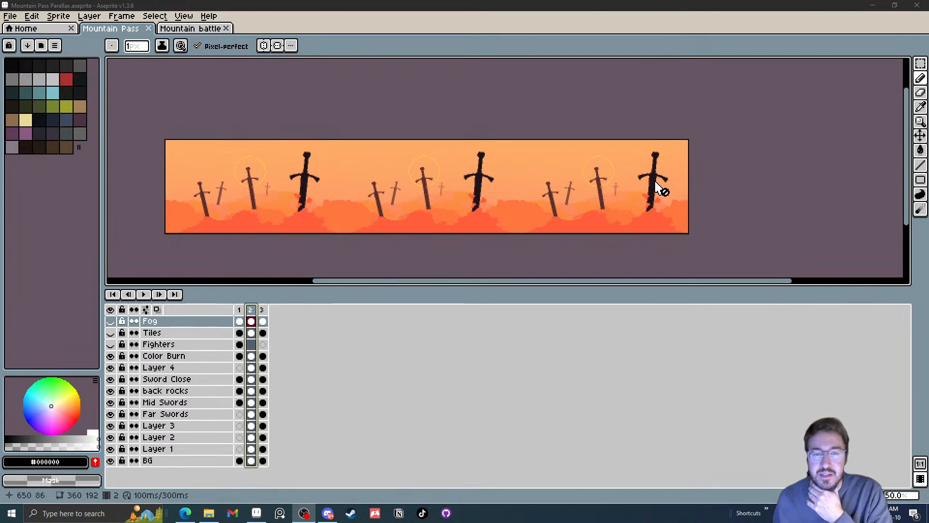
pyautogui.moveTo(505, 254); pyautogui.dragTo(531, 257)
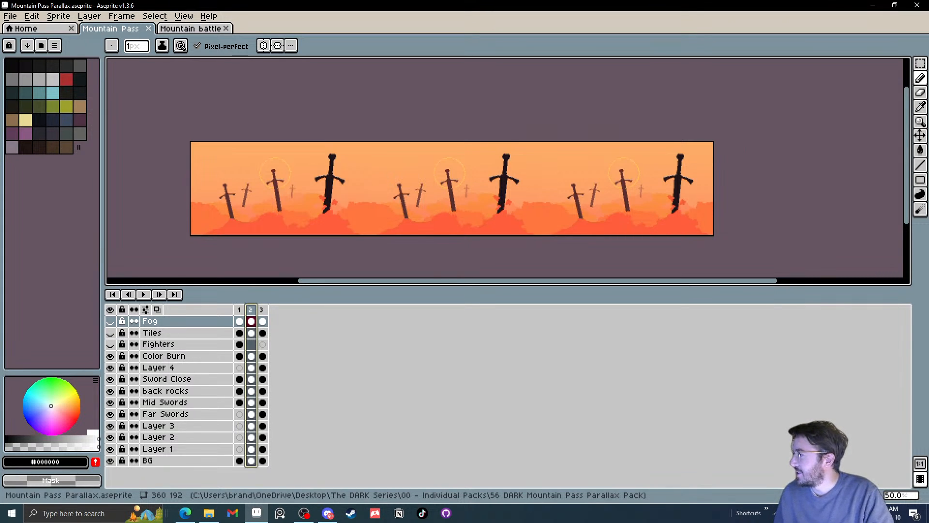
pyautogui.hotkey('alt', 'Tab')
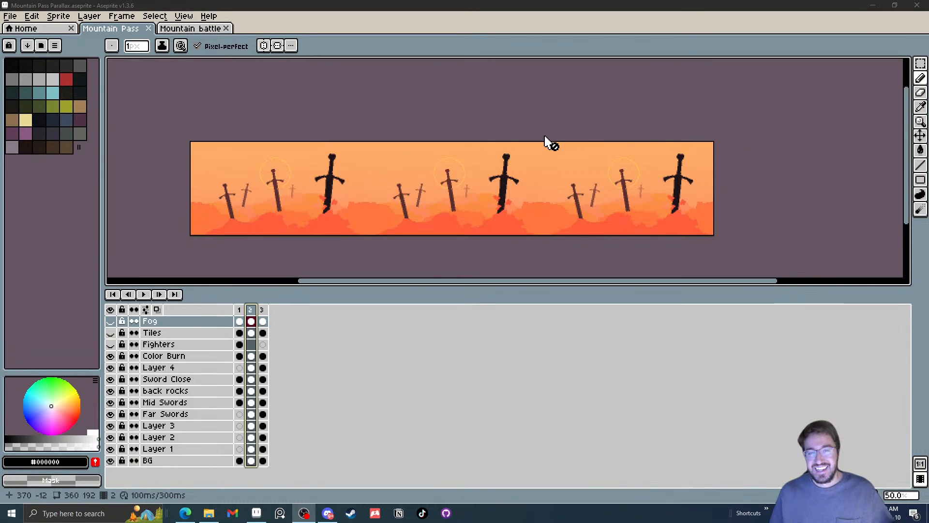
pyautogui.moveTo(546, 140); pyautogui.dragTo(561, 141)
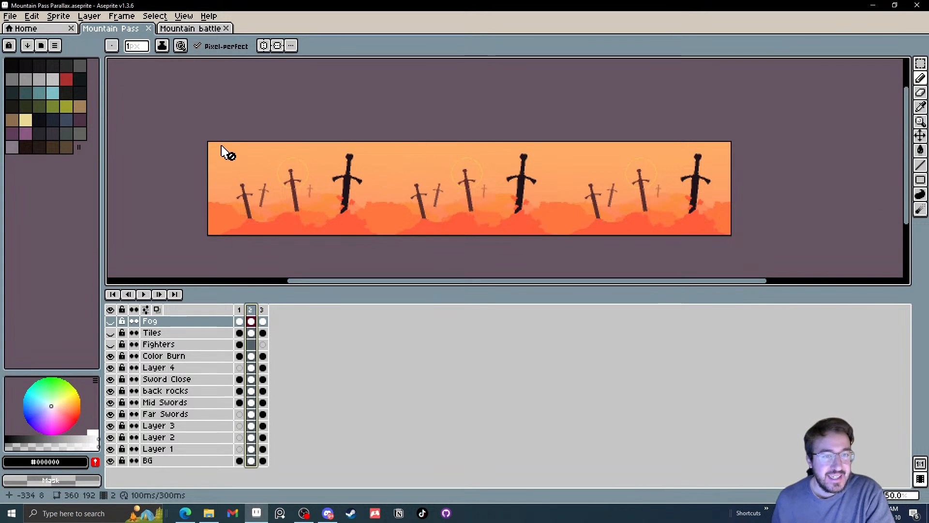
pyautogui.moveTo(212, 102); pyautogui.dragTo(219, 102)
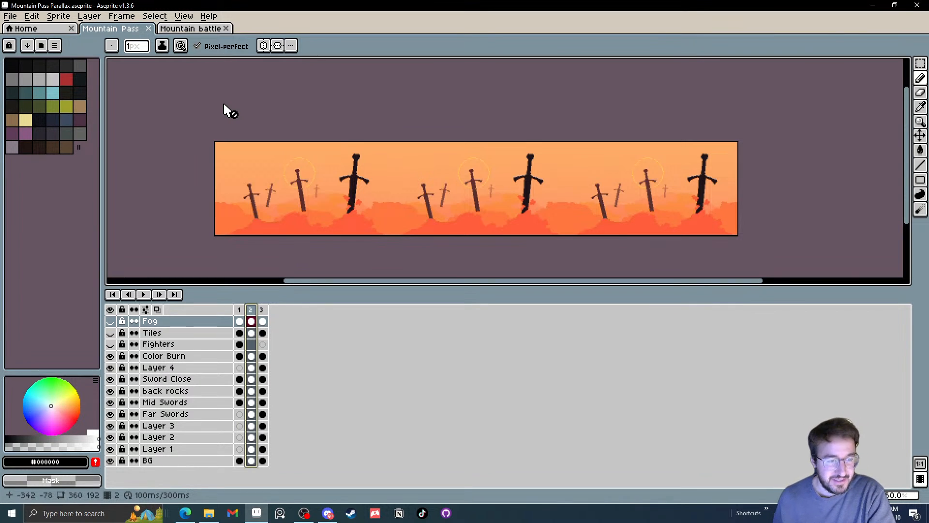
pyautogui.moveTo(257, 119); pyautogui.dragTo(265, 120)
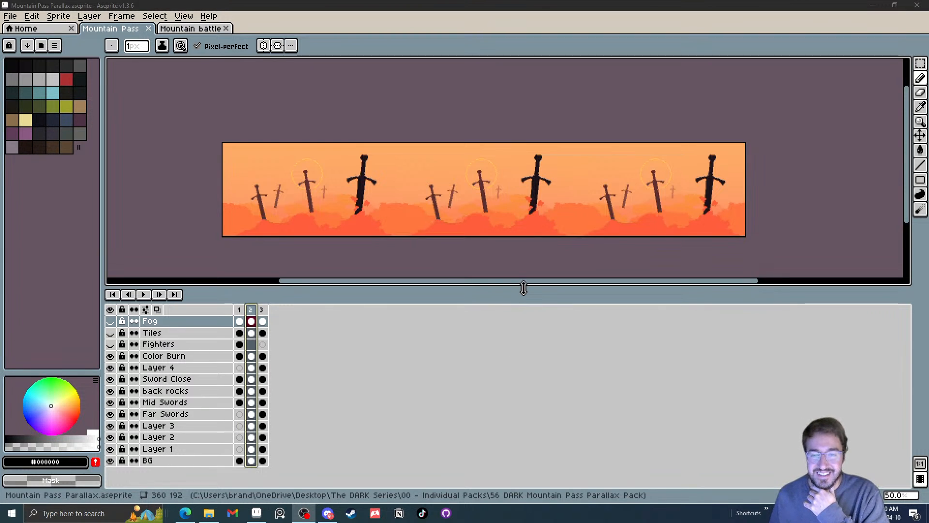
pyautogui.moveTo(523, 289); pyautogui.dragTo(534, 279)
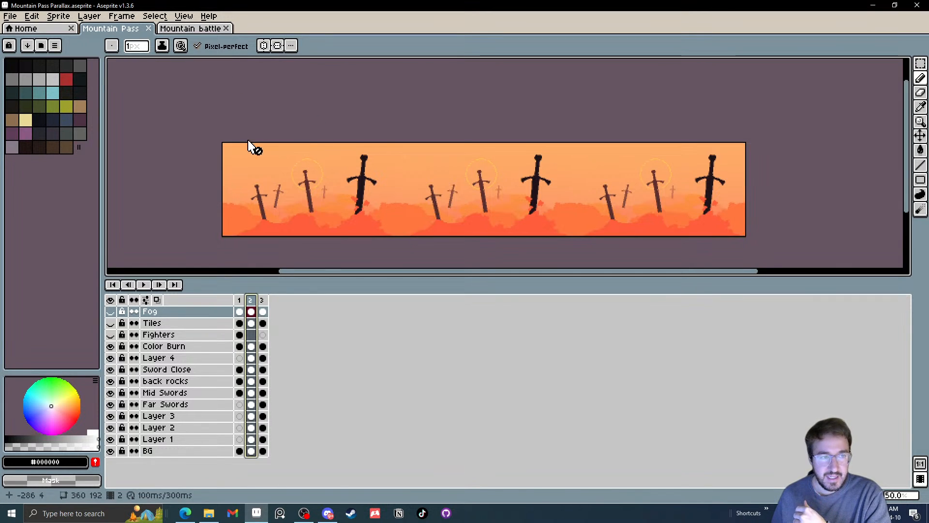
# Examine frames 1 to 7 and frame 8 of the Mountain battle sprite, and return to the Mountain Pass sprite
pyautogui.click(197, 30)
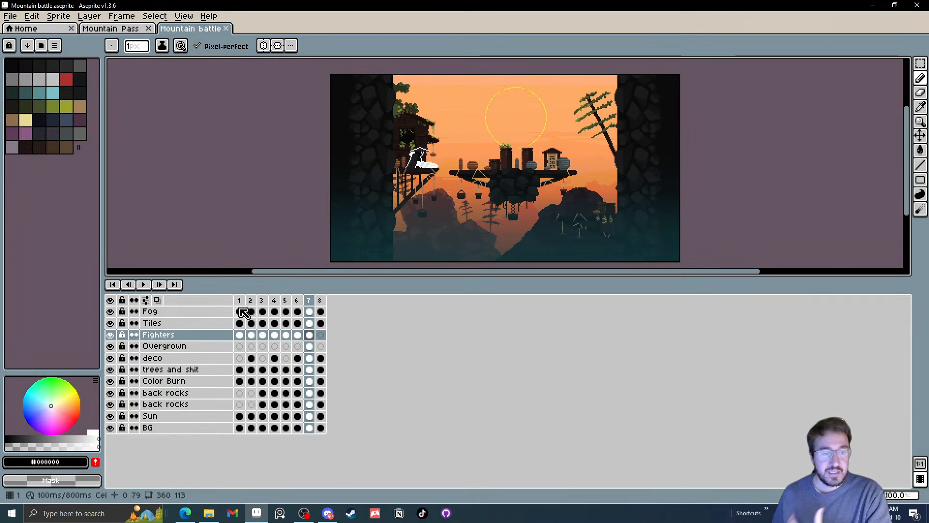
pyautogui.moveTo(246, 302); pyautogui.dragTo(317, 301)
pyautogui.scroll(1, 455, 194)
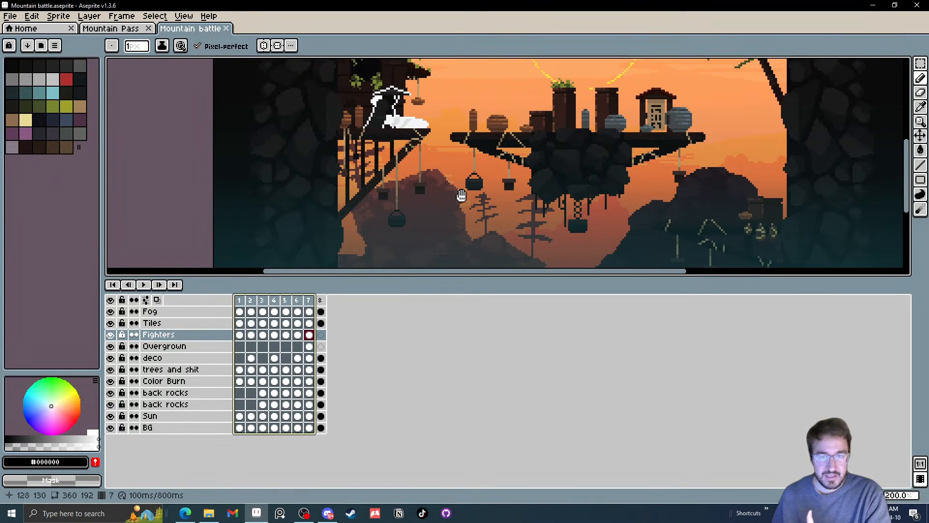
pyautogui.scroll(2, 339, 180)
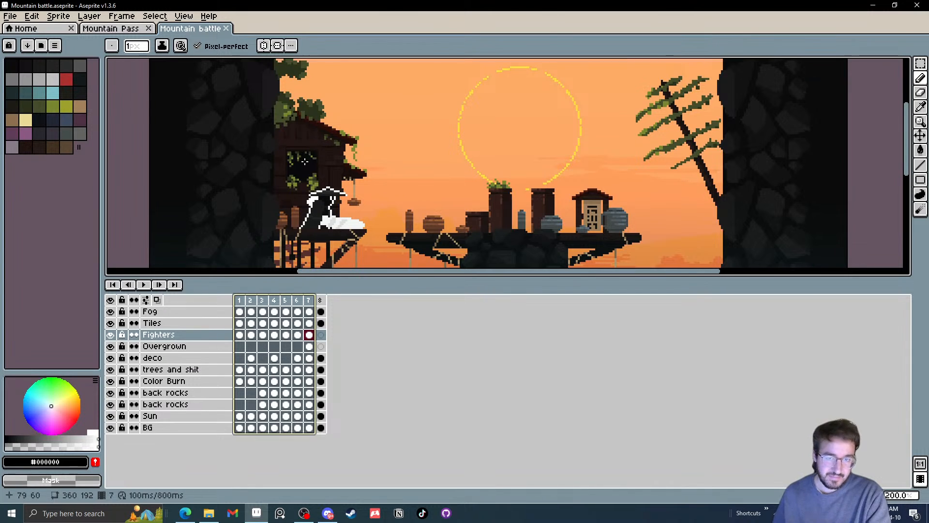
pyautogui.scroll(-2, 323, 179)
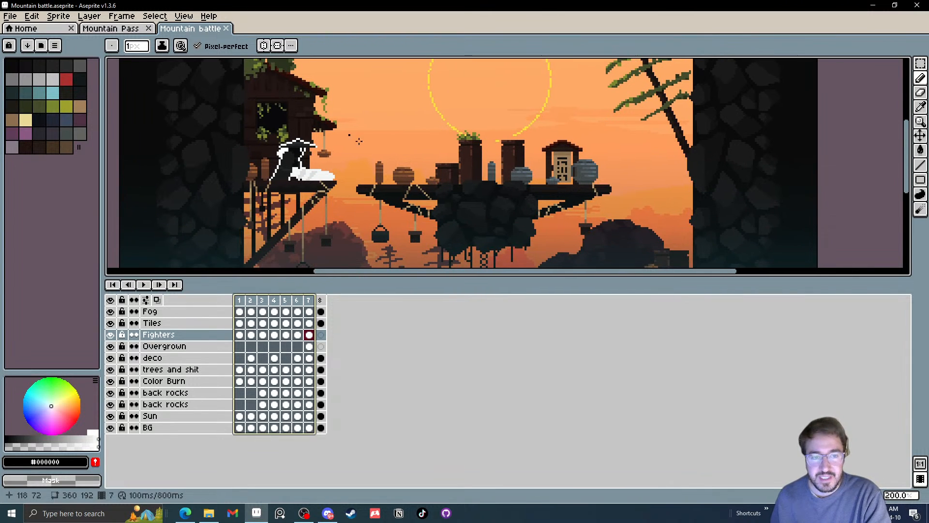
pyautogui.moveTo(379, 198); pyautogui.dragTo(390, 176)
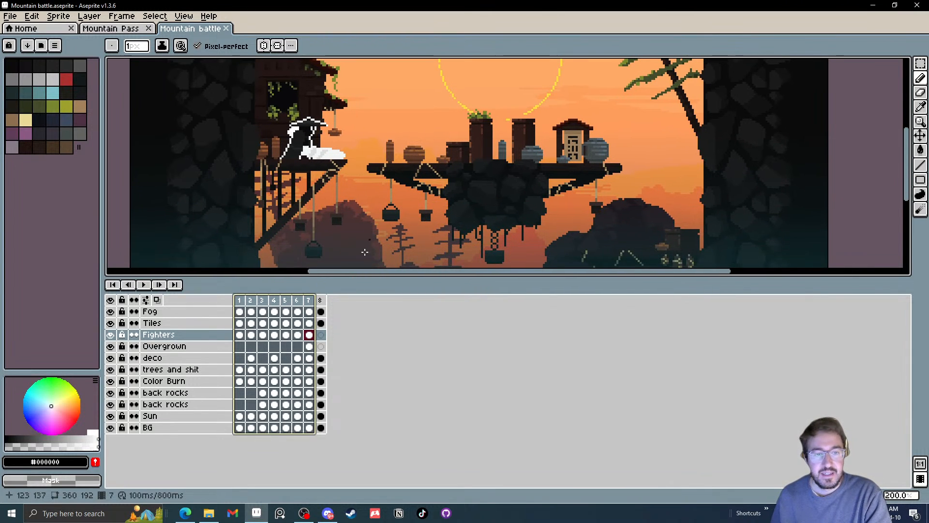
pyautogui.click(320, 300)
pyautogui.scroll(-1, 289, 210)
pyautogui.moveTo(291, 211); pyautogui.dragTo(319, 207)
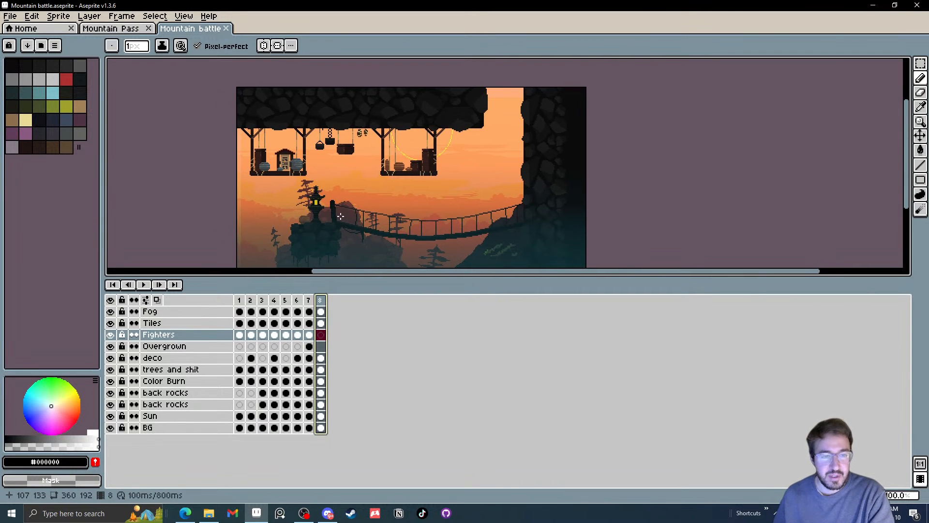
pyautogui.click(95, 28)
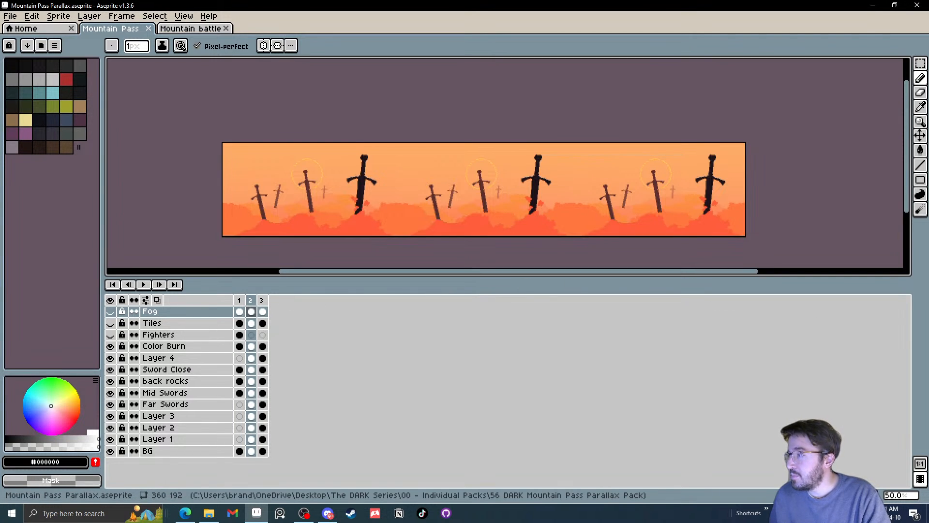
pyautogui.hotkey('alt', 'Tab')
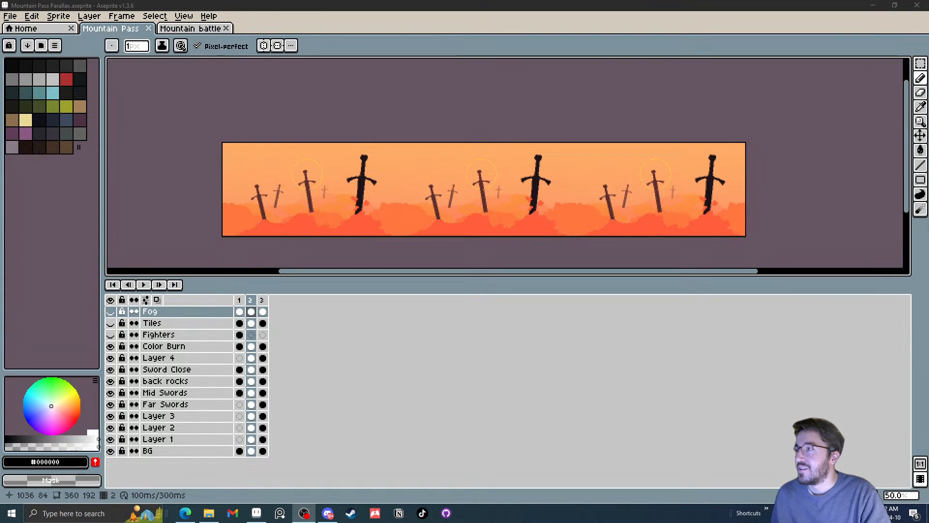
pyautogui.moveTo(928, 53)
pyautogui.mouseDown()
pyautogui.moveTo(787, 62)
pyautogui.moveTo(719, 38)
pyautogui.moveTo(928, 39)
pyautogui.mouseUp()
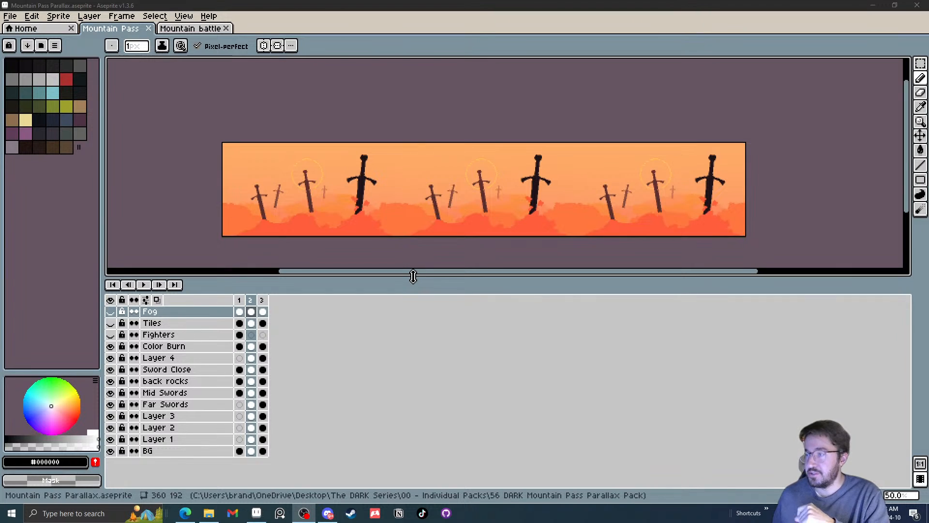
pyautogui.moveTo(408, 277)
pyautogui.mouseDown()
pyautogui.moveTo(405, 259)
pyautogui.moveTo(411, 265)
pyautogui.mouseUp()
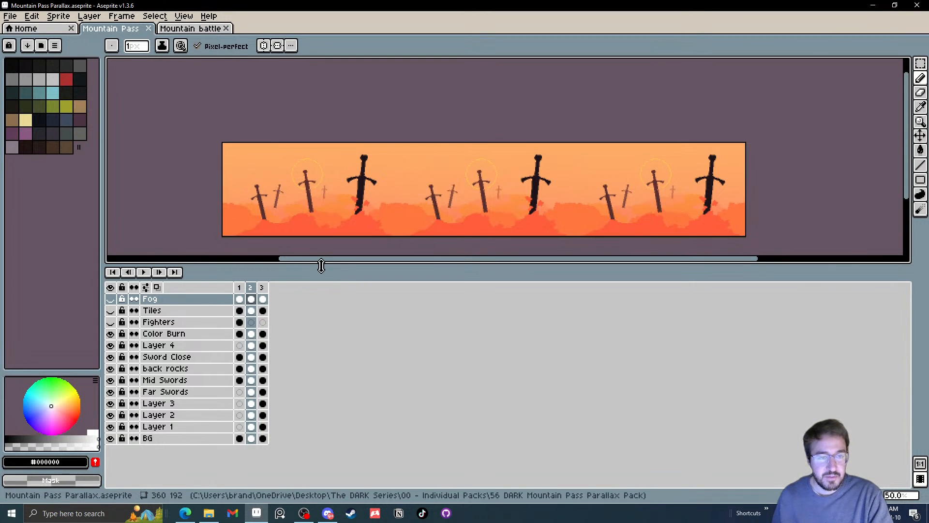
pyautogui.moveTo(322, 267); pyautogui.dragTo(324, 292)
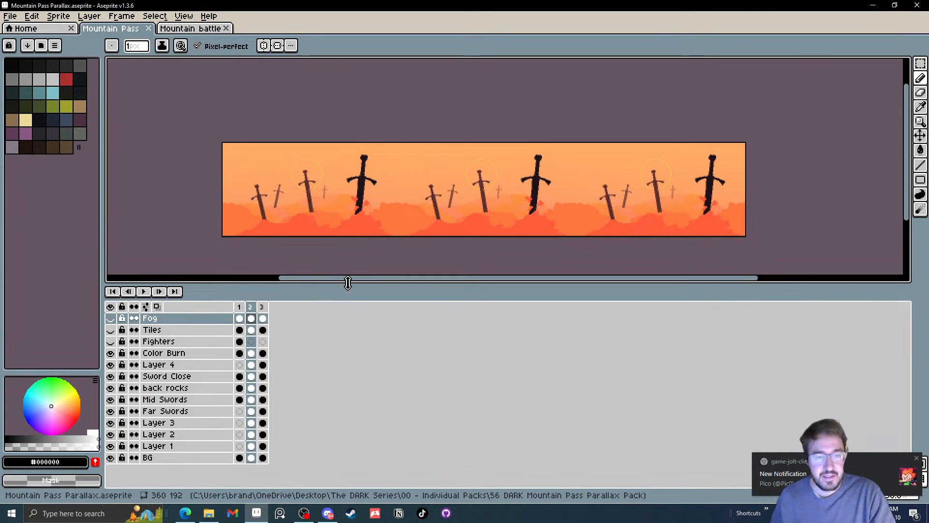
pyautogui.moveTo(348, 282); pyautogui.dragTo(367, 290)
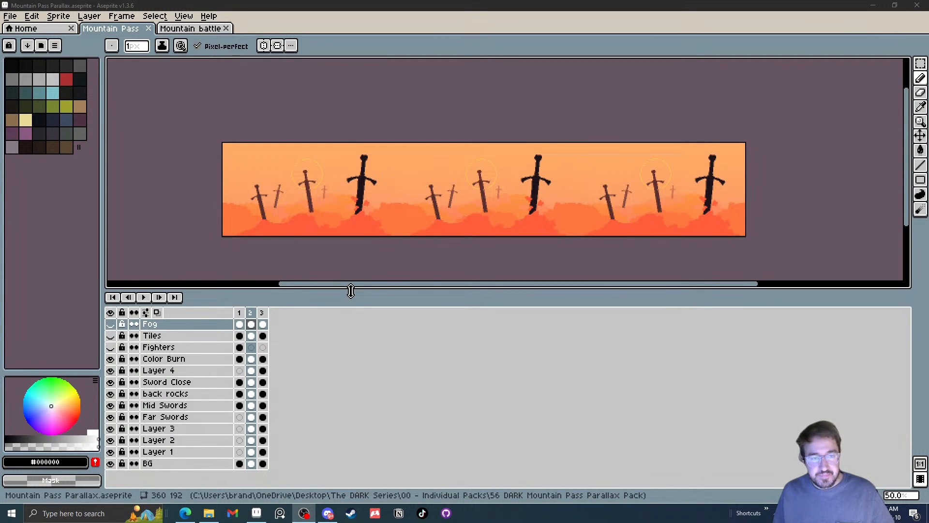
pyautogui.click(333, 239)
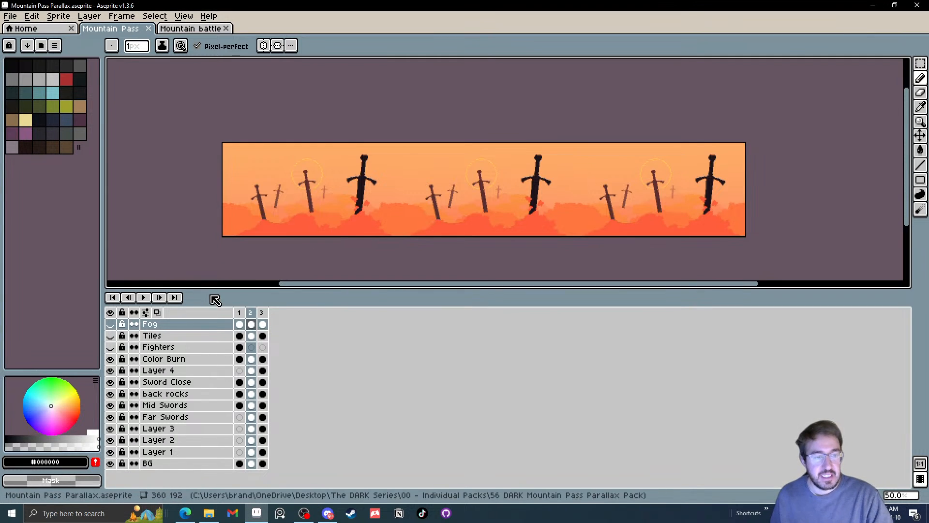
# Compare the frames of the Mountain Pass sprite with each other and with the Mountain battle scene, and inspect the sword background in frame 2
pyautogui.click(243, 314)
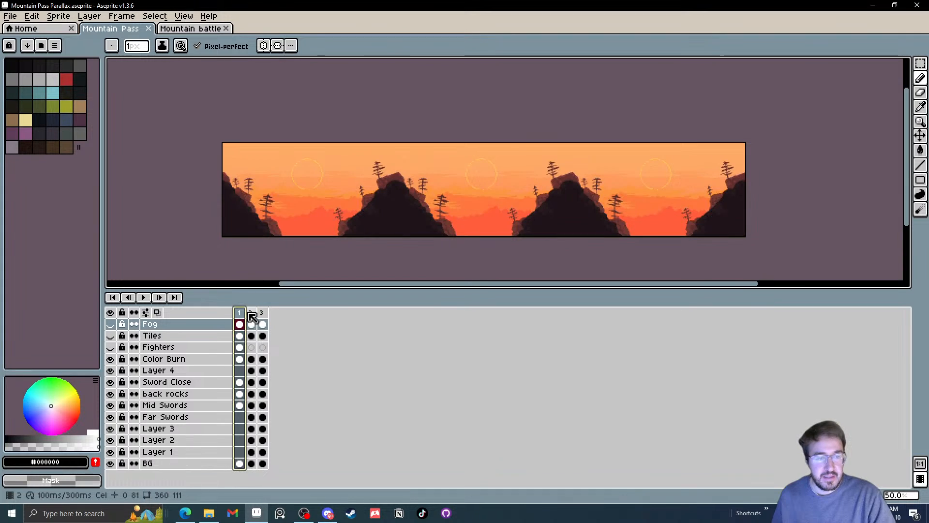
pyautogui.click(250, 314)
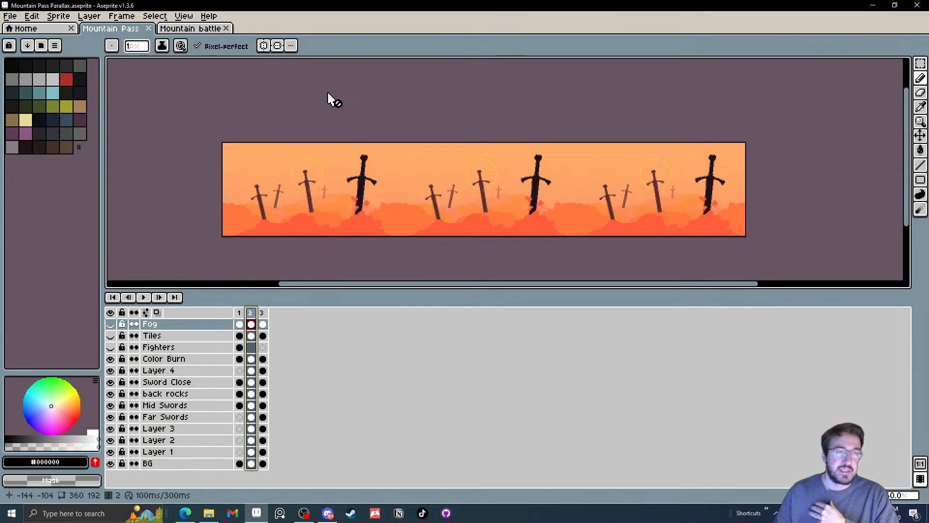
pyautogui.click(196, 28)
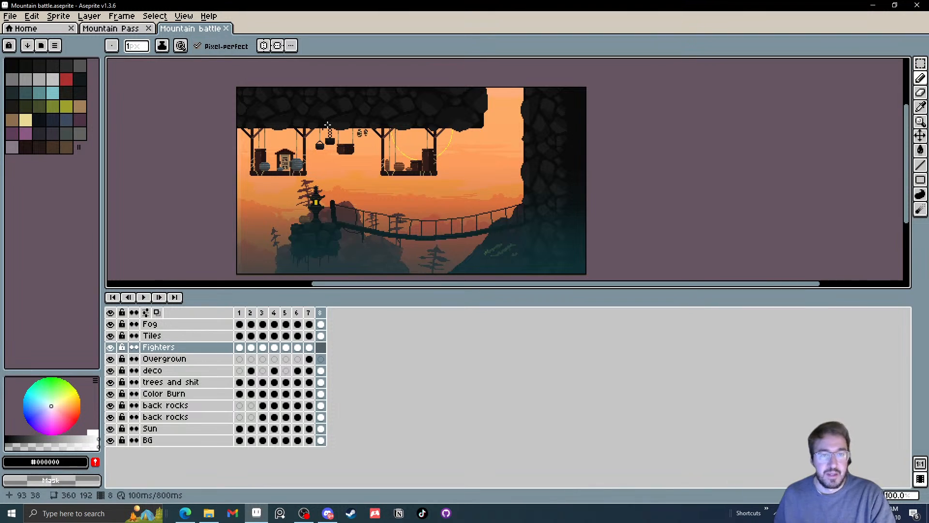
pyautogui.click(111, 28)
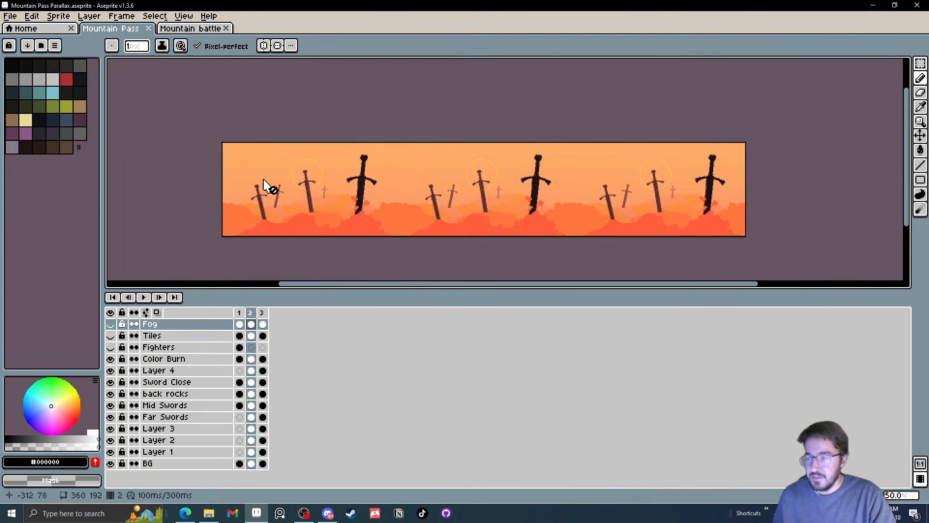
pyautogui.click(239, 312)
pyautogui.click(251, 313)
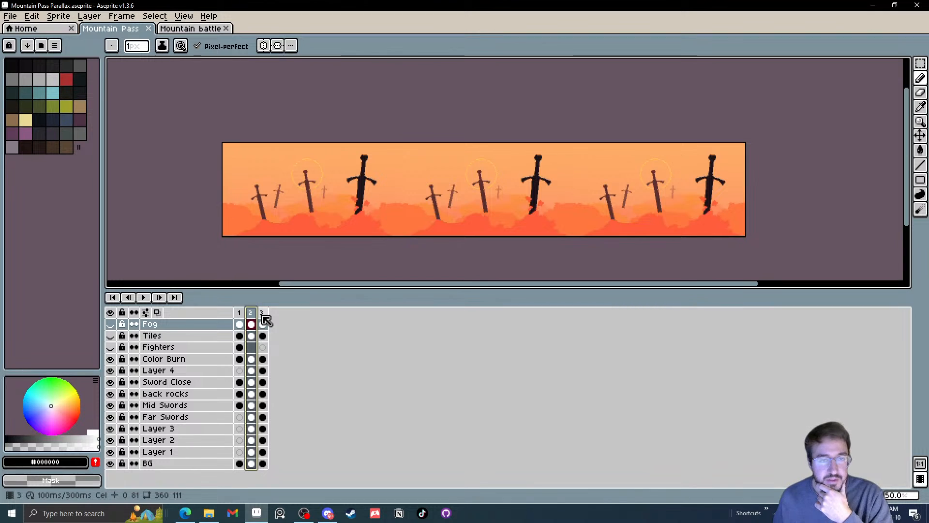
pyautogui.click(264, 319)
pyautogui.click(250, 324)
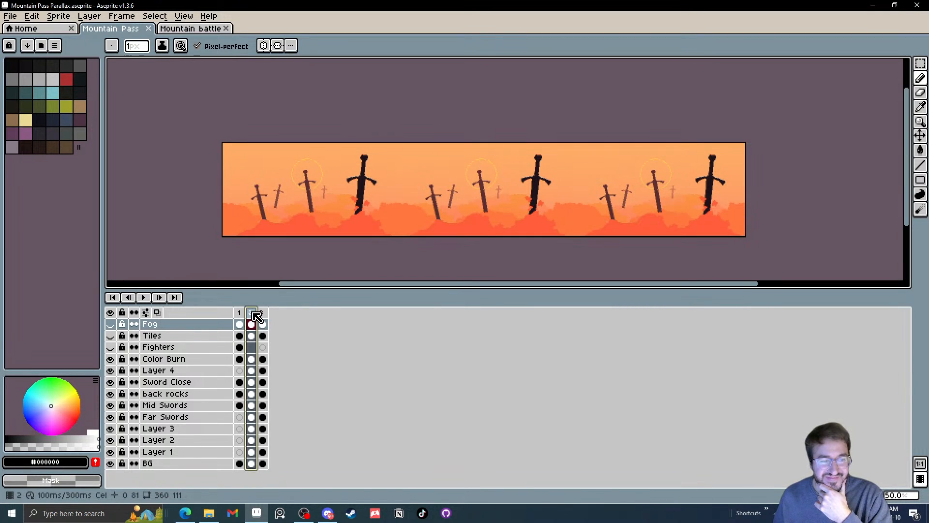
pyautogui.scroll(4, 438, 199)
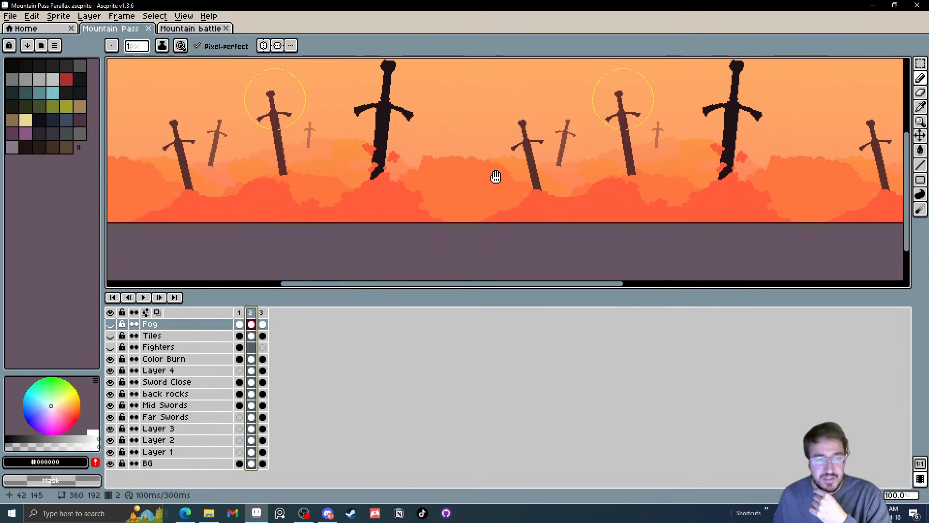
pyautogui.scroll(-2, 368, 178)
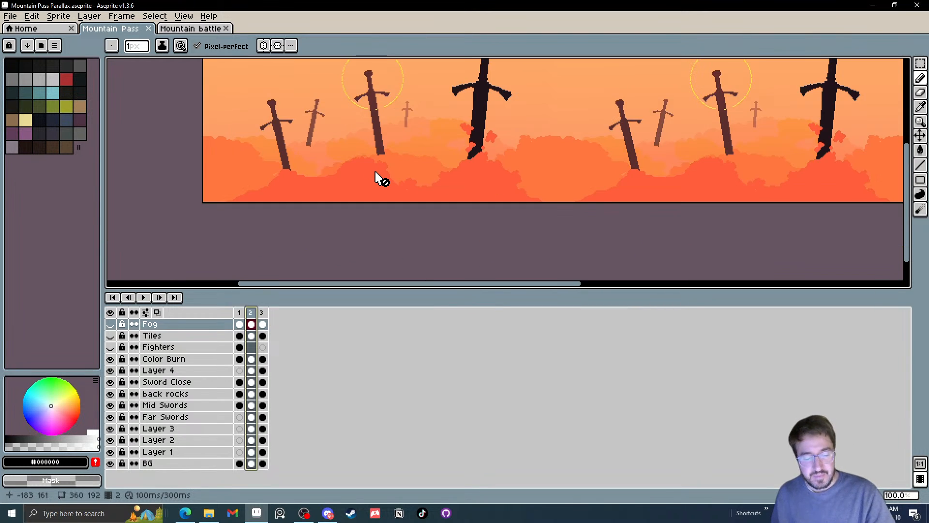
pyautogui.scroll(-2, 353, 169)
pyautogui.scroll(3, 367, 187)
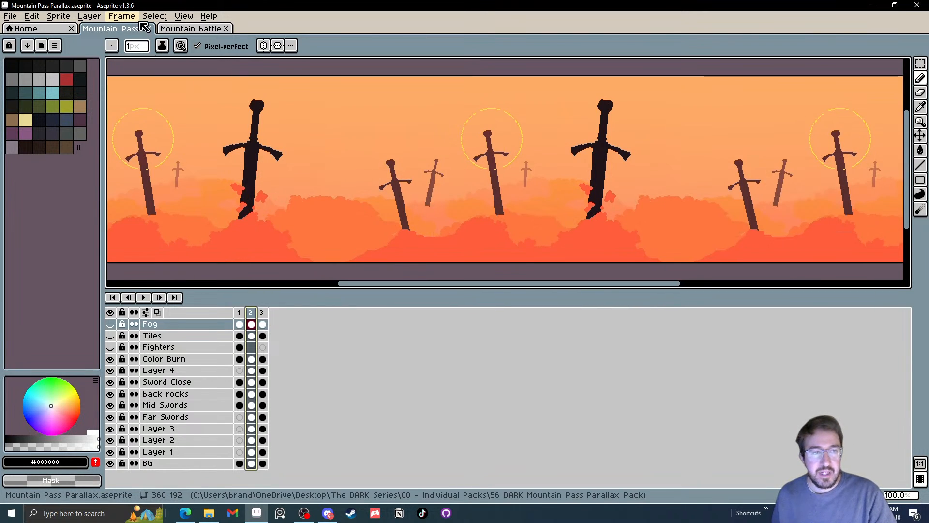
# Set the Mountain Pass canvas to be tiled in the X axis
pyautogui.click(155, 16)
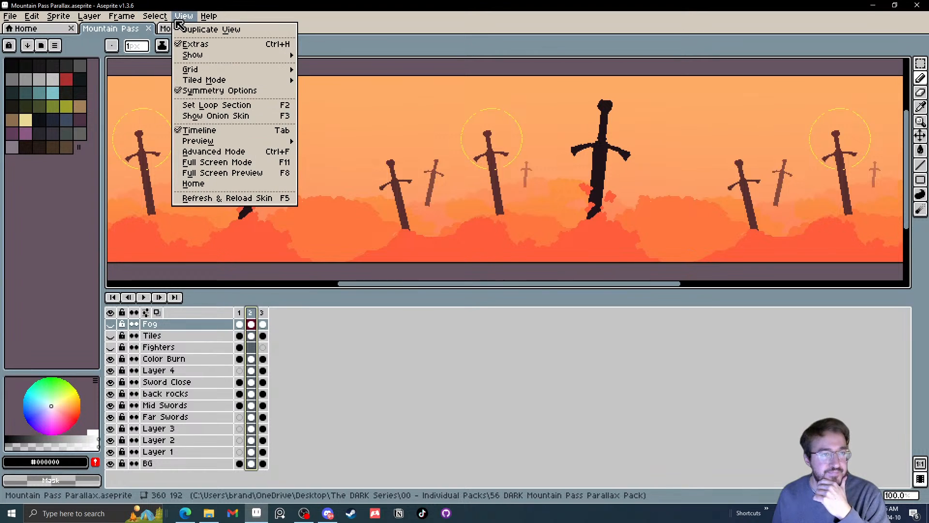
pyautogui.moveTo(220, 73)
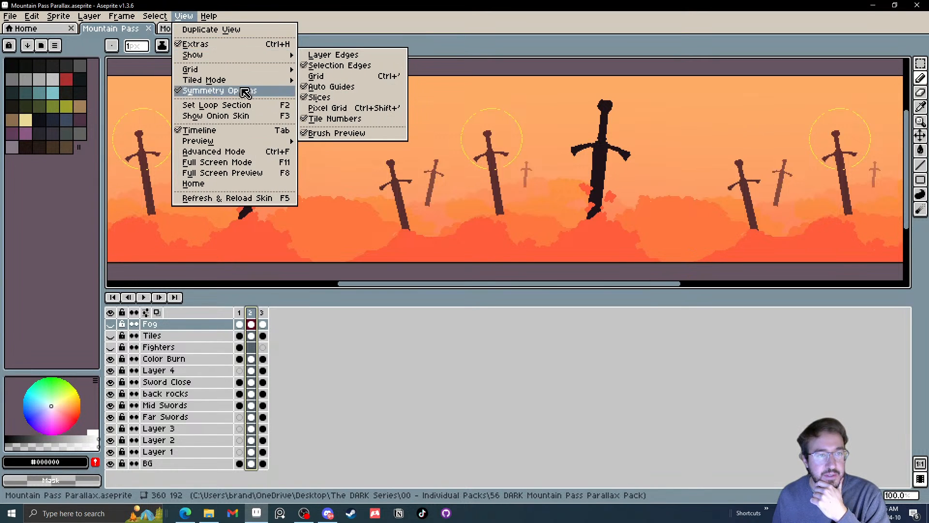
pyautogui.moveTo(253, 81)
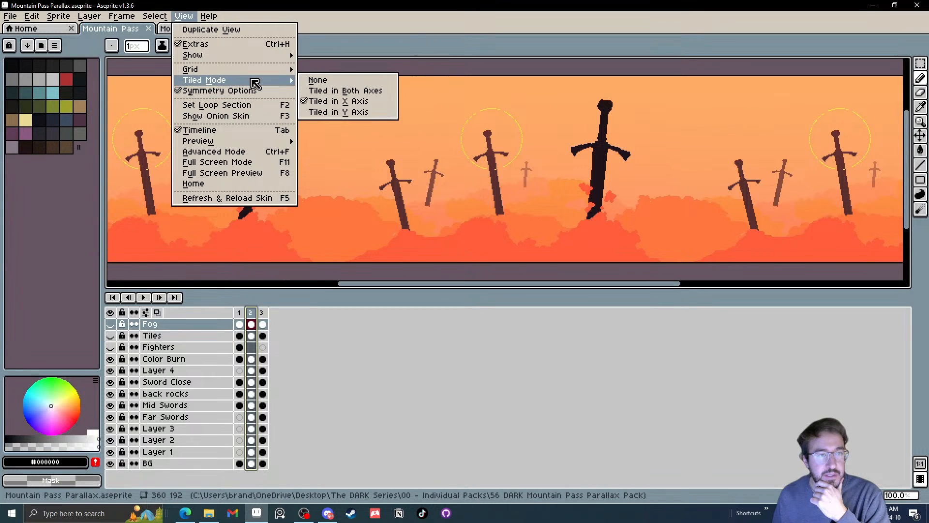
pyautogui.click(359, 103)
pyautogui.scroll(-1, 383, 129)
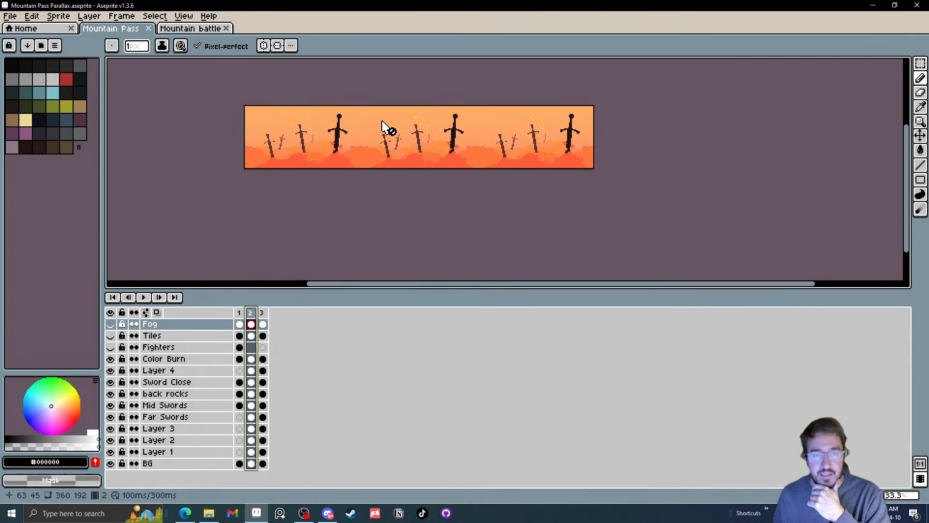
# Set the tiled mode to None so frame 2 of the Mountain Pass sprite is displayed as a single tile
pyautogui.click(155, 16)
pyautogui.moveTo(191, 21)
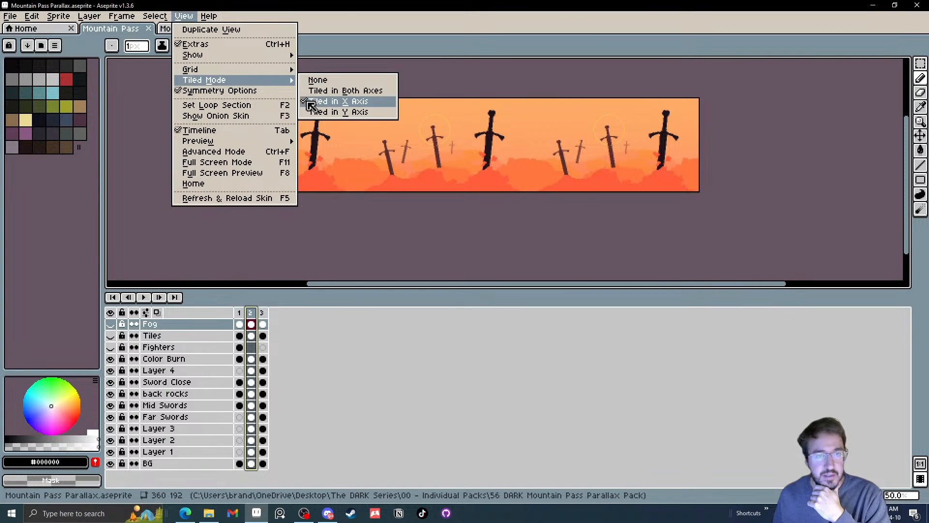
pyautogui.click(331, 82)
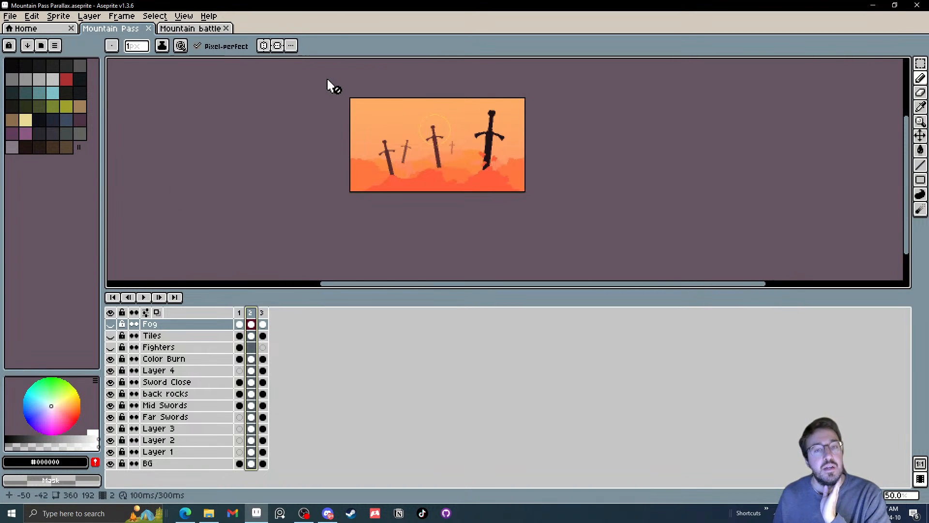
pyautogui.scroll(-1, 473, 156)
pyautogui.scroll(3, 437, 205)
pyautogui.moveTo(311, 166); pyautogui.dragTo(317, 191)
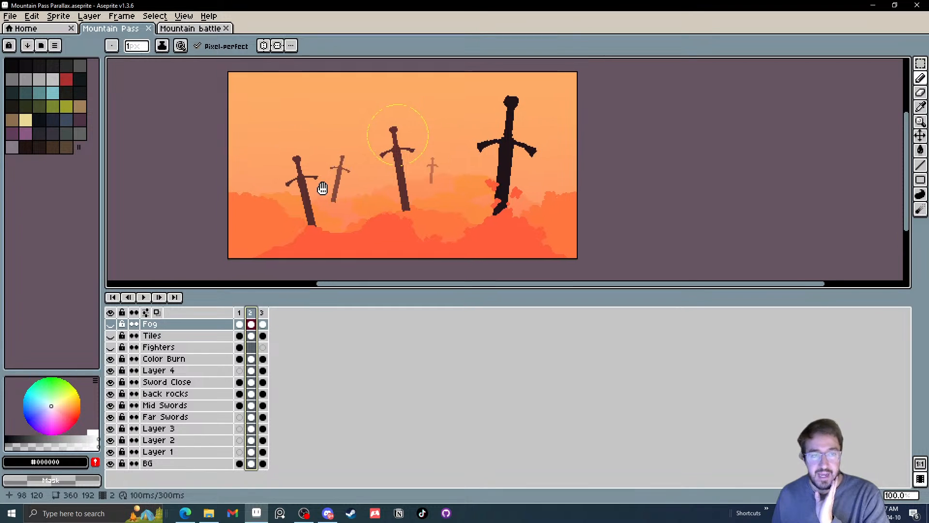
# Set the Mountain Pass canvas to be tiled in the X axis again
pyautogui.click(146, 16)
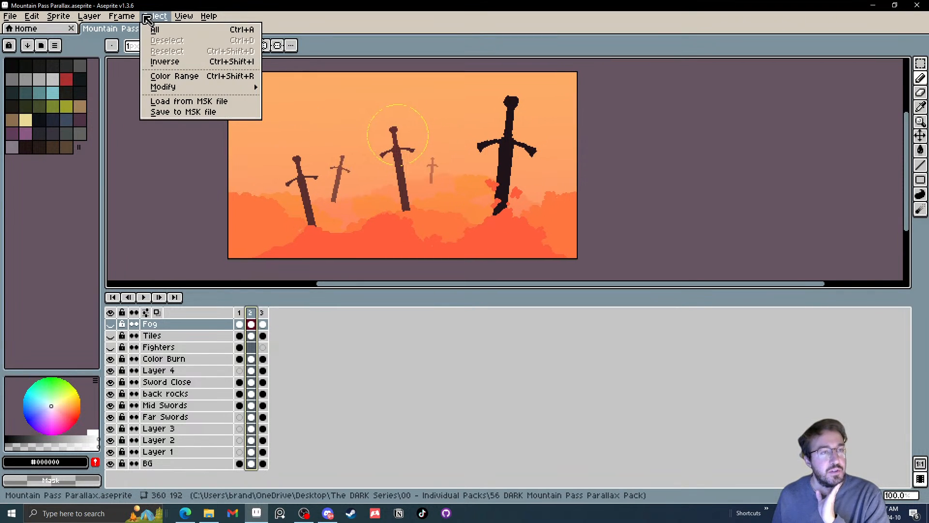
pyautogui.moveTo(184, 17)
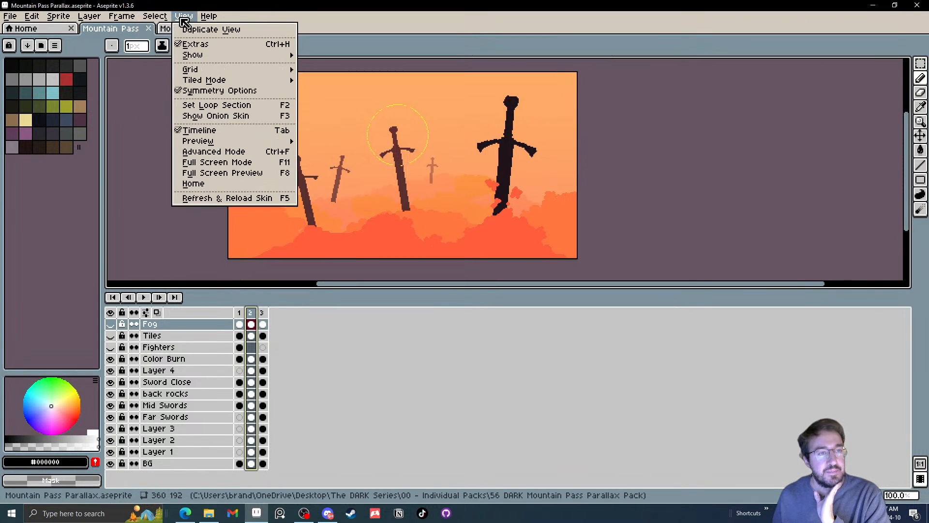
pyautogui.moveTo(207, 80)
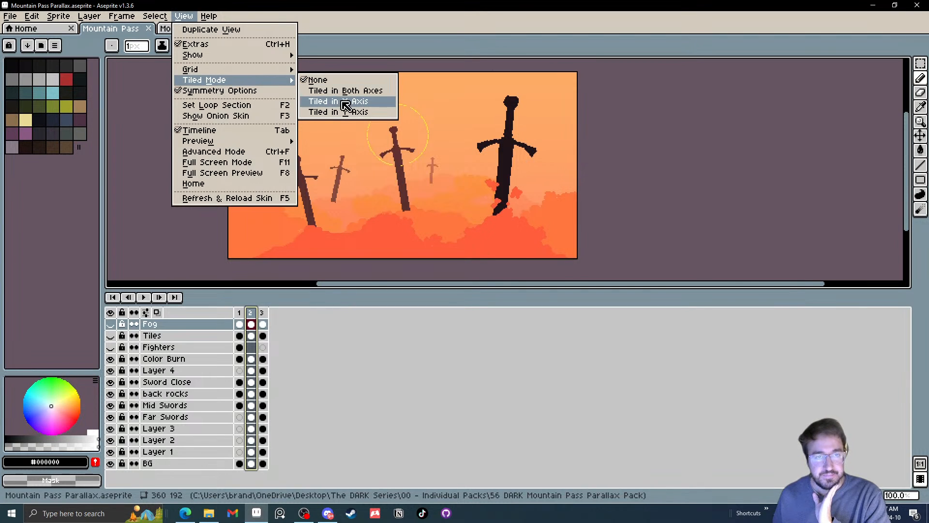
pyautogui.click(344, 101)
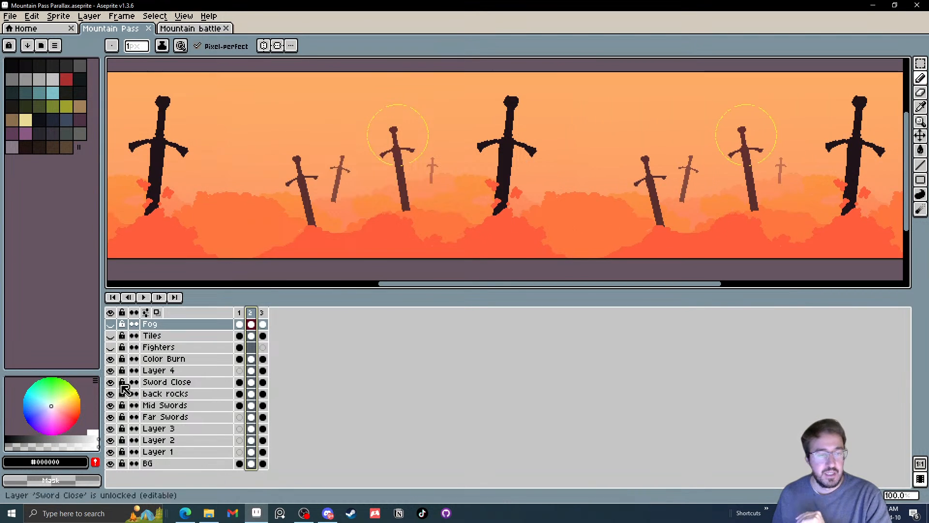
# Hide the Color Burn layer and briefly show the Tiles layer over the tiled sword background
pyautogui.click(112, 359)
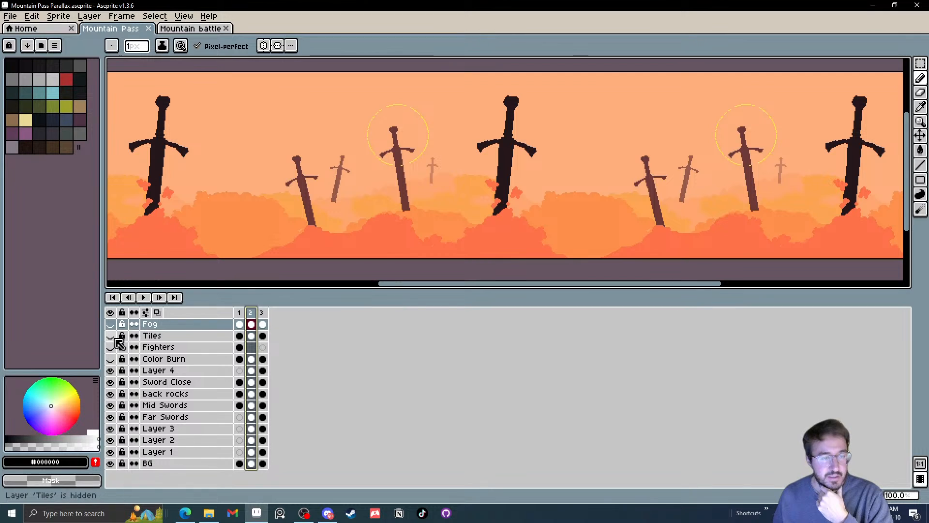
pyautogui.click(111, 347)
pyautogui.click(113, 337)
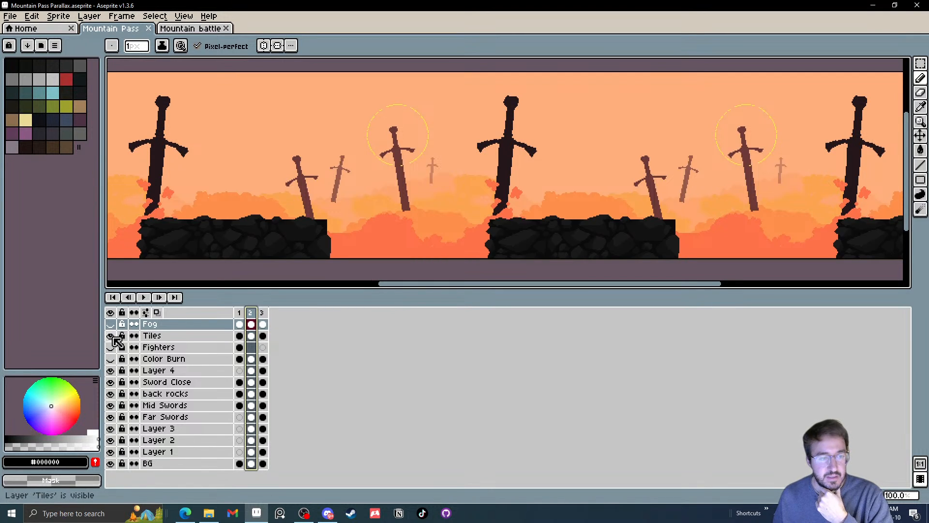
pyautogui.click(112, 336)
pyautogui.moveTo(244, 243); pyautogui.dragTo(256, 235)
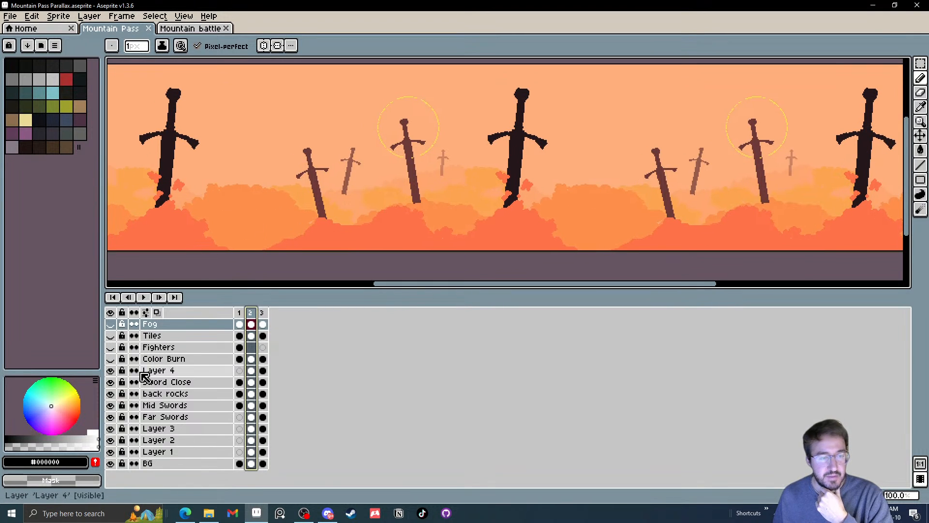
# Check what Layer 4 contains by toggling its visibility, and delete frame 3 with the green sword background
pyautogui.click(112, 371)
pyautogui.click(112, 370)
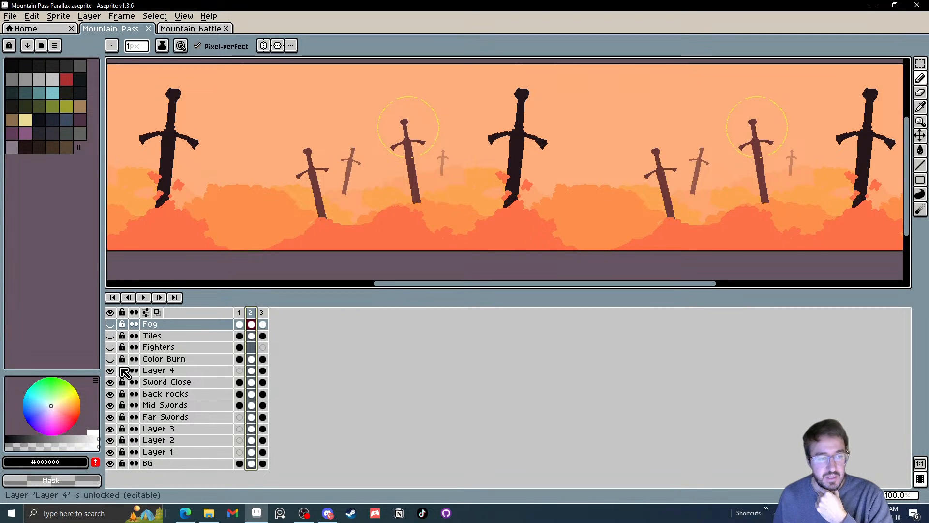
pyautogui.click(255, 370)
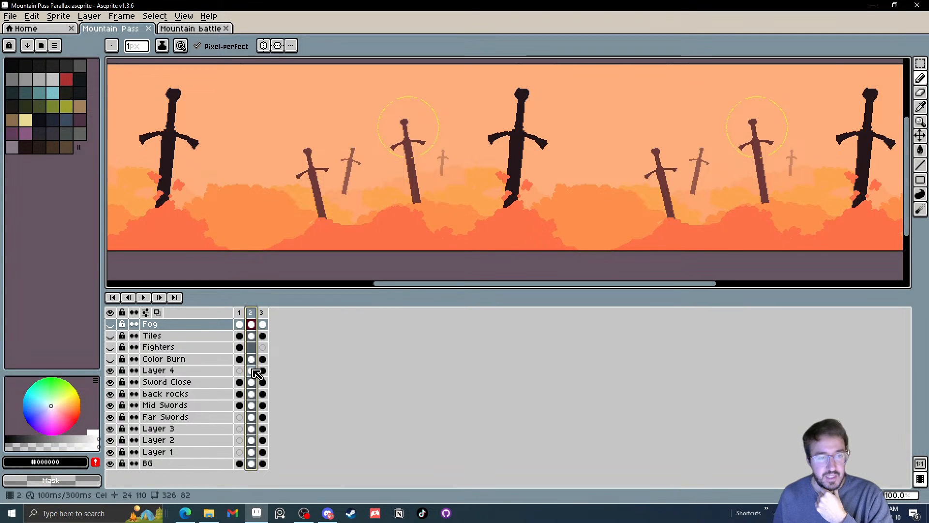
pyautogui.click(263, 313)
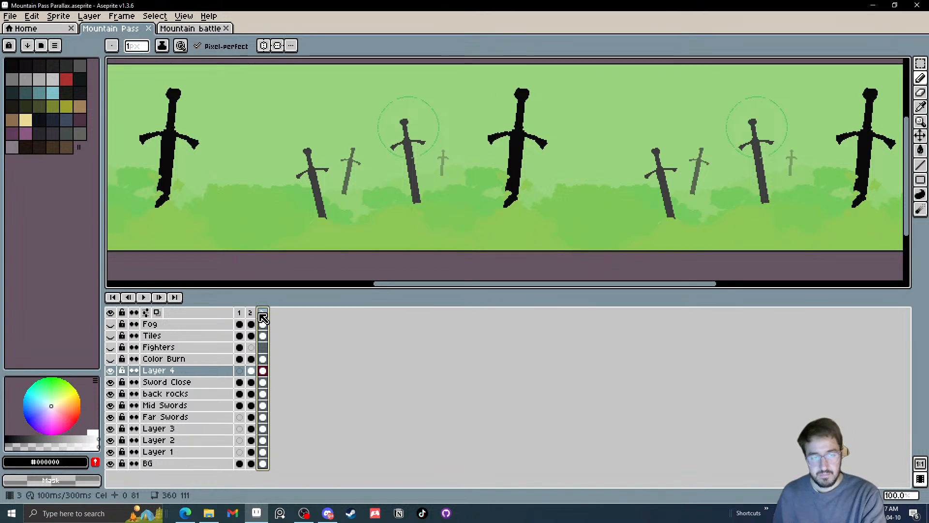
pyautogui.press('Delete')
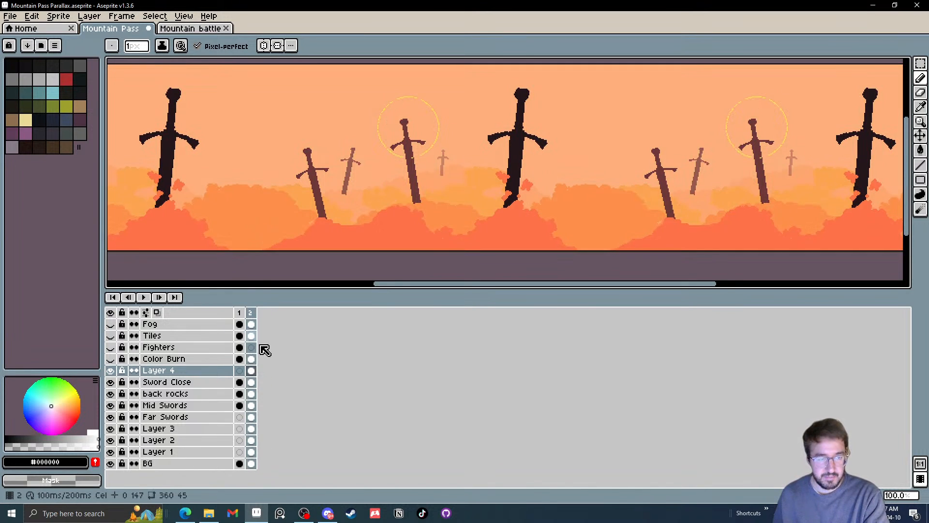
# Sample the foreground hills' orange-red #fe724a as the drawing colour and activate the 5 px Pencil on Layer 4 of frame 2
pyautogui.moveTo(275, 240); pyautogui.dragTo(490, 252)
pyautogui.scroll(1, 384, 241)
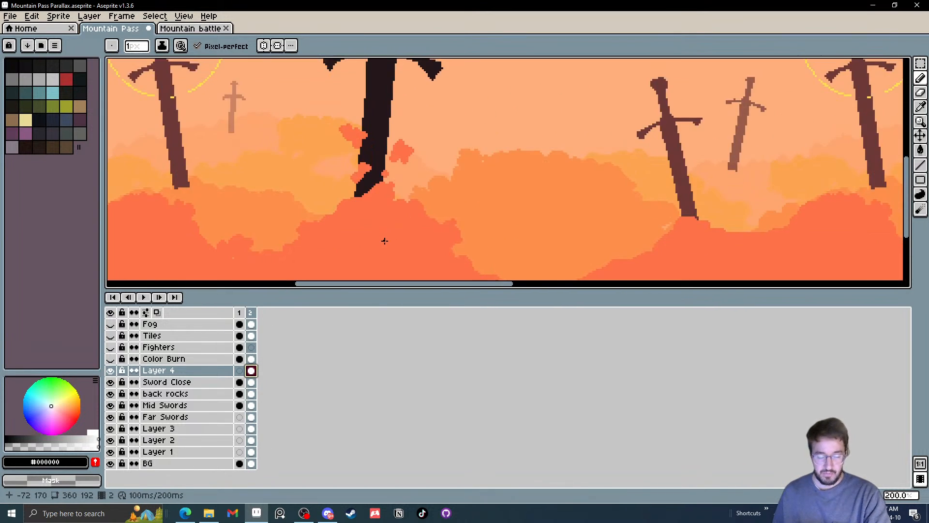
pyautogui.scroll(-1, 384, 241)
pyautogui.press('i')
pyautogui.click(566, 242)
pyautogui.scroll(-1, 476, 249)
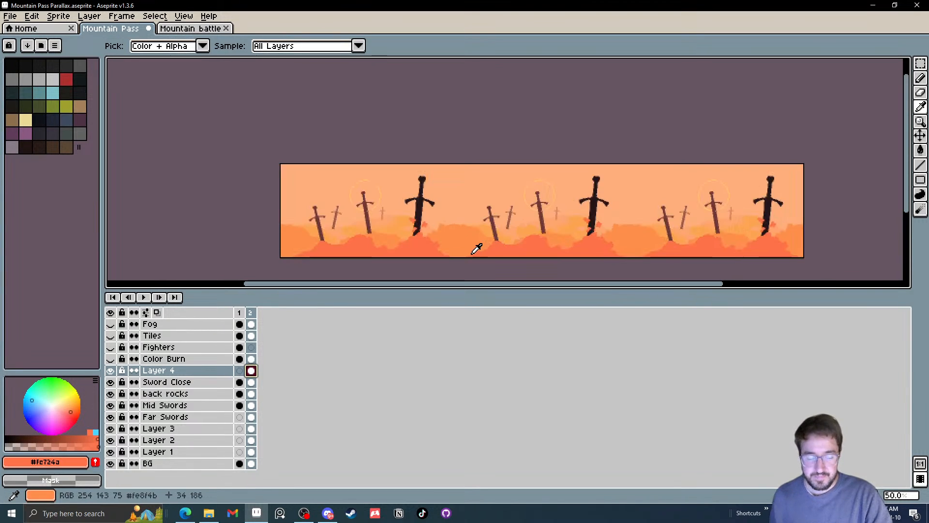
pyautogui.scroll(1, 476, 248)
pyautogui.press('b')
pyautogui.scroll(3, 479, 249)
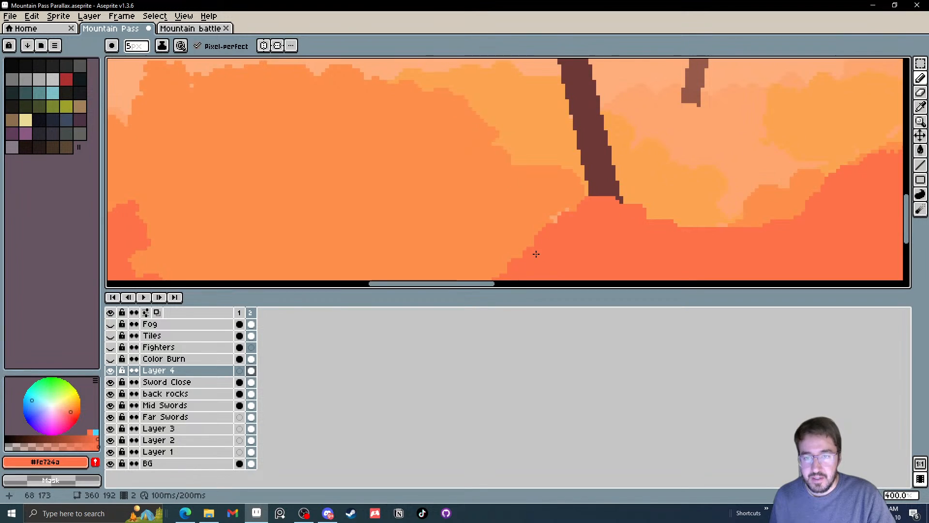
pyautogui.scroll(-4, 506, 229)
pyautogui.moveTo(506, 229); pyautogui.dragTo(493, 212)
pyautogui.moveTo(510, 213)
pyautogui.mouseDown()
pyautogui.moveTo(482, 215)
pyautogui.moveTo(493, 225)
pyautogui.mouseUp()
pyautogui.hotkey('ctrl', 'z')
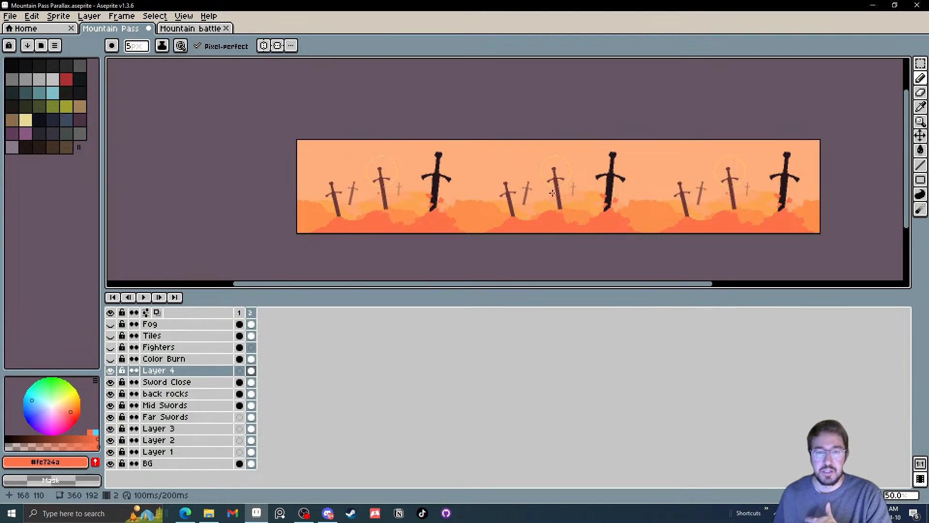
pyautogui.moveTo(527, 199); pyautogui.dragTo(488, 203)
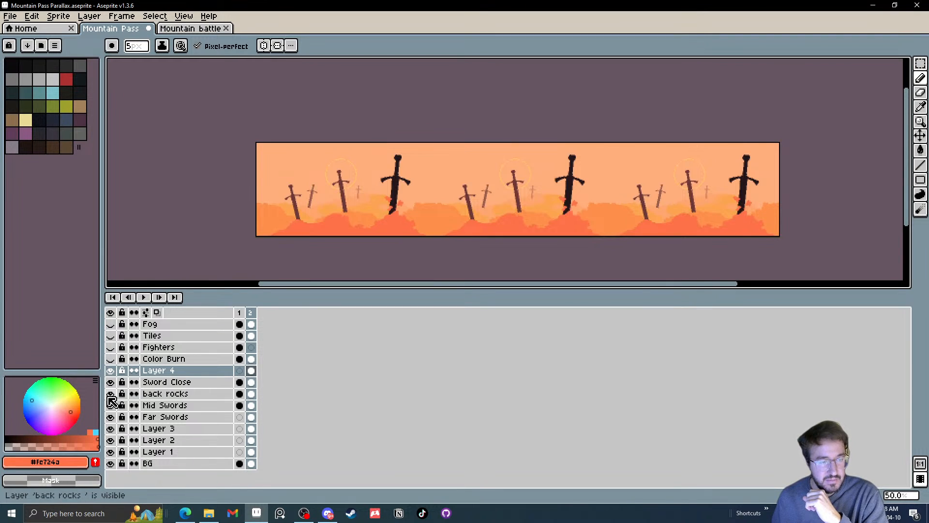
# Toggle the Sword Close and back rocks layers off and on to identify what each contains
pyautogui.click(111, 382)
pyautogui.click(111, 383)
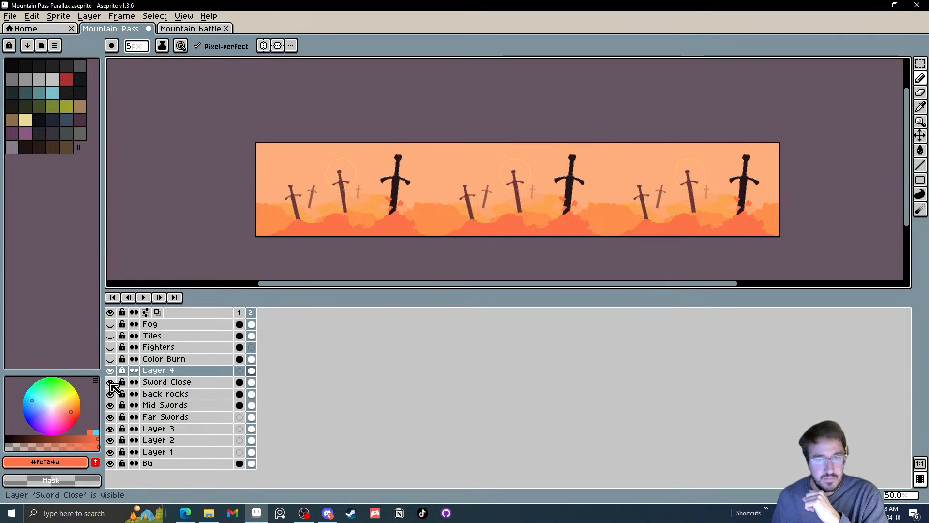
pyautogui.click(111, 383)
pyautogui.click(111, 384)
pyautogui.click(111, 394)
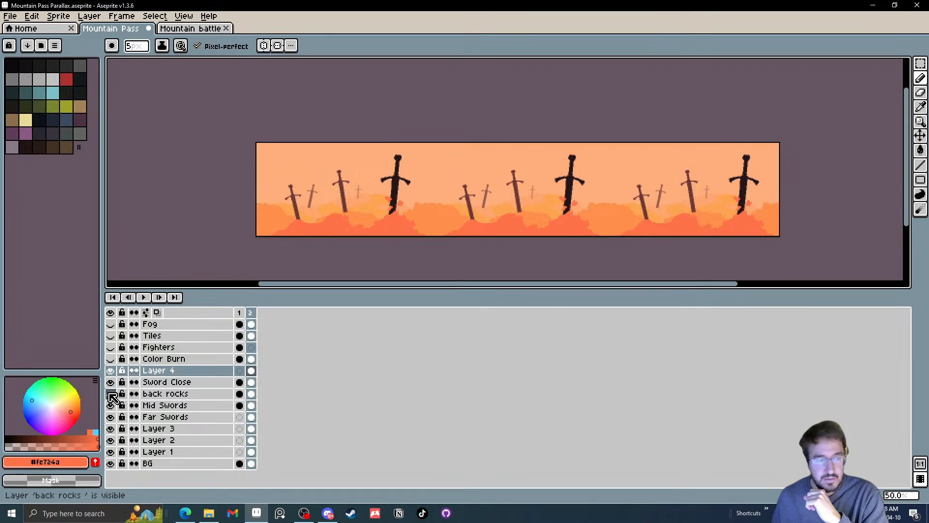
pyautogui.click(110, 394)
pyautogui.click(111, 394)
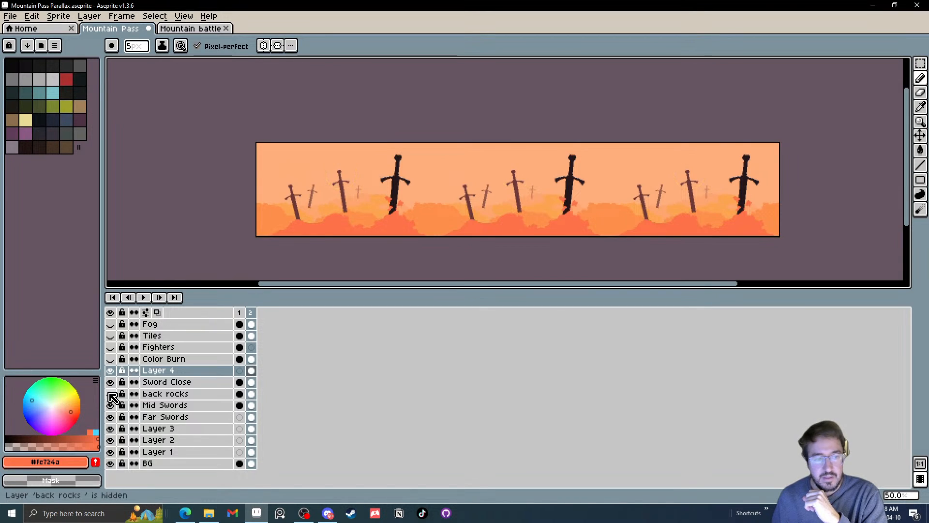
pyautogui.click(111, 395)
# Rename the back rocks layer as Sun
pyautogui.doubleClick(149, 395)
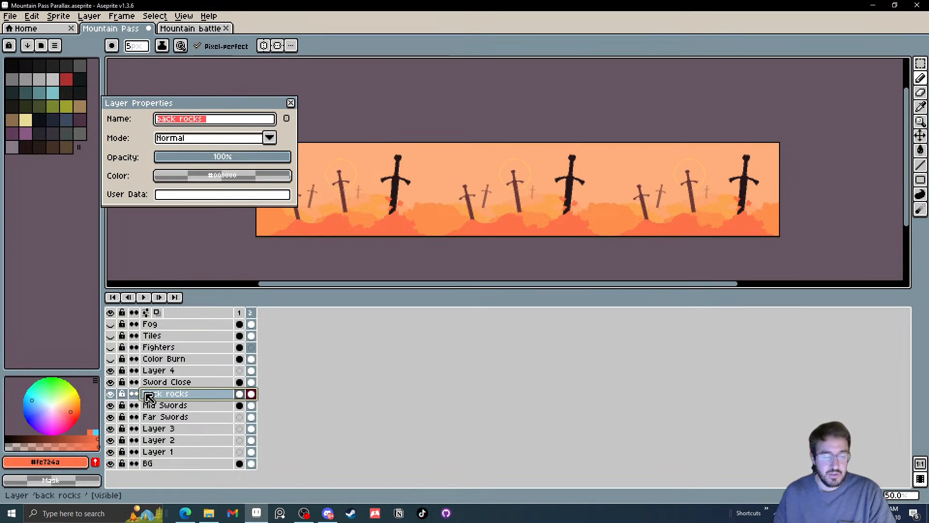
pyautogui.write('Sun')
pyautogui.press('Return')
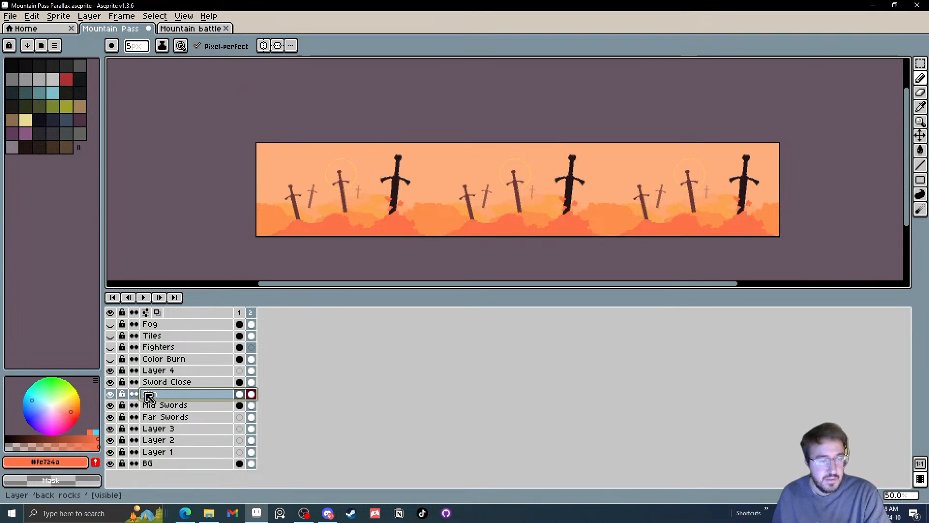
pyautogui.doubleClick(149, 395)
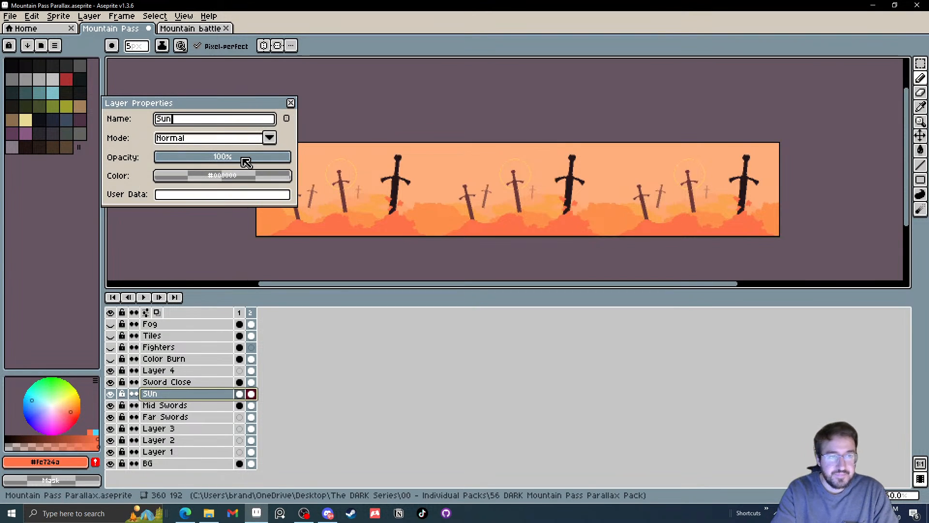
pyautogui.press('Return')
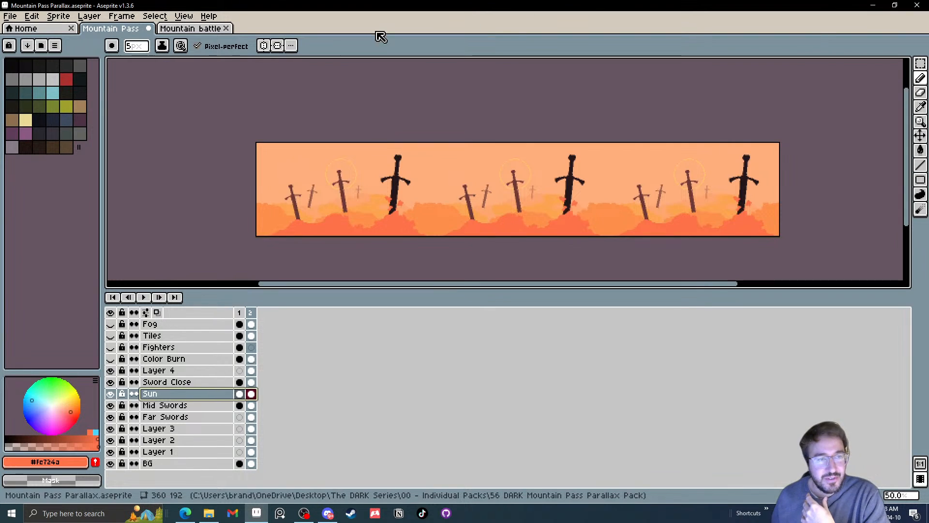
# Switch to File Explorer and open the socials Aseprite file from the 55 DARK - Bazooka Panda folder
pyautogui.click(190, 29)
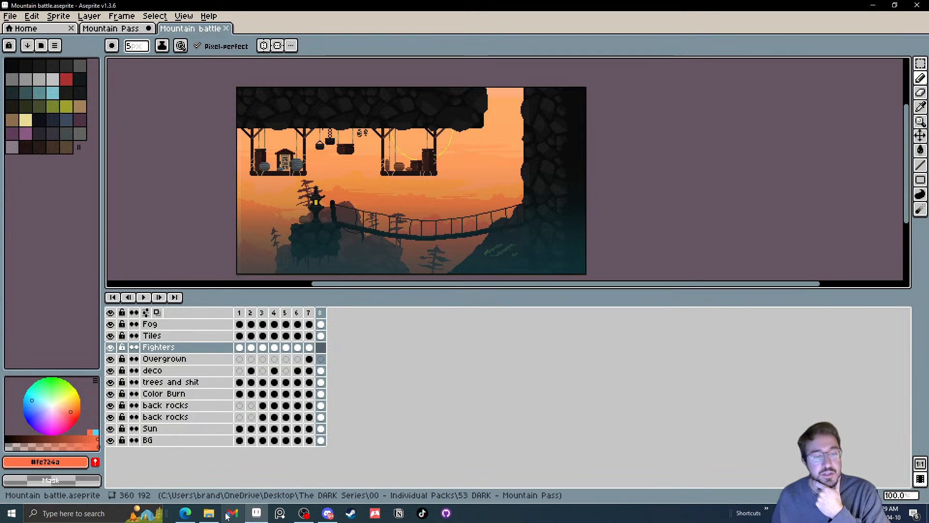
pyautogui.click(209, 513)
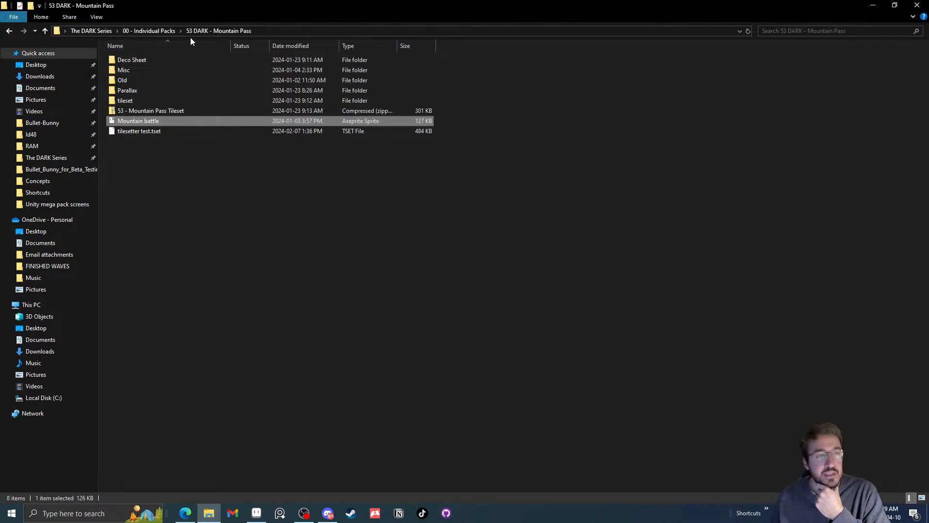
pyautogui.click(159, 31)
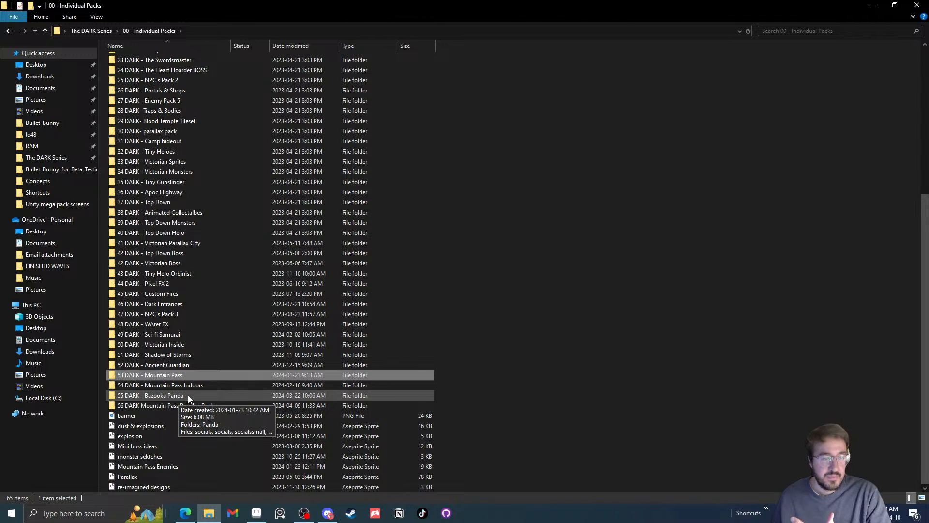
pyautogui.doubleClick(155, 395)
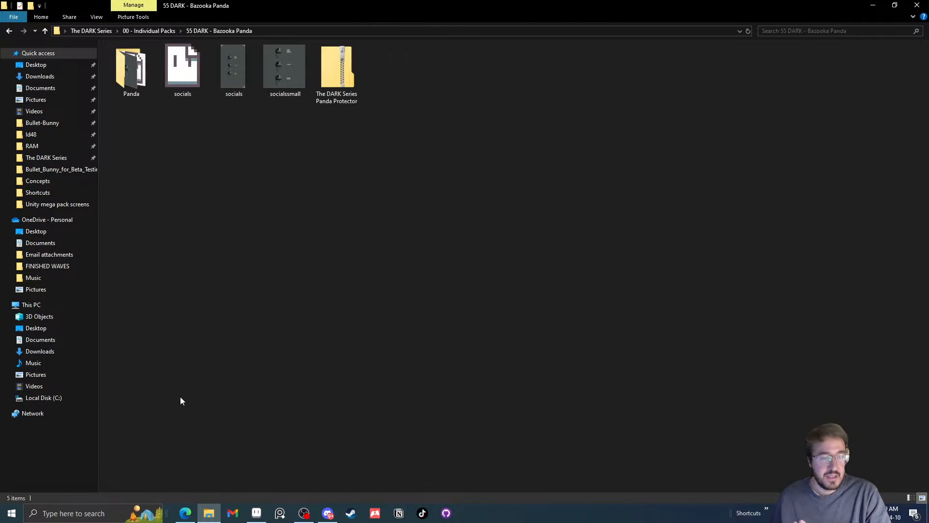
pyautogui.doubleClick(182, 77)
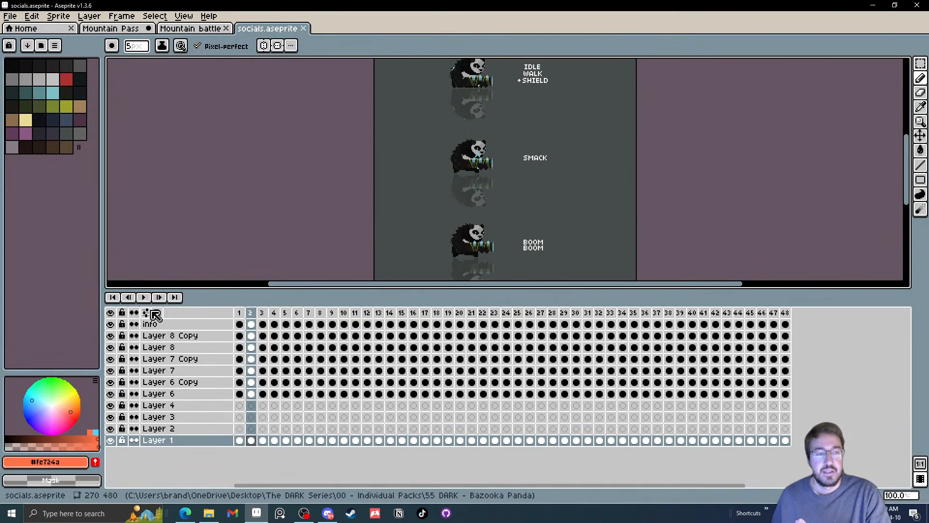
# Play the panda animation in the socials sprite from the first frame with the whole canvas in view, and close the sprite
pyautogui.click(112, 297)
pyautogui.click(144, 297)
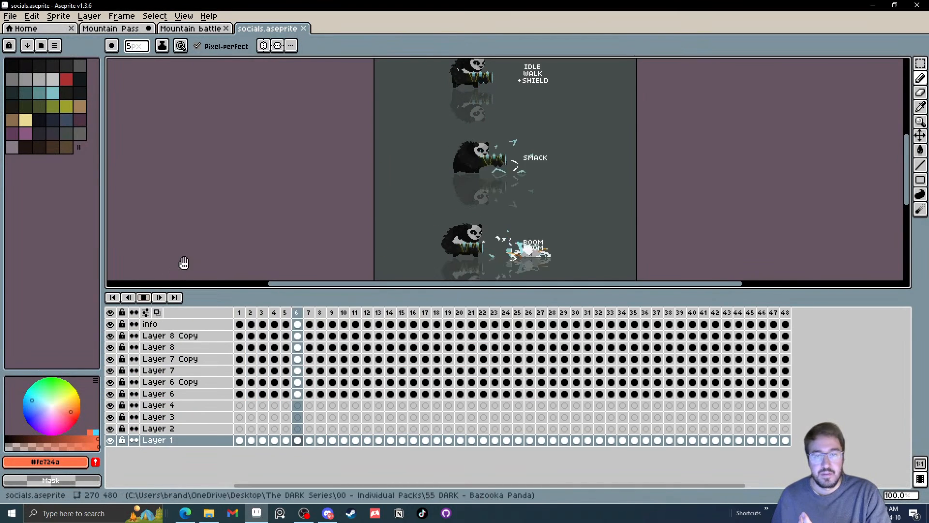
pyautogui.scroll(-1, 285, 227)
pyautogui.moveTo(485, 223); pyautogui.dragTo(503, 195)
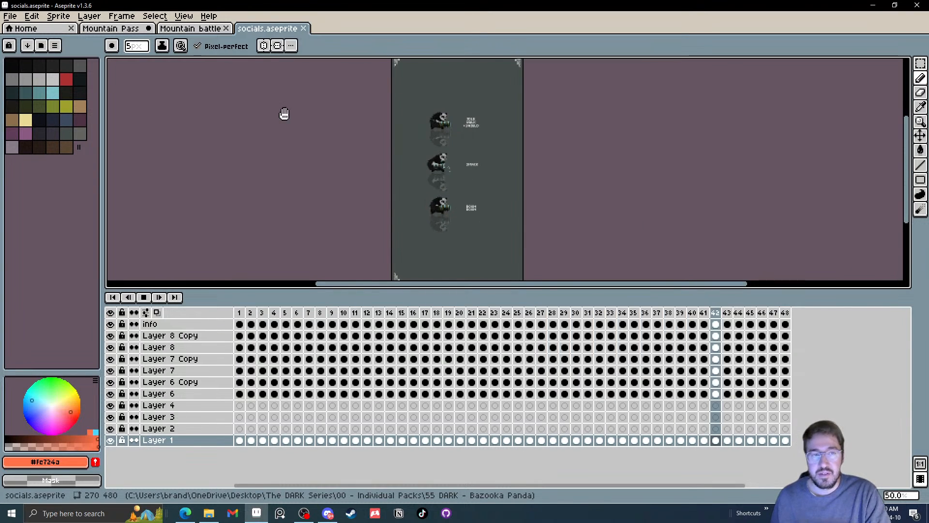
pyautogui.click(303, 28)
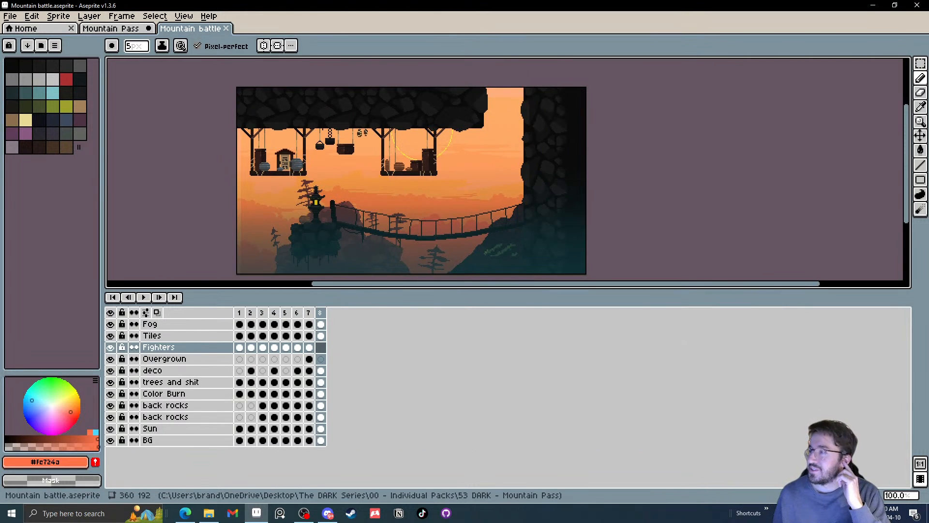
# Return to the Mountain Pass sprite and examine the foreground hills around the large black sword's base up close
pyautogui.moveTo(510, 228); pyautogui.dragTo(528, 214)
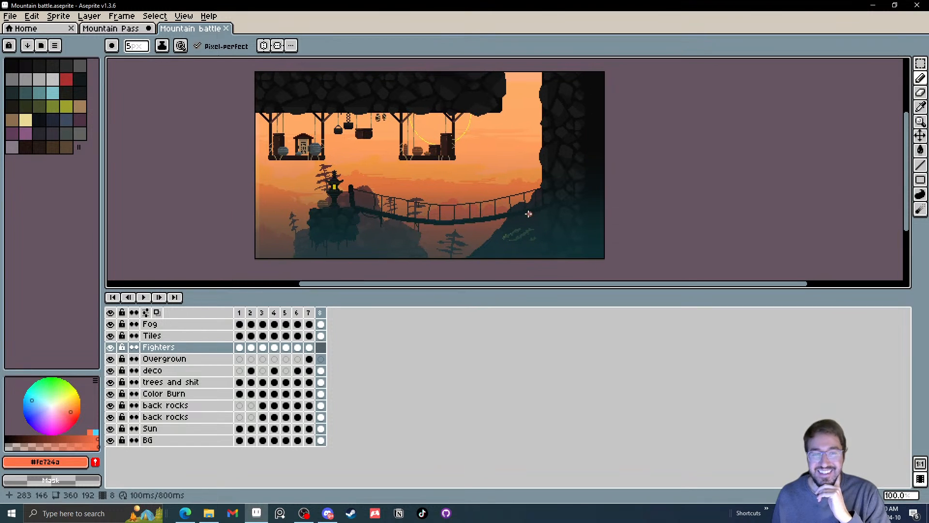
pyautogui.click(115, 29)
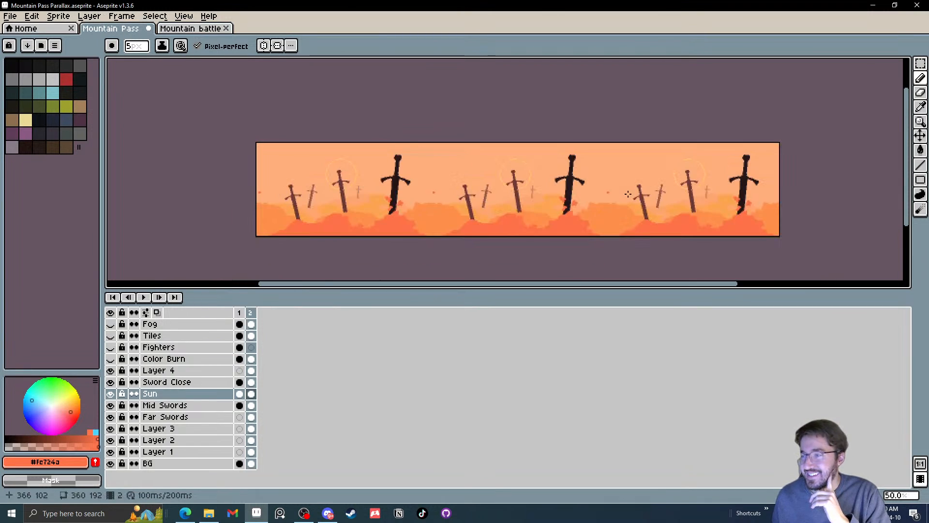
pyautogui.moveTo(480, 188); pyautogui.dragTo(446, 192)
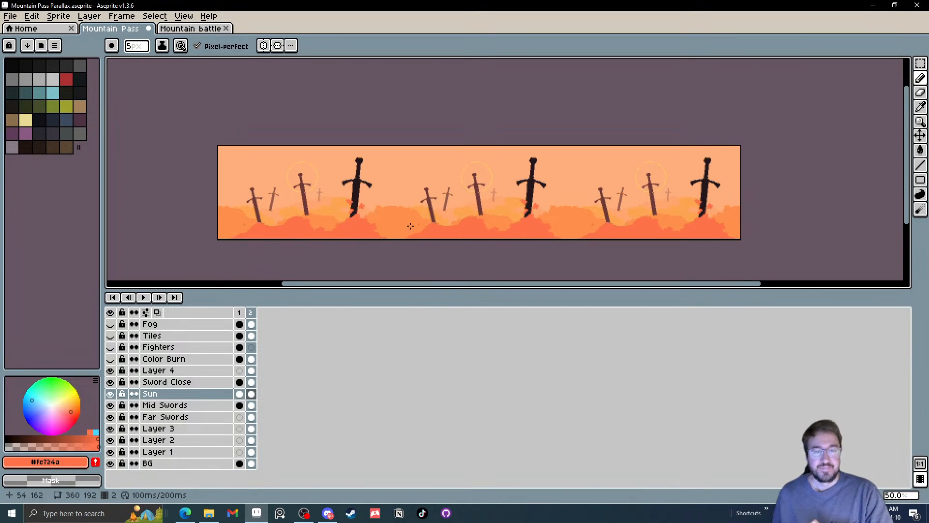
pyautogui.scroll(4, 410, 226)
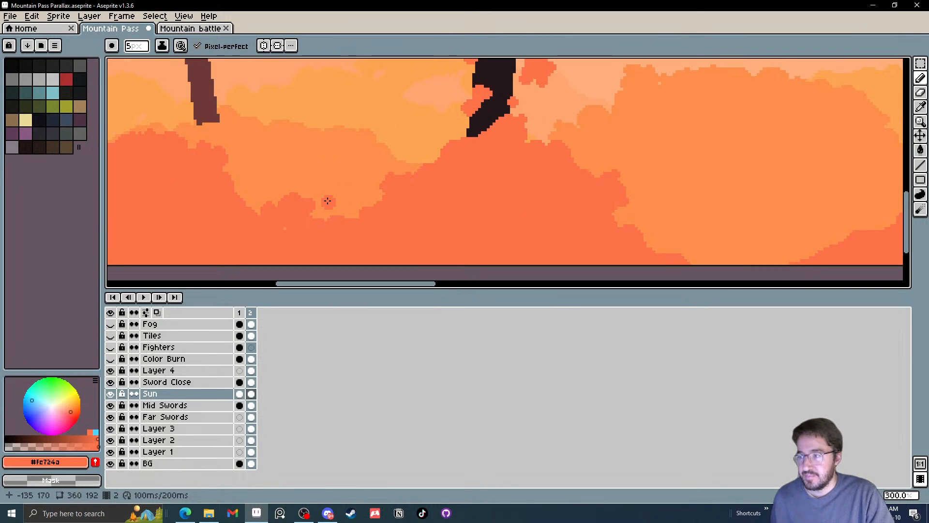
# Paint the dip between the brown sword's hill and the large black sword on the Sun layer with a 5 px orange pencil
pyautogui.moveTo(329, 186); pyautogui.dragTo(350, 190)
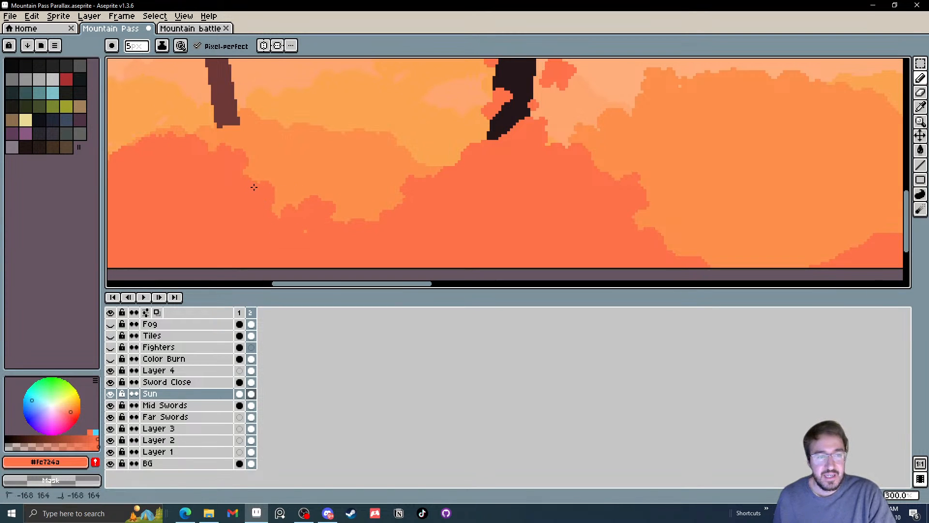
pyautogui.moveTo(273, 209)
pyautogui.mouseDown()
pyautogui.moveTo(291, 205)
pyautogui.moveTo(303, 228)
pyautogui.mouseUp()
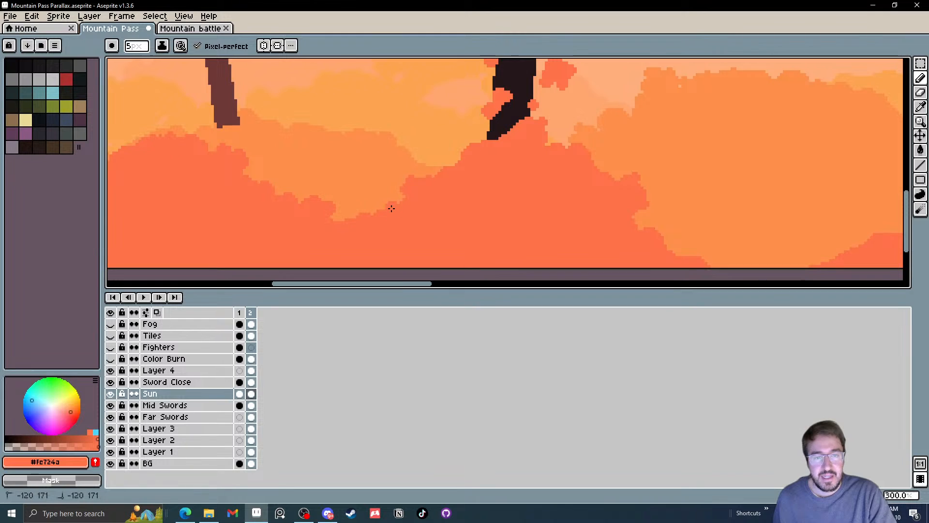
pyautogui.scroll(-1, 471, 218)
pyautogui.scroll(1, 490, 168)
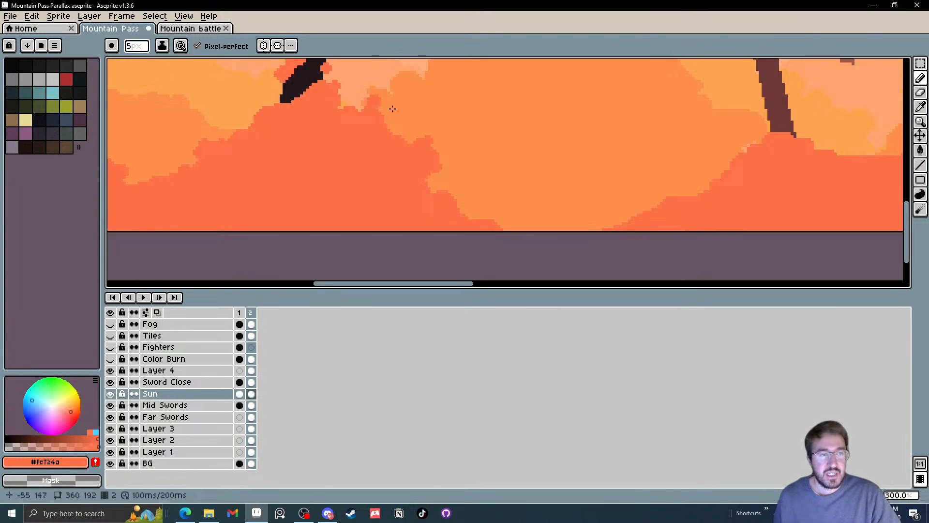
# Paint orange bumps across the gap along the canvas's lower edge beside the black sword, using an 11 px pencil on the Sun layer
pyautogui.scroll(2, 473, 159)
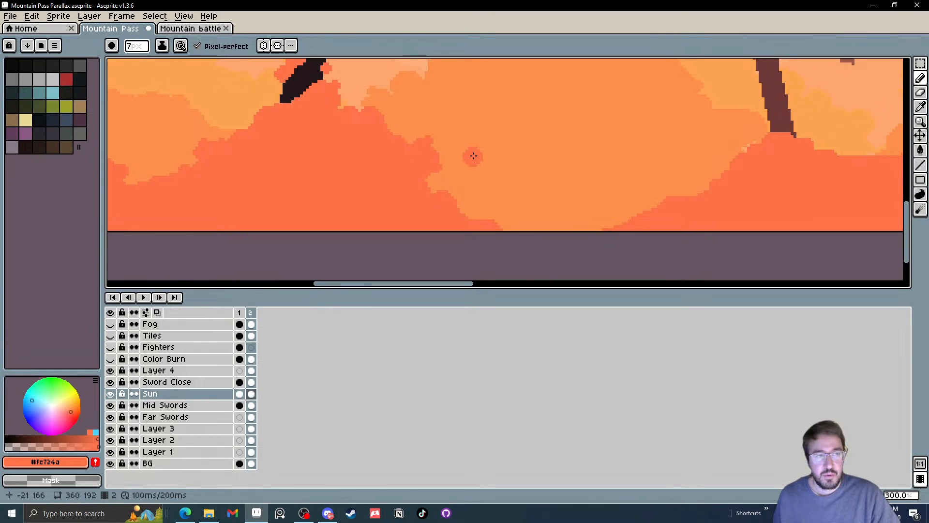
pyautogui.scroll(1, 473, 156)
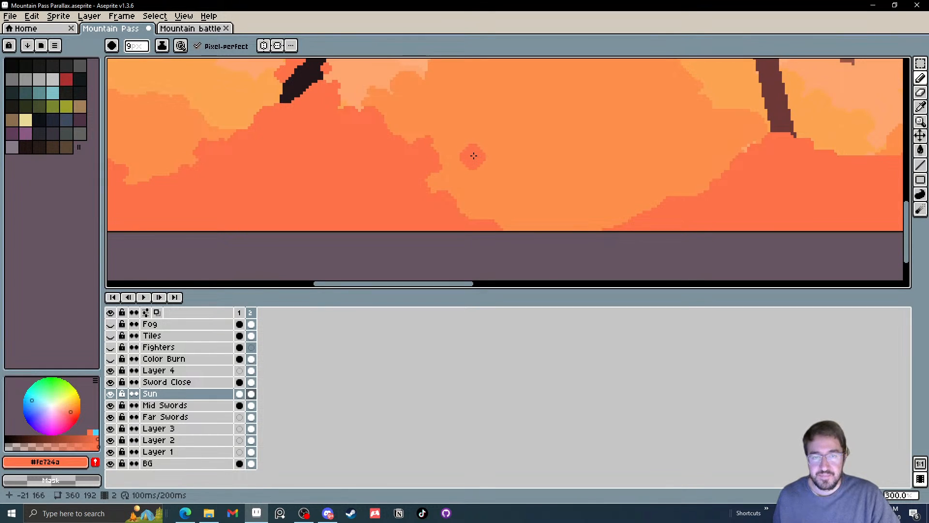
pyautogui.scroll(2, 473, 156)
pyautogui.scroll(2, 398, 139)
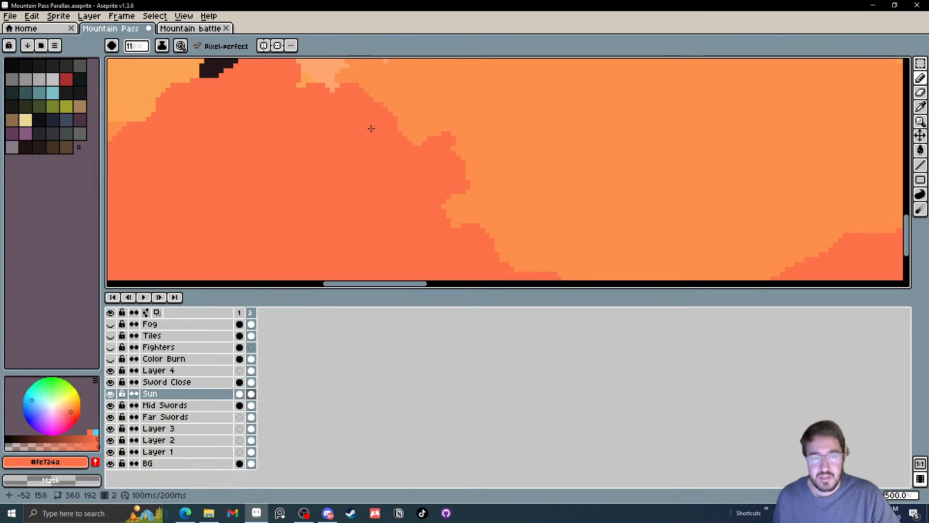
pyautogui.click(429, 219)
pyautogui.moveTo(463, 260); pyautogui.dragTo(393, 186)
pyautogui.moveTo(484, 226)
pyautogui.mouseDown()
pyautogui.moveTo(560, 226)
pyautogui.moveTo(521, 193)
pyautogui.moveTo(469, 199)
pyautogui.moveTo(438, 190)
pyautogui.moveTo(551, 243)
pyautogui.moveTo(599, 225)
pyautogui.moveTo(651, 234)
pyautogui.moveTo(672, 211)
pyautogui.mouseUp()
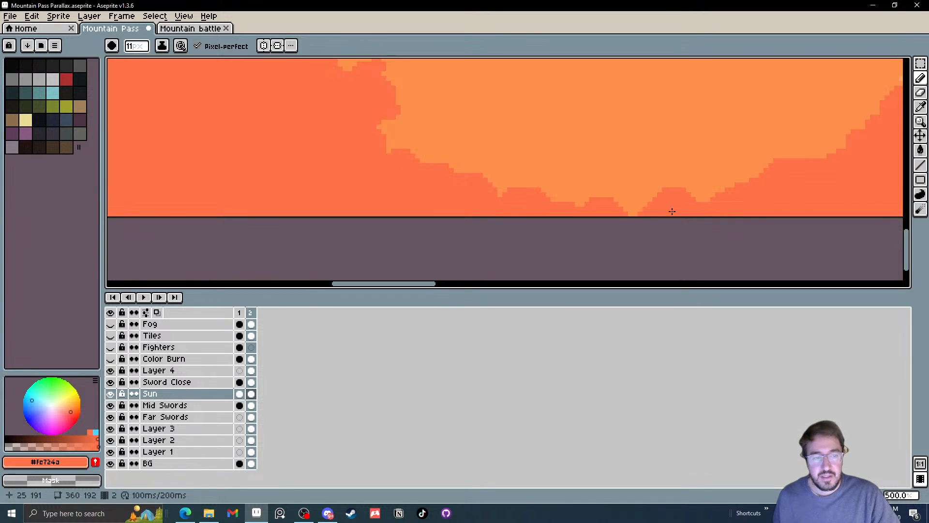
pyautogui.scroll(-4, 571, 203)
pyautogui.moveTo(588, 199); pyautogui.dragTo(470, 210)
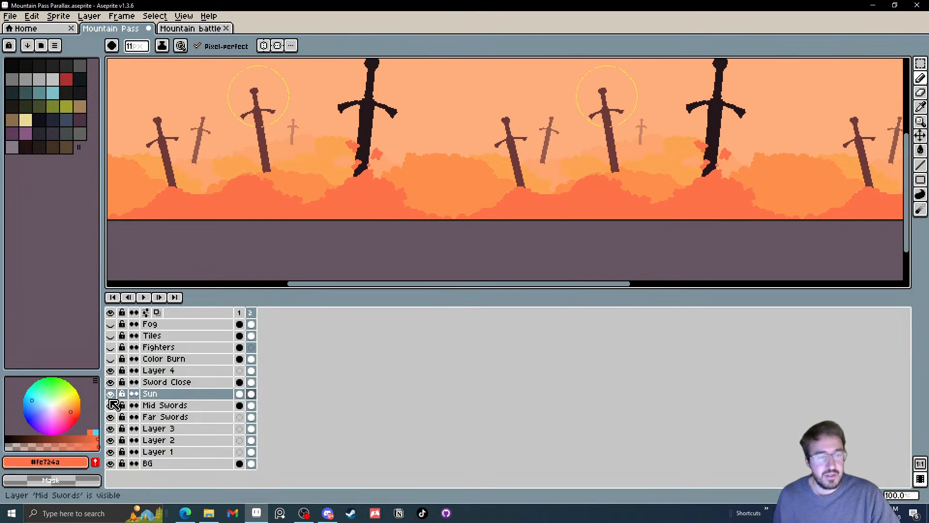
# Check the Sun layer's visibility and erase the orange hill strokes from its frame 2 with a 28 px eraser
pyautogui.click(111, 394)
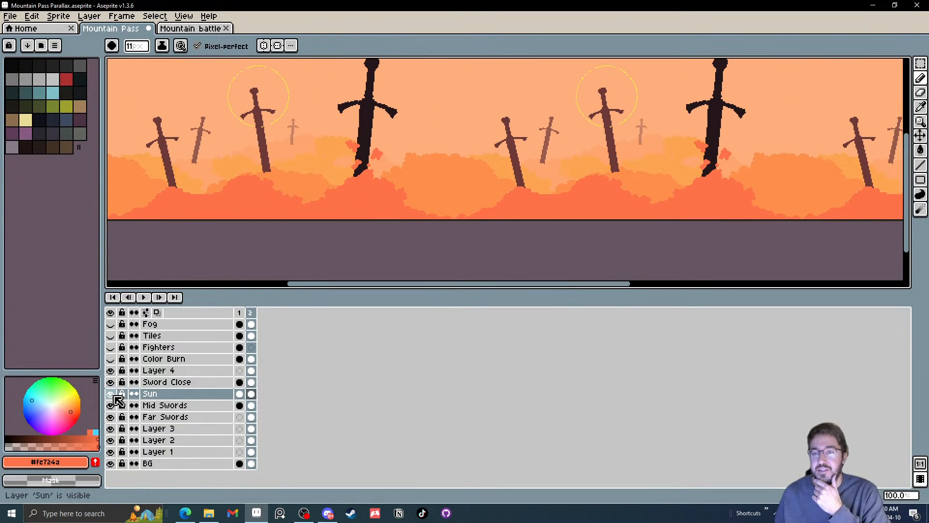
pyautogui.click(111, 394)
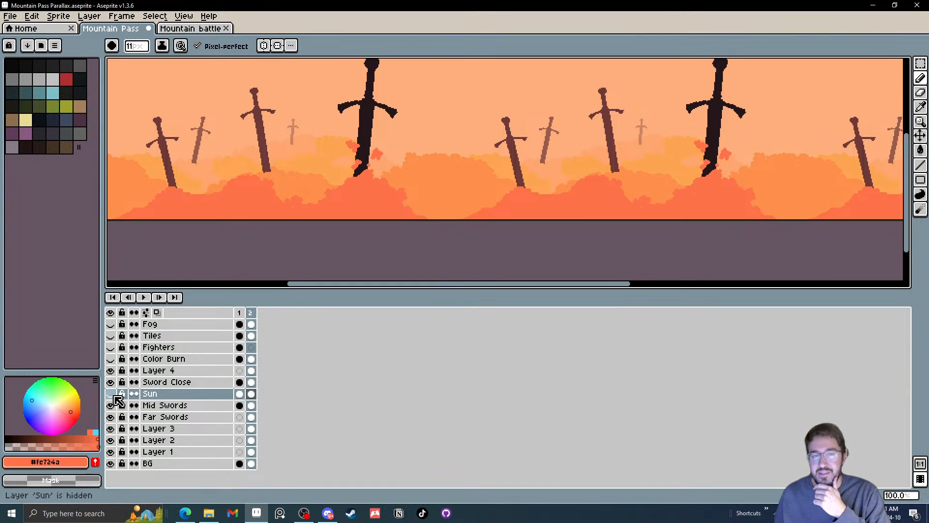
pyautogui.click(251, 394)
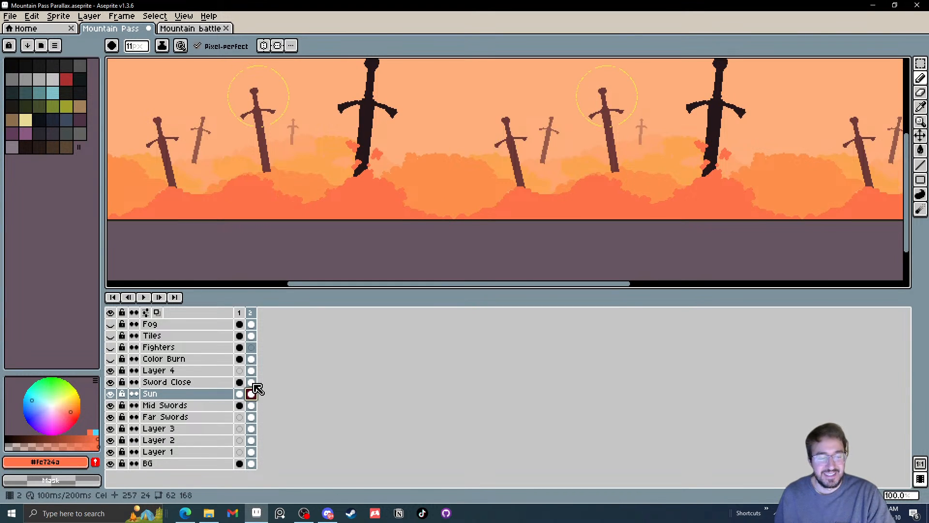
pyautogui.press('e')
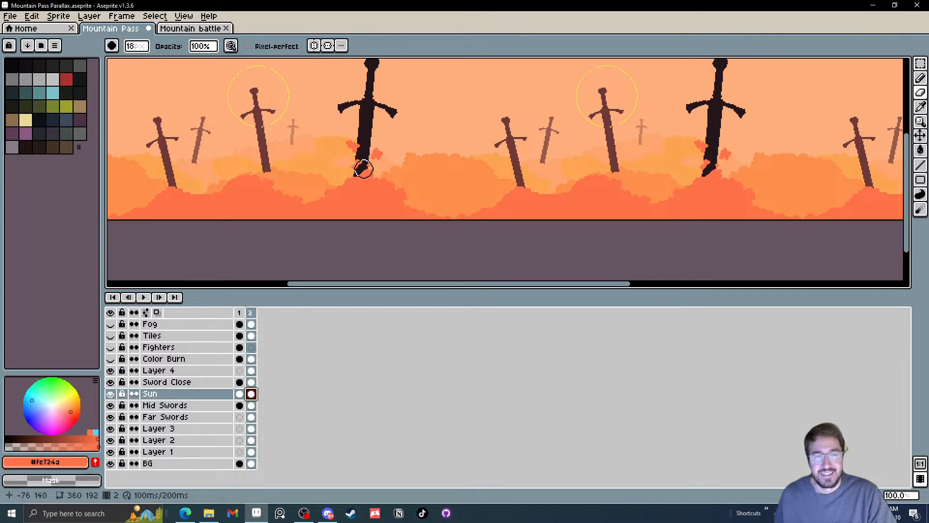
pyautogui.scroll(-10, 364, 169)
pyautogui.moveTo(377, 191)
pyautogui.mouseDown()
pyautogui.moveTo(451, 226)
pyautogui.moveTo(409, 173)
pyautogui.moveTo(531, 216)
pyautogui.mouseUp()
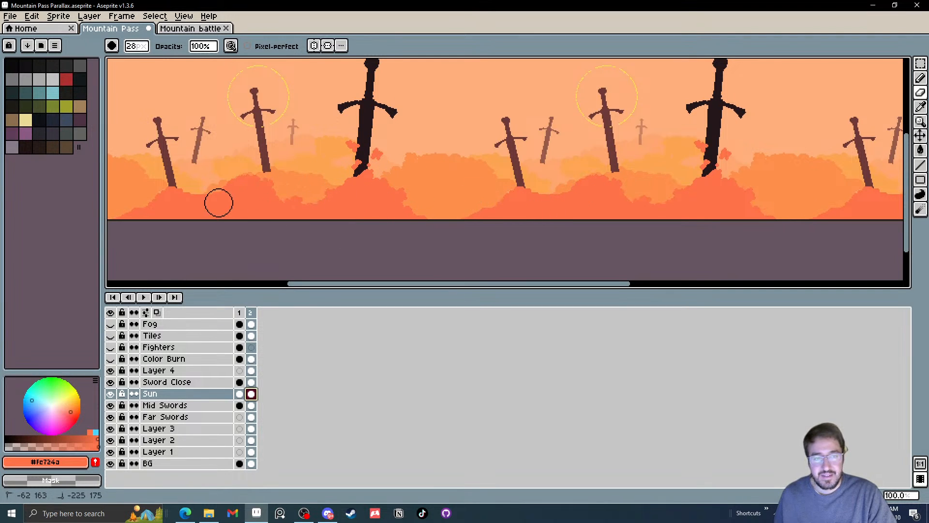
pyautogui.click(111, 394)
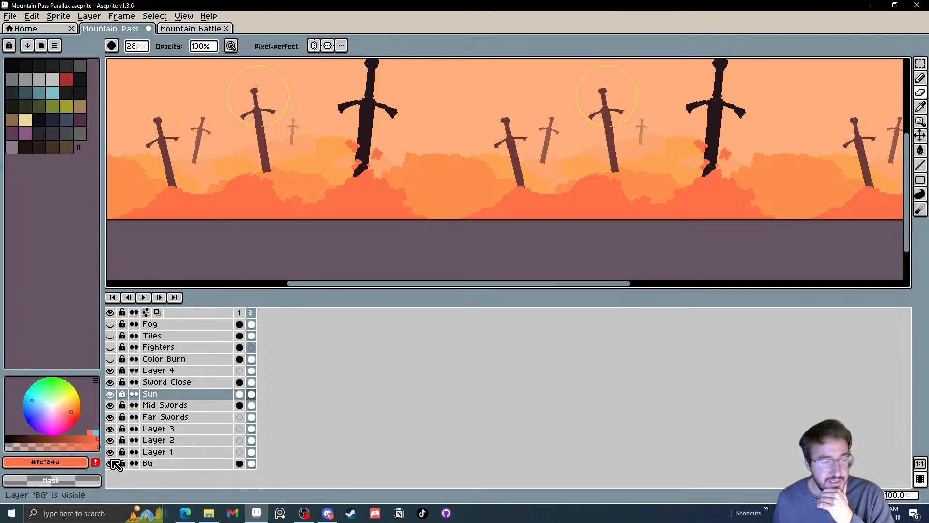
# Switch the Mid Swords and Far Swords layers off and on to check what each contains
pyautogui.click(112, 406)
pyautogui.click(112, 406)
pyautogui.click(112, 406)
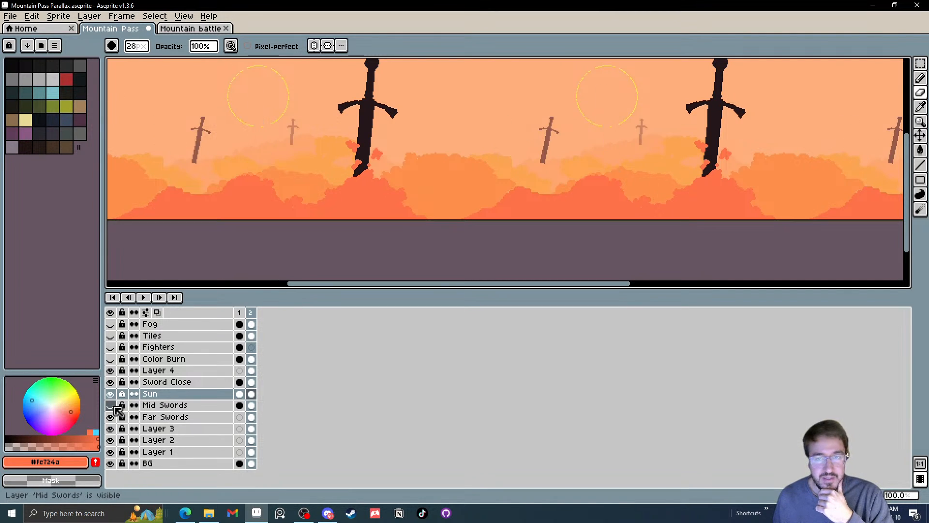
pyautogui.click(112, 406)
pyautogui.click(112, 406)
pyautogui.click(112, 406)
pyautogui.click(111, 416)
pyautogui.click(111, 417)
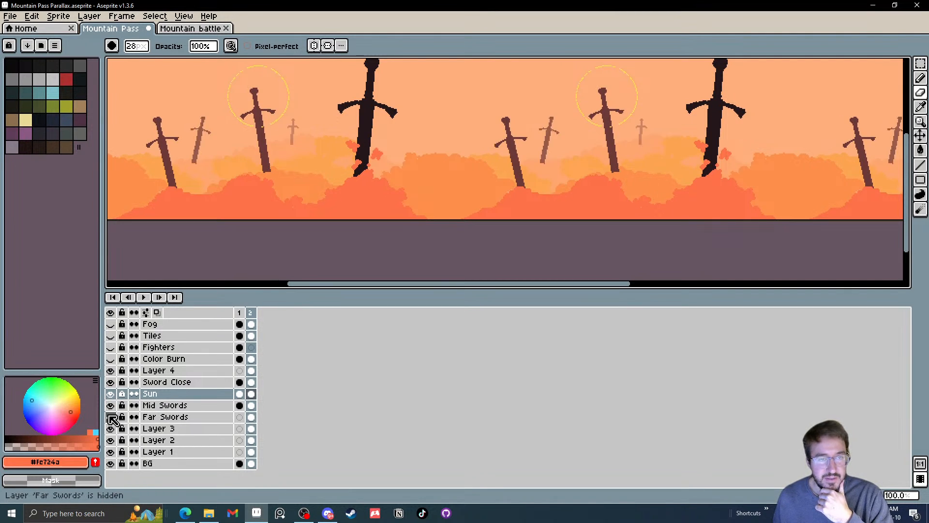
pyautogui.click(110, 416)
pyautogui.click(111, 416)
# Identify Layer 3 by toggling its visibility and rename it as Mid Clouds
pyautogui.click(111, 429)
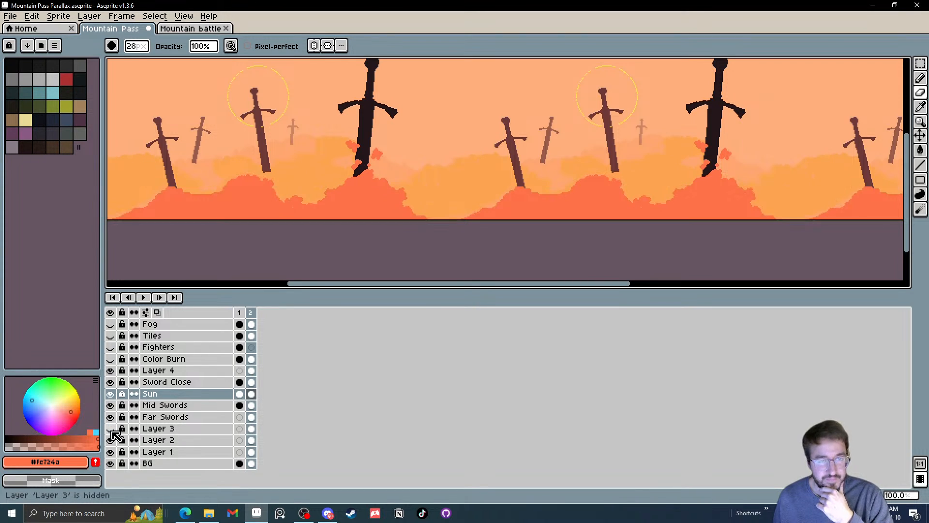
pyautogui.click(111, 428)
pyautogui.click(111, 429)
pyautogui.click(111, 429)
pyautogui.click(111, 430)
pyautogui.click(112, 430)
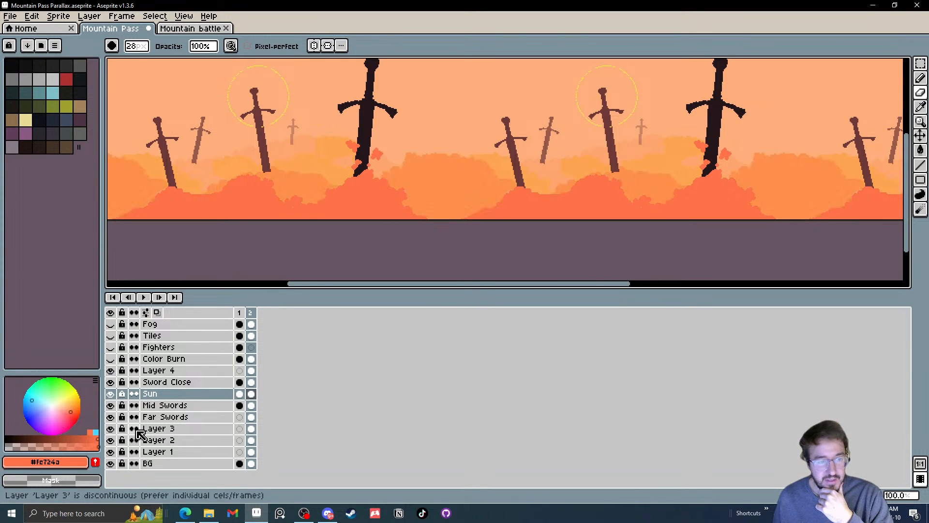
pyautogui.doubleClick(151, 429)
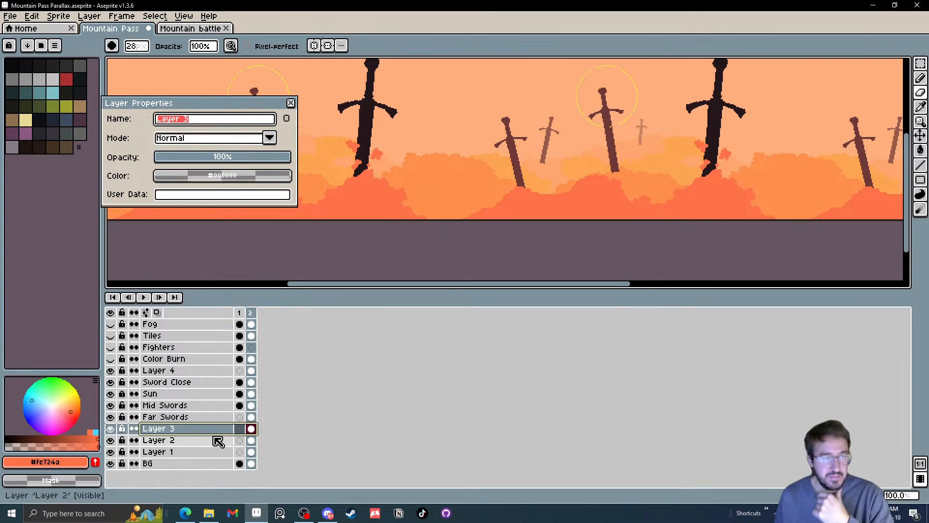
pyautogui.write('Mid Cloud')
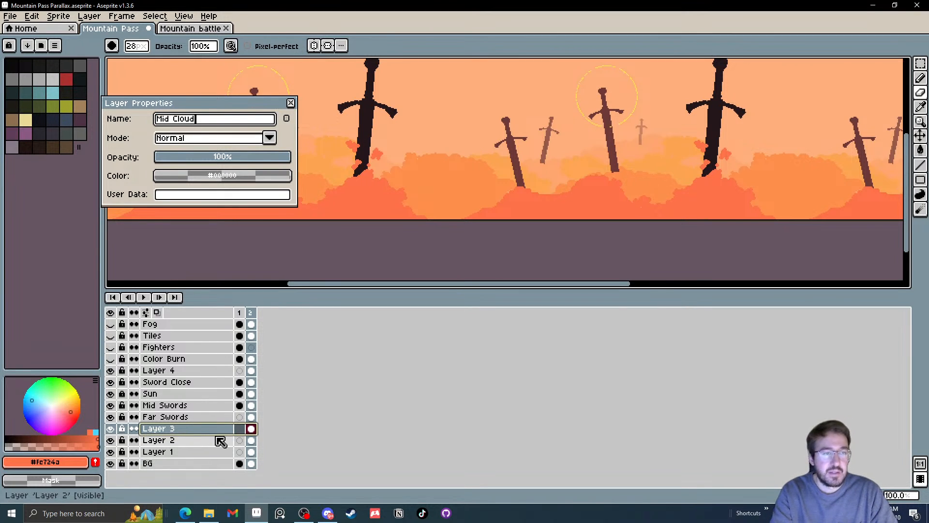
pyautogui.write('s')
pyautogui.press('Return')
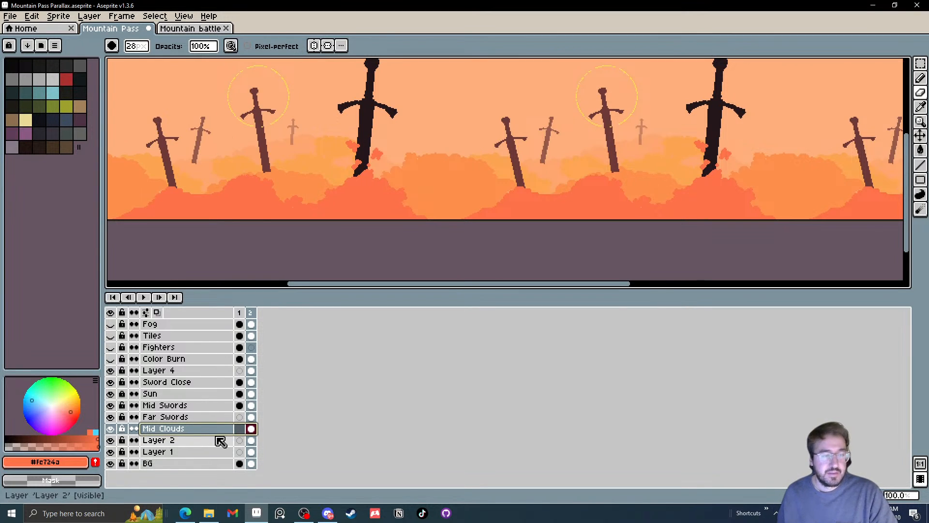
# Identify Layer 2 by toggling its visibility and rename it as Back Cloud 2
pyautogui.click(111, 440)
pyautogui.click(111, 442)
pyautogui.click(111, 441)
pyautogui.click(111, 442)
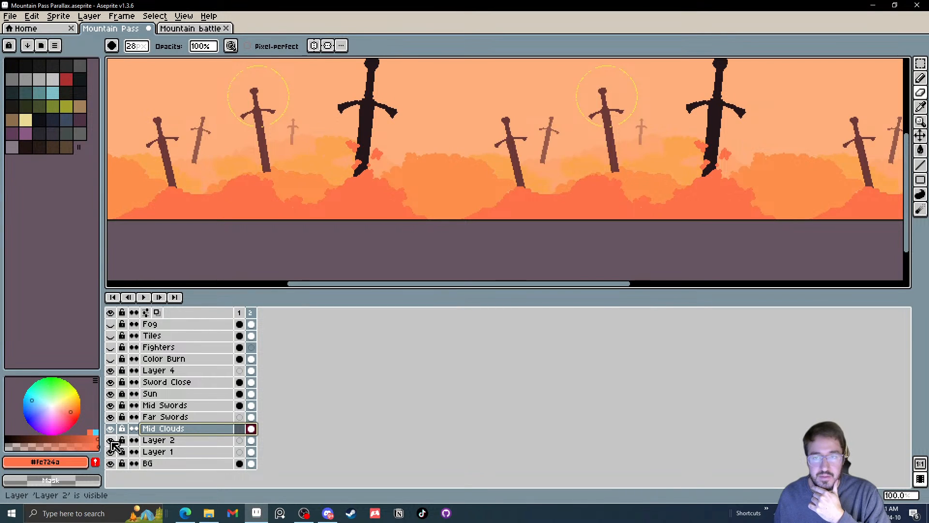
pyautogui.doubleClick(151, 441)
pyautogui.write('Back Cloud 2')
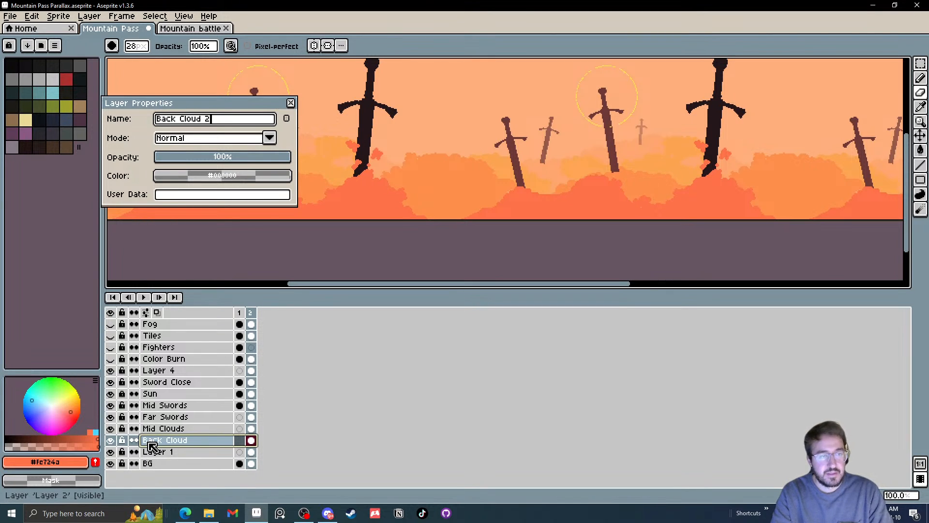
pyautogui.press('Return')
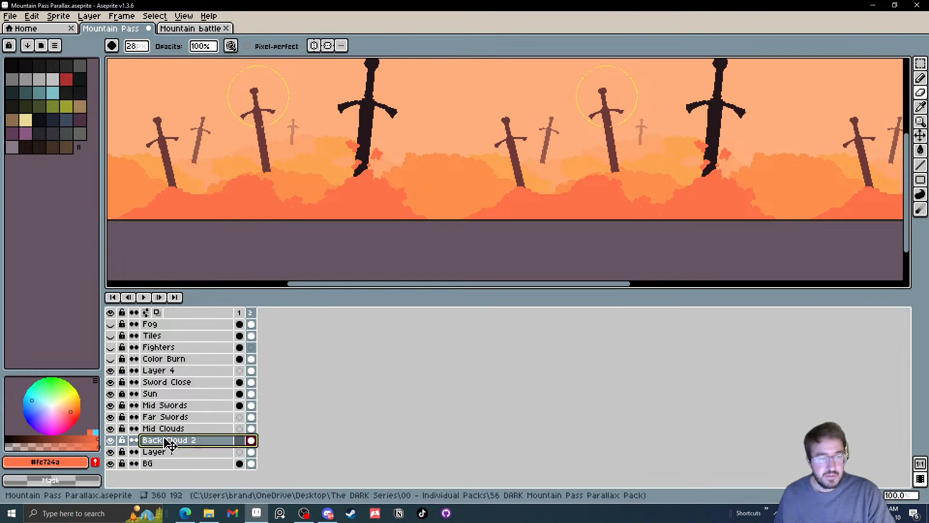
# Rename Layer 1 as Back CLouds 1
pyautogui.click(169, 454)
pyautogui.doubleClick(167, 455)
pyautogui.write('Back CLouds 1')
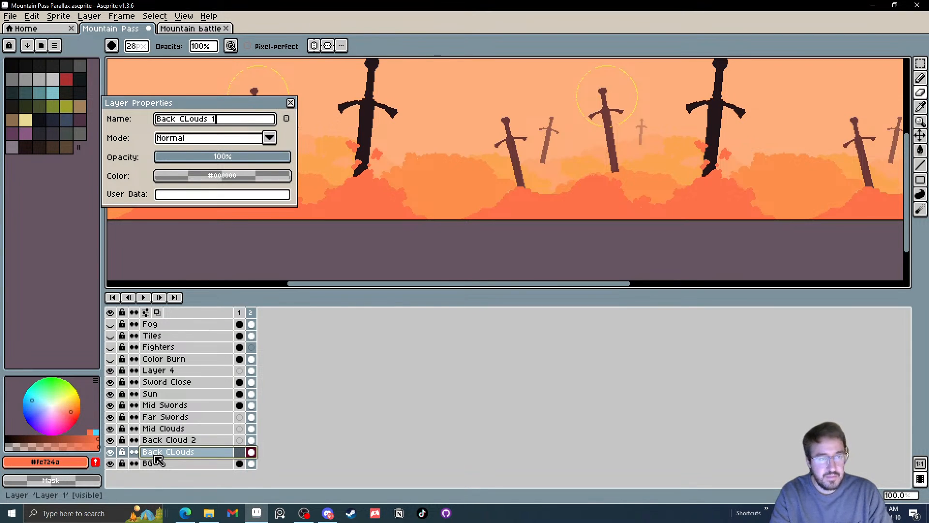
pyautogui.press('Return')
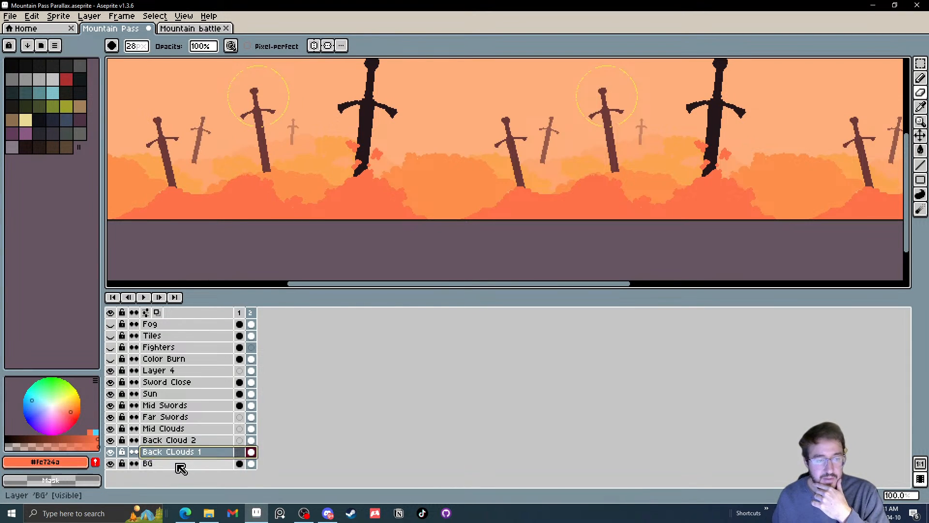
# Check the contents of the BG, Sword Close and Layer 4 layers, and rename Layer 4 as Clouds Close
pyautogui.click(110, 464)
pyautogui.click(111, 464)
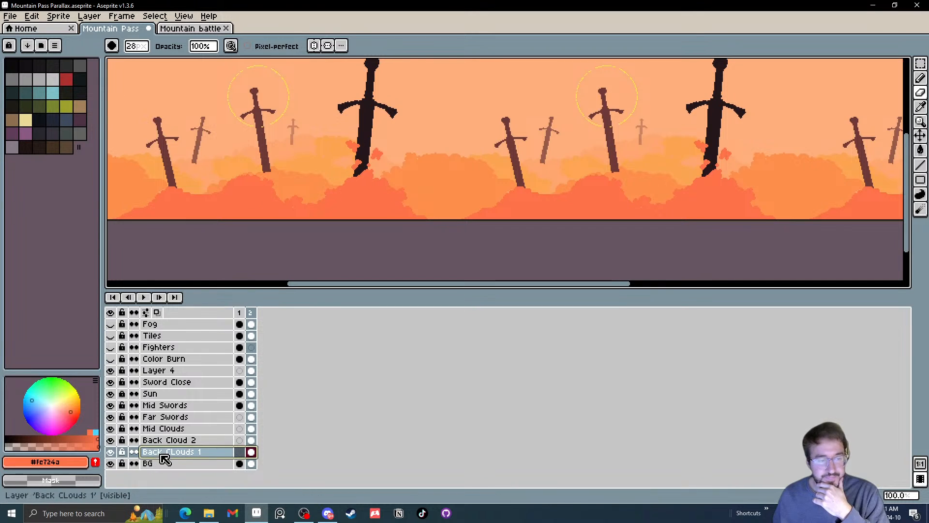
pyautogui.click(110, 381)
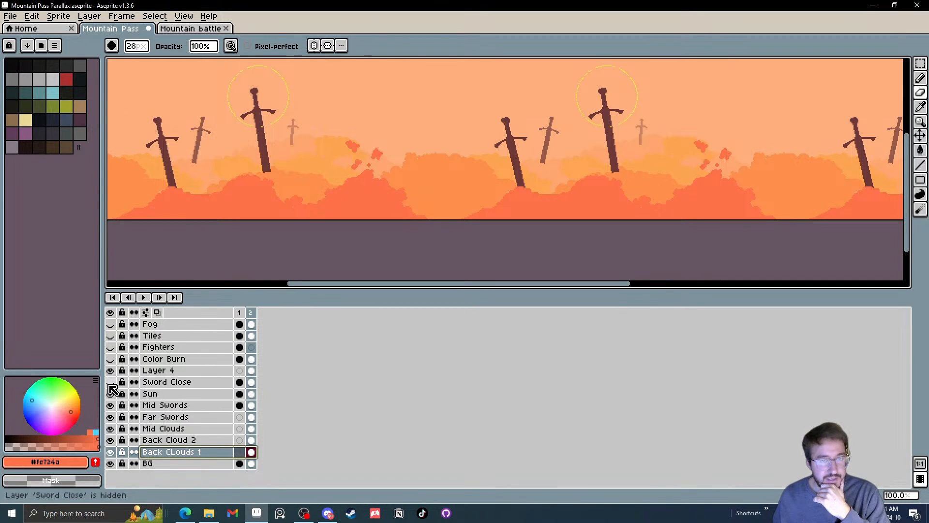
pyautogui.click(110, 382)
pyautogui.click(110, 371)
pyautogui.click(111, 370)
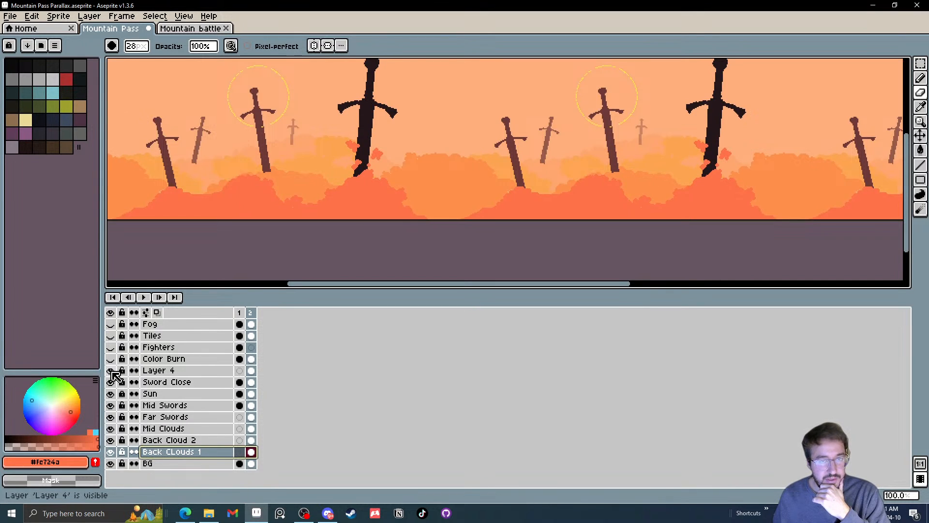
pyautogui.click(111, 371)
pyautogui.click(110, 370)
pyautogui.click(155, 376)
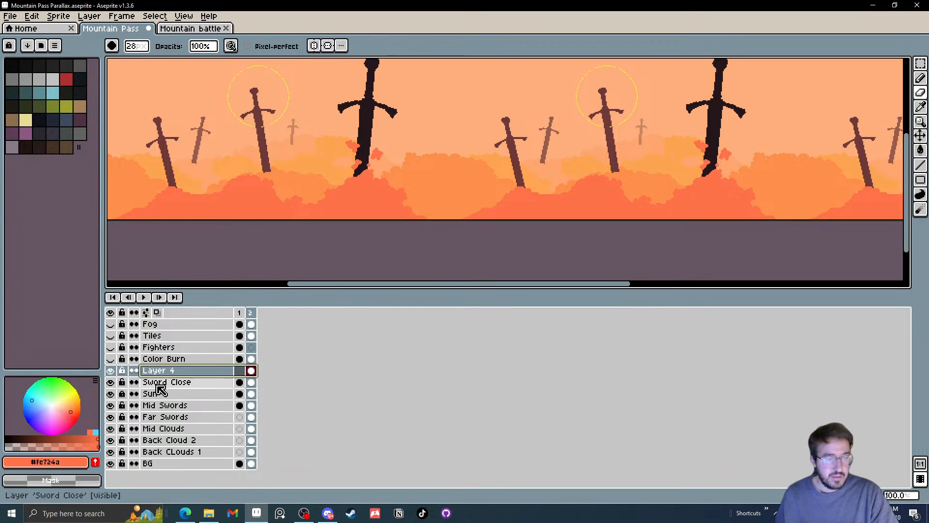
pyautogui.doubleClick(172, 371)
pyautogui.write('Clouds Close')
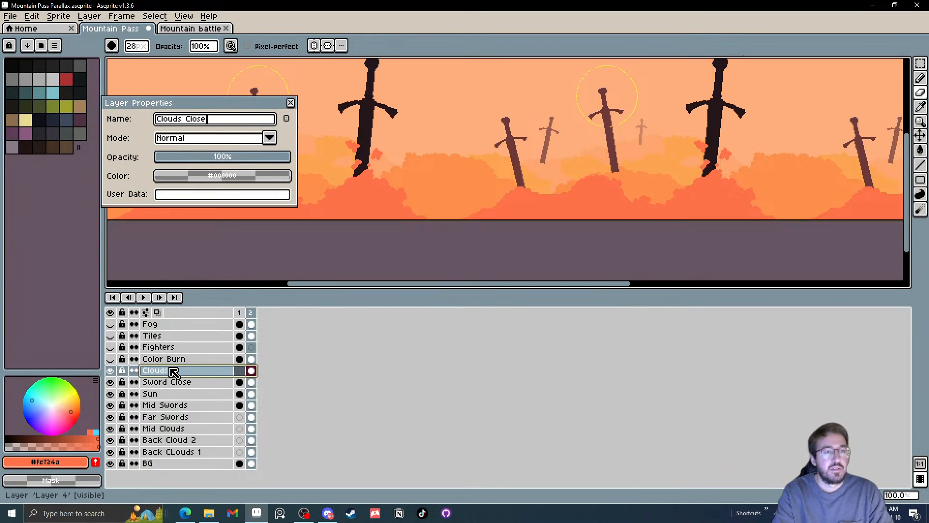
pyautogui.press('Return')
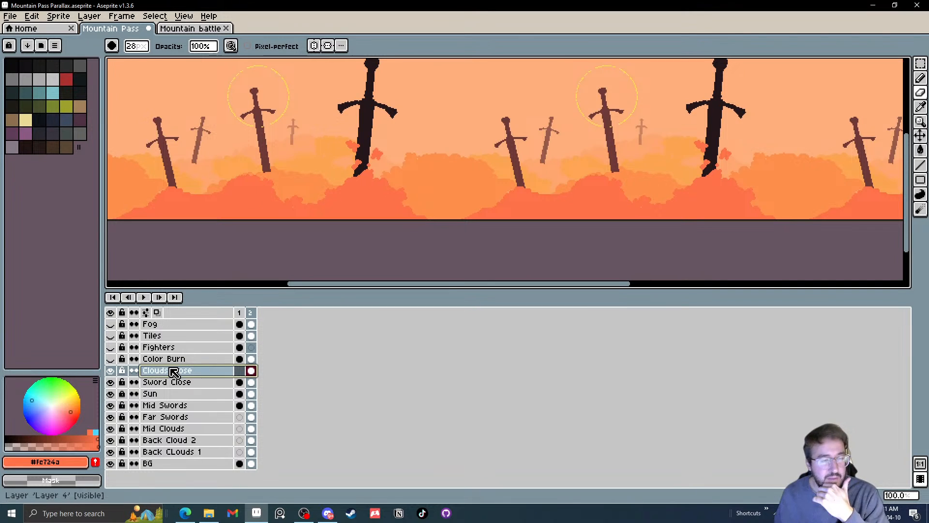
# Preview the Color Burn layer's effect, leave it hidden, and delete the Fighters layer
pyautogui.click(114, 360)
pyautogui.click(113, 361)
pyautogui.click(114, 361)
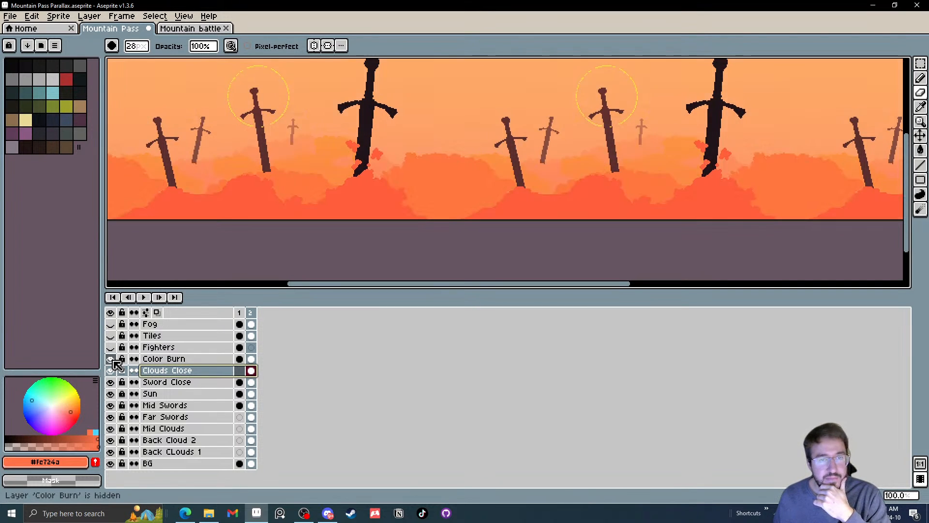
pyautogui.click(113, 361)
pyautogui.click(112, 350)
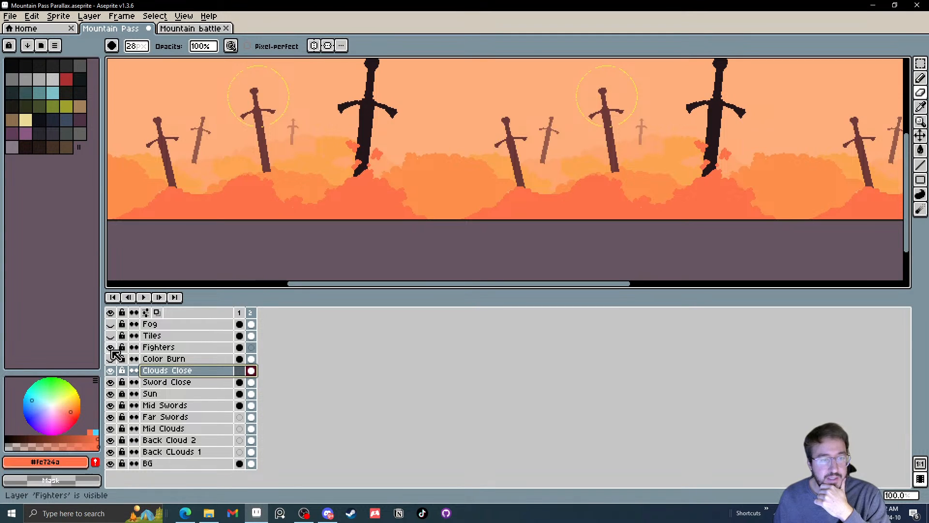
pyautogui.click(159, 349)
pyautogui.press('Delete')
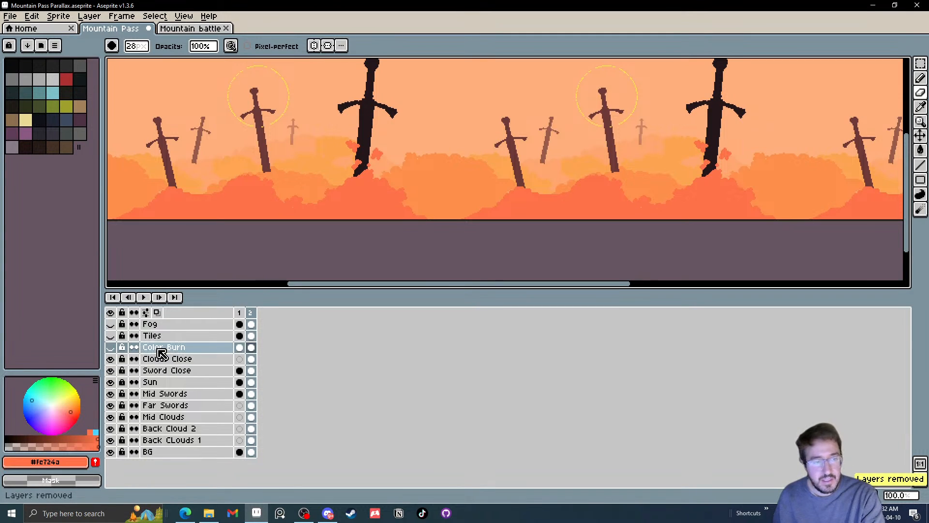
# Preview the Tiles and Fog layers and leave both hidden
pyautogui.click(110, 337)
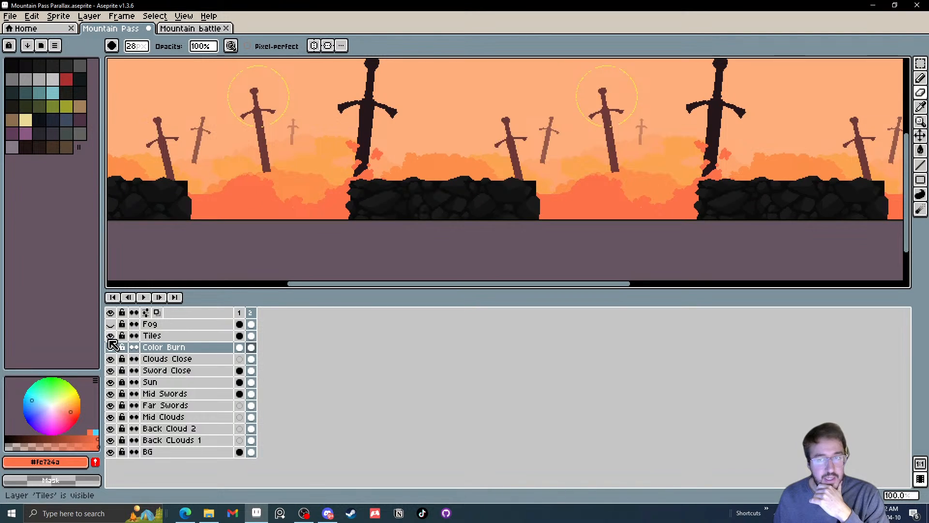
pyautogui.click(109, 339)
pyautogui.click(111, 323)
pyautogui.click(111, 323)
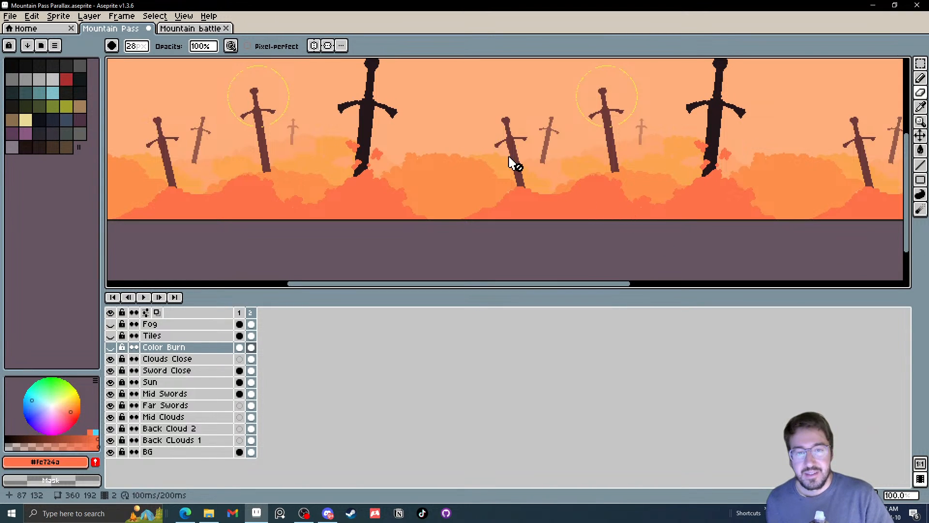
pyautogui.moveTo(484, 150); pyautogui.dragTo(477, 172)
pyautogui.scroll(-1, 477, 173)
pyautogui.scroll(1, 442, 218)
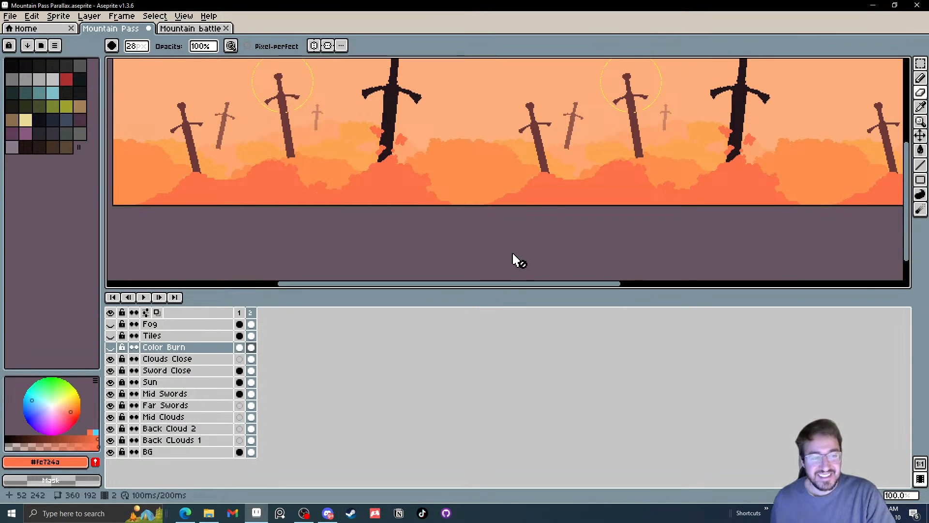
pyautogui.scroll(-1, 445, 177)
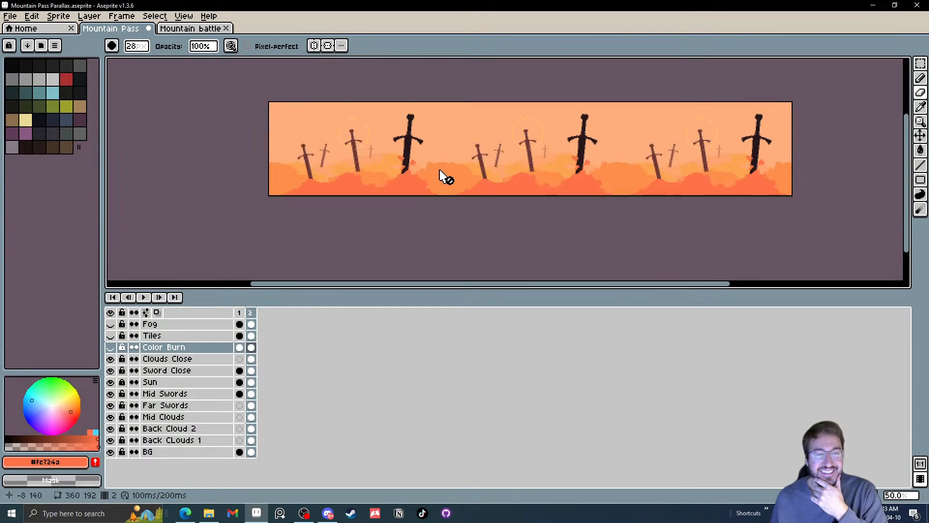
pyautogui.moveTo(471, 165); pyautogui.dragTo(460, 181)
pyautogui.scroll(1, 463, 176)
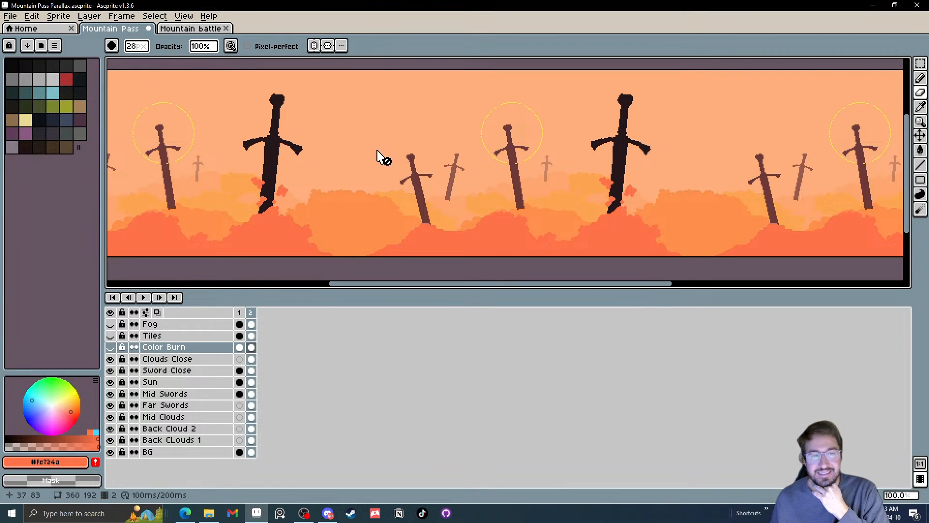
pyautogui.click(157, 19)
pyautogui.moveTo(30, 19)
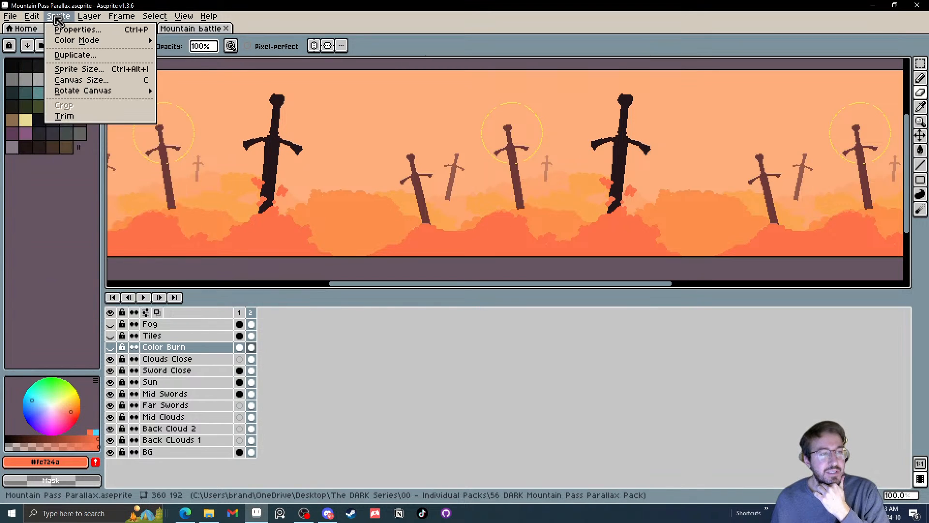
pyautogui.moveTo(120, 19)
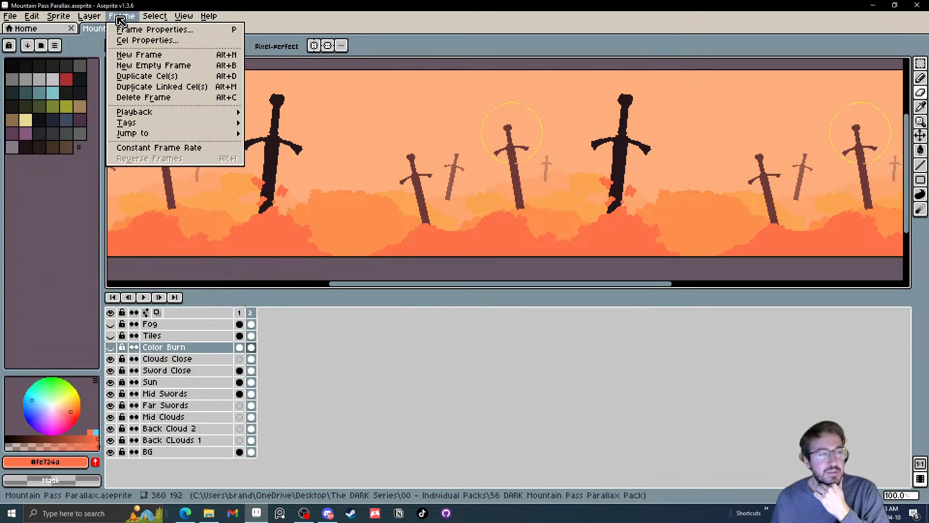
pyautogui.moveTo(181, 19)
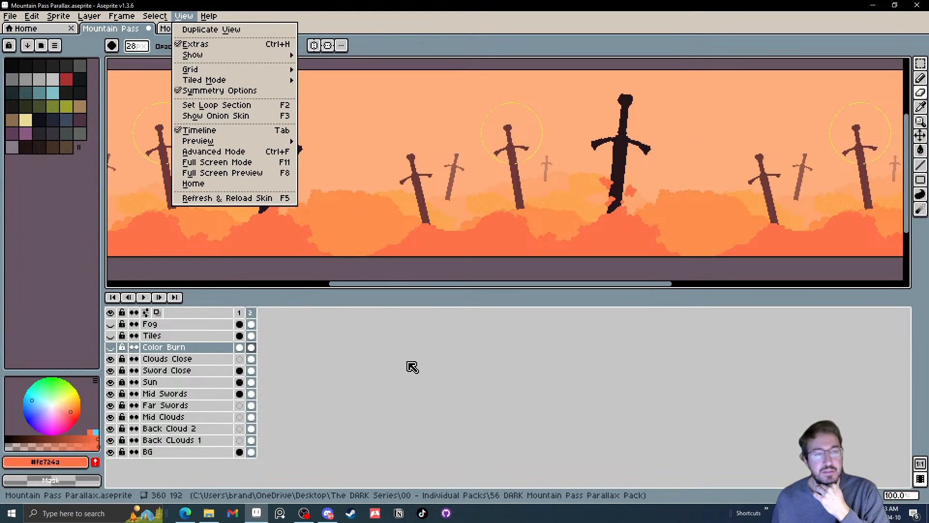
pyautogui.click(433, 370)
# Paint rounded puffs along the left slope of the front cloud bank on the Clouds Close layer with a 6 px Pencil
pyautogui.moveTo(303, 194); pyautogui.dragTo(363, 196)
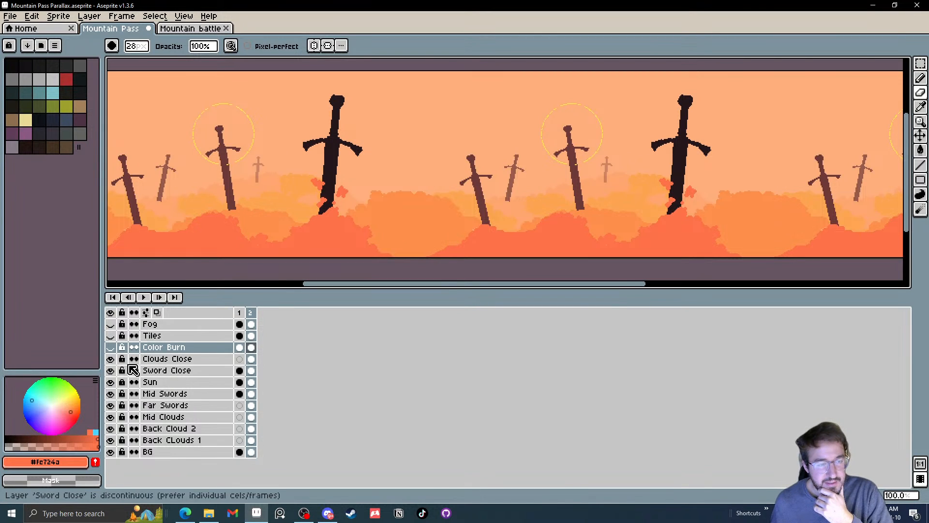
pyautogui.click(113, 360)
pyautogui.click(114, 361)
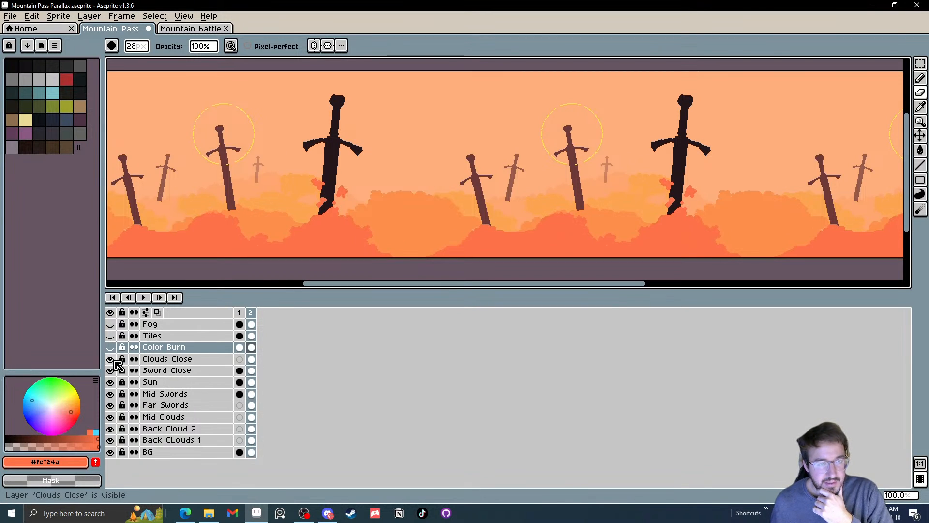
pyautogui.click(193, 360)
pyautogui.moveTo(205, 236); pyautogui.dragTo(321, 242)
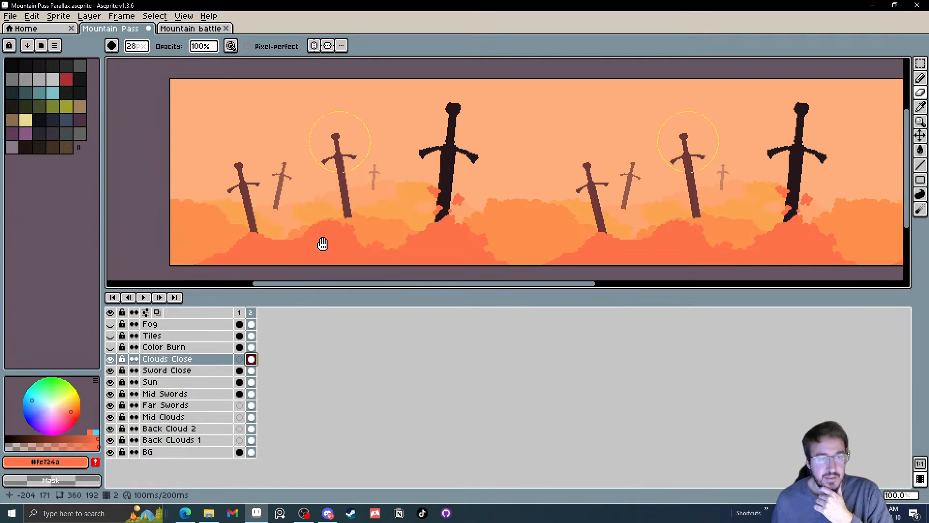
pyautogui.scroll(2, 257, 243)
pyautogui.press('i')
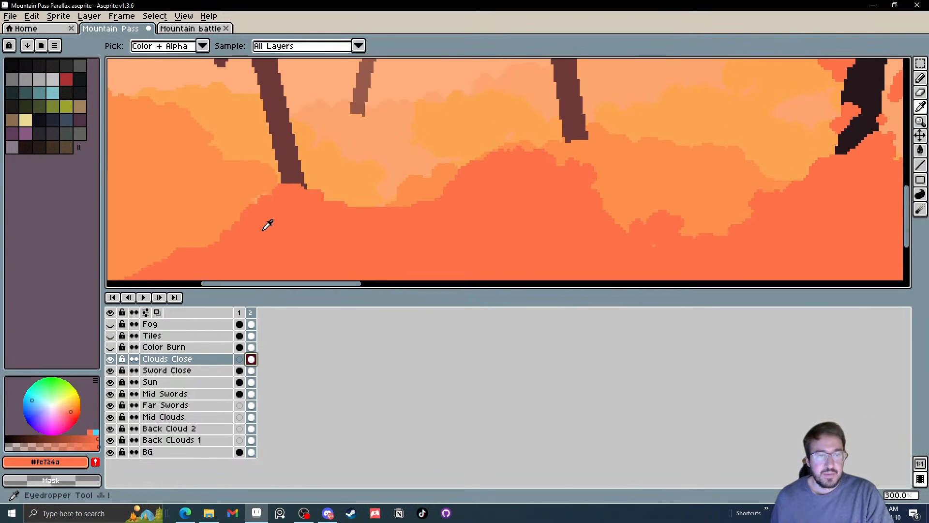
pyautogui.moveTo(265, 222)
pyautogui.mouseDown()
pyautogui.moveTo(326, 230)
pyautogui.moveTo(319, 211)
pyautogui.mouseUp()
pyautogui.press('b')
pyautogui.press('-')
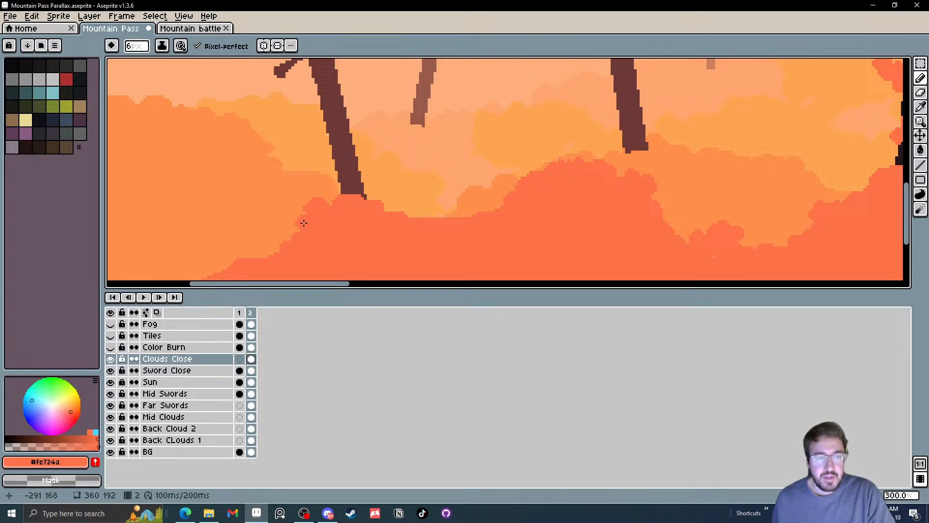
pyautogui.moveTo(274, 258)
pyautogui.mouseDown()
pyautogui.moveTo(223, 264)
pyautogui.moveTo(258, 225)
pyautogui.moveTo(276, 238)
pyautogui.moveTo(231, 245)
pyautogui.moveTo(214, 253)
pyautogui.mouseUp()
pyautogui.moveTo(283, 218)
pyautogui.mouseDown()
pyautogui.moveTo(257, 224)
pyautogui.moveTo(275, 214)
pyautogui.mouseUp()
pyautogui.click(254, 223)
pyautogui.moveTo(379, 232); pyautogui.dragTo(327, 271)
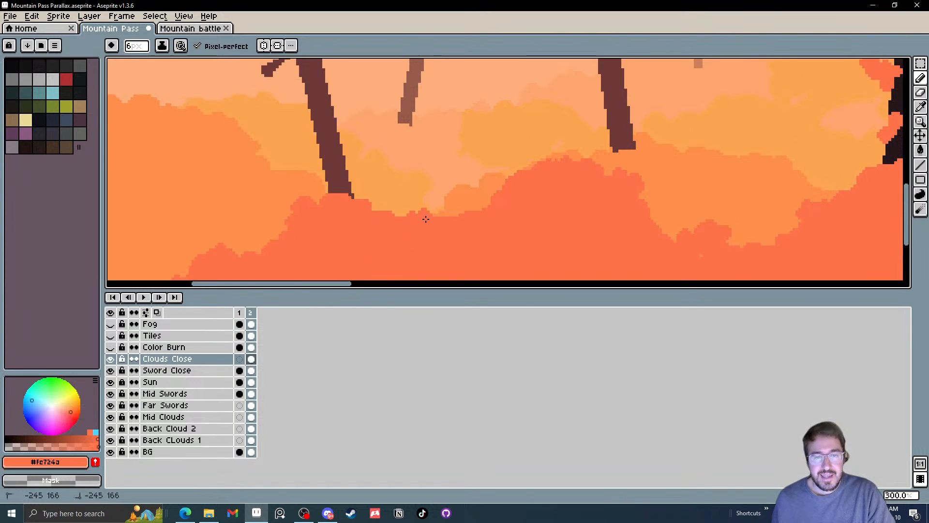
# Paint bumpy cloud puffs along the front cloud edge around and beside the base of the leftmost sword
pyautogui.moveTo(423, 213)
pyautogui.mouseDown()
pyautogui.moveTo(402, 213)
pyautogui.moveTo(448, 227)
pyautogui.mouseUp()
pyautogui.moveTo(371, 203)
pyautogui.mouseDown()
pyautogui.moveTo(376, 215)
pyautogui.moveTo(390, 212)
pyautogui.mouseUp()
pyautogui.click(350, 202)
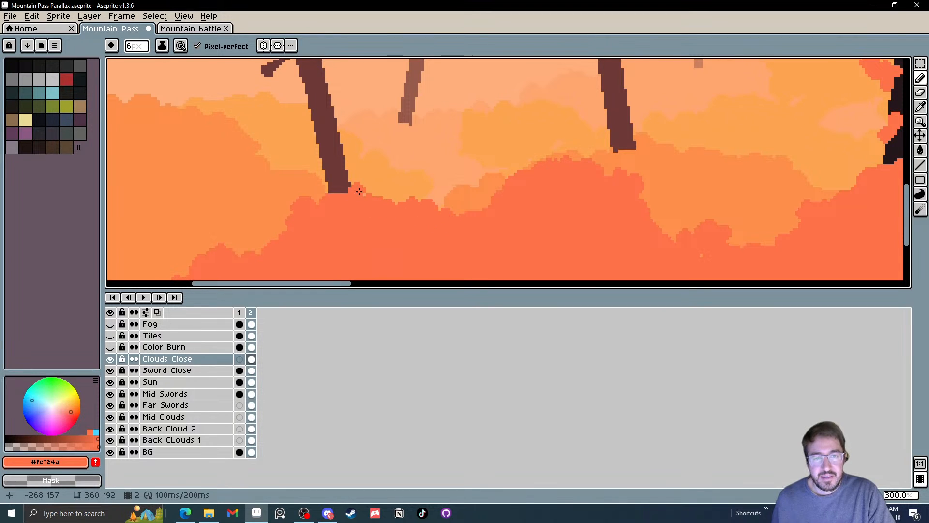
pyautogui.click(336, 197)
pyautogui.moveTo(315, 197); pyautogui.dragTo(309, 237)
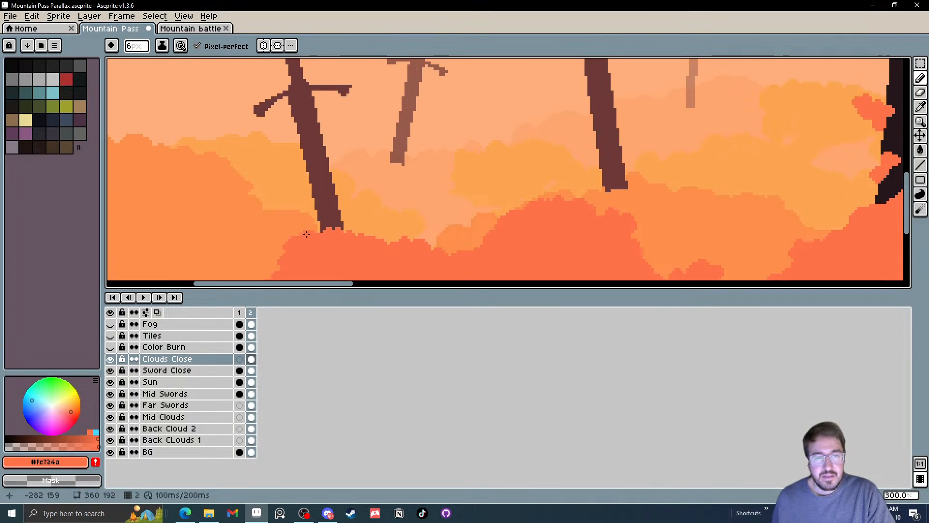
# Try painting a cloud puff over the lower blade of the leftmost sword and undo it
pyautogui.moveTo(312, 186); pyautogui.dragTo(314, 209)
pyautogui.click(315, 201)
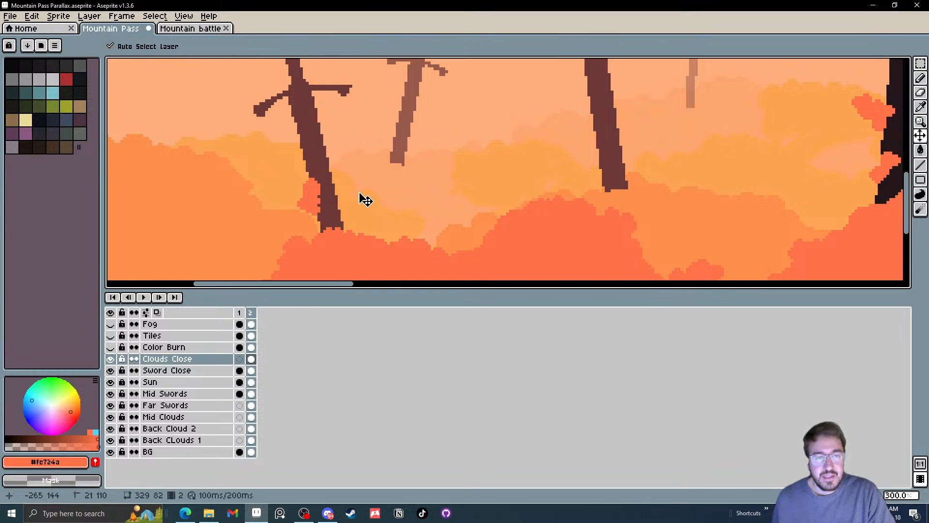
pyautogui.hotkey('ctrl', 'z')
pyautogui.hotkey('ctrl', 'z')
pyautogui.hotkey('ctrl', 'z')
pyautogui.hotkey('ctrl', 'z')
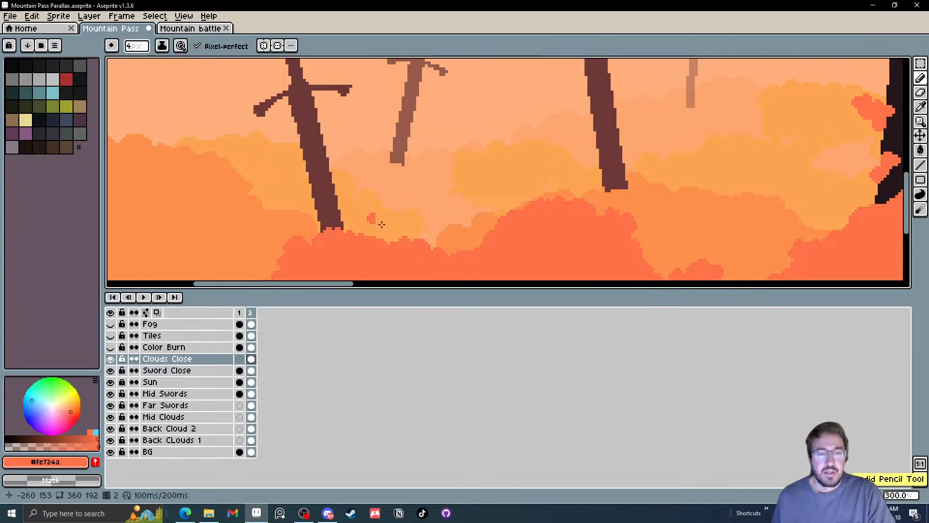
# Paint a rounded puff and a small detached wisp just right of the leftmost sword's base with a 4 px Pencil
pyautogui.scroll(2, 388, 229)
pyautogui.moveTo(370, 212)
pyautogui.mouseDown()
pyautogui.moveTo(351, 232)
pyautogui.moveTo(381, 239)
pyautogui.mouseUp()
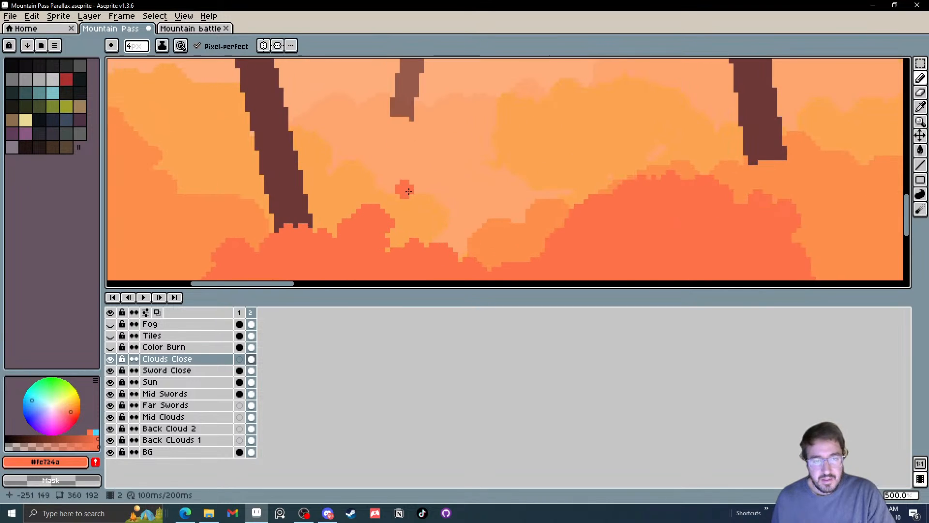
pyautogui.moveTo(404, 189); pyautogui.dragTo(417, 217)
pyautogui.scroll(-4, 542, 235)
pyautogui.scroll(-1, 542, 235)
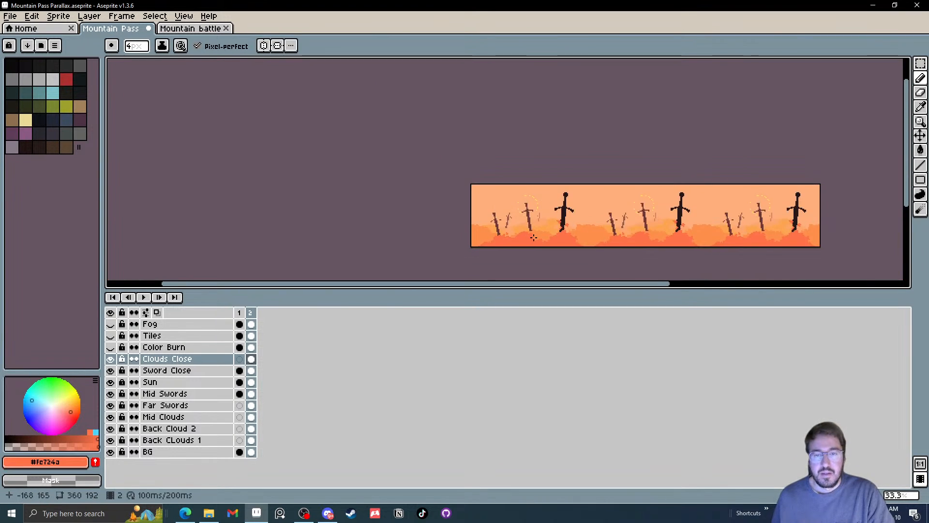
# Round out the upper left of the central front cloud mound and add puffs on its right slope with the 4 px Pencil
pyautogui.scroll(1, 542, 234)
pyautogui.scroll(2, 549, 238)
pyautogui.scroll(1, 453, 197)
pyautogui.scroll(1, 288, 130)
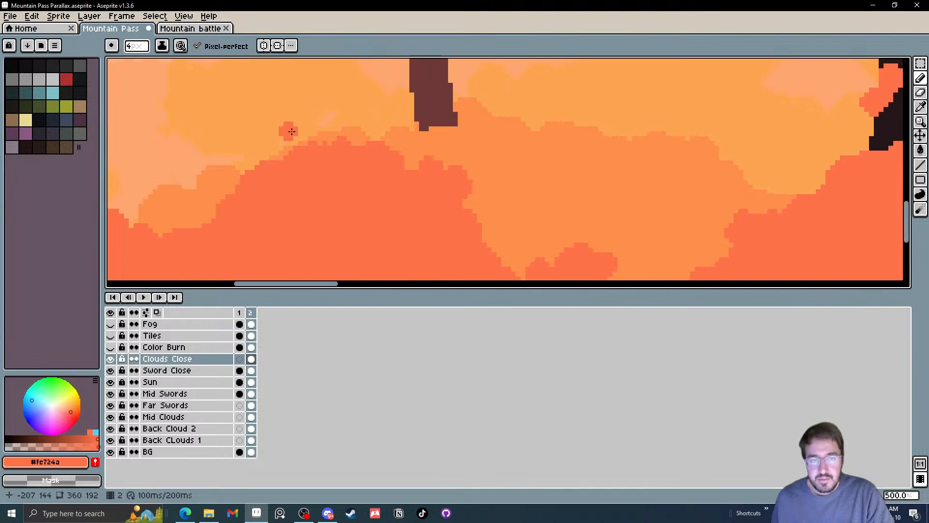
pyautogui.moveTo(293, 156); pyautogui.dragTo(271, 158)
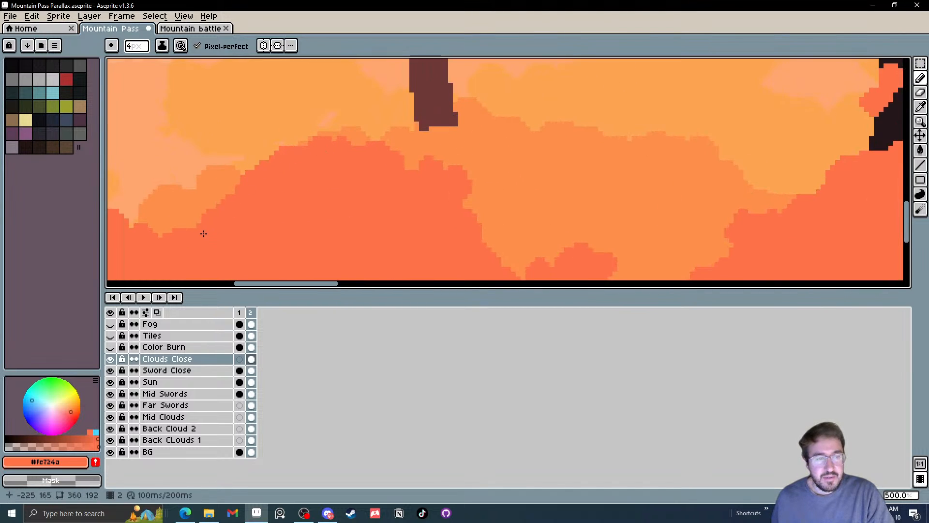
pyautogui.moveTo(509, 253); pyautogui.dragTo(411, 171)
pyautogui.moveTo(419, 181)
pyautogui.mouseDown()
pyautogui.moveTo(430, 159)
pyautogui.moveTo(478, 156)
pyautogui.moveTo(466, 157)
pyautogui.moveTo(473, 168)
pyautogui.moveTo(442, 187)
pyautogui.mouseUp()
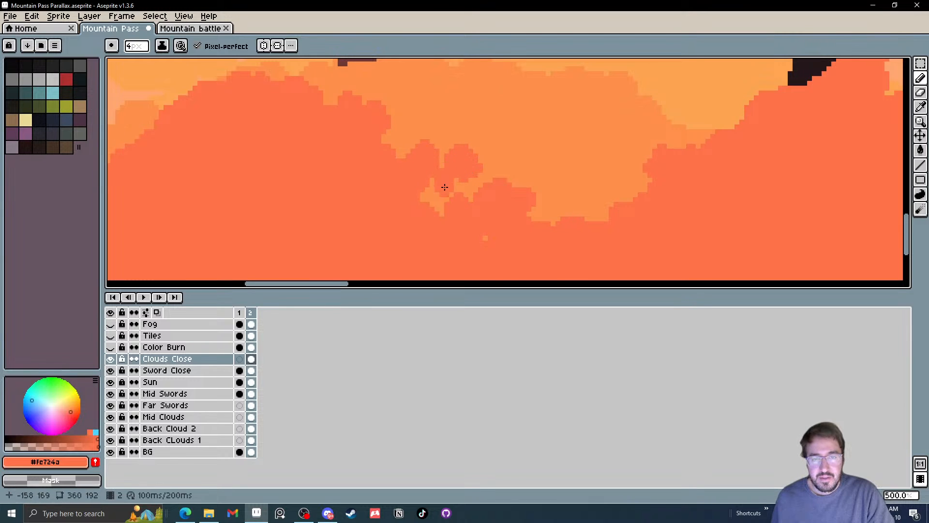
pyautogui.scroll(-5, 479, 236)
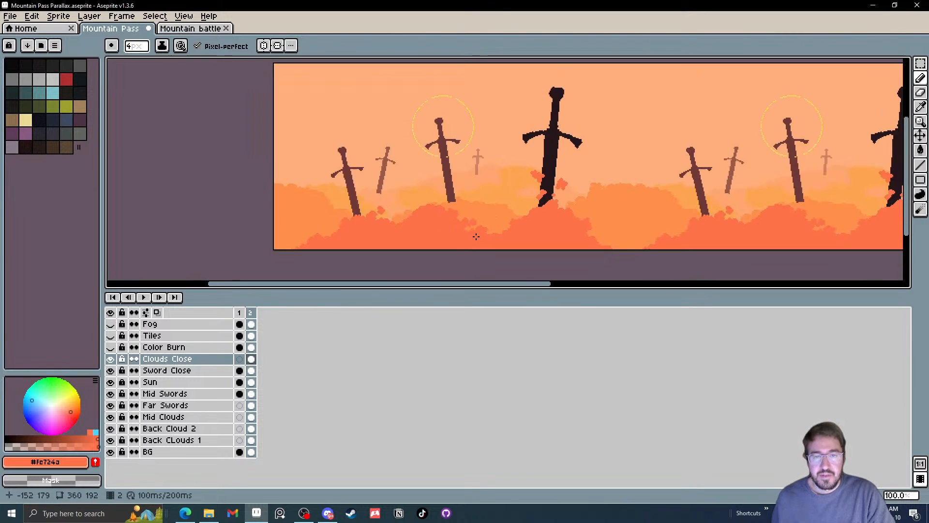
pyautogui.scroll(1, 481, 236)
pyautogui.moveTo(497, 243); pyautogui.dragTo(358, 224)
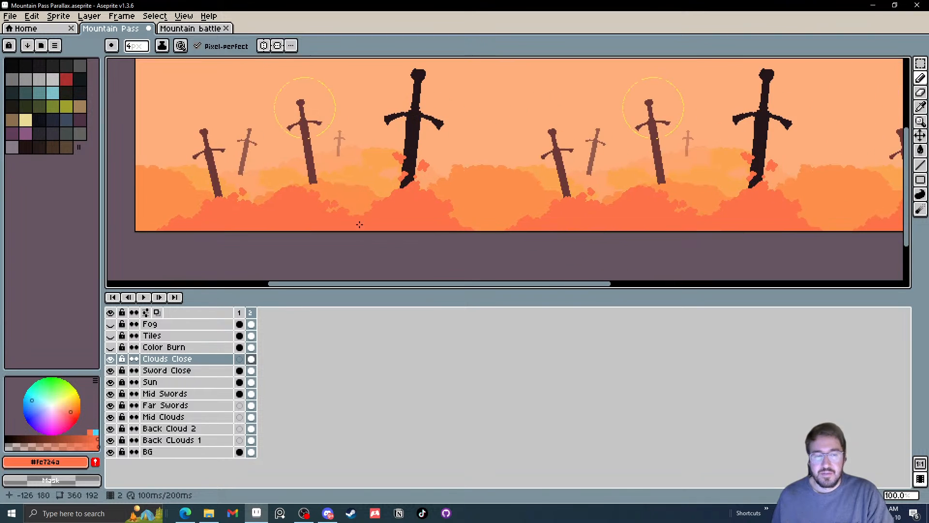
# Add a new frame 3 that copies frame 2 and select it
pyautogui.rightClick(251, 312)
pyautogui.click(283, 333)
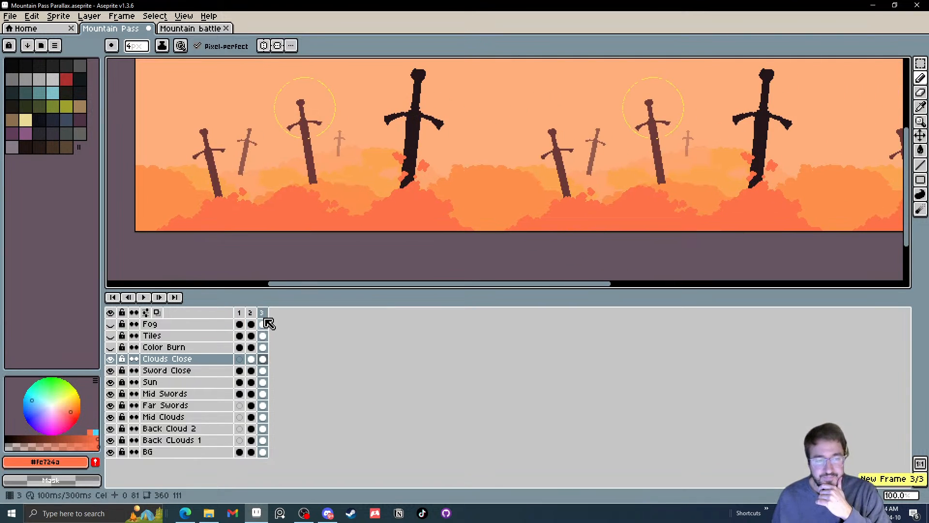
pyautogui.click(264, 315)
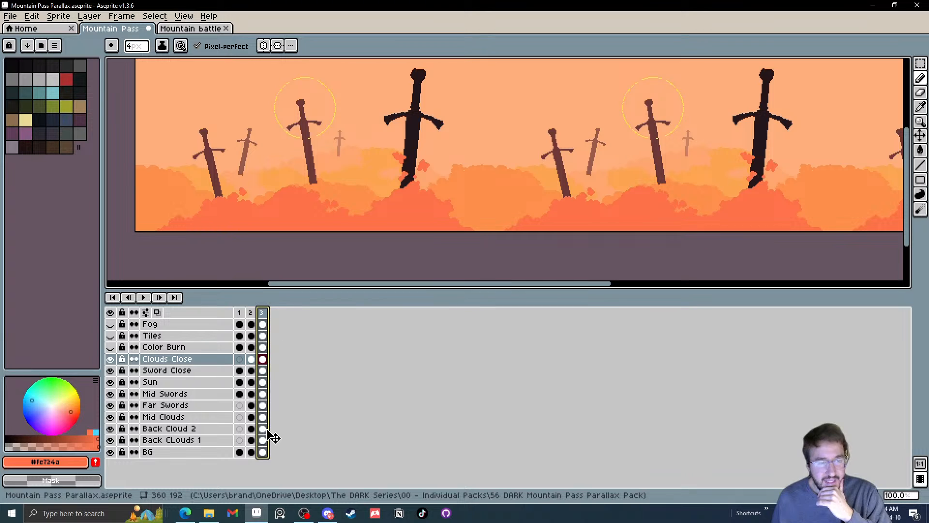
# Recolor the frame 3 cels from BG up to Clouds Close with Hue/Saturation at hue 80, saturation -46 and lightness 4
pyautogui.click(263, 452)
pyautogui.moveTo(263, 453); pyautogui.dragTo(266, 361)
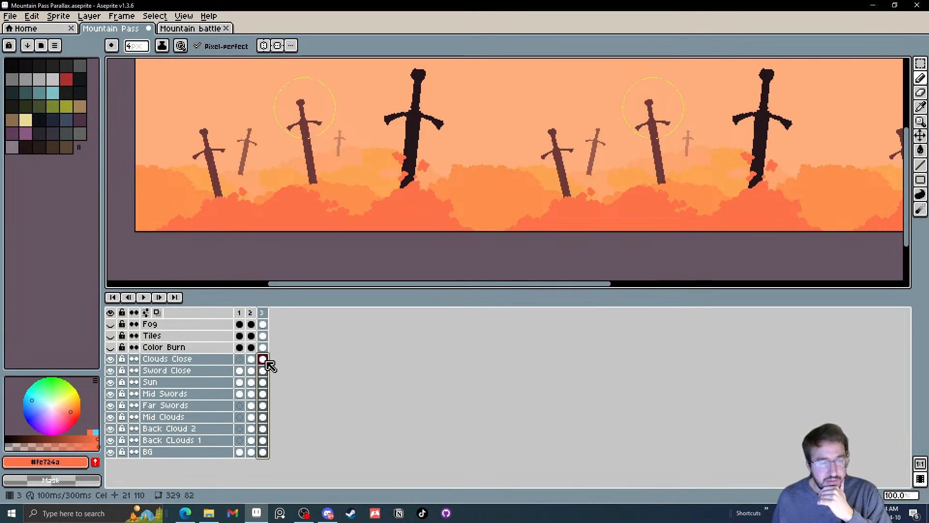
pyautogui.hotkey('ctrl', 'u')
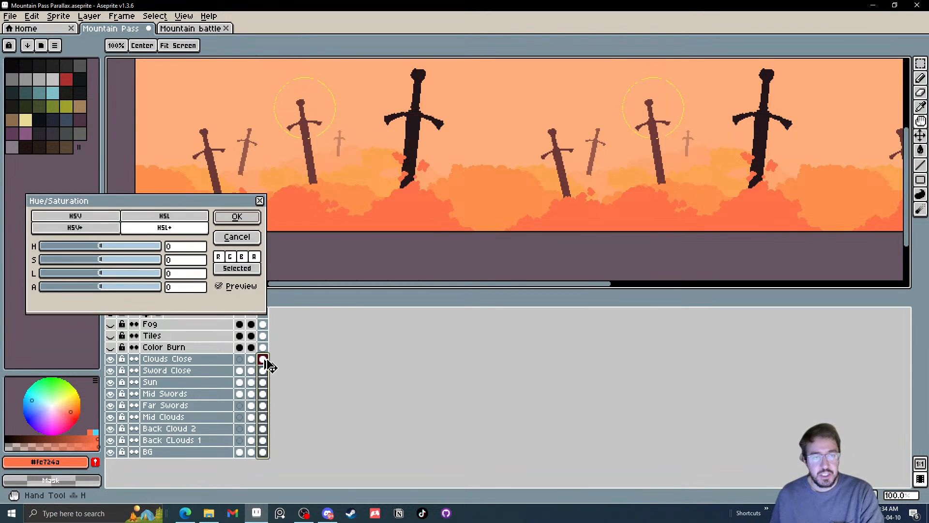
pyautogui.moveTo(164, 200); pyautogui.dragTo(189, 196)
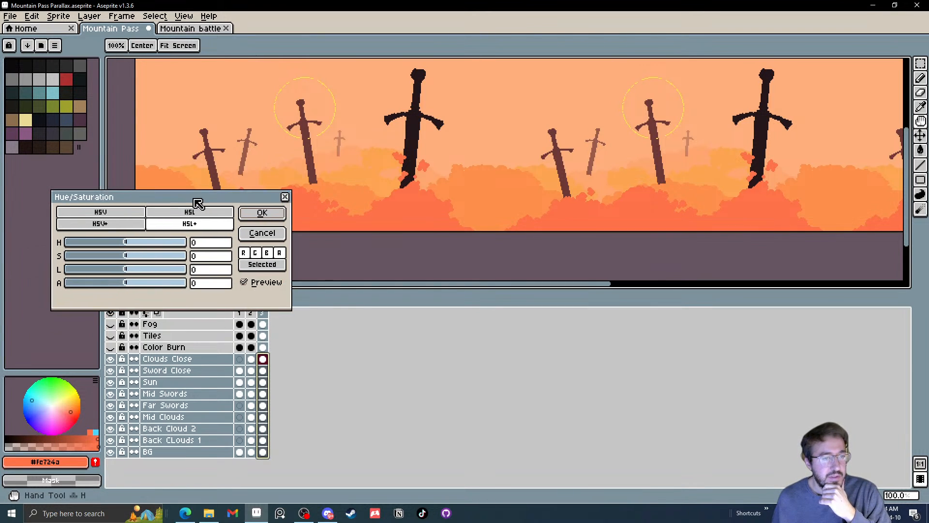
pyautogui.click(122, 242)
pyautogui.moveTo(124, 247); pyautogui.dragTo(133, 280)
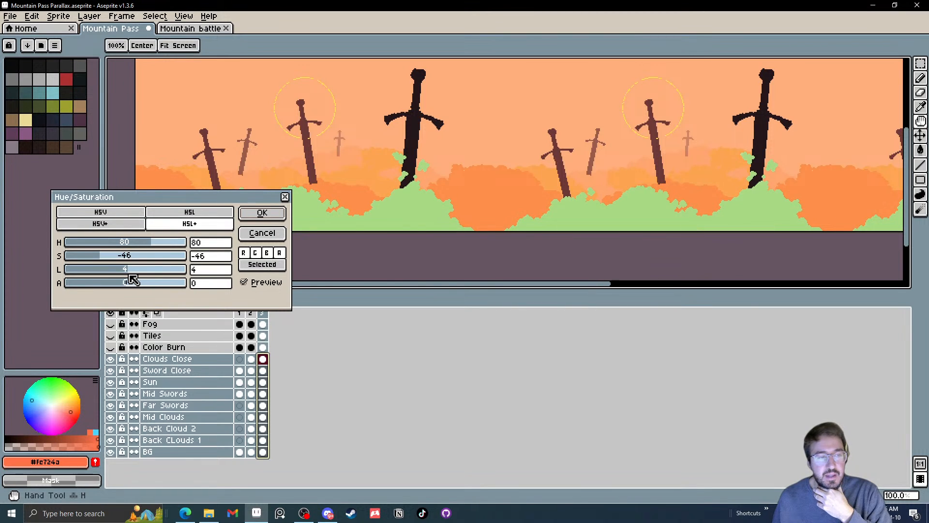
pyautogui.click(263, 217)
# Check the recolored tiled background and undo the Hue/Saturation change on frame 3
pyautogui.scroll(-1, 404, 215)
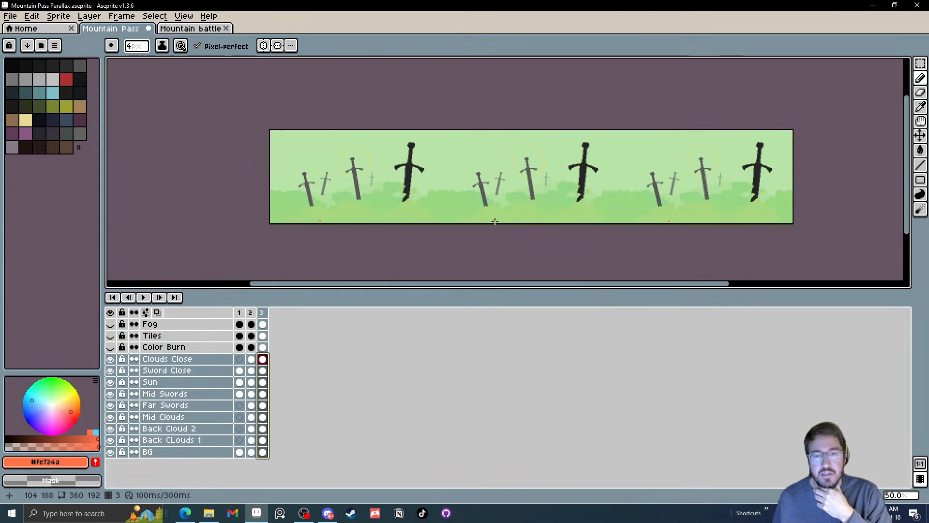
pyautogui.scroll(1, 495, 222)
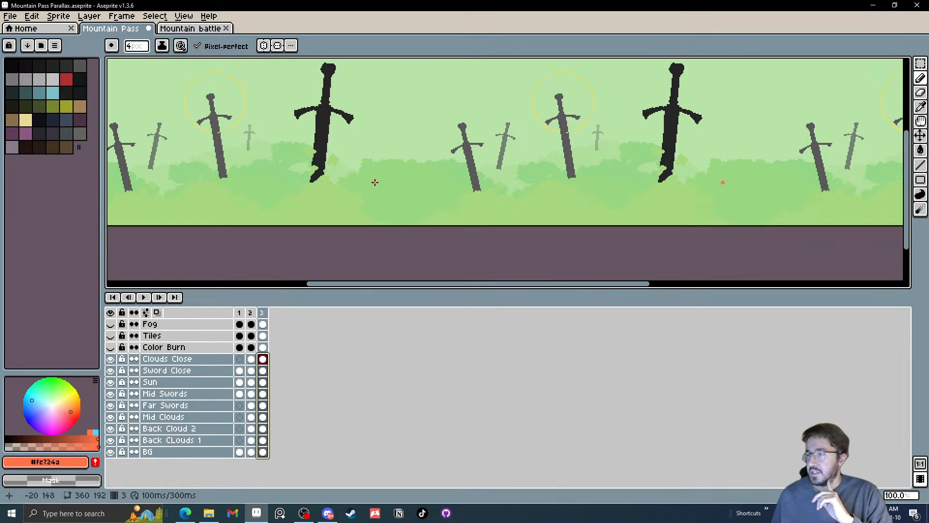
pyautogui.moveTo(375, 182); pyautogui.dragTo(410, 201)
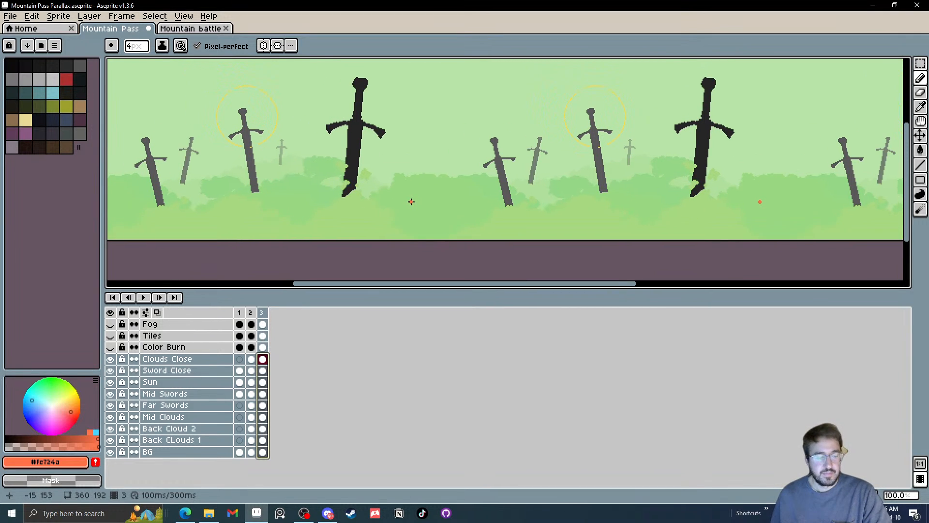
pyautogui.hotkey('ctrl', 'z')
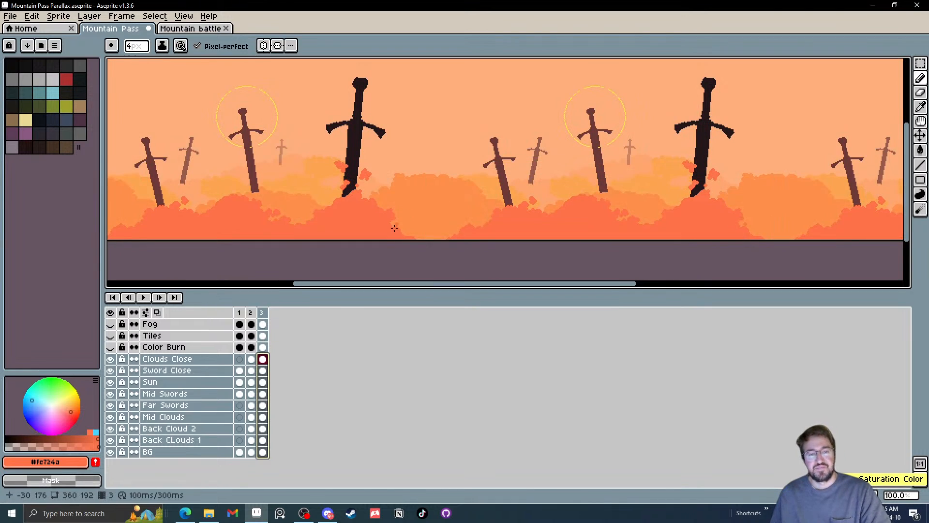
# Delete frame 3 from the timeline
pyautogui.click(264, 316)
pyautogui.click(263, 313)
pyautogui.hotkey('alt', 'Delete')
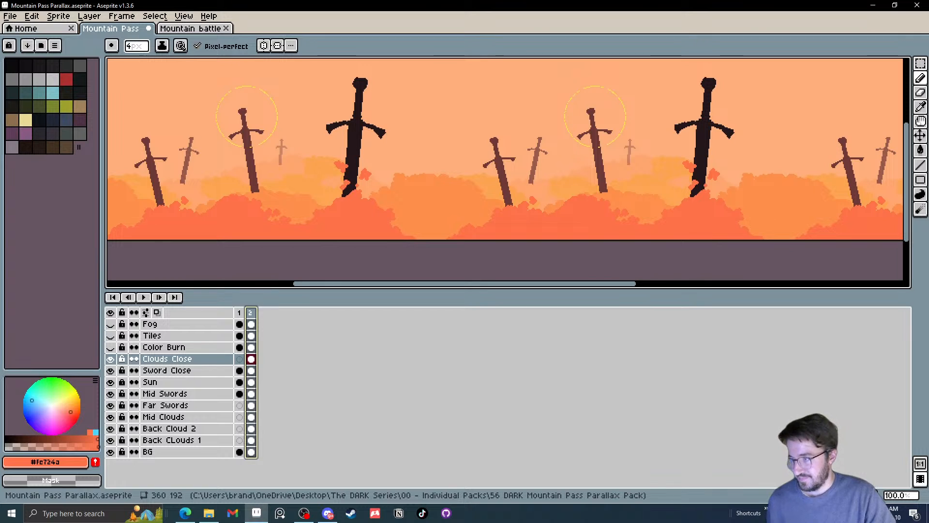
# Add rounded bumps along the upper left slope of the cloud mound beneath the middle brown sword with the 4 px Pencil on Clouds Close
pyautogui.moveTo(440, 155); pyautogui.dragTo(552, 133)
pyautogui.scroll(4, 401, 136)
pyautogui.scroll(-2, 417, 155)
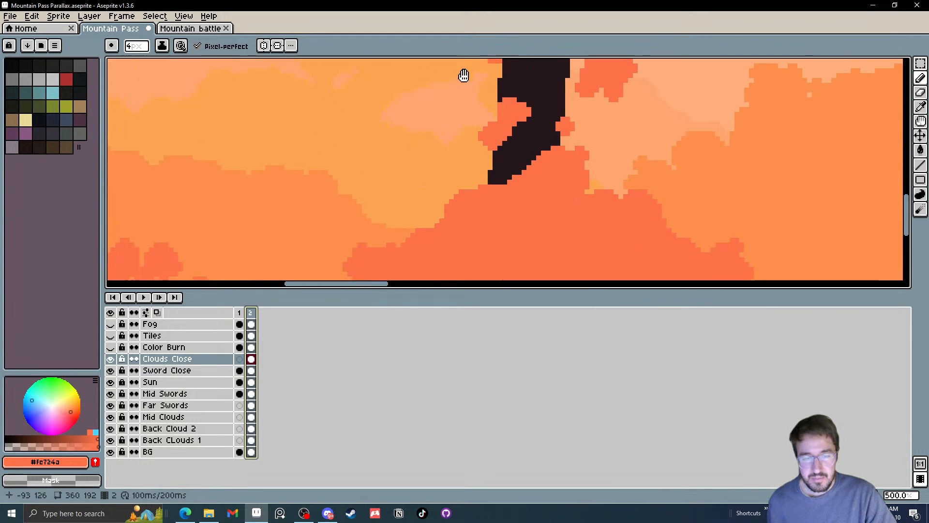
pyautogui.scroll(1, 445, 114)
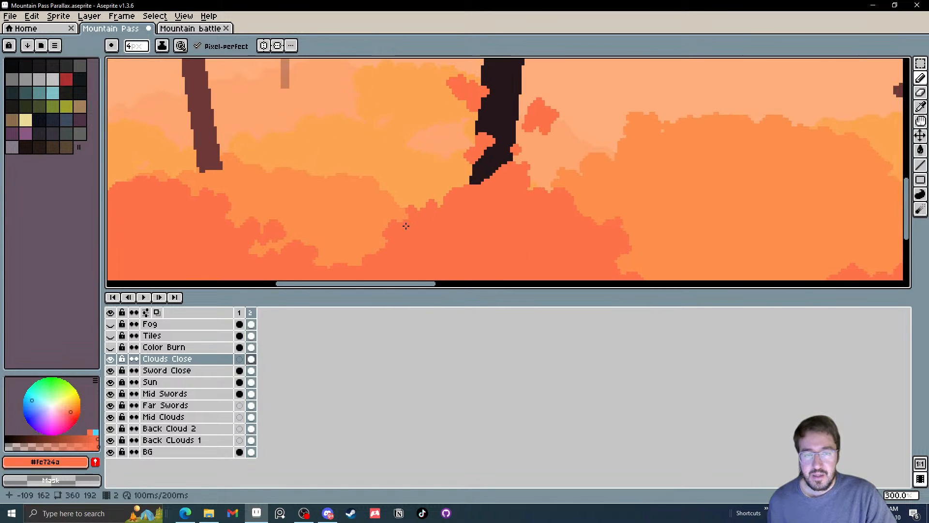
pyautogui.hscroll(-3, 223, 219)
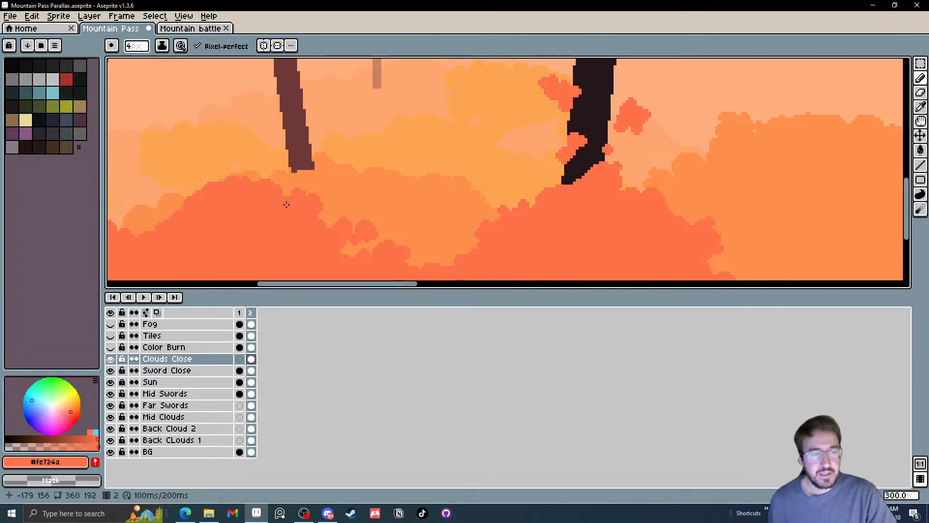
pyautogui.moveTo(179, 209)
pyautogui.mouseDown()
pyautogui.moveTo(155, 221)
pyautogui.moveTo(179, 218)
pyautogui.moveTo(202, 183)
pyautogui.moveTo(199, 202)
pyautogui.mouseUp()
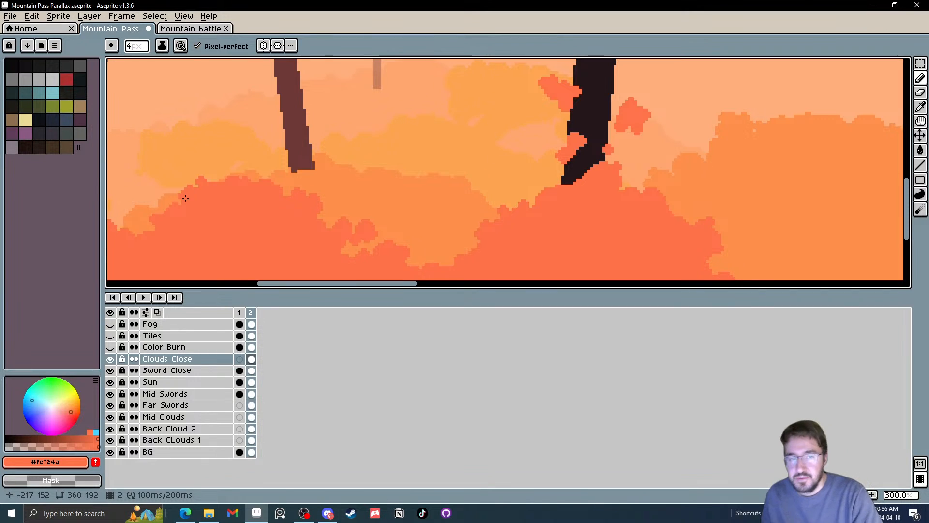
pyautogui.moveTo(300, 195); pyautogui.dragTo(393, 166)
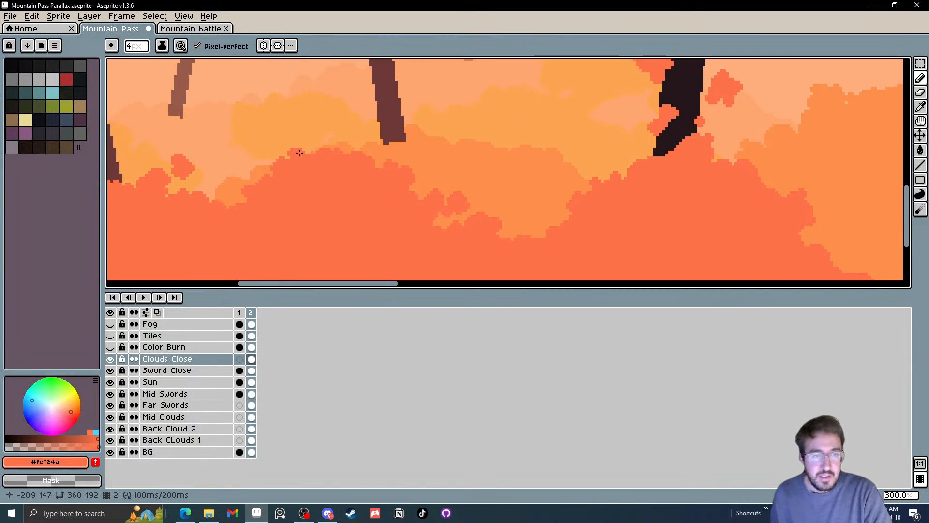
pyautogui.moveTo(299, 152); pyautogui.dragTo(290, 163)
pyautogui.moveTo(253, 198); pyautogui.dragTo(353, 209)
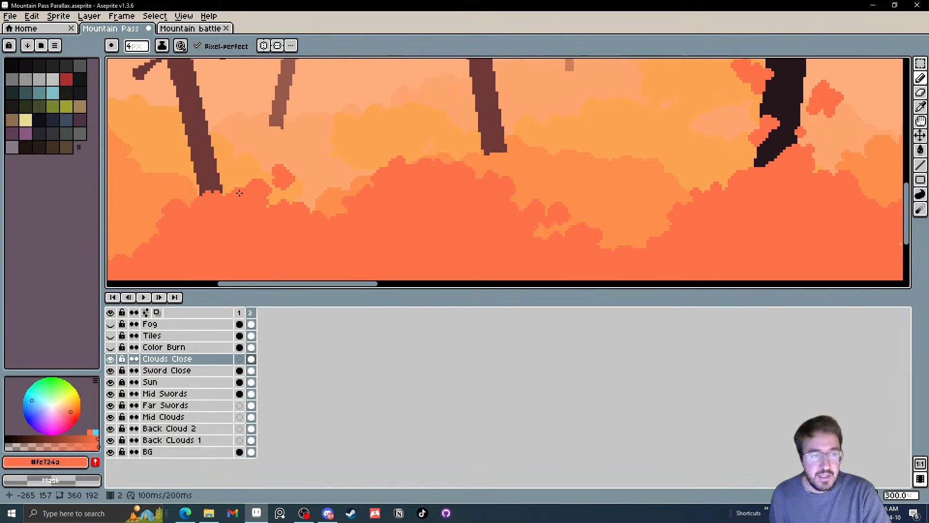
# Paint loose cloud puffs over the tip and lower blade of the middle brown sword with the 4 px Pencil
pyautogui.scroll(-3, 239, 193)
pyautogui.scroll(2, 245, 191)
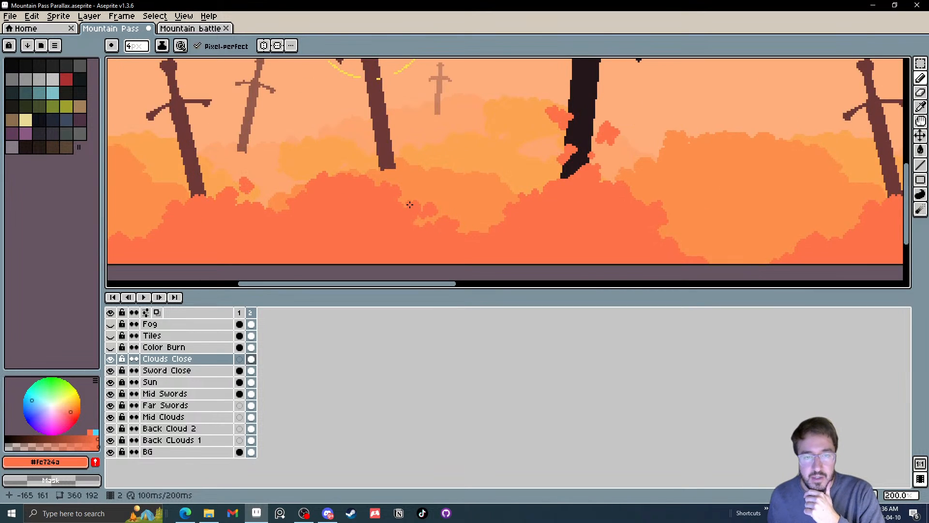
pyautogui.scroll(2, 409, 204)
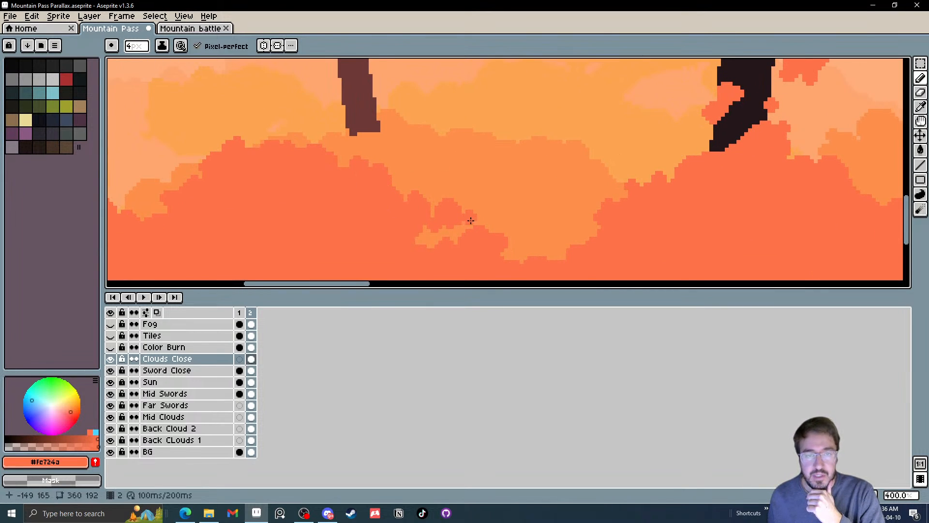
pyautogui.scroll(-2, 471, 220)
pyautogui.scroll(2, 467, 198)
pyautogui.moveTo(438, 153); pyautogui.dragTo(448, 172)
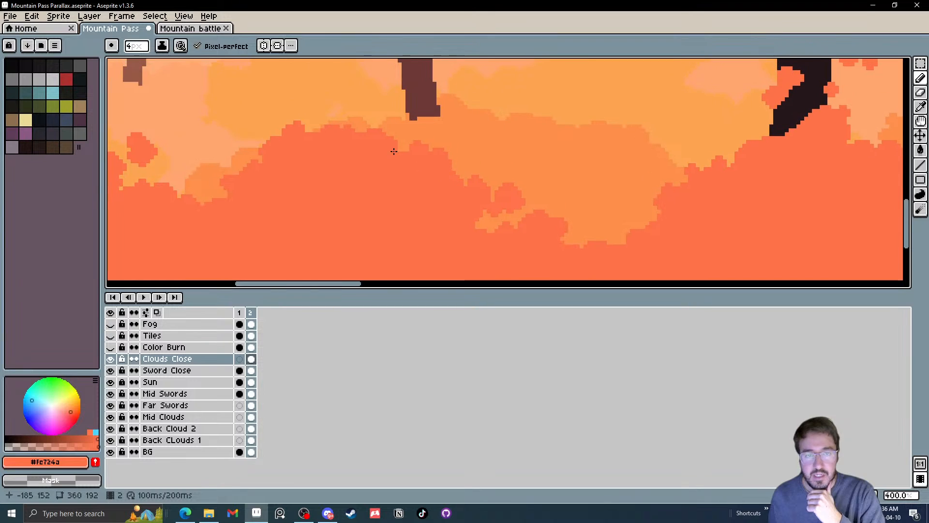
pyautogui.moveTo(419, 132)
pyautogui.mouseDown()
pyautogui.moveTo(403, 174)
pyautogui.moveTo(432, 160)
pyautogui.moveTo(397, 135)
pyautogui.mouseUp()
pyautogui.click(382, 145)
# Draw a row of small loose puffs left of the middle brown sword's tip with the 1 px Contour tool
pyautogui.scroll(1, 371, 156)
pyautogui.press('-')
pyautogui.press('-')
pyautogui.press('-')
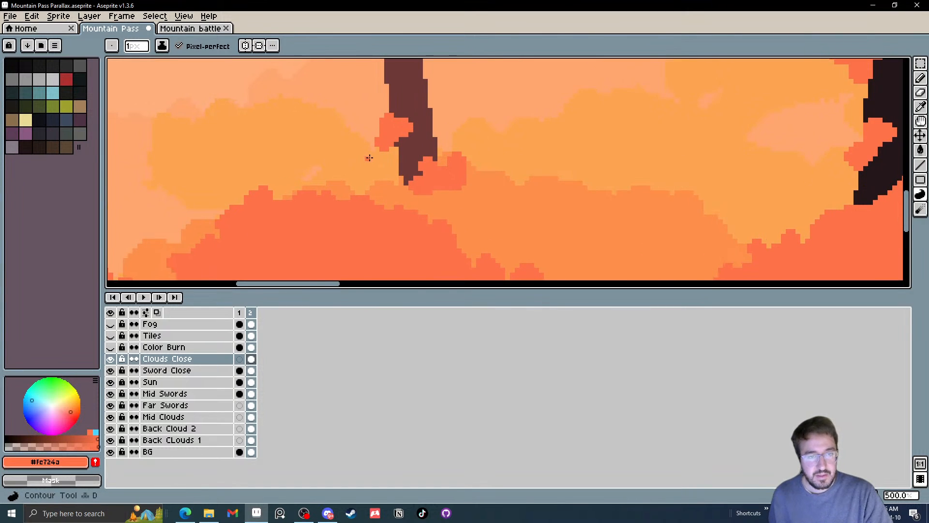
pyautogui.moveTo(362, 177)
pyautogui.mouseDown()
pyautogui.moveTo(332, 192)
pyautogui.moveTo(351, 196)
pyautogui.moveTo(341, 195)
pyautogui.moveTo(329, 180)
pyautogui.moveTo(339, 163)
pyautogui.moveTo(345, 181)
pyautogui.moveTo(304, 168)
pyautogui.moveTo(320, 178)
pyautogui.mouseUp()
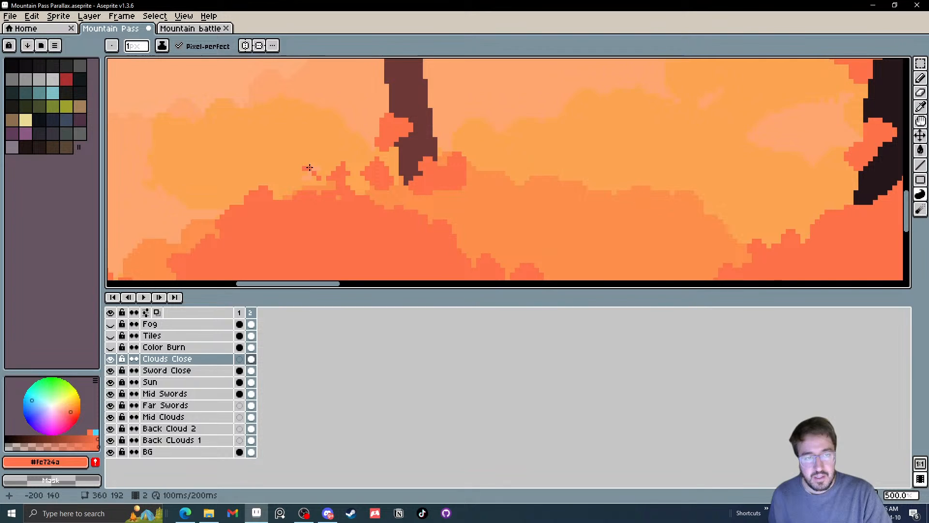
pyautogui.press('d')
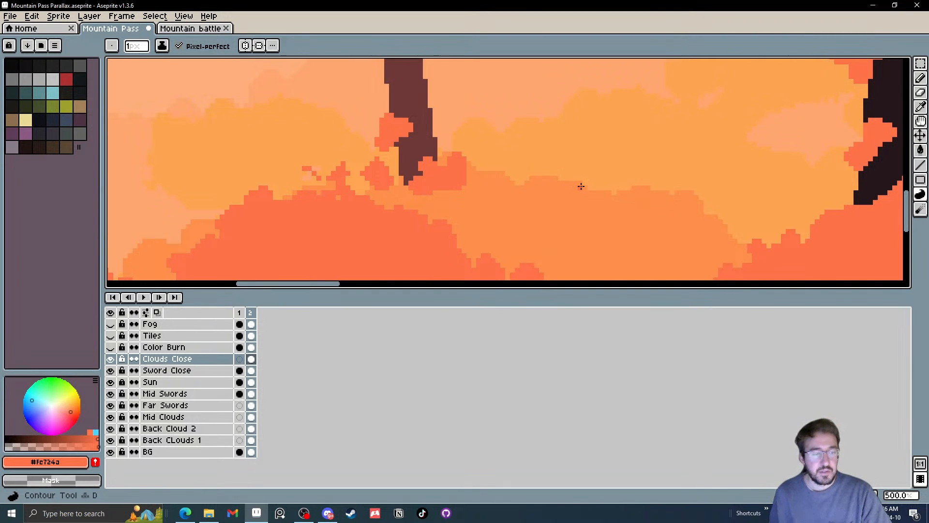
pyautogui.scroll(2, 303, 175)
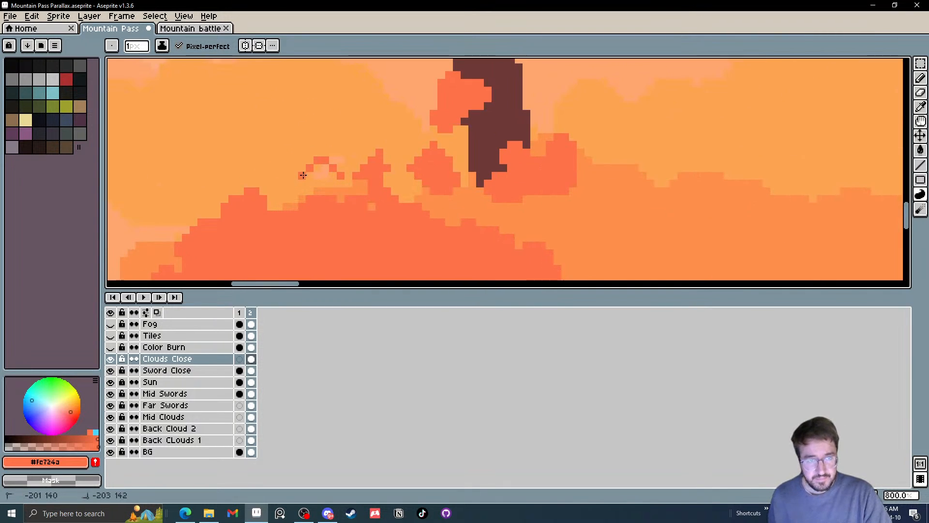
pyautogui.moveTo(303, 175)
pyautogui.mouseDown()
pyautogui.moveTo(340, 173)
pyautogui.moveTo(326, 151)
pyautogui.moveTo(302, 173)
pyautogui.moveTo(305, 191)
pyautogui.moveTo(282, 192)
pyautogui.mouseUp()
pyautogui.scroll(-5, 353, 200)
pyautogui.scroll(-2, 380, 205)
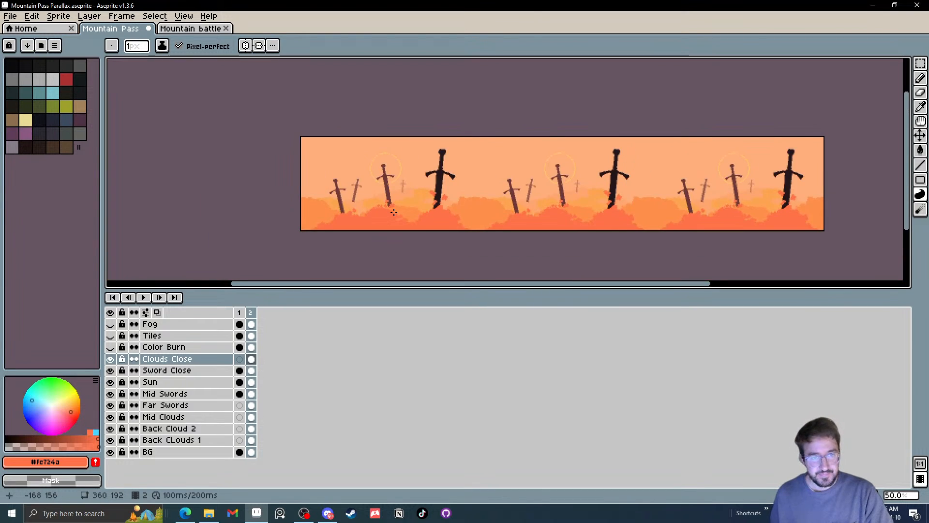
pyautogui.scroll(3, 375, 208)
pyautogui.hotkey('ctrl', 'z')
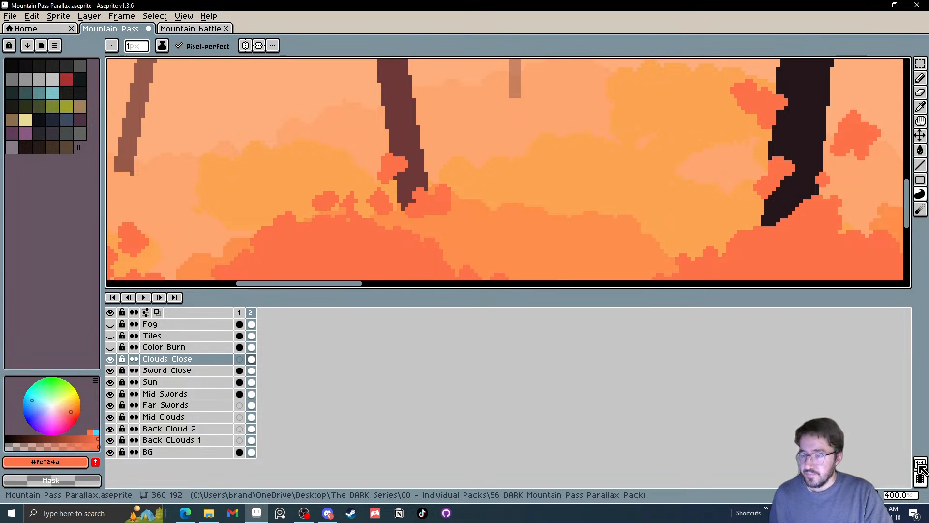
# Open the preview window and frame the first background tile in it
pyautogui.click(921, 466)
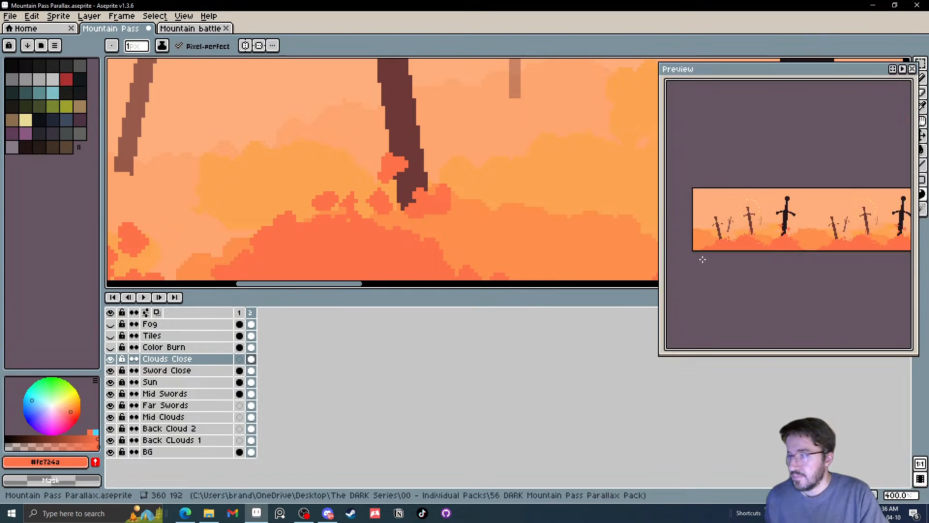
pyautogui.moveTo(749, 219); pyautogui.dragTo(705, 224)
pyautogui.scroll(-1, 799, 243)
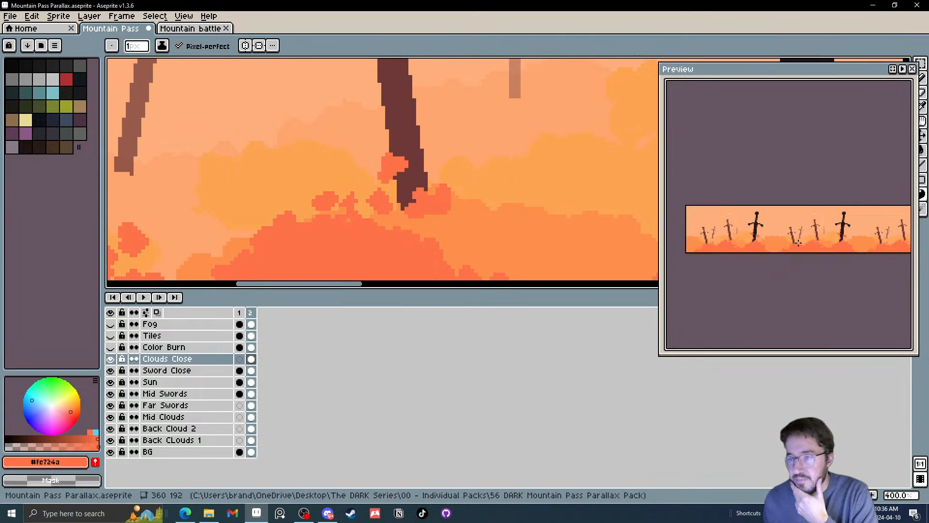
pyautogui.scroll(2, 800, 243)
pyautogui.scroll(1, 802, 244)
pyautogui.moveTo(819, 245); pyautogui.dragTo(842, 273)
pyautogui.scroll(-1, 782, 246)
pyautogui.scroll(1, 831, 254)
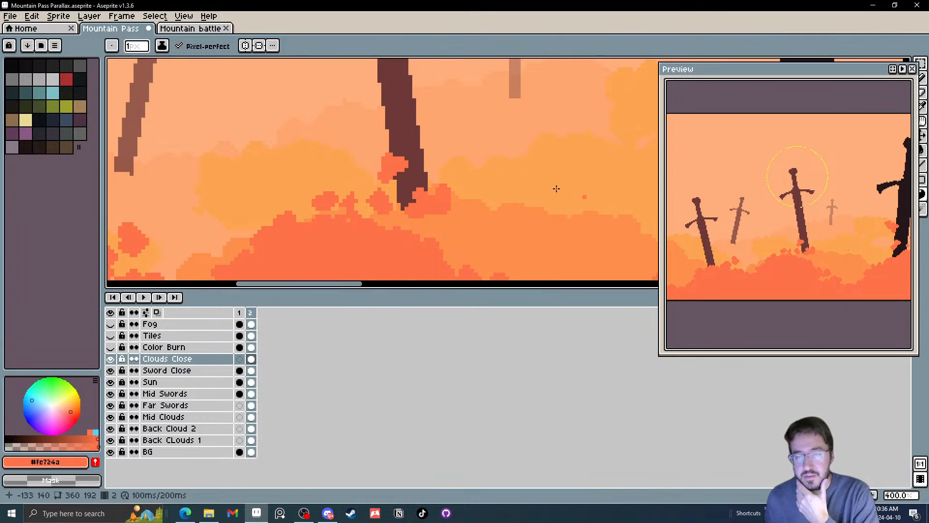
# Add a loose puff above the right slope of the mound beneath the middle brown sword with the Contour tool
pyautogui.moveTo(498, 177); pyautogui.dragTo(485, 139)
pyautogui.moveTo(426, 204)
pyautogui.mouseDown()
pyautogui.moveTo(452, 200)
pyautogui.moveTo(450, 212)
pyautogui.moveTo(433, 202)
pyautogui.moveTo(452, 187)
pyautogui.moveTo(454, 201)
pyautogui.moveTo(436, 205)
pyautogui.moveTo(461, 196)
pyautogui.moveTo(434, 203)
pyautogui.moveTo(465, 184)
pyautogui.mouseUp()
pyautogui.scroll(2, 426, 191)
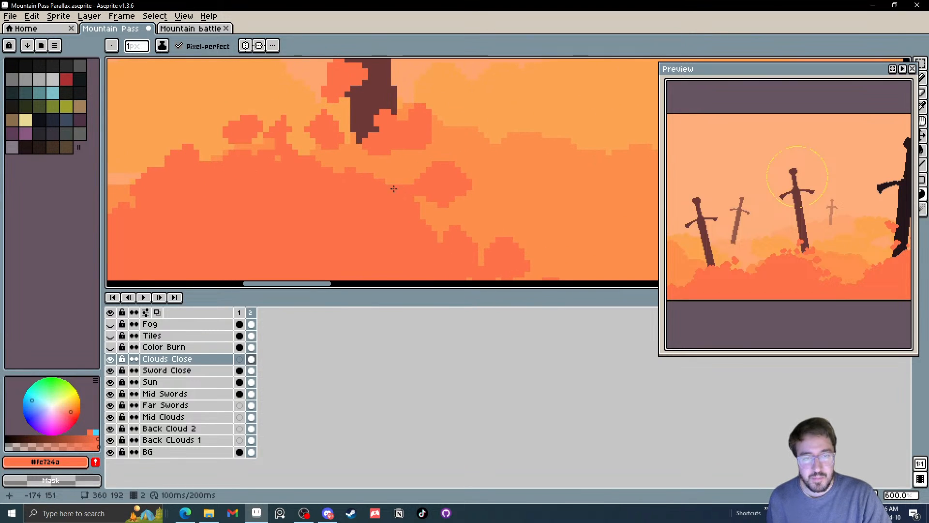
pyautogui.moveTo(470, 219)
pyautogui.mouseDown()
pyautogui.moveTo(402, 181)
pyautogui.moveTo(475, 199)
pyautogui.moveTo(431, 194)
pyautogui.mouseUp()
pyautogui.scroll(-6, 423, 188)
pyautogui.scroll(1, 423, 188)
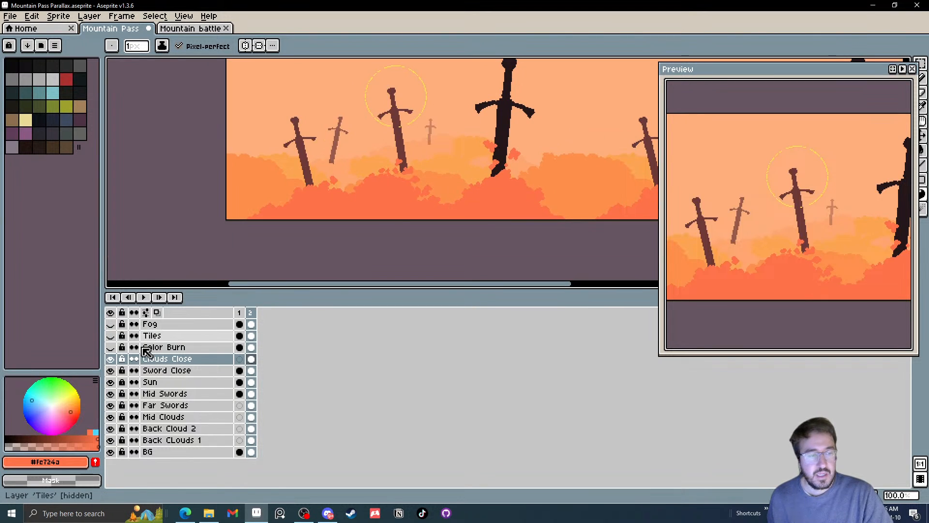
# Toggle the visibility of the Color Burn, Sword Close and Clouds Close layers to compare their effect on the scene
pyautogui.click(111, 347)
pyautogui.click(112, 347)
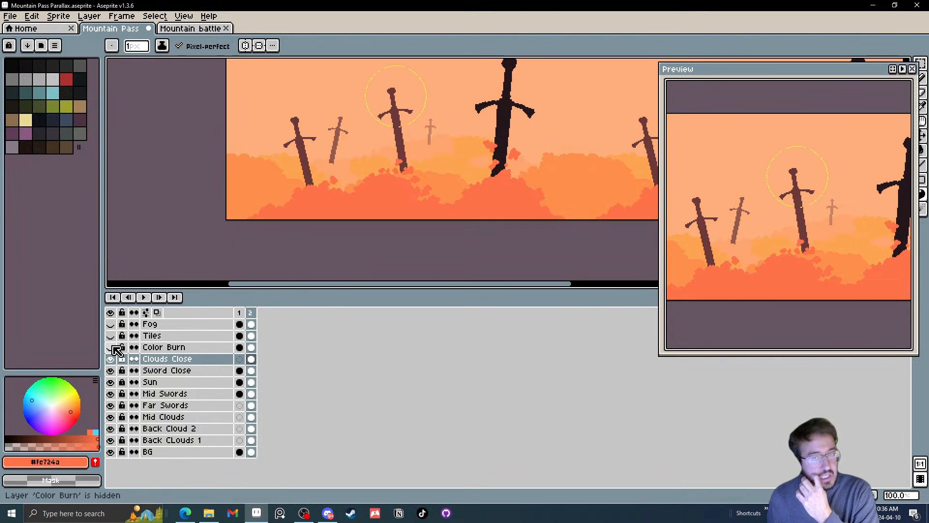
pyautogui.click(112, 347)
pyautogui.click(112, 347)
pyautogui.click(112, 347)
pyautogui.click(112, 347)
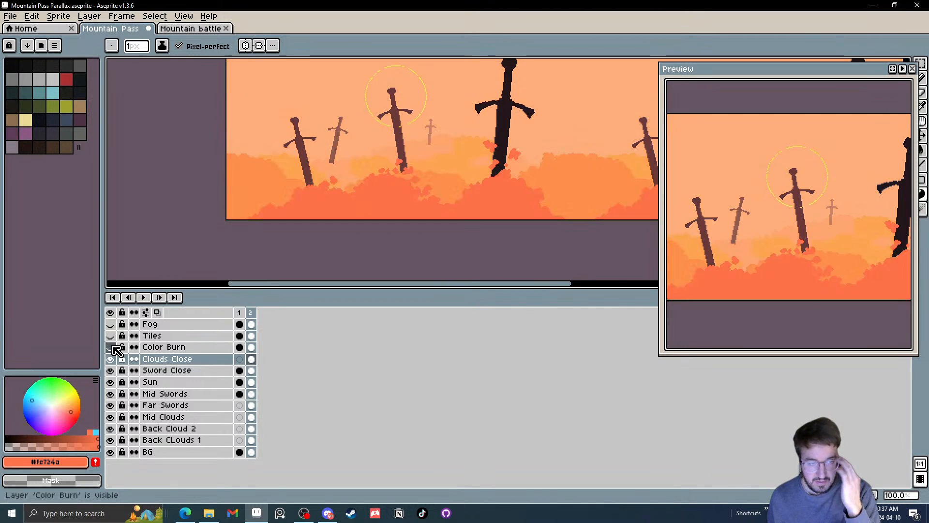
pyautogui.click(252, 371)
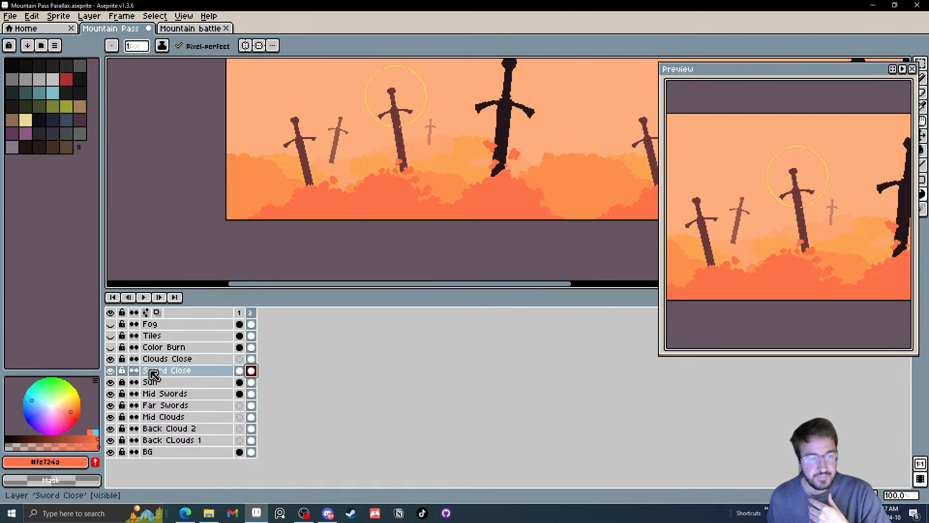
pyautogui.click(115, 372)
pyautogui.click(114, 372)
pyautogui.click(114, 372)
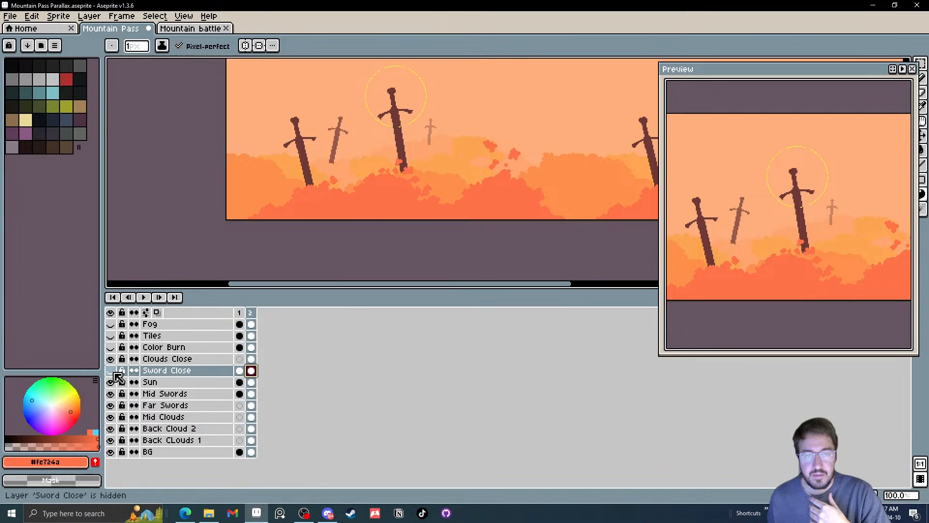
pyautogui.click(114, 371)
pyautogui.click(113, 358)
pyautogui.click(113, 358)
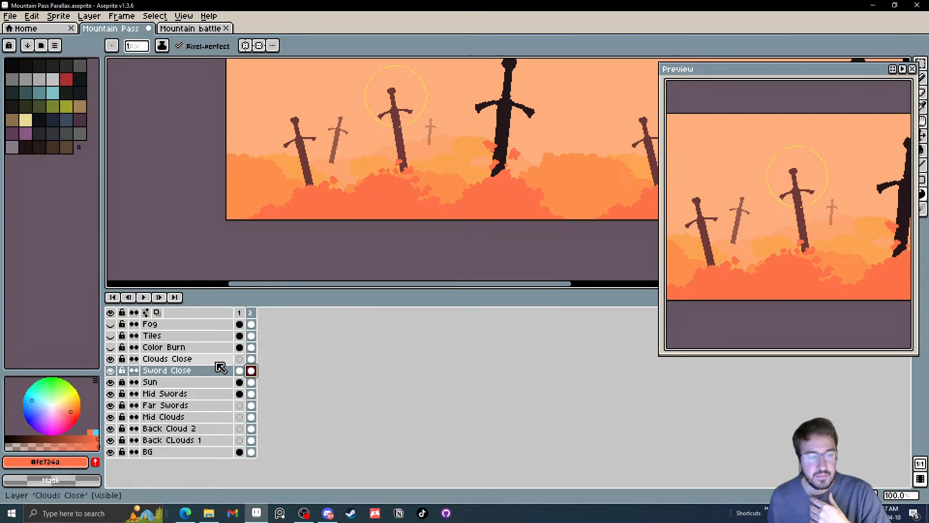
# Erase the floating puffs around the large dark sword's lower blade on the Clouds Close cel of frame 2 with a 19 px Eraser
pyautogui.click(252, 359)
pyautogui.scroll(1, 489, 159)
pyautogui.press('e')
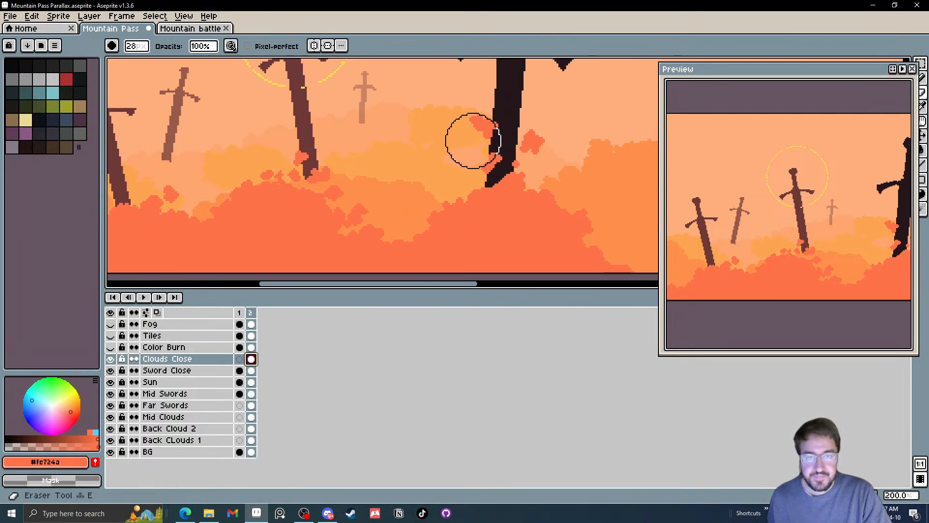
pyautogui.scroll(9, 484, 136)
pyautogui.moveTo(479, 117)
pyautogui.mouseDown()
pyautogui.moveTo(483, 131)
pyautogui.moveTo(468, 144)
pyautogui.mouseUp()
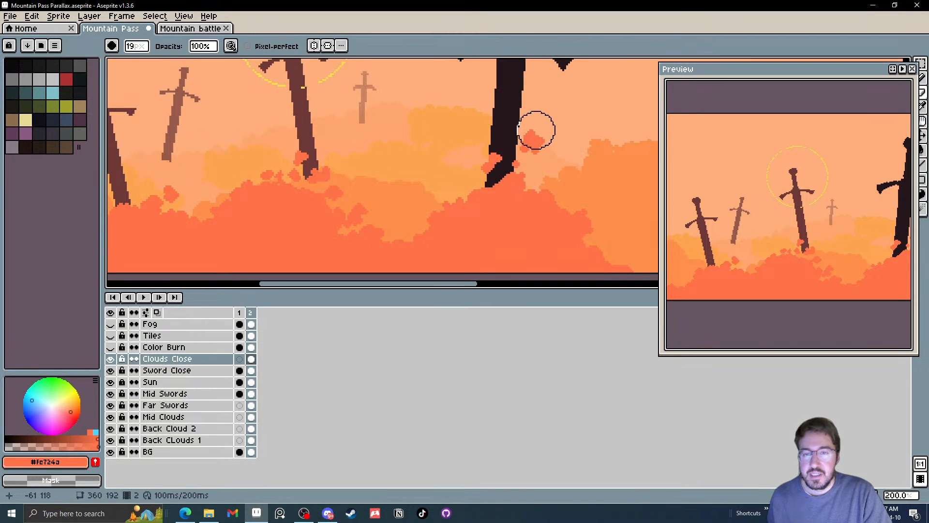
pyautogui.moveTo(536, 129)
pyautogui.mouseDown()
pyautogui.moveTo(490, 157)
pyautogui.moveTo(517, 145)
pyautogui.moveTo(534, 170)
pyautogui.moveTo(514, 166)
pyautogui.mouseUp()
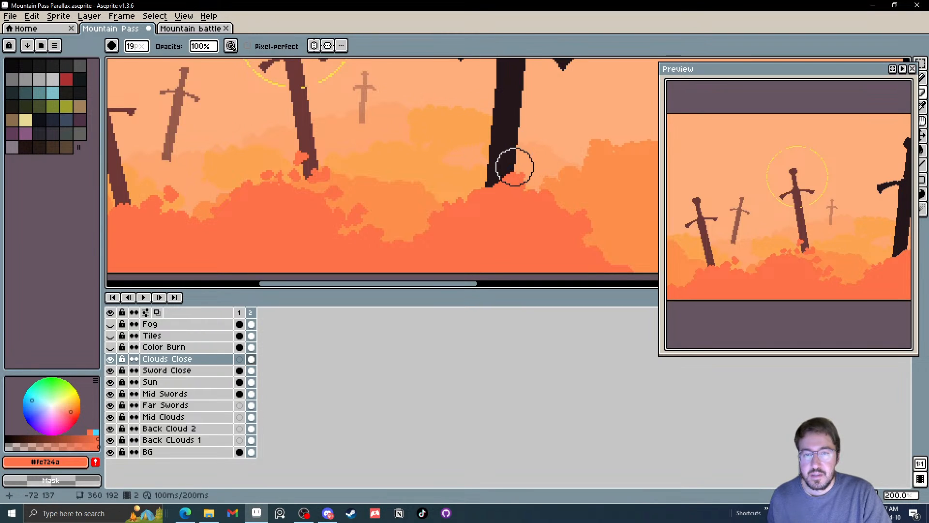
# Paint a new rounded cloud top over the large dark sword's tip with the Pencil, starting at 8 px
pyautogui.scroll(2, 537, 167)
pyautogui.press('b')
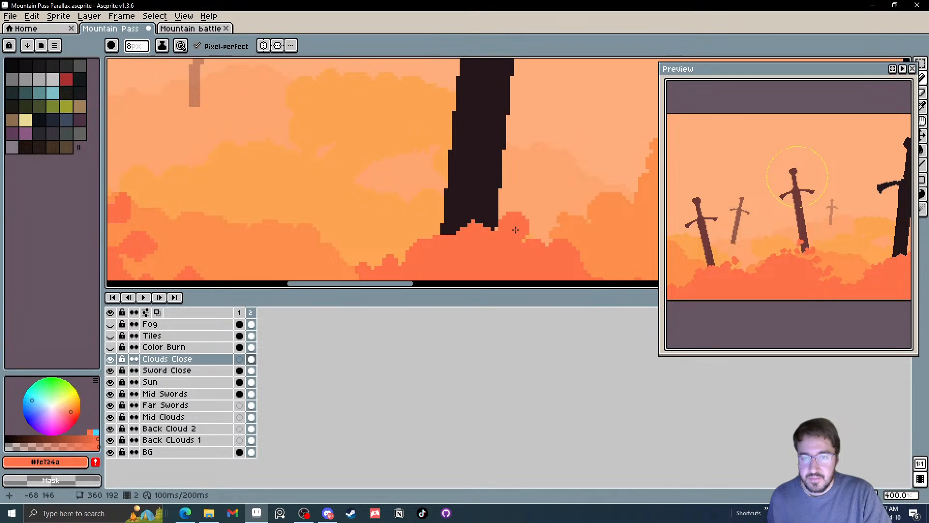
pyautogui.moveTo(465, 224); pyautogui.dragTo(460, 236)
pyautogui.click(425, 247)
pyautogui.keyDown('alt'); pyautogui.scroll(-4, 422, 227); pyautogui.keyUp('alt')
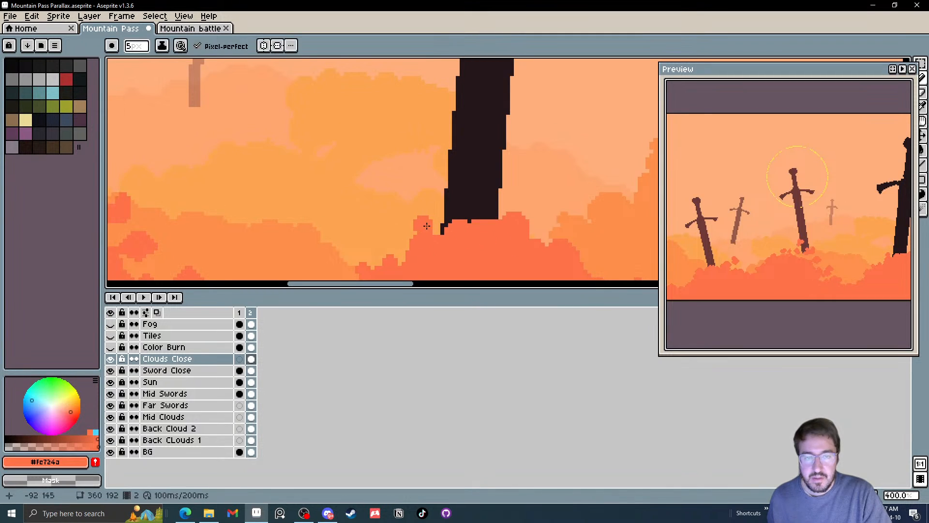
# Add a small floating puff against the left edge of the large dark sword's lower blade with the Pencil and check the whole tile
pyautogui.click(440, 199)
pyautogui.moveTo(425, 181); pyautogui.dragTo(439, 190)
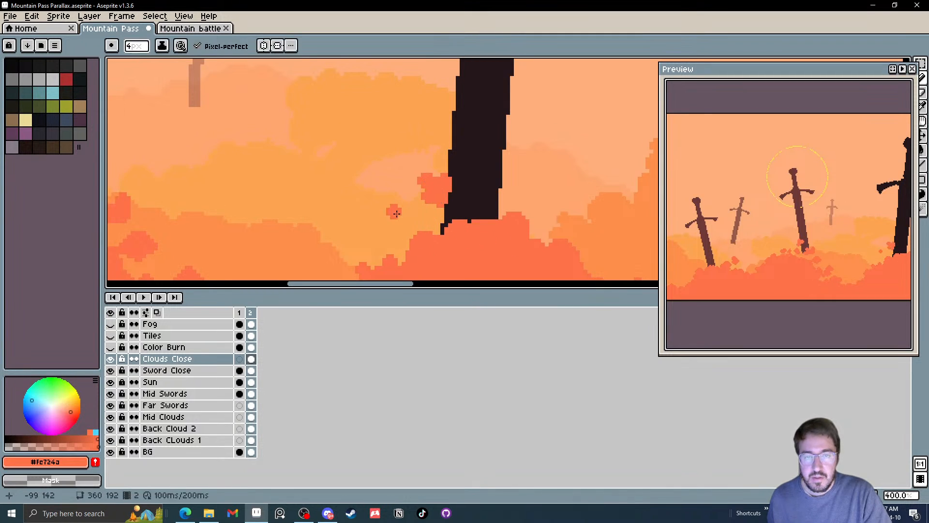
pyautogui.scroll(-3, 513, 218)
pyautogui.scroll(1, 515, 219)
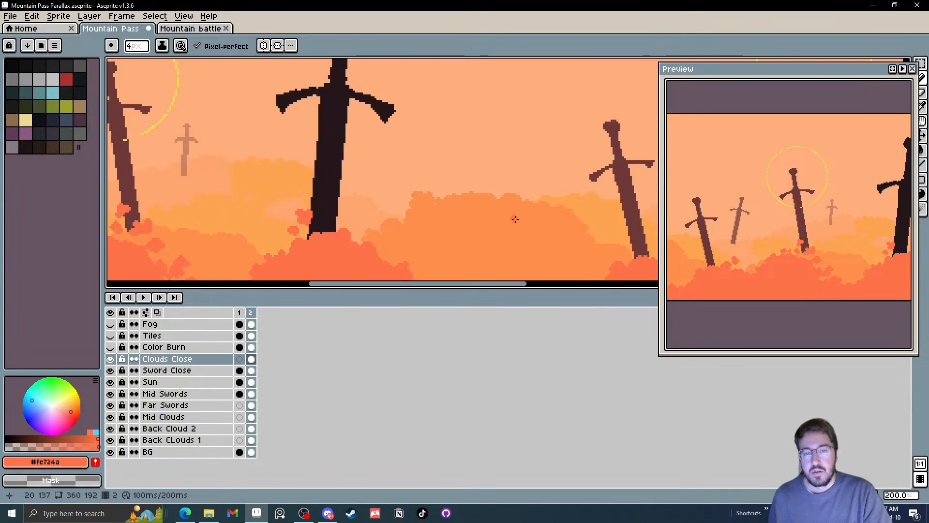
pyautogui.scroll(-1, 515, 219)
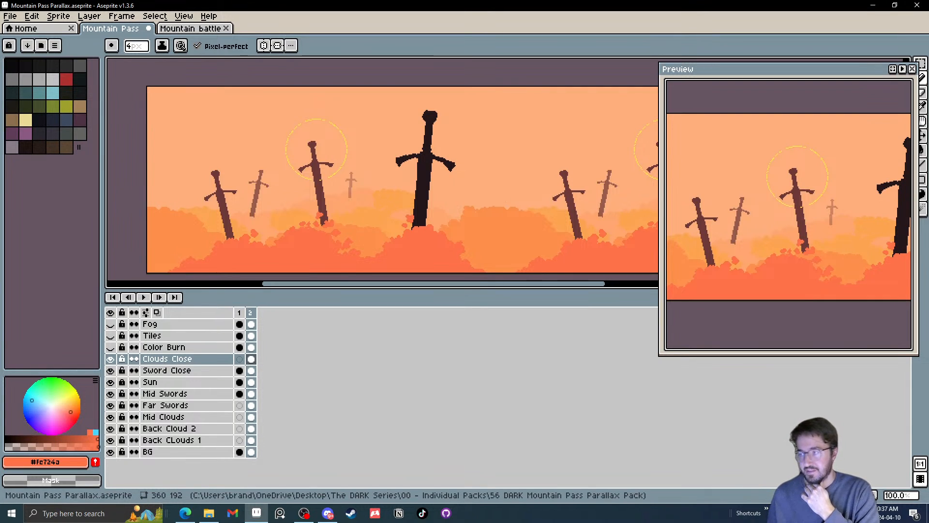
pyautogui.scroll(-1, 425, 220)
pyautogui.scroll(1, 425, 220)
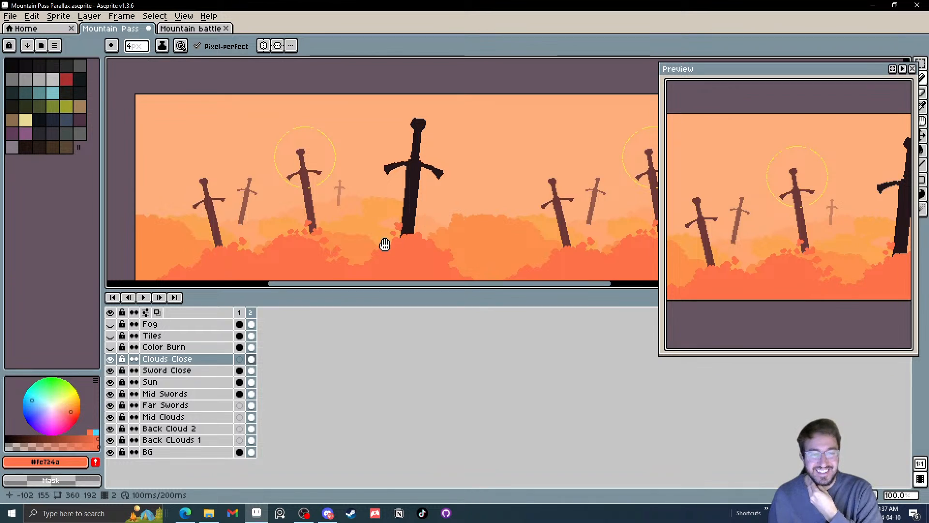
# Extend the floating puff on Clouds Close across the lower blade of the large dark sword with the 4 px Pencil
pyautogui.moveTo(384, 242); pyautogui.dragTo(421, 219)
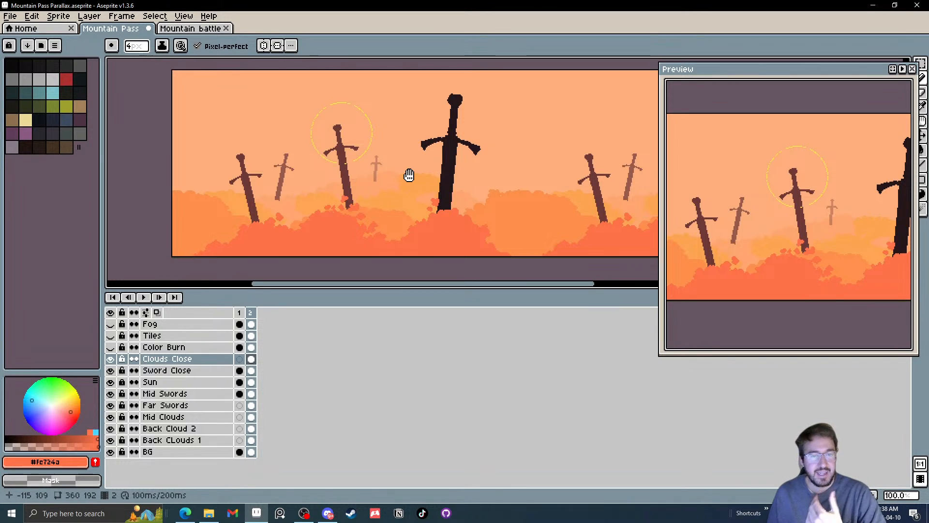
pyautogui.scroll(4, 412, 184)
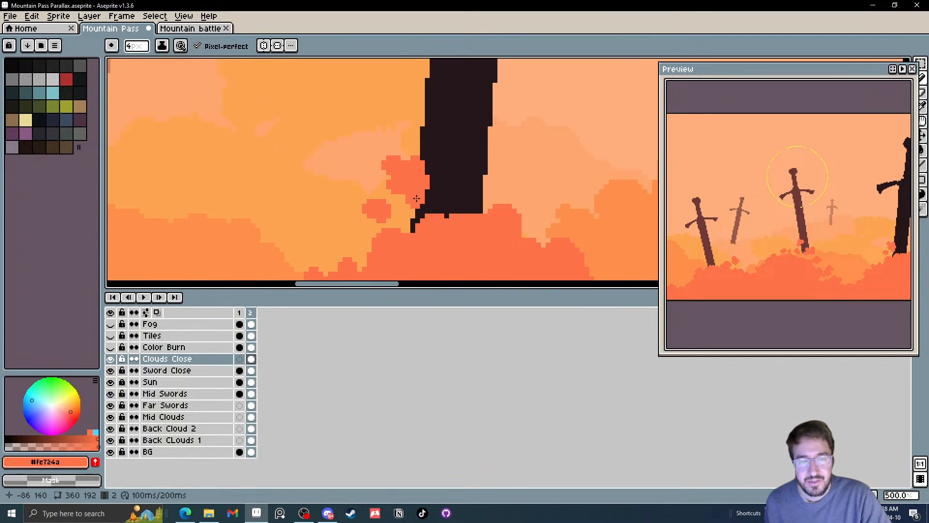
pyautogui.moveTo(416, 199)
pyautogui.mouseDown()
pyautogui.moveTo(451, 195)
pyautogui.moveTo(445, 203)
pyautogui.moveTo(442, 178)
pyautogui.mouseUp()
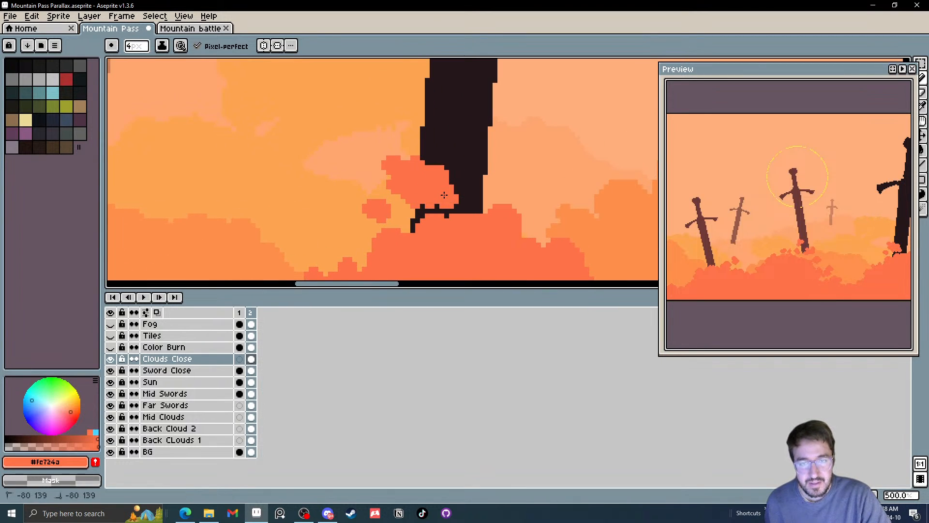
pyautogui.scroll(-5, 419, 188)
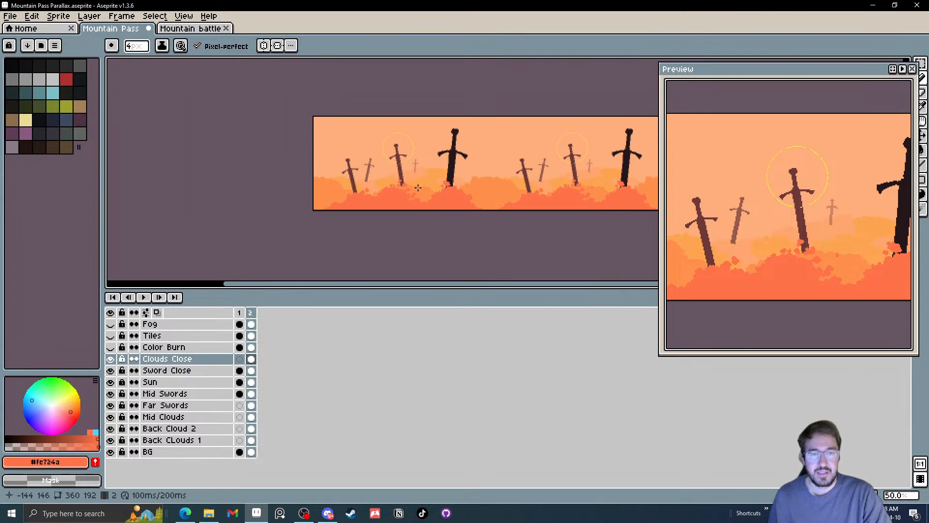
pyautogui.scroll(1, 418, 188)
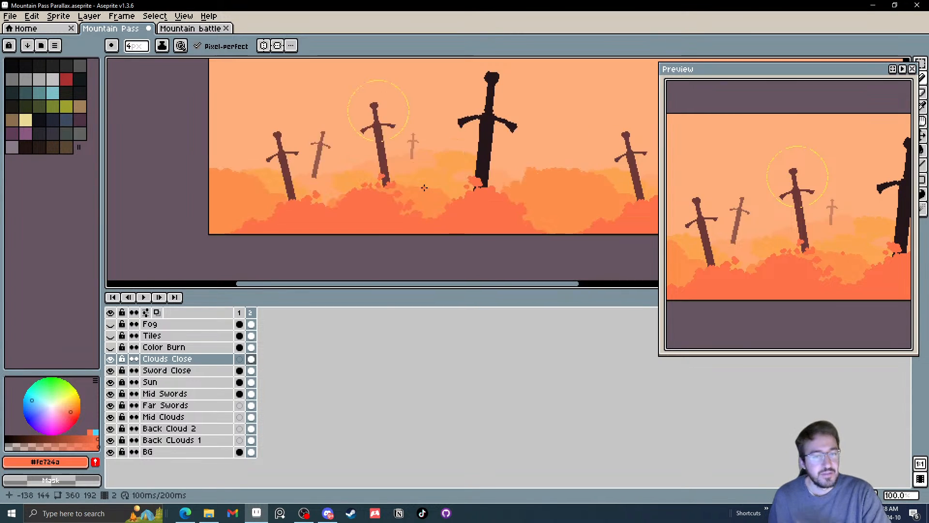
# Check Mid Swords, Far Swords and Mid Clouds by toggling their visibility, and move the Mid Clouds layer above Far Swords
pyautogui.click(110, 394)
pyautogui.click(111, 394)
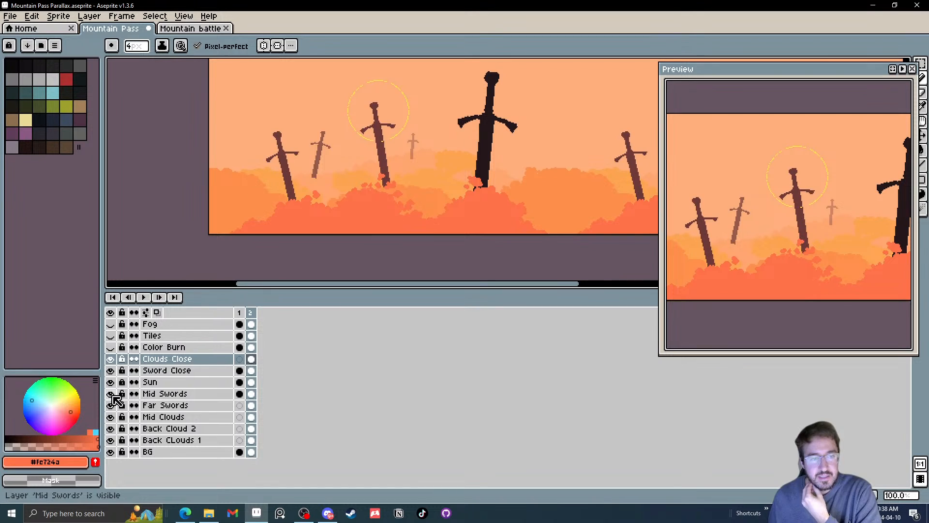
pyautogui.click(111, 394)
pyautogui.click(111, 393)
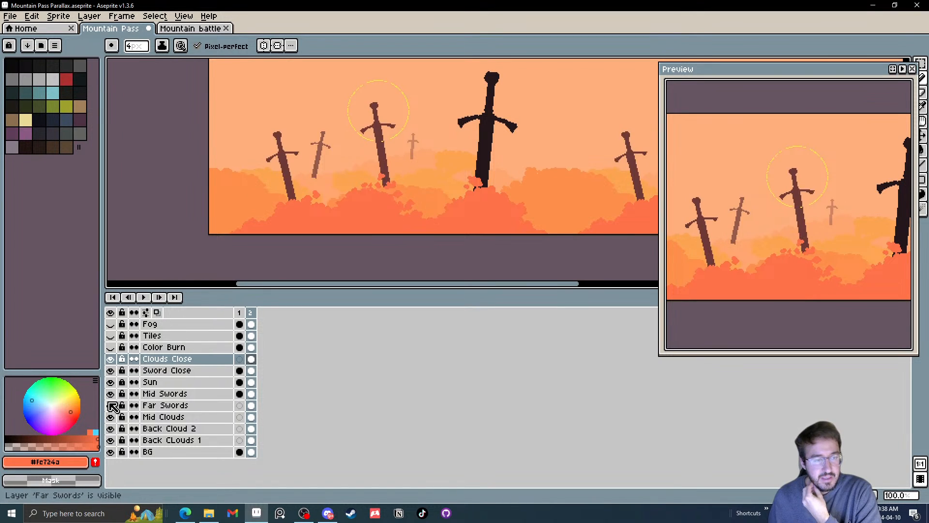
pyautogui.click(111, 405)
pyautogui.click(111, 405)
pyautogui.click(111, 417)
pyautogui.click(111, 417)
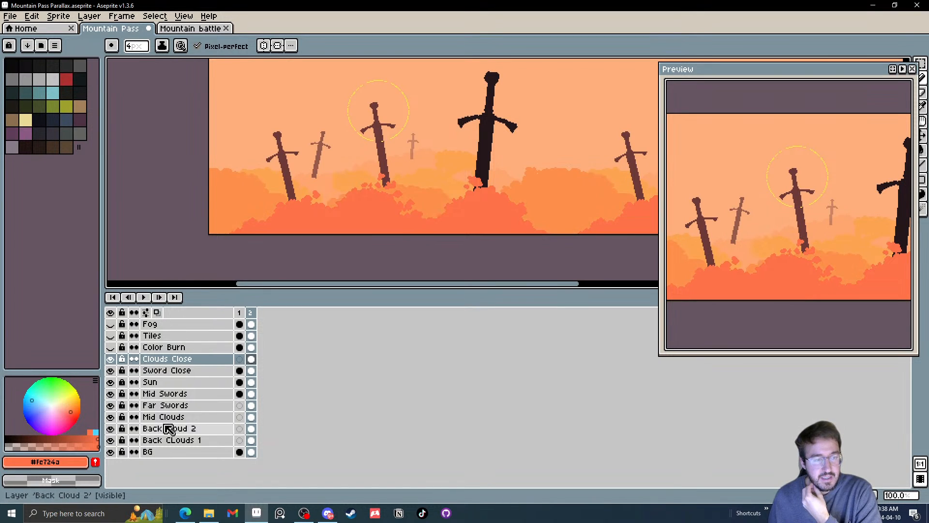
pyautogui.click(171, 418)
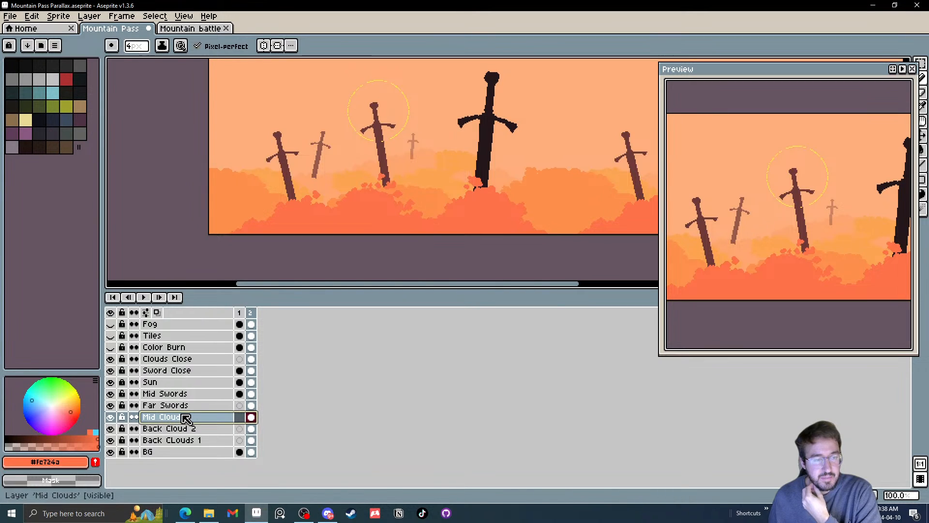
pyautogui.moveTo(183, 417); pyautogui.dragTo(186, 405)
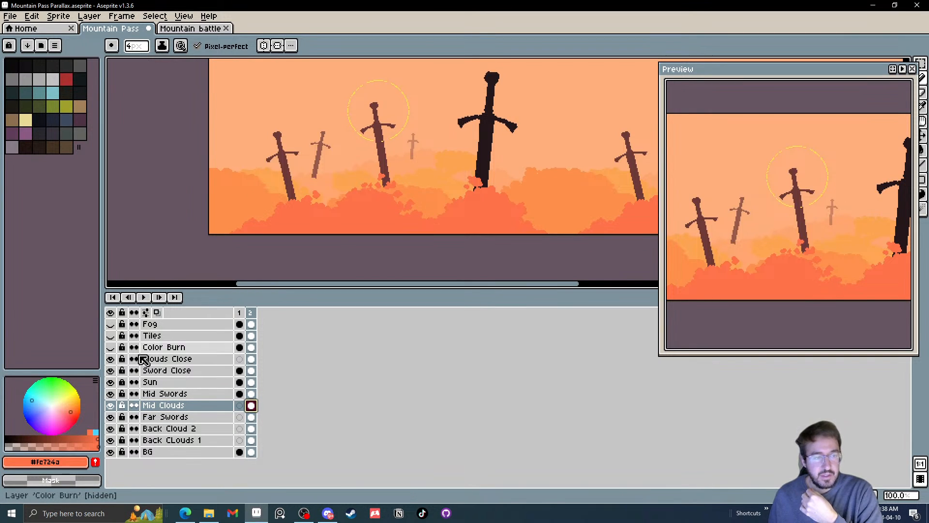
# Sample the mid-cloud orange #fe8f4b and paint rounded puffs along the Mid Clouds edge beside the tile's first sword with the 4 px Pencil
pyautogui.scroll(2, 350, 277)
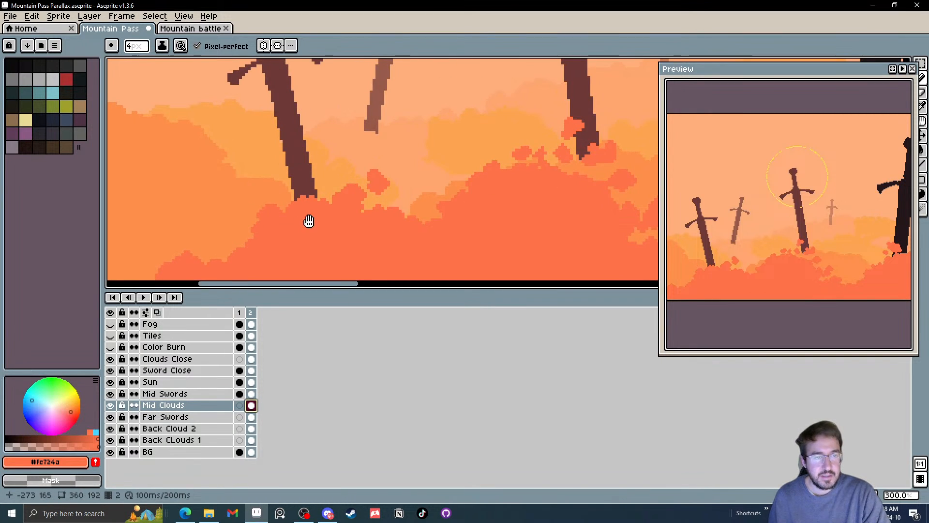
pyautogui.moveTo(307, 220); pyautogui.dragTo(432, 242)
pyautogui.keyDown('alt'); pyautogui.click(419, 205); pyautogui.keyUp('alt')
pyautogui.scroll(4, 420, 205)
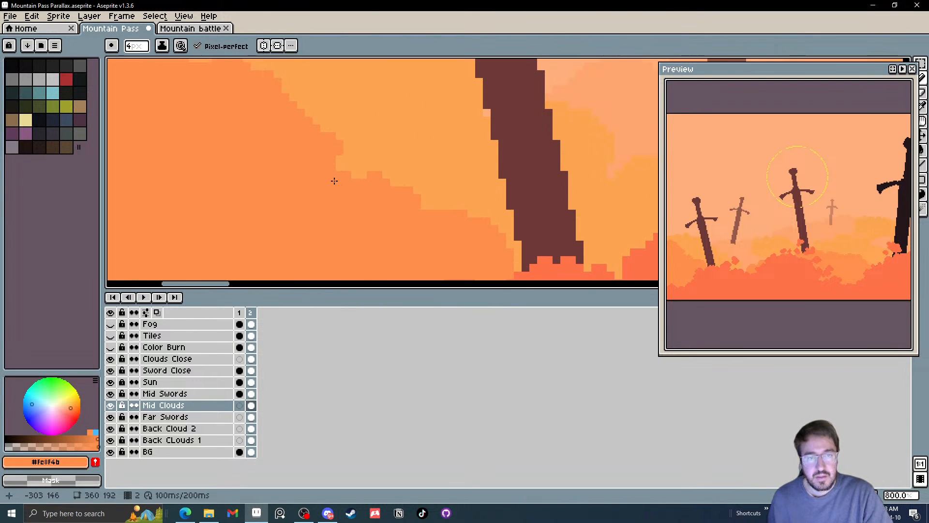
pyautogui.moveTo(332, 181); pyautogui.dragTo(367, 219)
pyautogui.moveTo(335, 168); pyautogui.dragTo(334, 158)
pyautogui.moveTo(265, 136)
pyautogui.mouseDown()
pyautogui.moveTo(287, 175)
pyautogui.moveTo(284, 159)
pyautogui.moveTo(243, 153)
pyautogui.mouseUp()
pyautogui.click(327, 145)
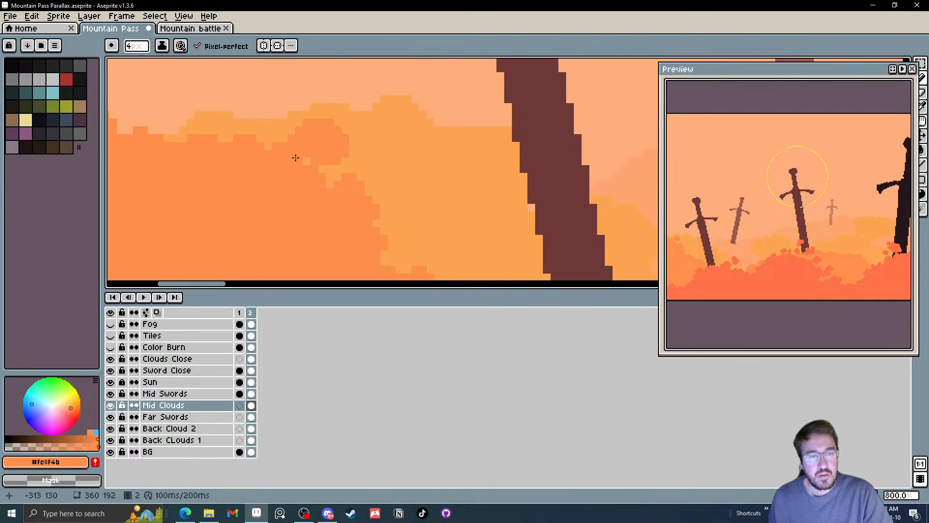
# Add small rounded puffs to the top of the mid cloud at the tile's left edge and check the whole tile
pyautogui.scroll(-4, 254, 198)
pyautogui.scroll(2, 257, 186)
pyautogui.moveTo(269, 185); pyautogui.dragTo(255, 180)
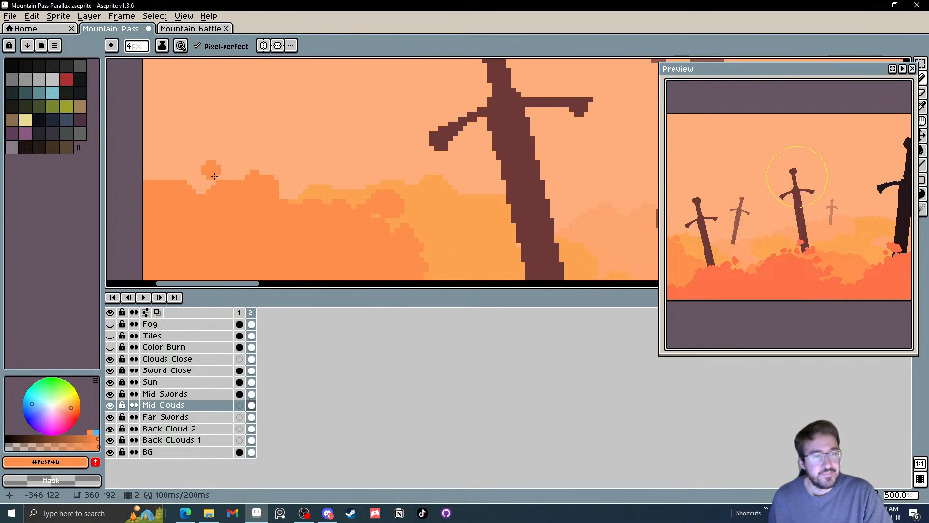
pyautogui.click(211, 175)
pyautogui.moveTo(153, 170); pyautogui.dragTo(164, 175)
pyautogui.click(170, 172)
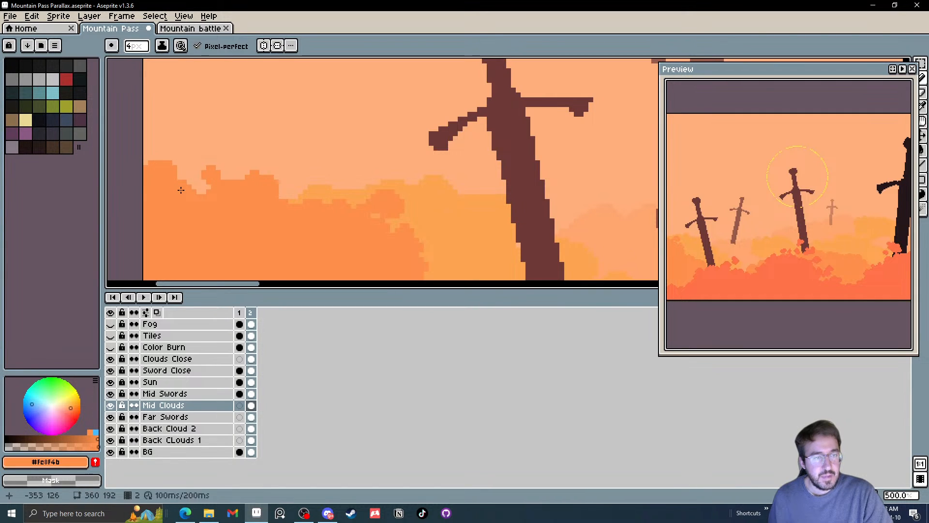
pyautogui.scroll(-5, 260, 220)
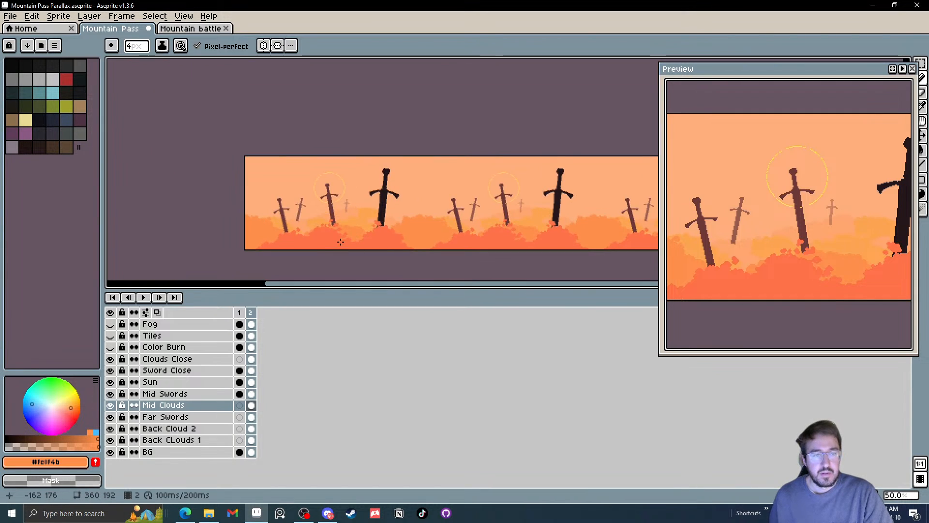
# Paint a rounded floating puff and small cloud bumps on Mid Clouds in the gap between the first and middle swords
pyautogui.scroll(6, 341, 242)
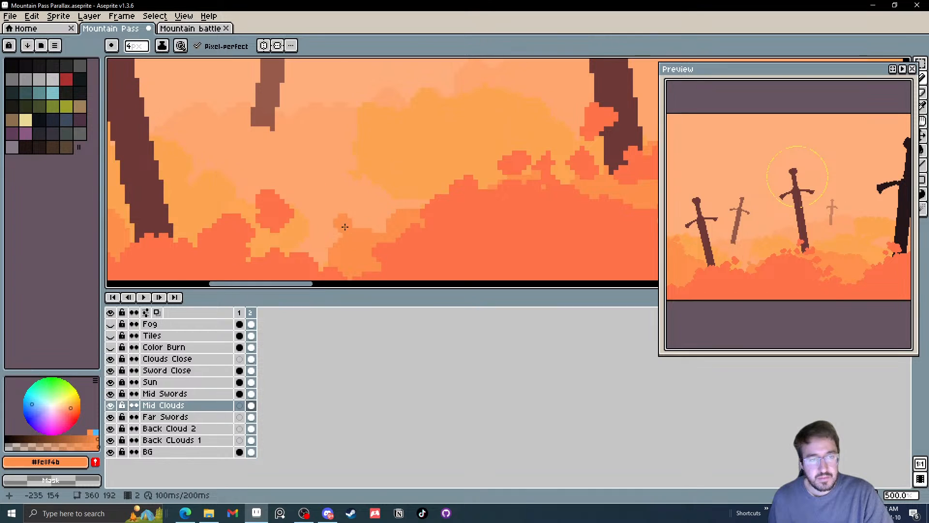
pyautogui.moveTo(287, 239)
pyautogui.mouseDown()
pyautogui.moveTo(318, 237)
pyautogui.moveTo(306, 227)
pyautogui.moveTo(298, 241)
pyautogui.moveTo(319, 245)
pyautogui.moveTo(297, 249)
pyautogui.moveTo(355, 201)
pyautogui.moveTo(372, 215)
pyautogui.moveTo(347, 209)
pyautogui.moveTo(334, 213)
pyautogui.moveTo(350, 224)
pyautogui.moveTo(244, 259)
pyautogui.moveTo(247, 247)
pyautogui.moveTo(250, 258)
pyautogui.moveTo(196, 235)
pyautogui.moveTo(202, 214)
pyautogui.moveTo(218, 227)
pyautogui.moveTo(197, 220)
pyautogui.mouseUp()
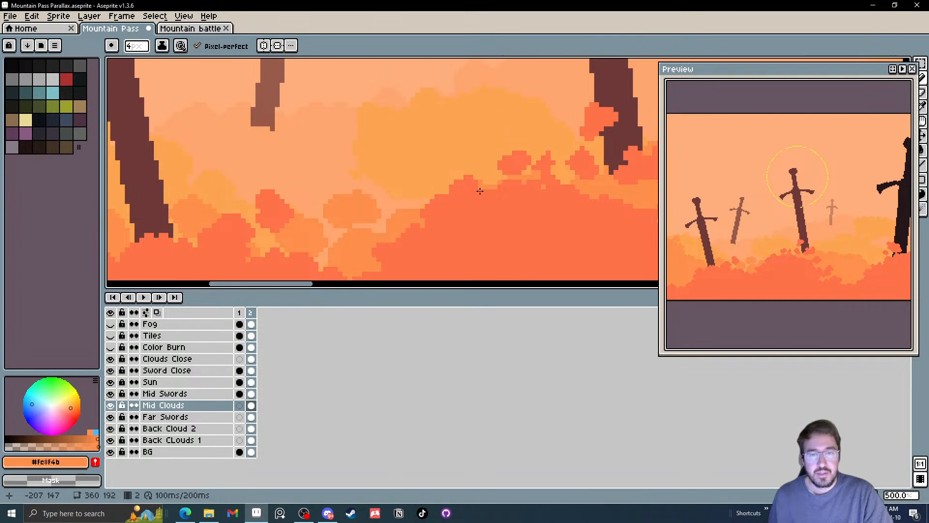
pyautogui.scroll(-4, 434, 200)
# Refine the outlines of the mid-cloud puffs between the first and middle swords with the Pencil and check the tile
pyautogui.scroll(5, 430, 200)
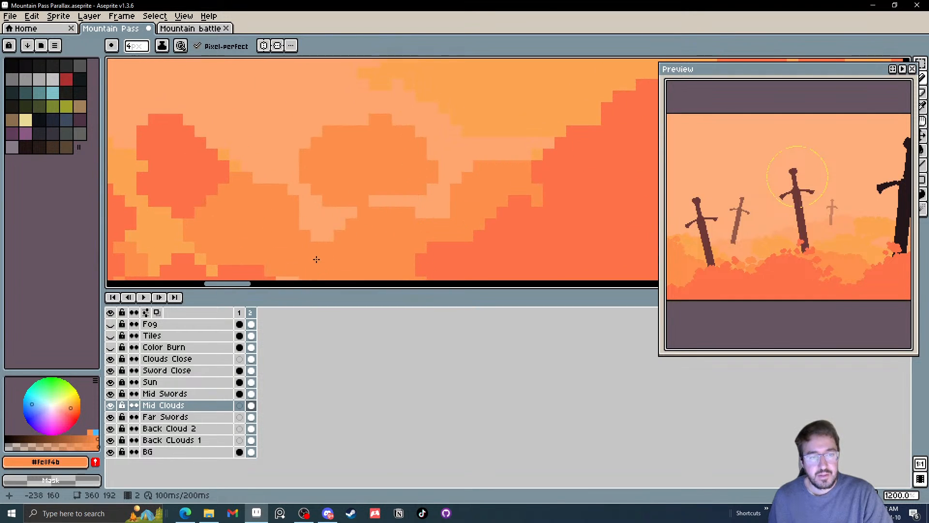
pyautogui.scroll(3, 315, 262)
pyautogui.moveTo(205, 198)
pyautogui.mouseDown()
pyautogui.moveTo(208, 212)
pyautogui.moveTo(181, 158)
pyautogui.mouseUp()
pyautogui.moveTo(186, 167)
pyautogui.mouseDown()
pyautogui.moveTo(387, 237)
pyautogui.moveTo(493, 244)
pyautogui.mouseUp()
pyautogui.moveTo(190, 202); pyautogui.dragTo(437, 262)
pyautogui.moveTo(340, 167)
pyautogui.mouseDown()
pyautogui.moveTo(324, 178)
pyautogui.moveTo(338, 188)
pyautogui.moveTo(284, 152)
pyautogui.moveTo(271, 212)
pyautogui.moveTo(305, 220)
pyautogui.mouseUp()
pyautogui.scroll(-5, 322, 228)
pyautogui.scroll(-4, 322, 228)
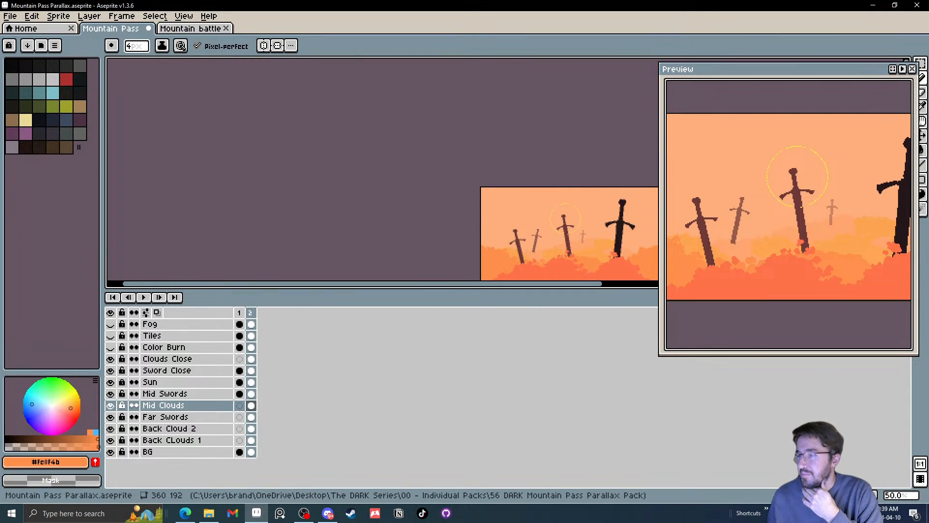
pyautogui.scroll(1, 529, 234)
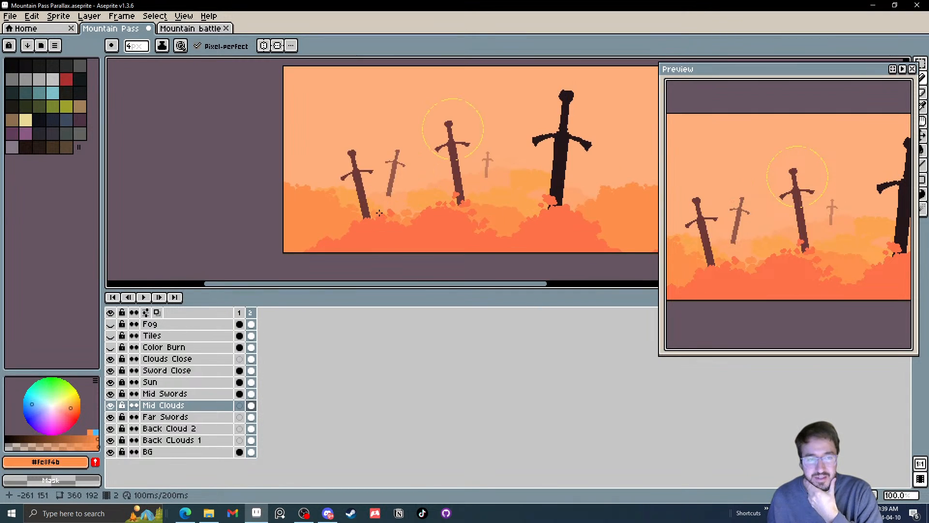
pyautogui.scroll(1, 380, 213)
pyautogui.scroll(-2, 506, 222)
pyautogui.scroll(1, 506, 222)
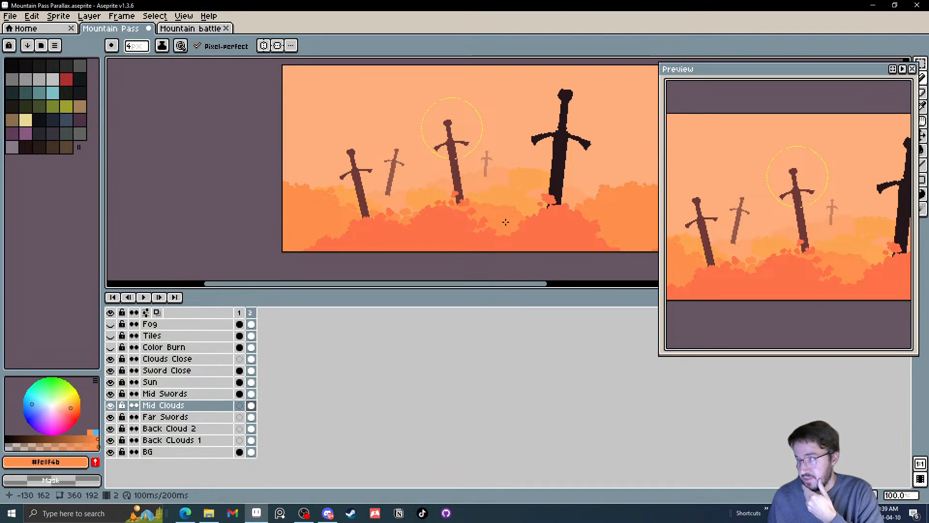
pyautogui.click(96, 384)
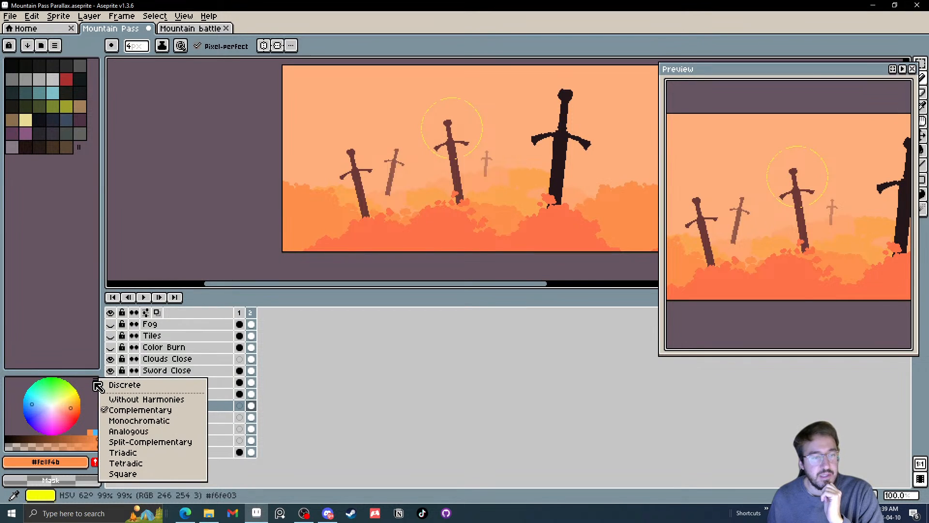
pyautogui.click(95, 384)
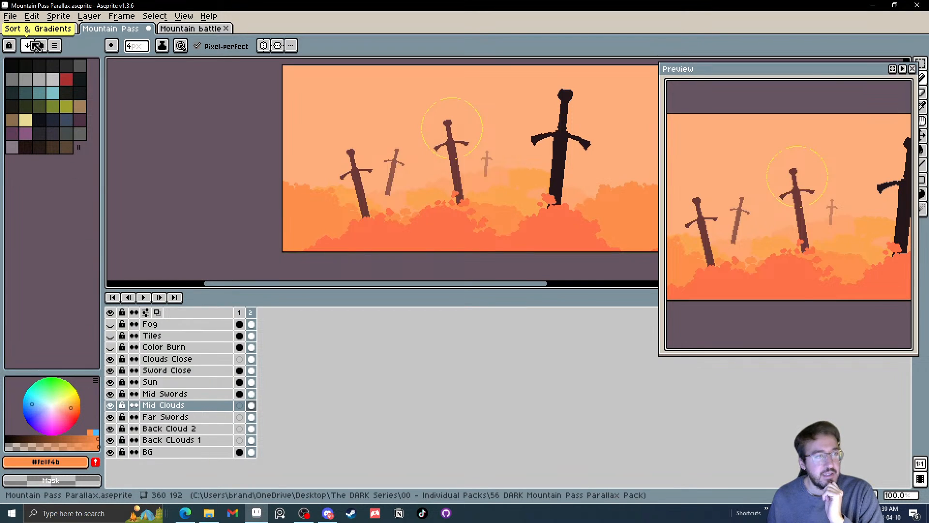
# Try the Color Tint/Shade/Tone, Color Spectrum and Normal Map Color Wheel selectors and return to the RGB Color Wheel
pyautogui.click(55, 46)
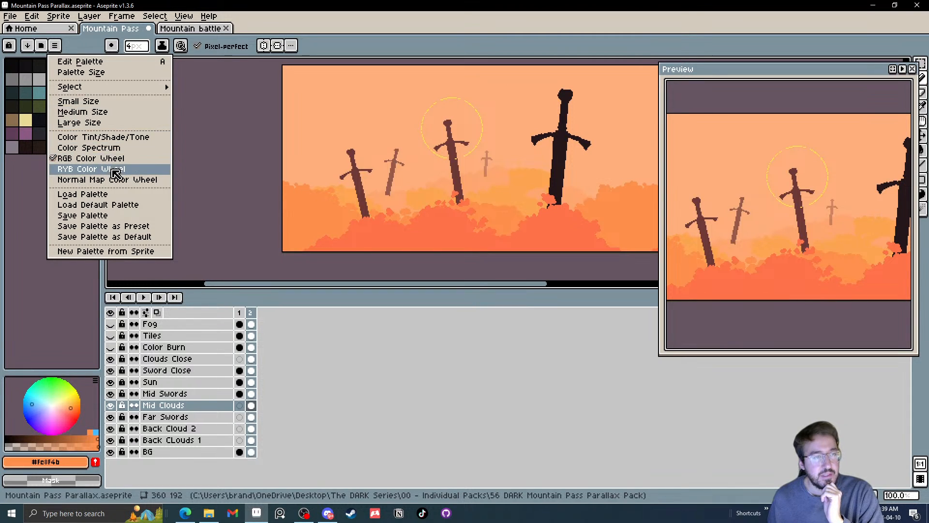
pyautogui.click(115, 140)
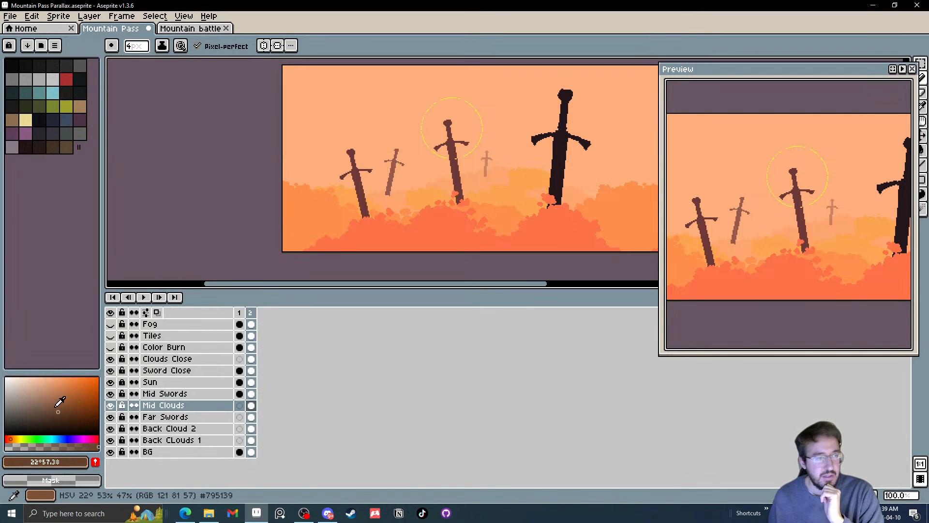
pyautogui.click(55, 45)
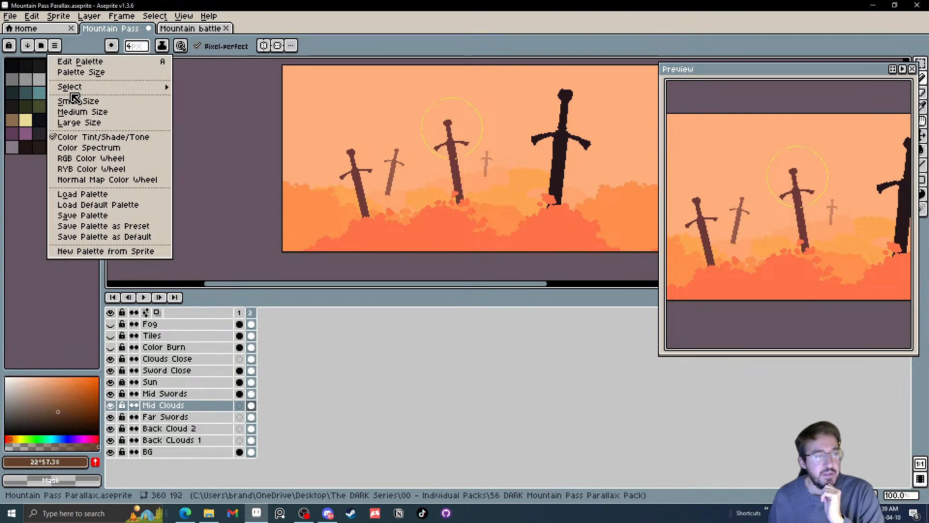
pyautogui.click(90, 147)
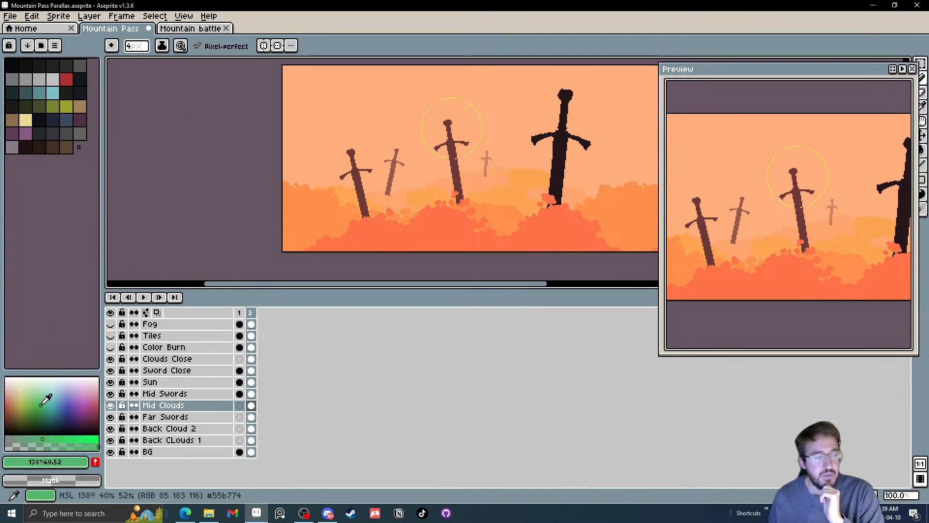
pyautogui.click(55, 45)
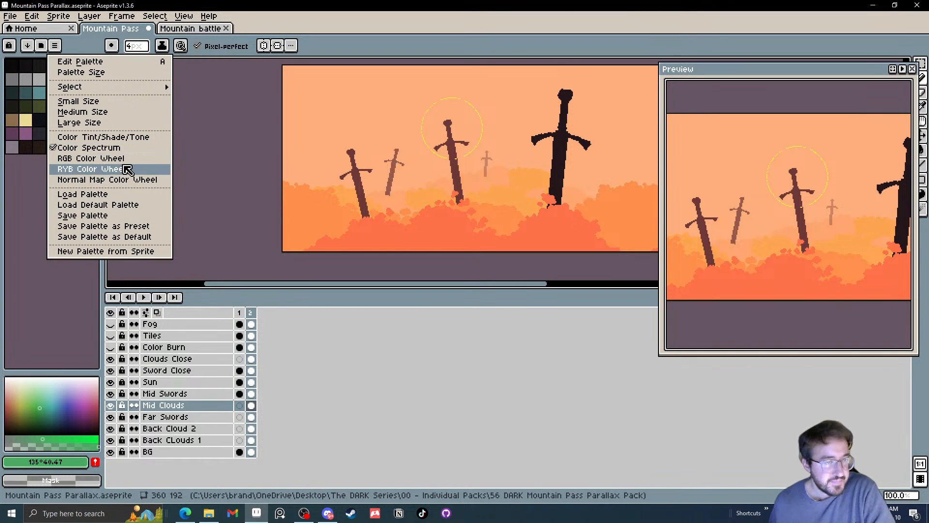
pyautogui.click(119, 180)
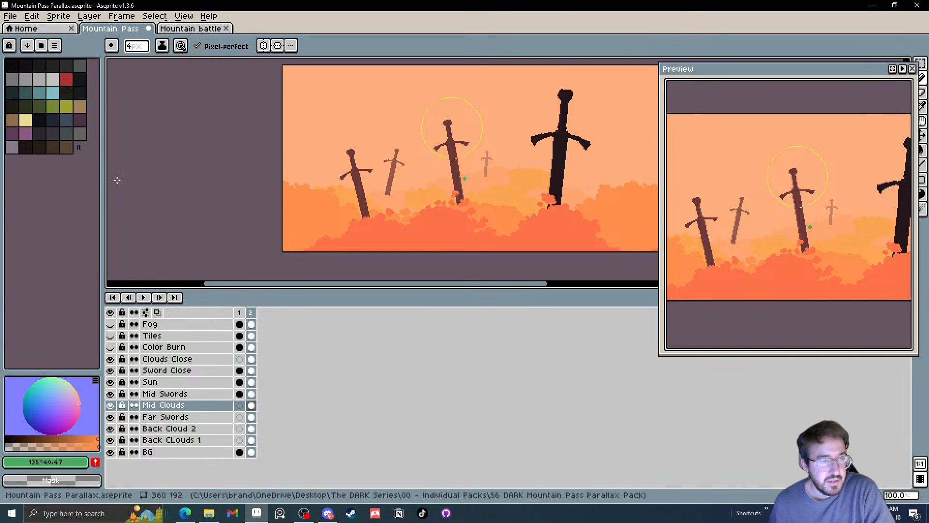
pyautogui.click(75, 400)
pyautogui.moveTo(78, 397); pyautogui.dragTo(64, 407)
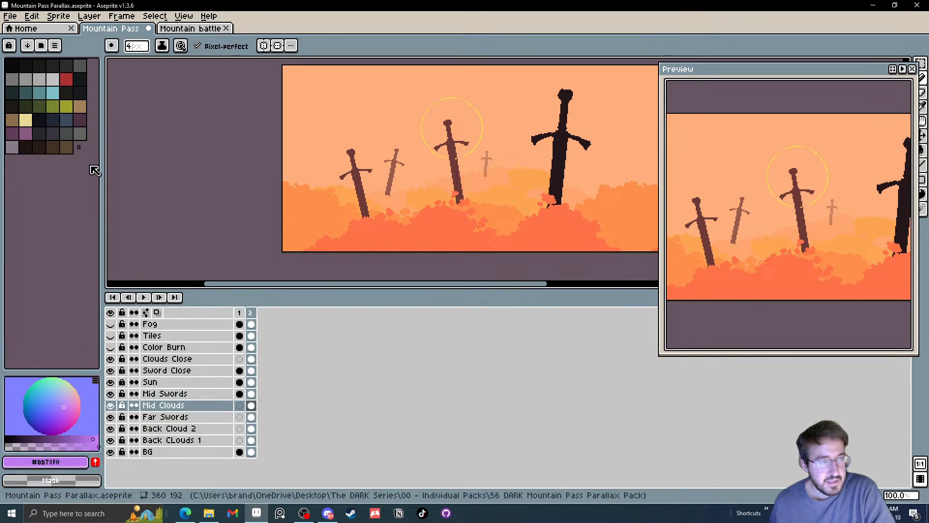
pyautogui.click(55, 46)
pyautogui.click(97, 160)
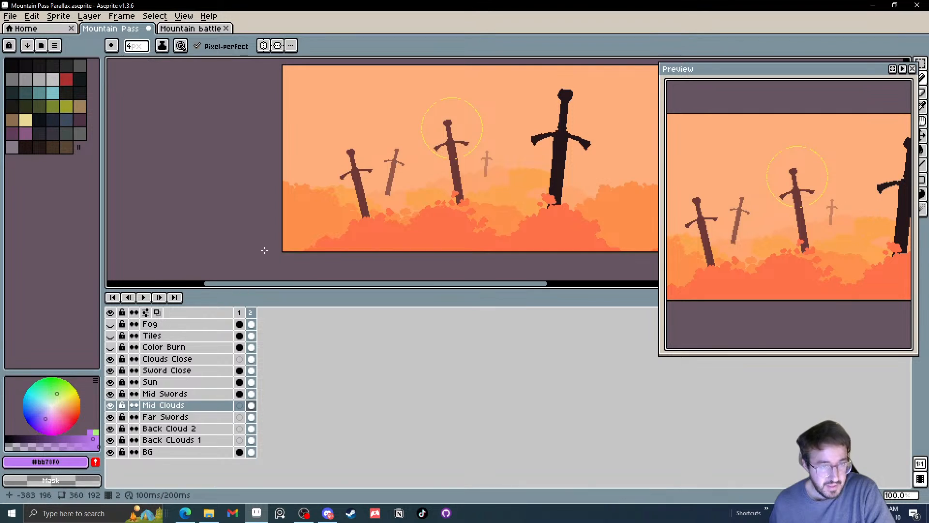
# Pick the mid-cloud orange #fe8f4b from the canvas and set the color wheel's harmony to Triadic
pyautogui.press('i')
pyautogui.click(297, 205)
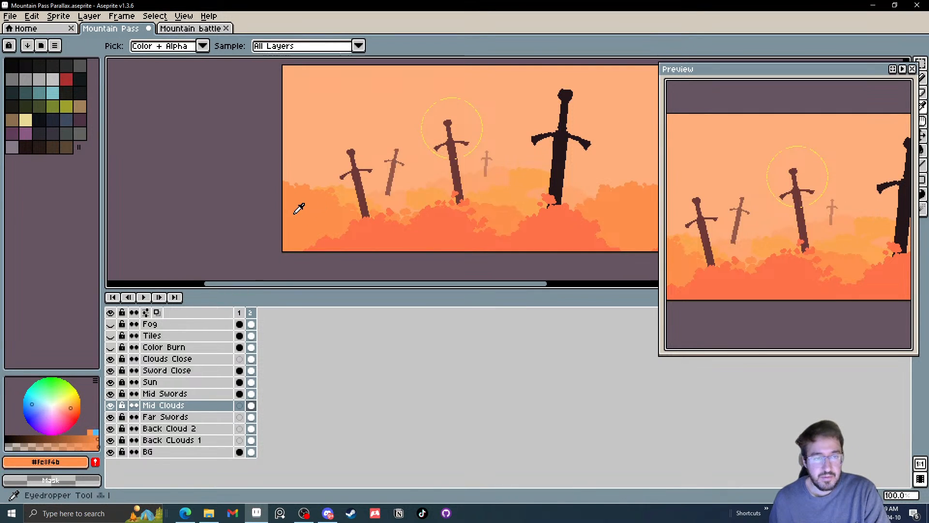
pyautogui.click(96, 382)
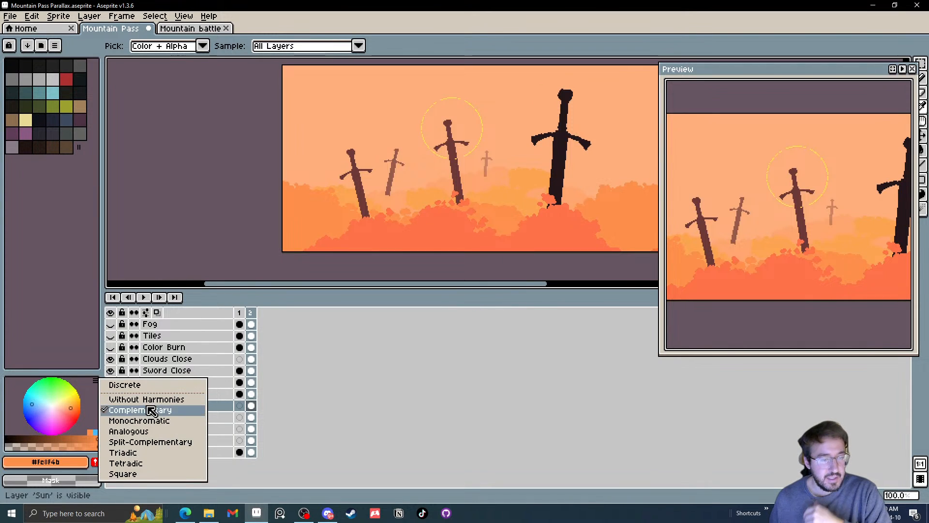
pyautogui.click(142, 456)
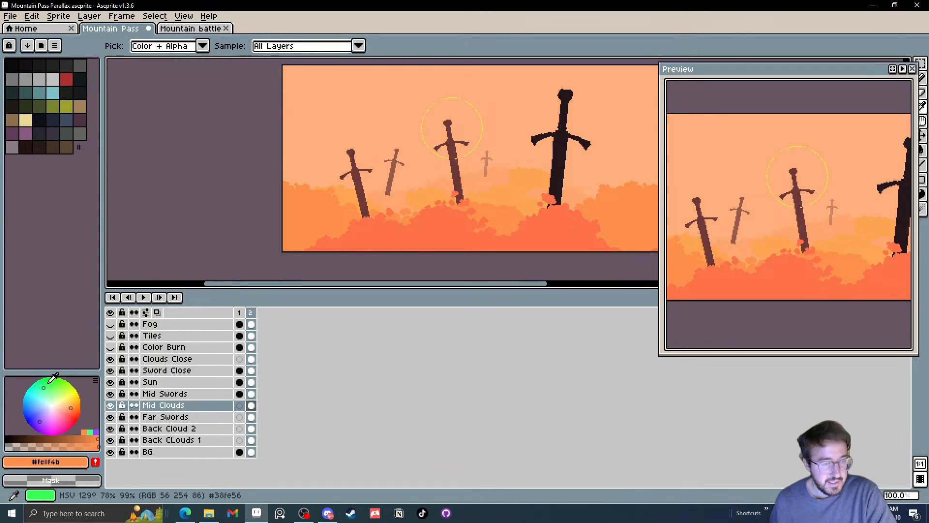
# Set the color wheel's harmony to Complementary and pick the blue complement #4bbafe
pyautogui.click(95, 381)
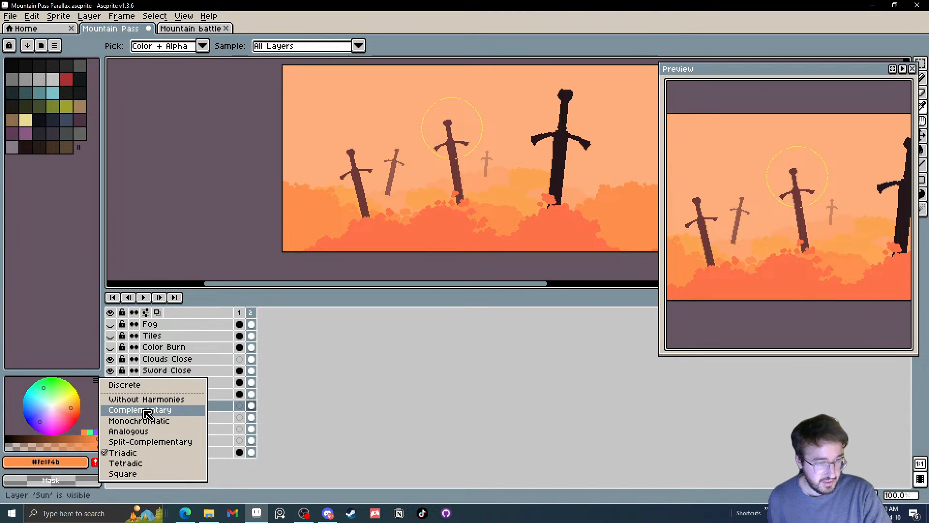
pyautogui.click(147, 413)
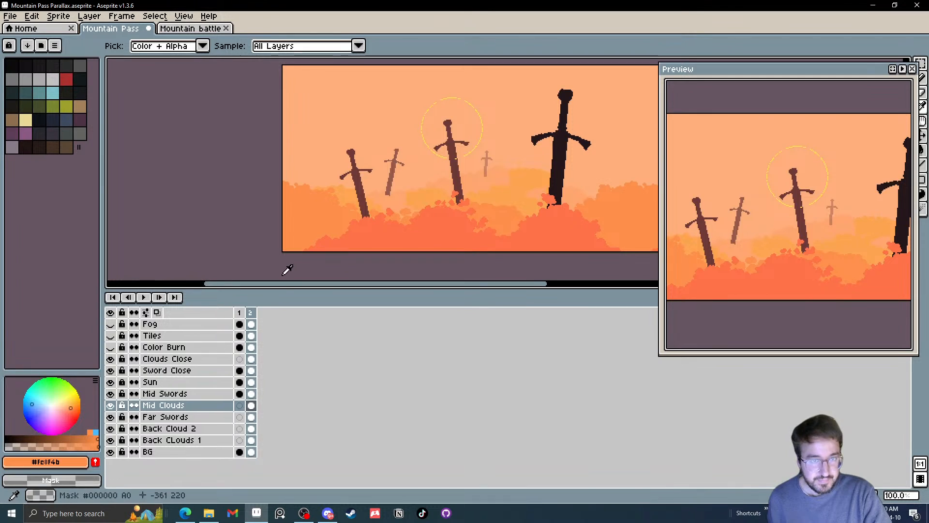
pyautogui.click(100, 427)
# Paint a blue test blob with the Pencil on the mid cloud beside the first sword and undo it
pyautogui.press('b')
pyautogui.scroll(5, 327, 189)
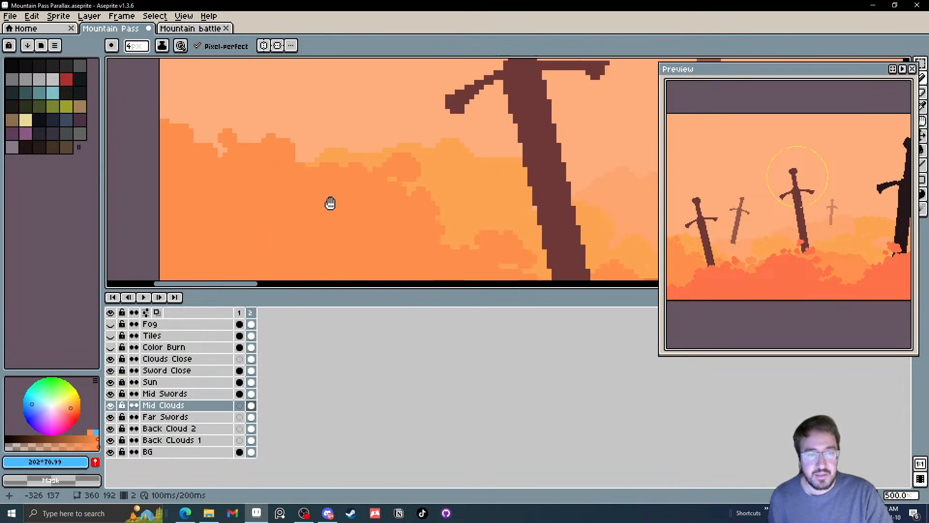
pyautogui.moveTo(330, 203); pyautogui.dragTo(338, 185)
pyautogui.moveTo(263, 196)
pyautogui.mouseDown()
pyautogui.moveTo(297, 178)
pyautogui.moveTo(272, 174)
pyautogui.moveTo(264, 194)
pyautogui.moveTo(238, 202)
pyautogui.moveTo(265, 217)
pyautogui.moveTo(250, 200)
pyautogui.moveTo(267, 200)
pyautogui.moveTo(318, 221)
pyautogui.mouseUp()
pyautogui.scroll(-1, 401, 221)
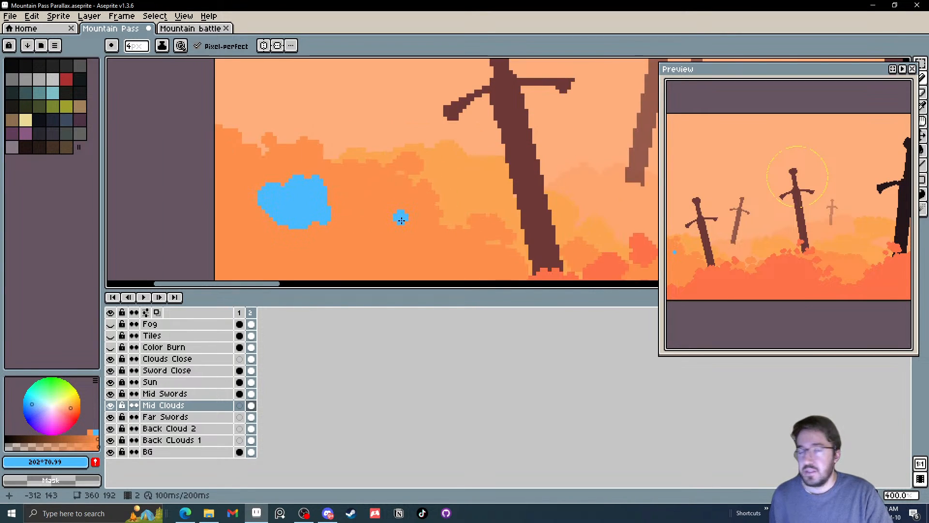
pyautogui.hotkey('ctrl', 'z')
pyautogui.hotkey('ctrl', 'z')
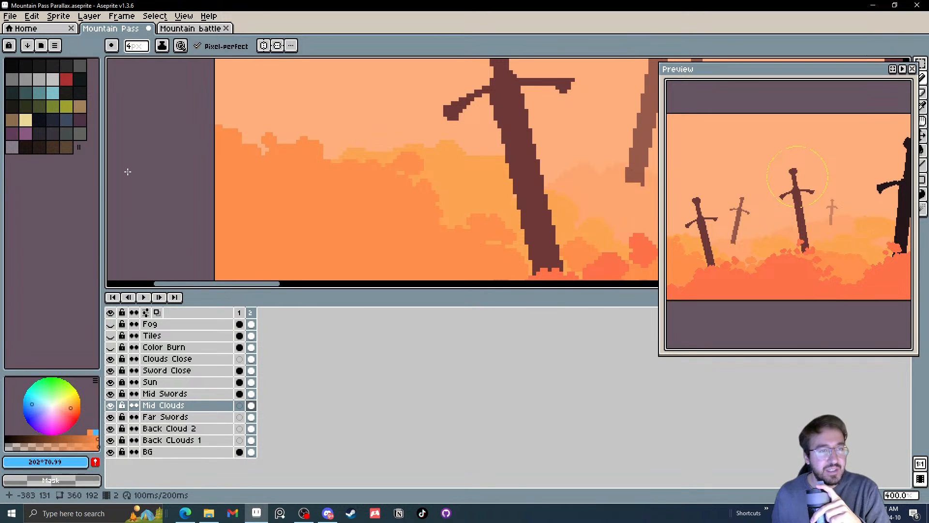
# Run the Color Shading script, examine the shade, light, saturation and hue ramps of the blue, and close it
pyautogui.click(13, 18)
pyautogui.moveTo(76, 151)
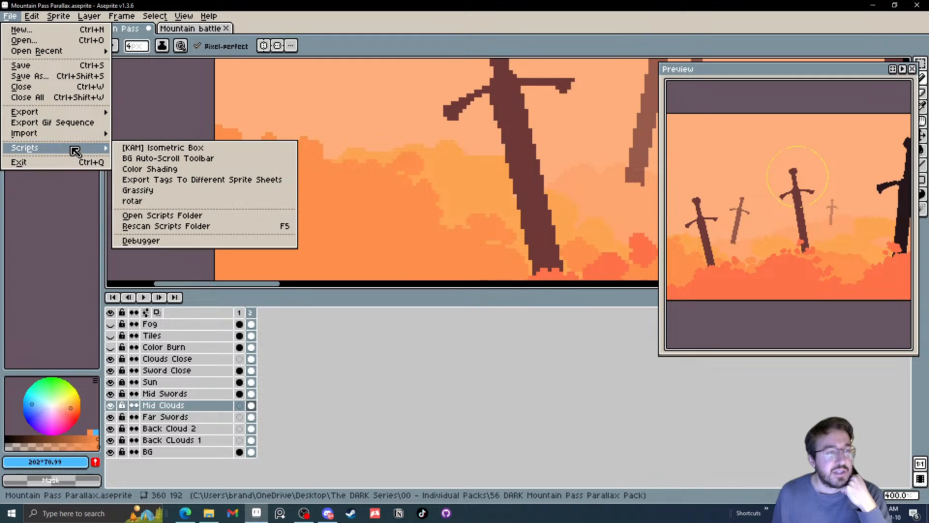
pyautogui.click(194, 169)
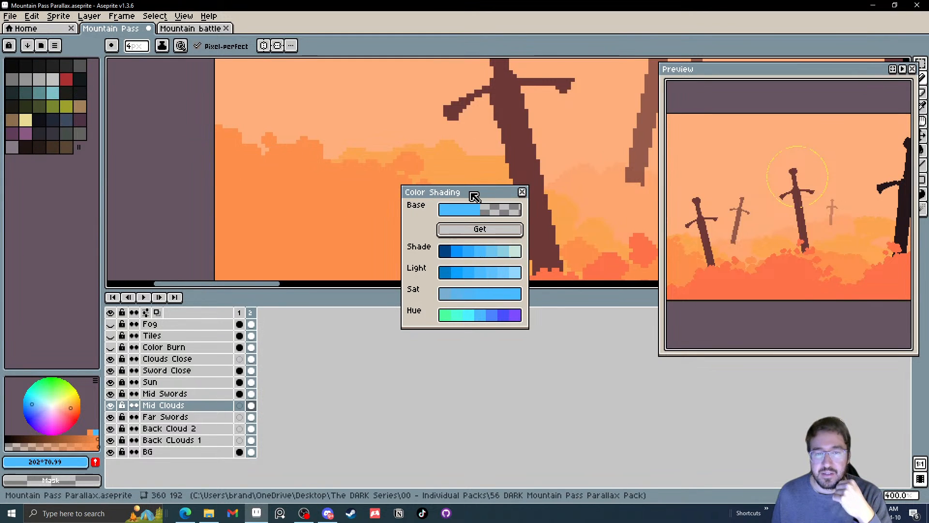
pyautogui.moveTo(472, 192); pyautogui.dragTo(499, 193)
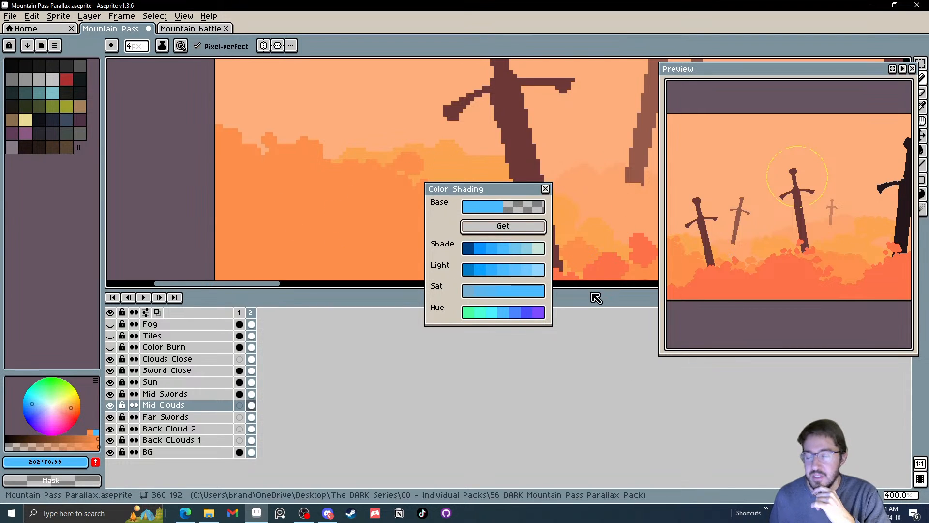
pyautogui.click(546, 189)
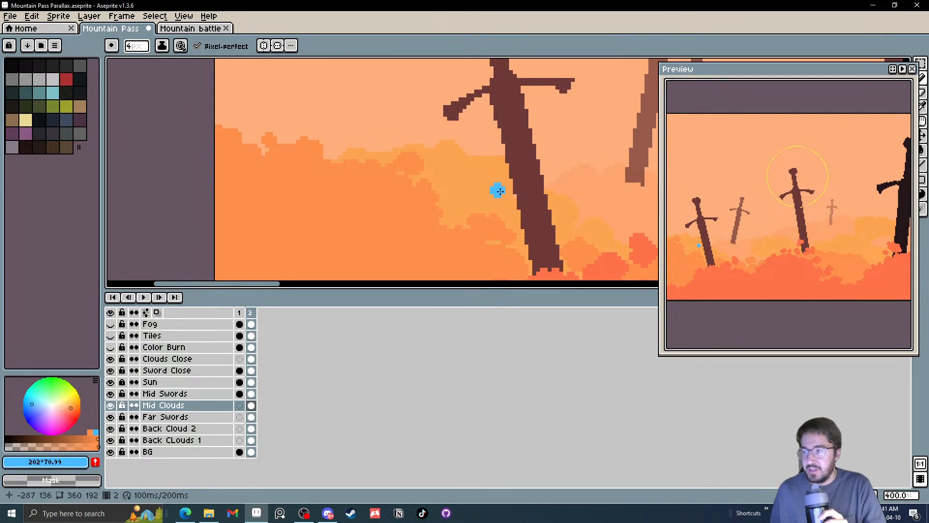
# Pick the mid-cloud orange #fe8f4b from the canvas with the Eyedropper
pyautogui.moveTo(484, 210); pyautogui.dragTo(448, 185)
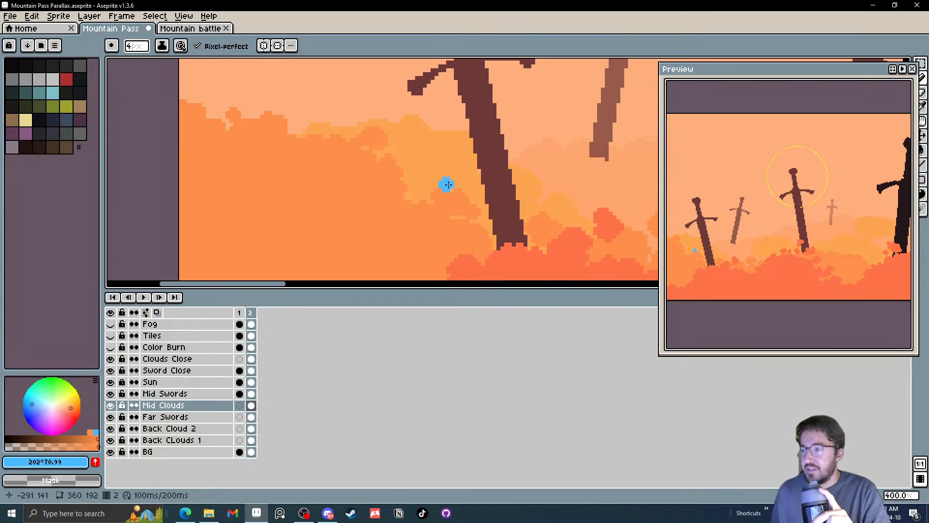
pyautogui.moveTo(429, 182); pyautogui.dragTo(411, 181)
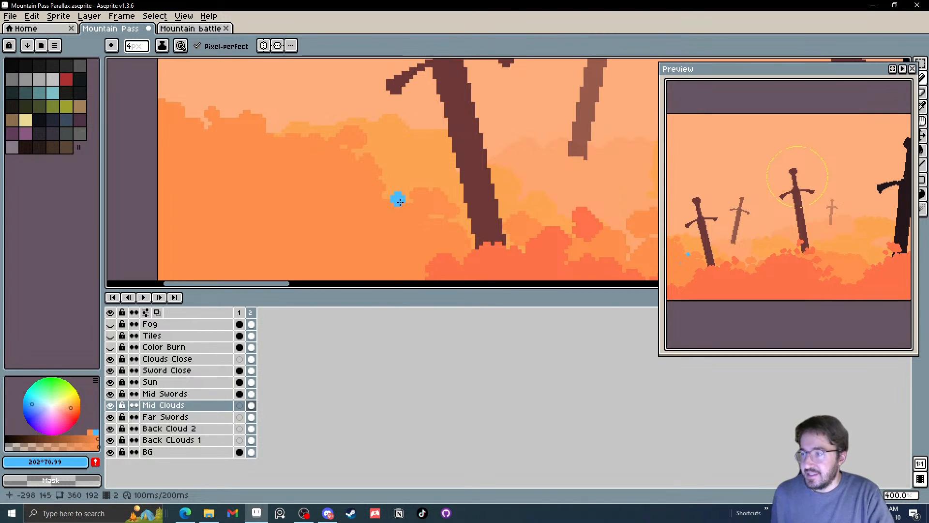
pyautogui.scroll(-4, 401, 198)
pyautogui.scroll(2, 443, 201)
pyautogui.scroll(1, 316, 199)
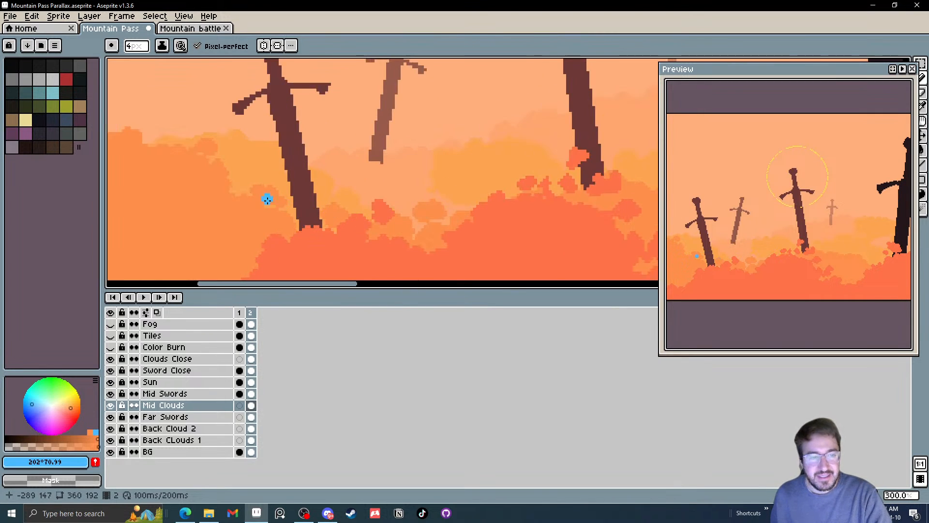
pyautogui.moveTo(266, 198); pyautogui.dragTo(307, 193)
pyautogui.press('i')
pyautogui.click(310, 196)
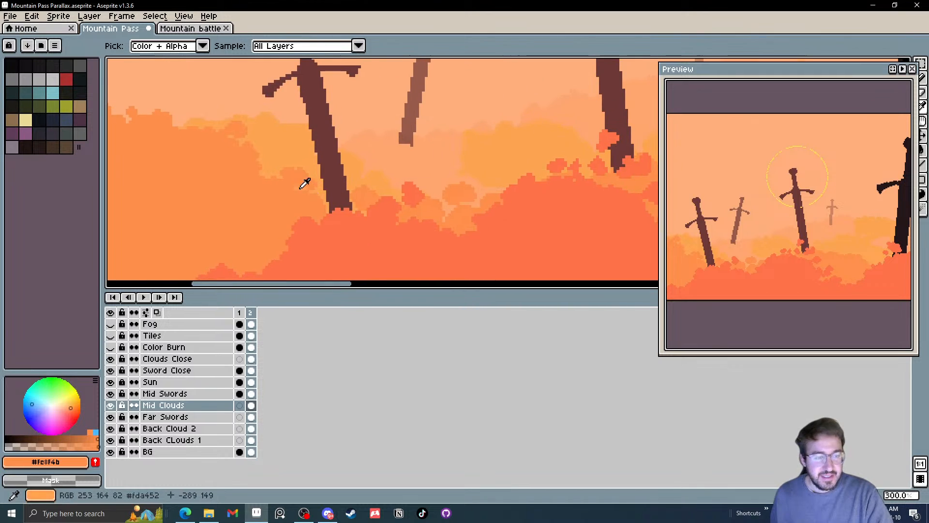
# Paint rounded bumps along the mid-cloud edge between the middle sword and the large black sword with a 7 px brush
pyautogui.moveTo(430, 186); pyautogui.dragTo(260, 161)
pyautogui.press('b')
pyautogui.moveTo(529, 166)
pyautogui.mouseDown()
pyautogui.moveTo(410, 191)
pyautogui.moveTo(445, 184)
pyautogui.moveTo(525, 211)
pyautogui.mouseUp()
pyautogui.scroll(1, 410, 191)
pyautogui.scroll(3, 477, 187)
pyautogui.click(505, 195)
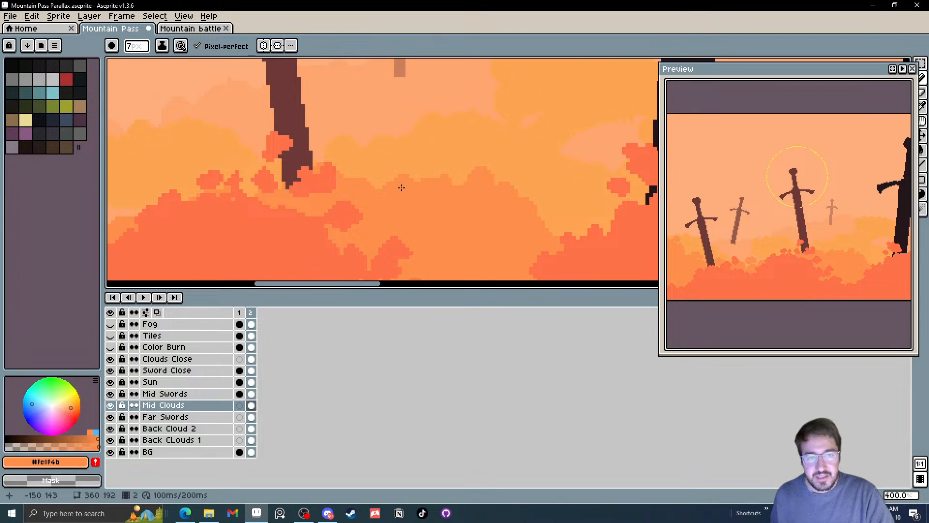
pyautogui.moveTo(401, 188); pyautogui.dragTo(414, 176)
pyautogui.moveTo(533, 218); pyautogui.dragTo(568, 232)
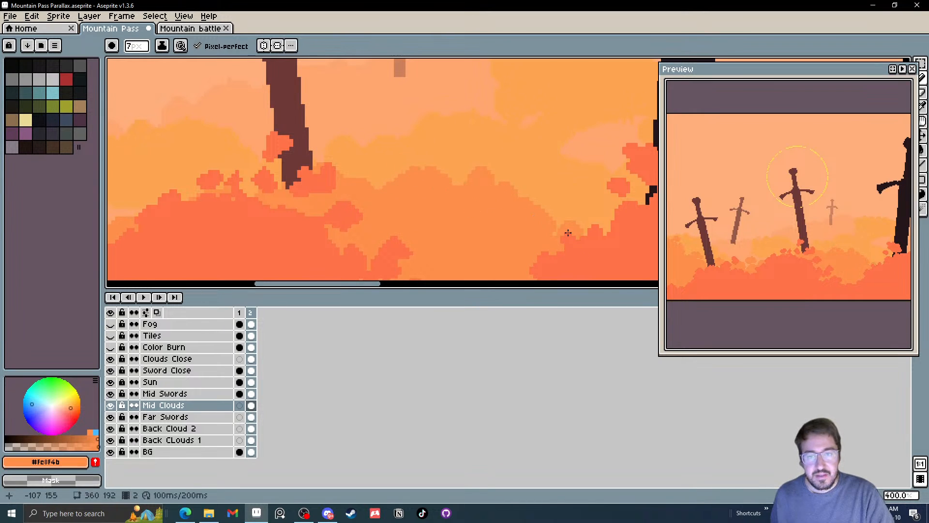
# Add small puffs above the mid cloud between the middle and black swords with a 4 px brush
pyautogui.scroll(-4, 458, 235)
pyautogui.scroll(2, 417, 221)
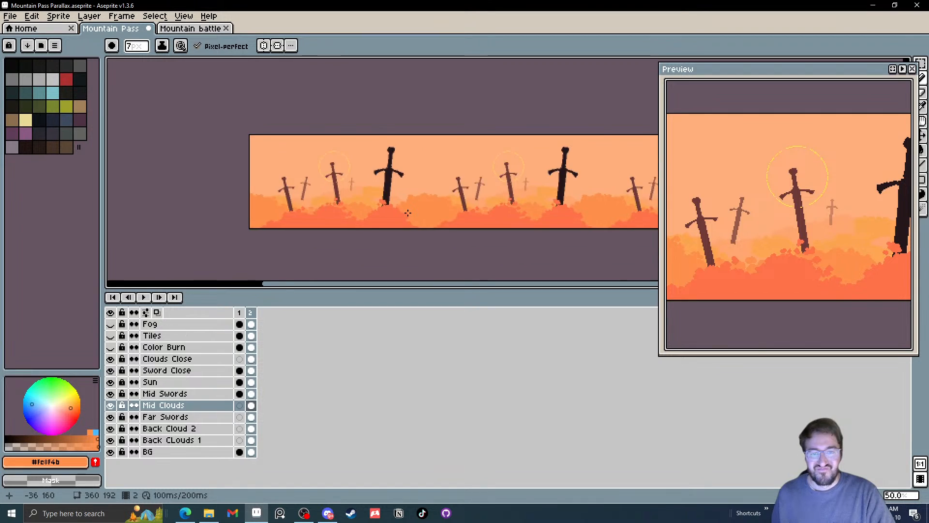
pyautogui.scroll(1, 381, 158)
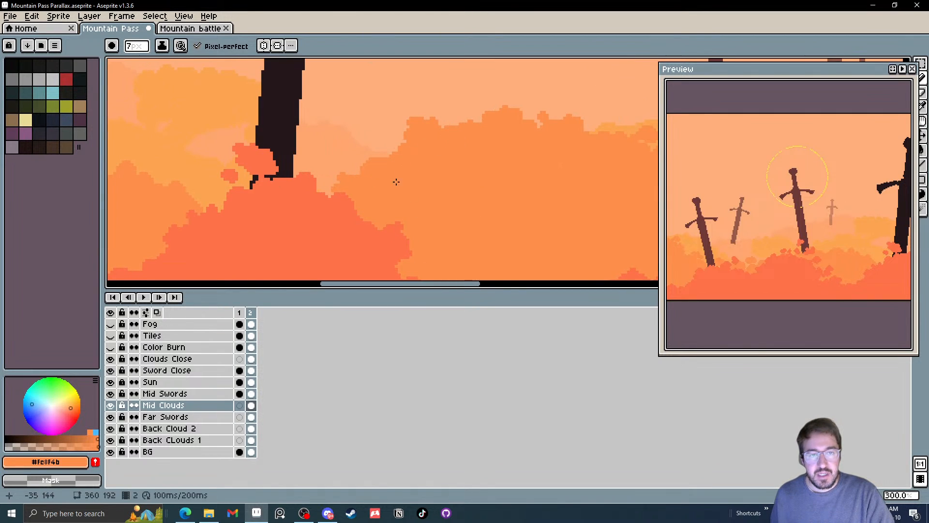
pyautogui.scroll(-1, 415, 194)
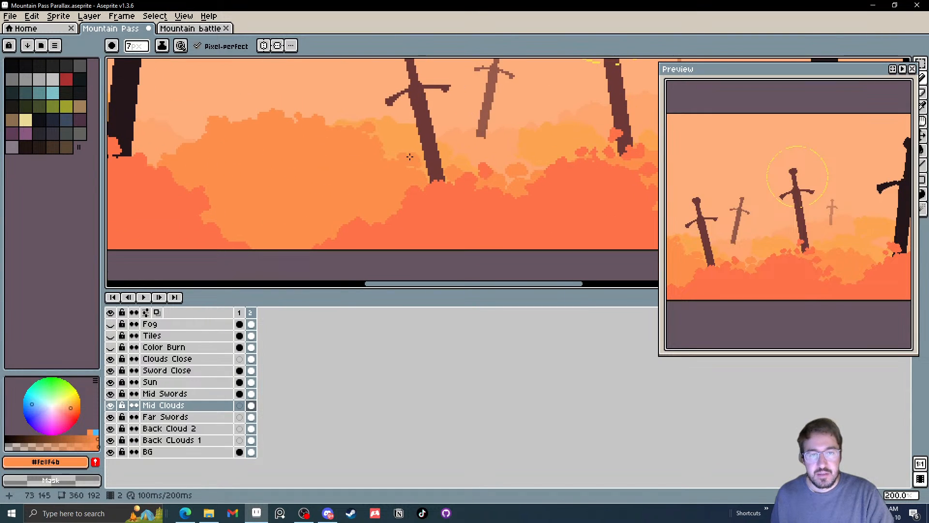
pyautogui.scroll(-2, 392, 164)
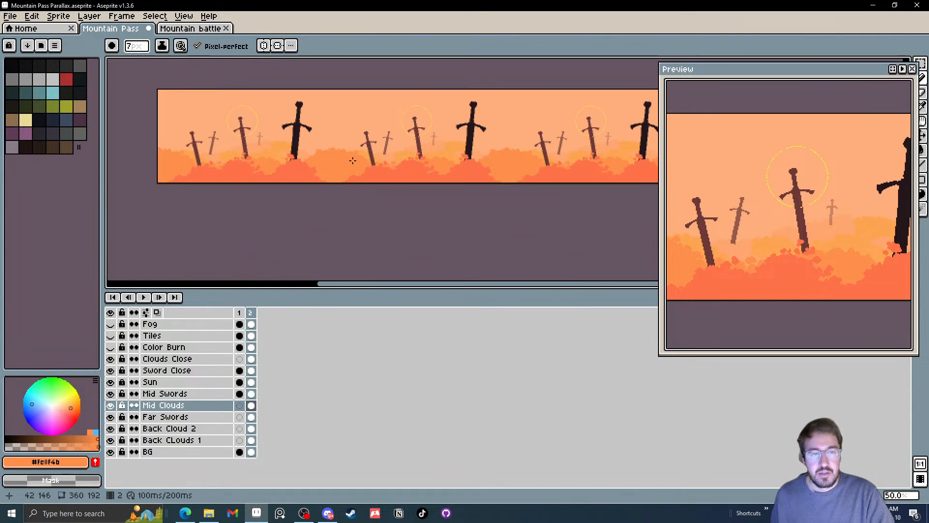
pyautogui.scroll(1, 396, 192)
pyautogui.scroll(2, 396, 191)
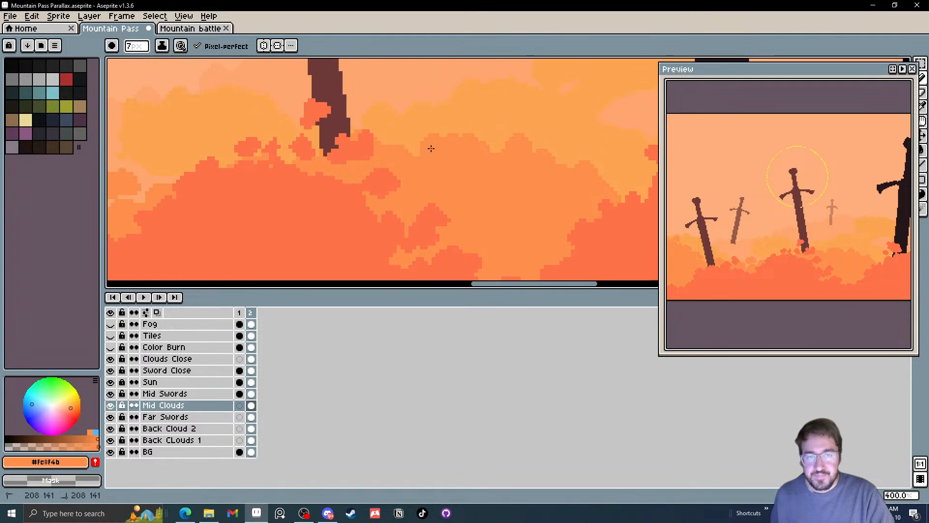
pyautogui.press('-')
pyautogui.press('-')
pyautogui.press('-')
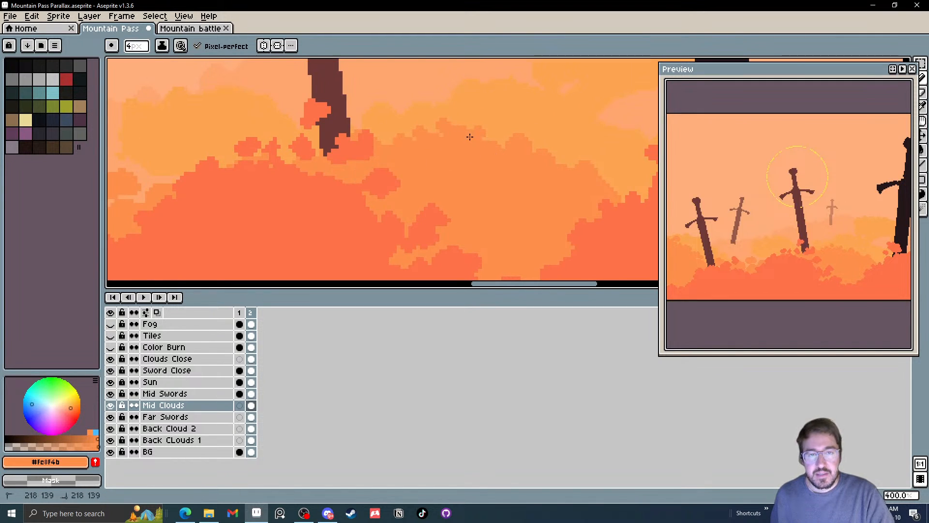
pyautogui.scroll(3, 424, 131)
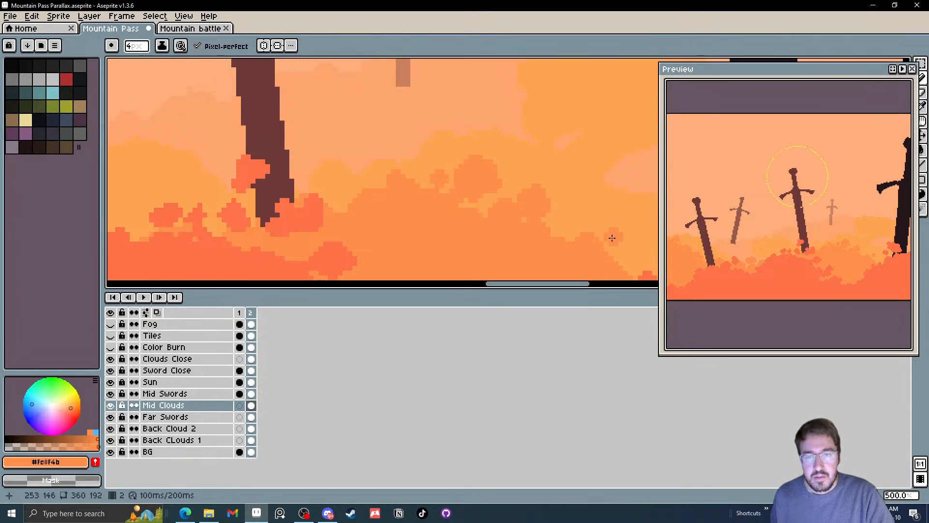
# Paint small puffs on the mid-cloud mound's slope just past the black sword and check the repeating tile
pyautogui.scroll(-1, 483, 226)
pyautogui.scroll(-3, 483, 225)
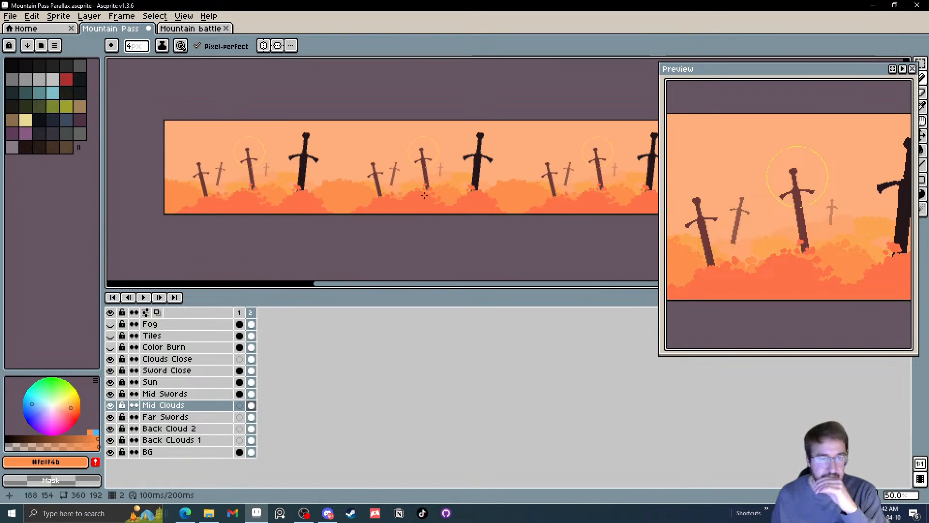
pyautogui.scroll(5, 451, 198)
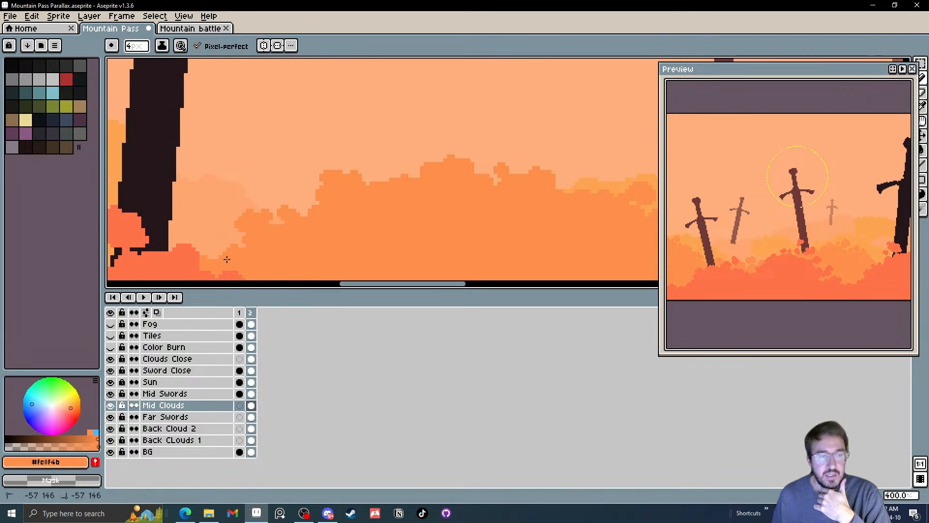
pyautogui.moveTo(226, 263); pyautogui.dragTo(239, 245)
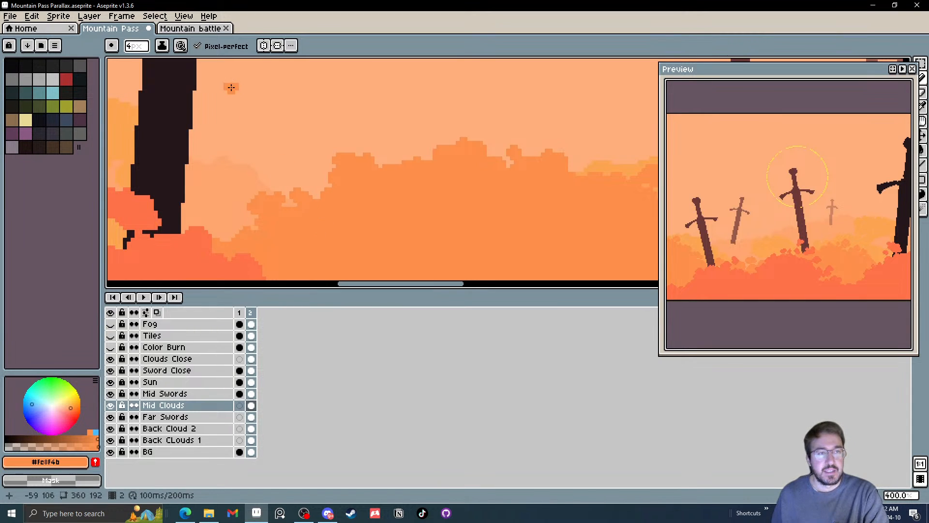
# In the Mountain battle sprite, clear frame 8's back rocks, Sun and BG cels, undo the clearing and return to Mountain Pass
pyautogui.click(206, 28)
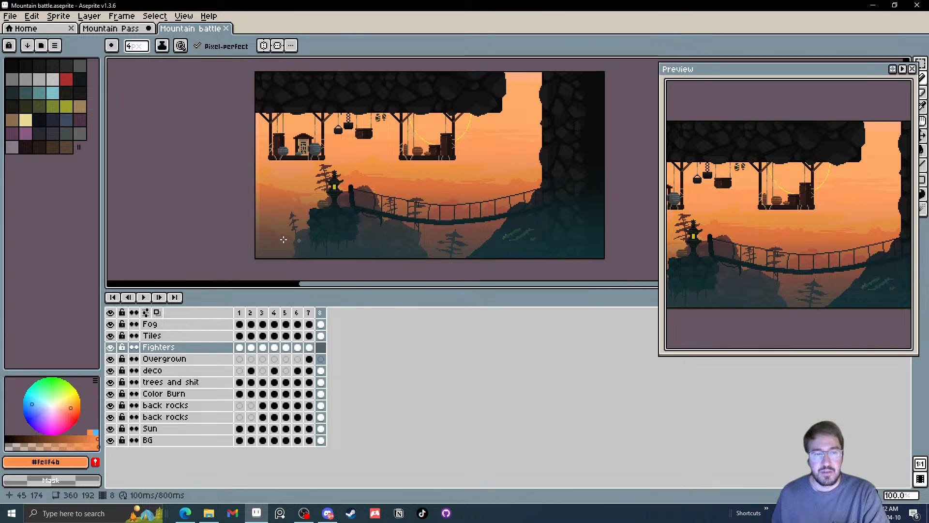
pyautogui.click(322, 441)
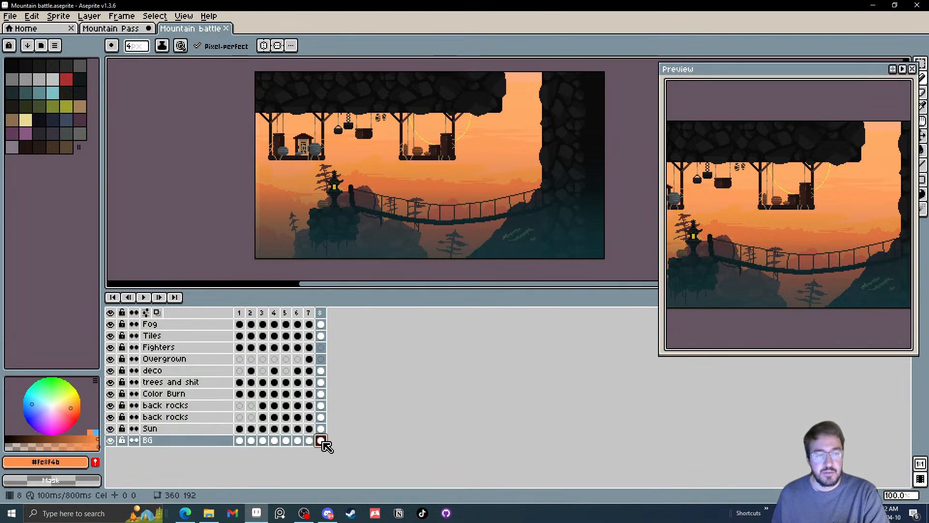
pyautogui.moveTo(321, 440); pyautogui.dragTo(321, 405)
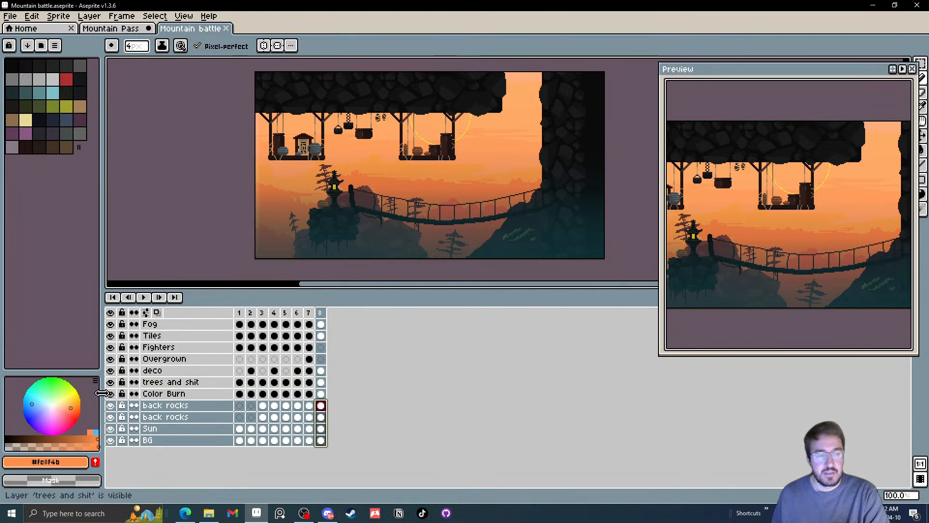
pyautogui.press('Delete')
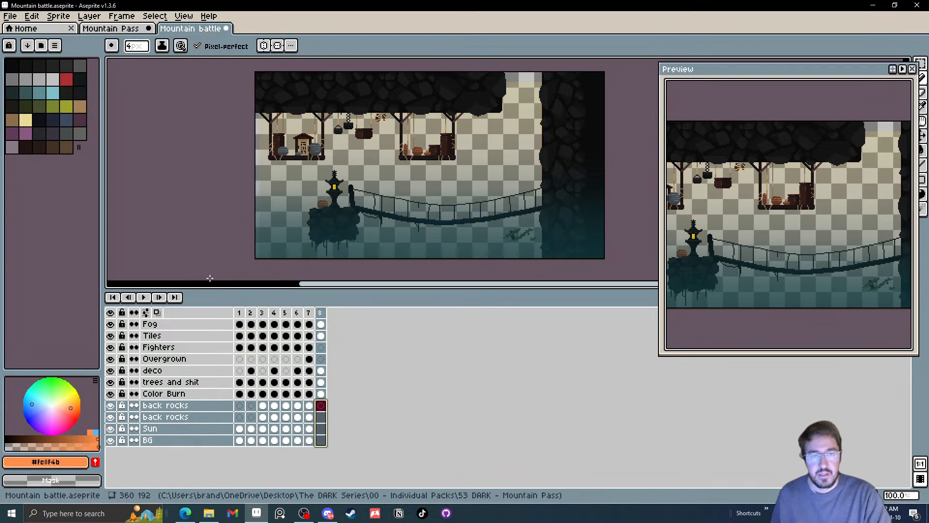
pyautogui.hotkey('ctrl', 'z')
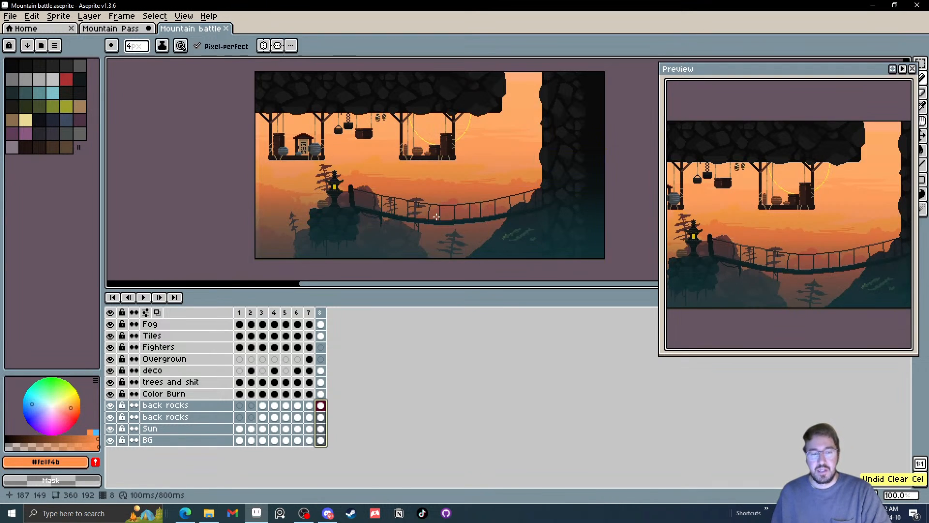
pyautogui.click(110, 30)
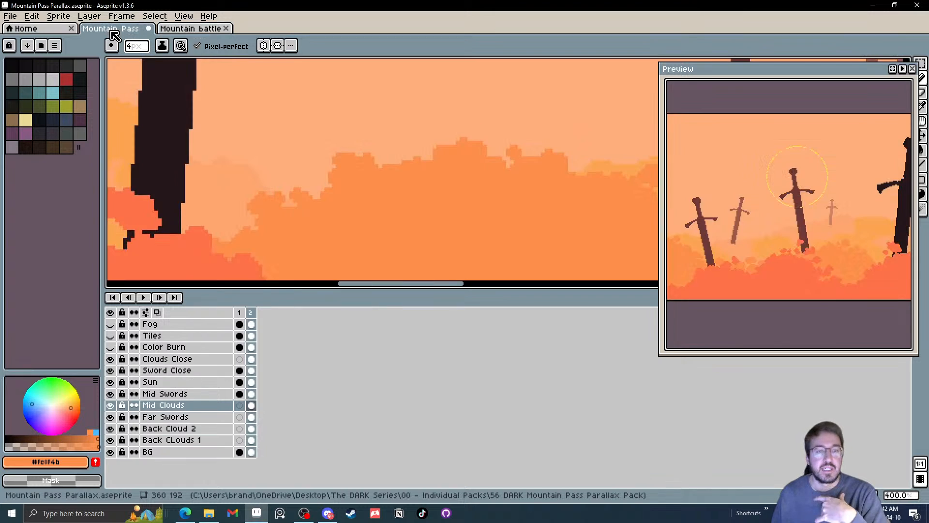
# Look over the tiled sword background and bring up the list of installed scripts
pyautogui.scroll(-2, 339, 174)
pyautogui.moveTo(339, 175); pyautogui.dragTo(369, 197)
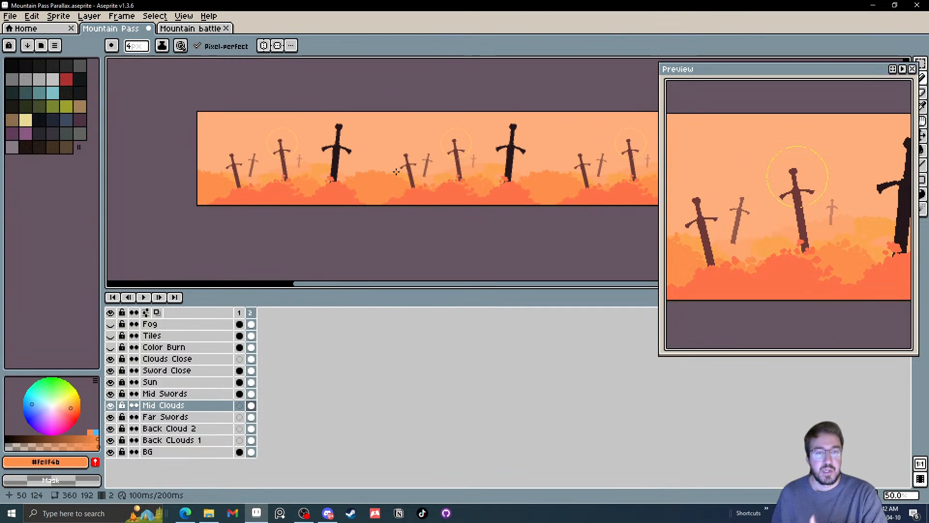
pyautogui.scroll(1, 351, 167)
pyautogui.click(12, 16)
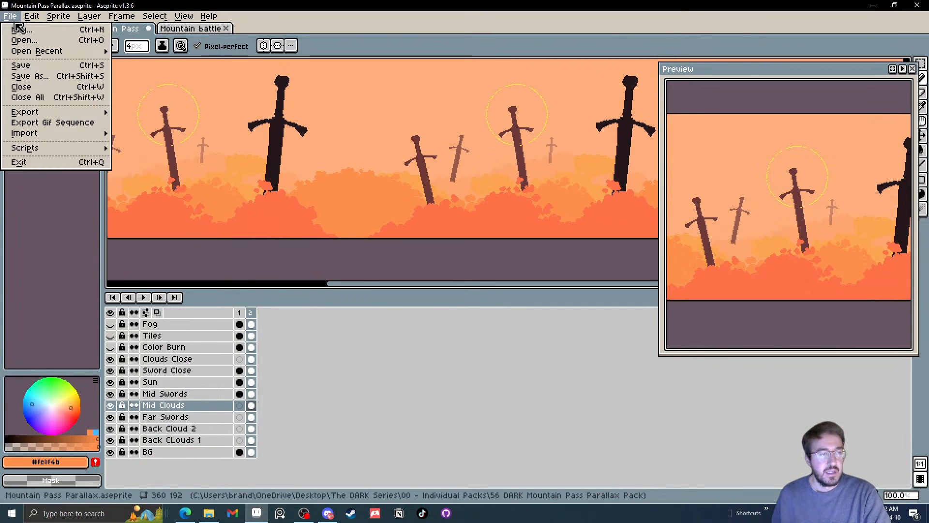
pyautogui.moveTo(63, 148)
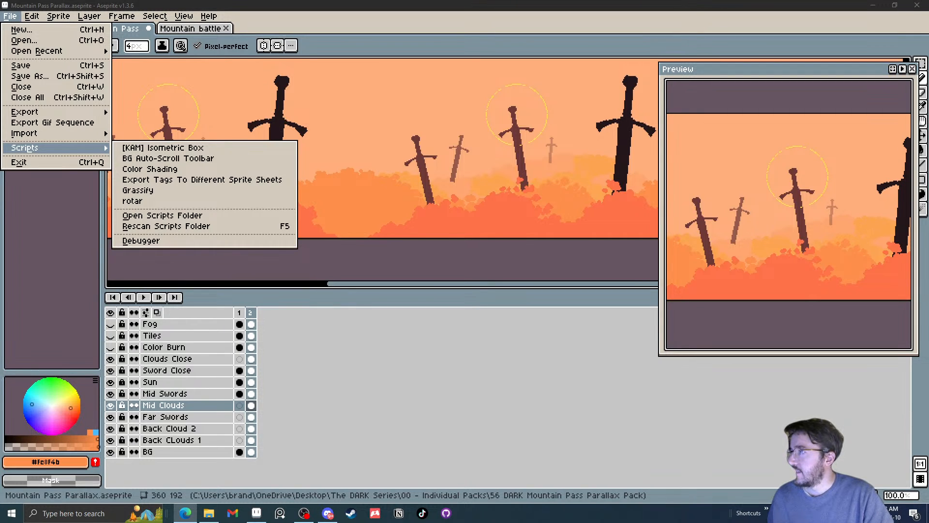
pyautogui.moveTo(928, 159); pyautogui.dragTo(418, 37)
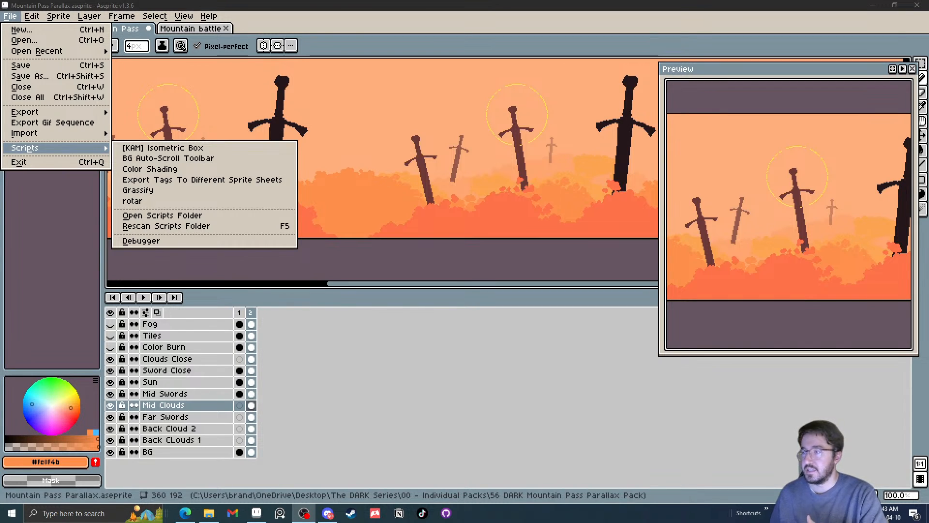
pyautogui.click(404, 304)
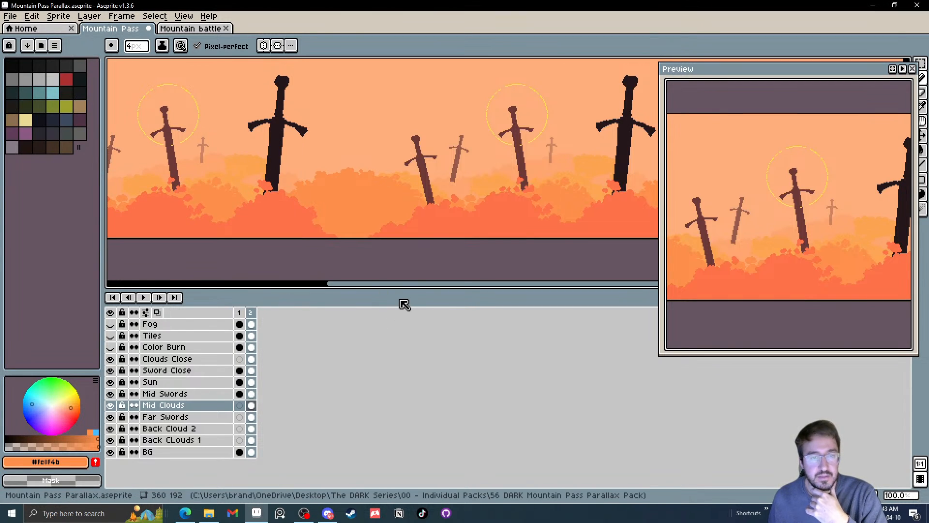
# Try rounding off the top of the mid-cloud mound past the black sword, check the tiling, and undo the pencil work
pyautogui.hscroll(-5, 394, 214)
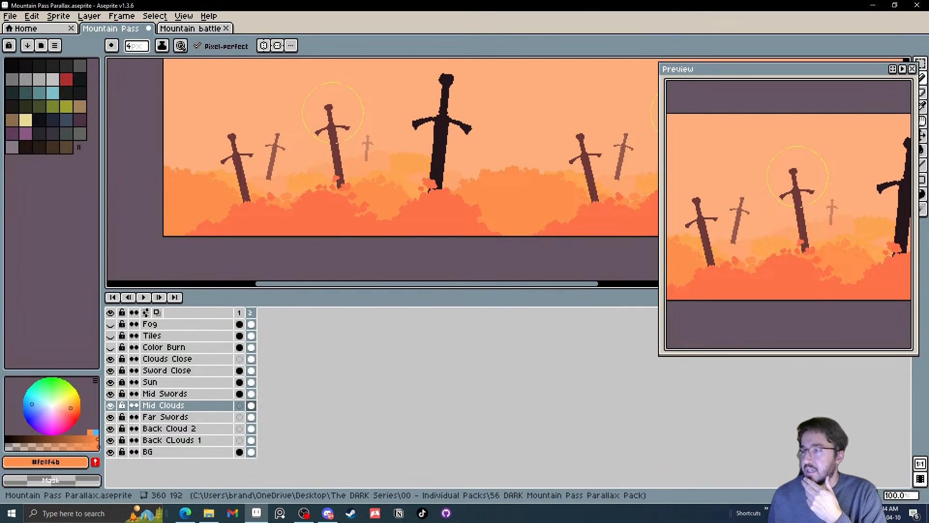
pyautogui.scroll(2, 477, 257)
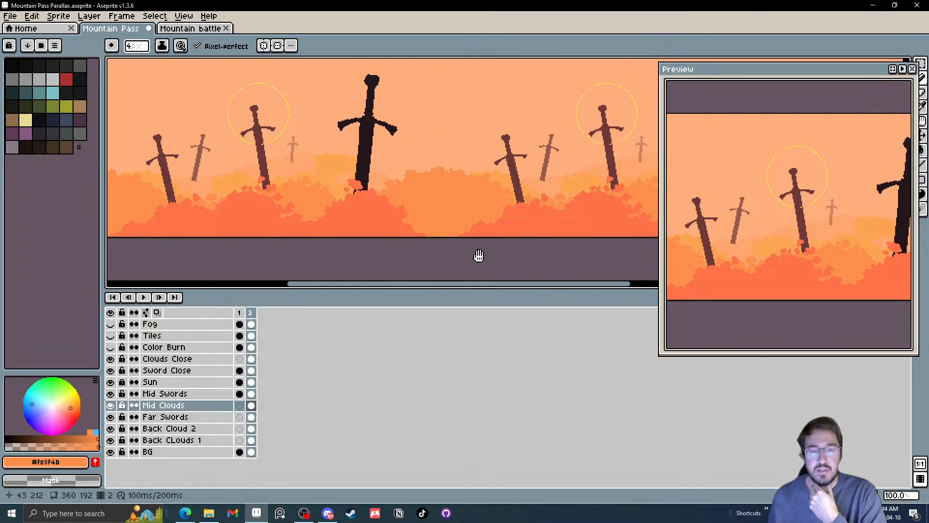
pyautogui.scroll(2, 411, 145)
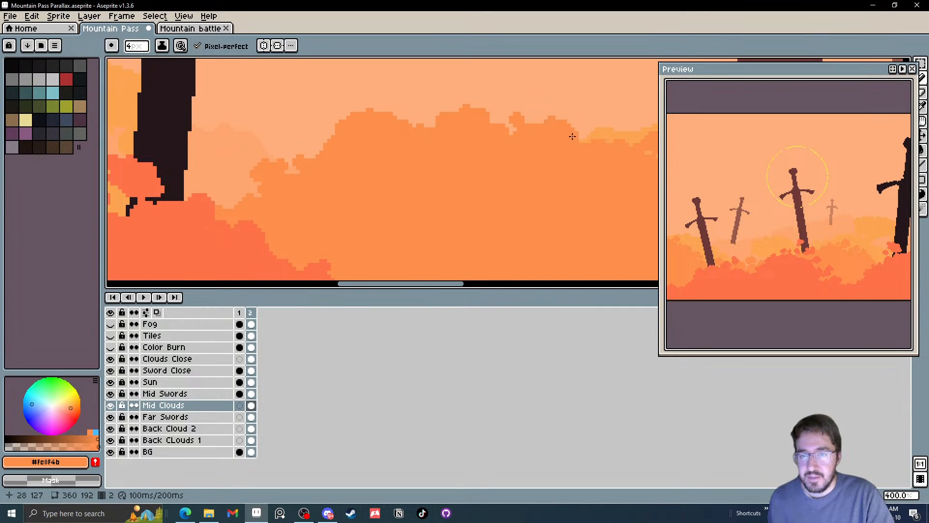
pyautogui.hscroll(2, 552, 150)
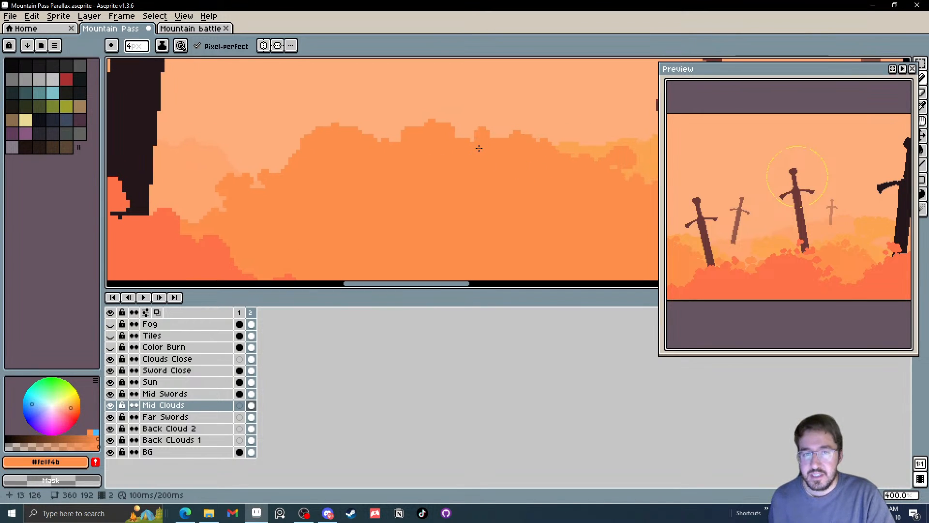
pyautogui.scroll(-5, 458, 143)
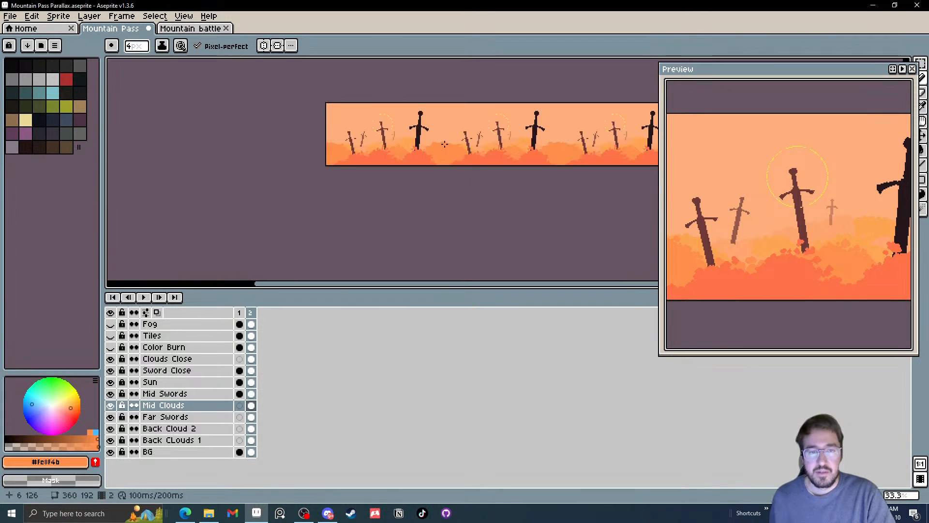
pyautogui.scroll(2, 451, 151)
pyautogui.scroll(1, 451, 151)
pyautogui.moveTo(382, 151); pyautogui.dragTo(409, 180)
pyautogui.press('v')
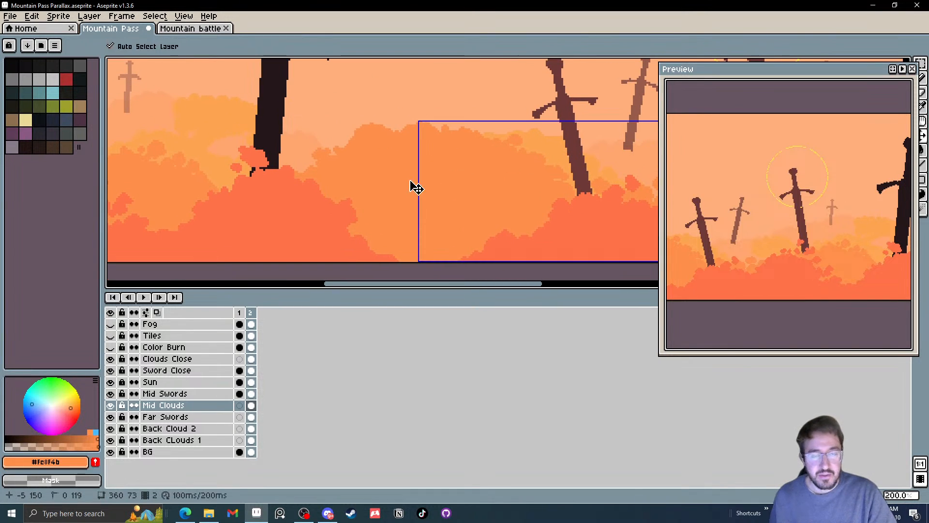
pyautogui.hotkey('ctrl', 'z')
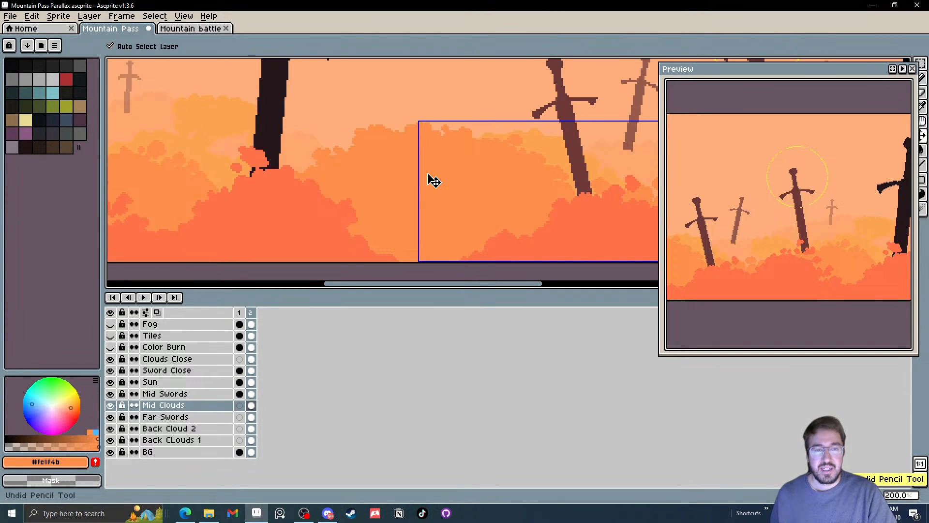
# Add small puffs to the mid cloud's slope between the middle sword and the black sword with a 4 px brush
pyautogui.moveTo(391, 177); pyautogui.dragTo(534, 198)
pyautogui.scroll(-1, 534, 198)
pyautogui.scroll(2, 433, 196)
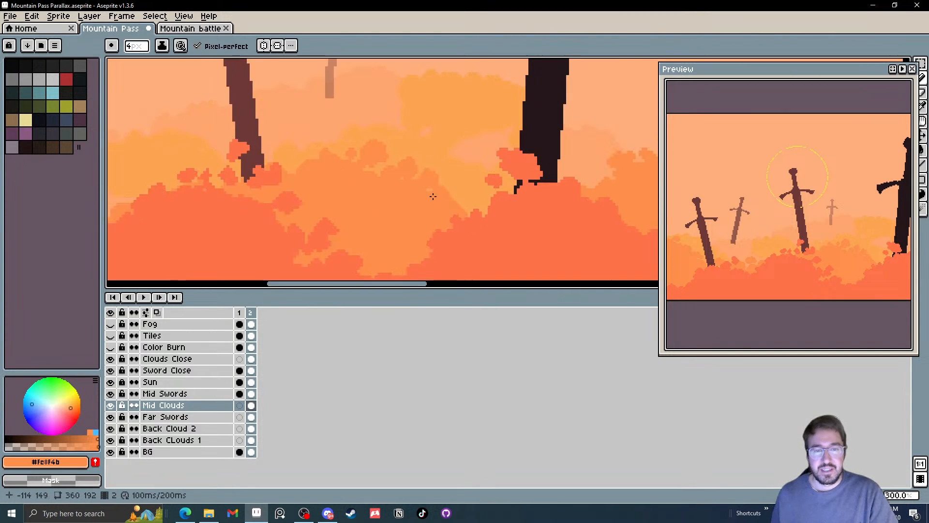
pyautogui.scroll(2, 376, 176)
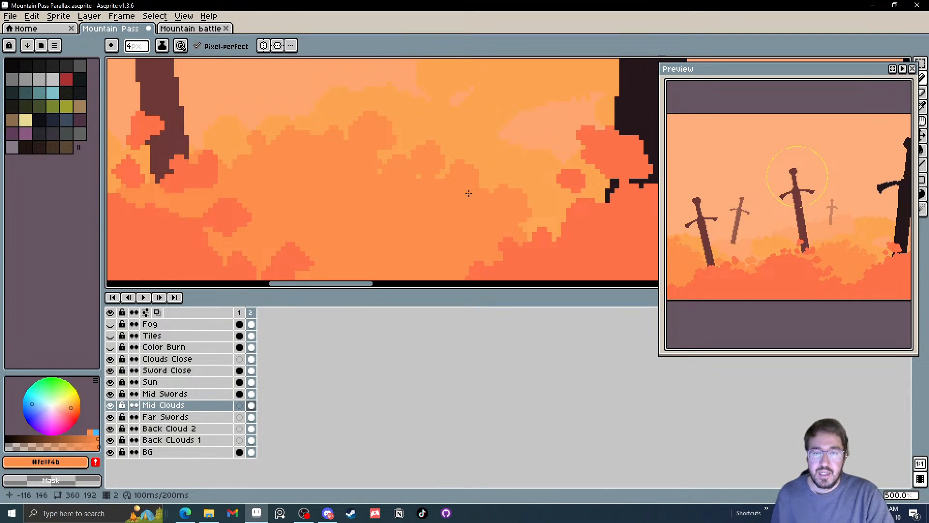
pyautogui.moveTo(430, 199); pyautogui.dragTo(443, 210)
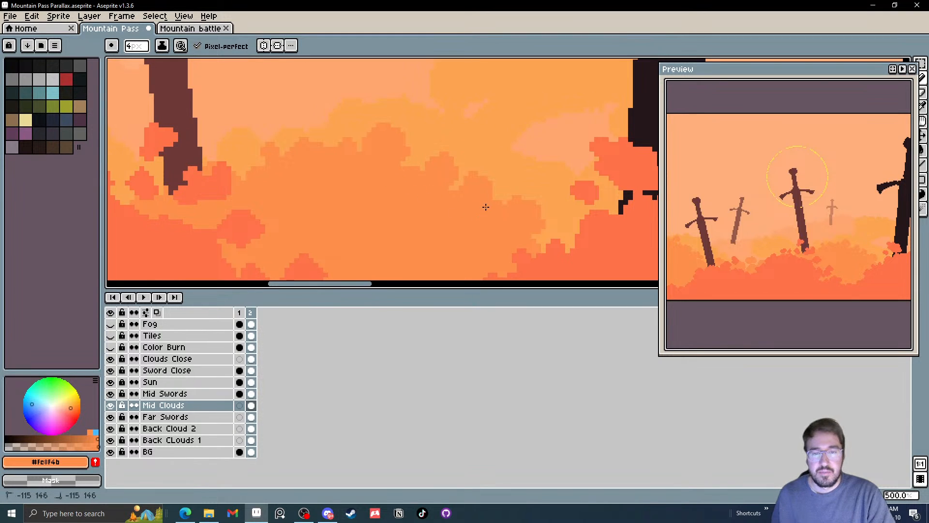
pyautogui.scroll(-1, 484, 208)
pyautogui.scroll(-4, 501, 216)
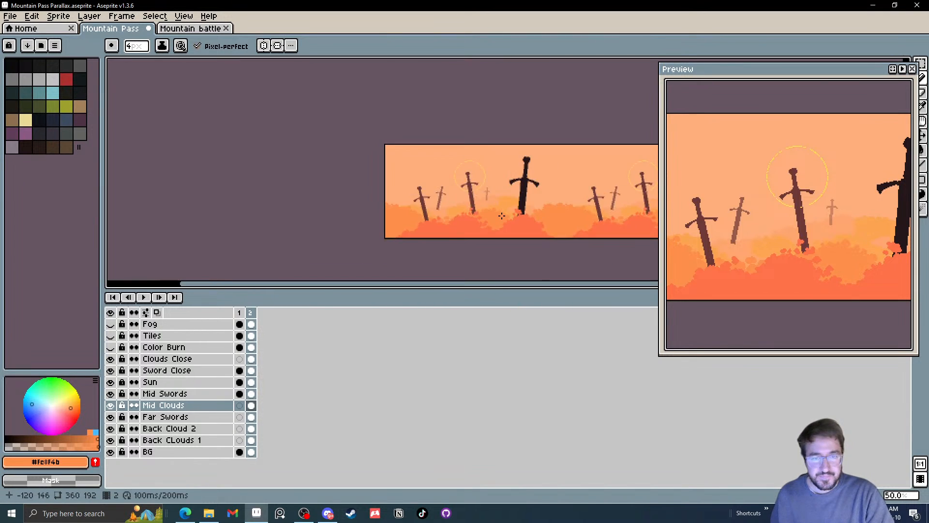
# Toggle the visibility of Far Swords and Back Cloud 2 to compare the background, and select the Back Cloud 2 layer
pyautogui.scroll(1, 498, 215)
pyautogui.moveTo(499, 216); pyautogui.dragTo(460, 208)
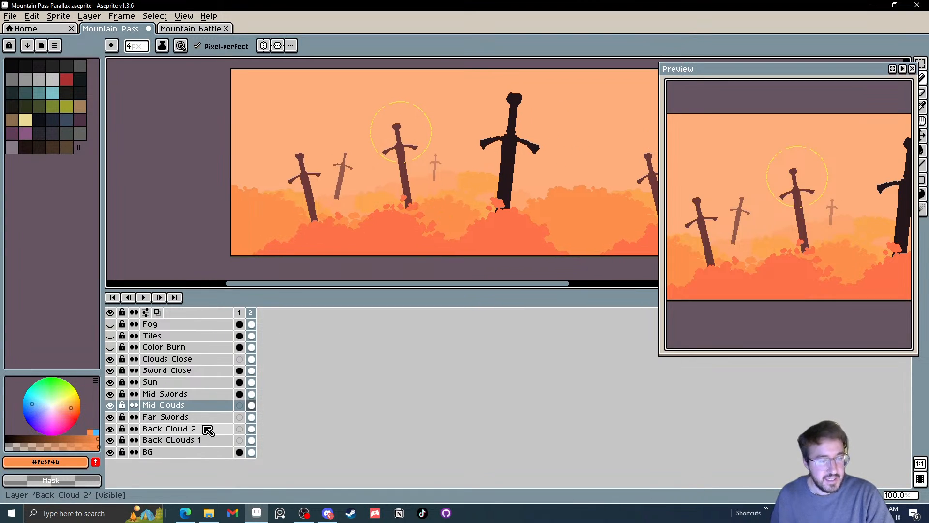
pyautogui.doubleClick(111, 417)
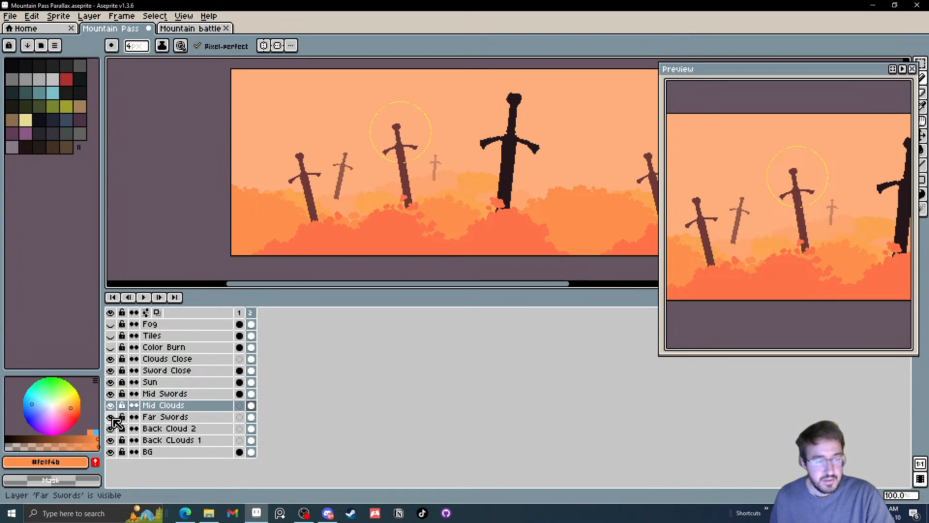
pyautogui.click(111, 428)
pyautogui.click(111, 428)
pyautogui.click(111, 428)
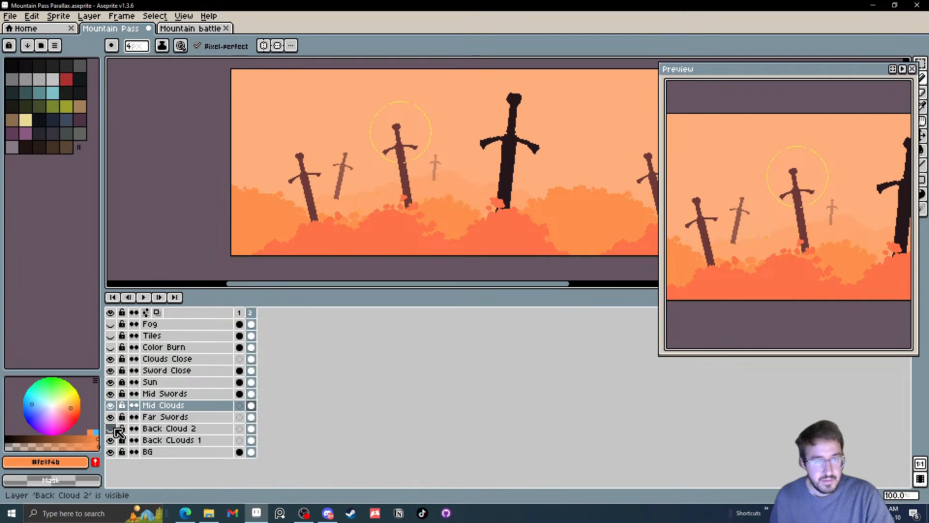
pyautogui.click(114, 429)
pyautogui.click(196, 430)
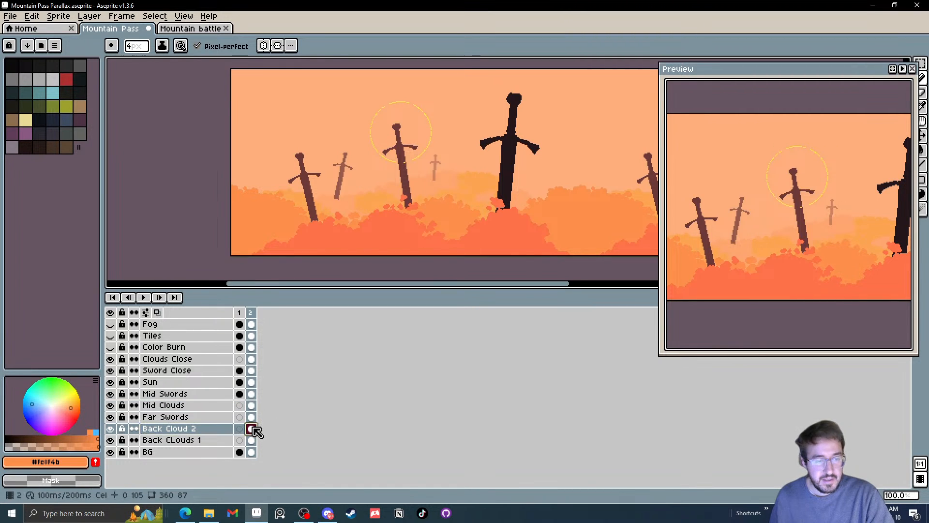
# Compare Back Clouds 1 and Back Cloud 2 by toggling their visibility, and merge the two layers into one
pyautogui.scroll(2, 382, 198)
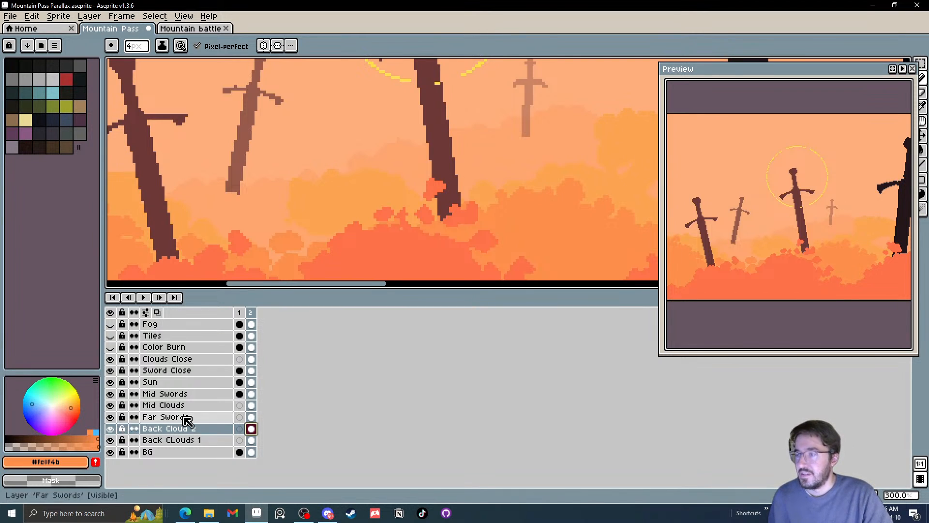
pyautogui.click(113, 442)
pyautogui.click(113, 441)
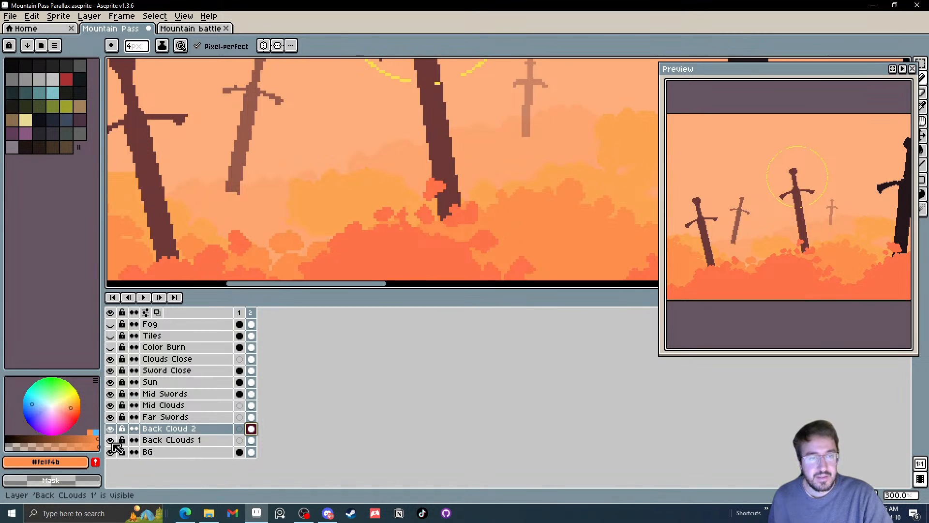
pyautogui.click(112, 443)
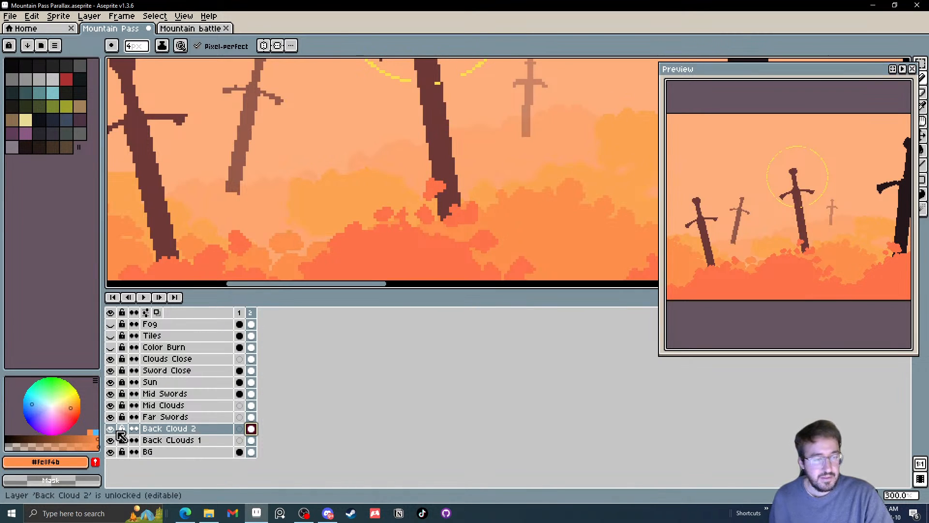
pyautogui.click(111, 429)
pyautogui.click(111, 429)
pyautogui.click(111, 430)
pyautogui.click(111, 430)
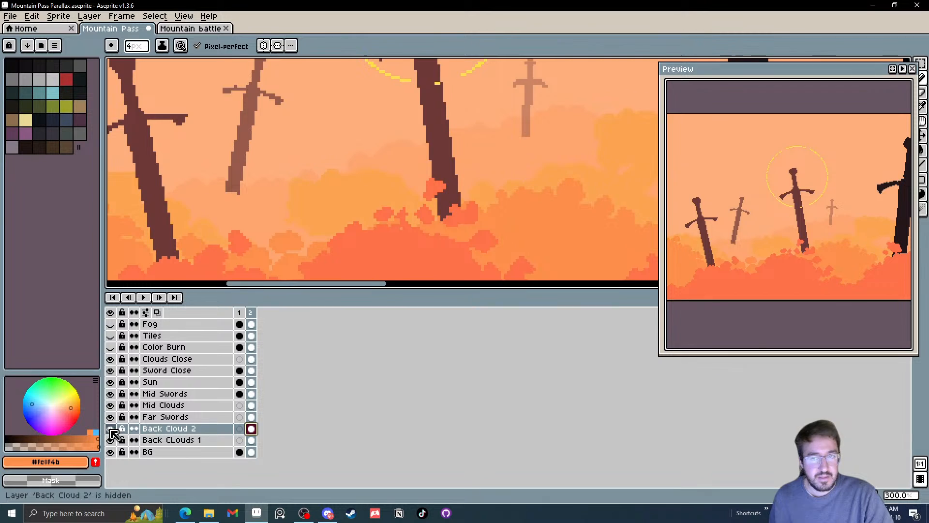
pyautogui.moveTo(159, 442); pyautogui.dragTo(166, 435)
pyautogui.rightClick(167, 436)
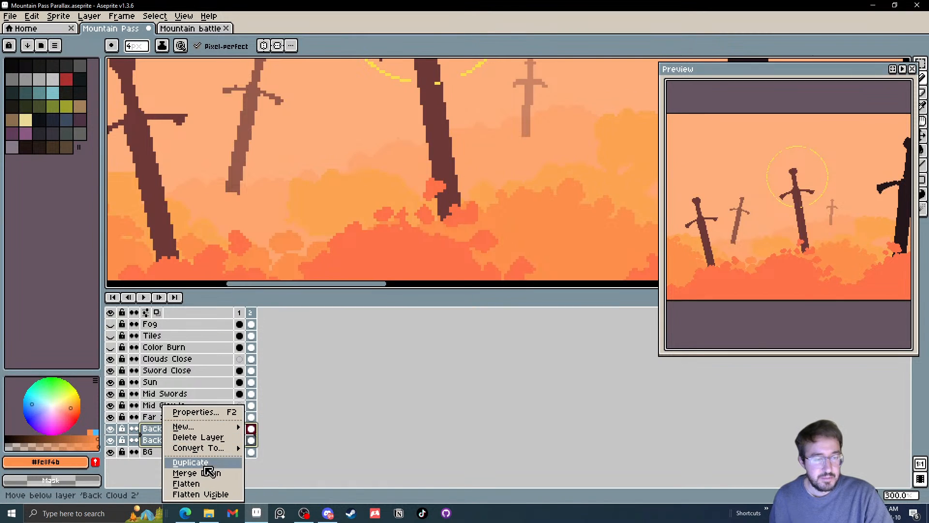
pyautogui.click(198, 473)
# Sample the pale back-cloud orange and paint small puffs above the back clouds around the leftmost far sword, reducing the brush to 2 px
pyautogui.moveTo(286, 182)
pyautogui.mouseDown()
pyautogui.moveTo(381, 182)
pyautogui.moveTo(367, 218)
pyautogui.mouseUp()
pyautogui.scroll(1, 351, 197)
pyautogui.press('i')
pyautogui.click(360, 194)
pyautogui.press('b')
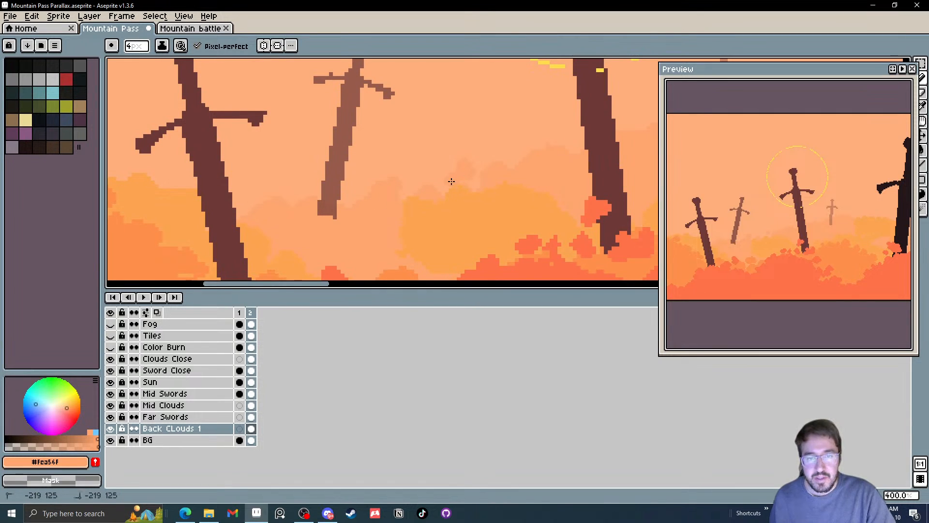
pyautogui.press('-')
pyautogui.press('-')
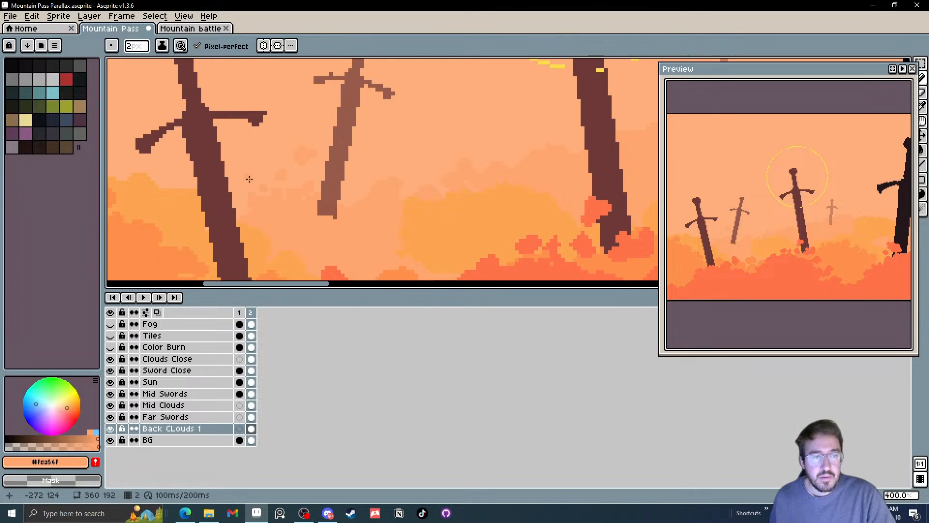
pyautogui.moveTo(144, 176); pyautogui.dragTo(306, 212)
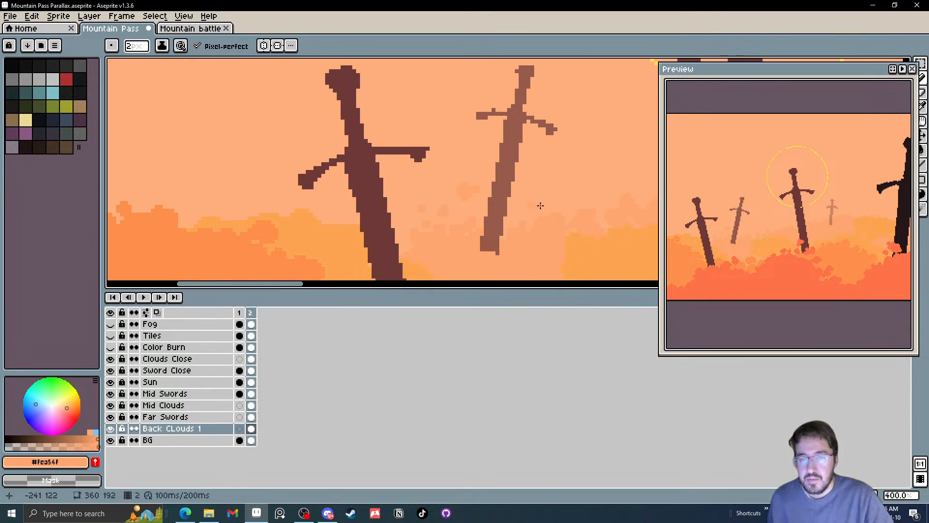
pyautogui.hscroll(2, 532, 203)
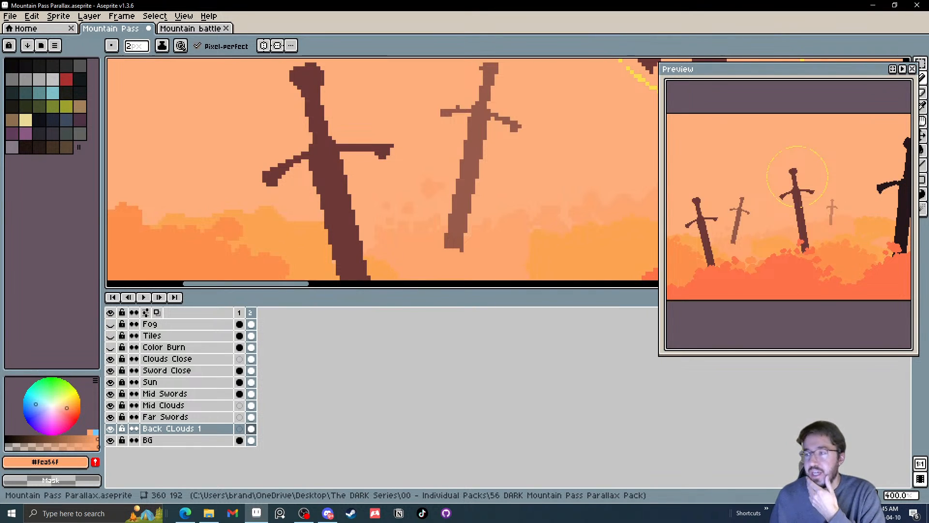
pyautogui.scroll(-2, 788, 208)
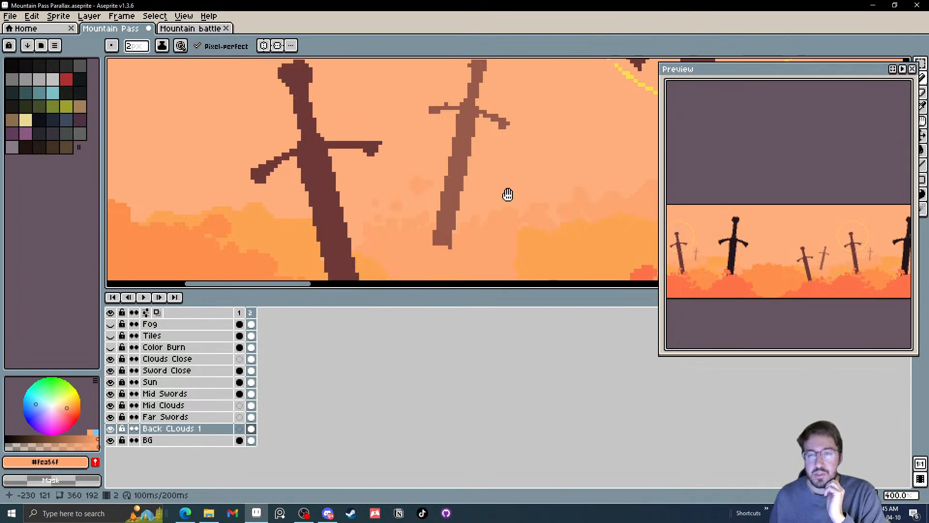
pyautogui.scroll(-2, 464, 196)
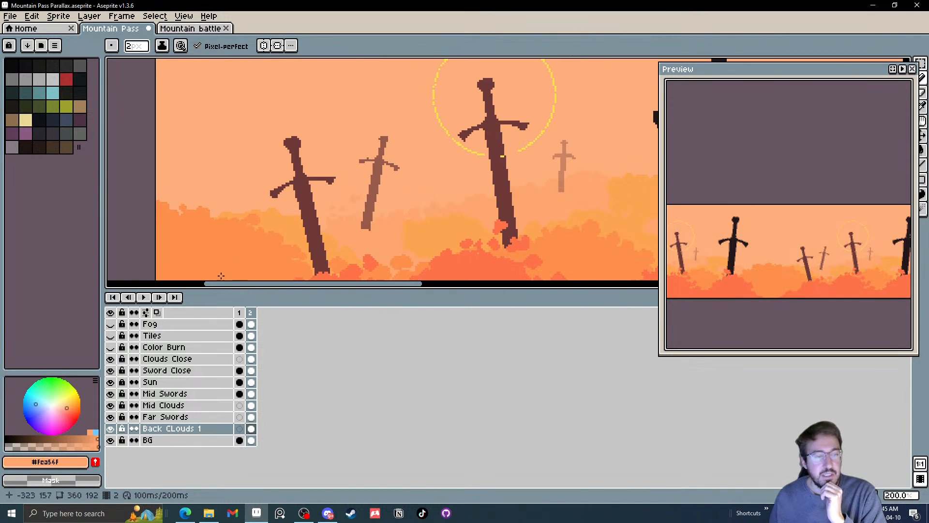
# Move the Sun layer down to directly above BG and check the swords and clouds across the repeating tile
pyautogui.click(194, 382)
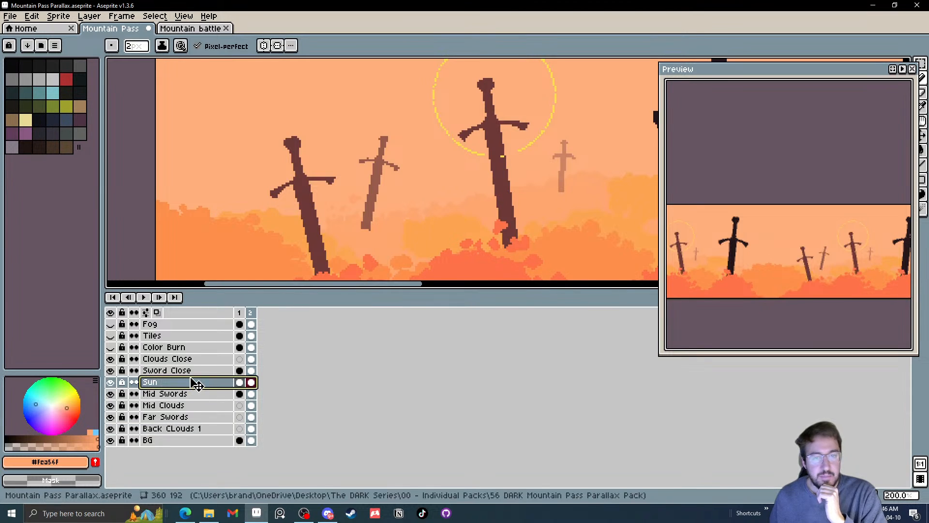
pyautogui.moveTo(196, 383); pyautogui.dragTo(197, 438)
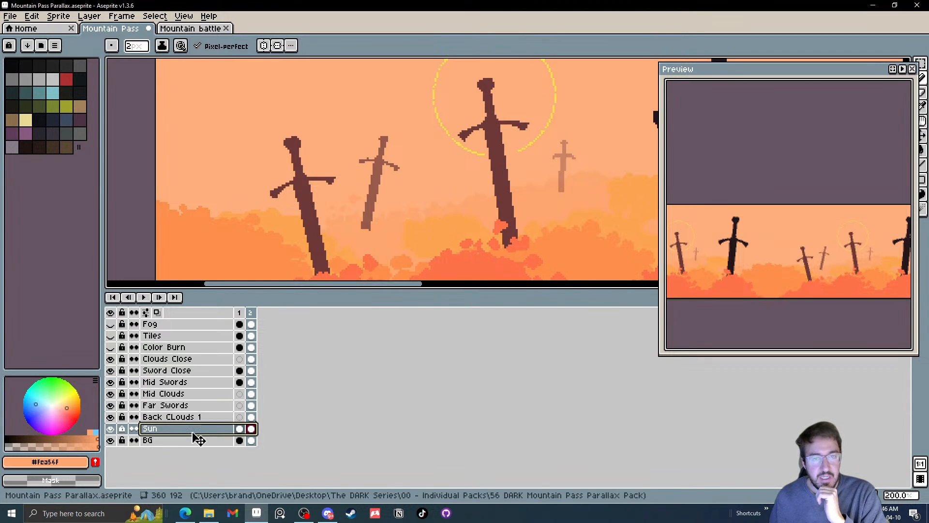
pyautogui.scroll(-2, 462, 208)
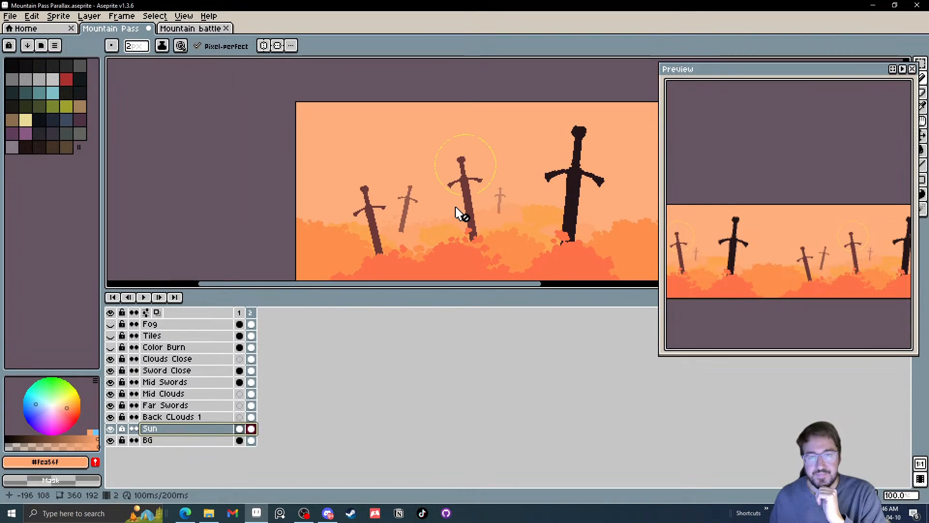
pyautogui.moveTo(451, 205); pyautogui.dragTo(293, 194)
pyautogui.moveTo(438, 201); pyautogui.dragTo(271, 185)
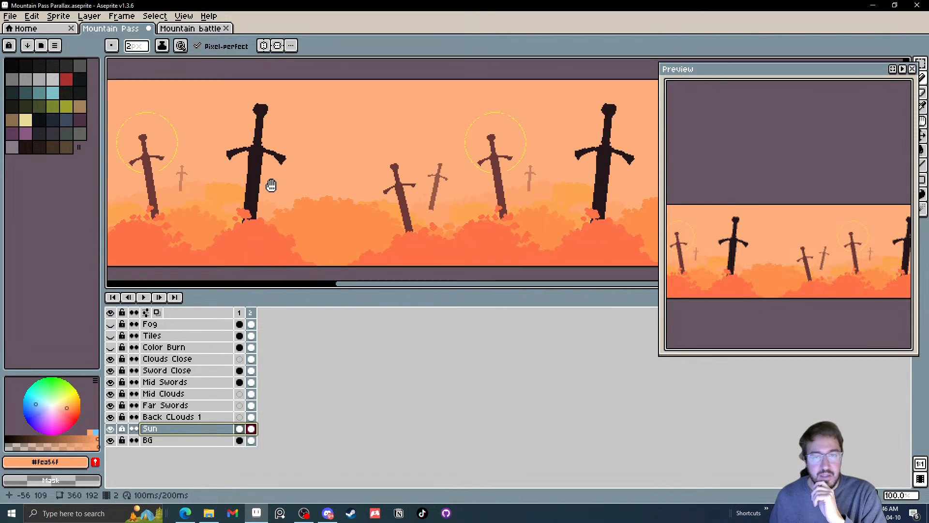
# Hide the Sun layer across the repeating sword background
pyautogui.scroll(-1, 271, 185)
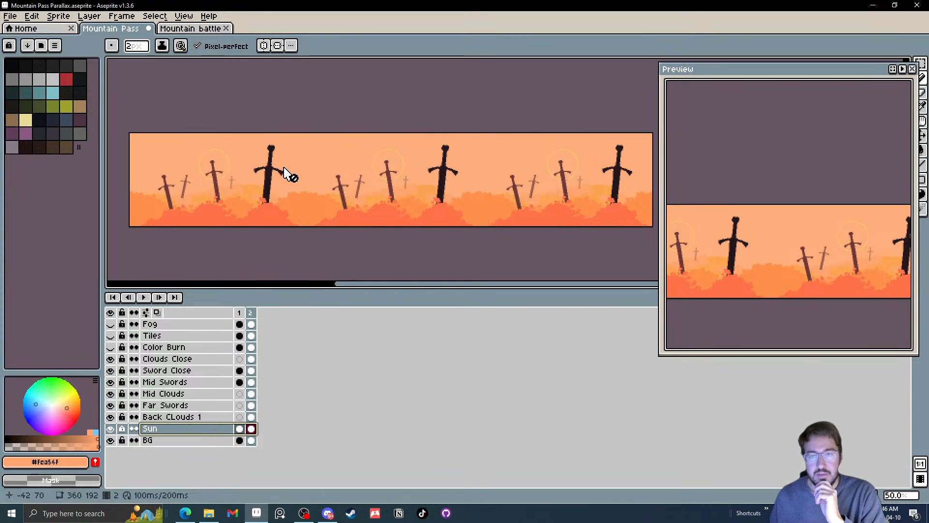
pyautogui.moveTo(344, 174); pyautogui.dragTo(356, 174)
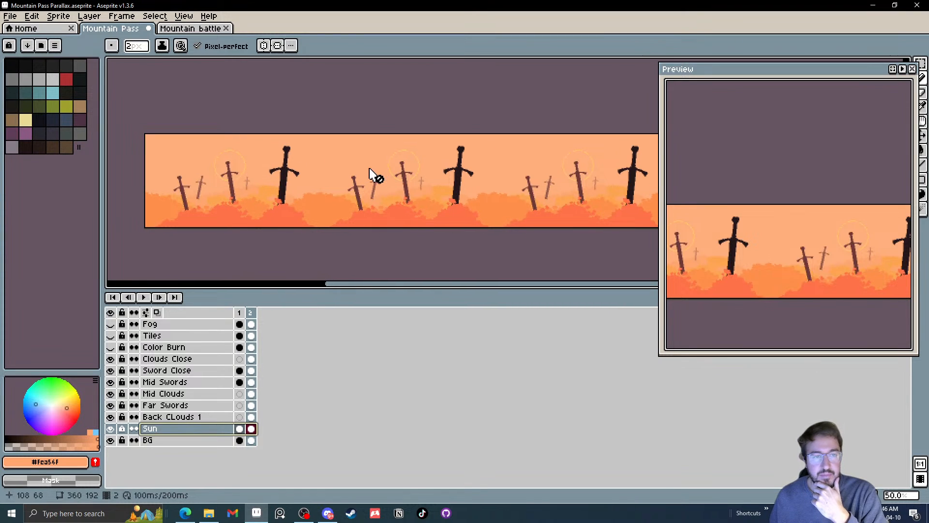
pyautogui.click(111, 428)
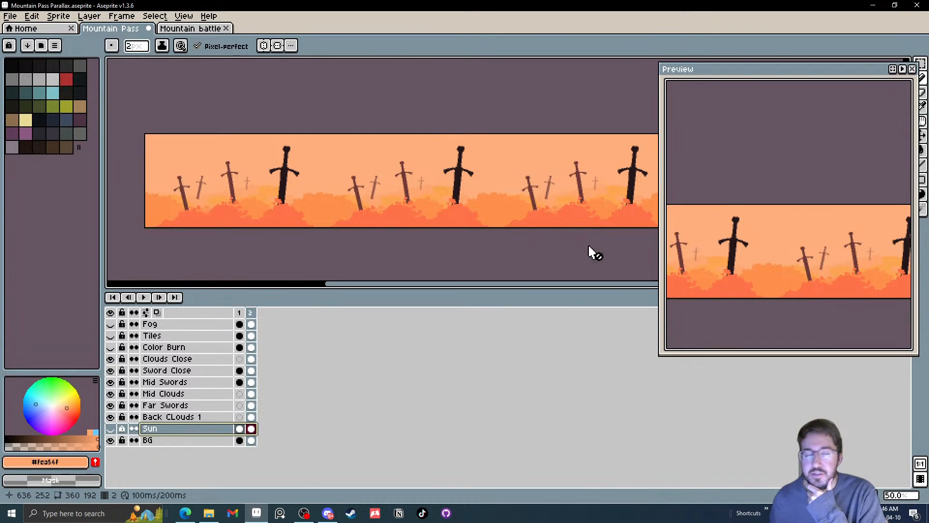
pyautogui.click(10, 16)
pyautogui.moveTo(48, 149)
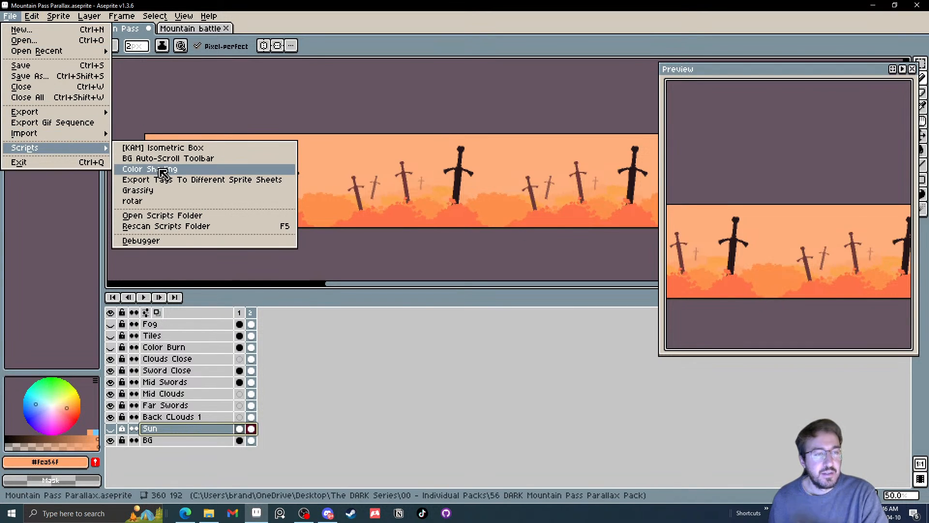
pyautogui.click(140, 169)
pyautogui.moveTo(493, 197)
pyautogui.mouseDown()
pyautogui.moveTo(708, 216)
pyautogui.moveTo(524, 209)
pyautogui.mouseUp()
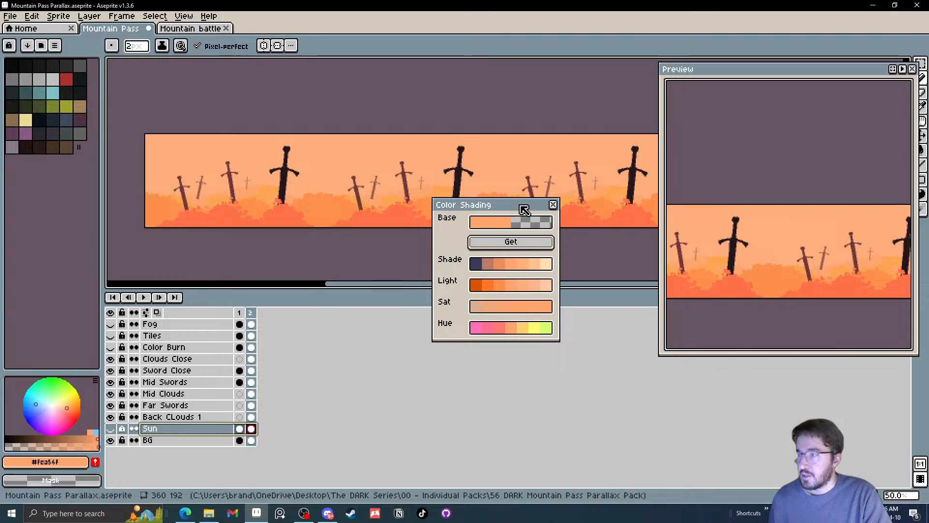
pyautogui.click(553, 204)
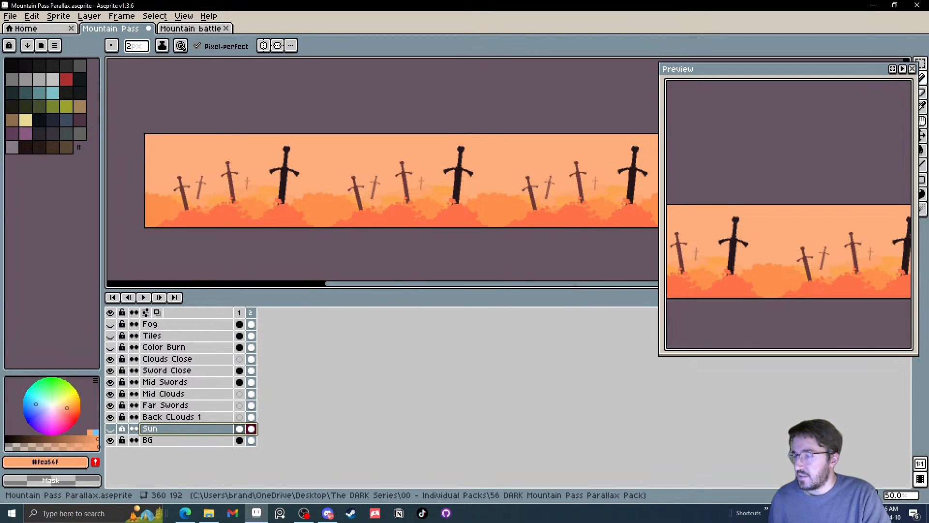
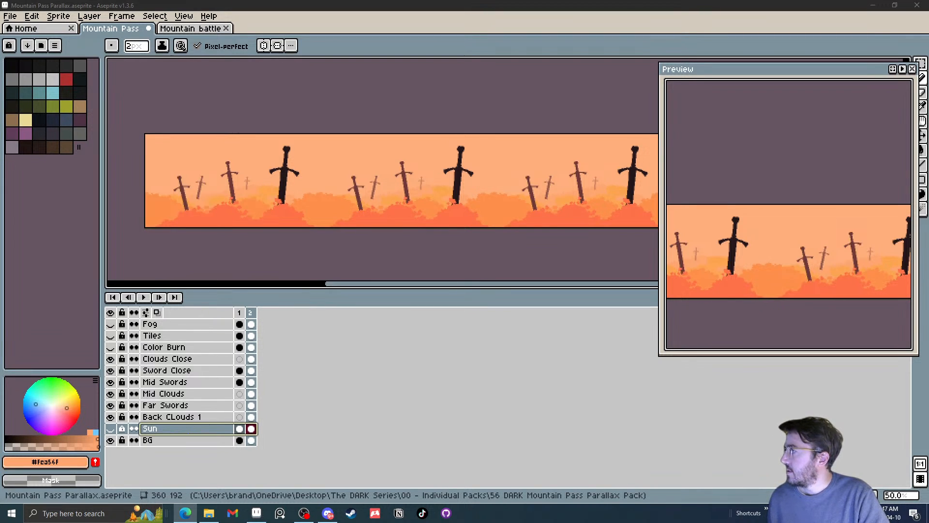
# Open the Color Shading script, place its dialog below the swords and try its two Base swatches
pyautogui.hotkey('alt', 'Tab')
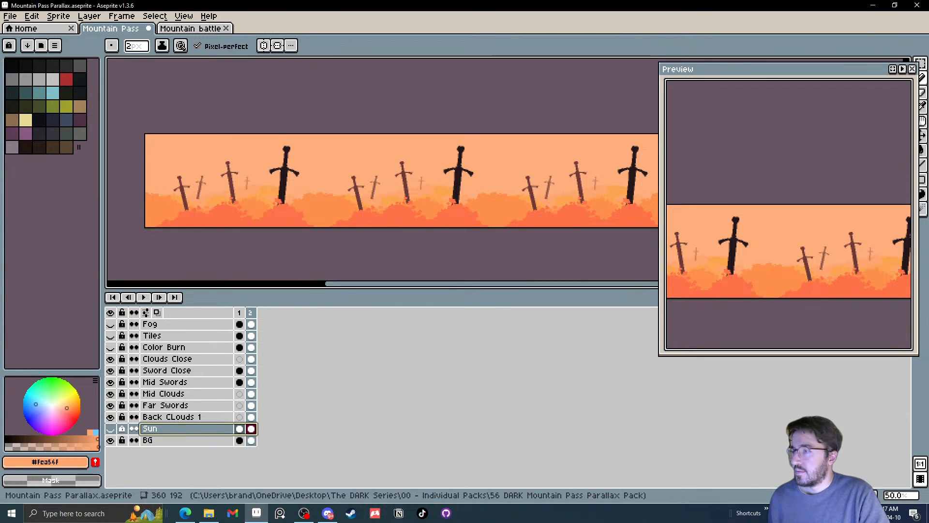
pyautogui.moveTo(461, 224)
pyautogui.mouseDown()
pyautogui.moveTo(478, 216)
pyautogui.moveTo(464, 222)
pyautogui.mouseUp()
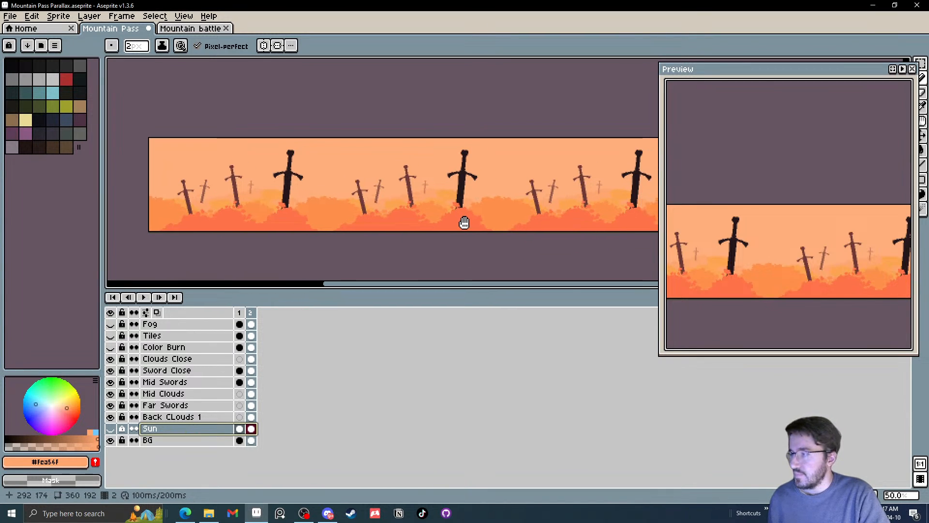
pyautogui.click(9, 17)
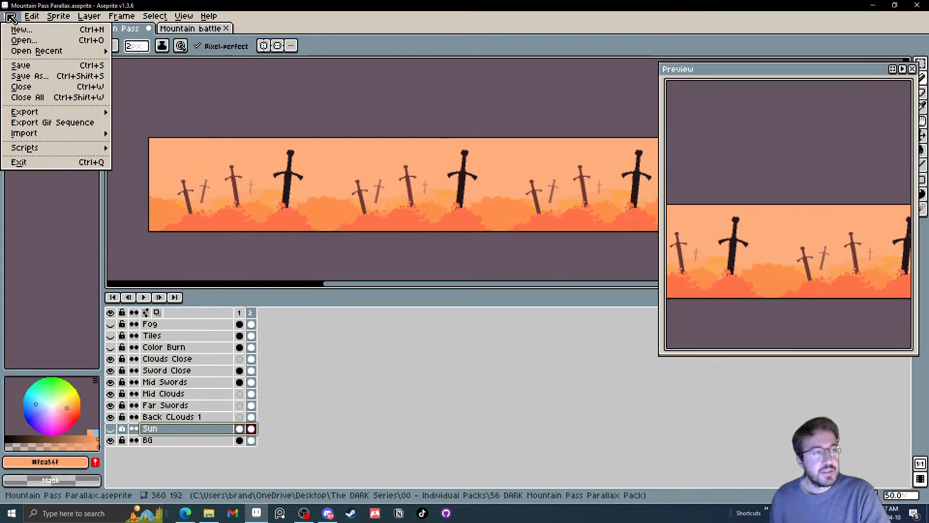
pyautogui.moveTo(53, 114)
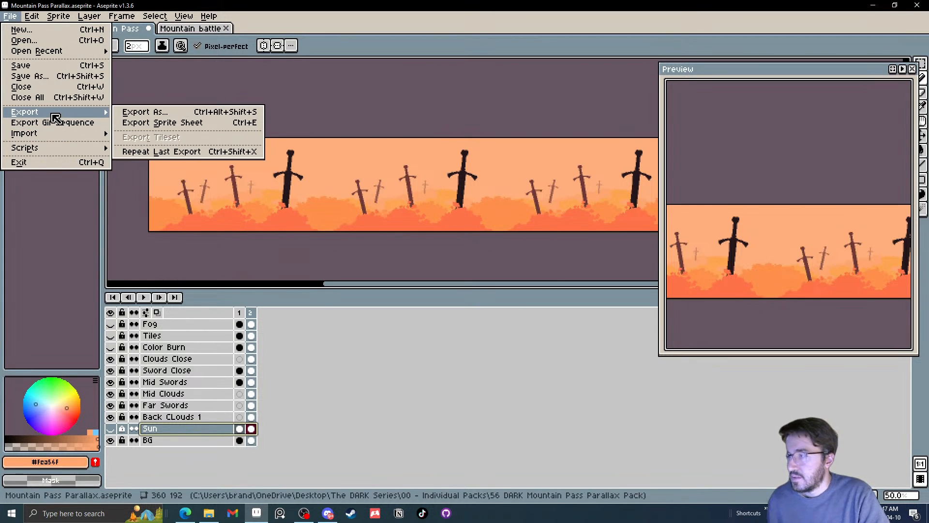
pyautogui.moveTo(71, 137)
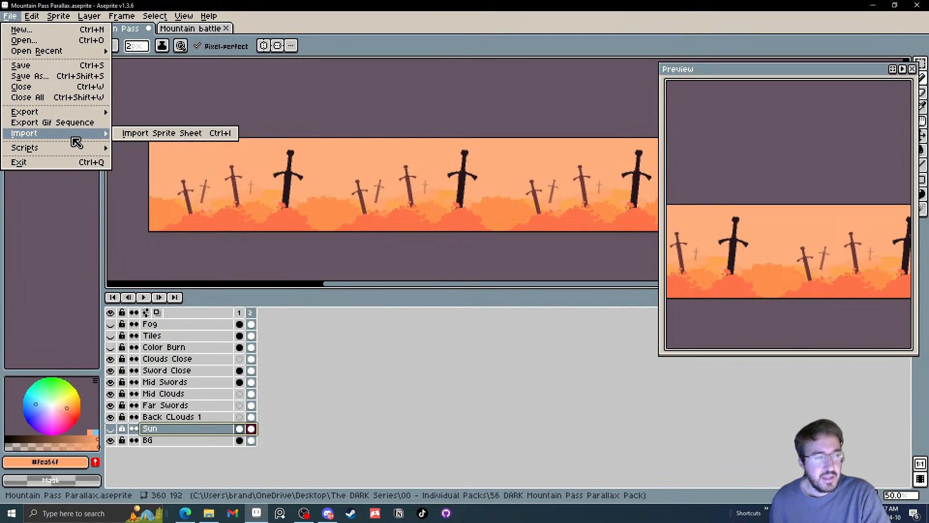
pyautogui.moveTo(49, 149)
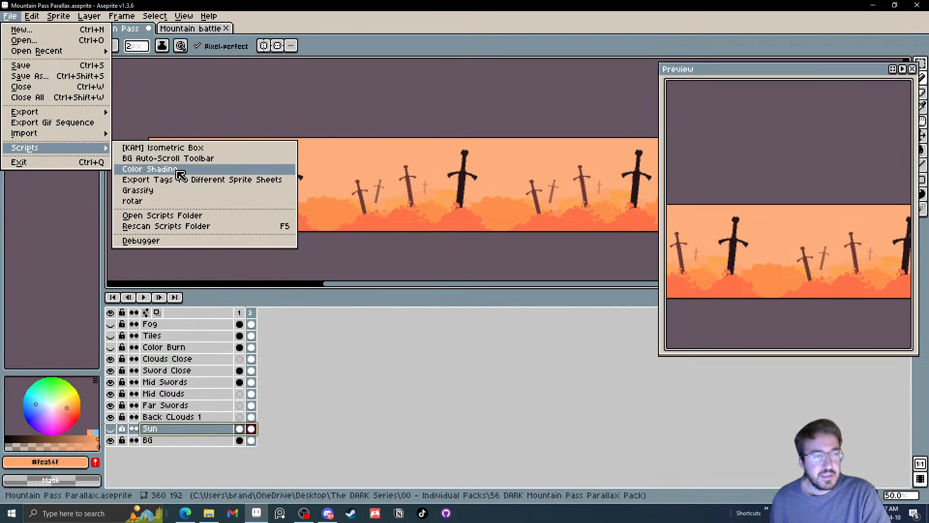
pyautogui.click(178, 171)
pyautogui.moveTo(489, 196)
pyautogui.mouseDown()
pyautogui.moveTo(618, 203)
pyautogui.moveTo(470, 235)
pyautogui.mouseUp()
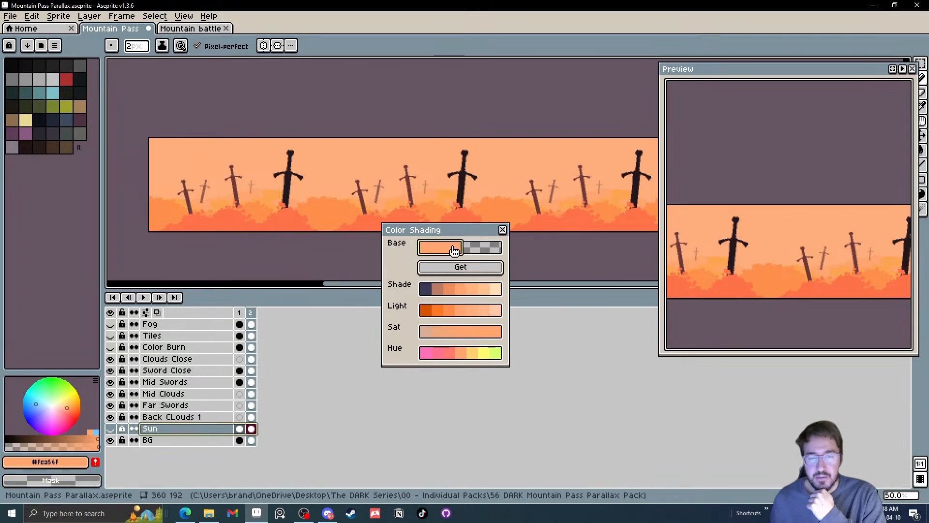
pyautogui.click(473, 251)
pyautogui.click(448, 249)
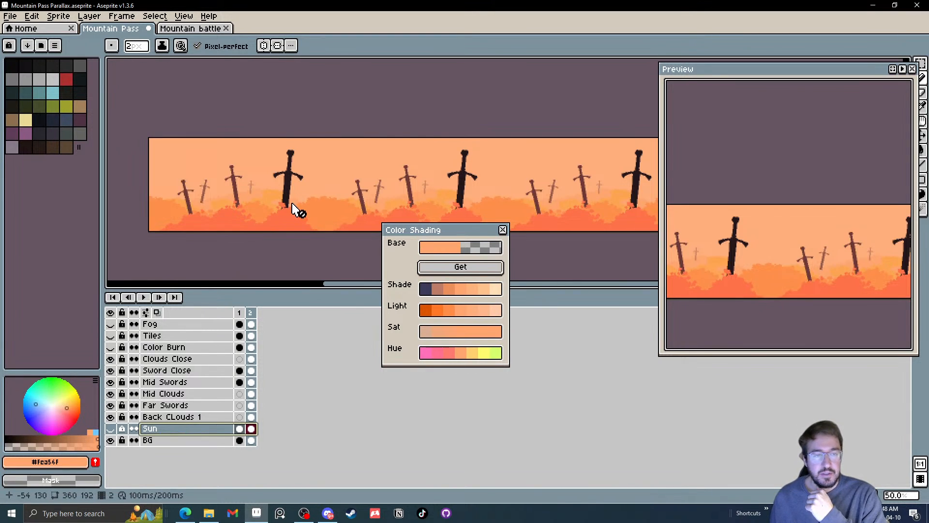
# Choose the olive green palette colour Idx-22, load it as the Color Shading base and close the dialog
pyautogui.press('i')
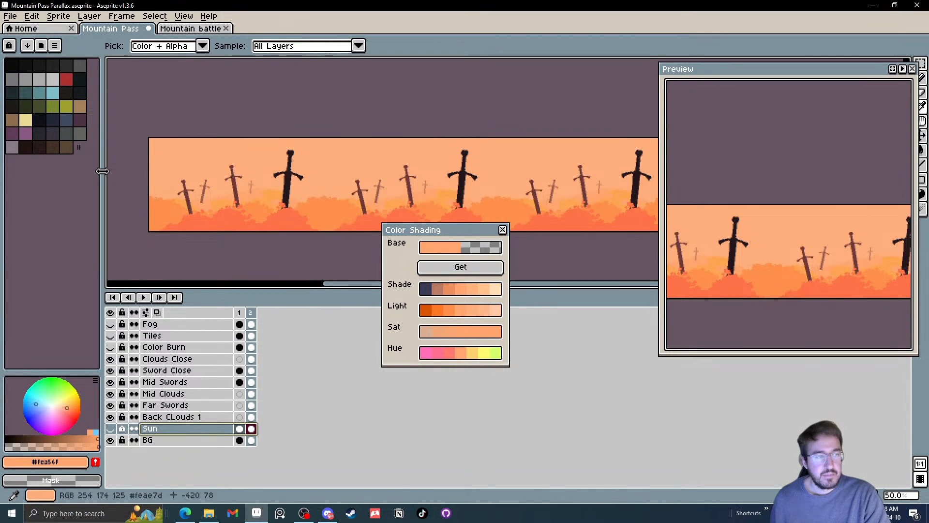
pyautogui.click(62, 111)
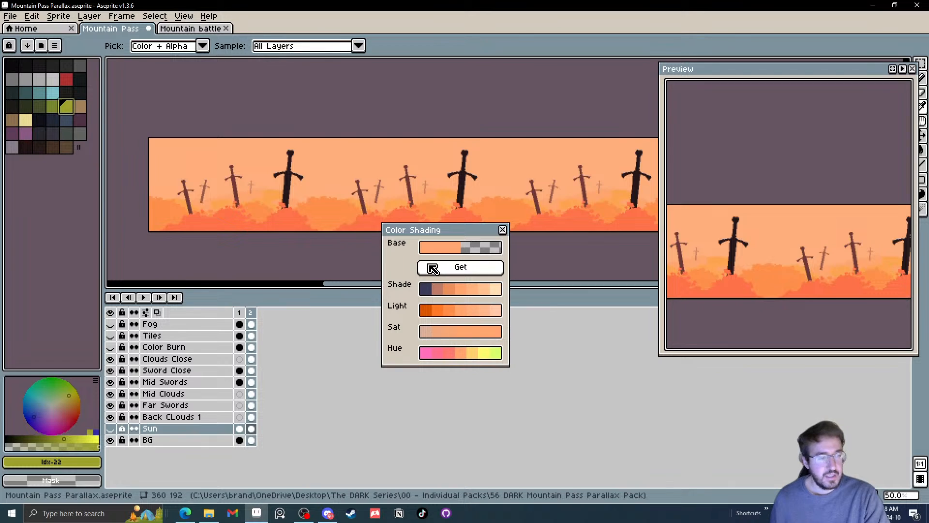
pyautogui.click(425, 266)
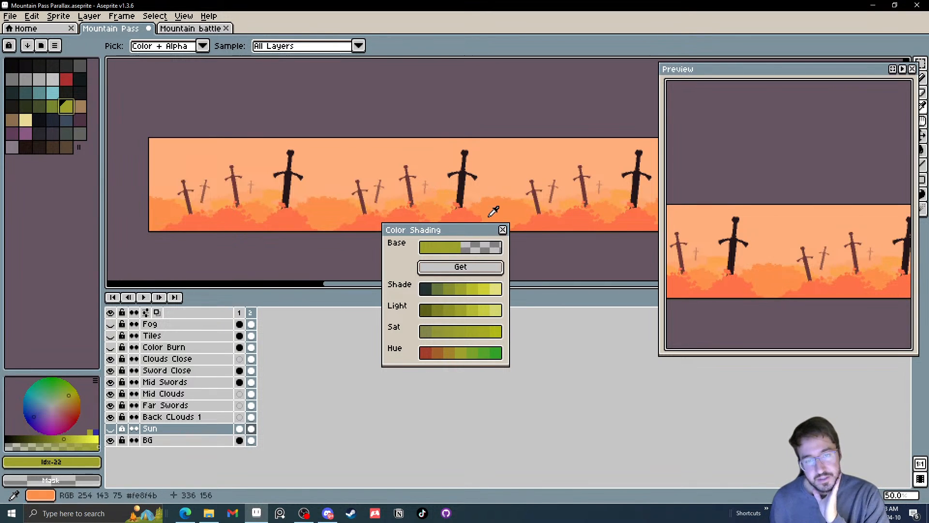
pyautogui.click(503, 230)
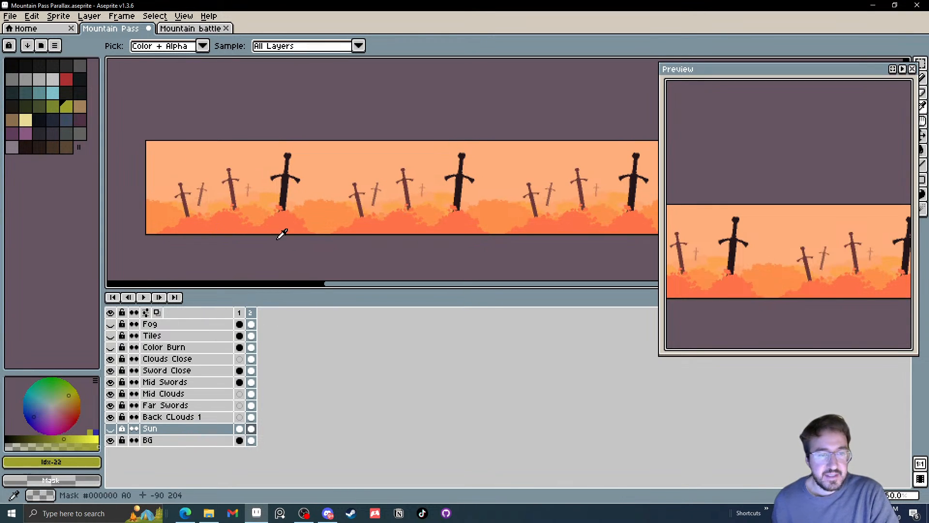
# Examine the swords and layered clouds up close across the repeating background
pyautogui.moveTo(277, 239); pyautogui.dragTo(289, 257)
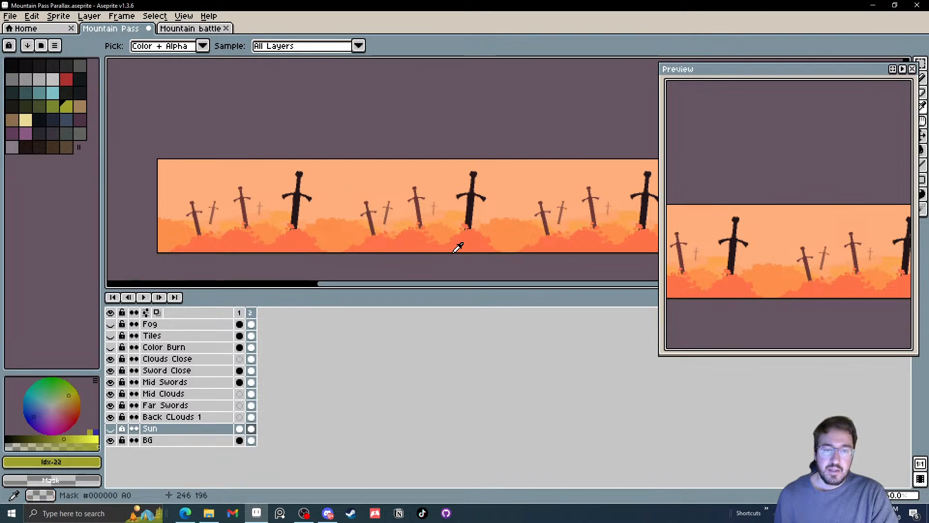
pyautogui.scroll(1, 360, 250)
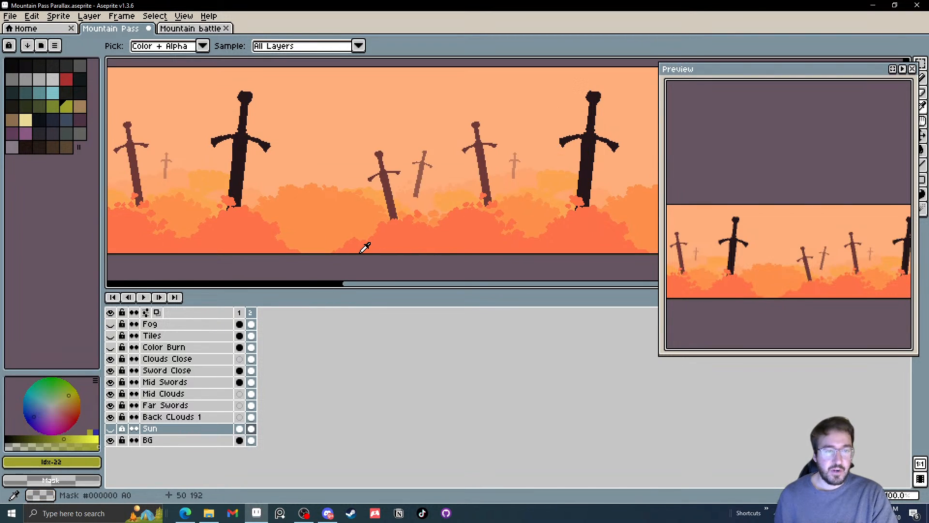
pyautogui.scroll(-1, 360, 250)
pyautogui.scroll(1, 297, 196)
pyautogui.moveTo(298, 196); pyautogui.dragTo(339, 158)
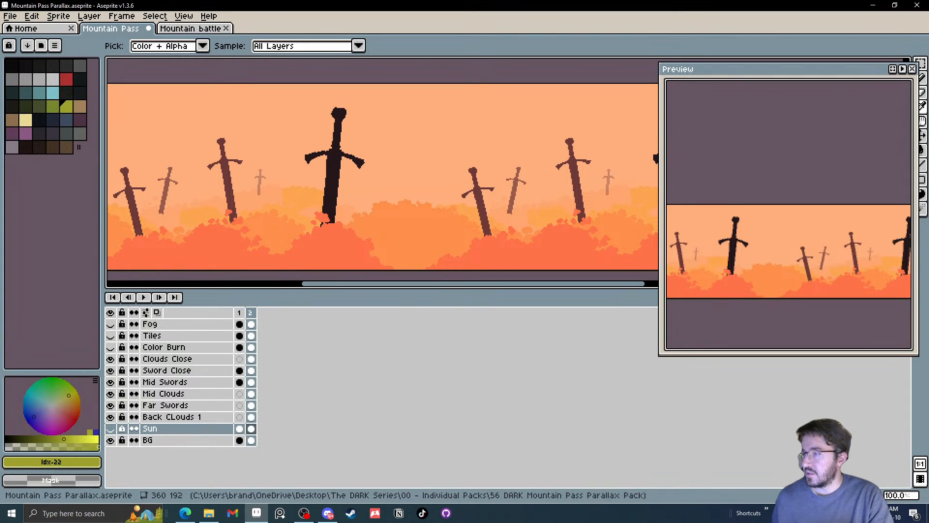
pyautogui.hotkey('alt', 'Tab')
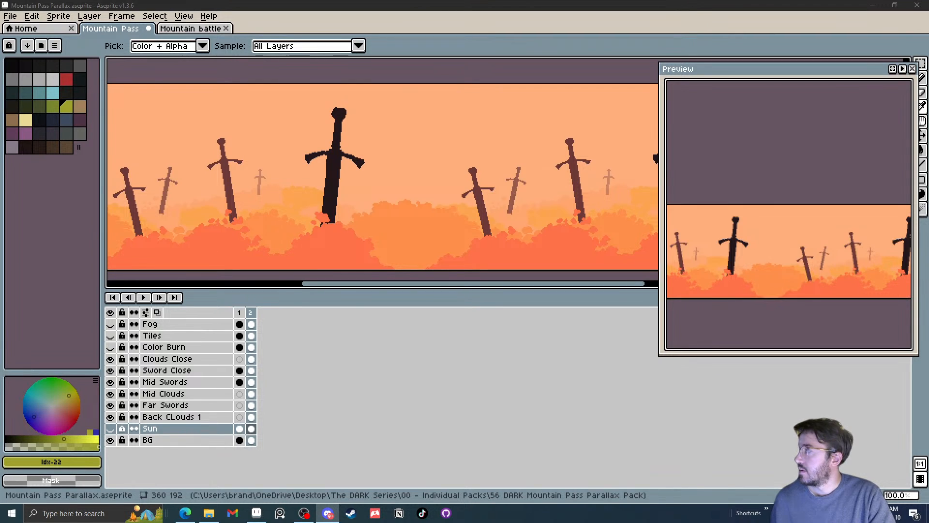
pyautogui.hotkey('alt', 'Tab')
pyautogui.hotkey('alt', 'Tab')
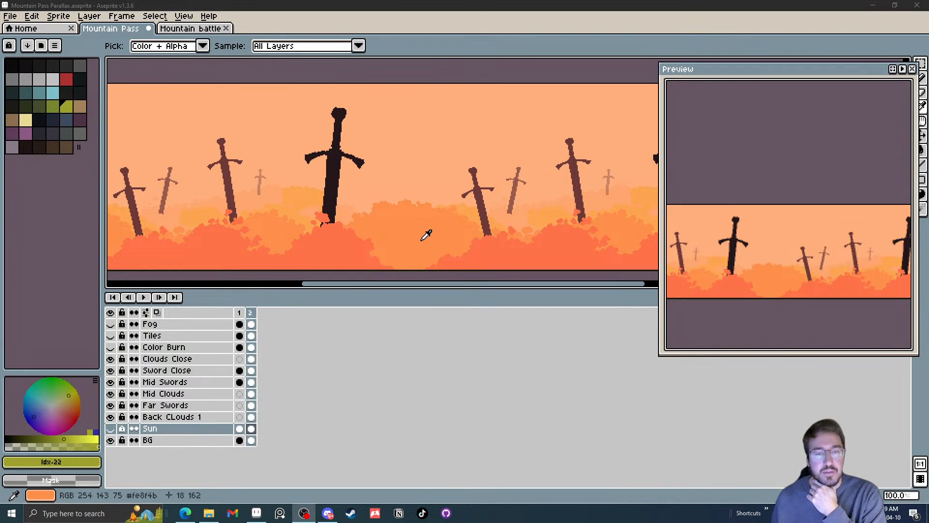
pyautogui.hscroll(-5, 417, 201)
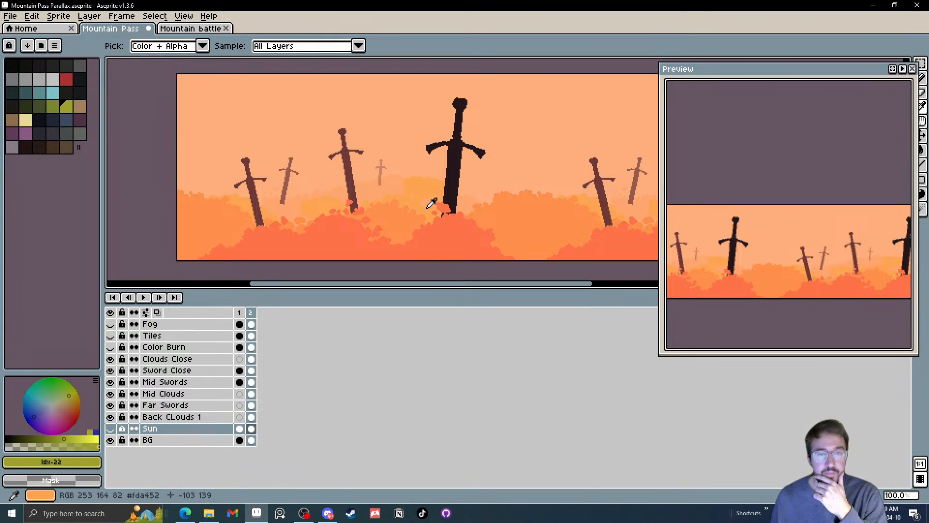
pyautogui.moveTo(428, 202); pyautogui.dragTo(424, 199)
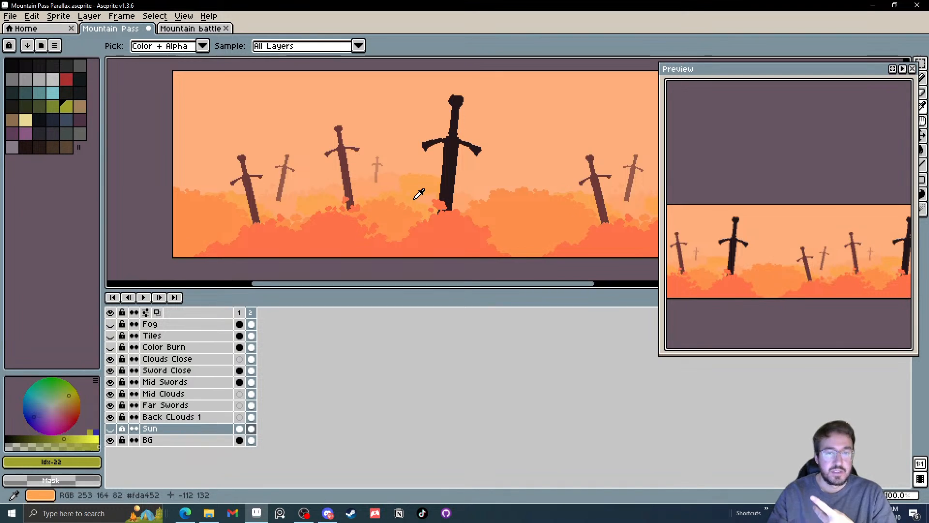
# Compare the scene with and without the Clouds Close and Sword Close layers by toggling their visibility
pyautogui.click(110, 358)
pyautogui.click(111, 371)
pyautogui.click(111, 370)
pyautogui.click(111, 358)
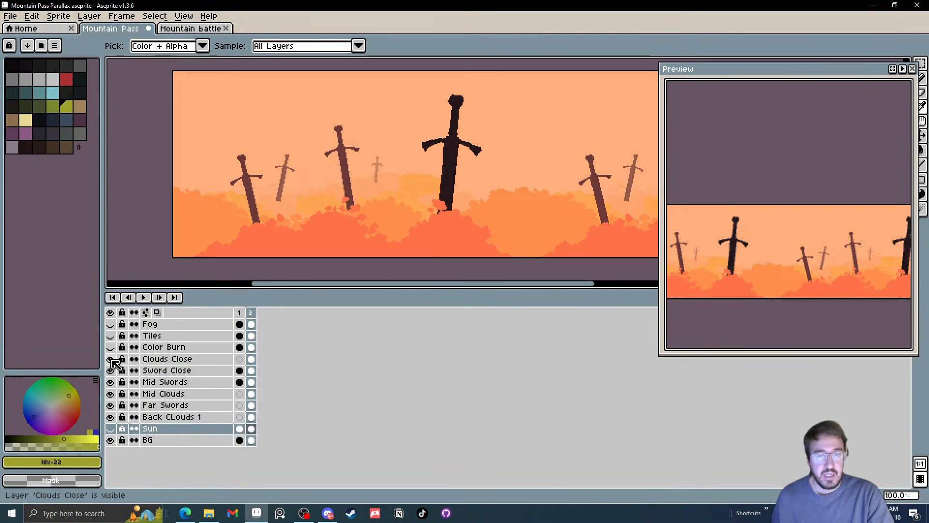
pyautogui.click(111, 359)
pyautogui.click(111, 359)
pyautogui.click(111, 359)
pyautogui.click(112, 370)
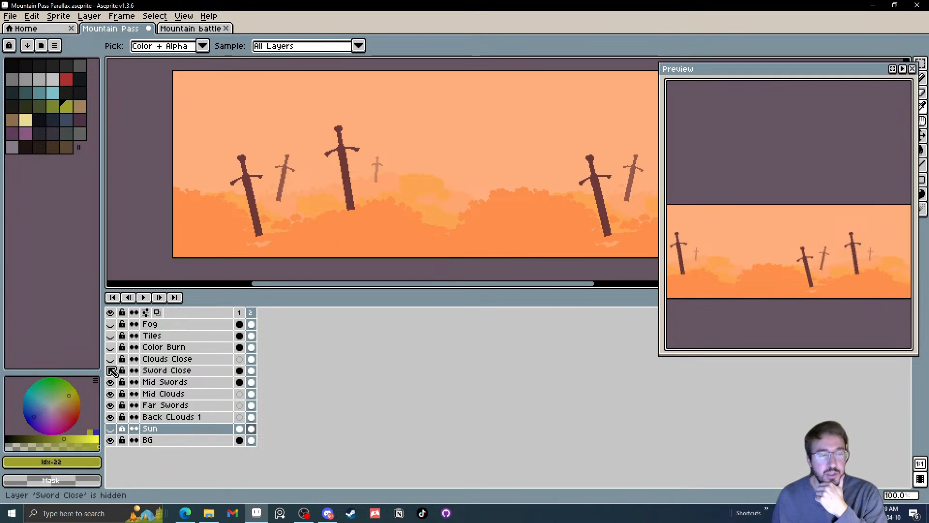
pyautogui.click(111, 359)
pyautogui.click(111, 370)
pyautogui.click(111, 359)
pyautogui.click(111, 370)
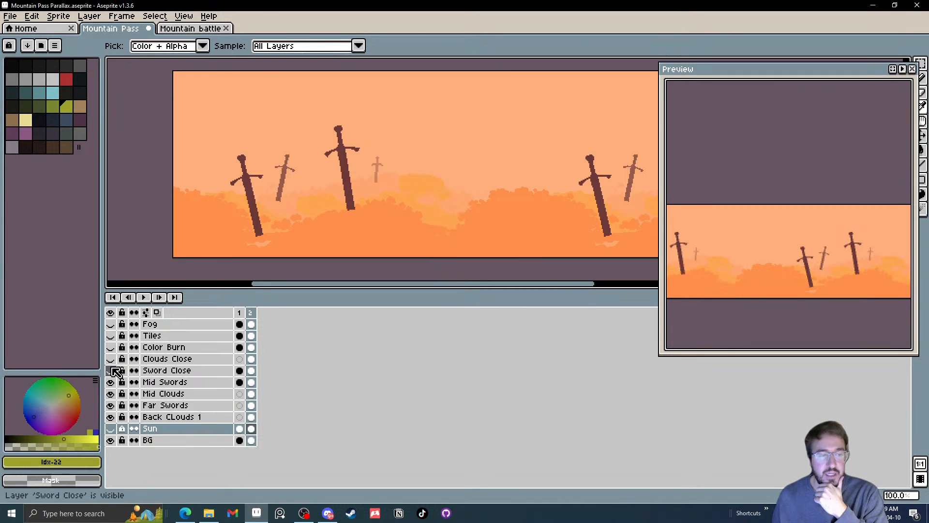
pyautogui.click(110, 359)
pyautogui.click(111, 370)
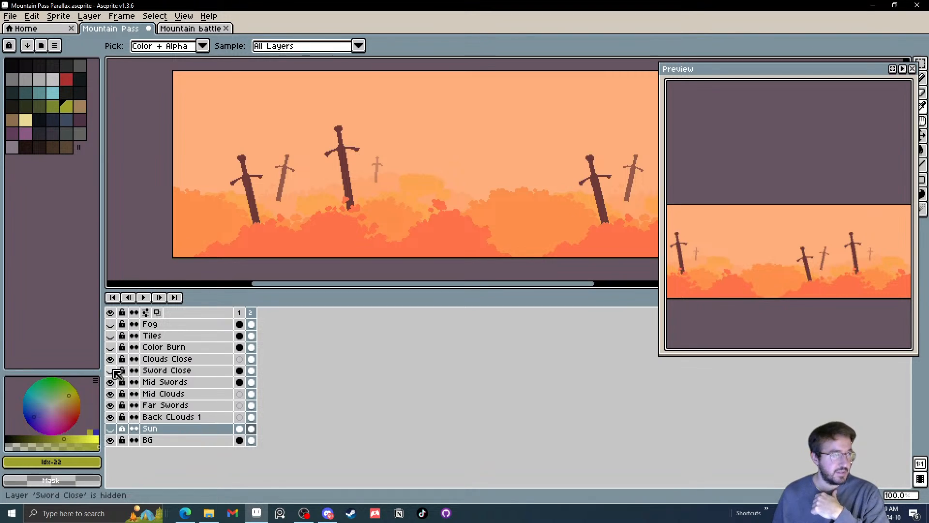
pyautogui.click(112, 370)
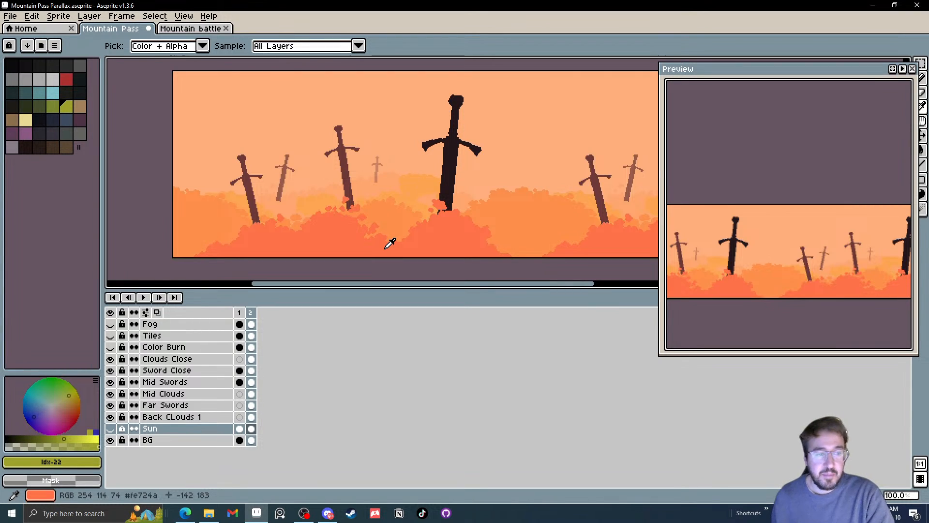
pyautogui.click(112, 359)
pyautogui.click(112, 359)
pyautogui.click(112, 360)
pyautogui.click(112, 360)
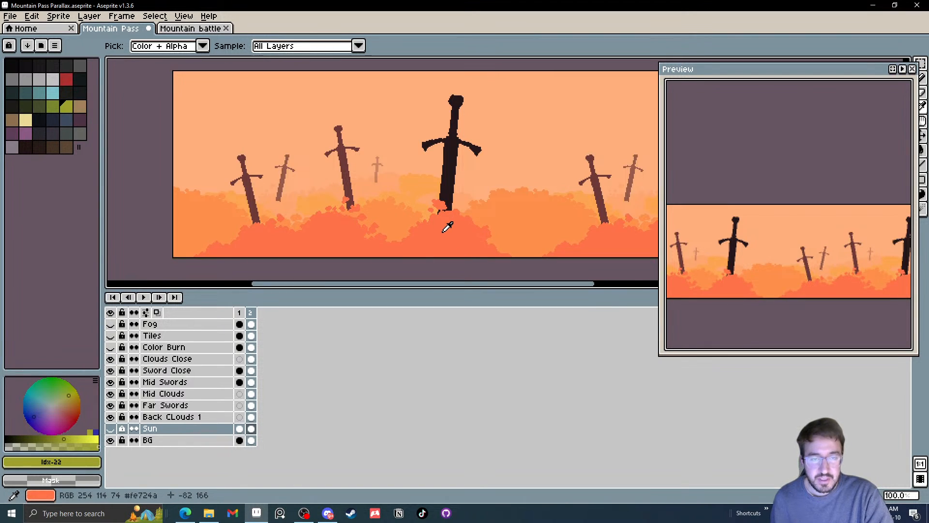
# Select the Sword Close layer by picking the large black sword with the Move tool's automatic layer selection
pyautogui.moveTo(442, 231); pyautogui.dragTo(444, 232)
pyautogui.press('v')
pyautogui.click(437, 247)
pyautogui.click(455, 187)
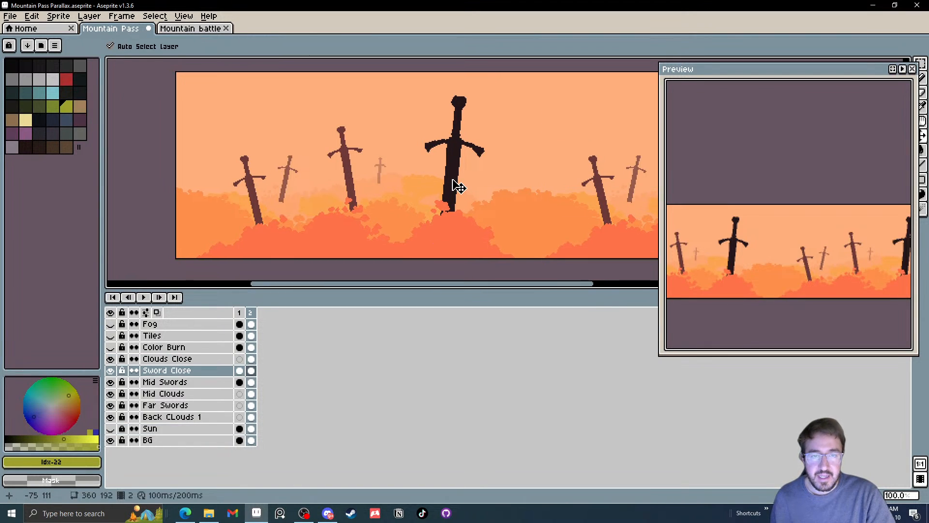
pyautogui.hscroll(5, 479, 194)
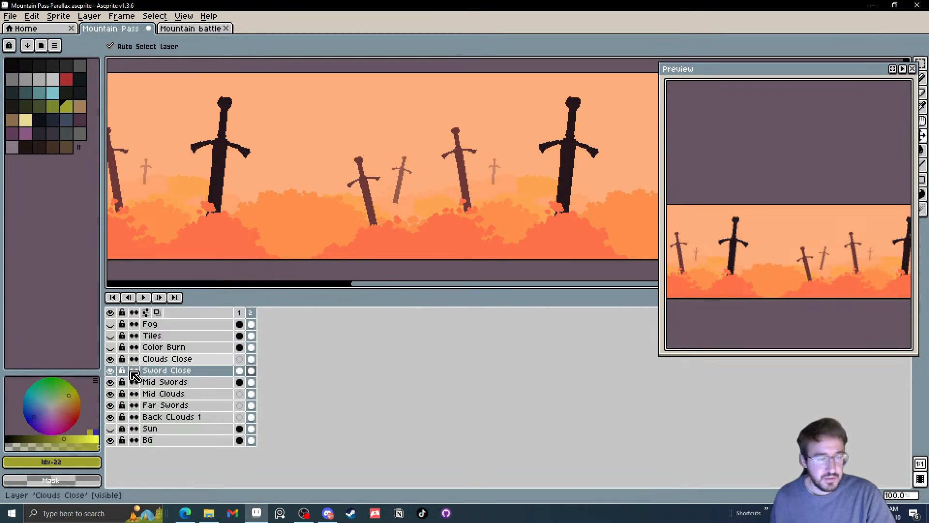
# Select the Mid Swords layer and check Mid Clouds, Far Swords and Back Clouds 1 by toggling their visibility
pyautogui.click(165, 382)
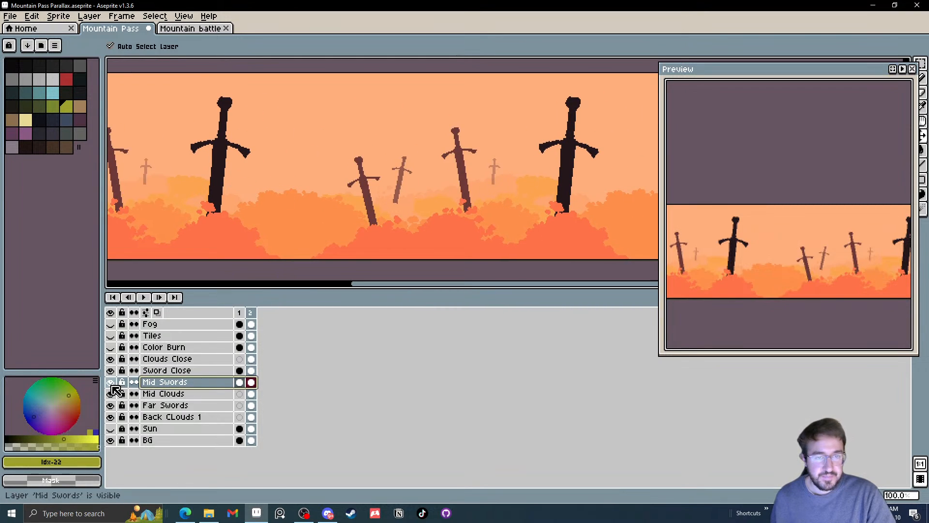
pyautogui.click(111, 394)
pyautogui.click(112, 394)
pyautogui.click(112, 394)
pyautogui.click(111, 394)
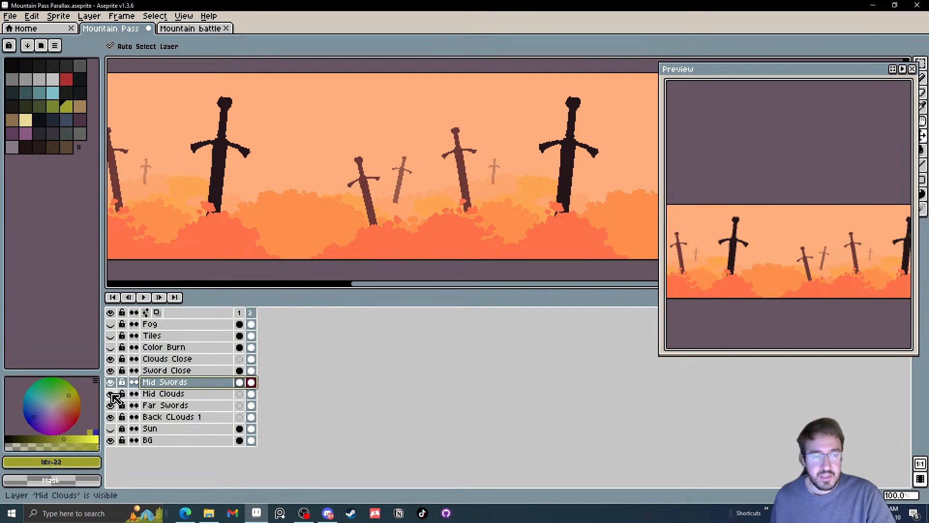
pyautogui.click(112, 405)
pyautogui.click(111, 405)
pyautogui.click(111, 417)
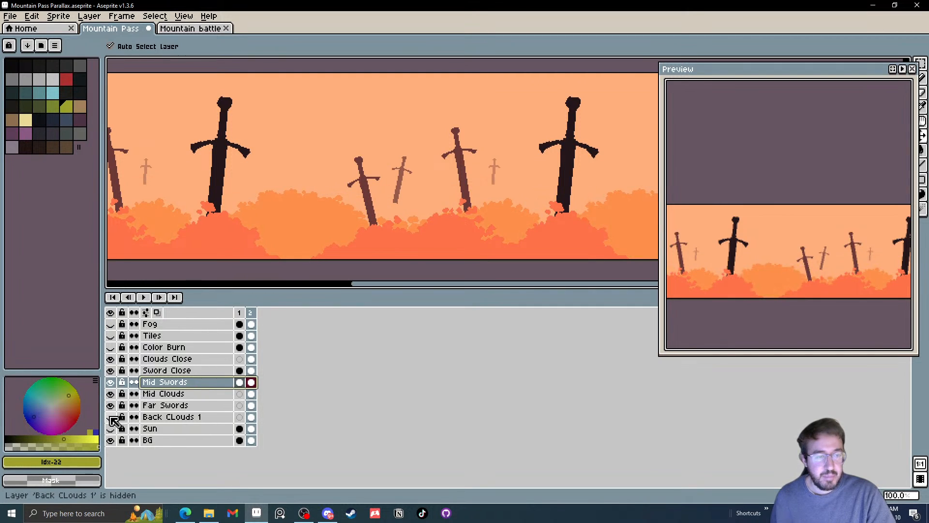
pyautogui.click(112, 417)
pyautogui.click(112, 417)
pyautogui.click(111, 417)
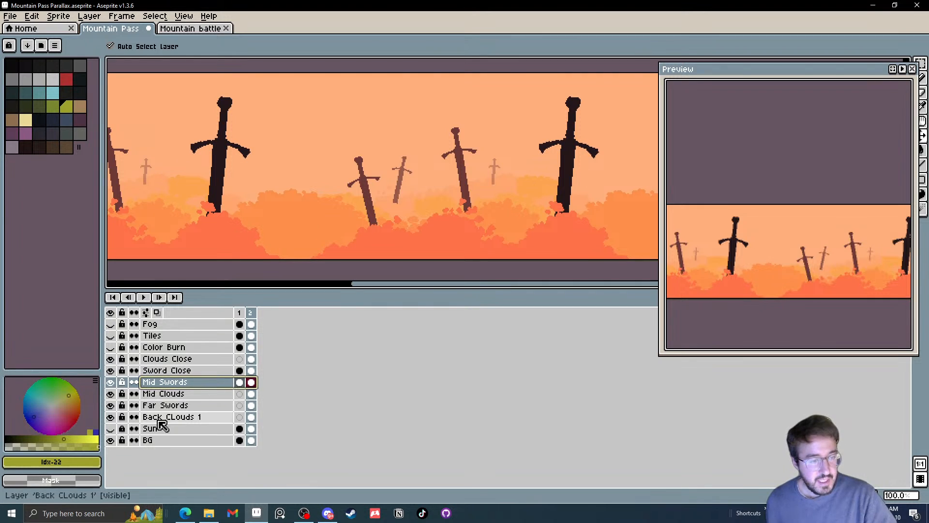
# Show the Tiles layer in front of the sword and cloud background
pyautogui.moveTo(359, 188); pyautogui.dragTo(443, 191)
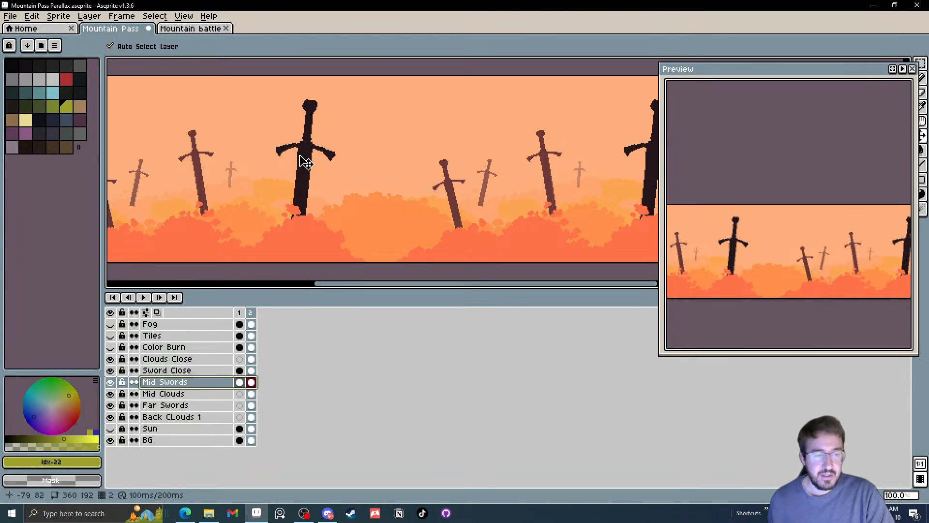
pyautogui.moveTo(351, 167); pyautogui.dragTo(377, 177)
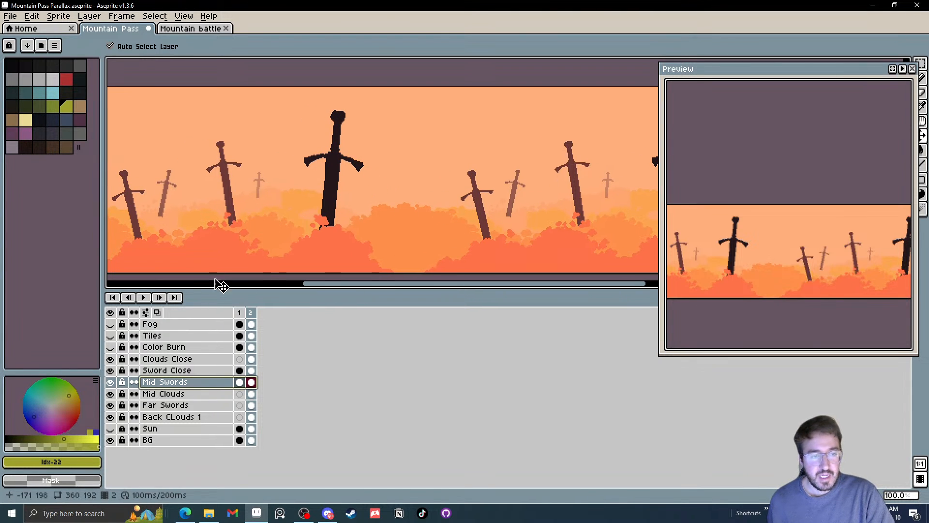
pyautogui.click(115, 338)
pyautogui.click(114, 338)
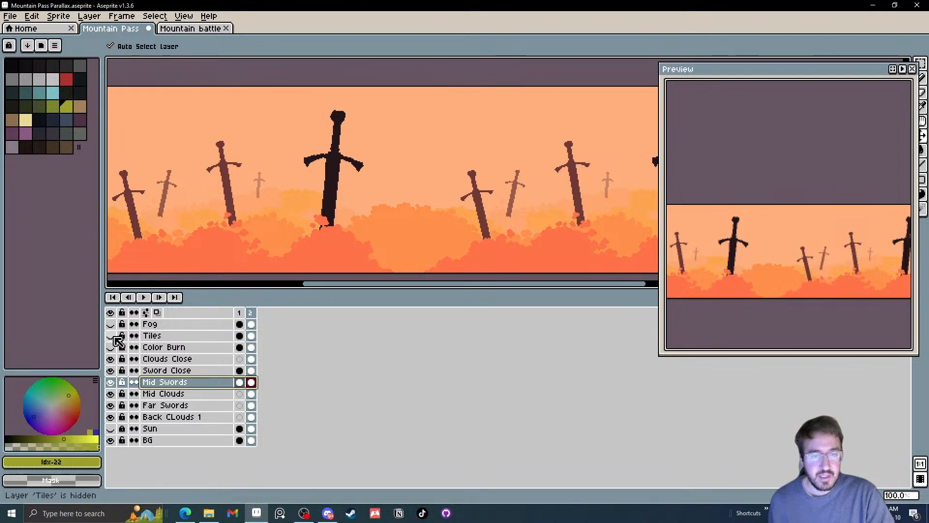
pyautogui.click(115, 338)
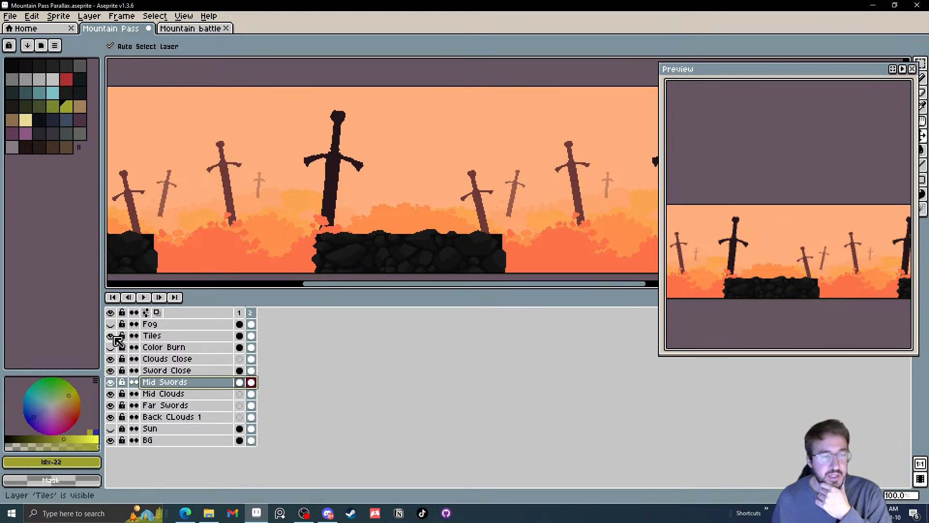
# Add a new layer named Forground, place it above the Fog layer and select its cel in frame 2
pyautogui.moveTo(233, 233); pyautogui.dragTo(276, 226)
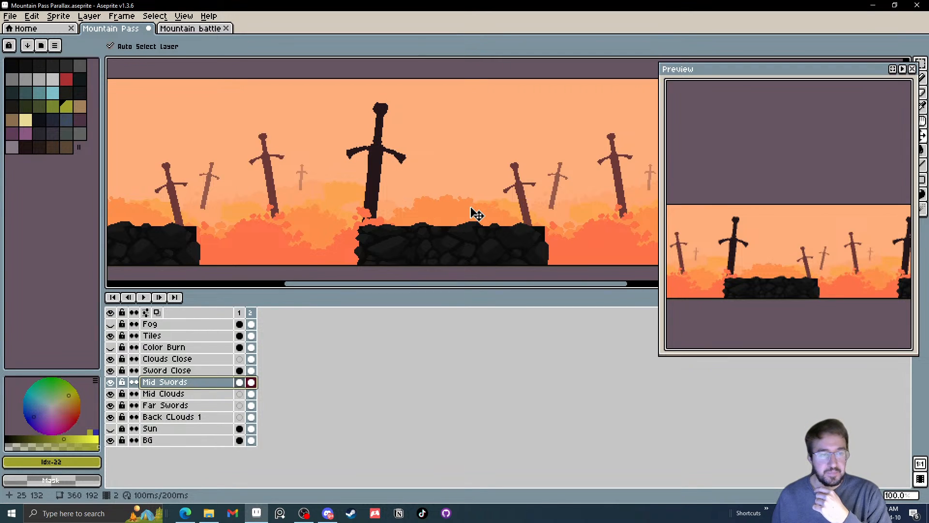
pyautogui.moveTo(473, 213); pyautogui.dragTo(488, 213)
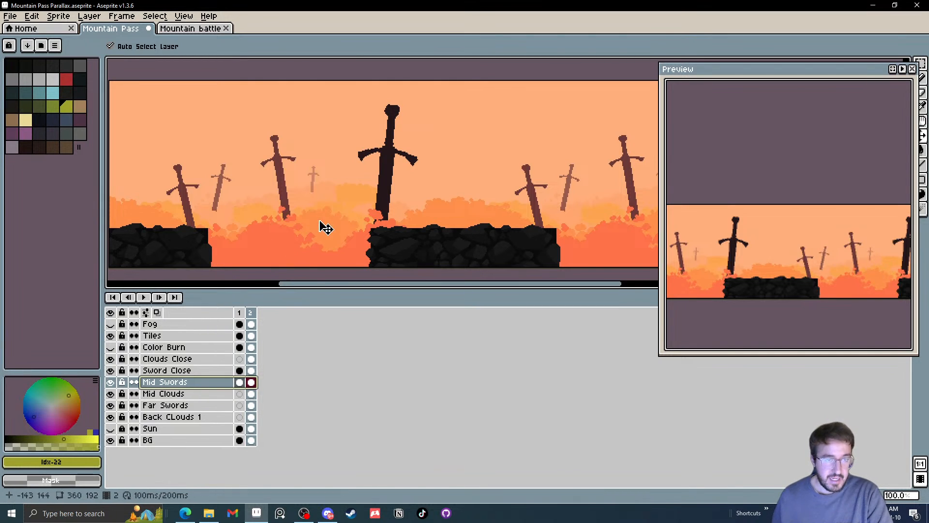
pyautogui.rightClick(154, 335)
pyautogui.moveTo(191, 353)
pyautogui.click(262, 354)
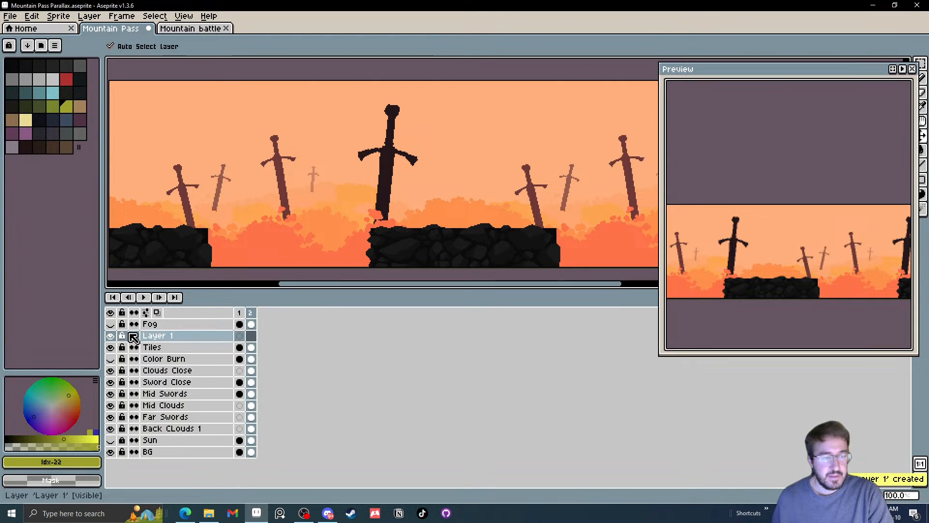
pyautogui.doubleClick(158, 335)
pyautogui.write('Forground')
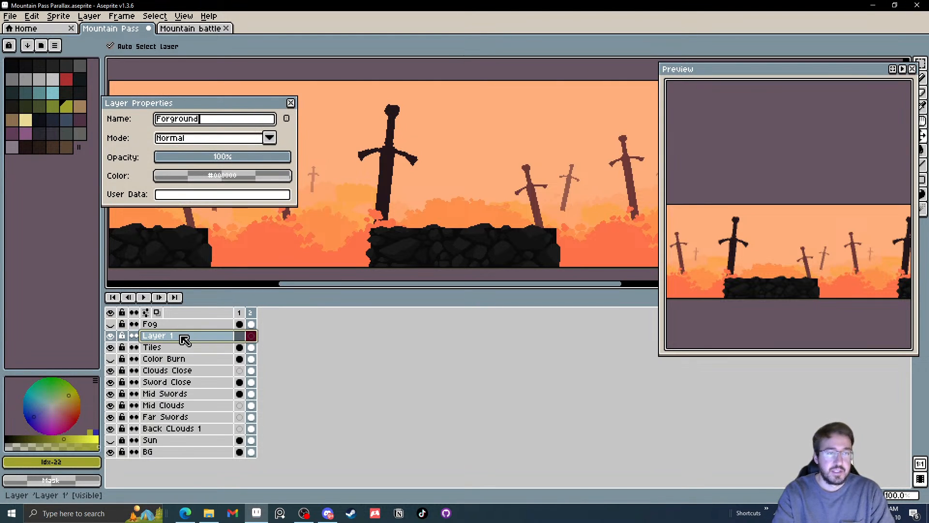
pyautogui.press('Return')
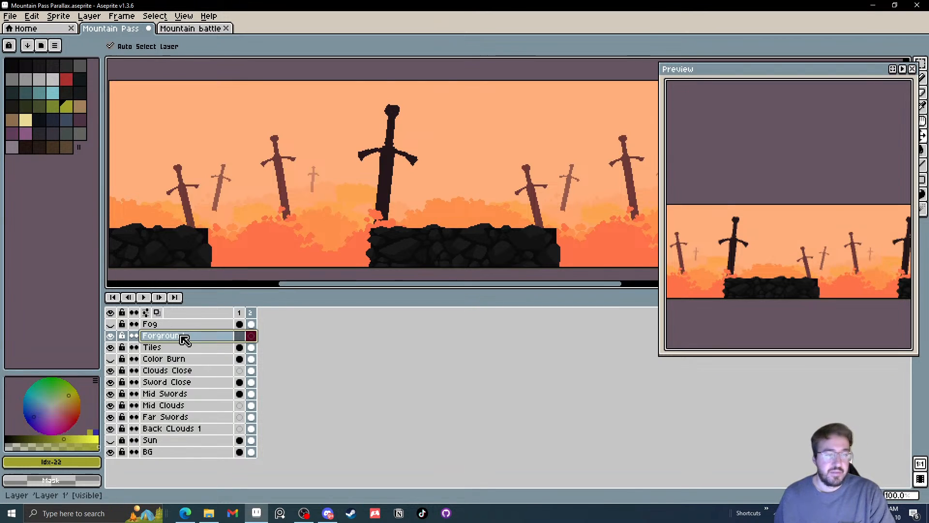
pyautogui.moveTo(186, 340); pyautogui.dragTo(155, 325)
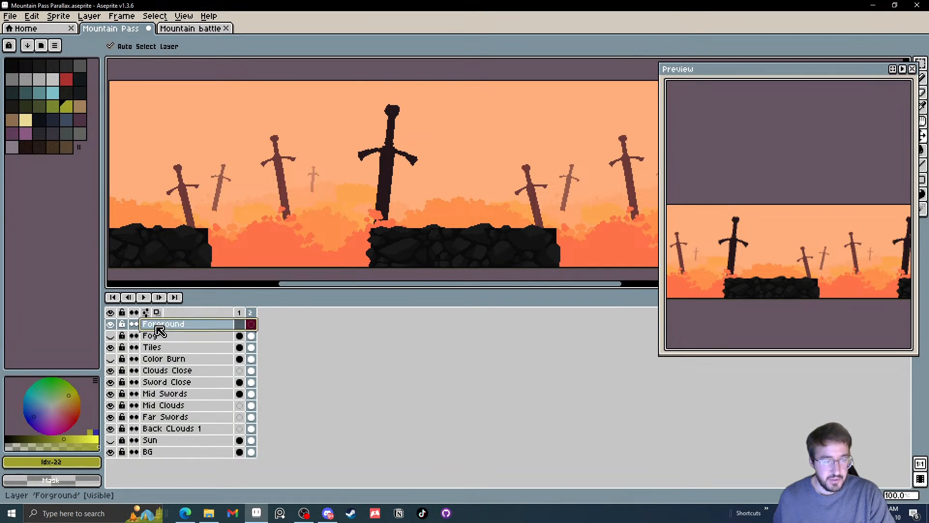
pyautogui.click(251, 324)
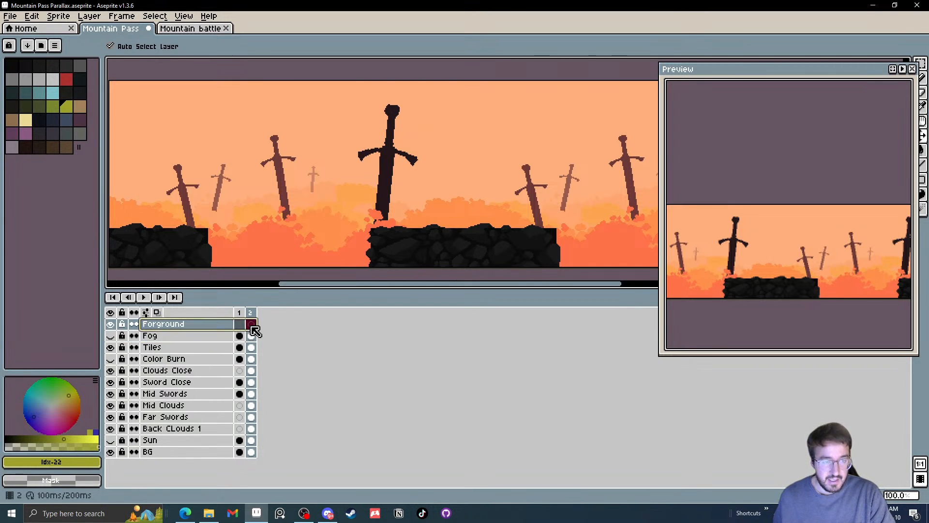
# Try drawing a curved near-black silhouette over the full scene height on the Forground layer with the Contour tool, and undo it
pyautogui.click(11, 70)
pyautogui.moveTo(182, 155); pyautogui.dragTo(142, 126)
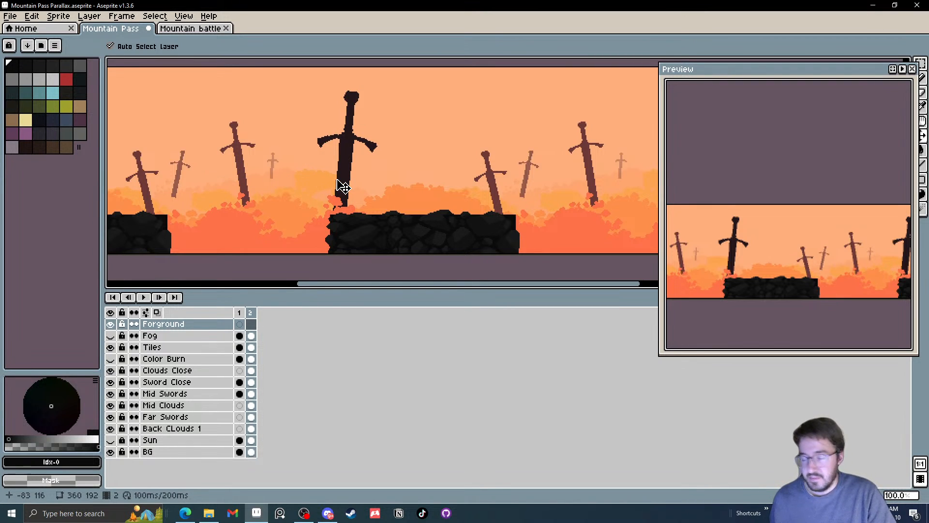
pyautogui.press('b')
pyautogui.scroll(-2, 329, 189)
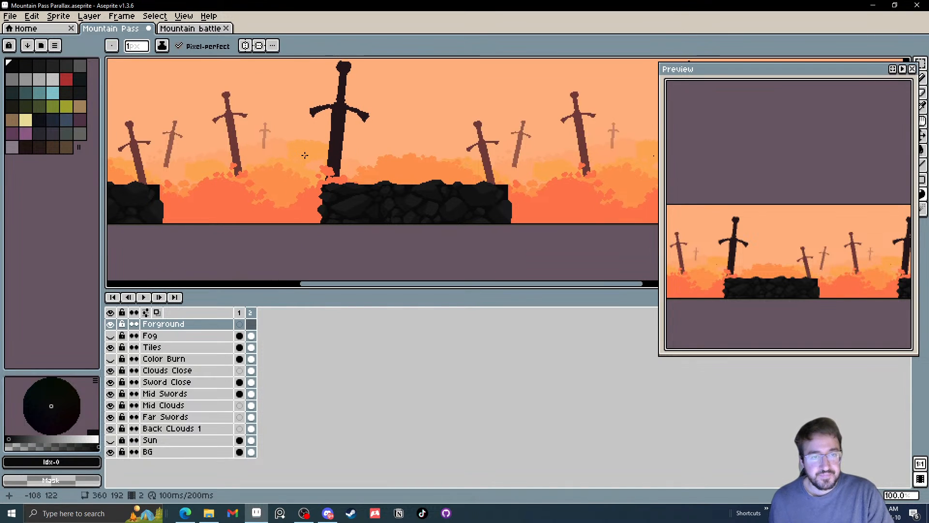
pyautogui.moveTo(306, 155); pyautogui.dragTo(320, 172)
pyautogui.moveTo(428, 148); pyautogui.dragTo(351, 138)
pyautogui.moveTo(324, 93)
pyautogui.mouseDown()
pyautogui.moveTo(351, 136)
pyautogui.moveTo(340, 202)
pyautogui.moveTo(371, 201)
pyautogui.moveTo(370, 126)
pyautogui.moveTo(332, 80)
pyautogui.moveTo(339, 108)
pyautogui.mouseUp()
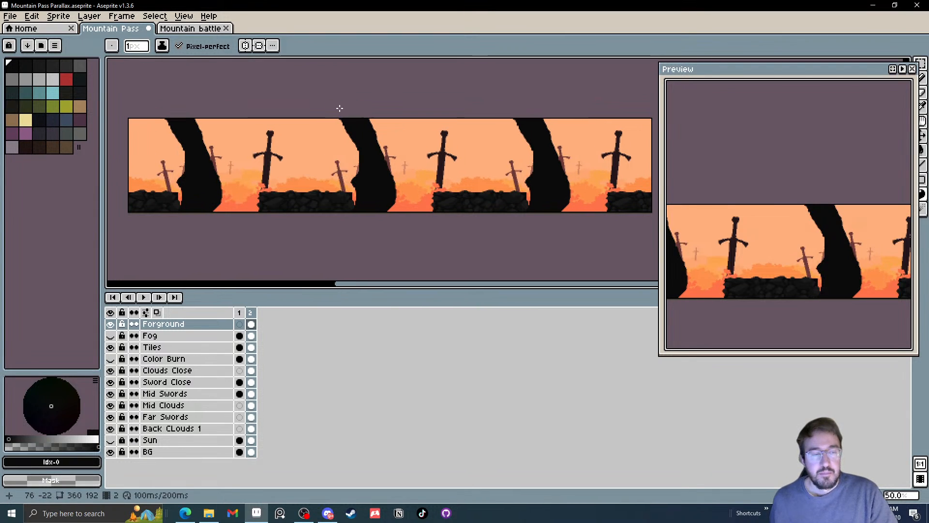
pyautogui.hotkey('ctrl', 'z')
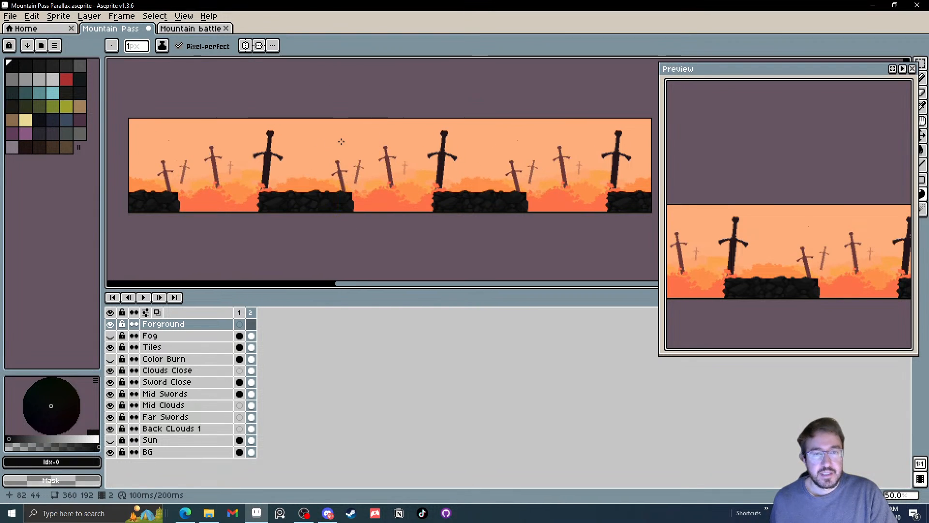
pyautogui.moveTo(347, 118); pyautogui.dragTo(373, 216)
pyautogui.hotkey('ctrl', 'z')
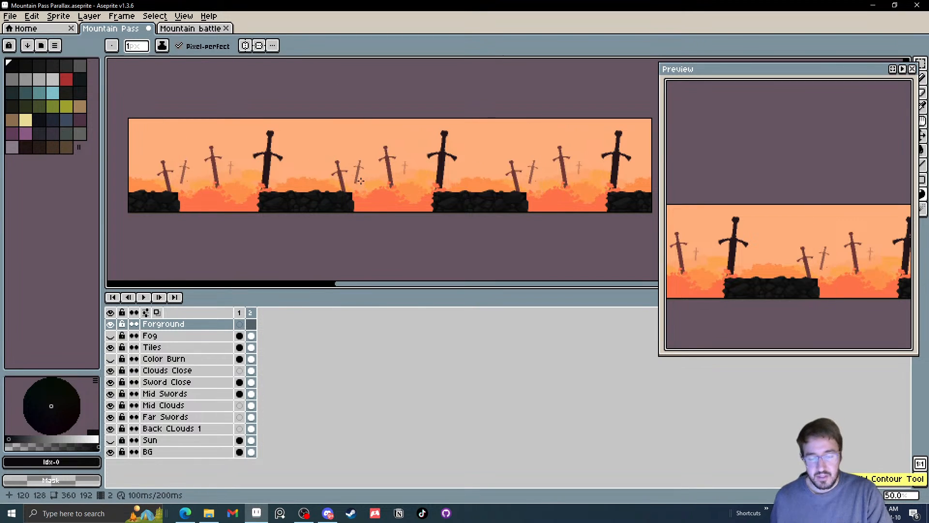
# Draw a slanted near-black blade across the full scene height on the Forground layer with a 34 px Line tool
pyautogui.press('l')
pyautogui.press('+')
pyautogui.press('+')
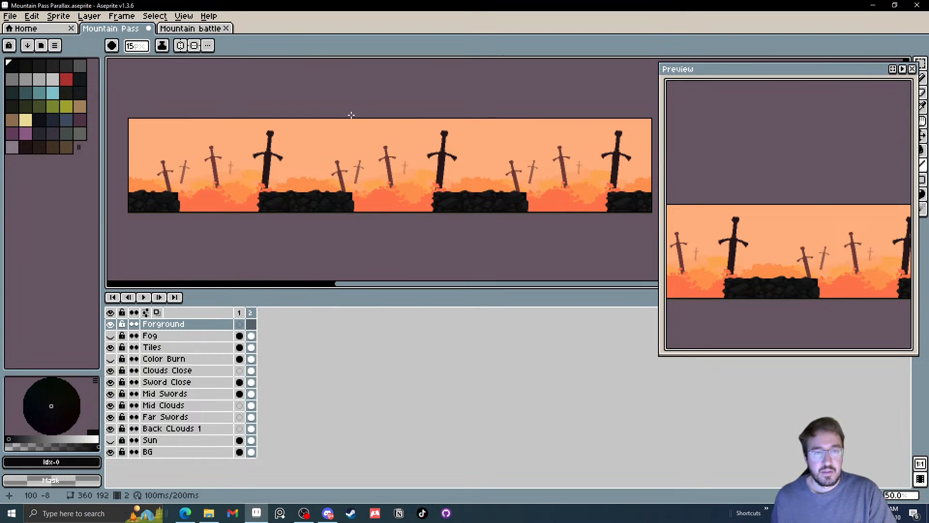
pyautogui.press('+')
pyautogui.press('+')
pyautogui.press('+')
pyautogui.press('+')
pyautogui.moveTo(402, 100)
pyautogui.mouseDown()
pyautogui.moveTo(353, 276)
pyautogui.moveTo(404, 253)
pyautogui.mouseUp()
pyautogui.hotkey('ctrl', 'z')
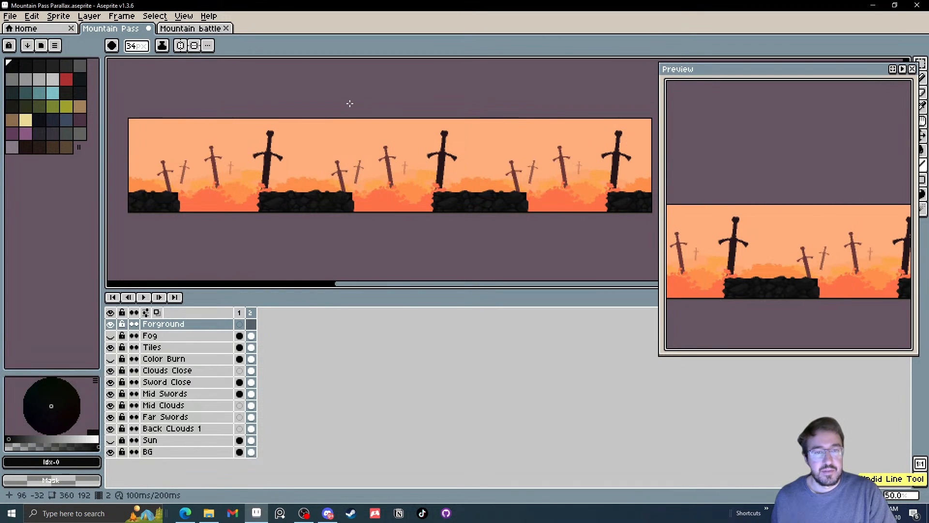
pyautogui.moveTo(349, 103)
pyautogui.mouseDown()
pyautogui.moveTo(386, 249)
pyautogui.moveTo(375, 248)
pyautogui.mouseUp()
# Draw a thick near-black crossguard along the scene's upper edge with a reduced brush, extending it on both sides of the blade
pyautogui.scroll(3, 329, 119)
pyautogui.press('-')
pyautogui.press('-')
pyautogui.press('-')
pyautogui.press('-')
pyautogui.press('-')
pyautogui.press('-')
pyautogui.press('-')
pyautogui.press('-')
pyautogui.press('-')
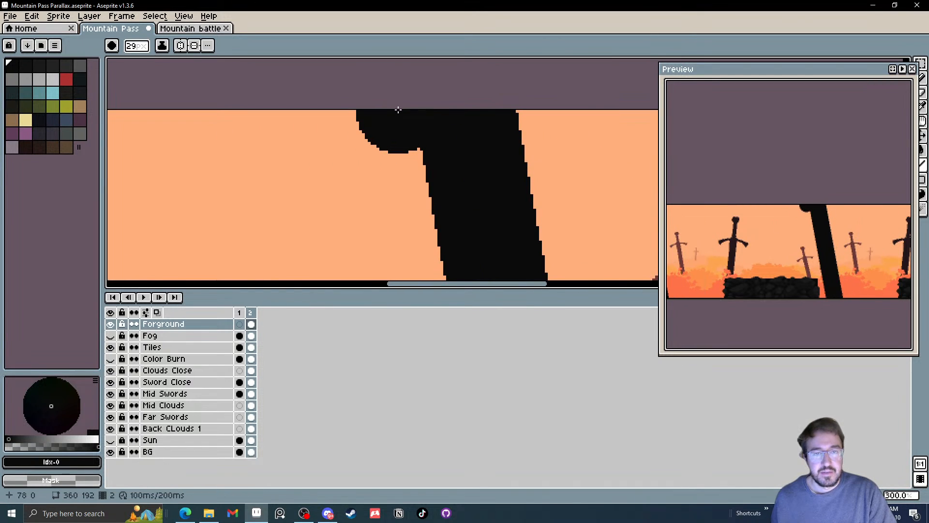
pyautogui.moveTo(398, 111); pyautogui.dragTo(152, 151)
pyautogui.moveTo(280, 130); pyautogui.dragTo(596, 74)
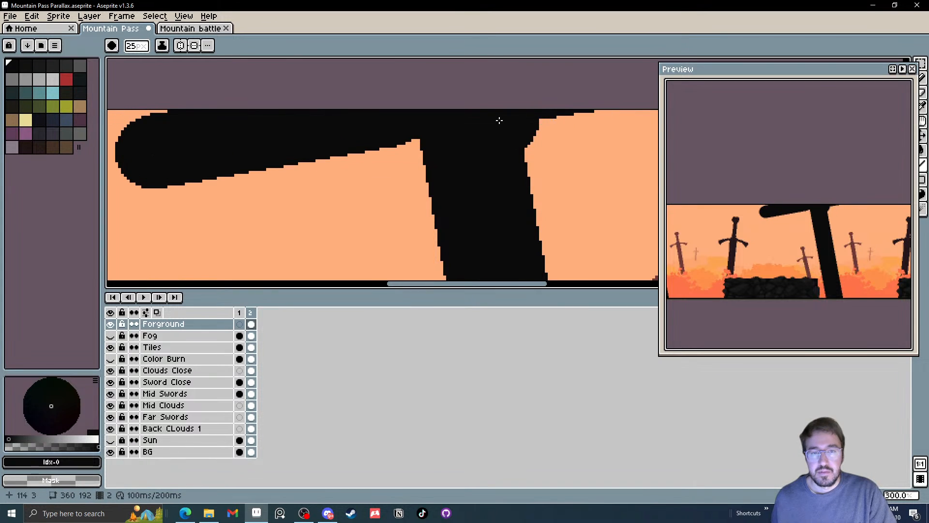
pyautogui.scroll(-3, 450, 120)
pyautogui.scroll(2, 498, 145)
pyautogui.scroll(-2, 435, 155)
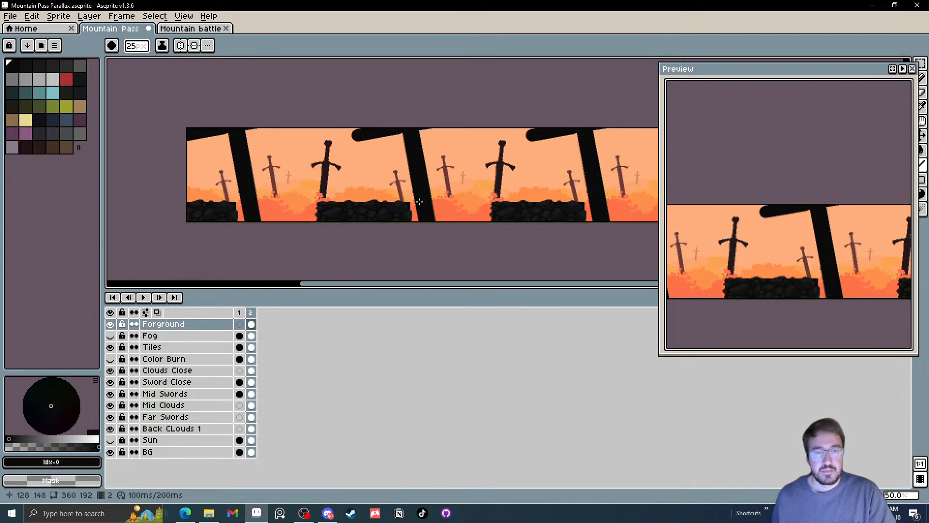
pyautogui.scroll(2, 388, 165)
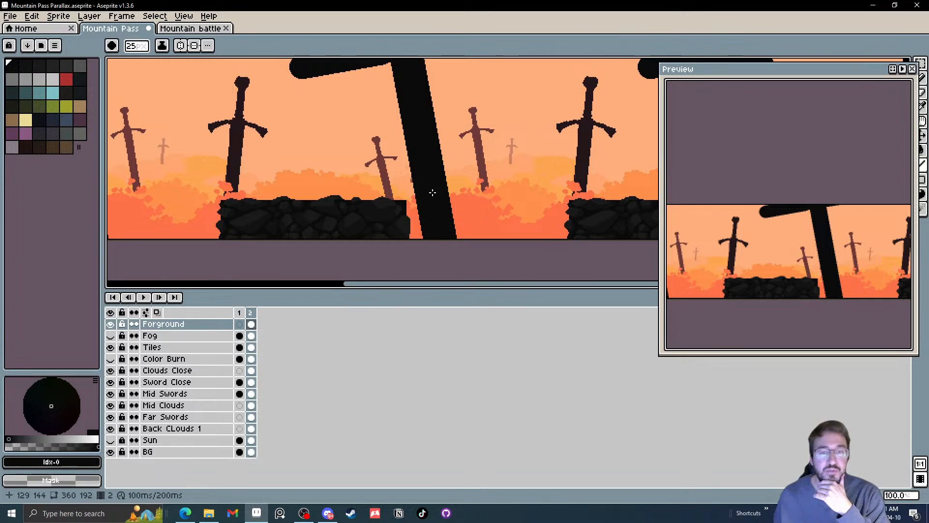
# Try shifting the large foreground sword slightly to the left with the Move tool and undo the shift
pyautogui.moveTo(432, 190); pyautogui.dragTo(407, 210)
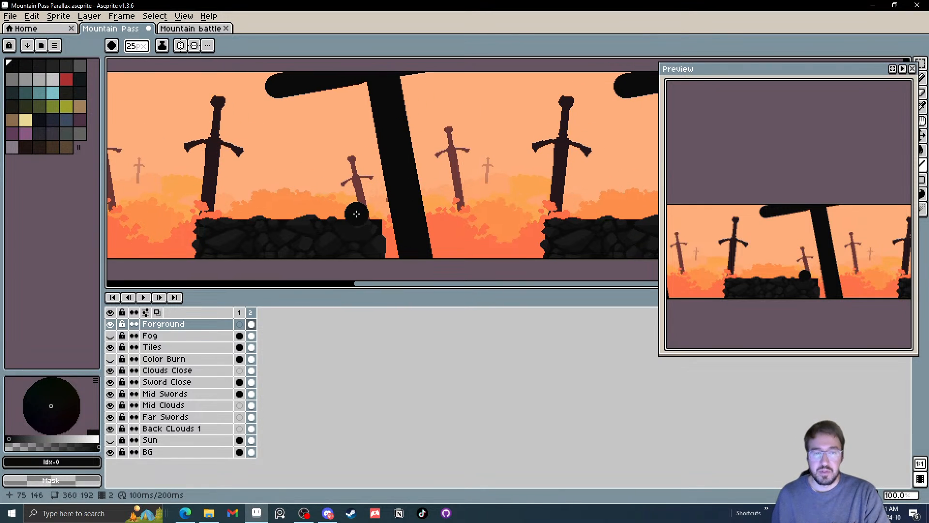
pyautogui.press('v')
pyautogui.moveTo(406, 221); pyautogui.dragTo(387, 216)
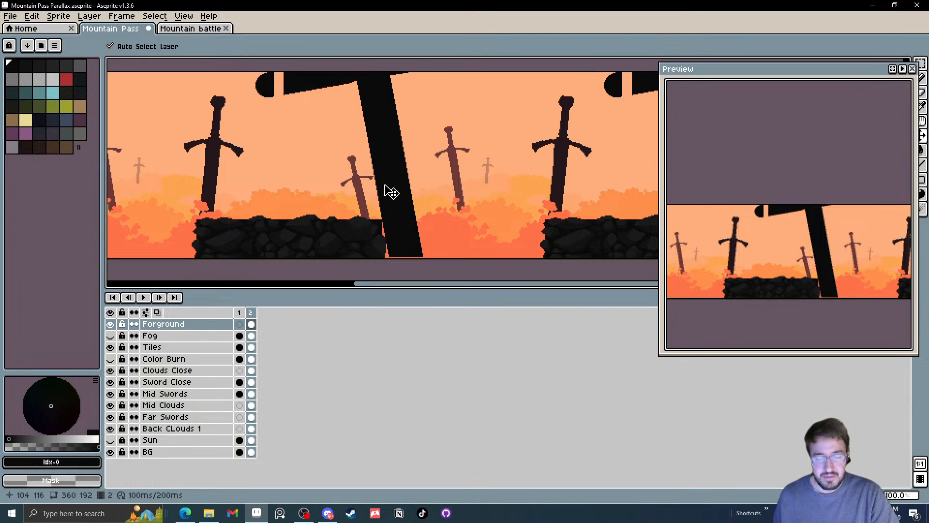
pyautogui.hotkey('ctrl', 'z')
pyautogui.moveTo(382, 178); pyautogui.dragTo(341, 185)
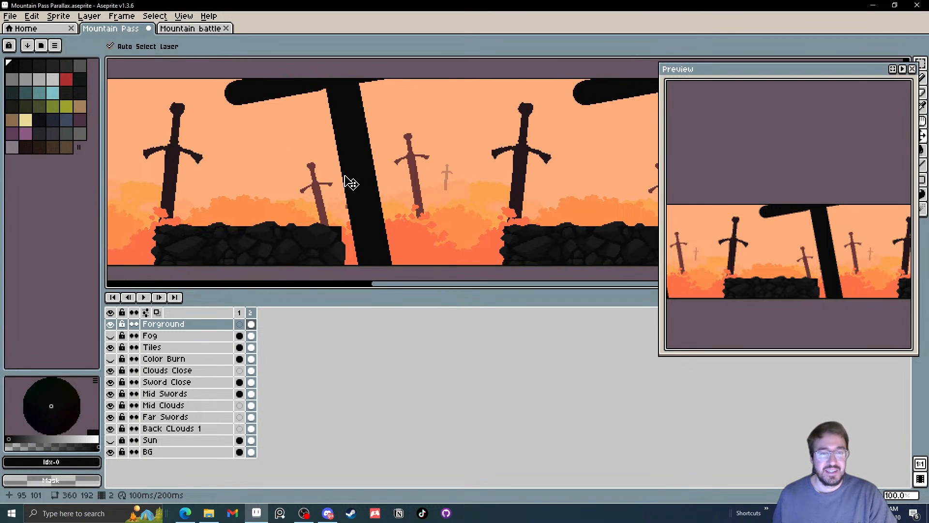
pyautogui.moveTo(349, 190); pyautogui.dragTo(363, 183)
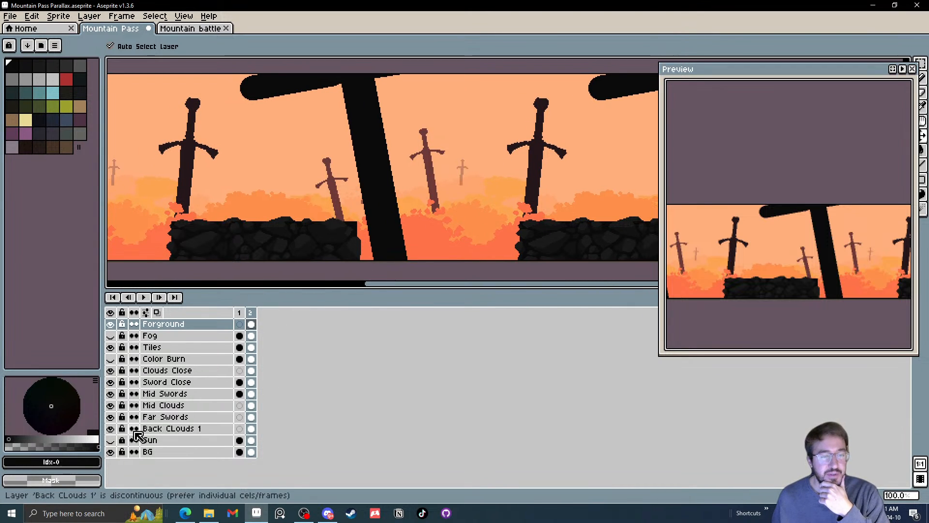
# Check the Back Clouds 1 and Far Swords layers by toggling their visibility, and nudge the faint far swords slightly left
pyautogui.click(114, 430)
pyautogui.click(115, 430)
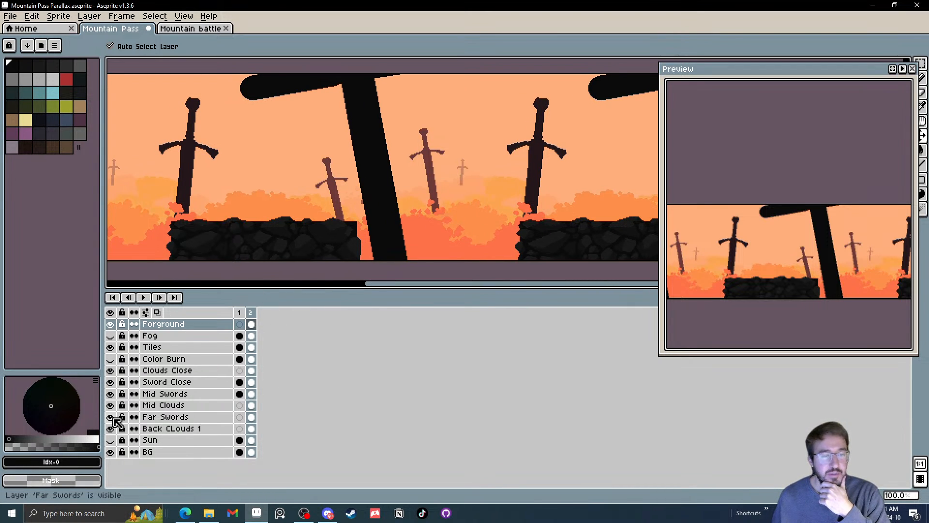
pyautogui.click(114, 418)
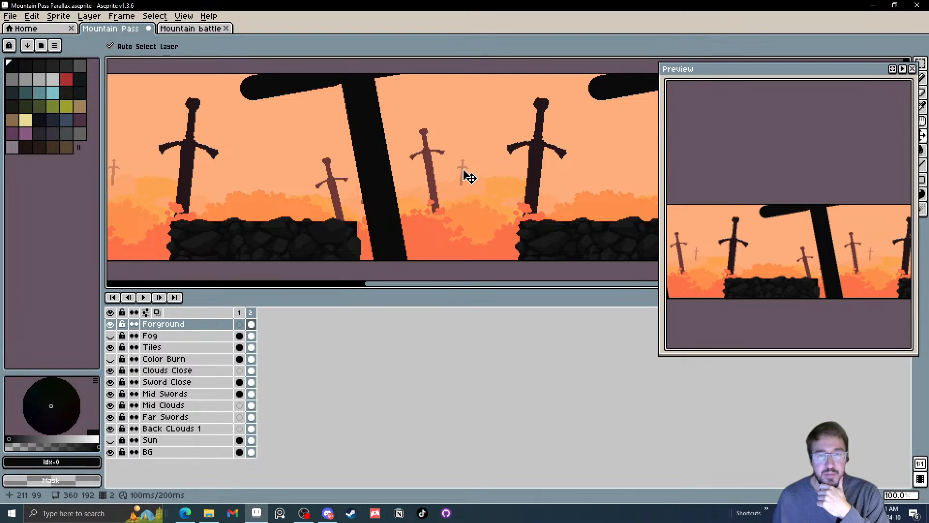
pyautogui.scroll(2, 463, 183)
pyautogui.moveTo(450, 172); pyautogui.dragTo(443, 172)
pyautogui.scroll(-2, 219, 186)
# Undo another shift of the foreground sword, clear its cel and delete the Forground layer
pyautogui.moveTo(213, 183); pyautogui.dragTo(277, 185)
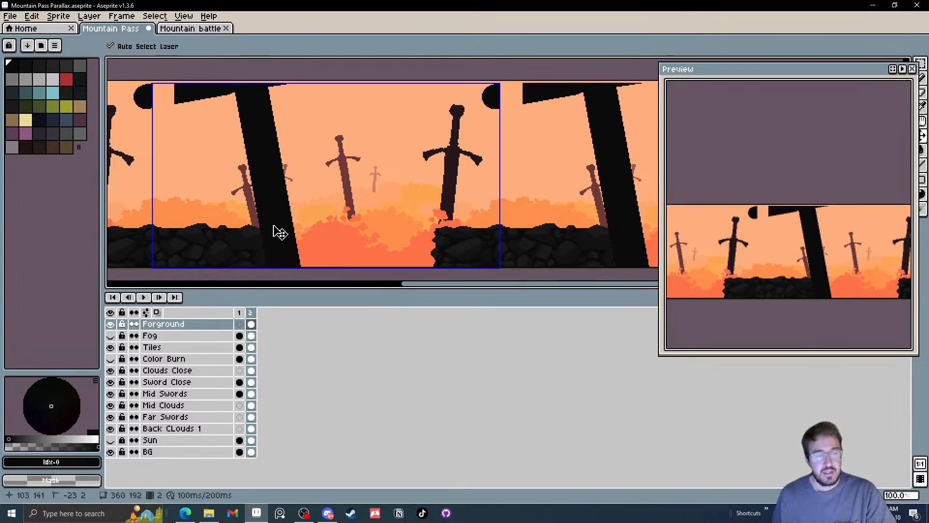
pyautogui.hotkey('ctrl', 'z')
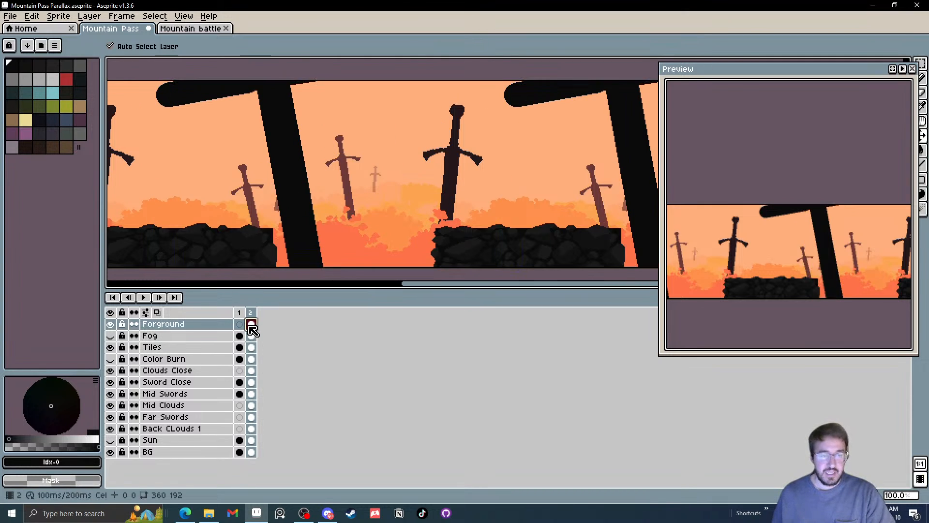
pyautogui.press('Delete')
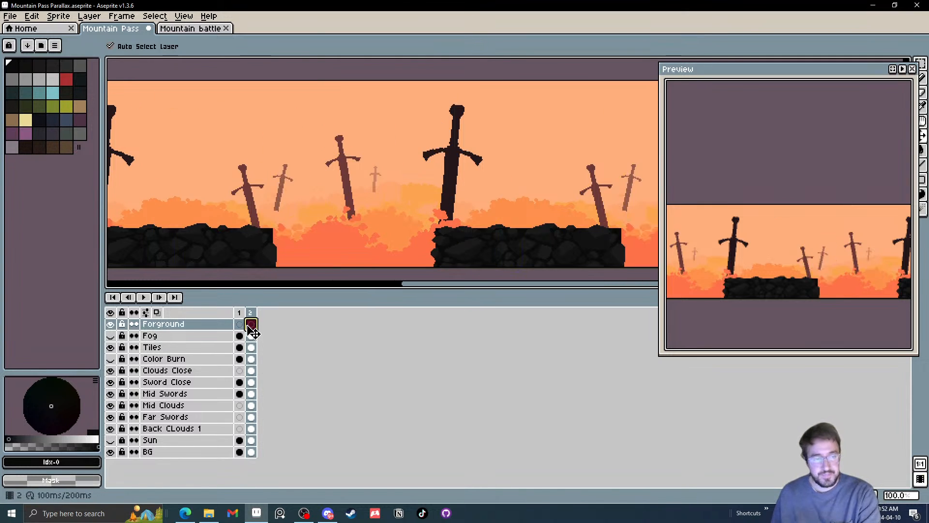
pyautogui.click(170, 325)
pyautogui.press('Delete')
# Hide the Tiles layer to uncover the clouds and swords behind it
pyautogui.moveTo(235, 191); pyautogui.dragTo(350, 195)
pyautogui.scroll(-1, 343, 193)
pyautogui.scroll(1, 341, 194)
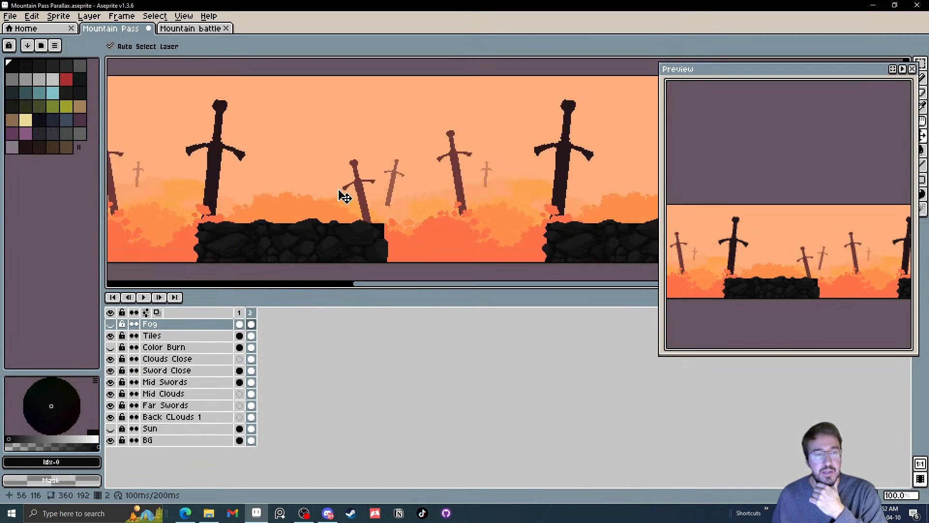
pyautogui.click(110, 336)
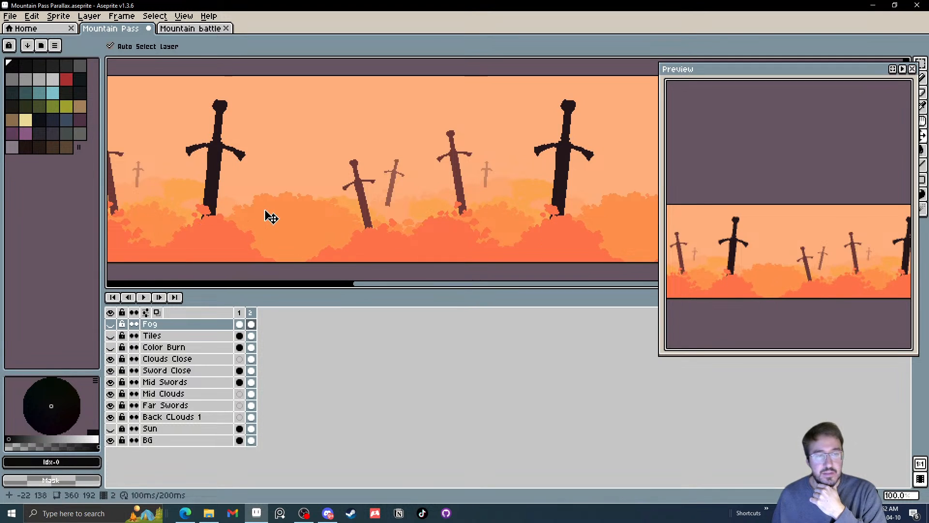
pyautogui.moveTo(266, 213); pyautogui.dragTo(296, 215)
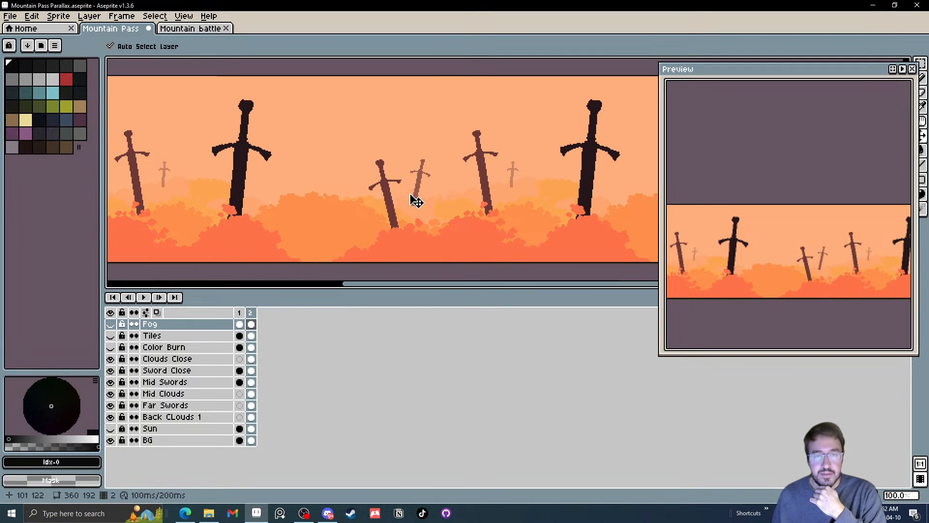
# Sample the pale cloud colour #fea56f on the Back Clouds 1 layer and paint extra puffs beside the mid sword with a 5 px pencil
pyautogui.scroll(3, 474, 184)
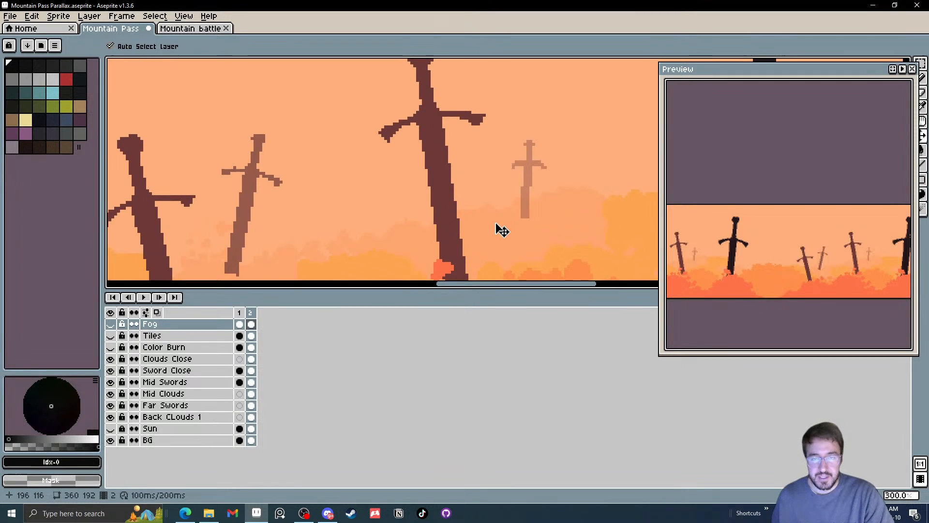
pyautogui.moveTo(492, 221); pyautogui.dragTo(469, 211)
pyautogui.keyDown('ctrl'); pyautogui.click(459, 225); pyautogui.keyUp('ctrl')
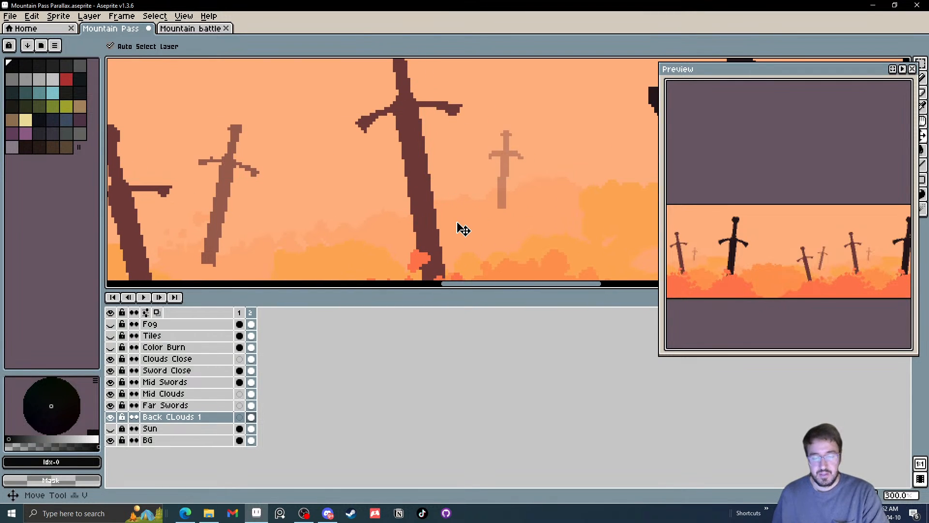
pyautogui.keyDown('alt'); pyautogui.click(460, 213); pyautogui.keyUp('alt')
pyautogui.scroll(2, 363, 213)
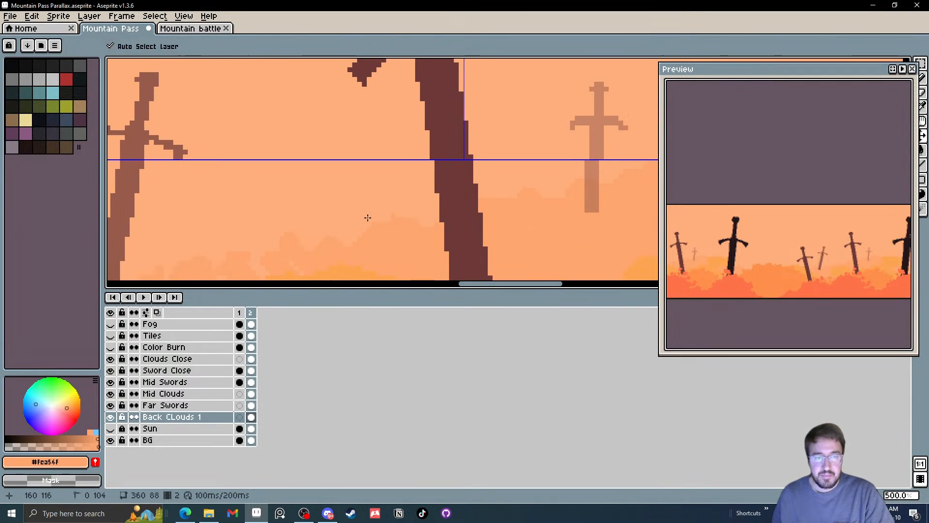
pyautogui.press('b')
pyautogui.click(424, 221)
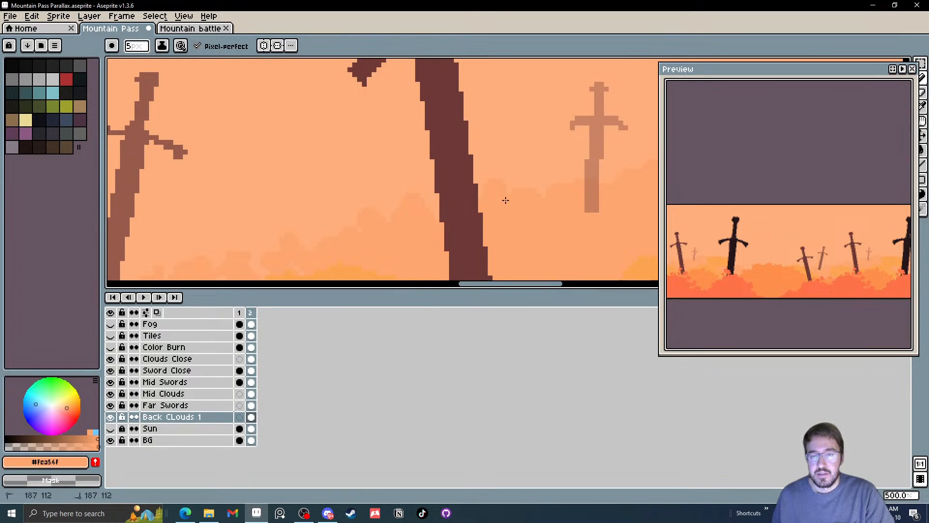
# Extend the painted cloud edge on Back Clouds 1 between the mid sword and the small upright far sword
pyautogui.hscroll(5, 484, 199)
pyautogui.moveTo(457, 194); pyautogui.dragTo(485, 200)
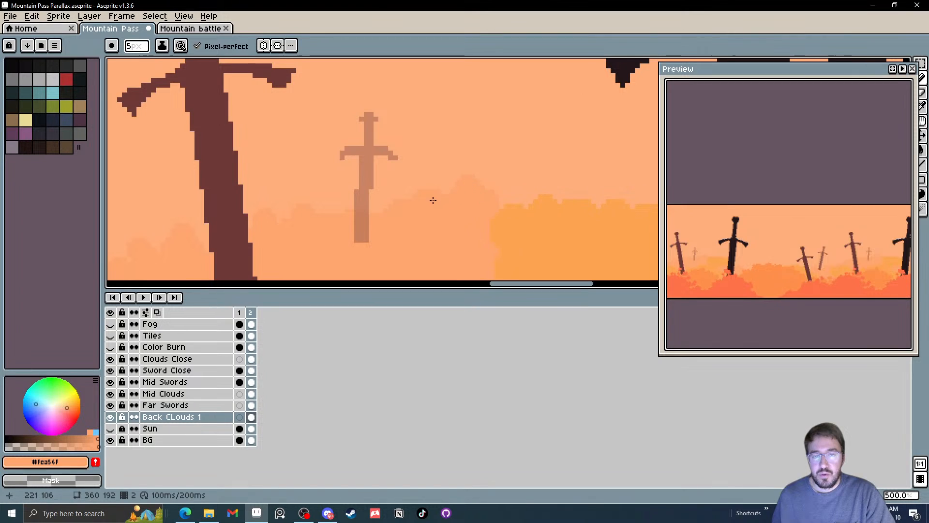
pyautogui.scroll(-2, 431, 193)
pyautogui.scroll(2, 424, 179)
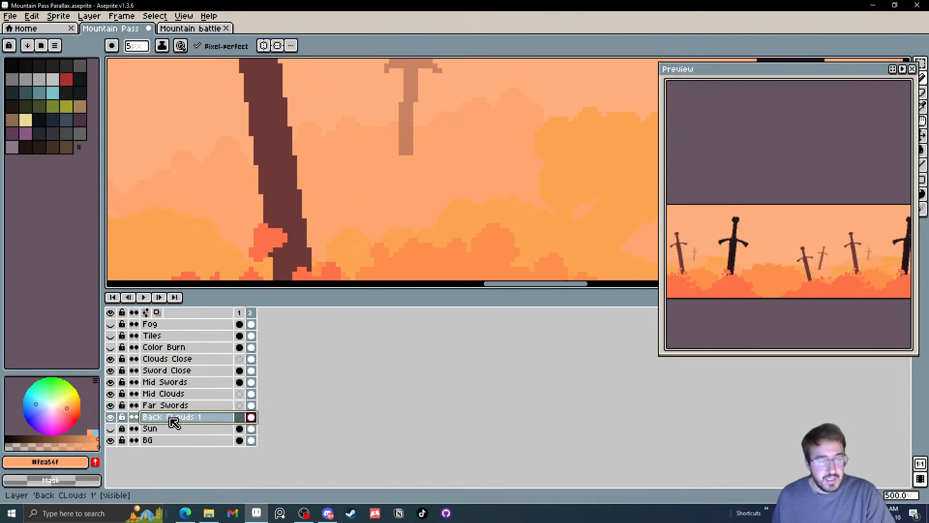
pyautogui.click(143, 417)
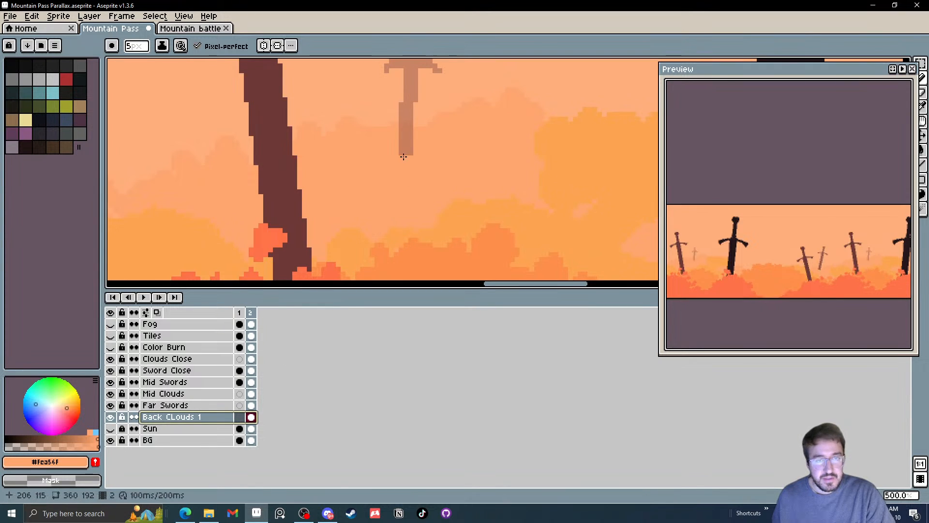
pyautogui.scroll(-2, 420, 150)
pyautogui.scroll(2, 421, 192)
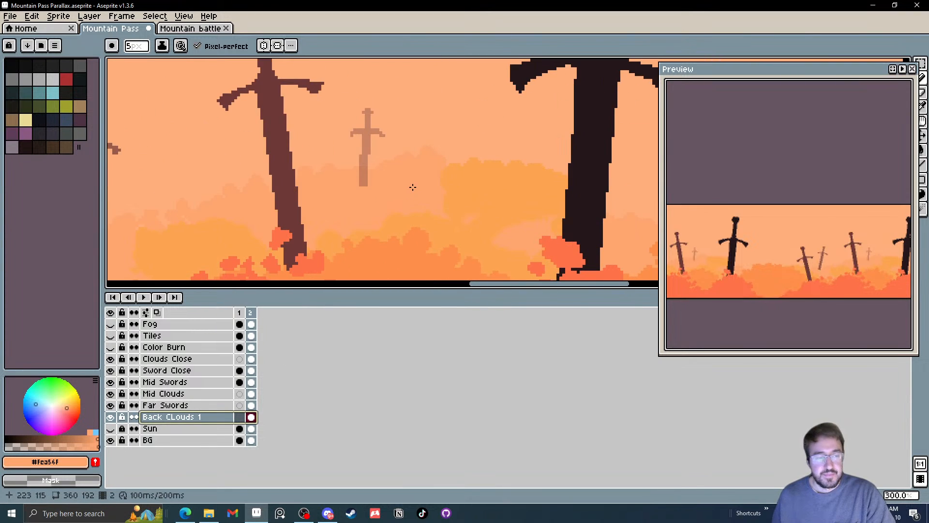
# Select the small upright sword on the Far Swords layer and move it slightly up and to the right
pyautogui.press('v')
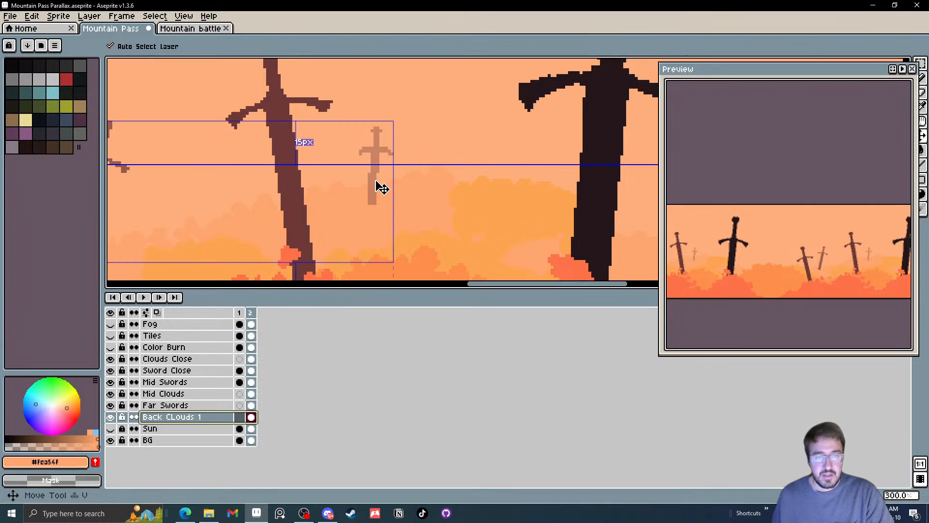
pyautogui.click(378, 189)
pyautogui.press('m')
pyautogui.moveTo(427, 220); pyautogui.dragTo(362, 94)
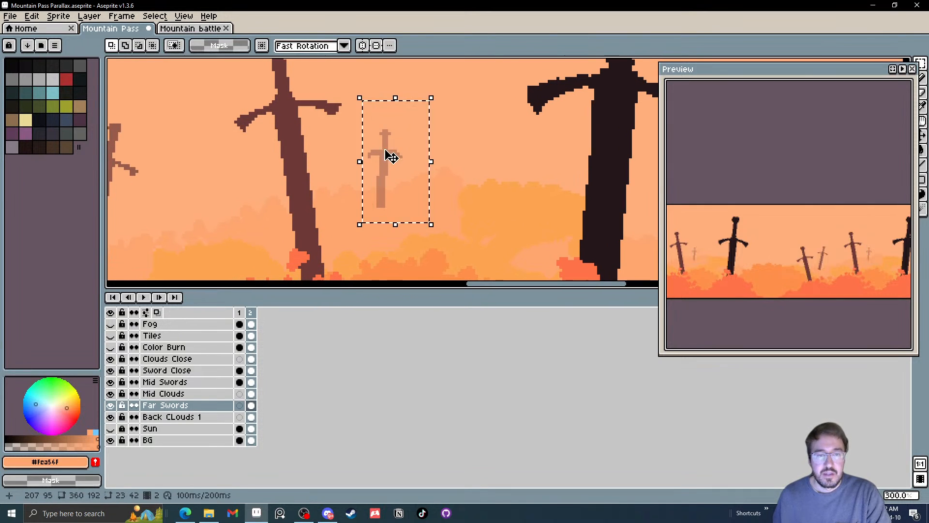
pyautogui.moveTo(385, 153); pyautogui.dragTo(395, 136)
pyautogui.click(498, 139)
# Select the tilted far sword between the two mid swords and shift it slightly up and to the right
pyautogui.scroll(-3, 452, 169)
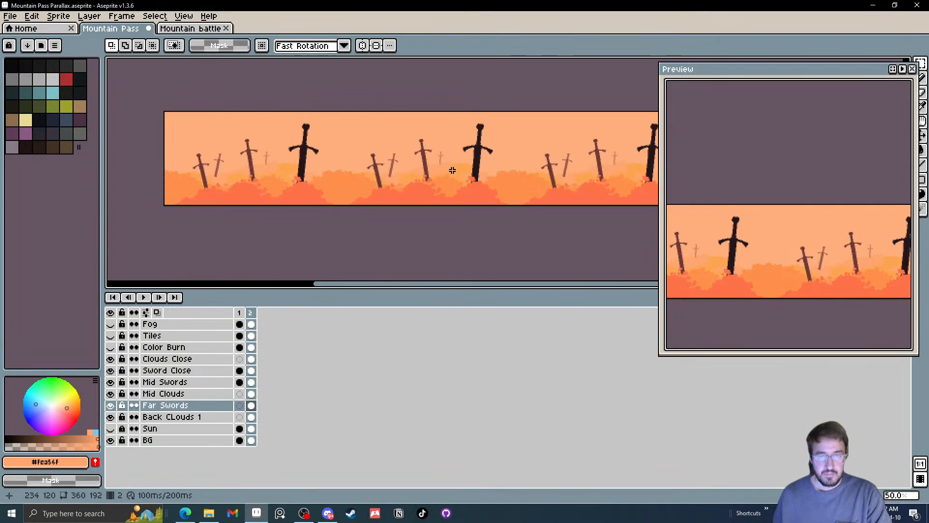
pyautogui.scroll(1, 449, 167)
pyautogui.scroll(2, 349, 154)
pyautogui.moveTo(321, 162); pyautogui.dragTo(366, 131)
pyautogui.scroll(-1, 366, 130)
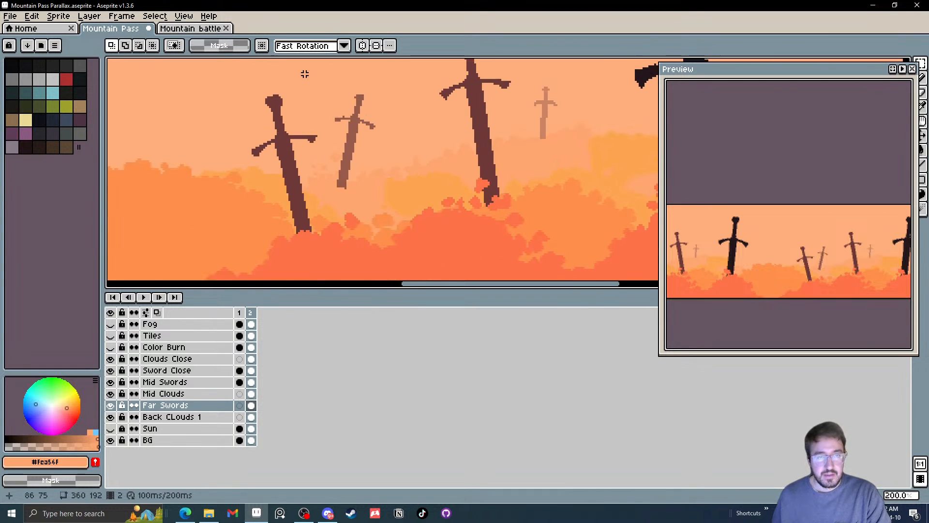
pyautogui.moveTo(305, 73)
pyautogui.mouseDown()
pyautogui.moveTo(394, 218)
pyautogui.moveTo(409, 183)
pyautogui.moveTo(401, 198)
pyautogui.mouseUp()
pyautogui.click(430, 166)
# Try deleting the leftover pixel beside the tilted far sword's blade tip and undo the deletion
pyautogui.scroll(4, 330, 189)
pyautogui.moveTo(455, 185)
pyautogui.mouseDown()
pyautogui.moveTo(401, 180)
pyautogui.moveTo(404, 165)
pyautogui.mouseUp()
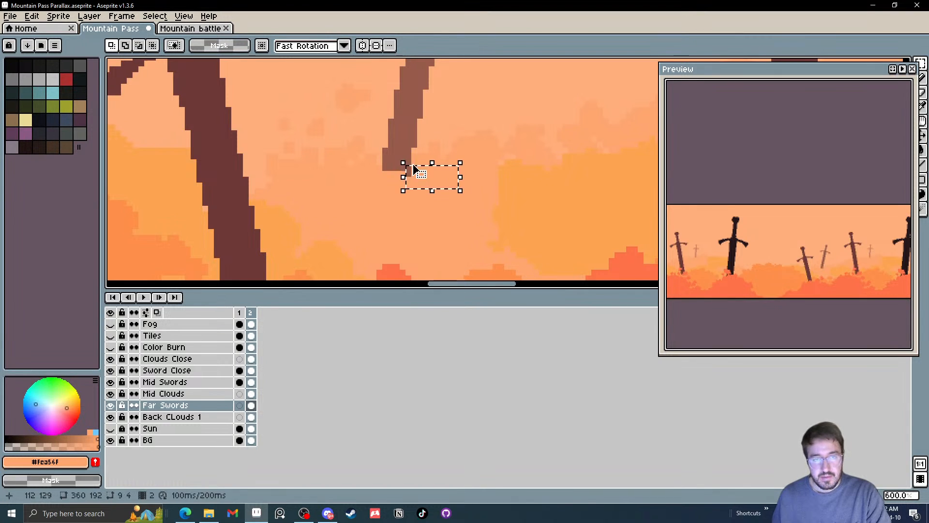
pyautogui.press('Delete')
pyautogui.click(472, 144)
pyautogui.scroll(-5, 463, 171)
pyautogui.scroll(3, 465, 171)
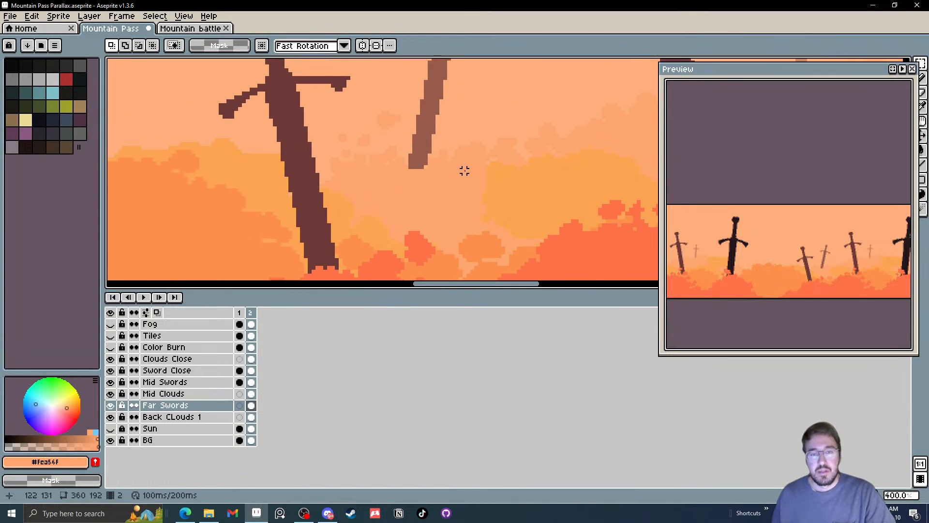
pyautogui.scroll(5, 464, 171)
pyautogui.hotkey('ctrl', 'z')
pyautogui.hotkey('ctrl', 'z')
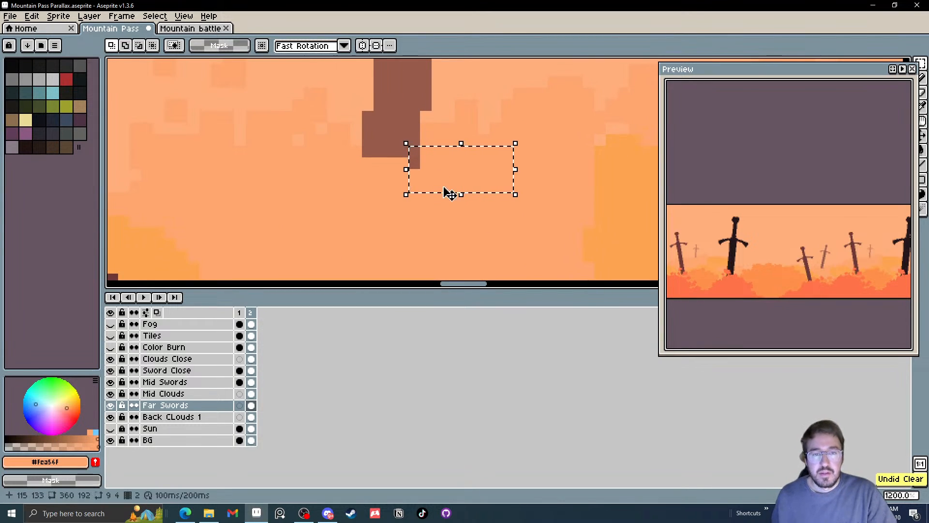
pyautogui.hotkey('ctrl', 'z')
# Reselect the stray pixel under the tilted far sword's blade tip, delete it and clear the selection
pyautogui.moveTo(438, 186); pyautogui.dragTo(401, 164)
pyautogui.press('Delete')
pyautogui.click(459, 260)
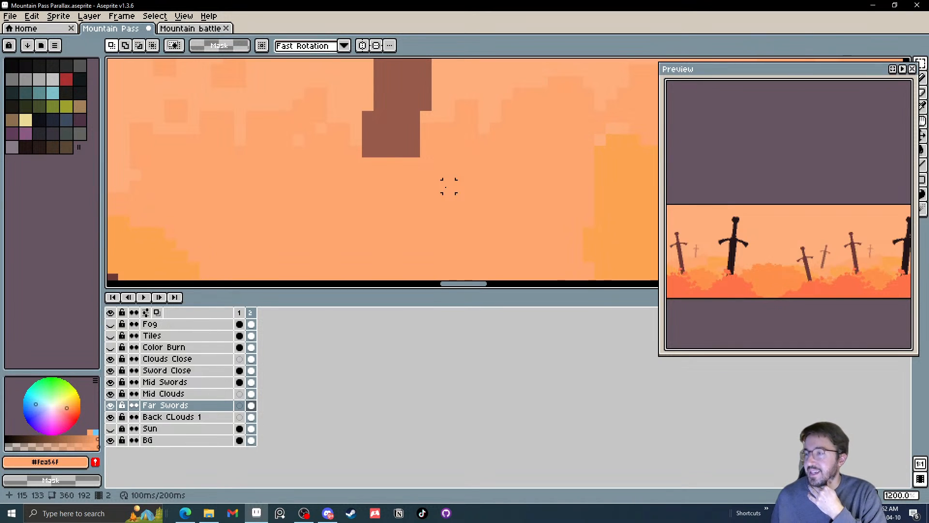
# Clean up the tilted far sword's hilt by shifting the stray crossguard pixels toward the blade and trimming the stray pommel pixel
pyautogui.scroll(-7, 448, 187)
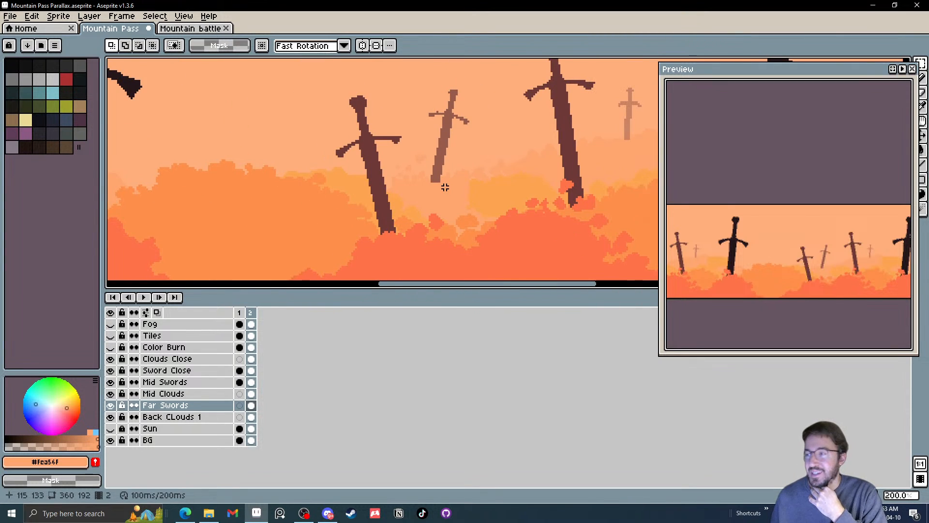
pyautogui.scroll(7, 445, 145)
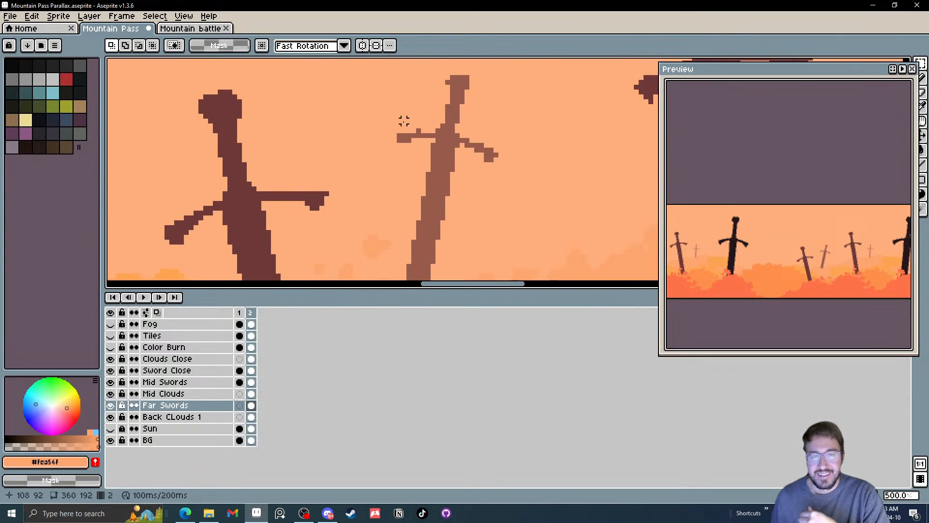
pyautogui.moveTo(435, 143); pyautogui.dragTo(460, 143)
pyautogui.press('Right')
pyautogui.press('Right')
pyautogui.press('Right')
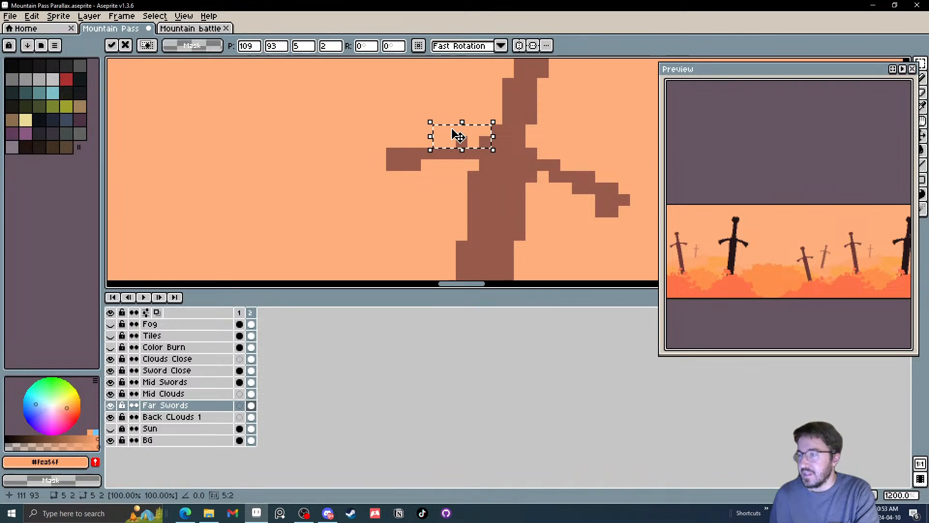
pyautogui.click(602, 129)
pyautogui.moveTo(560, 145); pyautogui.dragTo(511, 247)
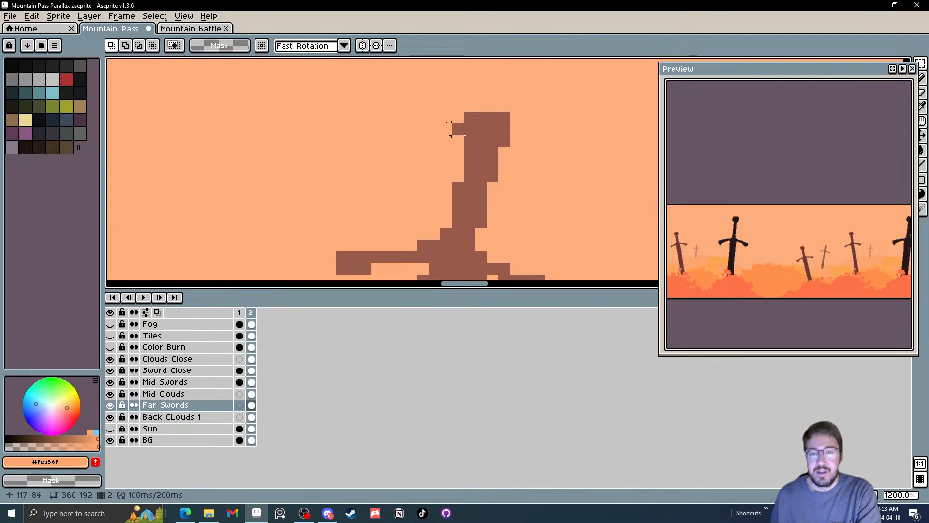
pyautogui.moveTo(446, 118); pyautogui.dragTo(455, 138)
# Examine the sword placement and cloud layering across the tiled background, both up close and as a whole
pyautogui.scroll(-9, 560, 141)
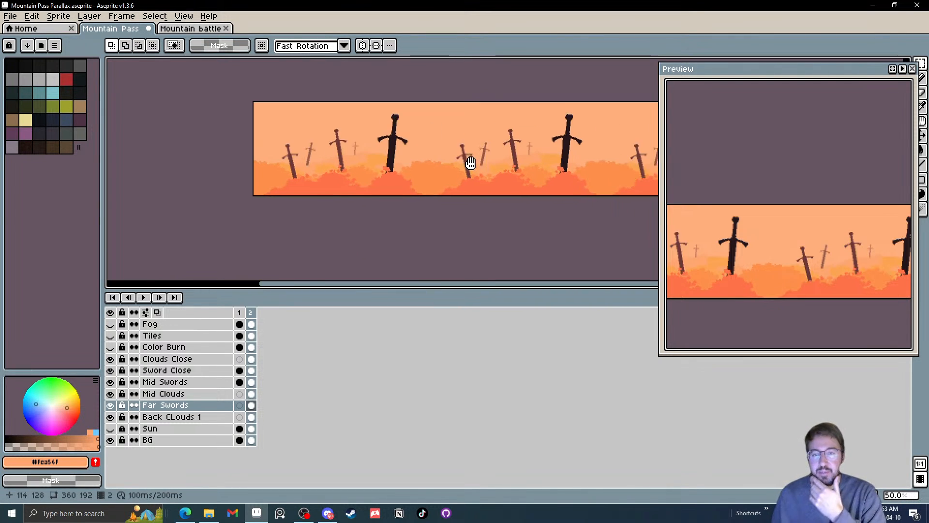
pyautogui.scroll(1, 391, 134)
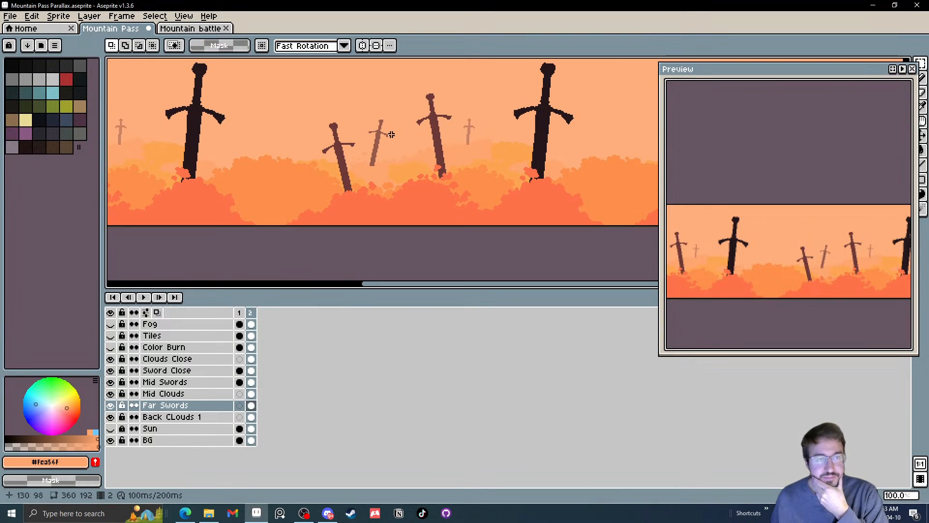
pyautogui.moveTo(329, 139); pyautogui.dragTo(360, 143)
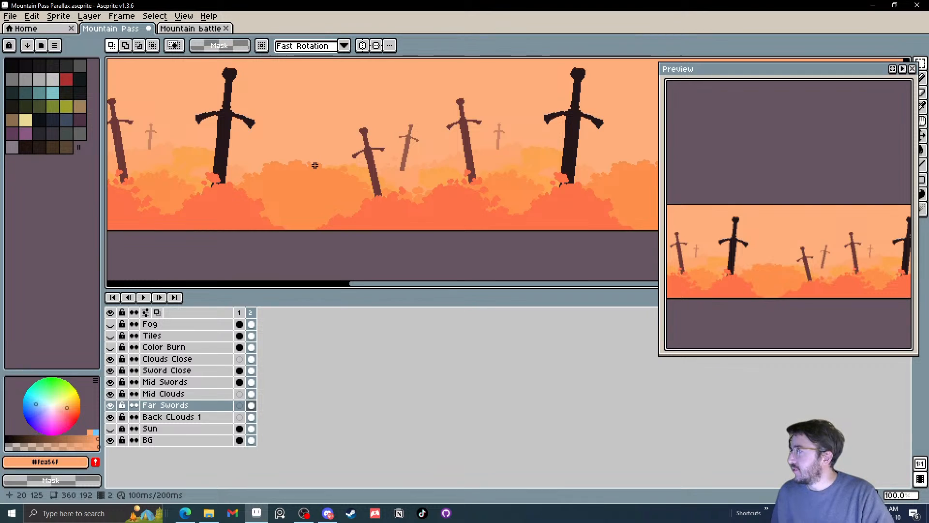
pyautogui.hotkey('alt', 'Tab')
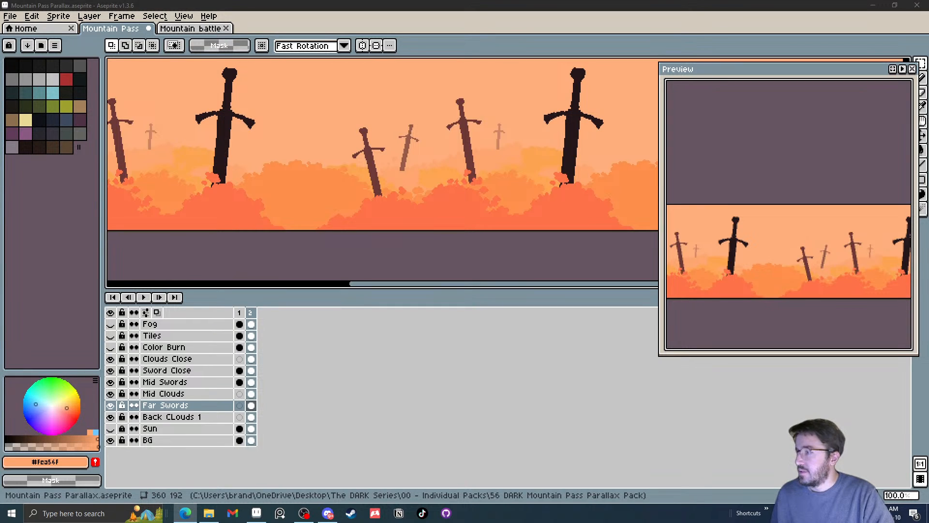
pyautogui.hotkey('alt', 'Tab')
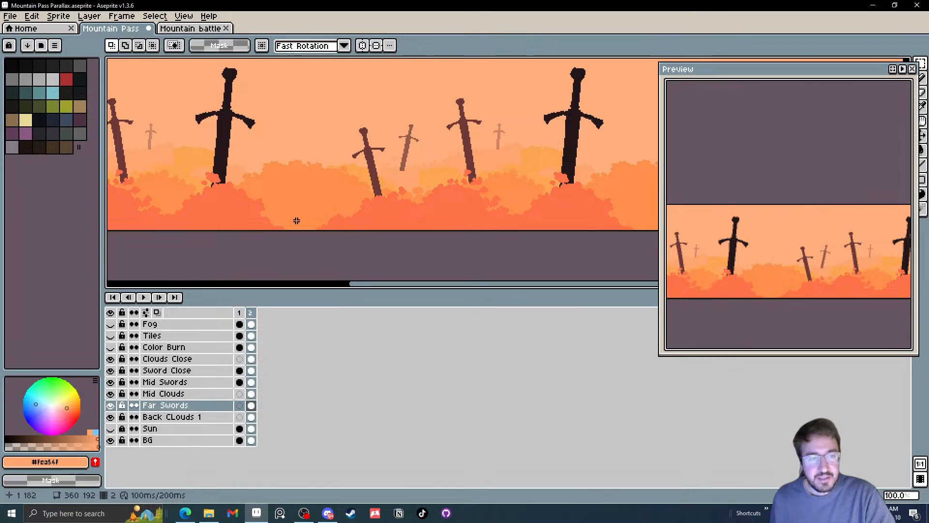
pyautogui.scroll(-1, 413, 216)
pyautogui.scroll(1, 412, 219)
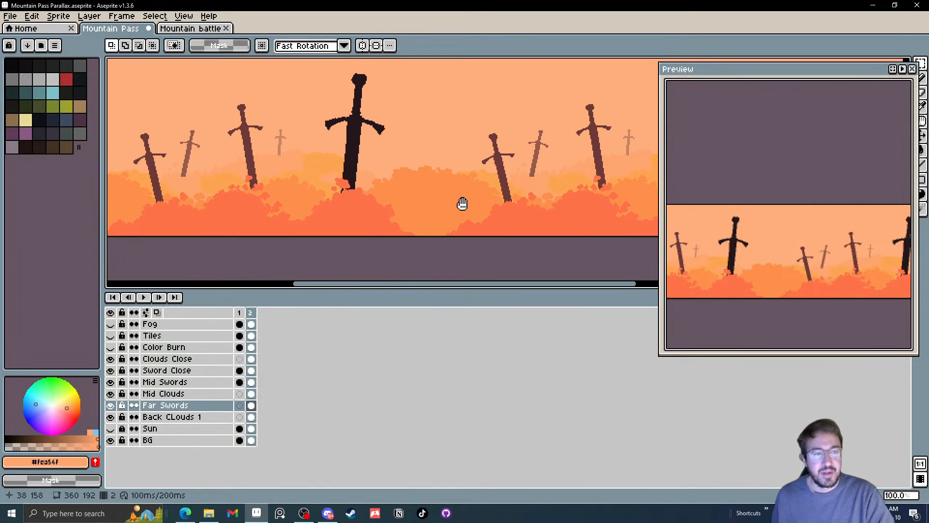
pyautogui.moveTo(461, 204); pyautogui.dragTo(482, 212)
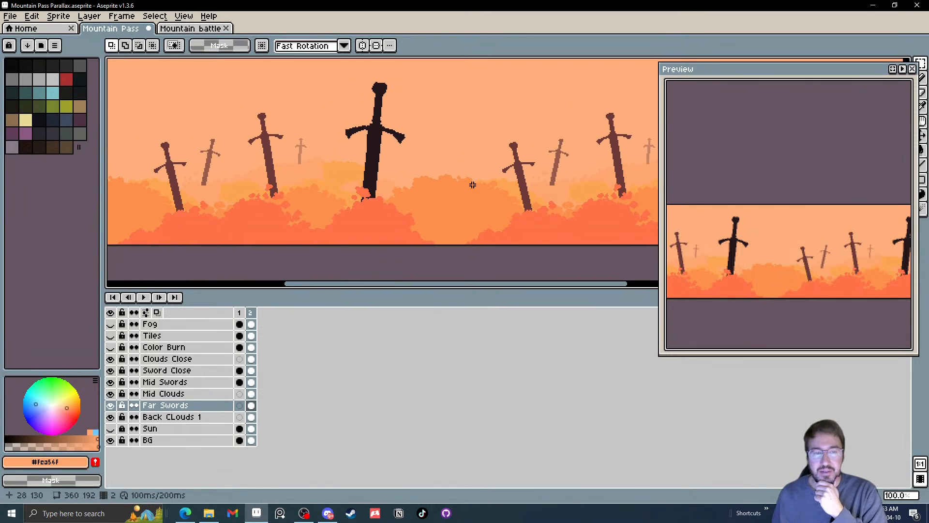
pyautogui.scroll(2, 206, 148)
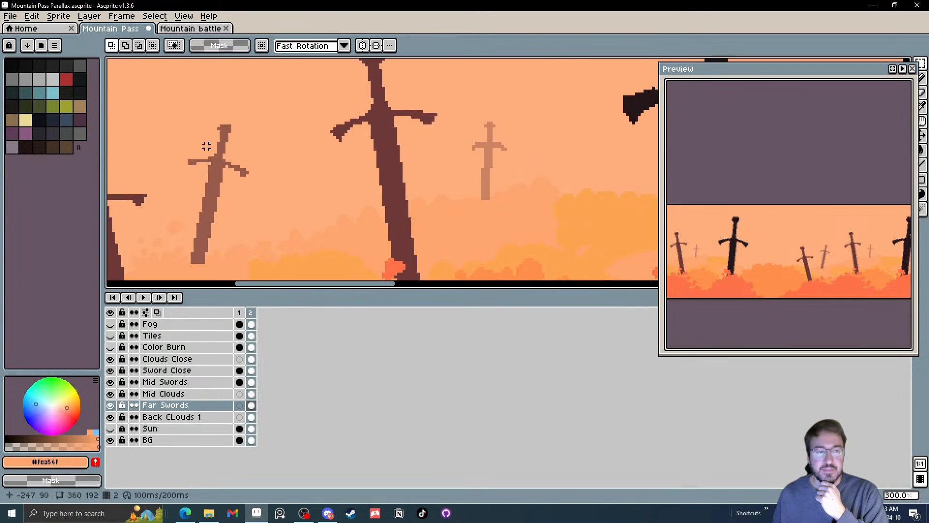
pyautogui.scroll(-1, 206, 148)
pyautogui.moveTo(206, 146); pyautogui.dragTo(272, 114)
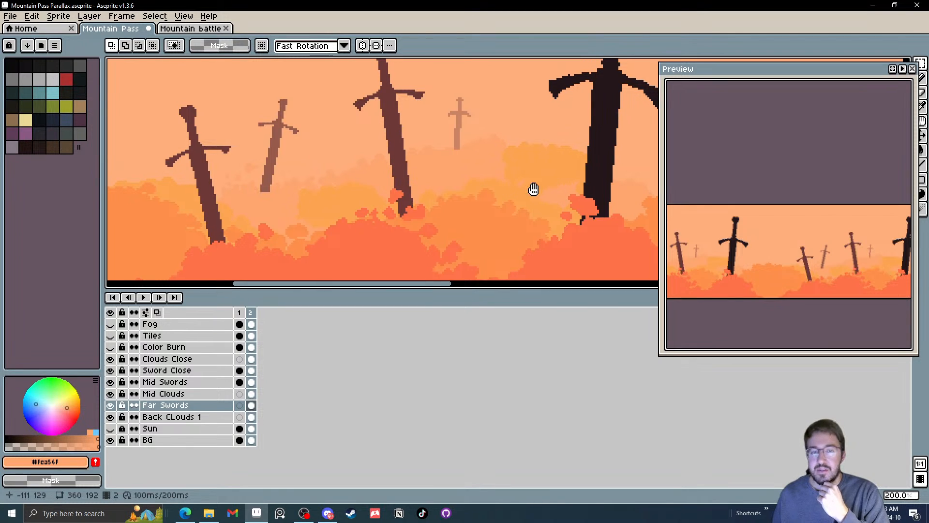
pyautogui.moveTo(533, 189); pyautogui.dragTo(512, 190)
pyautogui.scroll(-2, 506, 184)
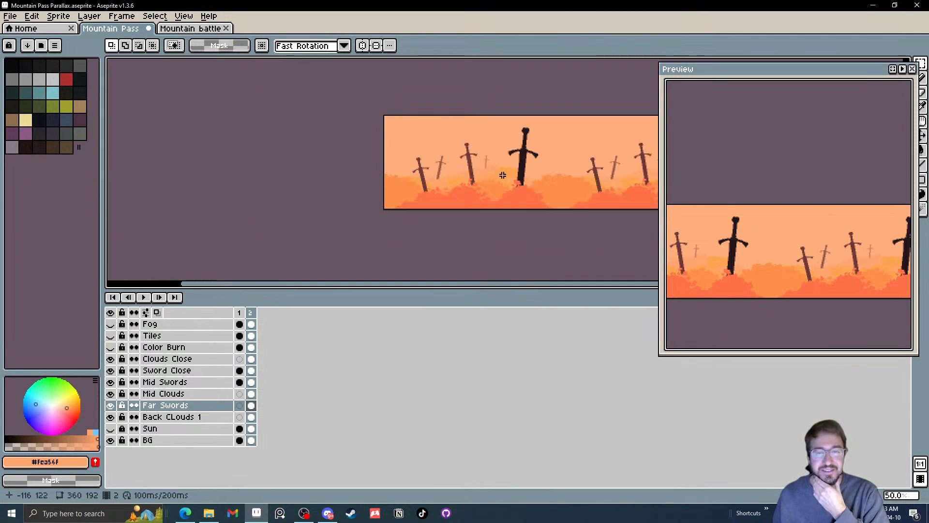
pyautogui.scroll(2, 502, 176)
pyautogui.moveTo(516, 172); pyautogui.dragTo(367, 182)
pyautogui.scroll(-1, 454, 184)
# Save the Mountain Pass Parallax sprite
pyautogui.click(10, 16)
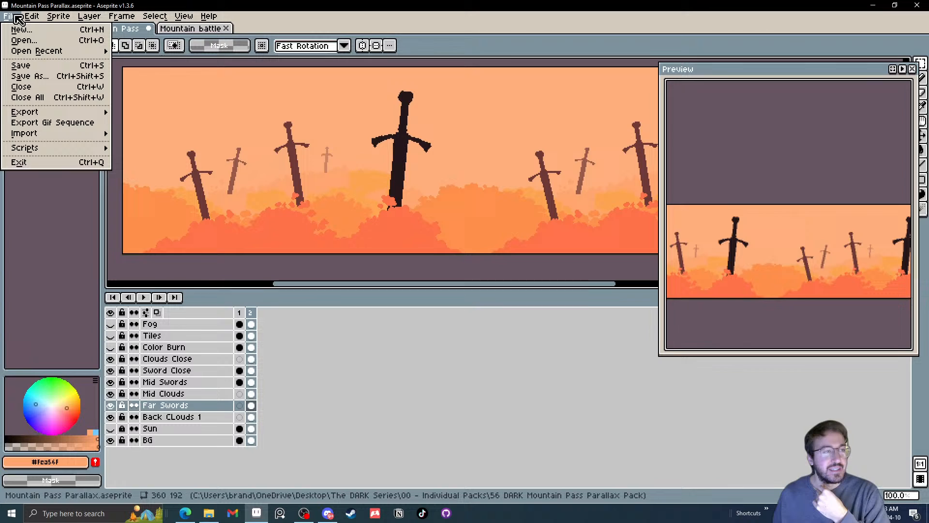
pyautogui.click(14, 64)
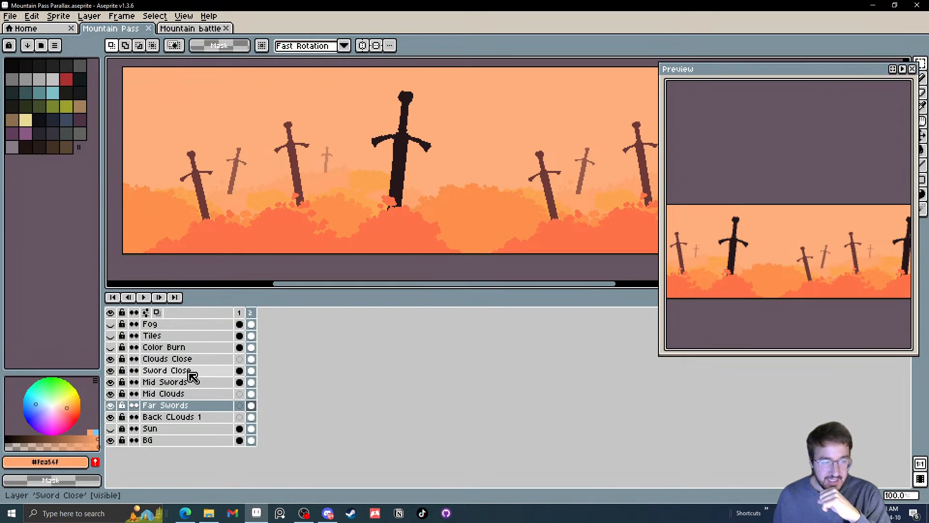
# Try flattening the sprite's layers from the Mid Swords layer and undo the flattening
pyautogui.click(193, 384)
pyautogui.rightClick(192, 383)
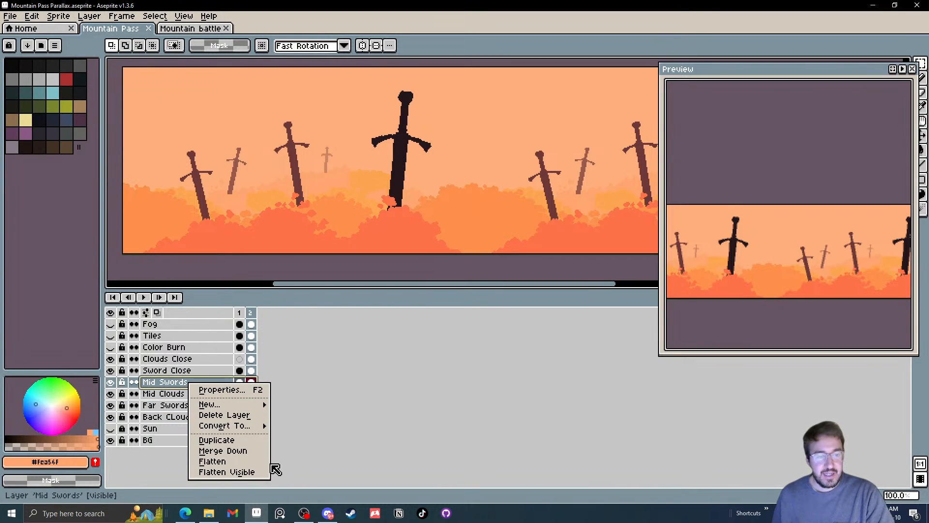
pyautogui.click(244, 460)
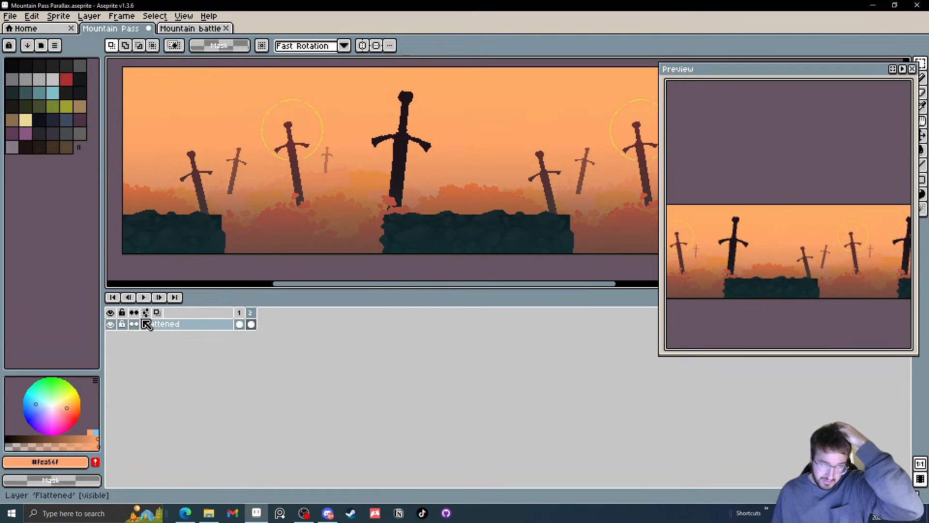
pyautogui.hotkey('ctrl', 'z')
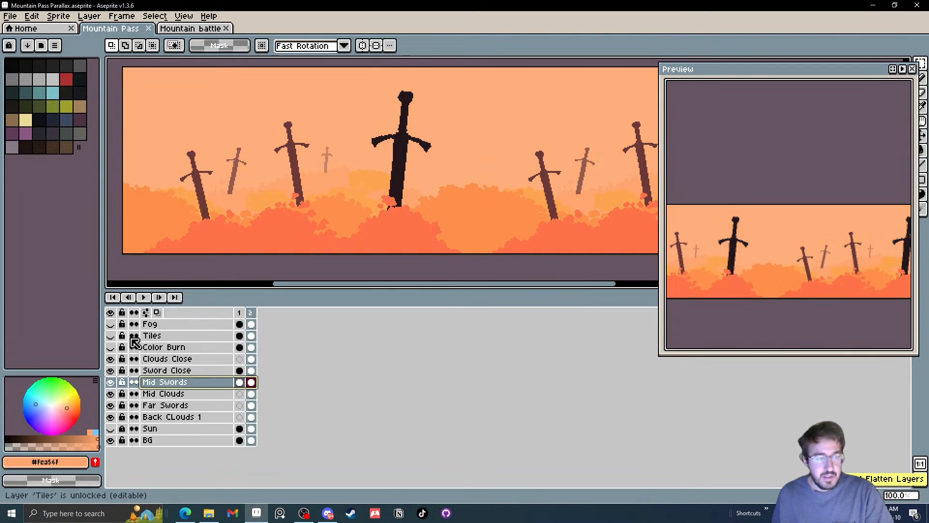
# Show the Color Burn and Sun layers of the Mountain Pass sprite, selecting the layers from Color Burn down to BG
pyautogui.click(154, 337)
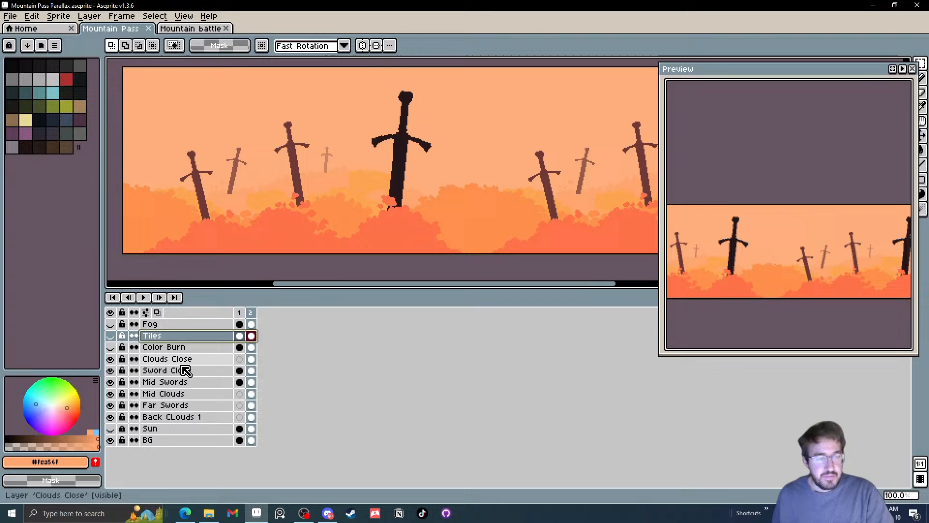
pyautogui.click(111, 347)
pyautogui.moveTo(145, 347)
pyautogui.mouseDown()
pyautogui.moveTo(159, 355)
pyautogui.moveTo(180, 440)
pyautogui.mouseUp()
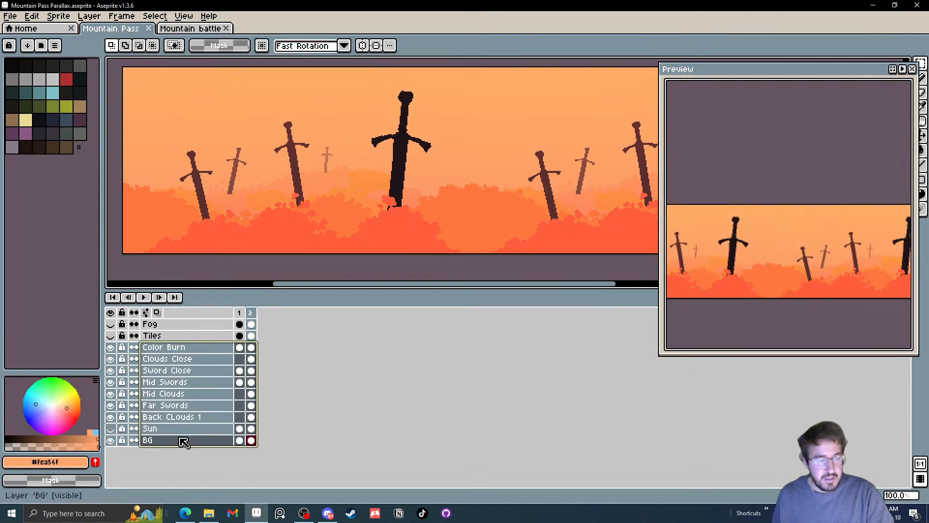
pyautogui.click(110, 429)
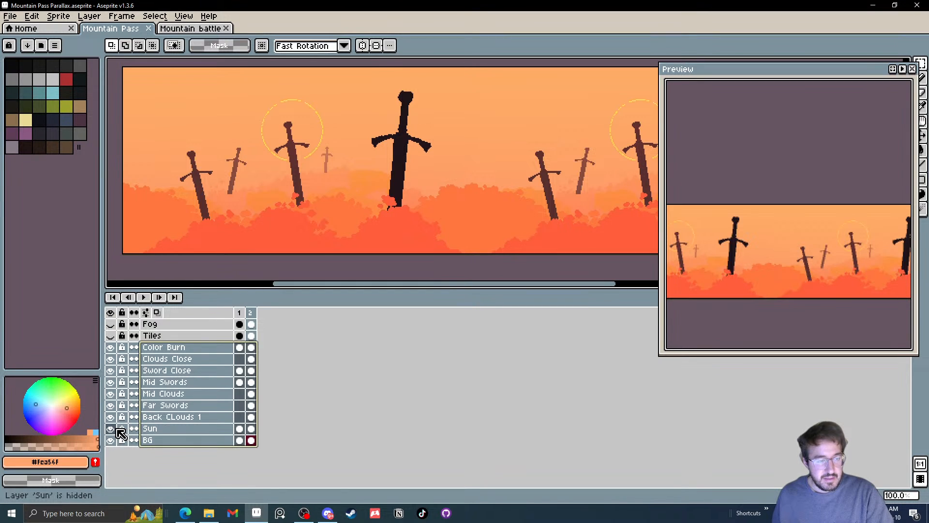
# Flatten the layers from Color Burn down to BG and select the whole canvas on frame 2 of the flattened layer
pyautogui.rightClick(181, 392)
pyautogui.click(224, 470)
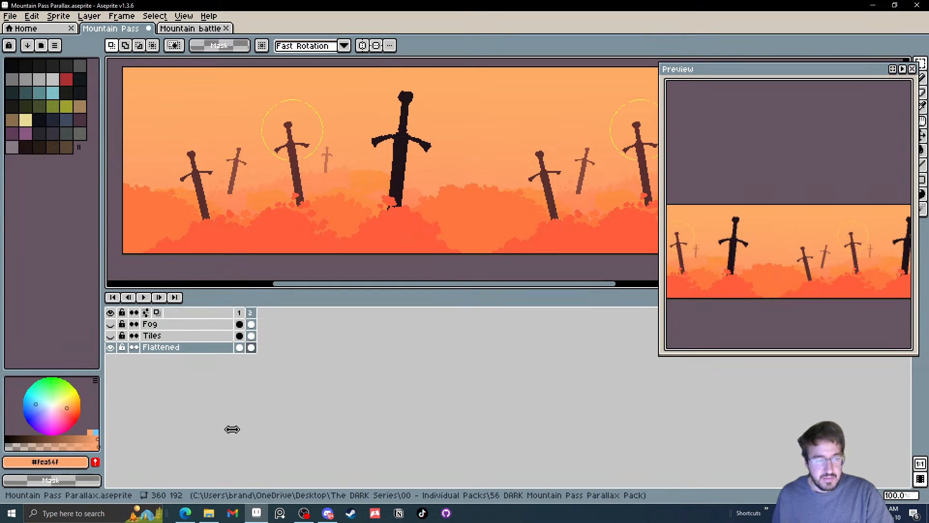
pyautogui.click(251, 347)
pyautogui.scroll(-2, 307, 213)
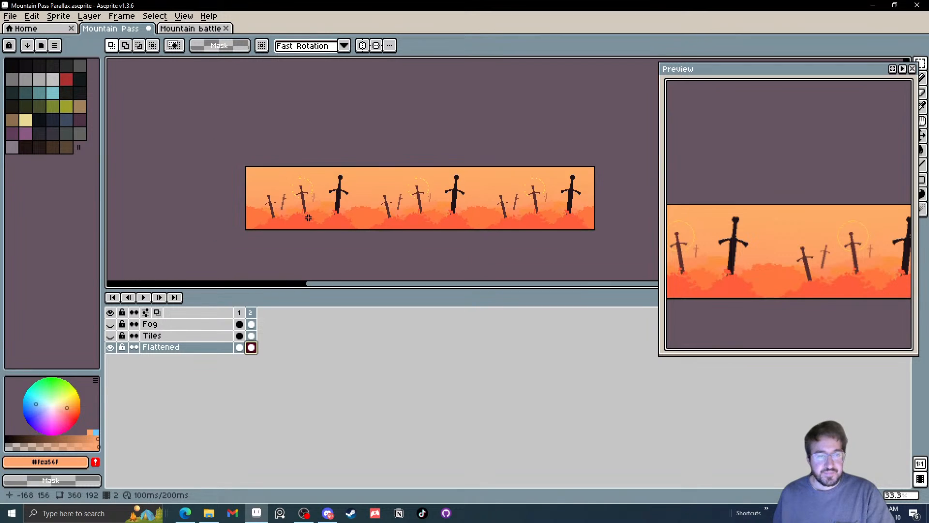
pyautogui.hotkey('ctrl', 'a')
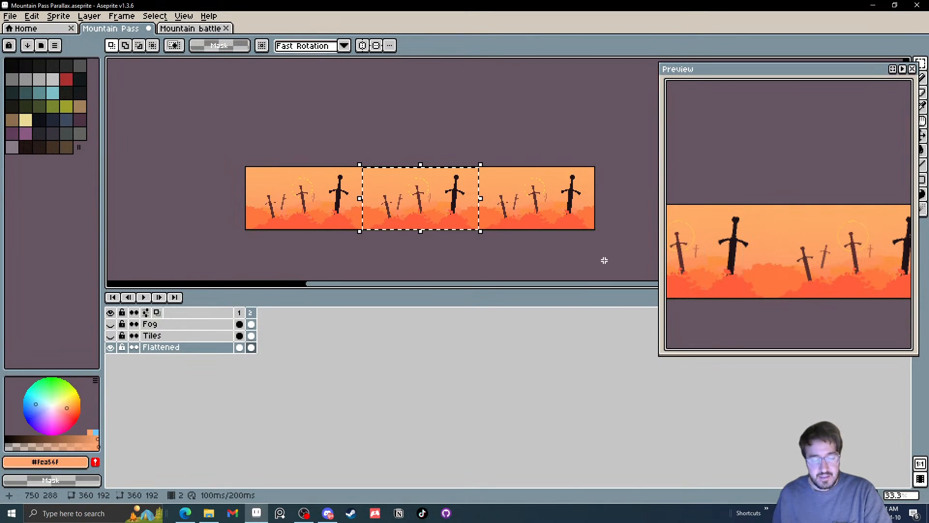
# In the Mountain battle sprite, try clearing both back rocks, Sun and BG cels in frame 3, and undo the clearing
pyautogui.click(173, 30)
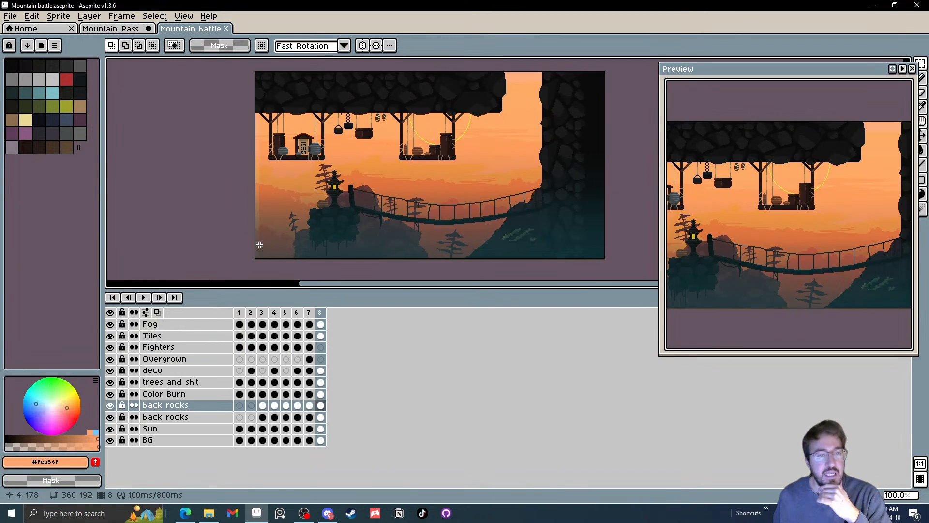
pyautogui.click(312, 312)
pyautogui.moveTo(317, 314); pyautogui.dragTo(264, 322)
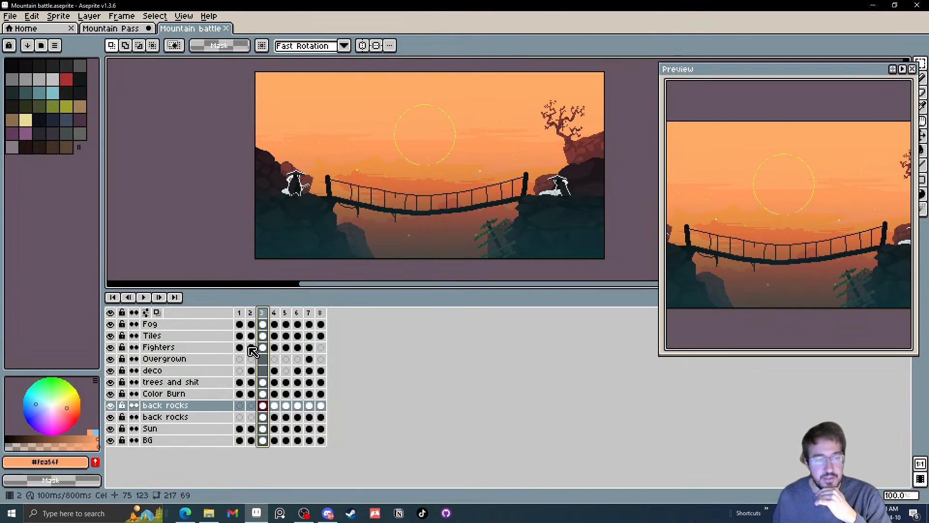
pyautogui.moveTo(263, 407); pyautogui.dragTo(264, 444)
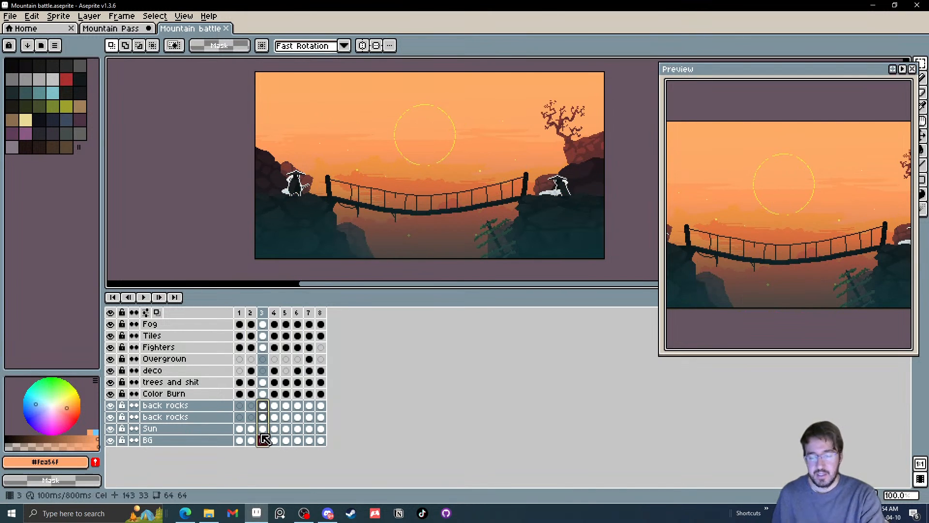
pyautogui.press('Delete')
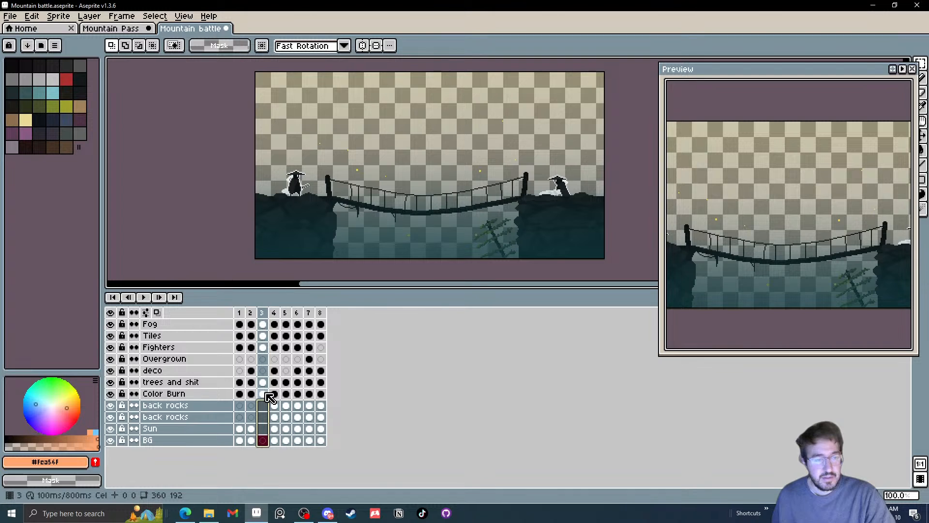
pyautogui.hotkey('ctrl', 'z')
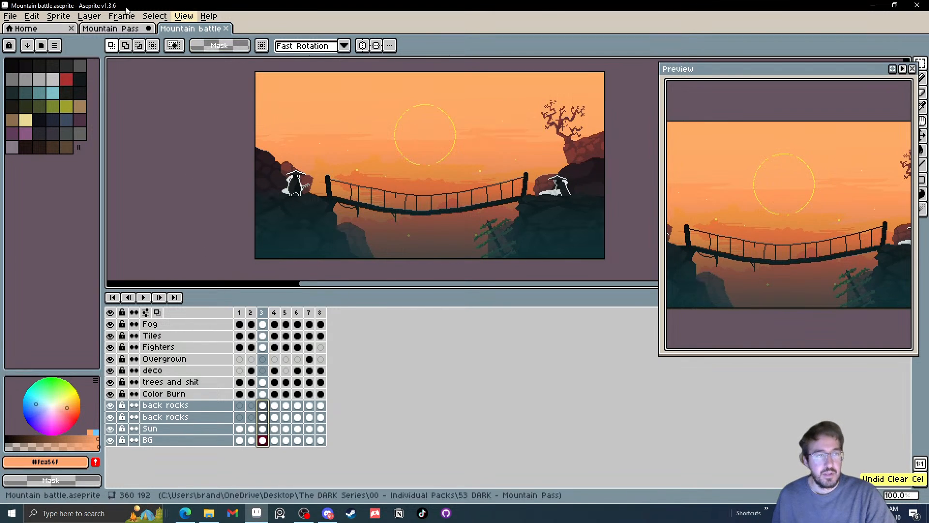
# Back in the Mountain Pass sprite, undo the flattening and hide the Color Burn layer
pyautogui.click(110, 28)
pyautogui.hotkey('ctrl', 'z')
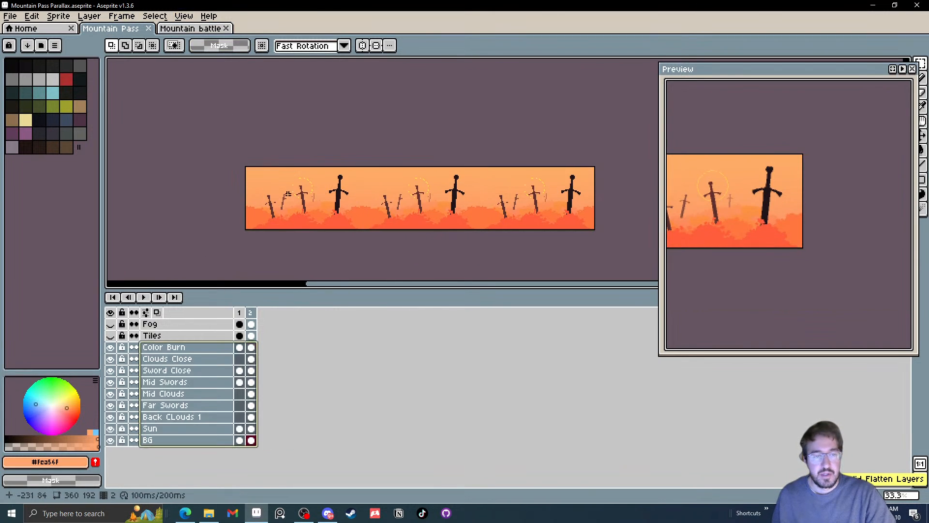
pyautogui.click(110, 347)
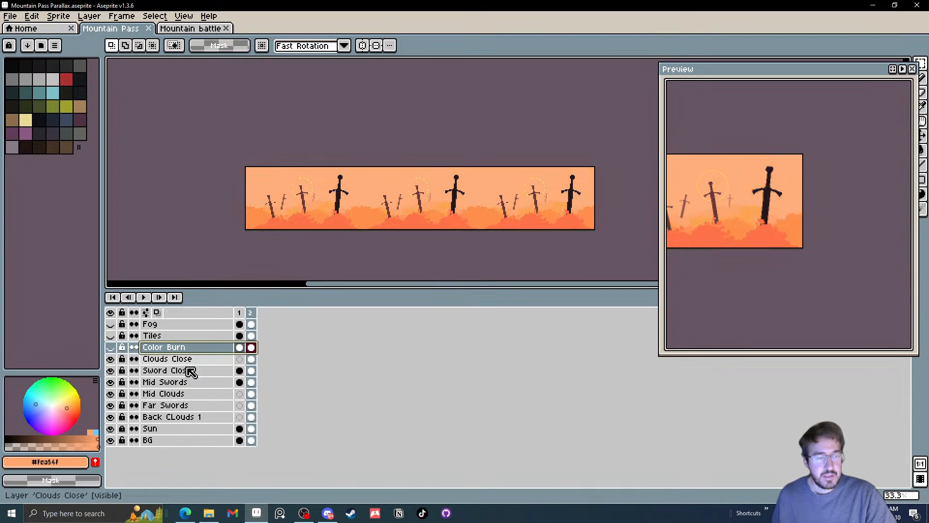
# Flatten the layers from Clouds Close down to BG and copy the full flattened background of frame 2
pyautogui.moveTo(251, 359); pyautogui.dragTo(251, 441)
pyautogui.rightClick(150, 384)
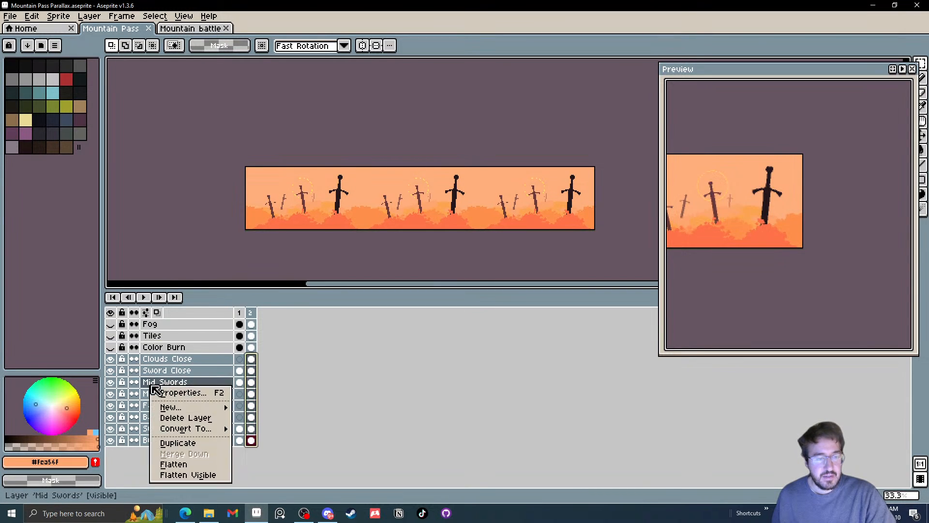
pyautogui.click(393, 420)
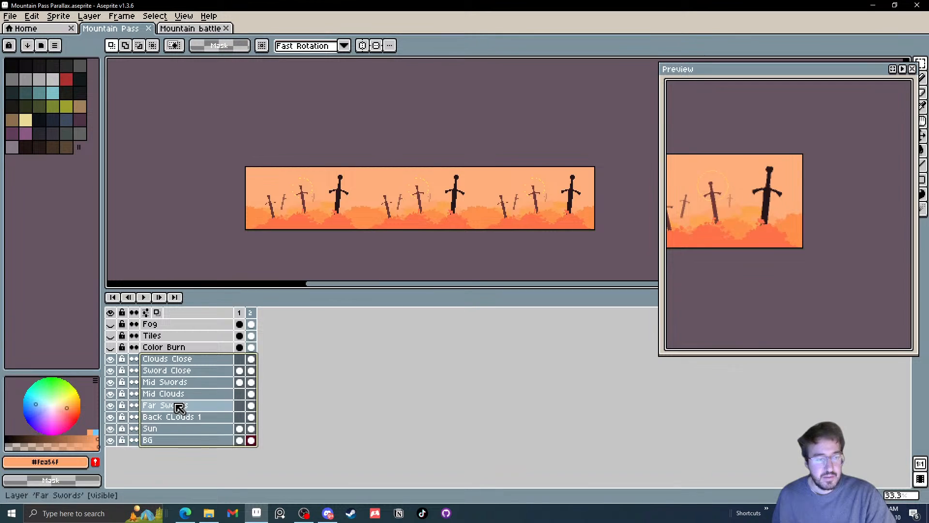
pyautogui.rightClick(215, 409)
pyautogui.click(215, 478)
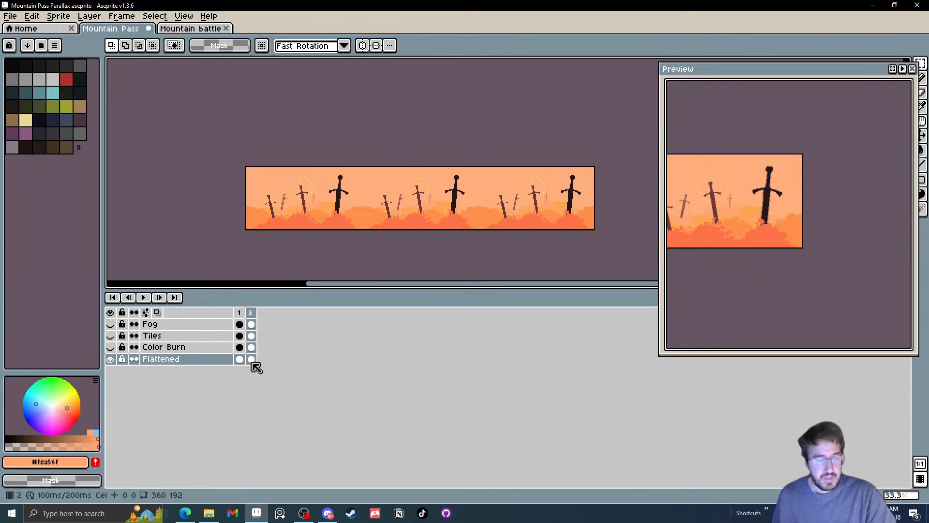
pyautogui.press('m')
pyautogui.moveTo(314, 162); pyautogui.dragTo(569, 256)
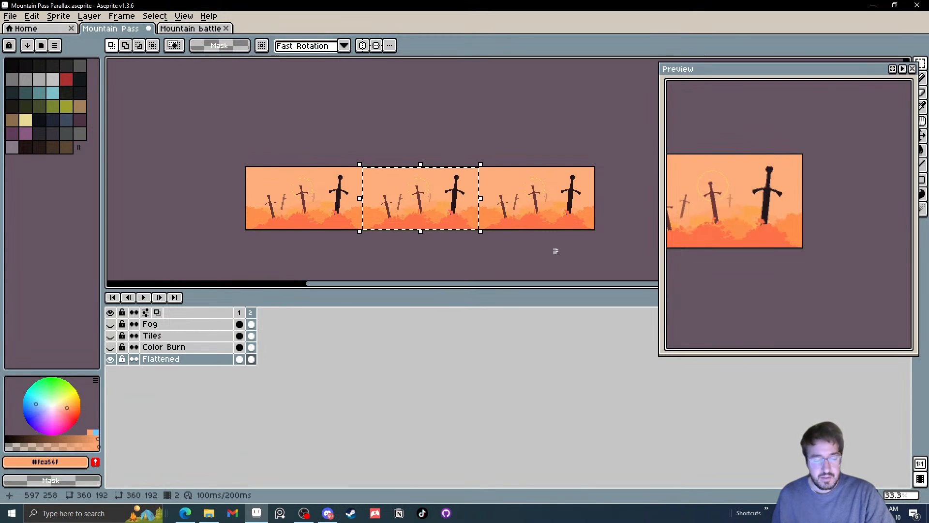
# In the Mountain battle sprite, clear the frame 3 cels of both back rocks layers, Sun and BG
pyautogui.click(191, 29)
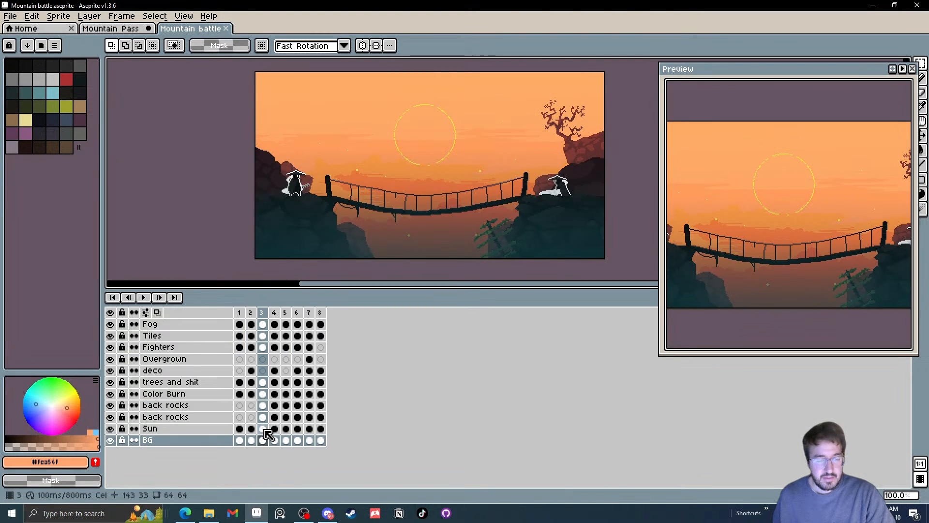
pyautogui.moveTo(263, 440); pyautogui.dragTo(266, 410)
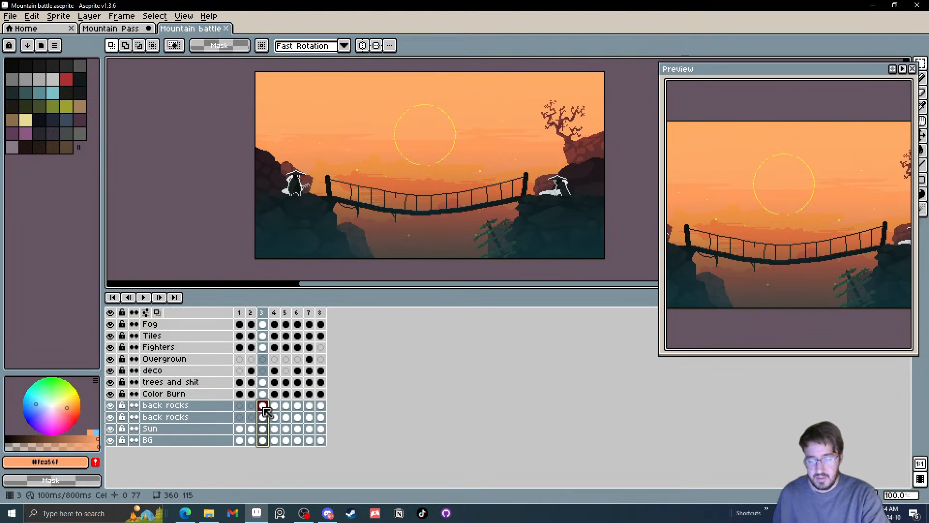
pyautogui.press('Delete')
# Paste the sword background into frame 3 of the upper back rocks layer and slide it sideways to test its scrolling behind the bridge
pyautogui.hotkey('ctrl', 'v')
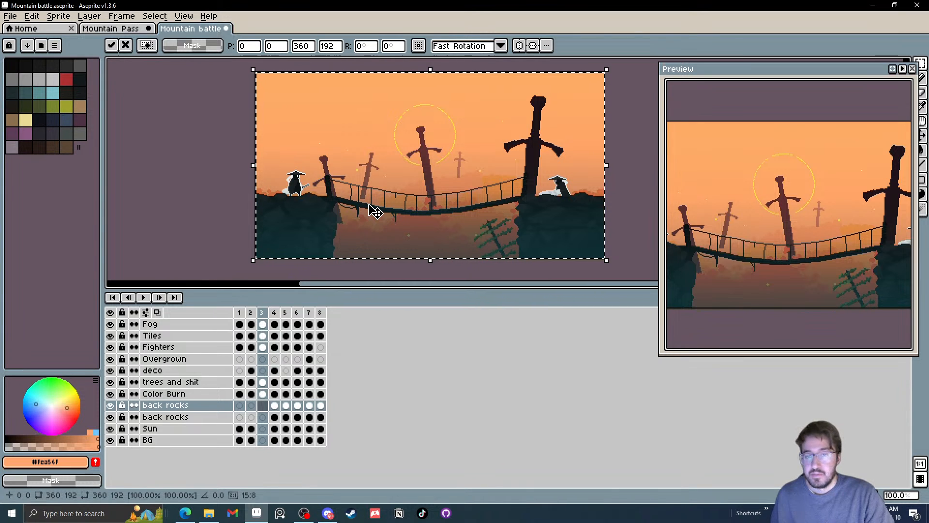
pyautogui.press('Right')
pyautogui.press('Right')
pyautogui.press('Right')
pyautogui.press('Left')
pyautogui.press('Left')
pyautogui.press('Left')
pyautogui.press('Left')
pyautogui.press('Left')
pyautogui.press('Left')
pyautogui.press('Left')
pyautogui.press('Left')
pyautogui.press('Left')
pyautogui.press('Left')
pyautogui.press('Left')
pyautogui.press('Left')
pyautogui.press('Left')
pyautogui.press('Left')
pyautogui.press('Left')
pyautogui.press('Left')
pyautogui.press('Left')
pyautogui.press('Left')
pyautogui.press('Left')
pyautogui.press('Left')
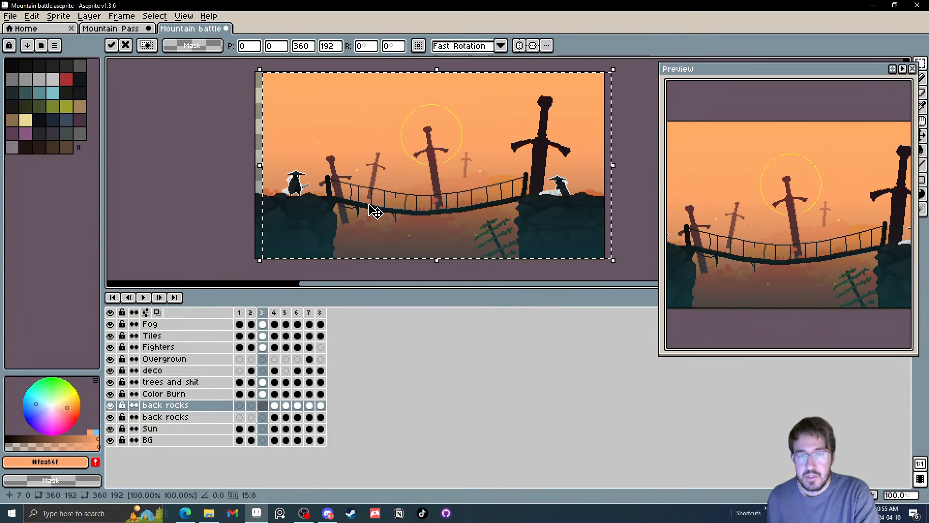
pyautogui.press('Left')
pyautogui.press('Left')
pyautogui.press('Left')
pyautogui.press('Left')
pyautogui.press('Left')
pyautogui.press('Left')
pyautogui.press('Left')
pyautogui.press('Left')
pyautogui.press('Left')
pyautogui.press('Left')
pyautogui.press('Left')
pyautogui.press('Left')
pyautogui.press('Left')
pyautogui.press('Left')
pyautogui.press('Left')
pyautogui.press('Left')
pyautogui.press('Left')
pyautogui.press('Left')
pyautogui.press('Left')
pyautogui.press('Left')
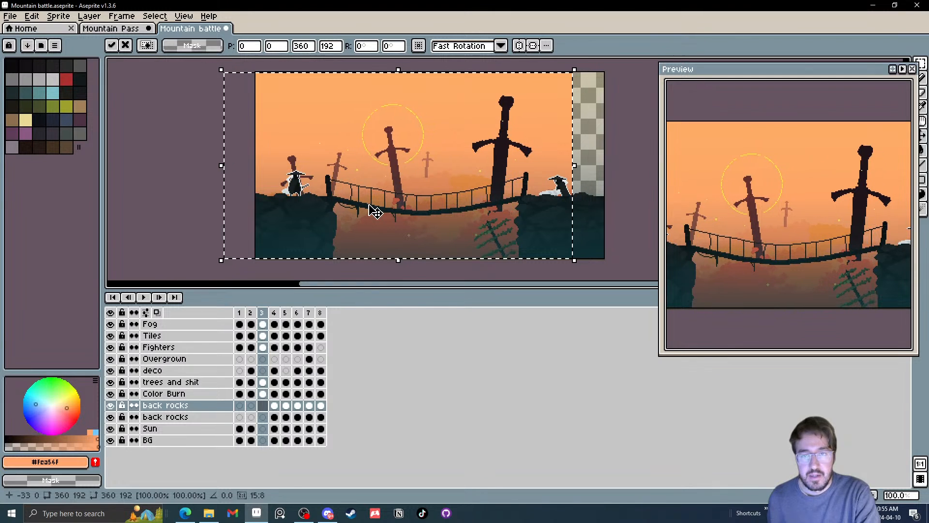
pyautogui.press('Left')
pyautogui.press('Left')
pyautogui.press('Left')
pyautogui.press('Left')
pyautogui.press('Left')
pyautogui.press('Left')
pyautogui.press('Left')
pyautogui.press('Left')
pyautogui.press('Left')
pyautogui.press('Left')
pyautogui.press('Left')
pyautogui.press('Left')
pyautogui.press('Left')
pyautogui.press('Left')
pyautogui.press('Left')
pyautogui.press('Left')
pyautogui.press('Left')
pyautogui.press('Left')
pyautogui.press('Left')
pyautogui.press('Left')
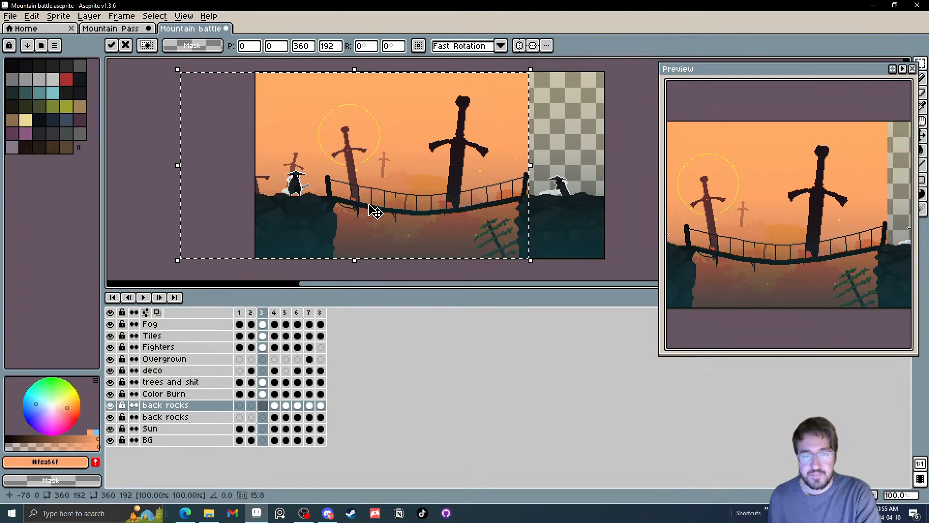
pyautogui.press('Right')
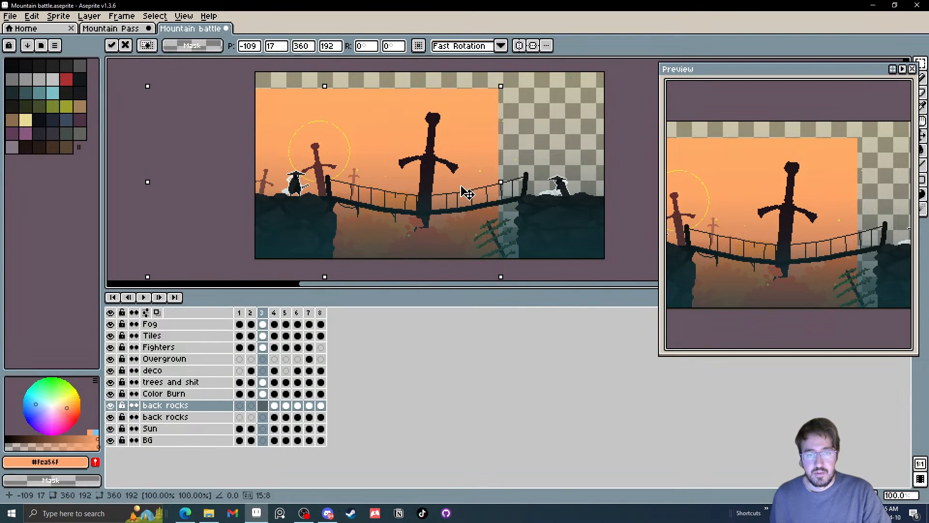
# Raise the pasted background, add a second copy and place it flush against the first at position 223, -22
pyautogui.moveTo(468, 180); pyautogui.dragTo(568, 143)
pyautogui.hotkey('ctrl', 'z')
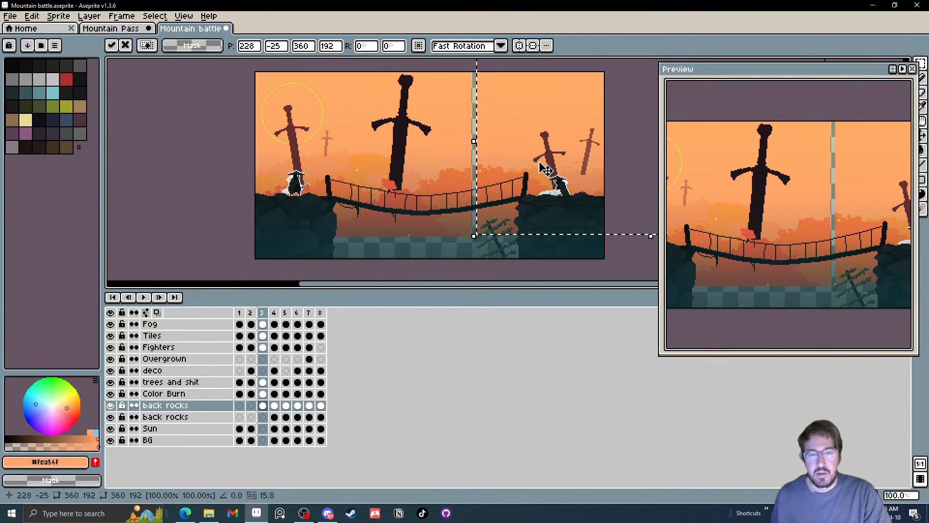
pyautogui.scroll(1, 541, 163)
pyautogui.moveTo(495, 181); pyautogui.dragTo(489, 183)
pyautogui.scroll(2, 436, 118)
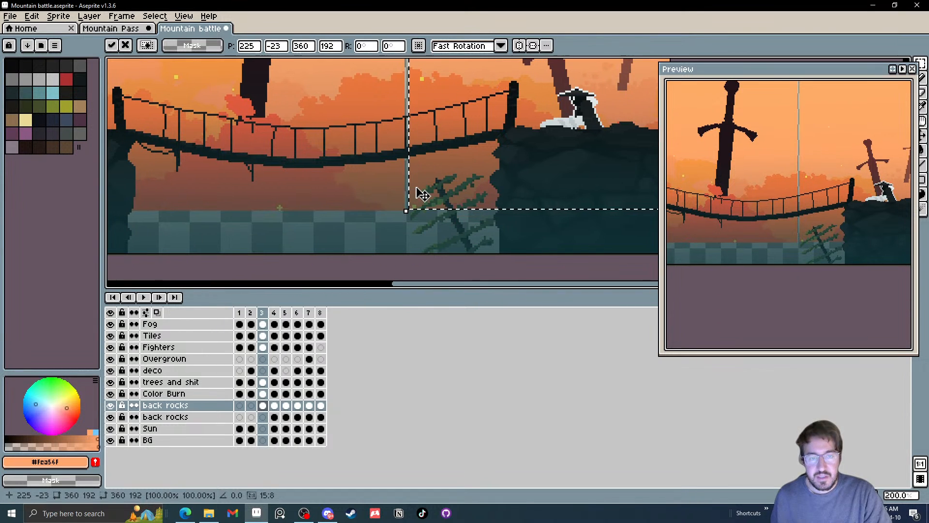
pyautogui.moveTo(413, 186); pyautogui.dragTo(407, 192)
pyautogui.scroll(-4, 401, 188)
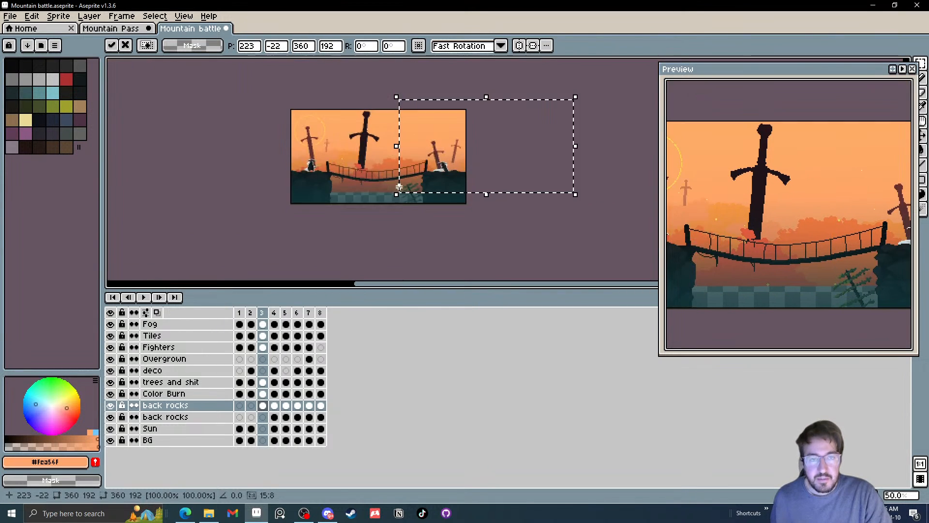
pyautogui.click(498, 243)
pyautogui.moveTo(415, 203); pyautogui.dragTo(490, 189)
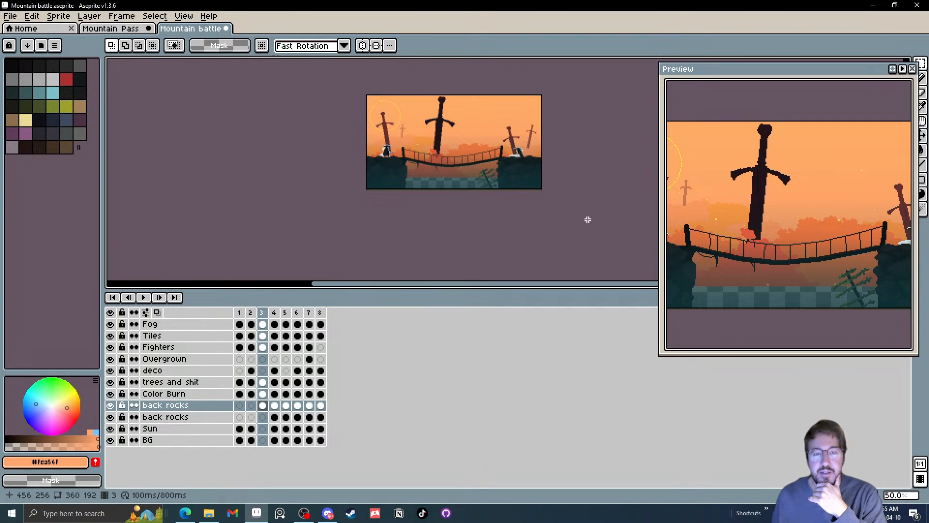
# Try shifting the joined sword background to position -24, -16 and delete it from frame 3
pyautogui.hotkey('ctrl', 'a')
pyautogui.moveTo(497, 156)
pyautogui.mouseDown()
pyautogui.moveTo(514, 149)
pyautogui.moveTo(440, 150)
pyautogui.moveTo(484, 150)
pyautogui.moveTo(493, 174)
pyautogui.moveTo(483, 140)
pyautogui.moveTo(487, 148)
pyautogui.mouseUp()
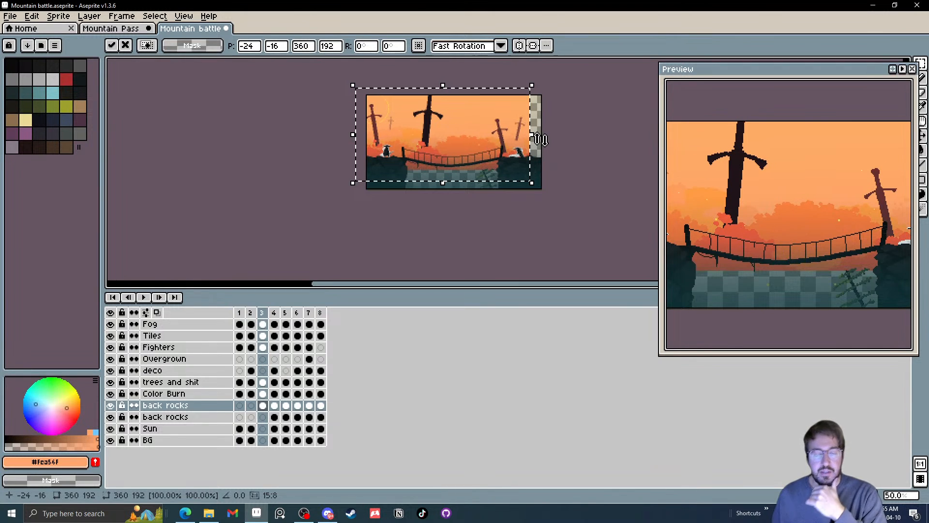
pyautogui.press('Delete')
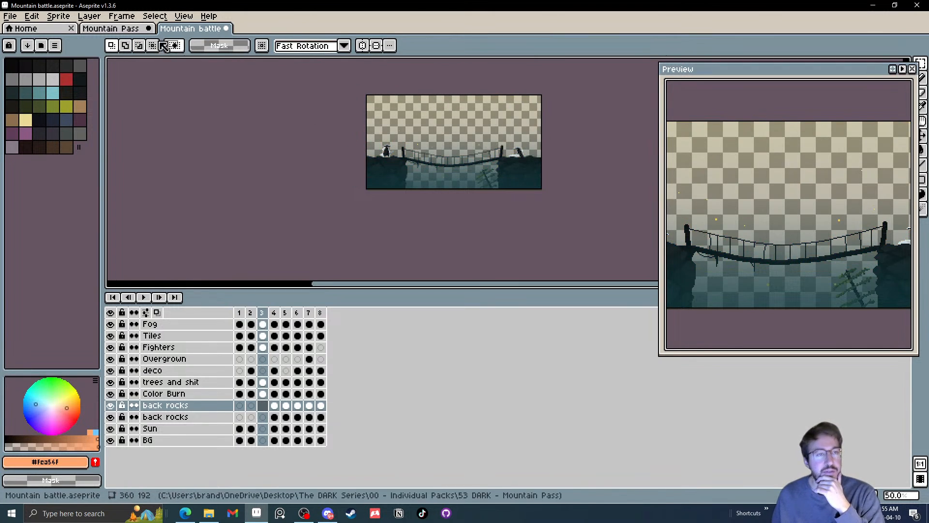
# Return to the Mountain Pass sprite and undo the canvas selection and the layer flattening
pyautogui.click(125, 29)
pyautogui.hotkey('ctrl', 'z')
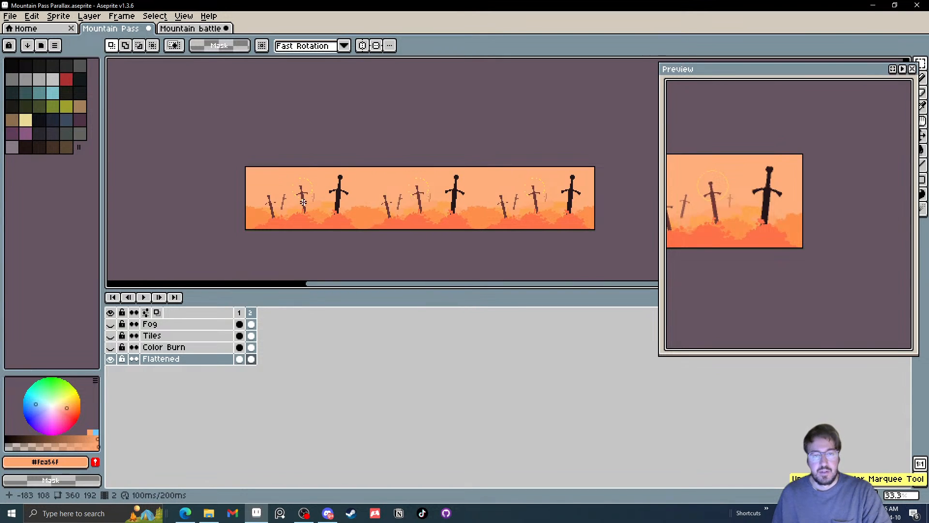
pyautogui.hotkey('ctrl', 'z')
pyautogui.click(225, 214)
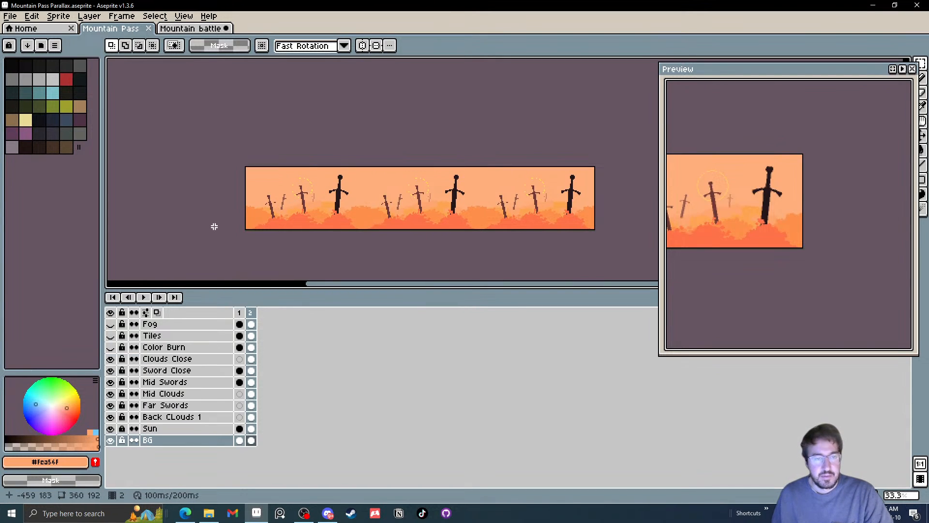
# Select the frame 2 cels from BG up to Clouds Close and extend the canvas by 32 px on top and 64 px at the bottom
pyautogui.moveTo(267, 220); pyautogui.dragTo(214, 216)
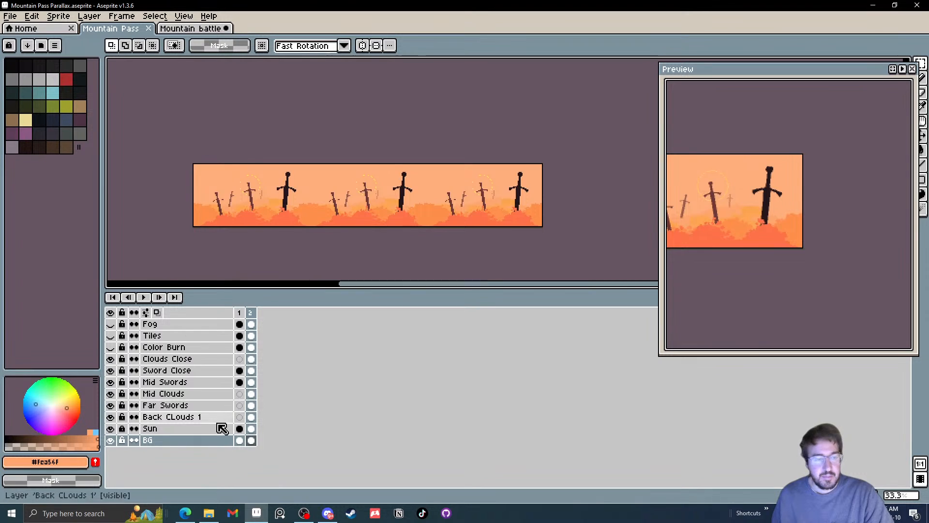
pyautogui.moveTo(251, 440); pyautogui.dragTo(252, 359)
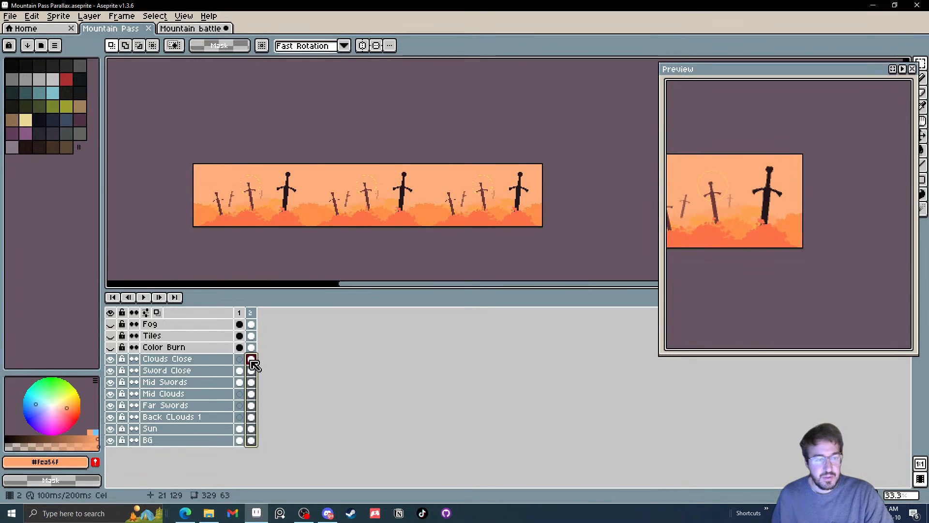
pyautogui.scroll(1, 341, 220)
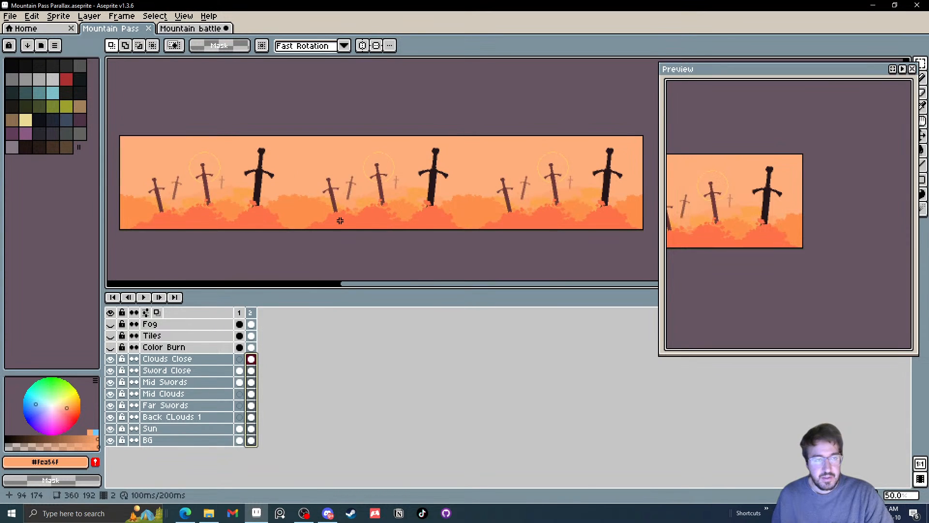
pyautogui.click(58, 16)
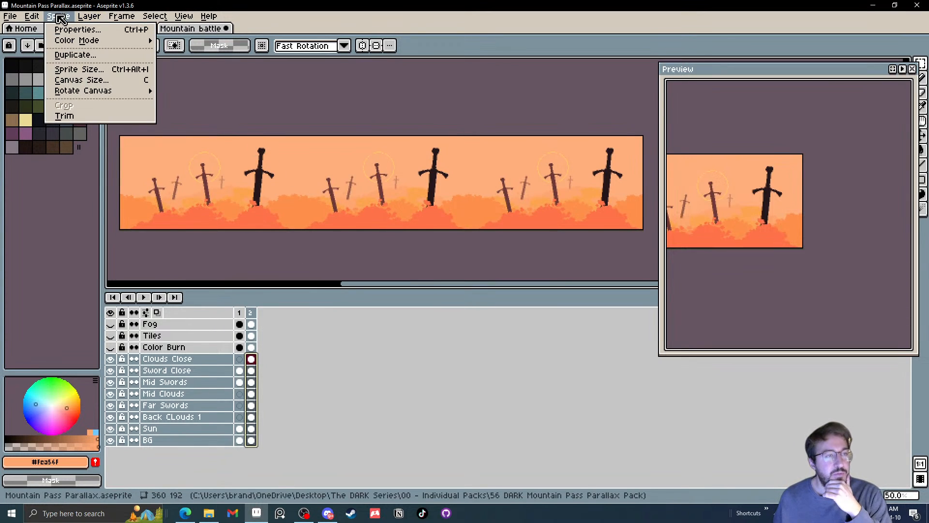
pyautogui.click(103, 81)
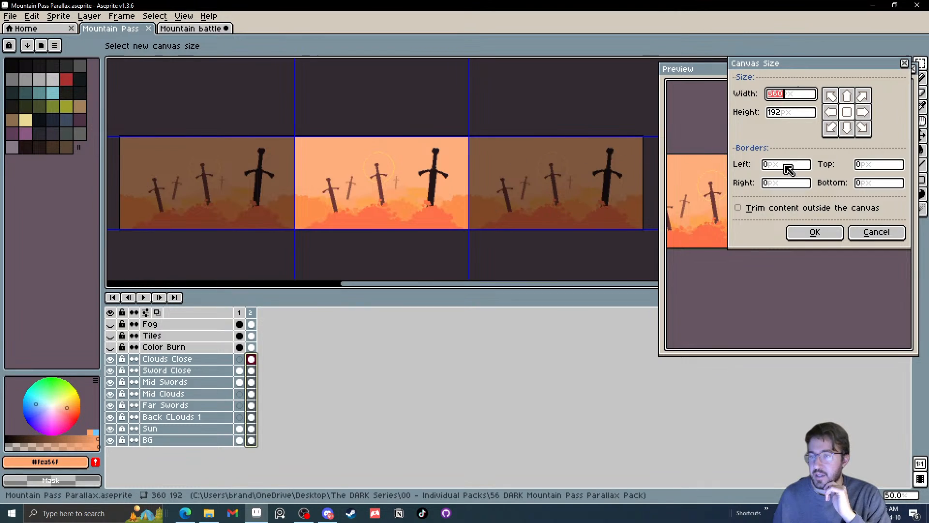
pyautogui.click(884, 171)
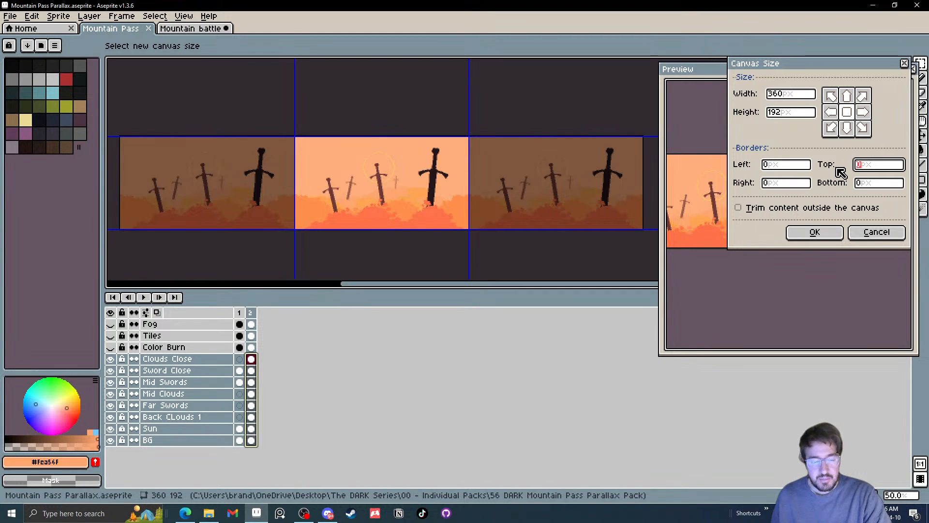
pyautogui.write('32')
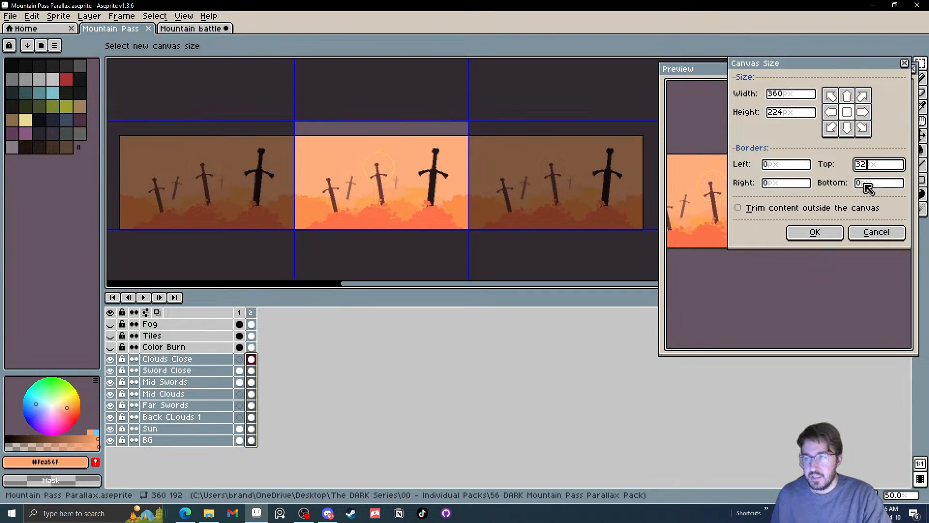
pyautogui.click(873, 187)
pyautogui.press('BackSpace')
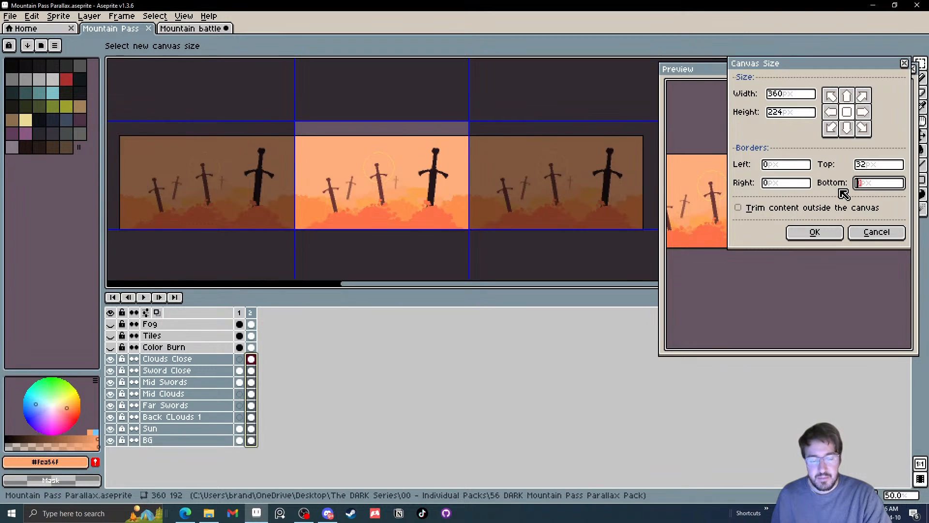
pyautogui.write('64')
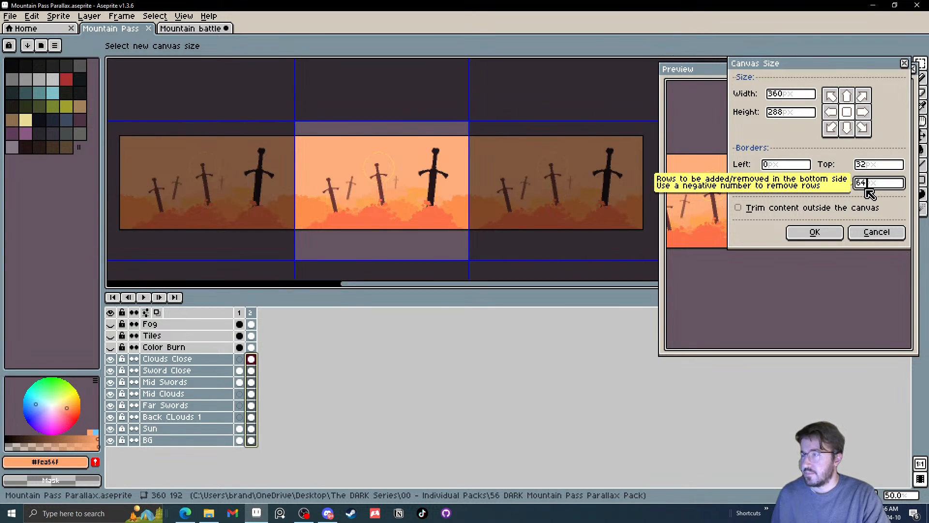
pyautogui.click(815, 233)
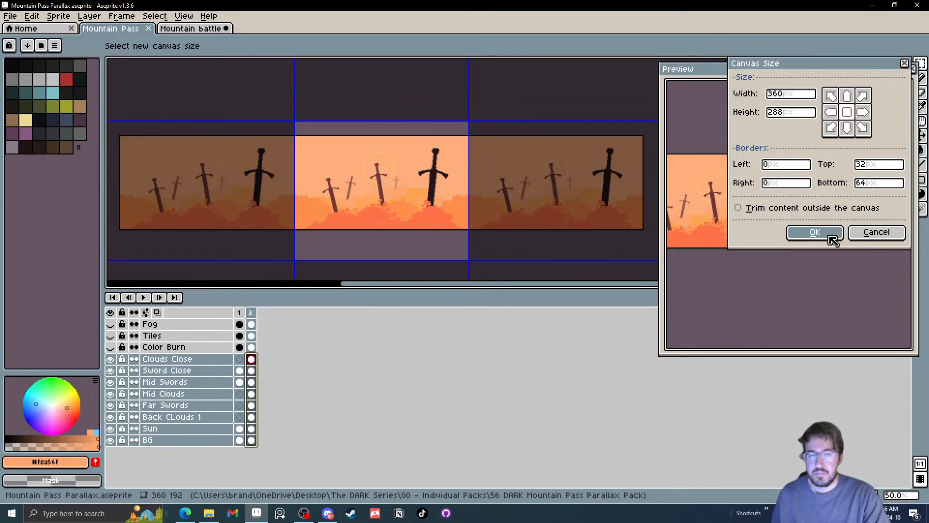
pyautogui.moveTo(494, 228); pyautogui.dragTo(492, 229)
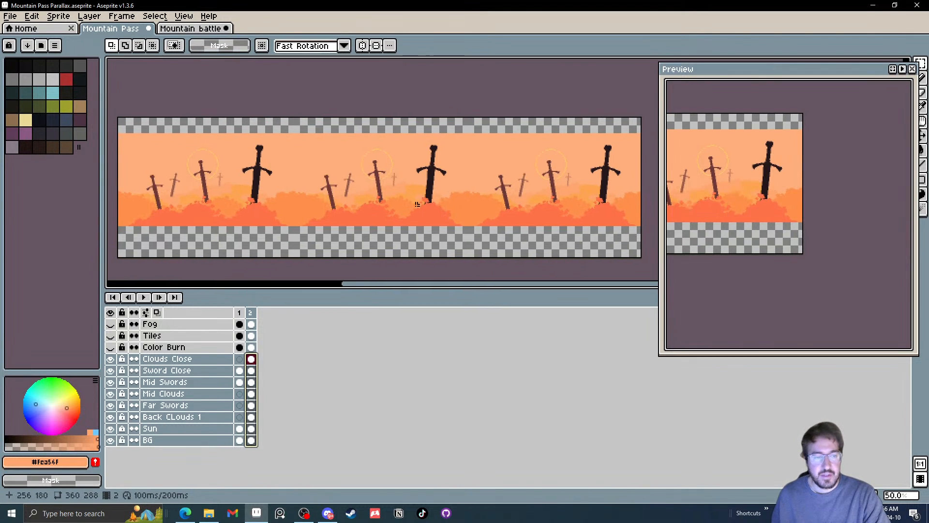
# Fill the empty strip above the sky on the BG layer of frame 2 with the sampled sky colour
pyautogui.click(250, 441)
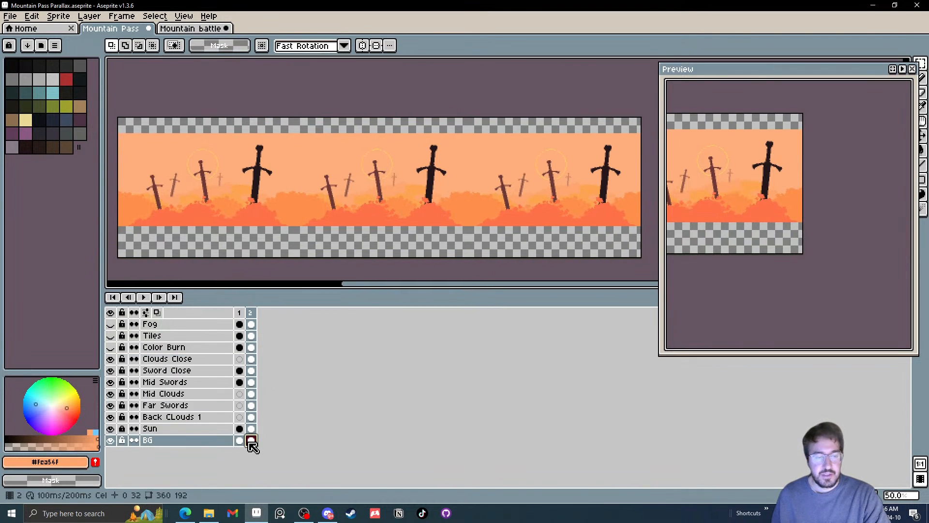
pyautogui.press('i')
pyautogui.click(470, 139)
pyautogui.press('g')
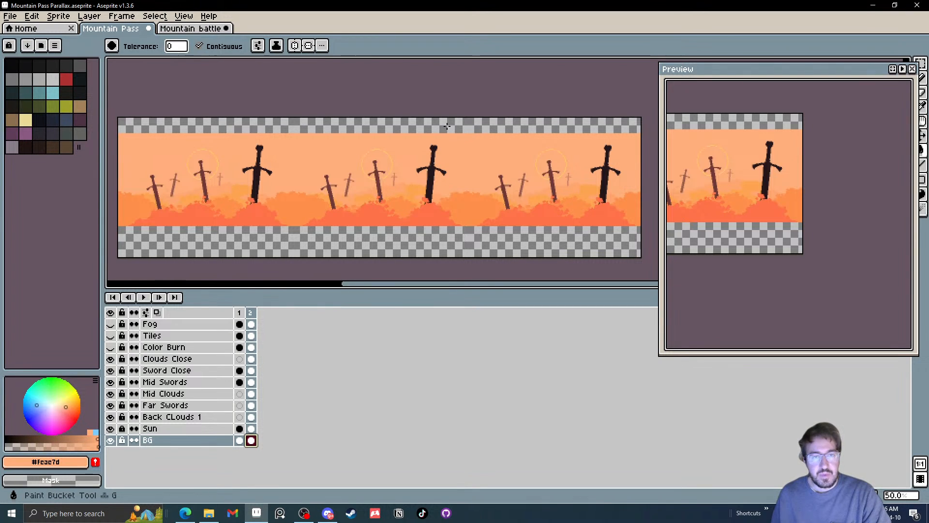
pyautogui.click(447, 127)
pyautogui.moveTo(347, 157)
pyautogui.mouseDown()
pyautogui.moveTo(347, 120)
pyautogui.moveTo(350, 133)
pyautogui.mouseUp()
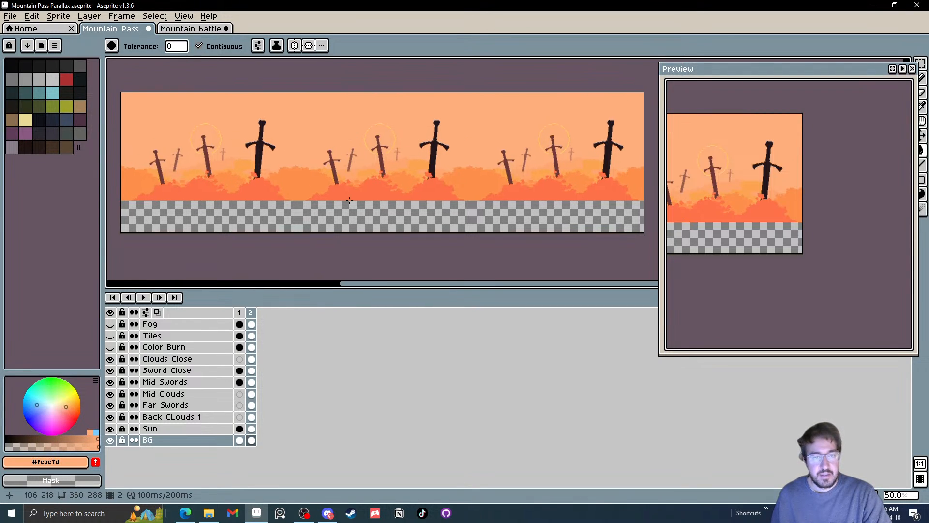
# Make the frame 2 cel of Clouds Close active and sample the close clouds' orange #fe724a
pyautogui.scroll(1, 361, 212)
pyautogui.moveTo(359, 213); pyautogui.dragTo(395, 187)
pyautogui.scroll(-1, 383, 217)
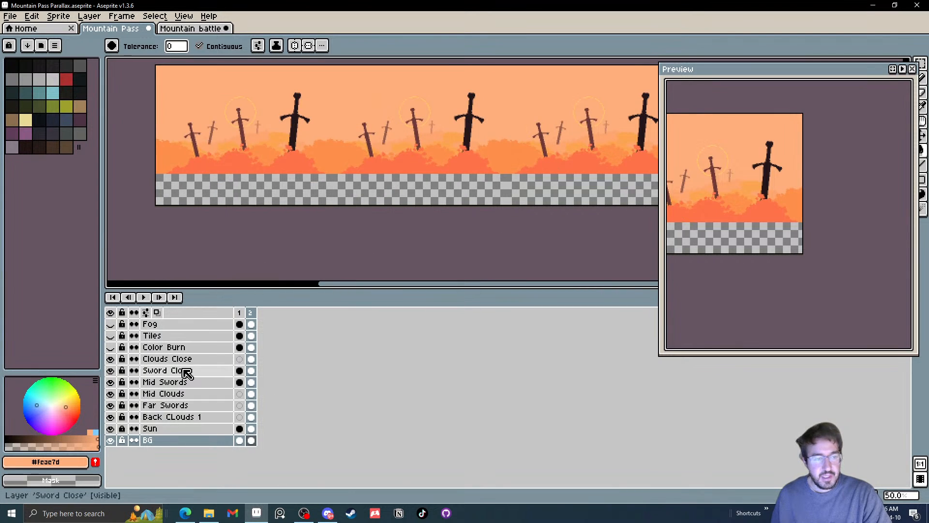
pyautogui.click(251, 360)
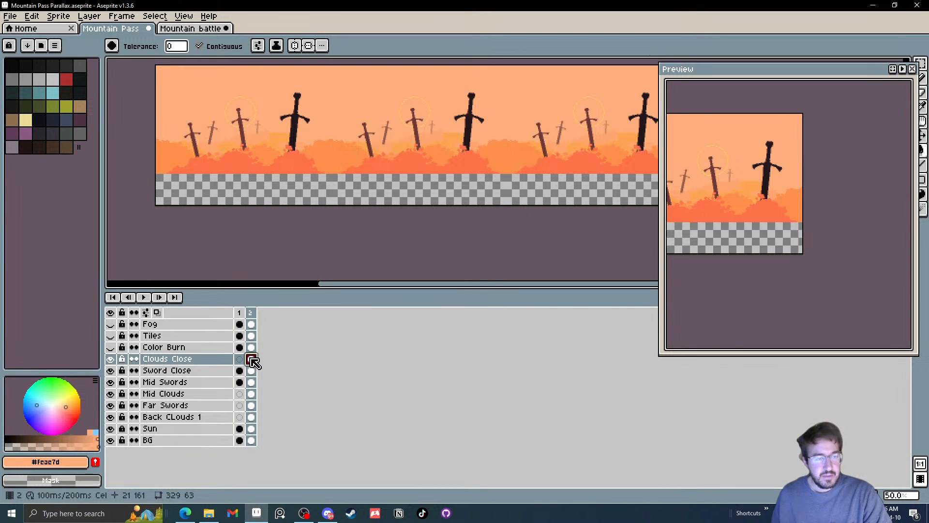
pyautogui.press('i')
pyautogui.click(415, 166)
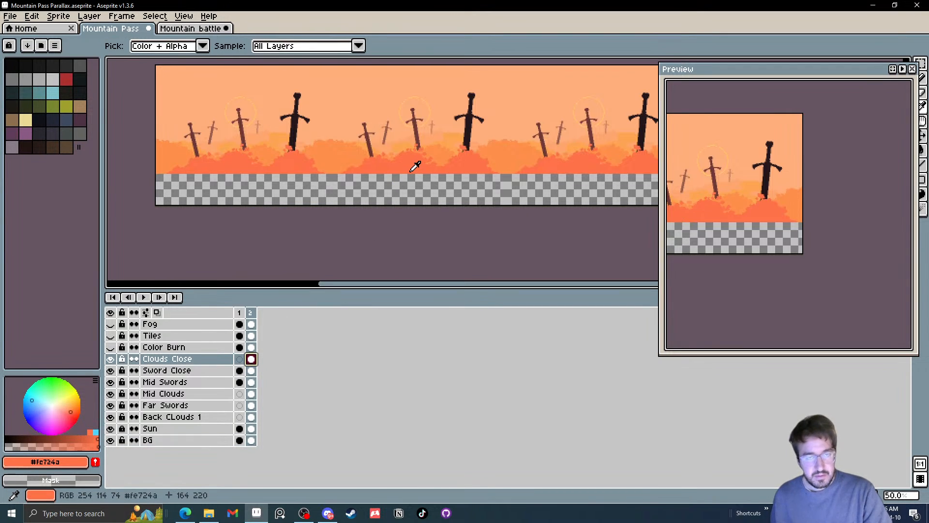
# Try filling the empty strip below the close clouds with Contiguous on and off, undoing each fill
pyautogui.press('g')
pyautogui.click(407, 187)
pyautogui.hotkey('ctrl', 'z')
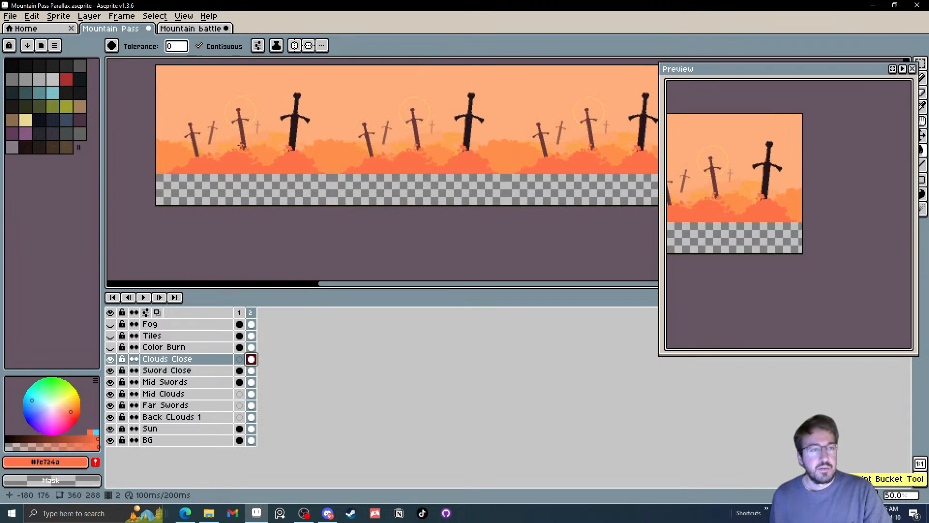
pyautogui.click(231, 50)
pyautogui.click(388, 189)
pyautogui.hotkey('ctrl', 'z')
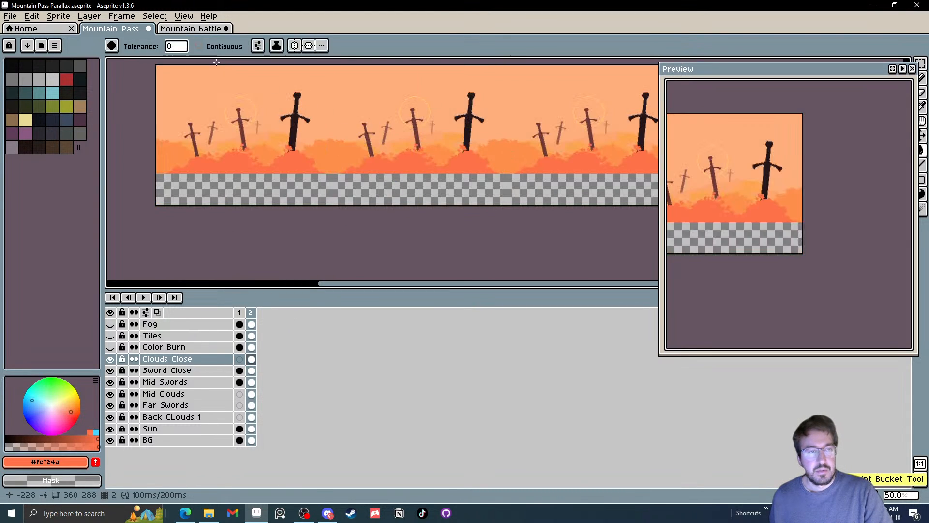
pyautogui.click(224, 47)
# Bridge the gap at the base of the Clouds Close artwork with a 5 px pencil stroke and fill the strip below with #fe724a
pyautogui.scroll(1, 296, 170)
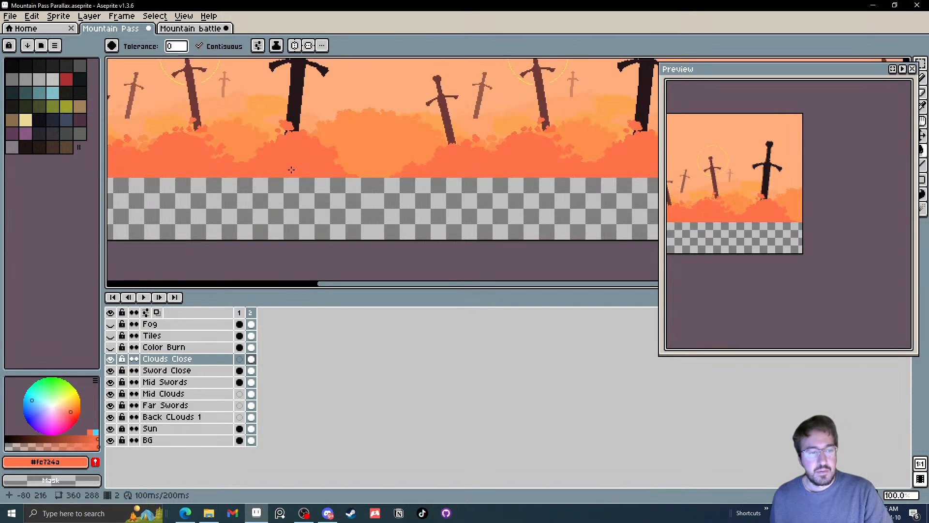
pyautogui.click(113, 359)
pyautogui.click(112, 359)
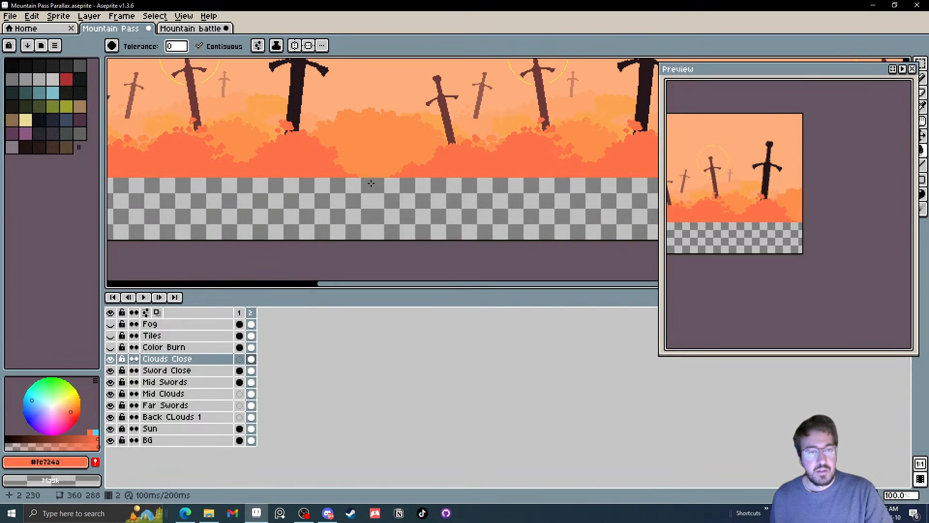
pyautogui.scroll(3, 395, 157)
pyautogui.press('b')
pyautogui.moveTo(396, 157)
pyautogui.mouseDown()
pyautogui.moveTo(371, 158)
pyautogui.moveTo(417, 160)
pyautogui.mouseUp()
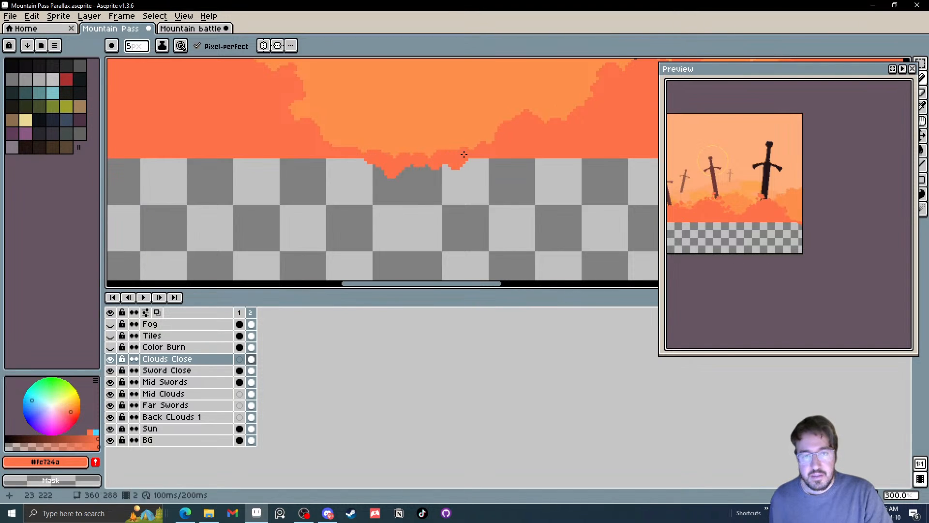
pyautogui.press('g')
pyautogui.scroll(-3, 465, 220)
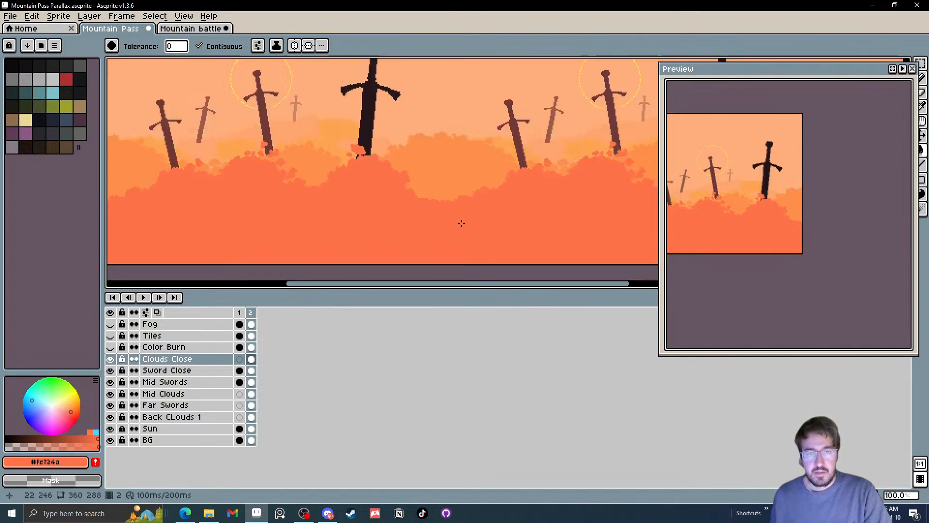
# Paint rounded bumps along the low stretch of the Clouds Close edge between the cloud mounds in #fe724a
pyautogui.scroll(2, 415, 210)
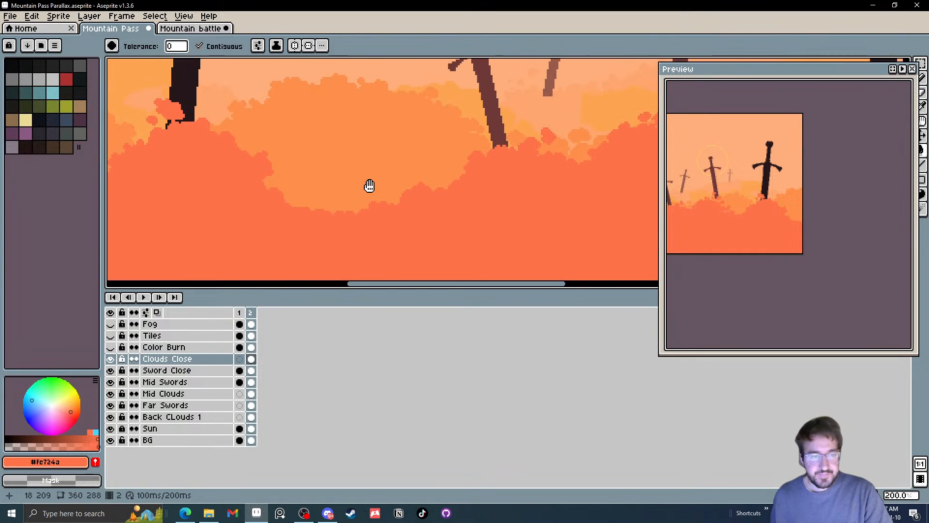
pyautogui.scroll(1, 365, 199)
pyautogui.press('b')
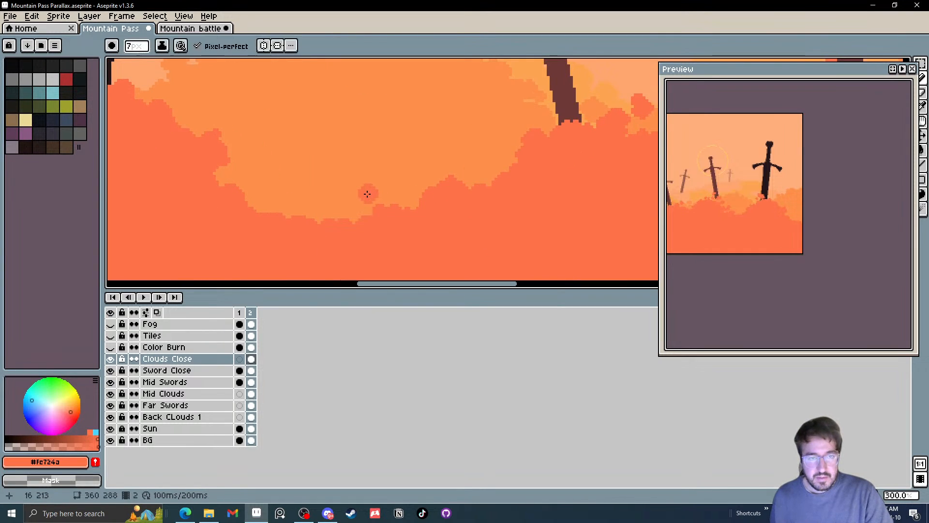
pyautogui.moveTo(365, 203)
pyautogui.mouseDown()
pyautogui.moveTo(348, 217)
pyautogui.moveTo(390, 211)
pyautogui.mouseUp()
pyautogui.scroll(-4, 371, 217)
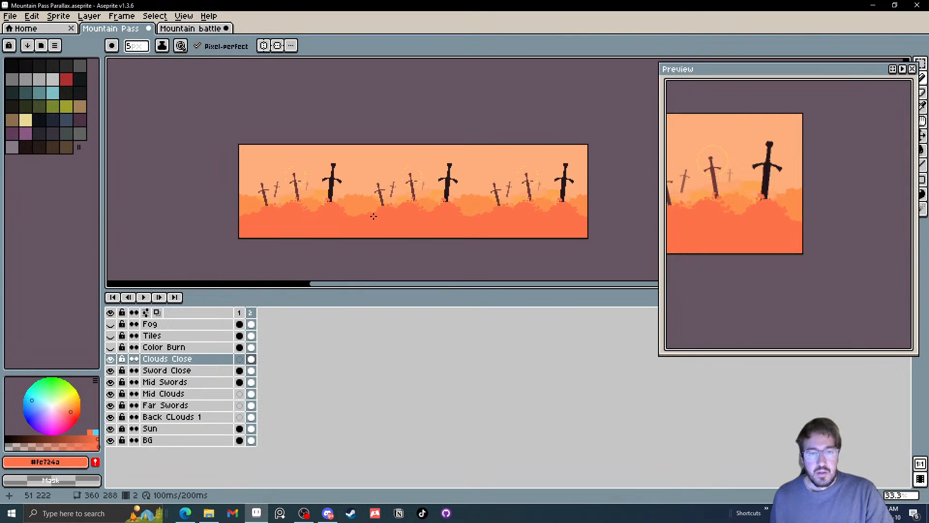
pyautogui.scroll(1, 393, 217)
pyautogui.moveTo(342, 231); pyautogui.dragTo(346, 227)
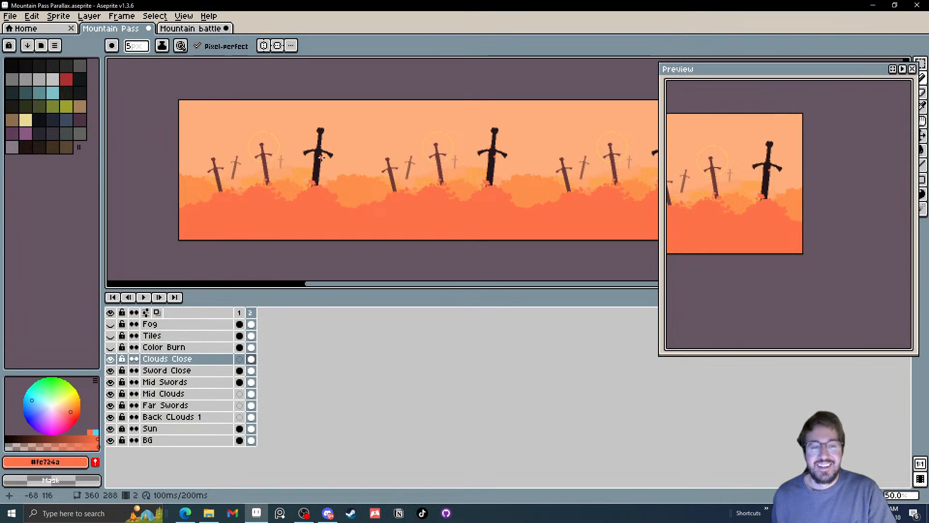
pyautogui.scroll(3, 374, 212)
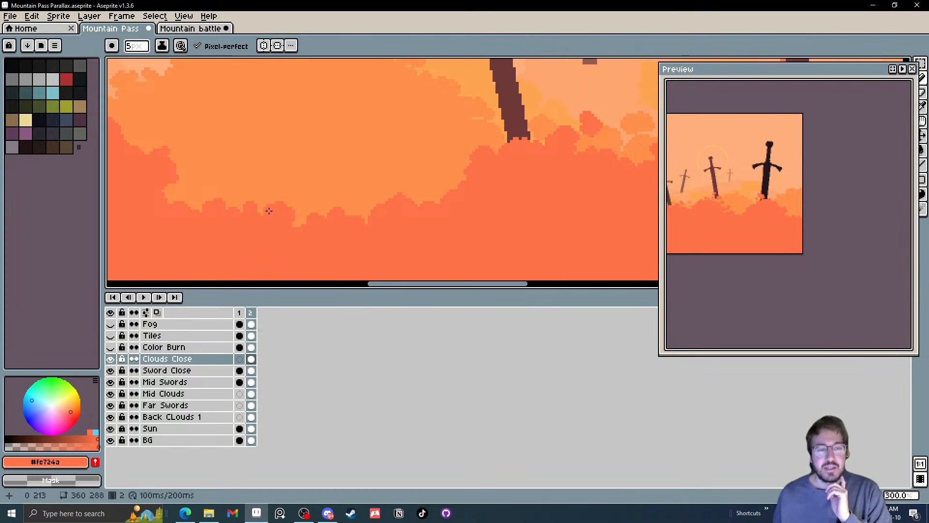
pyautogui.scroll(-5, 243, 223)
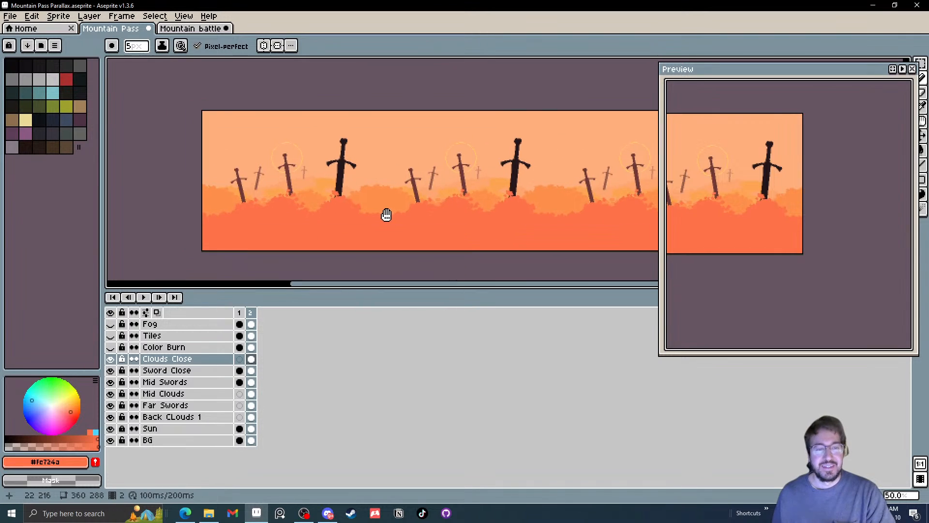
pyautogui.scroll(-1, 336, 224)
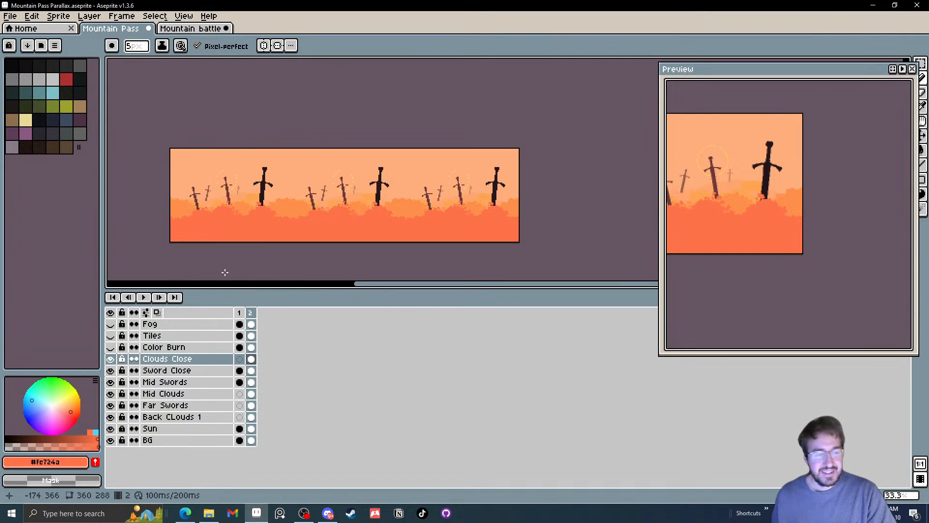
# Toggle the Clouds Close layer to compare the scene with and without it, and leave it hidden
pyautogui.click(111, 359)
pyautogui.click(112, 360)
pyautogui.click(111, 360)
pyautogui.click(112, 360)
pyautogui.click(112, 360)
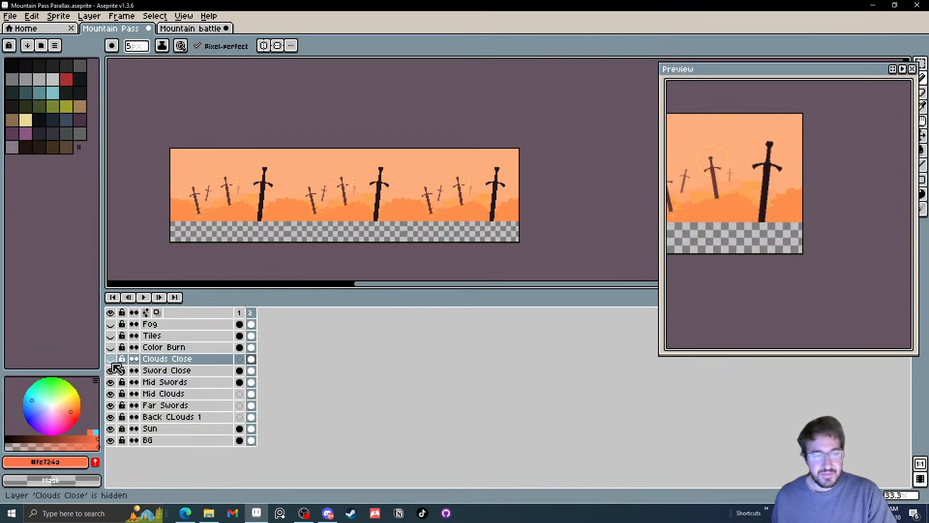
pyautogui.click(112, 361)
pyautogui.click(112, 361)
pyautogui.click(111, 361)
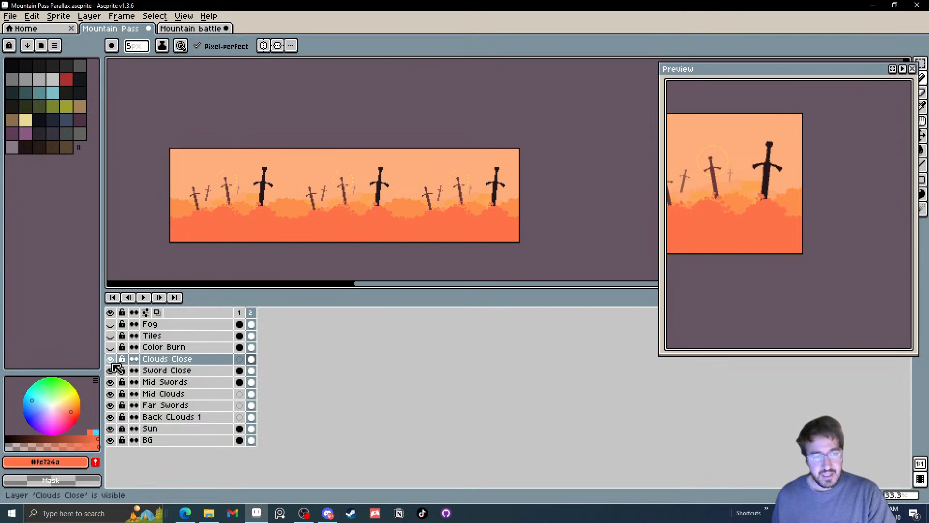
pyautogui.click(112, 361)
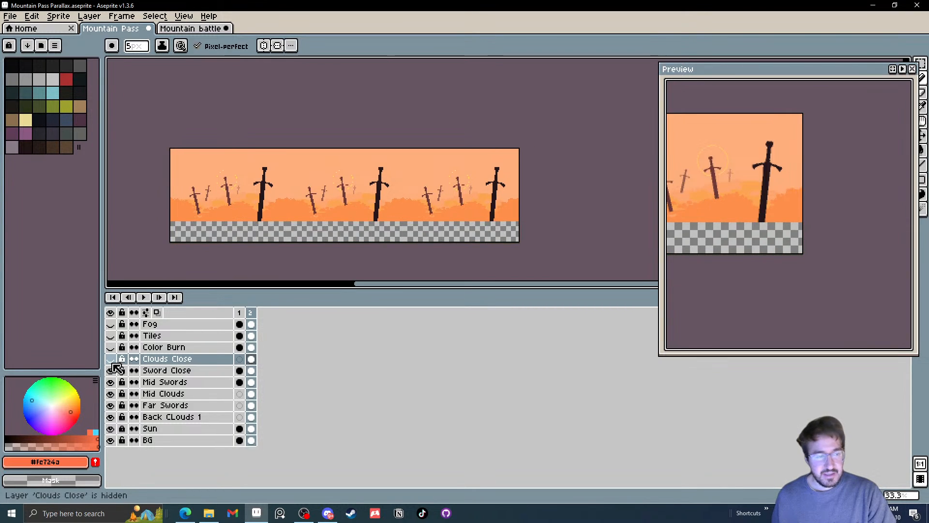
# Sample the mid cloud orange #fe8f4b and try filling the empty strip on the Mid Swords layer, undoing the fill
pyautogui.click(252, 382)
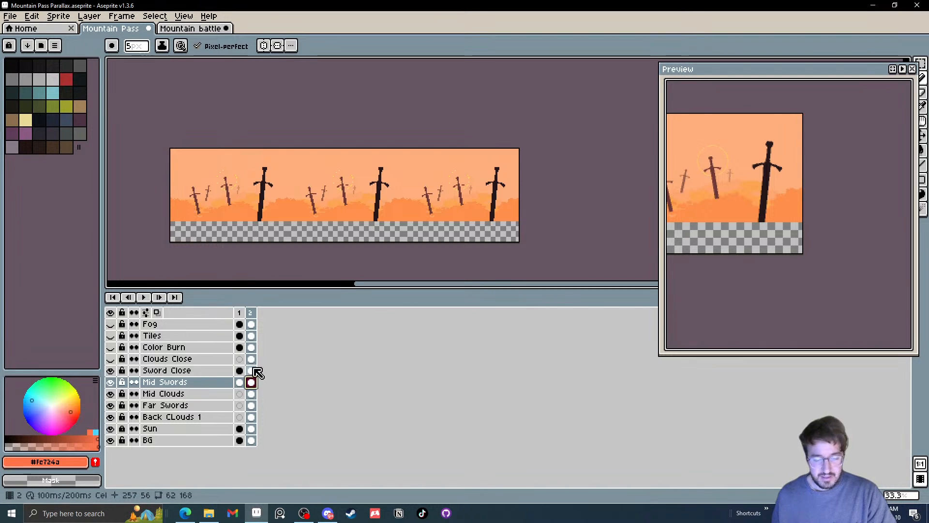
pyautogui.press('i')
pyautogui.click(307, 203)
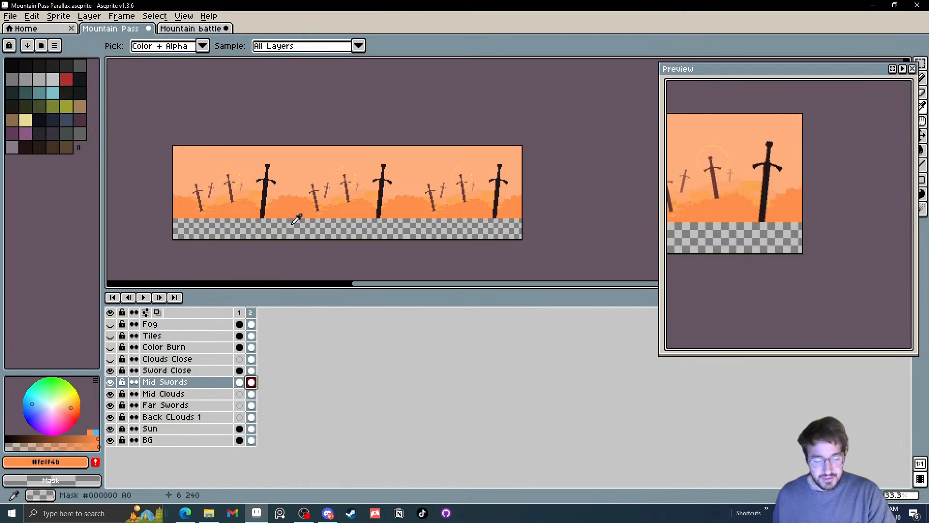
pyautogui.press('g')
pyautogui.click(291, 232)
pyautogui.hotkey('ctrl', 'z')
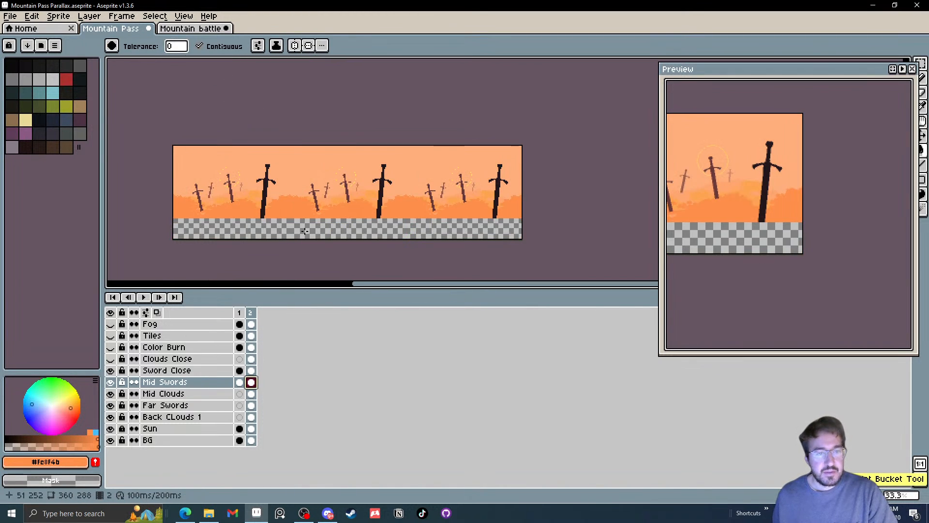
# Hide the Sword Close layer and try the fill below the clouds on Mid Swords once more, undoing it
pyautogui.scroll(1, 302, 228)
pyautogui.moveTo(303, 226); pyautogui.dragTo(400, 187)
pyautogui.scroll(2, 319, 154)
pyautogui.scroll(-1, 329, 159)
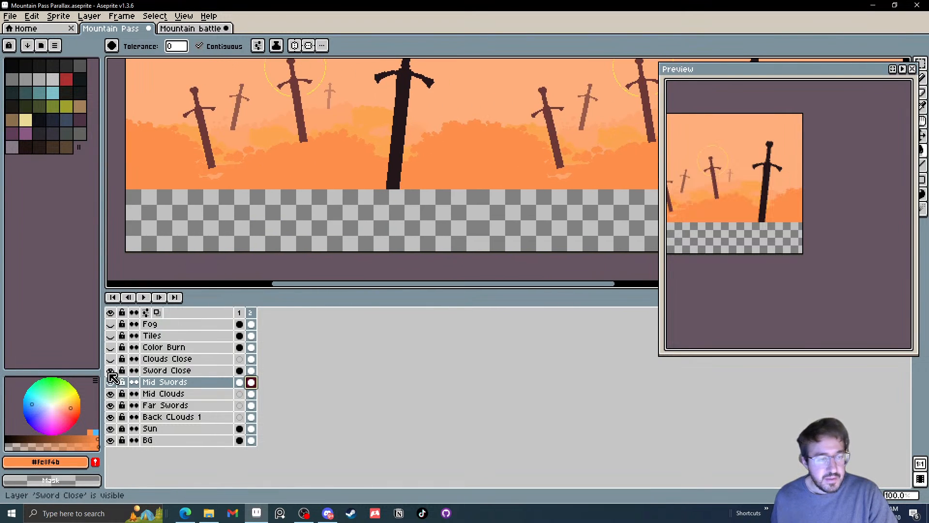
pyautogui.click(111, 371)
pyautogui.click(222, 217)
pyautogui.hotkey('ctrl', 'z')
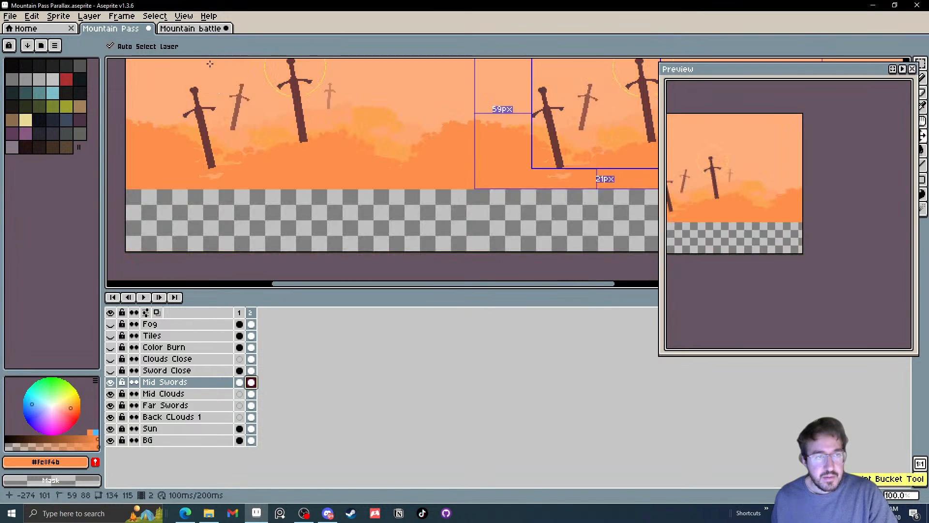
# Try filling the Mid Swords layer with Contiguous off and on, undoing each fill
pyautogui.click(197, 29)
pyautogui.click(212, 53)
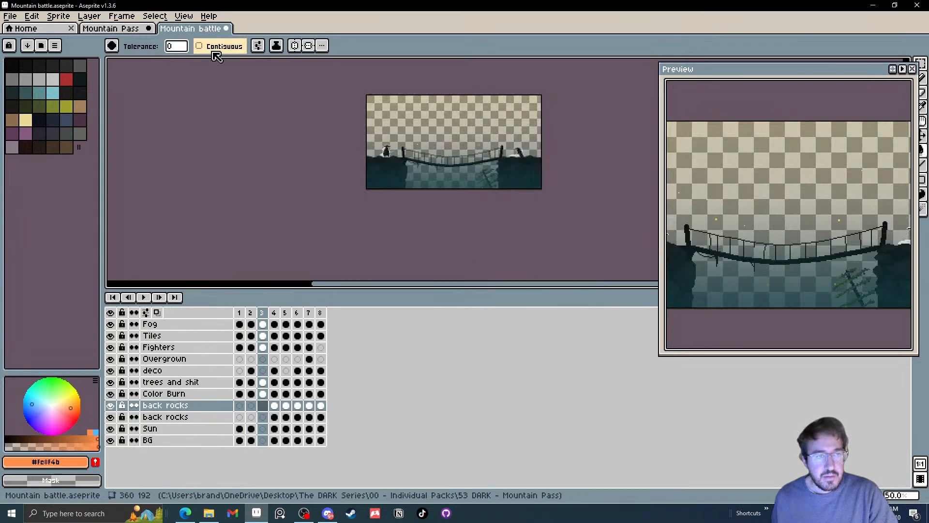
pyautogui.click(110, 29)
pyautogui.click(367, 212)
pyautogui.moveTo(328, 217); pyautogui.dragTo(334, 209)
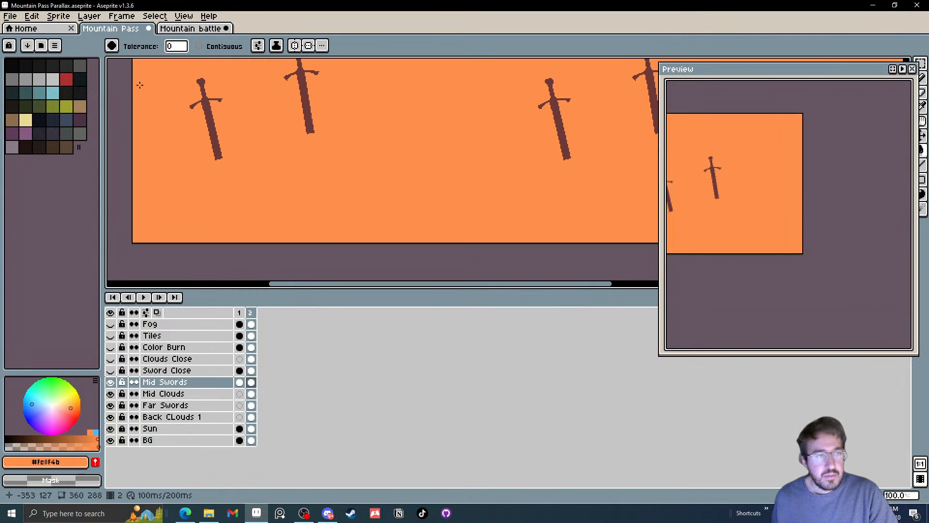
pyautogui.hotkey('ctrl', 'z')
pyautogui.click(212, 46)
pyautogui.click(300, 207)
pyautogui.hotkey('ctrl', 'z')
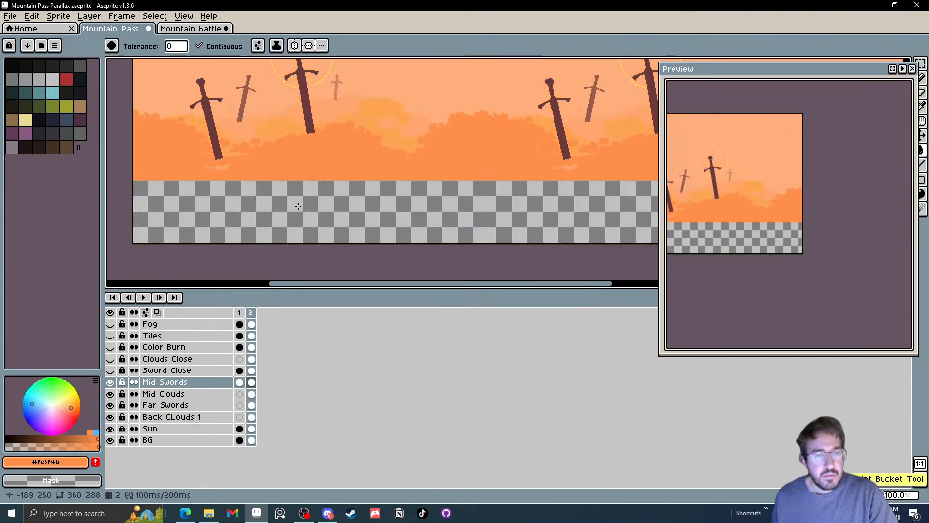
# Fill the empty strip below the clouds on frame 2 of the Mid Clouds layer with #fe8f4b
pyautogui.moveTo(276, 187); pyautogui.dragTo(295, 186)
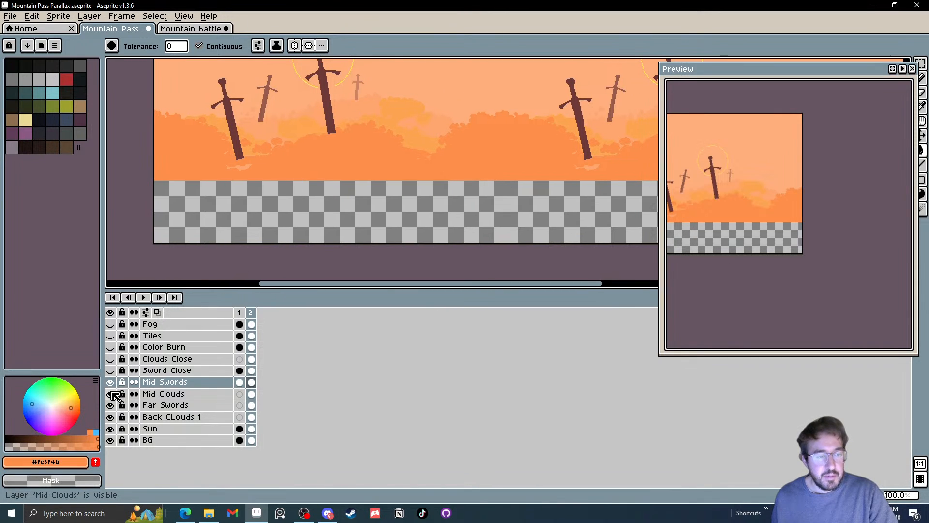
pyautogui.click(250, 393)
pyautogui.click(320, 213)
pyautogui.moveTo(320, 213); pyautogui.dragTo(315, 231)
pyautogui.scroll(-1, 315, 230)
pyautogui.scroll(1, 464, 213)
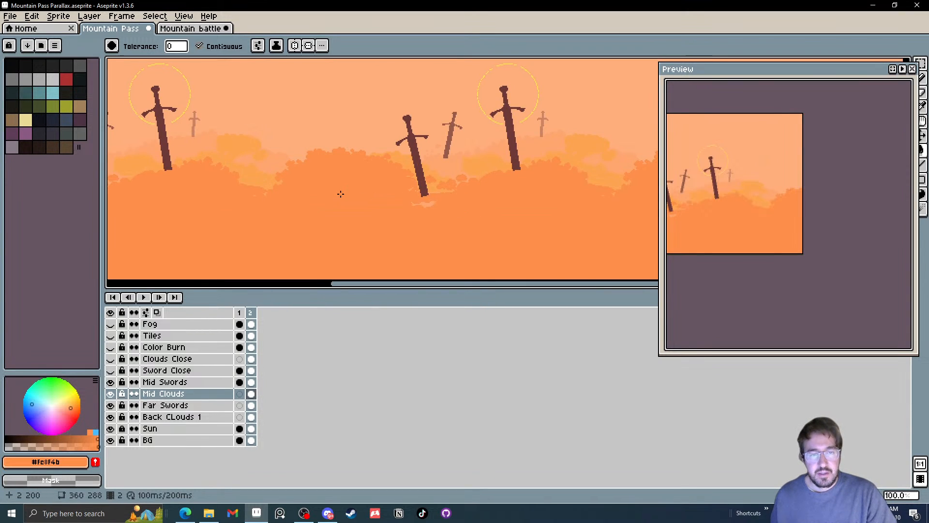
# Lasso a wavy shape about 27 × 10 px below the dip in the Mid Clouds edge, delete its pixels and deselect
pyautogui.moveTo(340, 193); pyautogui.dragTo(355, 193)
pyautogui.scroll(1, 334, 195)
pyautogui.moveTo(224, 178); pyautogui.dragTo(365, 255)
pyautogui.press('q')
pyautogui.scroll(2, 343, 245)
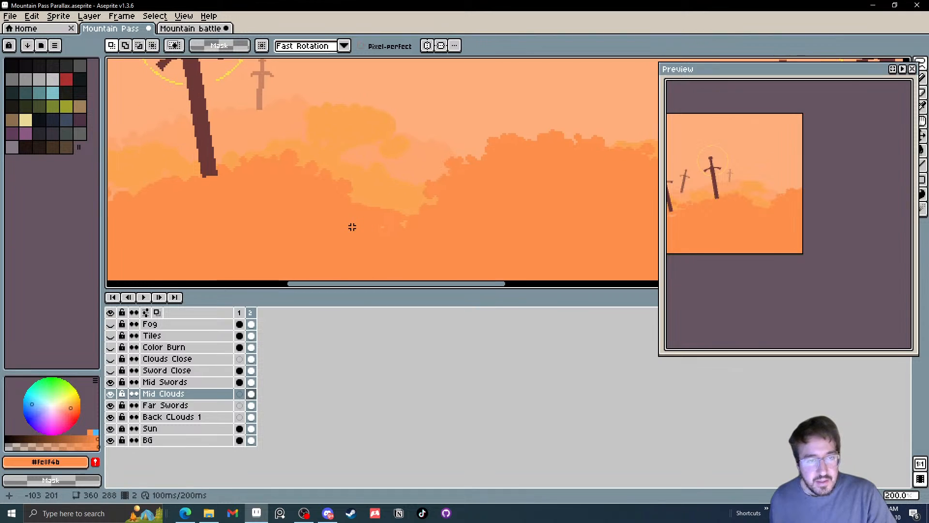
pyautogui.moveTo(342, 209)
pyautogui.mouseDown()
pyautogui.moveTo(258, 224)
pyautogui.moveTo(296, 244)
pyautogui.moveTo(360, 221)
pyautogui.moveTo(344, 210)
pyautogui.mouseUp()
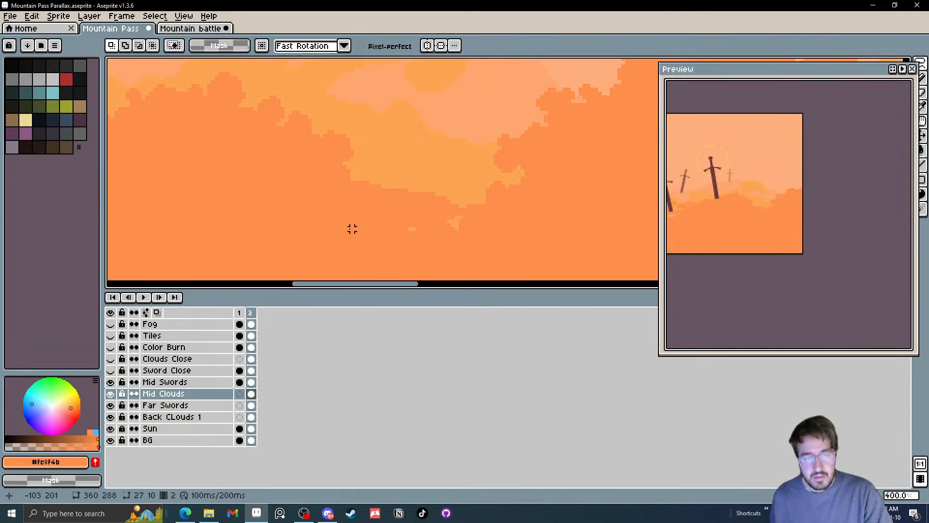
pyautogui.scroll(-3, 332, 217)
pyautogui.moveTo(497, 227); pyautogui.dragTo(242, 212)
pyautogui.scroll(2, 423, 214)
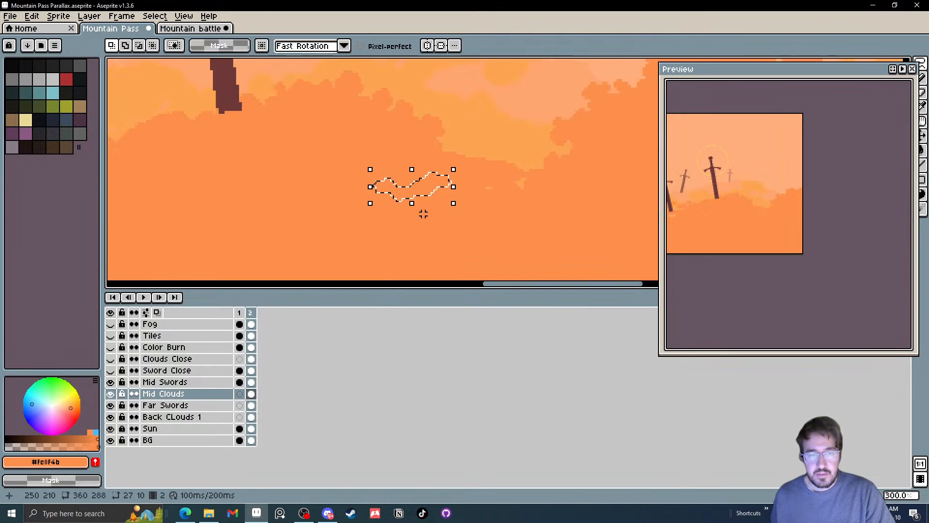
pyautogui.scroll(-2, 423, 214)
pyautogui.scroll(2, 419, 206)
pyautogui.hotkey('ctrl', 'd')
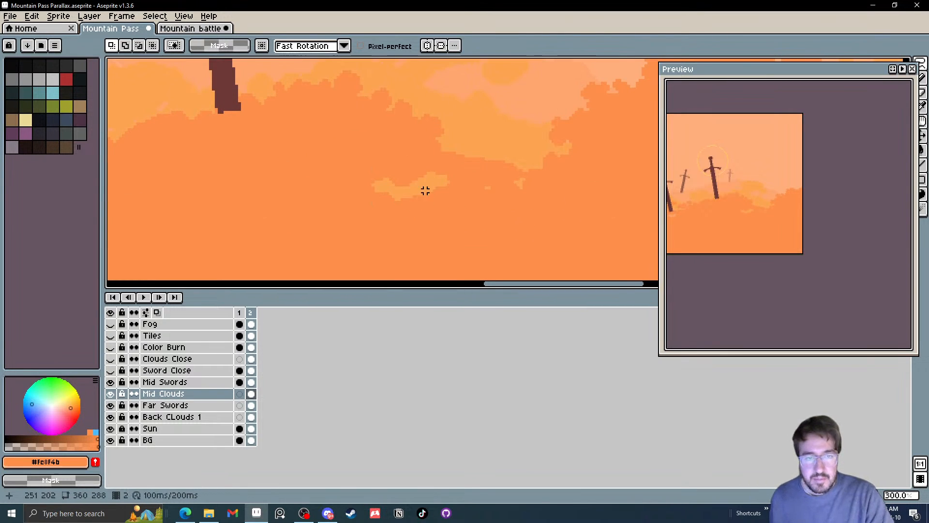
# Cut smaller irregular gaps, one about 10 × 6 px, into Mid Clouds beside the wavy opening
pyautogui.scroll(-2, 426, 190)
pyautogui.scroll(4, 419, 195)
pyautogui.moveTo(324, 181)
pyautogui.mouseDown()
pyautogui.moveTo(374, 188)
pyautogui.moveTo(393, 213)
pyautogui.moveTo(343, 196)
pyautogui.moveTo(326, 187)
pyautogui.mouseUp()
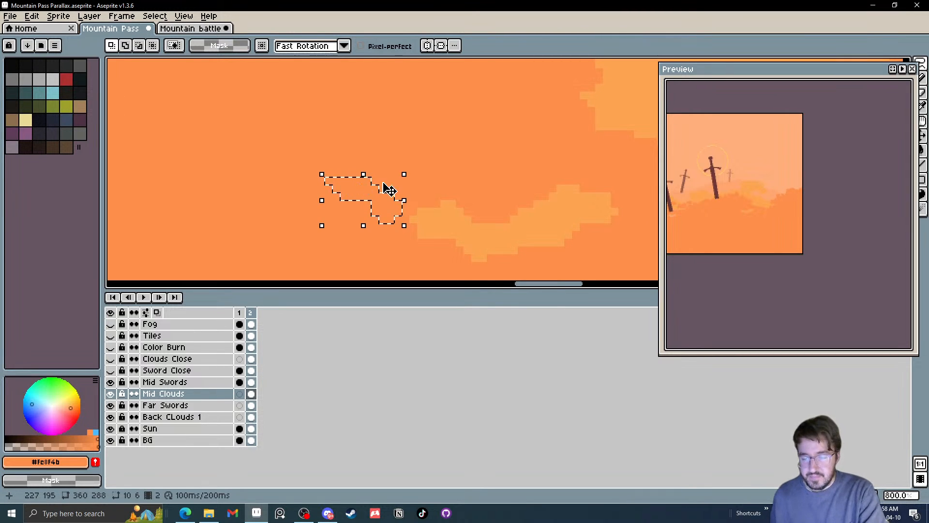
pyautogui.press('Delete')
pyautogui.moveTo(444, 181); pyautogui.dragTo(305, 197)
pyautogui.moveTo(368, 165)
pyautogui.mouseDown()
pyautogui.moveTo(336, 180)
pyautogui.moveTo(314, 196)
pyautogui.moveTo(391, 181)
pyautogui.moveTo(368, 166)
pyautogui.mouseUp()
pyautogui.scroll(-4, 460, 205)
pyautogui.scroll(2, 492, 210)
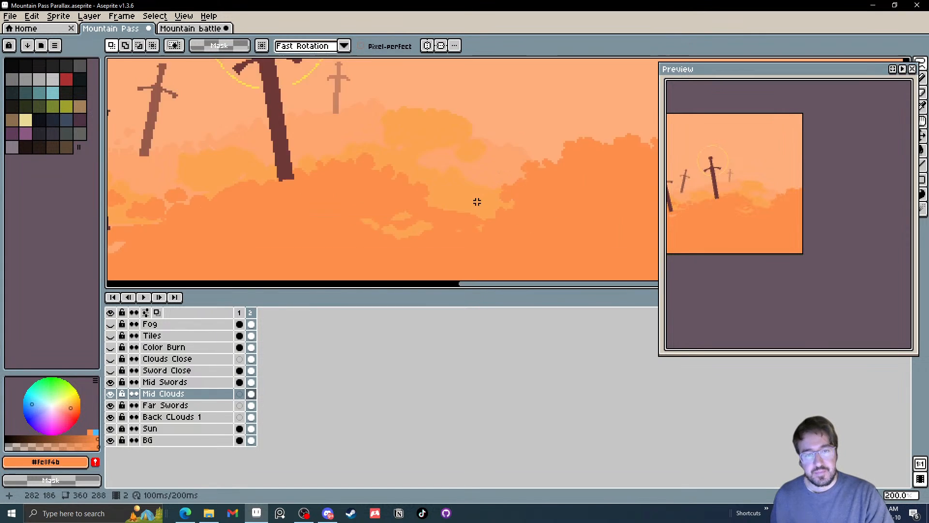
# Lasso and delete small wisp-shaped gaps in Mid Clouds just below the tip of the haloed sword
pyautogui.scroll(3, 384, 197)
pyautogui.moveTo(112, 183)
pyautogui.mouseDown()
pyautogui.moveTo(367, 178)
pyautogui.moveTo(359, 188)
pyautogui.moveTo(393, 202)
pyautogui.mouseUp()
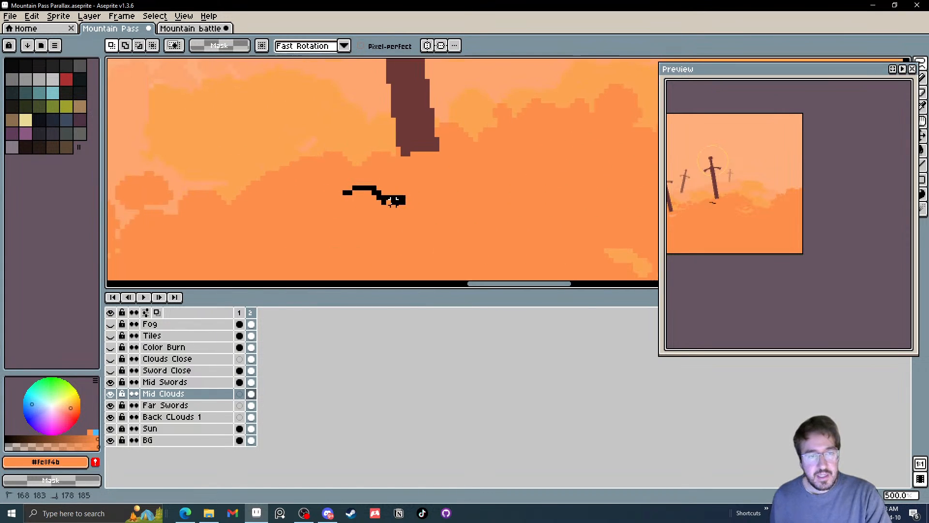
pyautogui.moveTo(331, 193)
pyautogui.mouseDown()
pyautogui.moveTo(272, 207)
pyautogui.moveTo(302, 193)
pyautogui.moveTo(345, 209)
pyautogui.mouseUp()
pyautogui.press('Delete')
pyautogui.press('Delete')
pyautogui.scroll(-5, 398, 234)
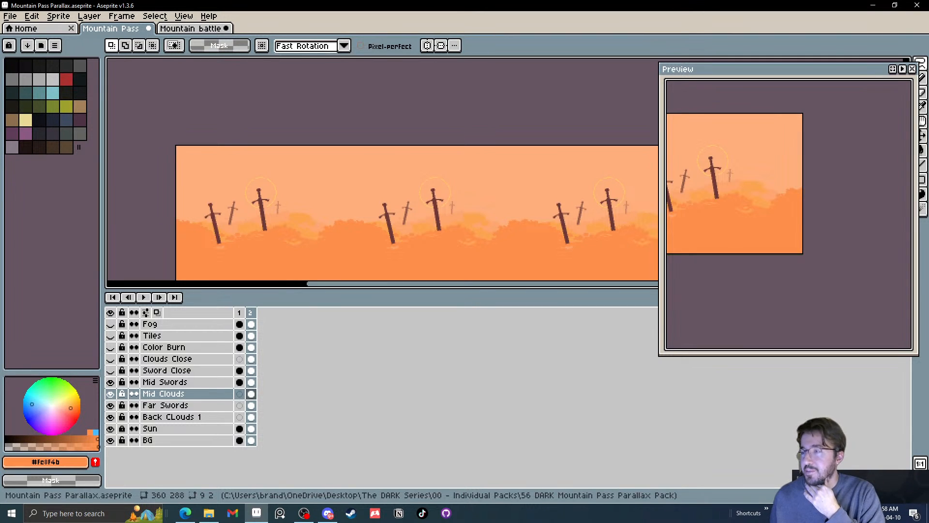
# Toggle the Mid Clouds layer to compare the scene with and without it, and leave it hidden
pyautogui.moveTo(470, 241); pyautogui.dragTo(419, 193)
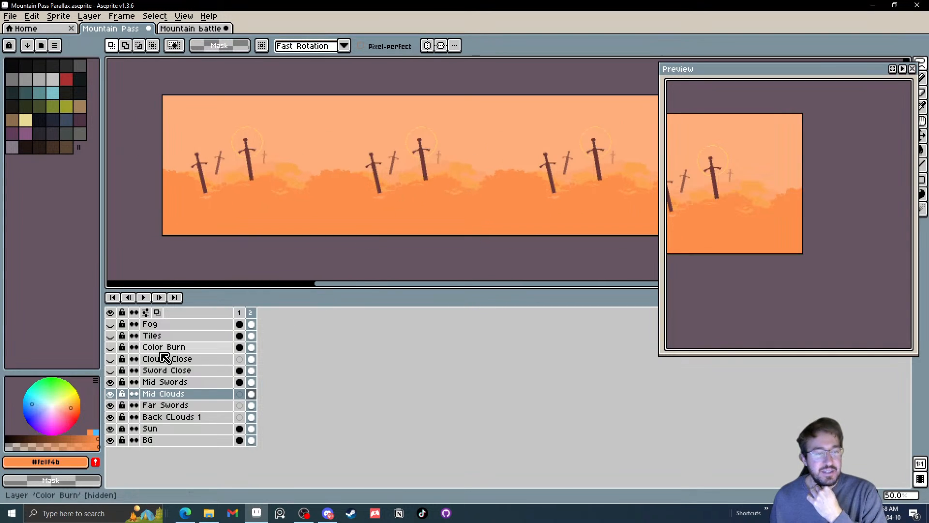
pyautogui.click(112, 393)
pyautogui.click(111, 394)
pyautogui.click(111, 393)
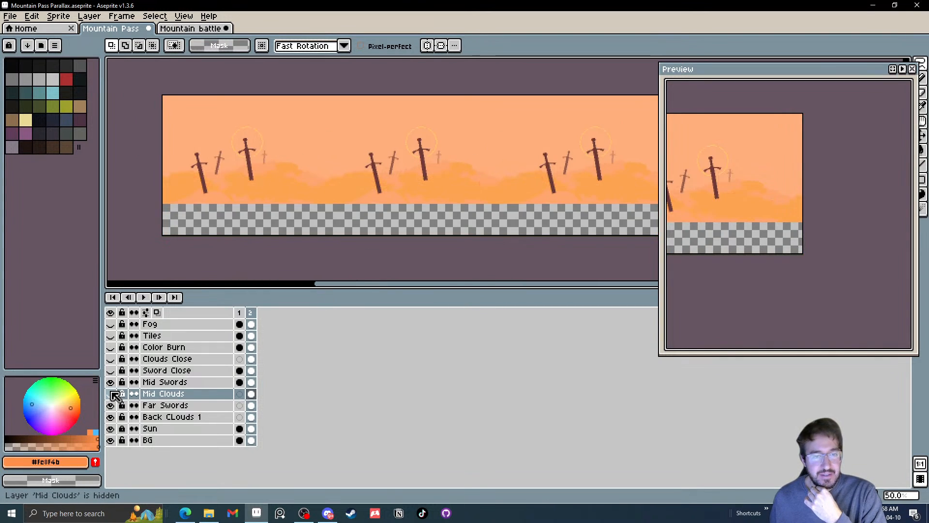
# Sample the pale orange #fea56f and fill the empty strip at the base of the Back CLouds 1 layer on frame 2
pyautogui.click(251, 417)
pyautogui.press('i')
pyautogui.scroll(1, 270, 203)
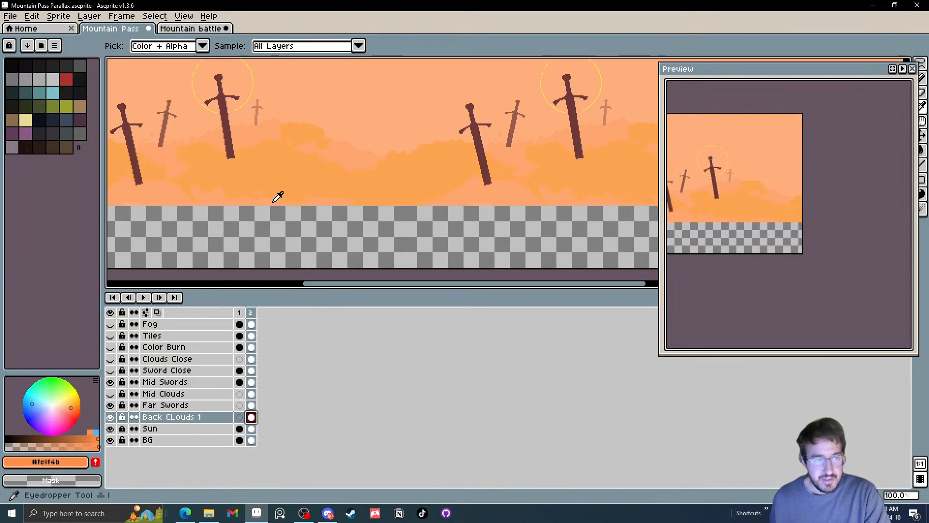
pyautogui.moveTo(284, 195); pyautogui.dragTo(306, 160)
pyautogui.click(167, 162)
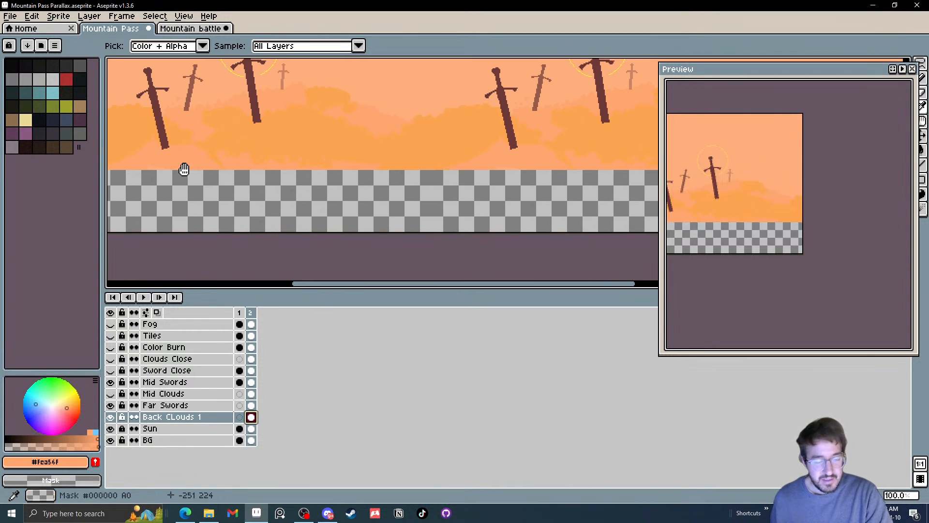
pyautogui.press('g')
pyautogui.click(201, 199)
pyautogui.scroll(-1, 204, 199)
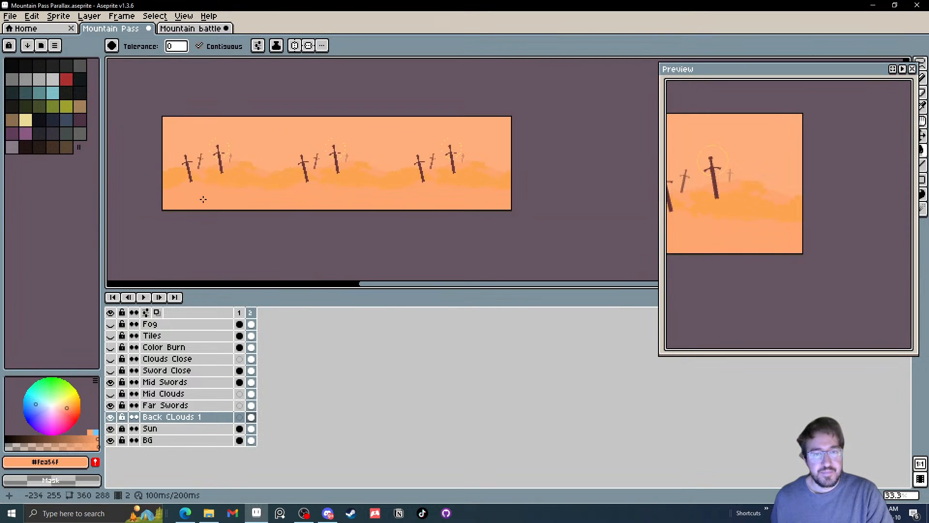
pyautogui.scroll(1, 204, 199)
pyautogui.moveTo(250, 184); pyautogui.dragTo(325, 174)
pyautogui.scroll(-1, 337, 162)
pyautogui.hotkey('ctrl', 'z')
pyautogui.click(332, 172)
pyautogui.hotkey('ctrl', 'z')
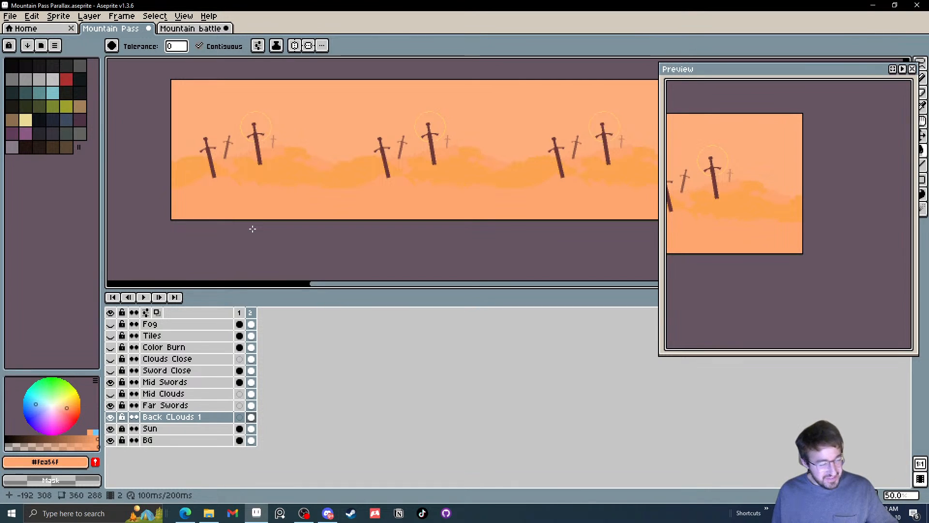
# Sample #fda452 and draw cloud wisps with a 1 px pencil beside and beneath the small raised mound on Back CLouds 1
pyautogui.scroll(3, 305, 164)
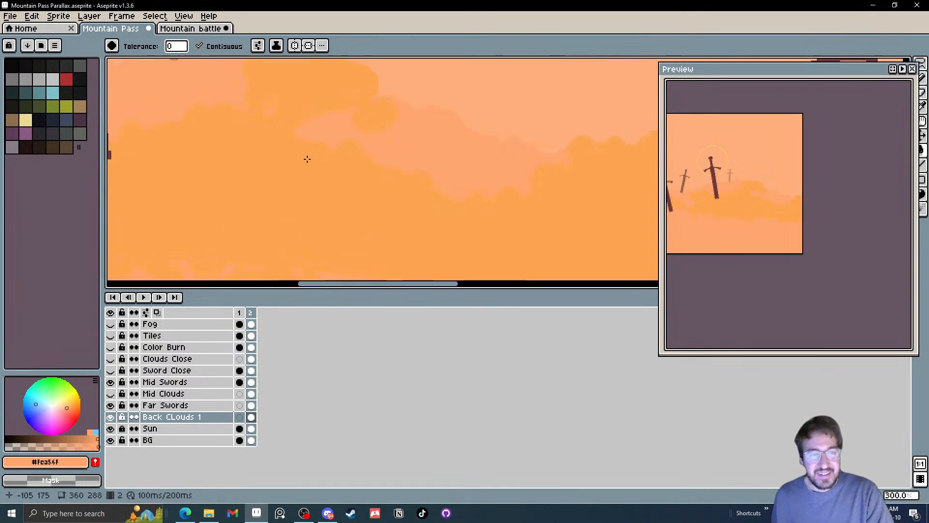
pyautogui.press('i')
pyautogui.click(412, 194)
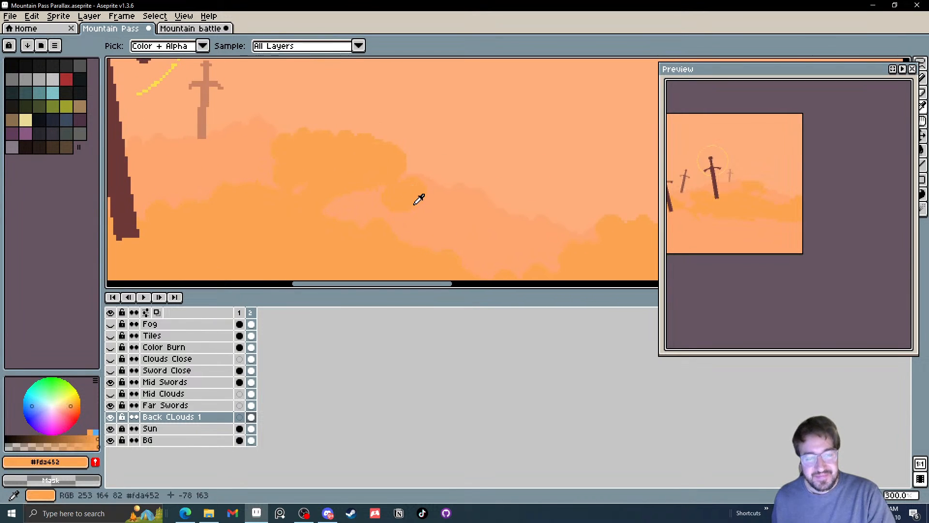
pyautogui.scroll(2, 411, 200)
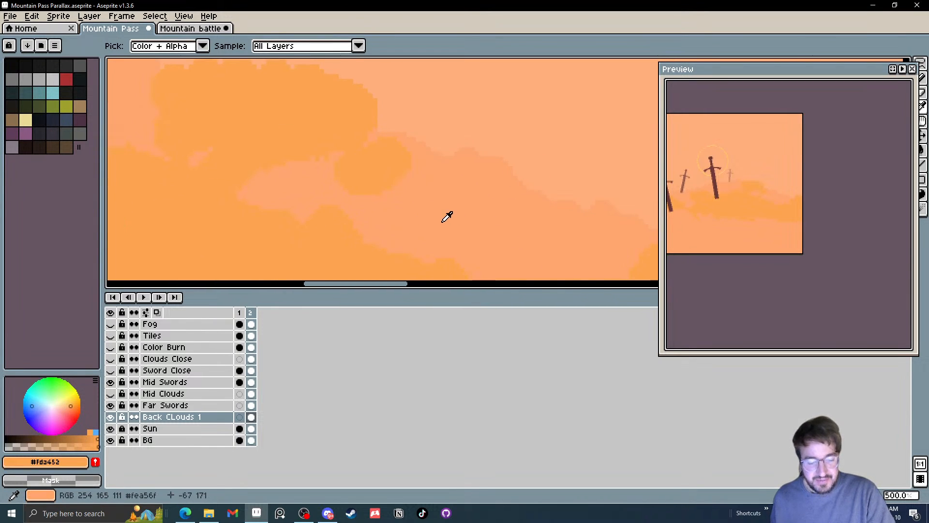
pyautogui.press('b')
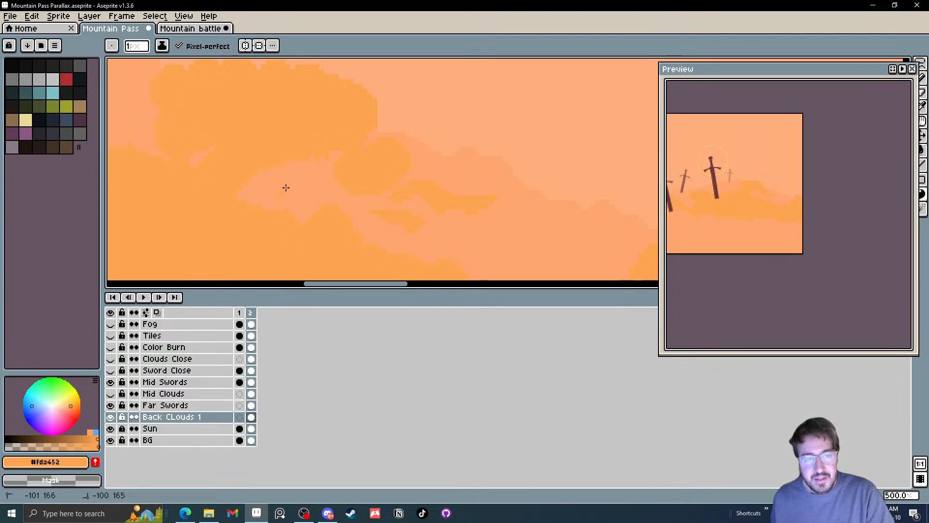
pyautogui.moveTo(309, 190)
pyautogui.mouseDown()
pyautogui.moveTo(345, 221)
pyautogui.moveTo(425, 221)
pyautogui.moveTo(356, 180)
pyautogui.moveTo(362, 188)
pyautogui.moveTo(272, 181)
pyautogui.mouseUp()
# Draw thin #fda452 wisps on Back CLouds 1 between the haloed sword and the raised mound, below the faintest sword
pyautogui.scroll(-3, 344, 220)
pyautogui.scroll(2, 353, 176)
pyautogui.scroll(1, 285, 183)
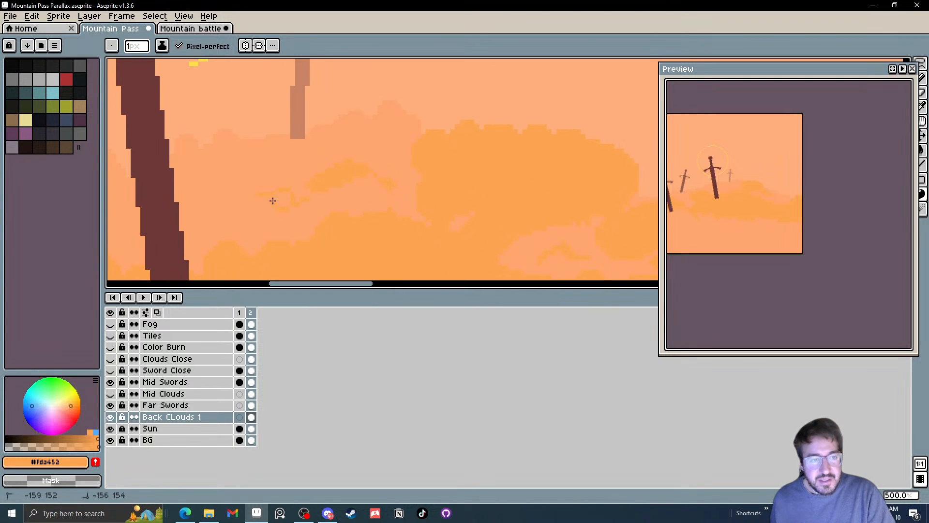
pyautogui.scroll(-3, 213, 183)
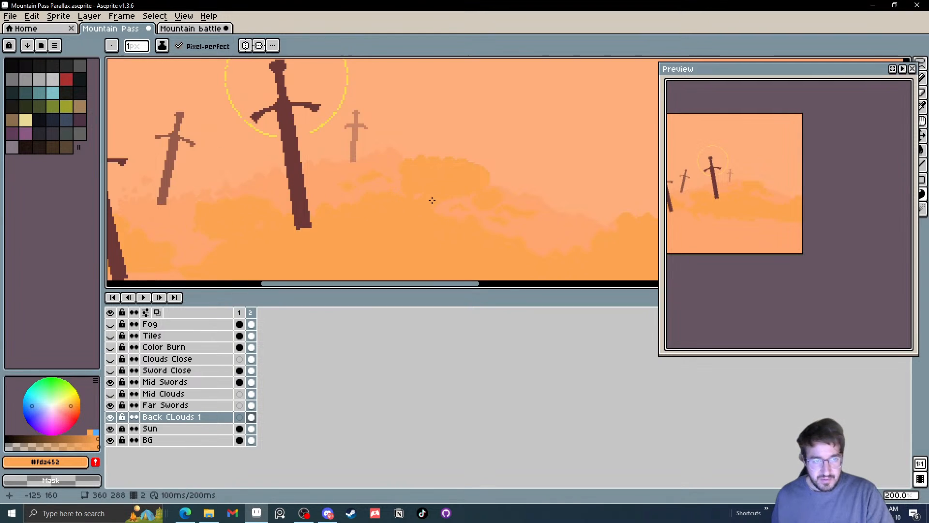
pyautogui.scroll(-1, 326, 188)
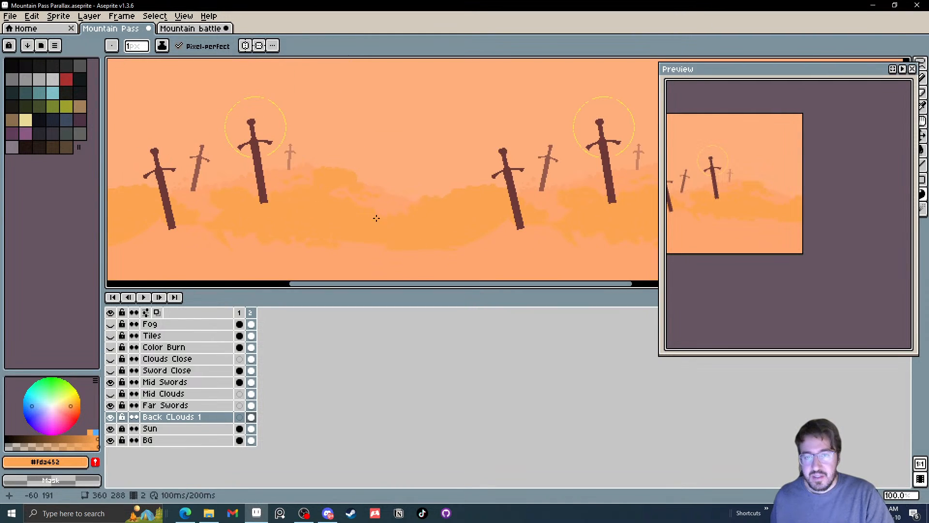
# Draw scattered #fda452 wisps on Back CLouds 1 in the pale gap between the nearer mid sword and the smaller far sword
pyautogui.scroll(5, 530, 208)
pyautogui.moveTo(529, 222)
pyautogui.mouseDown()
pyautogui.moveTo(602, 209)
pyautogui.moveTo(587, 231)
pyautogui.moveTo(559, 220)
pyautogui.moveTo(525, 212)
pyautogui.mouseUp()
pyautogui.moveTo(480, 189); pyautogui.dragTo(521, 186)
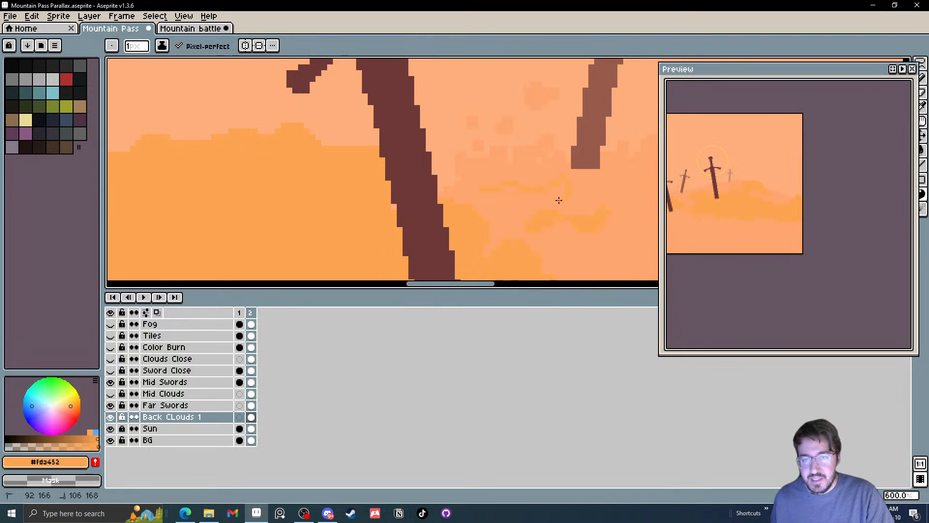
pyautogui.scroll(-4, 557, 209)
pyautogui.scroll(7, 557, 210)
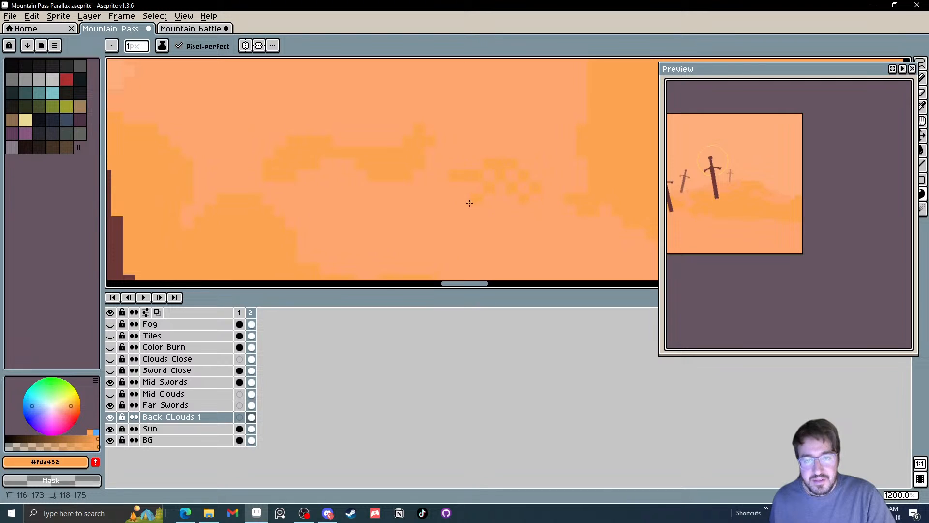
pyautogui.scroll(-2, 415, 220)
pyautogui.moveTo(364, 196); pyautogui.dragTo(422, 189)
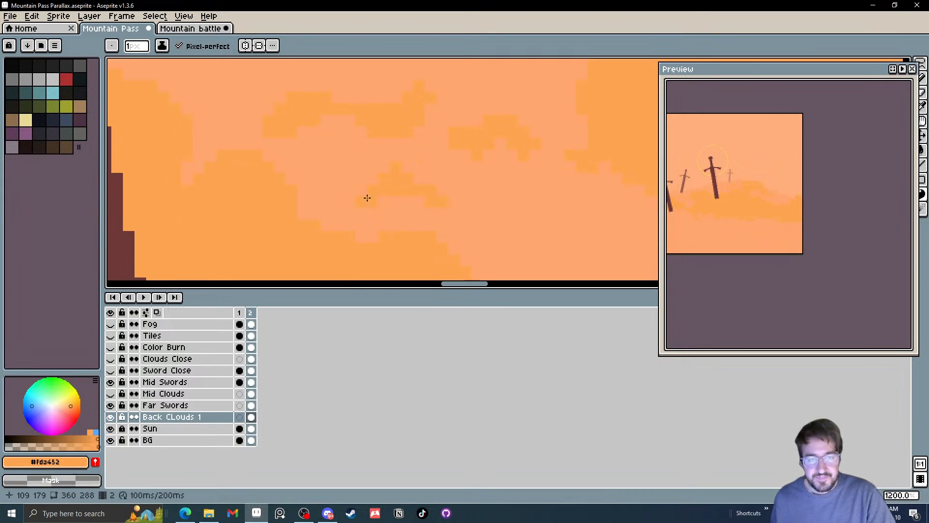
pyautogui.scroll(-6, 313, 201)
pyautogui.scroll(-2, 314, 201)
pyautogui.scroll(4, 321, 207)
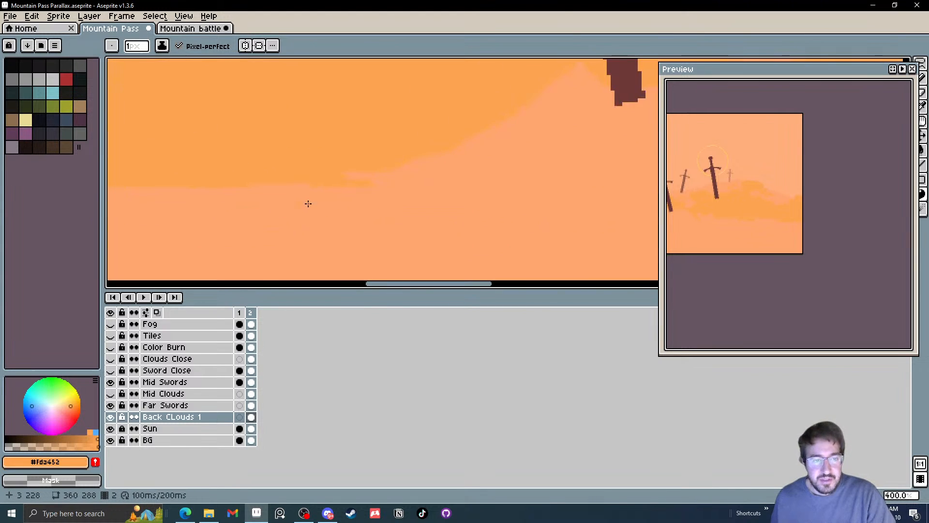
# Draw #fda452 cloud wisps on Back CLouds 1 in the pale area around and beneath the tip of the nearer mid sword
pyautogui.moveTo(439, 153); pyautogui.dragTo(605, 174)
pyautogui.moveTo(418, 165)
pyautogui.mouseDown()
pyautogui.moveTo(401, 164)
pyautogui.moveTo(623, 180)
pyautogui.mouseUp()
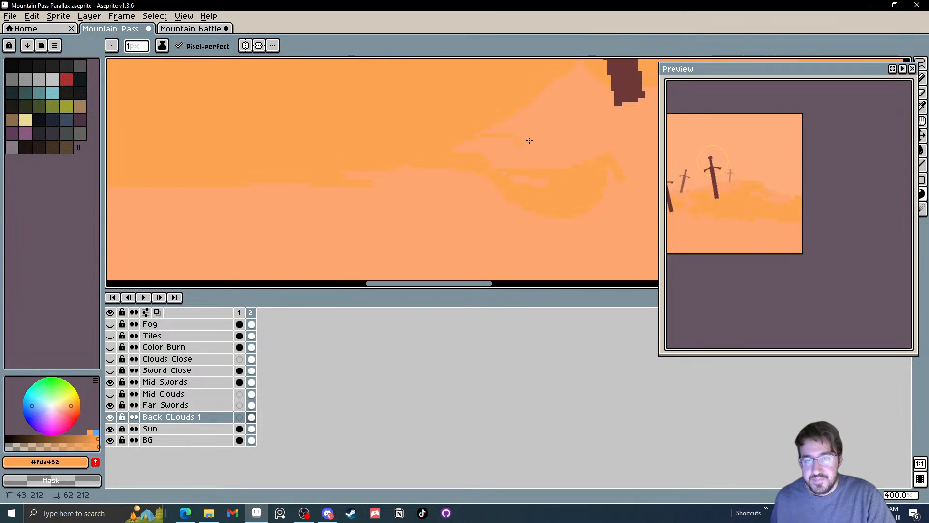
pyautogui.moveTo(454, 126); pyautogui.dragTo(508, 134)
pyautogui.scroll(-4, 421, 175)
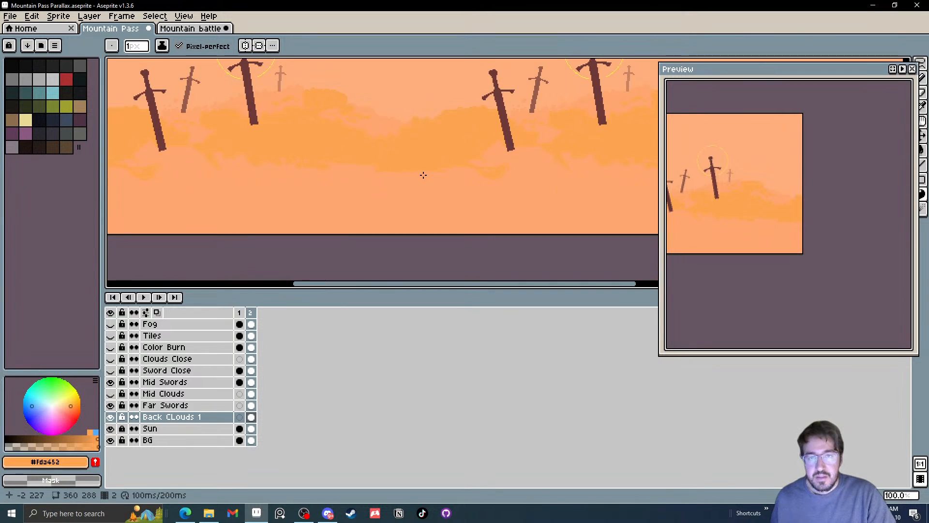
pyautogui.scroll(3, 554, 166)
pyautogui.moveTo(296, 160)
pyautogui.mouseDown()
pyautogui.moveTo(355, 153)
pyautogui.moveTo(375, 179)
pyautogui.moveTo(312, 180)
pyautogui.moveTo(298, 165)
pyautogui.mouseUp()
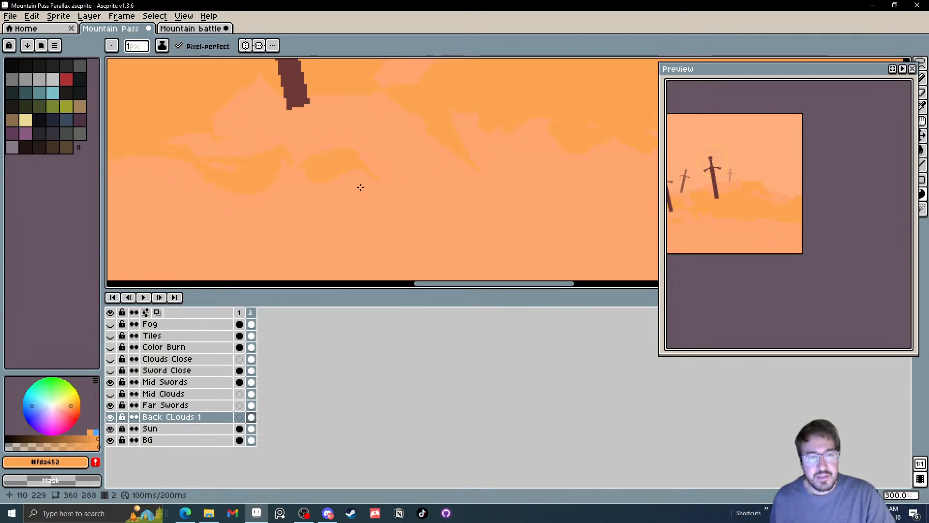
pyautogui.moveTo(263, 139)
pyautogui.mouseDown()
pyautogui.moveTo(336, 137)
pyautogui.moveTo(262, 140)
pyautogui.mouseUp()
# Draw small #fda452 wisps on Back CLouds 1 along the lower edge of the cloud bank beneath the haloed sword
pyautogui.scroll(-3, 269, 155)
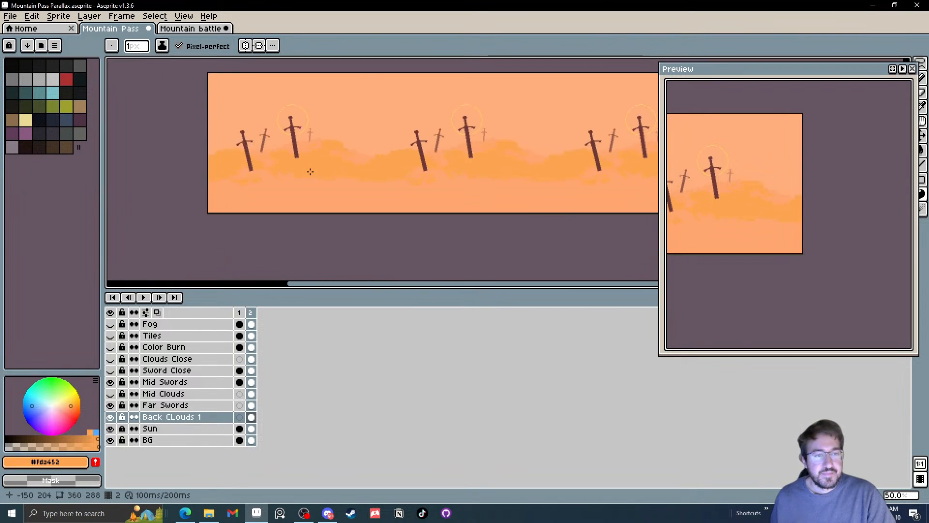
pyautogui.scroll(3, 251, 202)
pyautogui.moveTo(252, 201)
pyautogui.mouseDown()
pyautogui.moveTo(247, 227)
pyautogui.moveTo(276, 207)
pyautogui.moveTo(333, 221)
pyautogui.moveTo(304, 231)
pyautogui.moveTo(221, 207)
pyautogui.moveTo(235, 219)
pyautogui.moveTo(198, 219)
pyautogui.mouseUp()
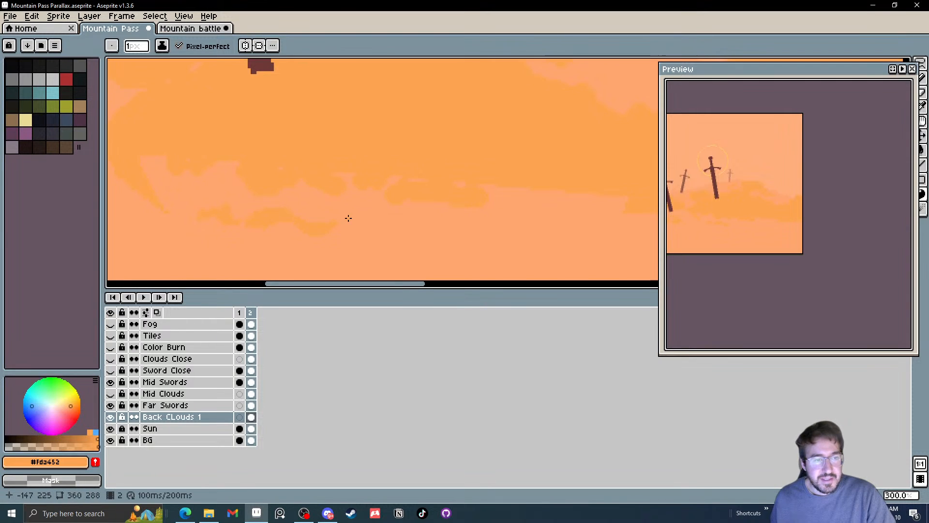
pyautogui.moveTo(338, 213)
pyautogui.mouseDown()
pyautogui.moveTo(358, 210)
pyautogui.moveTo(337, 216)
pyautogui.mouseUp()
pyautogui.moveTo(313, 155)
pyautogui.mouseDown()
pyautogui.moveTo(355, 247)
pyautogui.moveTo(342, 185)
pyautogui.mouseUp()
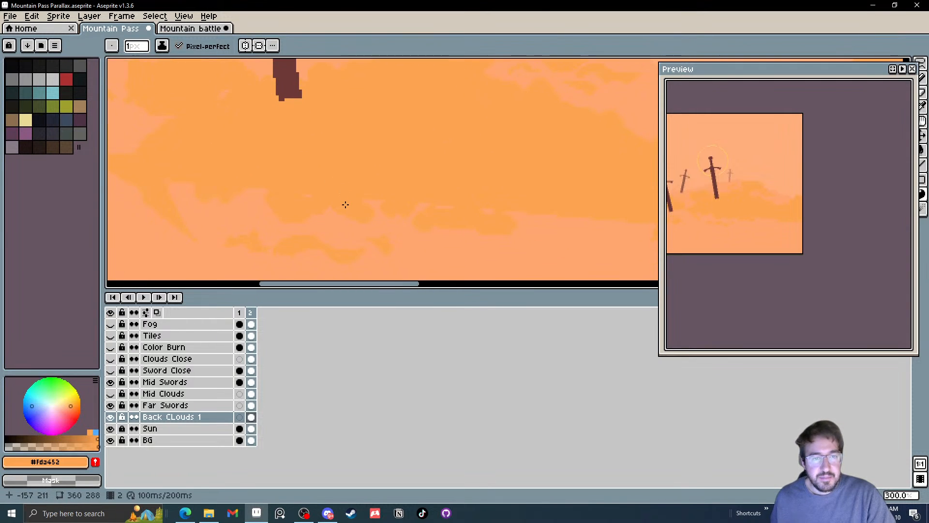
pyautogui.moveTo(395, 213); pyautogui.dragTo(431, 208)
# Sample the pale orange #fea56f and draw thin wisps inside the cloud beside the haloed sword and in the raised mound
pyautogui.moveTo(363, 188); pyautogui.dragTo(374, 240)
pyautogui.keyDown('alt'); pyautogui.click(388, 153); pyautogui.keyUp('alt')
pyautogui.scroll(2, 419, 219)
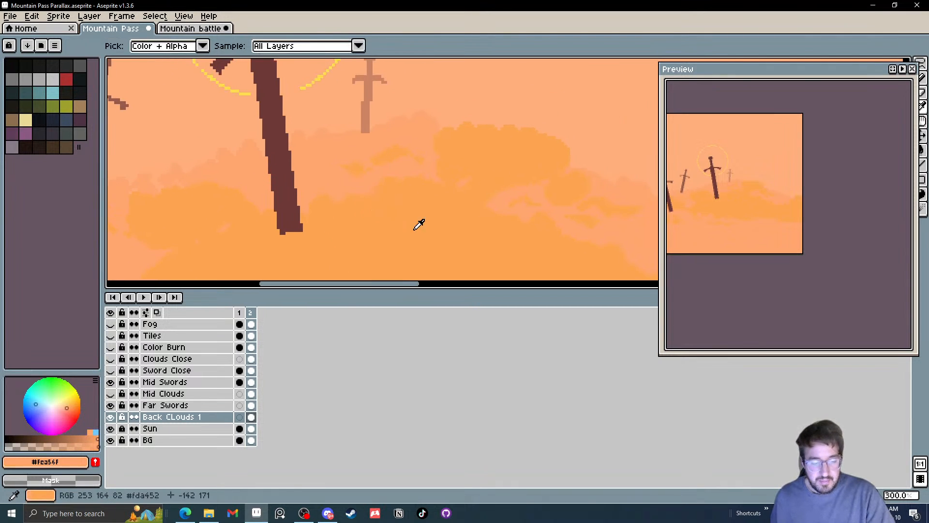
pyautogui.moveTo(335, 194)
pyautogui.mouseDown()
pyautogui.moveTo(408, 197)
pyautogui.moveTo(321, 205)
pyautogui.moveTo(334, 200)
pyautogui.moveTo(290, 223)
pyautogui.moveTo(330, 225)
pyautogui.moveTo(331, 236)
pyautogui.moveTo(292, 218)
pyautogui.mouseUp()
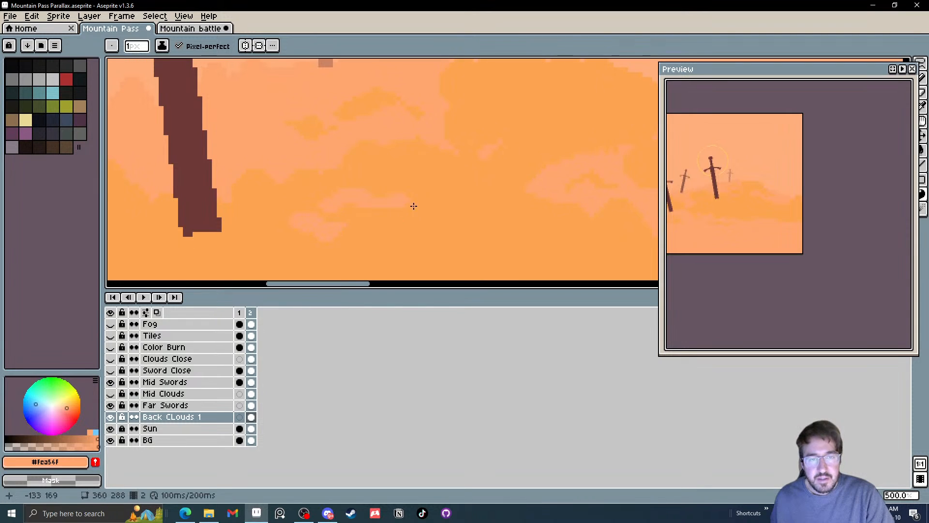
pyautogui.moveTo(415, 206); pyautogui.dragTo(461, 207)
pyautogui.moveTo(482, 183); pyautogui.dragTo(375, 240)
pyautogui.moveTo(401, 161); pyautogui.dragTo(469, 165)
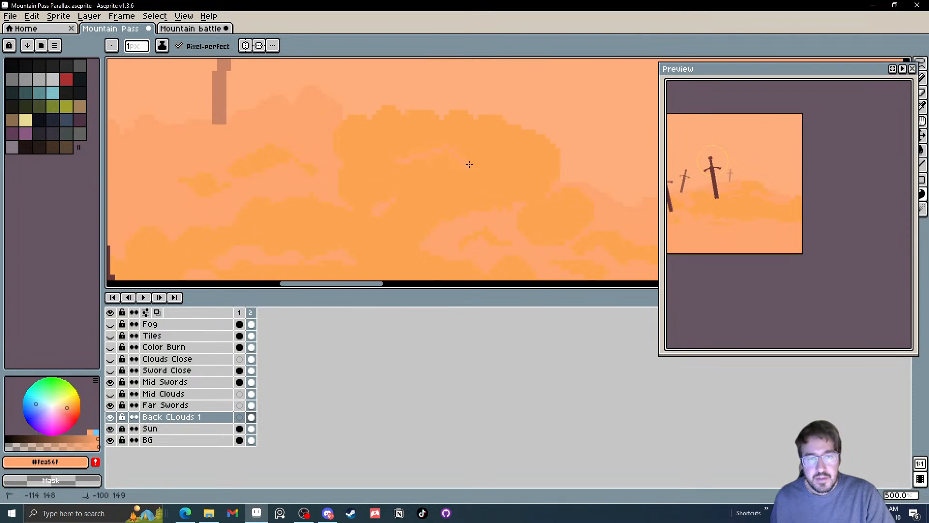
pyautogui.scroll(-4, 411, 170)
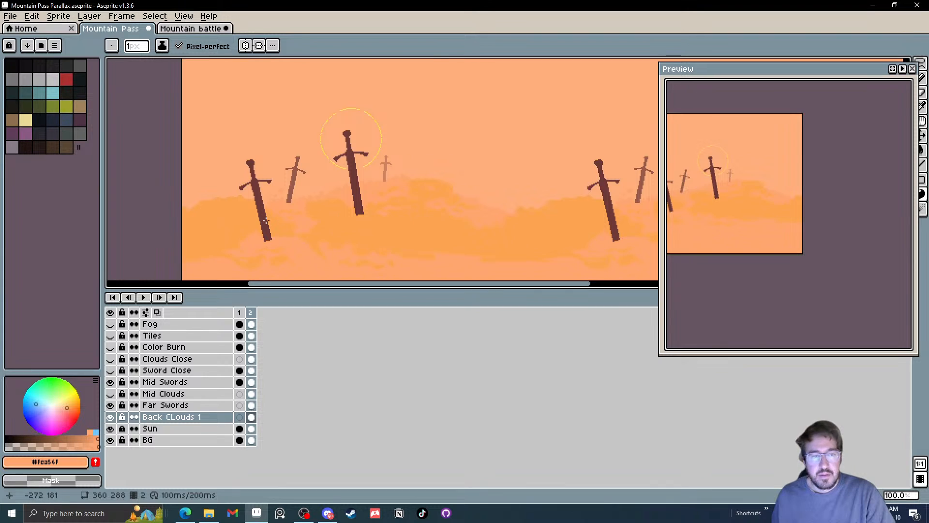
# Draw pale #fea56f wisps in the cloud between the nearer mid sword and the tile's left edge, and check the tiled pattern
pyautogui.scroll(2, 266, 221)
pyautogui.moveTo(125, 206); pyautogui.dragTo(179, 193)
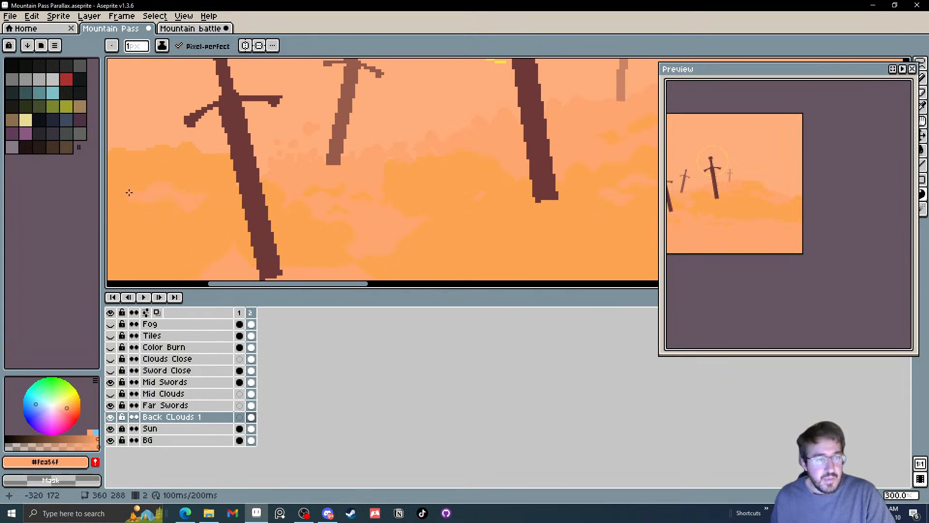
pyautogui.hscroll(-5, 203, 198)
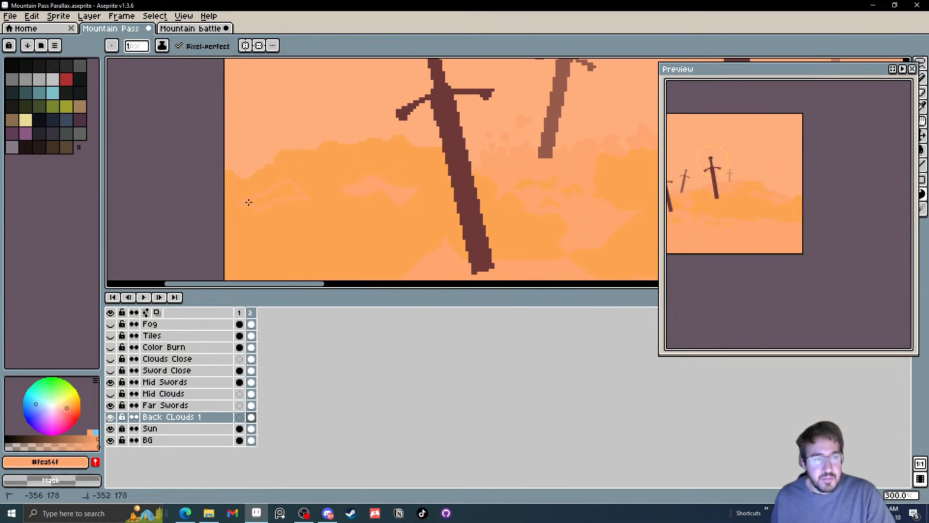
pyautogui.scroll(-2, 248, 201)
pyautogui.scroll(1, 286, 207)
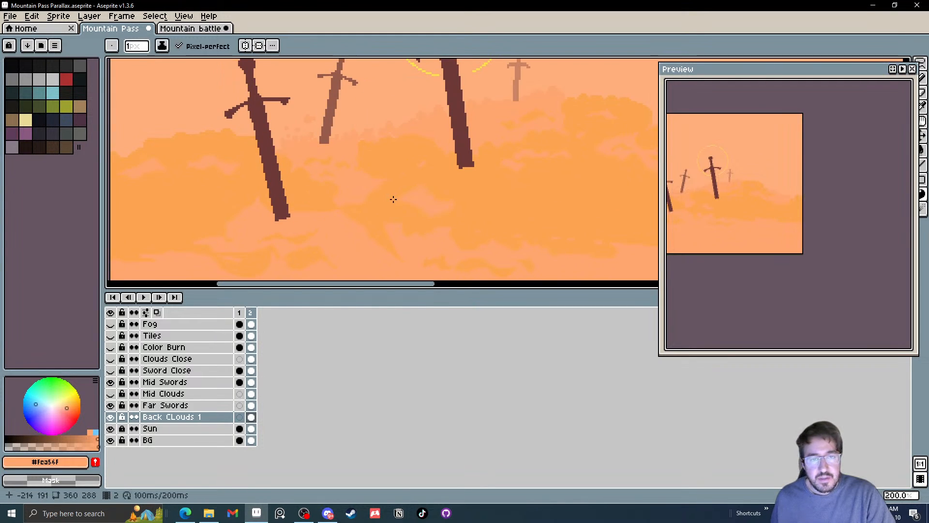
pyautogui.scroll(-3, 465, 218)
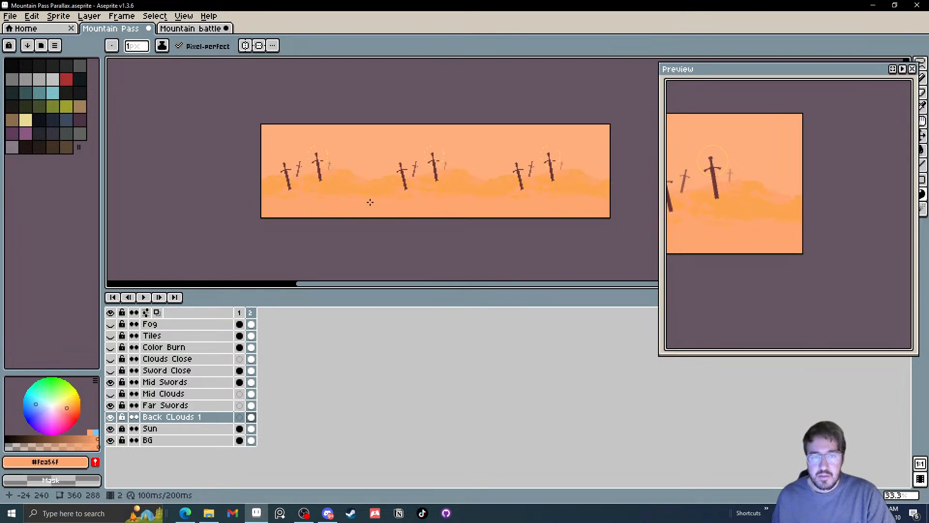
pyautogui.scroll(1, 370, 202)
pyautogui.hscroll(2, 340, 199)
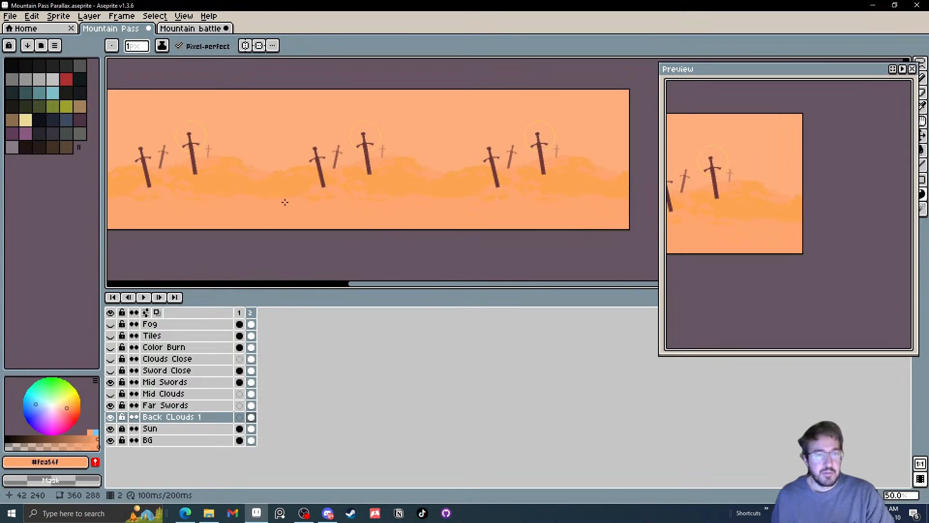
pyautogui.hscroll(-2, 281, 194)
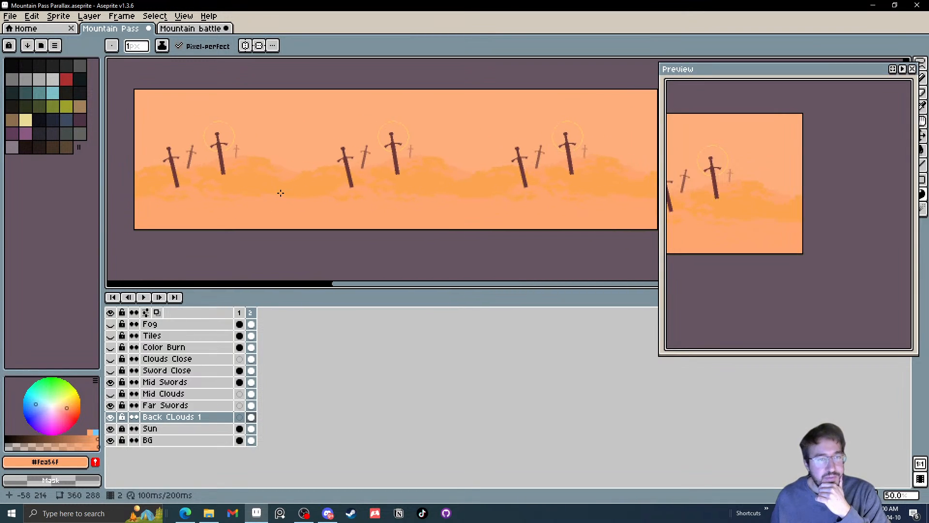
# With Back CLouds 1 temporarily hidden, sample the sky colour and fill the empty bottom strip of the BG layer on frame 2
pyautogui.click(109, 417)
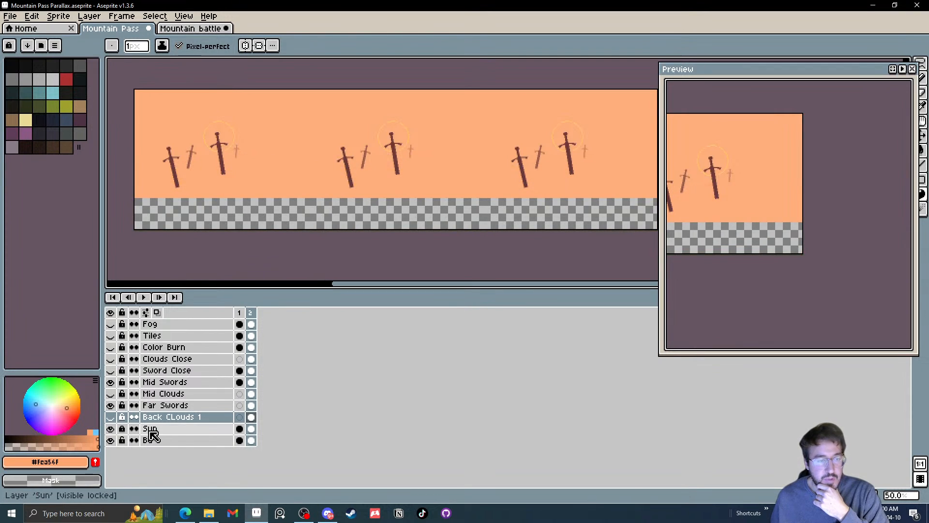
pyautogui.click(250, 439)
pyautogui.press('i')
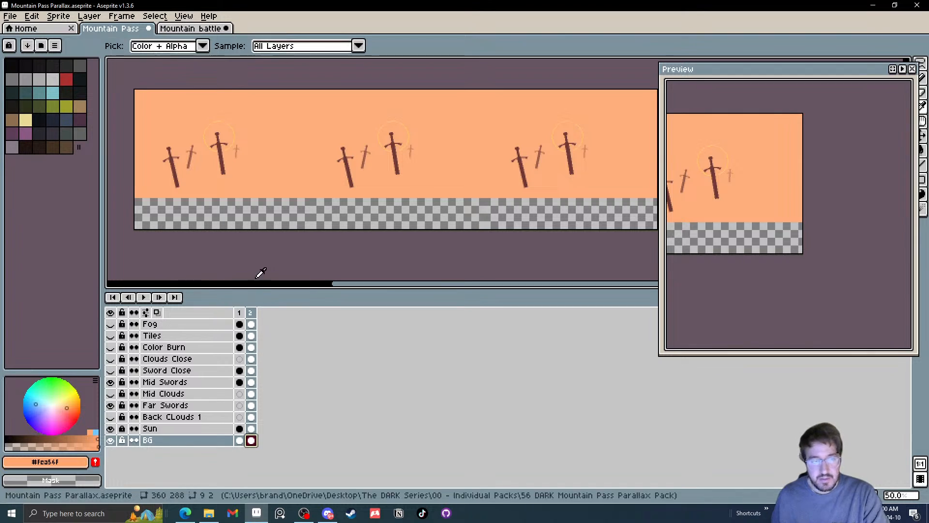
pyautogui.click(265, 161)
pyautogui.press('g')
pyautogui.click(280, 211)
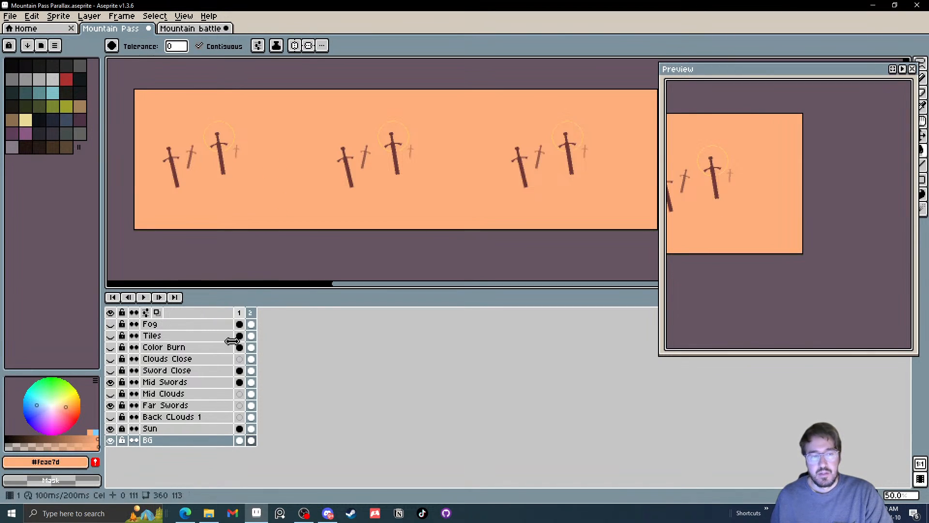
pyautogui.click(111, 417)
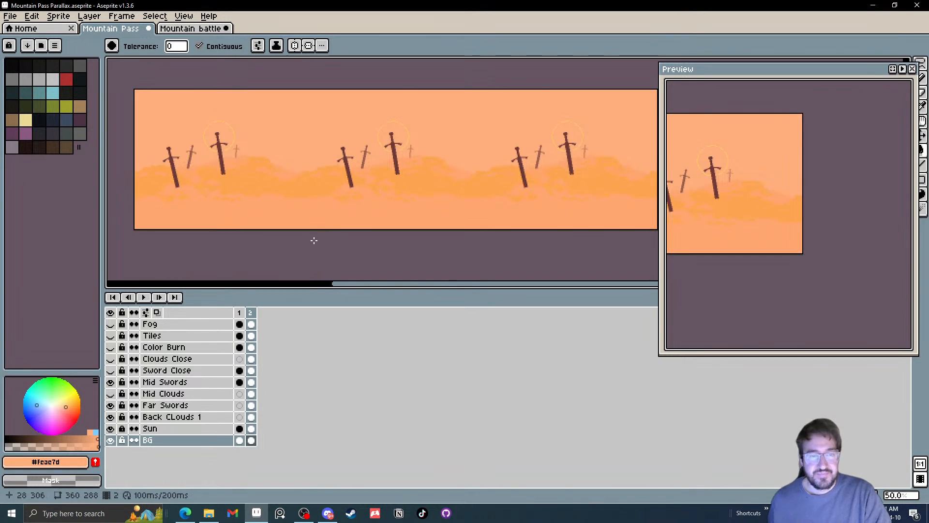
# Show the Mid Clouds, Sword Close, Clouds Close and Color Burn layers
pyautogui.click(111, 394)
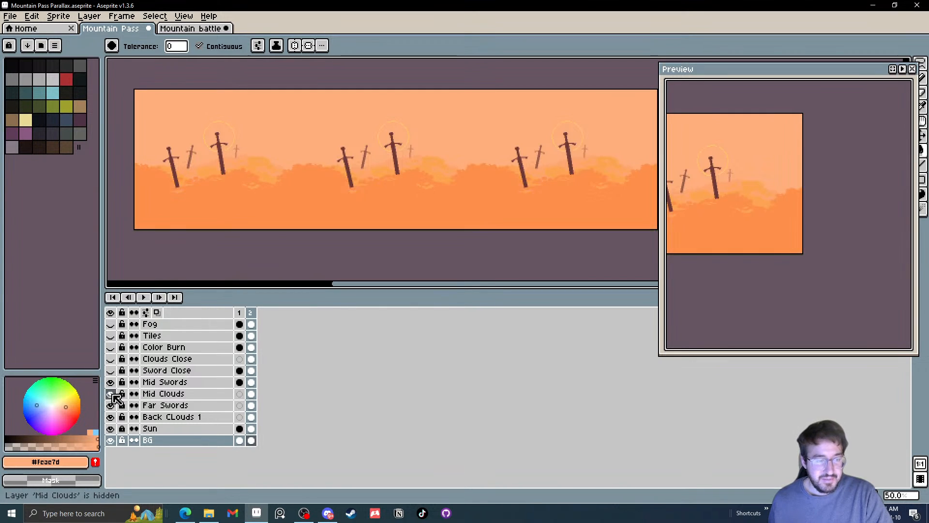
pyautogui.moveTo(292, 192); pyautogui.dragTo(312, 192)
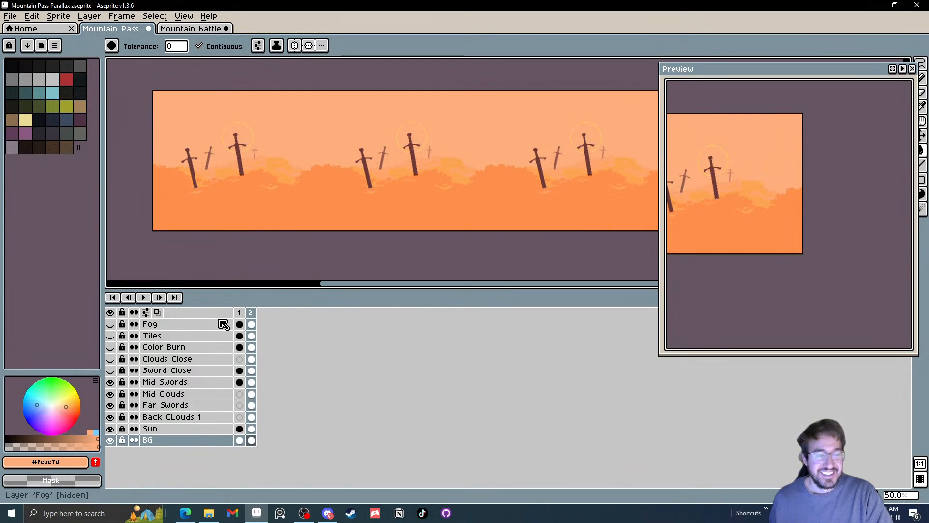
pyautogui.click(111, 370)
pyautogui.click(111, 359)
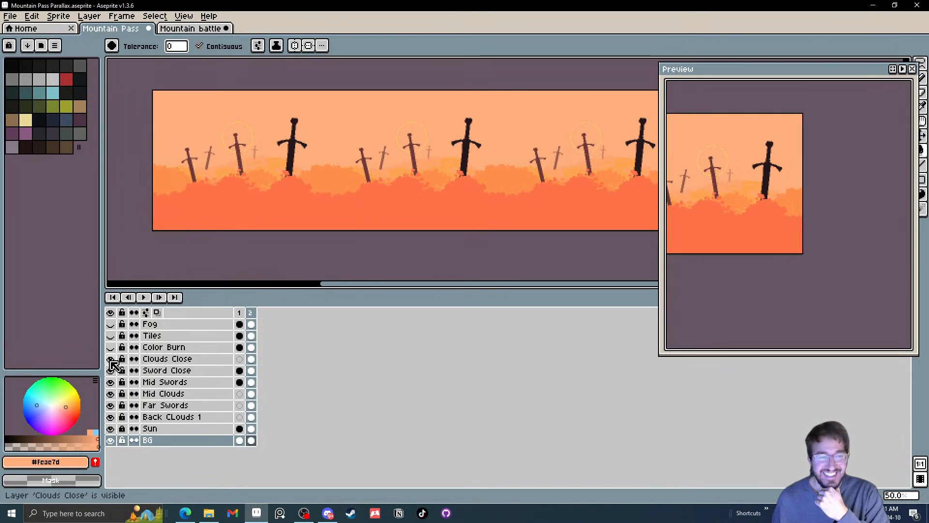
pyautogui.click(110, 347)
pyautogui.click(110, 347)
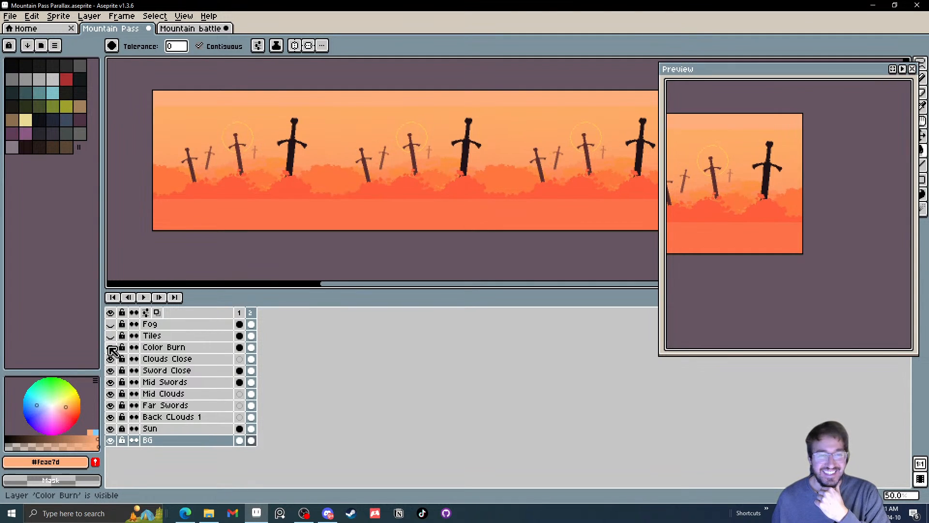
# Select the whole Color Burn overlay on frame 2 and stretch it vertically beyond the canvas's top and bottom edges, covering the full height
pyautogui.click(251, 348)
pyautogui.scroll(-2, 249, 259)
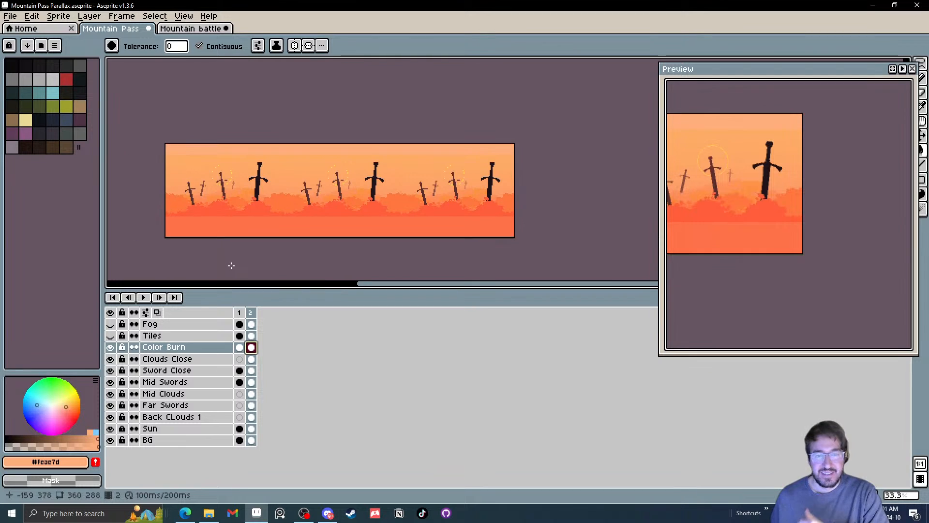
pyautogui.press('m')
pyautogui.moveTo(175, 127); pyautogui.dragTo(591, 226)
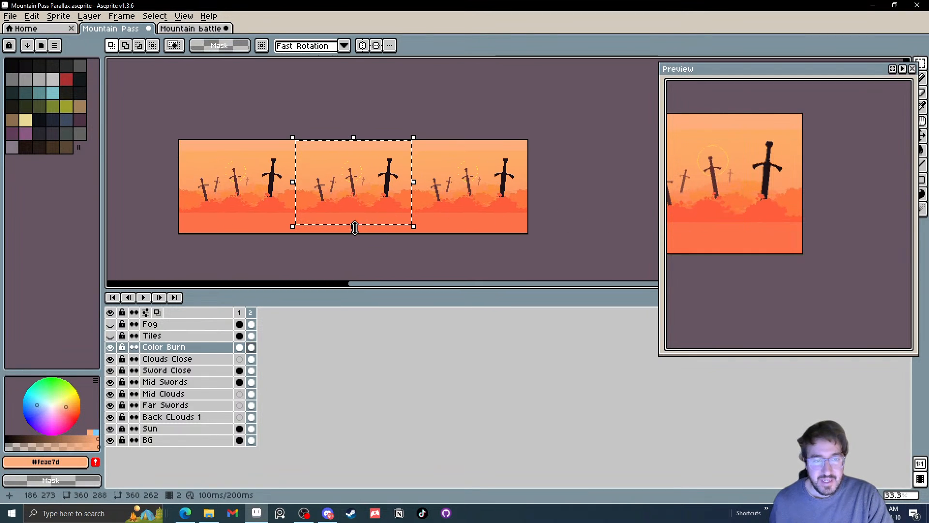
pyautogui.moveTo(355, 225); pyautogui.dragTo(355, 268)
pyautogui.moveTo(354, 138); pyautogui.dragTo(353, 101)
pyautogui.click(227, 92)
pyautogui.moveTo(226, 111); pyautogui.dragTo(232, 122)
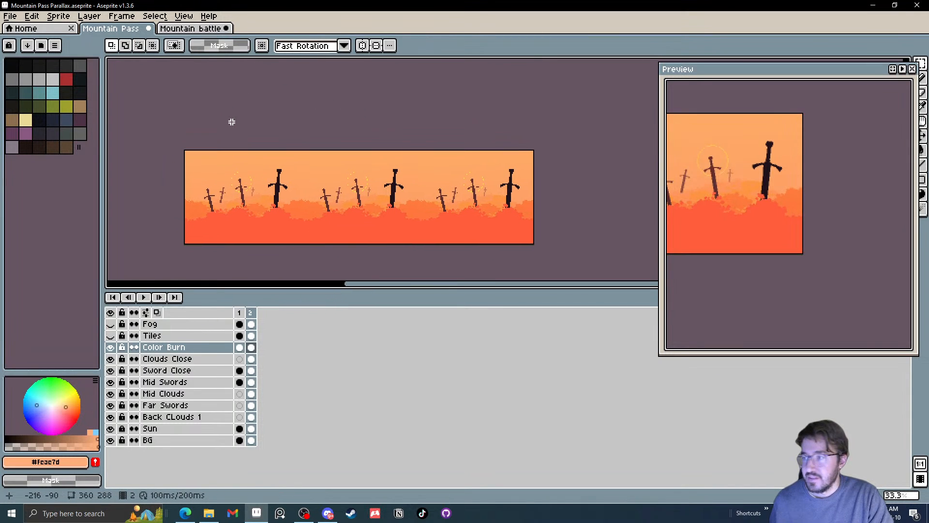
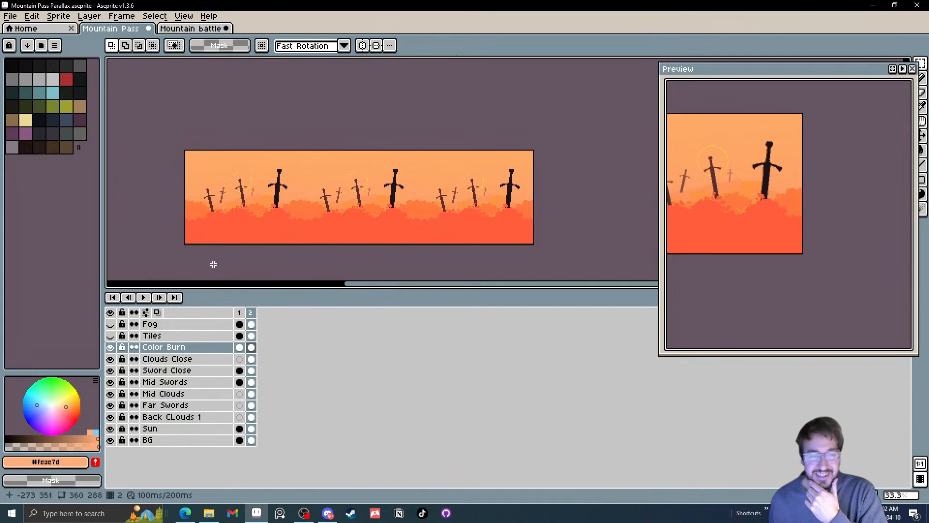
# Compare the taller sword scene on frame 2 with the original artwork on frame 1
pyautogui.click(252, 313)
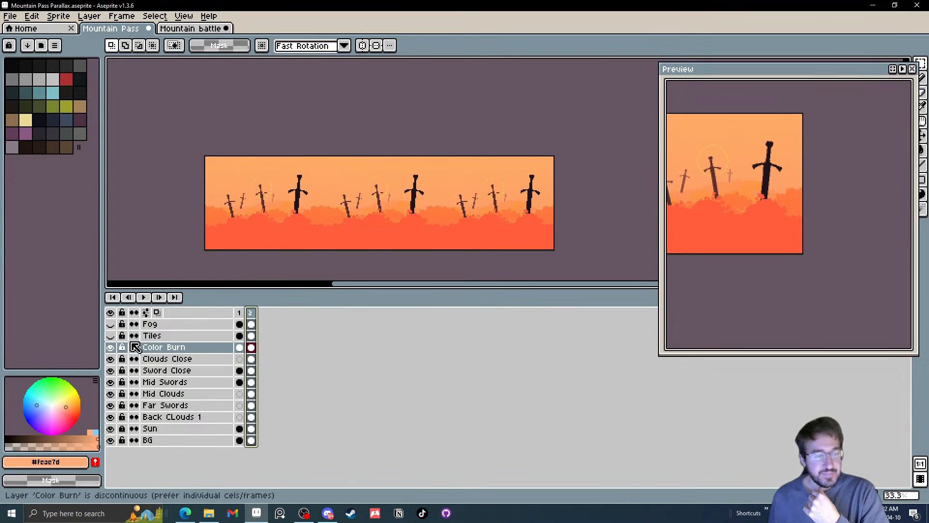
pyautogui.scroll(1, 369, 230)
pyautogui.moveTo(369, 229); pyautogui.dragTo(382, 233)
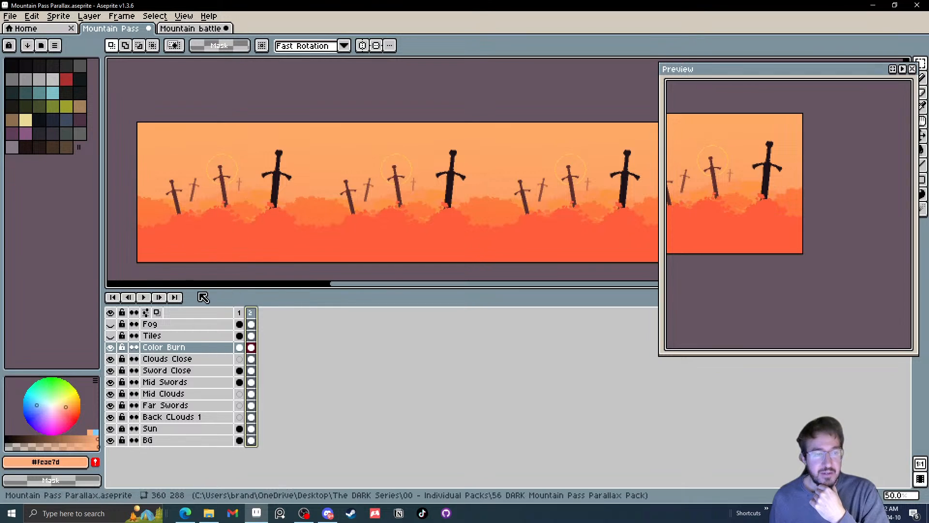
pyautogui.click(242, 313)
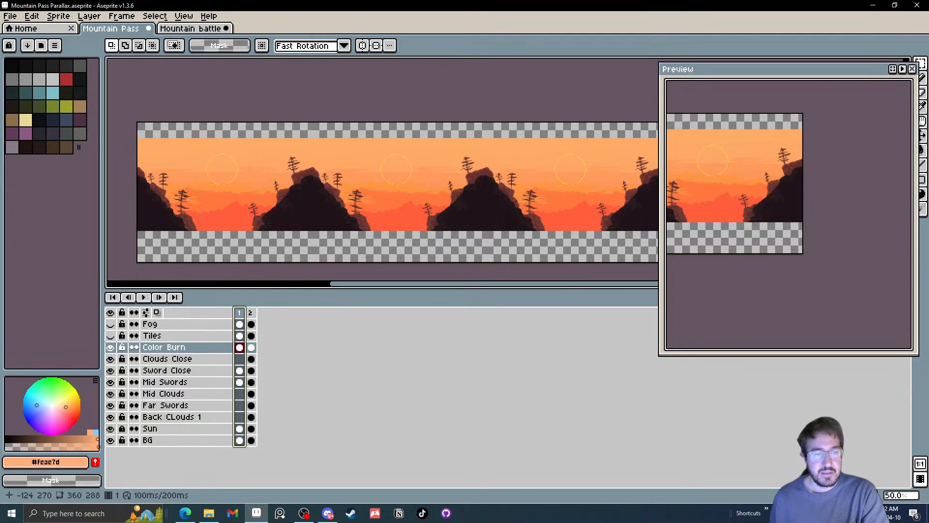
pyautogui.scroll(4, 278, 182)
pyautogui.scroll(-4, 276, 182)
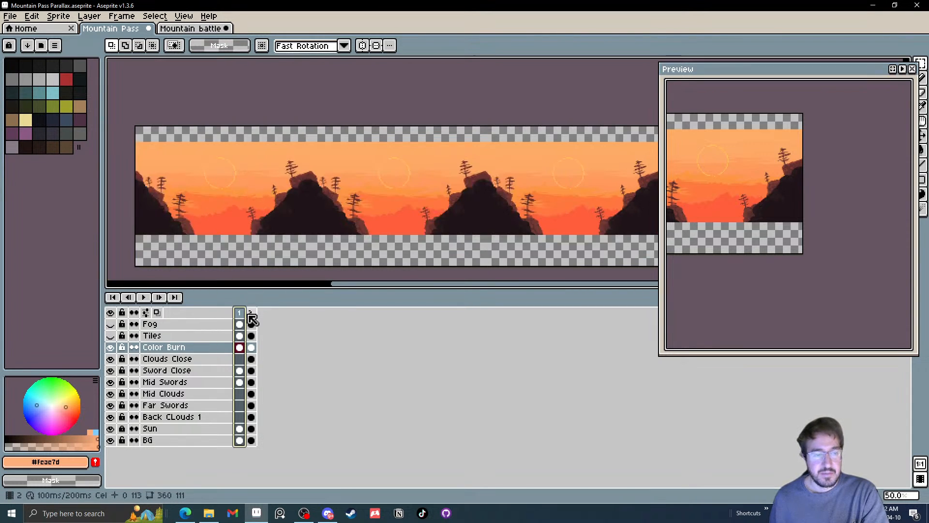
# Add an animation tag named Test to frame 2
pyautogui.click(253, 313)
pyautogui.rightClick(257, 312)
pyautogui.click(282, 353)
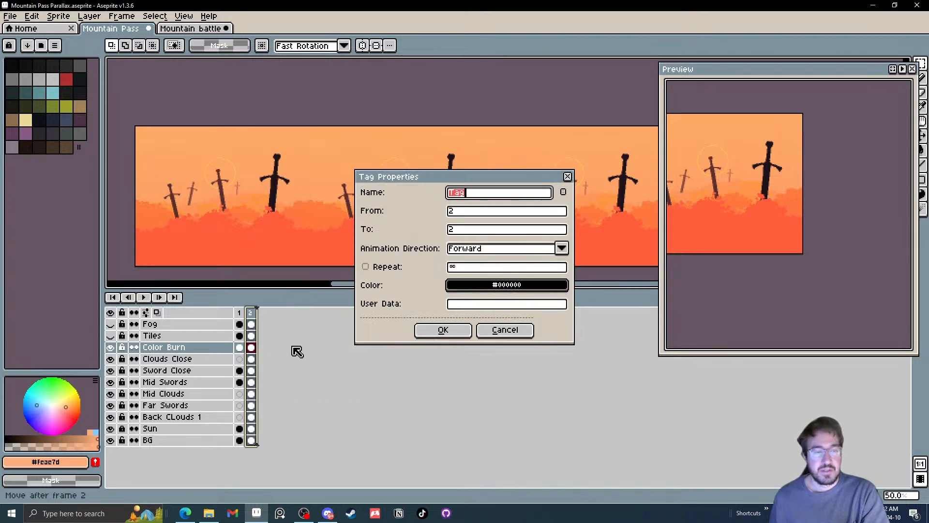
pyautogui.write('Te')
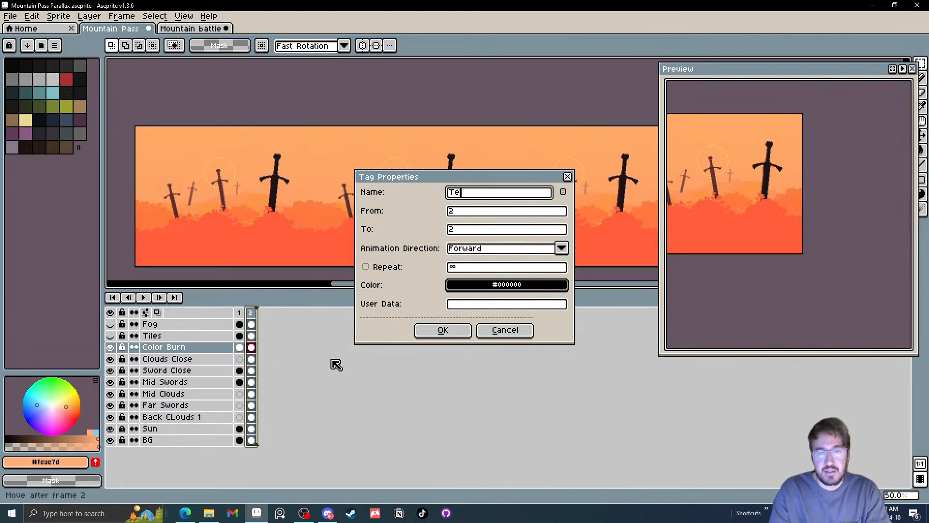
pyautogui.write('st')
pyautogui.press('Return')
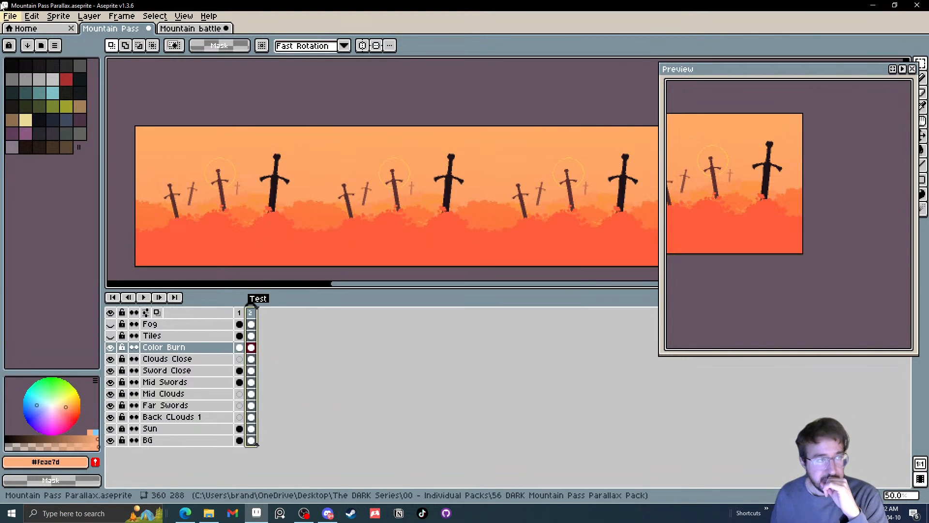
# Save the Mountain Pass Parallax sprite file
pyautogui.click(10, 16)
pyautogui.click(21, 63)
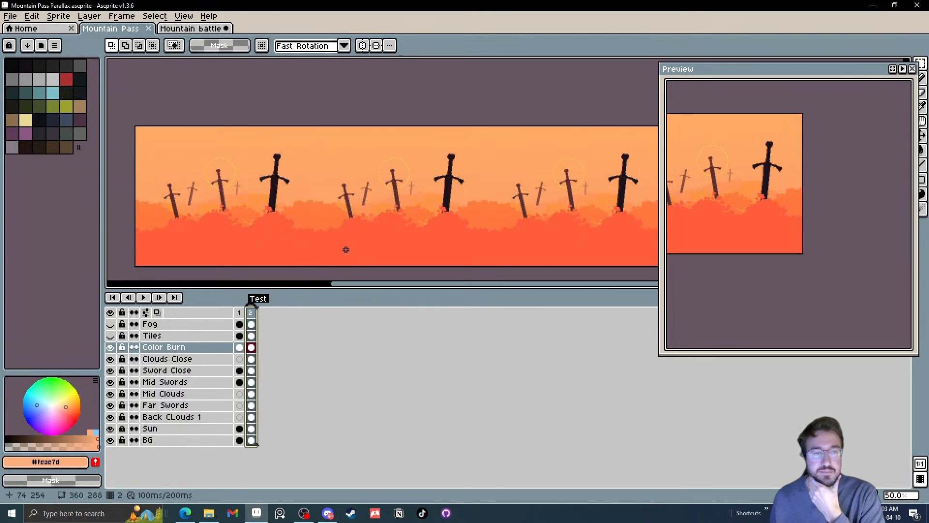
pyautogui.moveTo(342, 247); pyautogui.dragTo(357, 238)
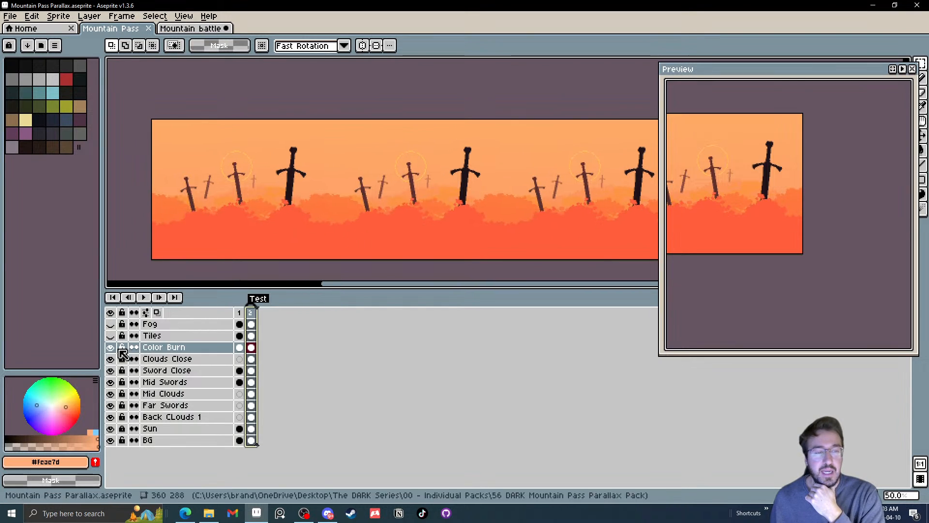
pyautogui.click(171, 371)
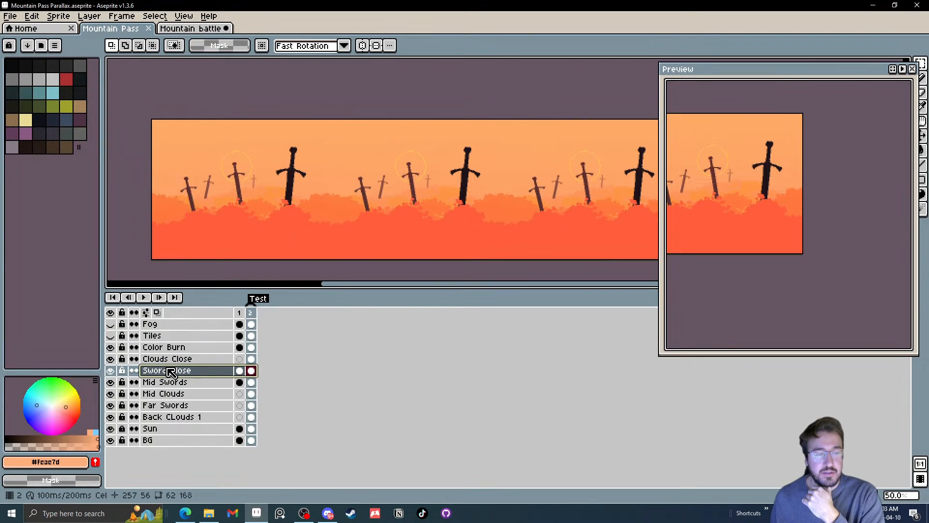
pyautogui.click(9, 16)
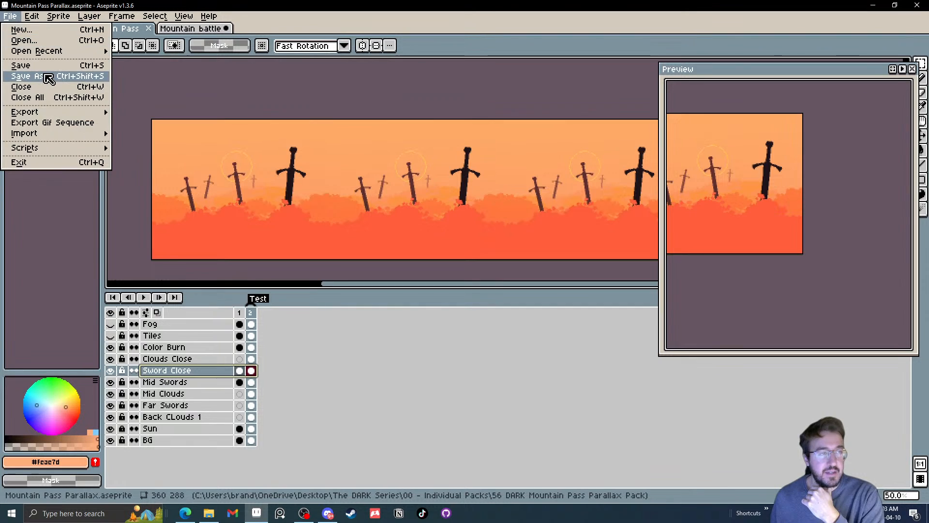
pyautogui.click(45, 66)
# Merge the Clouds Close and Sword Close layers and rename the merged layer as Close
pyautogui.moveTo(174, 362); pyautogui.dragTo(177, 369)
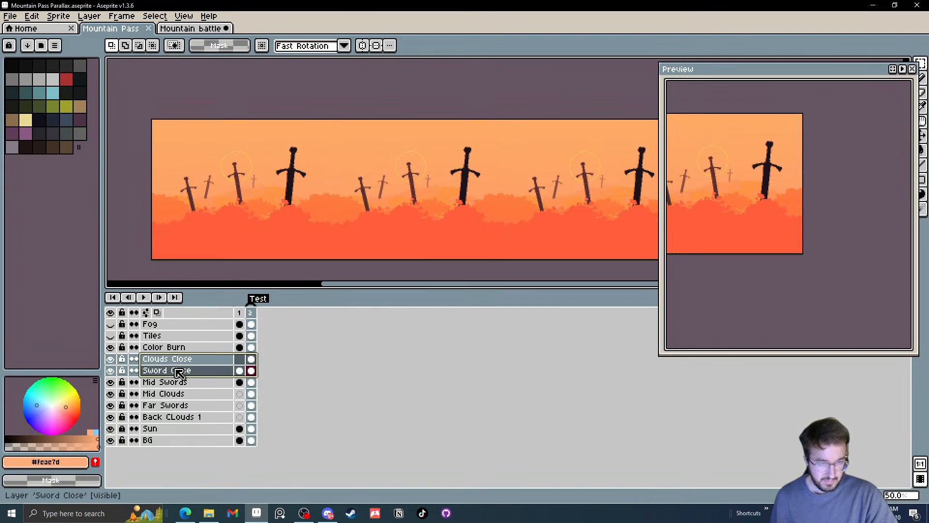
pyautogui.rightClick(179, 373)
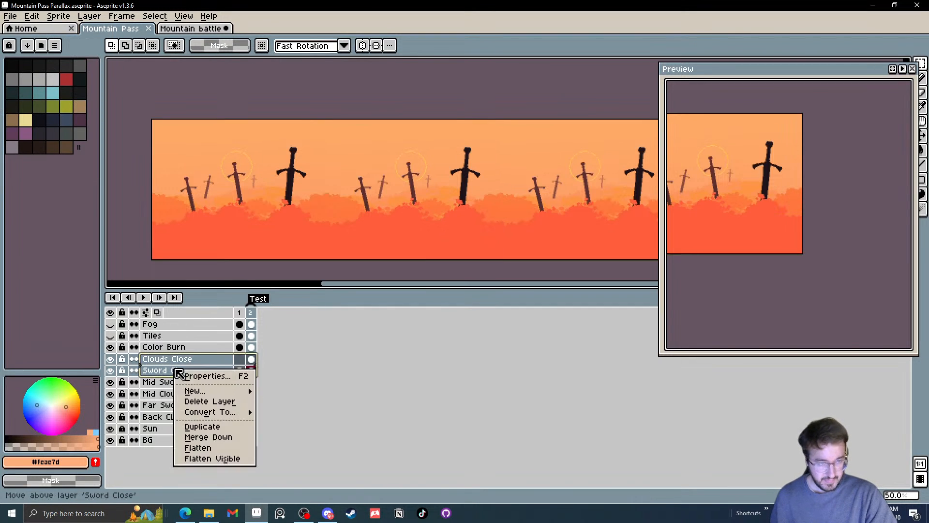
pyautogui.click(220, 438)
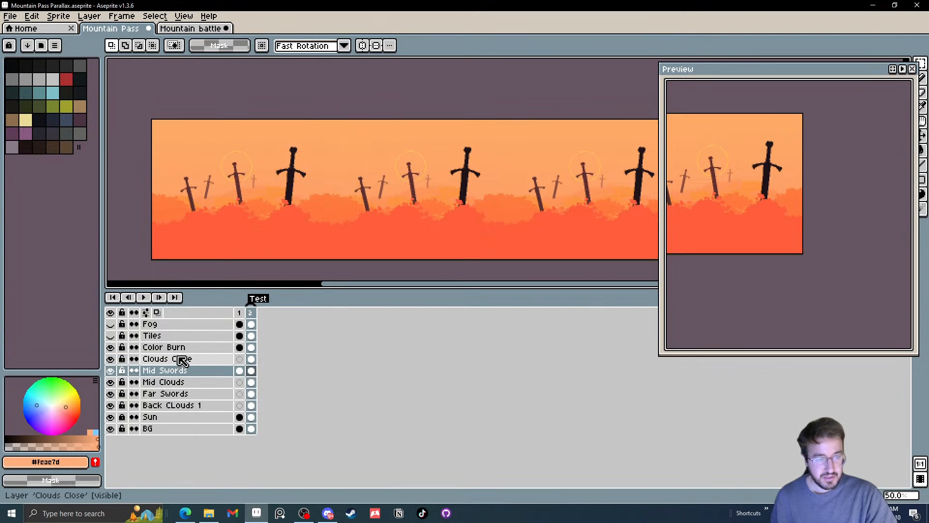
pyautogui.doubleClick(175, 360)
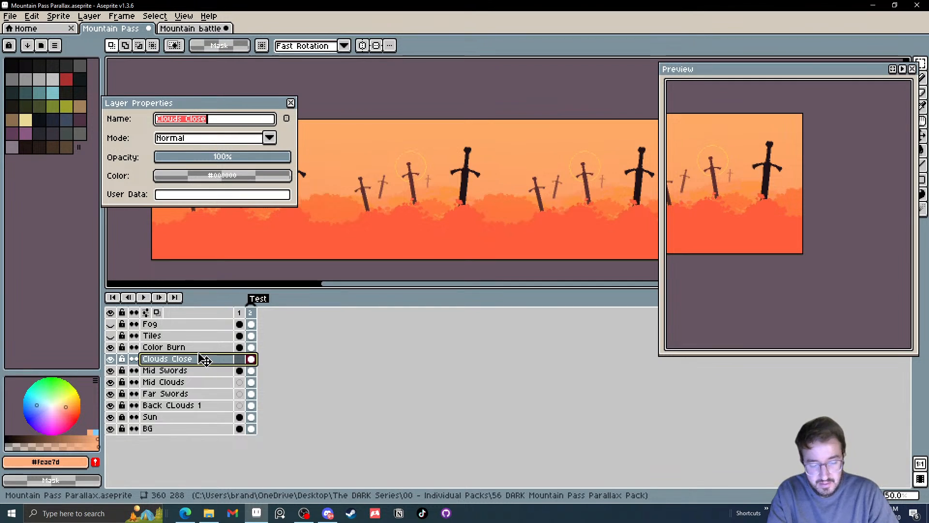
pyautogui.write('Close')
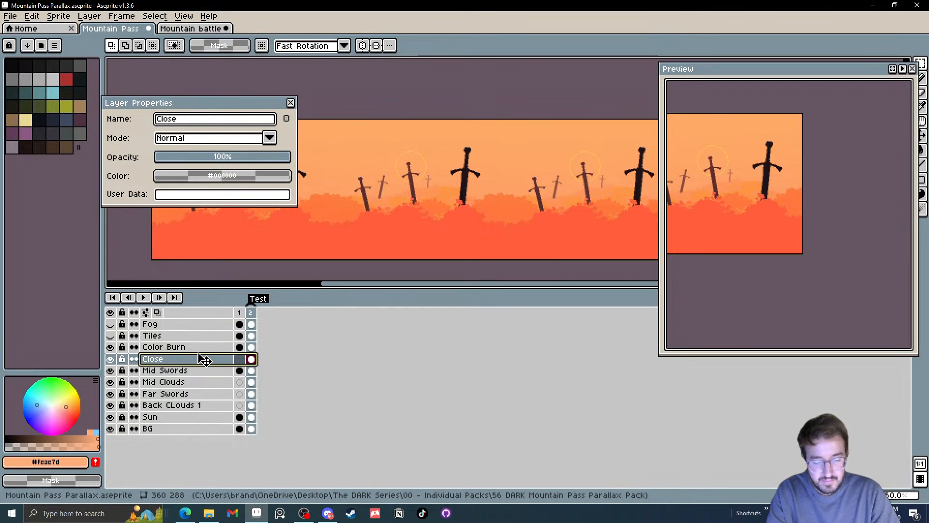
pyautogui.press('Return')
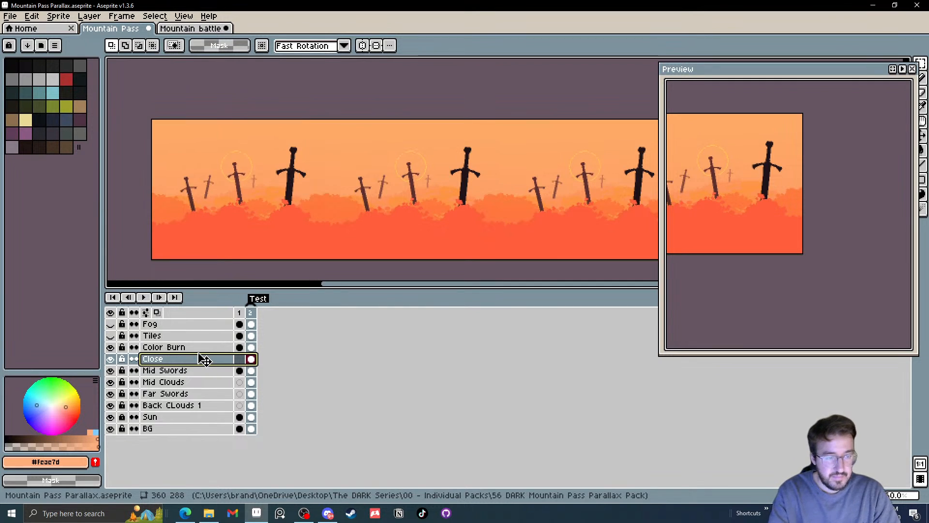
# Merge the Mid Swords and Mid Clouds layers and rename the merged layer as Mid
pyautogui.moveTo(179, 382); pyautogui.dragTo(176, 373)
pyautogui.rightClick(175, 374)
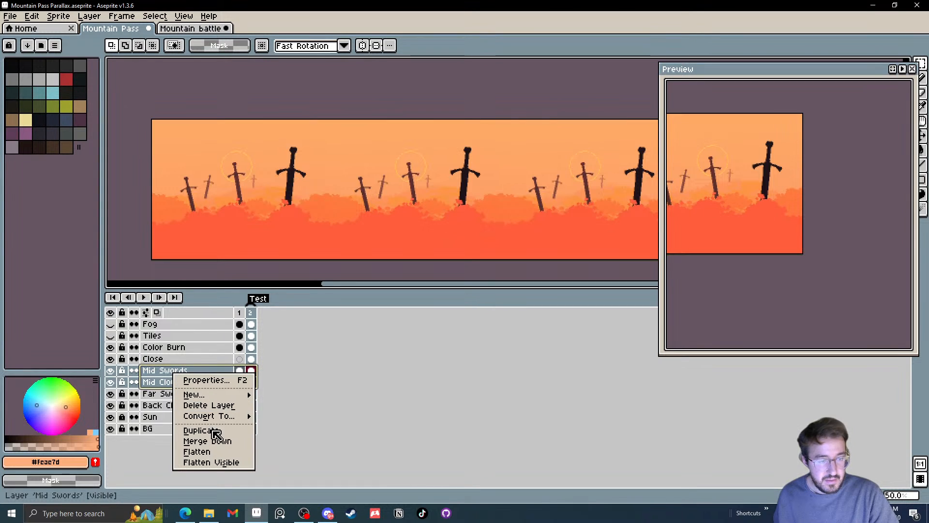
pyautogui.click(215, 441)
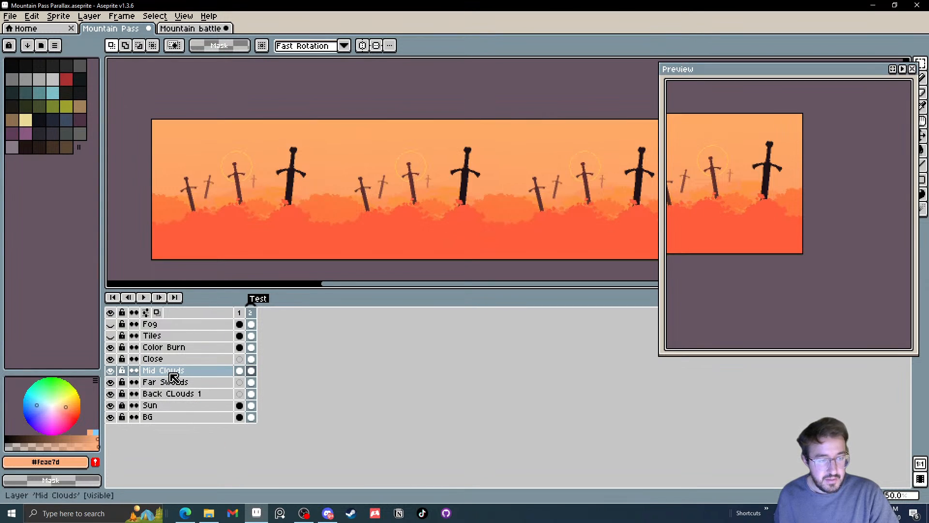
pyautogui.doubleClick(171, 375)
pyautogui.write('Mi')
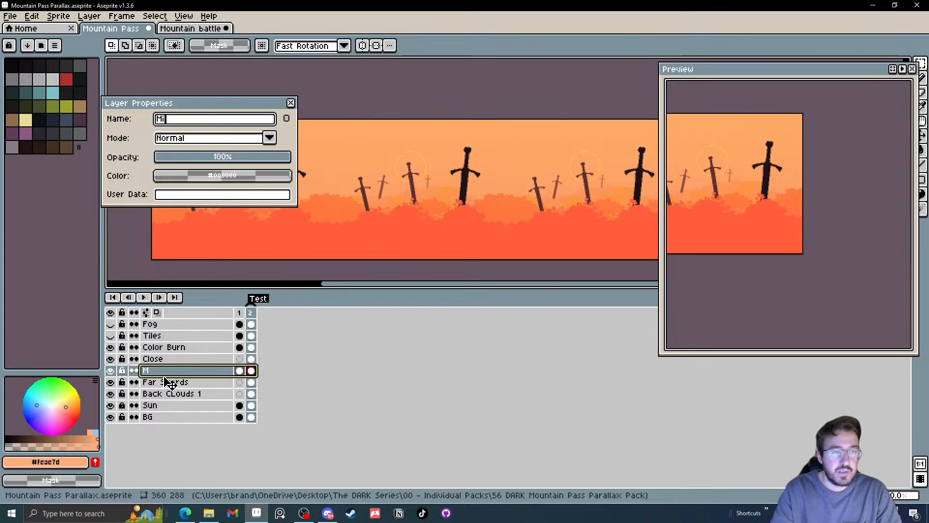
pyautogui.write('d')
pyautogui.press('Return')
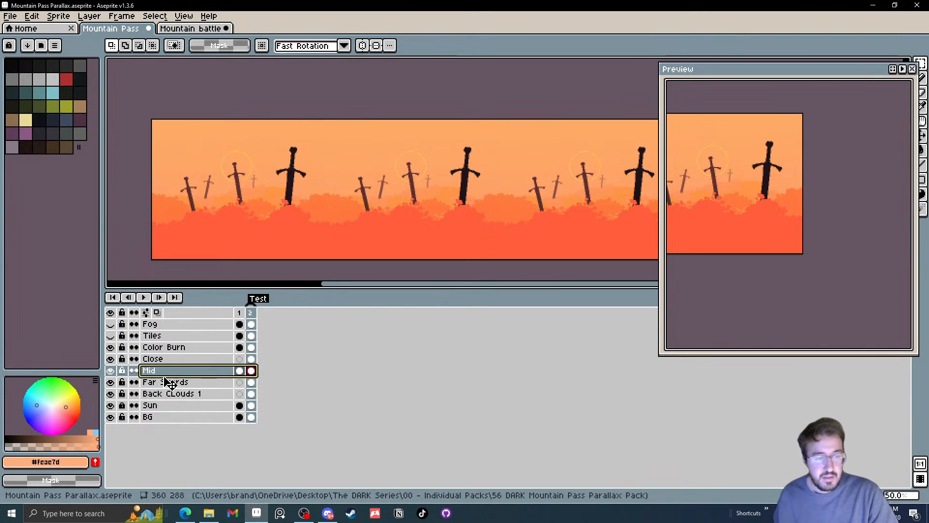
# Merge the Far Swords layer down into Back CLouds 1
pyautogui.click(200, 393)
pyautogui.keyDown('shift'); pyautogui.click(201, 382); pyautogui.keyUp('shift')
pyautogui.rightClick(199, 383)
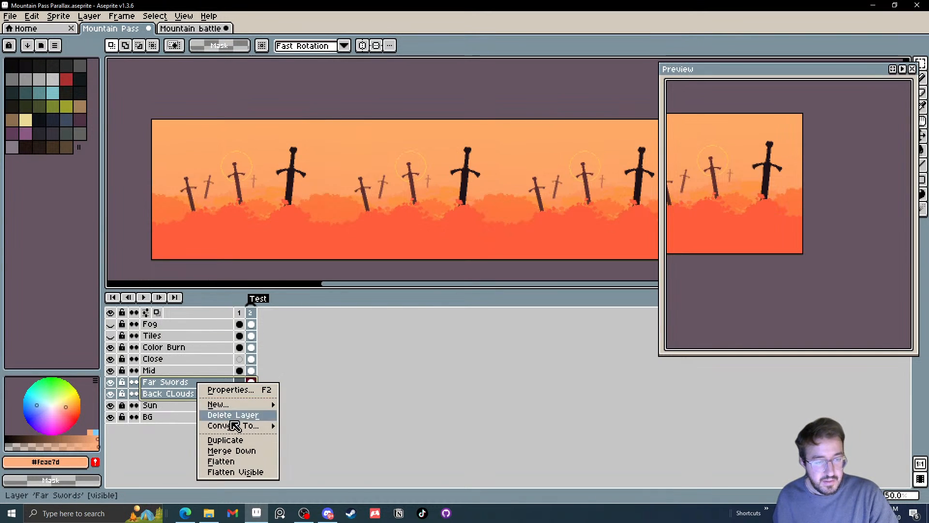
pyautogui.click(241, 450)
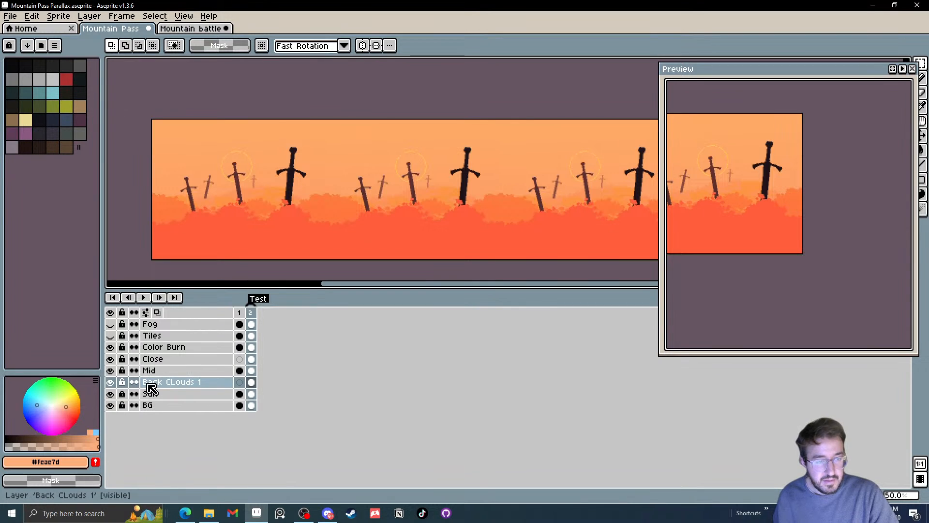
# Hide the Sun layer and rename the merged Back CLouds 1 layer as Far
pyautogui.click(110, 393)
pyautogui.doubleClick(184, 382)
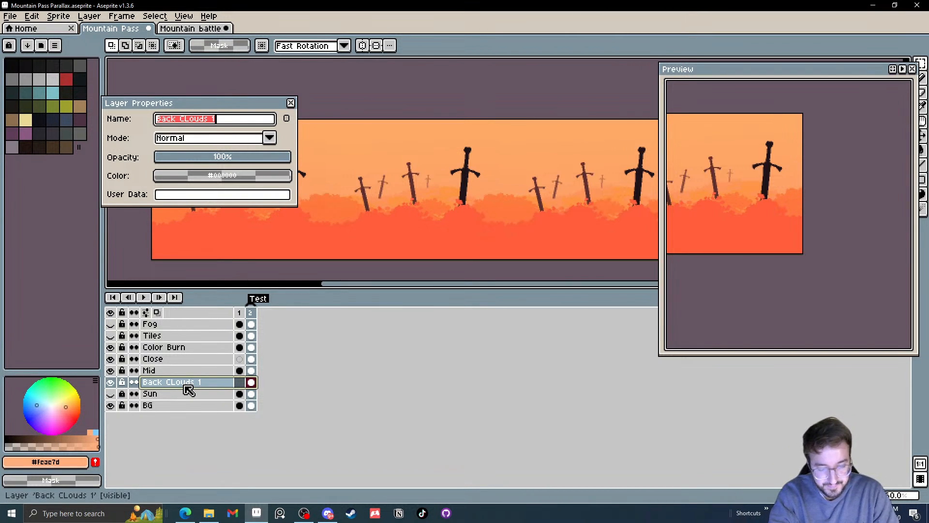
pyautogui.write('Far')
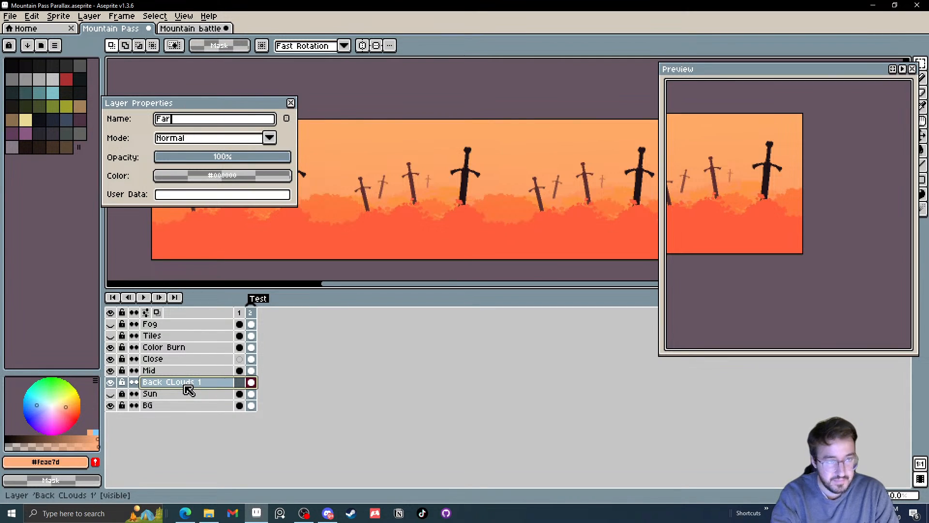
pyautogui.press('Return')
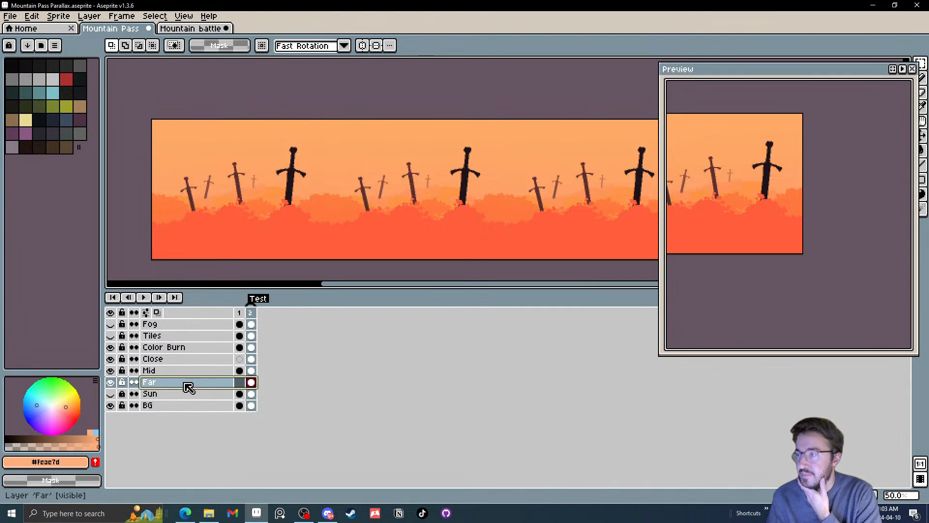
pyautogui.click(203, 382)
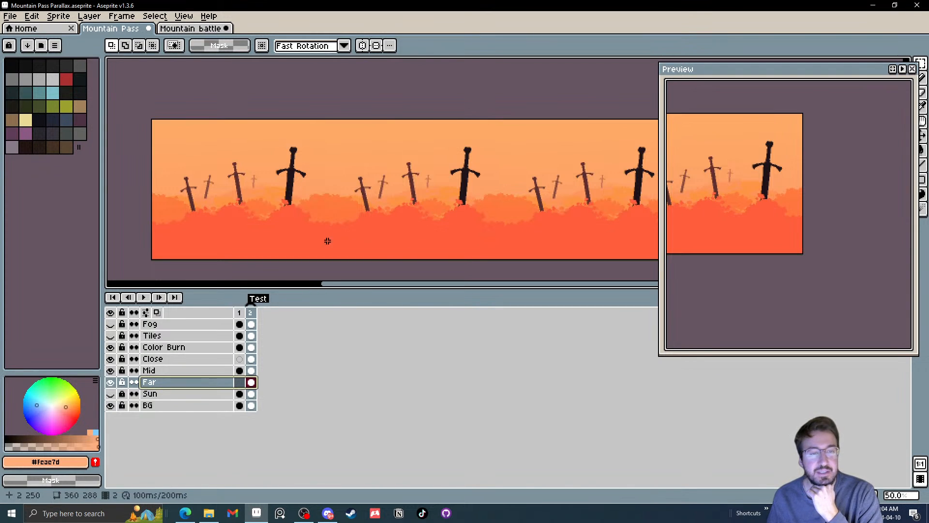
# Run the BG Auto-Scroll script on the Close layer's frame 2 cel, creating a rightward scroll with 64 animation frames and 1 loop
pyautogui.moveTo(384, 190); pyautogui.dragTo(366, 202)
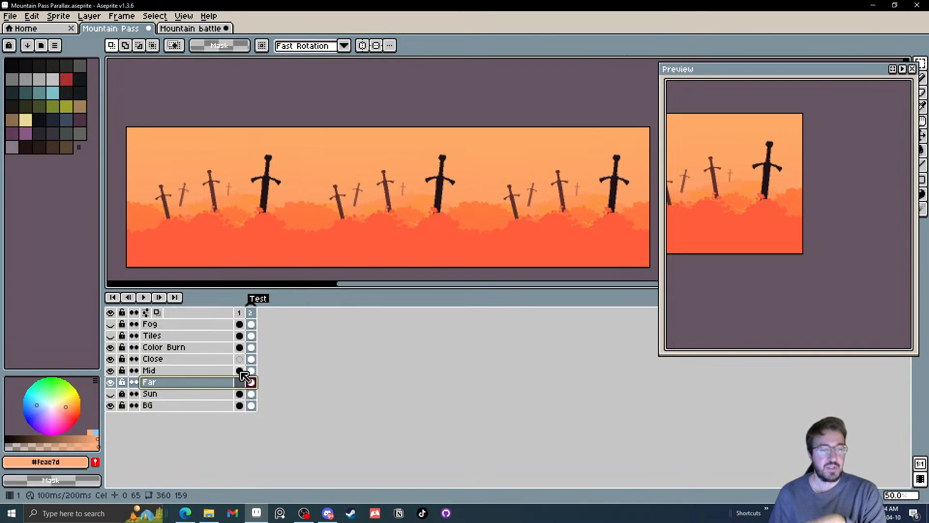
pyautogui.click(251, 359)
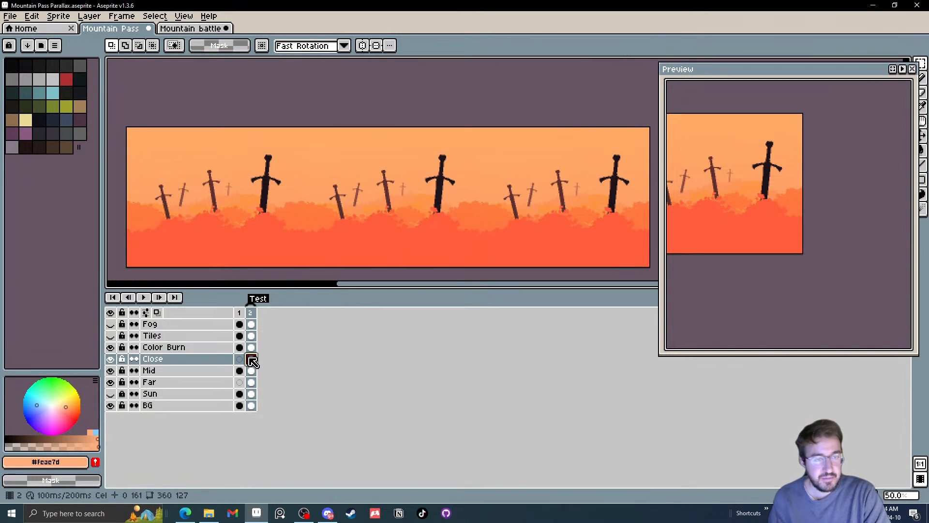
pyautogui.click(10, 16)
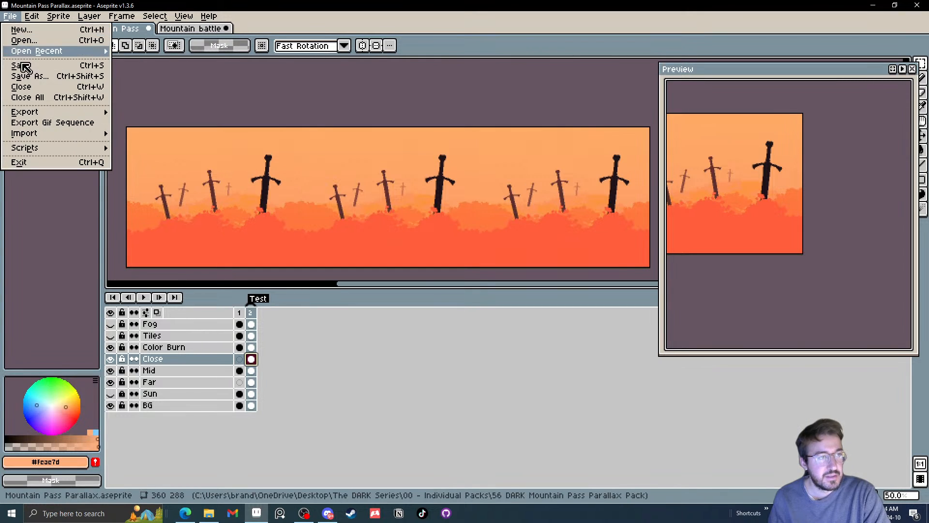
pyautogui.moveTo(38, 154)
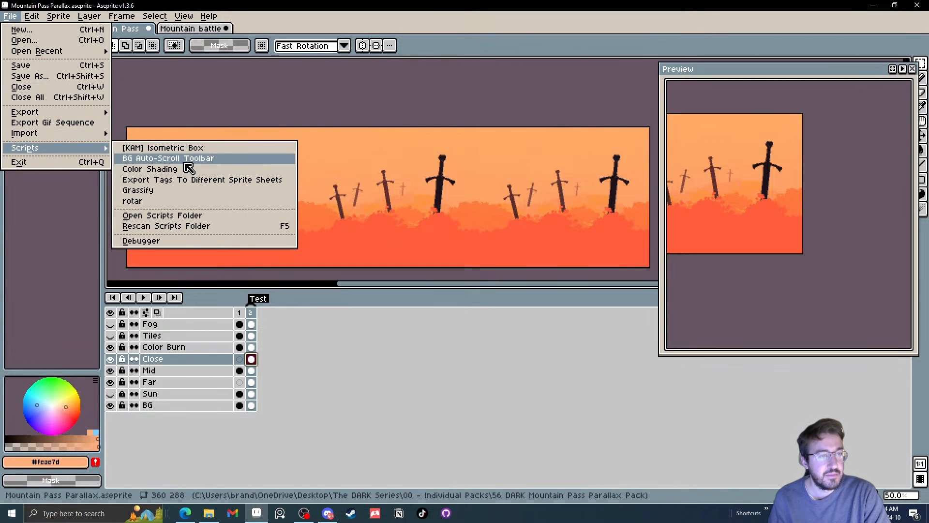
pyautogui.click(185, 162)
pyautogui.moveTo(208, 119); pyautogui.dragTo(576, 191)
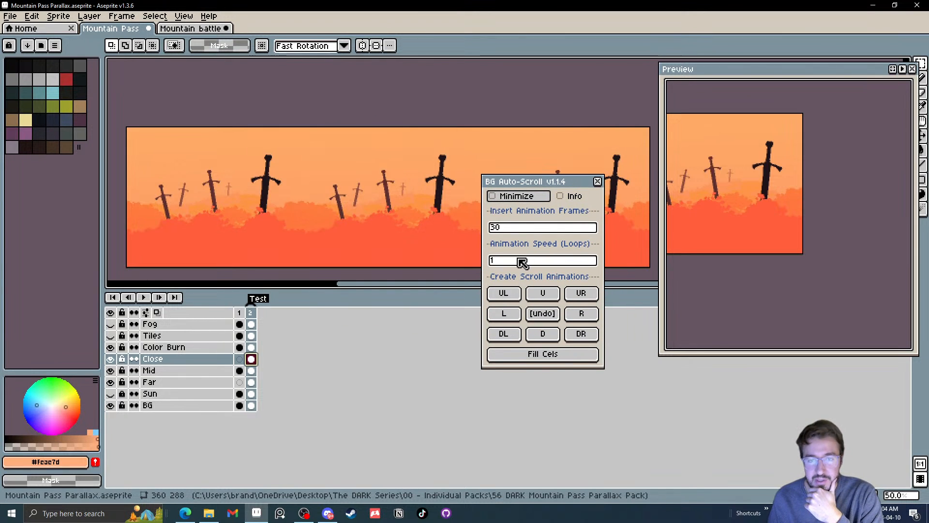
pyautogui.click(530, 233)
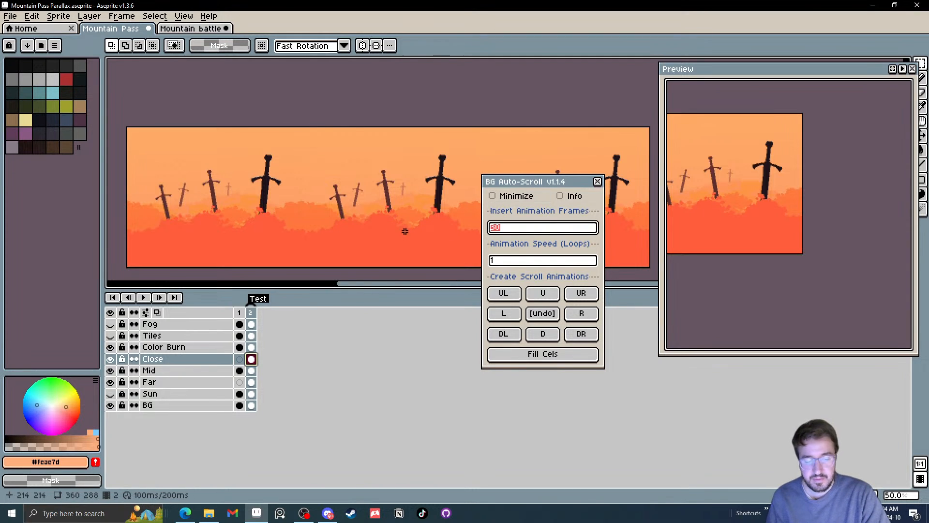
pyautogui.write('64')
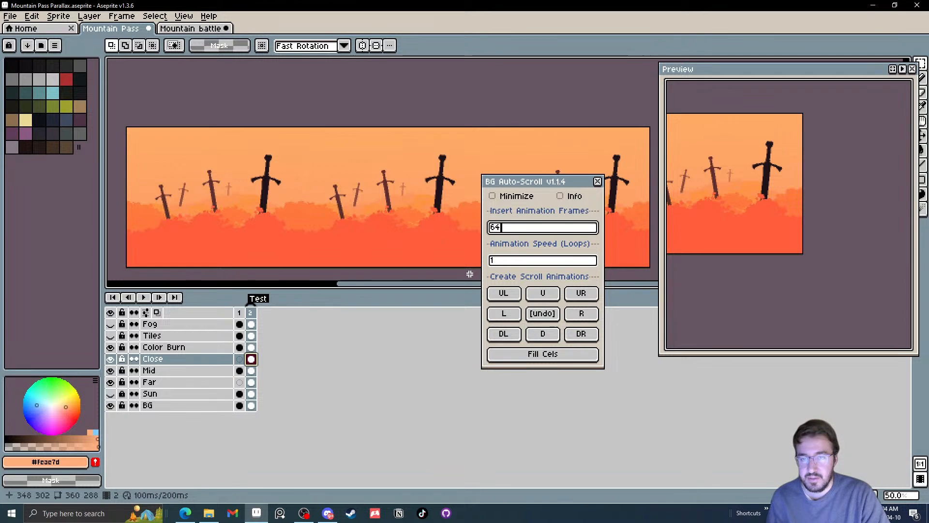
pyautogui.click(583, 317)
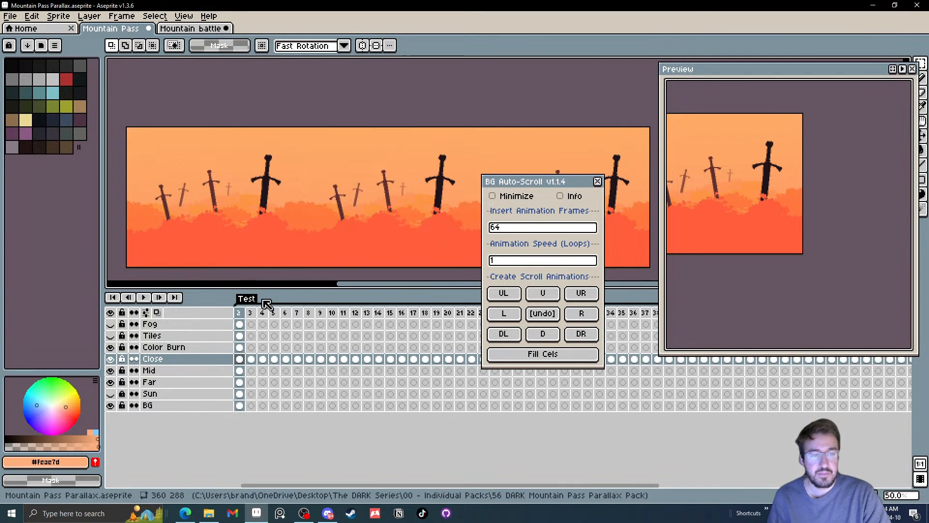
# Check the frame 2 artwork by toggling the visibility of the Color Burn and Mid layers
pyautogui.moveTo(268, 314)
pyautogui.mouseDown()
pyautogui.moveTo(224, 322)
pyautogui.moveTo(589, 335)
pyautogui.moveTo(840, 317)
pyautogui.moveTo(432, 303)
pyautogui.moveTo(250, 322)
pyautogui.mouseUp()
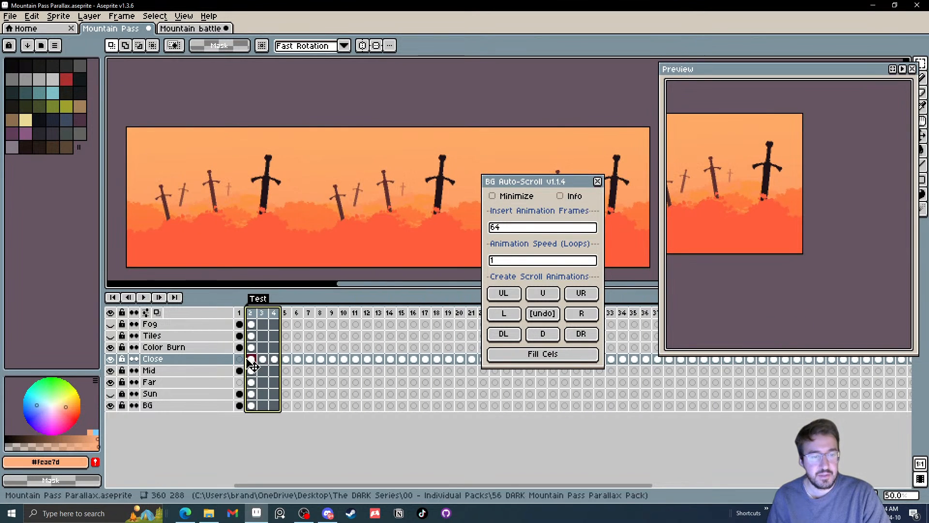
pyautogui.click(111, 347)
pyautogui.click(111, 347)
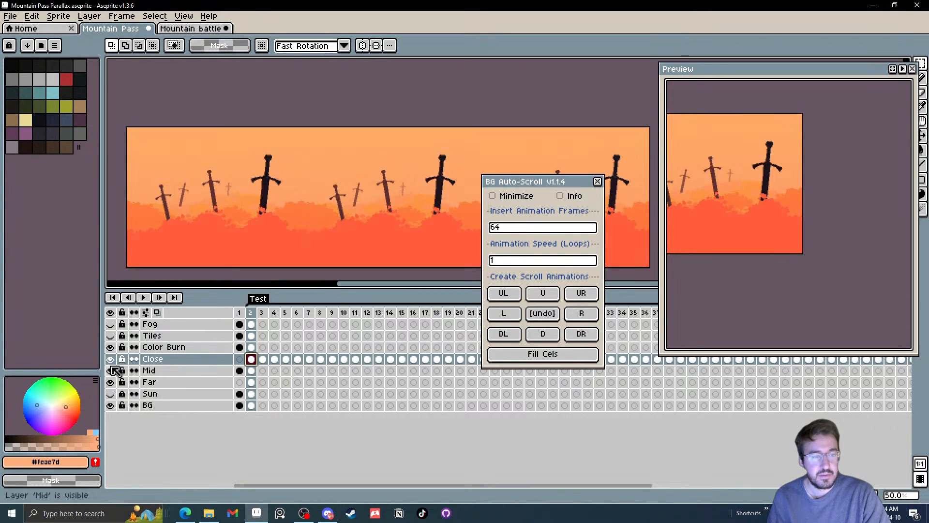
pyautogui.click(111, 370)
pyautogui.click(111, 370)
pyautogui.click(111, 370)
pyautogui.click(111, 371)
pyautogui.click(111, 371)
pyautogui.click(111, 371)
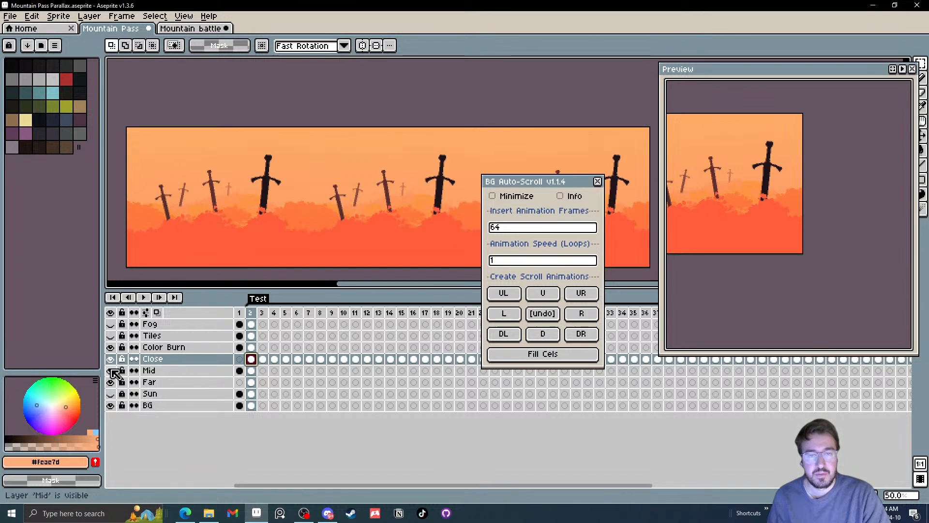
pyautogui.click(112, 372)
pyautogui.click(113, 371)
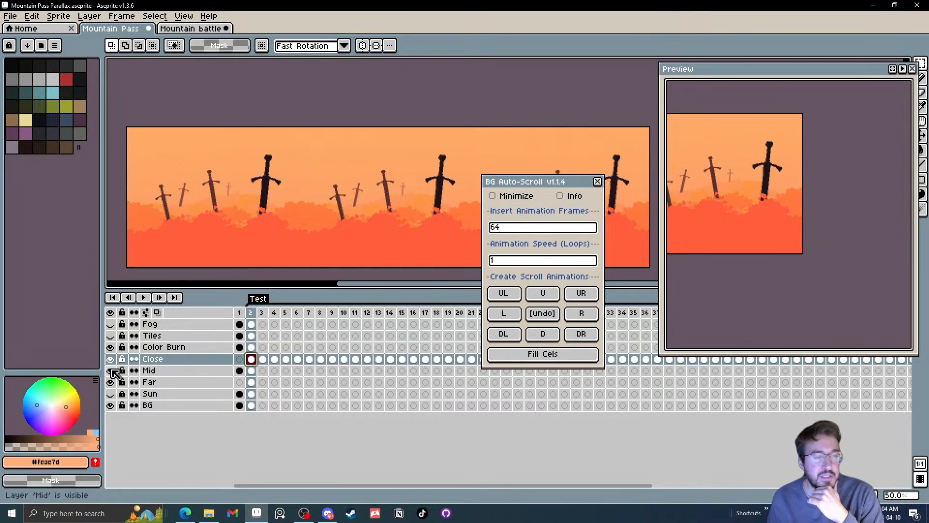
pyautogui.click(112, 371)
pyautogui.click(113, 372)
# Close the BG Auto-Scroll script and undo the scroll frames and layer merges back to the separate sword and cloud layers
pyautogui.click(597, 181)
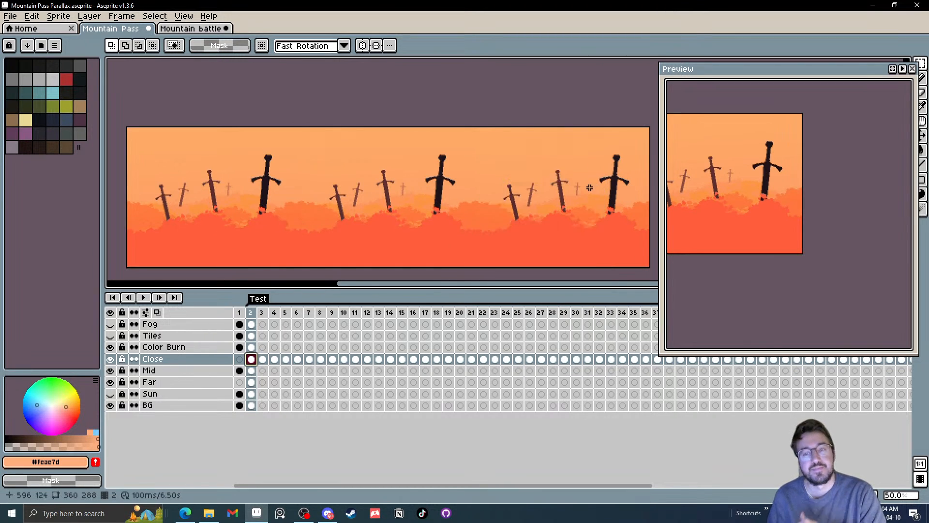
pyautogui.hotkey('ctrl', 'z')
pyautogui.hotkey('ctrl', 'z')
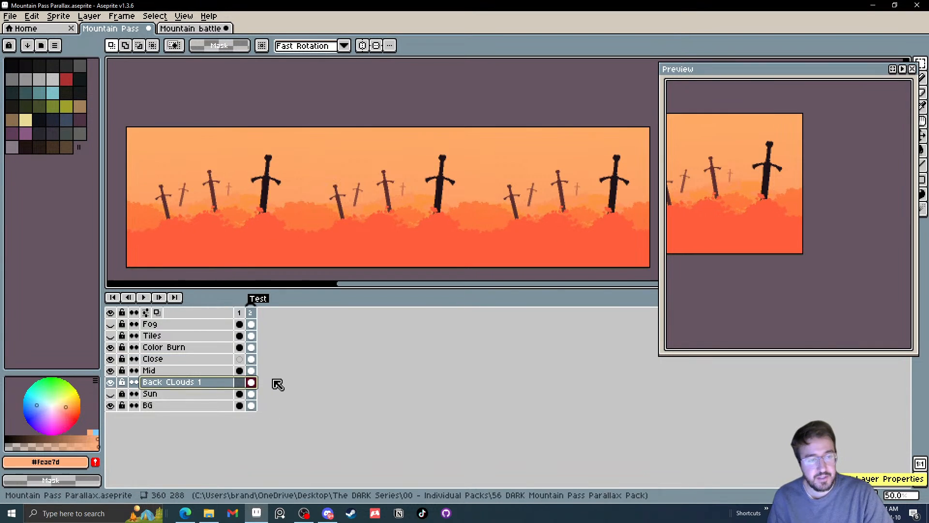
pyautogui.hotkey('ctrl', 'z')
pyautogui.hotkey('ctrl', 'z')
pyautogui.hotkey('ctrl', 'z')
pyautogui.hotkey('ctrl', 'z')
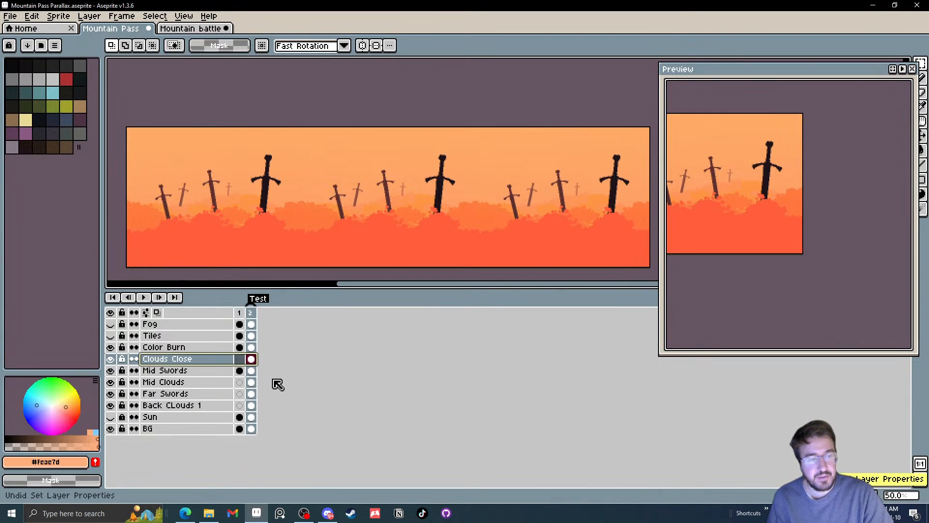
pyautogui.hotkey('ctrl', 'z')
# Flatten the Clouds Close and Sword Close layers into one layer
pyautogui.click(189, 373)
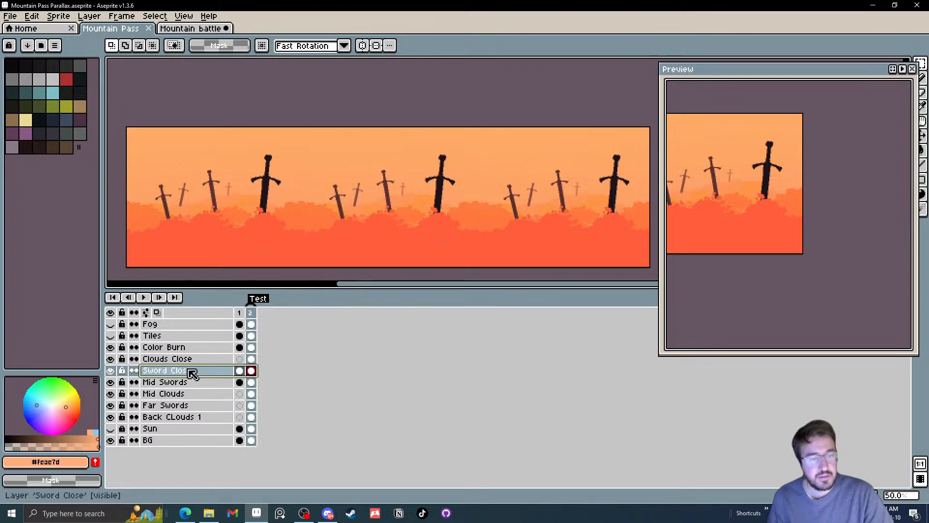
pyautogui.click(111, 371)
pyautogui.click(111, 371)
pyautogui.click(110, 360)
pyautogui.click(111, 360)
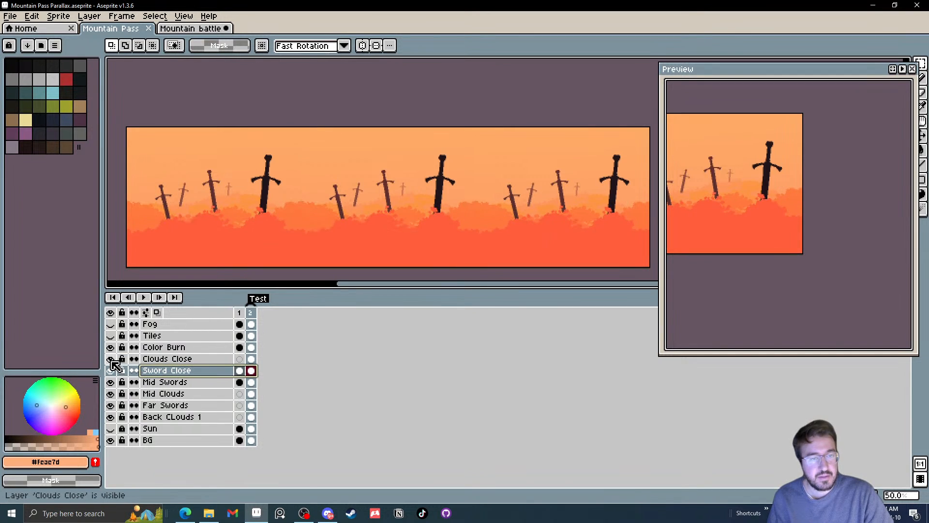
pyautogui.keyDown('shift'); pyautogui.click(191, 360); pyautogui.keyUp('shift')
pyautogui.rightClick(195, 375)
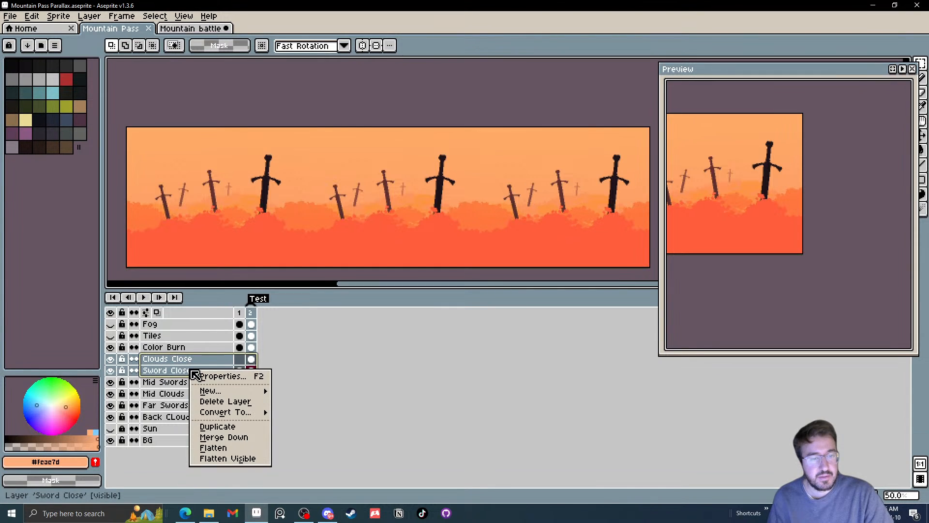
pyautogui.click(183, 363)
pyautogui.click(183, 362)
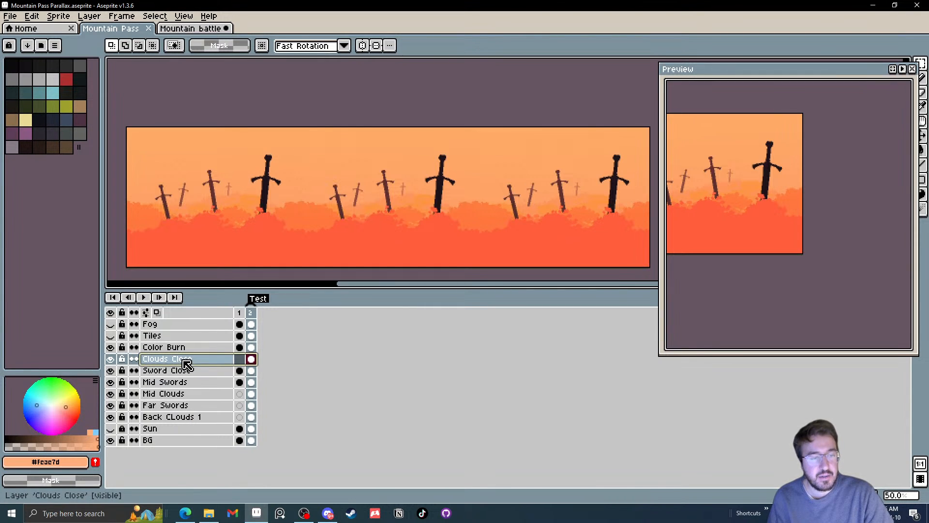
pyautogui.rightClick(184, 361)
pyautogui.click(180, 372)
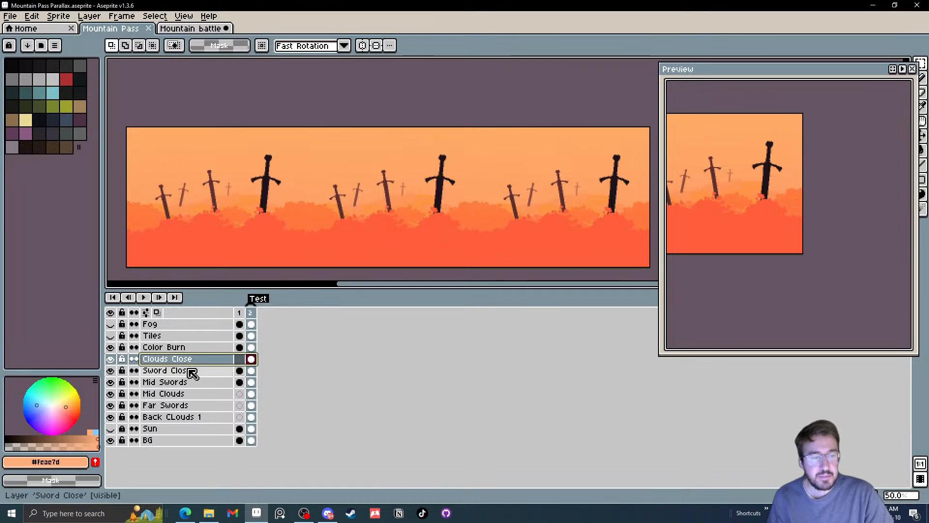
pyautogui.keyDown('shift'); pyautogui.click(193, 370); pyautogui.keyUp('shift')
pyautogui.rightClick(196, 366)
pyautogui.click(247, 438)
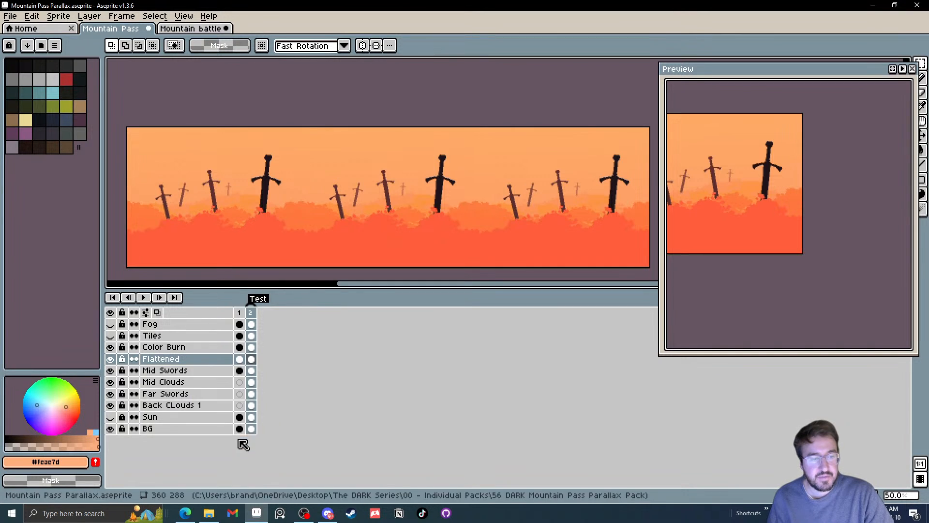
# Check the flattened layer's content by toggling its visibility and rename it as Close
pyautogui.click(112, 359)
pyautogui.click(115, 360)
pyautogui.click(115, 360)
pyautogui.click(115, 360)
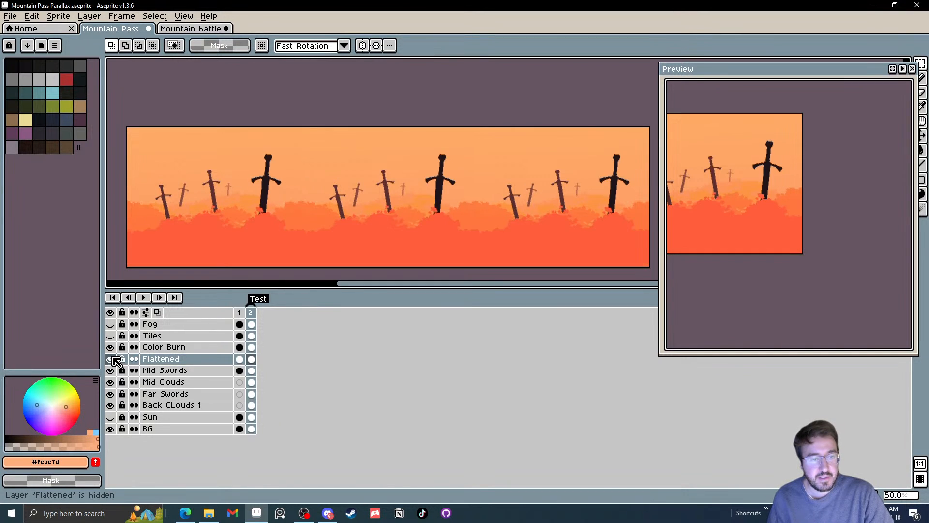
pyautogui.click(115, 360)
pyautogui.click(115, 360)
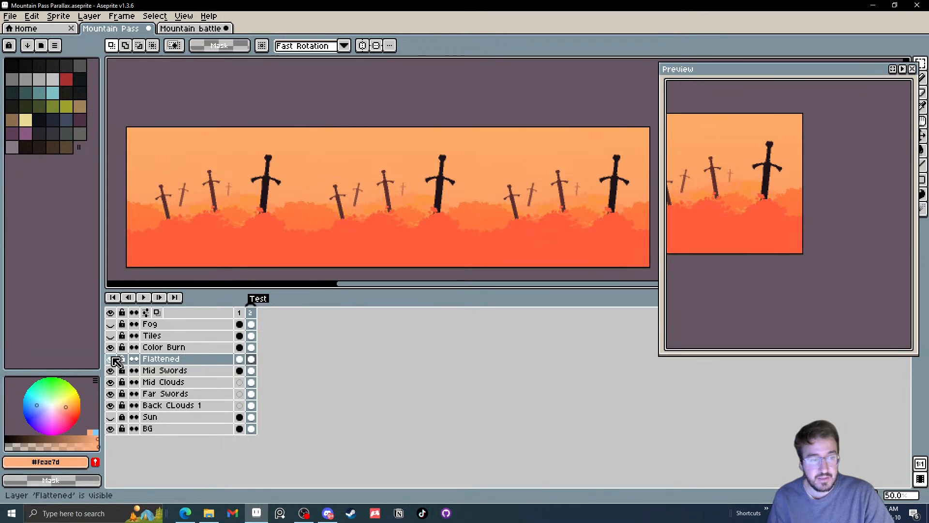
pyautogui.doubleClick(156, 359)
pyautogui.write('Clo')
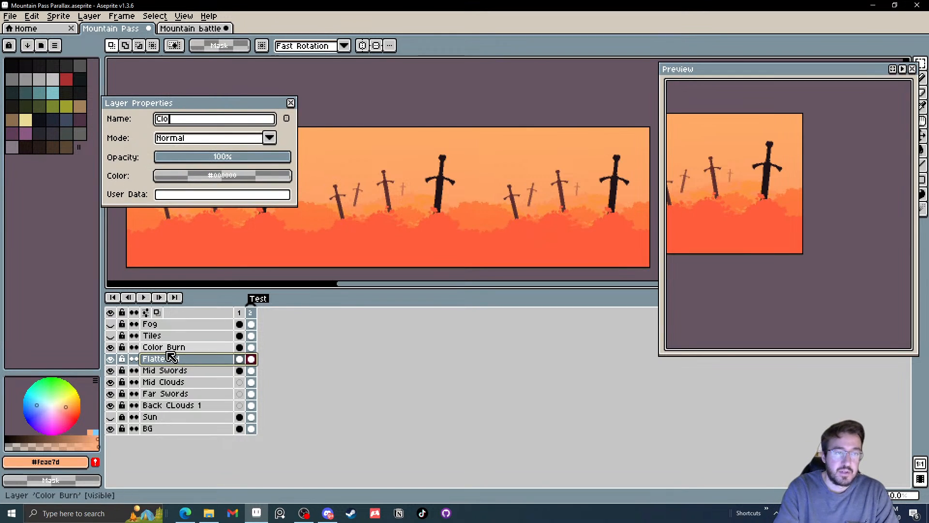
pyautogui.write('se')
pyautogui.press('Return')
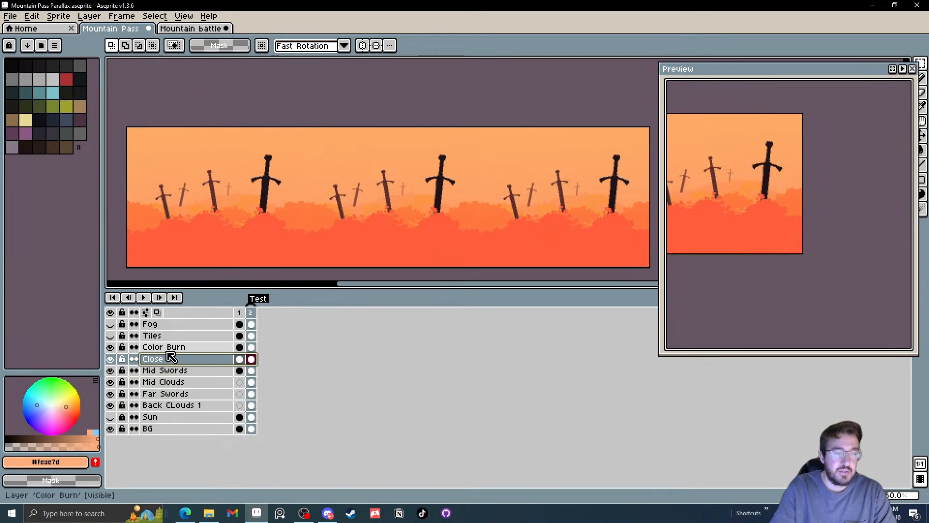
# Check the Mid Swords and Mid Clouds layers' visibility and flatten the two into one layer
pyautogui.click(151, 371)
pyautogui.click(111, 371)
pyautogui.click(111, 371)
pyautogui.click(111, 371)
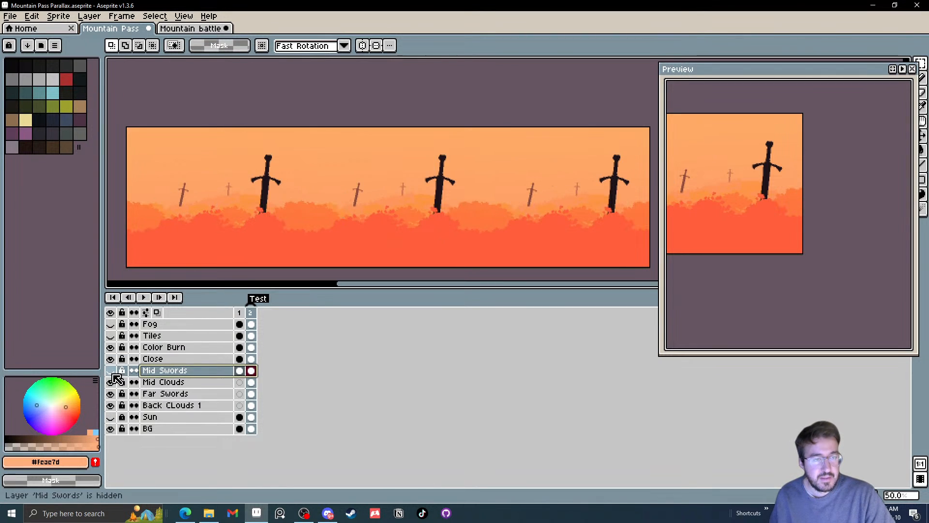
pyautogui.click(111, 371)
pyautogui.click(111, 382)
pyautogui.click(111, 382)
pyautogui.click(111, 383)
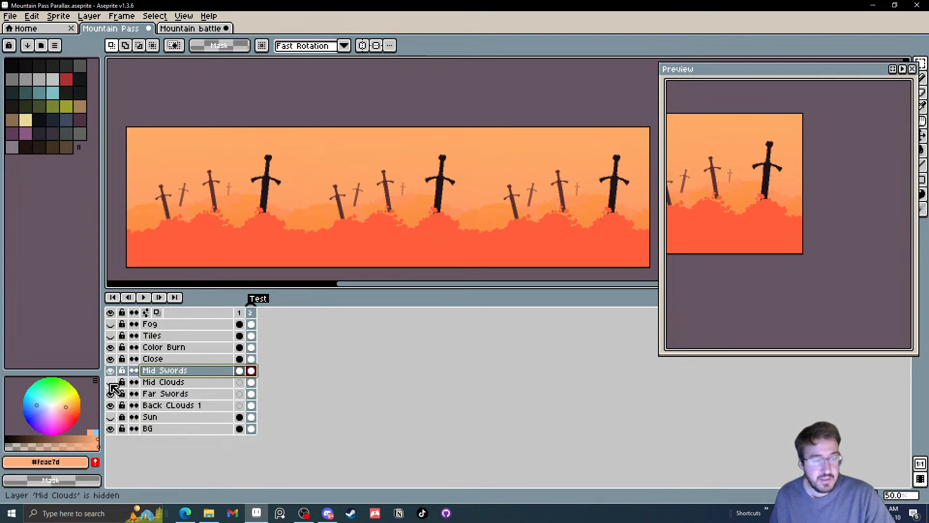
pyautogui.click(111, 383)
pyautogui.moveTo(150, 381); pyautogui.dragTo(157, 373)
pyautogui.rightClick(158, 374)
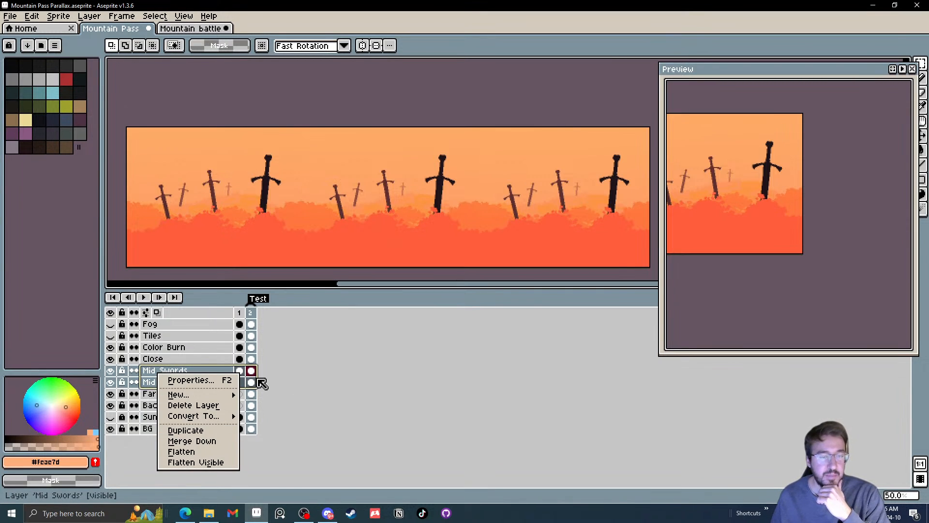
pyautogui.click(190, 453)
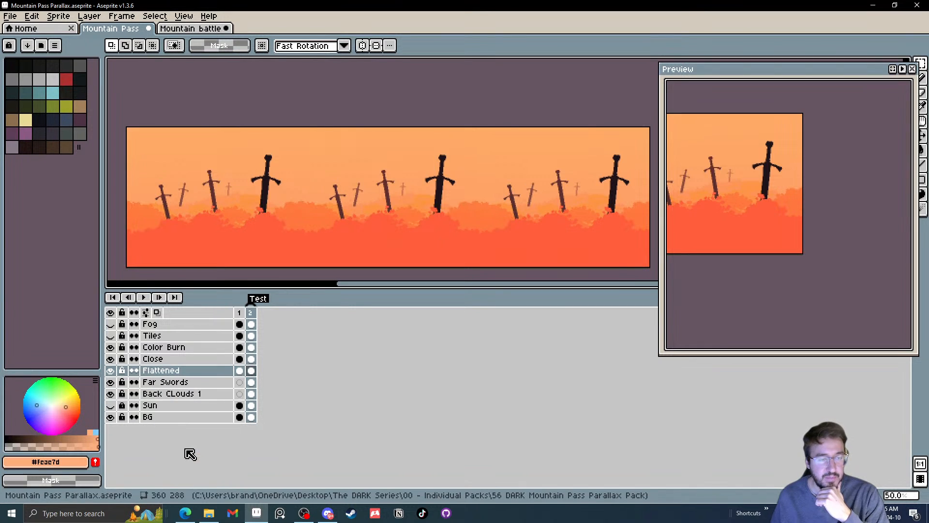
# Rename the flattened middle layer as Mid
pyautogui.doubleClick(175, 371)
pyautogui.write('Mid')
pyautogui.press('Return')
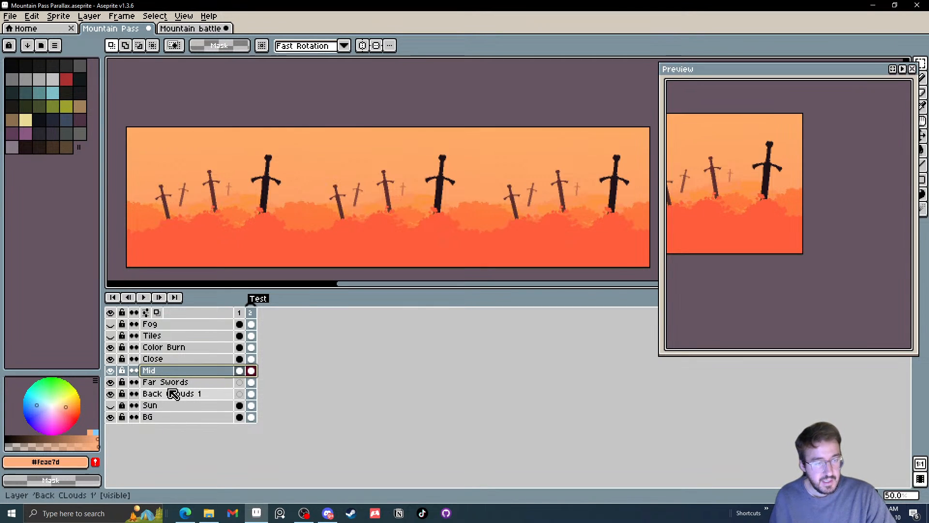
# Flatten the Far Swords and Back CLouds 1 layers and rename the flattened layer as Far
pyautogui.moveTo(167, 394); pyautogui.dragTo(167, 386)
pyautogui.rightClick(162, 387)
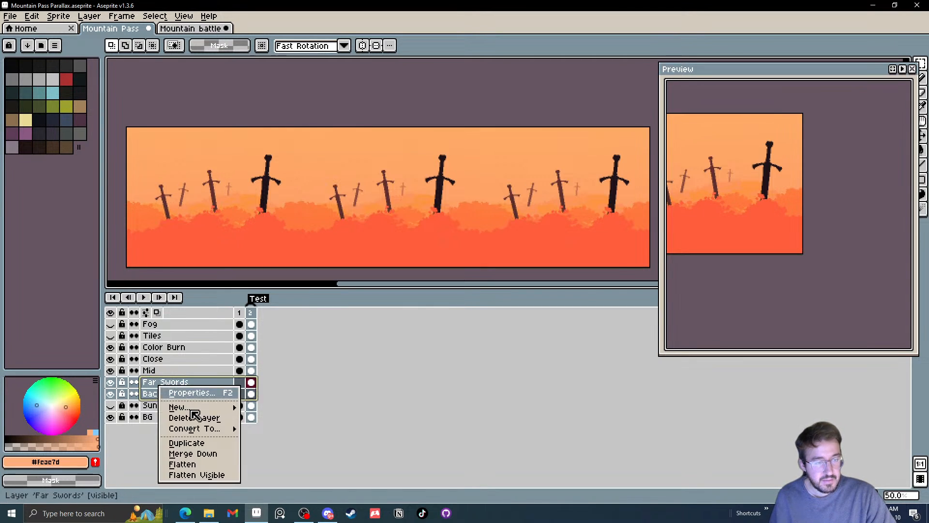
pyautogui.click(182, 465)
pyautogui.doubleClick(156, 382)
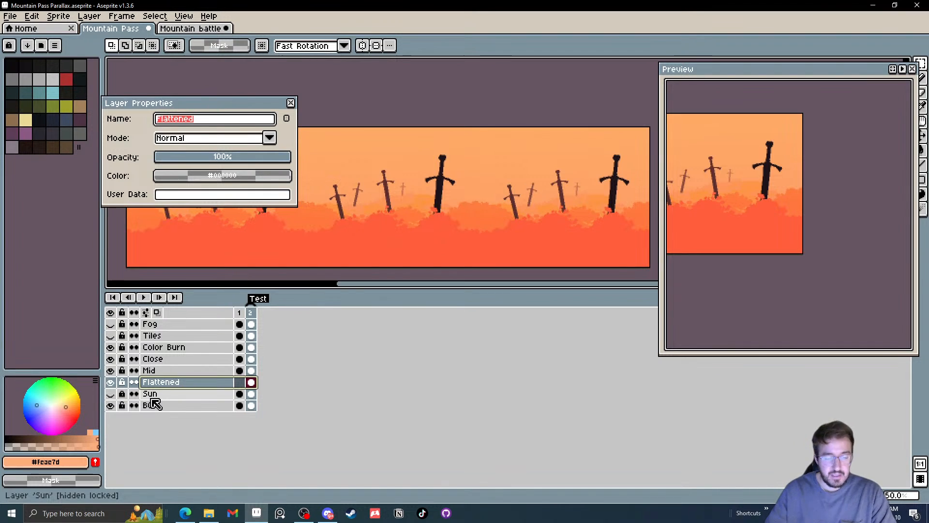
pyautogui.write('Far')
pyautogui.press('Return')
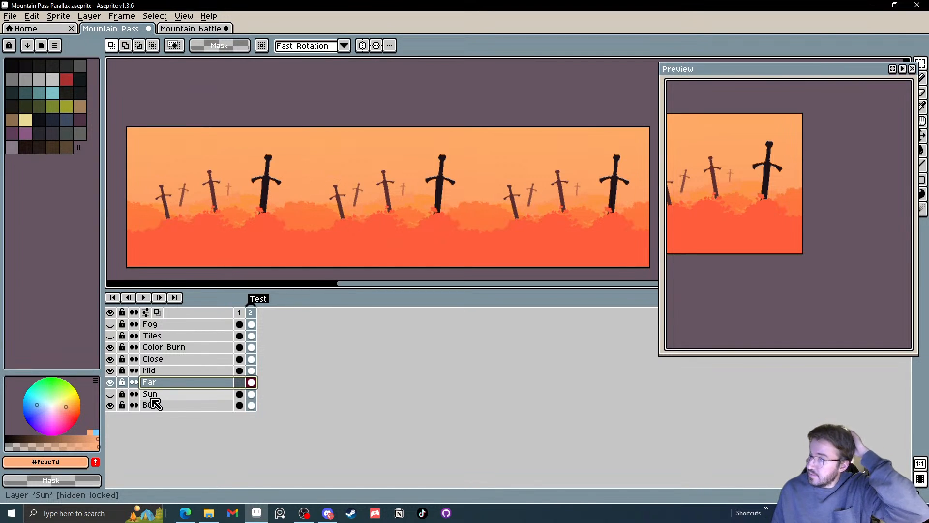
pyautogui.click(111, 381)
pyautogui.click(111, 381)
pyautogui.click(111, 381)
pyautogui.click(111, 382)
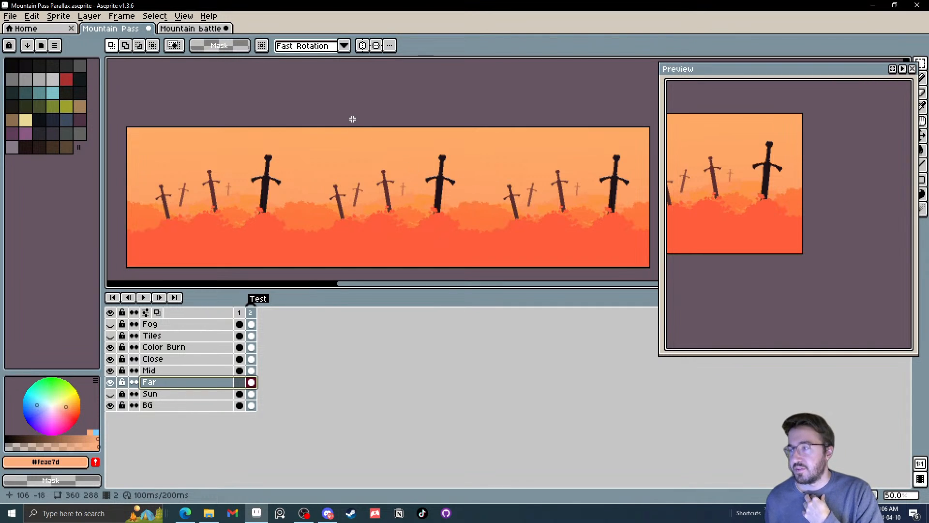
pyautogui.click(181, 30)
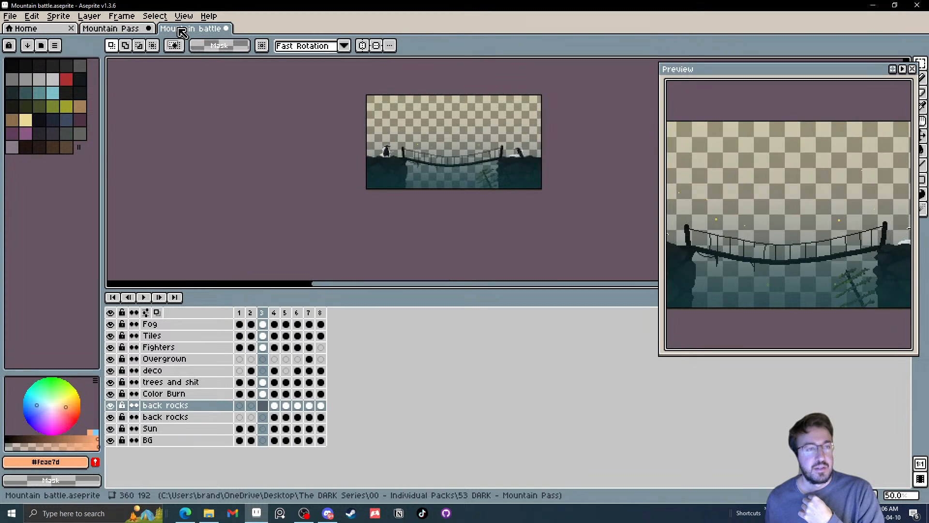
pyautogui.click(113, 30)
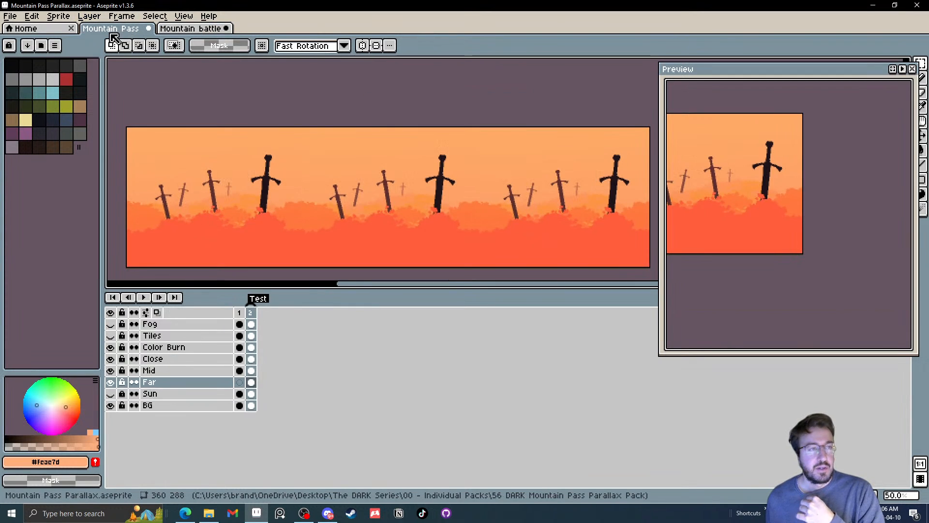
pyautogui.click(15, 18)
pyautogui.moveTo(28, 150)
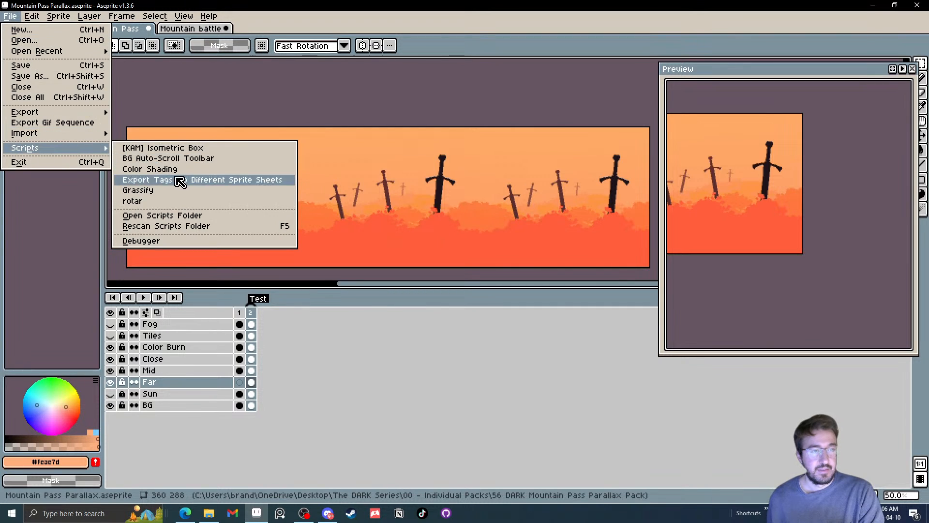
pyautogui.click(167, 159)
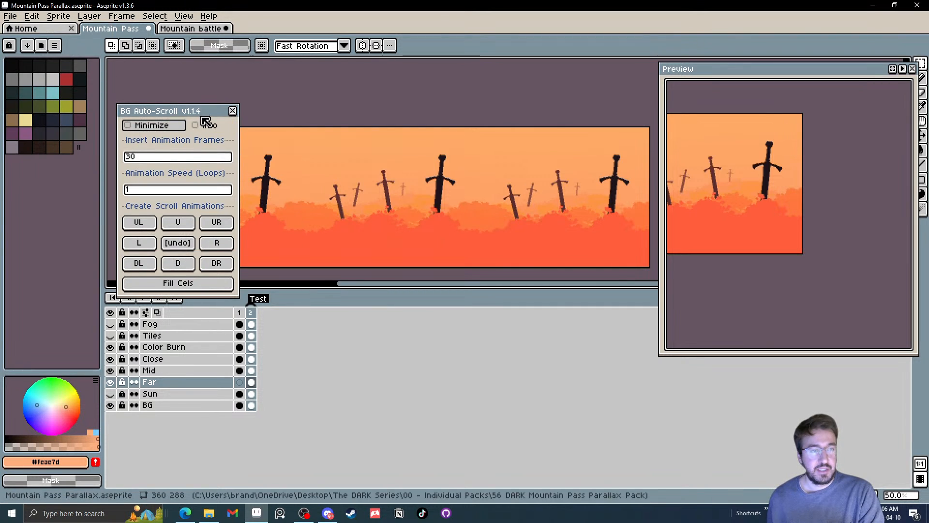
pyautogui.moveTo(207, 123); pyautogui.dragTo(491, 161)
pyautogui.click(455, 195)
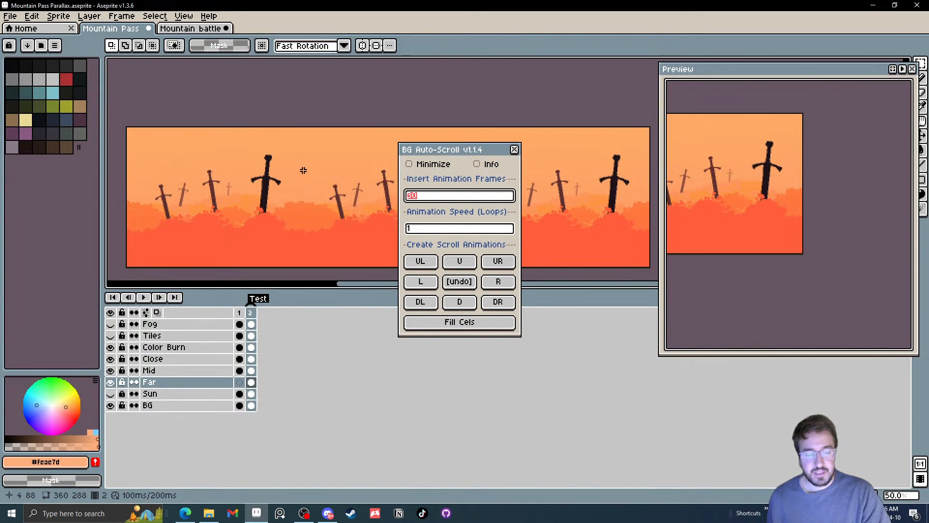
pyautogui.write('64')
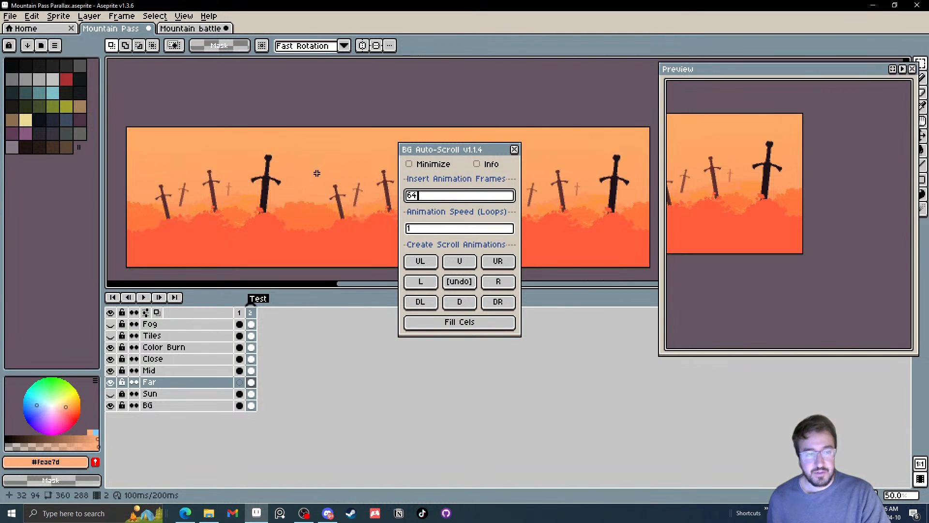
pyautogui.click(514, 149)
# Select the Close layer and open the BG Auto-Scroll Toolbar script, placing its dialog clear of the timeline's frame controls
pyautogui.click(167, 359)
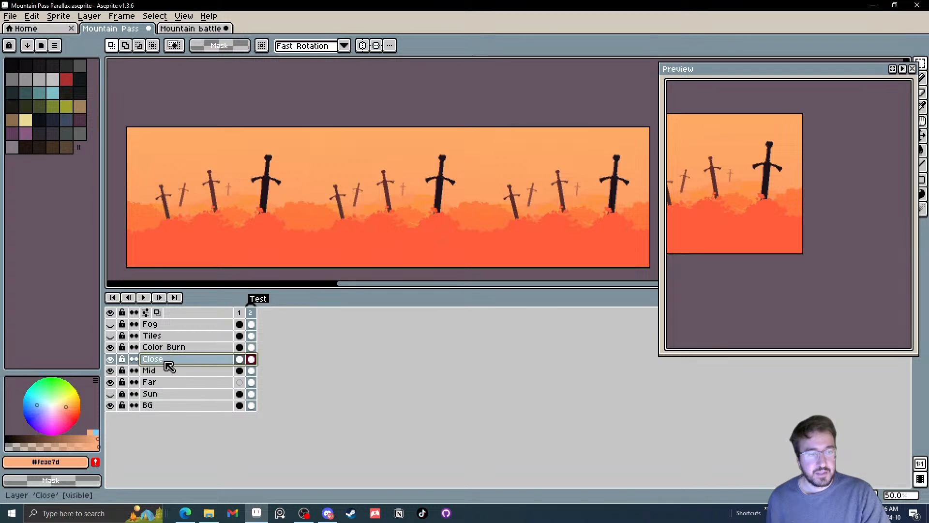
pyautogui.click(9, 16)
pyautogui.moveTo(45, 116)
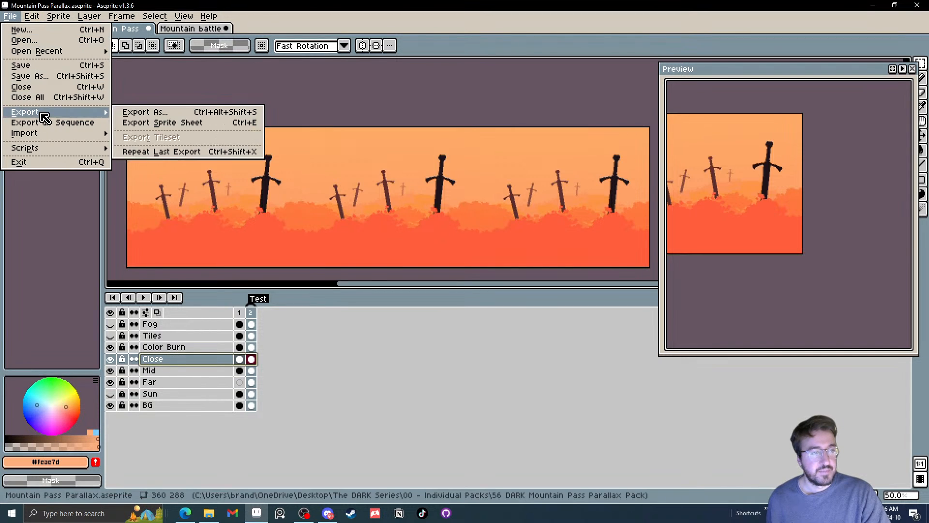
pyautogui.moveTo(52, 148)
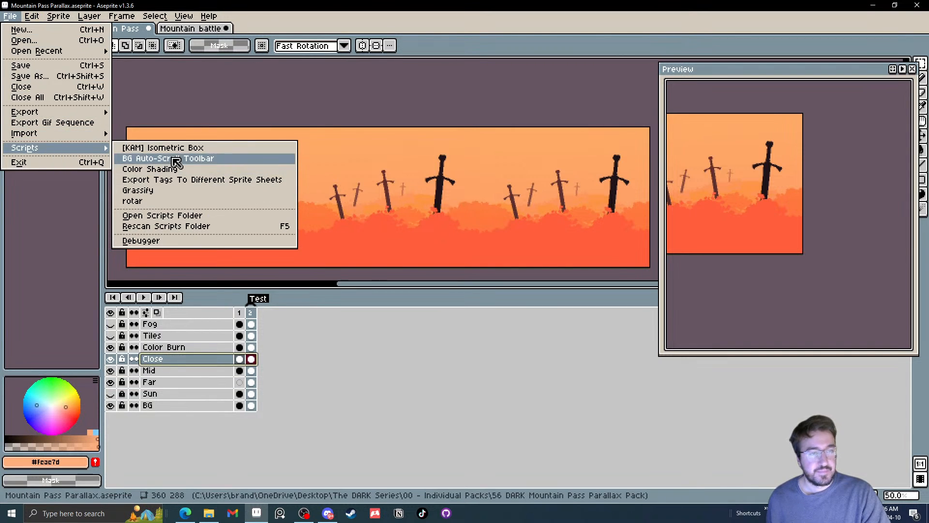
pyautogui.click(136, 158)
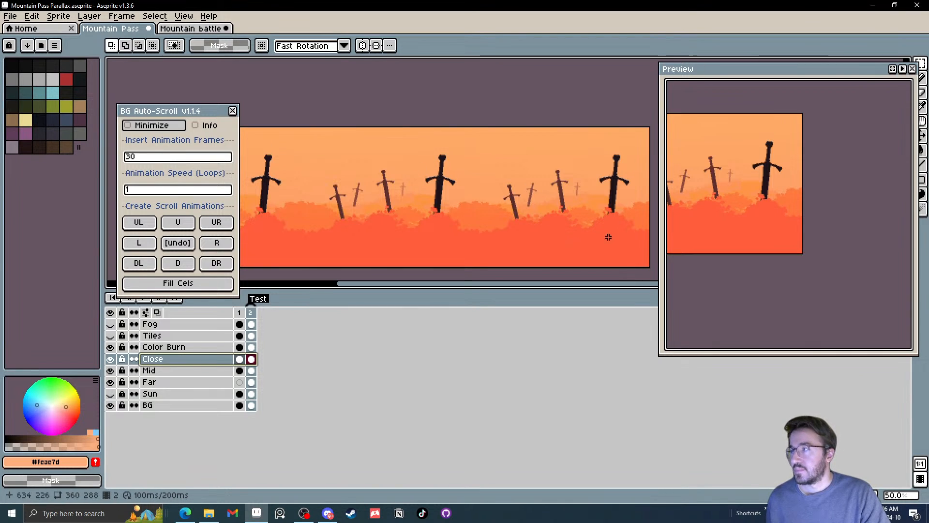
pyautogui.moveTo(207, 114); pyautogui.dragTo(512, 174)
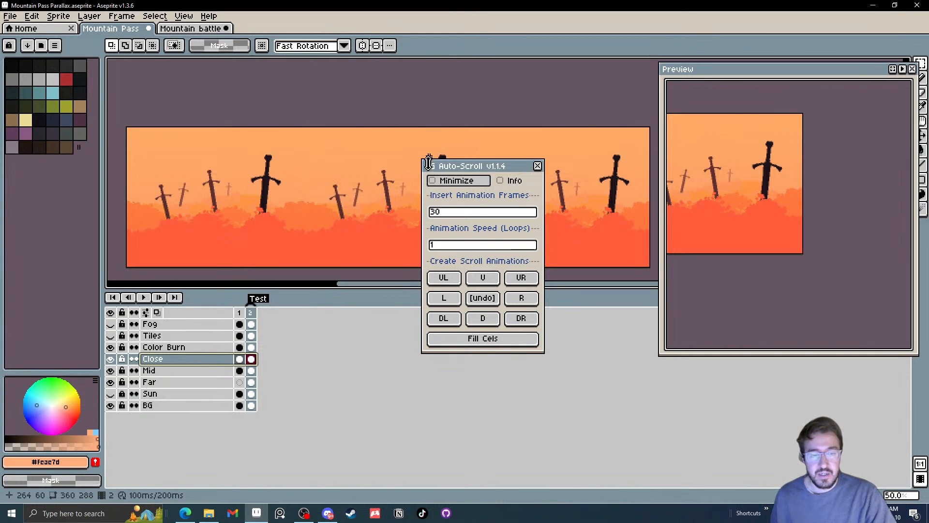
# Try a rightward scroll animation on the Close layer with 64 inserted frames
pyautogui.doubleClick(461, 217)
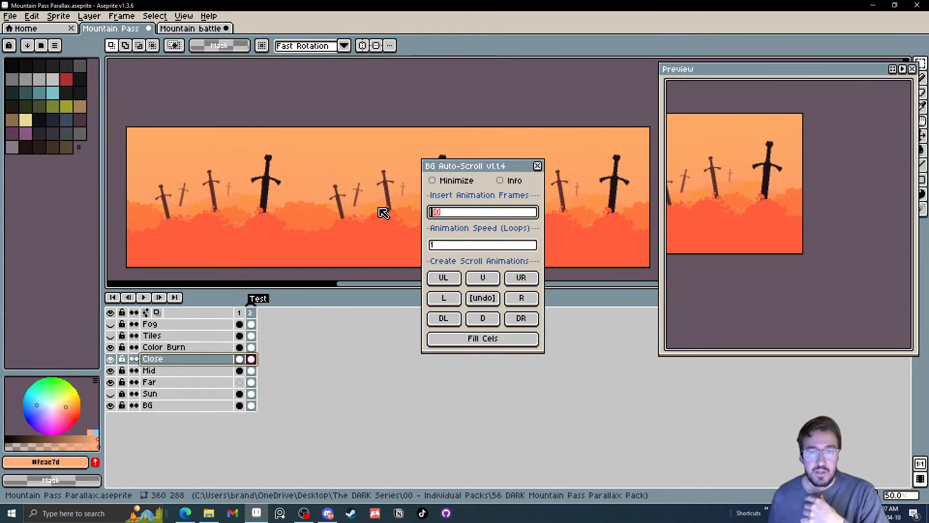
pyautogui.write('64')
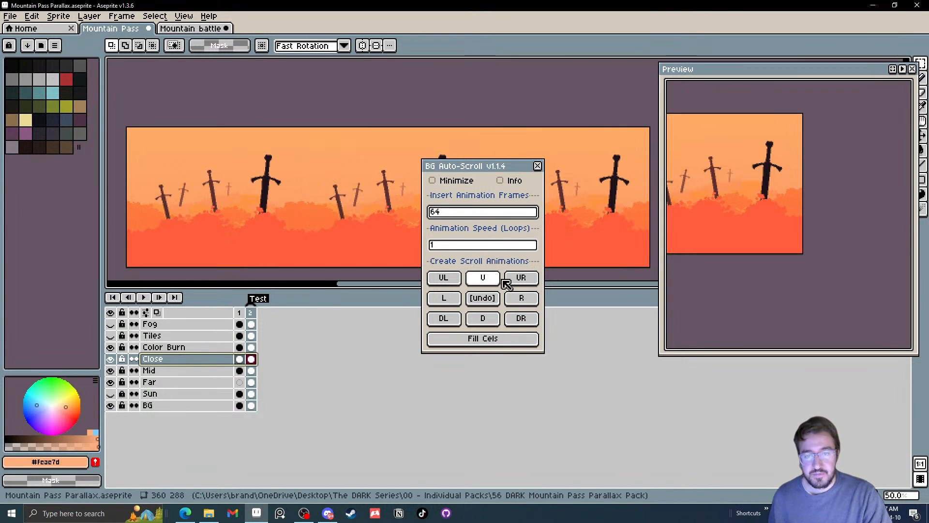
pyautogui.click(521, 298)
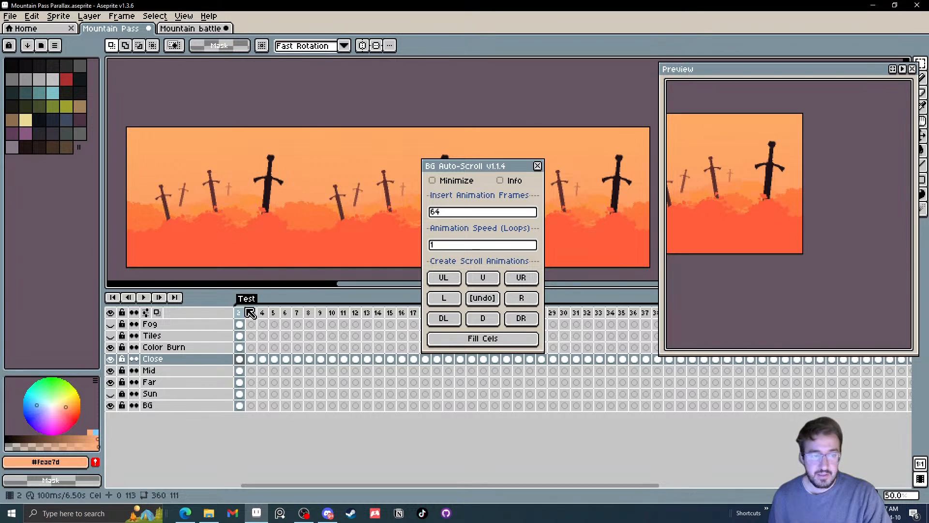
# Fit the whole background in the preview and play the Close layer's scroll there from frame 2
pyautogui.moveTo(241, 315)
pyautogui.mouseDown()
pyautogui.moveTo(227, 317)
pyautogui.moveTo(256, 316)
pyautogui.mouseUp()
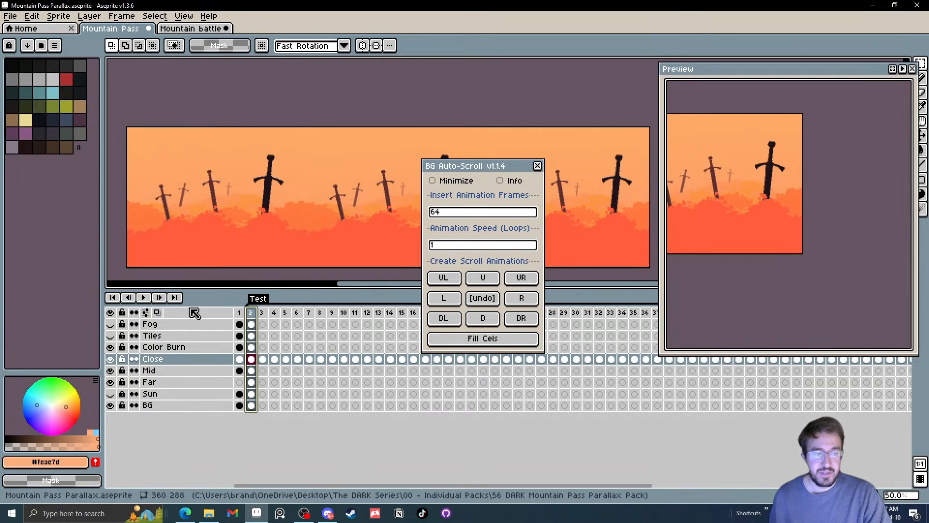
pyautogui.scroll(-3, 799, 150)
pyautogui.moveTo(775, 173); pyautogui.dragTo(862, 191)
pyautogui.click(902, 69)
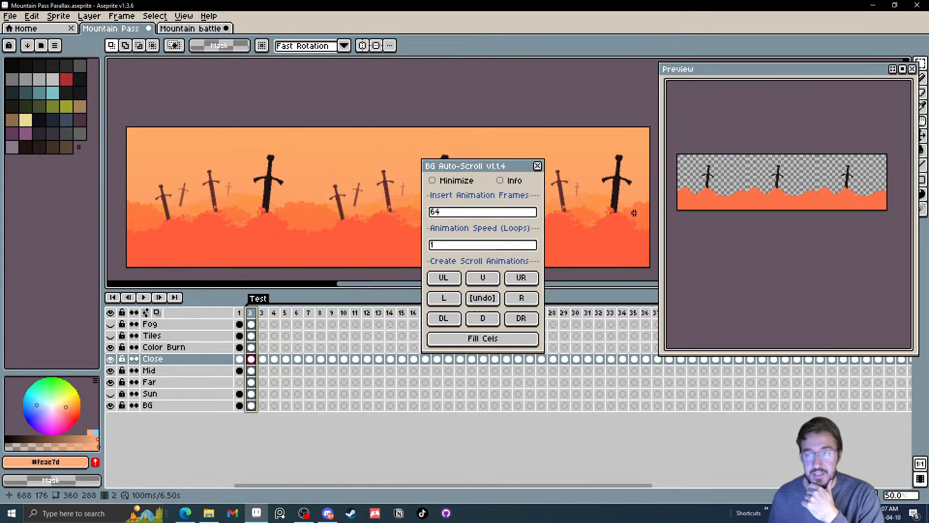
# Try a rightward scroll animation on the Mid layer with 96 inserted frames
pyautogui.click(251, 372)
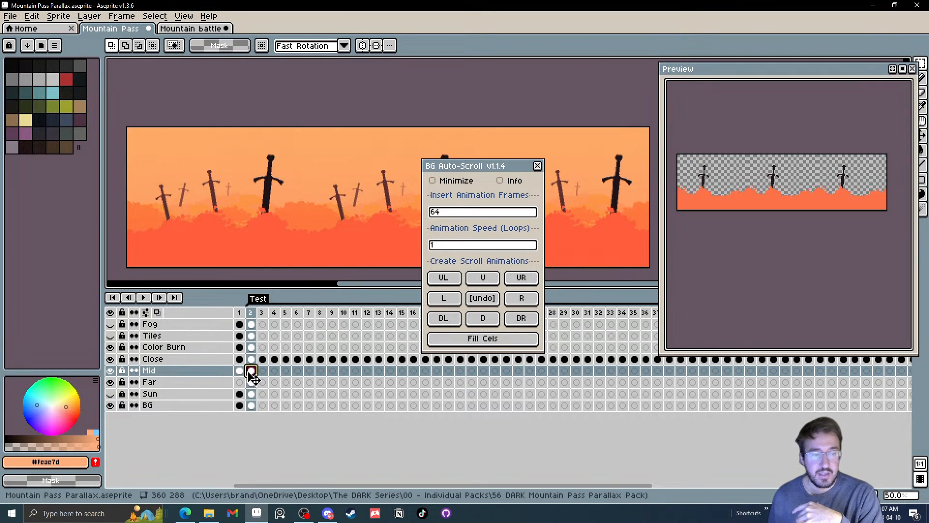
pyautogui.click(440, 215)
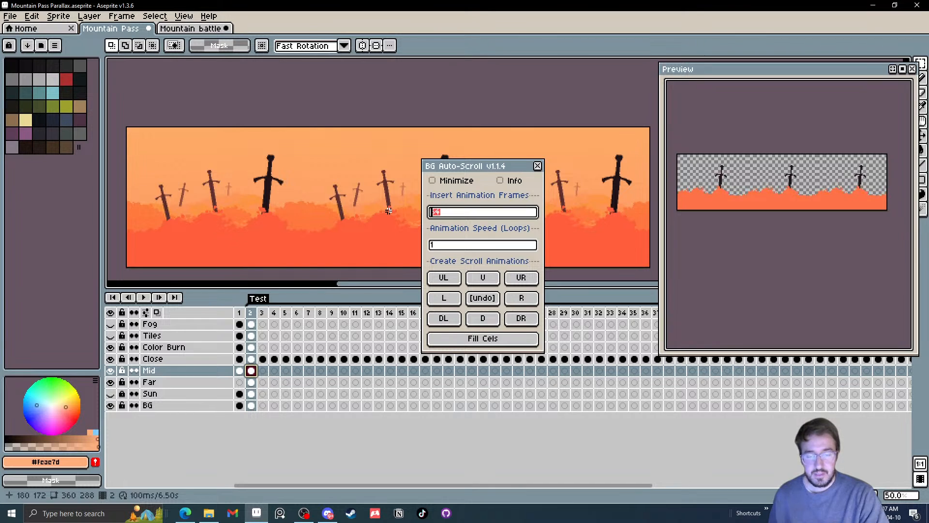
pyautogui.write('96')
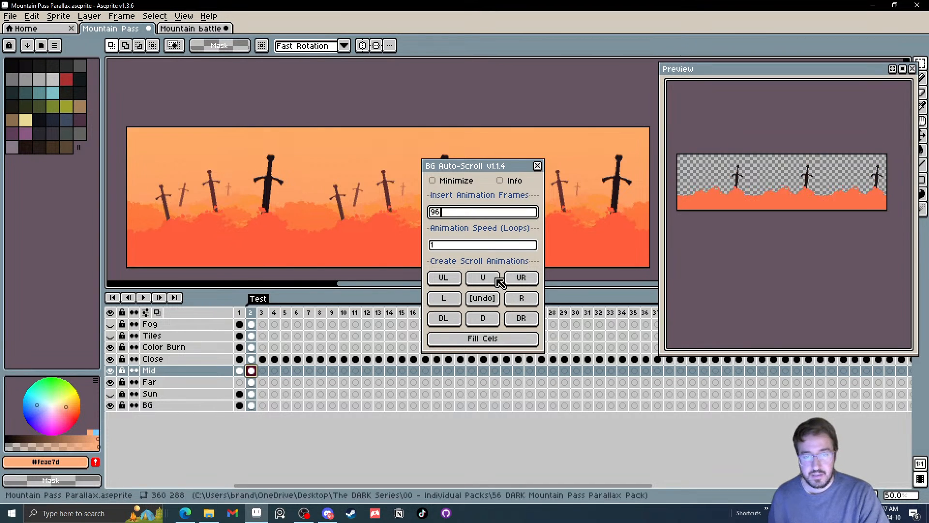
pyautogui.click(521, 299)
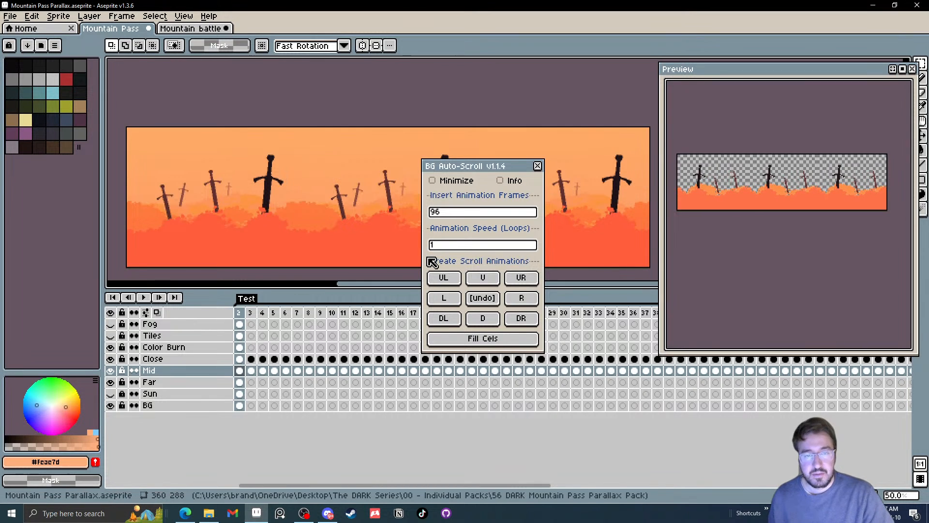
# Undo the scroll animations on the Mid and Close layers
pyautogui.hotkey('ctrl', 'z')
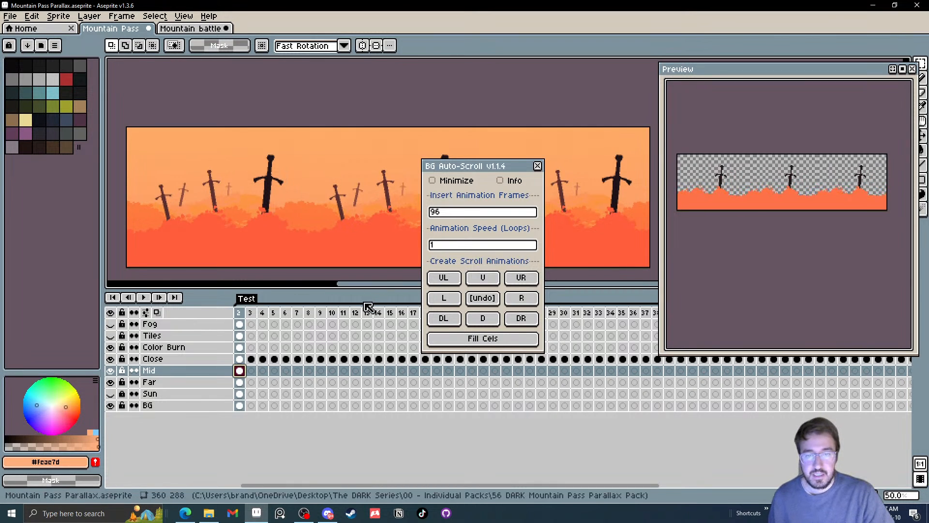
pyautogui.click(242, 359)
pyautogui.click(242, 371)
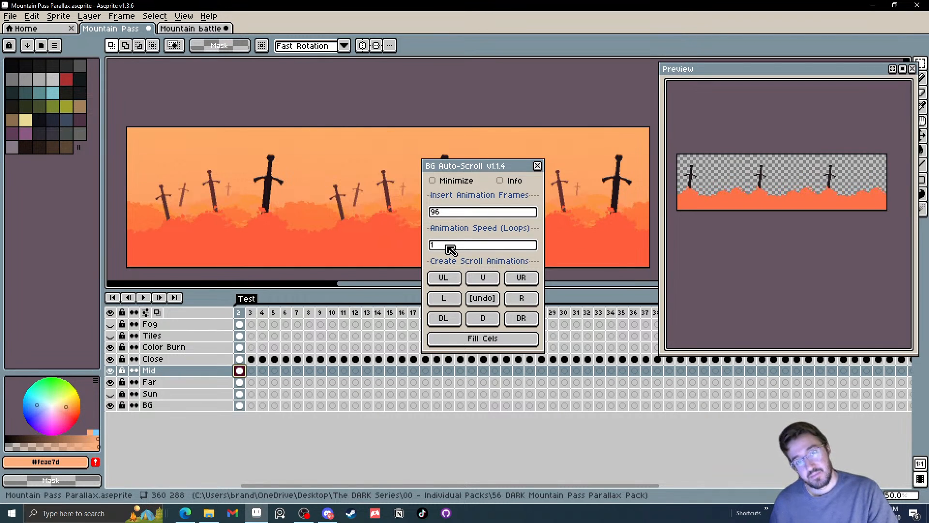
pyautogui.hotkey('ctrl', 'z')
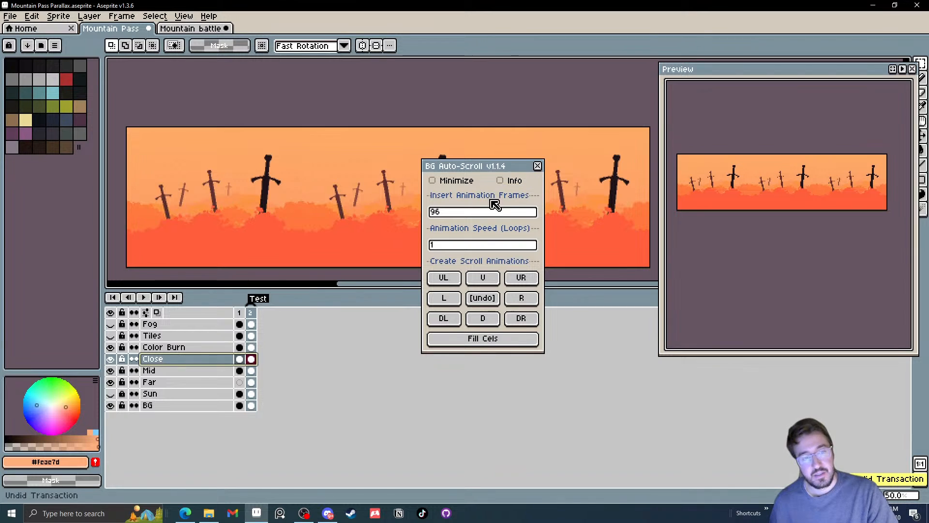
# Animate the Far layer scrolling right with 64 inserted frames and an animation speed of 1 loop
pyautogui.click(251, 382)
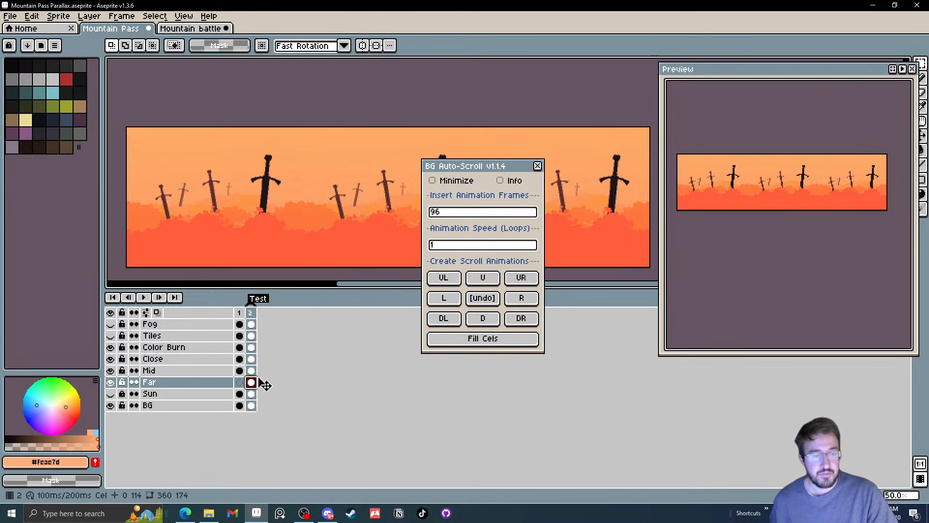
pyautogui.click(462, 213)
pyautogui.moveTo(462, 213); pyautogui.dragTo(291, 200)
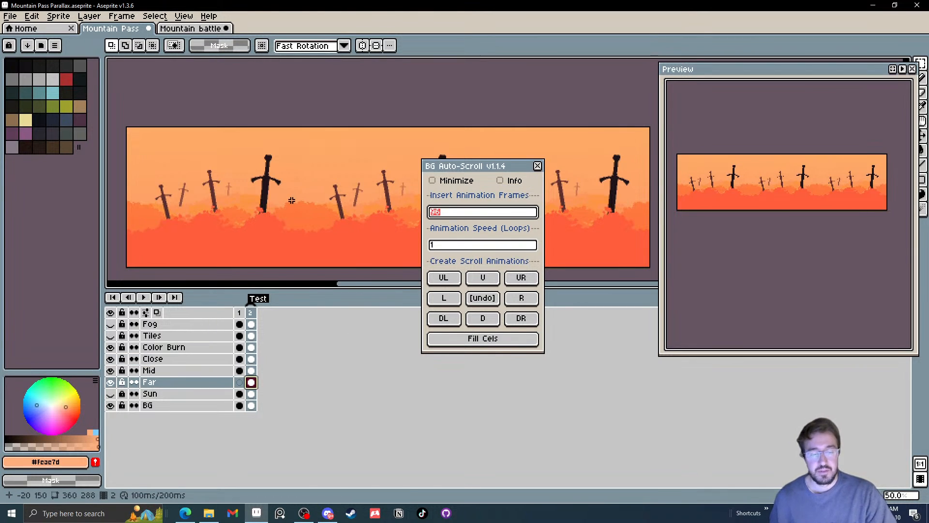
pyautogui.write('128')
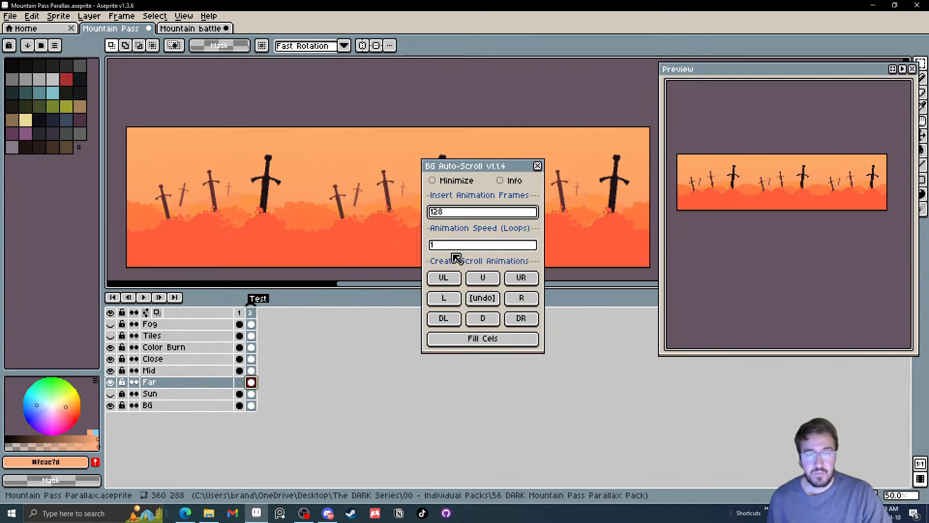
pyautogui.doubleClick(449, 213)
pyautogui.write('64')
pyautogui.click(471, 339)
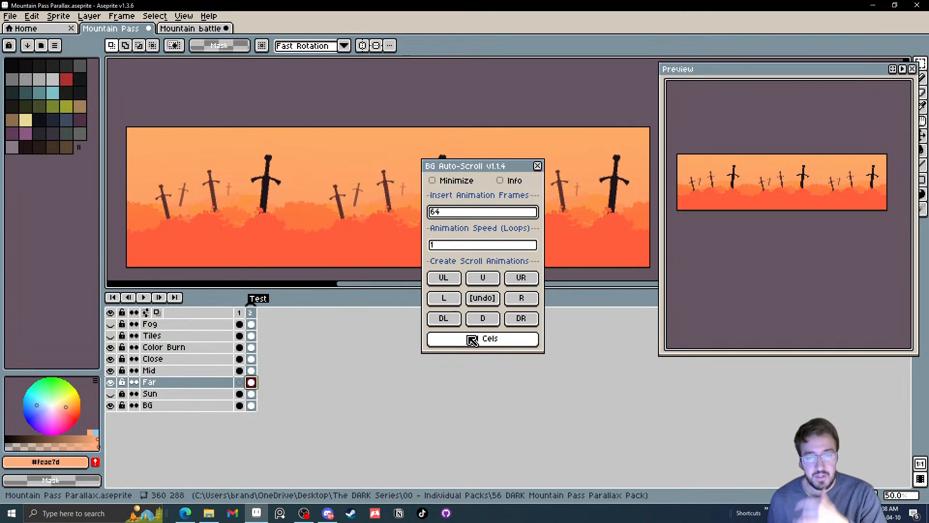
pyautogui.doubleClick(460, 245)
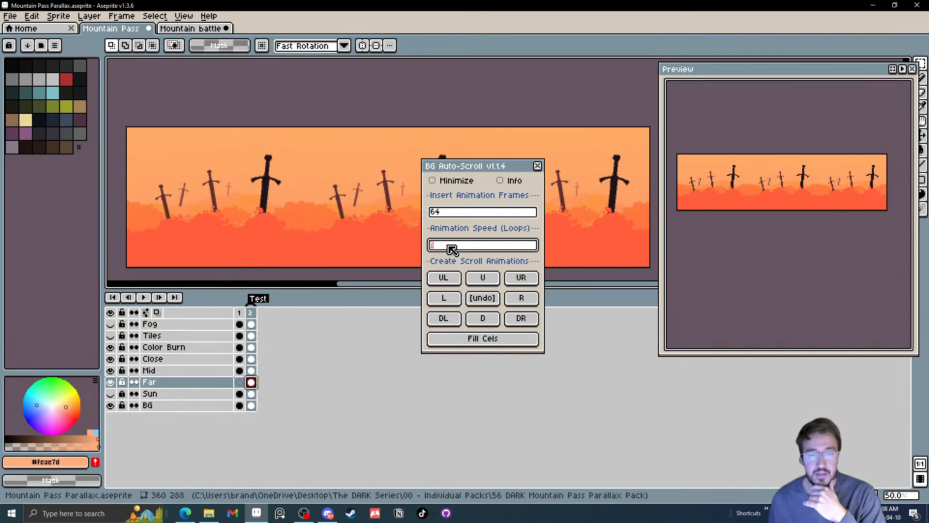
pyautogui.write('1')
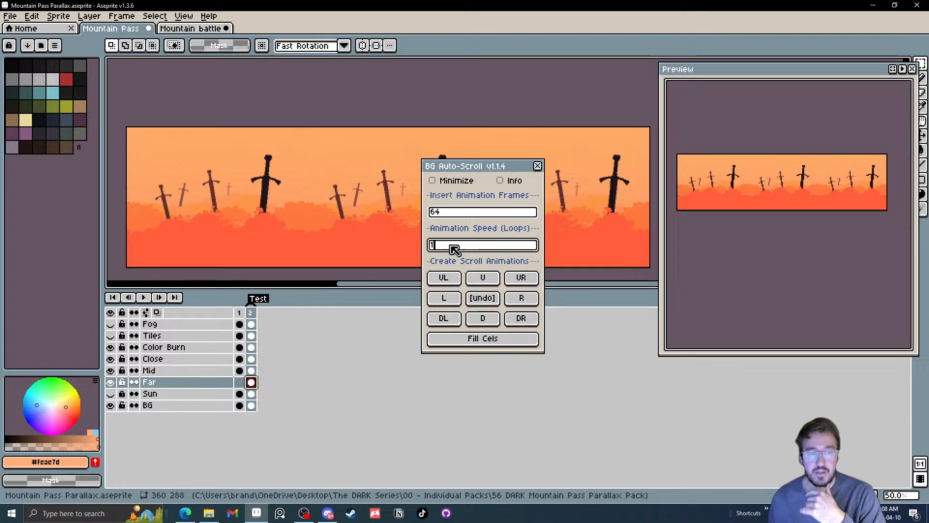
pyautogui.click(526, 304)
# Animate the Mid layer scrolling right over the 64 frames with an animation speed of 2 loops
pyautogui.click(240, 371)
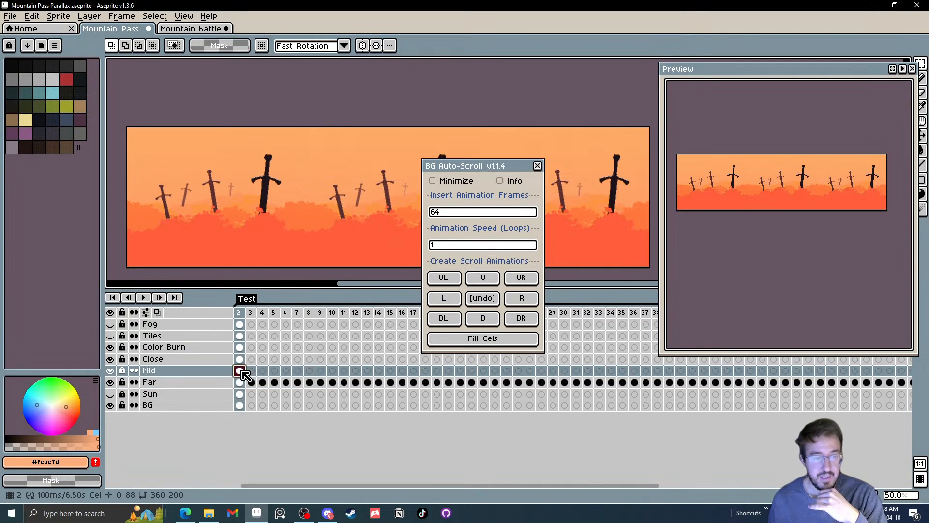
pyautogui.click(456, 245)
pyautogui.press('BackSpace')
pyautogui.write('2')
pyautogui.click(520, 300)
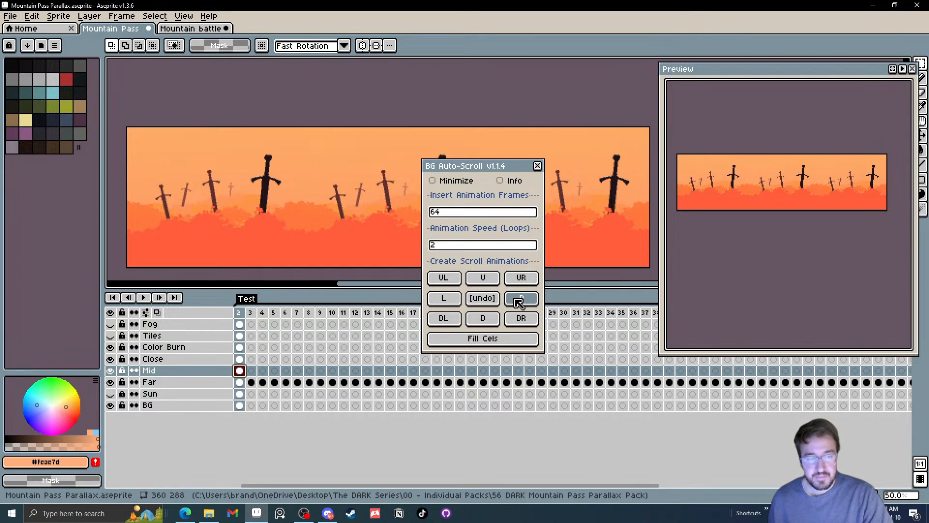
# Animate the Close layer scrolling right over the 64 frames with an animation speed of 4 loops
pyautogui.click(239, 359)
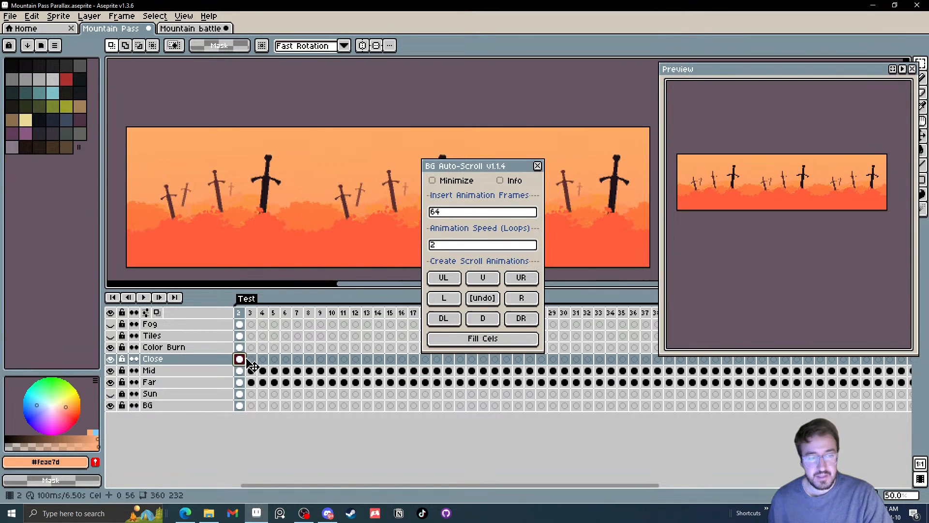
pyautogui.click(446, 245)
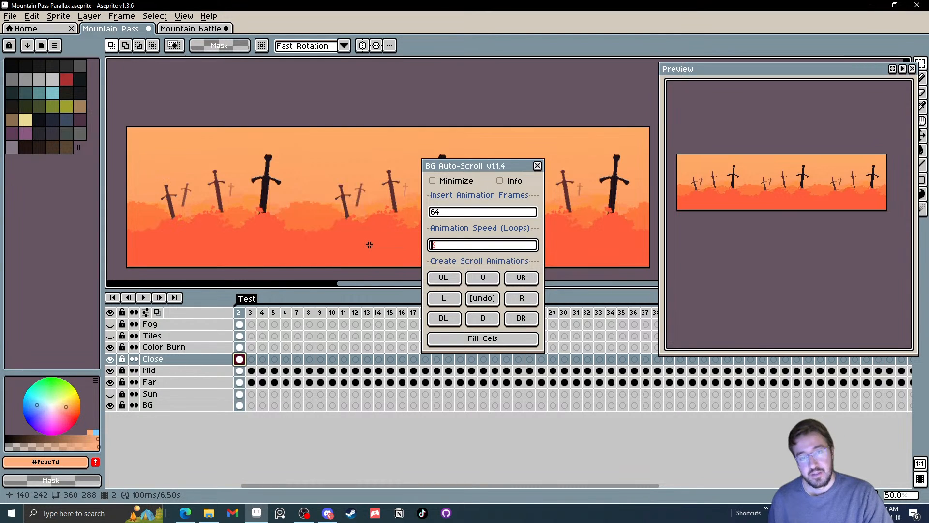
pyautogui.write('4')
pyautogui.click(516, 305)
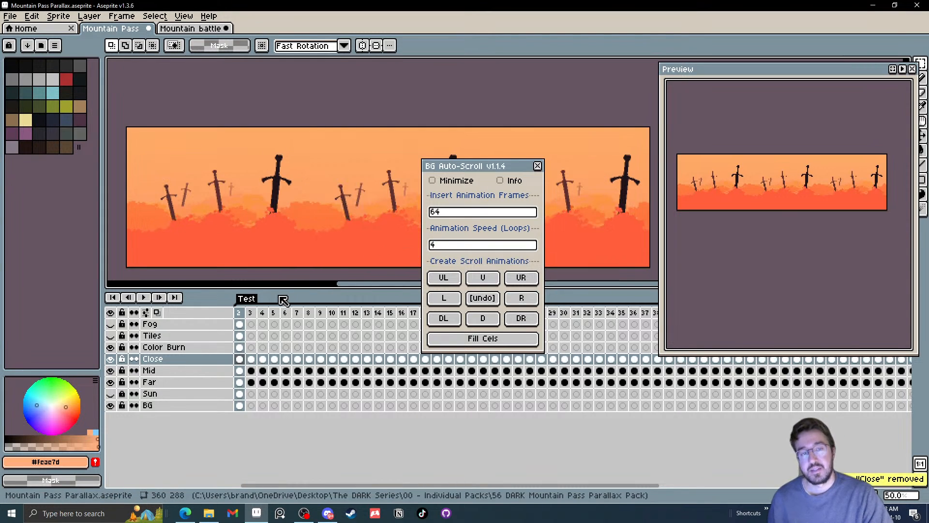
# Move the BG Auto-Scroll dialog aside, play the Test animation to check the parallax scroll, and stop it
pyautogui.click(242, 313)
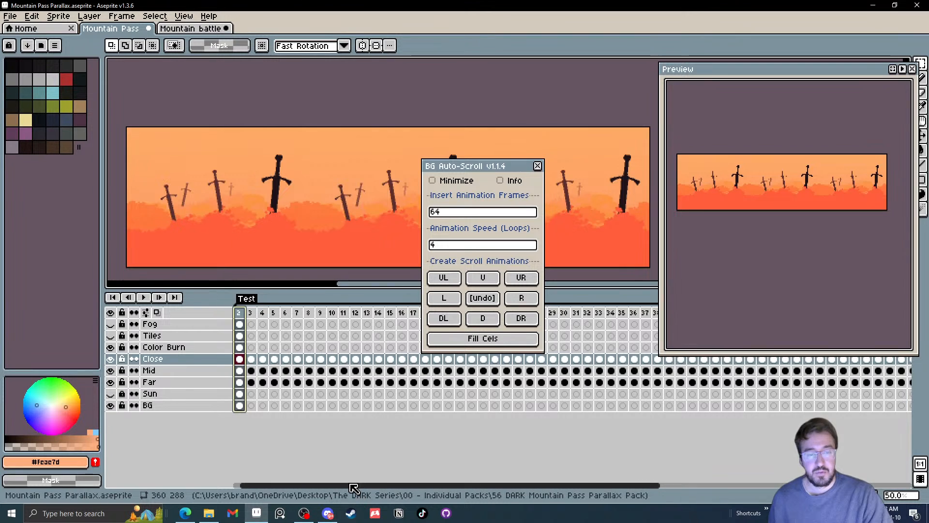
pyautogui.moveTo(349, 486); pyautogui.dragTo(294, 490)
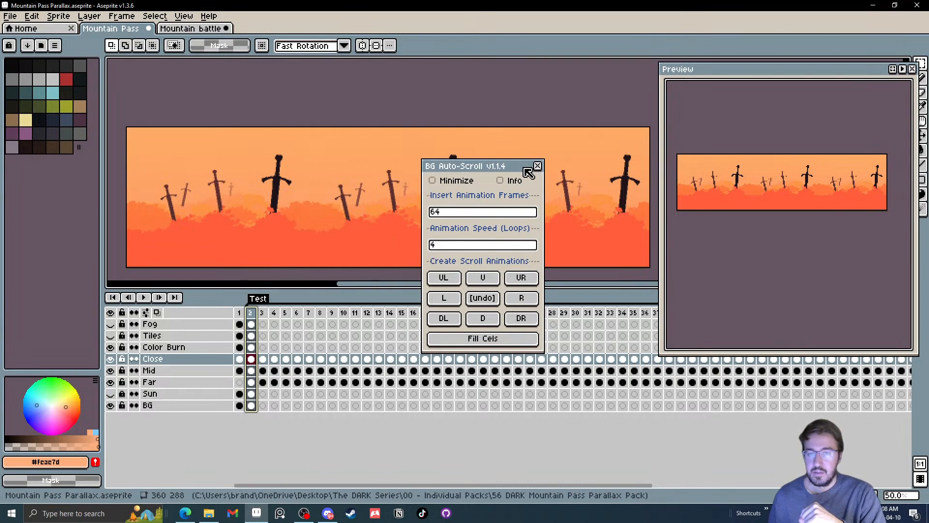
pyautogui.moveTo(526, 168); pyautogui.dragTo(639, 110)
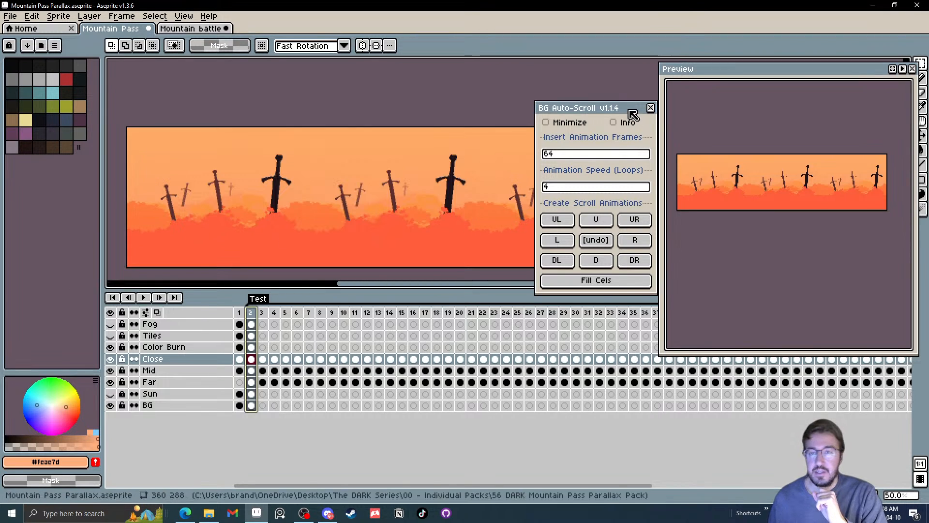
pyautogui.moveTo(633, 115); pyautogui.dragTo(720, 141)
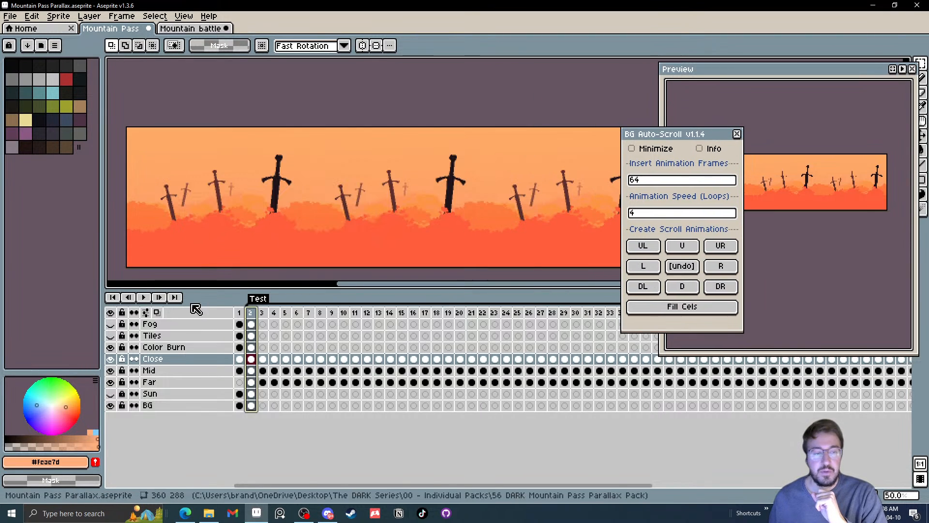
pyautogui.click(143, 297)
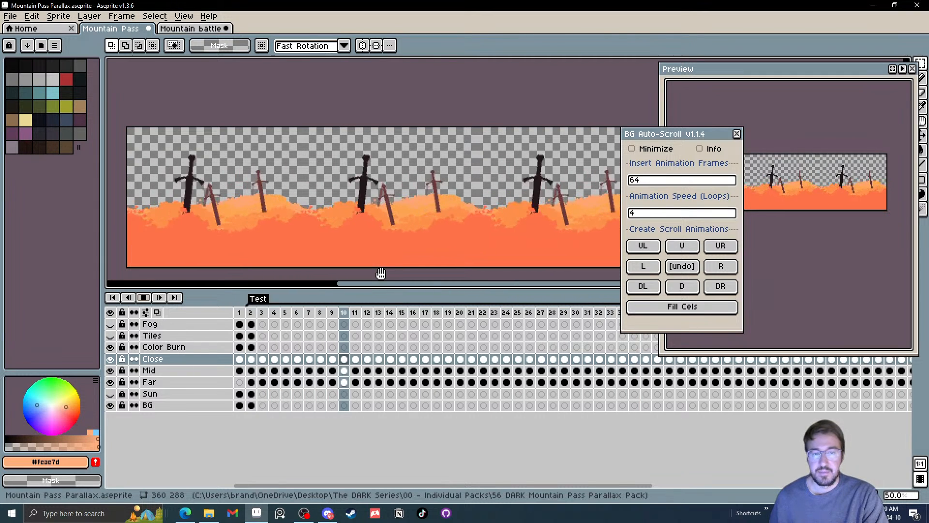
pyautogui.click(145, 297)
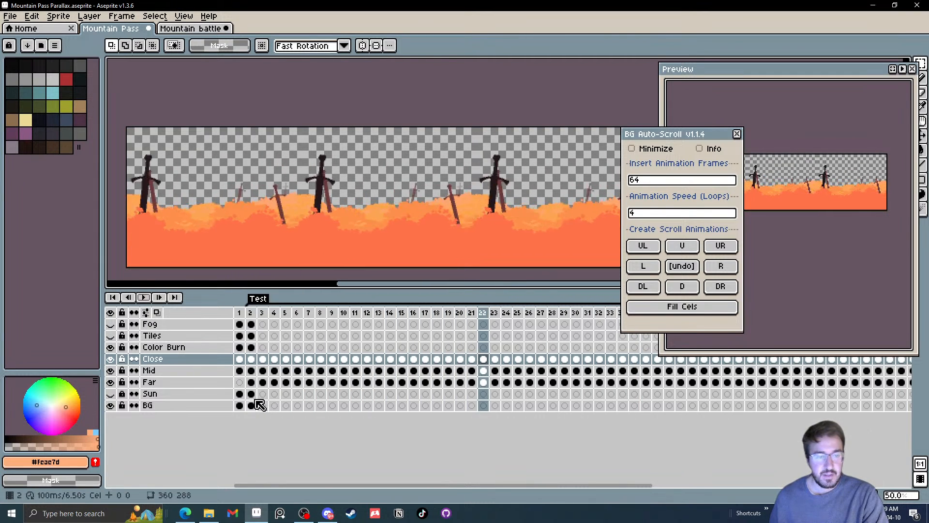
# Link the BG layer's cels across frames 2 to 65 so the background fills the whole Test animation
pyautogui.moveTo(254, 409); pyautogui.dragTo(907, 405)
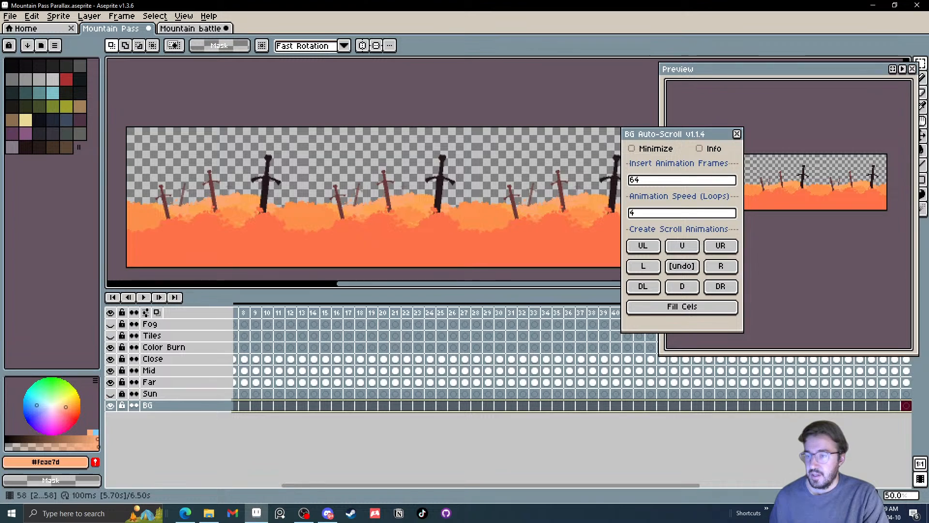
pyautogui.rightClick(908, 408)
pyautogui.click(870, 451)
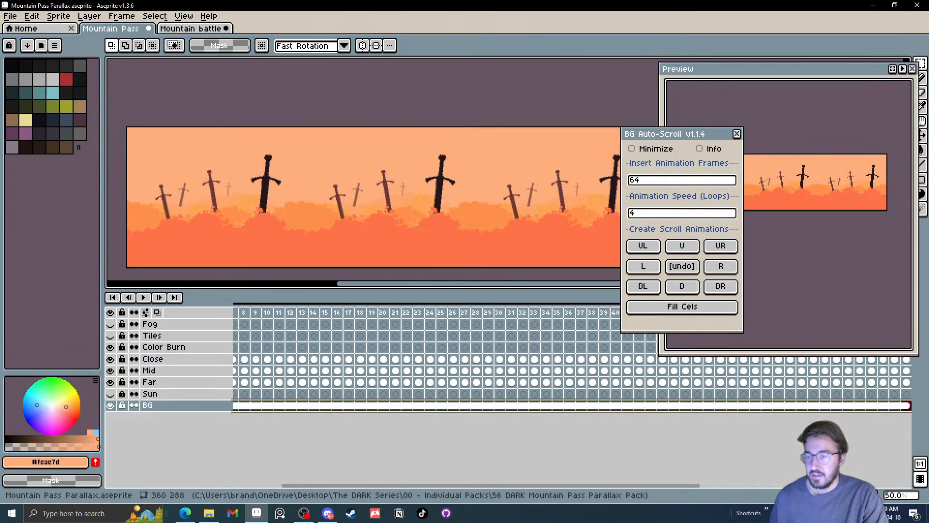
# Play the Test animation from frame 2 to check the parallax scroll against the filled background, and stop it
pyautogui.click(113, 297)
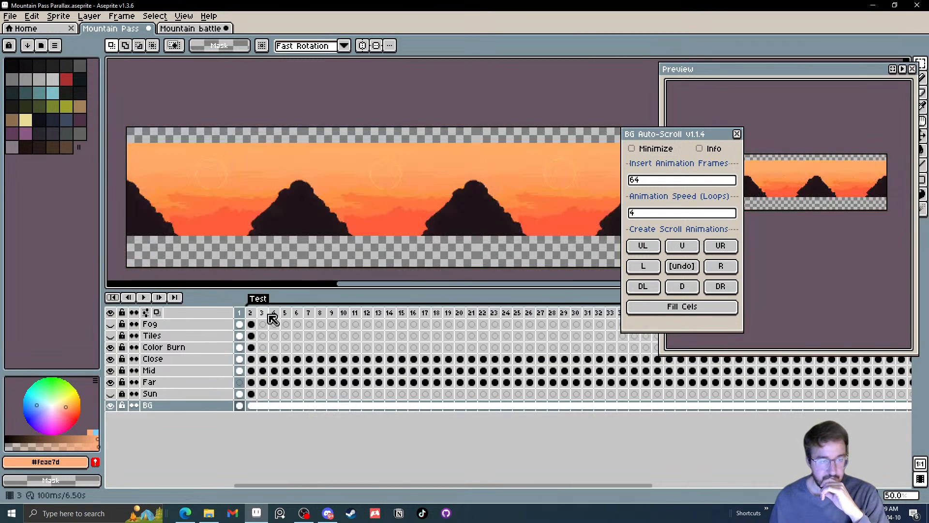
pyautogui.click(251, 313)
pyautogui.click(148, 299)
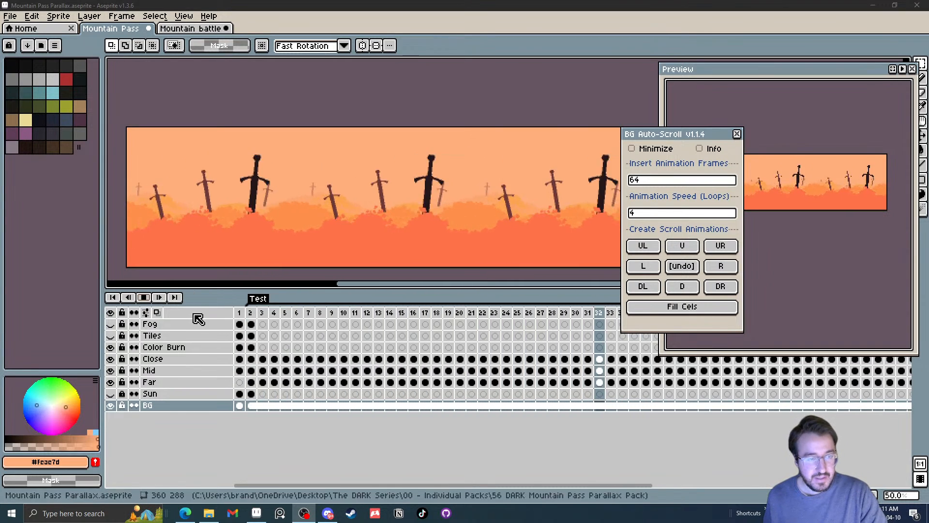
pyautogui.click(143, 297)
# Close the Preview window and the BG Auto-Scroll dialog
pyautogui.moveTo(253, 353)
pyautogui.mouseDown()
pyautogui.moveTo(824, 346)
pyautogui.moveTo(886, 367)
pyautogui.moveTo(909, 360)
pyautogui.mouseUp()
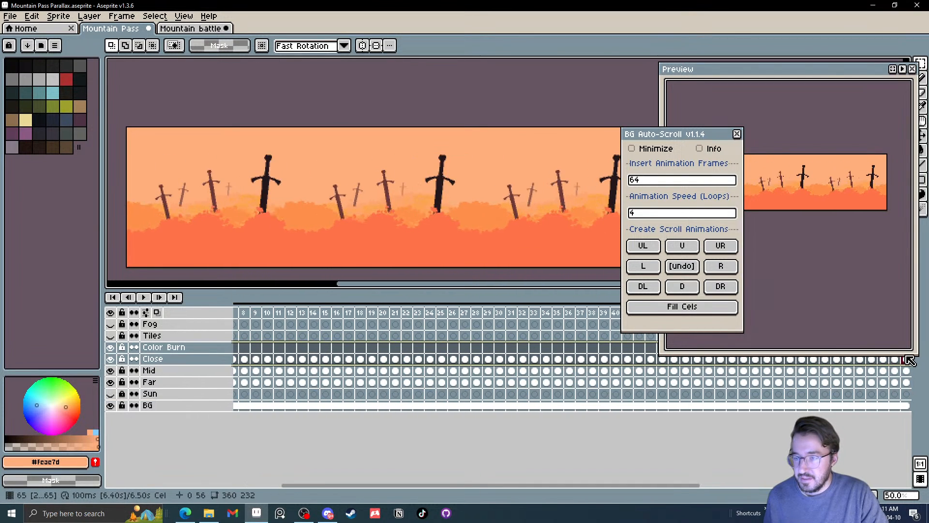
pyautogui.click(912, 69)
pyautogui.click(737, 133)
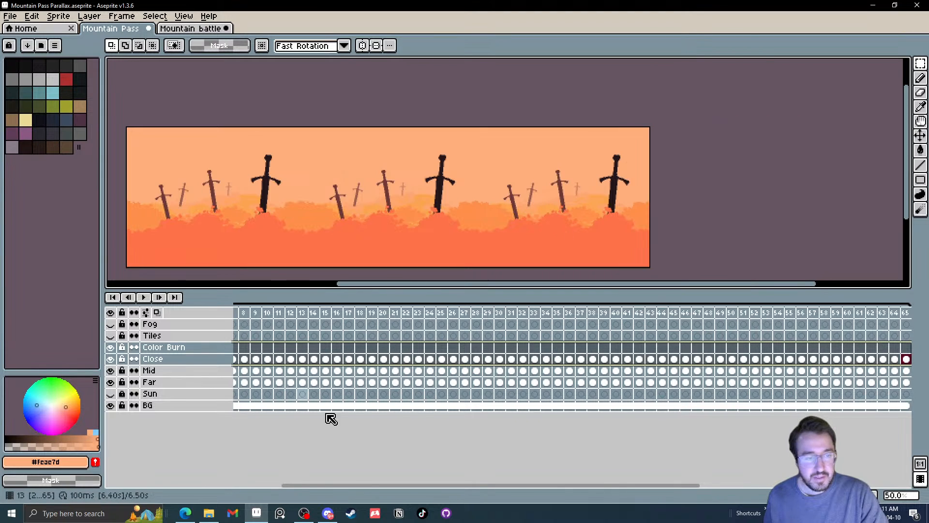
# Link the Color Burn layer's cels across frames 2 to 65
pyautogui.moveTo(357, 486); pyautogui.dragTo(311, 485)
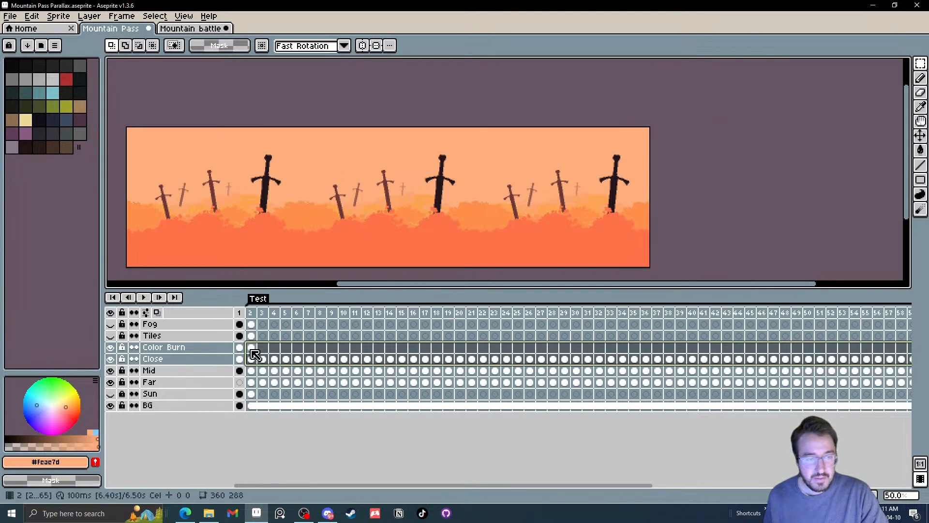
pyautogui.moveTo(251, 349)
pyautogui.mouseDown()
pyautogui.moveTo(605, 340)
pyautogui.moveTo(908, 347)
pyautogui.moveTo(896, 359)
pyautogui.moveTo(910, 348)
pyautogui.mouseUp()
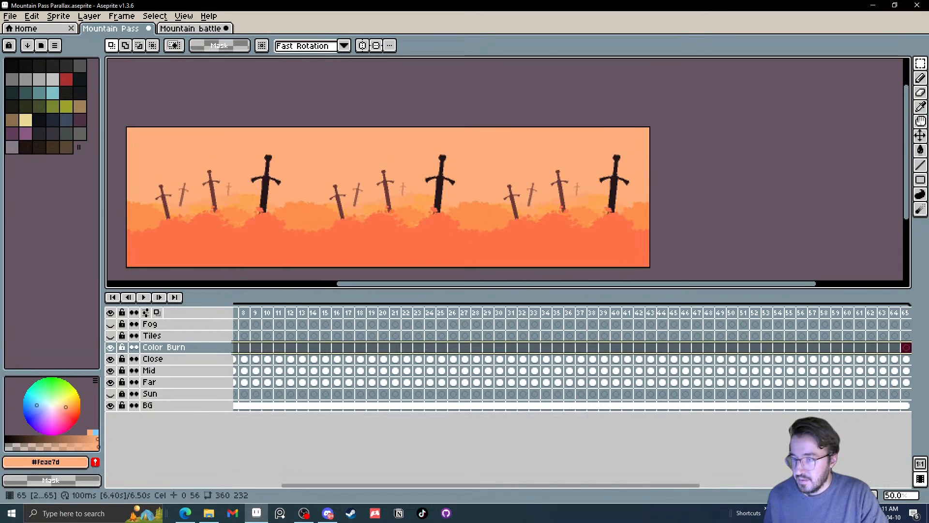
pyautogui.rightClick(906, 351)
pyautogui.click(860, 394)
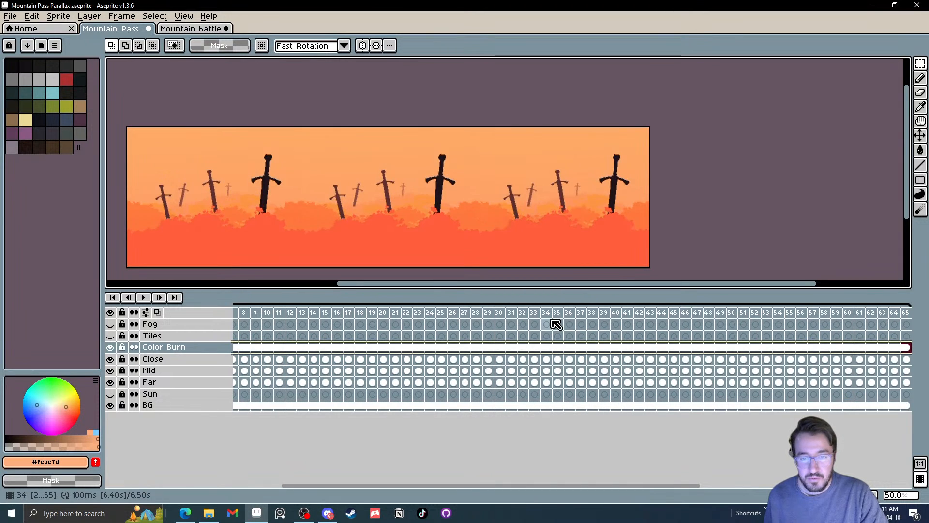
# Play the Test animation from frame 2, examine the scrolling swords and foliage up close and at full width, and stop playback
pyautogui.moveTo(556, 314); pyautogui.dragTo(252, 313)
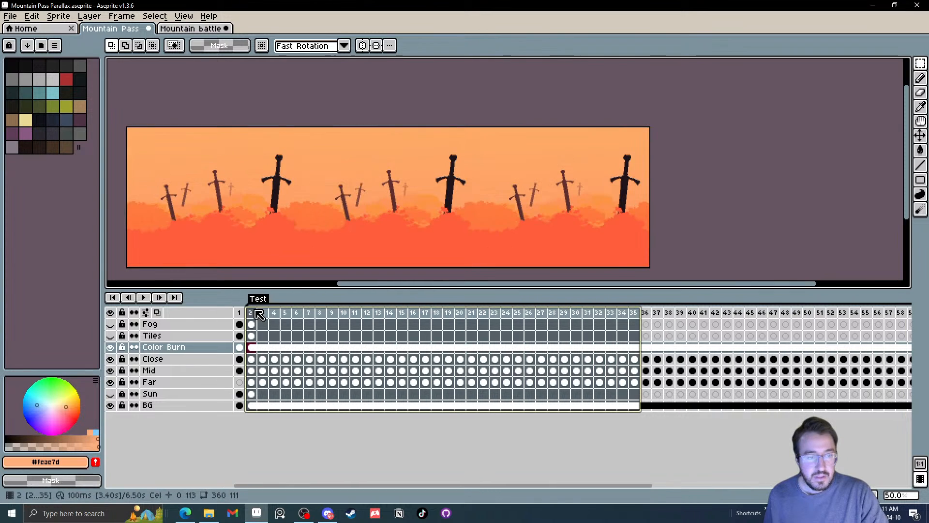
pyautogui.click(253, 311)
pyautogui.click(143, 302)
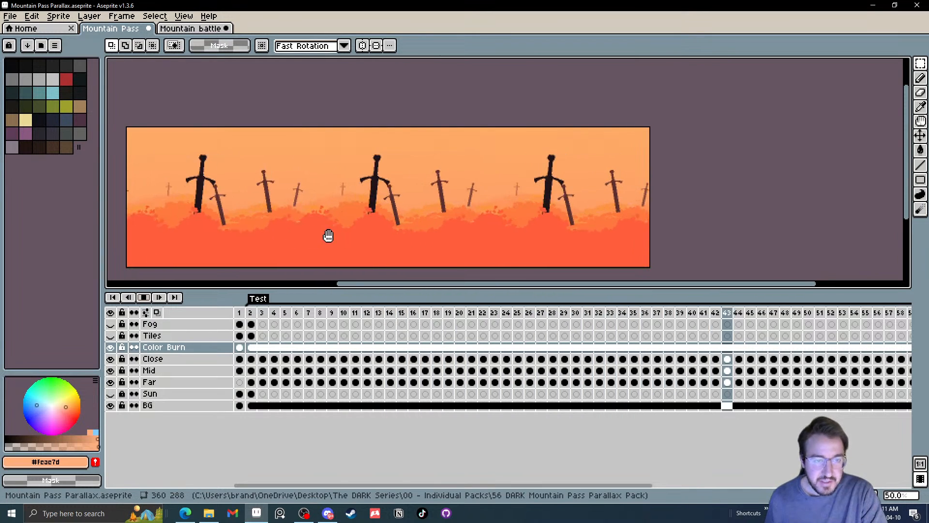
pyautogui.scroll(2, 328, 236)
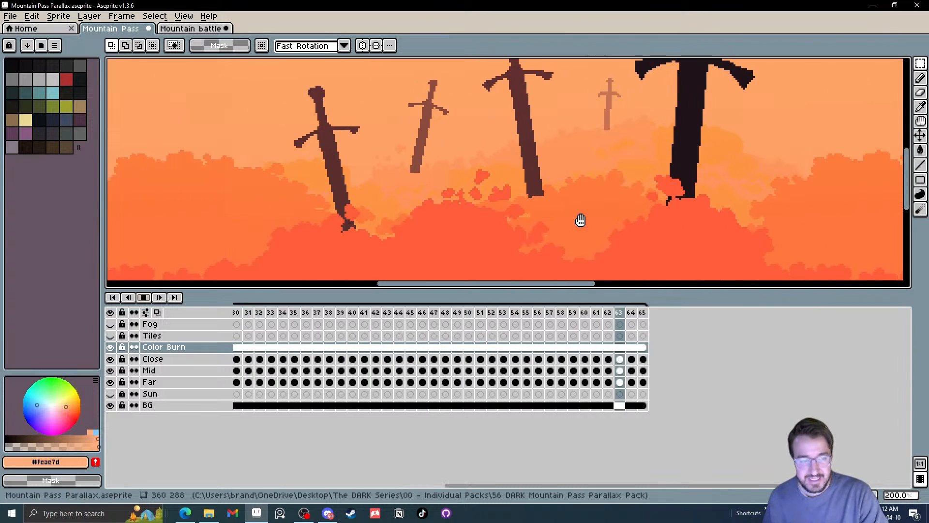
pyautogui.scroll(-2, 294, 165)
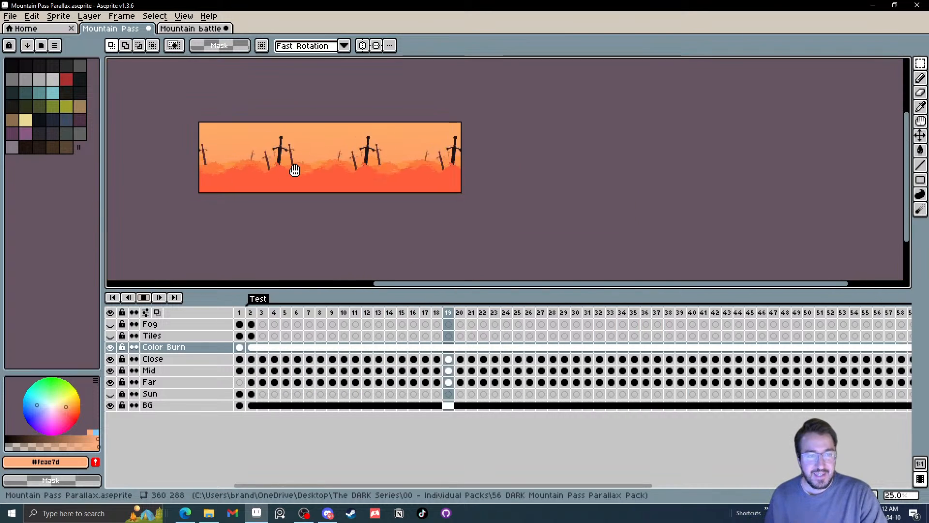
pyautogui.scroll(2, 294, 203)
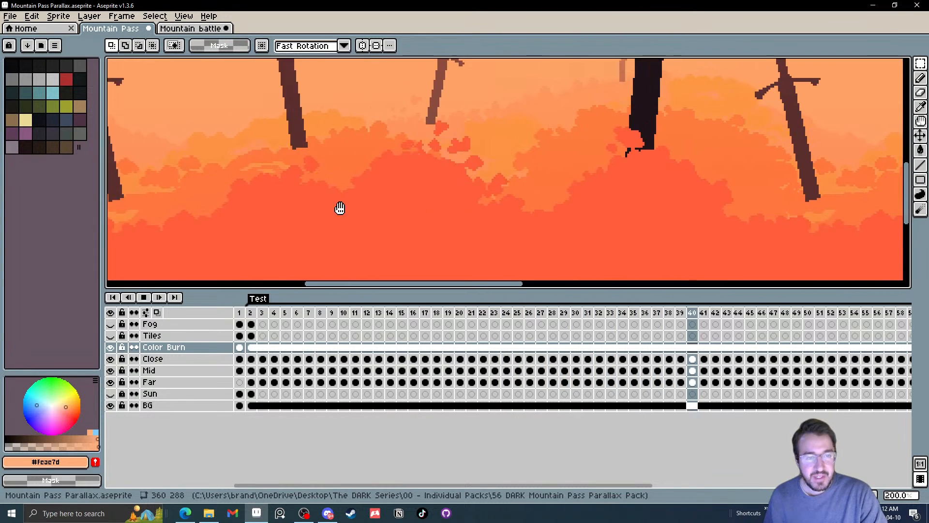
pyautogui.scroll(-2, 466, 218)
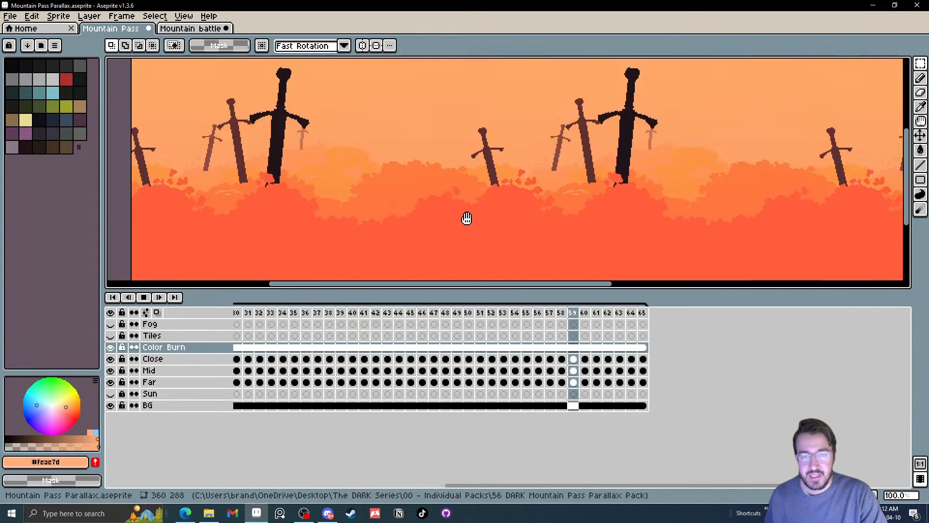
pyautogui.scroll(1, 465, 220)
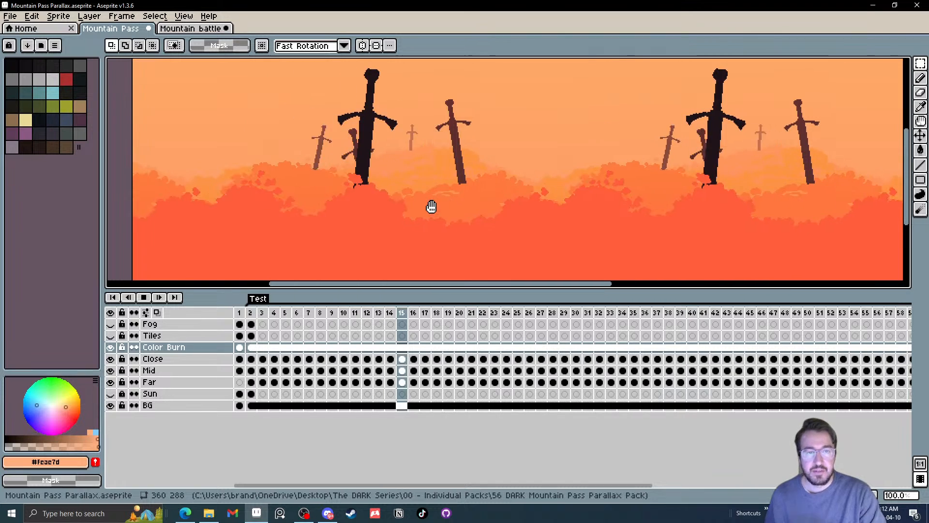
pyautogui.scroll(-1, 447, 136)
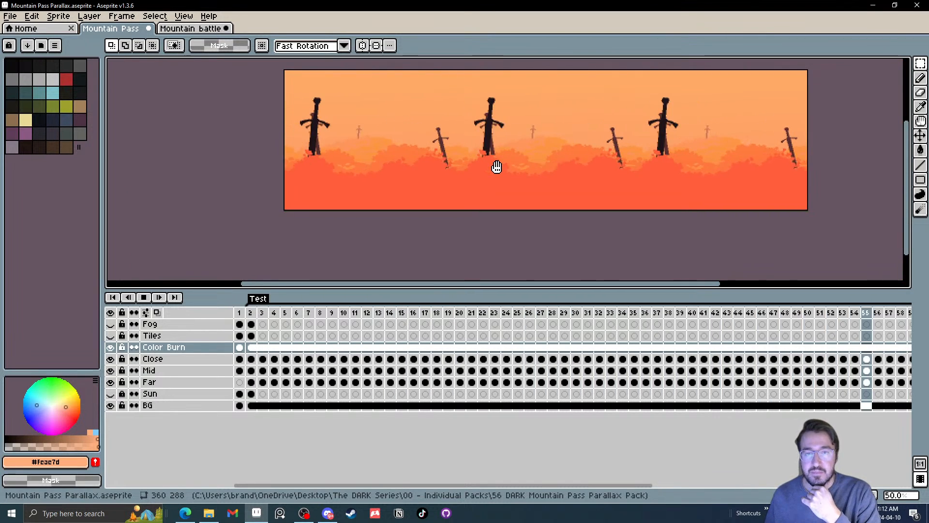
pyautogui.moveTo(496, 166); pyautogui.dragTo(489, 189)
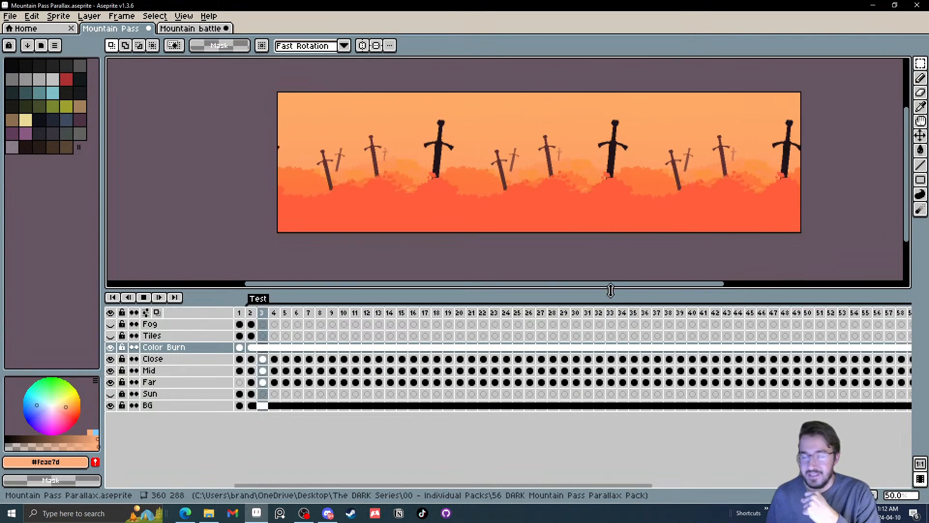
pyautogui.click(145, 297)
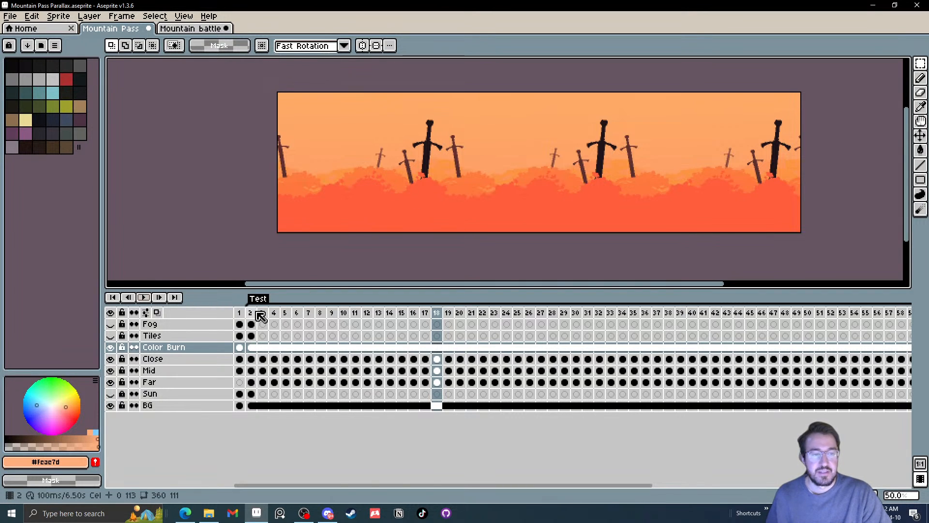
# Scrub back and forth through the Test frames to examine how the sword layers move and overlap, ending at frame 2 with Sun hidden
pyautogui.moveTo(261, 315); pyautogui.dragTo(644, 315)
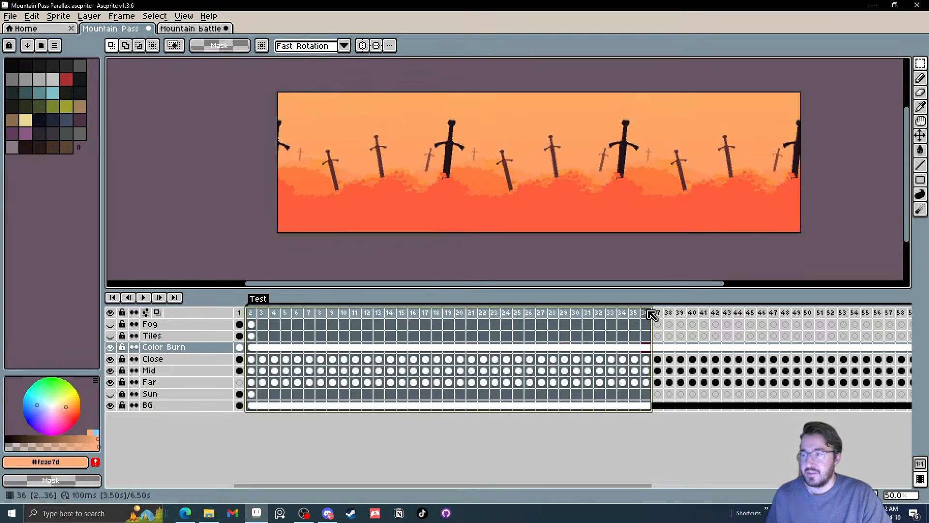
pyautogui.moveTo(673, 312); pyautogui.dragTo(868, 320)
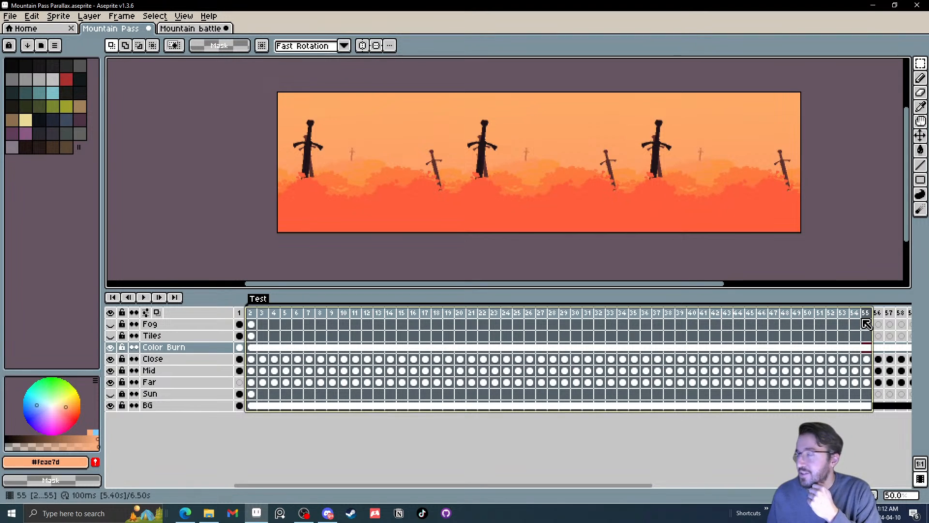
pyautogui.moveTo(852, 325); pyautogui.dragTo(290, 319)
pyautogui.moveTo(289, 315); pyautogui.dragTo(808, 329)
pyautogui.moveTo(736, 328); pyautogui.dragTo(494, 339)
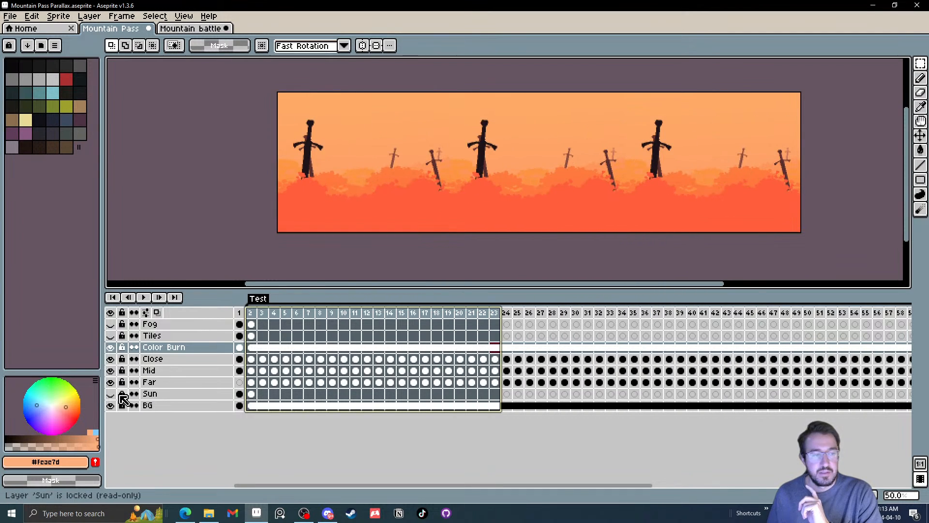
pyautogui.moveTo(272, 314); pyautogui.dragTo(471, 334)
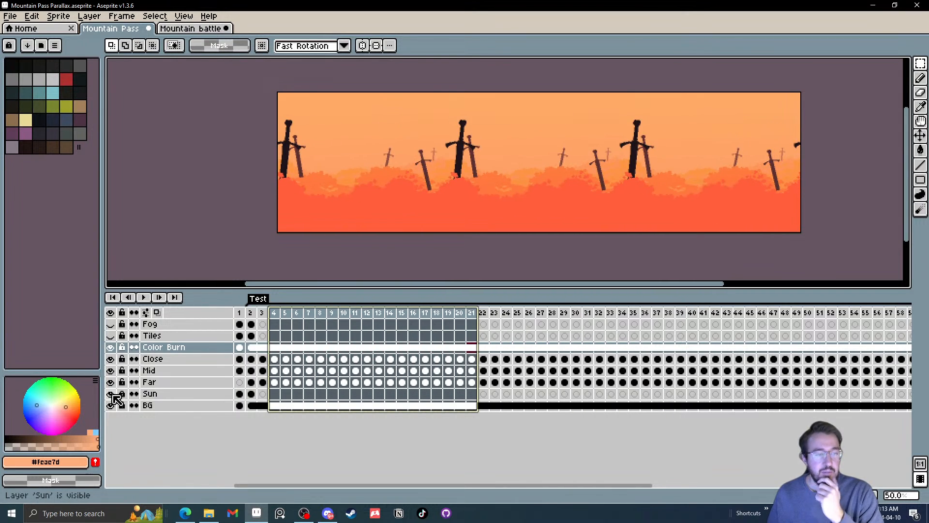
pyautogui.click(110, 393)
pyautogui.moveTo(254, 315); pyautogui.dragTo(482, 315)
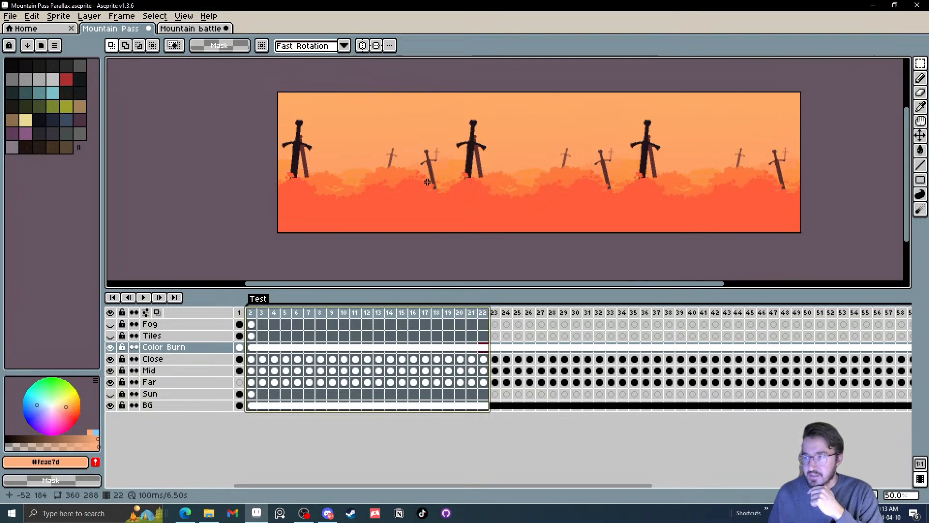
pyautogui.moveTo(251, 312); pyautogui.dragTo(461, 289)
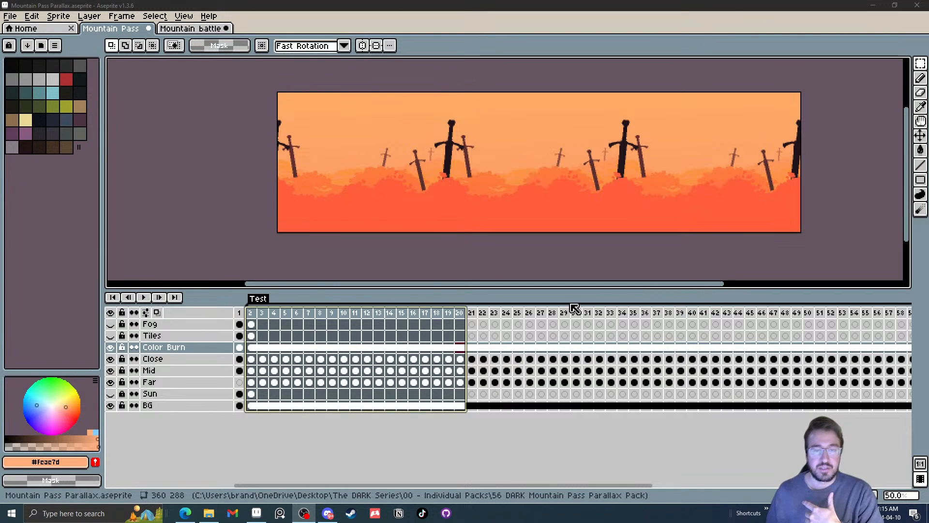
pyautogui.click(251, 313)
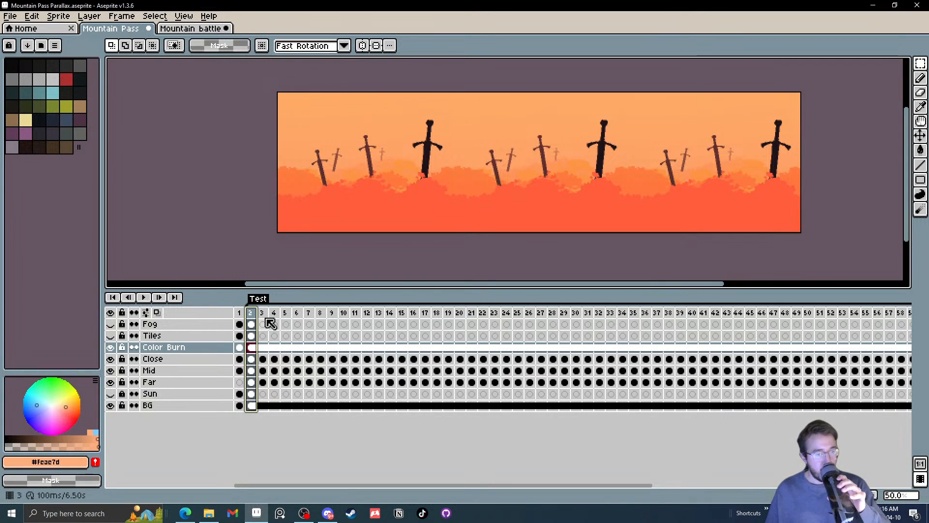
pyautogui.moveTo(274, 313); pyautogui.dragTo(467, 315)
pyautogui.moveTo(544, 310); pyautogui.dragTo(436, 312)
pyautogui.moveTo(376, 331); pyautogui.dragTo(254, 314)
pyautogui.click(255, 314)
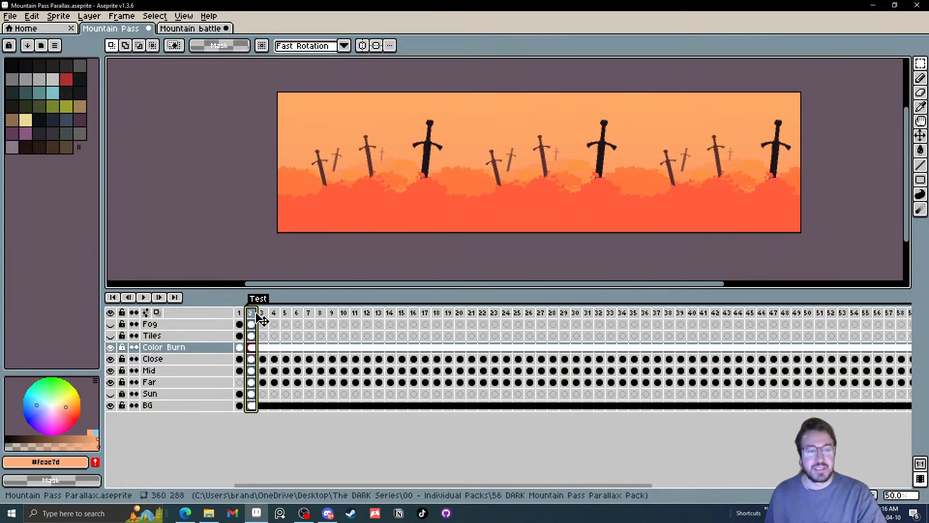
# Undo the cel links and the Close, Mid and Far scroll animations back to two frames, keeping the flattened layer named Far
pyautogui.hotkey('ctrl', 'z')
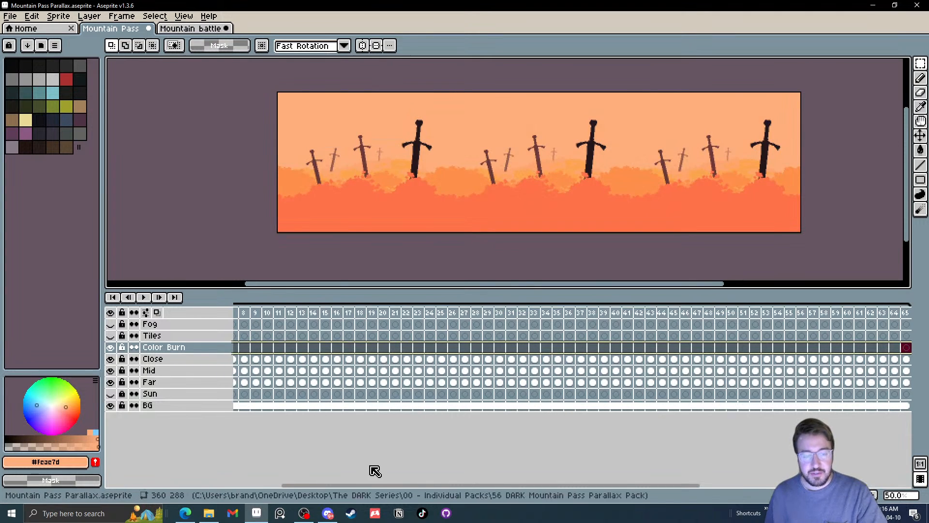
pyautogui.moveTo(368, 491); pyautogui.dragTo(308, 491)
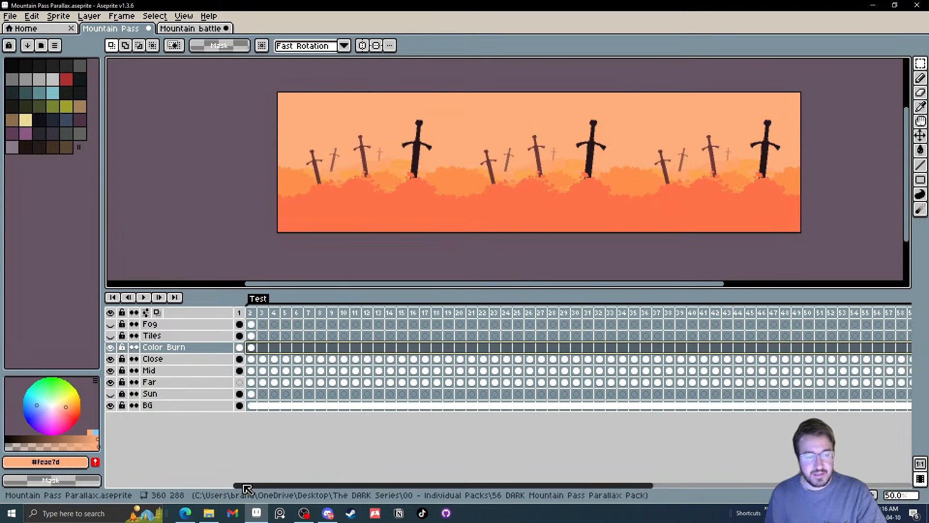
pyautogui.hotkey('ctrl', 'z')
pyautogui.hotkey('ctrl', 'z')
pyautogui.hotkey('ctrl', 'z')
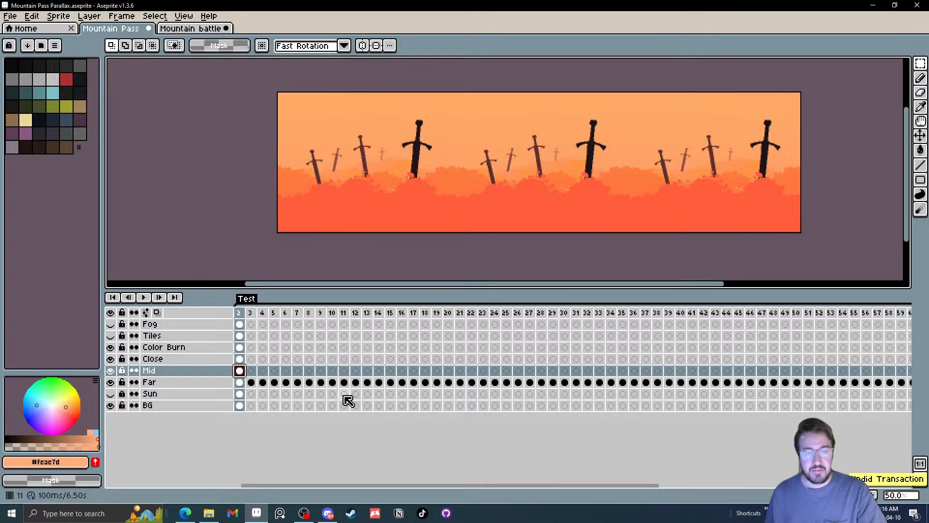
pyautogui.hotkey('ctrl', 'z')
pyautogui.hotkey('ctrl', 'z')
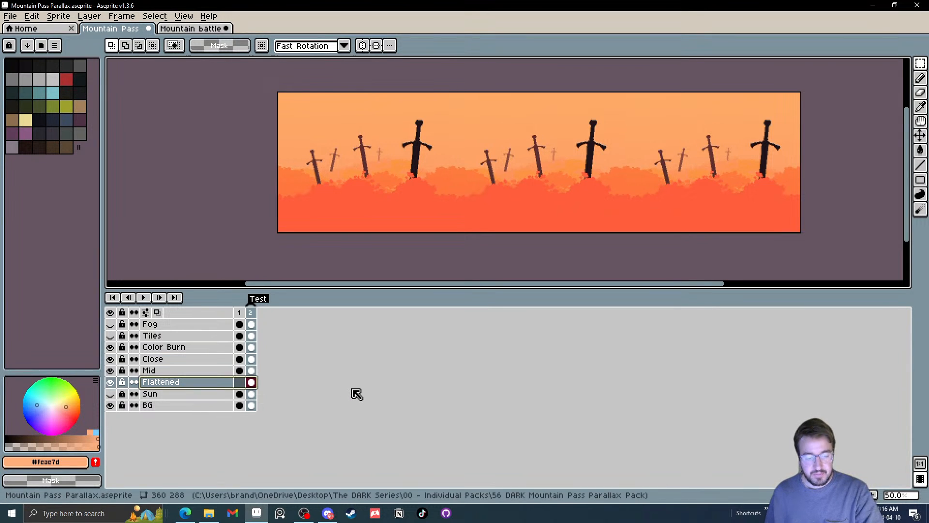
pyautogui.hotkey('ctrl', 'y')
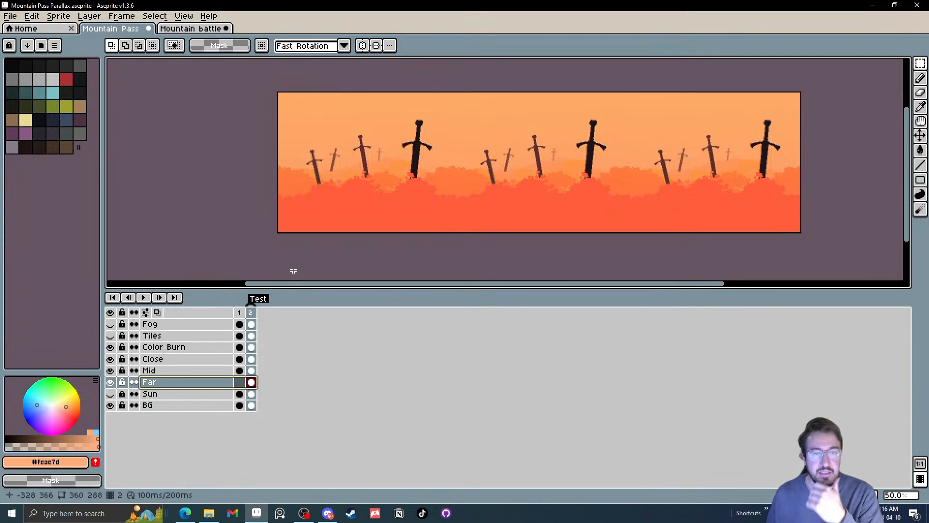
# On the Close layer in frame 2, erase the loose leaf clusters around the tall brown sword's base with 7 px and 4 px brushes
pyautogui.moveTo(577, 201); pyautogui.dragTo(549, 217)
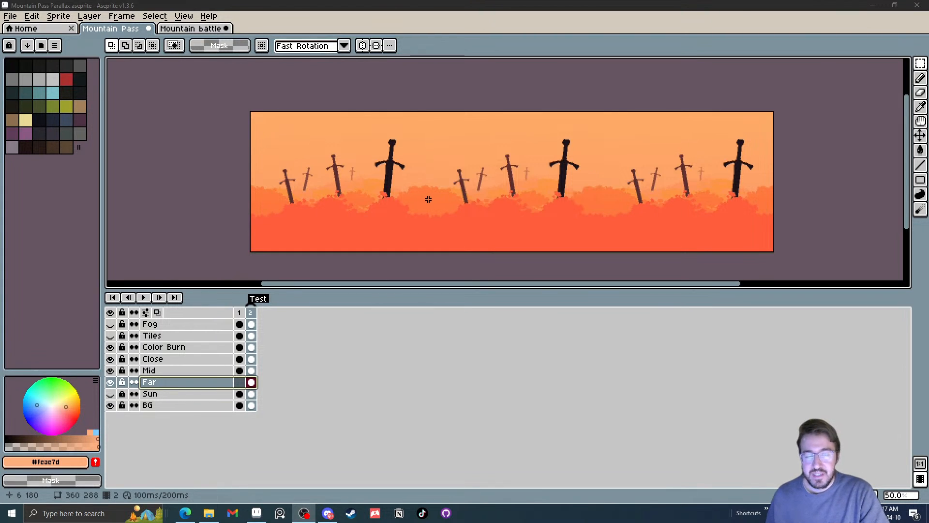
pyautogui.moveTo(425, 200); pyautogui.dragTo(458, 202)
pyautogui.scroll(1, 398, 220)
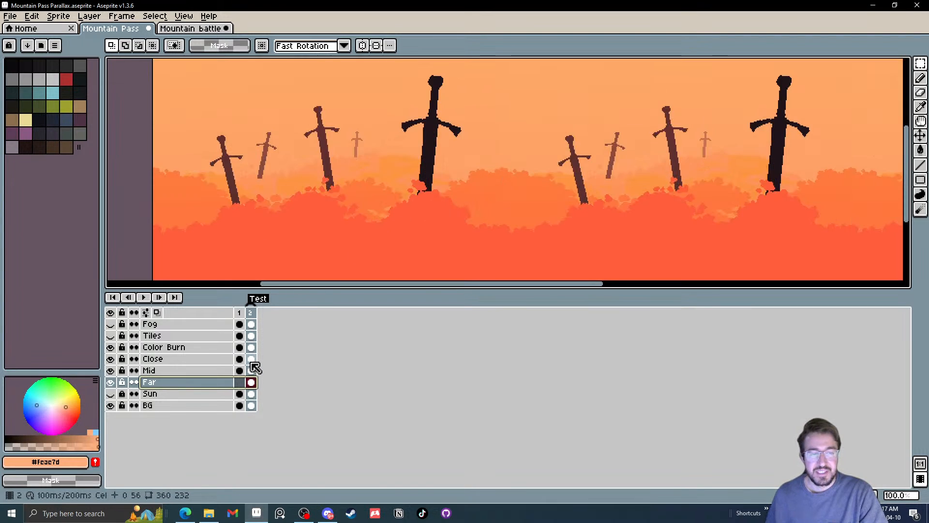
pyautogui.click(251, 359)
pyautogui.scroll(2, 398, 182)
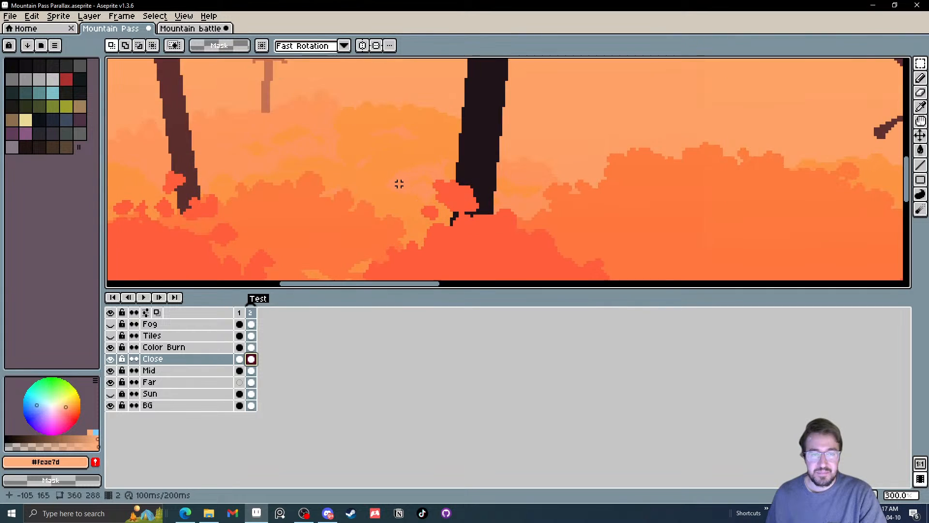
pyautogui.moveTo(399, 183); pyautogui.dragTo(426, 155)
pyautogui.press('b')
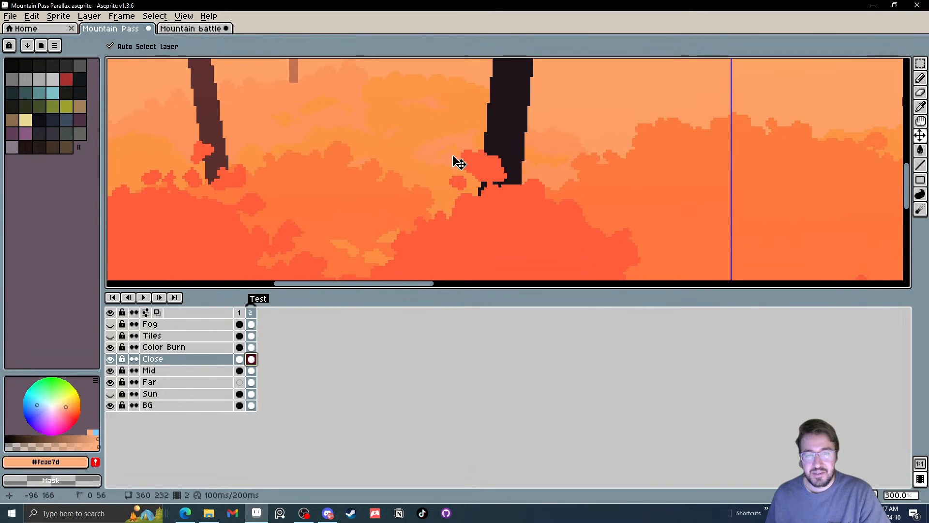
pyautogui.moveTo(322, 176); pyautogui.dragTo(438, 178)
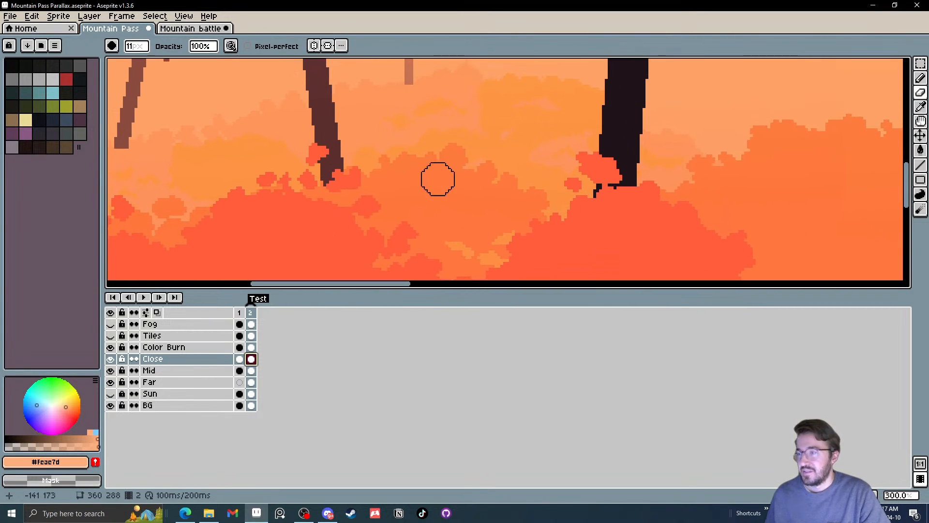
pyautogui.press('v')
pyautogui.press('b')
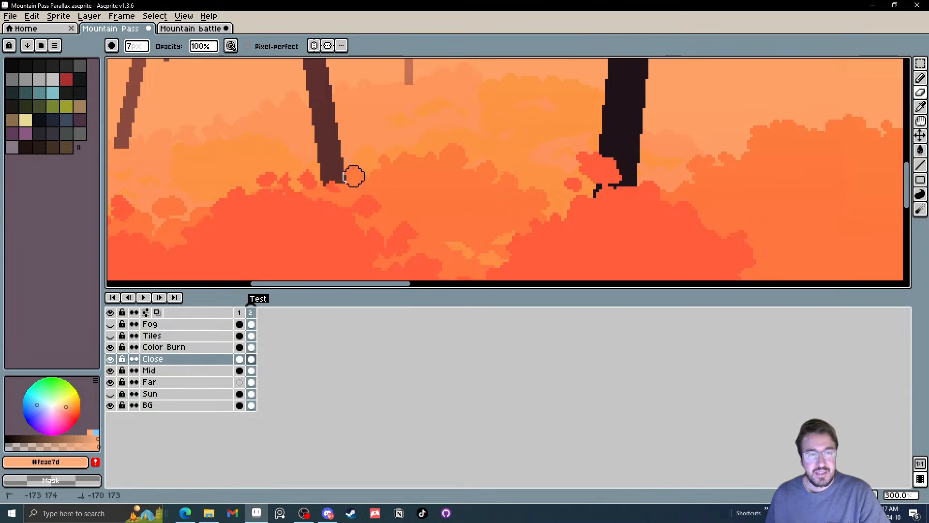
pyautogui.scroll(3, 286, 177)
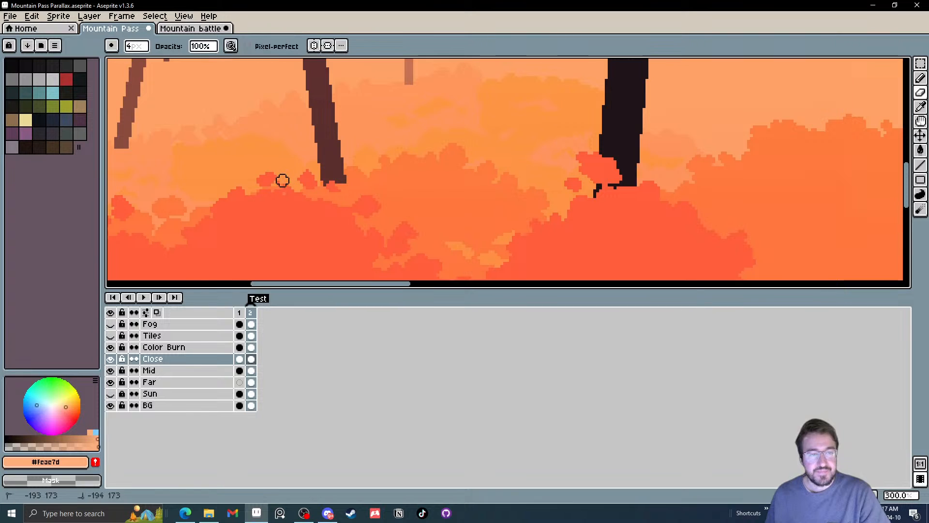
pyautogui.moveTo(283, 180); pyautogui.dragTo(277, 183)
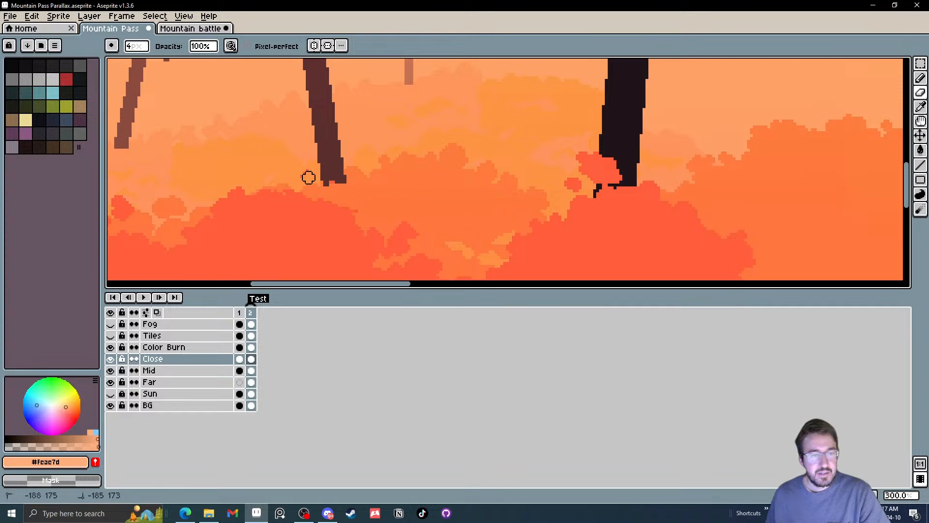
# Hide Color Burn, sample the Close foliage colour, and round out the bush top beneath the tall brown sword with the 4 px pencil
pyautogui.click(111, 347)
pyautogui.moveTo(333, 229); pyautogui.dragTo(370, 235)
pyautogui.press('i')
pyautogui.click(341, 233)
pyautogui.scroll(2, 370, 235)
pyautogui.press('b')
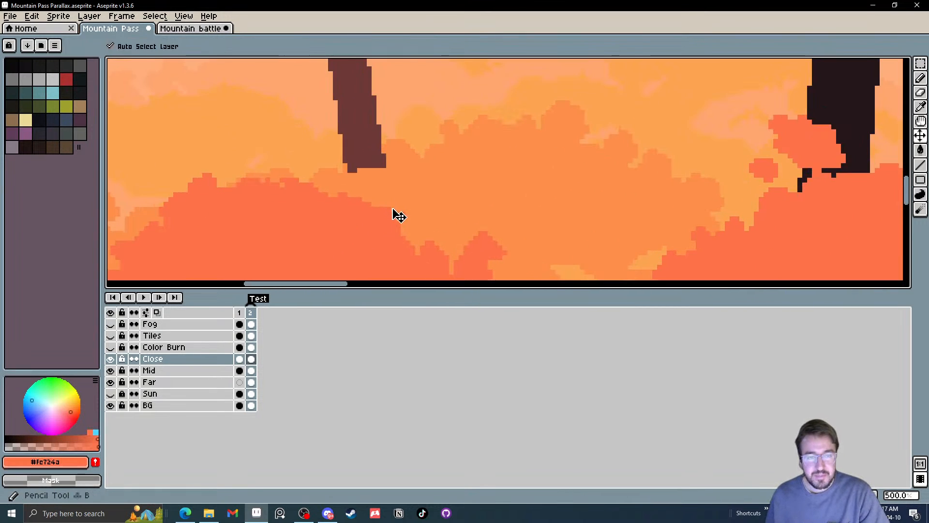
pyautogui.moveTo(393, 210)
pyautogui.mouseDown()
pyautogui.moveTo(356, 210)
pyautogui.moveTo(277, 189)
pyautogui.moveTo(318, 180)
pyautogui.moveTo(299, 184)
pyautogui.mouseUp()
pyautogui.press('-')
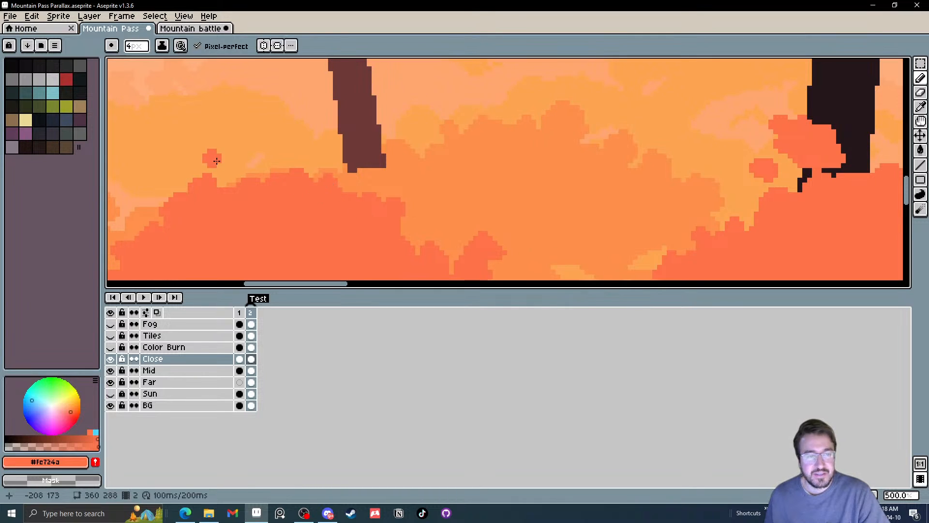
pyautogui.moveTo(246, 169); pyautogui.dragTo(261, 170)
# Paint small leafy bumps into the dip between the two Close bushes, using the same foliage colour and 4 px pencil
pyautogui.scroll(-3, 239, 187)
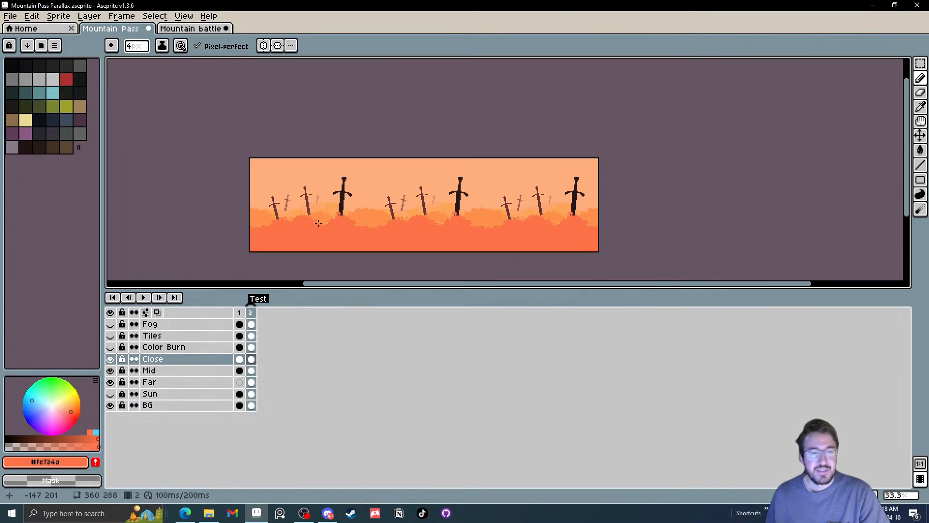
pyautogui.scroll(2, 318, 220)
pyautogui.scroll(1, 369, 228)
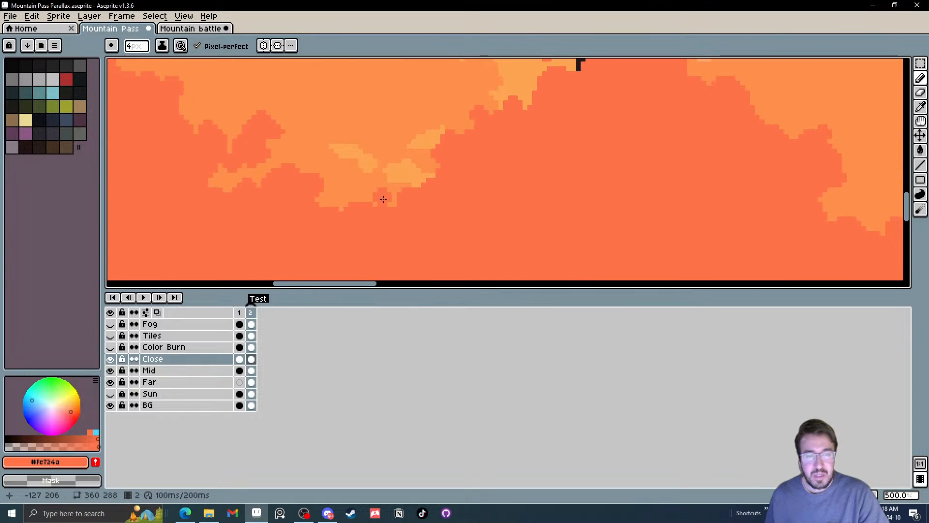
pyautogui.moveTo(372, 181)
pyautogui.mouseDown()
pyautogui.moveTo(358, 185)
pyautogui.moveTo(369, 191)
pyautogui.mouseUp()
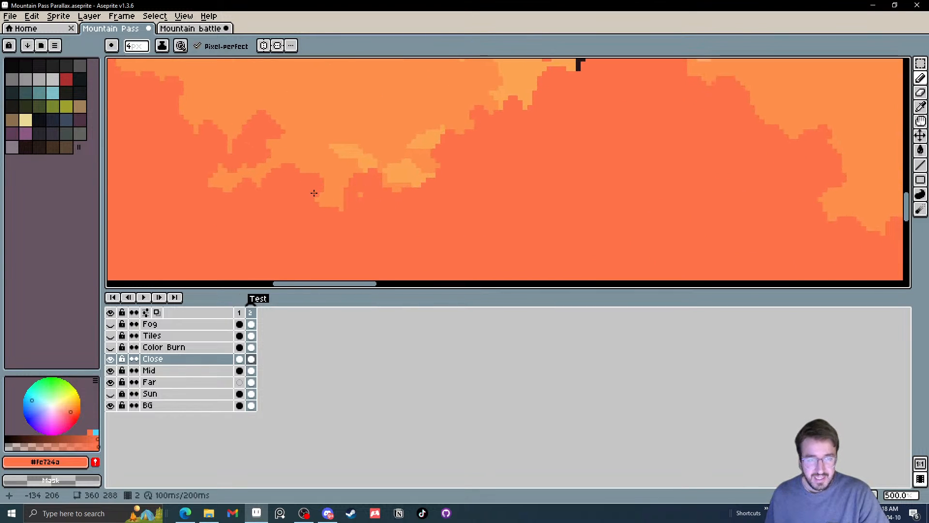
pyautogui.moveTo(252, 173); pyautogui.dragTo(340, 231)
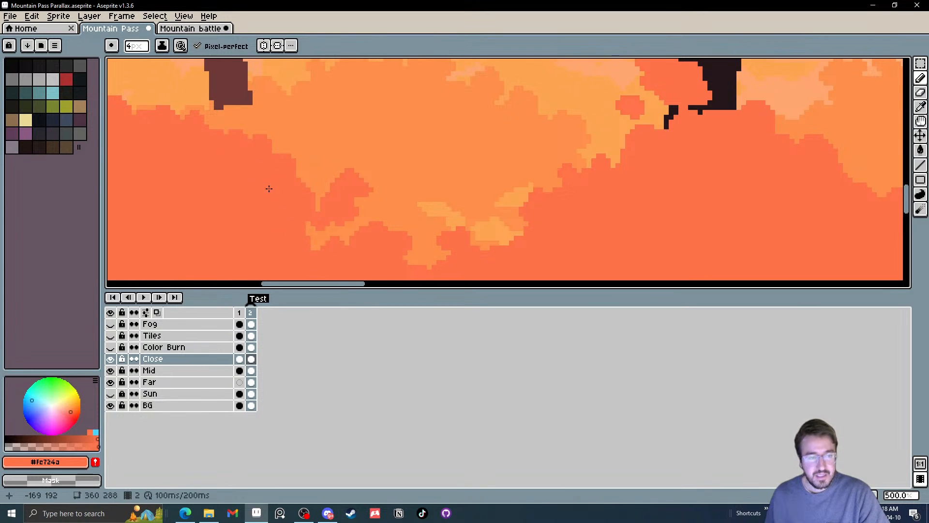
pyautogui.scroll(-2, 267, 203)
pyautogui.moveTo(264, 251); pyautogui.dragTo(305, 256)
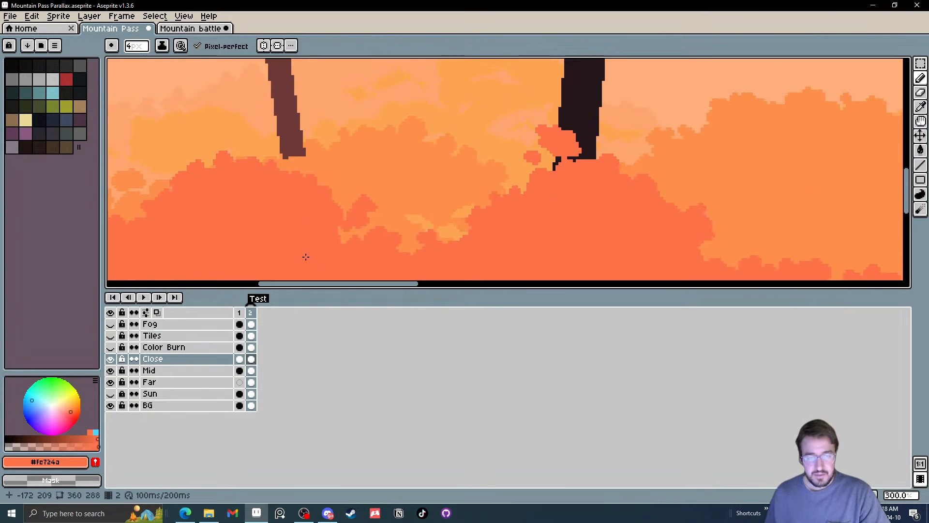
# Hide the Close layer and sample the Mid foliage orange #fe8f4b
pyautogui.click(111, 359)
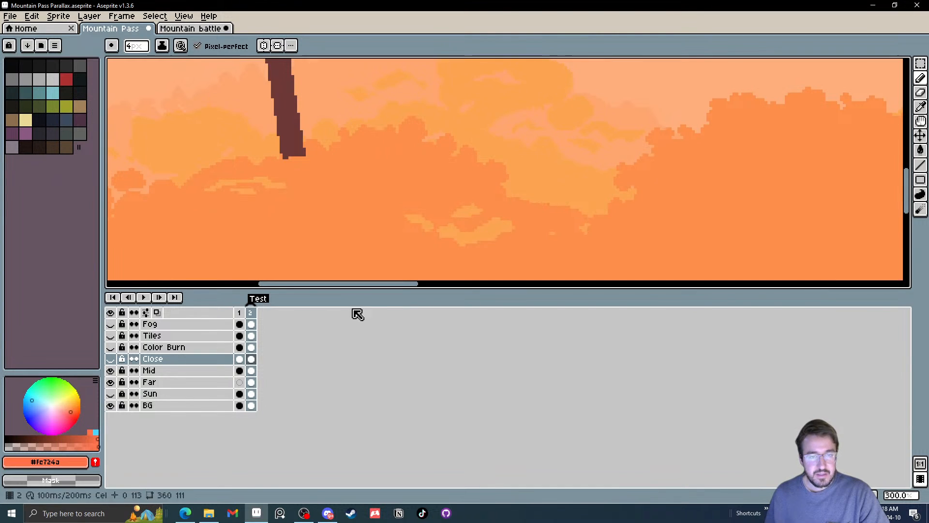
pyautogui.scroll(-1, 369, 222)
pyautogui.press('i')
pyautogui.click(363, 189)
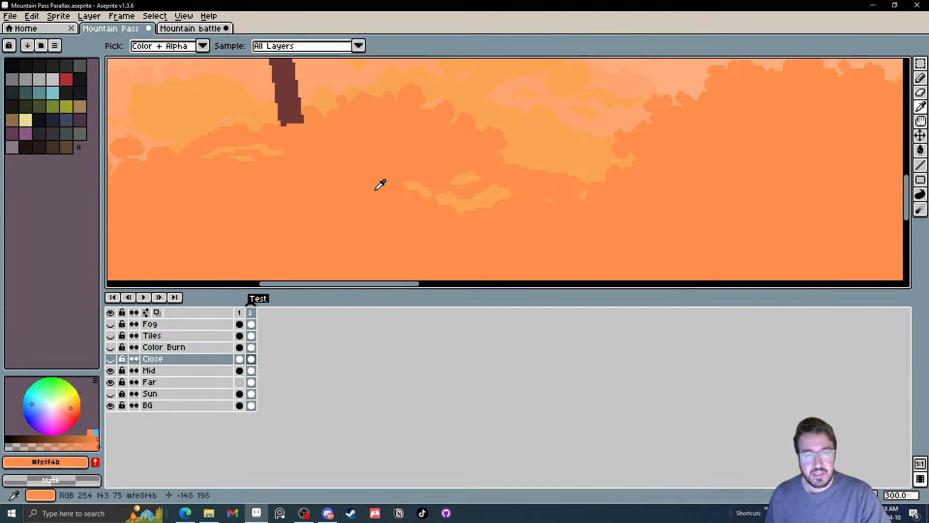
pyautogui.scroll(1, 386, 182)
# Bucket-fill the light gaps inside the Mid layer's foliage in frame 2 with the sampled orange
pyautogui.press('g')
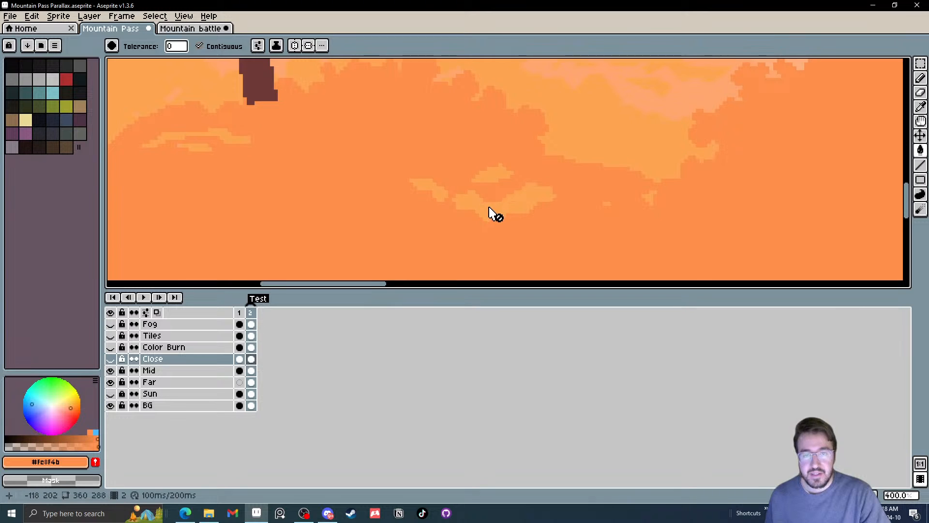
pyautogui.scroll(-1, 488, 209)
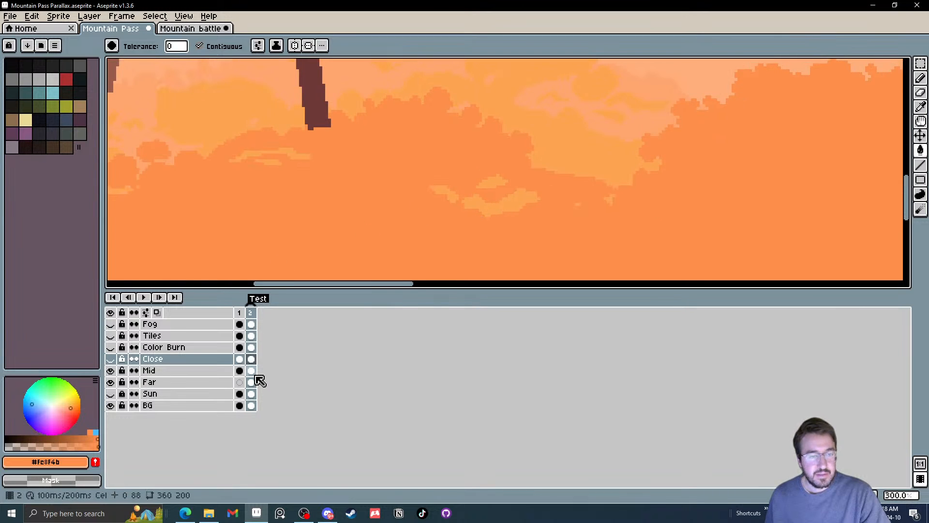
pyautogui.click(251, 371)
pyautogui.click(483, 210)
pyautogui.click(488, 199)
pyautogui.click(446, 194)
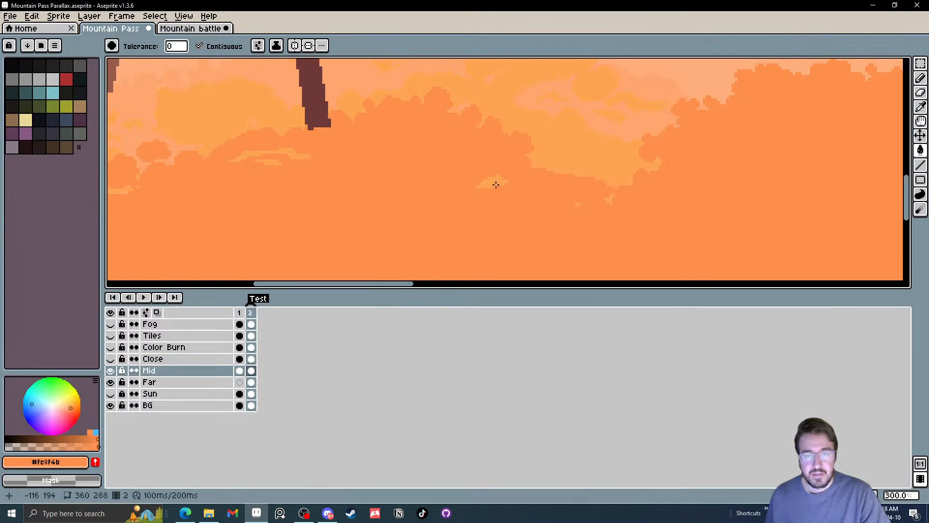
pyautogui.click(494, 182)
pyautogui.click(285, 154)
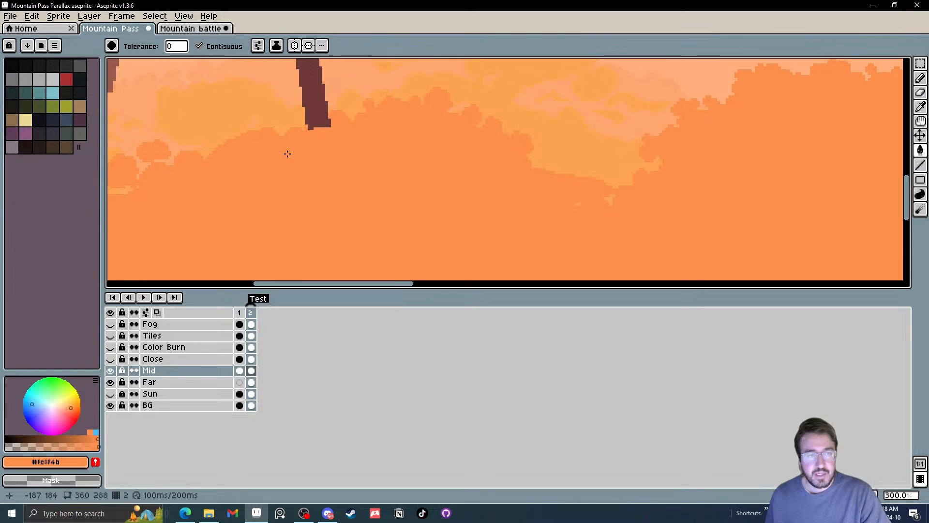
pyautogui.moveTo(167, 177); pyautogui.dragTo(346, 187)
pyautogui.click(245, 239)
# Paint orange foliage around the base of the lower-set brown sword on Mid with the 4 px pencil, undoing the last stroke
pyautogui.scroll(-3, 254, 240)
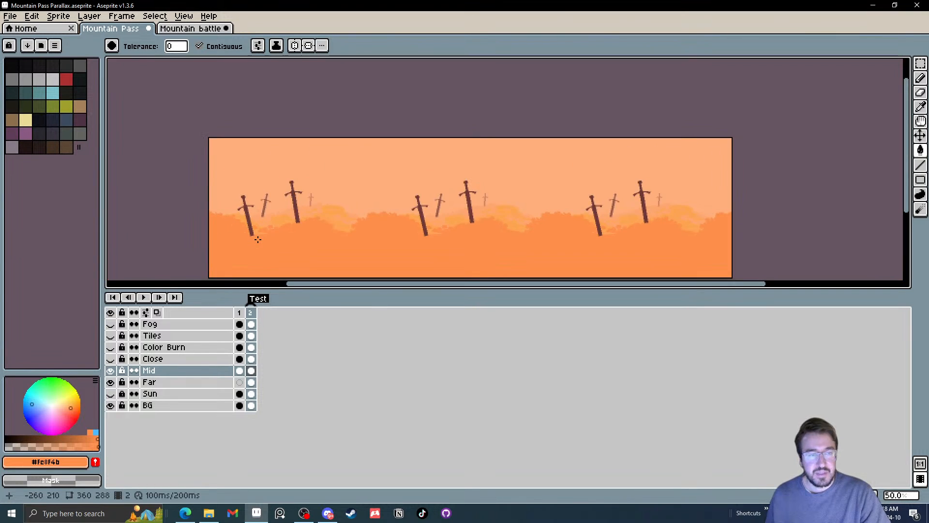
pyautogui.scroll(1, 261, 243)
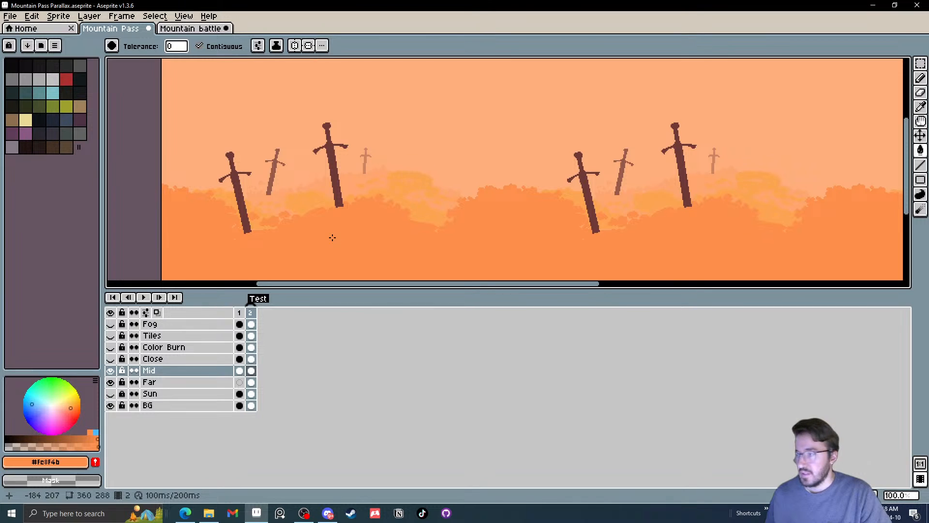
pyautogui.scroll(5, 633, 227)
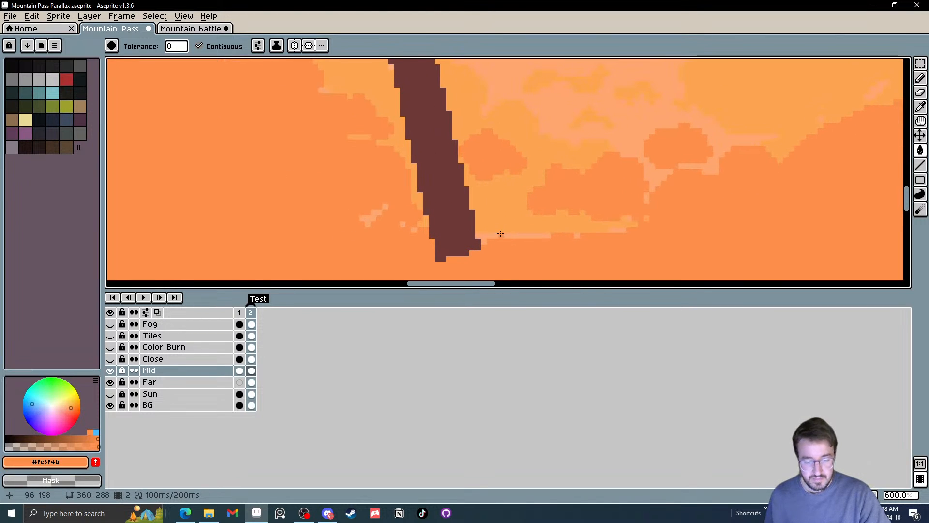
pyautogui.press('b')
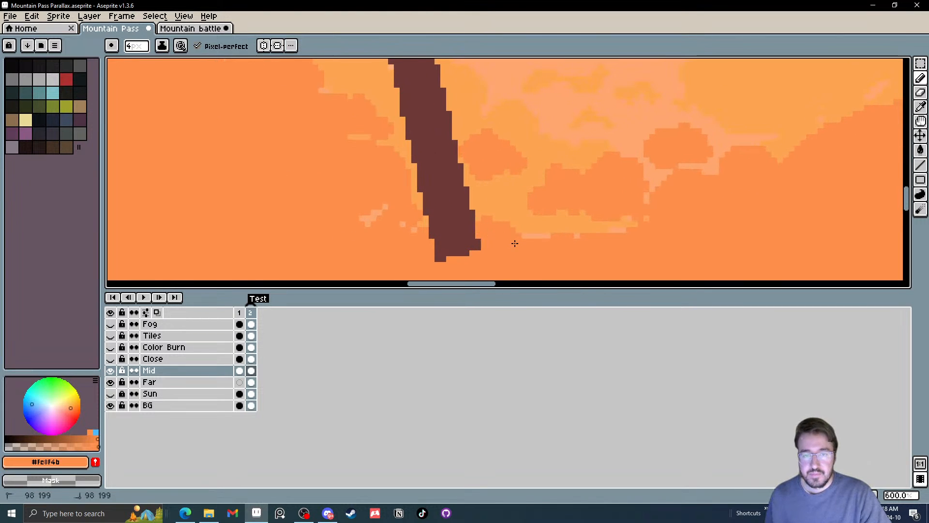
pyautogui.moveTo(386, 216)
pyautogui.mouseDown()
pyautogui.moveTo(423, 209)
pyautogui.moveTo(415, 223)
pyautogui.moveTo(423, 223)
pyautogui.moveTo(407, 210)
pyautogui.moveTo(420, 202)
pyautogui.moveTo(383, 208)
pyautogui.moveTo(426, 226)
pyautogui.mouseUp()
pyautogui.hotkey('ctrl', 'z')
# Try to reposition the lower-set brown sword on Mid by selecting it with the Magic Wand, and undo the move
pyautogui.scroll(-5, 390, 209)
pyautogui.scroll(1, 427, 212)
pyautogui.press('w')
pyautogui.click(401, 196)
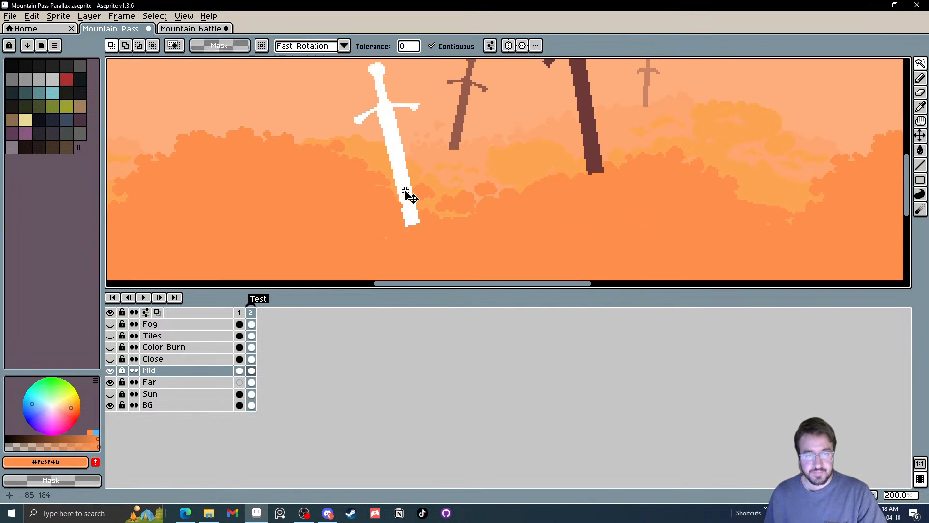
pyautogui.moveTo(402, 194); pyautogui.dragTo(412, 184)
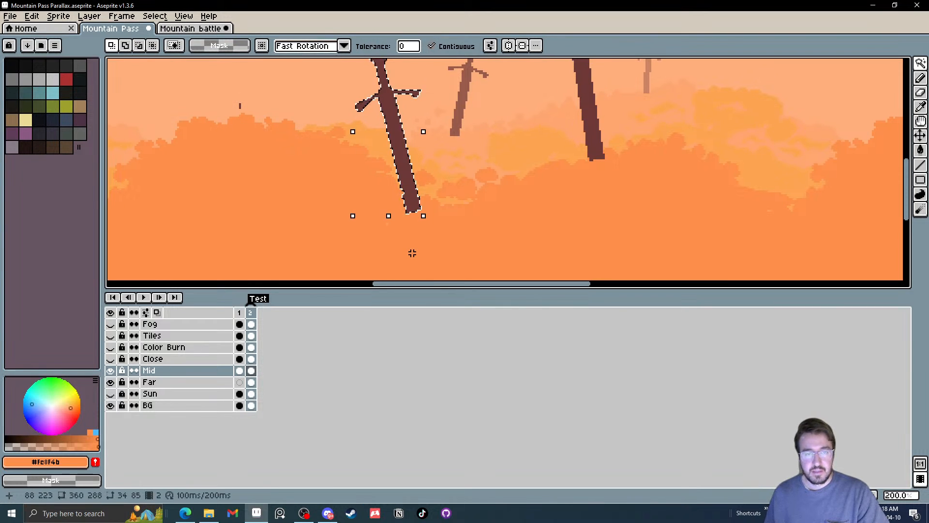
pyautogui.scroll(-1, 408, 203)
pyautogui.scroll(1, 403, 193)
pyautogui.moveTo(403, 193); pyautogui.dragTo(375, 218)
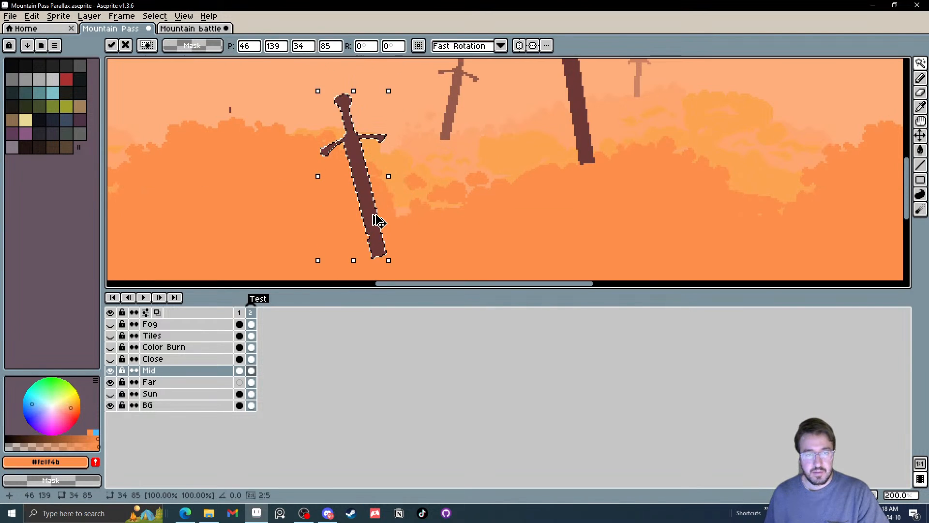
pyautogui.hotkey('ctrl', 'z')
pyautogui.hotkey('ctrl', 'z')
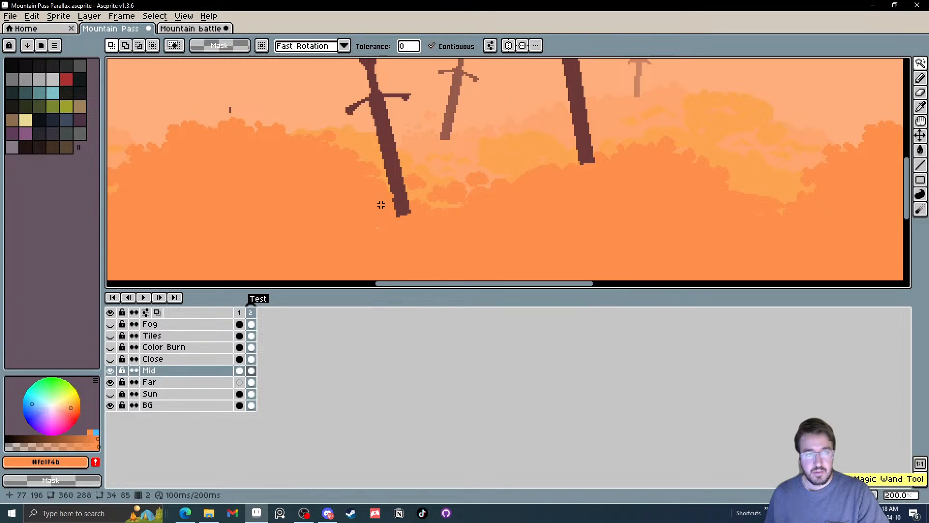
# Erase the stray brown mark above the Mid foliage at the tile seam with the 4 px eraser
pyautogui.moveTo(259, 138); pyautogui.dragTo(295, 185)
pyautogui.scroll(10, 261, 154)
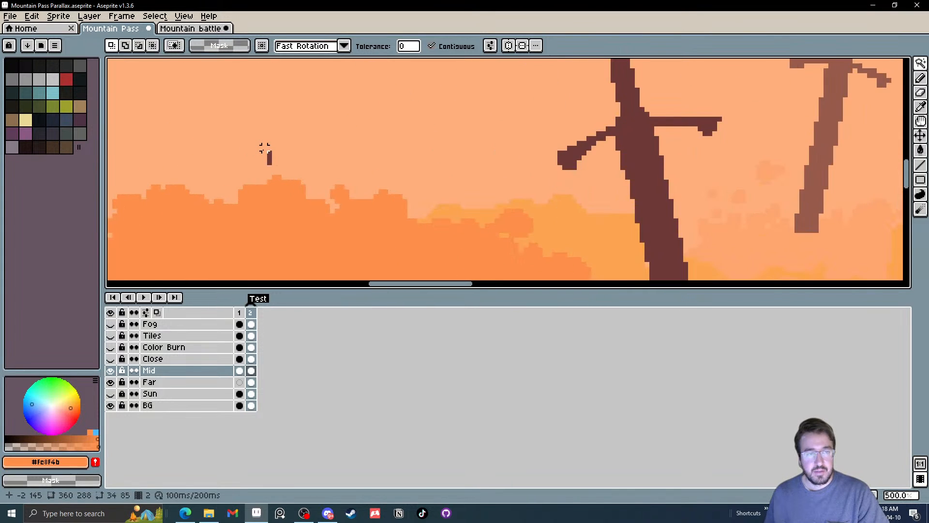
pyautogui.scroll(4, 260, 157)
pyautogui.press('v')
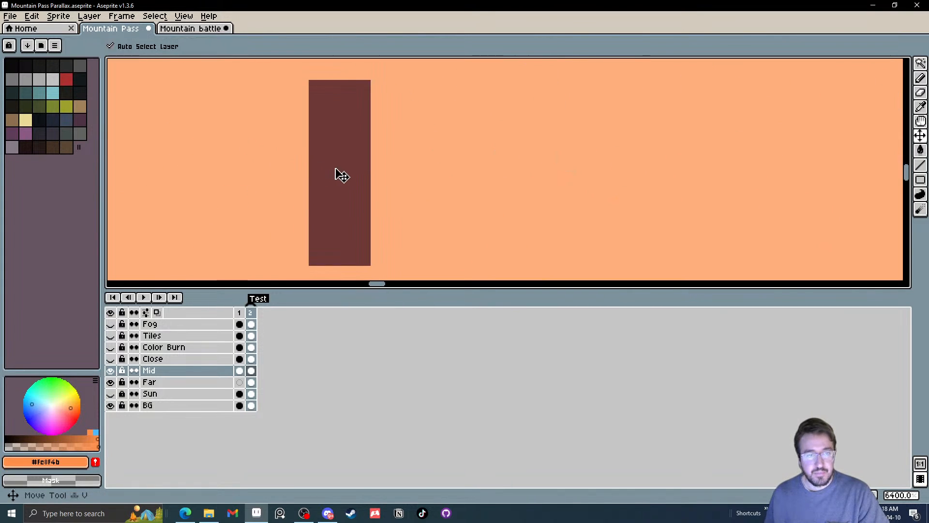
pyautogui.scroll(-8, 339, 174)
pyautogui.scroll(-6, 338, 172)
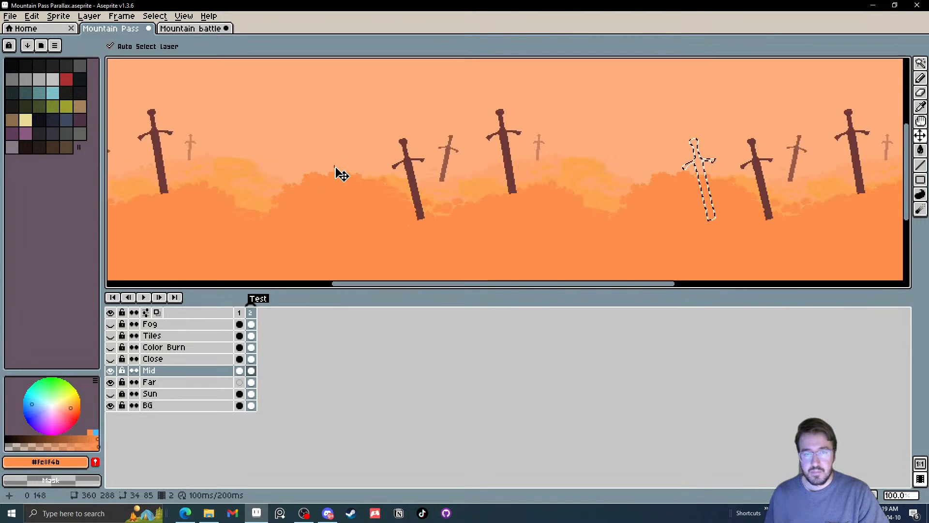
pyautogui.scroll(1, 338, 173)
pyautogui.scroll(3, 353, 185)
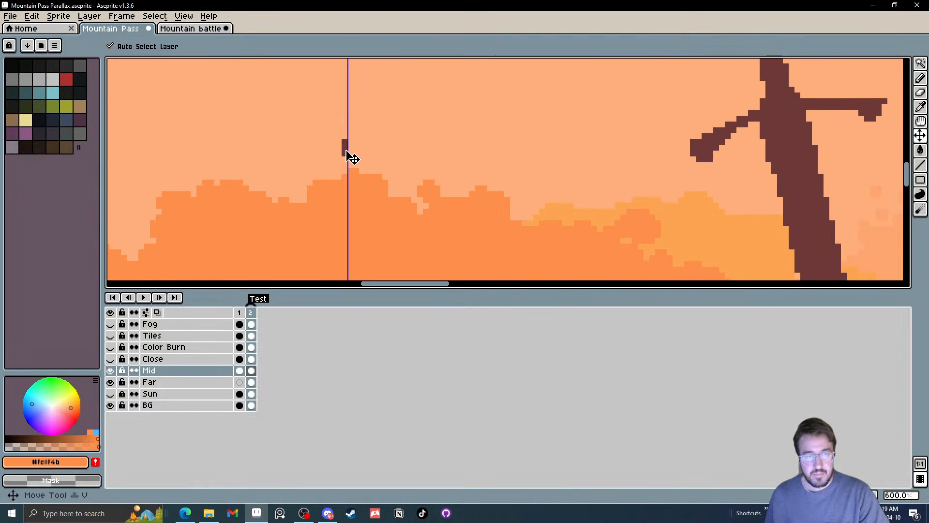
pyautogui.press('e')
pyautogui.moveTo(340, 147); pyautogui.dragTo(342, 154)
pyautogui.scroll(-3, 342, 145)
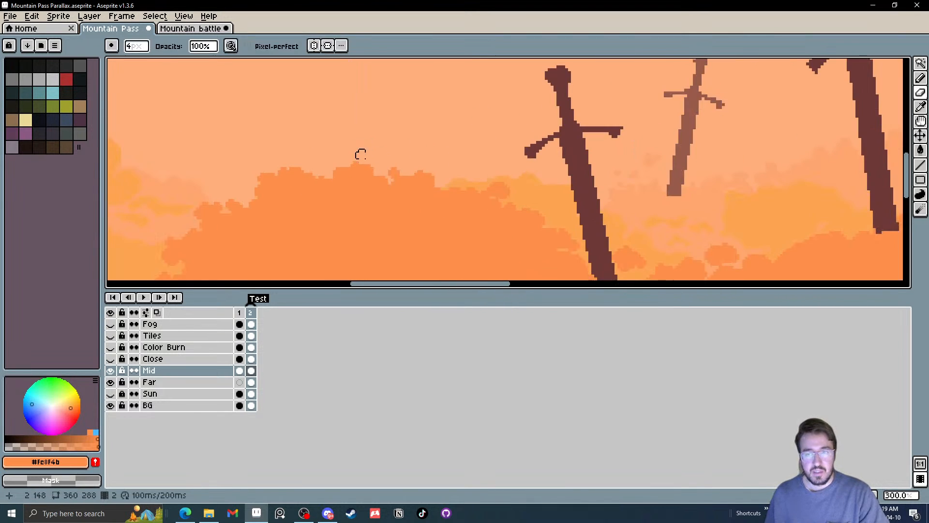
pyautogui.scroll(2, 464, 220)
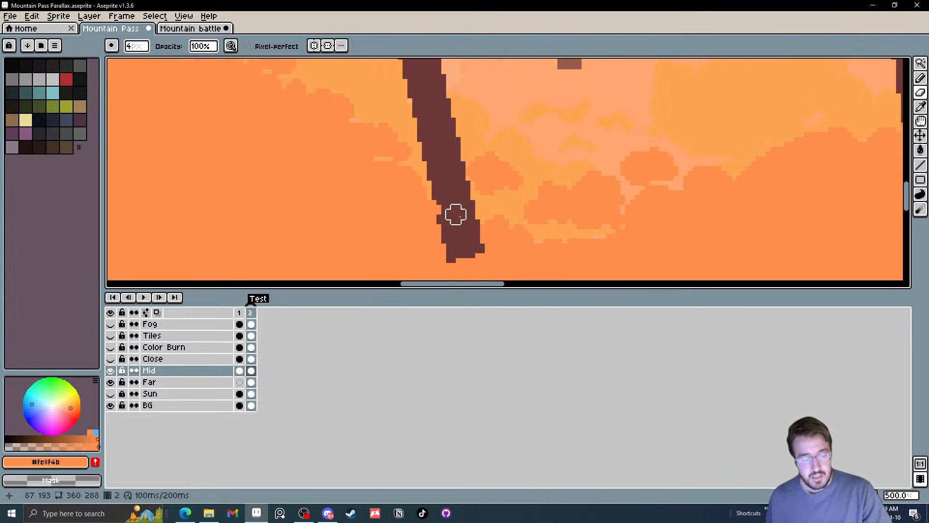
# Try to paste a copy of the lower-set brown sword selected on Mid with the Magic Wand, and undo the paste
pyautogui.press('q')
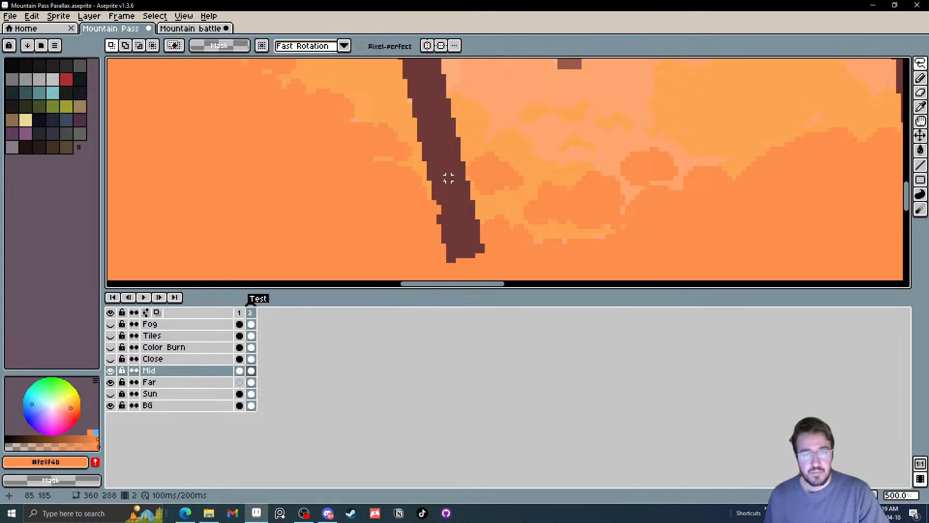
pyautogui.scroll(-2, 441, 179)
pyautogui.press('w')
pyautogui.click(445, 170)
pyautogui.scroll(-1, 448, 175)
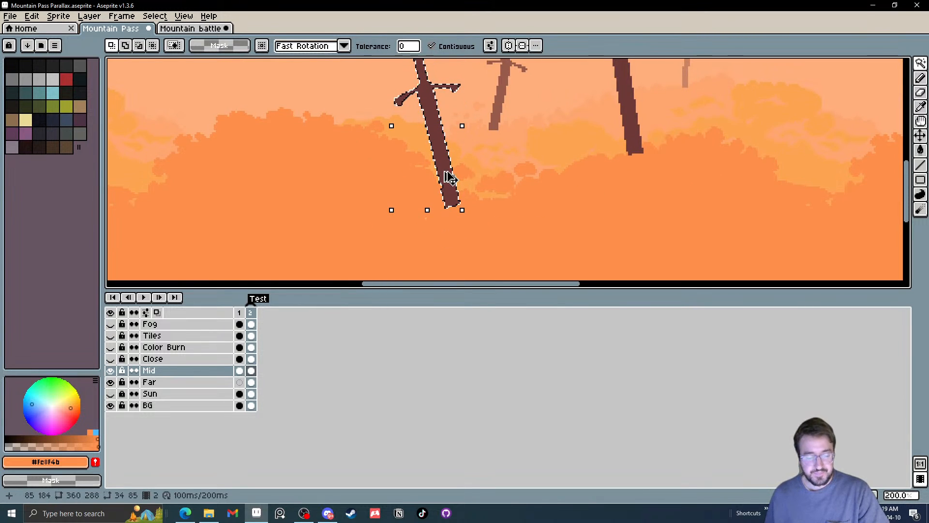
pyautogui.click(444, 172)
pyautogui.hotkey('ctrl', 'd')
pyautogui.click(444, 173)
pyautogui.scroll(-1, 436, 201)
pyautogui.scroll(-1, 436, 202)
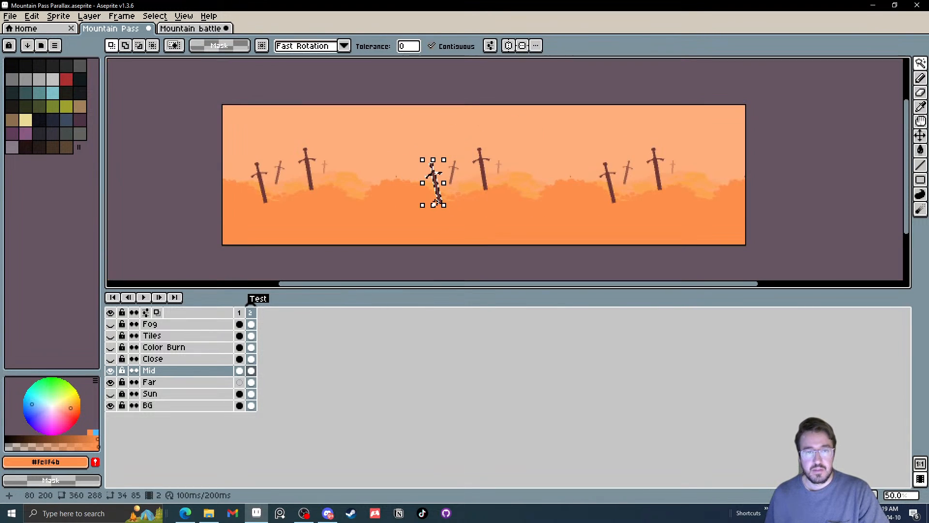
pyautogui.scroll(1, 437, 201)
pyautogui.hotkey('ctrl', 'v')
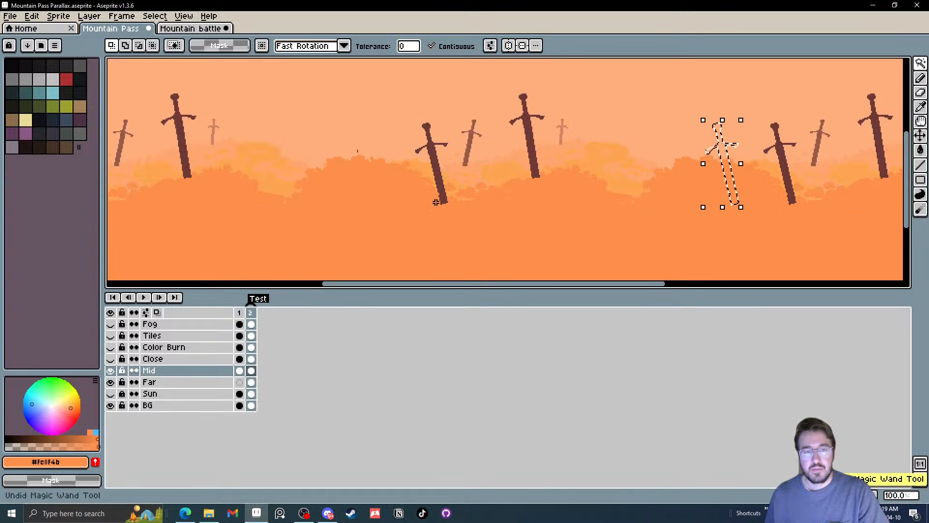
pyautogui.hotkey('ctrl', 'z')
pyautogui.scroll(-1, 488, 161)
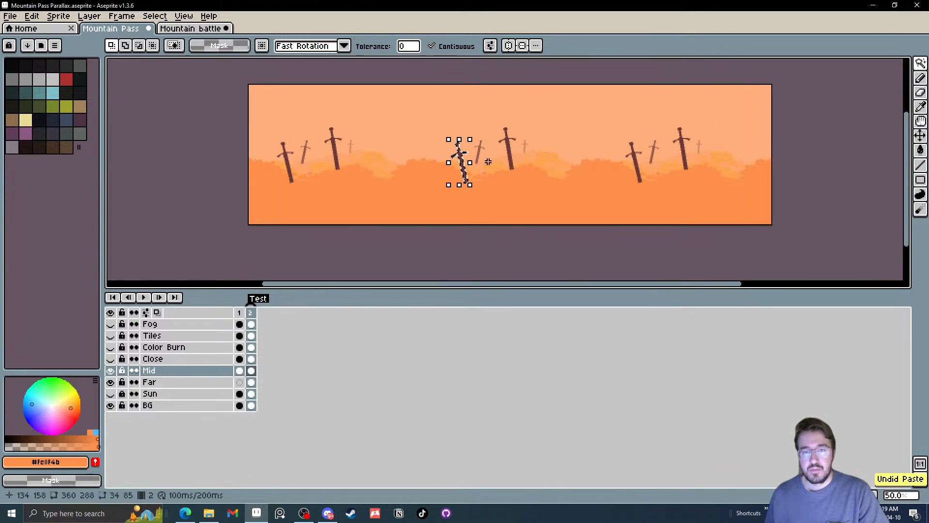
pyautogui.moveTo(514, 159); pyautogui.dragTo(480, 173)
pyautogui.click(488, 183)
pyautogui.scroll(1, 437, 199)
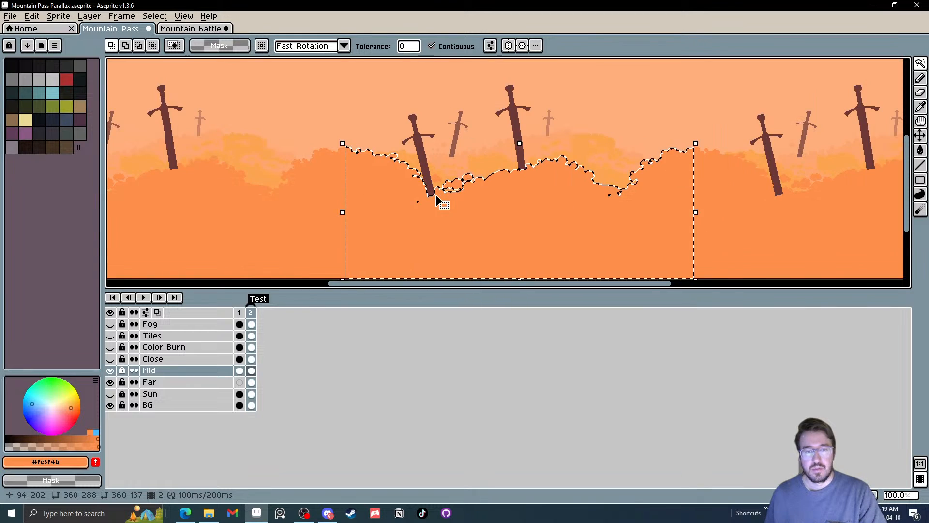
pyautogui.hotkey('ctrl', 'd')
pyautogui.scroll(-1, 428, 183)
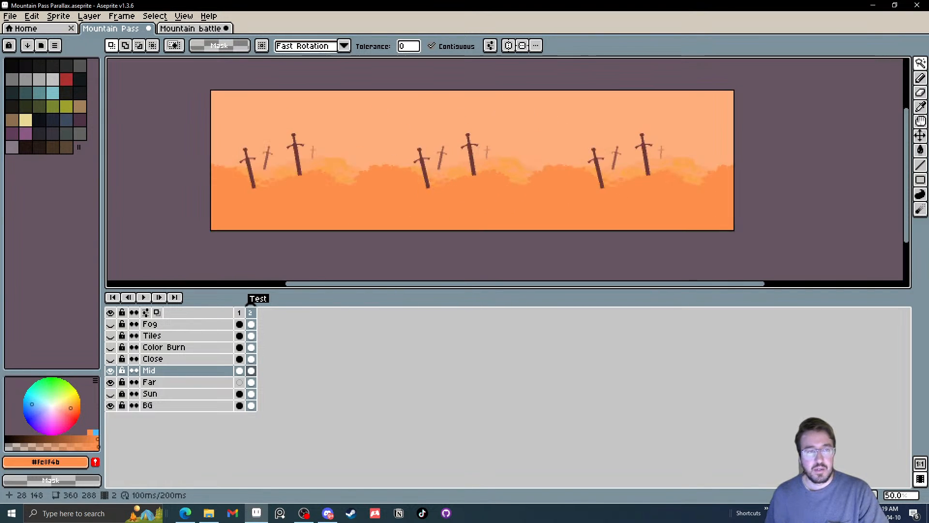
# Set the canvas's tiled mode to None
pyautogui.click(156, 17)
pyautogui.moveTo(184, 16)
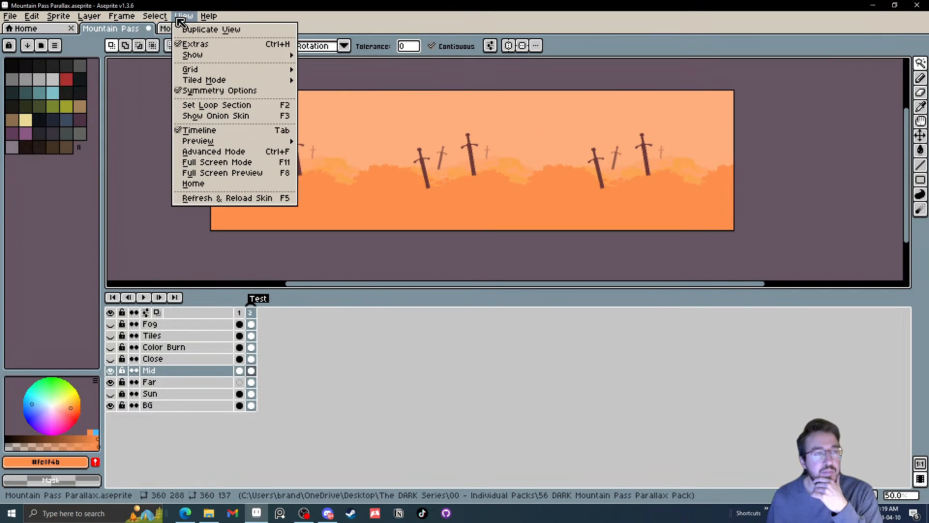
pyautogui.moveTo(242, 81)
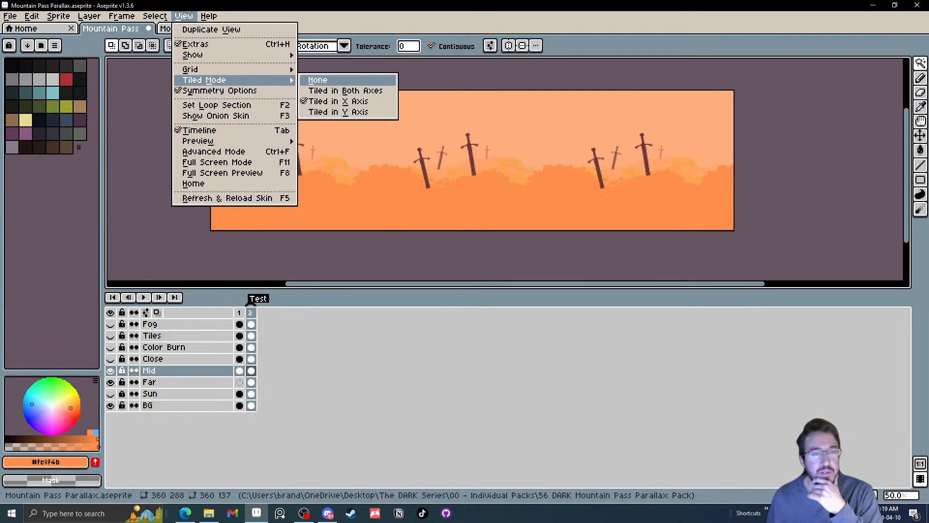
pyautogui.click(321, 79)
# Select the lower-set brown sword with the Magic Wand, place a copy directly below it in the Mid foliage, and deselect
pyautogui.scroll(2, 423, 173)
pyautogui.scroll(1, 423, 174)
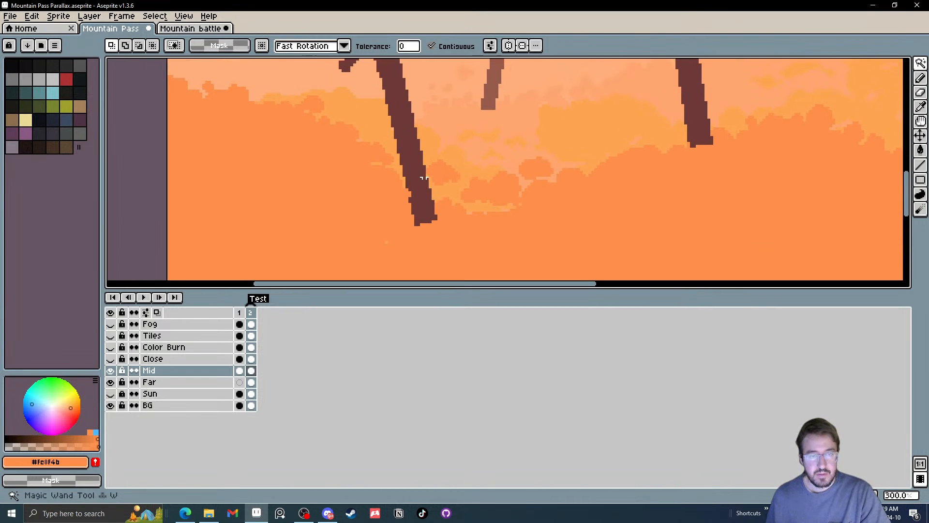
pyautogui.click(424, 186)
pyautogui.scroll(-2, 423, 184)
pyautogui.moveTo(425, 182); pyautogui.dragTo(441, 263)
pyautogui.click(562, 248)
pyautogui.scroll(1, 431, 229)
pyautogui.scroll(-1, 431, 229)
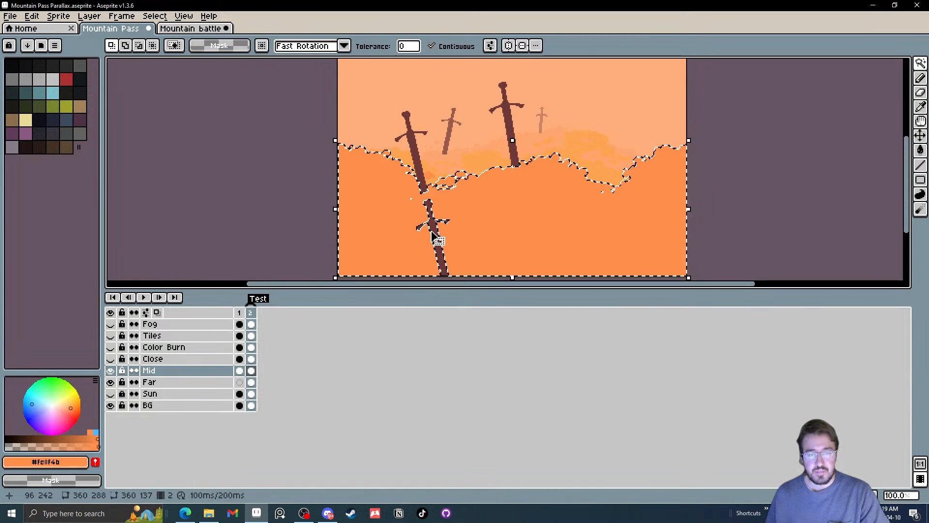
pyautogui.scroll(2, 425, 227)
pyautogui.hotkey('ctrl', 'd')
# Sample the foliage orange and paint over the lower part of the copied sword with the 11 px pencil
pyautogui.press('i')
pyautogui.moveTo(487, 184)
pyautogui.mouseDown()
pyautogui.moveTo(494, 155)
pyautogui.moveTo(455, 189)
pyautogui.moveTo(426, 170)
pyautogui.moveTo(401, 201)
pyautogui.moveTo(421, 126)
pyautogui.moveTo(450, 134)
pyautogui.moveTo(421, 130)
pyautogui.mouseUp()
pyautogui.press('b')
pyautogui.press('+')
pyautogui.press('+')
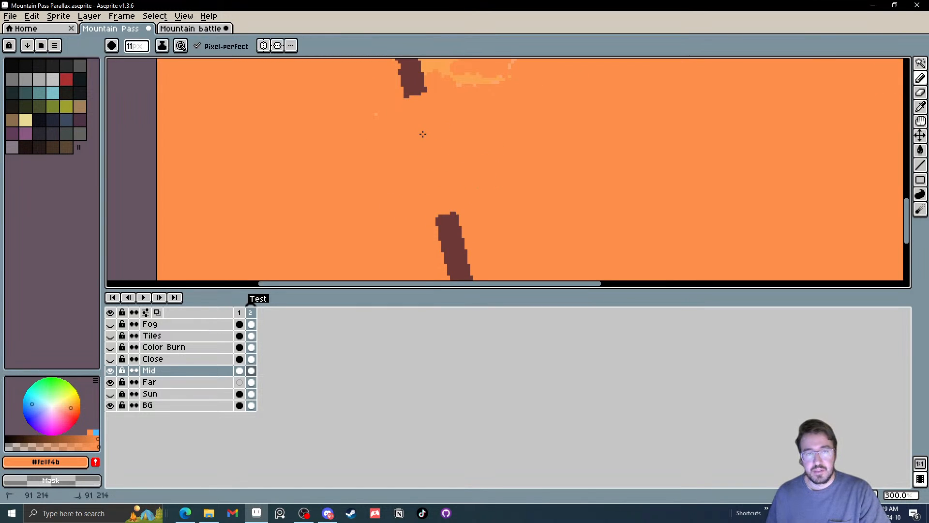
pyautogui.scroll(-3, 414, 152)
pyautogui.scroll(2, 434, 180)
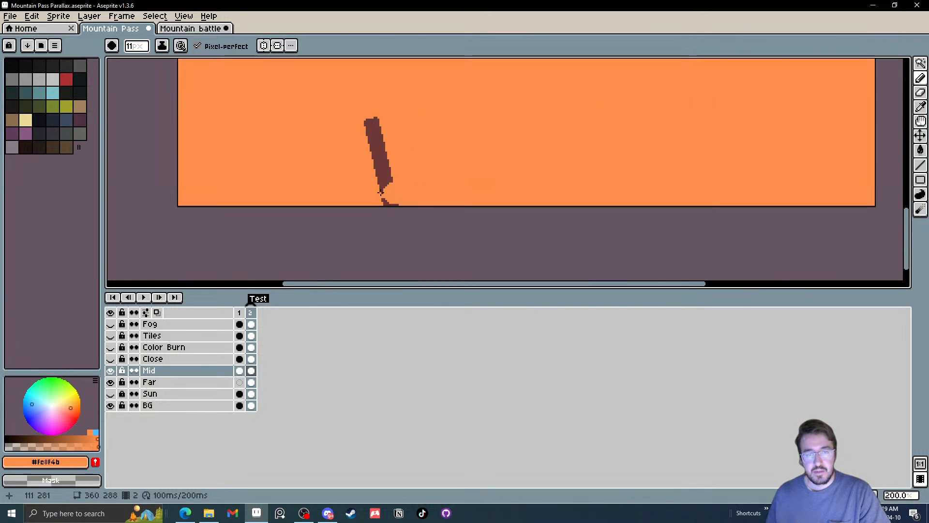
pyautogui.moveTo(397, 204); pyautogui.dragTo(389, 184)
pyautogui.click(388, 193)
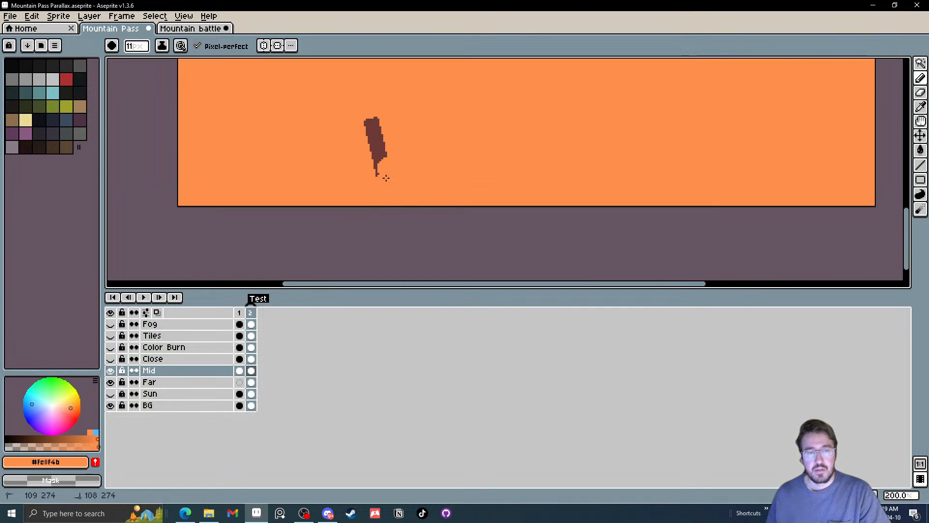
# Paint away the ragged tip of the brown sword fragment left in the lower Mid foliage
pyautogui.scroll(-2, 390, 185)
pyautogui.scroll(1, 398, 191)
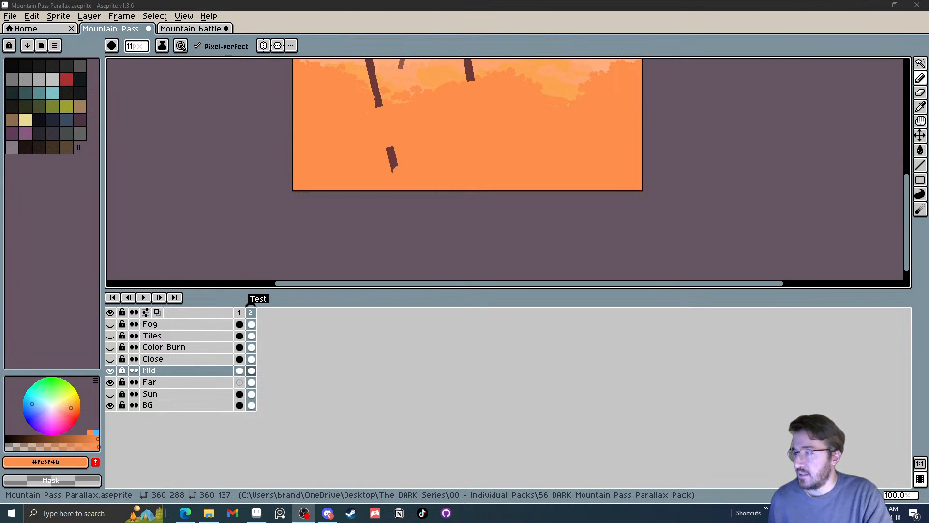
pyautogui.moveTo(485, 205); pyautogui.dragTo(501, 238)
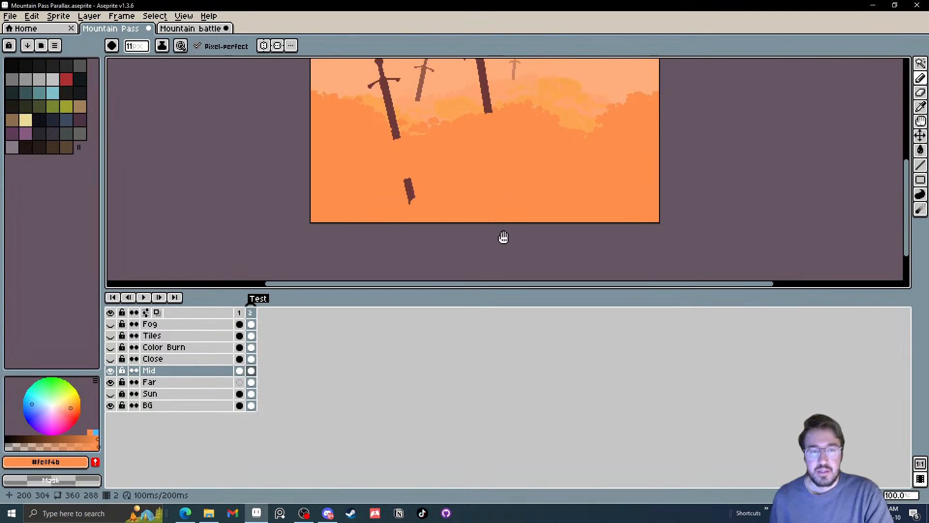
pyautogui.scroll(-1, 427, 207)
pyautogui.scroll(1, 427, 207)
pyautogui.scroll(1, 408, 207)
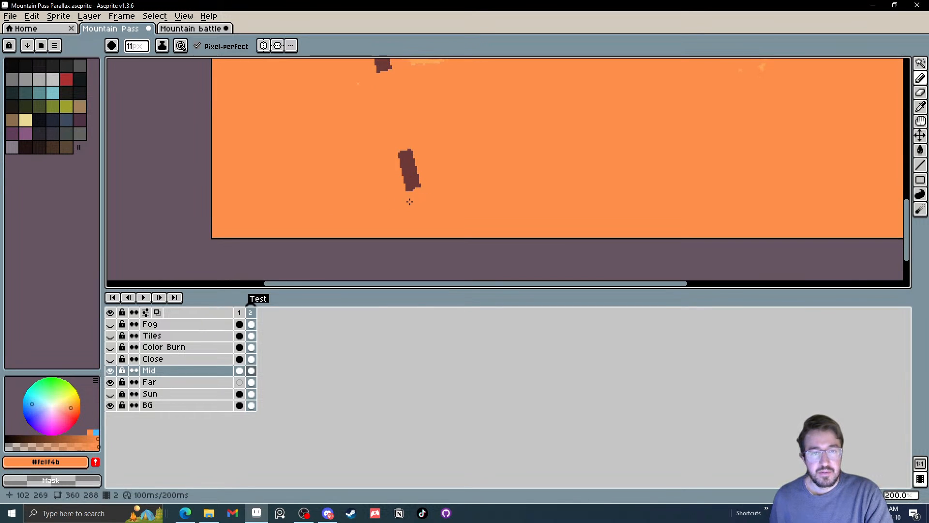
pyautogui.scroll(-1, 410, 200)
pyautogui.scroll(-1, 410, 200)
pyautogui.scroll(1, 425, 207)
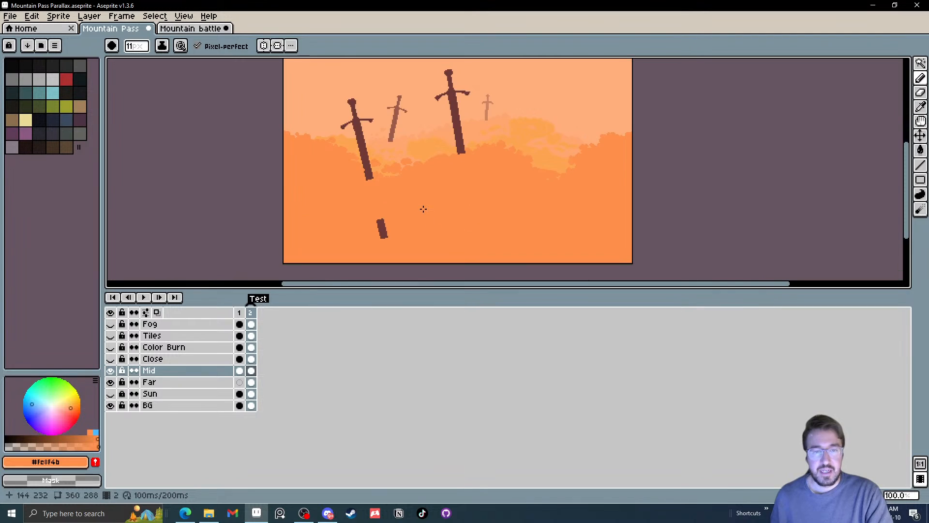
# Reduce the pencil to 6 px and paint orange along the dip in the right half of the Mid foliage, covering the light gaps
pyautogui.scroll(1, 554, 184)
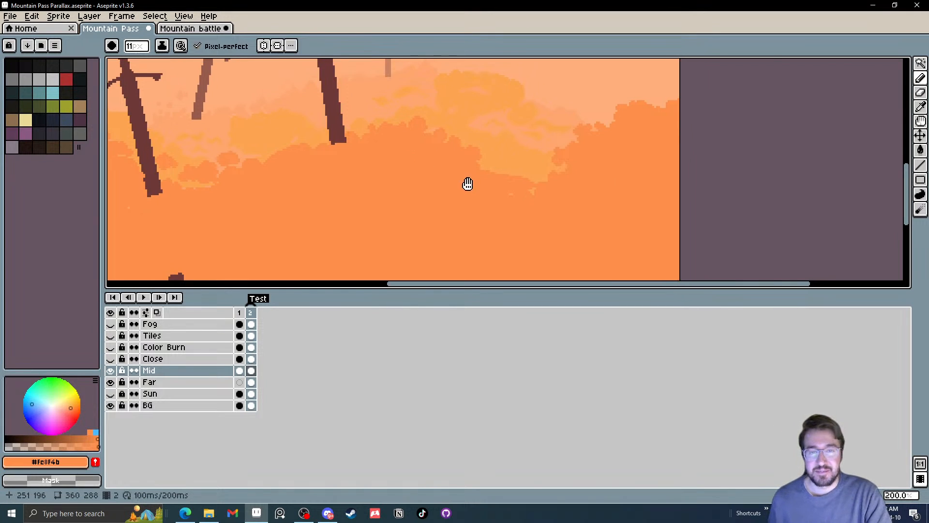
pyautogui.scroll(2, 488, 166)
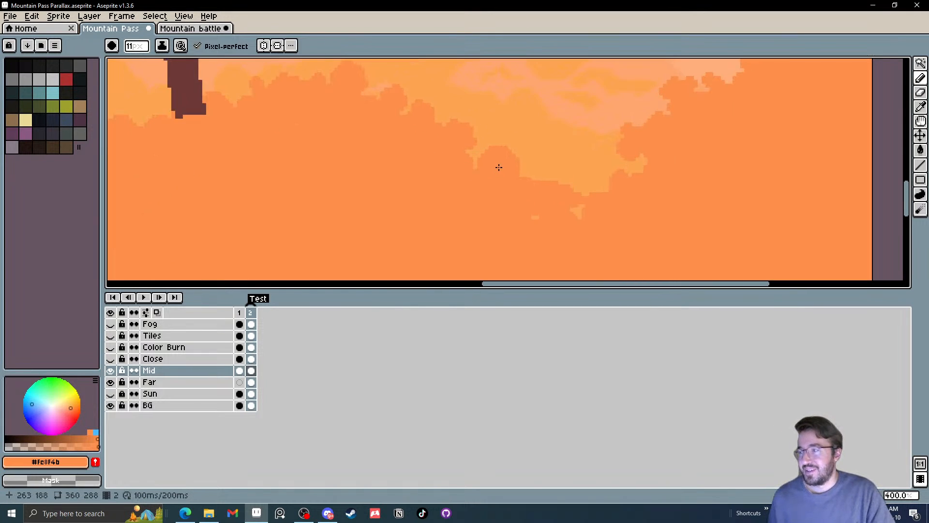
pyautogui.press('-')
pyautogui.press('-')
pyautogui.press('-')
pyautogui.press('-')
pyautogui.press('-')
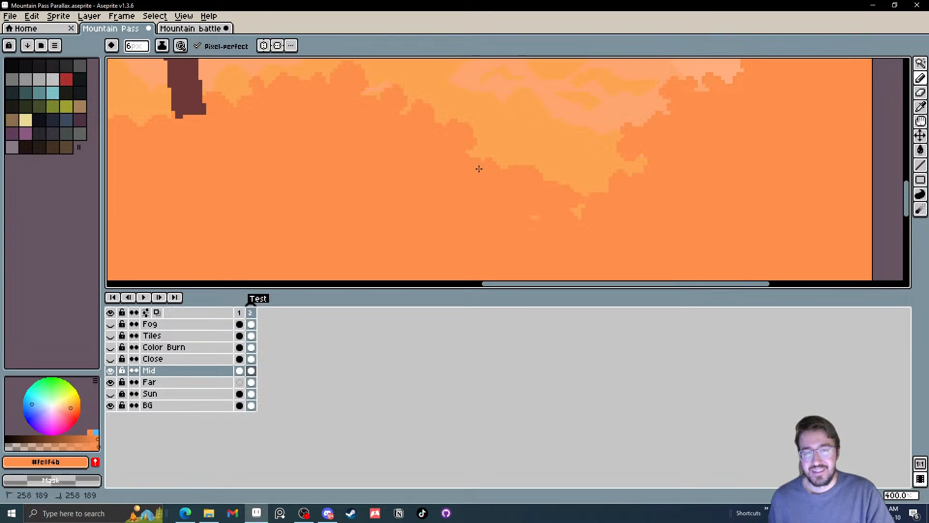
pyautogui.moveTo(578, 185)
pyautogui.mouseDown()
pyautogui.moveTo(595, 200)
pyautogui.moveTo(585, 202)
pyautogui.moveTo(598, 189)
pyautogui.moveTo(560, 168)
pyautogui.moveTo(507, 187)
pyautogui.mouseUp()
pyautogui.scroll(-3, 507, 187)
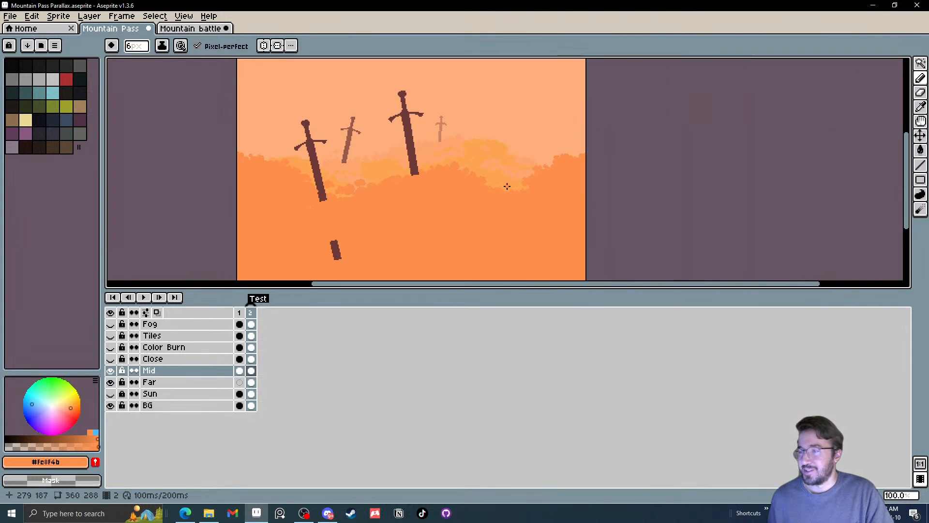
# Touch up the Mid foliage outline near the canvas's right edge with small orange pencil strokes
pyautogui.scroll(3, 506, 183)
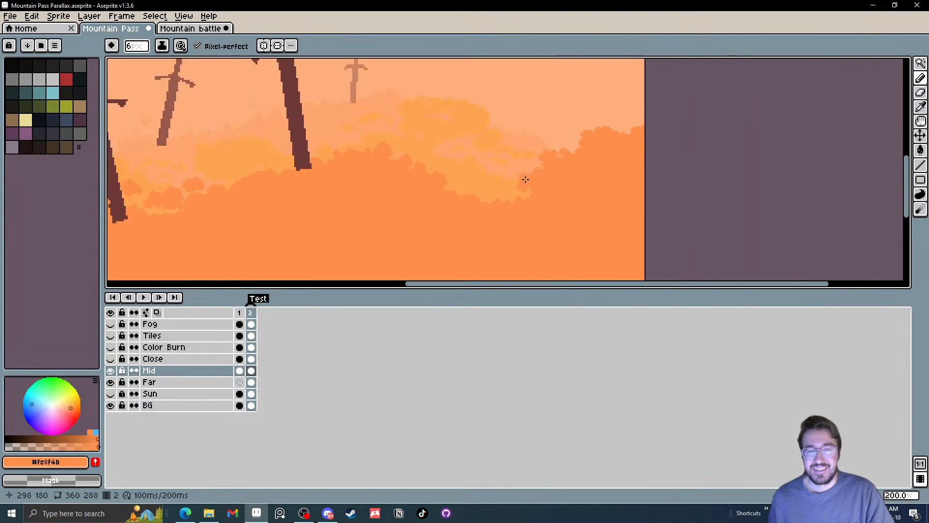
pyautogui.moveTo(614, 144); pyautogui.dragTo(555, 191)
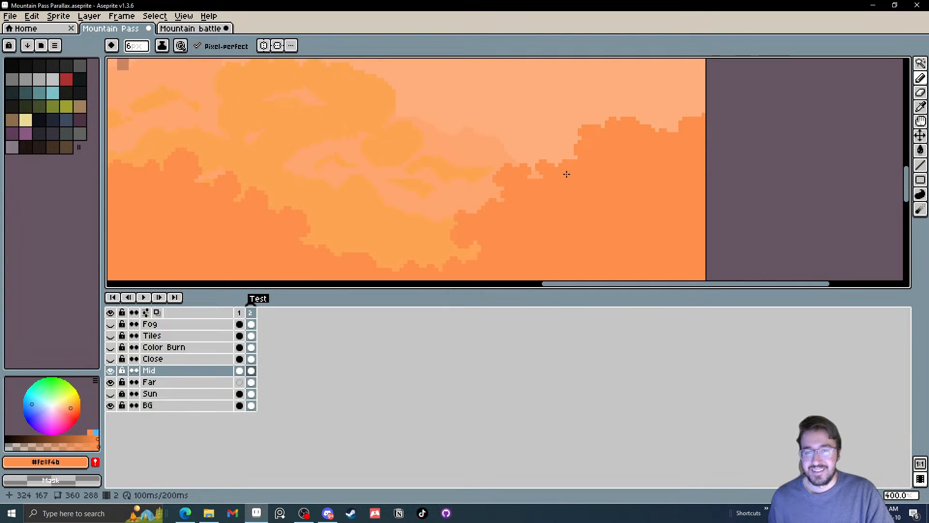
pyautogui.moveTo(606, 152); pyautogui.dragTo(605, 194)
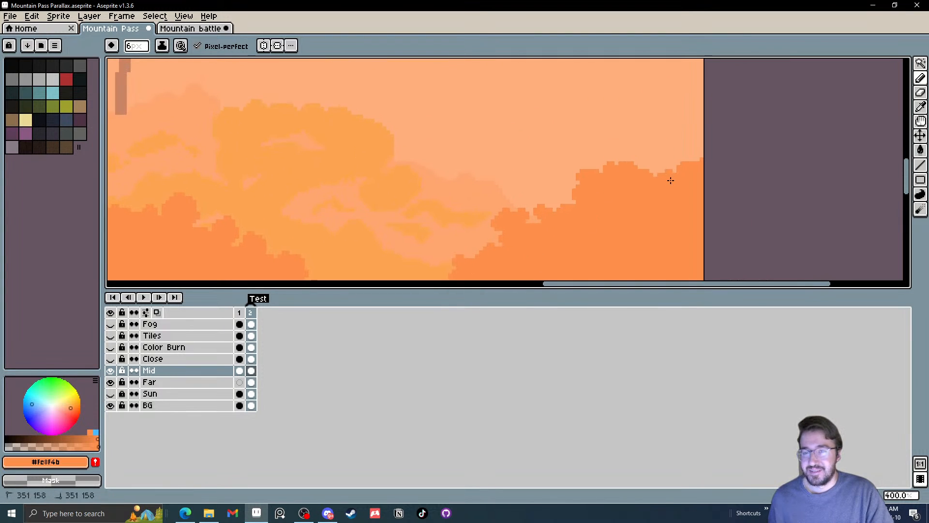
pyautogui.moveTo(626, 151); pyautogui.dragTo(627, 159)
pyautogui.scroll(-2, 649, 147)
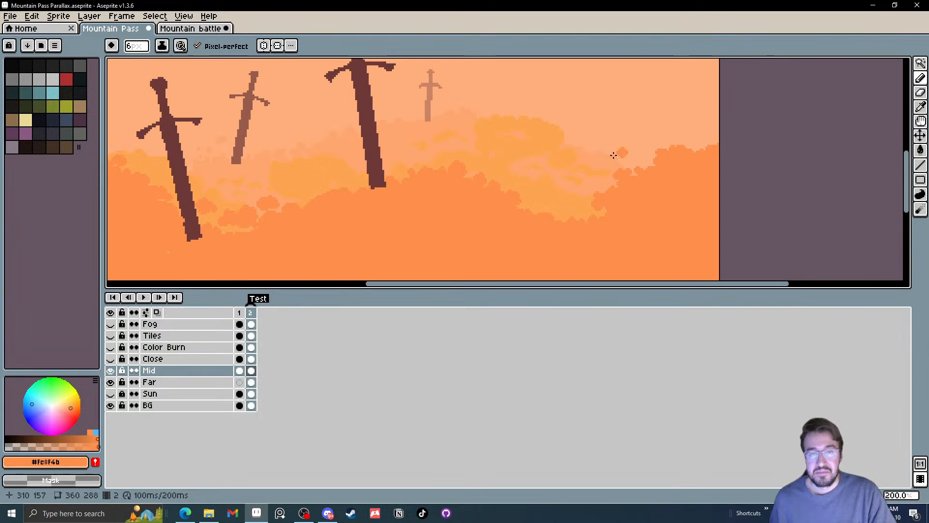
# Fill the notches along the central foliage crest and round off the taller brown sword's base with the 6 px orange pencil
pyautogui.scroll(3, 413, 173)
pyautogui.moveTo(403, 180); pyautogui.dragTo(390, 199)
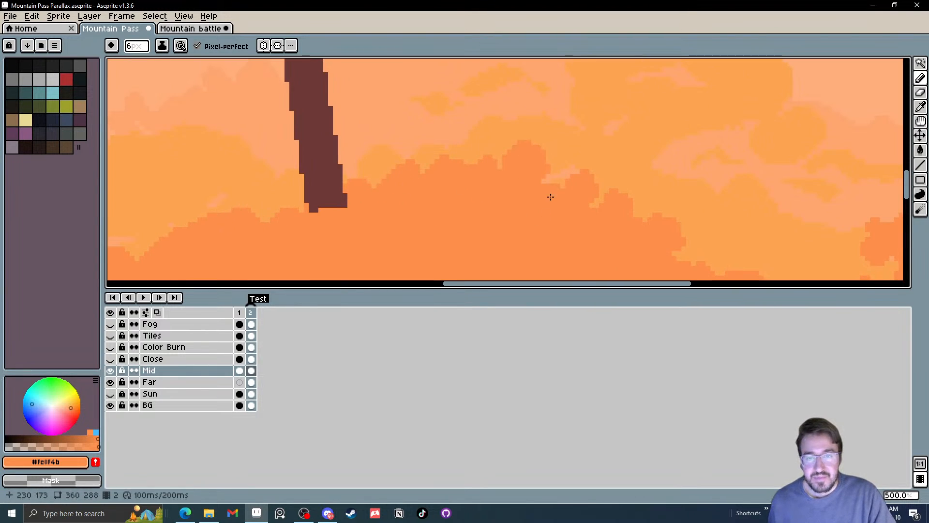
pyautogui.moveTo(547, 183); pyautogui.dragTo(557, 188)
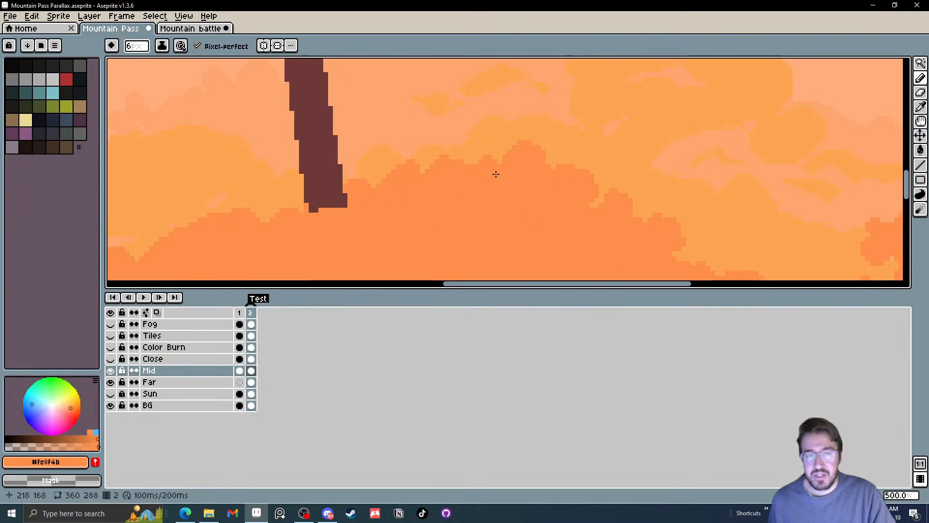
pyautogui.moveTo(321, 226); pyautogui.dragTo(380, 204)
pyautogui.scroll(-1, 397, 195)
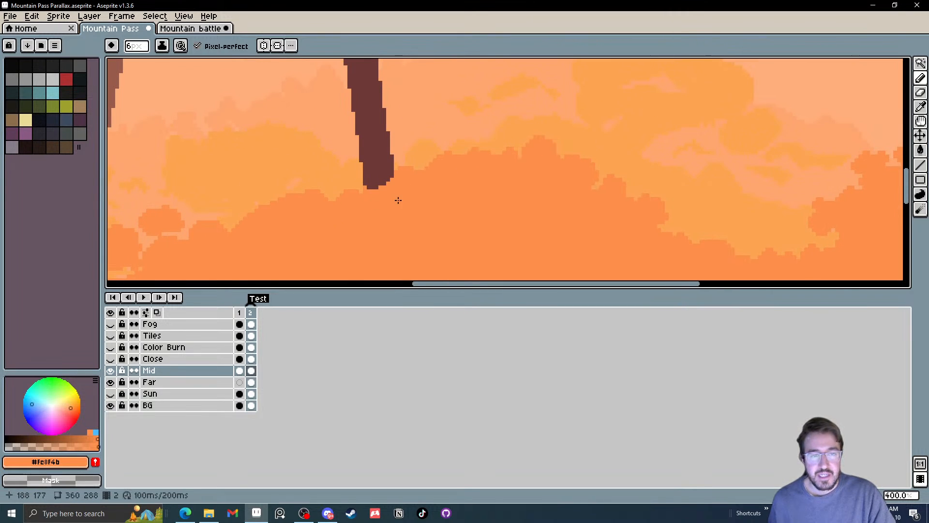
# Cover the light speck in the foliage below the lower-set sword with orange, and undo the last stroke
pyautogui.scroll(-5, 392, 202)
pyautogui.scroll(3, 392, 203)
pyautogui.scroll(1, 274, 222)
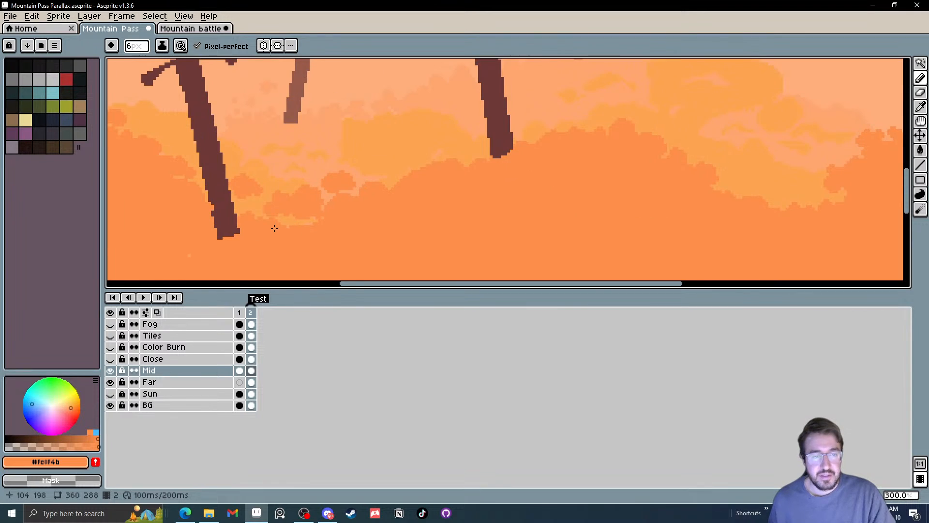
pyautogui.click(189, 256)
pyautogui.moveTo(304, 232)
pyautogui.mouseDown()
pyautogui.moveTo(316, 224)
pyautogui.moveTo(287, 236)
pyautogui.moveTo(280, 225)
pyautogui.moveTo(459, 230)
pyautogui.mouseUp()
pyautogui.hotkey('ctrl', 'z')
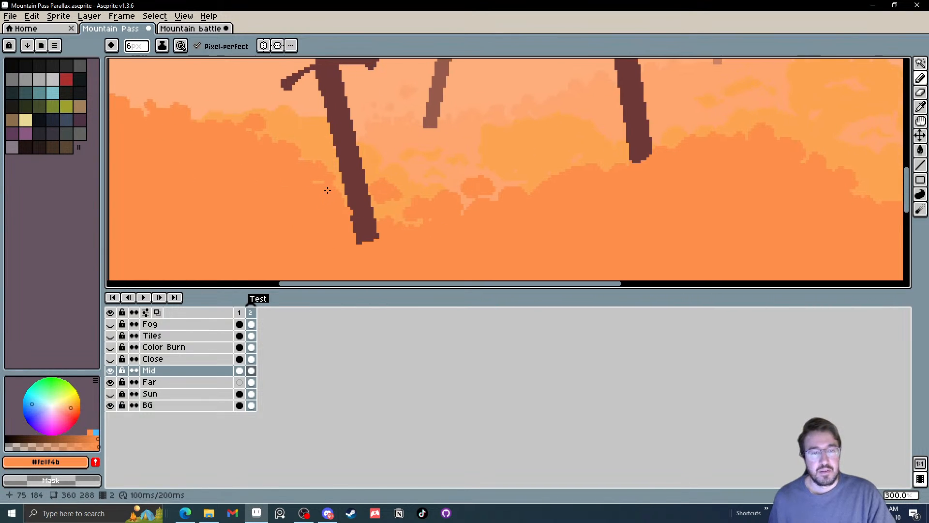
# Reduce the pencil to 1 px for detail work on the foliage beside the lower-set brown sword
pyautogui.press('-')
pyautogui.press('-')
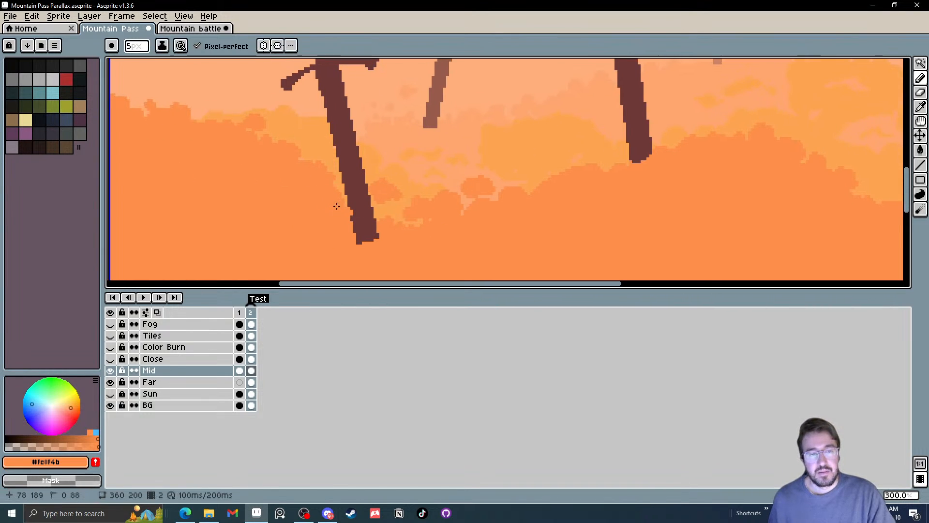
pyautogui.scroll(6, 344, 202)
pyautogui.press('-')
pyautogui.press('-')
pyautogui.press('-')
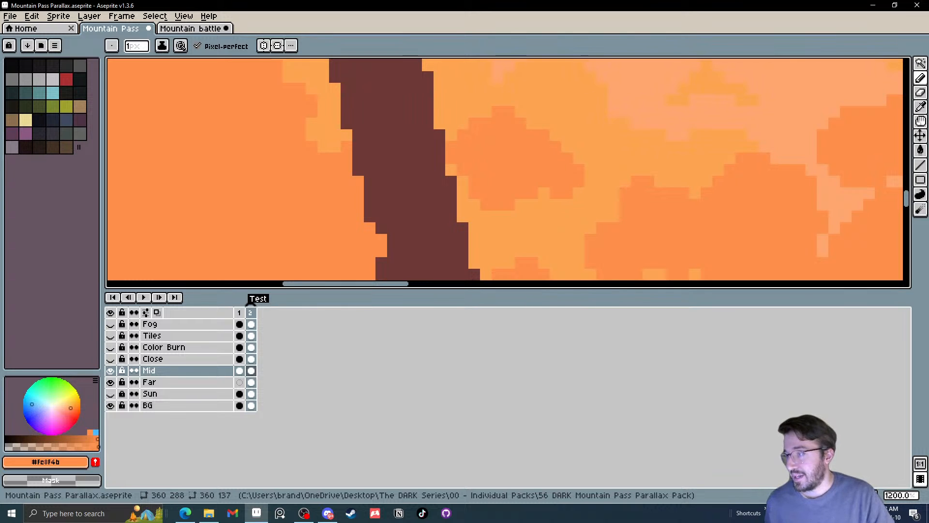
# Paint small orange bumps with a 4 px pencil along the Mid foliage edge between the canvas's left edge and the lower-set sword
pyautogui.scroll(-6, 358, 177)
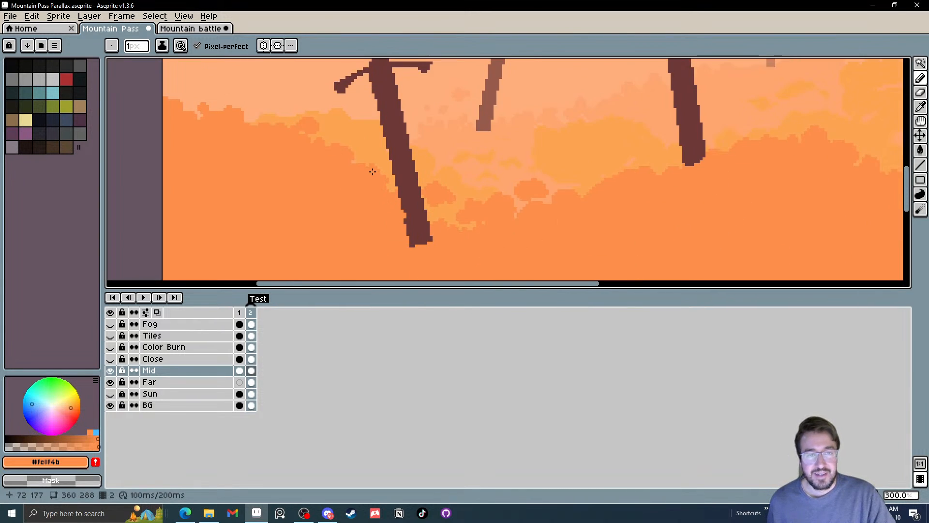
pyautogui.scroll(4, 372, 171)
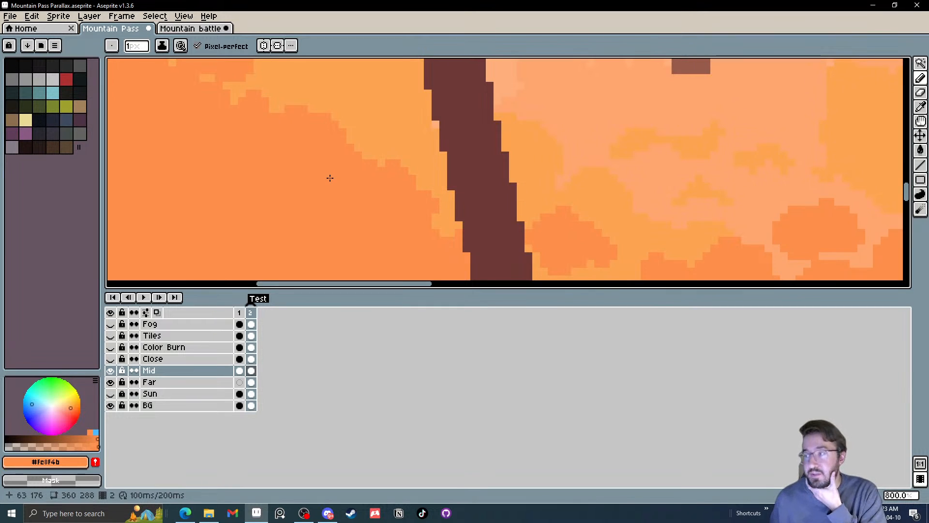
pyautogui.scroll(-4, 329, 178)
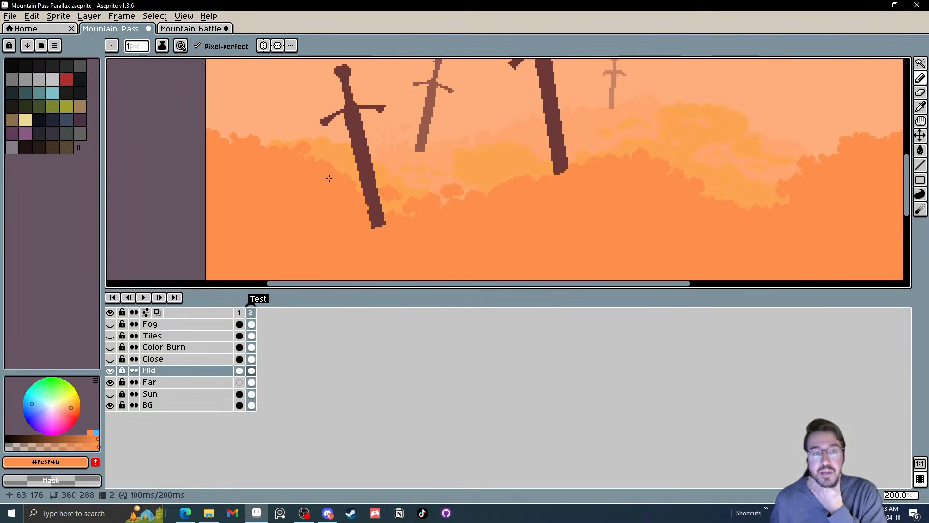
pyautogui.scroll(2, 277, 139)
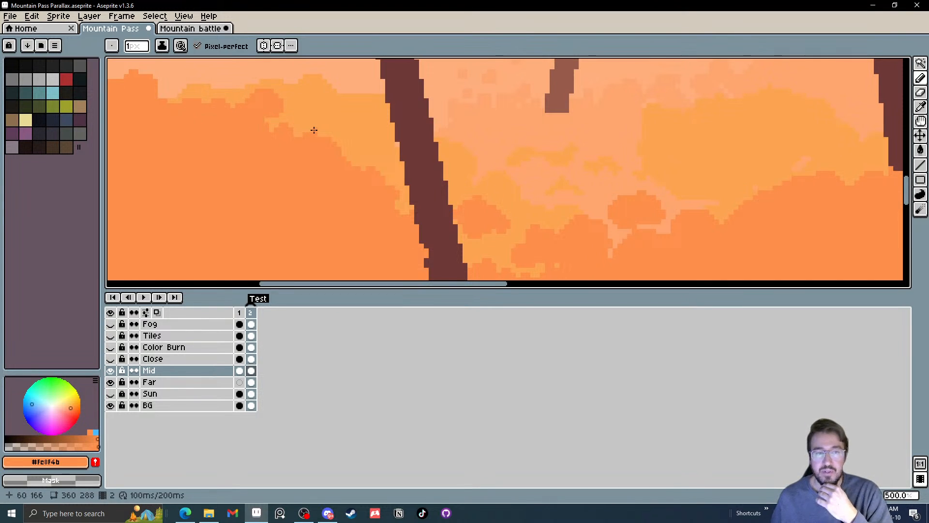
pyautogui.scroll(-3, 330, 129)
pyautogui.moveTo(329, 130); pyautogui.dragTo(350, 150)
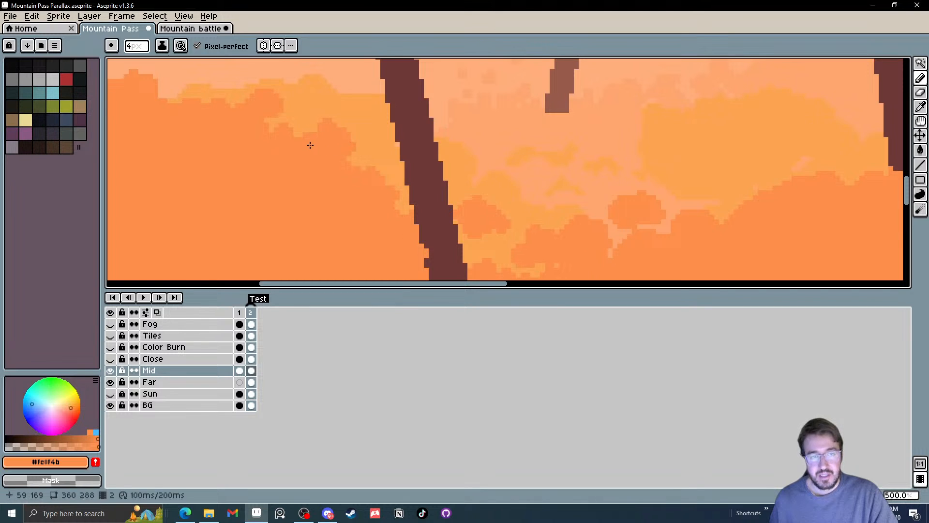
pyautogui.scroll(2, 253, 134)
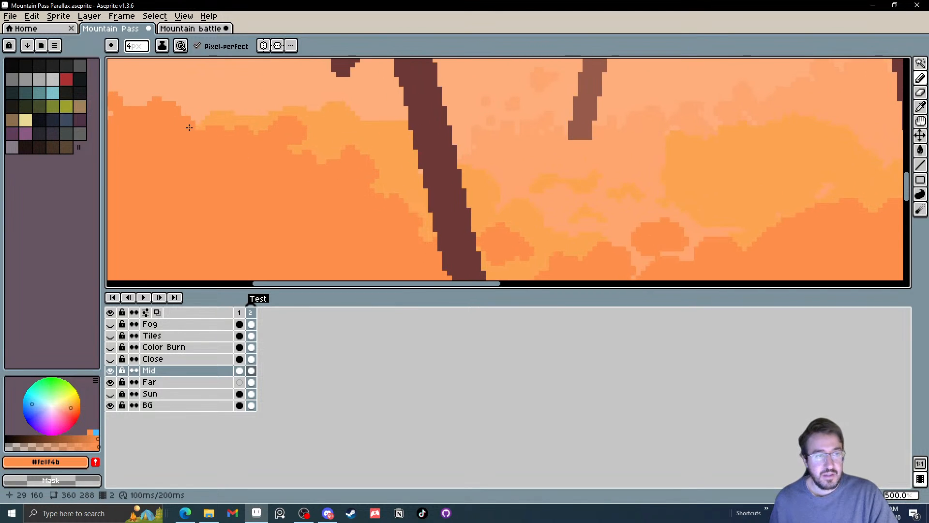
pyautogui.hscroll(-5, 189, 124)
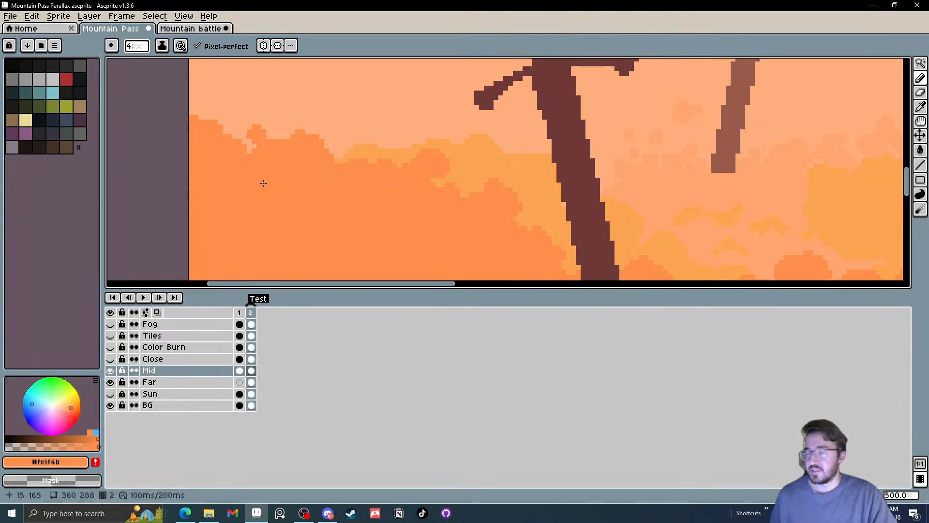
pyautogui.moveTo(347, 212); pyautogui.dragTo(249, 170)
# Build up the central foliage crest with rounded orange bumps rising towards the taller sword's base
pyautogui.scroll(-3, 249, 171)
pyautogui.scroll(5, 463, 189)
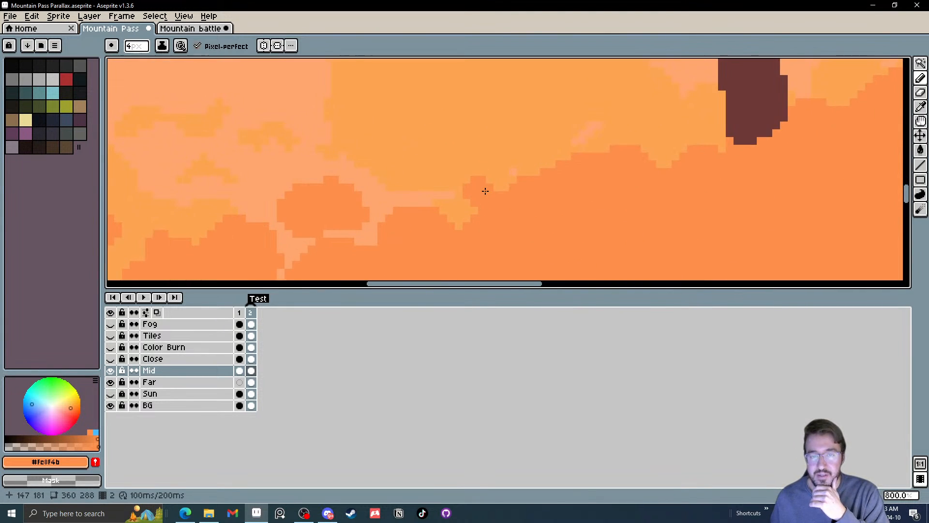
pyautogui.moveTo(486, 192)
pyautogui.mouseDown()
pyautogui.moveTo(513, 200)
pyautogui.moveTo(557, 155)
pyautogui.moveTo(541, 180)
pyautogui.mouseUp()
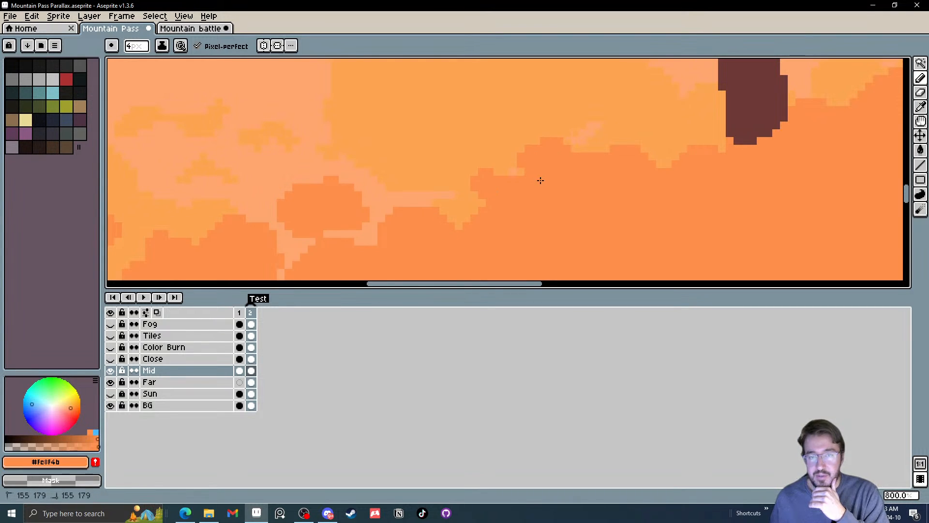
pyautogui.moveTo(609, 147)
pyautogui.mouseDown()
pyautogui.moveTo(603, 125)
pyautogui.moveTo(588, 139)
pyautogui.moveTo(624, 148)
pyautogui.moveTo(633, 165)
pyautogui.moveTo(598, 162)
pyautogui.moveTo(629, 137)
pyautogui.moveTo(666, 146)
pyautogui.moveTo(659, 162)
pyautogui.moveTo(630, 125)
pyautogui.mouseUp()
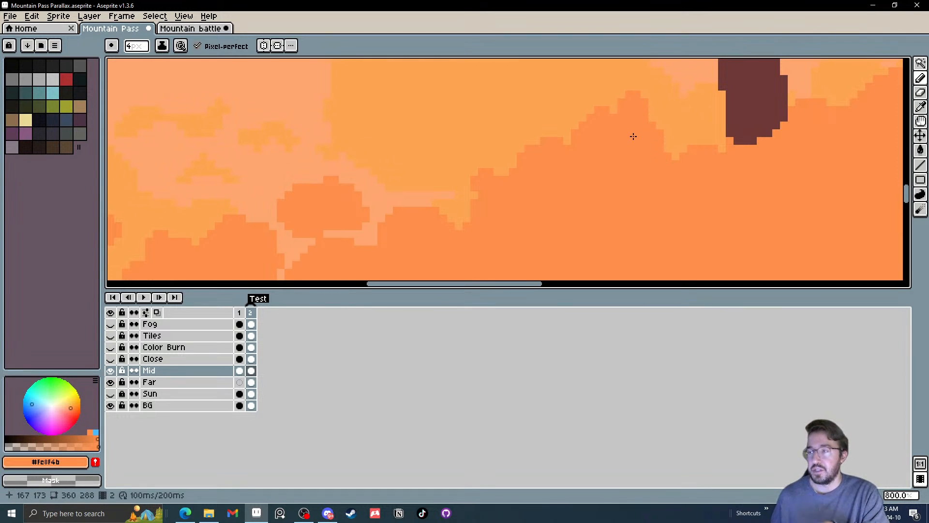
pyautogui.scroll(-4, 577, 132)
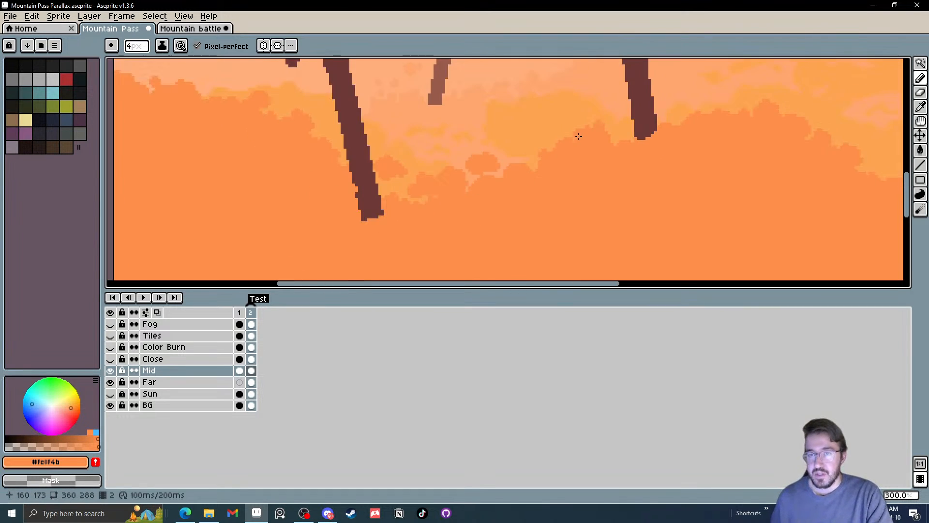
pyautogui.scroll(4, 612, 129)
pyautogui.moveTo(616, 130)
pyautogui.mouseDown()
pyautogui.moveTo(613, 123)
pyautogui.moveTo(604, 138)
pyautogui.mouseUp()
pyautogui.click(622, 145)
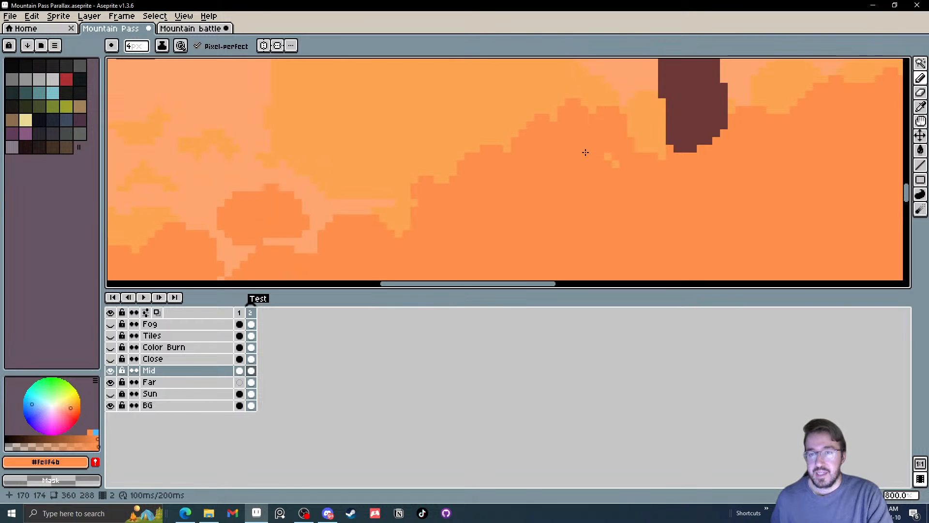
# Paint orange over the light gap between the isolated round bush and the foliage crest beside it
pyautogui.moveTo(329, 252); pyautogui.dragTo(310, 244)
pyautogui.click(394, 231)
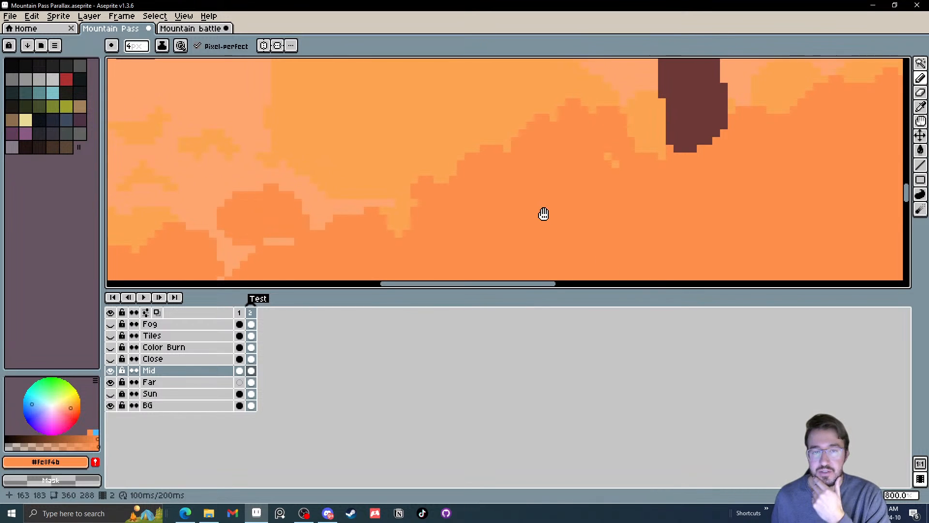
pyautogui.moveTo(543, 213); pyautogui.dragTo(566, 200)
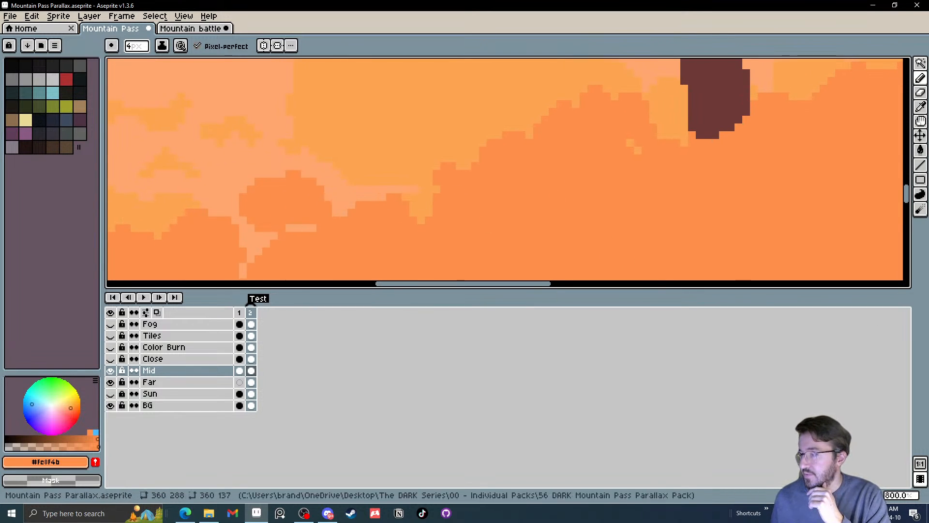
# Switch to Steam, search the store for "ambers tal" and open the Amber's Tale page
pyautogui.click(351, 513)
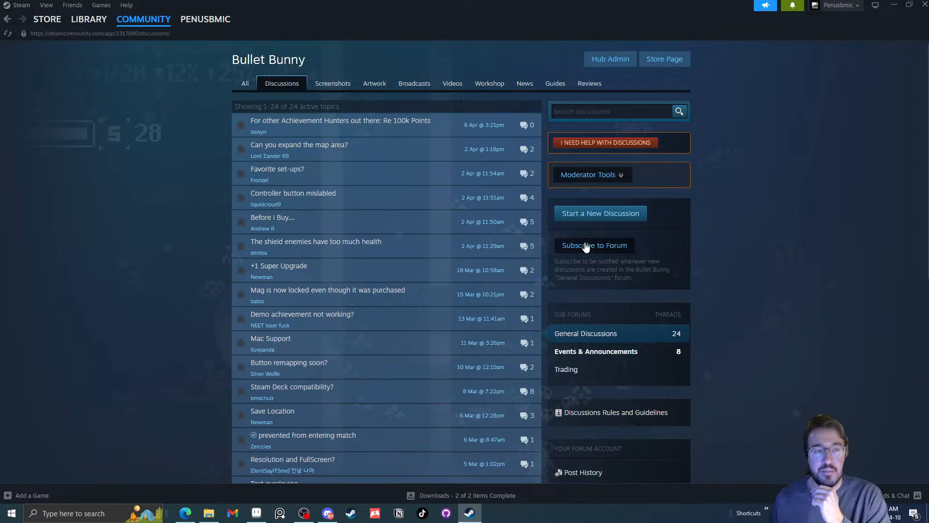
pyautogui.moveTo(53, 21)
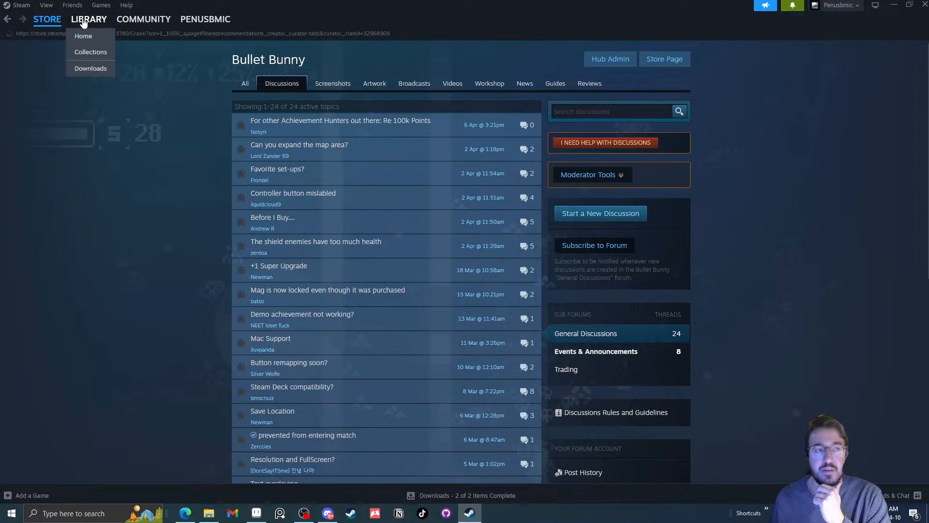
pyautogui.click(62, 52)
pyautogui.click(612, 66)
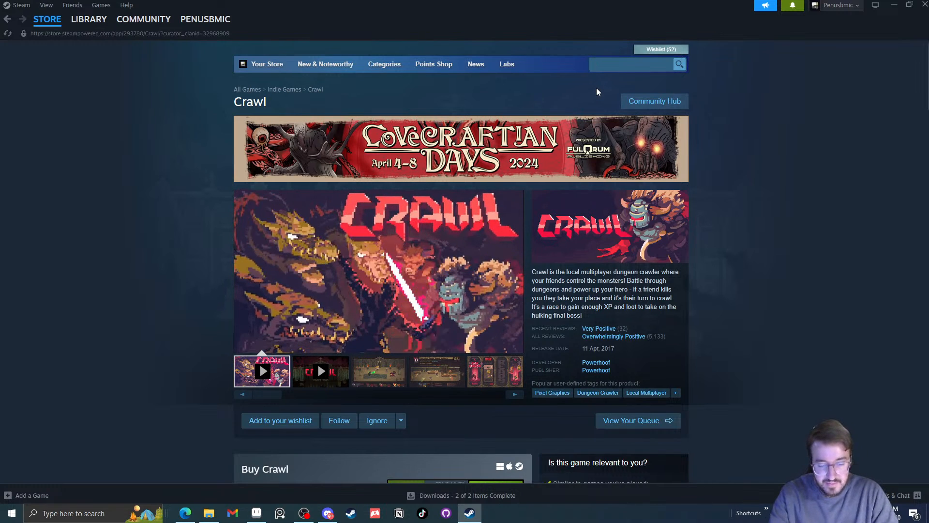
pyautogui.write('ambers tal')
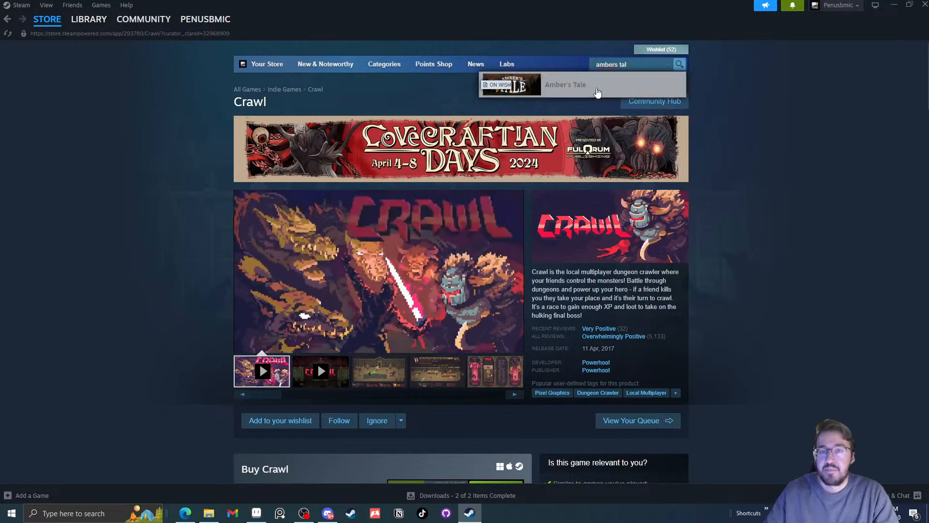
pyautogui.click(597, 91)
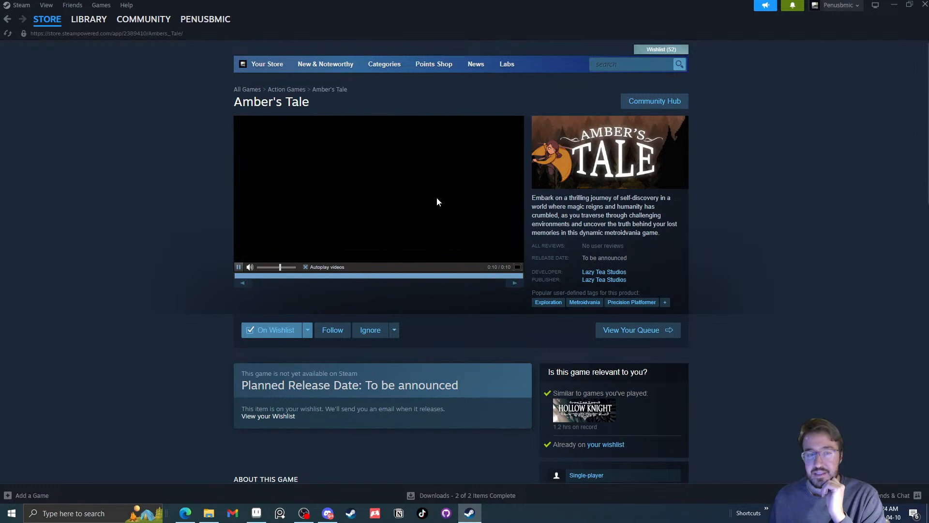
# Look over the Amber's Tale page, replay its trailer from near the start, and return to Aseprite
pyautogui.scroll(-6, 338, 257)
pyautogui.scroll(6, 370, 238)
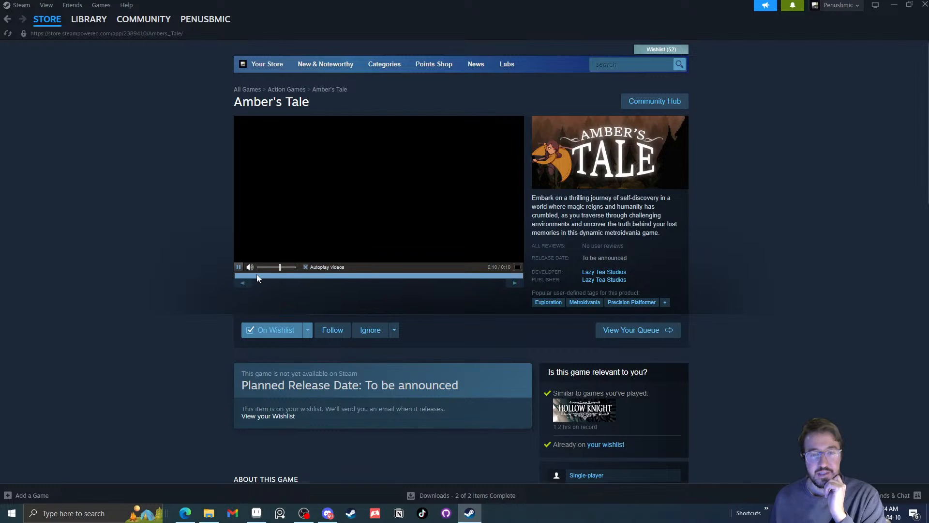
pyautogui.click(256, 274)
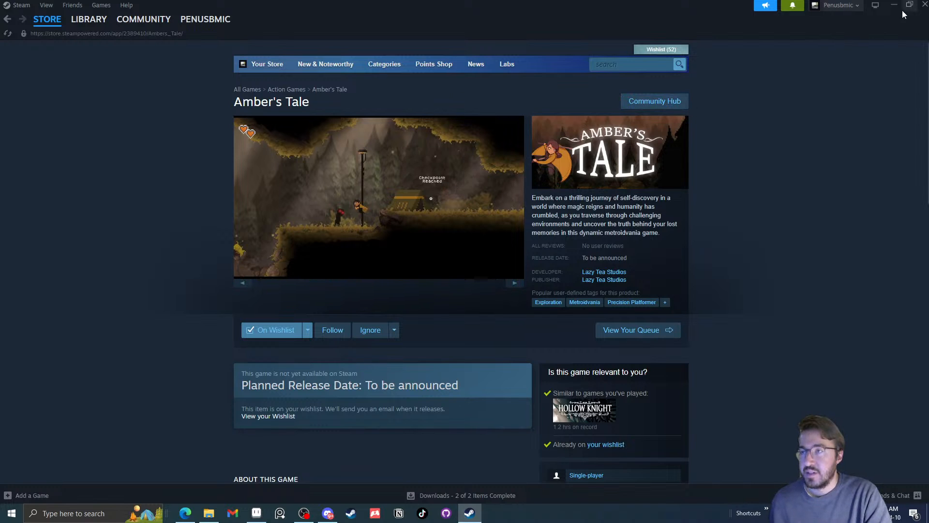
pyautogui.click(921, 11)
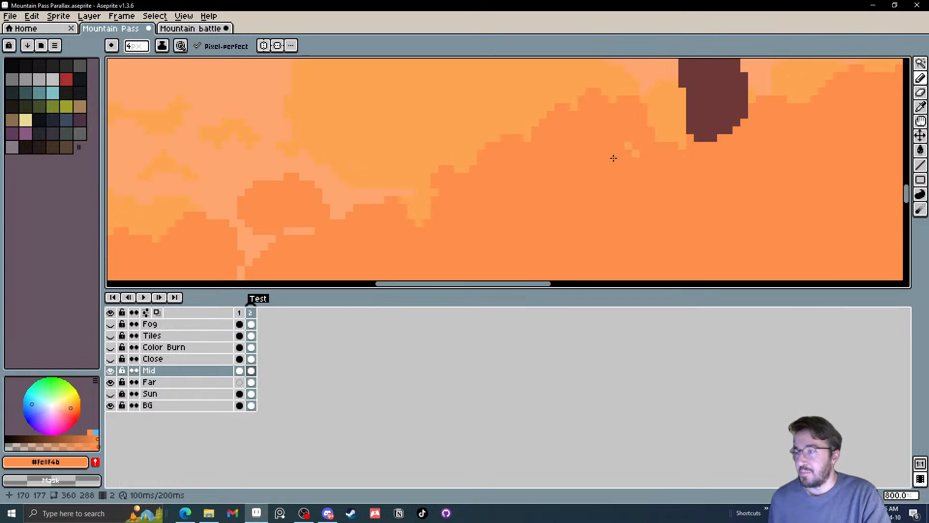
# Add a rounded orange bump to the central crest and fill the light gaps beneath it and under the round bush
pyautogui.moveTo(457, 163)
pyautogui.mouseDown()
pyautogui.moveTo(419, 150)
pyautogui.moveTo(433, 157)
pyautogui.moveTo(414, 174)
pyautogui.moveTo(448, 156)
pyautogui.moveTo(462, 176)
pyautogui.mouseUp()
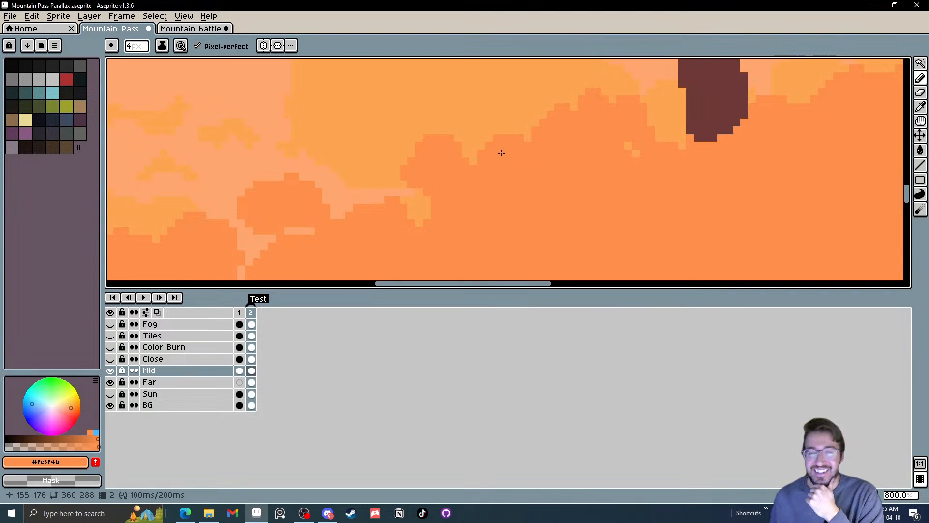
pyautogui.moveTo(427, 193)
pyautogui.mouseDown()
pyautogui.moveTo(413, 220)
pyautogui.moveTo(433, 205)
pyautogui.moveTo(483, 199)
pyautogui.mouseUp()
pyautogui.scroll(-4, 483, 199)
pyautogui.scroll(4, 393, 225)
pyautogui.moveTo(416, 210)
pyautogui.mouseDown()
pyautogui.moveTo(441, 207)
pyautogui.moveTo(422, 222)
pyautogui.moveTo(414, 173)
pyautogui.moveTo(476, 195)
pyautogui.mouseUp()
pyautogui.scroll(-6, 421, 213)
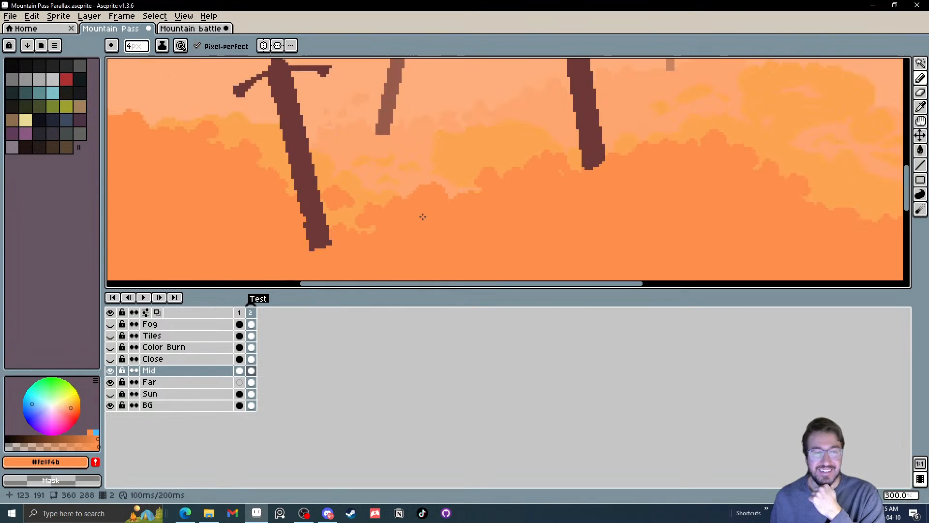
# Paint orange over the light band between the lower-set sword's base and the neighbouring foliage clumps
pyautogui.scroll(5, 339, 176)
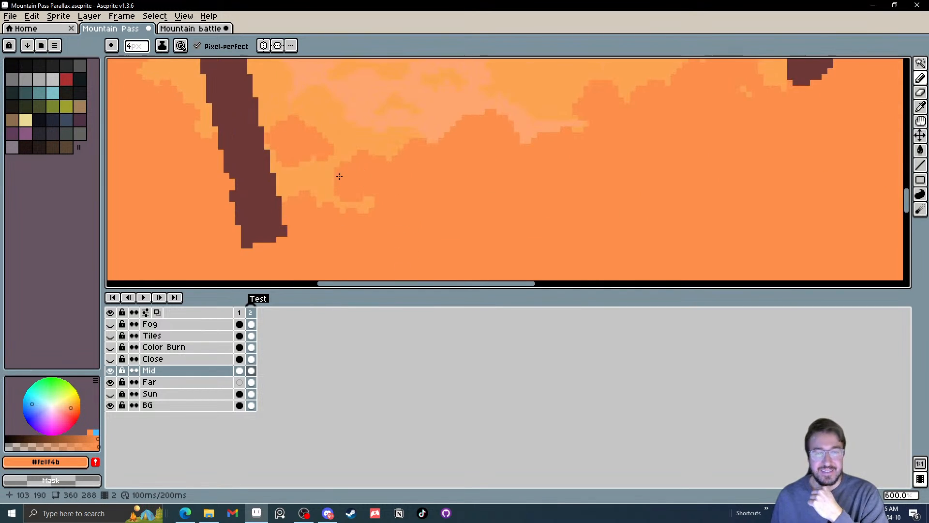
pyautogui.moveTo(283, 169)
pyautogui.mouseDown()
pyautogui.moveTo(292, 159)
pyautogui.moveTo(276, 144)
pyautogui.moveTo(309, 181)
pyautogui.moveTo(288, 193)
pyautogui.moveTo(333, 180)
pyautogui.mouseUp()
pyautogui.click(283, 157)
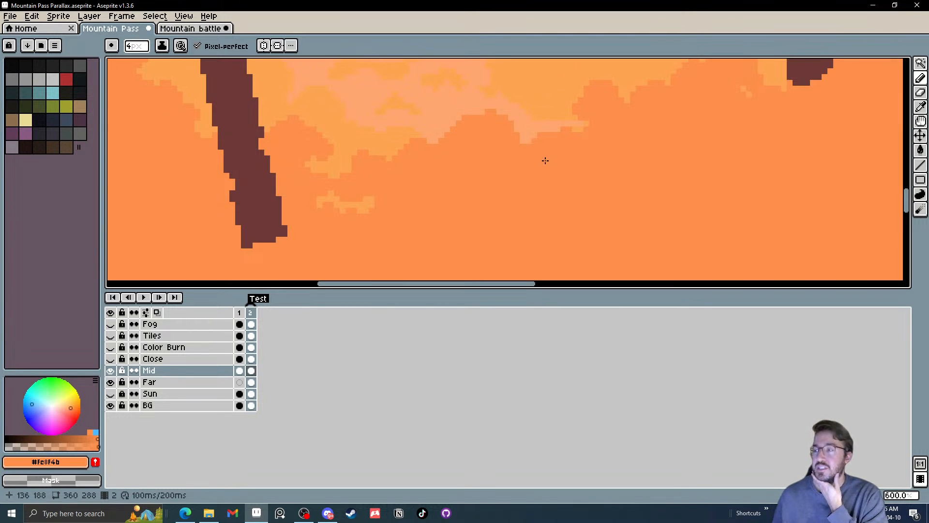
# Check the whole scene and cover the stray light pixels in the foliage just left of the taller sword with orange
pyautogui.scroll(-6, 508, 180)
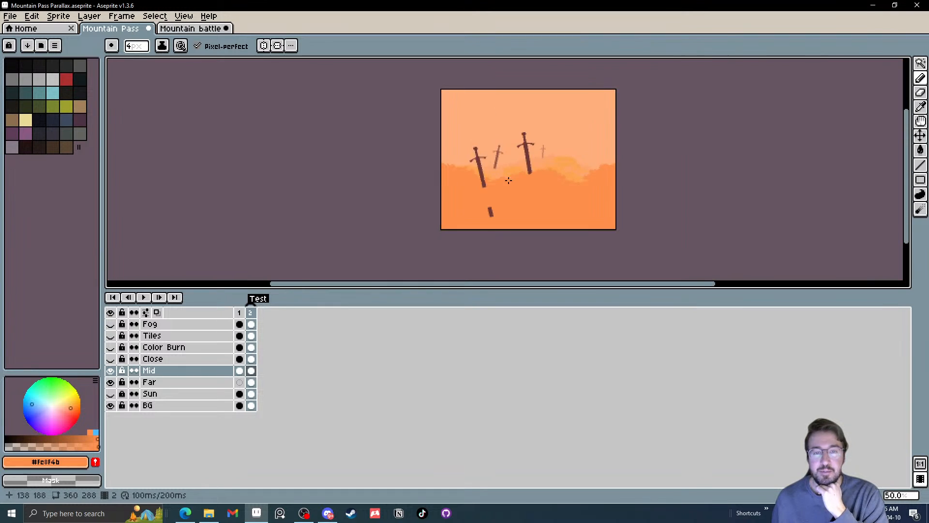
pyautogui.scroll(5, 509, 180)
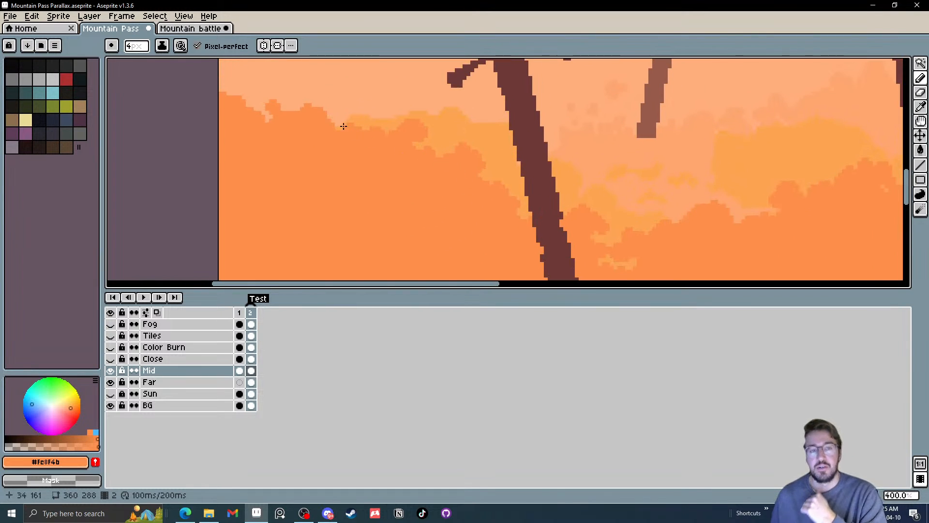
pyautogui.scroll(2, 343, 126)
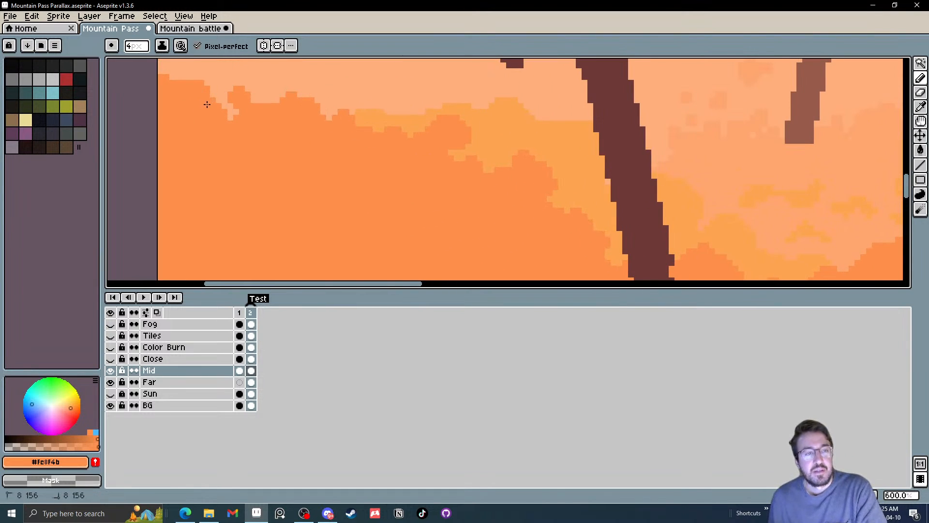
pyautogui.scroll(-1, 494, 179)
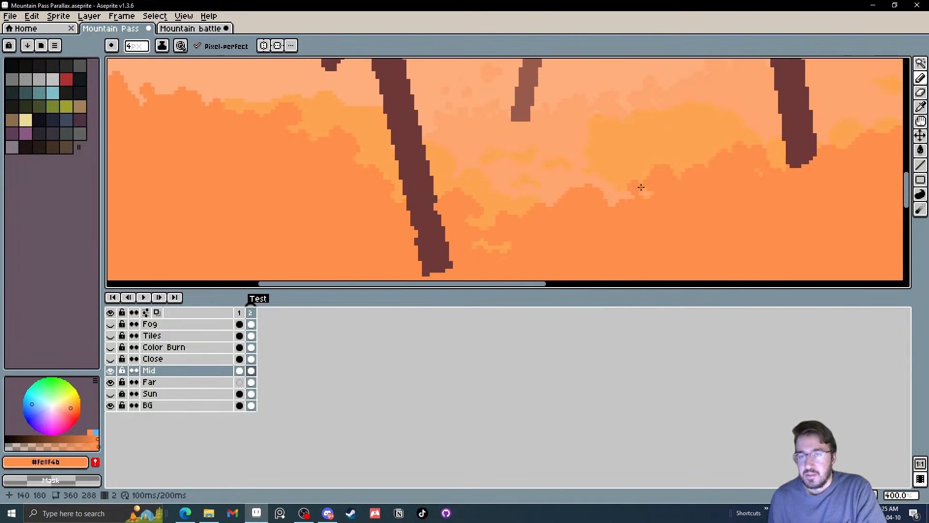
pyautogui.scroll(2, 673, 173)
pyautogui.moveTo(692, 163)
pyautogui.mouseDown()
pyautogui.moveTo(702, 150)
pyautogui.moveTo(706, 163)
pyautogui.mouseUp()
# Raise an orange foliage bump to the right of the taller sword and trim the tip of its base
pyautogui.moveTo(644, 174)
pyautogui.mouseDown()
pyautogui.moveTo(573, 199)
pyautogui.moveTo(611, 170)
pyautogui.moveTo(509, 181)
pyautogui.mouseUp()
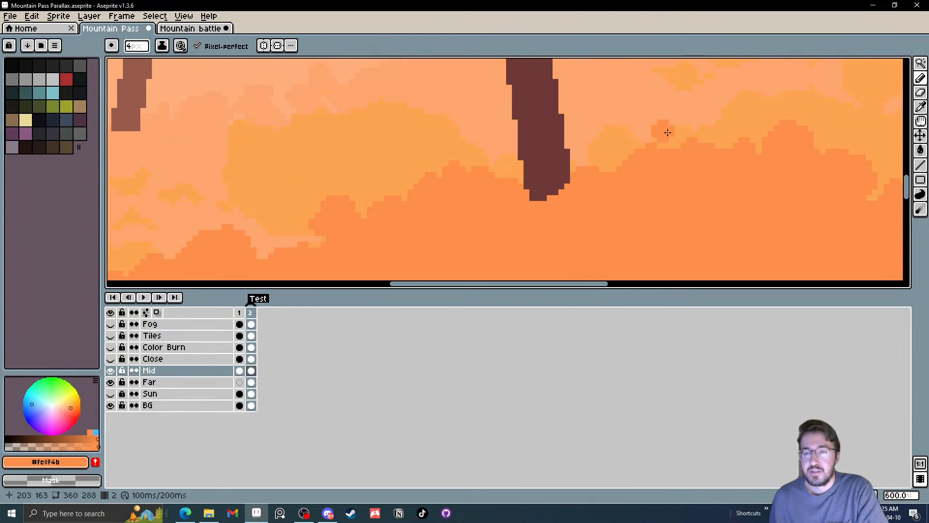
pyautogui.moveTo(680, 137); pyautogui.dragTo(636, 150)
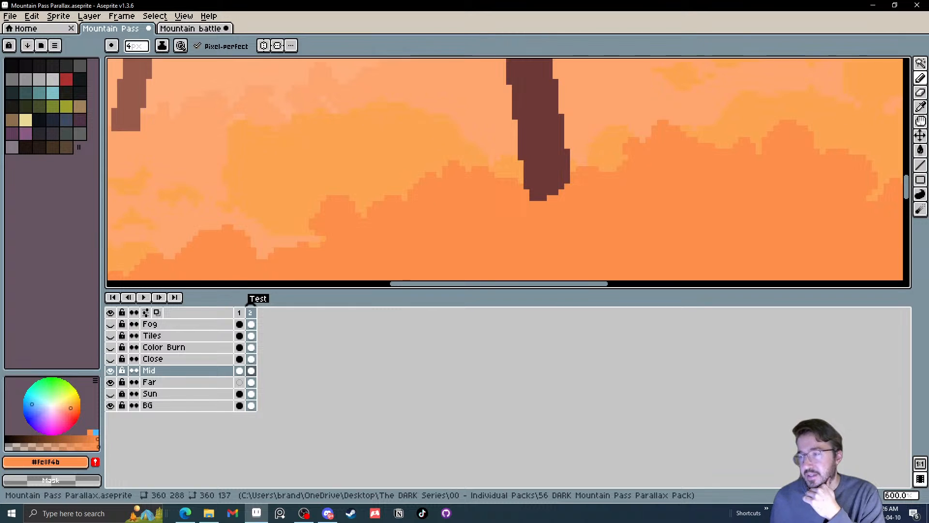
pyautogui.click(538, 204)
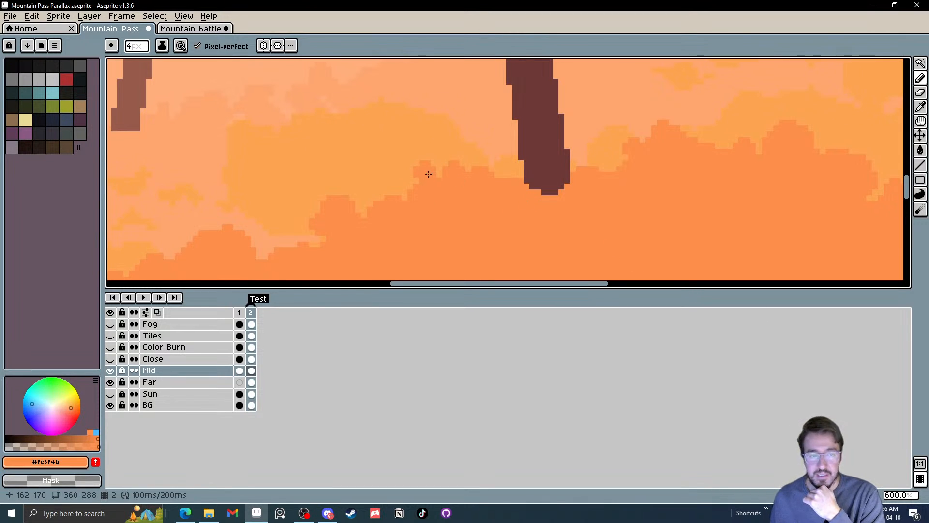
# Paint a small orange foliage bump on the Mid crest to the right of the lower-set sword
pyautogui.scroll(-1, 681, 138)
pyautogui.scroll(-1, 681, 138)
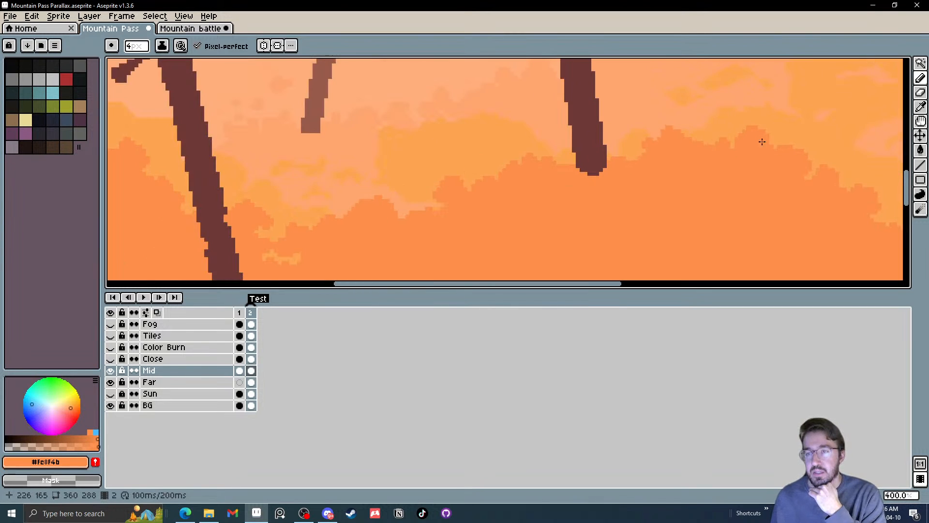
pyautogui.moveTo(791, 171); pyautogui.dragTo(726, 178)
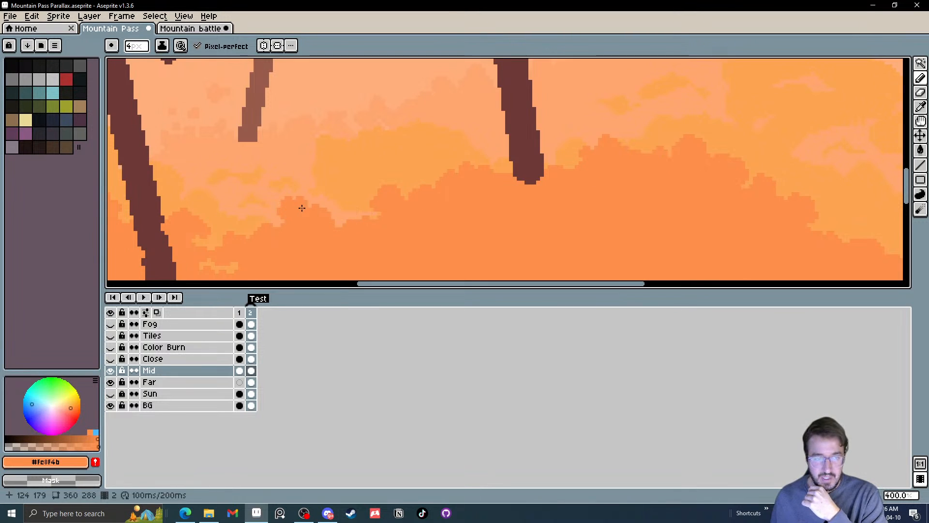
pyautogui.scroll(-5, 292, 247)
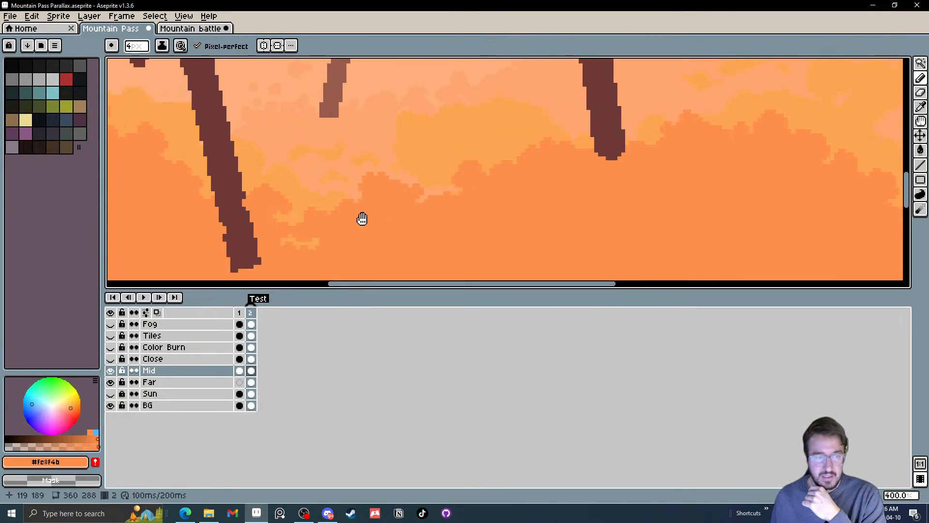
pyautogui.scroll(2, 361, 232)
pyautogui.scroll(2, 527, 219)
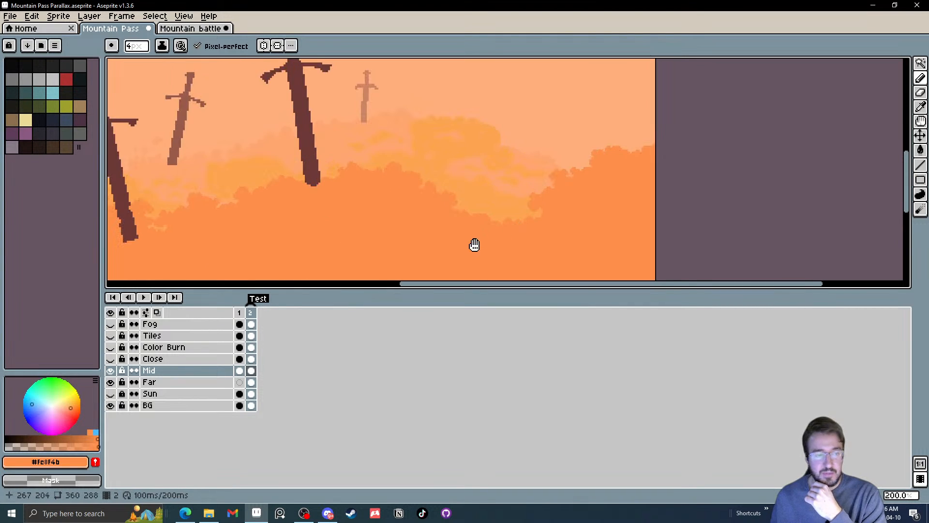
# Set the canvas view to tile along the X axis only
pyautogui.click(154, 16)
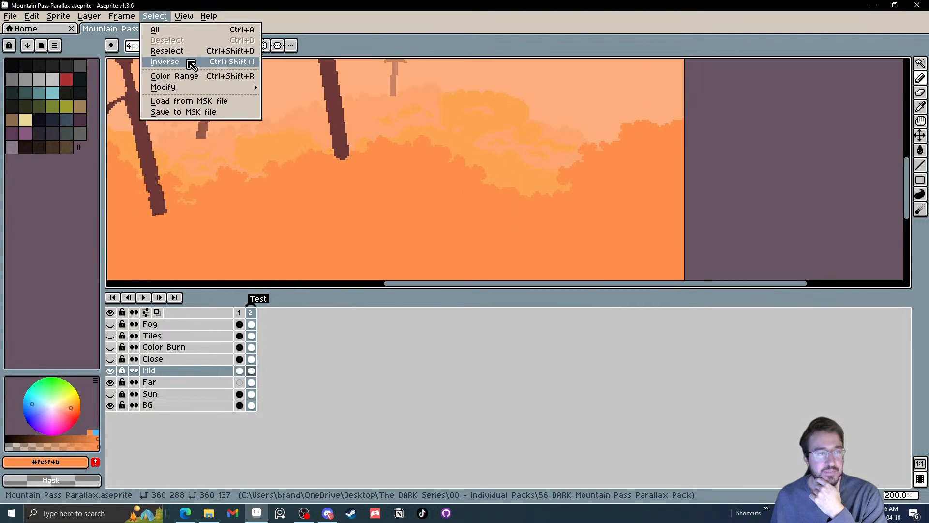
pyautogui.moveTo(178, 88)
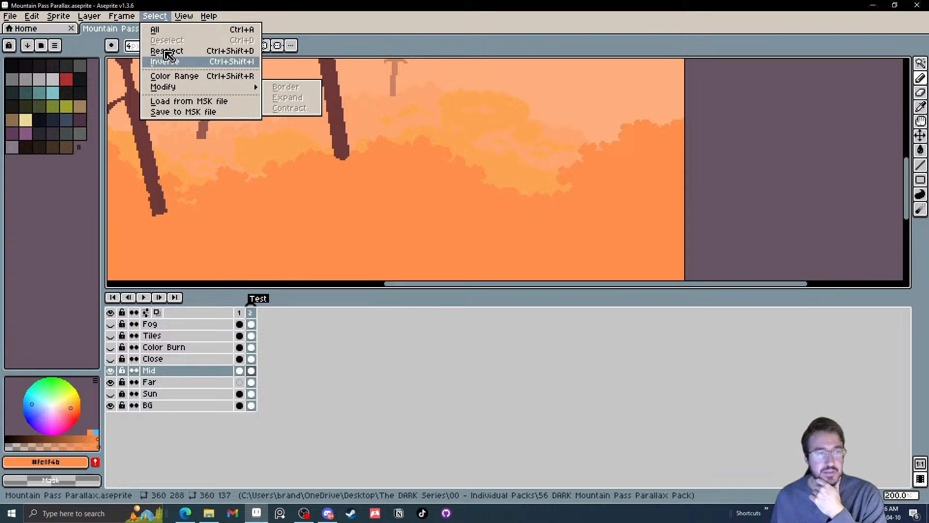
pyautogui.moveTo(183, 16)
pyautogui.moveTo(227, 83)
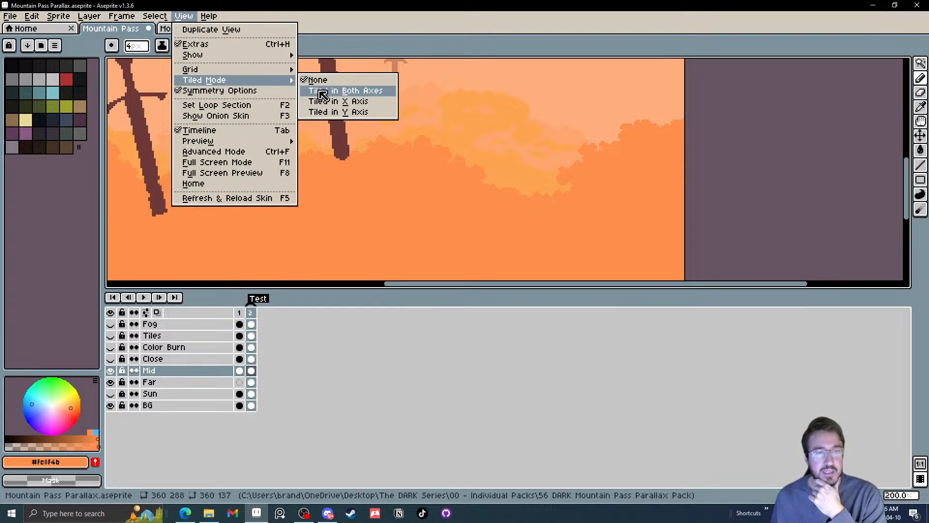
pyautogui.click(338, 103)
pyautogui.scroll(-3, 420, 141)
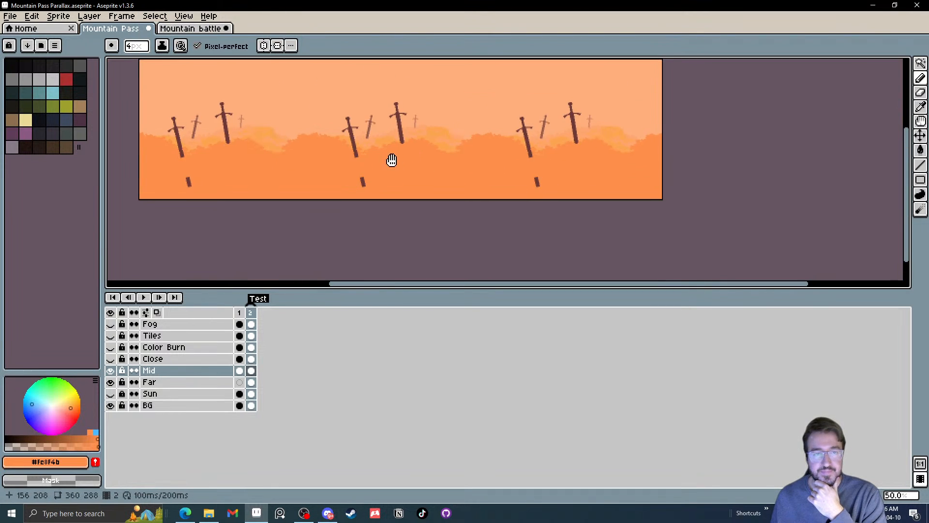
# Make the Close layer visible and save the sprite file
pyautogui.click(114, 358)
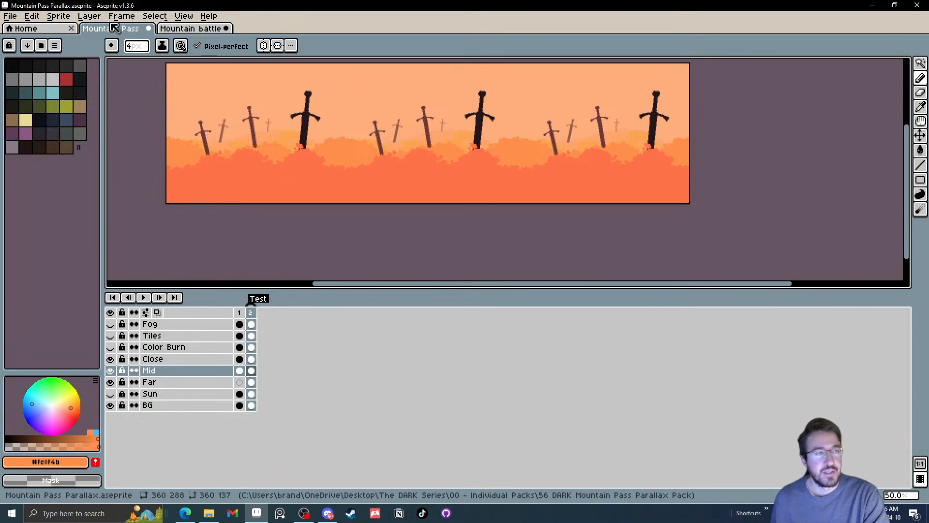
pyautogui.click(9, 18)
pyautogui.click(29, 66)
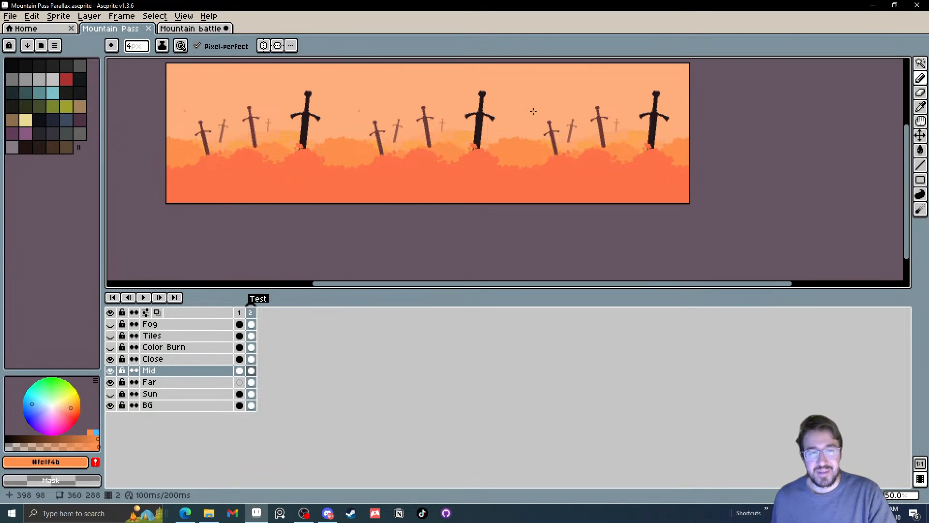
# Examine the repeating scene for seams along the tiled width, briefly comparing it with the Color Burn layer shown and hidden
pyautogui.moveTo(476, 133); pyautogui.dragTo(456, 139)
pyautogui.scroll(1, 508, 215)
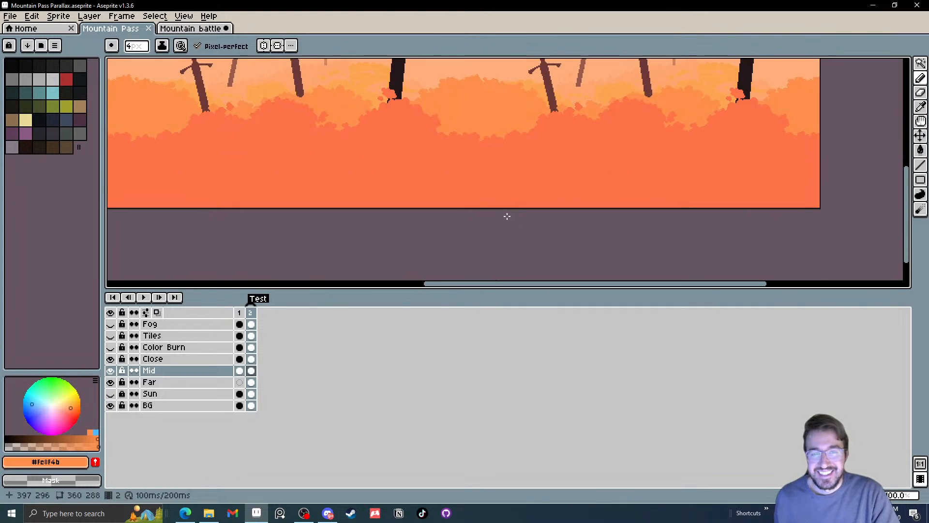
pyautogui.moveTo(368, 135); pyautogui.dragTo(520, 197)
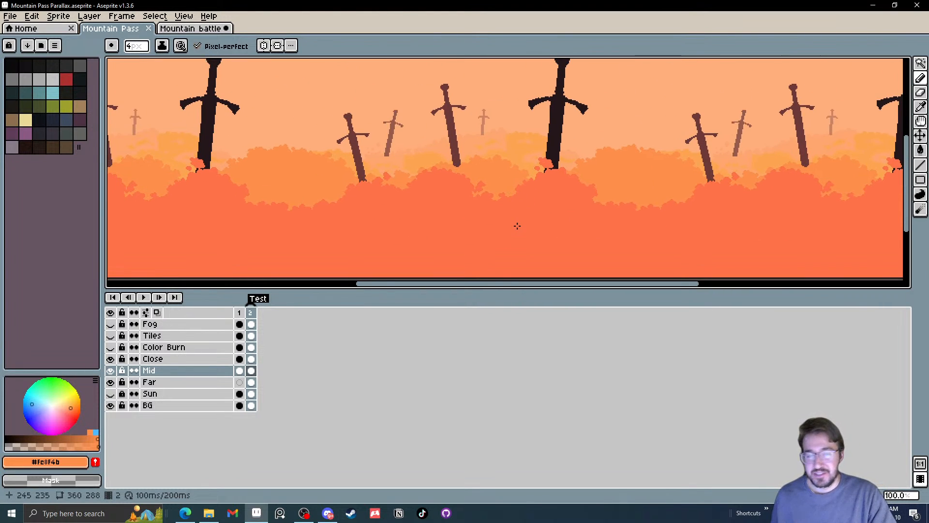
pyautogui.moveTo(484, 143); pyautogui.dragTo(494, 148)
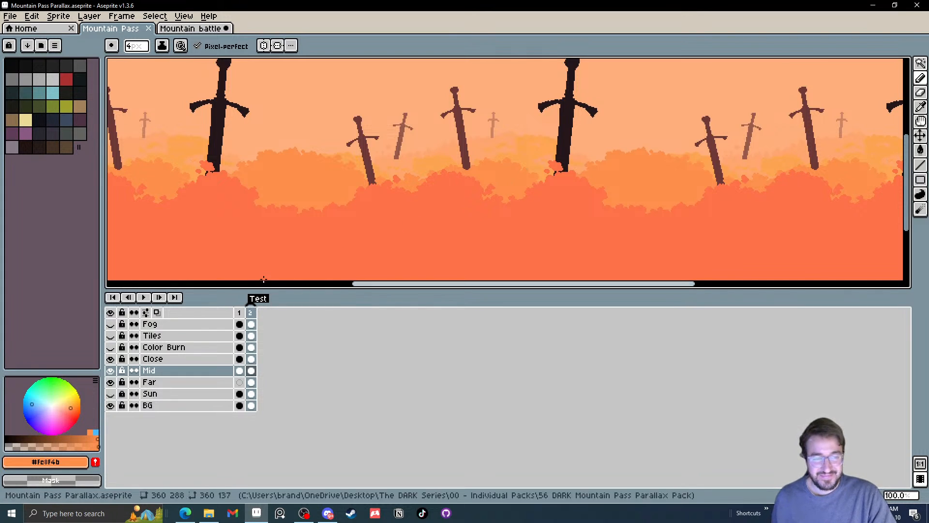
pyautogui.moveTo(282, 203); pyautogui.dragTo(446, 207)
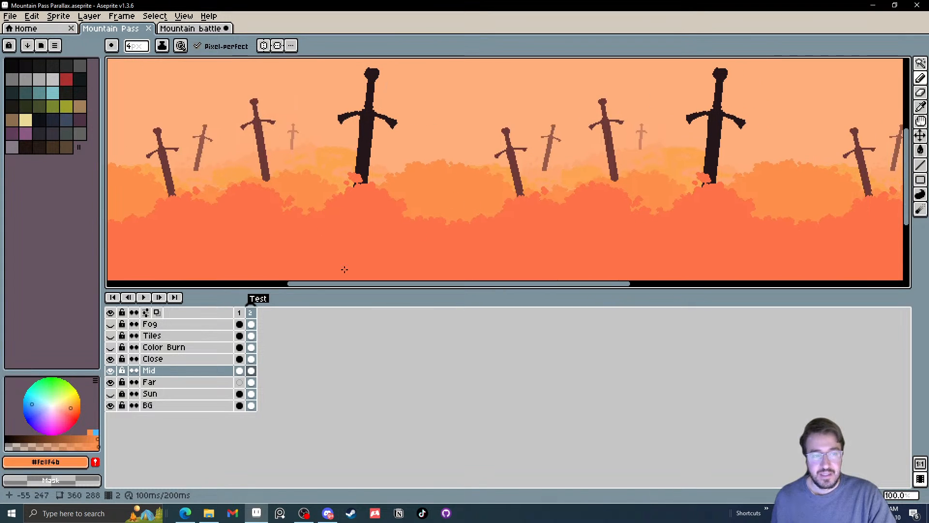
pyautogui.click(111, 348)
pyautogui.click(111, 347)
pyautogui.scroll(-1, 345, 212)
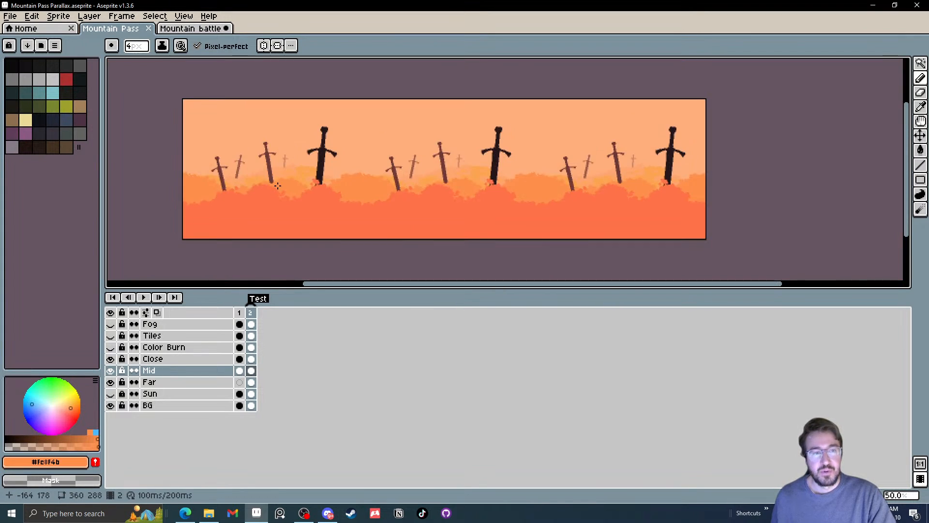
pyautogui.moveTo(345, 212); pyautogui.dragTo(344, 212)
# Select the Far layer's frame 2 cel and generate a rightward scroll of 64 frames and 1 loop with the BG Auto-Scroll script
pyautogui.click(11, 16)
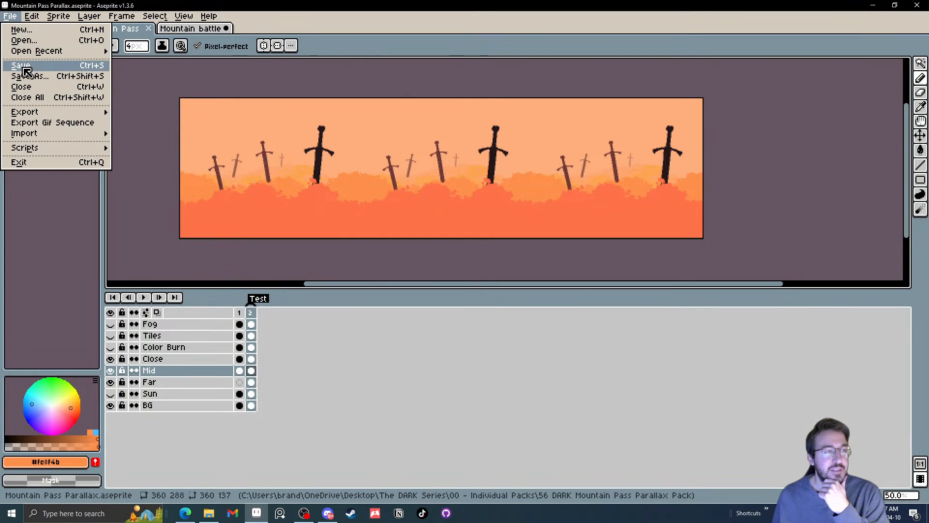
pyautogui.click(12, 17)
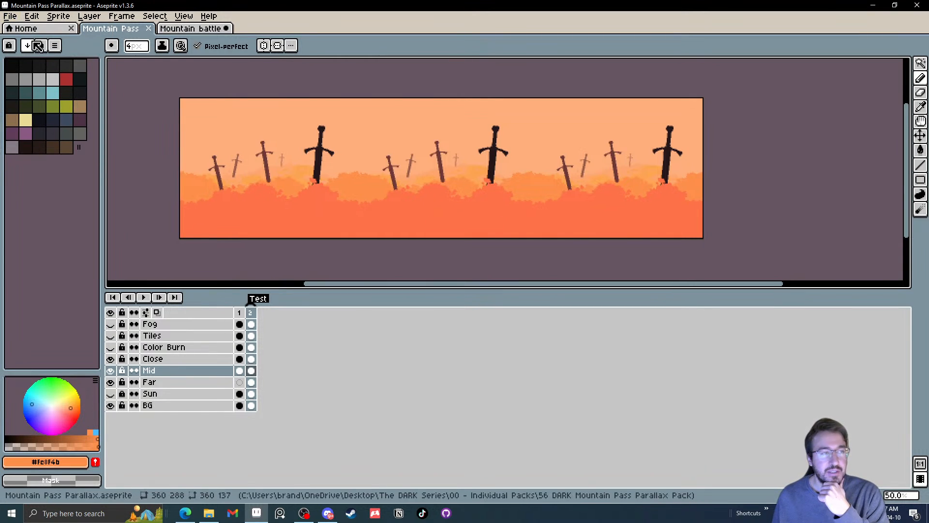
pyautogui.click(12, 17)
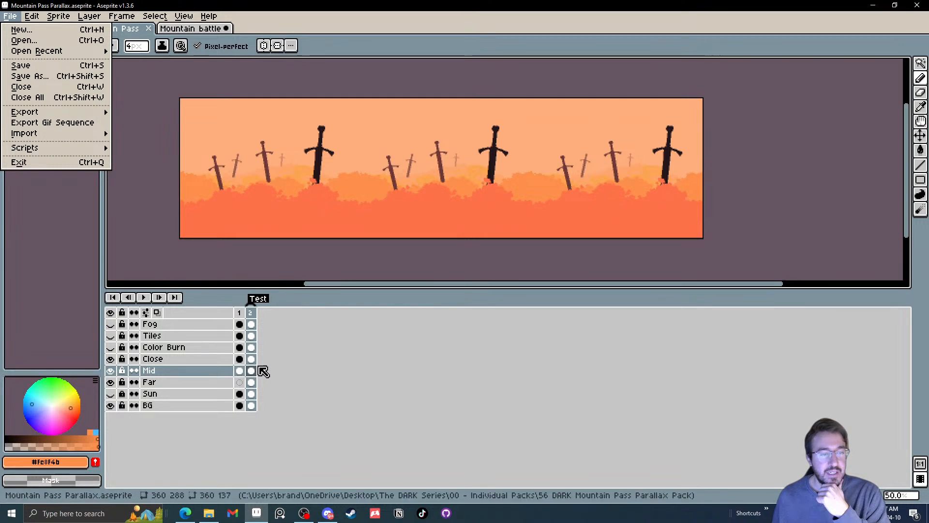
pyautogui.click(251, 382)
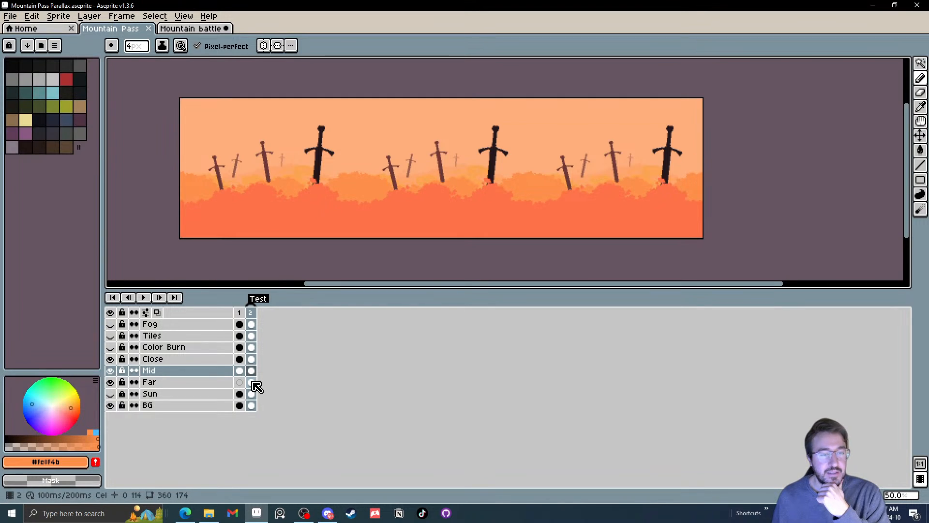
pyautogui.click(10, 16)
pyautogui.moveTo(42, 154)
pyautogui.click(160, 158)
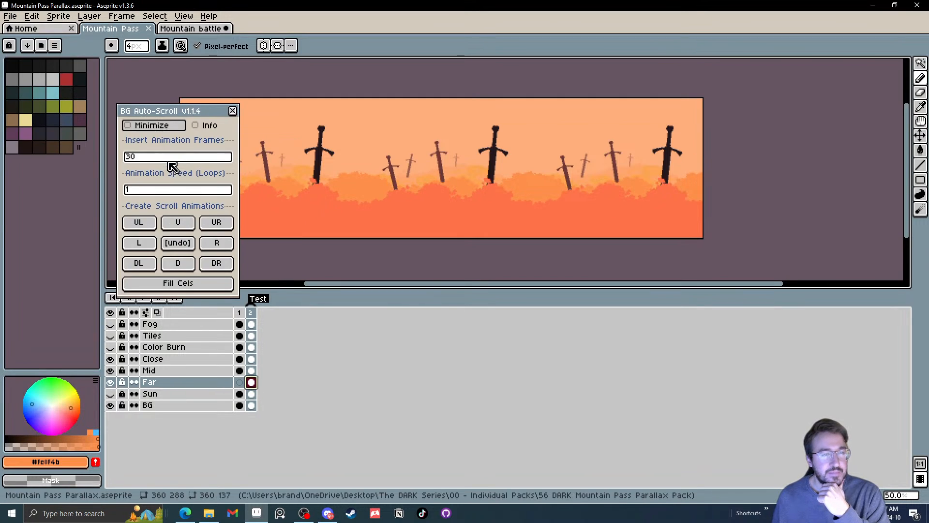
pyautogui.moveTo(207, 121); pyautogui.dragTo(705, 174)
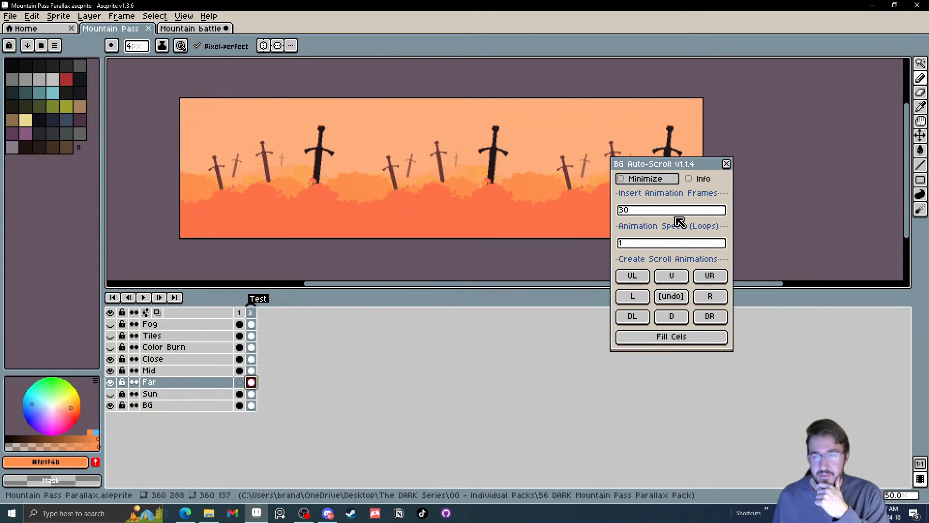
pyautogui.click(625, 210)
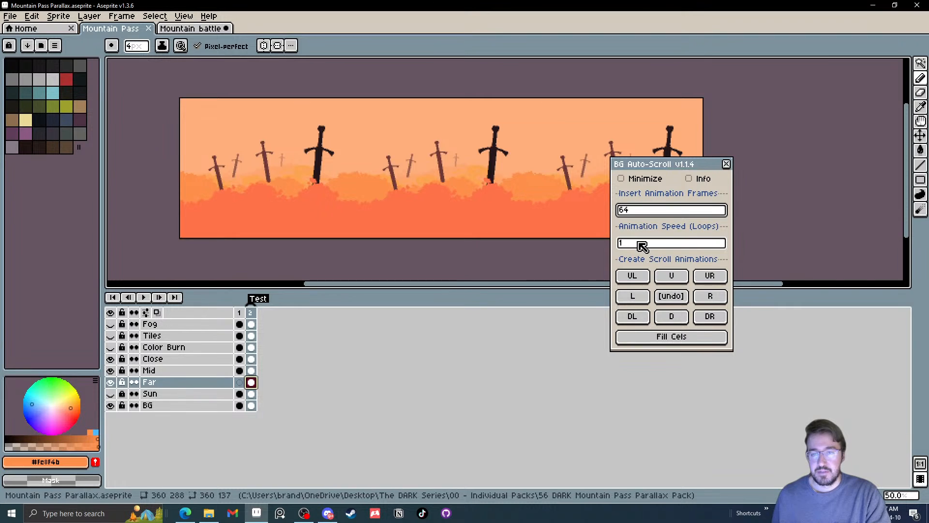
pyautogui.click(716, 302)
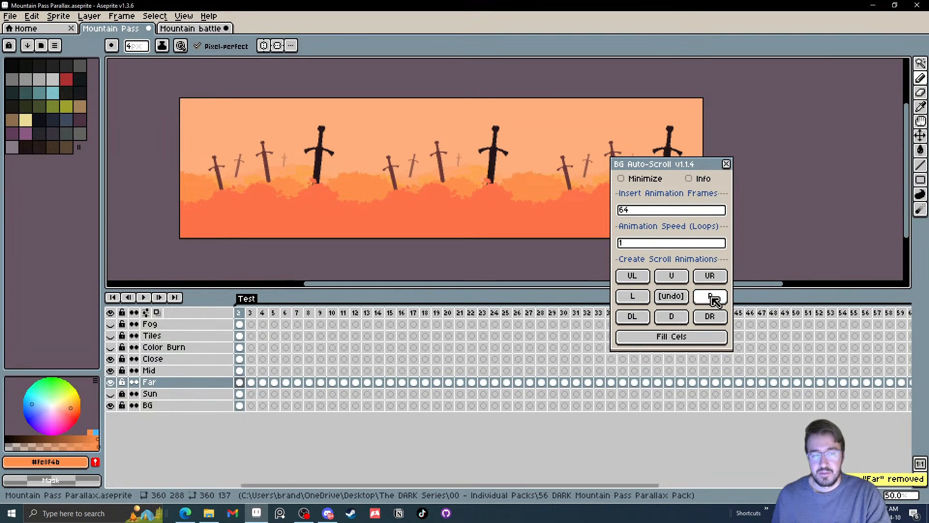
# Generate a rightward scroll animation for the Mid layer's frame 2 cel at a speed of 2 loops
pyautogui.click(241, 371)
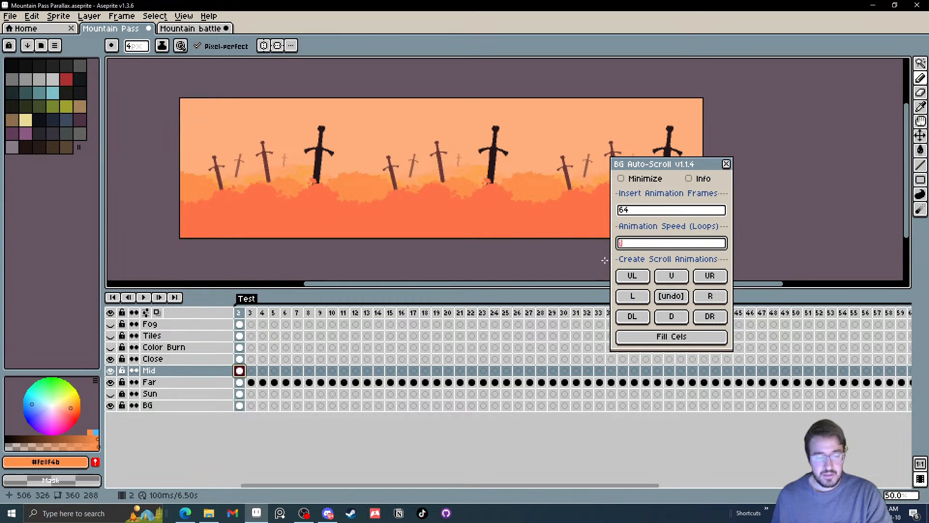
pyautogui.write('2')
pyautogui.click(716, 301)
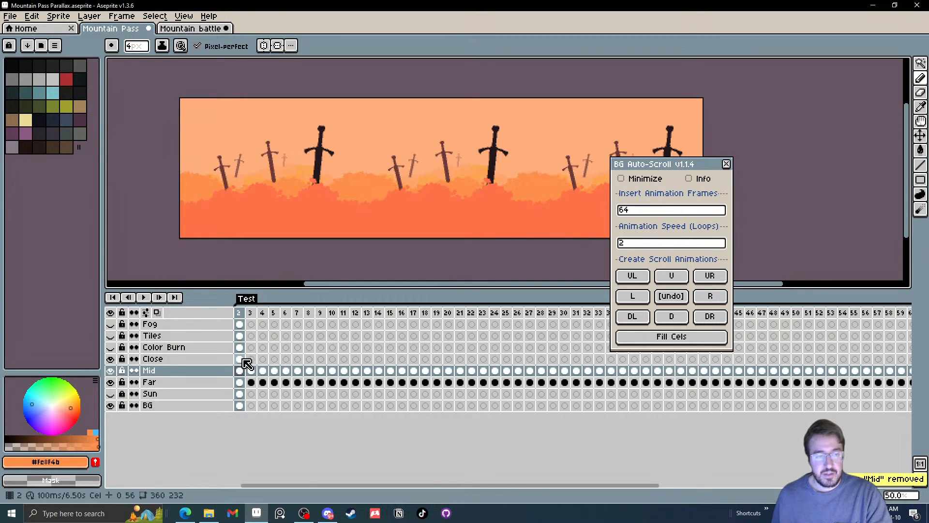
# Generate a rightward scroll animation for the Close layer's frame 2 cel at a speed of 4 loops
pyautogui.click(243, 360)
pyautogui.click(642, 242)
pyautogui.write('4')
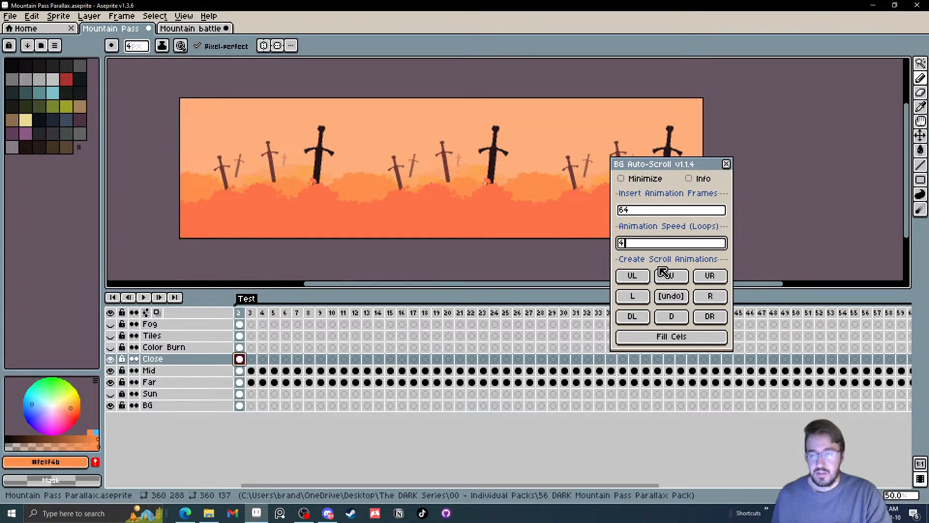
pyautogui.click(714, 301)
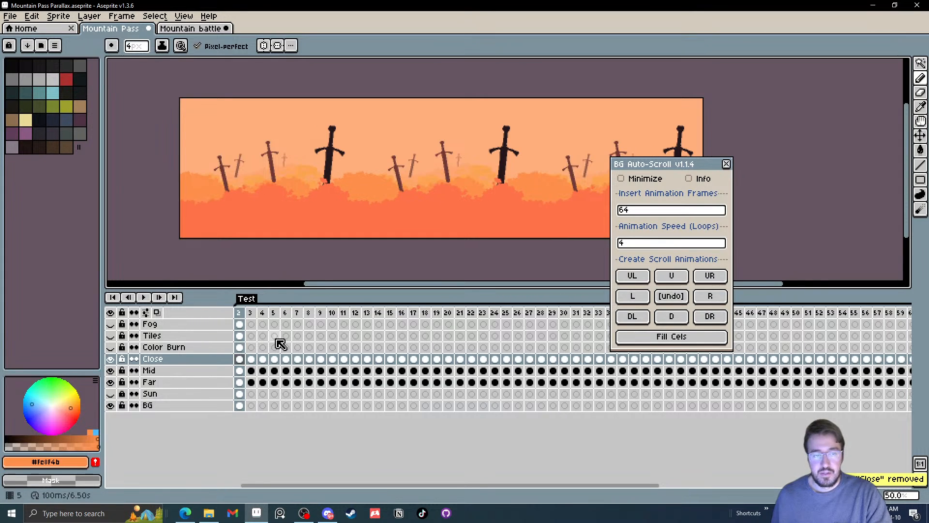
# Link the BG layer's cels across frames 2 to 65 and close the BG Auto-Scroll dialog
pyautogui.click(241, 348)
pyautogui.click(241, 407)
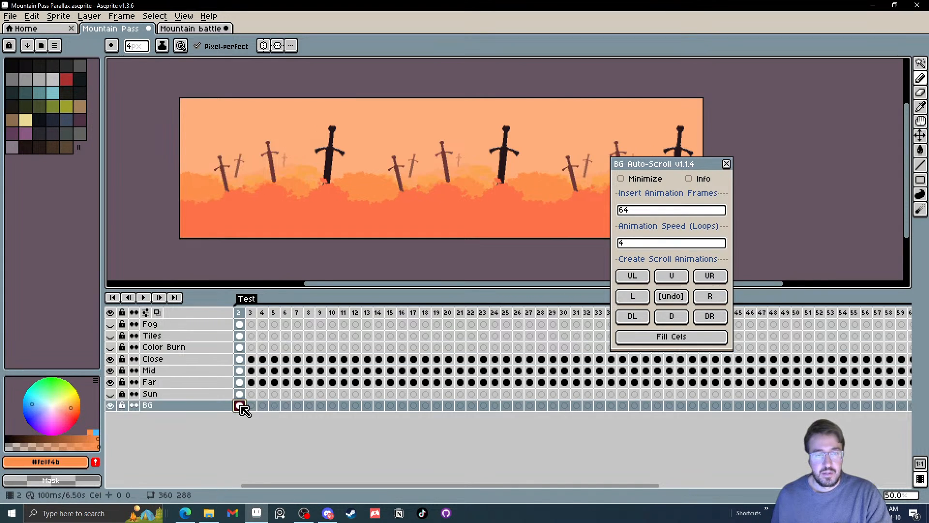
pyautogui.moveTo(243, 410); pyautogui.dragTo(925, 416)
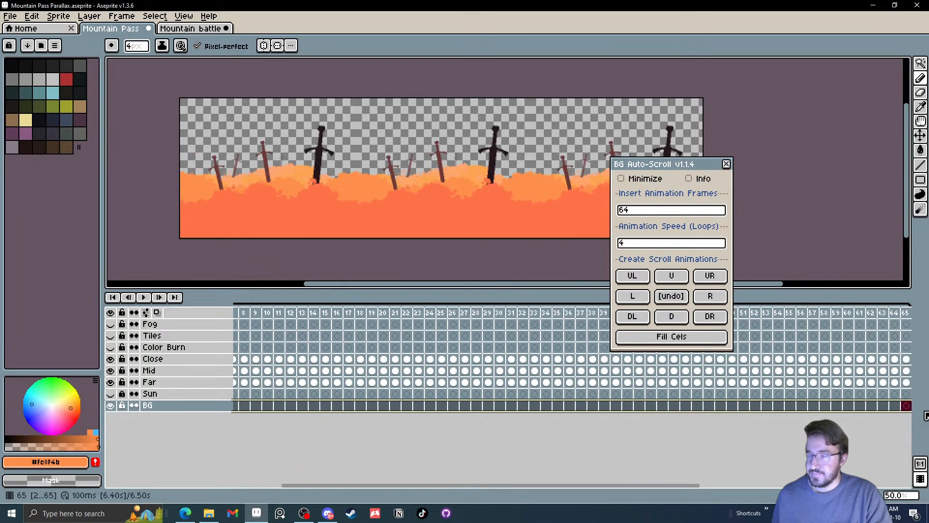
pyautogui.click(882, 450)
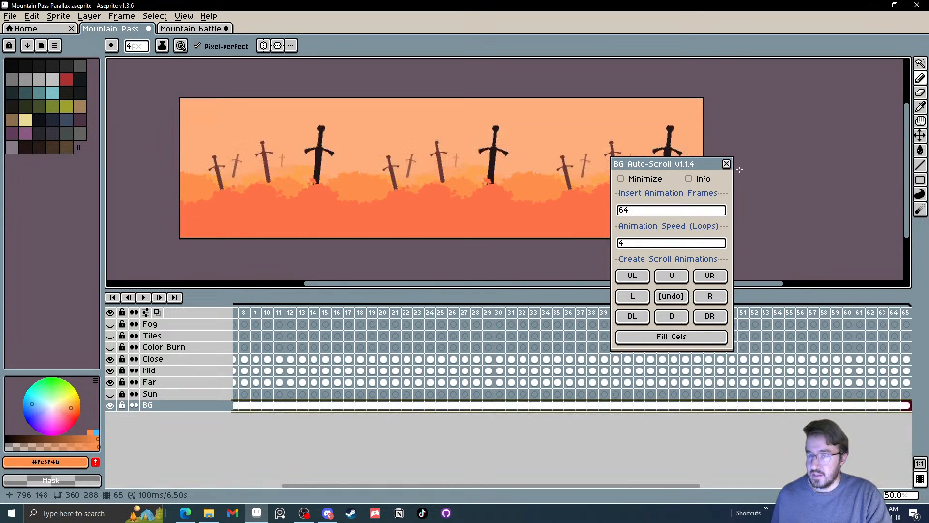
pyautogui.click(726, 164)
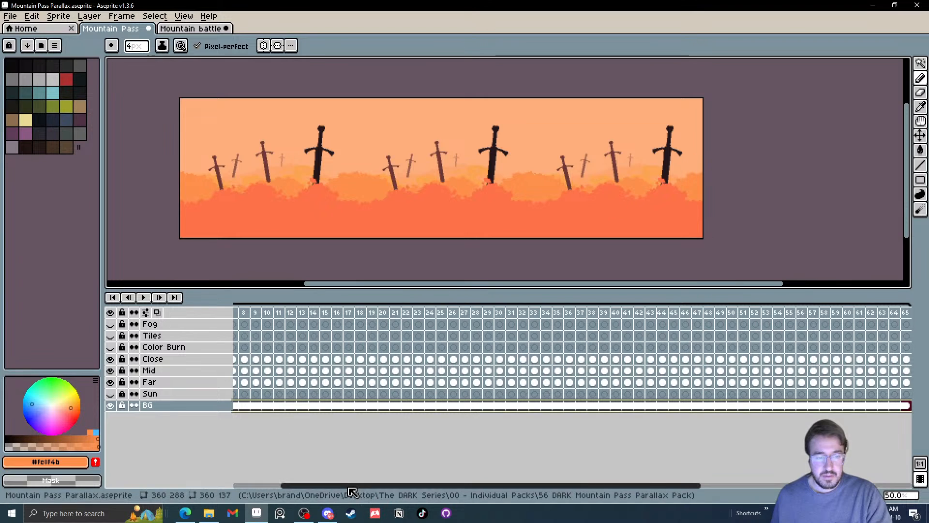
# Link the Color Burn layer's cels across frames 2 to 65
pyautogui.moveTo(312, 485); pyautogui.dragTo(265, 483)
pyautogui.moveTo(255, 348)
pyautogui.mouseDown()
pyautogui.moveTo(686, 341)
pyautogui.moveTo(909, 350)
pyautogui.mouseUp()
pyautogui.rightClick(910, 349)
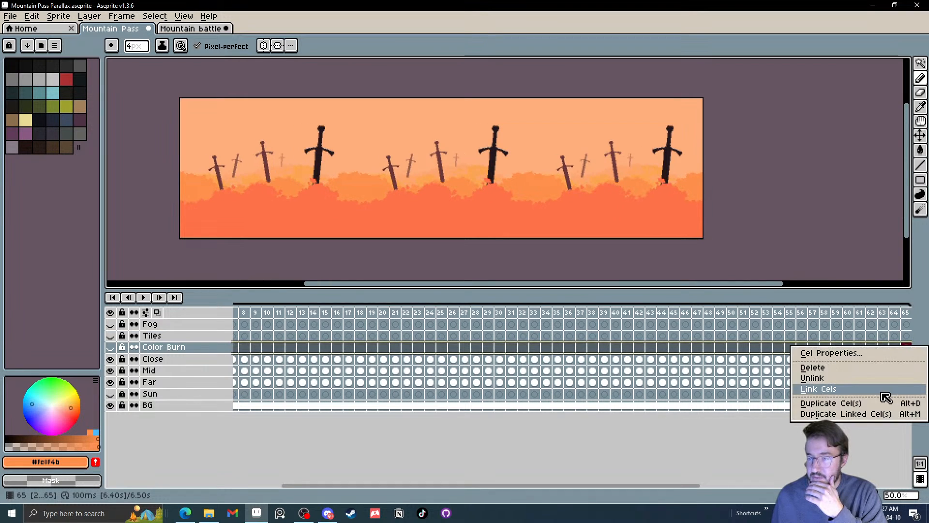
pyautogui.click(885, 388)
# Play the parallax scroll animation from frame 2
pyautogui.moveTo(262, 312)
pyautogui.mouseDown()
pyautogui.moveTo(199, 322)
pyautogui.moveTo(250, 316)
pyautogui.mouseUp()
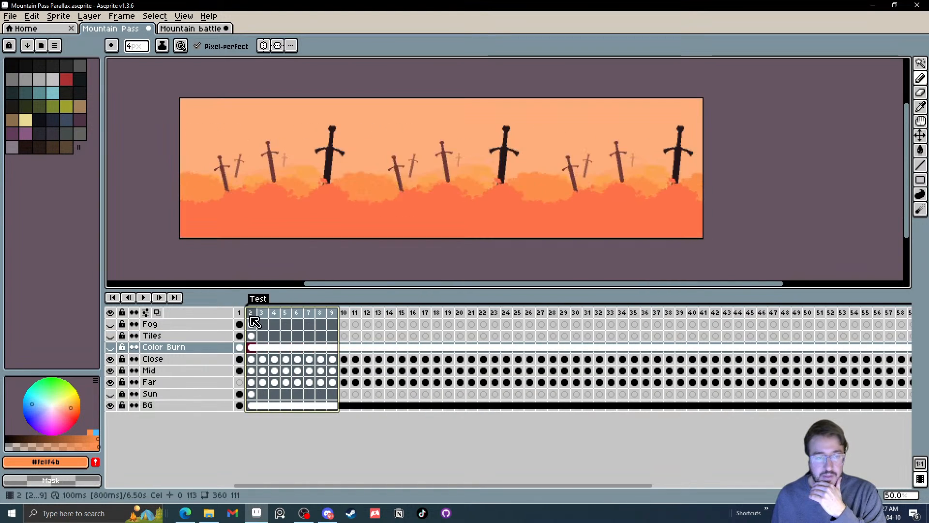
pyautogui.click(251, 314)
pyautogui.click(145, 297)
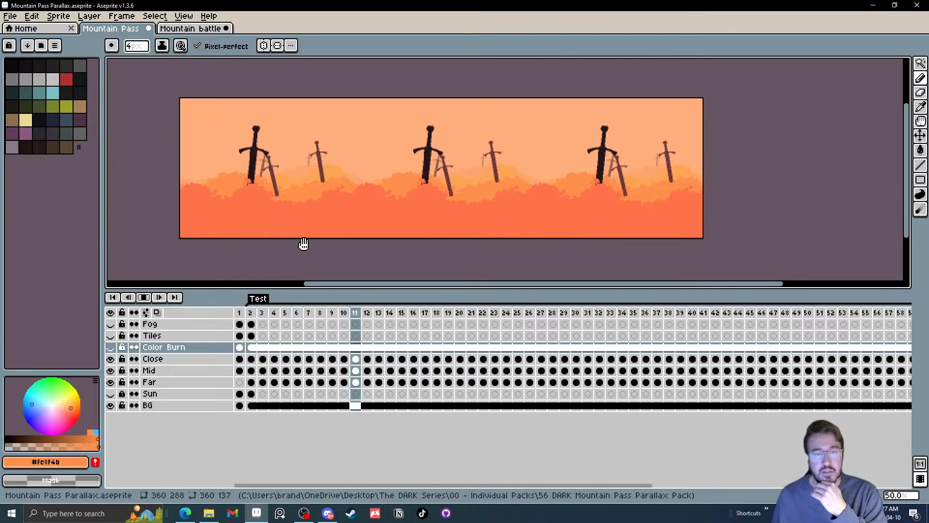
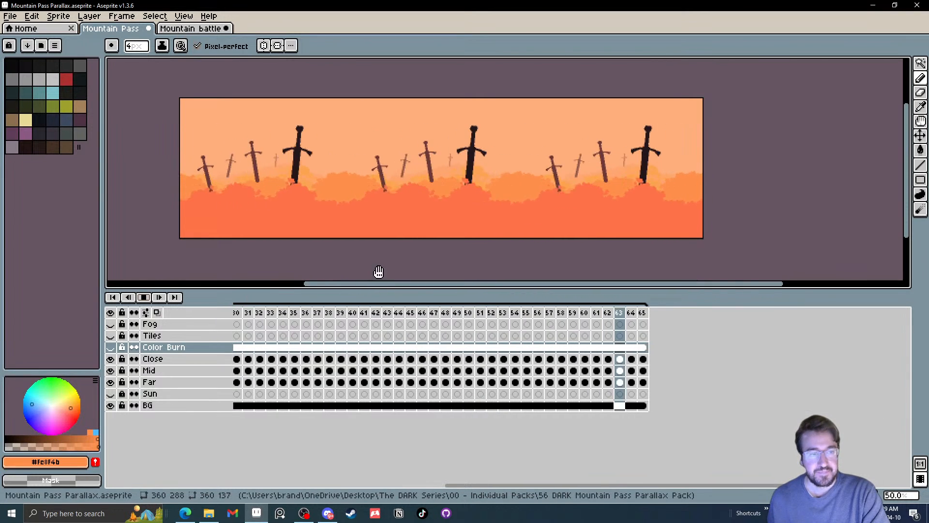
# Show the Color Burn layer and replay the parallax scroll animation with it
pyautogui.click(143, 297)
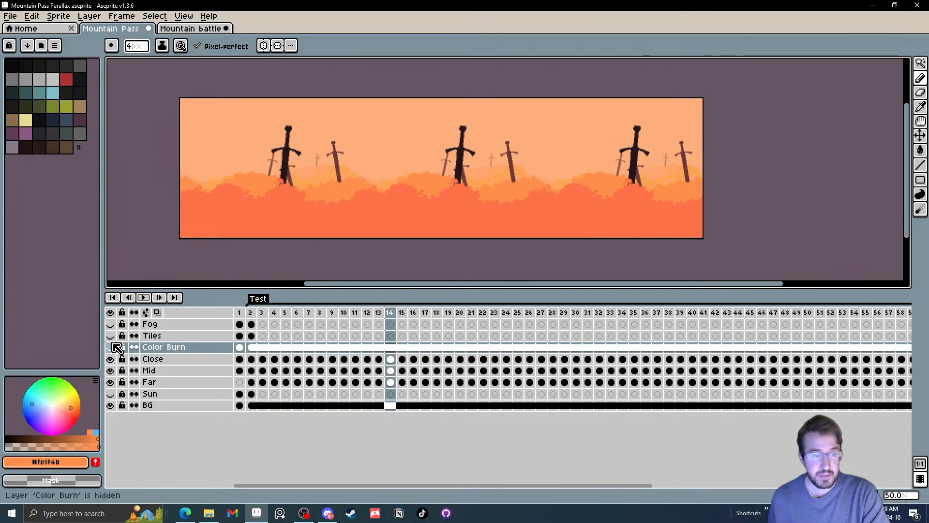
pyautogui.click(111, 347)
pyautogui.click(146, 297)
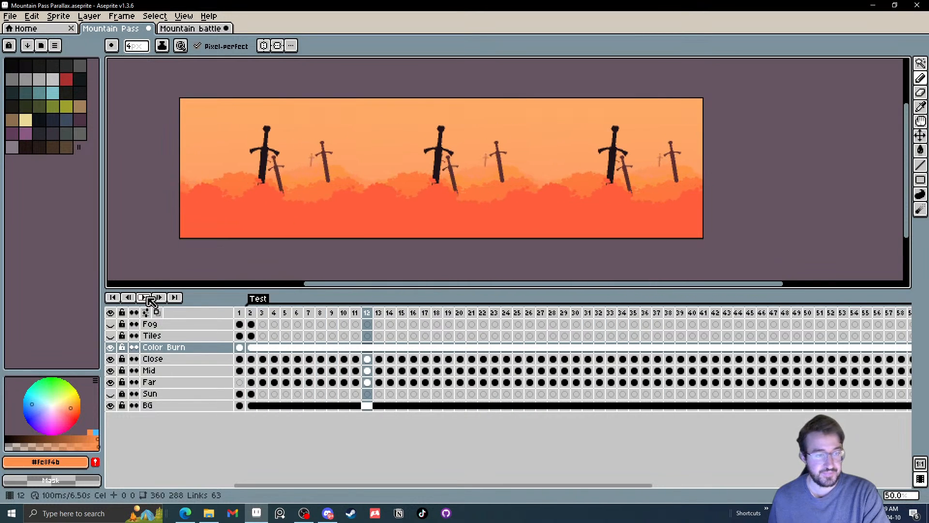
# Preview the Fog layer on frame 2 with its opacity set to 91%, and hide the layer again
pyautogui.click(111, 324)
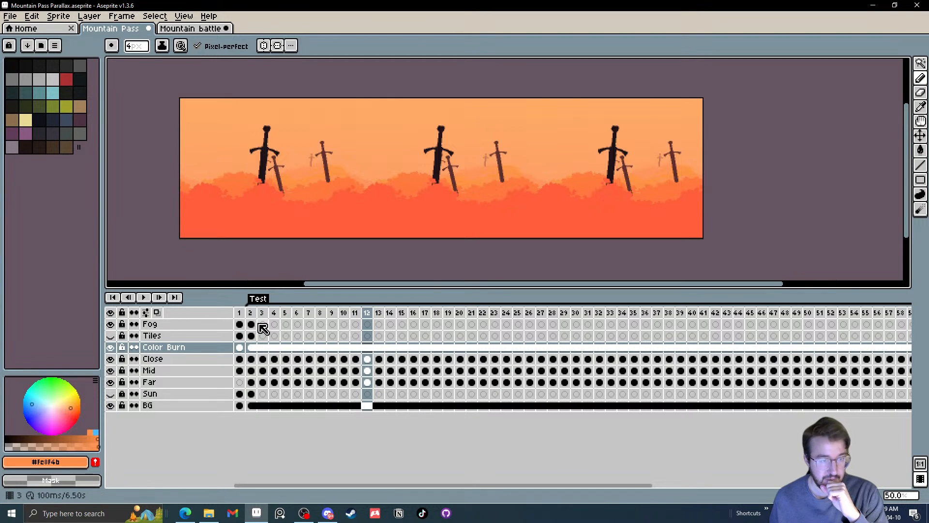
pyautogui.click(252, 324)
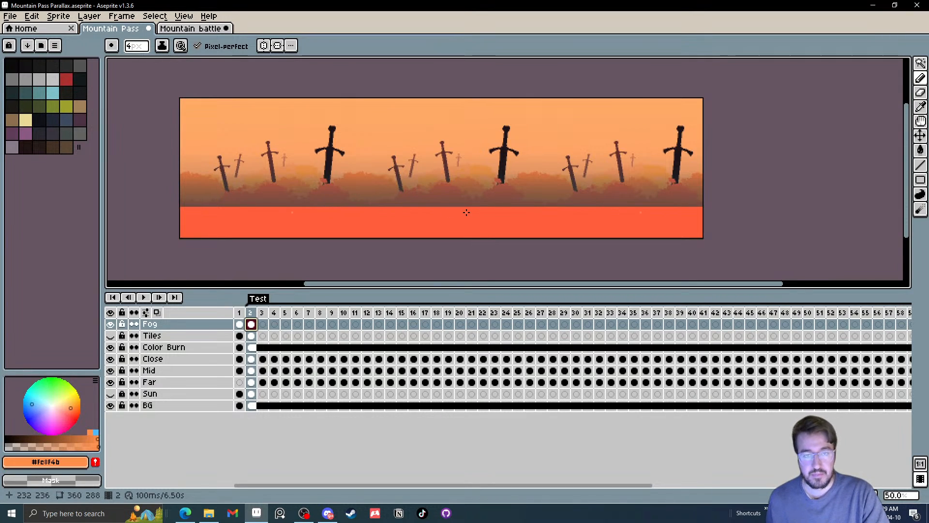
pyautogui.doubleClick(157, 327)
pyautogui.moveTo(237, 158); pyautogui.dragTo(202, 163)
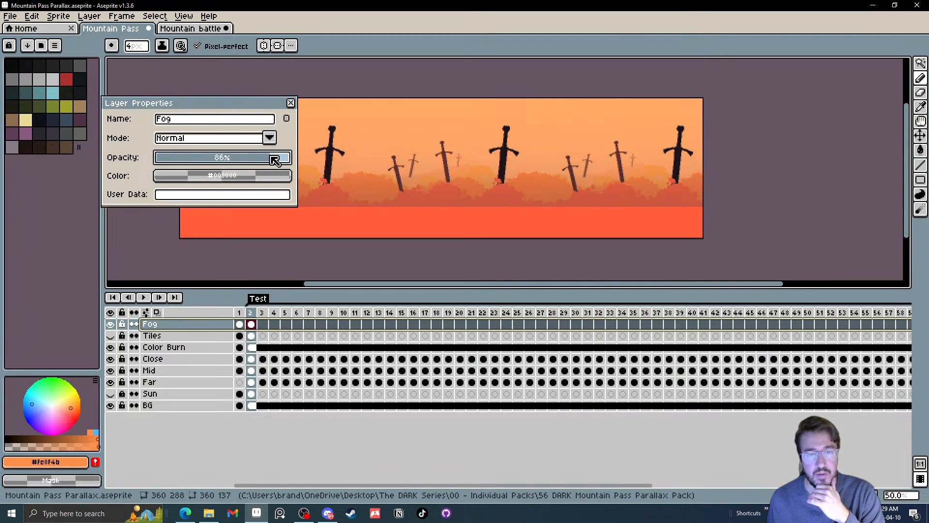
pyautogui.moveTo(275, 160); pyautogui.dragTo(277, 160)
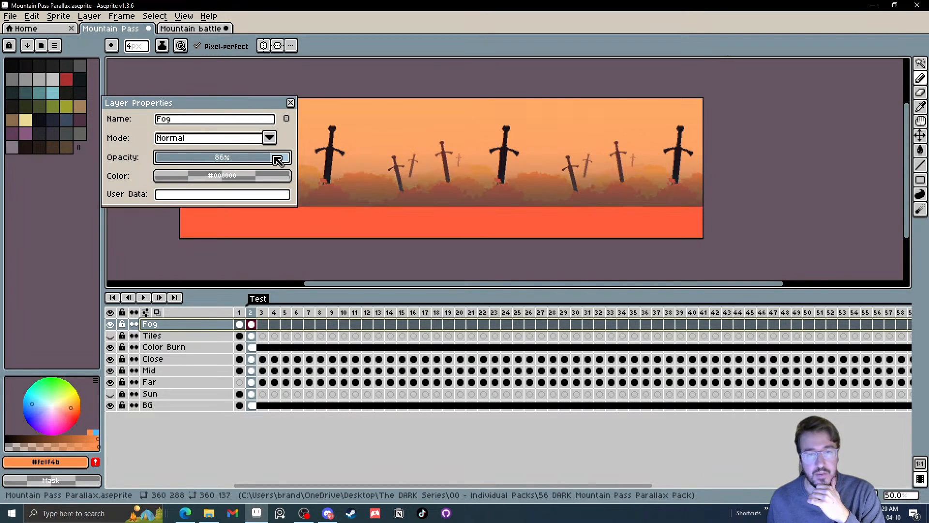
pyautogui.click(291, 103)
pyautogui.click(111, 323)
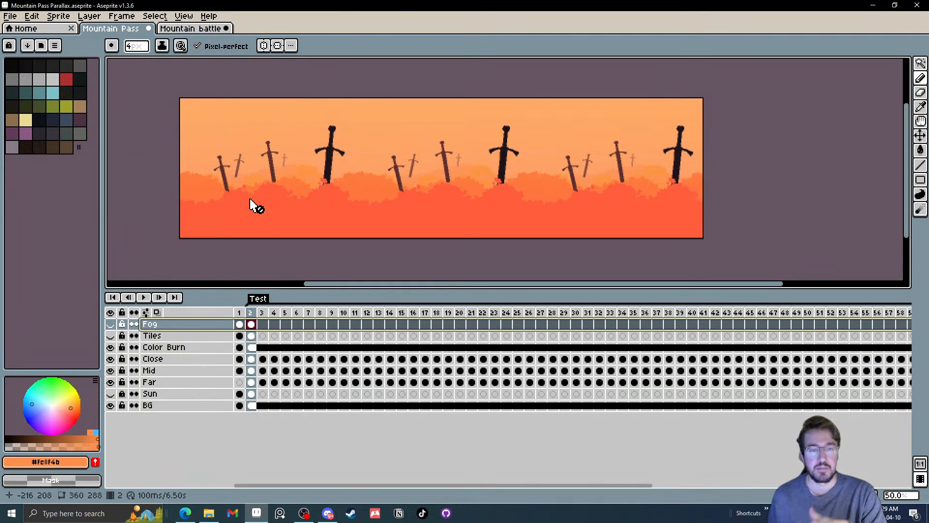
# Play the parallax animation from frame 2 with the Fog layer hidden, and stop it
pyautogui.click(251, 323)
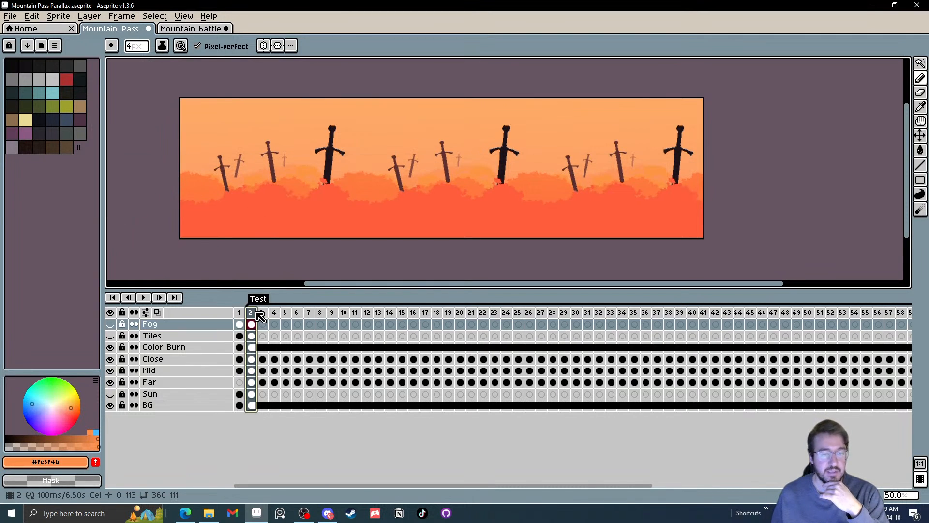
pyautogui.click(147, 297)
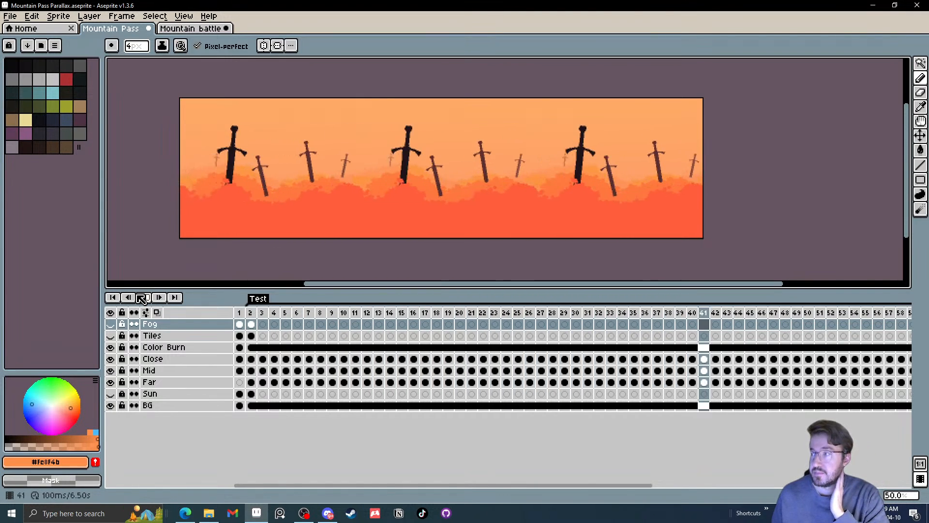
pyautogui.click(143, 299)
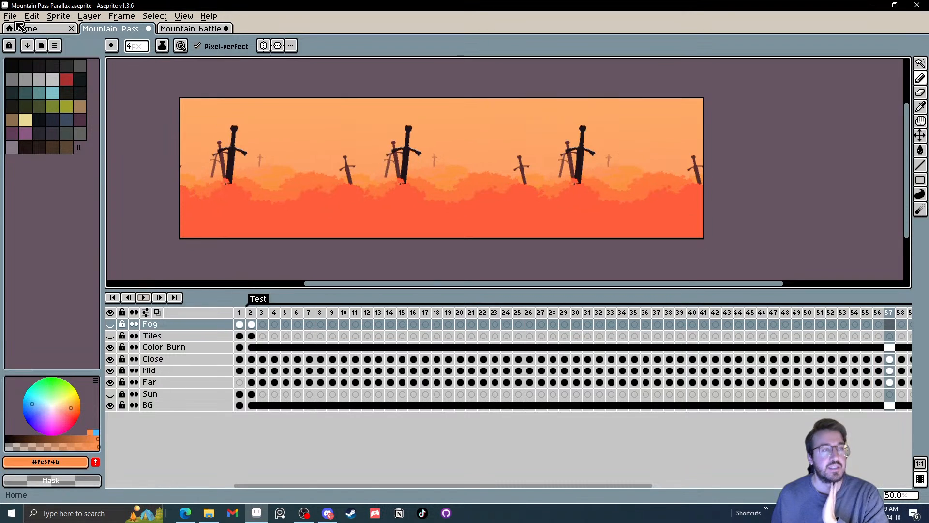
# Set up a file export with the output file named Mountain Pass Parallax Banner in the pack's folder
pyautogui.click(10, 16)
pyautogui.moveTo(20, 111)
pyautogui.click(165, 111)
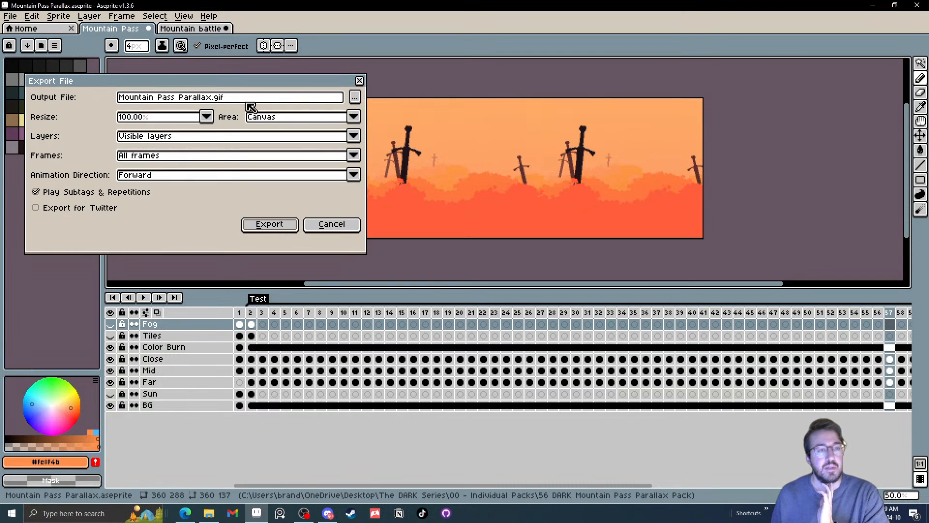
pyautogui.click(354, 97)
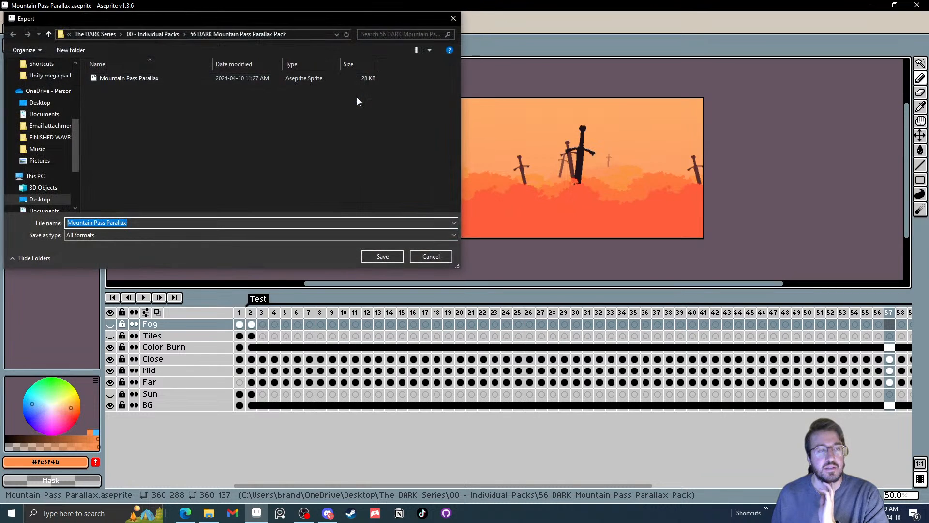
pyautogui.click(176, 224)
pyautogui.write('Bn')
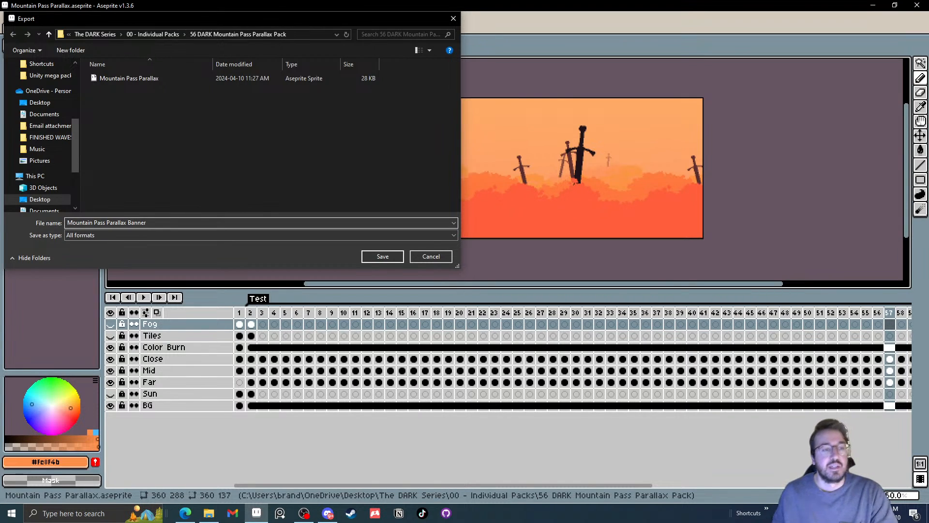
pyautogui.click(381, 258)
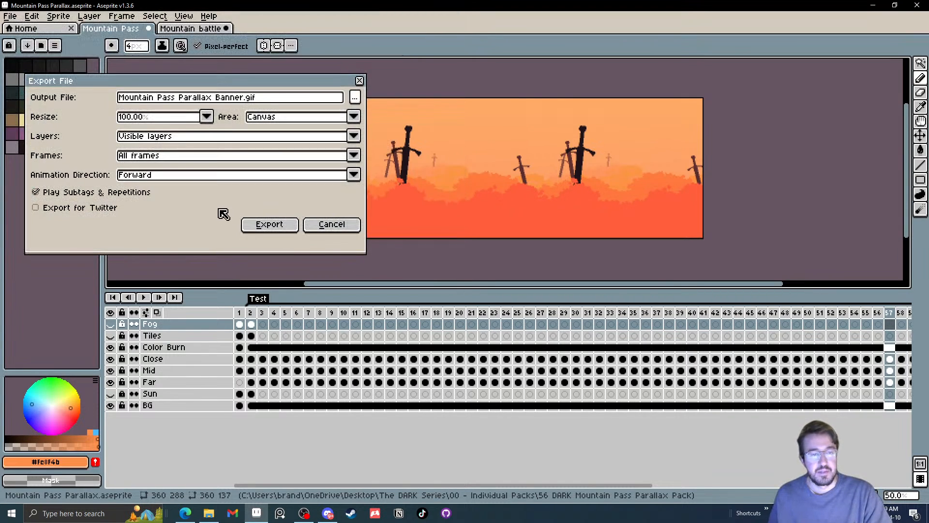
# Export all frames of the visible layers as a GIF resized to 300% with Animation Loop enabled
pyautogui.click(181, 119)
pyautogui.click(139, 174)
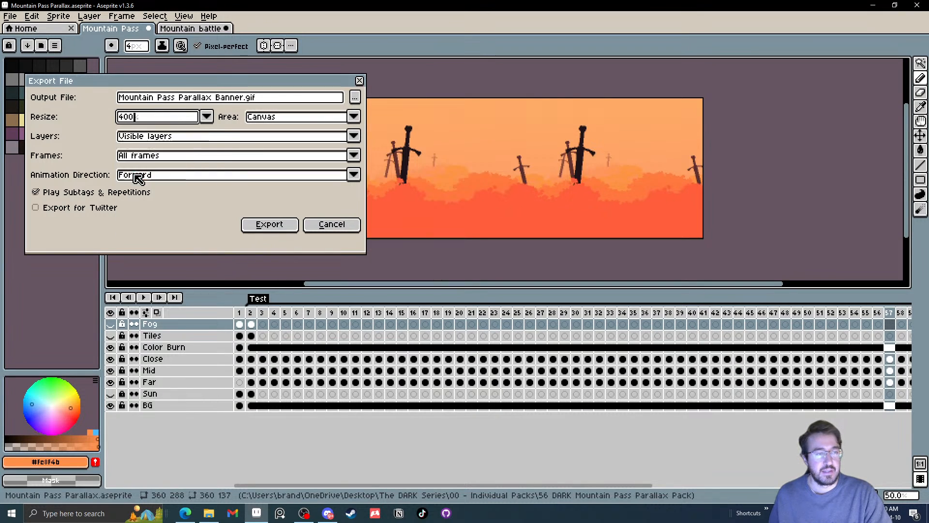
pyautogui.click(147, 120)
pyautogui.click(135, 165)
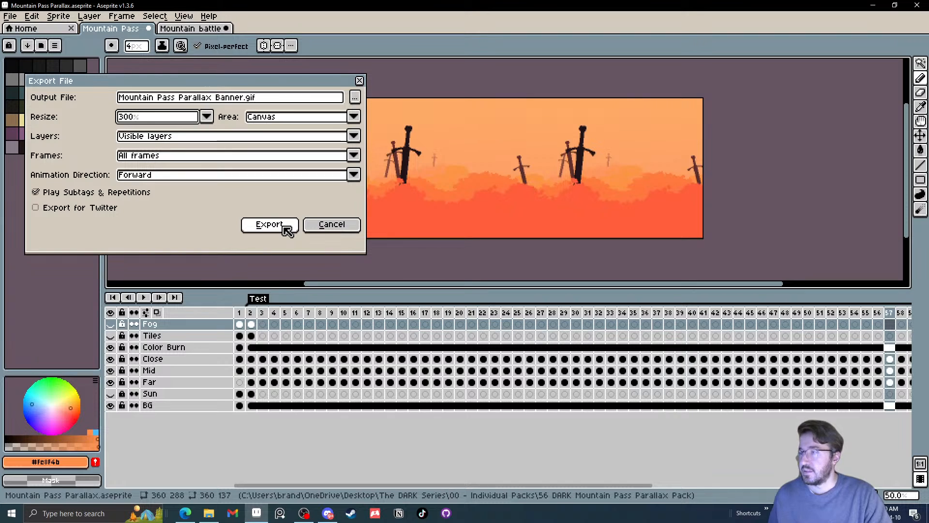
pyautogui.click(280, 229)
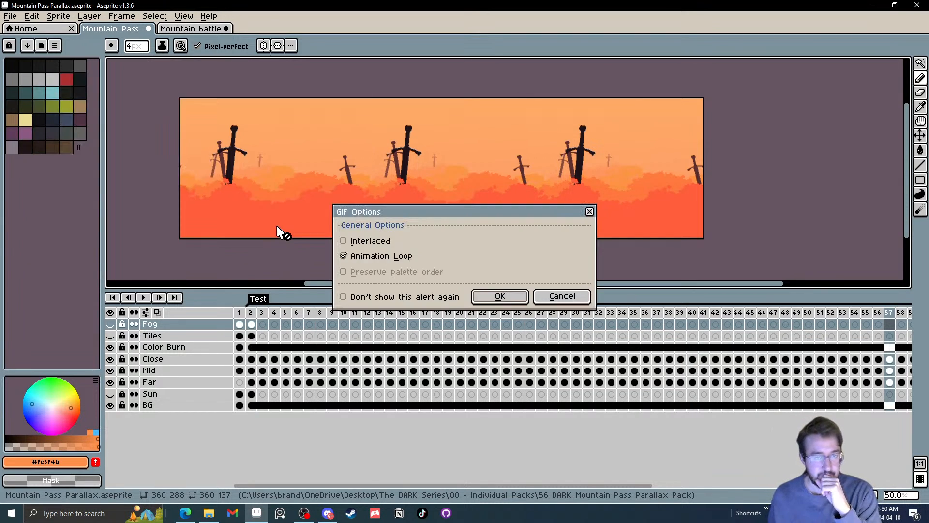
pyautogui.click(485, 294)
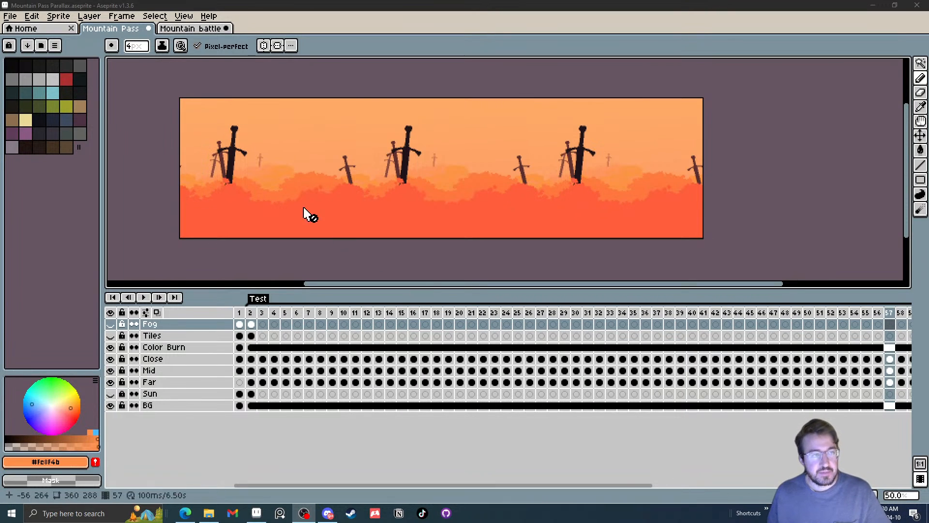
# Undo the Fog opacity, cel linking and generated scroll frames, back to the two-frame timeline with the Test tag
pyautogui.click(11, 16)
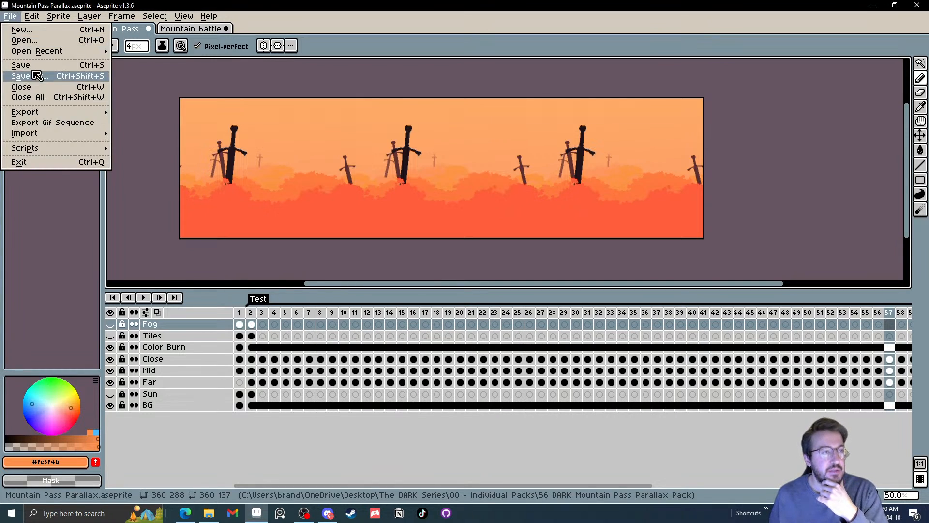
pyautogui.click(248, 76)
pyautogui.hotkey('ctrl', 'z')
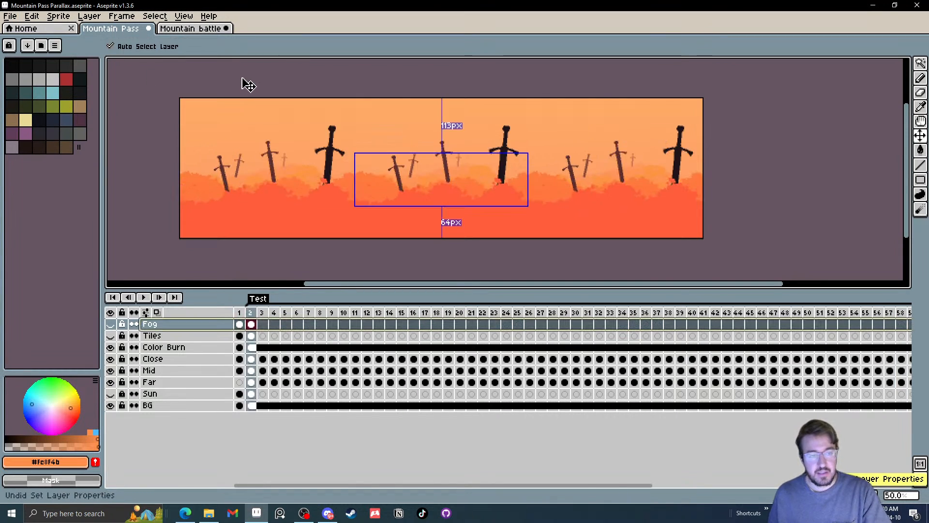
pyautogui.hotkey('ctrl', 'z')
pyautogui.hotkey('ctrl', 'z')
pyautogui.hotkey('ctrl', 'z')
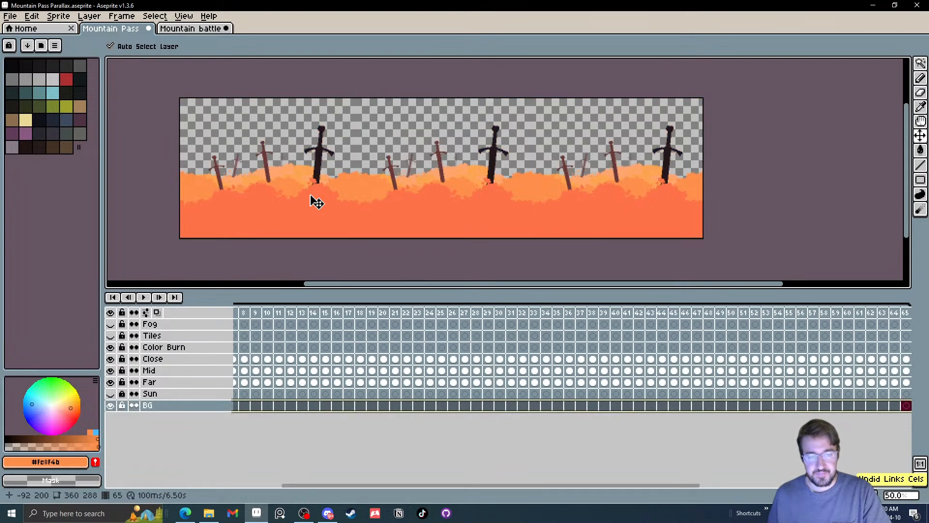
pyautogui.hotkey('ctrl', 'z')
pyautogui.hotkey('ctrl', 'z')
pyautogui.hotkey('ctrl', 'z')
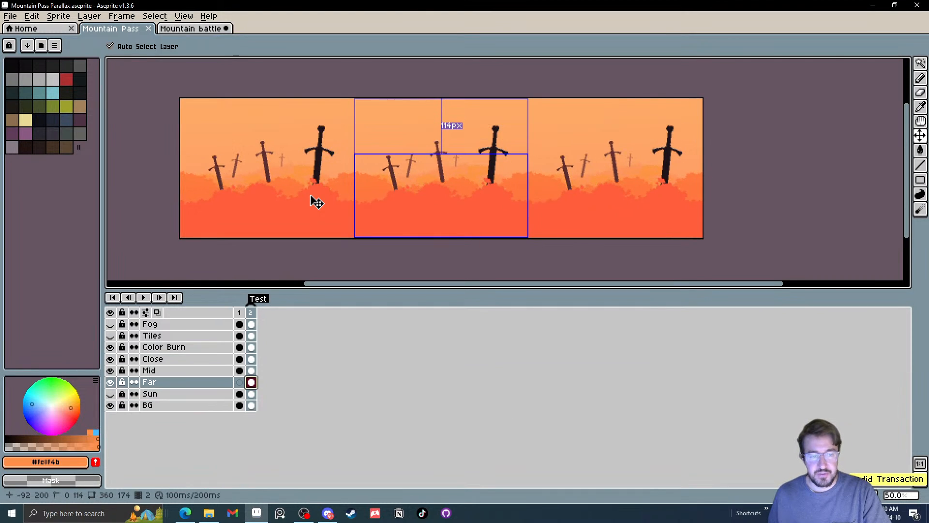
# Duplicate frame 2 as a new frame 3 and hide the Color Burn layer
pyautogui.click(255, 314)
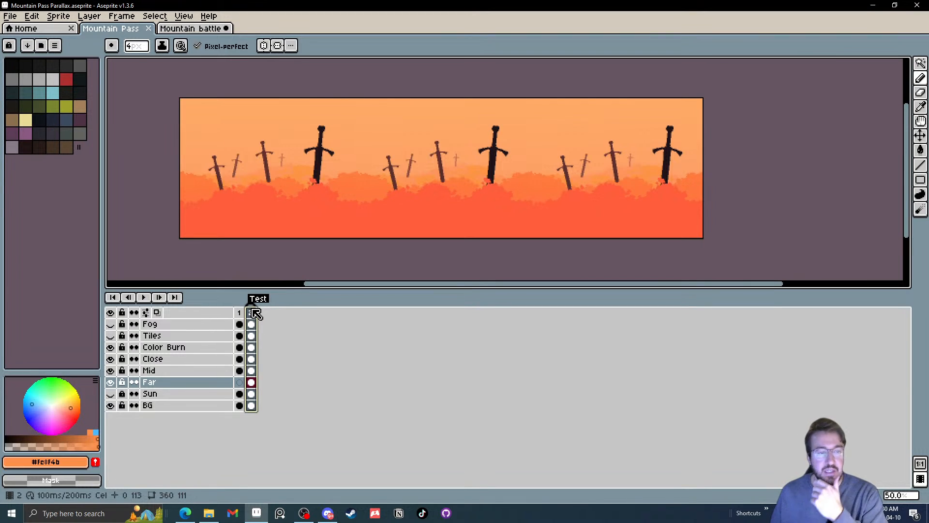
pyautogui.rightClick(255, 313)
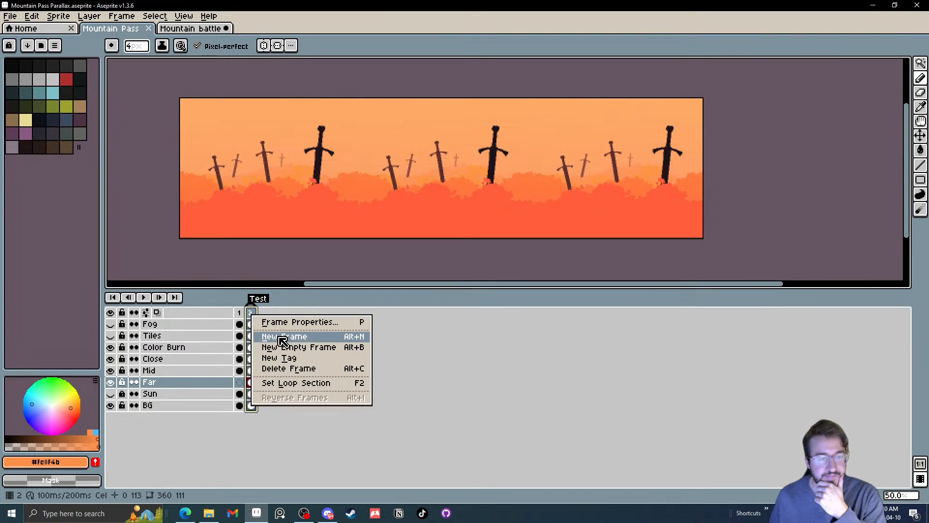
pyautogui.click(284, 342)
pyautogui.click(110, 347)
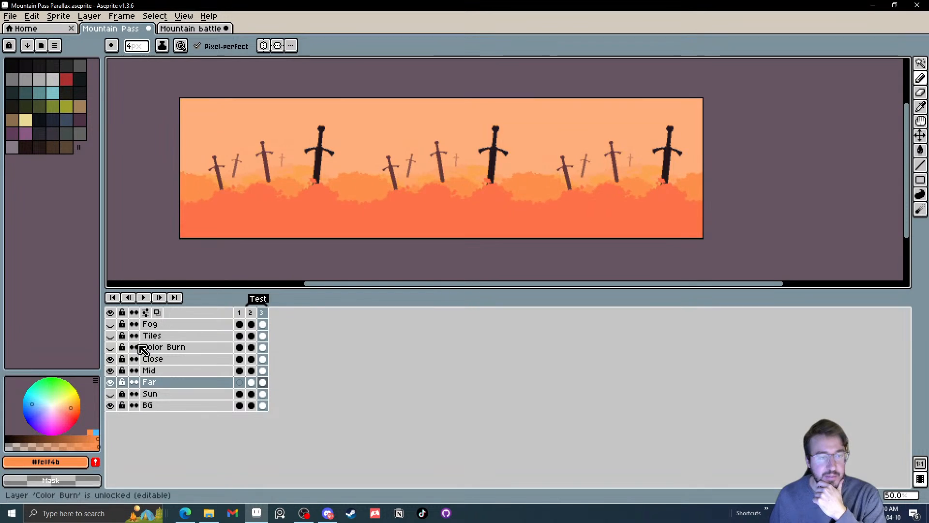
# Delete the Test tag and add a new tag named OG to frame 2
pyautogui.rightClick(259, 299)
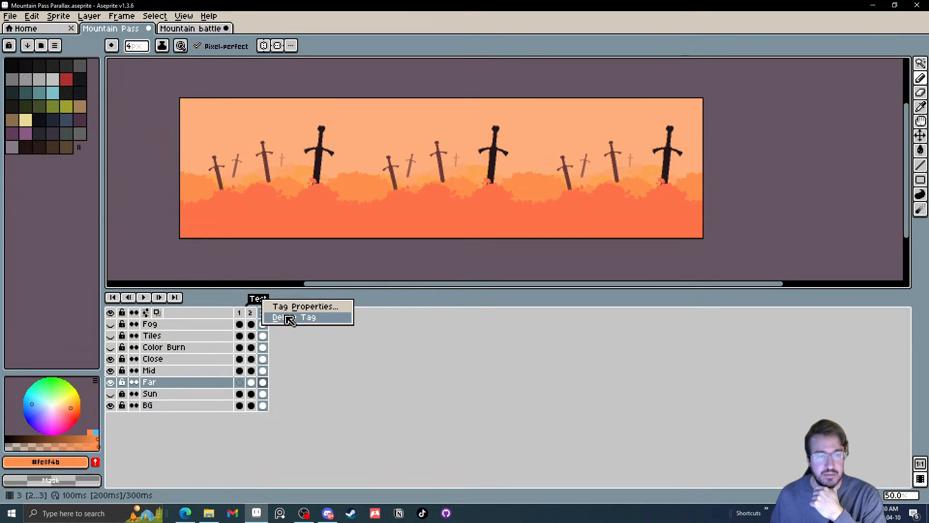
pyautogui.click(274, 315)
pyautogui.rightClick(246, 315)
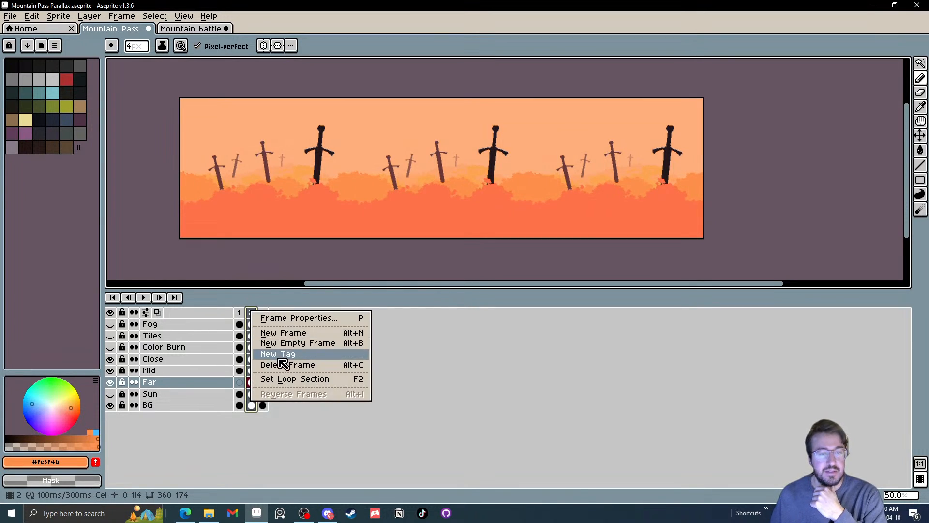
pyautogui.click(269, 358)
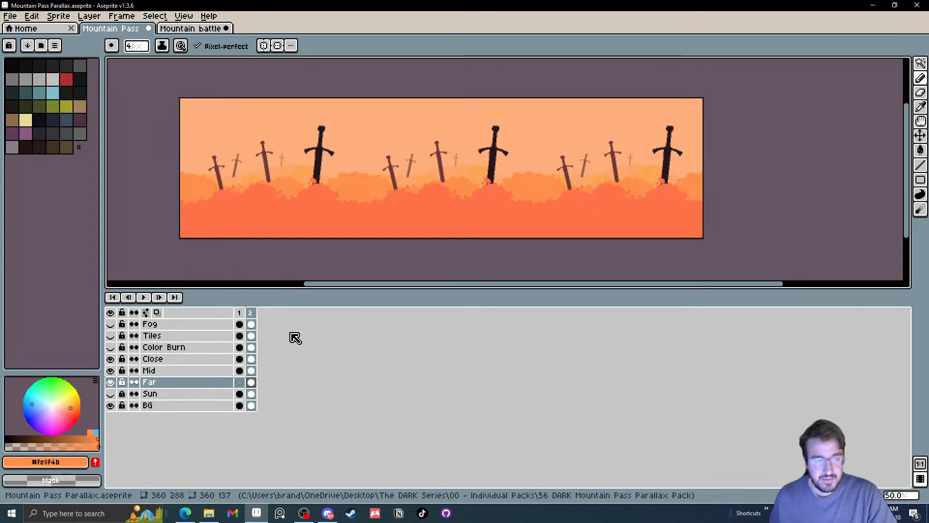
pyautogui.rightClick(251, 314)
pyautogui.click(297, 357)
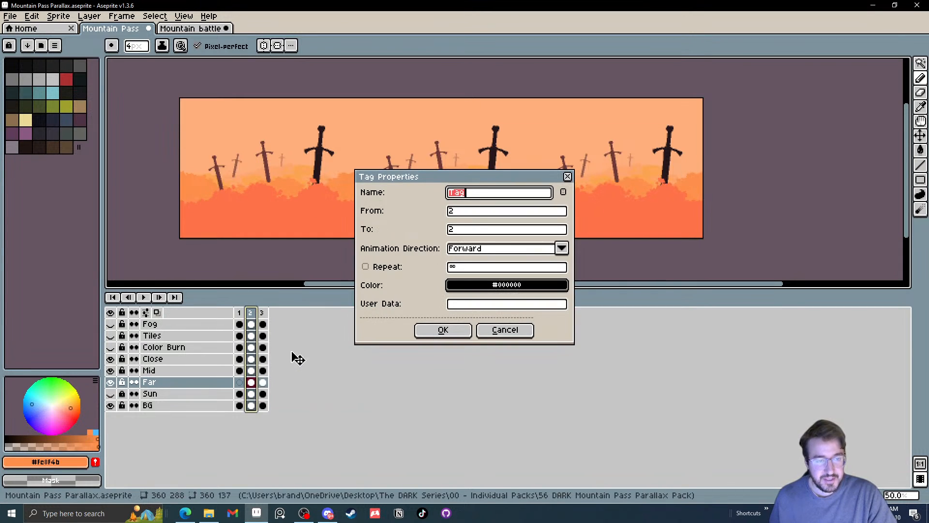
pyautogui.write('OG')
pyautogui.press('Return')
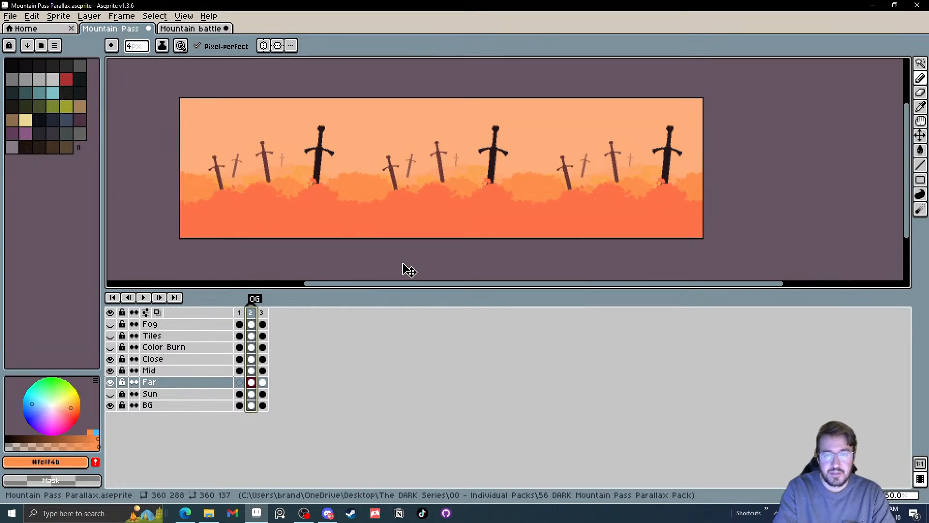
# Compare the artwork on frames 1, 2 and 3
pyautogui.click(242, 313)
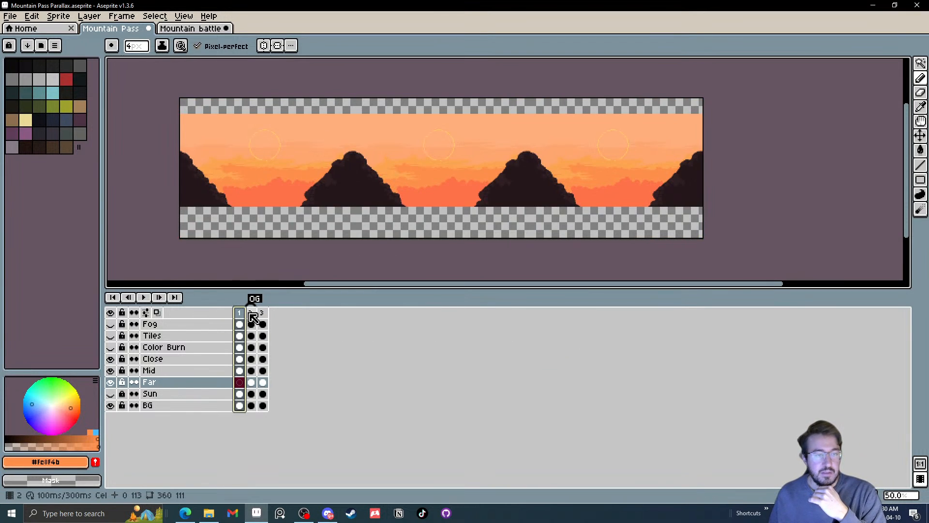
pyautogui.click(251, 313)
pyautogui.click(242, 314)
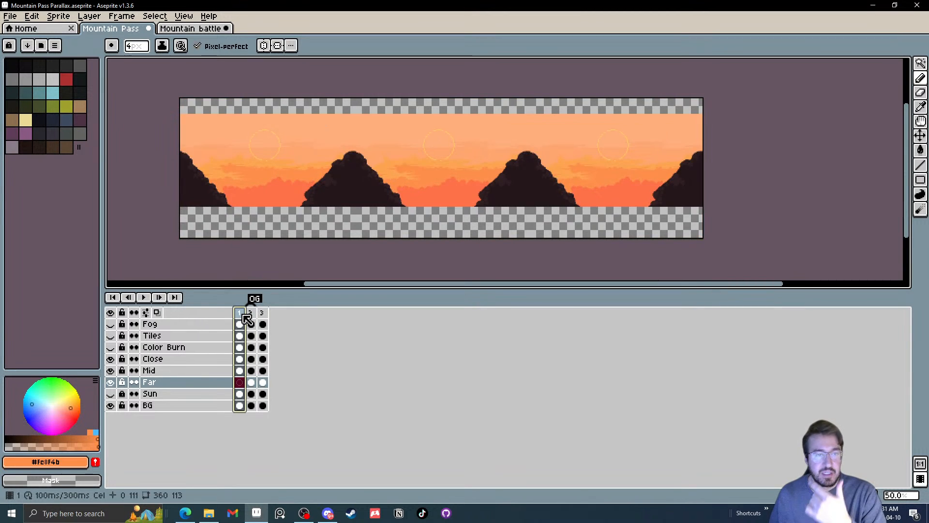
pyautogui.click(250, 314)
pyautogui.click(263, 313)
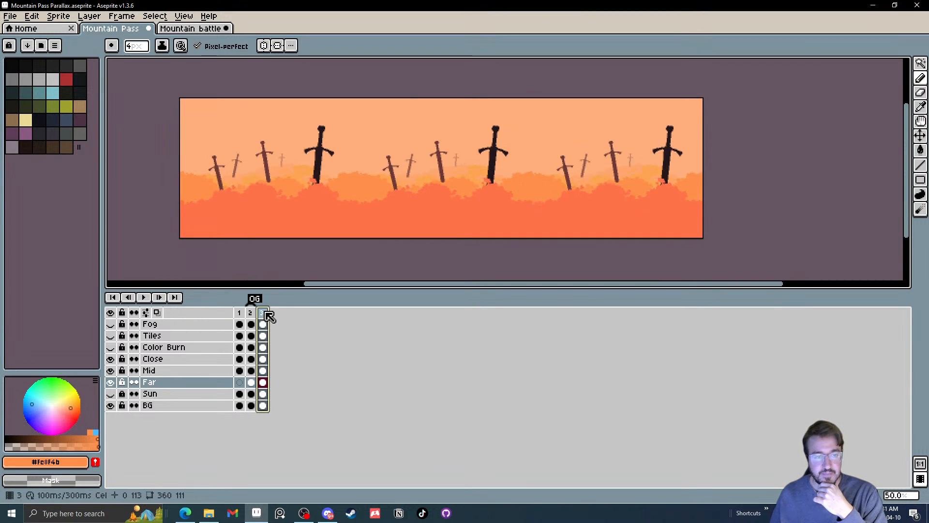
pyautogui.rightClick(264, 313)
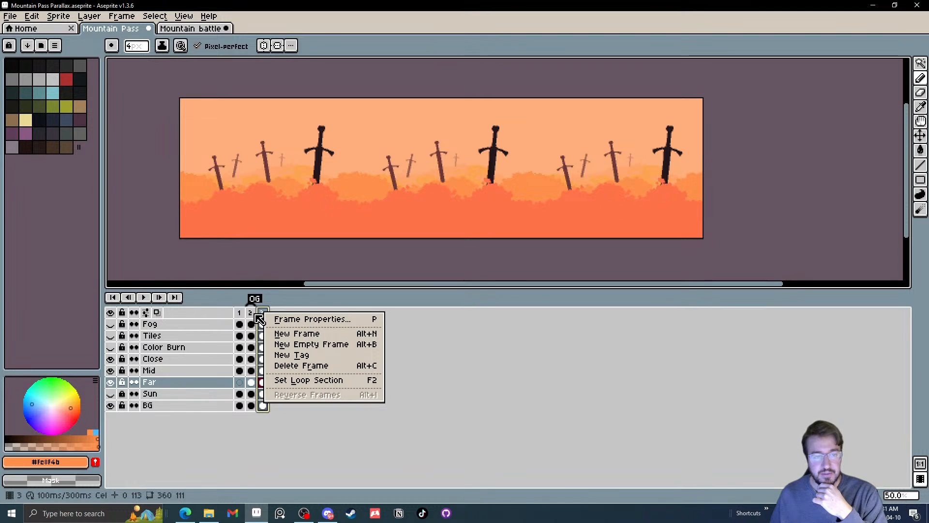
pyautogui.click(492, 359)
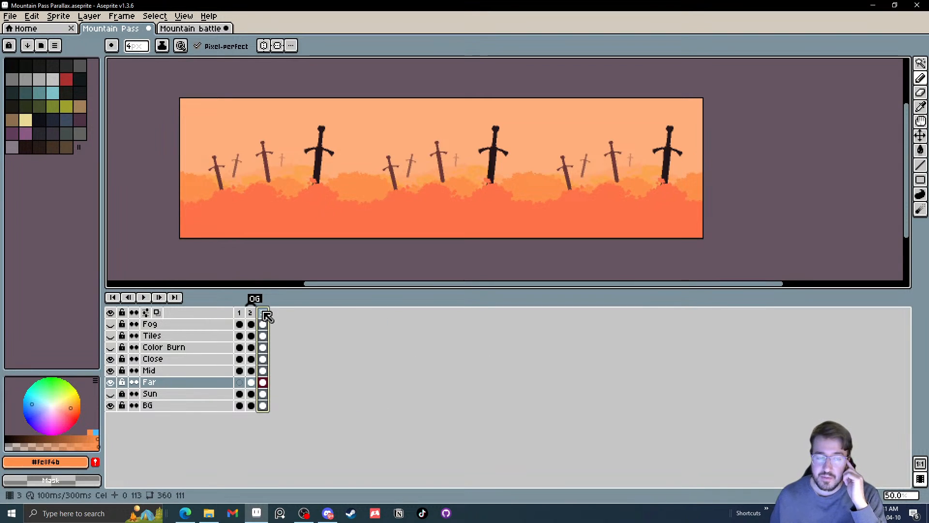
# Delete frame 3 and make the Close layer's cel on frame 2 active
pyautogui.click(110, 394)
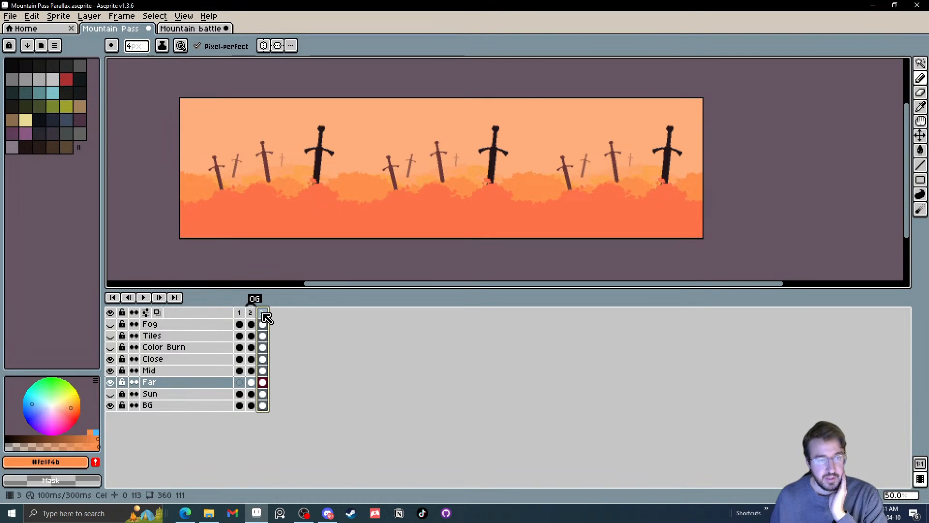
pyautogui.press('Delete')
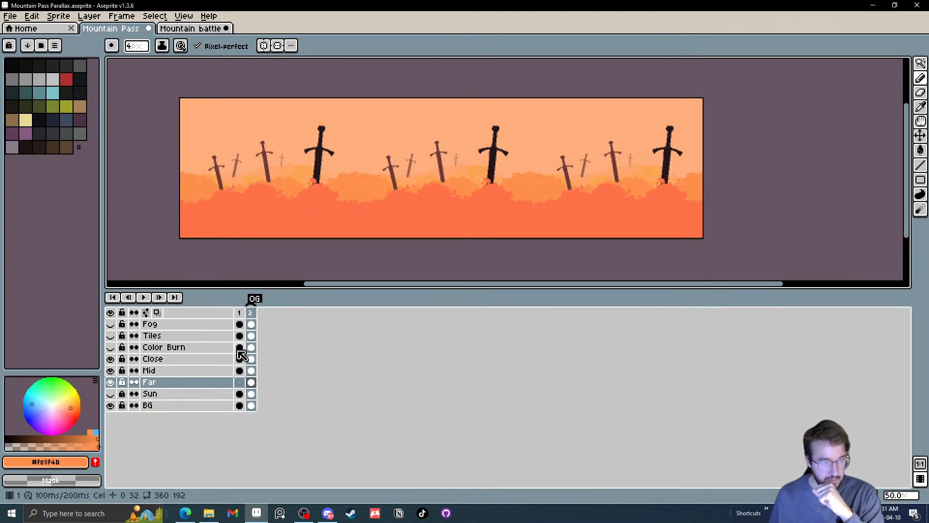
pyautogui.click(252, 360)
# Sample the dark colour #24171b from the foreground sword and reduce the Line tool's brush to 3 px
pyautogui.scroll(5, 414, 149)
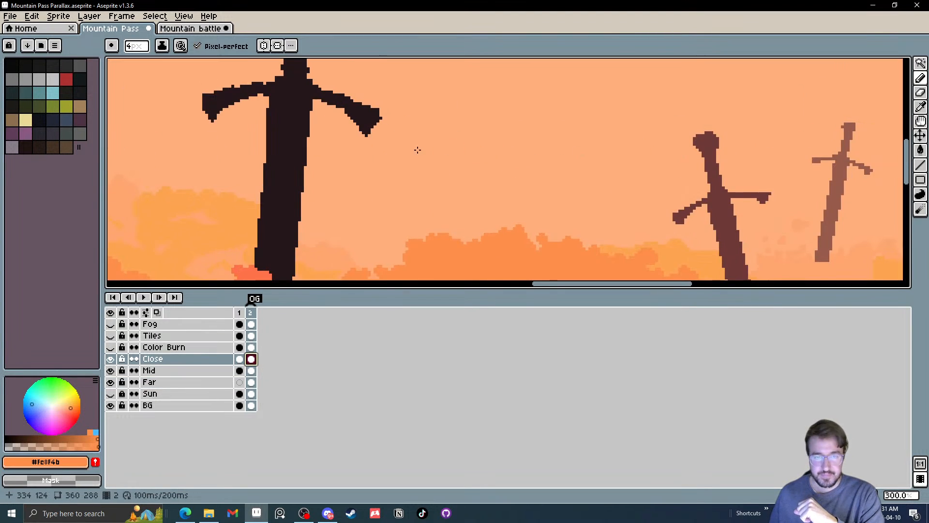
pyautogui.scroll(3, 254, 118)
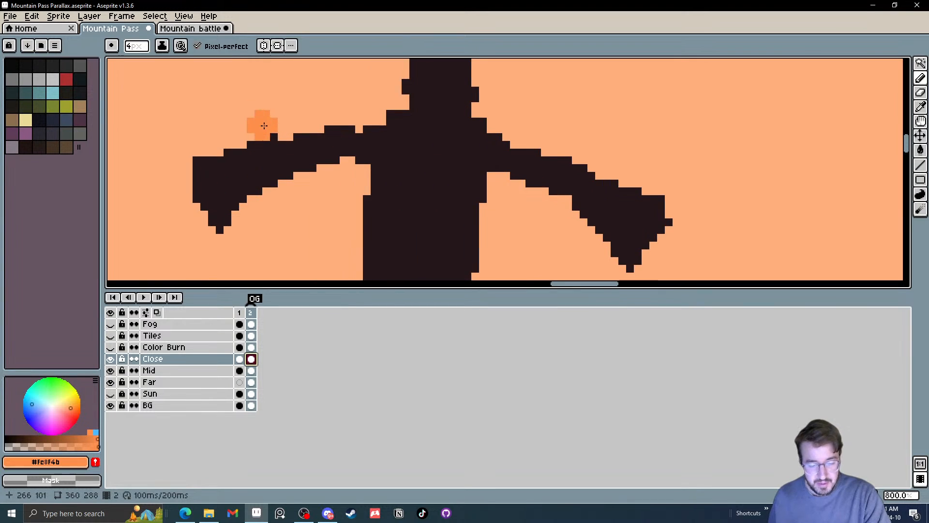
pyautogui.press('v')
pyautogui.click(436, 199)
pyautogui.keyDown('alt'); pyautogui.click(419, 185); pyautogui.keyUp('alt')
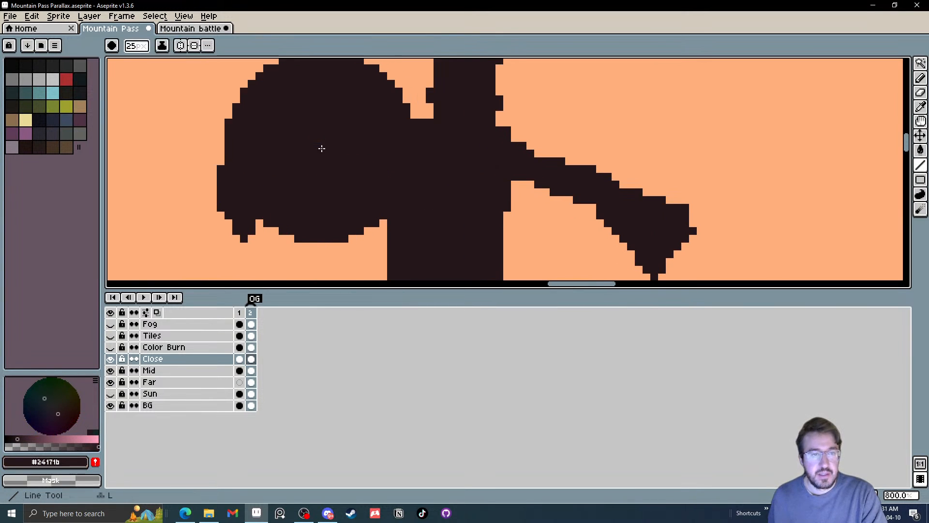
pyautogui.scroll(-4, 333, 131)
pyautogui.scroll(-19, 329, 127)
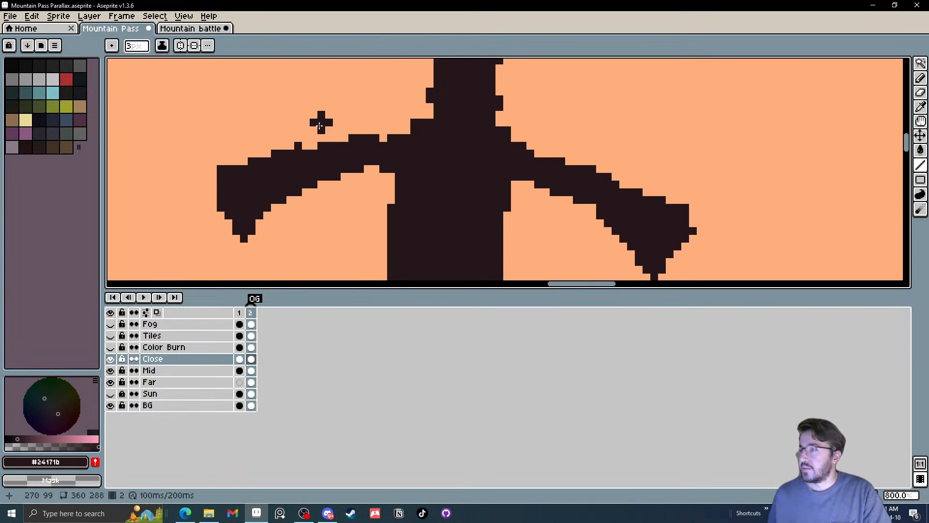
# Remove the stray pixel above the left arm of the foreground sword's crossguard using a rectangular selection
pyautogui.press('m')
pyautogui.moveTo(256, 119); pyautogui.dragTo(327, 144)
pyautogui.click(376, 107)
pyautogui.moveTo(367, 107); pyautogui.dragTo(364, 115)
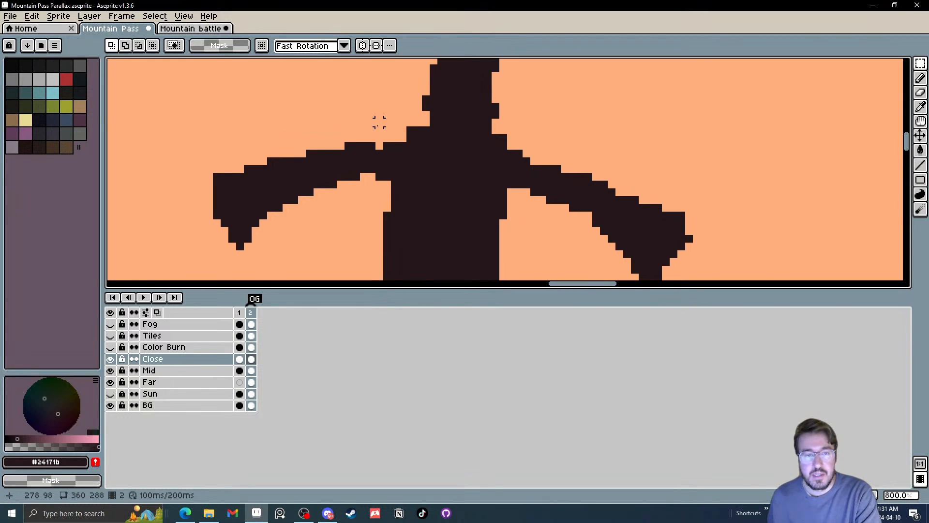
# Fill the small notch where the left crossguard arm meets the hilt using a 1 px Pencil
pyautogui.press('b')
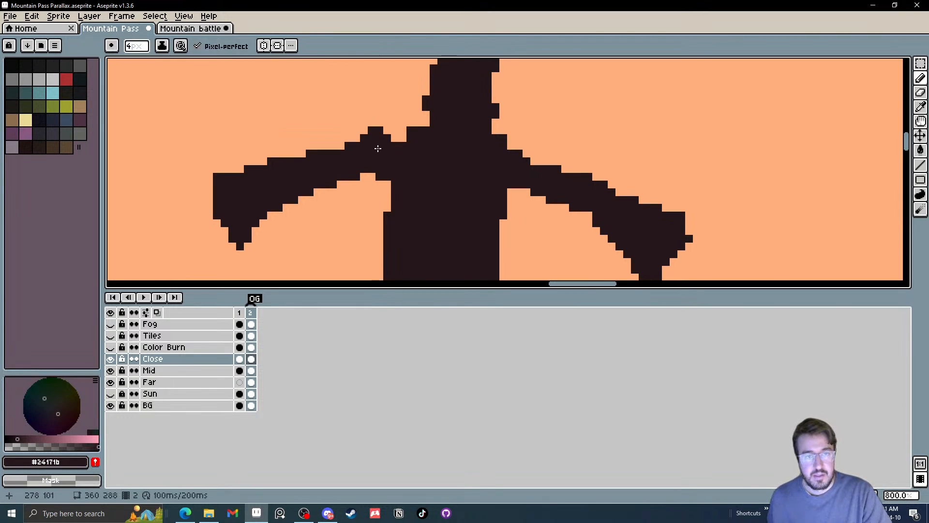
pyautogui.press('-')
pyautogui.press('-')
pyautogui.press('-')
pyautogui.click(378, 149)
pyautogui.scroll(-9, 378, 149)
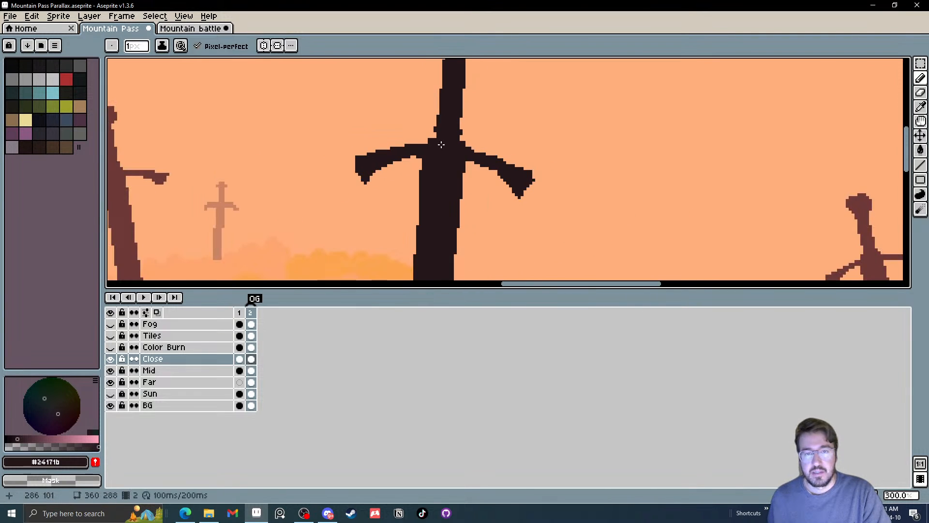
# Trim the stray pixels from the outer tip of the right crossguard arm with the 4 px Eraser
pyautogui.scroll(9, 446, 132)
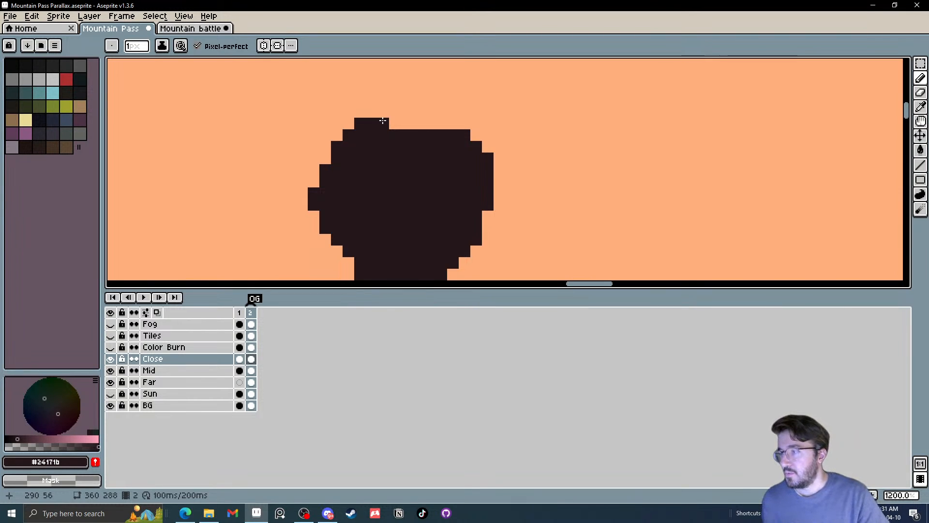
pyautogui.click(390, 116)
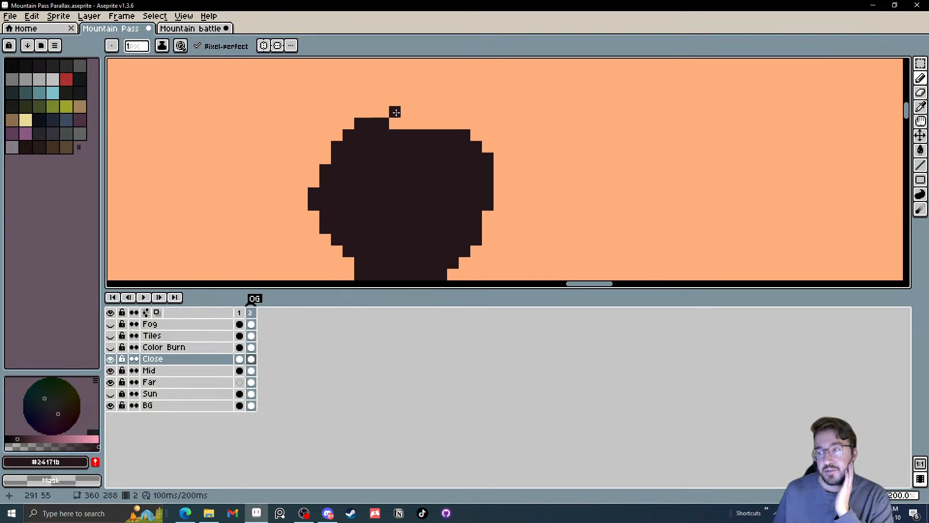
pyautogui.scroll(-4, 405, 150)
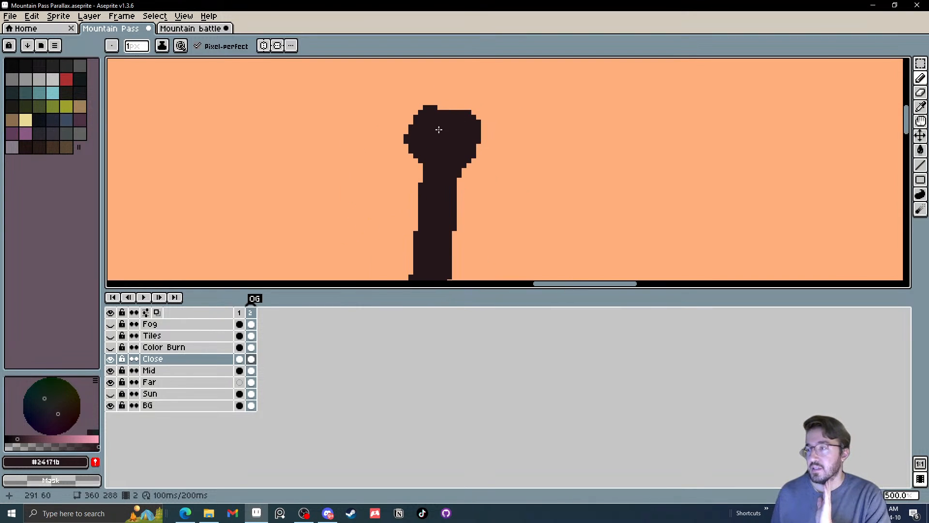
pyautogui.scroll(1, 427, 206)
pyautogui.moveTo(427, 206); pyautogui.dragTo(415, 78)
pyautogui.scroll(-3, 409, 86)
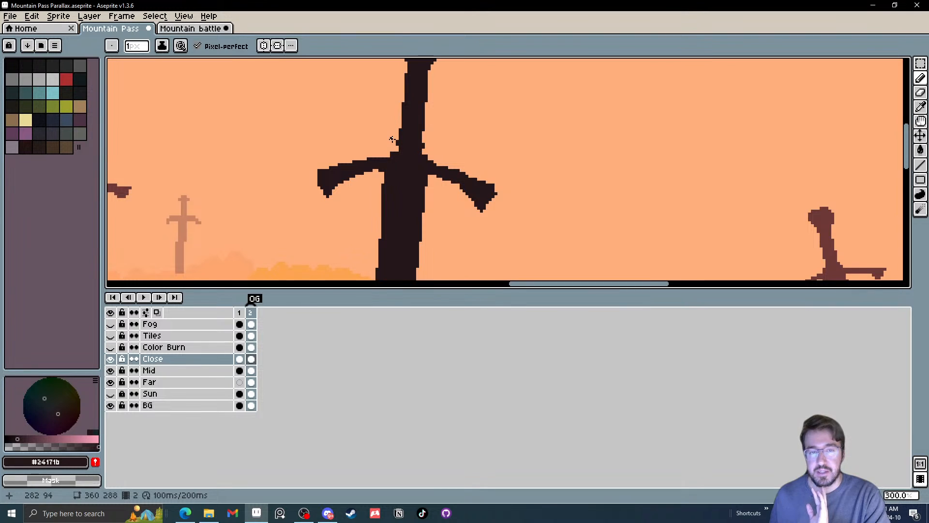
pyautogui.moveTo(417, 218); pyautogui.dragTo(523, 144)
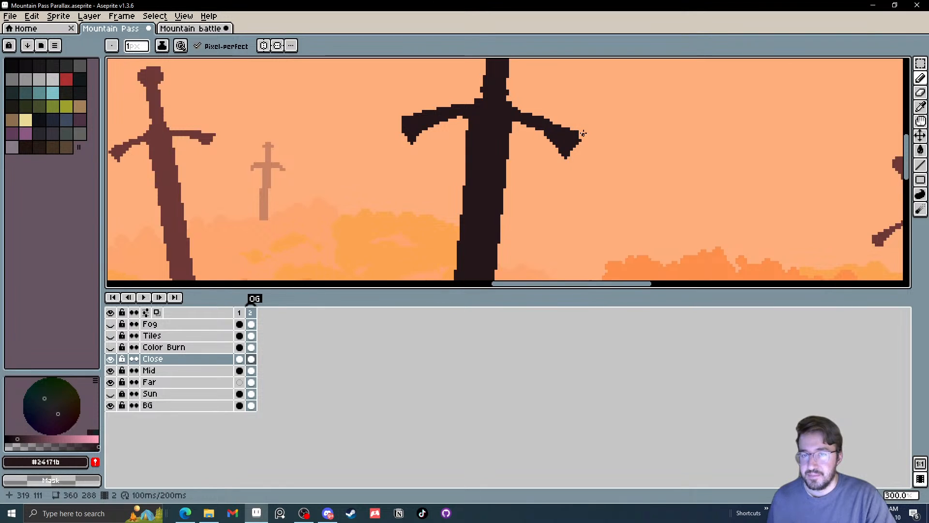
pyautogui.scroll(1, 583, 133)
pyautogui.scroll(1, 555, 134)
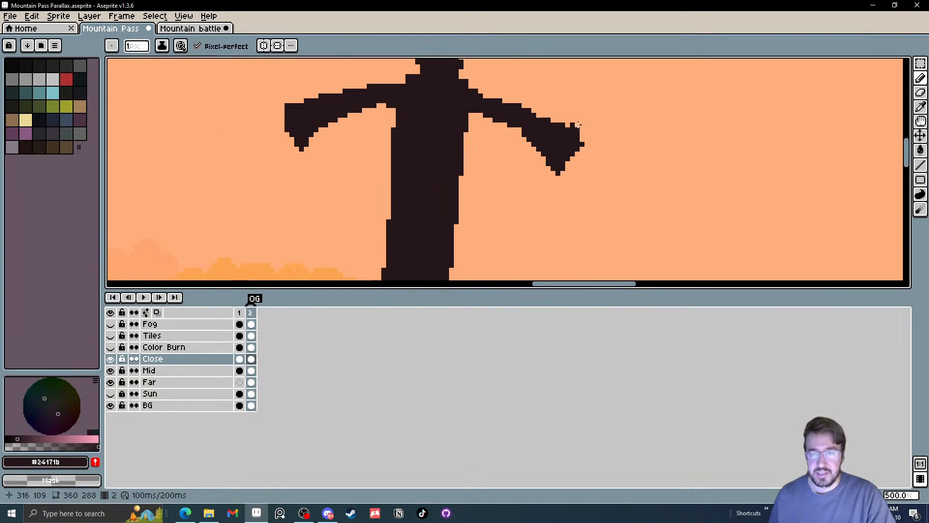
pyautogui.press('e')
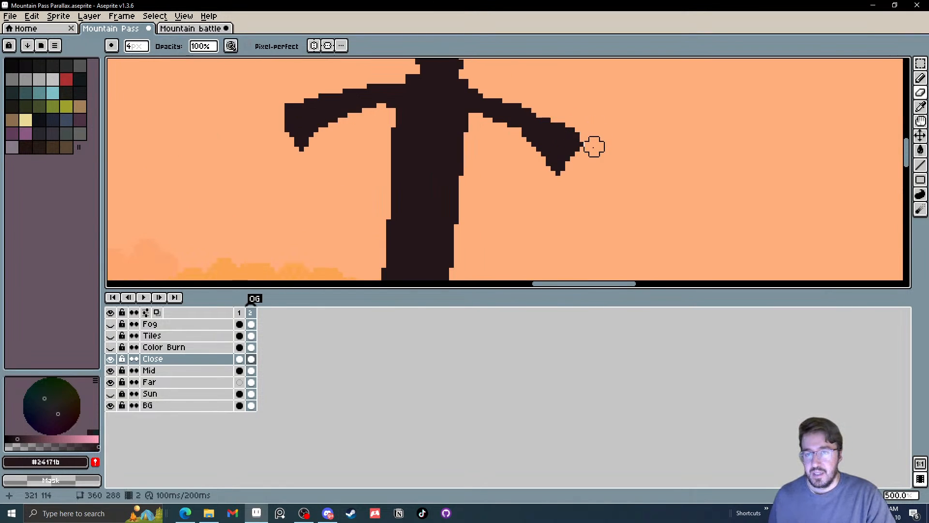
pyautogui.click(589, 141)
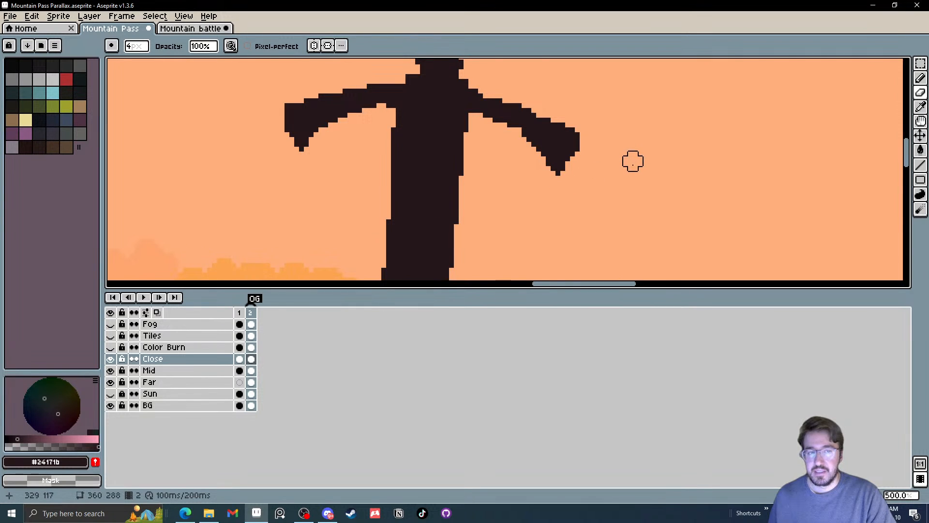
# Examine the foreground sword's hilt outline and its base among the bushes on frame 2
pyautogui.scroll(-4, 632, 161)
pyautogui.scroll(5, 572, 171)
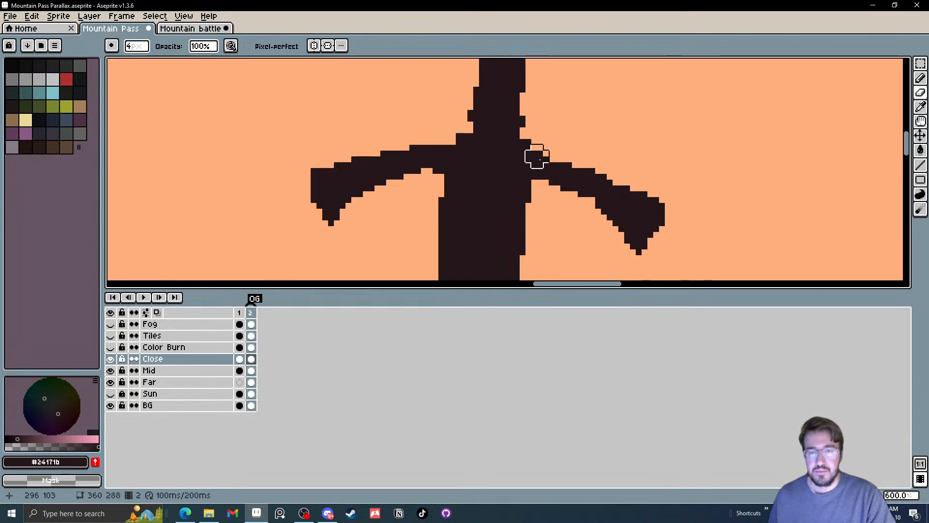
pyautogui.moveTo(543, 127); pyautogui.dragTo(533, 147)
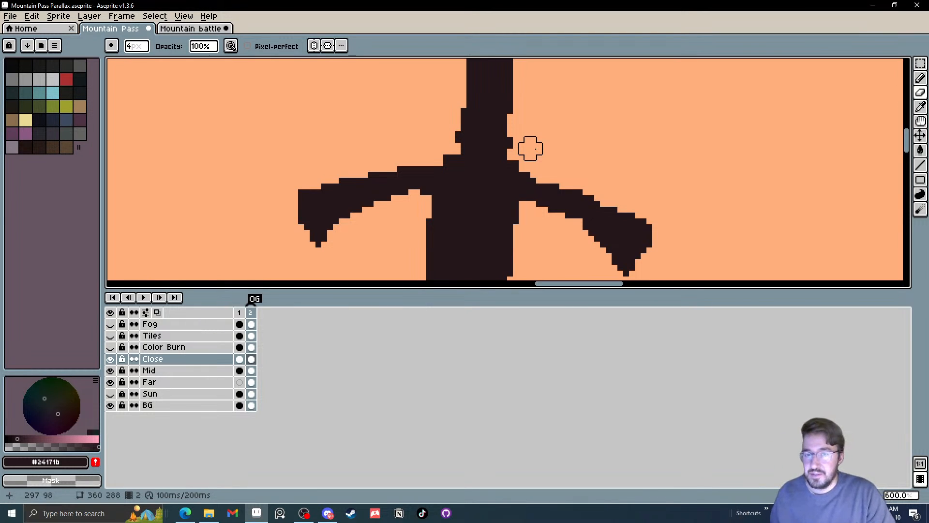
pyautogui.scroll(-5, 530, 148)
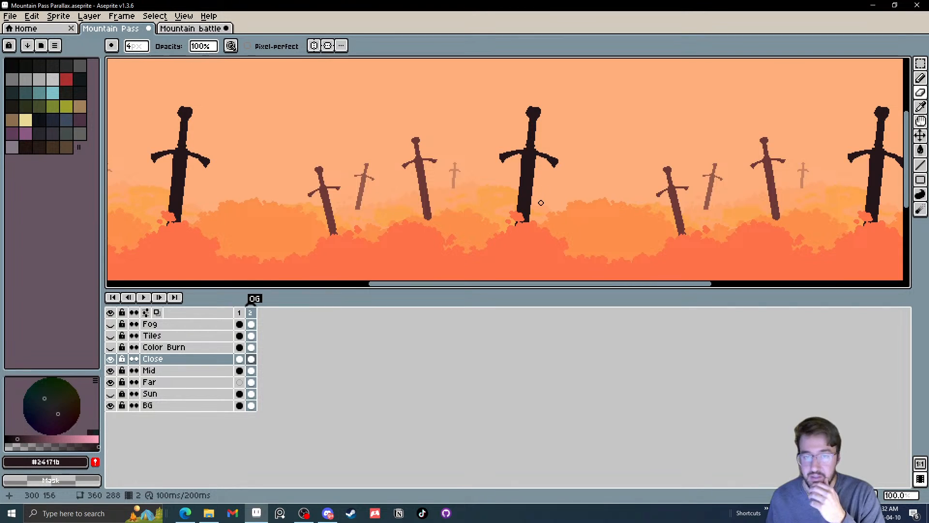
pyautogui.scroll(1, 532, 225)
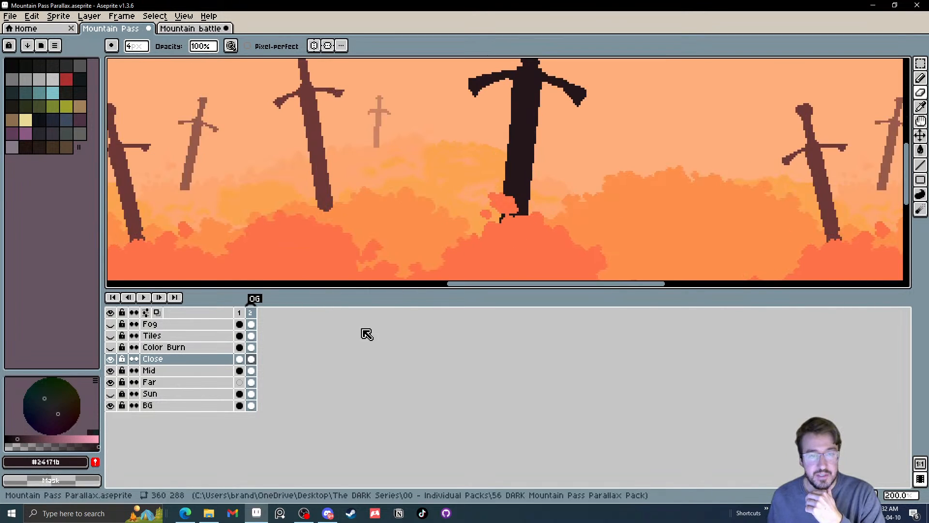
pyautogui.scroll(3, 495, 199)
pyautogui.moveTo(477, 157)
pyautogui.mouseDown()
pyautogui.moveTo(483, 177)
pyautogui.moveTo(450, 189)
pyautogui.moveTo(475, 174)
pyautogui.mouseUp()
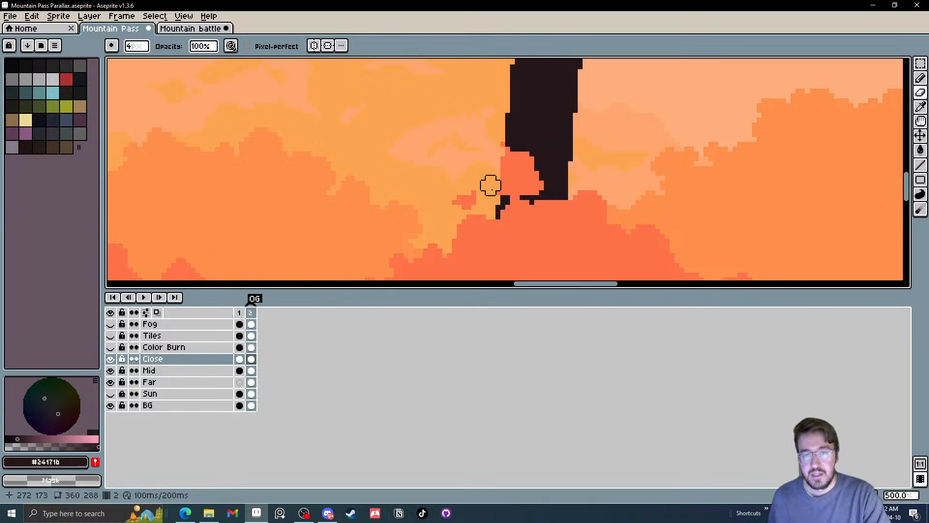
pyautogui.scroll(-4, 516, 155)
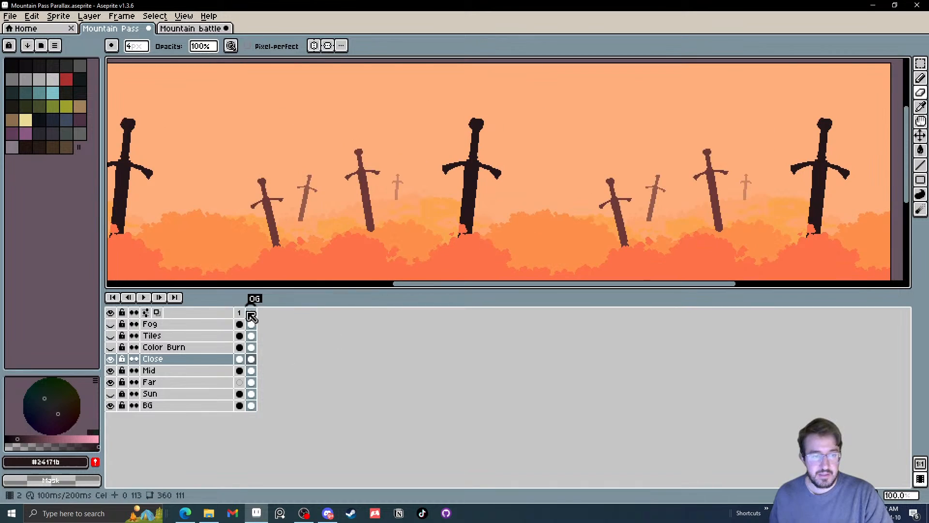
# Sample the rock highlight colour #301f24 from frame 1 and return to the Close cel on frame 2
pyautogui.click(242, 313)
pyautogui.moveTo(276, 233); pyautogui.dragTo(342, 202)
pyautogui.scroll(2, 339, 202)
pyautogui.press('i')
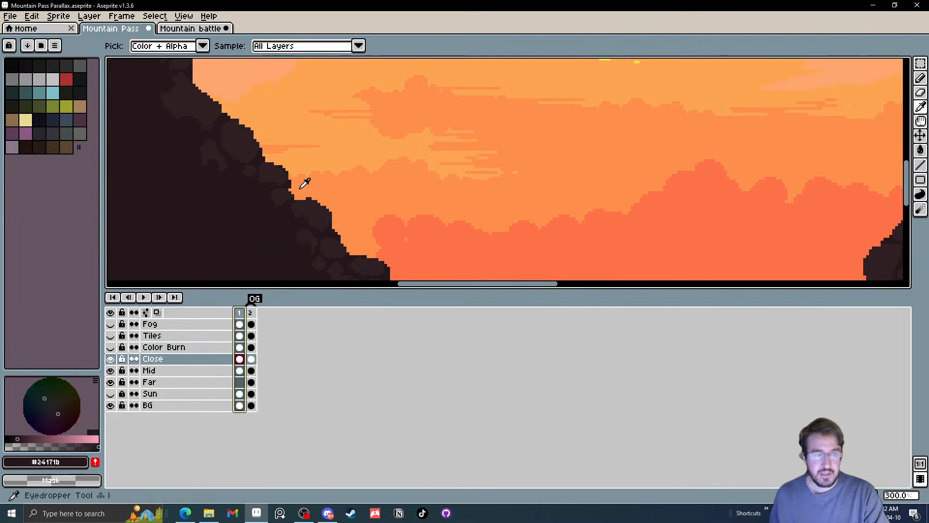
pyautogui.click(248, 149)
pyautogui.click(250, 359)
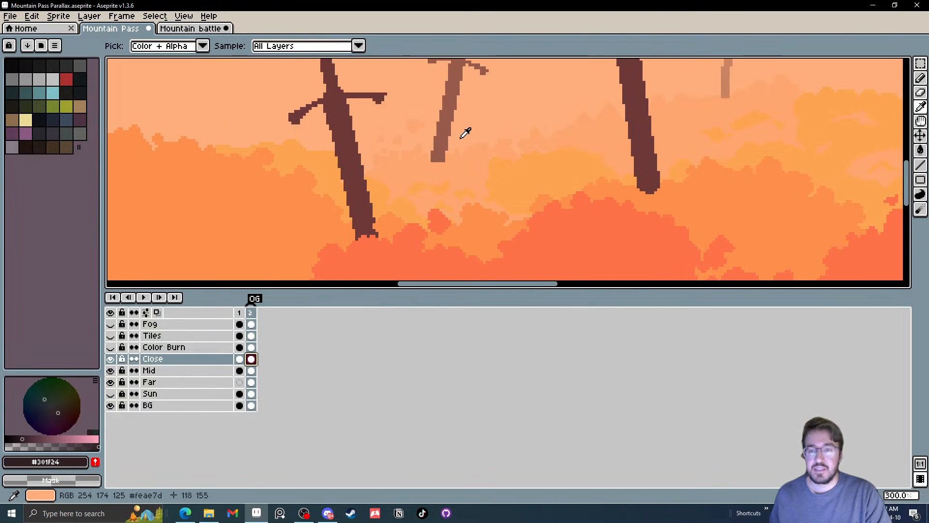
# Set up the Line tool with a 2 px brush and Lock Alpha ink for shading the foreground sword
pyautogui.scroll(-1, 365, 145)
pyautogui.scroll(-1, 362, 147)
pyautogui.scroll(3, 533, 133)
pyautogui.moveTo(516, 110); pyautogui.dragTo(503, 158)
pyautogui.press('b')
pyautogui.scroll(3, 460, 153)
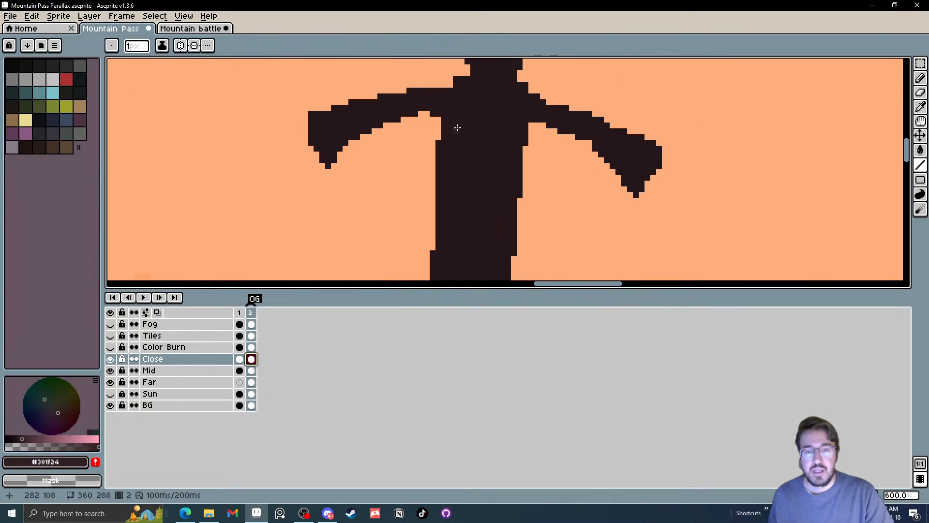
pyautogui.press('+')
pyautogui.press('-')
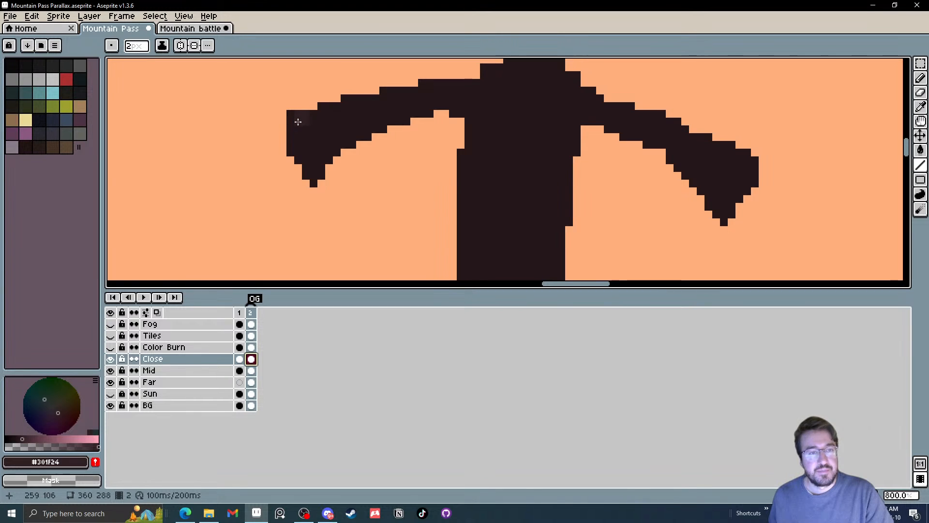
pyautogui.click(162, 46)
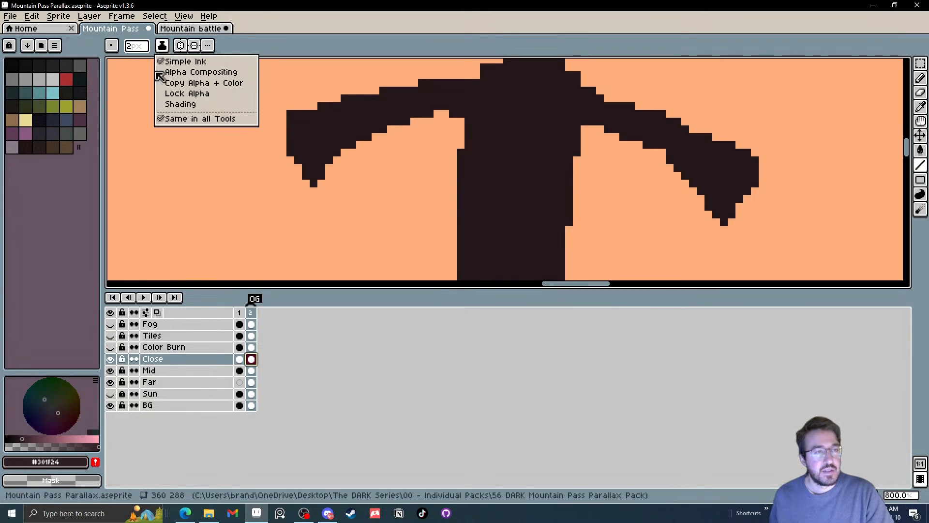
pyautogui.click(181, 94)
# Try shading the foreground sword's pommel with #301f24 using a 15 px brush
pyautogui.moveTo(465, 72)
pyautogui.mouseDown()
pyautogui.moveTo(400, 248)
pyautogui.moveTo(428, 204)
pyautogui.mouseUp()
pyautogui.scroll(-2, 428, 203)
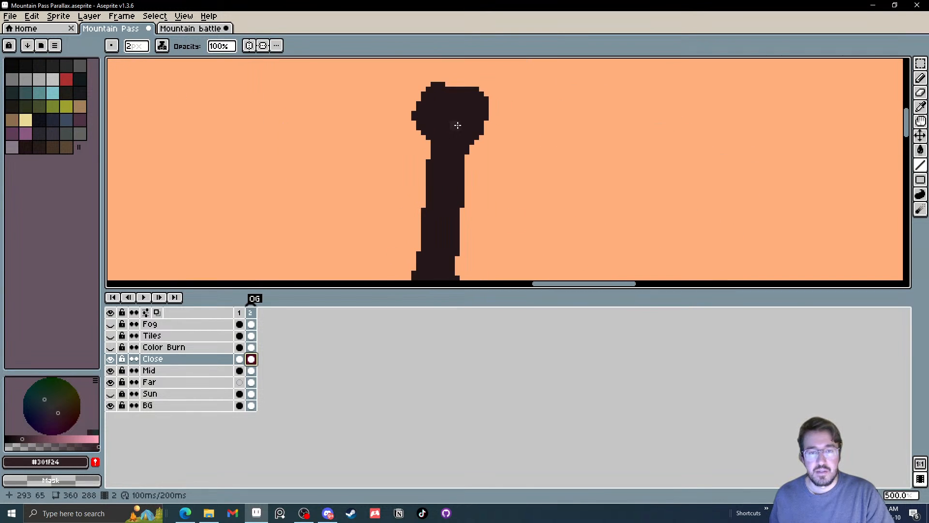
pyautogui.press('+')
pyautogui.press('+')
pyautogui.press('+')
pyautogui.press('+')
pyautogui.press('+')
pyautogui.press('+')
pyautogui.press('+')
pyautogui.press('+')
pyautogui.press('+')
pyautogui.press('+')
pyautogui.press('+')
pyautogui.press('+')
pyautogui.press('+')
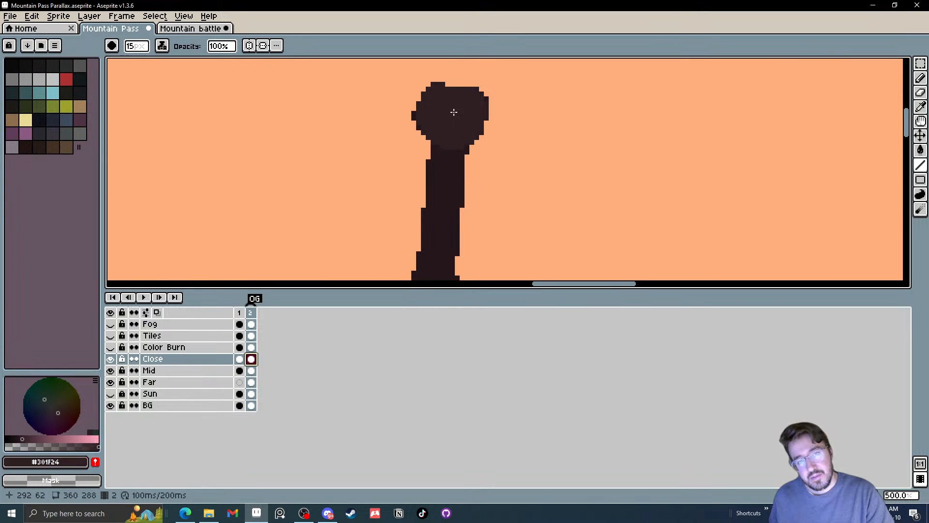
pyautogui.click(454, 113)
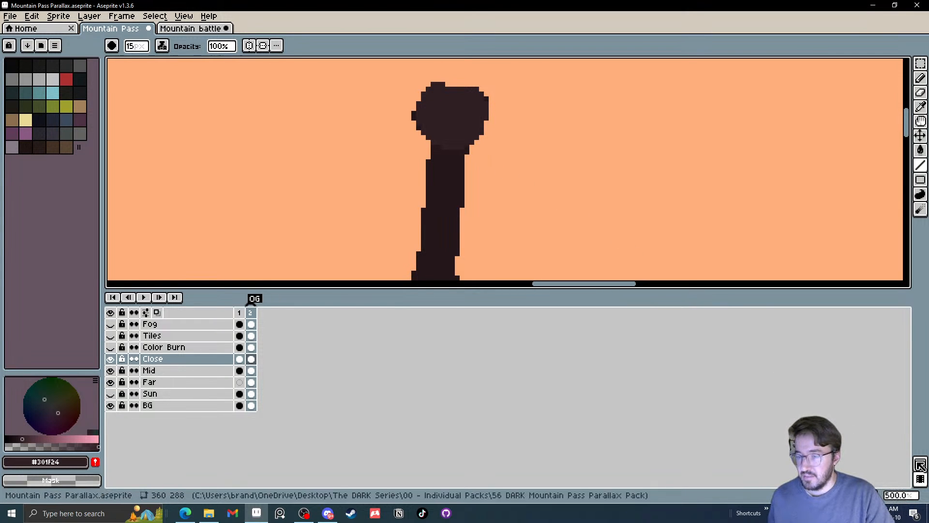
# Show the preview enlarged on the foreground sword and undo the pommel shading
pyautogui.click(920, 465)
pyautogui.scroll(5, 724, 159)
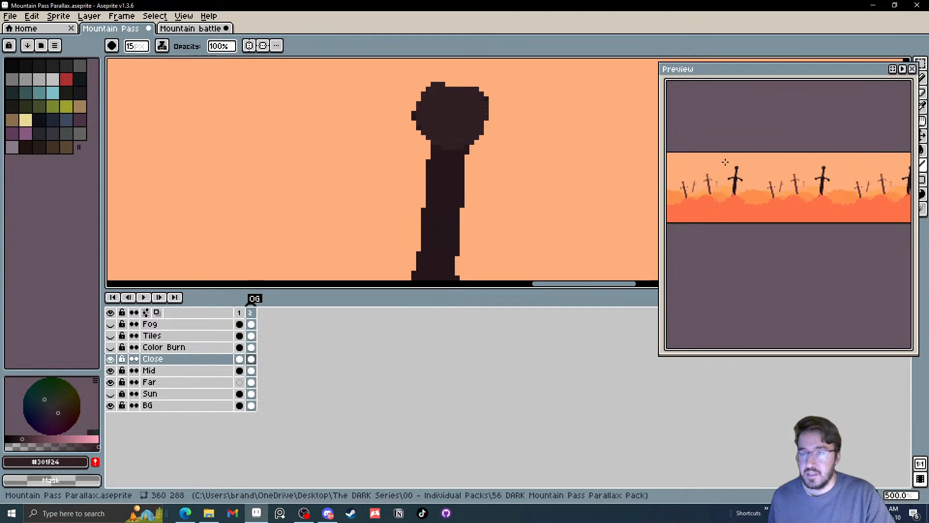
pyautogui.moveTo(564, 123); pyautogui.dragTo(539, 181)
pyautogui.hotkey('ctrl', 'z')
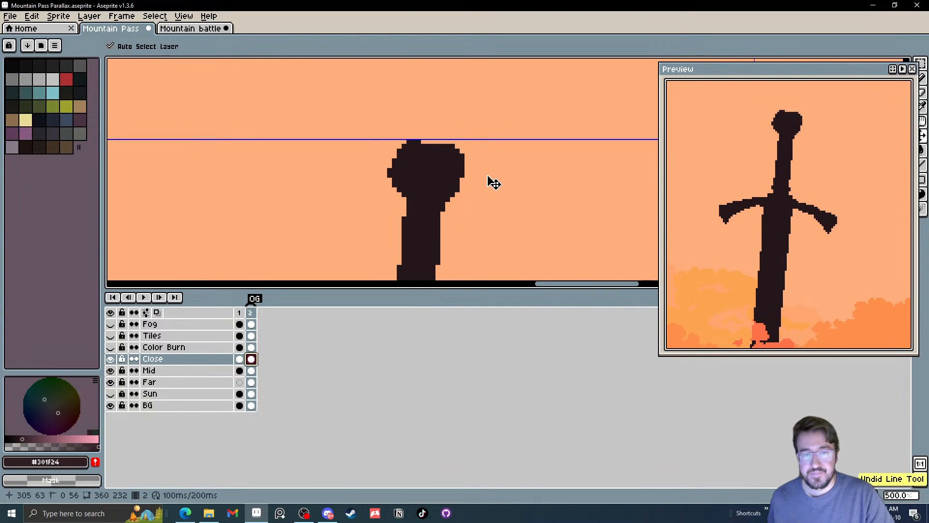
# Paint three #301f24 wrap bands down the foreground sword's grip with the 2 px Line tool
pyautogui.scroll(-4, 488, 183)
pyautogui.moveTo(445, 183); pyautogui.dragTo(455, 112)
pyautogui.press('-')
pyautogui.press('-')
pyautogui.press('-')
pyautogui.press('-')
pyautogui.press('-')
pyautogui.press('-')
pyautogui.press('-')
pyautogui.press('-')
pyautogui.press('-')
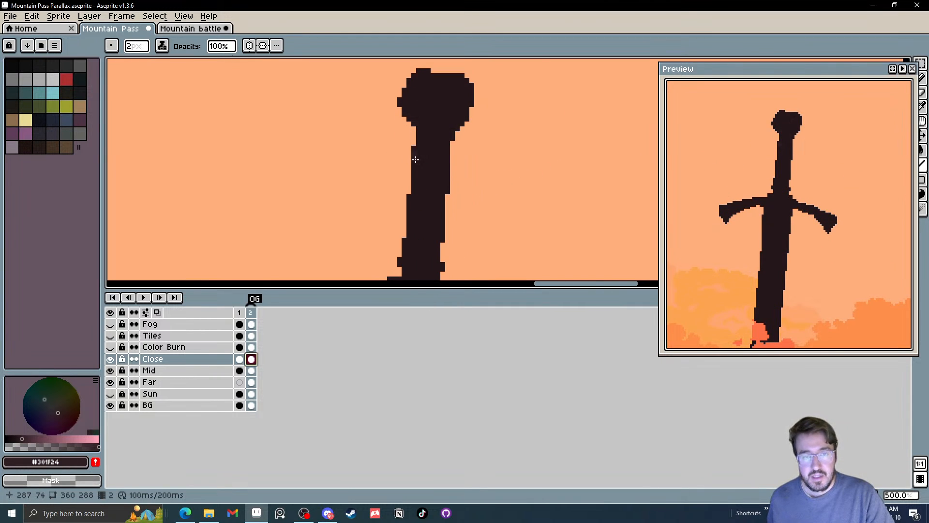
pyautogui.scroll(4, 429, 155)
pyautogui.moveTo(431, 169); pyautogui.dragTo(422, 169)
pyautogui.moveTo(422, 177); pyautogui.dragTo(453, 175)
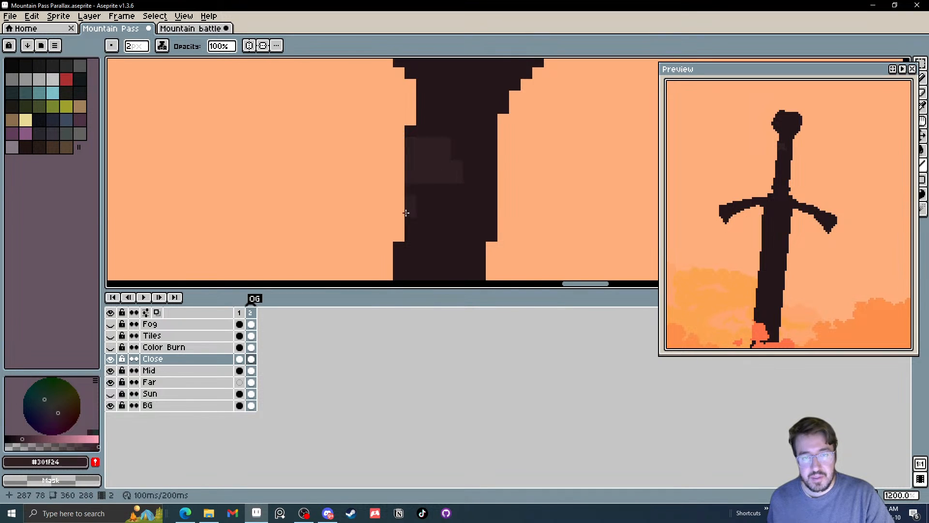
pyautogui.moveTo(408, 230)
pyautogui.mouseDown()
pyautogui.moveTo(425, 156)
pyautogui.moveTo(450, 189)
pyautogui.mouseUp()
pyautogui.moveTo(417, 185); pyautogui.dragTo(457, 191)
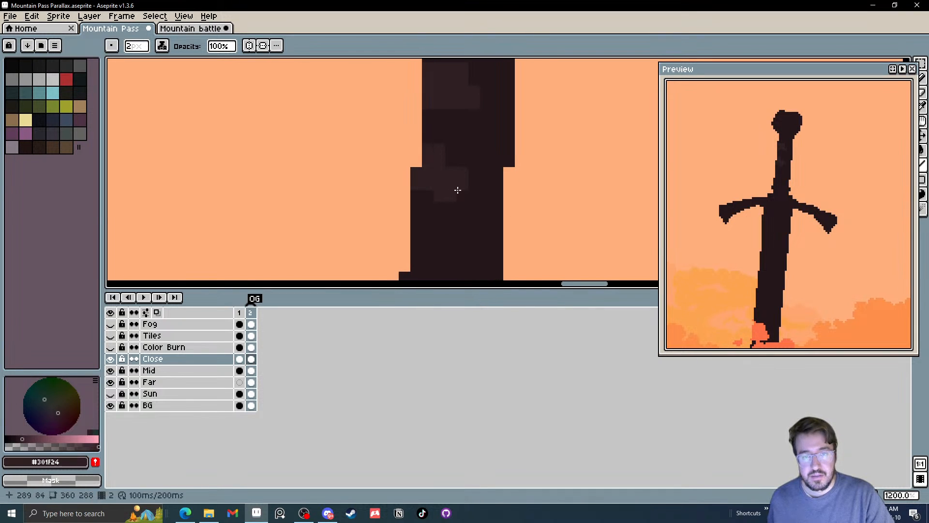
pyautogui.moveTo(433, 229); pyautogui.dragTo(431, 127)
pyautogui.moveTo(413, 175); pyautogui.dragTo(448, 173)
pyautogui.moveTo(437, 163)
pyautogui.mouseDown()
pyautogui.moveTo(421, 160)
pyautogui.moveTo(425, 186)
pyautogui.moveTo(458, 186)
pyautogui.mouseUp()
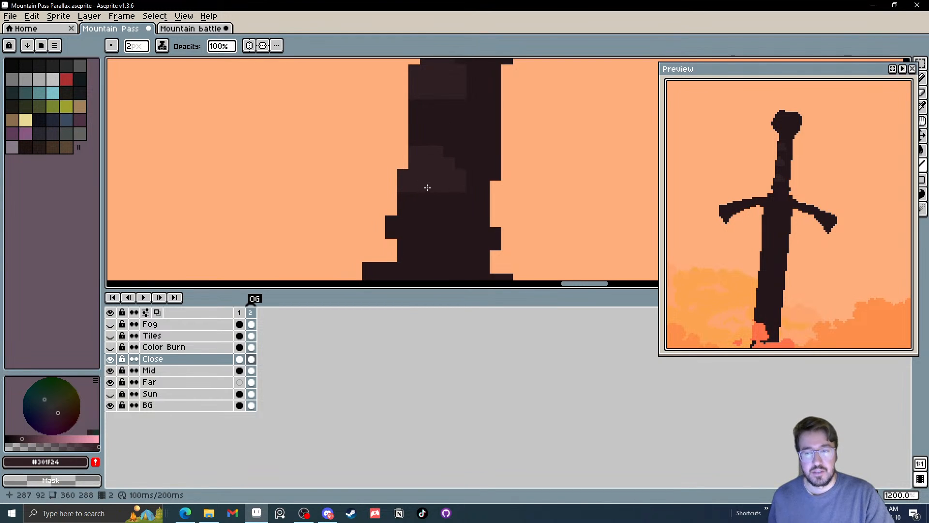
# Add a round #301f24 shading spot to the foreground sword's pommel with an 8 px brush
pyautogui.scroll(-4, 419, 186)
pyautogui.scroll(-3, 445, 189)
pyautogui.scroll(7, 445, 169)
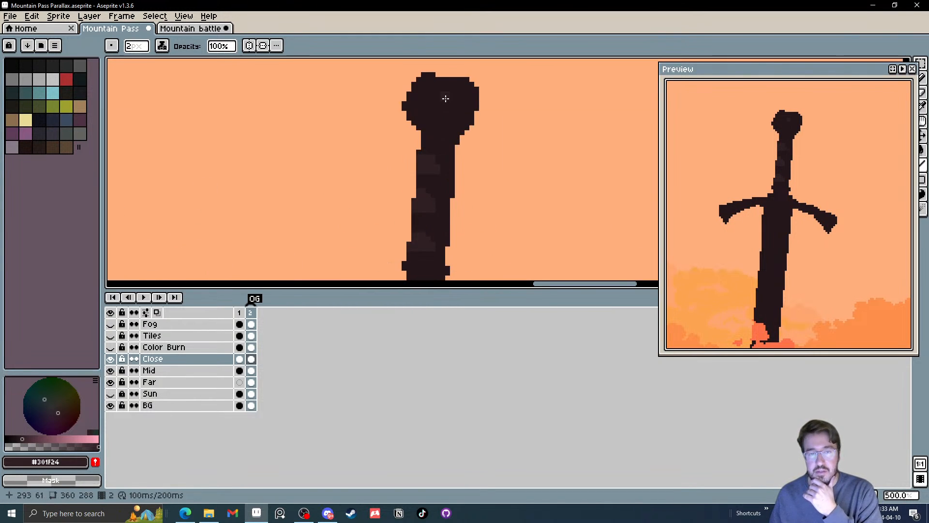
pyautogui.keyDown('ctrl'); pyautogui.scroll(4, 436, 110); pyautogui.keyUp('ctrl')
pyautogui.keyDown('ctrl'); pyautogui.scroll(2, 435, 108); pyautogui.keyUp('ctrl')
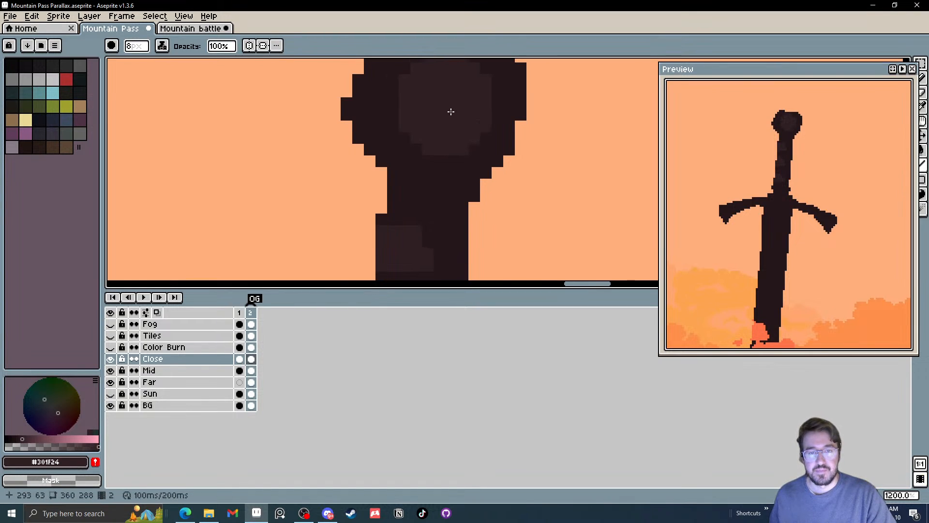
pyautogui.scroll(-6, 450, 107)
pyautogui.scroll(-1, 504, 143)
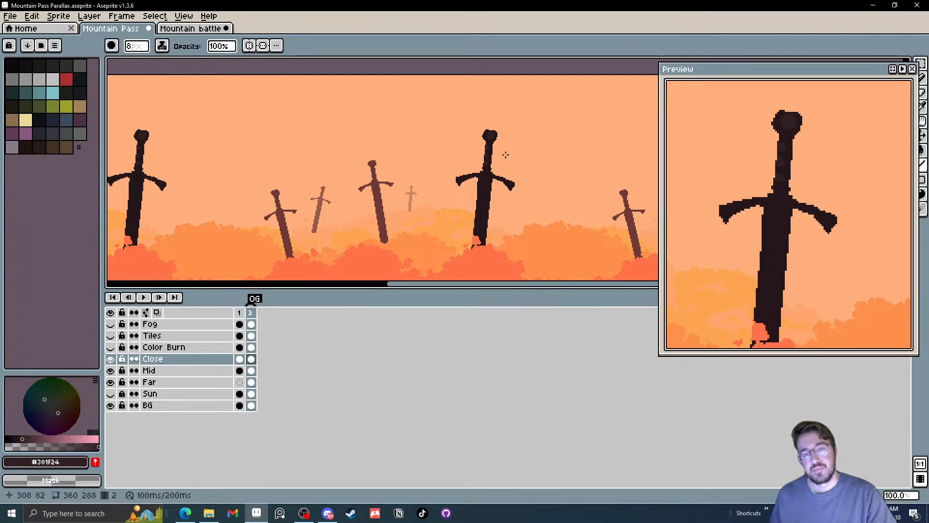
# Shade the left tip of the foreground sword's crossguard in #301f24 with a 2 px brush
pyautogui.scroll(3, 501, 136)
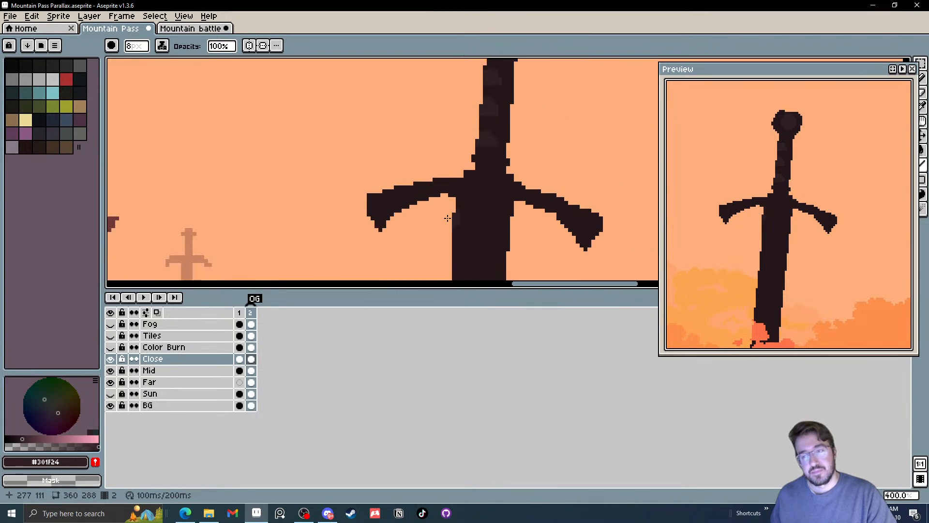
pyautogui.keyDown('ctrl'); pyautogui.scroll(-1, 425, 209); pyautogui.keyUp('ctrl')
pyautogui.keyDown('ctrl'); pyautogui.scroll(-4, 414, 209); pyautogui.keyUp('ctrl')
pyautogui.scroll(6, 405, 209)
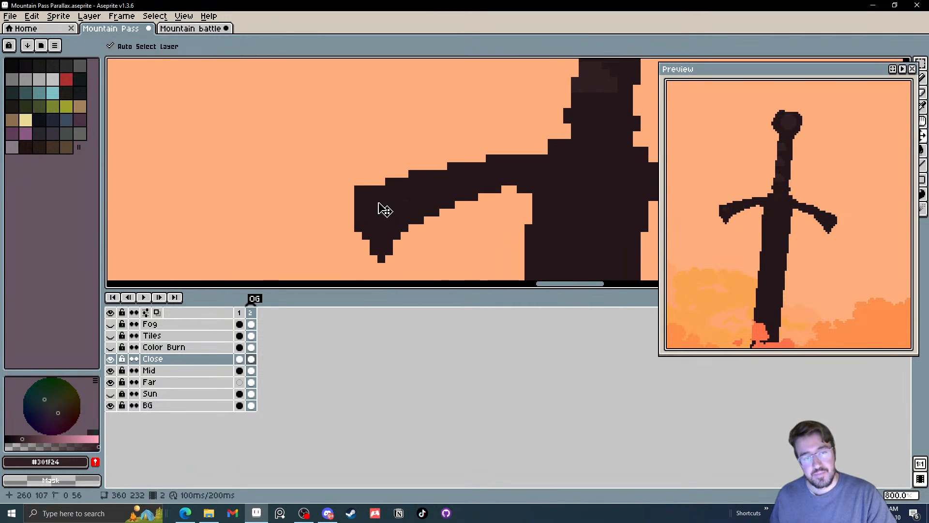
pyautogui.moveTo(377, 202)
pyautogui.mouseDown()
pyautogui.moveTo(378, 249)
pyautogui.moveTo(400, 206)
pyautogui.moveTo(356, 235)
pyautogui.moveTo(372, 200)
pyautogui.moveTo(418, 208)
pyautogui.mouseUp()
pyautogui.hotkey('ctrl', 'z')
pyautogui.hotkey('ctrl', 'z')
pyautogui.scroll(-7, 426, 199)
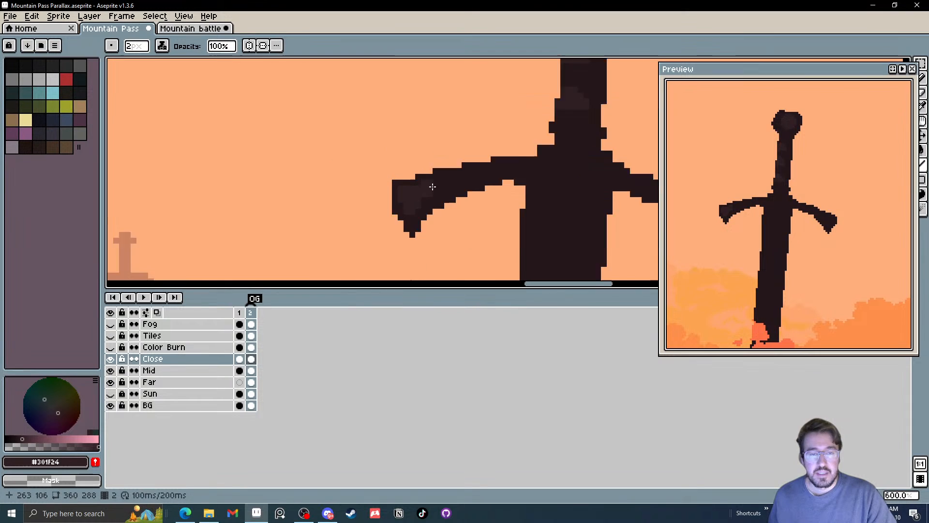
pyautogui.scroll(-1, 546, 194)
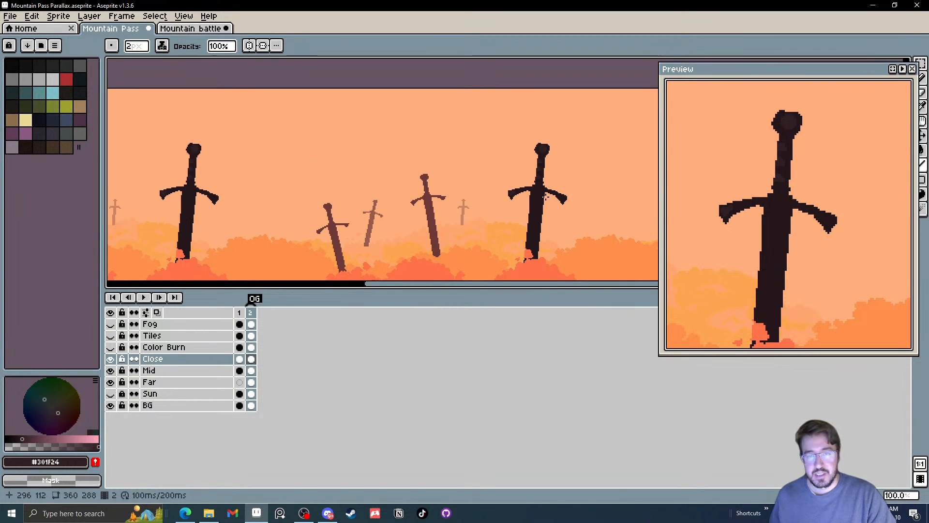
# Choose the lighter reddish brown #3d262e and add a highlight to the grip's uppermost wrap band
pyautogui.scroll(1, 546, 197)
pyautogui.scroll(-1, 546, 196)
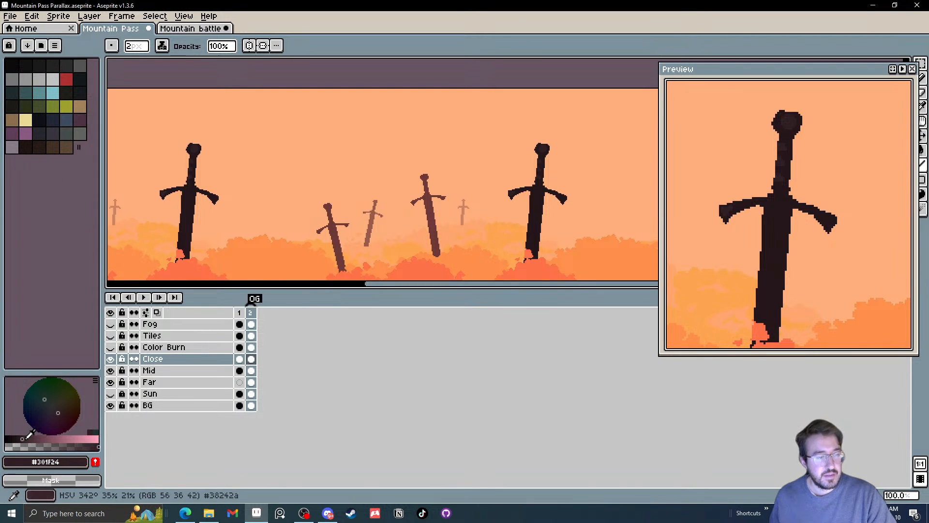
pyautogui.click(27, 438)
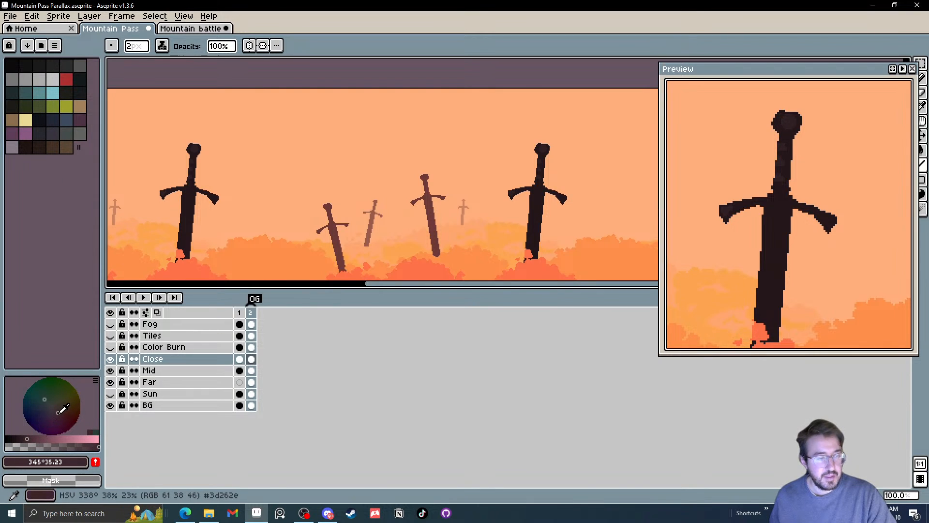
pyautogui.scroll(6, 525, 150)
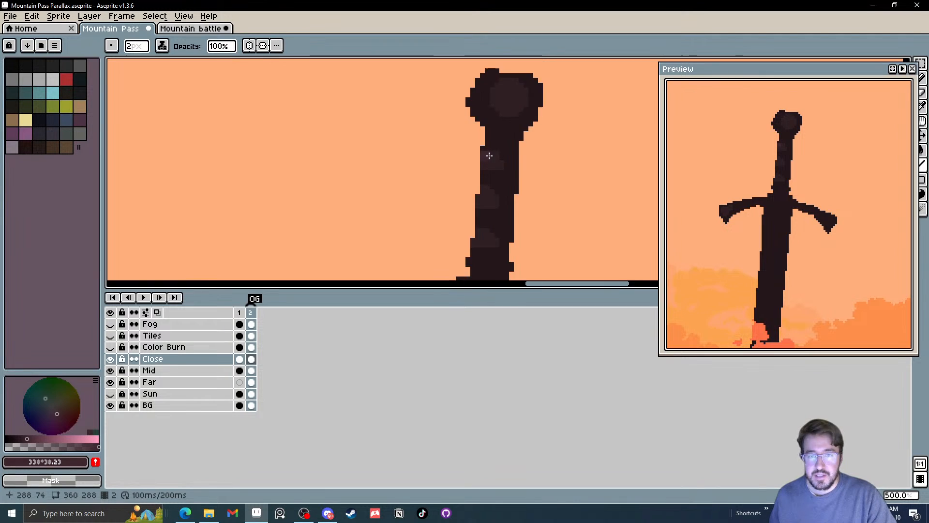
pyautogui.scroll(-4, 483, 166)
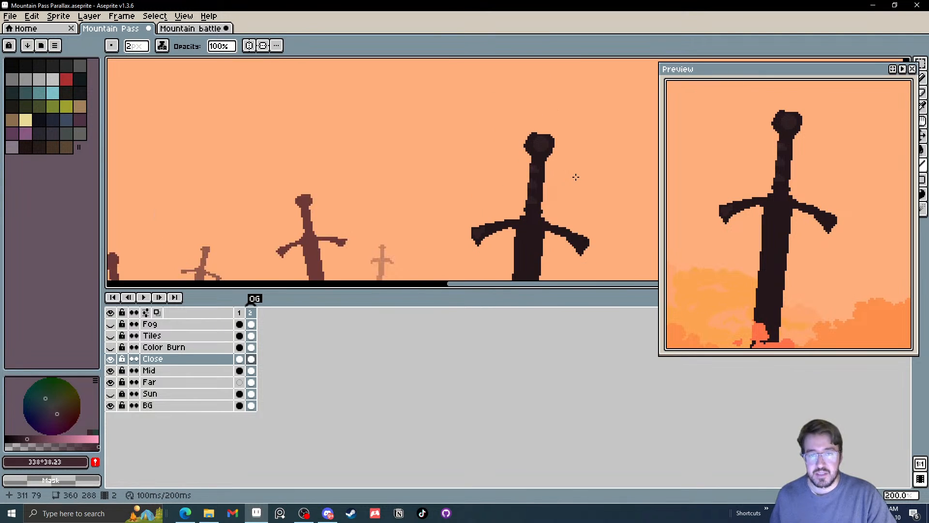
# Sample the sword's dark colour #24171b and close the outline around the notch at the blade's base with 1 px strokes
pyautogui.moveTo(574, 176); pyautogui.dragTo(487, 80)
pyautogui.scroll(-2, 487, 95)
pyautogui.scroll(1, 481, 111)
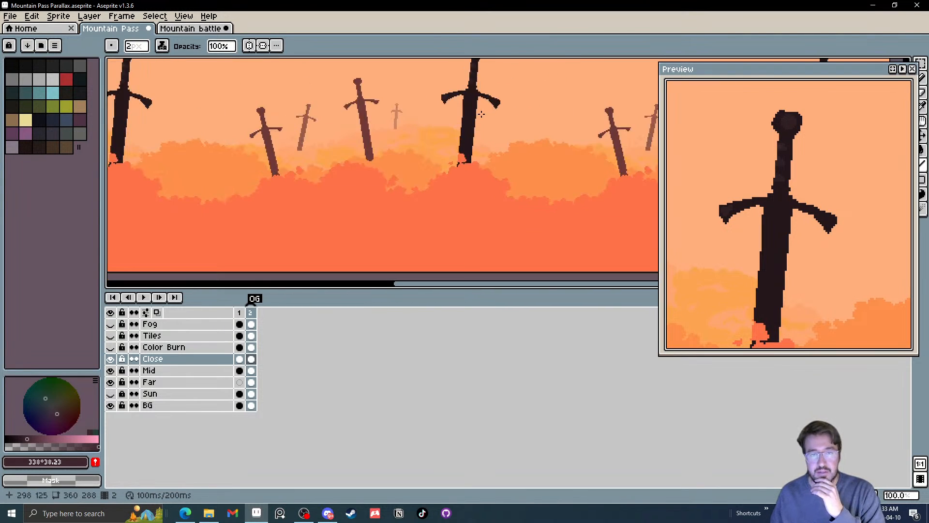
pyautogui.moveTo(483, 116); pyautogui.dragTo(476, 147)
pyautogui.scroll(6, 464, 183)
pyautogui.moveTo(463, 194); pyautogui.dragTo(470, 119)
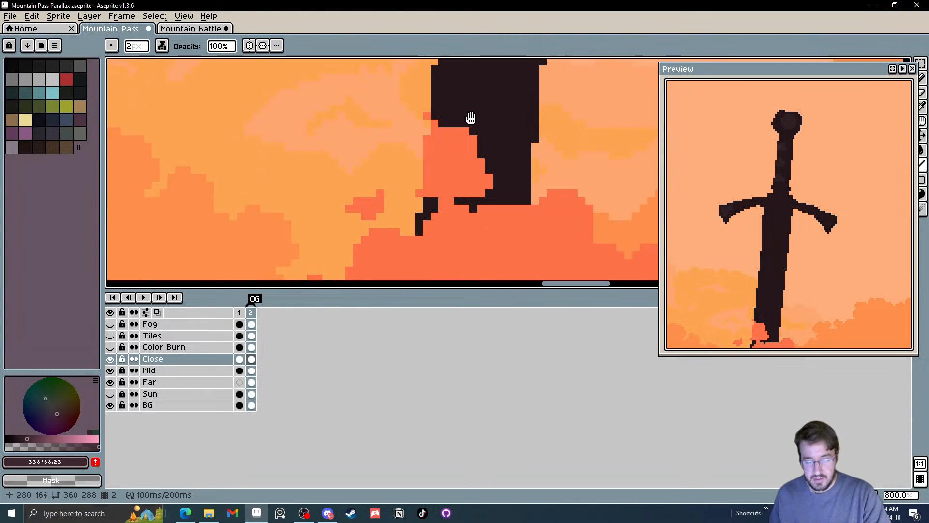
pyautogui.keyDown('alt'); pyautogui.click(480, 143); pyautogui.keyUp('alt')
pyautogui.scroll(1, 454, 204)
pyautogui.scroll(-1, 451, 205)
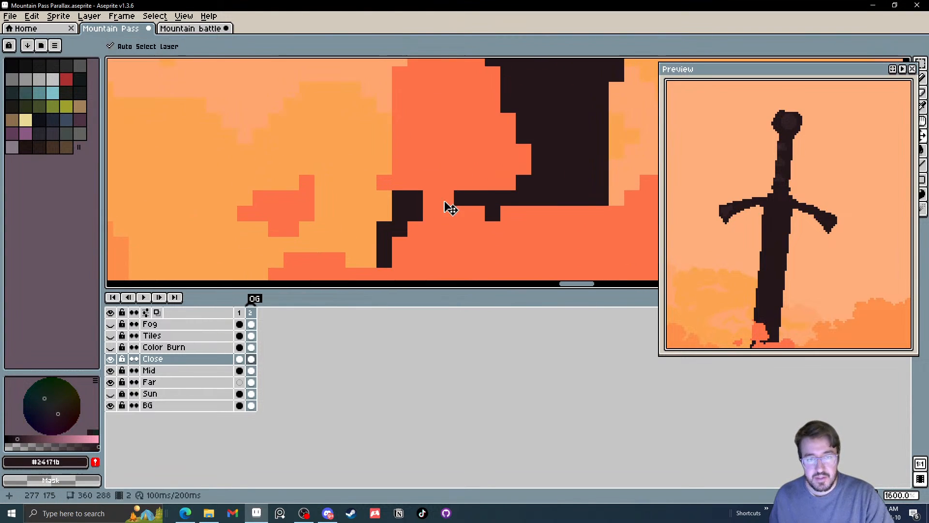
pyautogui.moveTo(448, 200)
pyautogui.mouseDown()
pyautogui.moveTo(426, 198)
pyautogui.moveTo(401, 245)
pyautogui.moveTo(429, 214)
pyautogui.moveTo(423, 205)
pyautogui.moveTo(414, 241)
pyautogui.mouseUp()
pyautogui.click(399, 245)
pyautogui.press('e')
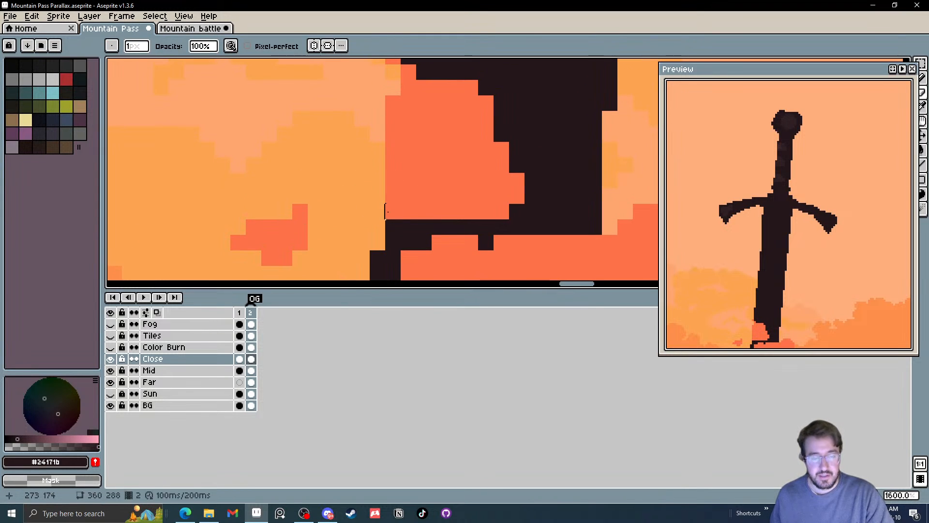
# Fill the enclosed orange notch at the base of the foreground blade with #24171b
pyautogui.press('g')
pyautogui.click(446, 187)
pyautogui.scroll(-4, 448, 190)
pyautogui.moveTo(448, 190); pyautogui.dragTo(429, 228)
pyautogui.scroll(1, 407, 177)
pyautogui.click(408, 179)
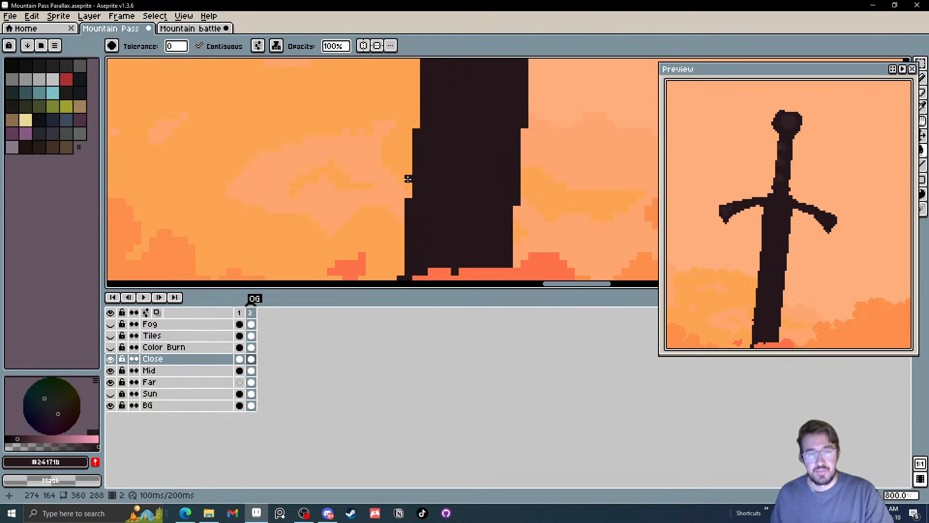
# Erase the stray dark pixel sticking out of the blade's left edge near the base
pyautogui.scroll(-4, 451, 184)
pyautogui.scroll(-2, 473, 187)
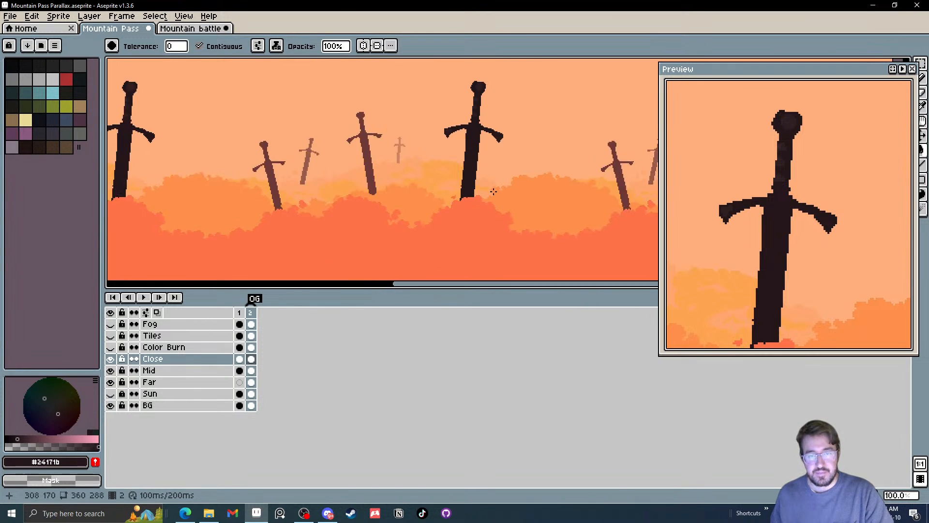
pyautogui.scroll(12, 484, 191)
pyautogui.press('e')
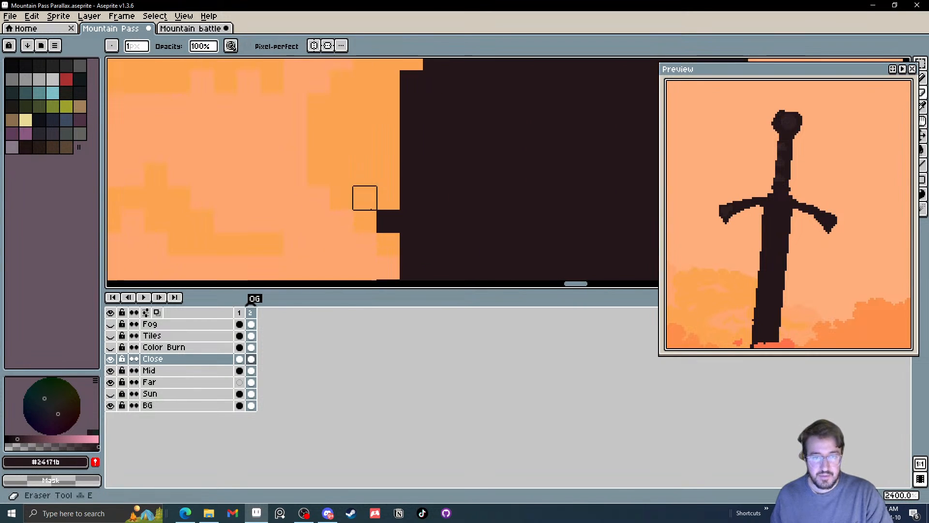
pyautogui.scroll(-9, 383, 218)
pyautogui.scroll(1, 416, 244)
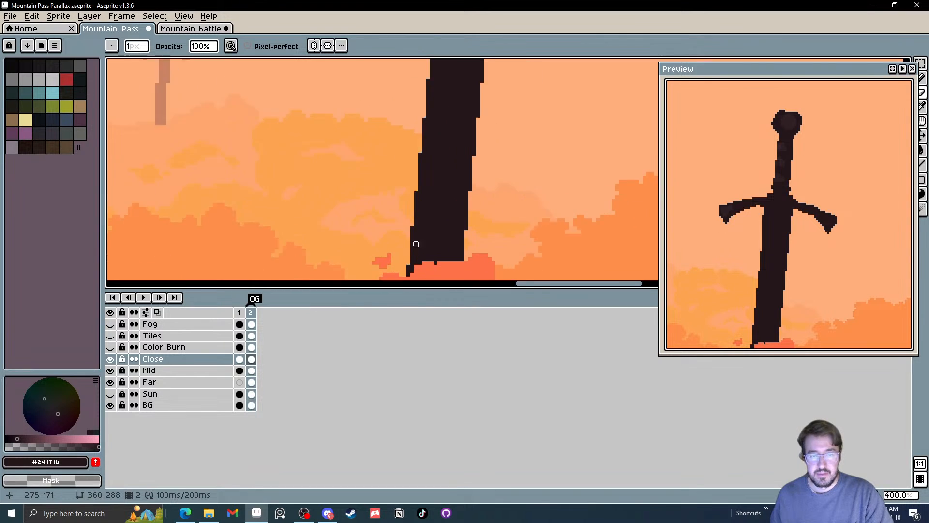
# Cover the stray dark pixels under the blade's base with the foliage orange #fe724a using the 1 px Line tool
pyautogui.scroll(5, 421, 218)
pyautogui.press('alt')
pyautogui.press('l')
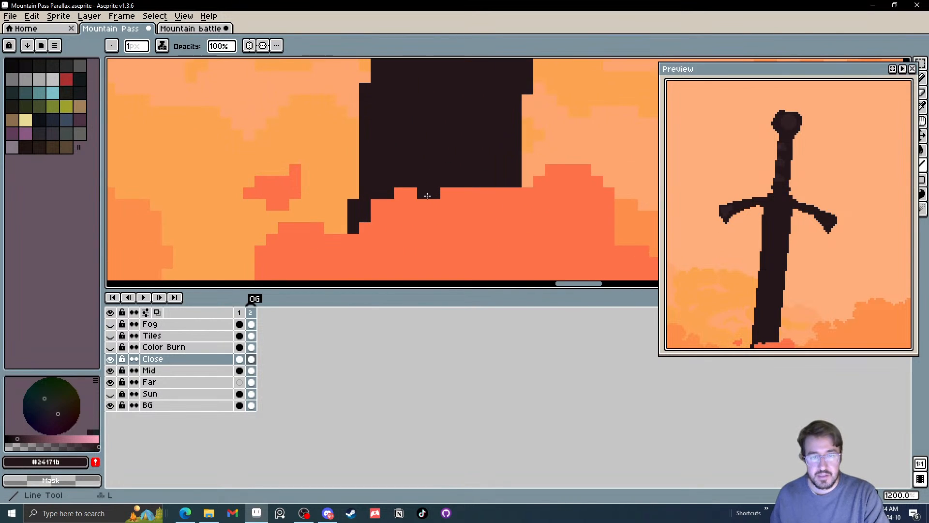
pyautogui.press('alt')
pyautogui.keyDown('alt'); pyautogui.click(423, 193); pyautogui.keyUp('alt')
pyautogui.click(434, 193)
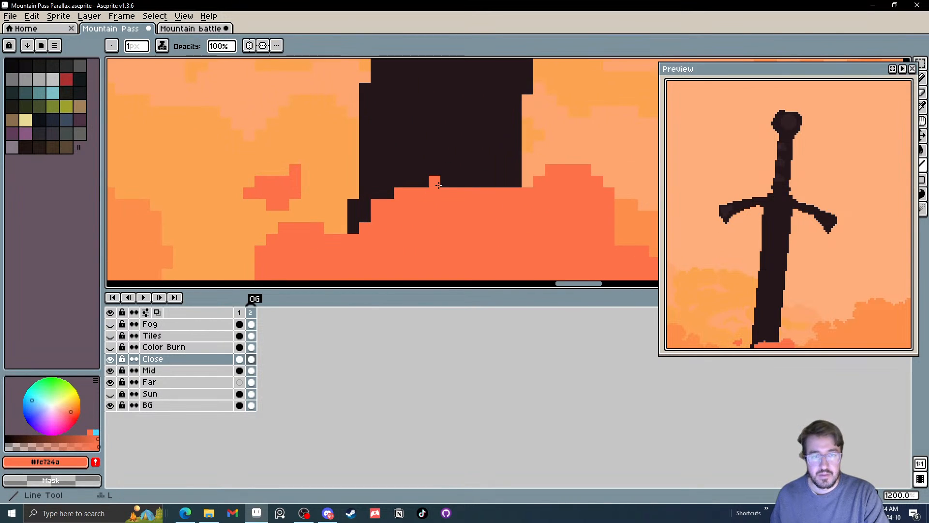
pyautogui.scroll(-8, 466, 175)
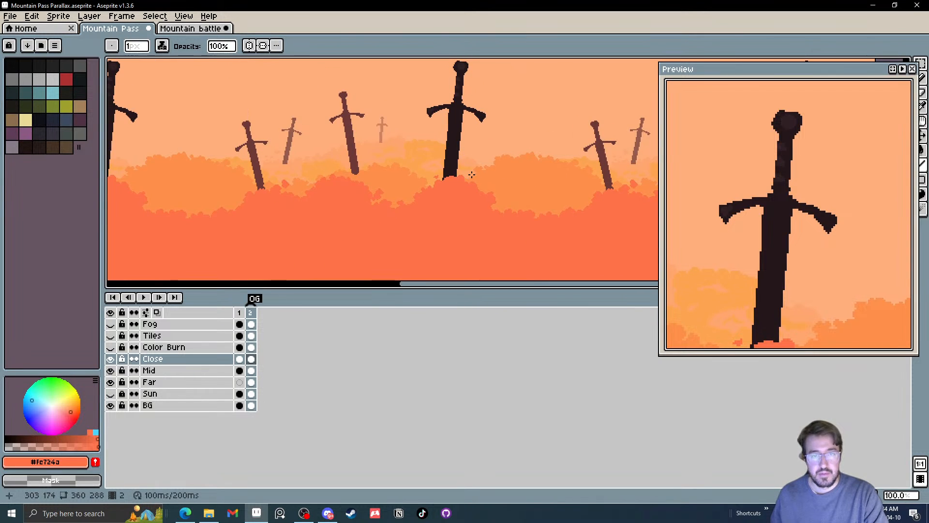
# Sample #3d262e from the grip's top band and pencil 1 px highlights onto the middle and lower wrap bands
pyautogui.moveTo(472, 174); pyautogui.dragTo(457, 197)
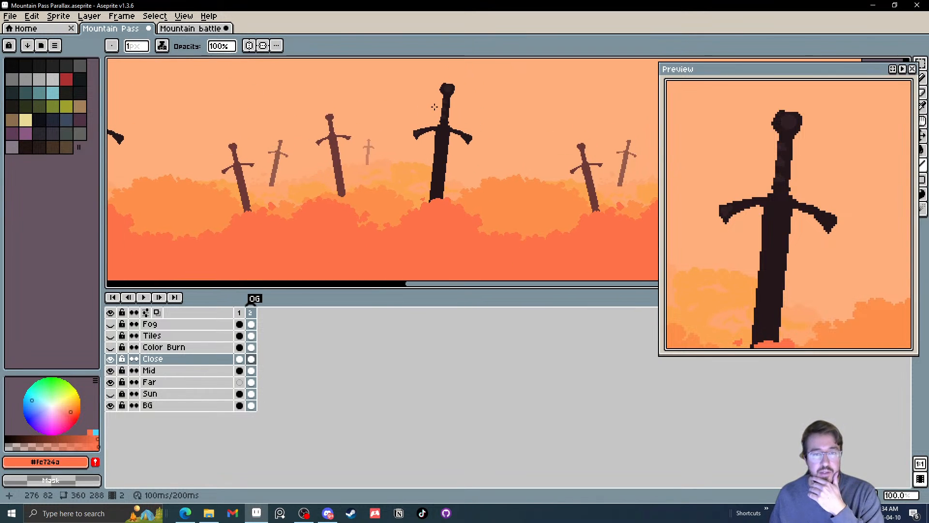
pyautogui.scroll(8, 458, 142)
pyautogui.moveTo(460, 145); pyautogui.dragTo(428, 211)
pyautogui.scroll(-2, 427, 211)
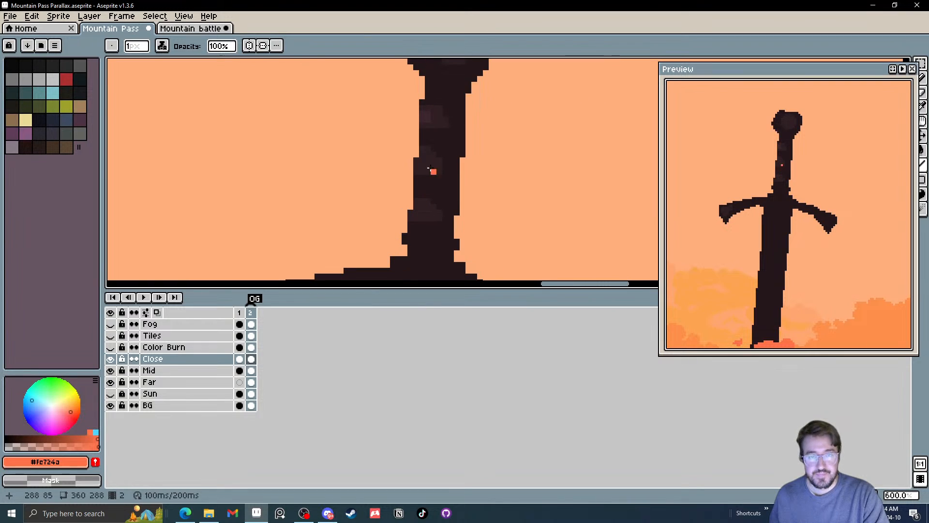
pyautogui.keyDown('alt'); pyautogui.click(421, 119); pyautogui.keyUp('alt')
pyautogui.press('b')
pyautogui.scroll(2, 428, 165)
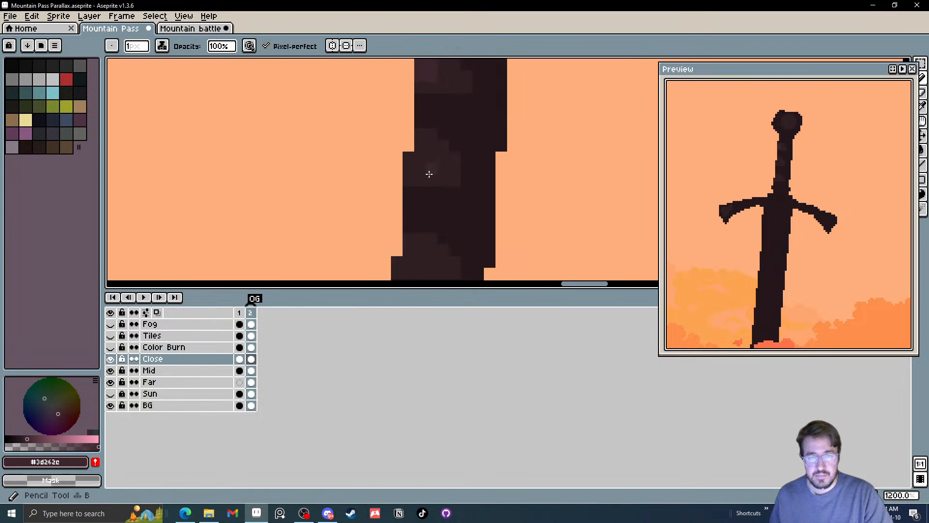
pyautogui.click(421, 169)
pyautogui.scroll(-1, 427, 166)
pyautogui.click(428, 170)
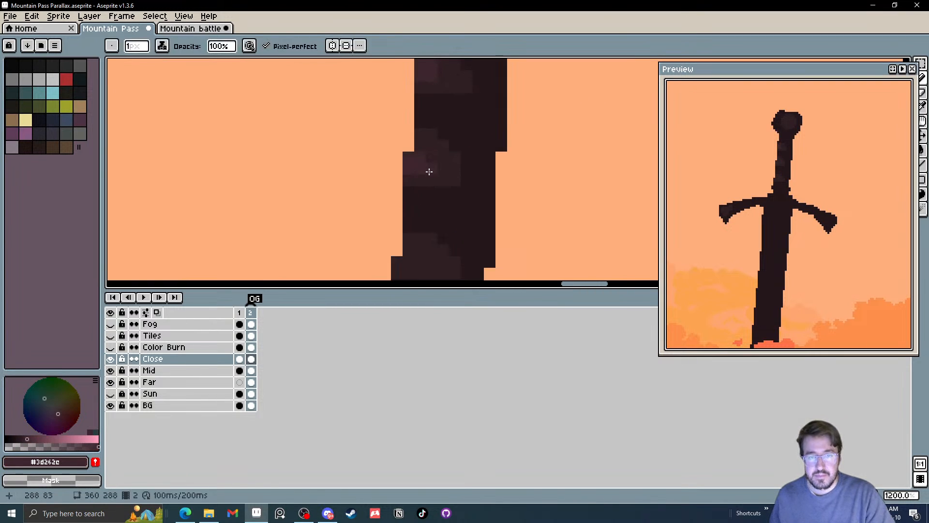
pyautogui.moveTo(427, 239)
pyautogui.mouseDown()
pyautogui.moveTo(436, 169)
pyautogui.moveTo(425, 191)
pyautogui.moveTo(434, 187)
pyautogui.mouseUp()
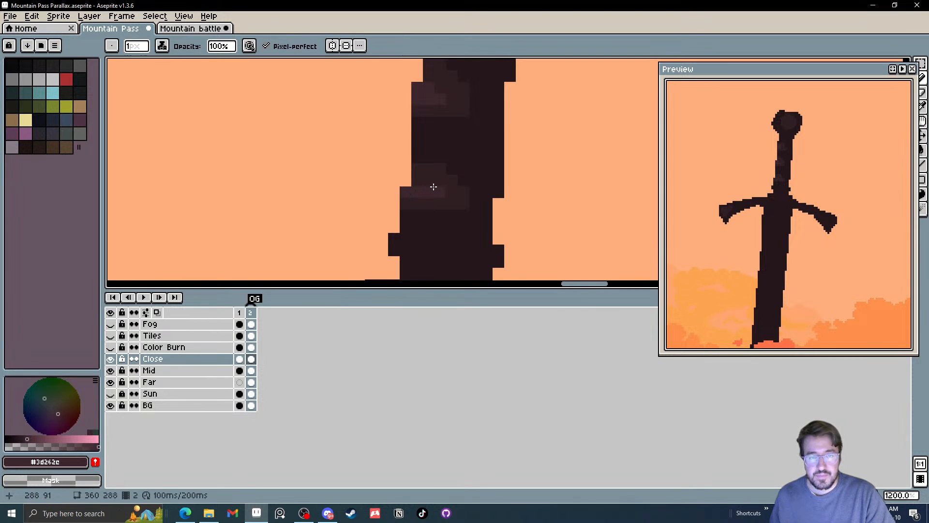
pyautogui.scroll(-6, 427, 200)
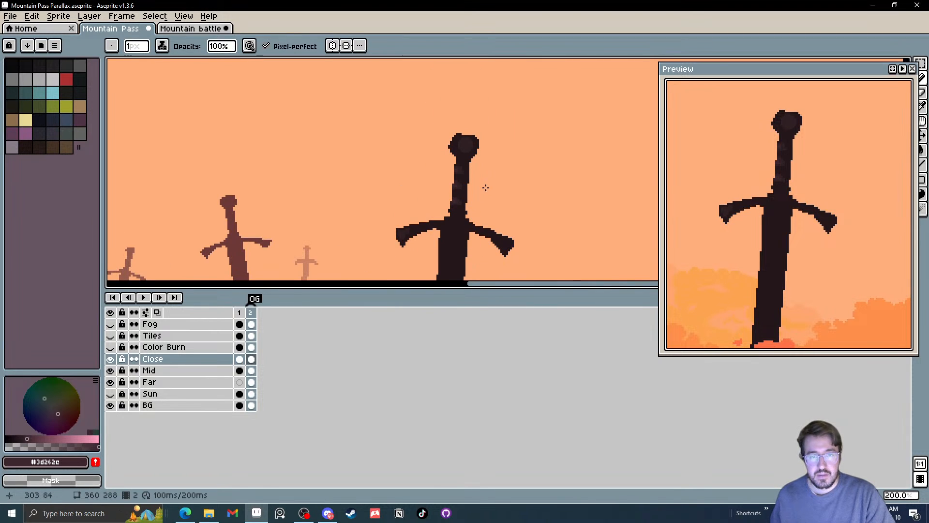
# Add a #3d262e highlight to the pommel's centre with a 5 px brush, and resample #301f24 from the surrounding shading
pyautogui.scroll(6, 485, 175)
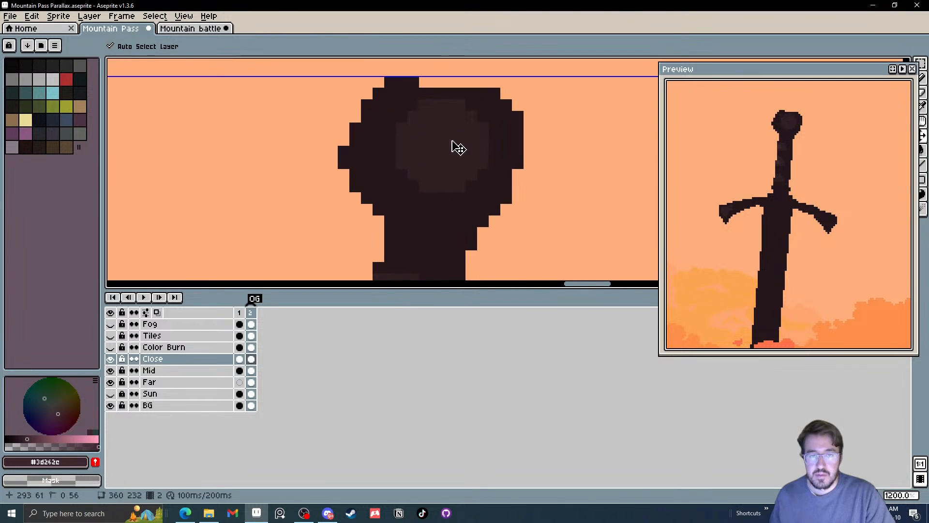
pyautogui.press('+')
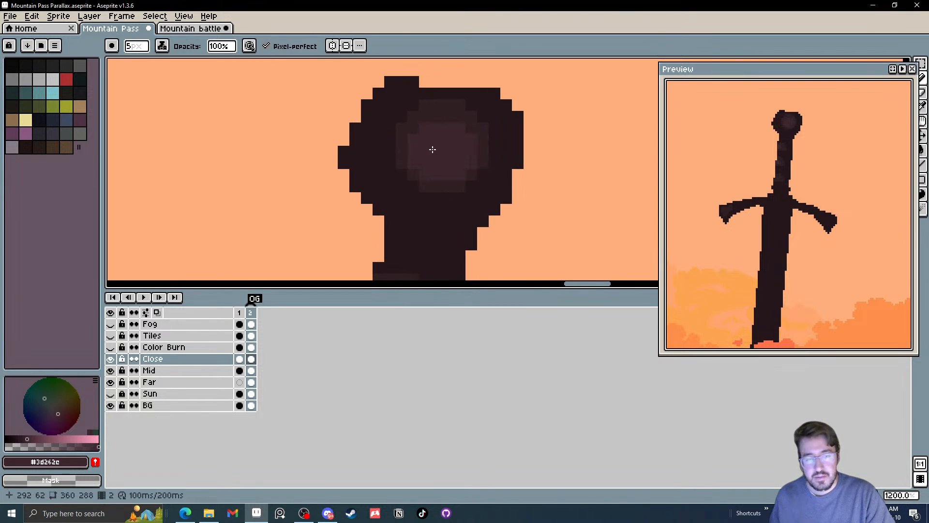
pyautogui.keyDown('alt'); pyautogui.click(413, 139); pyautogui.keyUp('alt')
pyautogui.moveTo(413, 139); pyautogui.dragTo(454, 161)
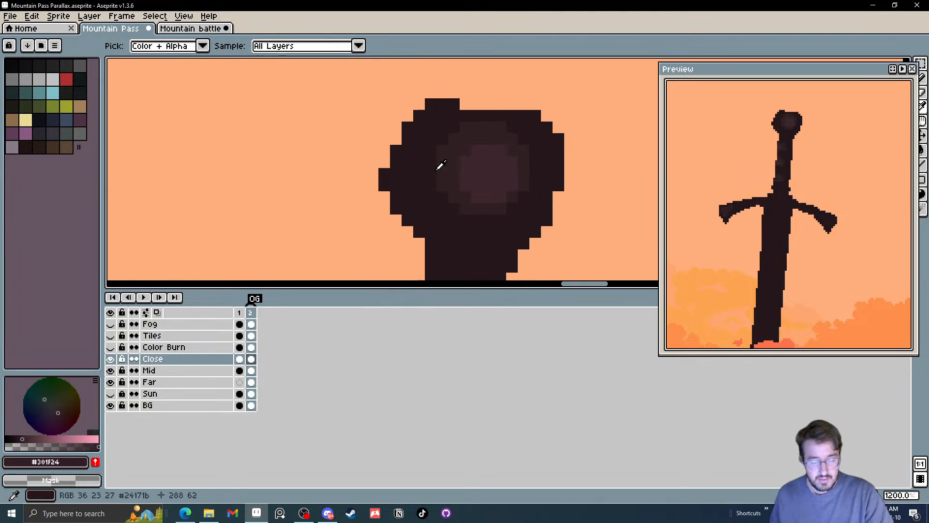
# Pencil 1 px #301f24 highlights onto the knobs along the pommel's left rim
pyautogui.keyDown('ctrl'); pyautogui.scroll(-3, 400, 178); pyautogui.keyUp('ctrl')
pyautogui.click(402, 179)
pyautogui.keyDown('ctrl'); pyautogui.scroll(-1, 402, 179); pyautogui.keyUp('ctrl')
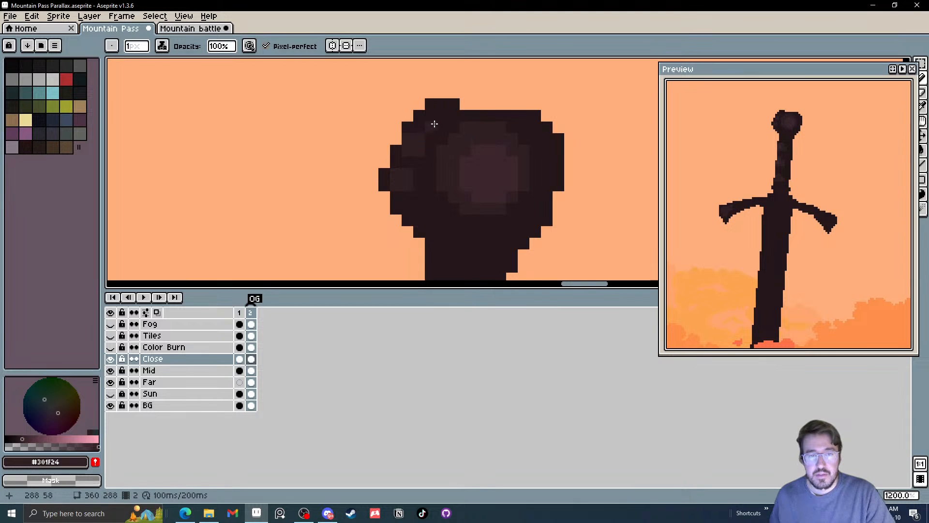
pyautogui.scroll(-3, 448, 129)
pyautogui.scroll(-5, 529, 174)
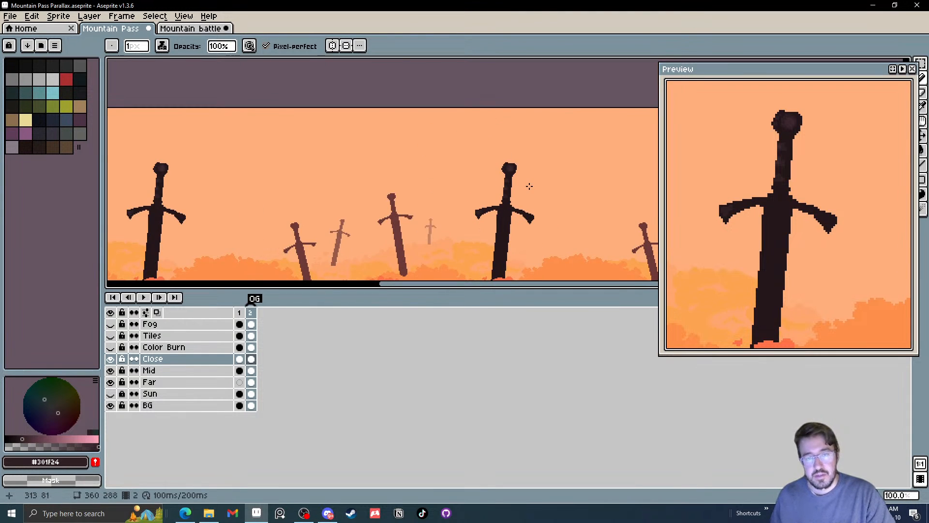
# Try a 2 px #301f24 line running down the centre of the blade
pyautogui.scroll(3, 523, 201)
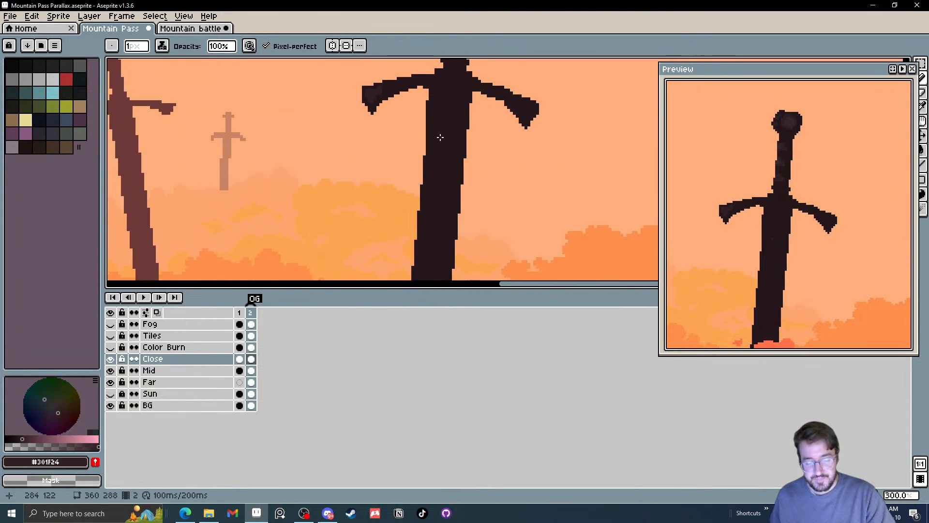
pyautogui.press('l')
pyautogui.moveTo(453, 100)
pyautogui.mouseDown()
pyautogui.moveTo(453, 178)
pyautogui.moveTo(436, 253)
pyautogui.mouseUp()
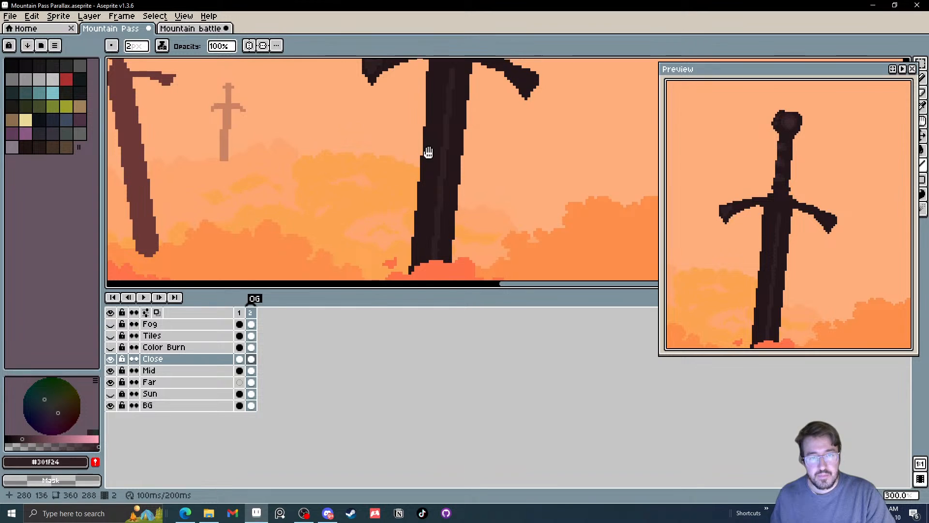
pyautogui.hotkey('ctrl', 'z')
pyautogui.hotkey('ctrl', 'z')
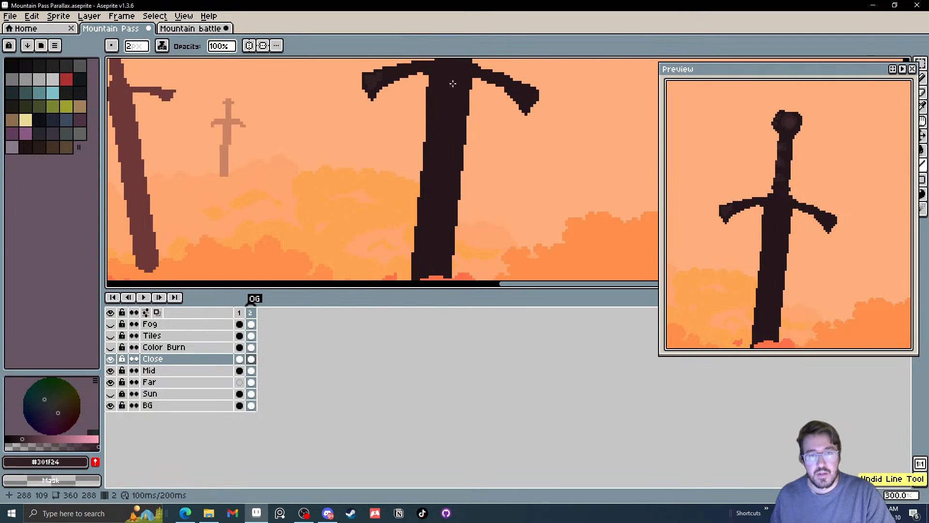
# Sample #24171b from the blade, darken it to a value of 10, and draw a 2 px shadow line across the blade beneath the crossguard
pyautogui.scroll(2, 424, 149)
pyautogui.press('i')
pyautogui.click(400, 181)
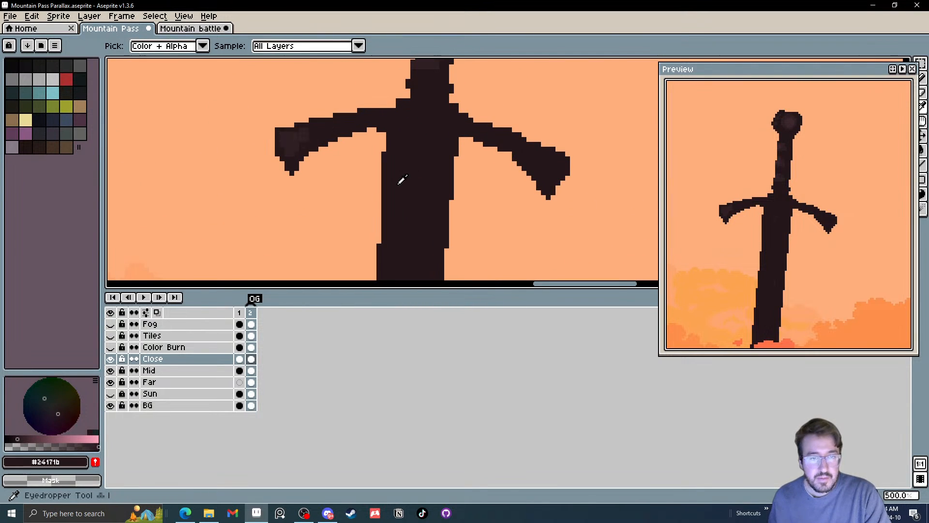
pyautogui.click(15, 438)
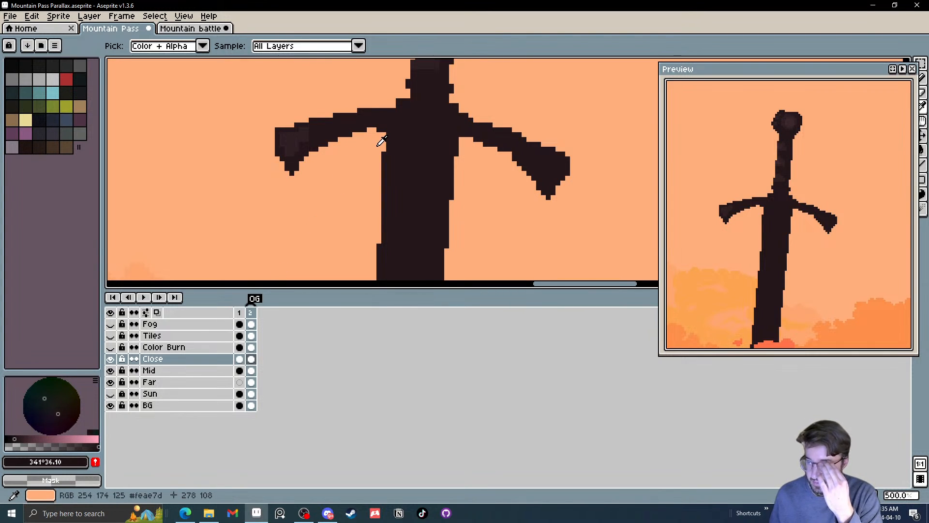
pyautogui.scroll(4, 383, 141)
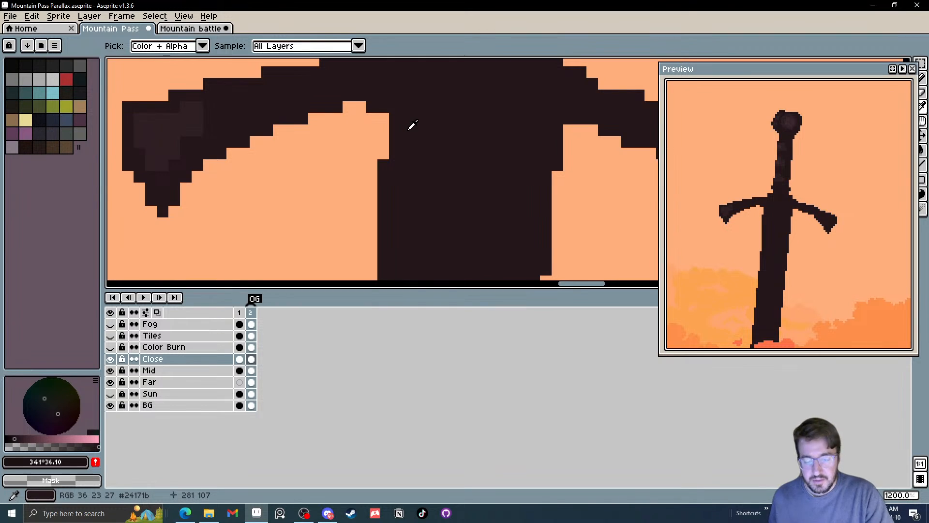
pyautogui.press('l')
pyautogui.moveTo(402, 132); pyautogui.dragTo(556, 144)
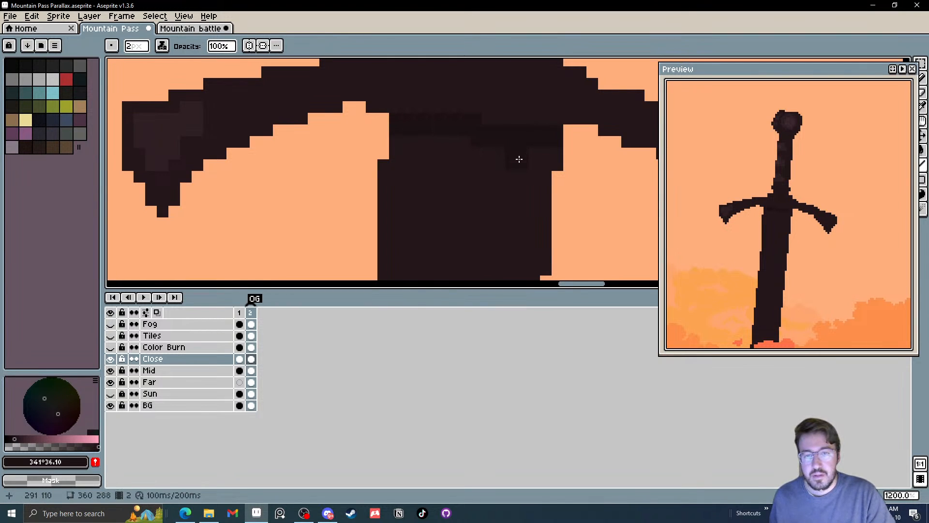
# Pencil a curved shadow from beneath the crossguard down along the blade's upper right edge with the darkened colour
pyautogui.press('b')
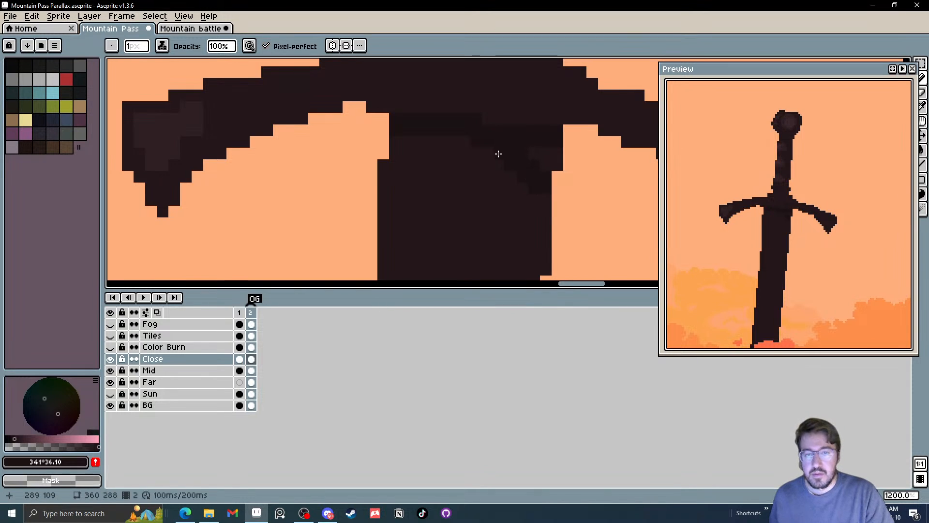
pyautogui.moveTo(517, 178)
pyautogui.mouseDown()
pyautogui.moveTo(505, 132)
pyautogui.moveTo(532, 192)
pyautogui.moveTo(531, 149)
pyautogui.moveTo(520, 158)
pyautogui.moveTo(498, 120)
pyautogui.moveTo(442, 90)
pyautogui.moveTo(465, 106)
pyautogui.mouseUp()
pyautogui.hotkey('ctrl', 'z')
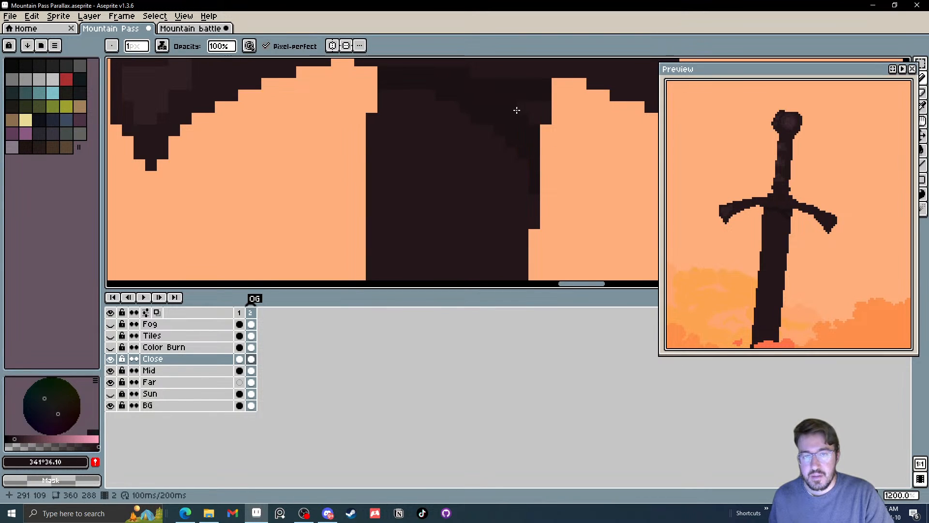
pyautogui.scroll(-6, 503, 128)
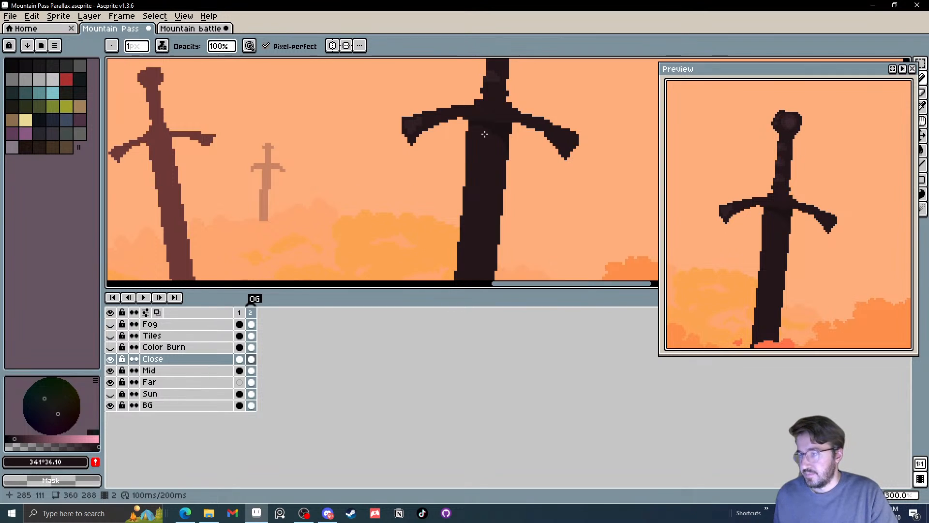
pyautogui.scroll(7, 474, 137)
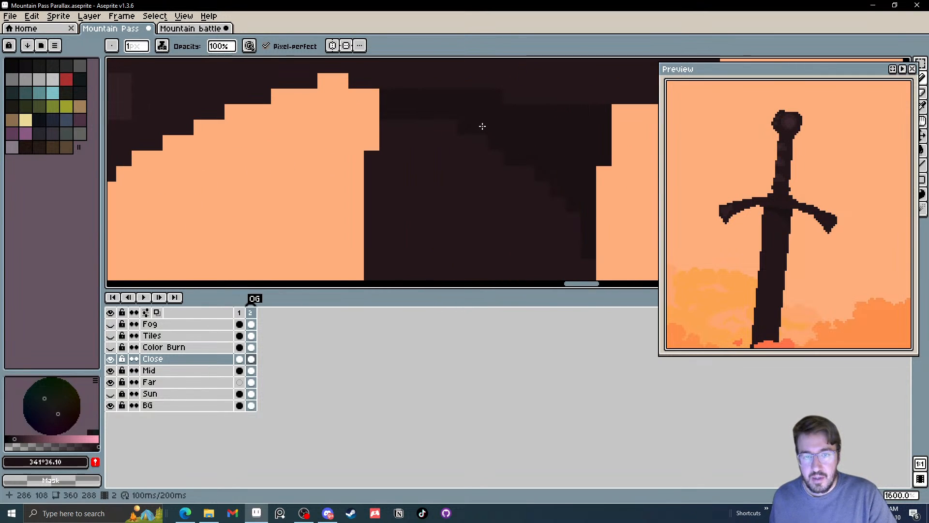
pyautogui.moveTo(585, 238); pyautogui.dragTo(575, 158)
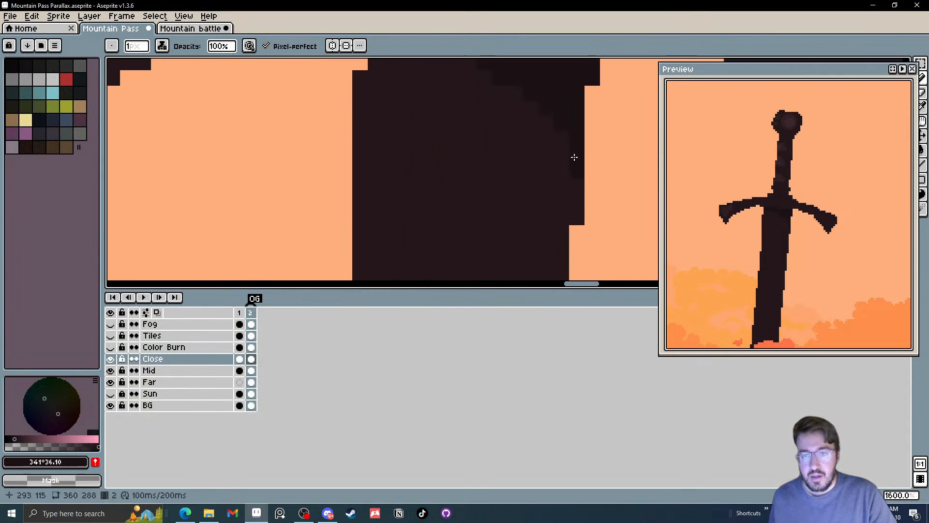
pyautogui.moveTo(578, 216); pyautogui.dragTo(582, 203)
pyautogui.scroll(-1, 583, 203)
pyautogui.scroll(-1, 583, 203)
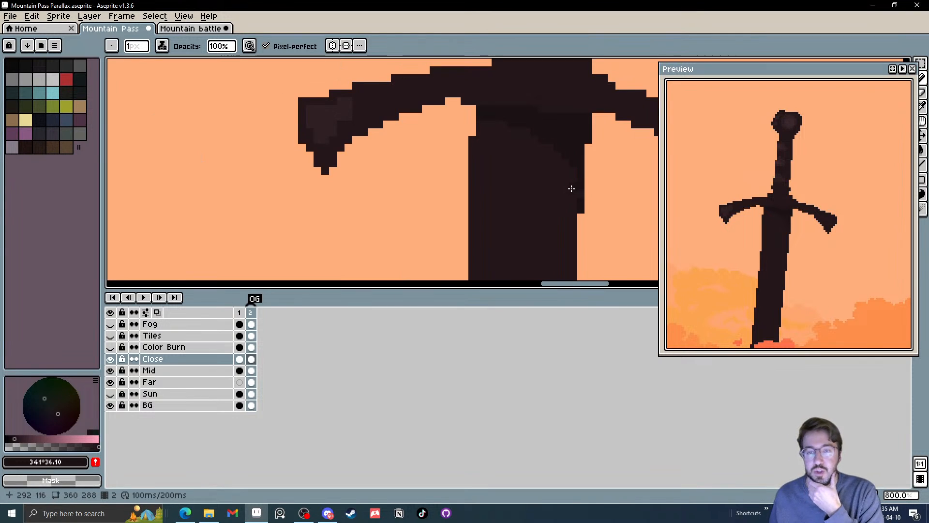
pyautogui.scroll(-2, 554, 182)
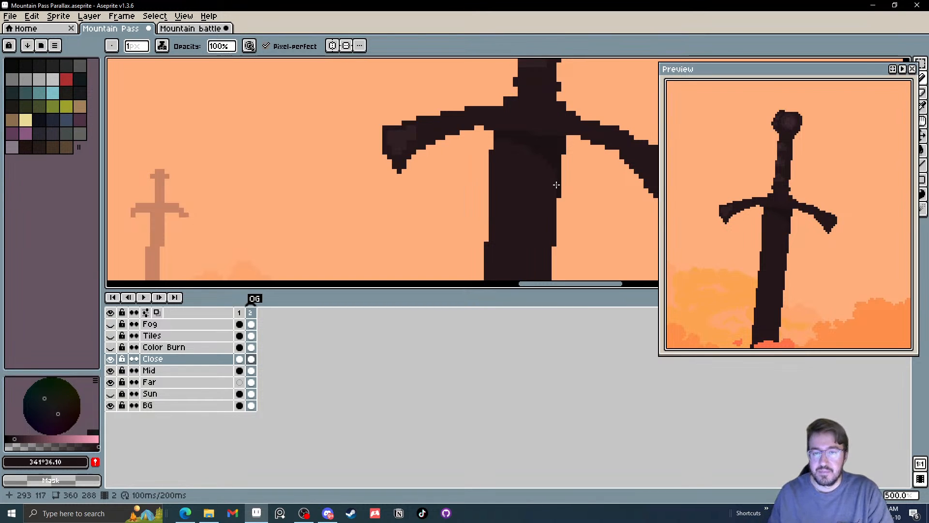
# Outline a dark notch on the blade's right edge at mid-height with the pencil and fill it with the same shadow colour
pyautogui.scroll(5, 561, 185)
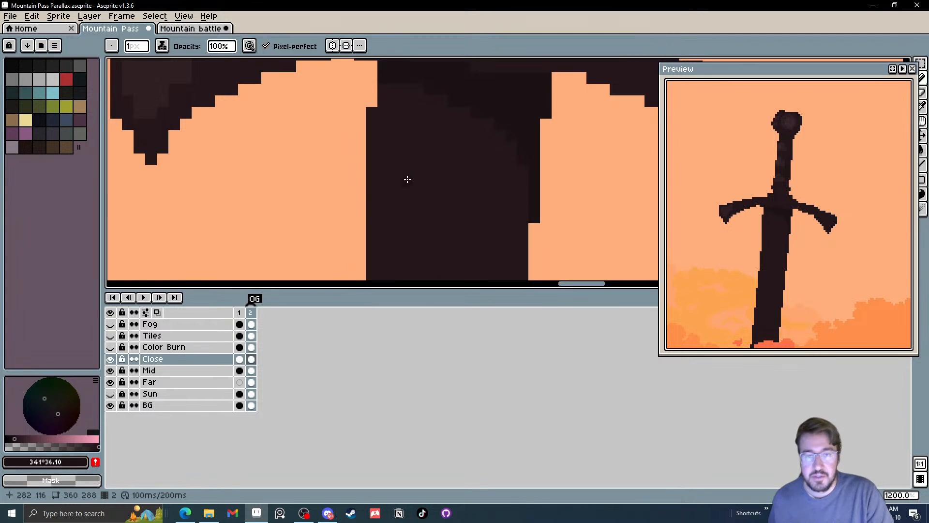
pyautogui.scroll(-5, 406, 181)
pyautogui.scroll(2, 398, 187)
pyautogui.scroll(1, 418, 172)
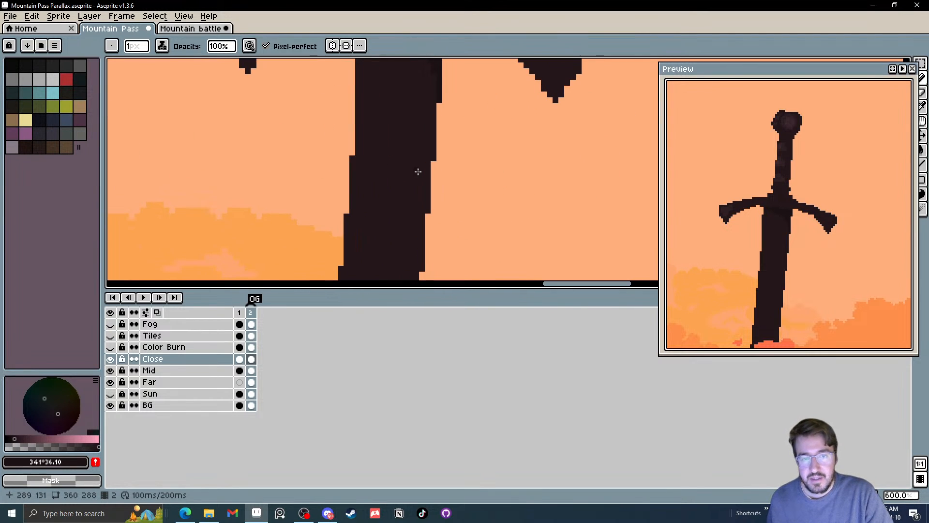
pyautogui.moveTo(423, 174)
pyautogui.mouseDown()
pyautogui.moveTo(421, 120)
pyautogui.moveTo(405, 159)
pyautogui.mouseUp()
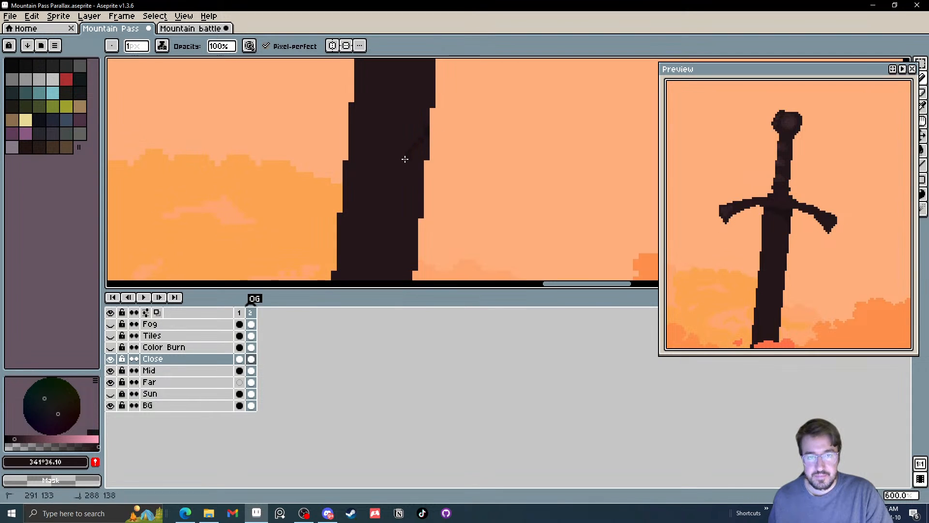
pyautogui.press('g')
pyautogui.scroll(-4, 420, 145)
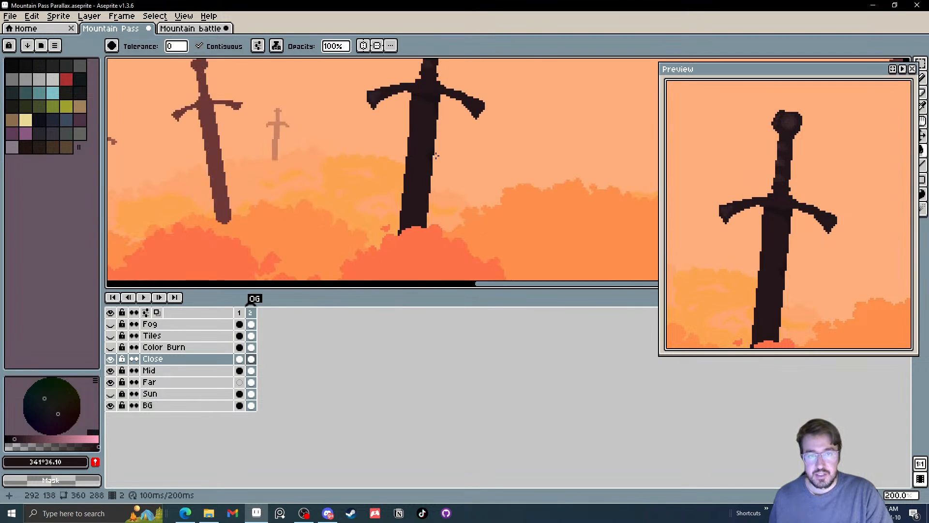
# Extend the mid-blade notch with 1 px pencil strokes and add a second dark notch just above it
pyautogui.scroll(7, 420, 140)
pyautogui.press('b')
pyautogui.moveTo(390, 153)
pyautogui.mouseDown()
pyautogui.moveTo(423, 121)
pyautogui.moveTo(395, 205)
pyautogui.mouseUp()
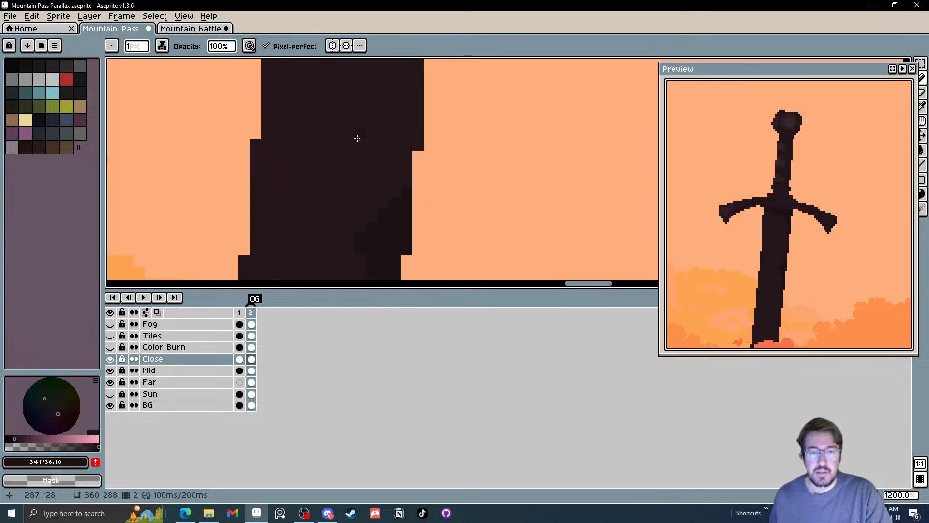
pyautogui.moveTo(364, 96)
pyautogui.mouseDown()
pyautogui.moveTo(410, 114)
pyautogui.moveTo(416, 126)
pyautogui.moveTo(414, 99)
pyautogui.moveTo(404, 103)
pyautogui.moveTo(414, 90)
pyautogui.moveTo(416, 131)
pyautogui.moveTo(368, 99)
pyautogui.mouseUp()
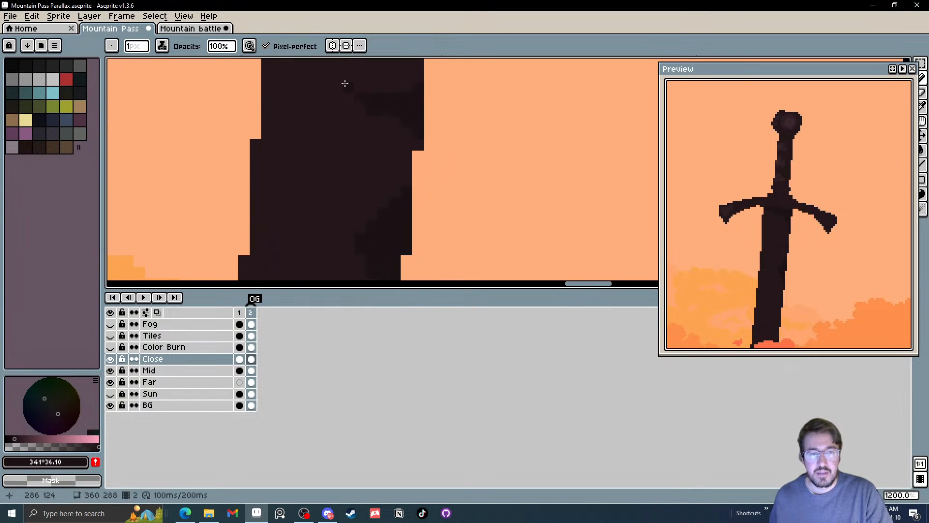
pyautogui.click(339, 70)
pyautogui.scroll(-5, 340, 70)
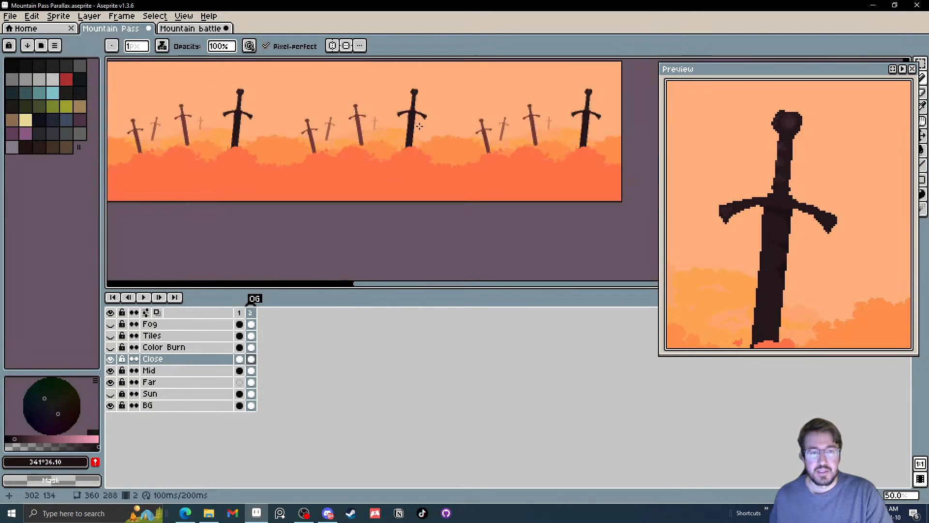
# Outline a V-shaped dark notch on the right edge near the blade's base and fill it with the shadow colour
pyautogui.scroll(2, 388, 170)
pyautogui.scroll(2, 388, 169)
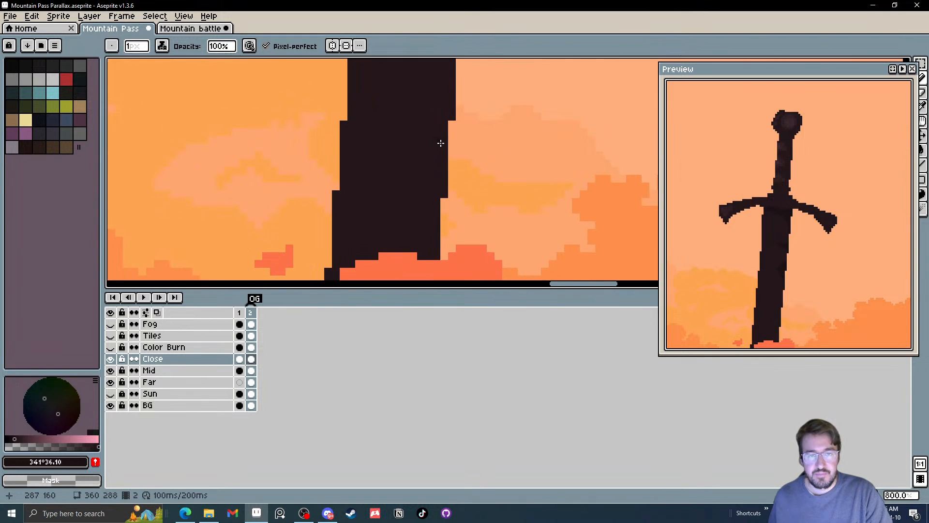
pyautogui.keyDown('shift'); pyautogui.click(435, 220); pyautogui.keyUp('shift')
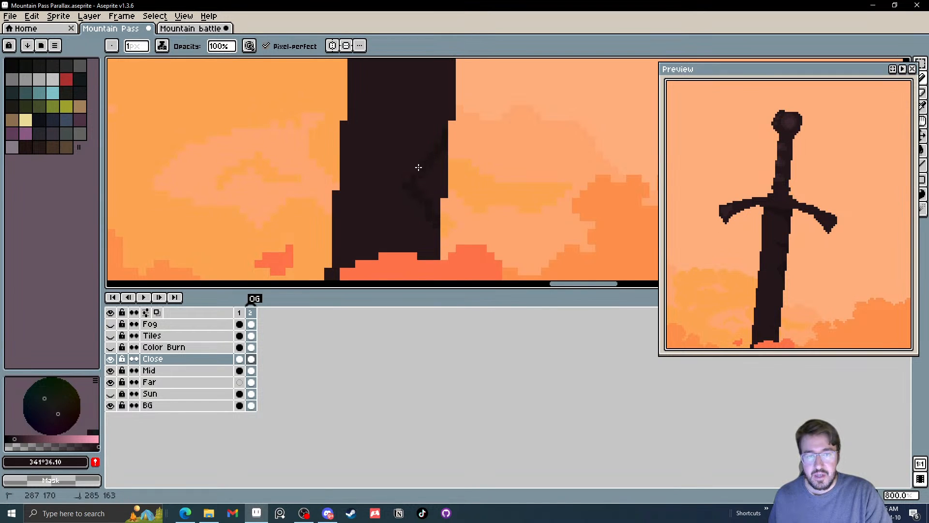
pyautogui.press('g')
pyautogui.scroll(-2, 448, 195)
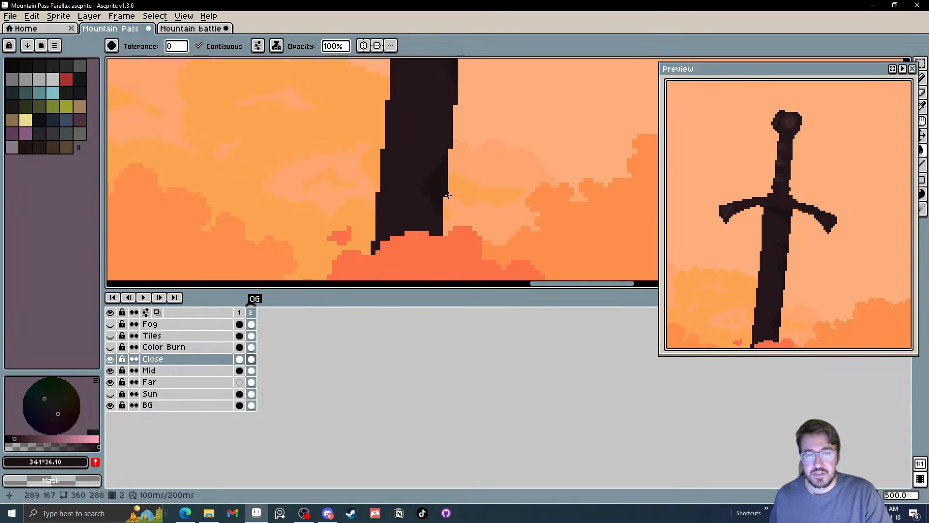
pyautogui.scroll(-4, 448, 196)
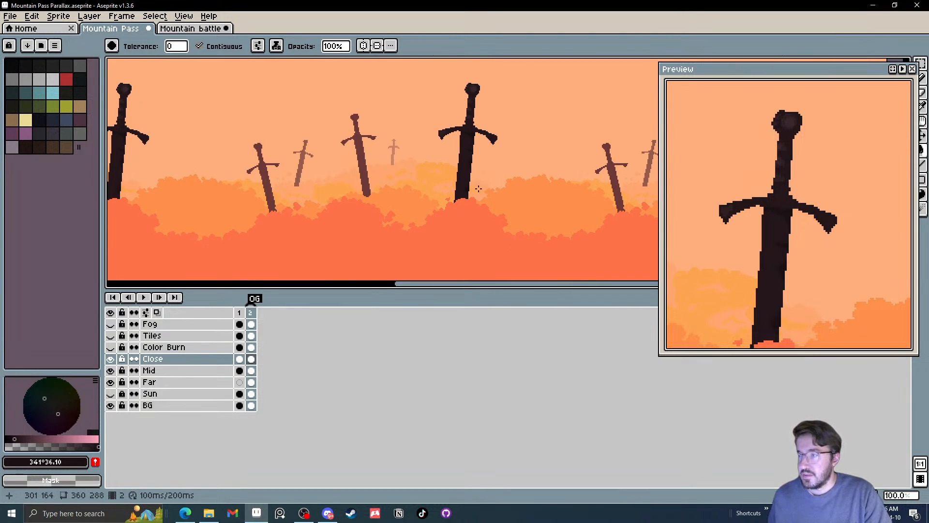
# Round out the notch near the blade's base with the pencil and add a smaller shadow notch above it on the right edge
pyautogui.scroll(6, 478, 188)
pyautogui.press('b')
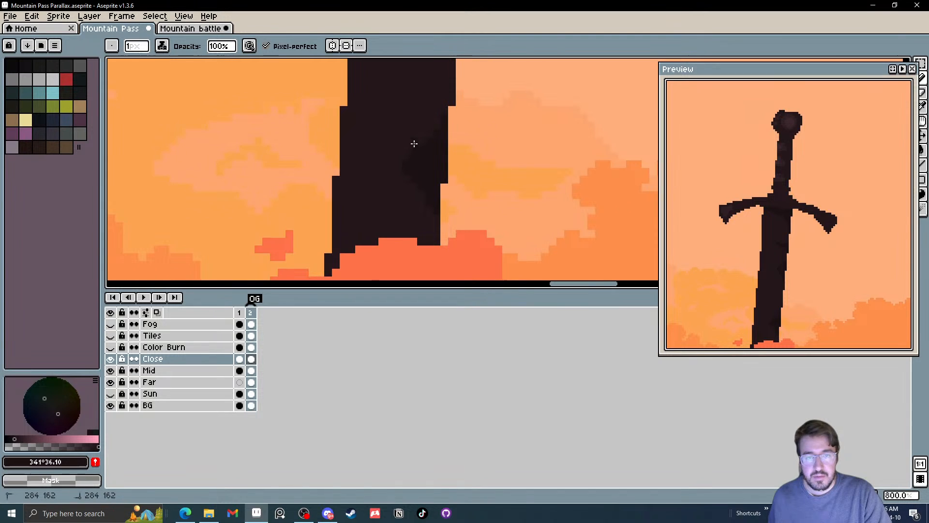
pyautogui.moveTo(414, 144)
pyautogui.mouseDown()
pyautogui.moveTo(423, 140)
pyautogui.moveTo(404, 175)
pyautogui.mouseUp()
pyautogui.moveTo(410, 131); pyautogui.dragTo(434, 139)
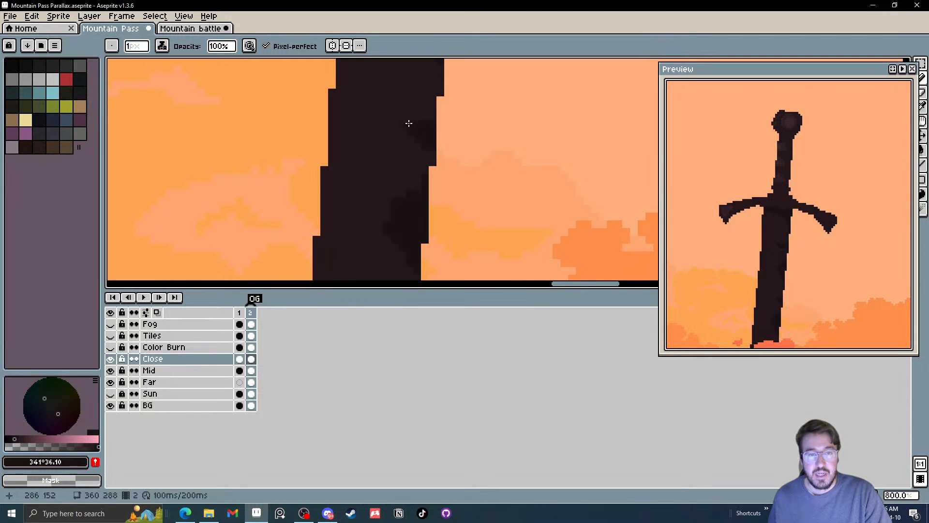
pyautogui.scroll(-4, 427, 147)
pyautogui.scroll(4, 429, 142)
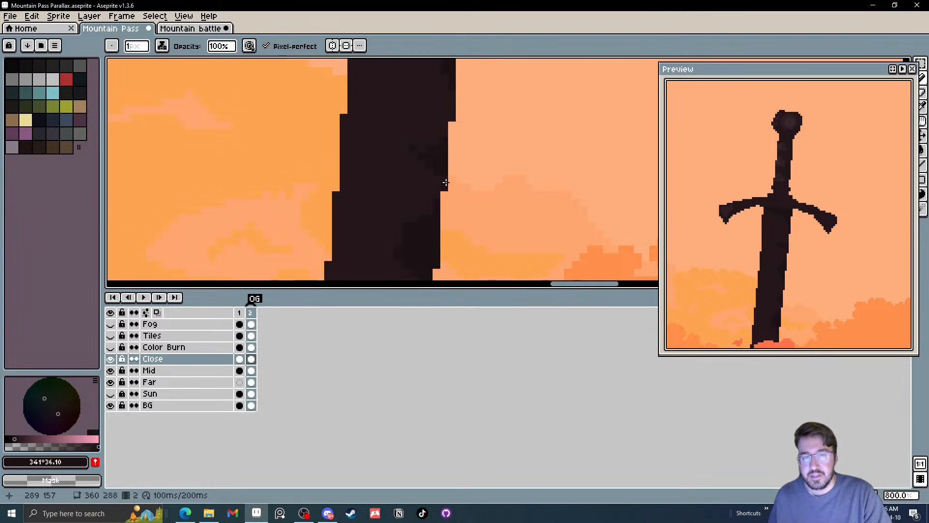
pyautogui.scroll(-4, 467, 162)
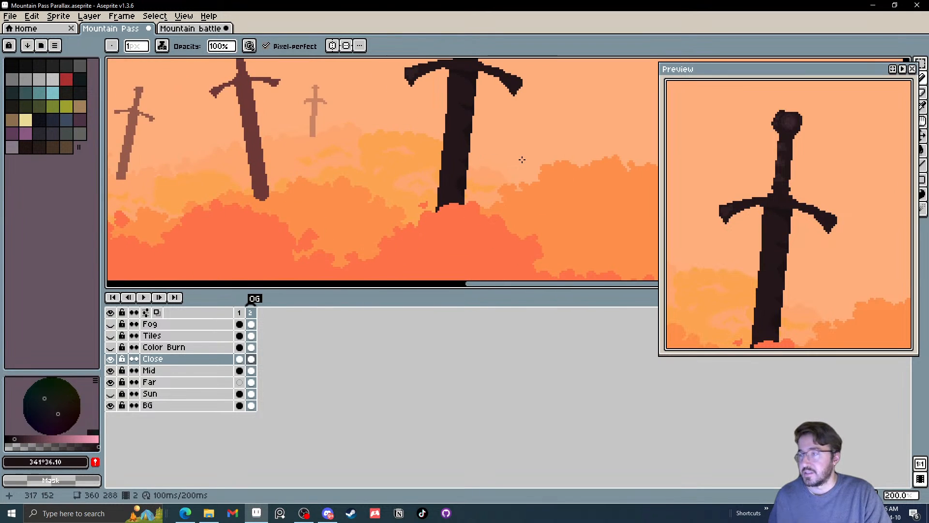
# Save the Mountain Pass Parallax file
pyautogui.moveTo(522, 160); pyautogui.dragTo(505, 154)
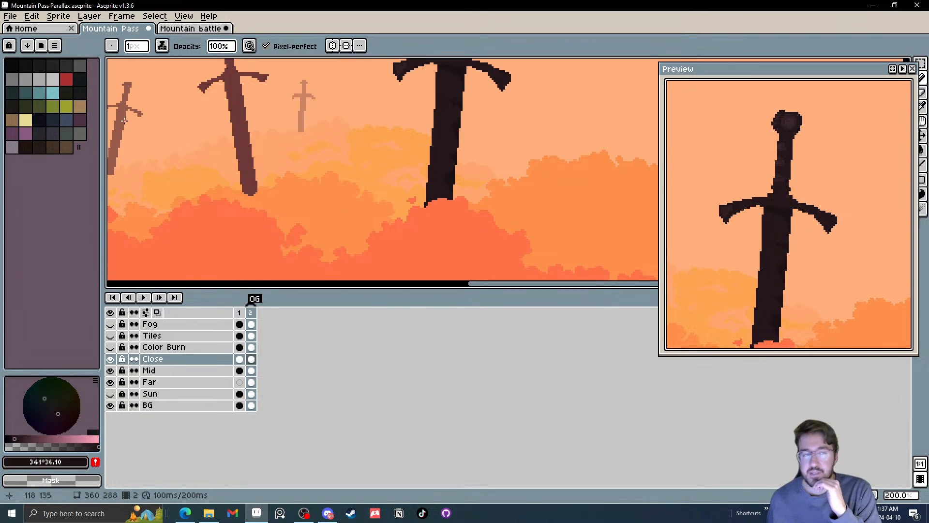
pyautogui.click(9, 16)
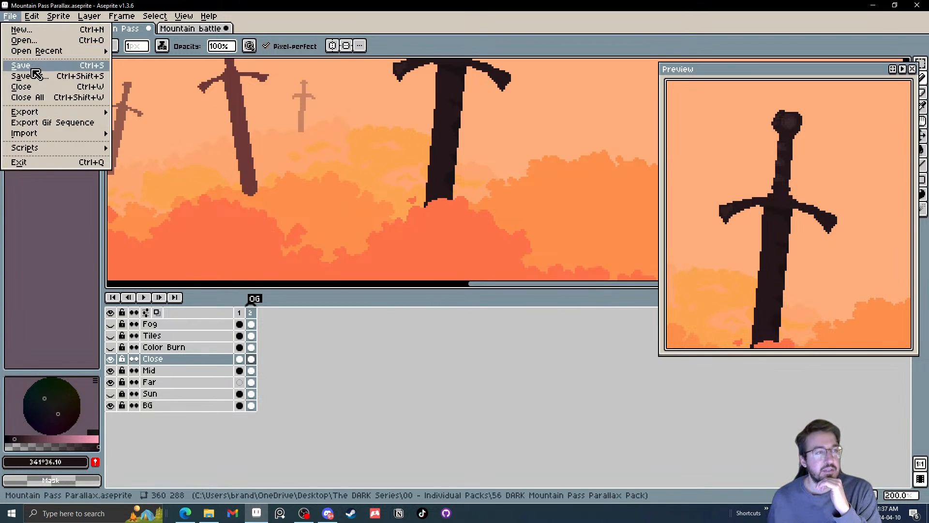
pyautogui.click(31, 74)
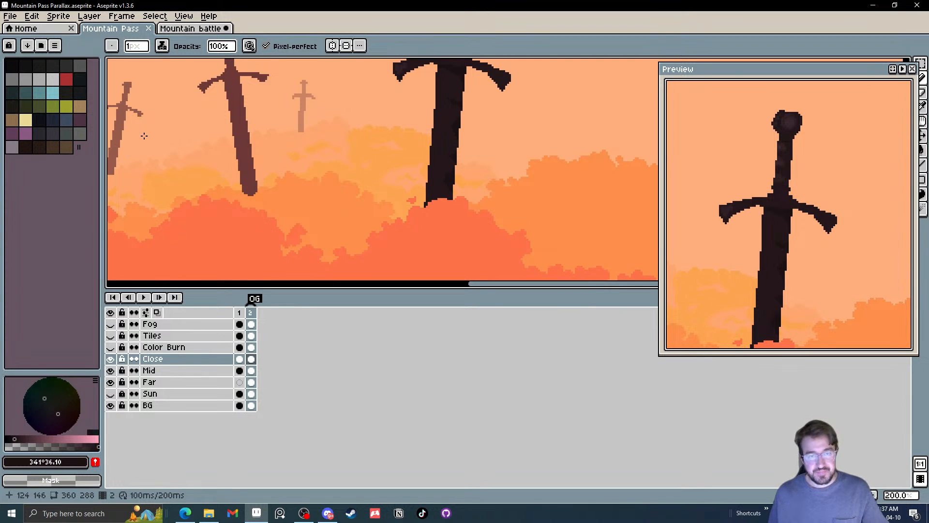
# Sample the highlight colour #301F24 from the left end of the foreground sword's crossguard
pyautogui.moveTo(338, 173); pyautogui.dragTo(387, 162)
pyautogui.scroll(-2, 458, 162)
pyautogui.scroll(2, 460, 163)
pyautogui.moveTo(431, 196); pyautogui.dragTo(335, 249)
pyautogui.scroll(3, 354, 115)
pyautogui.moveTo(348, 114); pyautogui.dragTo(307, 156)
pyautogui.press('i')
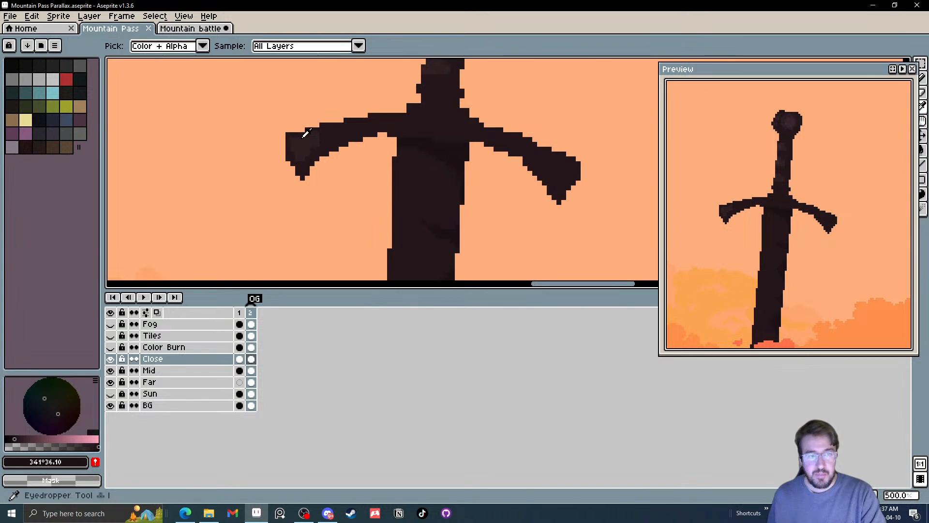
pyautogui.click(306, 142)
# Paint 1 px highlight strokes with the pencil along the left edge of the foreground sword's lower blade
pyautogui.moveTo(419, 195); pyautogui.dragTo(397, 111)
pyautogui.scroll(-2, 371, 163)
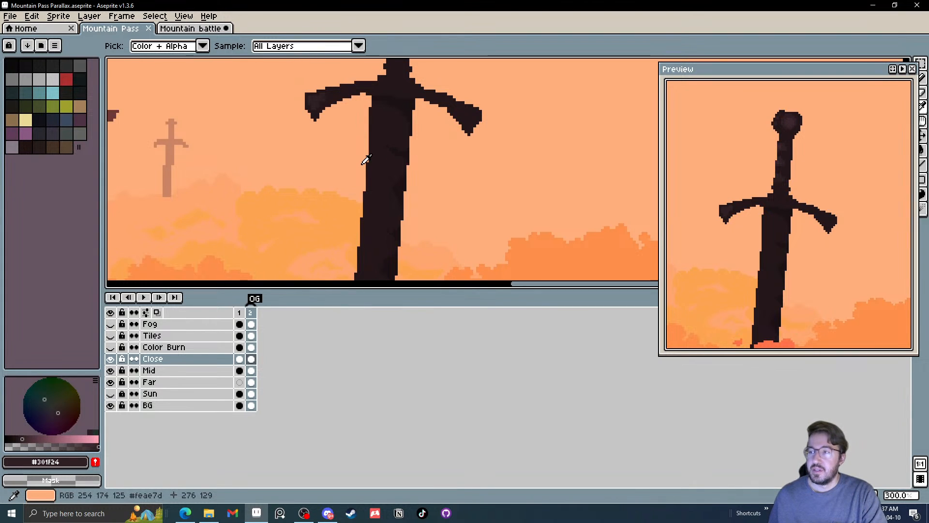
pyautogui.scroll(1, 366, 160)
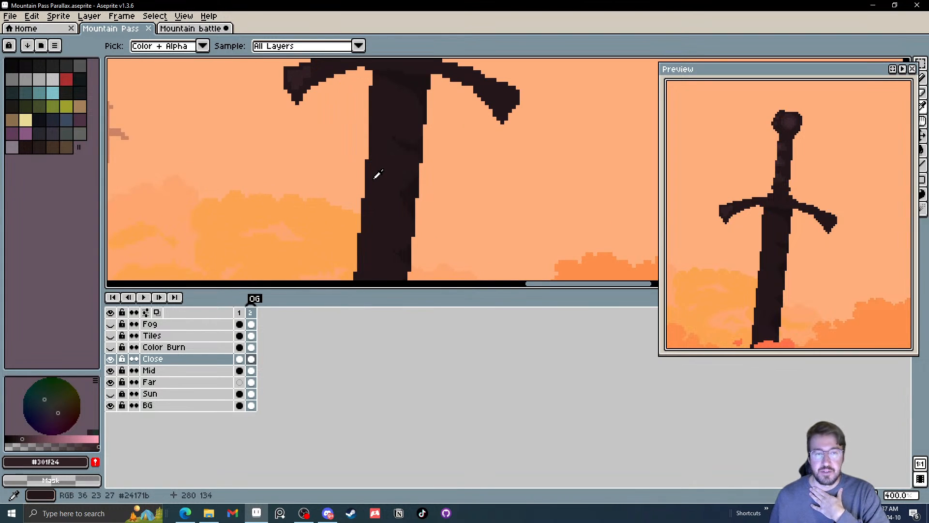
pyautogui.moveTo(378, 173); pyautogui.dragTo(385, 101)
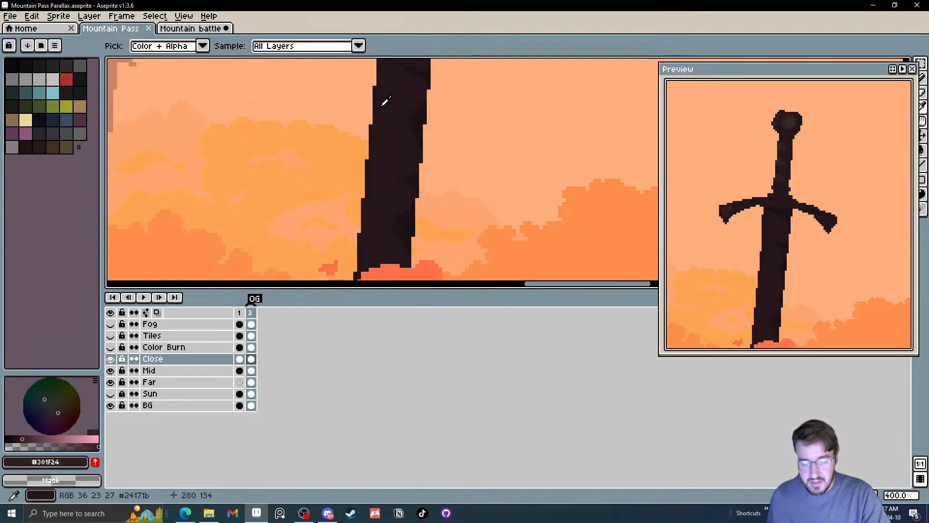
pyautogui.press('b')
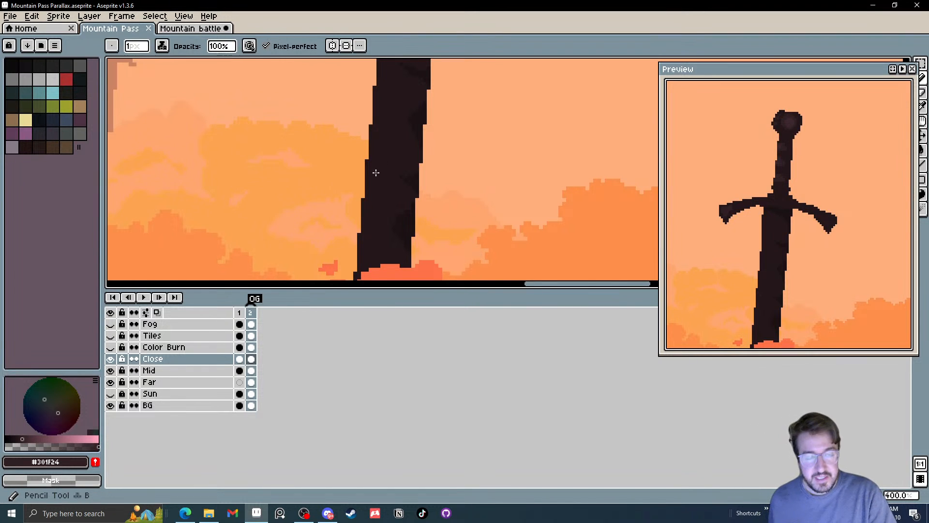
pyautogui.scroll(3, 371, 165)
pyautogui.scroll(2, 370, 164)
pyautogui.moveTo(362, 189); pyautogui.dragTo(357, 238)
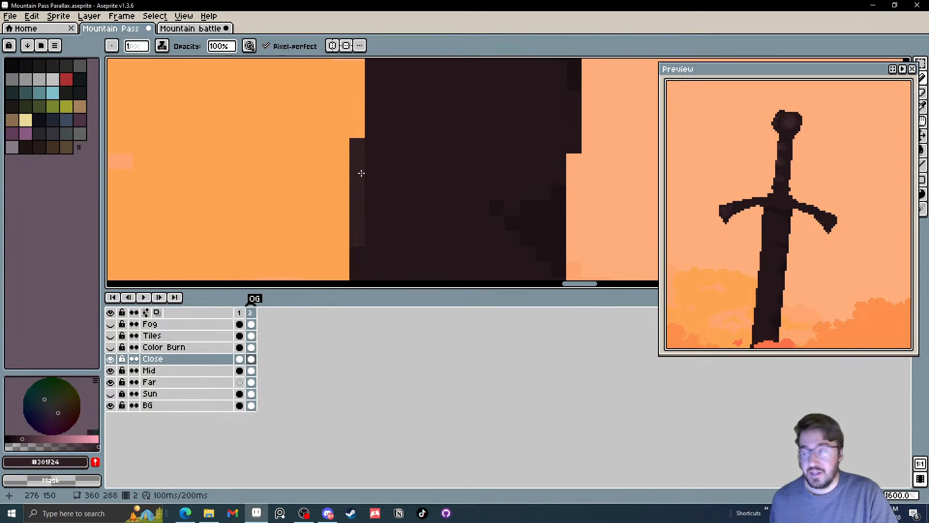
pyautogui.moveTo(360, 172); pyautogui.dragTo(369, 77)
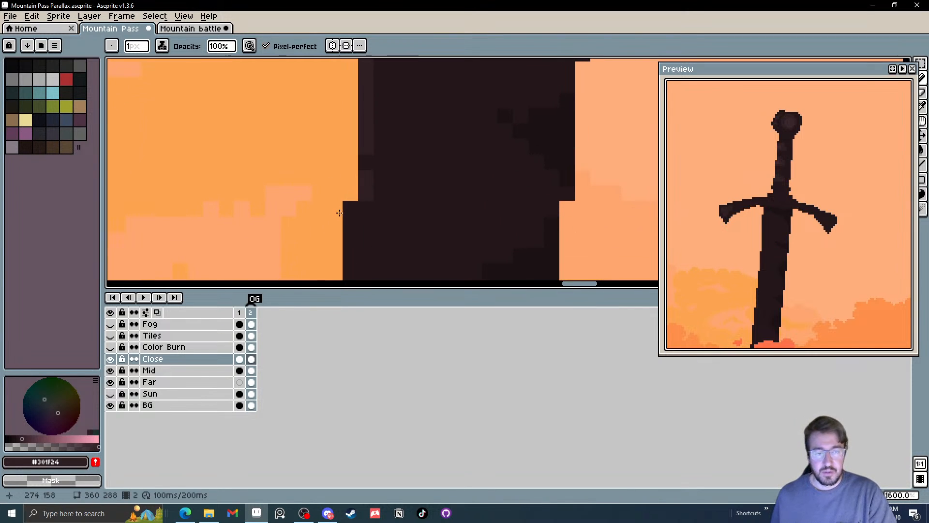
pyautogui.scroll(-4, 499, 200)
pyautogui.scroll(-2, 499, 200)
# Paint a 1 px #301F24 highlight down the blade's left edge just below the crossguard
pyautogui.moveTo(477, 151)
pyautogui.mouseDown()
pyautogui.moveTo(445, 218)
pyautogui.moveTo(430, 218)
pyautogui.mouseUp()
pyautogui.scroll(4, 413, 183)
pyautogui.moveTo(413, 182); pyautogui.dragTo(411, 228)
pyautogui.moveTo(406, 147); pyautogui.dragTo(398, 245)
pyautogui.moveTo(411, 131); pyautogui.dragTo(411, 132)
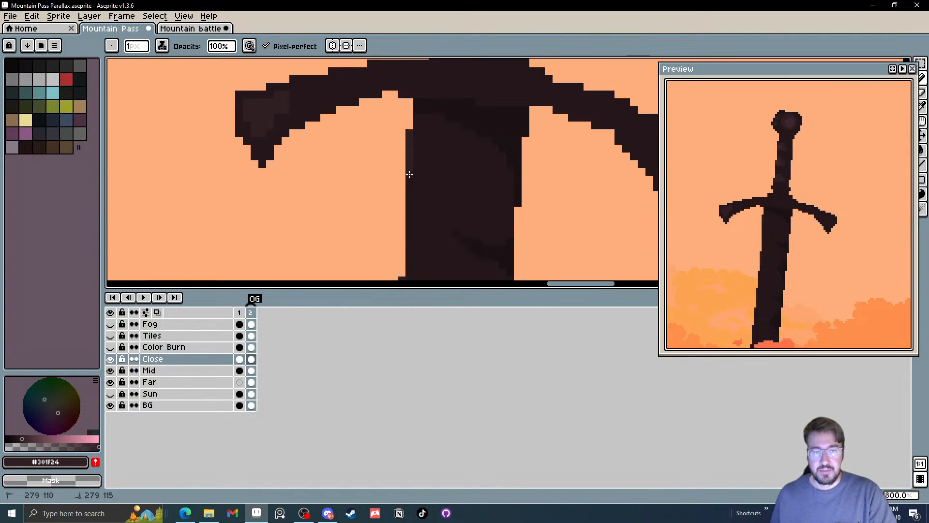
pyautogui.moveTo(410, 174); pyautogui.dragTo(410, 210)
# Add short #301F24 highlights along the top edge of the crossguard's left arm
pyautogui.moveTo(389, 120); pyautogui.dragTo(381, 190)
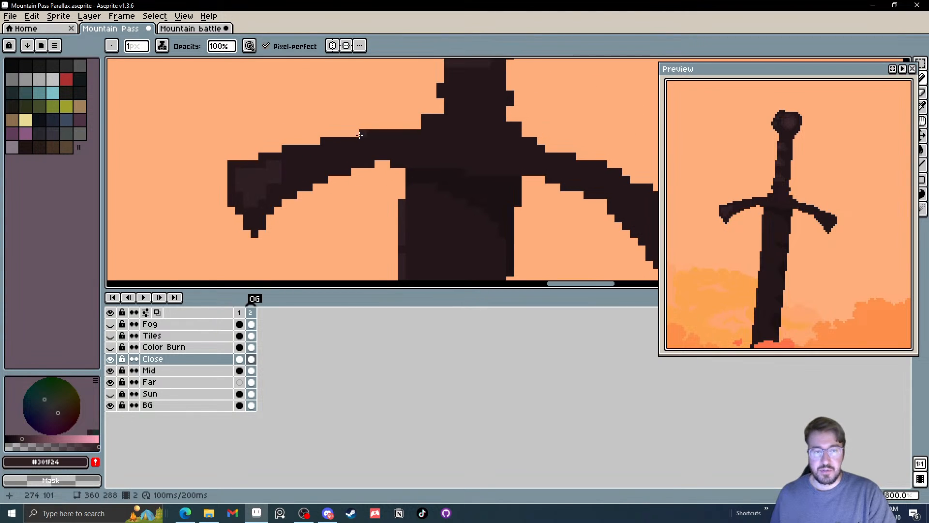
pyautogui.moveTo(362, 134); pyautogui.dragTo(387, 134)
pyautogui.click(332, 143)
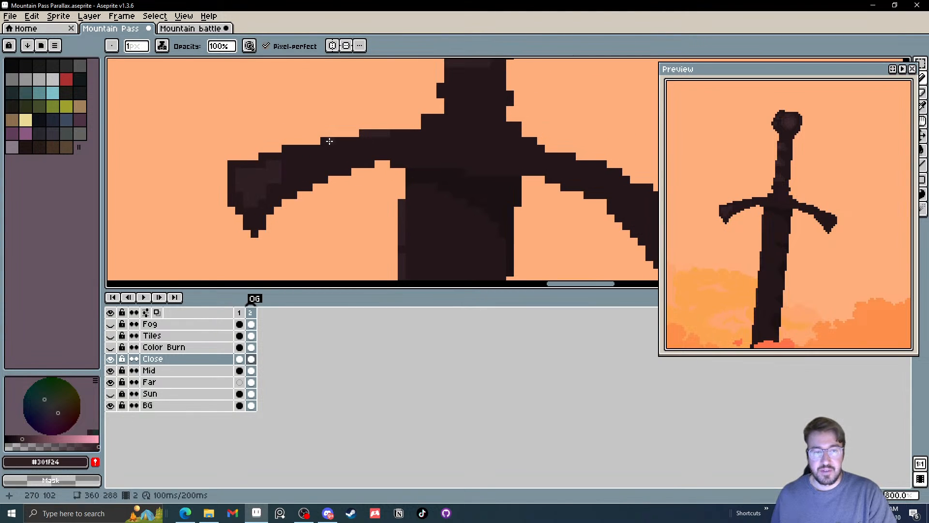
pyautogui.moveTo(384, 109); pyautogui.dragTo(366, 185)
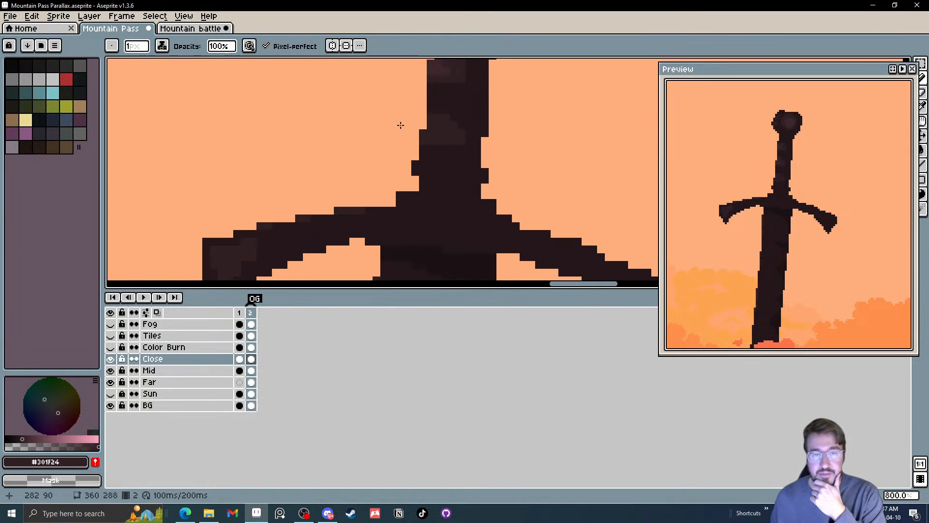
# Add #301F24 highlight pixels to the small bump on top of the pommel and to the pommel's upper-right rim
pyautogui.moveTo(420, 135); pyautogui.dragTo(376, 256)
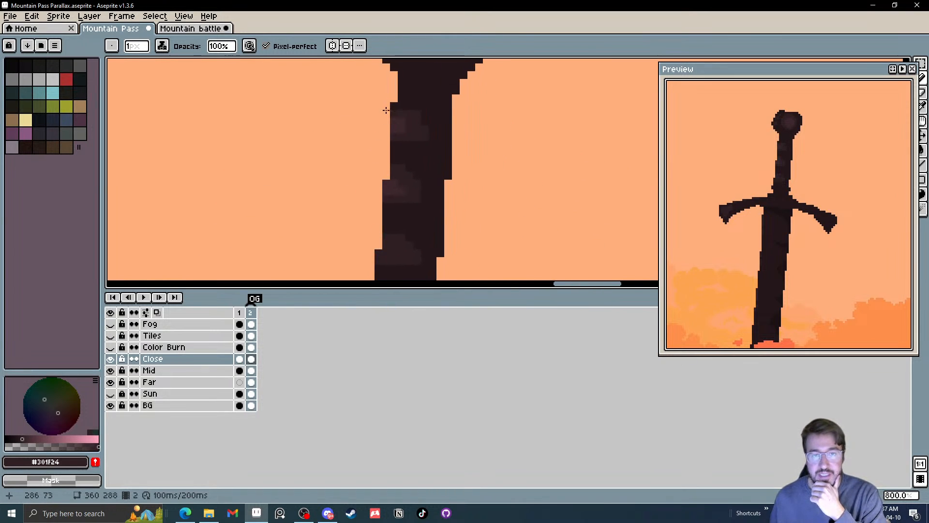
pyautogui.moveTo(386, 110); pyautogui.dragTo(377, 235)
pyautogui.scroll(2, 377, 183)
pyautogui.scroll(2, 342, 98)
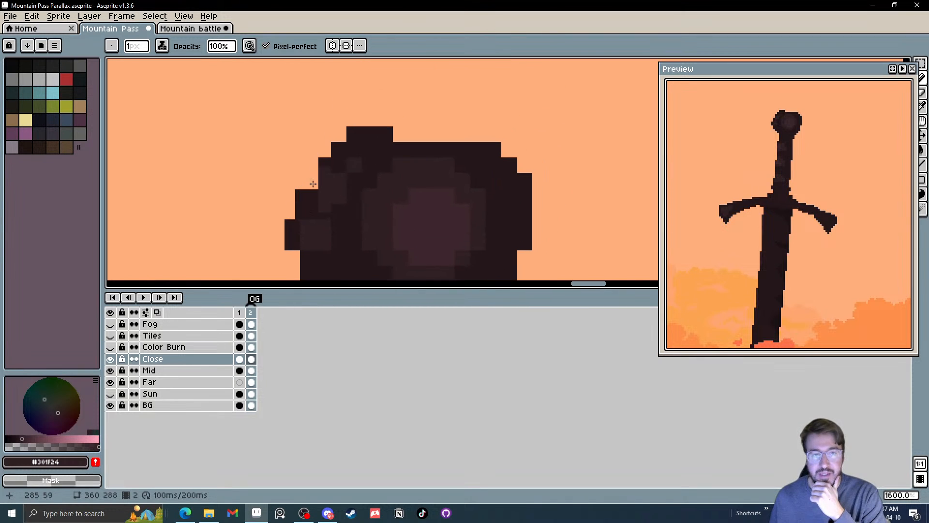
pyautogui.click(389, 99)
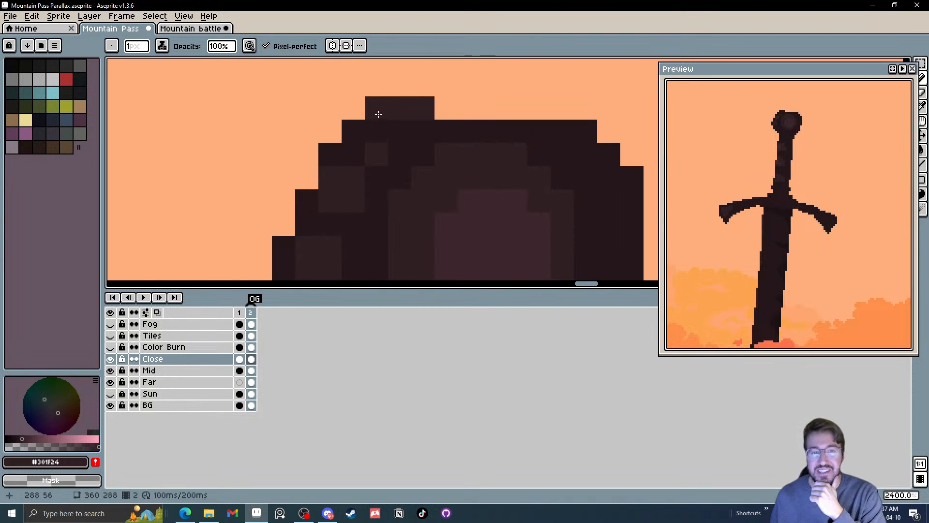
pyautogui.click(582, 130)
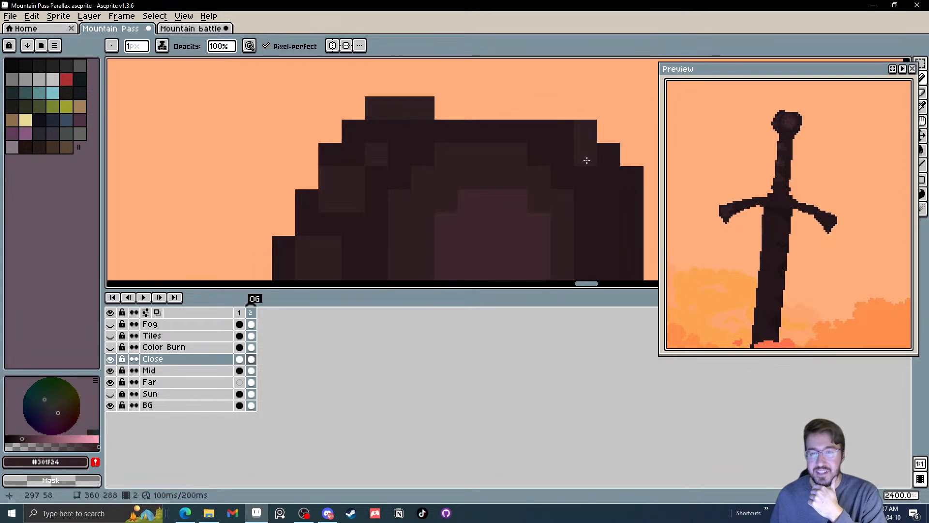
pyautogui.click(566, 131)
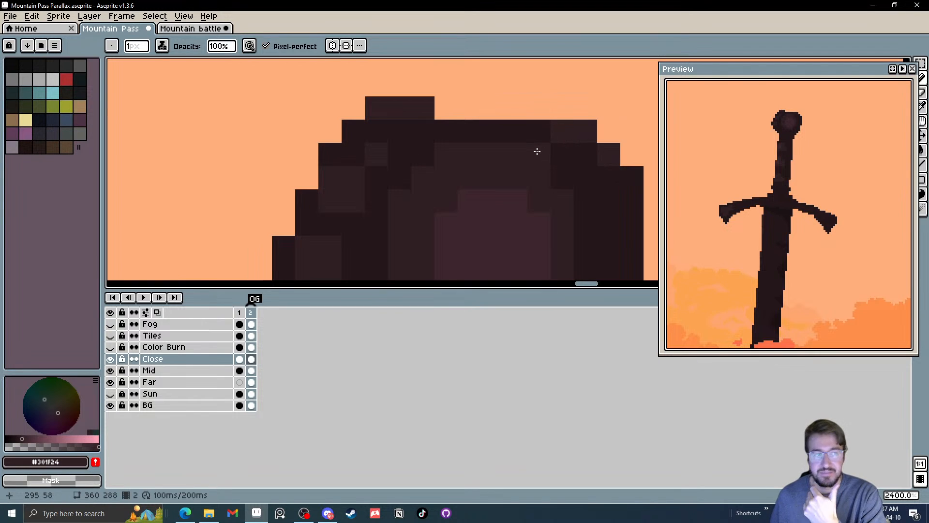
pyautogui.scroll(-3, 538, 154)
pyautogui.moveTo(531, 185); pyautogui.dragTo(496, 110)
pyautogui.scroll(-3, 497, 109)
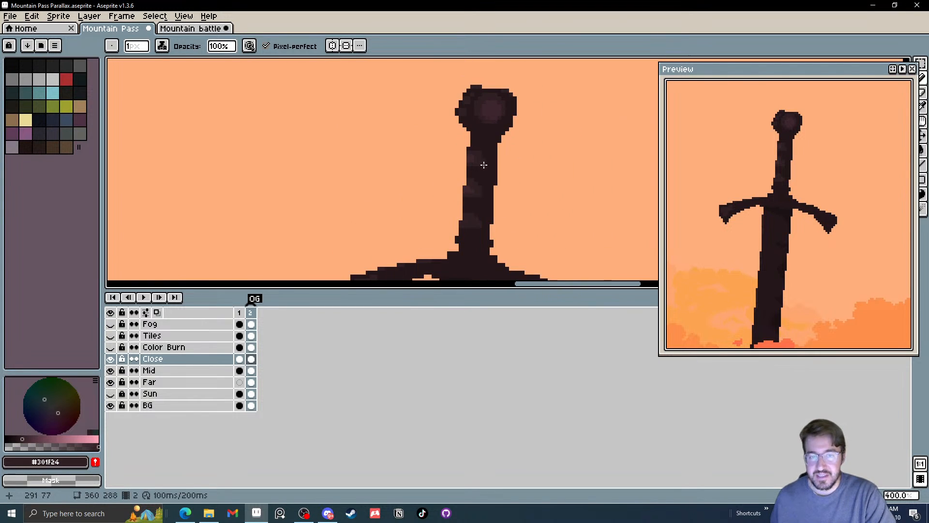
# Sample the pommel's centre colour #3D262C and lighten it to a value of 29 for the pencil
pyautogui.scroll(1, 501, 113)
pyautogui.scroll(4, 501, 113)
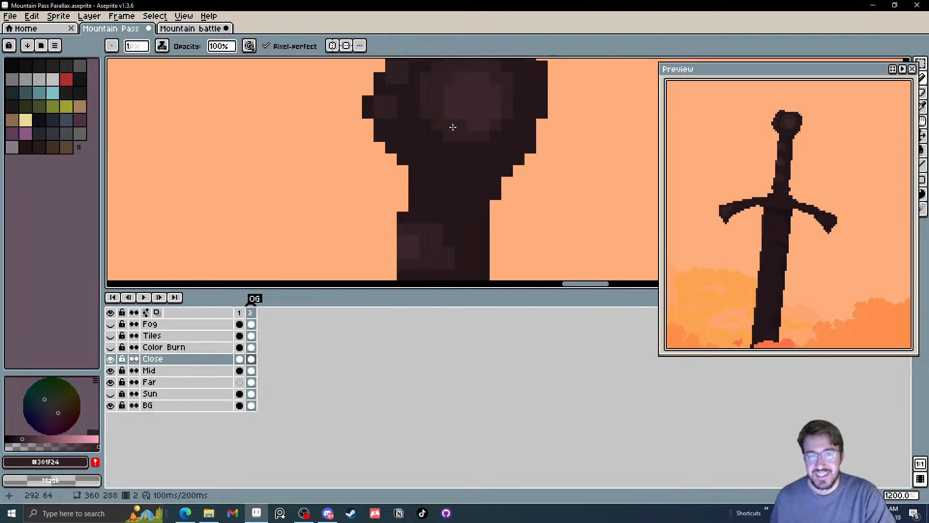
pyautogui.press('i')
pyautogui.click(468, 98)
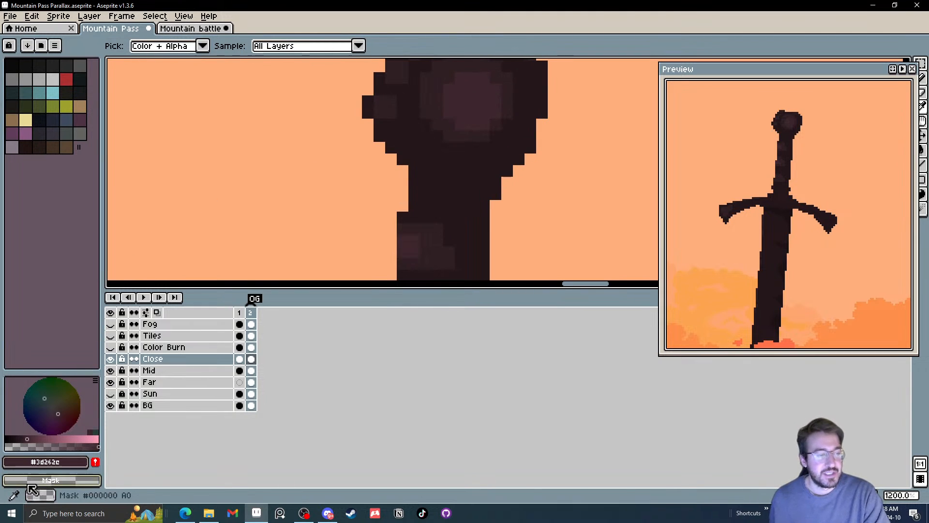
pyautogui.click(32, 439)
pyautogui.press('b')
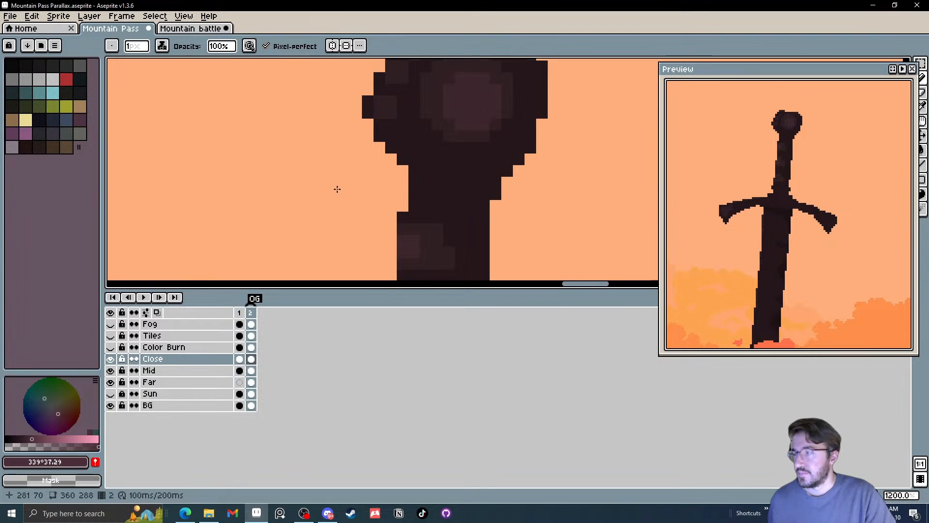
pyautogui.scroll(-2, 341, 188)
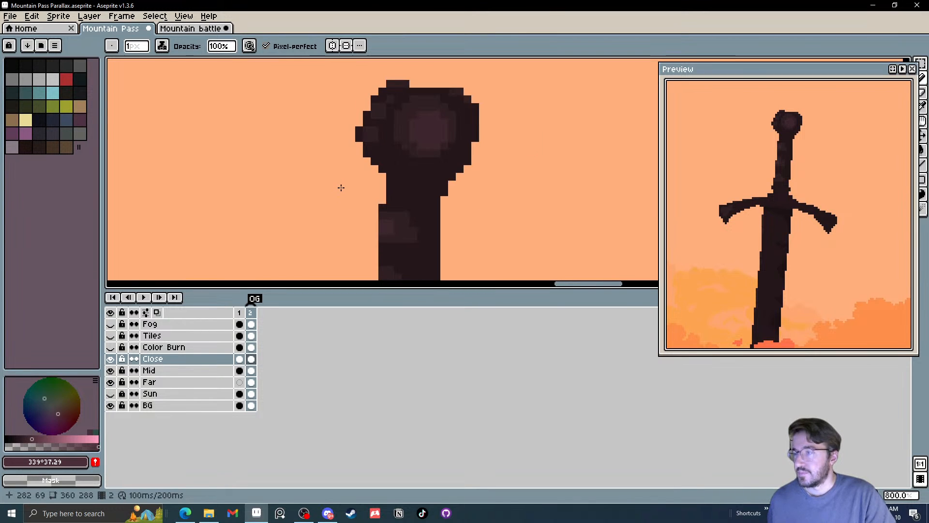
pyautogui.moveTo(348, 187); pyautogui.dragTo(402, 80)
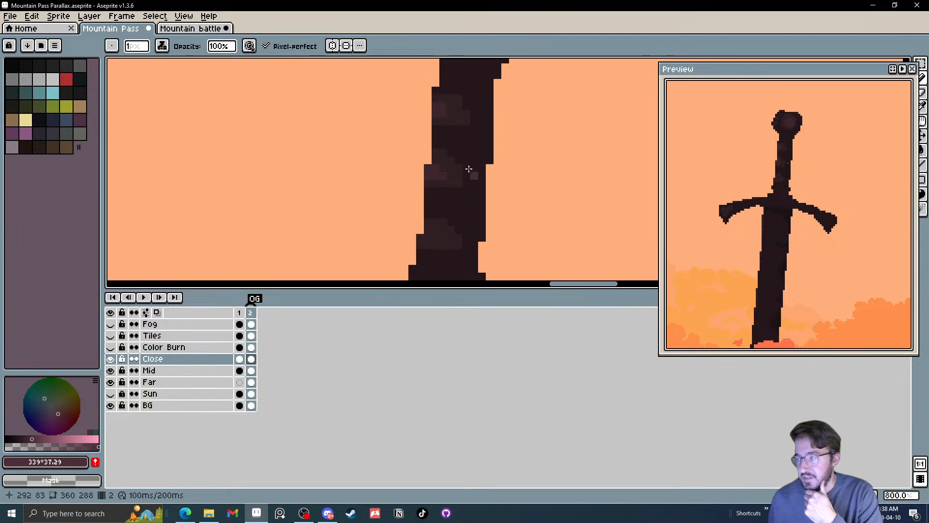
pyautogui.scroll(-5, 417, 108)
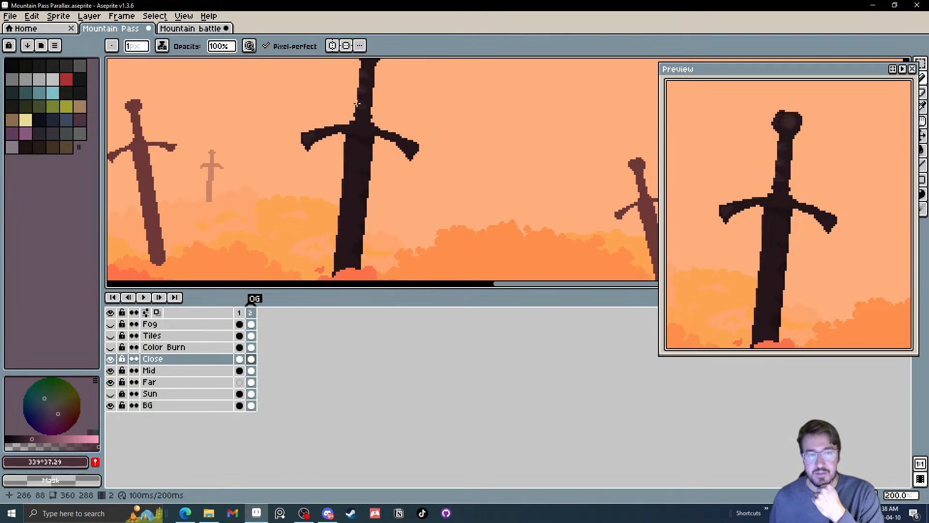
# Sample the colour #6D3937 from the blade of the reddish mid-distance sword
pyautogui.moveTo(334, 166); pyautogui.dragTo(427, 142)
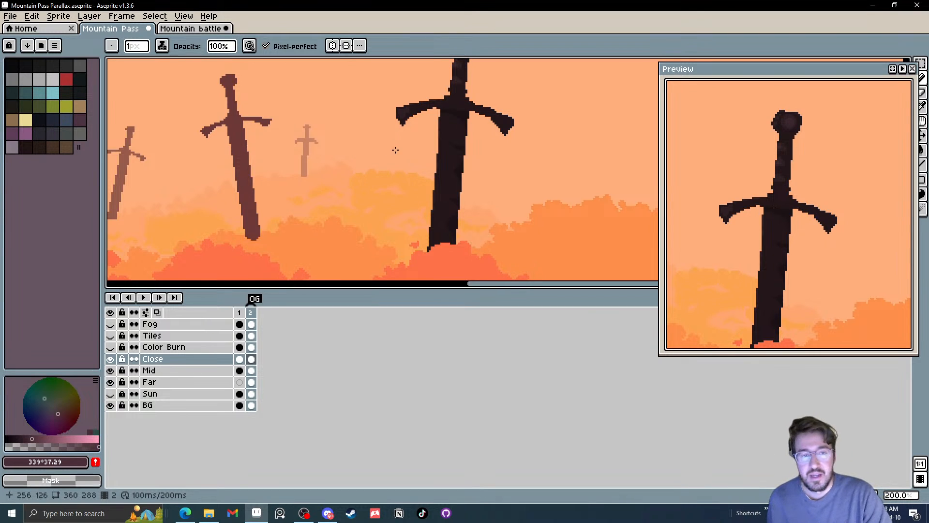
pyautogui.moveTo(326, 161); pyautogui.dragTo(356, 164)
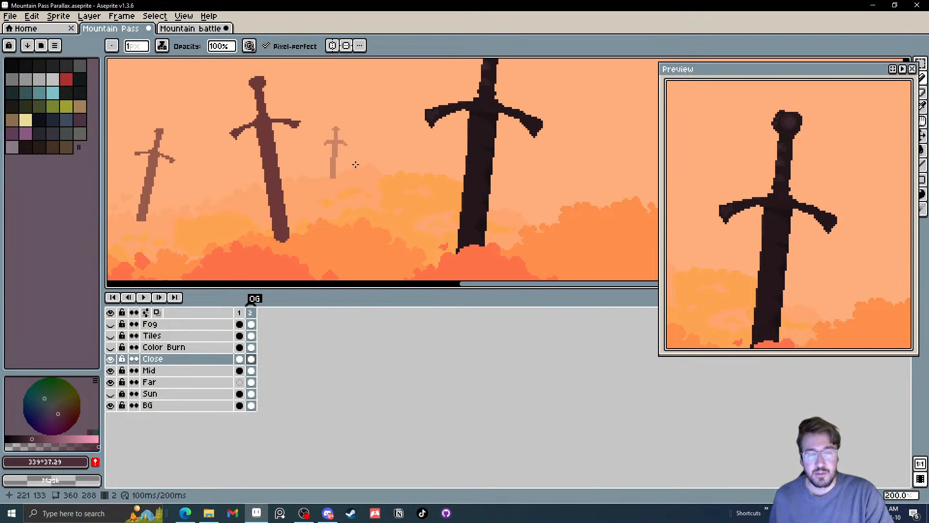
pyautogui.moveTo(322, 207); pyautogui.dragTo(400, 205)
pyautogui.scroll(2, 375, 195)
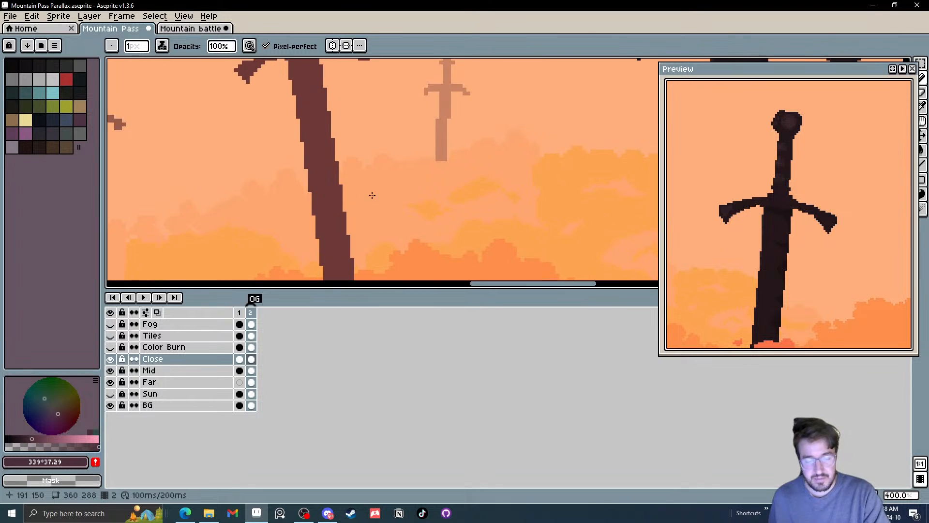
pyautogui.keyDown('alt'); pyautogui.click(333, 166); pyautogui.keyUp('alt')
# Go to frame 1 of the Mountain Pass parallax and make the Sun layer visible
pyautogui.click(189, 29)
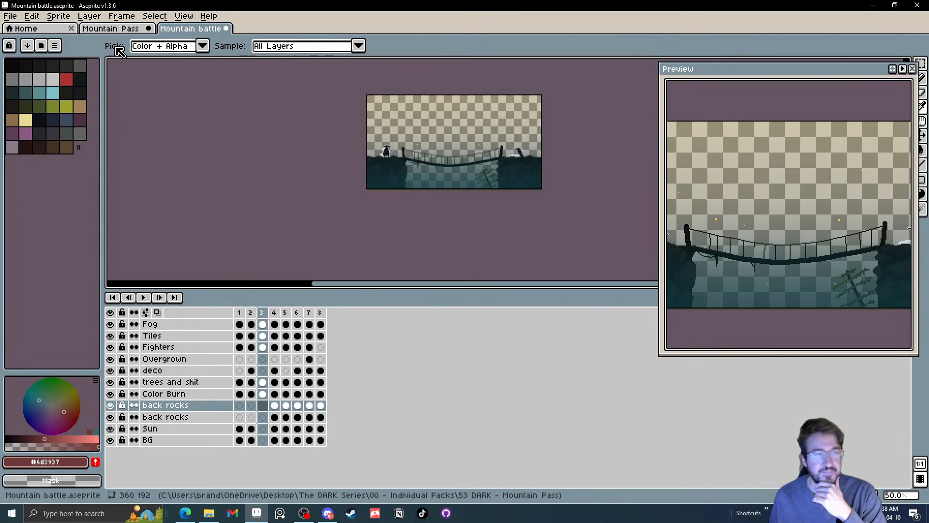
pyautogui.click(125, 29)
pyautogui.click(240, 313)
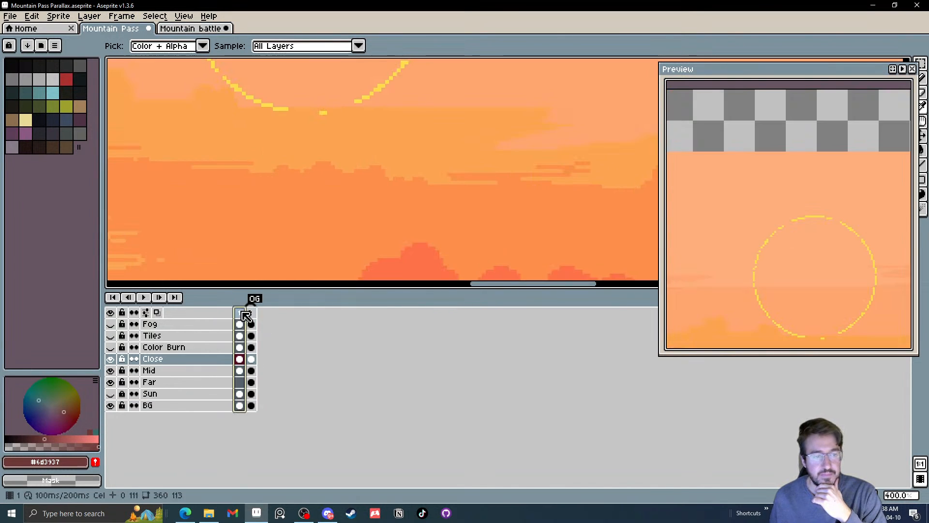
pyautogui.scroll(-5, 269, 193)
pyautogui.scroll(2, 253, 192)
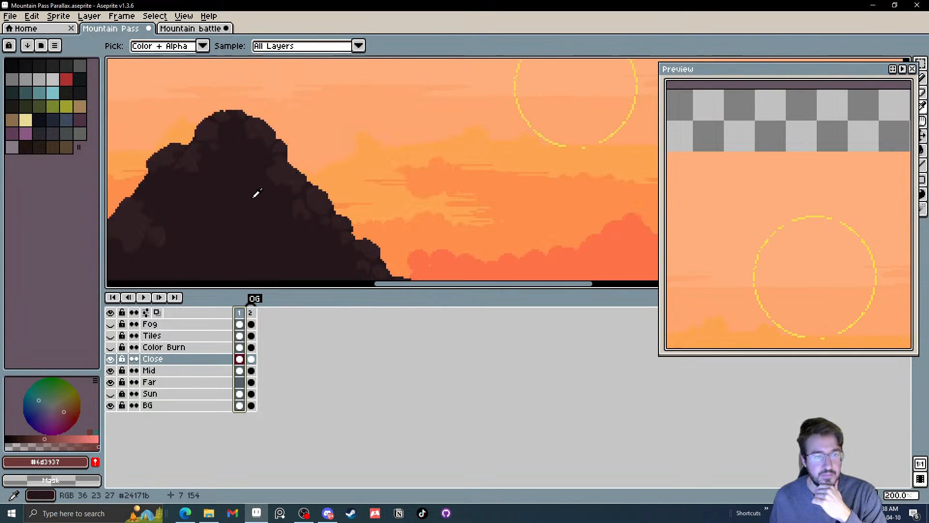
pyautogui.scroll(-1, 233, 215)
pyautogui.moveTo(176, 249); pyautogui.dragTo(373, 224)
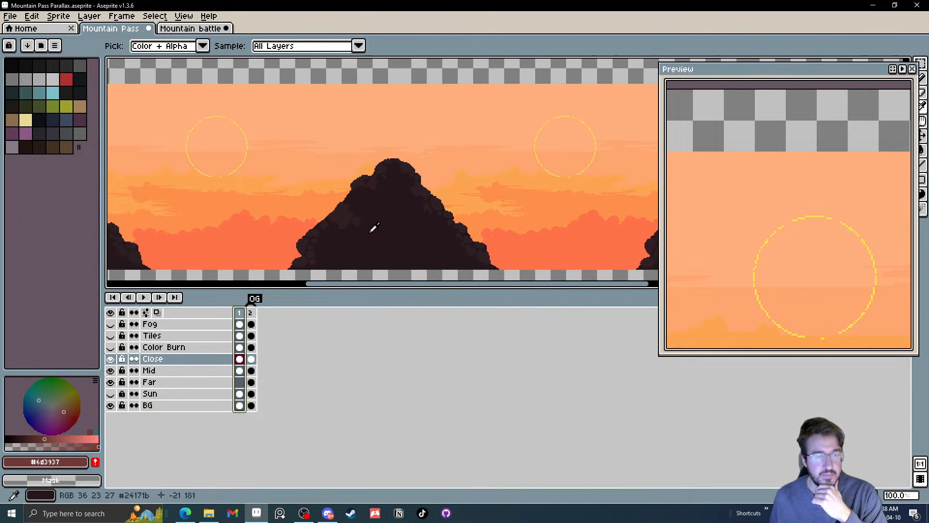
pyautogui.moveTo(233, 231); pyautogui.dragTo(286, 215)
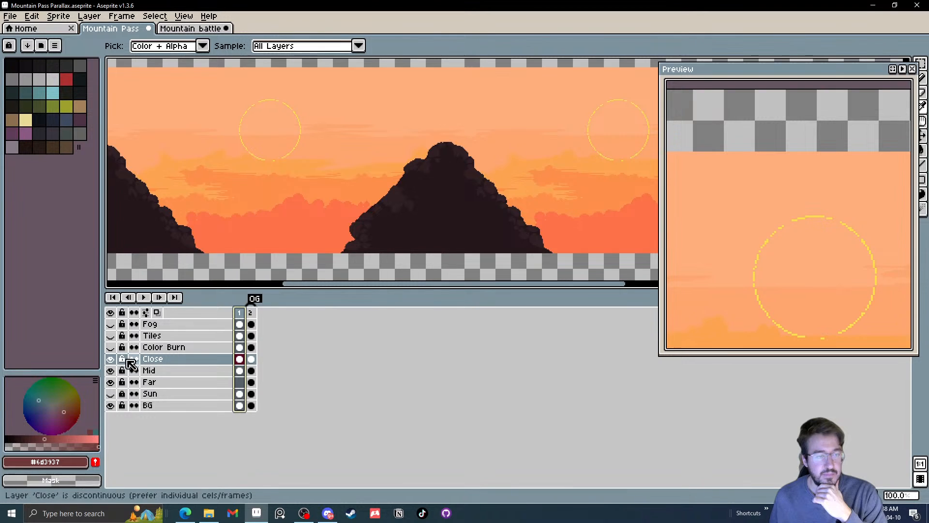
pyautogui.click(111, 393)
# Sample the rock colour #8B453C from the reddish rocks behind the dark mountain
pyautogui.scroll(2, 205, 218)
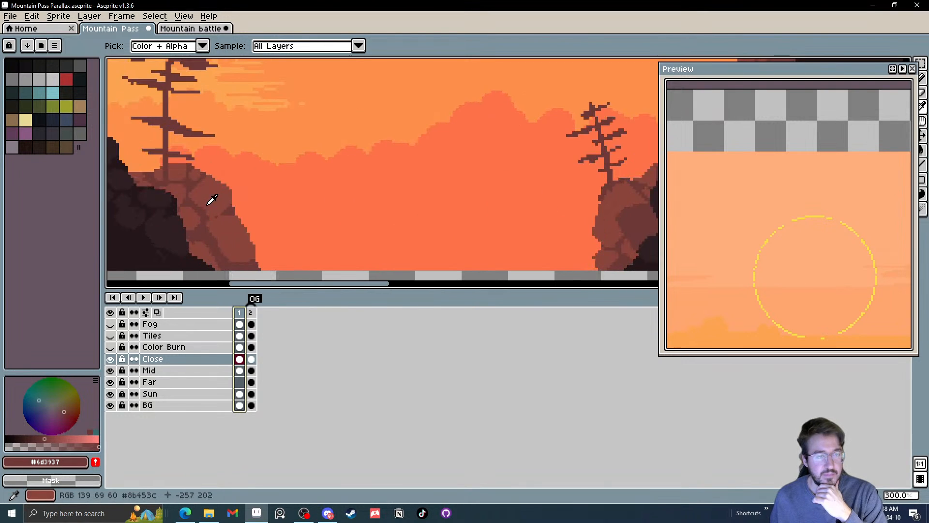
pyautogui.click(213, 195)
pyautogui.scroll(-2, 213, 196)
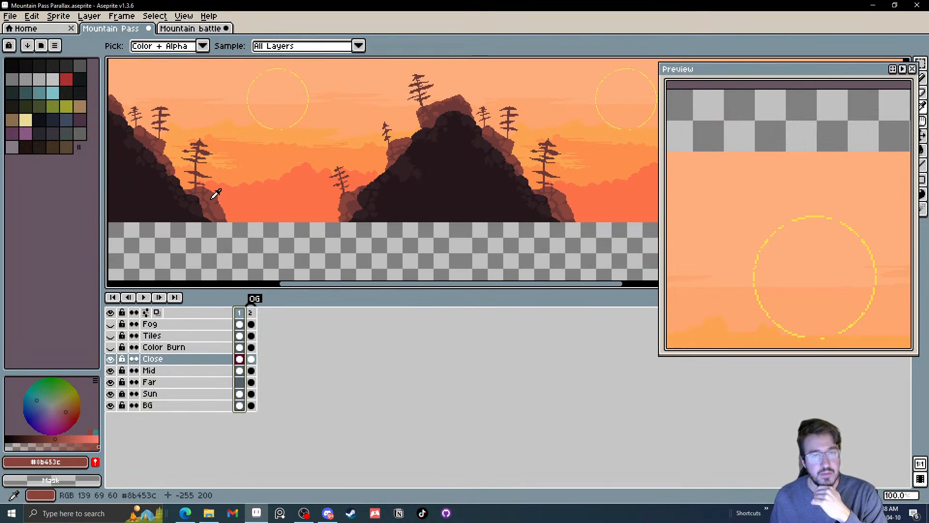
# Try to lasso the tall bare tree on the reddish rocks beside the dark mountain in frame 1, about 33×41 px
pyautogui.moveTo(204, 172); pyautogui.dragTo(245, 173)
pyautogui.scroll(1, 235, 149)
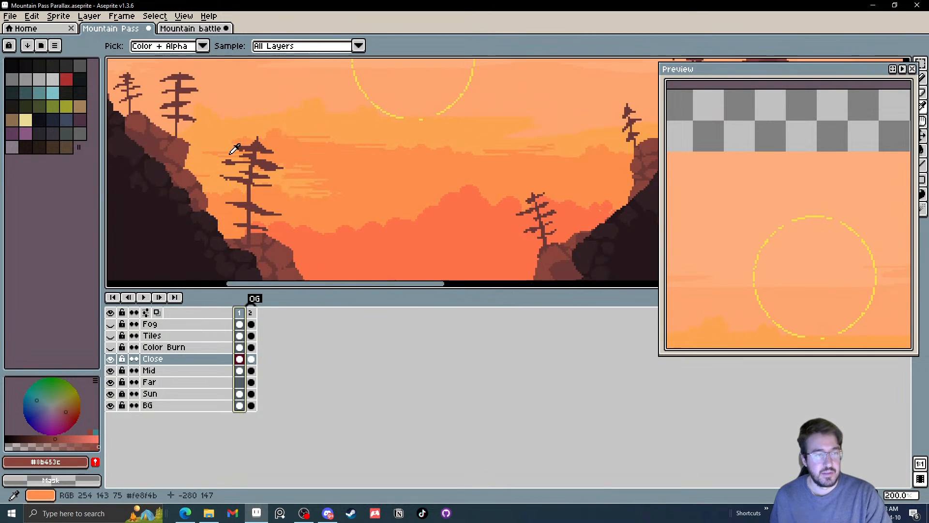
pyautogui.moveTo(206, 149); pyautogui.dragTo(234, 189)
pyautogui.press('q')
pyautogui.moveTo(232, 116); pyautogui.dragTo(219, 179)
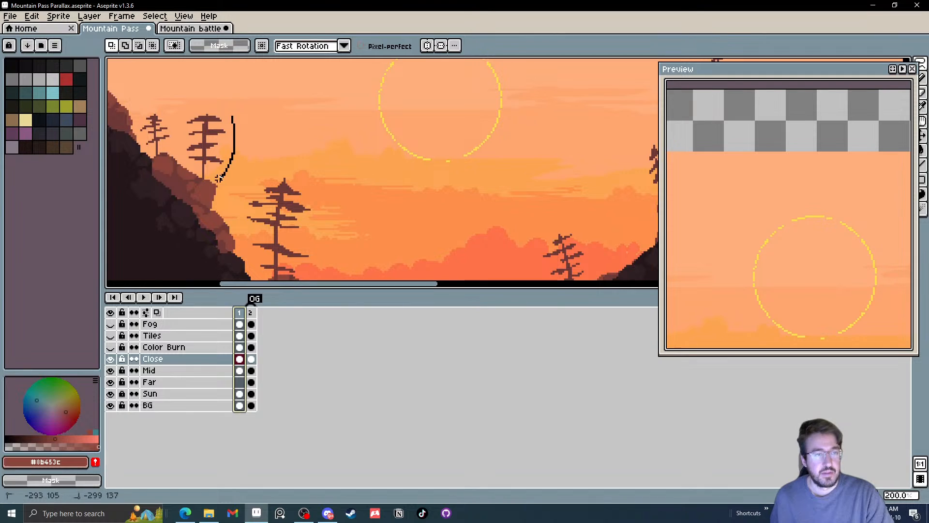
pyautogui.moveTo(191, 107); pyautogui.dragTo(237, 121)
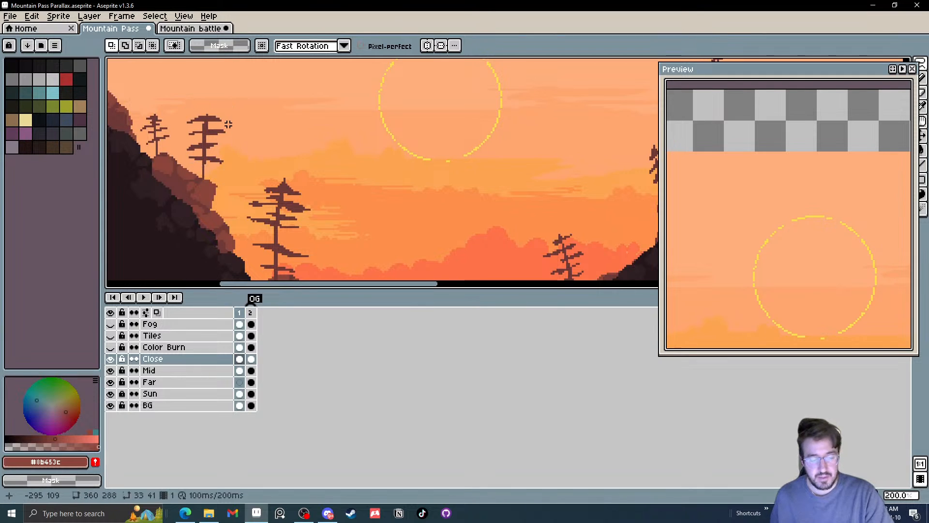
pyautogui.press('v')
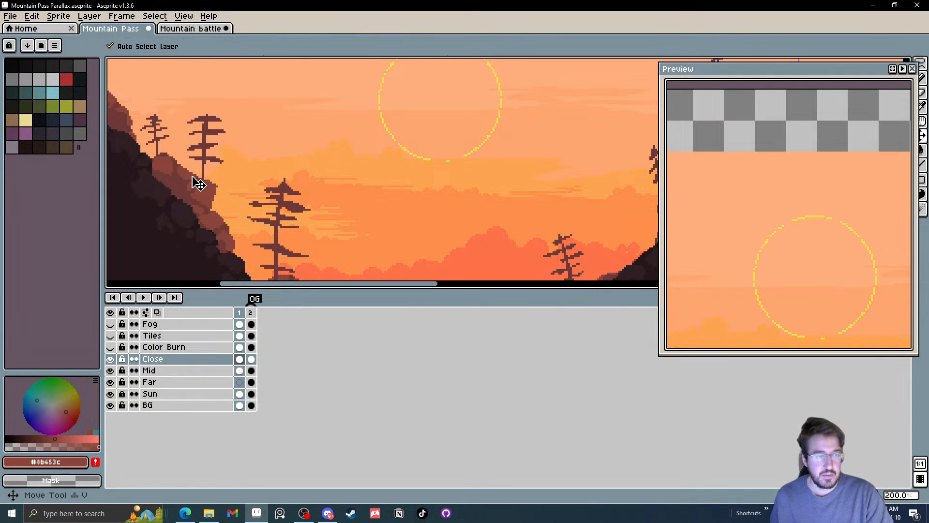
# Lasso the same tall tree above the reddish rocks in frame 1, about 34×36 px, and copy it
pyautogui.click(213, 198)
pyautogui.press('q')
pyautogui.moveTo(240, 125)
pyautogui.mouseDown()
pyautogui.moveTo(226, 166)
pyautogui.moveTo(201, 170)
pyautogui.moveTo(186, 148)
pyautogui.moveTo(184, 116)
pyautogui.moveTo(243, 124)
pyautogui.mouseUp()
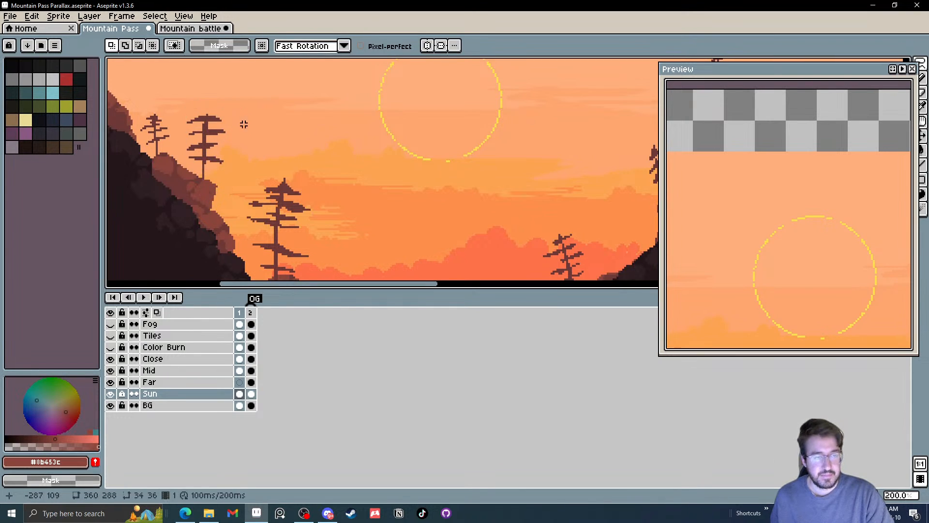
pyautogui.scroll(-1, 235, 138)
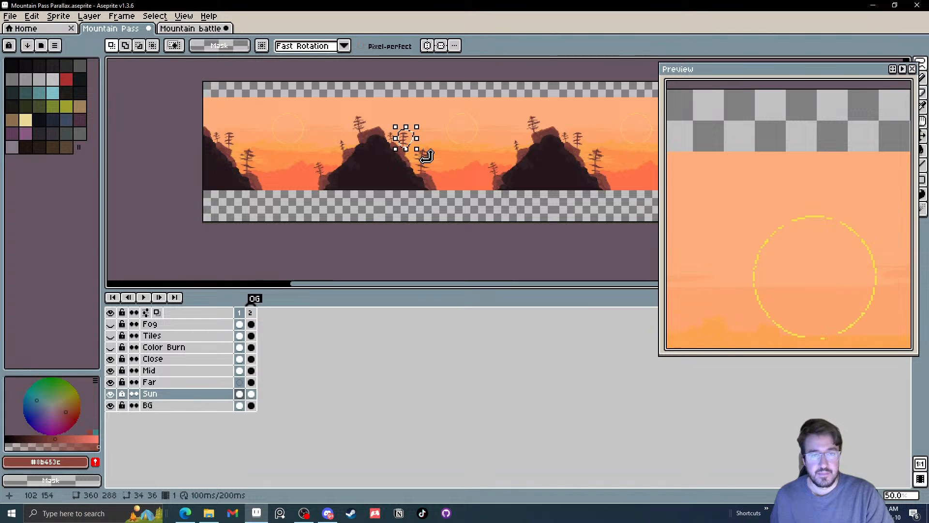
pyautogui.scroll(3, 361, 121)
pyautogui.click(362, 124)
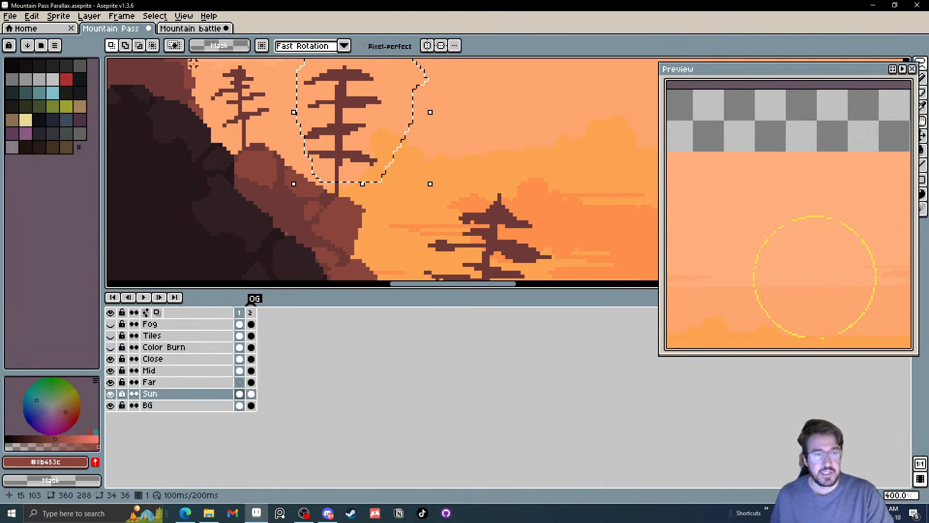
pyautogui.click(194, 28)
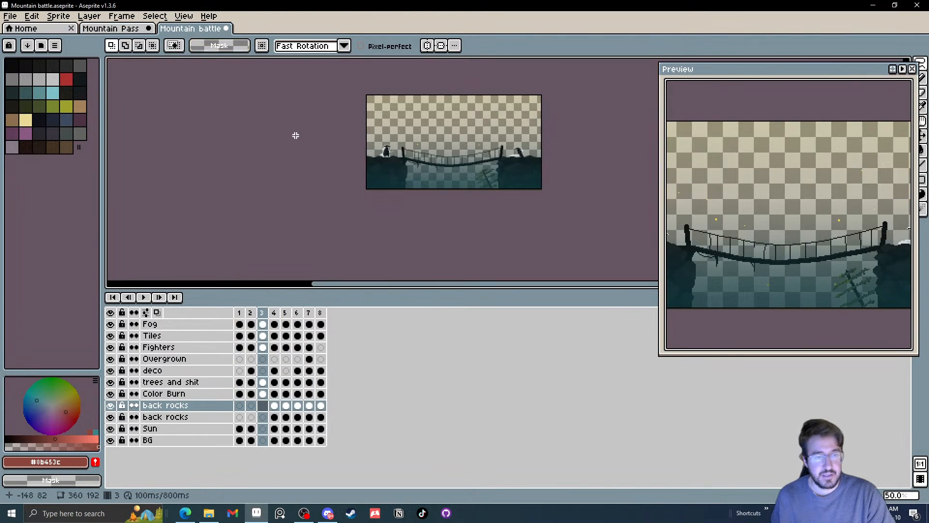
pyautogui.click(111, 28)
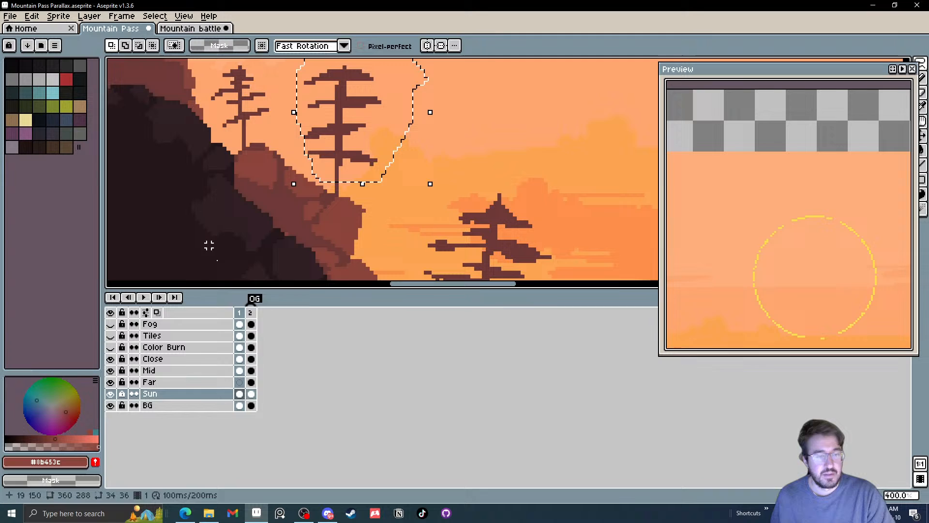
# Try to paste the copied tree selection into the Far layer of frame 2, beside the dark foreground sword
pyautogui.click(251, 383)
pyautogui.scroll(-1, 367, 231)
pyautogui.scroll(1, 380, 232)
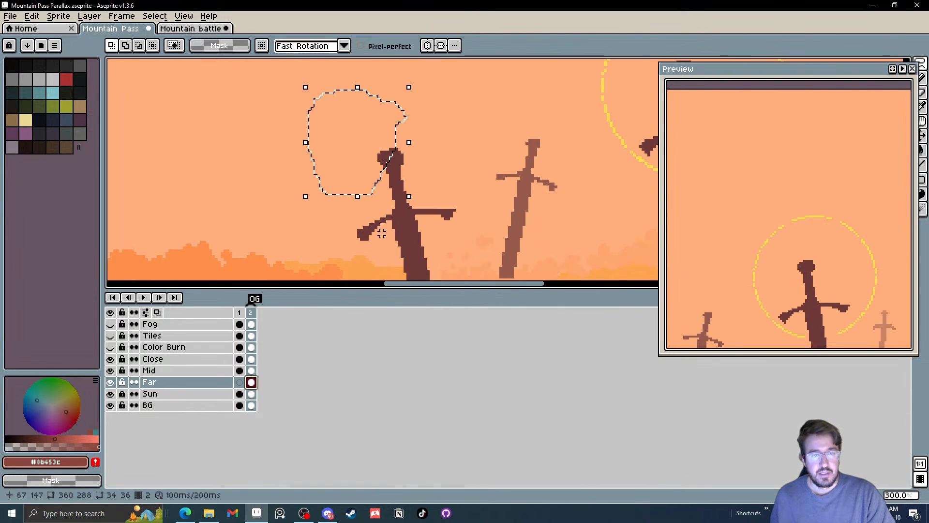
pyautogui.hotkey('ctrl', 'v')
pyautogui.scroll(-2, 362, 169)
pyautogui.moveTo(441, 175); pyautogui.dragTo(235, 185)
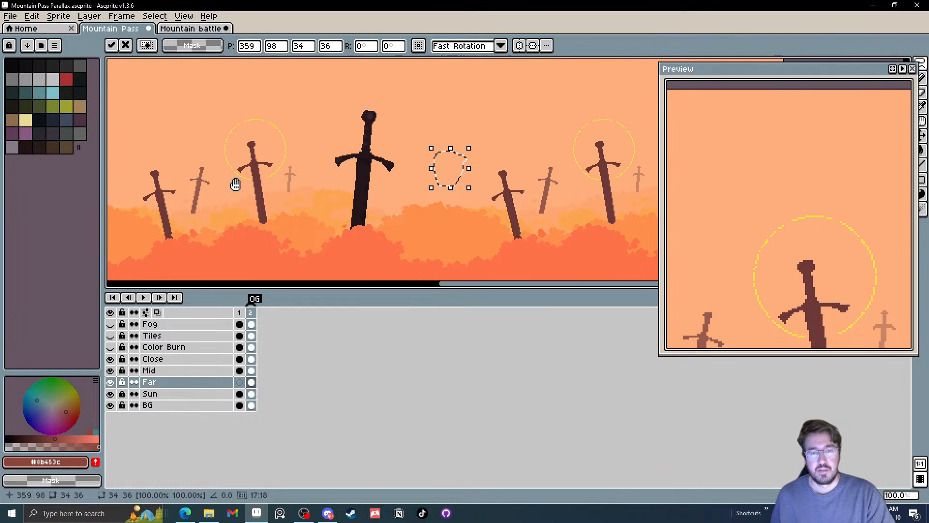
pyautogui.scroll(1, 494, 184)
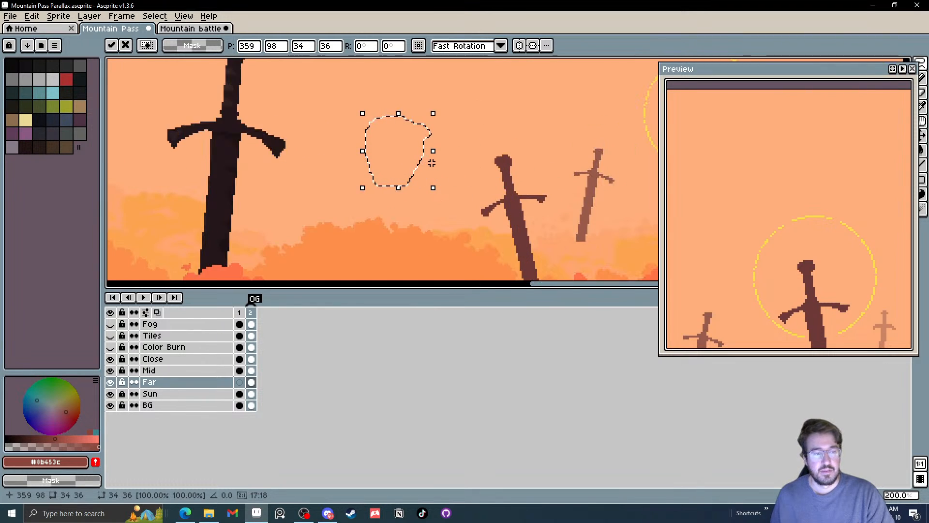
pyautogui.press('Return')
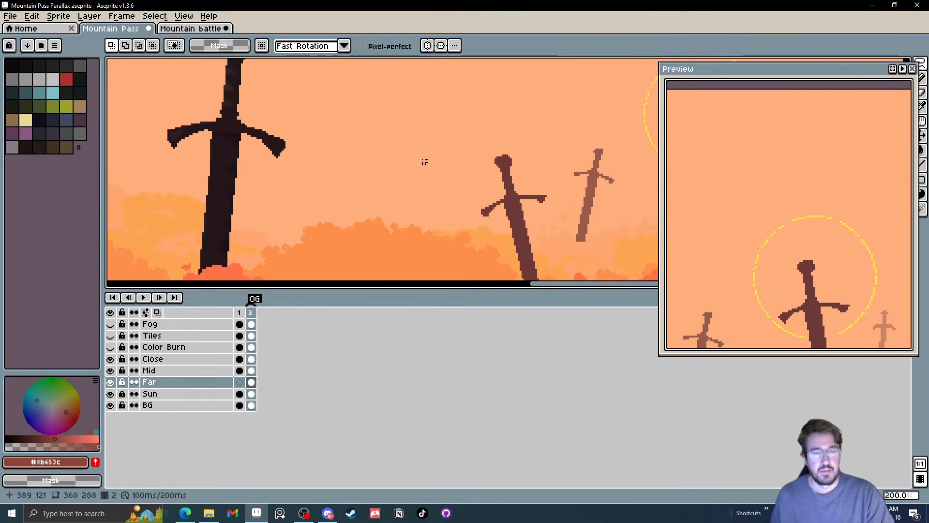
# Return to the mountain scene in frame 1 and set the tiled mode to None
pyautogui.click(240, 371)
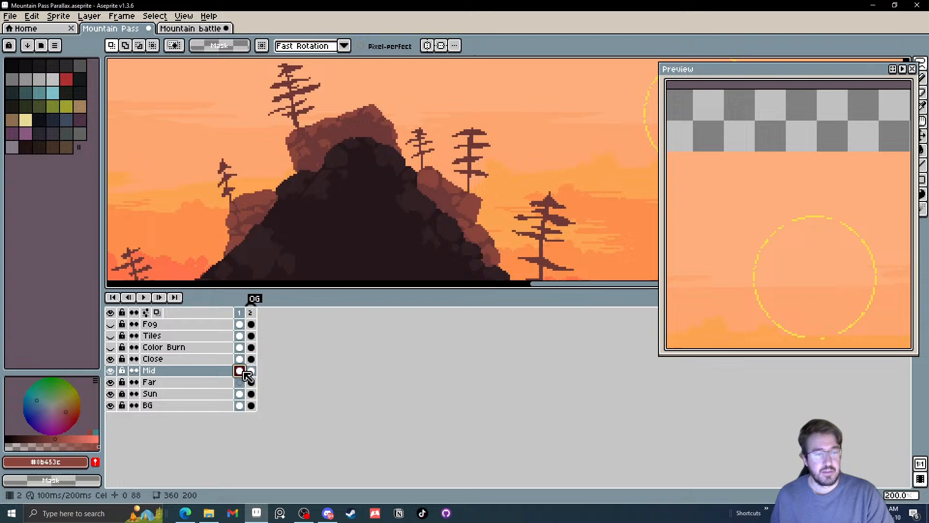
pyautogui.keyDown('ctrl'); pyautogui.click(480, 201); pyautogui.keyUp('ctrl')
pyautogui.scroll(-2, 467, 204)
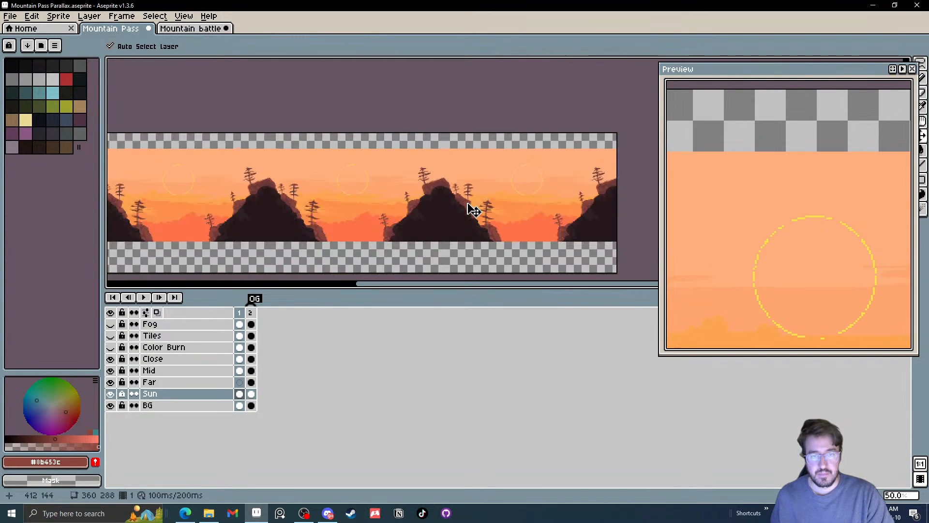
pyautogui.scroll(3, 473, 210)
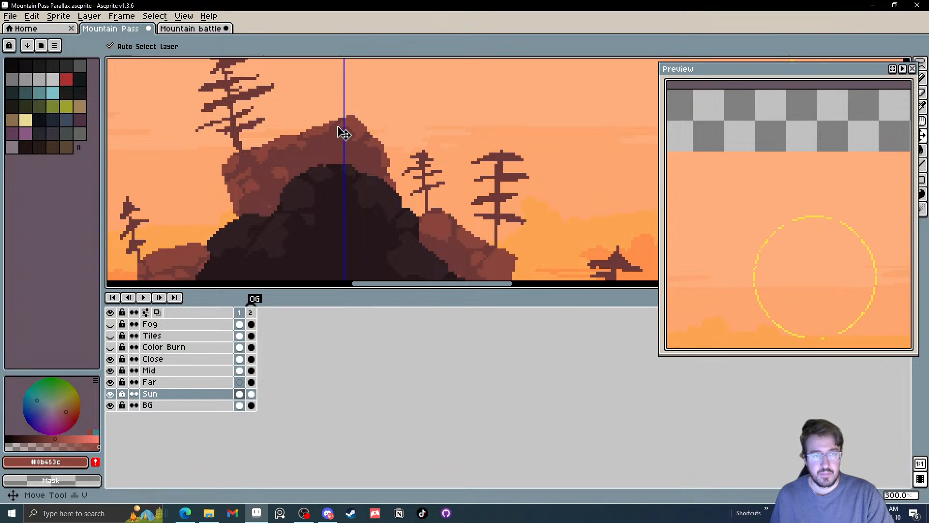
pyautogui.scroll(-3, 344, 134)
pyautogui.click(154, 16)
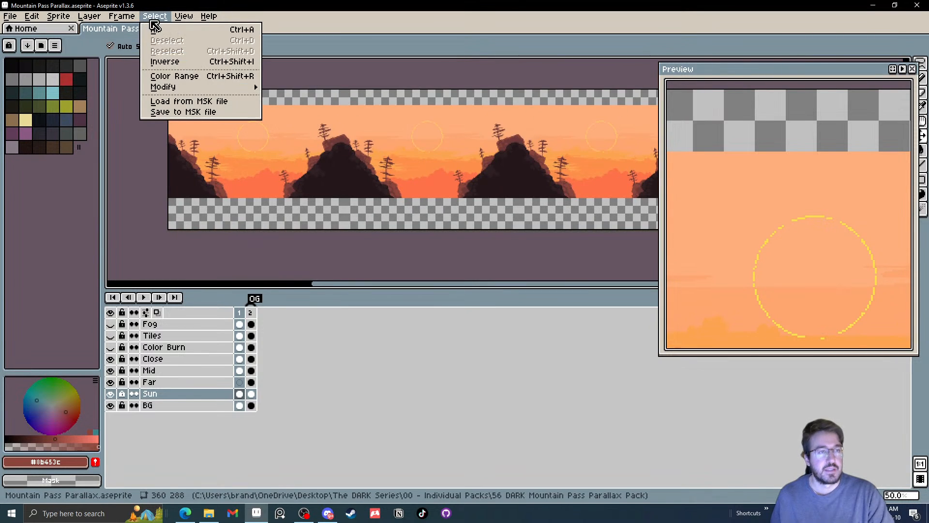
pyautogui.moveTo(184, 16)
pyautogui.moveTo(224, 80)
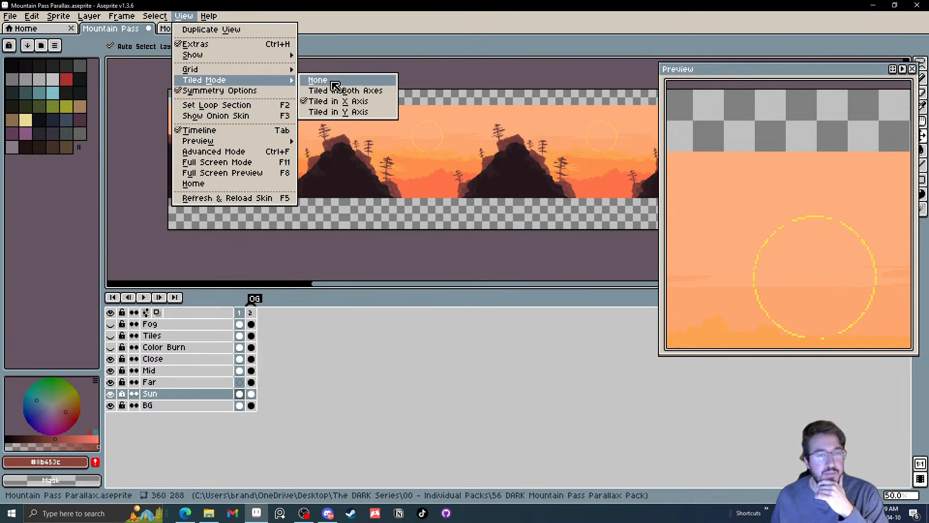
pyautogui.click(334, 81)
# Lasso the tall tree on the reddish rocks in frame 1, about 33×38 px, and copy it
pyautogui.scroll(5, 368, 170)
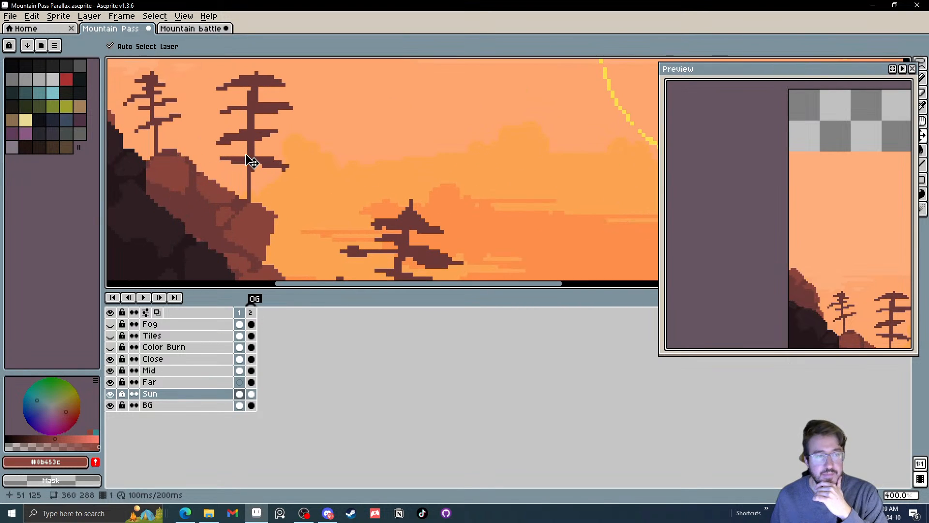
pyautogui.press('v')
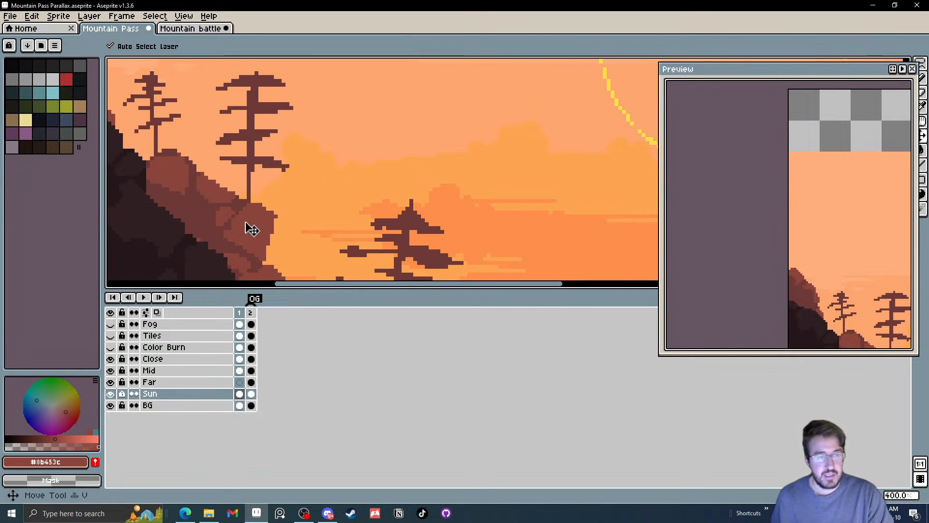
pyautogui.scroll(-3, 245, 222)
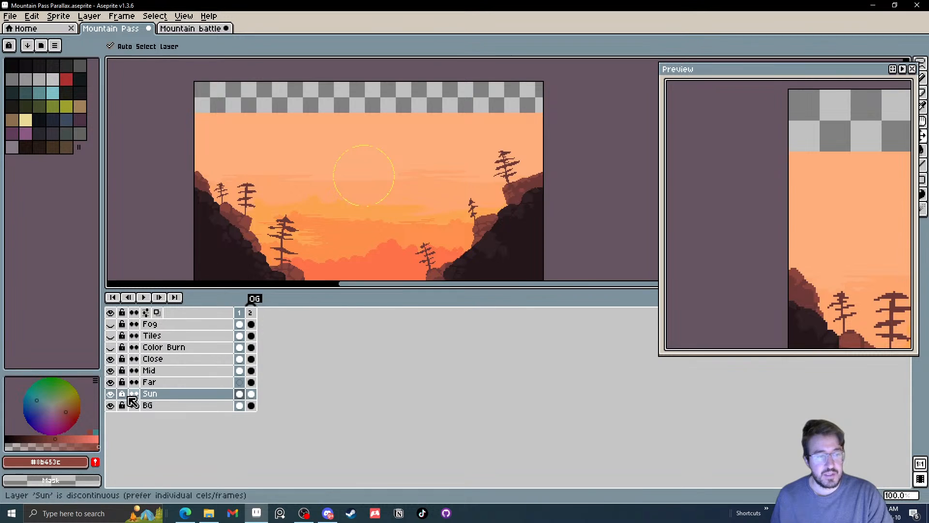
pyautogui.scroll(3, 249, 221)
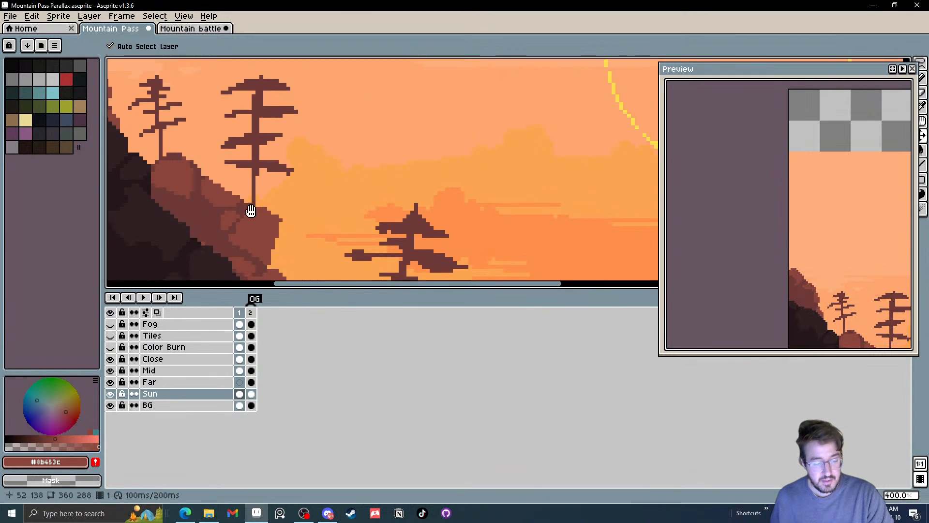
pyautogui.press('q')
pyautogui.moveTo(310, 136)
pyautogui.mouseDown()
pyautogui.moveTo(278, 212)
pyautogui.moveTo(258, 209)
pyautogui.moveTo(206, 179)
pyautogui.moveTo(190, 119)
pyautogui.moveTo(253, 71)
pyautogui.moveTo(312, 119)
pyautogui.moveTo(313, 145)
pyautogui.mouseUp()
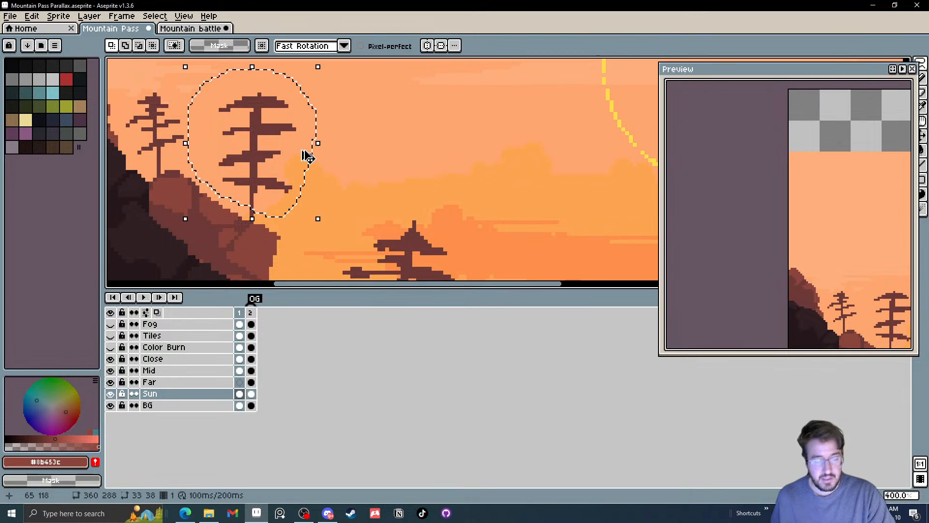
pyautogui.click(190, 28)
pyautogui.click(116, 30)
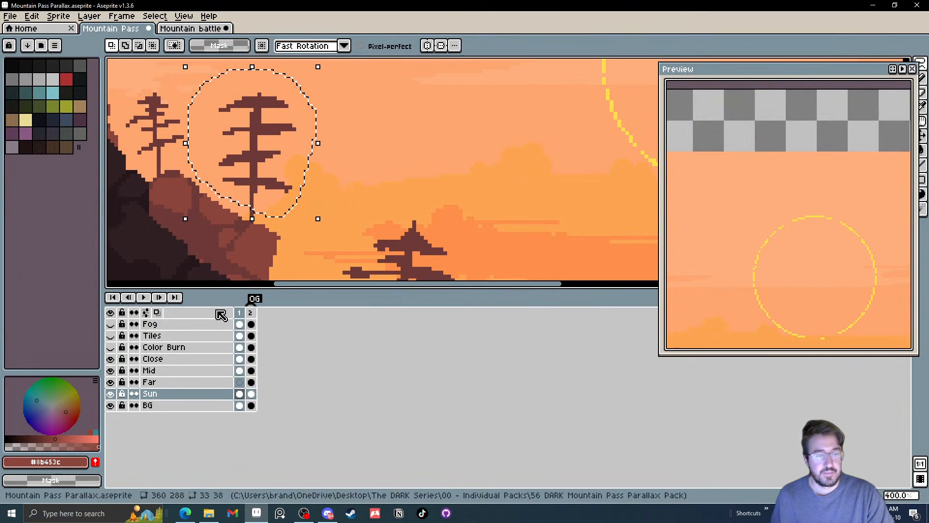
# Try the copied tree on frame 2's Mid layer, placed beside the leftmost reddish sword and rotated to -45.5°
pyautogui.click(251, 370)
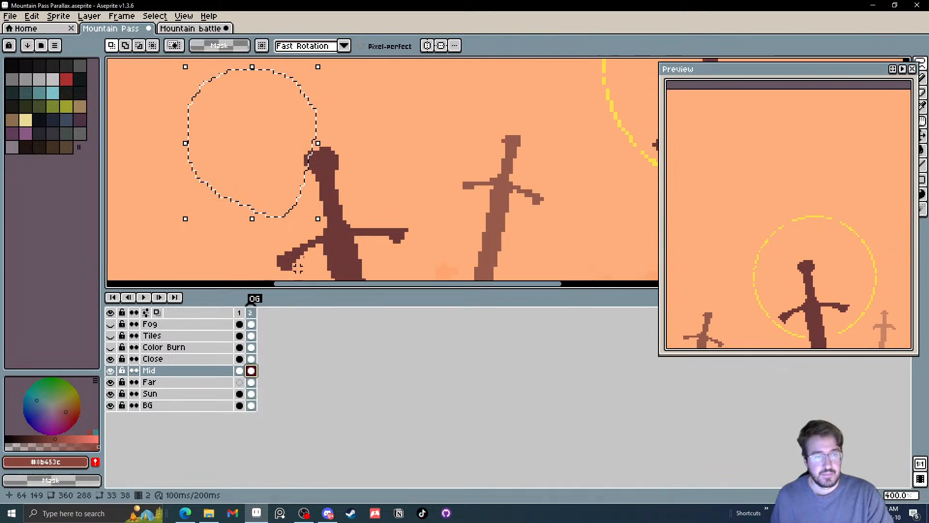
pyautogui.hotkey('ctrl', 'v')
pyautogui.moveTo(274, 180); pyautogui.dragTo(380, 174)
pyautogui.scroll(-3, 352, 121)
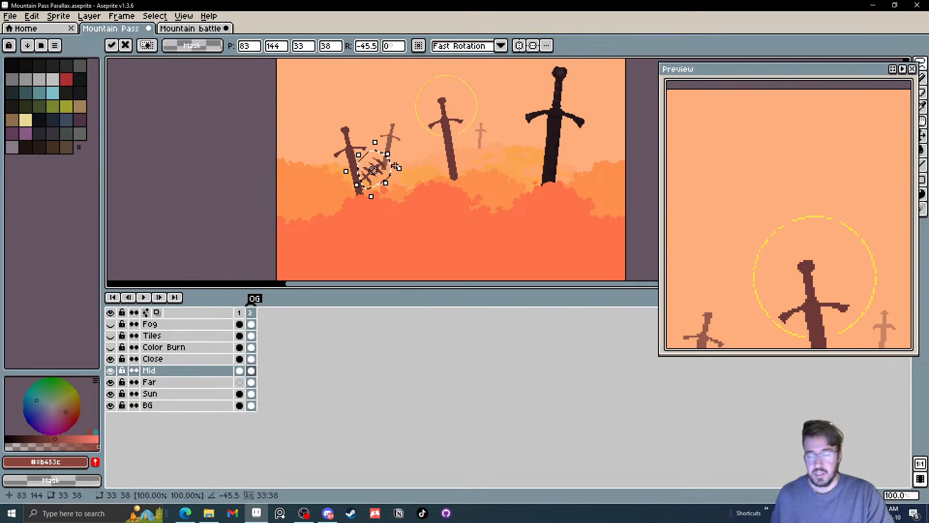
pyautogui.press('Escape')
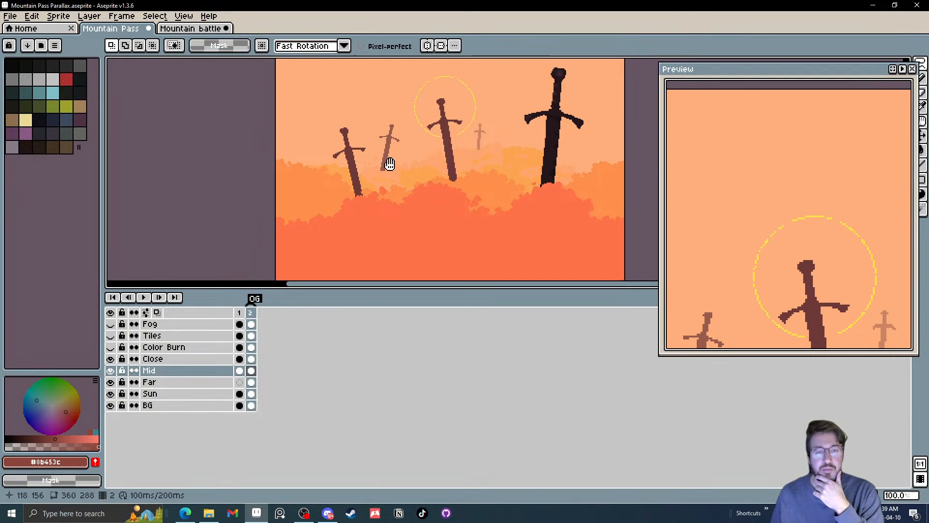
# Set the tiled mode to repeat the sword scene along the X axis
pyautogui.moveTo(387, 162); pyautogui.dragTo(306, 156)
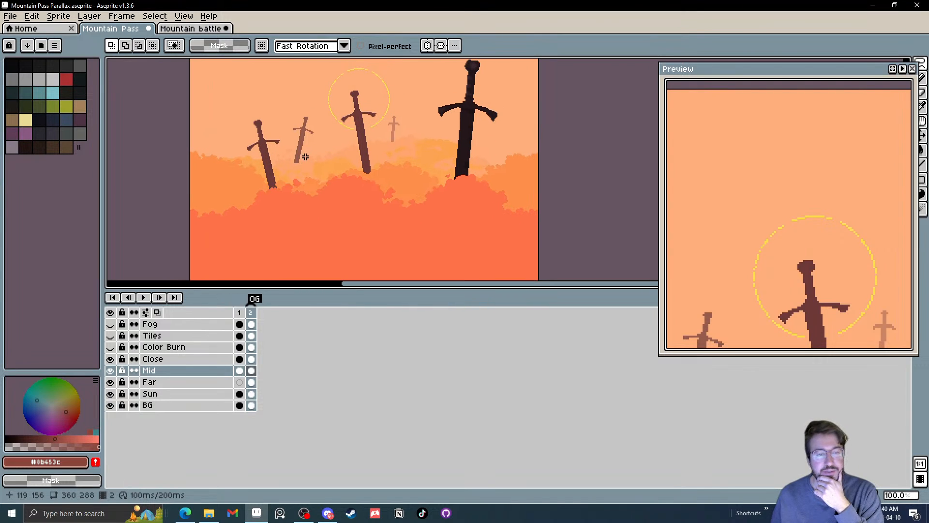
pyautogui.click(184, 17)
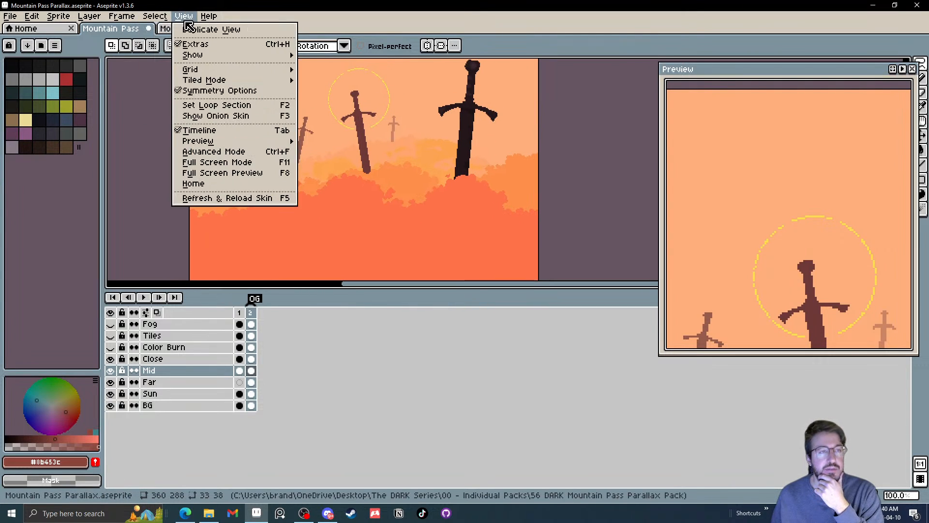
pyautogui.moveTo(205, 80)
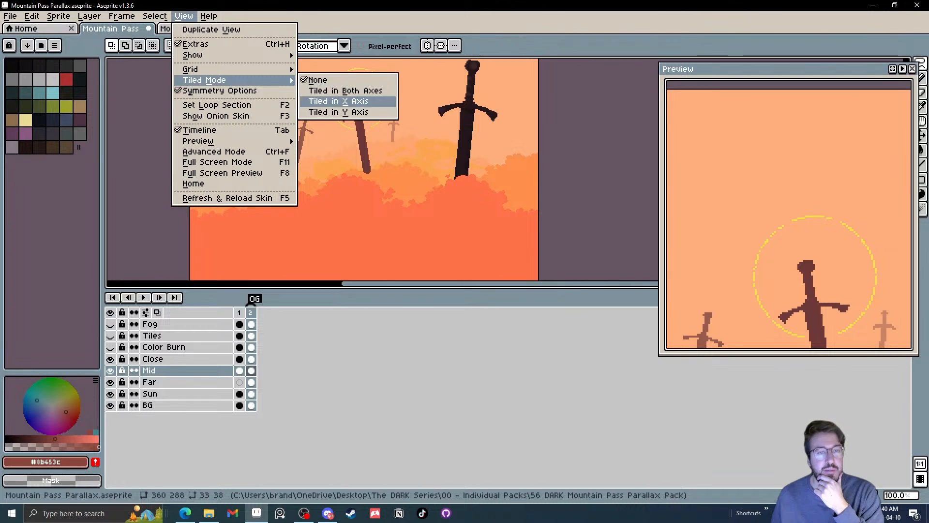
pyautogui.click(338, 101)
pyautogui.scroll(-1, 311, 146)
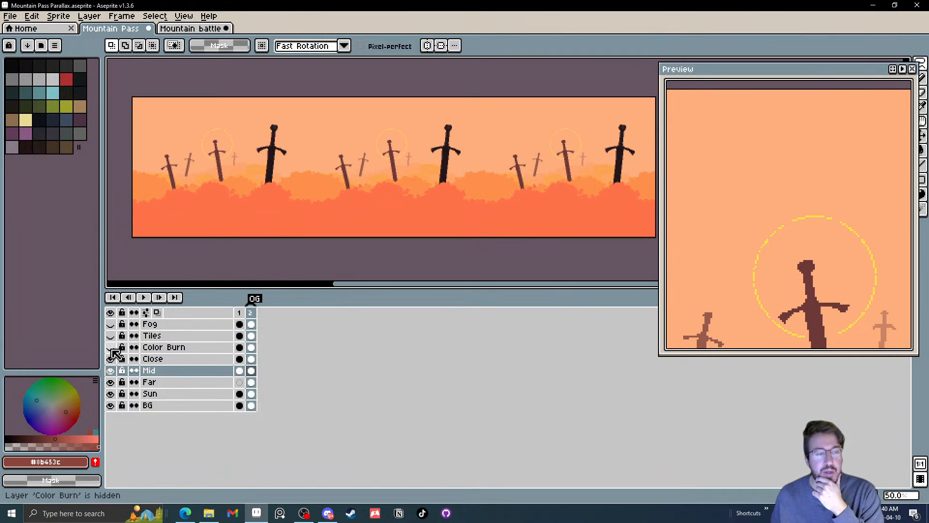
# Compare the tiled sword scene with and without the Color Burn layer and check how the swords repeat
pyautogui.click(111, 347)
pyautogui.click(111, 347)
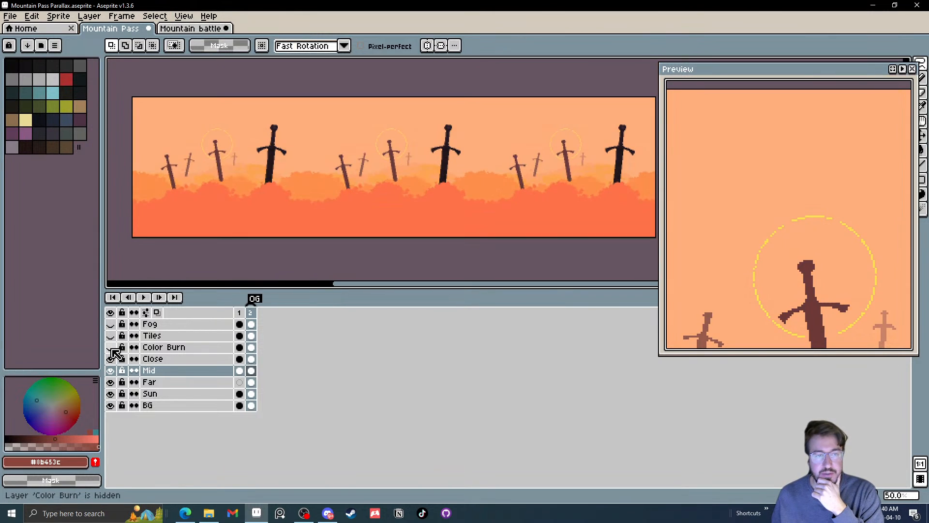
pyautogui.scroll(1, 269, 186)
pyautogui.moveTo(266, 187); pyautogui.dragTo(316, 197)
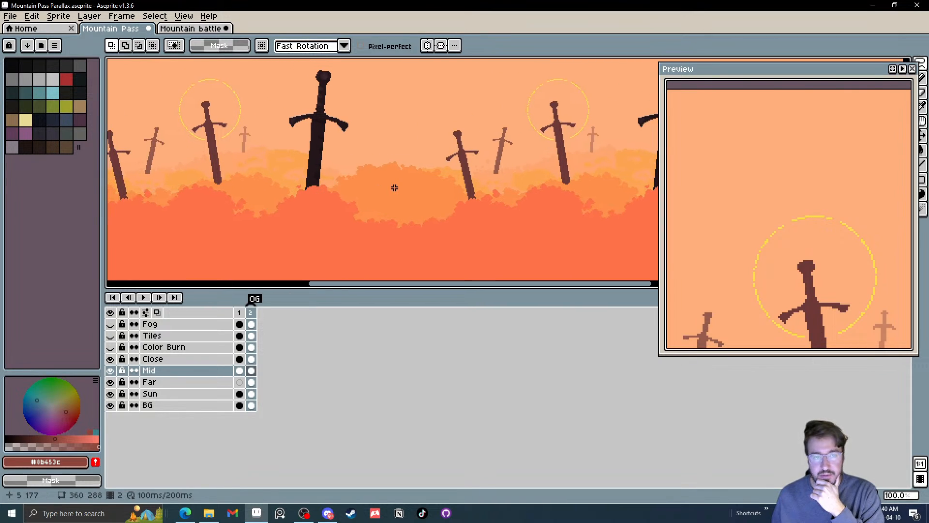
pyautogui.moveTo(494, 174); pyautogui.dragTo(455, 182)
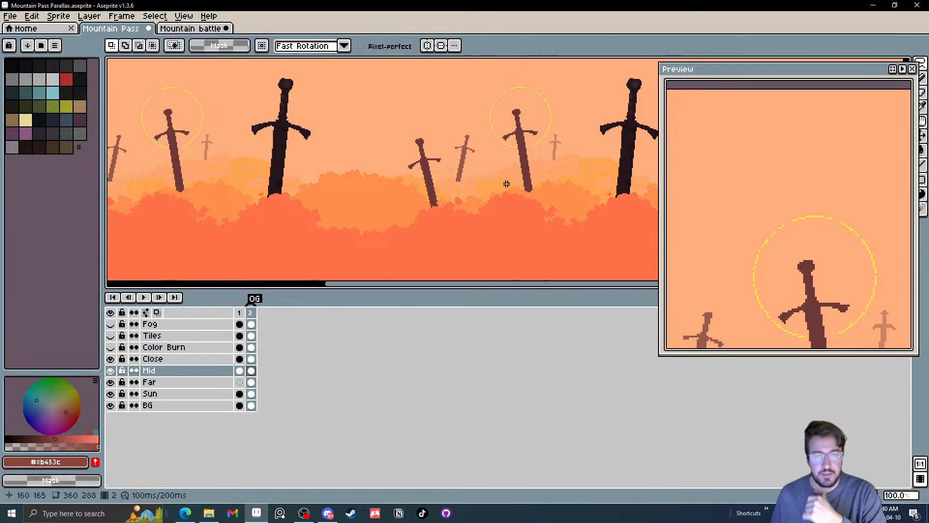
# Nick the left edge of the black foreground sword's blade with a 5 px Eraser on frame 2's Close layer
pyautogui.scroll(4, 544, 147)
pyautogui.press('e')
pyautogui.press('+')
pyautogui.press('+')
pyautogui.press('+')
pyautogui.press('+')
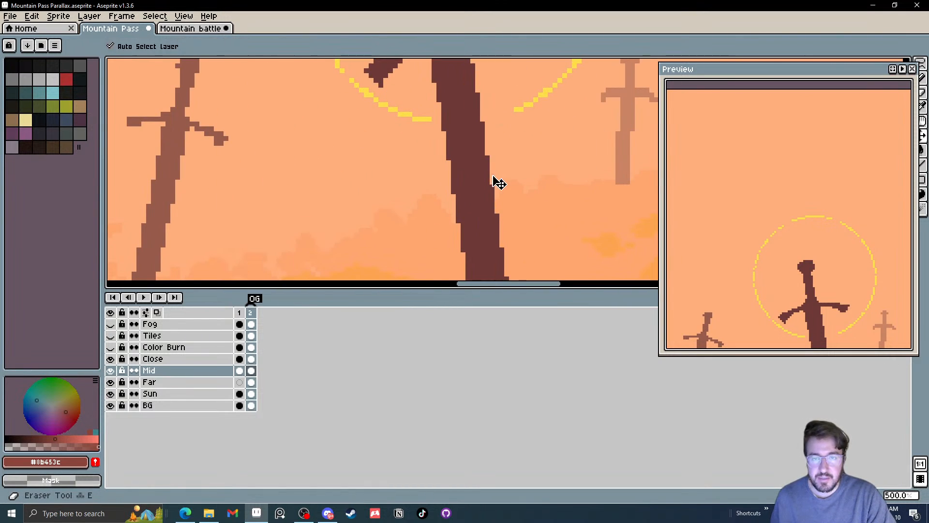
pyautogui.scroll(-4, 532, 209)
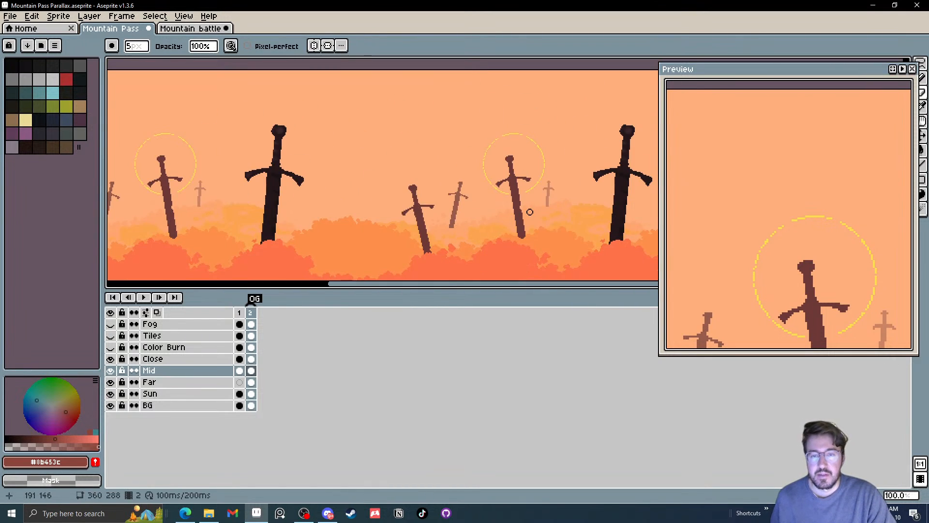
pyautogui.scroll(1, 504, 213)
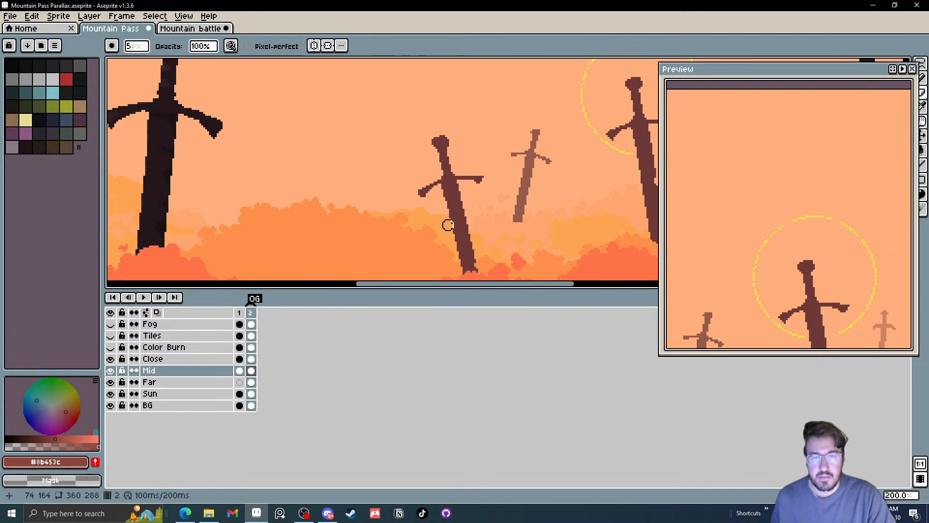
pyautogui.hscroll(-3, 338, 221)
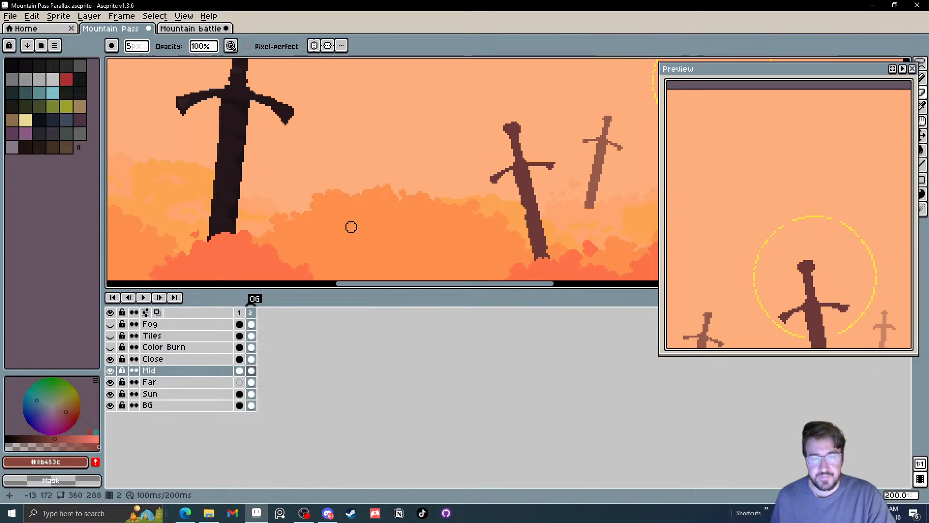
pyautogui.click(251, 358)
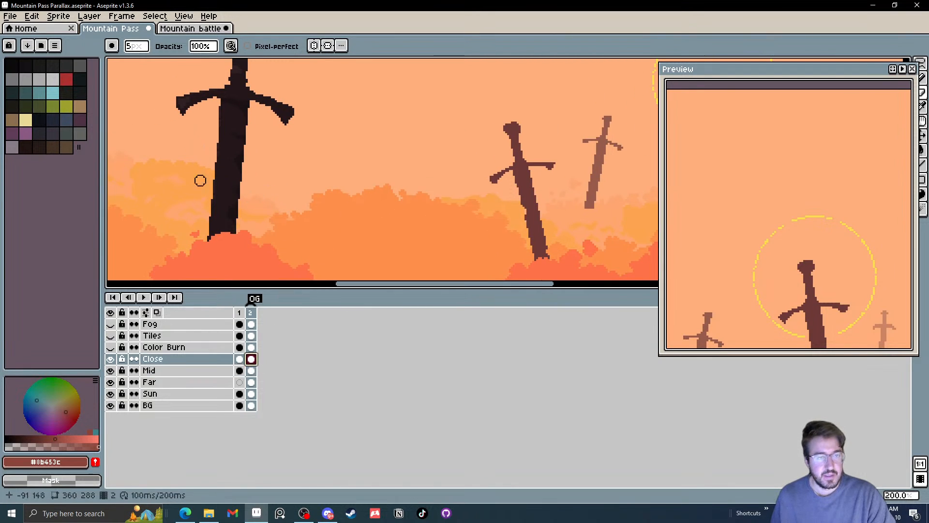
pyautogui.click(211, 171)
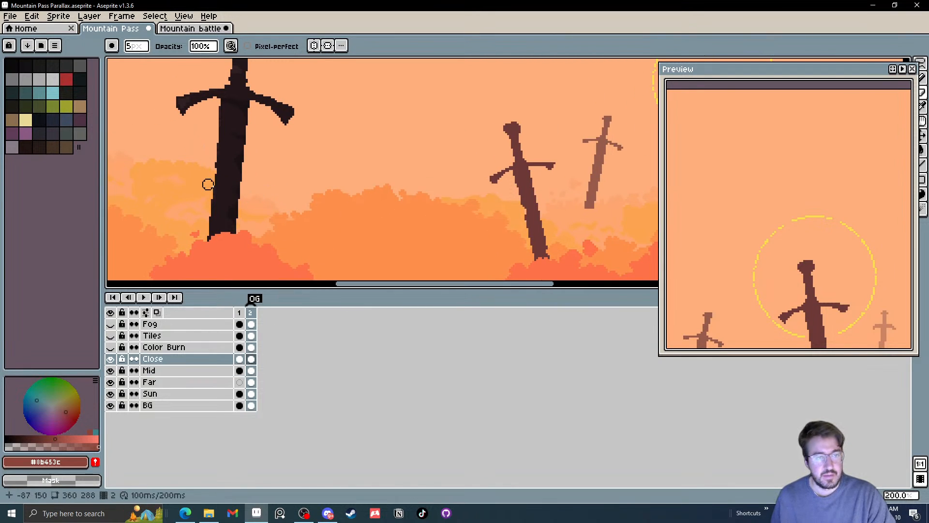
pyautogui.scroll(-1, 186, 217)
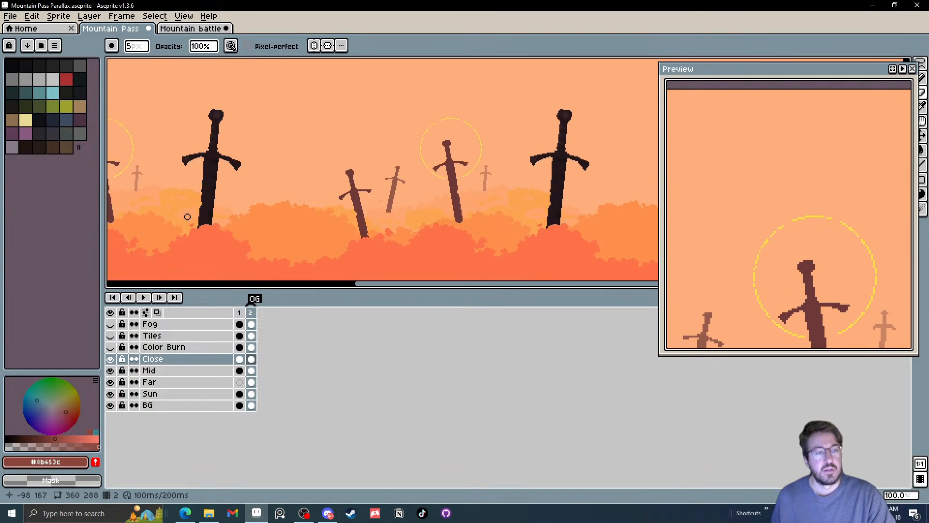
pyautogui.moveTo(186, 217); pyautogui.dragTo(239, 238)
pyautogui.scroll(4, 253, 192)
pyautogui.moveTo(240, 174); pyautogui.dragTo(282, 188)
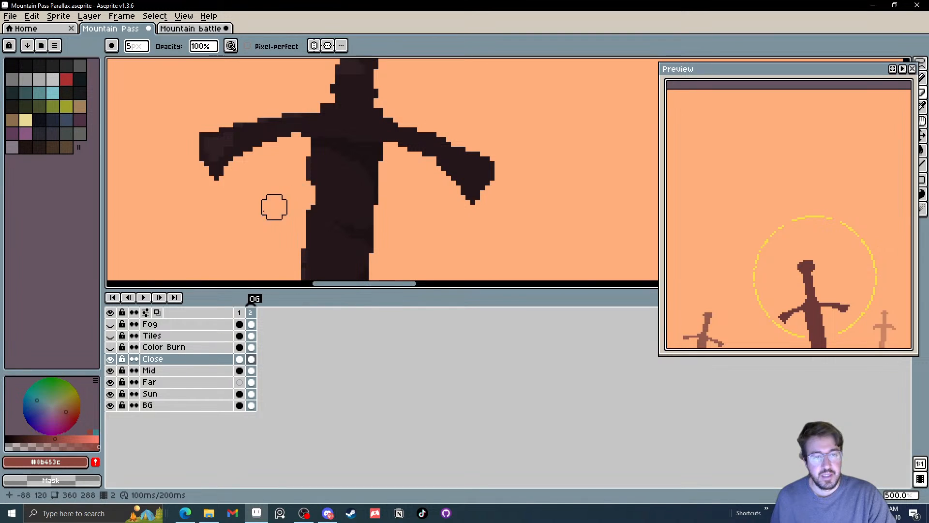
pyautogui.scroll(-5, 262, 210)
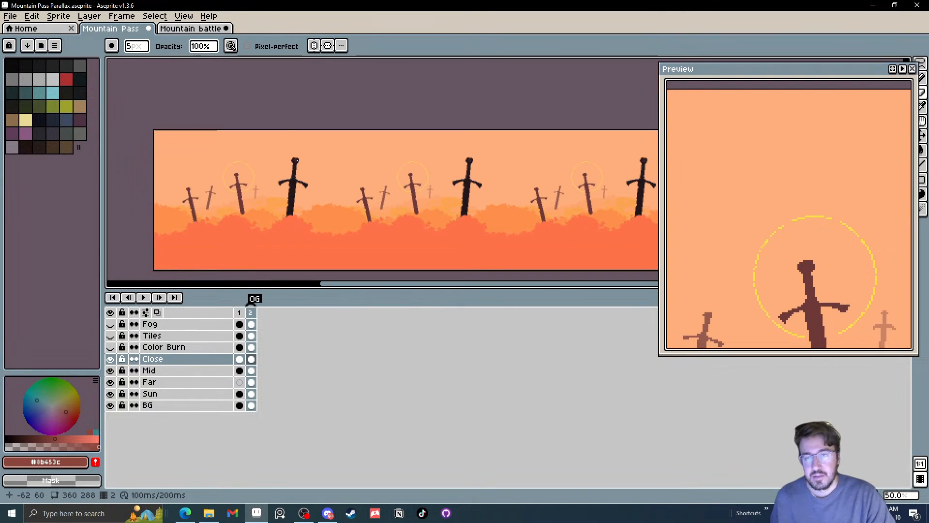
# Save the parallax file and add a new frame 3 duplicating the sword scene from frame 2
pyautogui.click(10, 16)
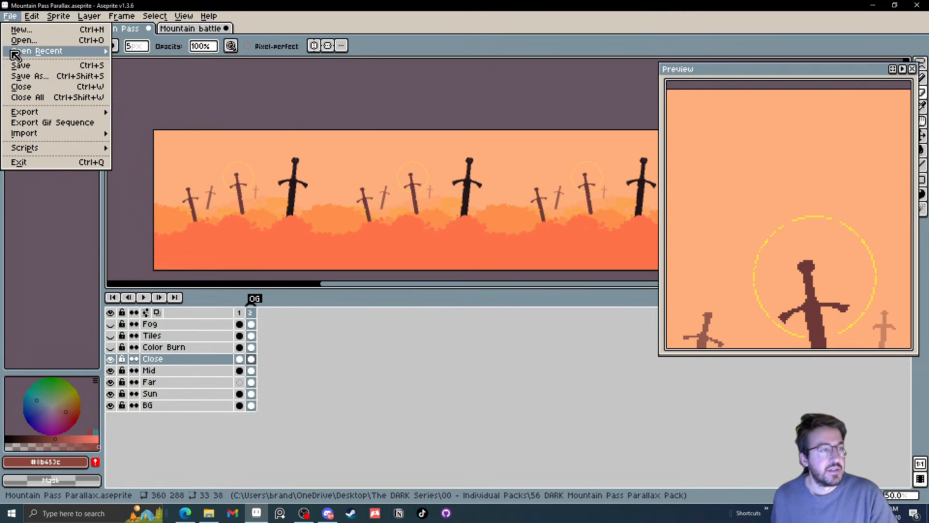
pyautogui.click(19, 64)
pyautogui.rightClick(251, 312)
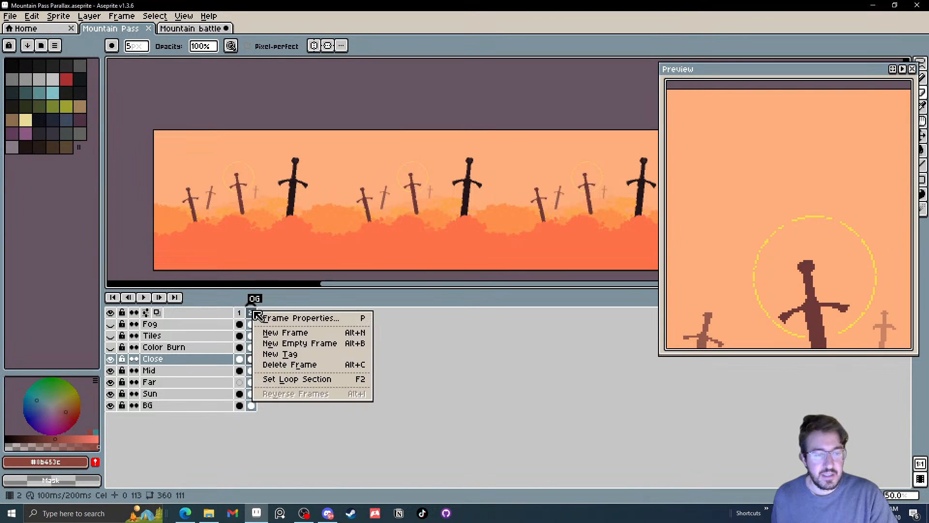
pyautogui.click(274, 332)
pyautogui.click(262, 313)
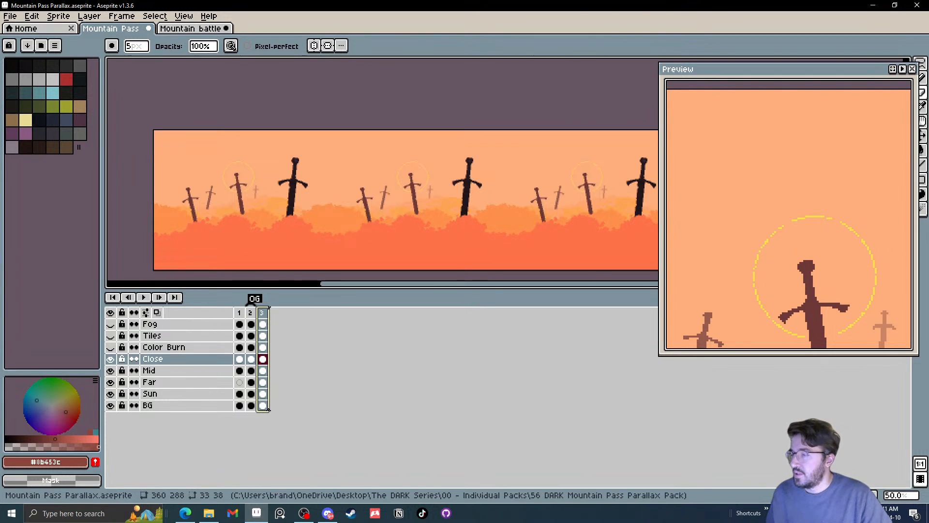
pyautogui.hotkey('alt', 'Tab')
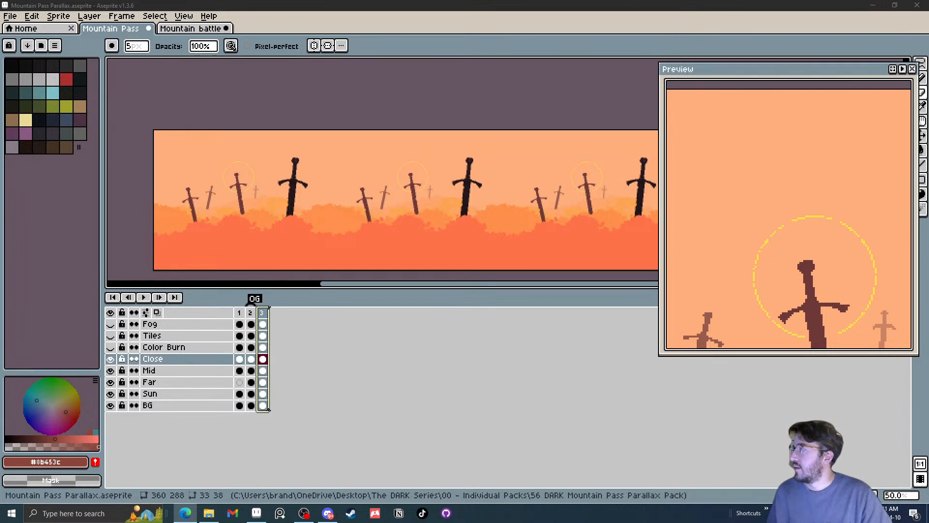
pyautogui.hotkey('alt', 'Tab')
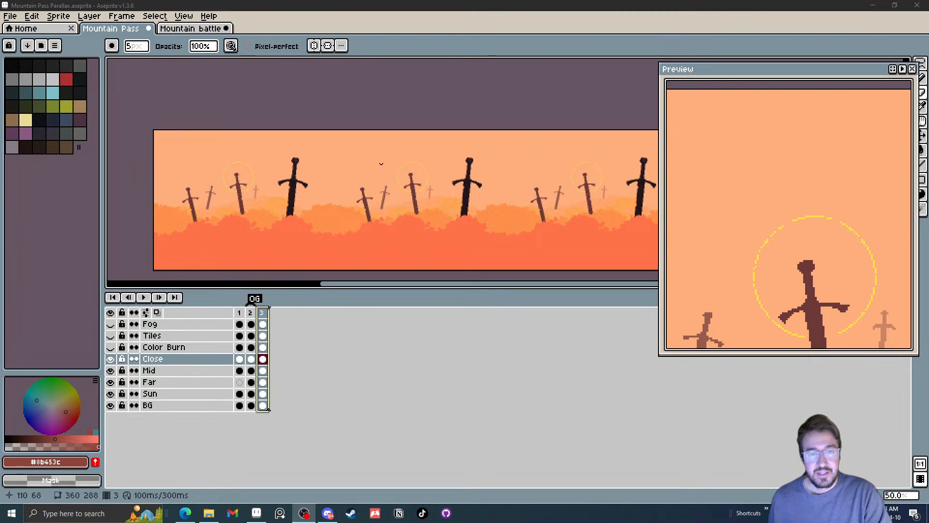
pyautogui.moveTo(388, 131); pyautogui.dragTo(377, 136)
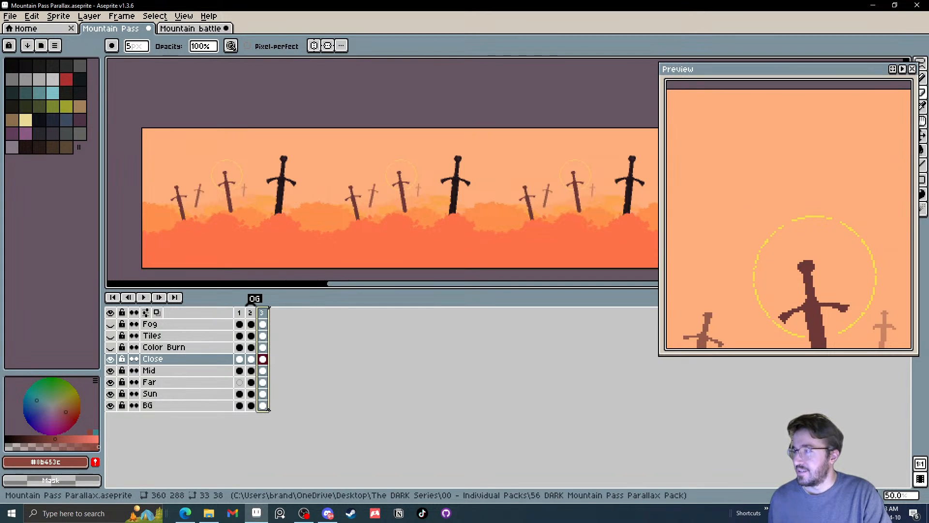
pyautogui.hotkey('alt', 'Tab')
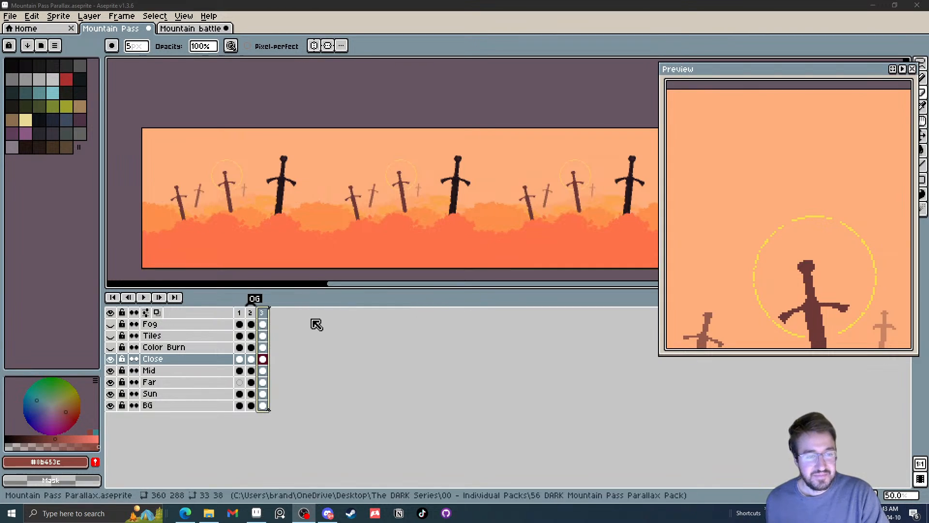
# Select frame 3's cels from Close down to BG and shift their hue to -20 with Hue/Saturation
pyautogui.click(266, 320)
pyautogui.moveTo(321, 202); pyautogui.dragTo(346, 203)
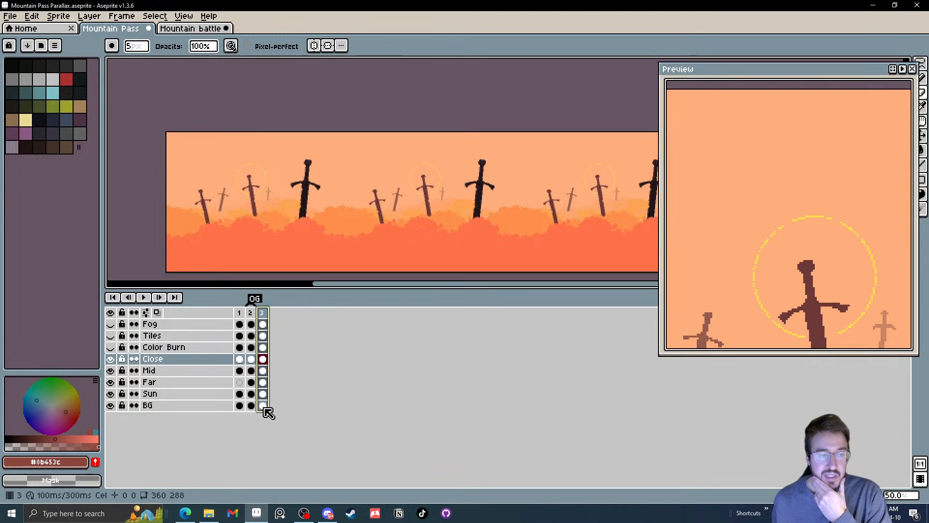
pyautogui.moveTo(265, 408); pyautogui.dragTo(264, 368)
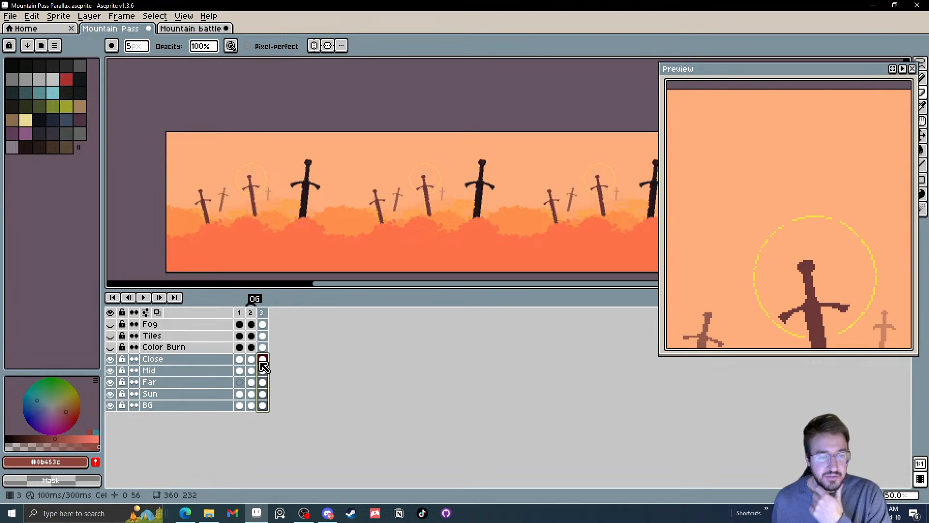
pyautogui.hotkey('ctrl', 'u')
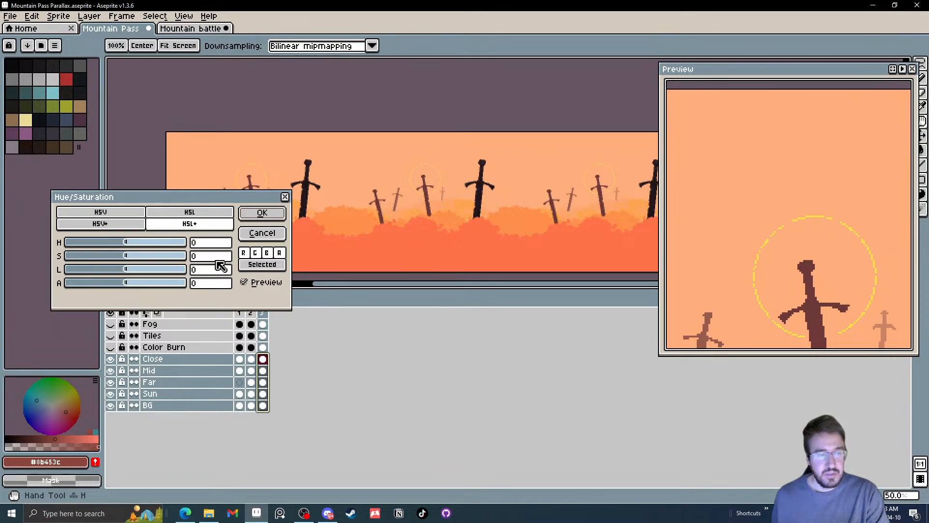
pyautogui.moveTo(219, 203); pyautogui.dragTo(479, 309)
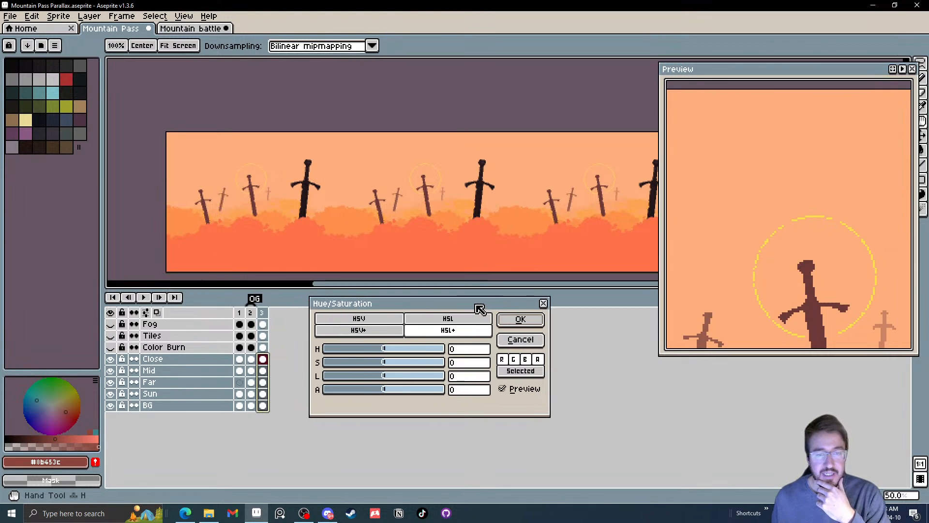
pyautogui.click(383, 353)
pyautogui.scroll(-12, 383, 353)
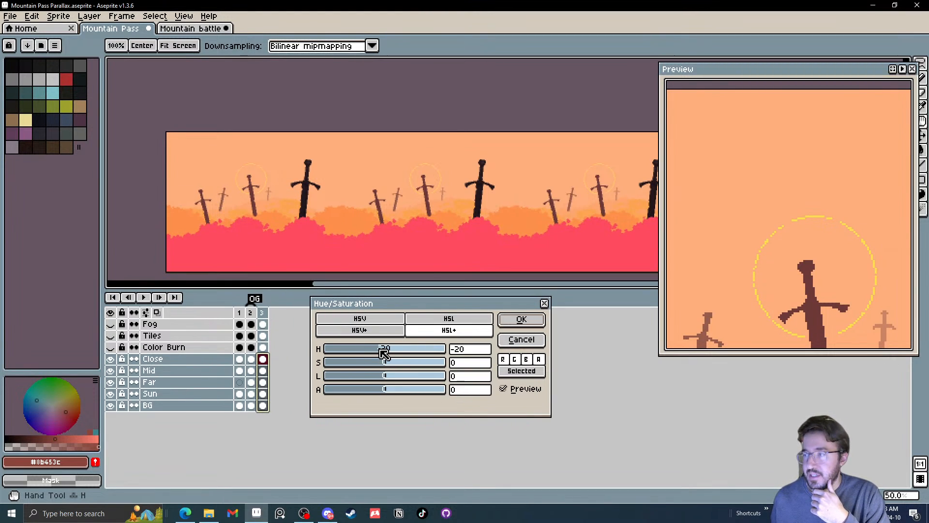
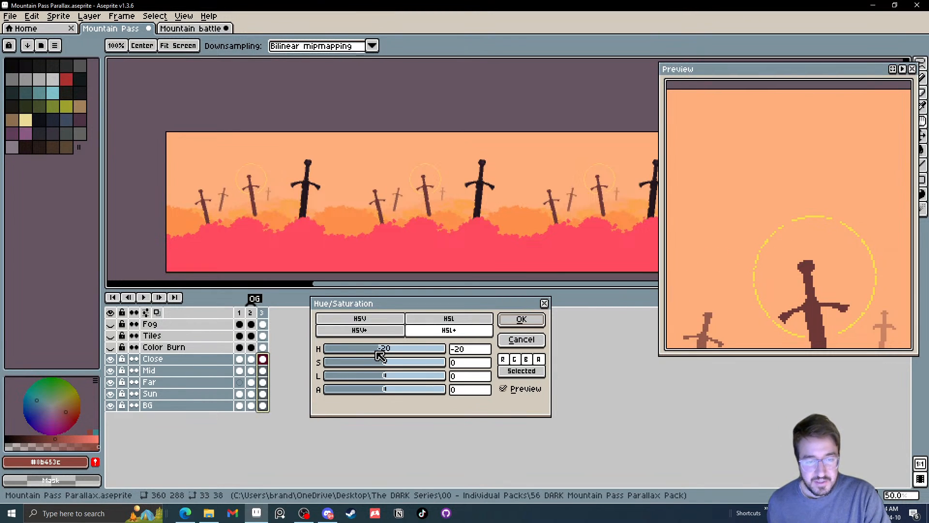
# Try a Hue/Saturation shift of hue -177, saturation -31 and lightness -1 on frame 3's Close to BG cels, and undo it
pyautogui.moveTo(379, 352); pyautogui.dragTo(325, 354)
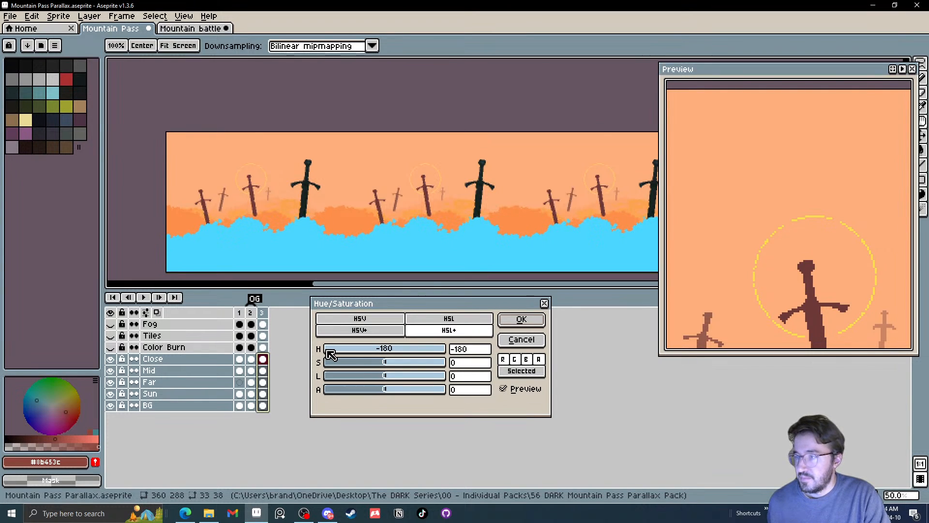
pyautogui.moveTo(329, 355); pyautogui.dragTo(330, 354)
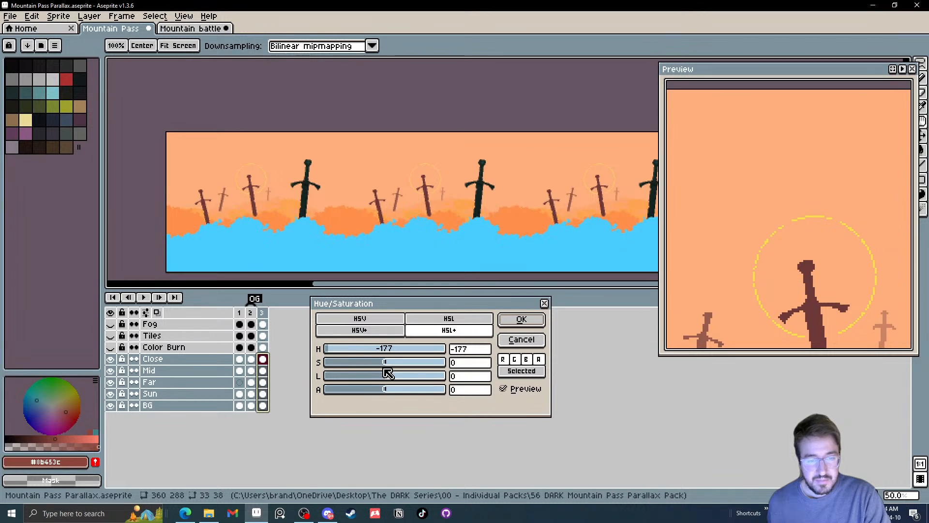
pyautogui.moveTo(383, 367)
pyautogui.mouseDown()
pyautogui.moveTo(347, 369)
pyautogui.moveTo(391, 379)
pyautogui.mouseUp()
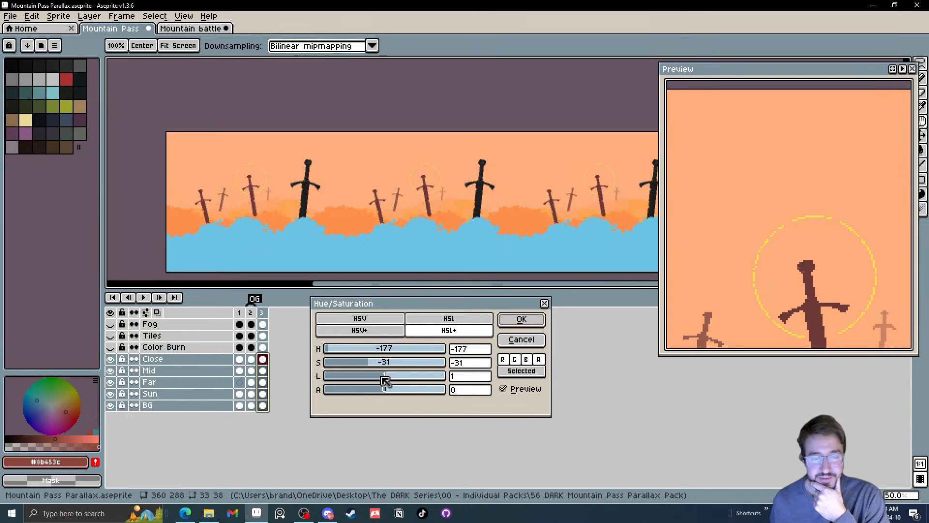
pyautogui.moveTo(385, 381)
pyautogui.mouseDown()
pyautogui.moveTo(373, 375)
pyautogui.moveTo(386, 378)
pyautogui.mouseUp()
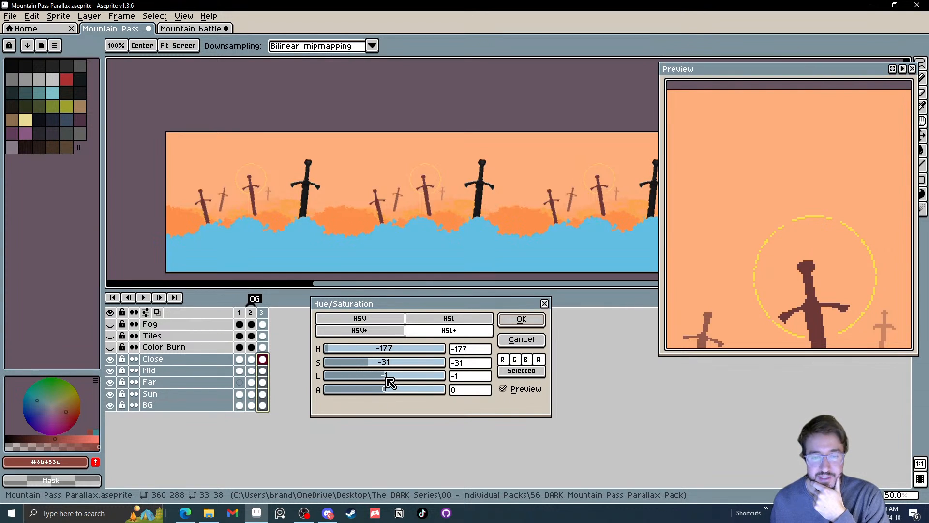
pyautogui.click(528, 319)
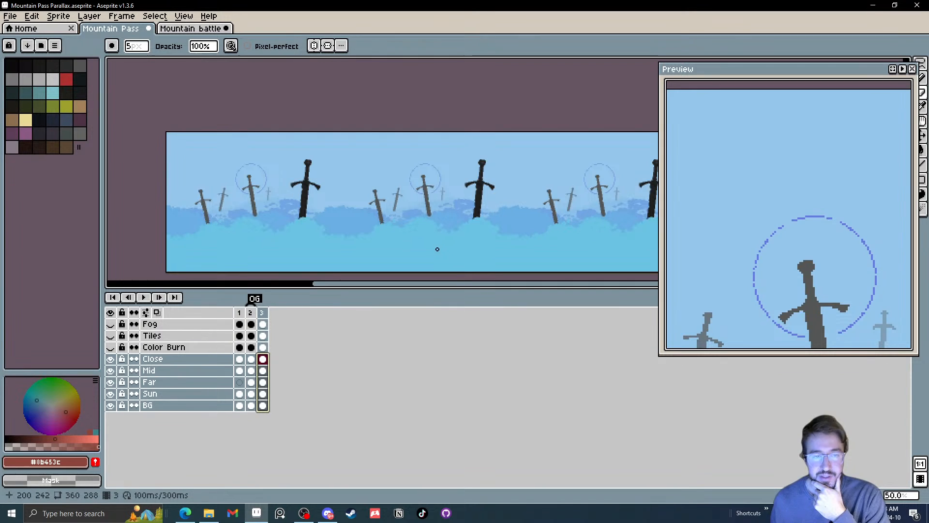
pyautogui.hotkey('ctrl', 'z')
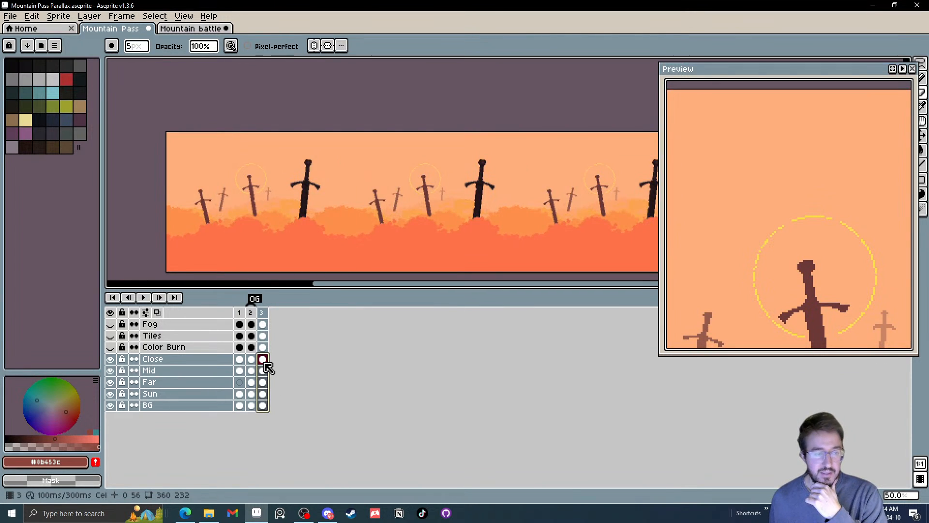
# Save the Mountain Pass parallax sprite
pyautogui.click(10, 16)
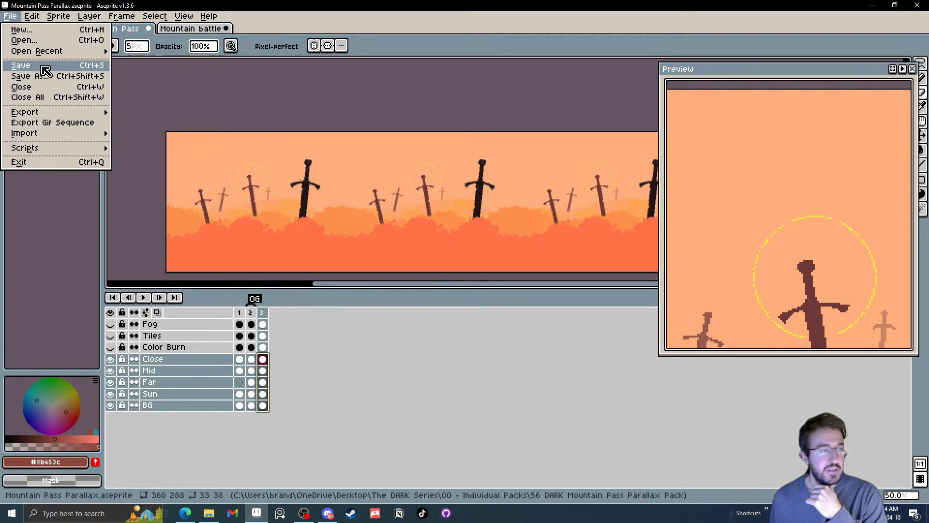
pyautogui.click(42, 66)
# Flatten the Close, Mid, Far, Sun and BG layers and try a hue shift of 180 on frame 3
pyautogui.rightClick(195, 375)
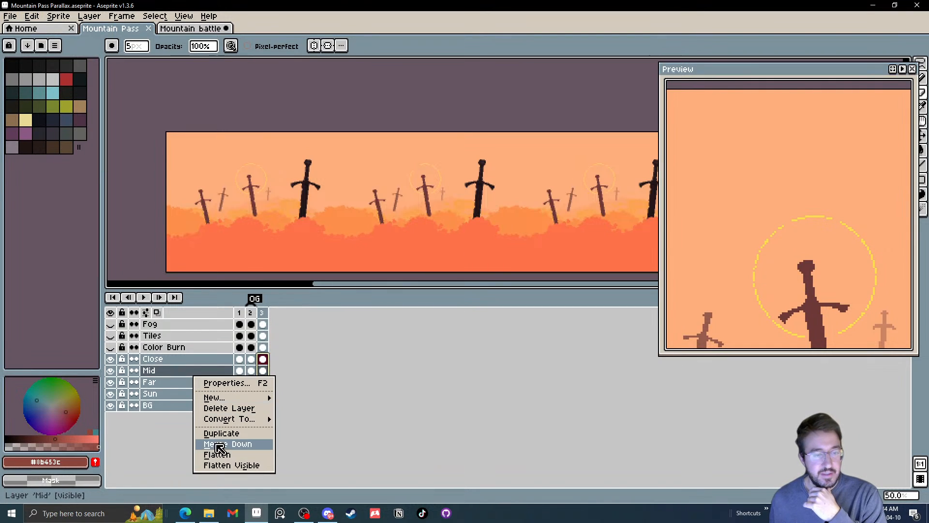
pyautogui.click(220, 454)
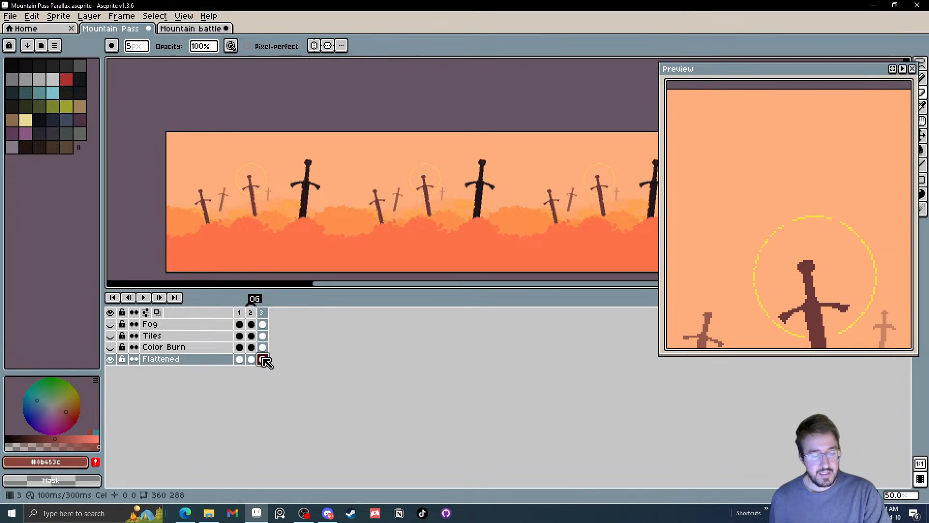
pyautogui.hotkey('ctrl', 'u')
pyautogui.moveTo(385, 354); pyautogui.dragTo(458, 356)
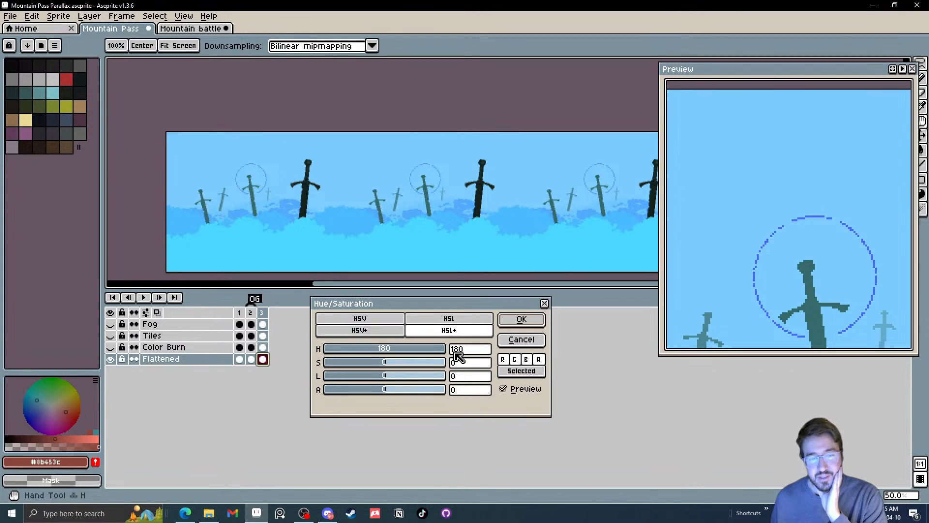
# Toggle the red channel for the adjustment and try hue -11, saturation 9 and lightness -18 on the flattened cel
pyautogui.click(504, 360)
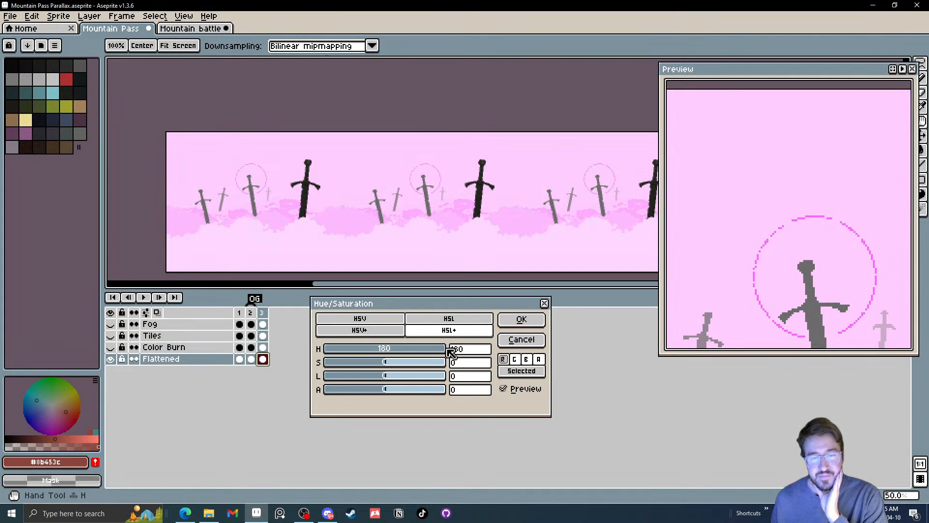
pyautogui.moveTo(444, 352); pyautogui.dragTo(373, 376)
pyautogui.moveTo(429, 351); pyautogui.dragTo(385, 370)
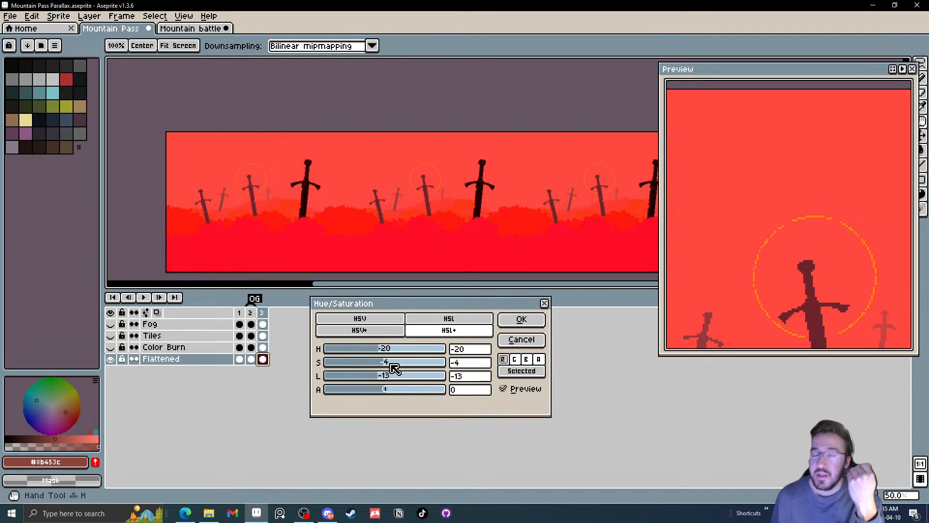
pyautogui.moveTo(382, 363); pyautogui.dragTo(380, 383)
pyautogui.click(367, 374)
pyautogui.click(374, 367)
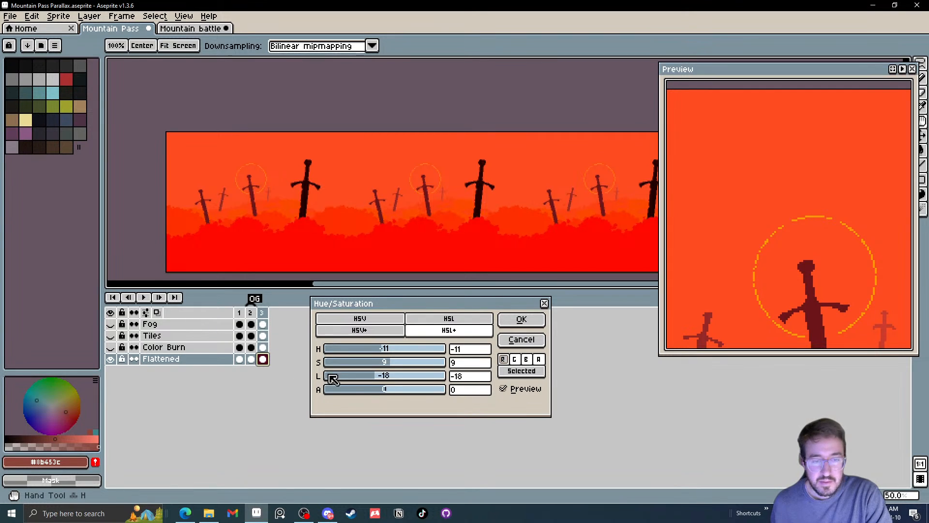
# Switch the affected channels and try hue -8, saturation -4 and lightness -13, cancelling the adjustment and undoing the layer flattening
pyautogui.click(515, 360)
pyautogui.click(515, 360)
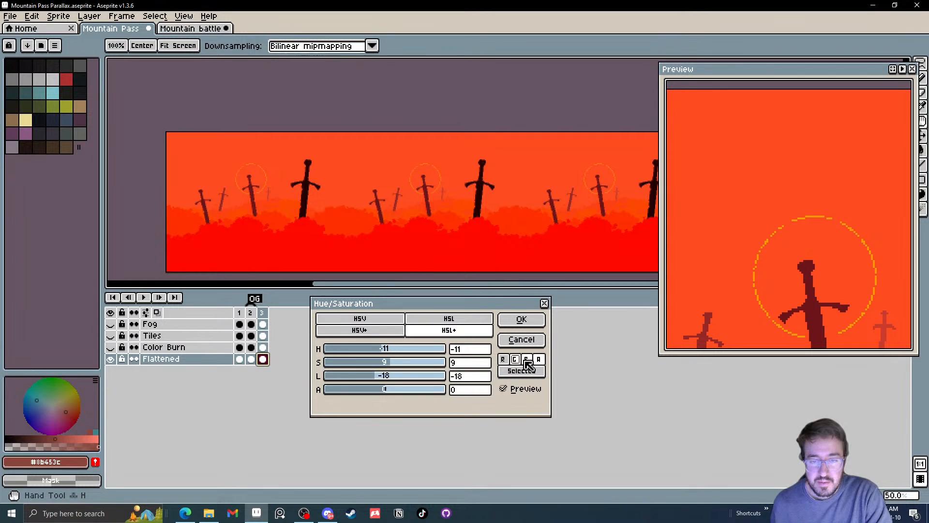
pyautogui.click(526, 360)
pyautogui.click(527, 360)
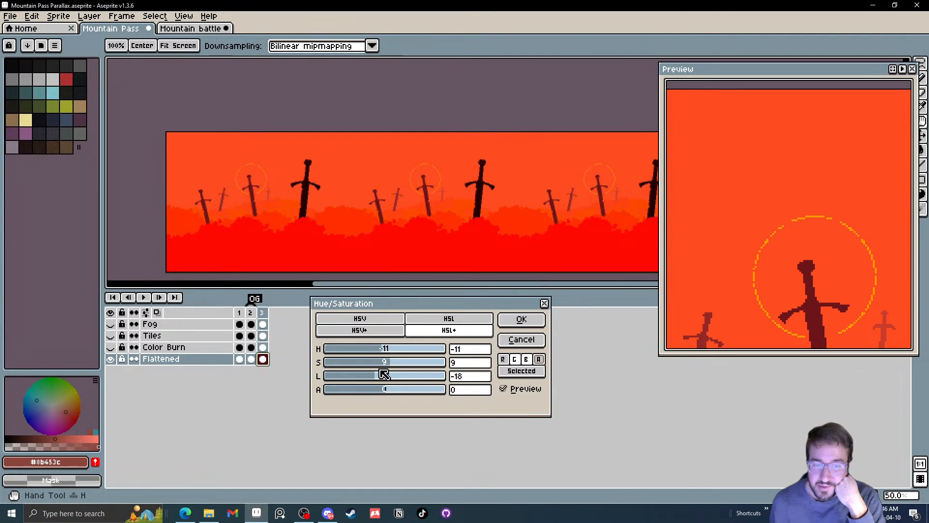
pyautogui.moveTo(385, 381); pyautogui.dragTo(354, 368)
pyautogui.moveTo(367, 368); pyautogui.dragTo(392, 370)
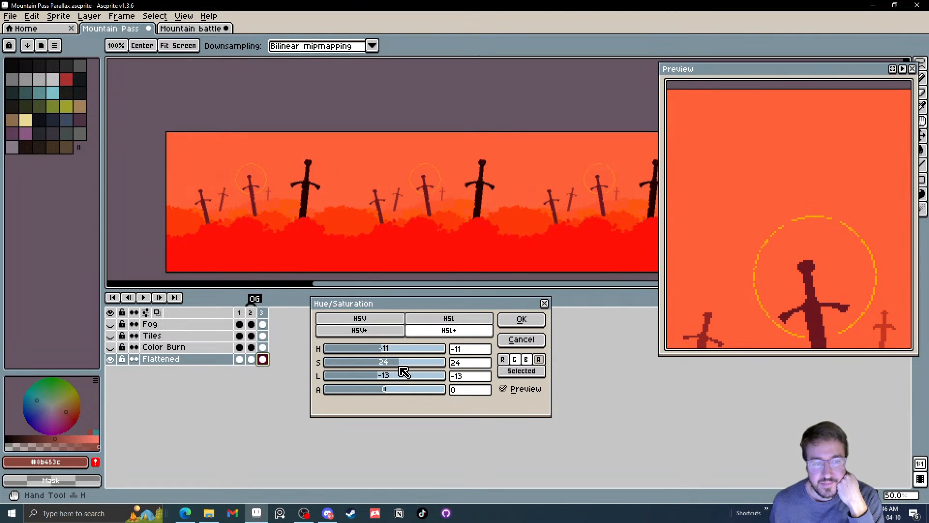
pyautogui.moveTo(404, 372); pyautogui.dragTo(388, 361)
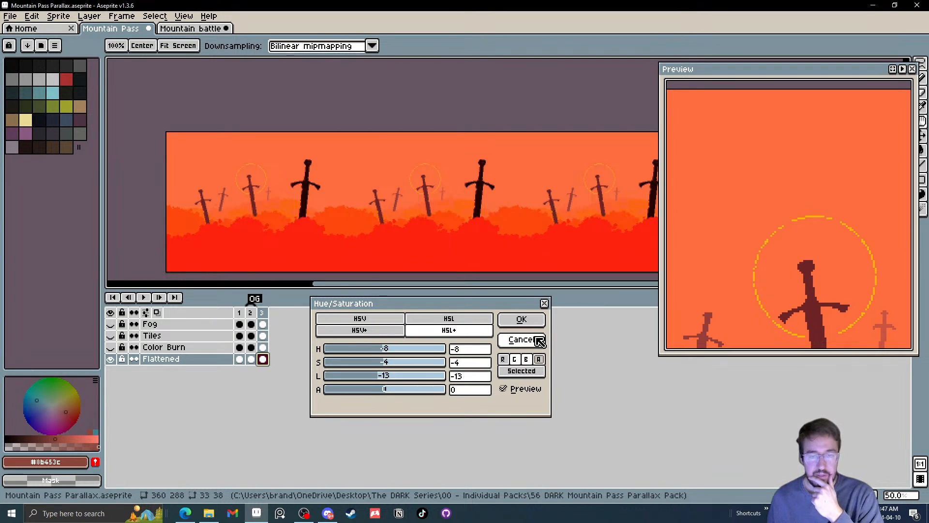
pyautogui.click(540, 342)
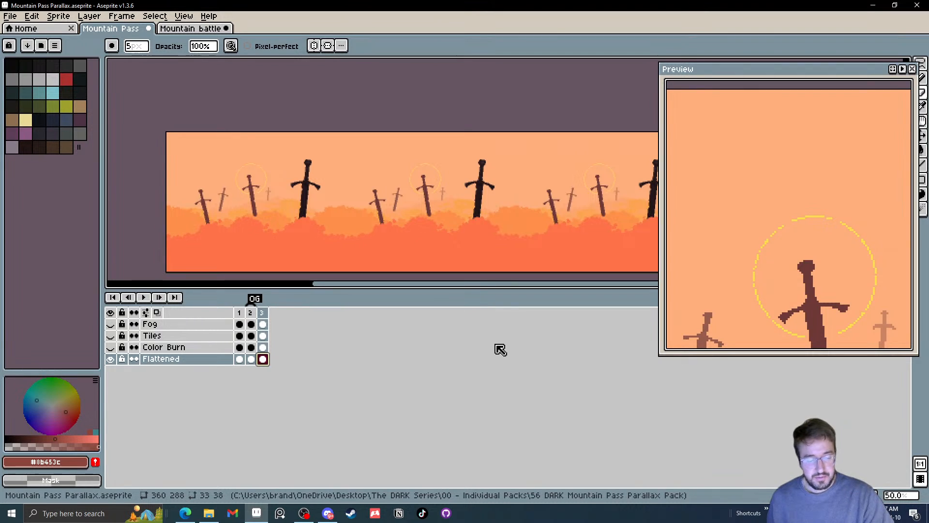
pyautogui.hotkey('ctrl', 'z')
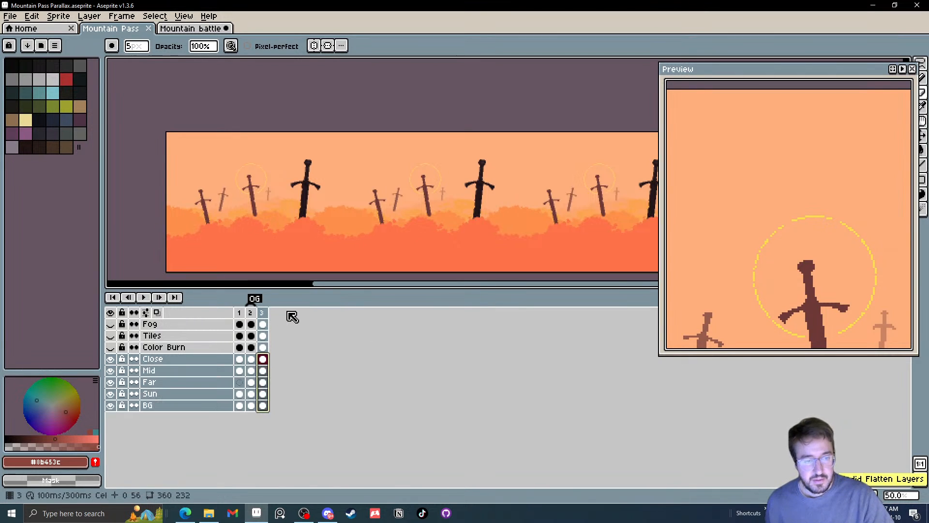
# Go to the Close layer's cel in frame 2 and make the Color Burn layer visible
pyautogui.click(215, 361)
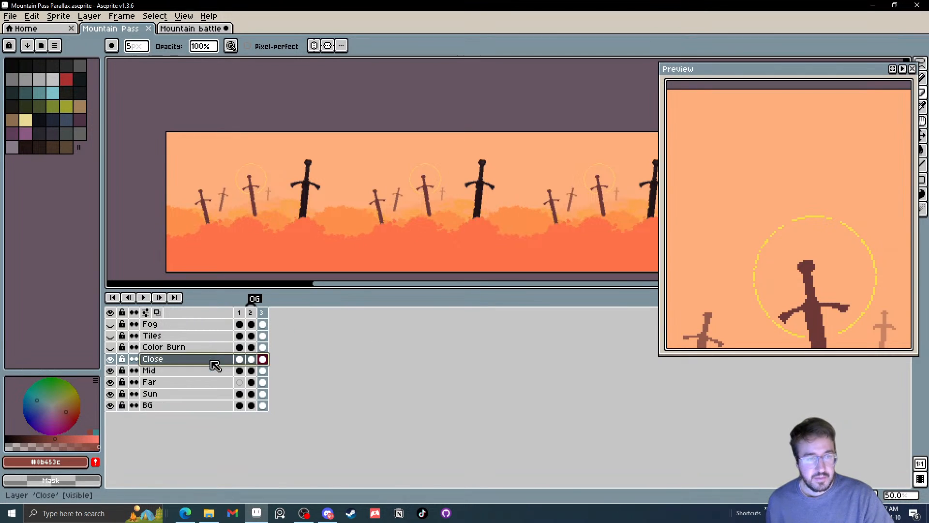
pyautogui.click(251, 313)
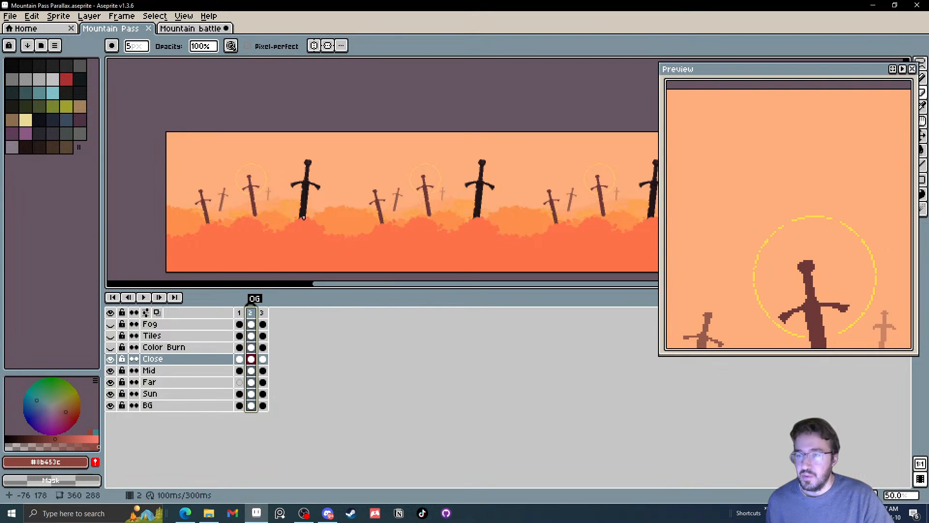
pyautogui.moveTo(305, 216); pyautogui.dragTo(395, 190)
pyautogui.scroll(2, 395, 190)
pyautogui.scroll(-1, 401, 202)
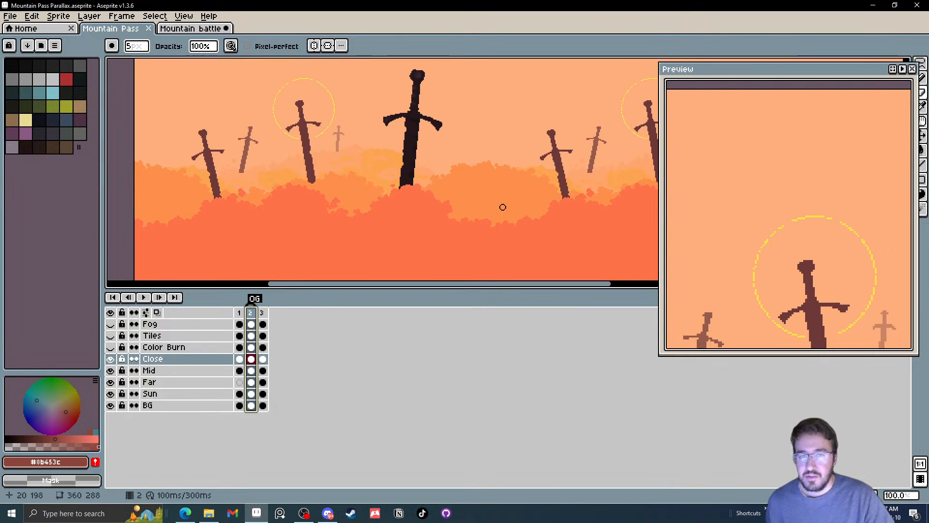
pyautogui.moveTo(502, 205); pyautogui.dragTo(431, 221)
pyautogui.click(111, 348)
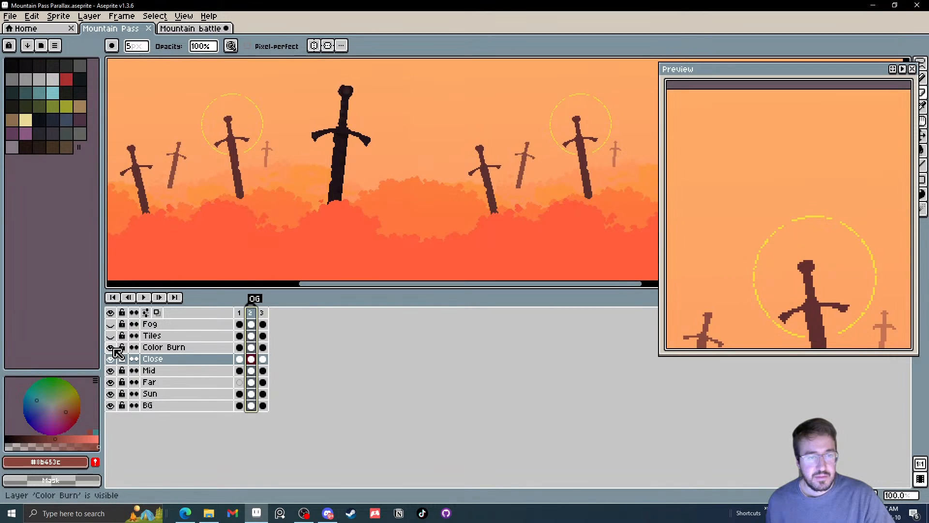
pyautogui.scroll(-2, 402, 206)
pyautogui.scroll(1, 403, 210)
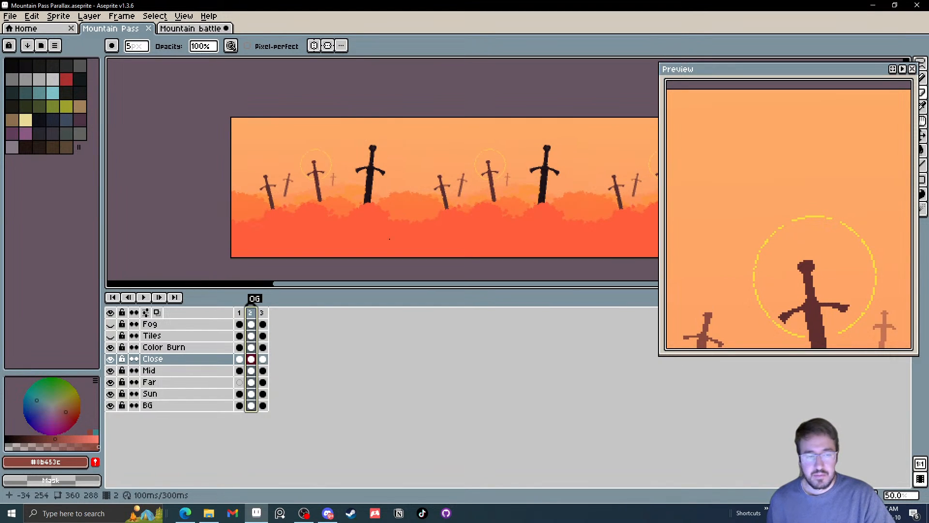
# Undo the latest edits back past the creation of frame 3 and redo them
pyautogui.hotkey('ctrl', 'z')
pyautogui.hotkey('ctrl', 'z')
pyautogui.hotkey('ctrl', 'z')
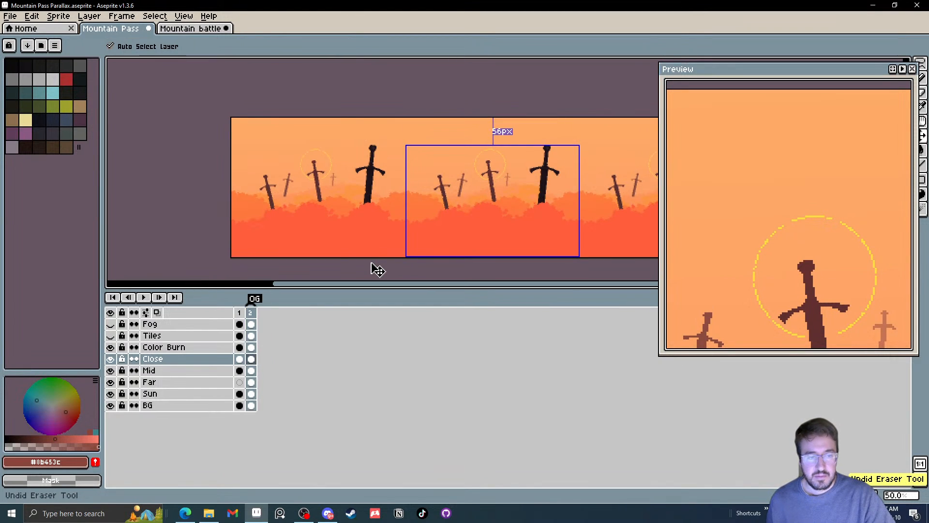
pyautogui.hotkey('ctrl', 'y')
pyautogui.hotkey('ctrl', 'y')
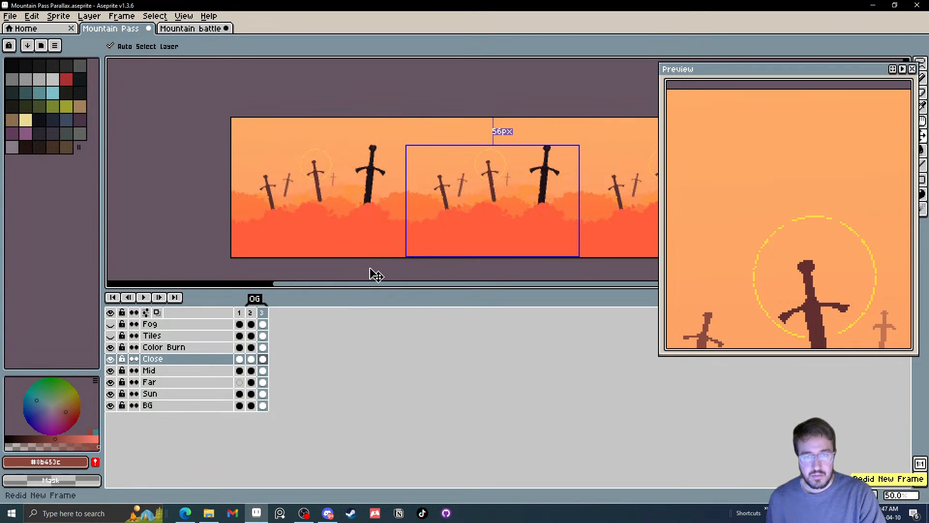
pyautogui.hotkey('ctrl', 'y')
# Select frame 3's cels from BG up to Close and start a Hue/Saturation adjustment with the red channel toggled
pyautogui.click(262, 312)
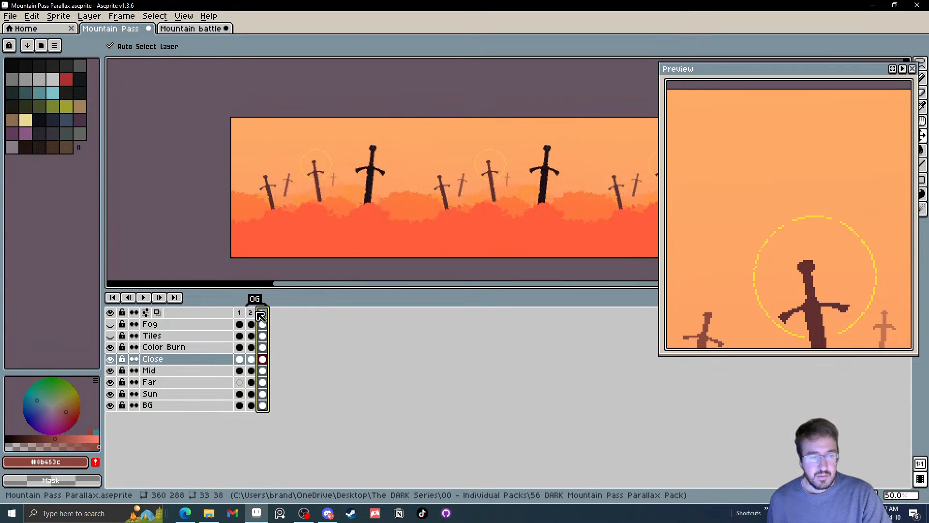
pyautogui.click(263, 405)
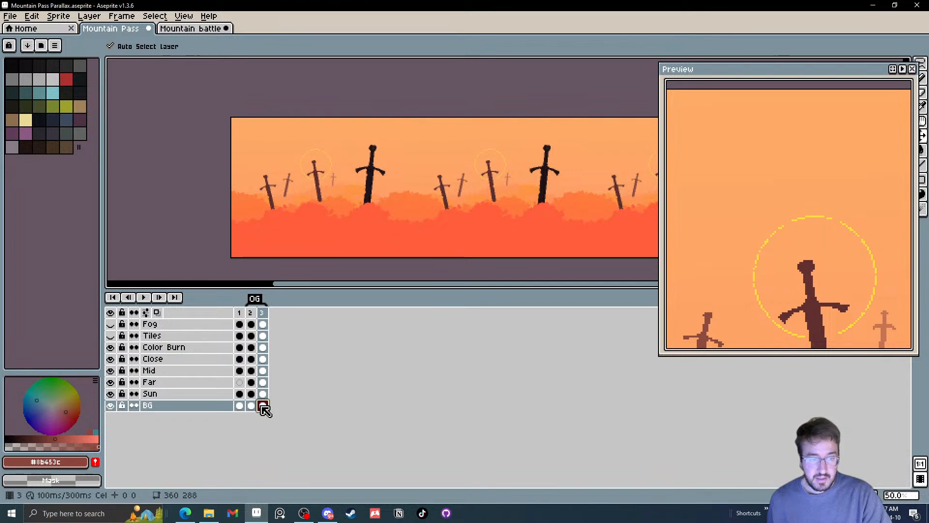
pyautogui.moveTo(262, 406); pyautogui.dragTo(263, 359)
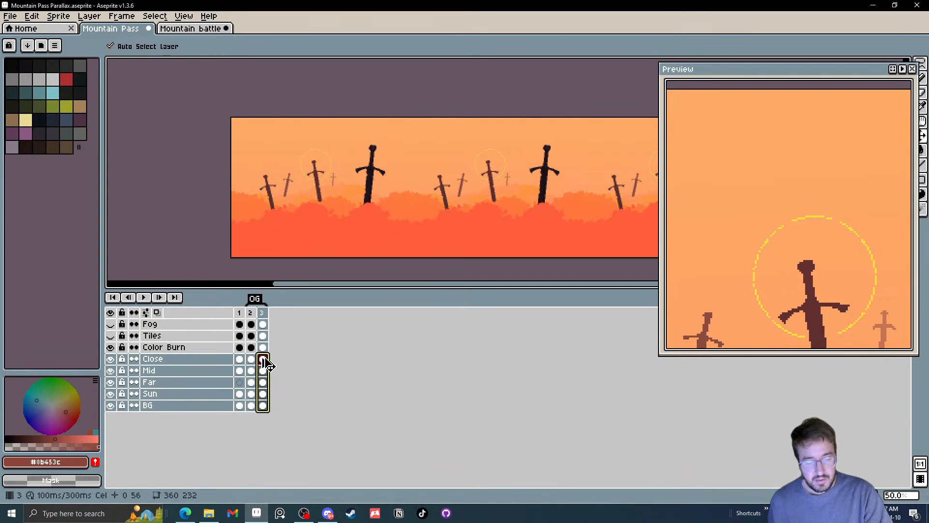
pyautogui.hotkey('ctrl', 'u')
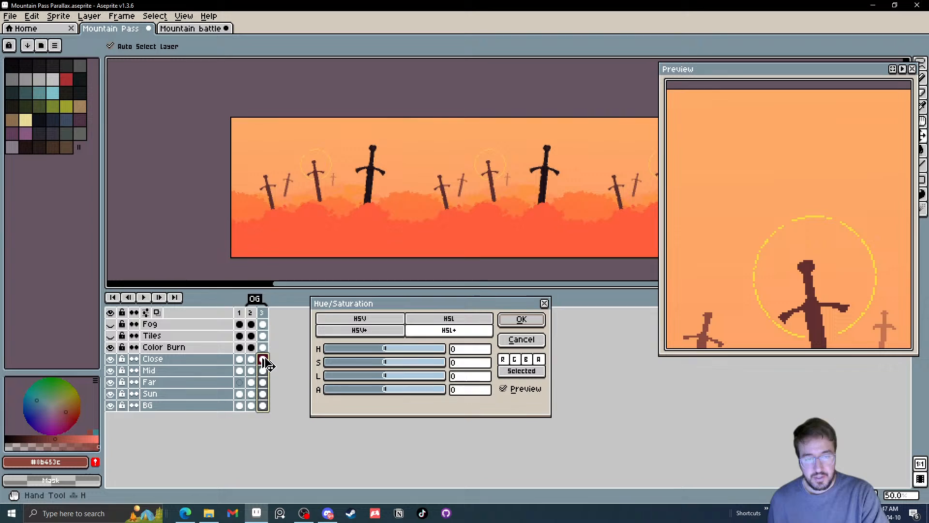
pyautogui.click(506, 362)
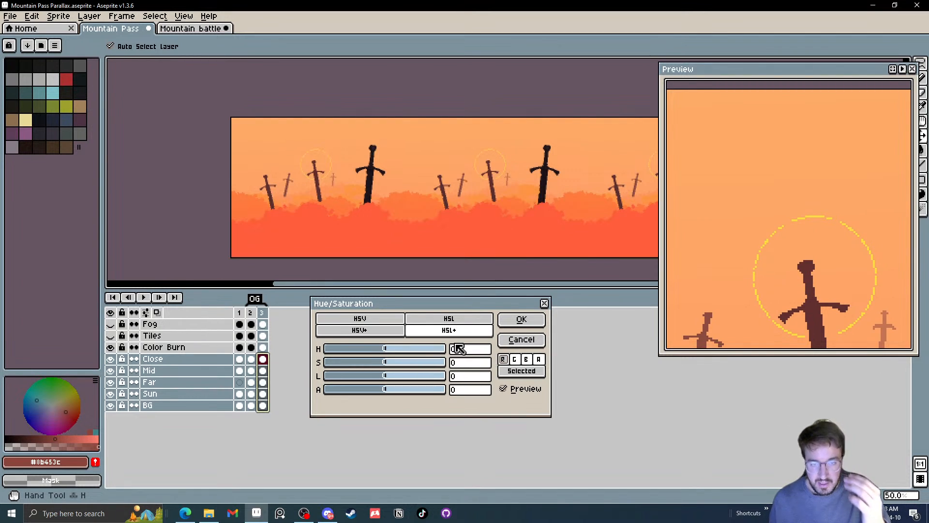
# Apply hue -8, saturation -4 and lightness -13 to frame 3's selected cels from BG up to Close
pyautogui.moveTo(463, 352); pyautogui.dragTo(444, 345)
pyautogui.write('-80')
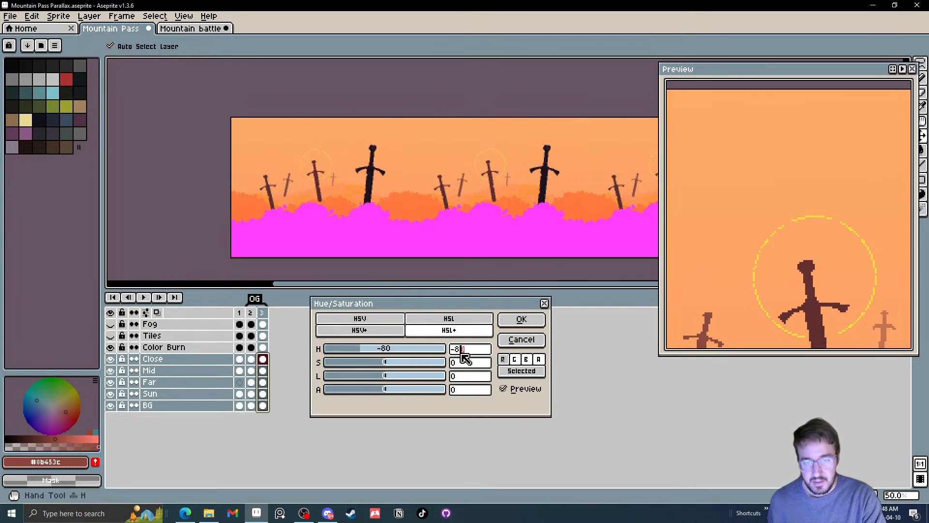
pyautogui.press('BackSpace')
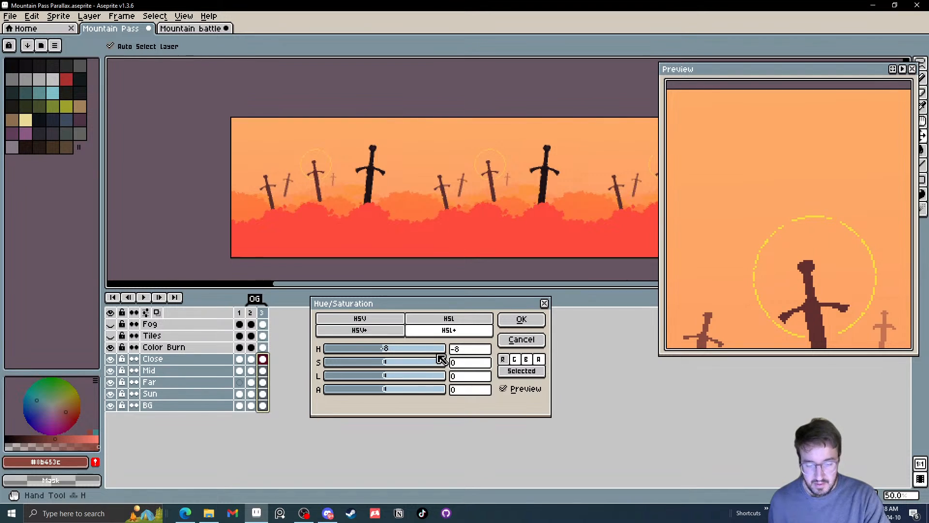
pyautogui.write('-40')
pyautogui.press('BackSpace')
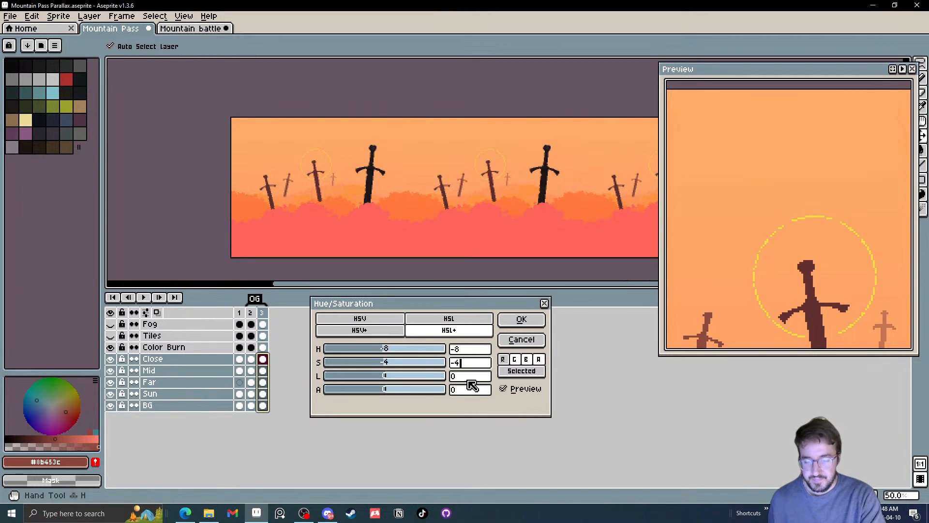
pyautogui.moveTo(464, 379); pyautogui.dragTo(430, 375)
pyautogui.write('-')
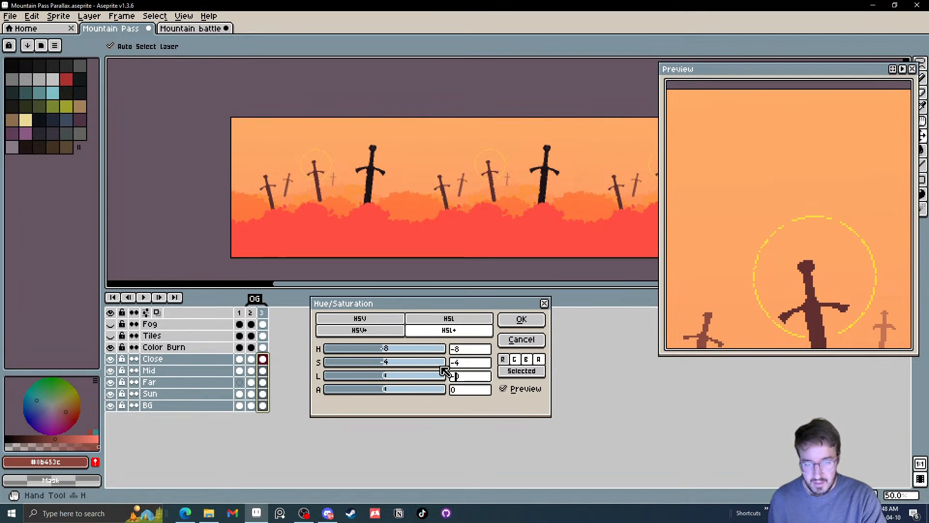
pyautogui.write('13')
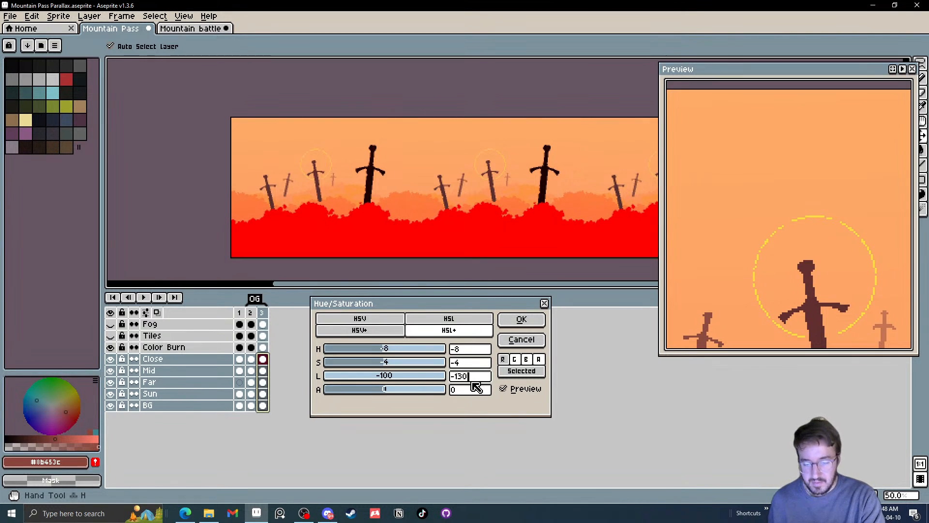
pyautogui.press('BackSpace')
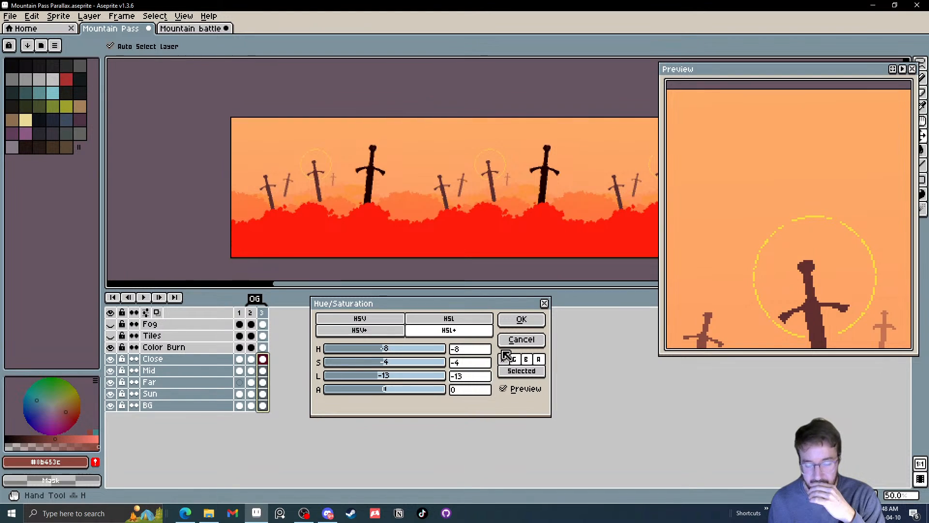
pyautogui.click(522, 319)
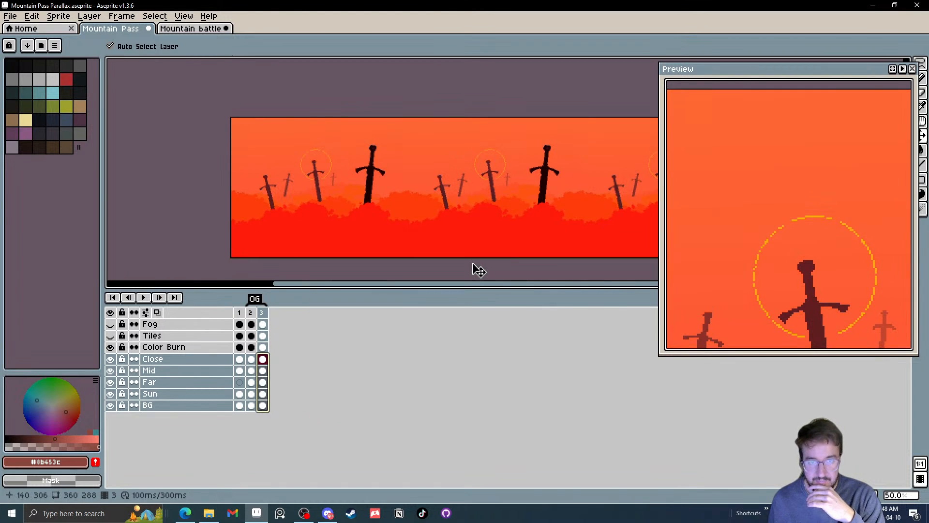
# Compare the recoloured frame 3 with frame 2 and hide the Color Burn layer
pyautogui.click(251, 312)
pyautogui.click(263, 312)
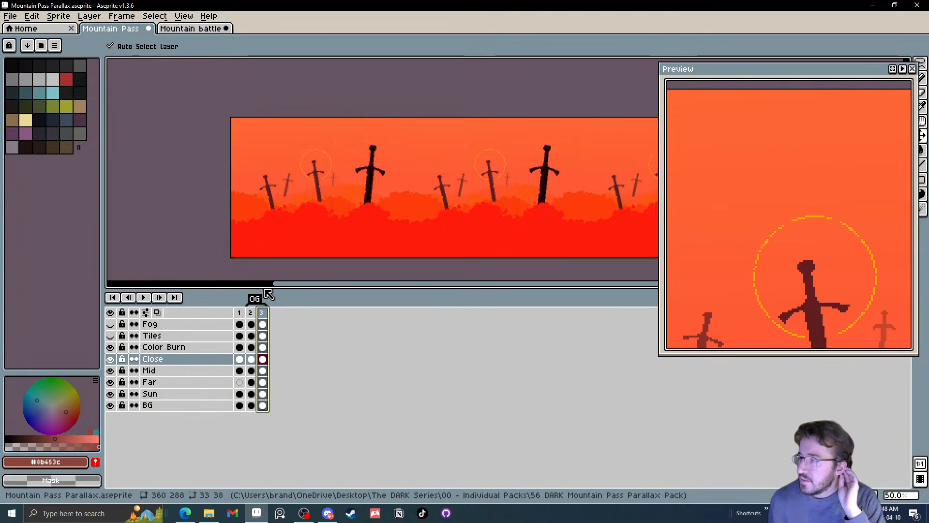
pyautogui.click(251, 313)
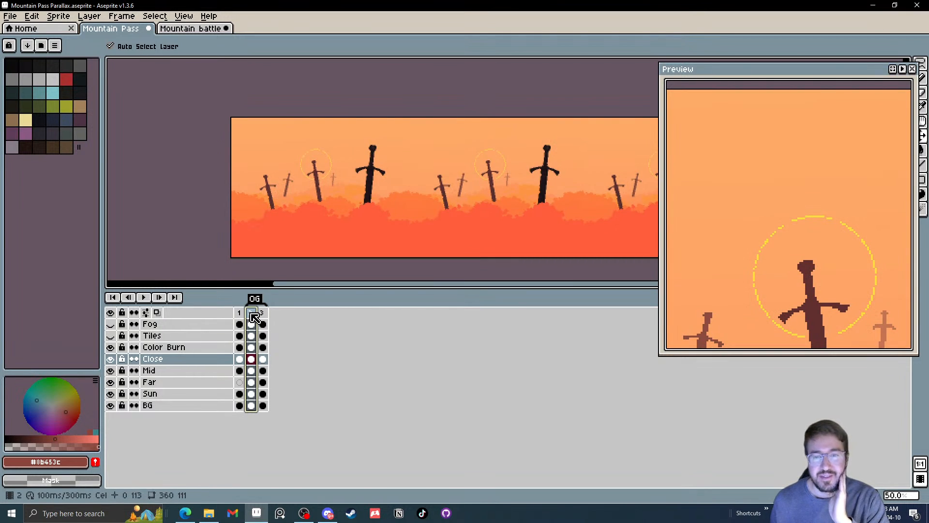
pyautogui.click(262, 314)
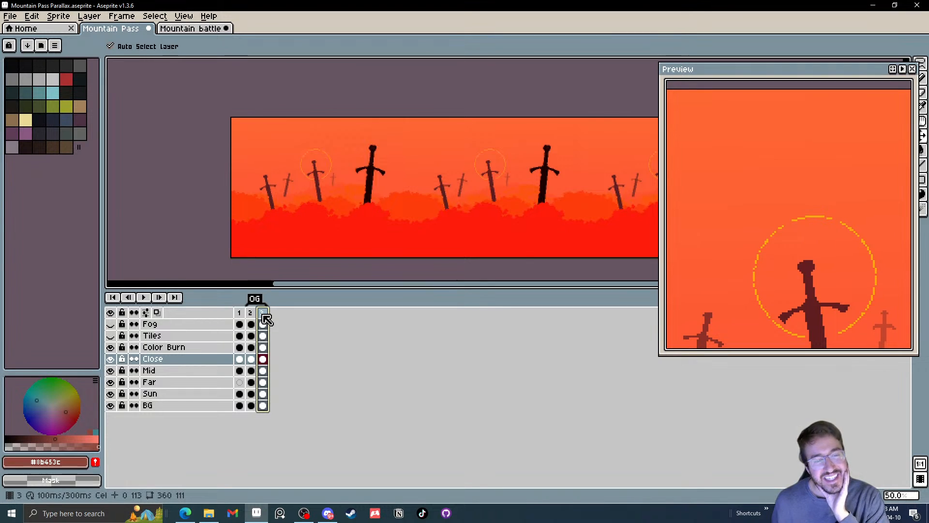
pyautogui.click(112, 348)
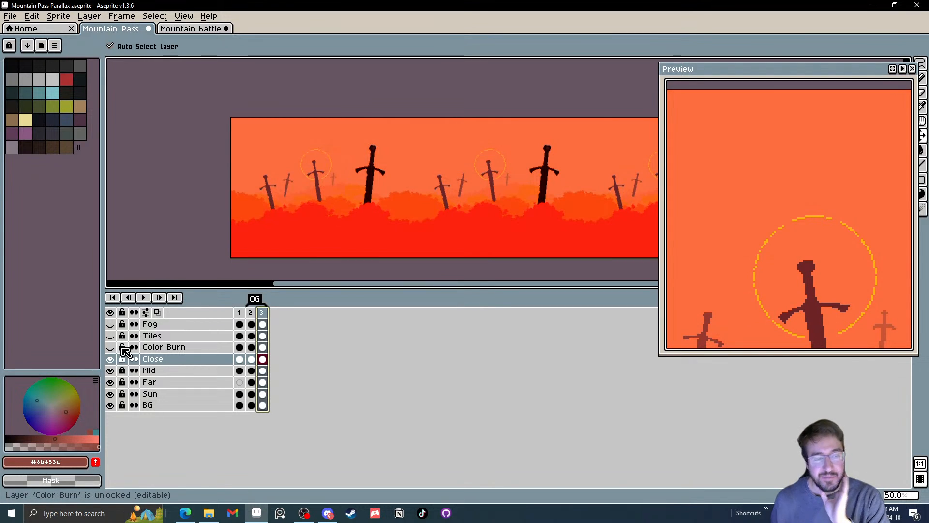
# Adjust the Close layer's cel in frame 3 to hue 2, saturation -19 and lightness -6
pyautogui.click(264, 361)
pyautogui.hotkey('ctrl', 'u')
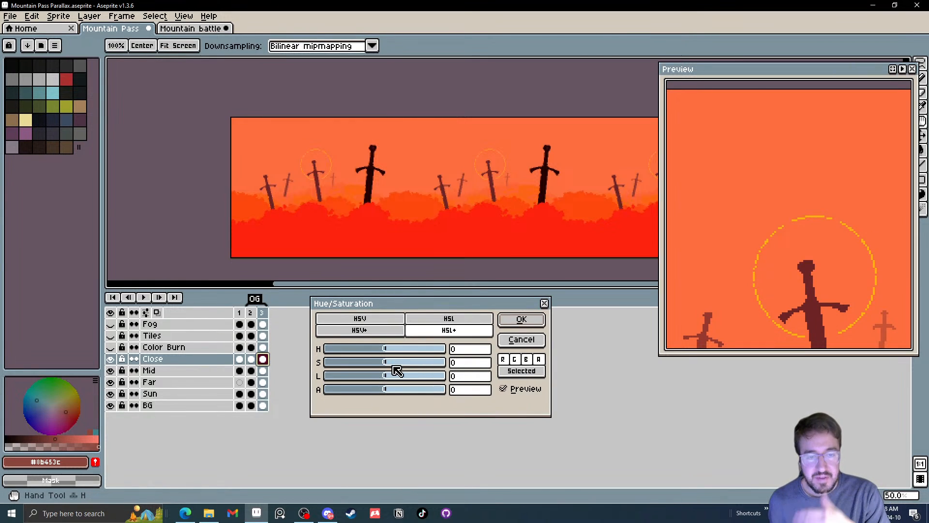
pyautogui.moveTo(386, 351); pyautogui.dragTo(385, 383)
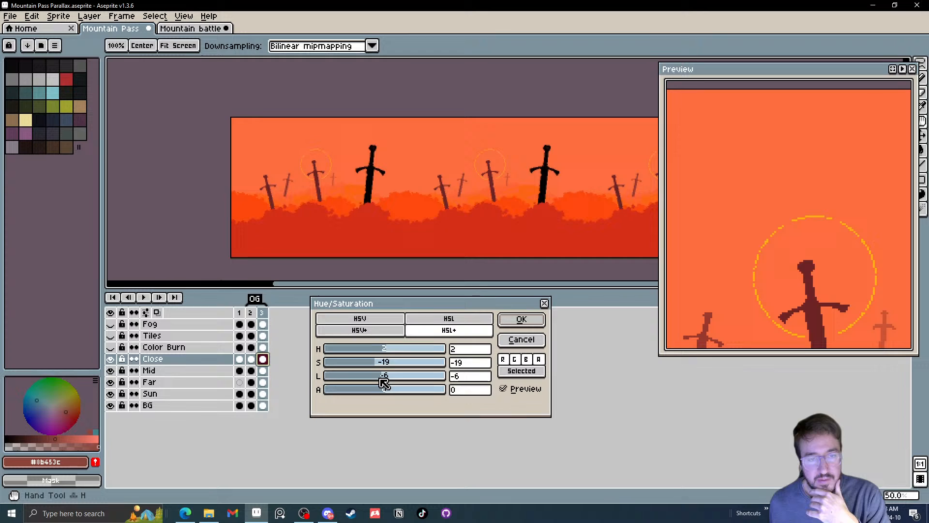
pyautogui.click(523, 320)
# Start a Hue/Saturation adjustment on frame 3's Mid cel with saturation -1, try hue 2 and reset the hue to 0
pyautogui.click(263, 371)
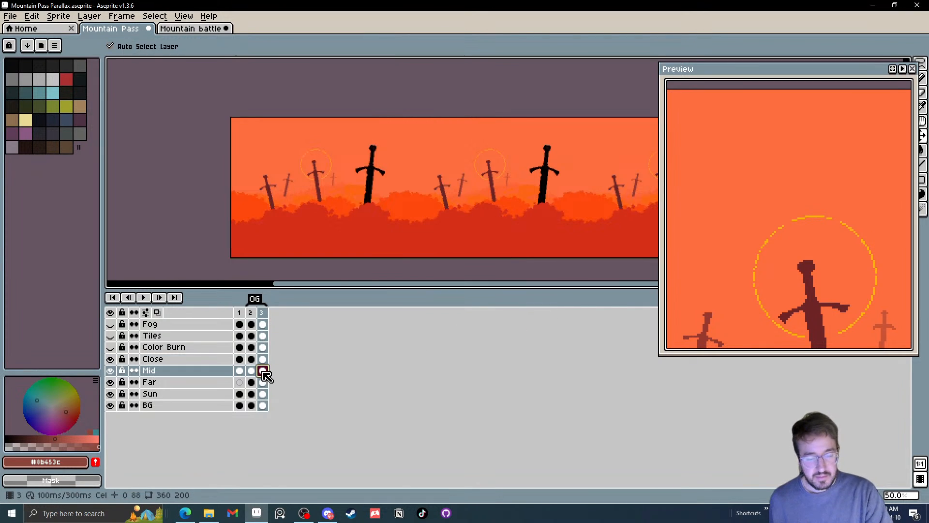
pyautogui.hotkey('ctrl', 'u')
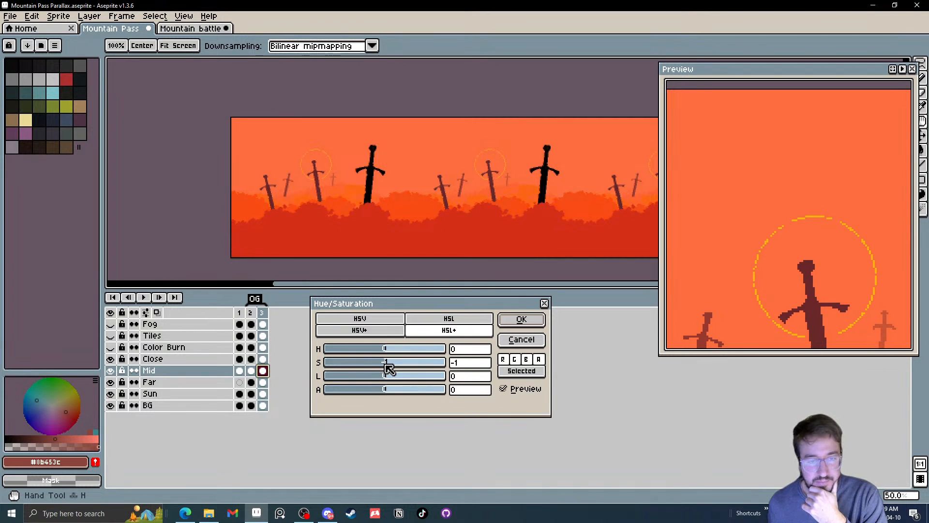
pyautogui.moveTo(384, 348)
pyautogui.mouseDown()
pyautogui.moveTo(393, 352)
pyautogui.moveTo(358, 348)
pyautogui.moveTo(390, 352)
pyautogui.mouseUp()
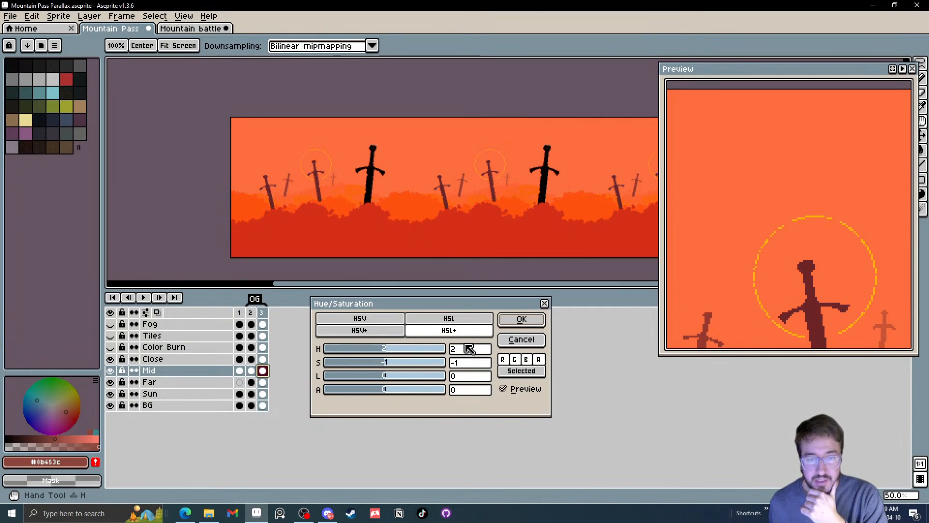
pyautogui.moveTo(467, 351); pyautogui.dragTo(421, 352)
pyautogui.write('00')
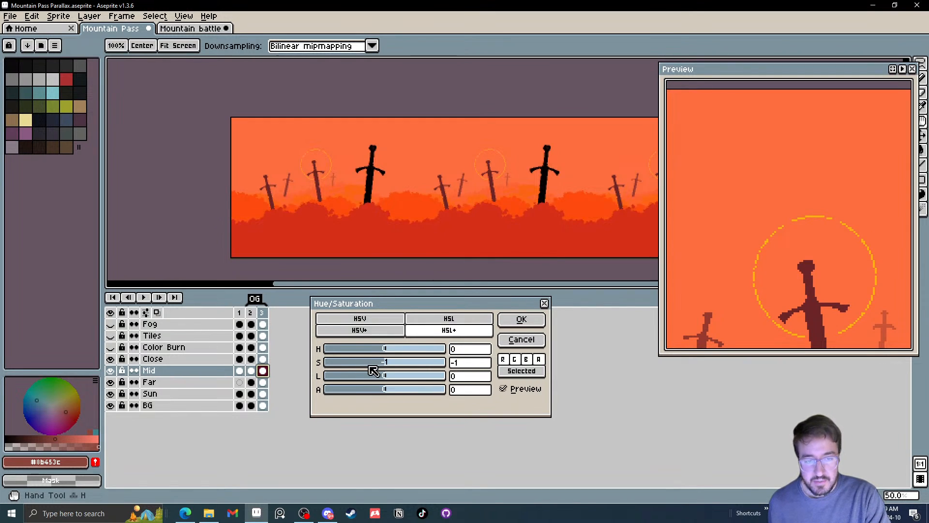
# Set the Mid cel's saturation to -6, try lightness 13 and -1, and apply the adjustment with lightness 0
pyautogui.click(371, 364)
pyautogui.moveTo(379, 368); pyautogui.dragTo(383, 368)
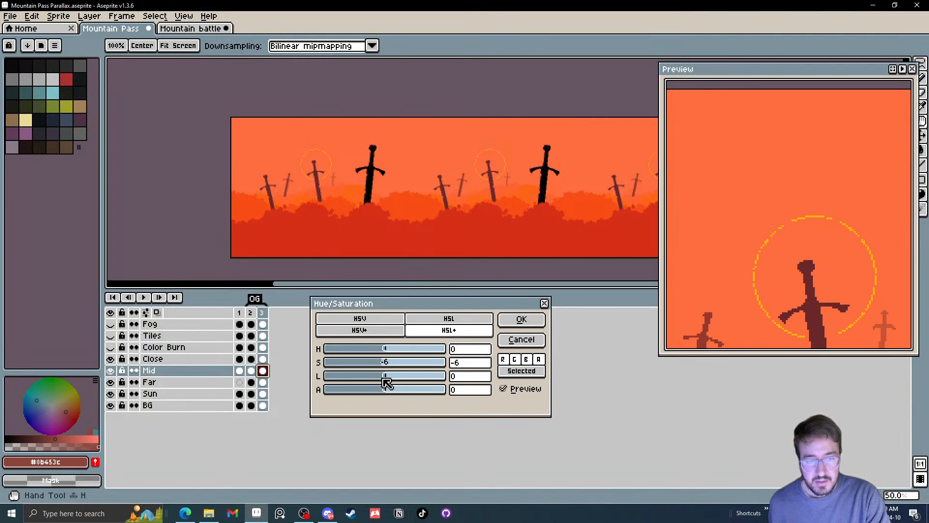
pyautogui.click(384, 377)
pyautogui.moveTo(384, 383); pyautogui.dragTo(396, 379)
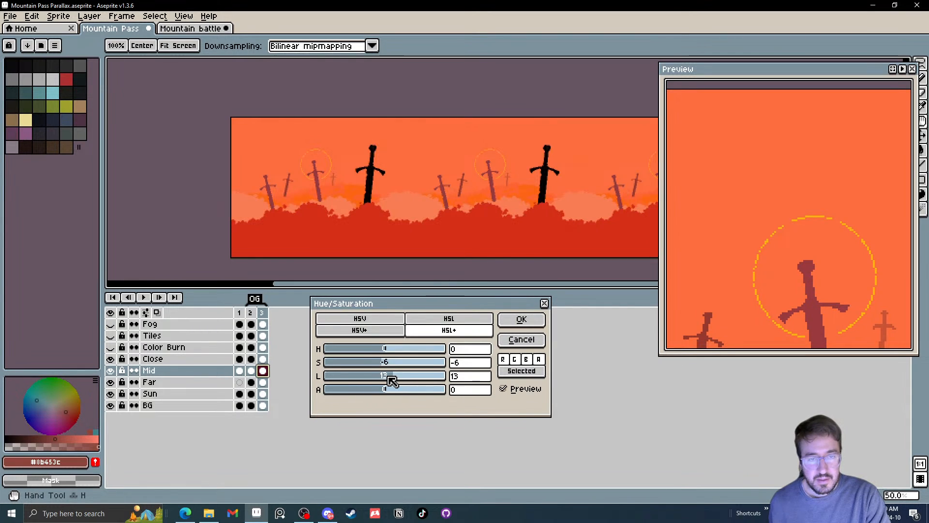
pyautogui.click(386, 378)
pyautogui.click(476, 379)
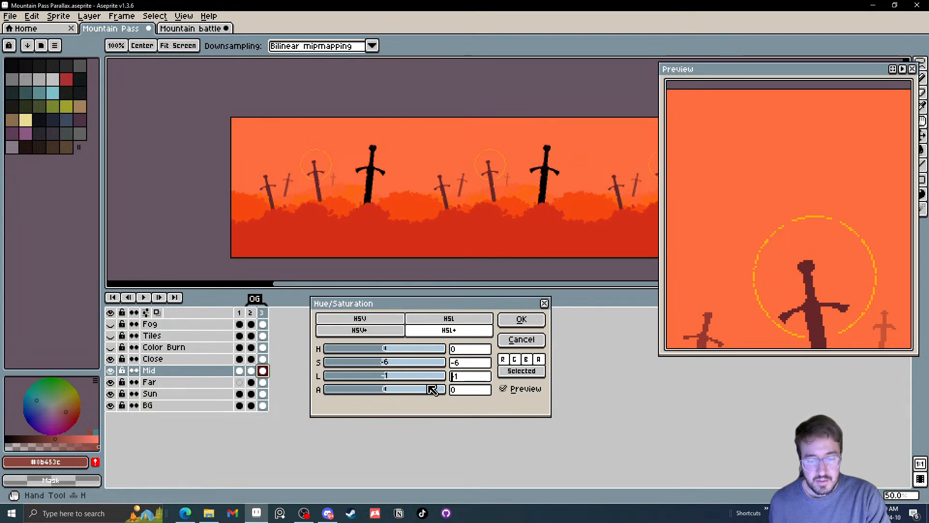
pyautogui.write('-1')
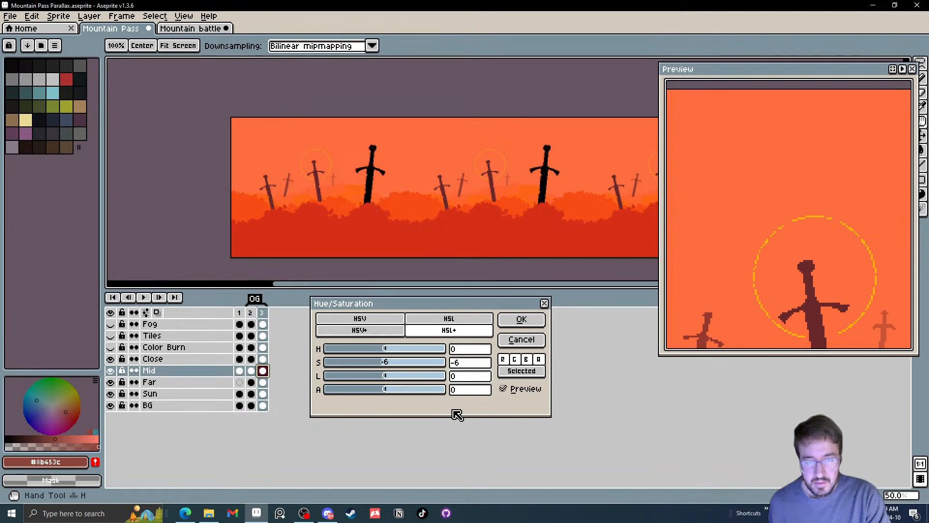
pyautogui.click(519, 320)
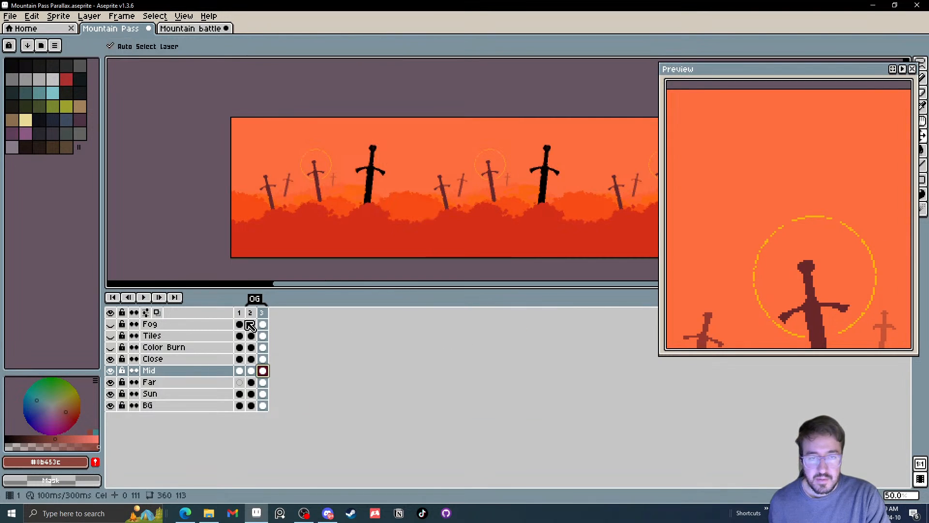
# Start a Hue/Saturation adjustment on frame 3's Far cel with hue 11, saturation 6 and lightness 0
pyautogui.click(263, 383)
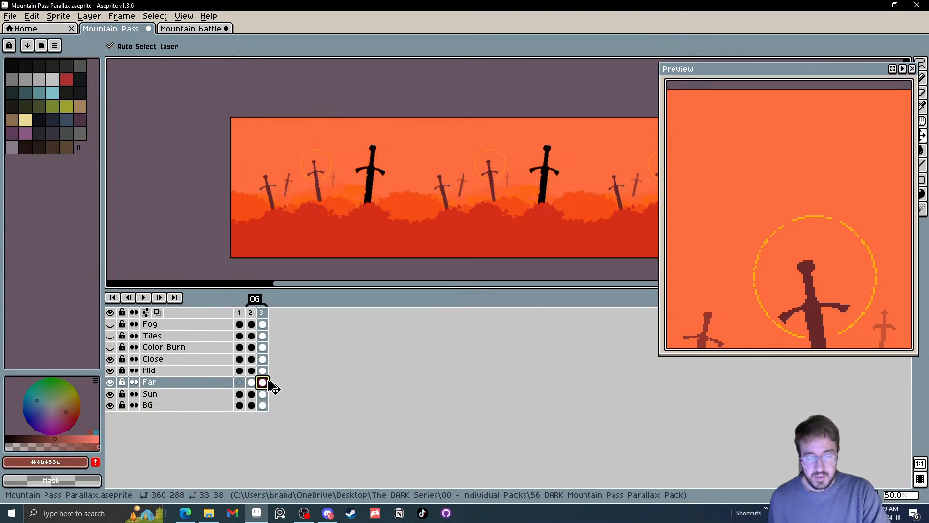
pyautogui.hotkey('ctrl', 'u')
pyautogui.moveTo(387, 355)
pyautogui.mouseDown()
pyautogui.moveTo(341, 352)
pyautogui.moveTo(393, 355)
pyautogui.mouseUp()
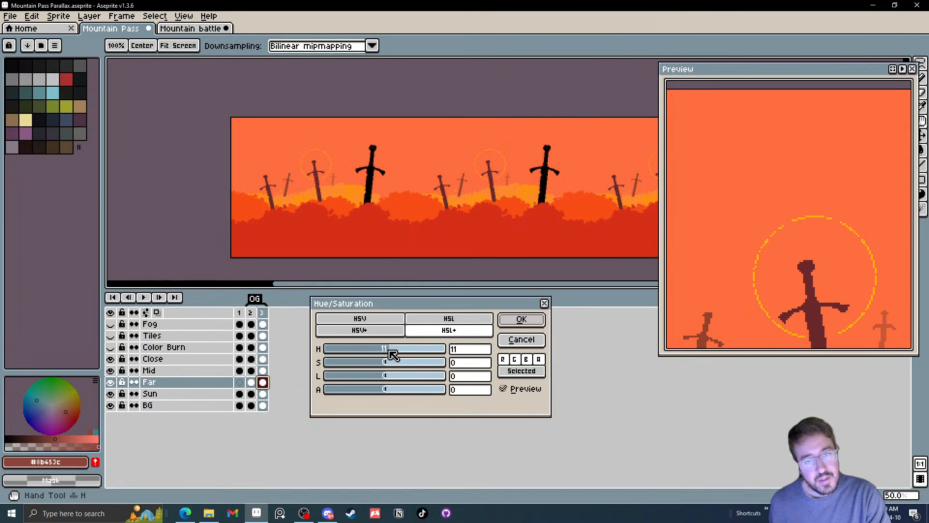
pyautogui.click(380, 363)
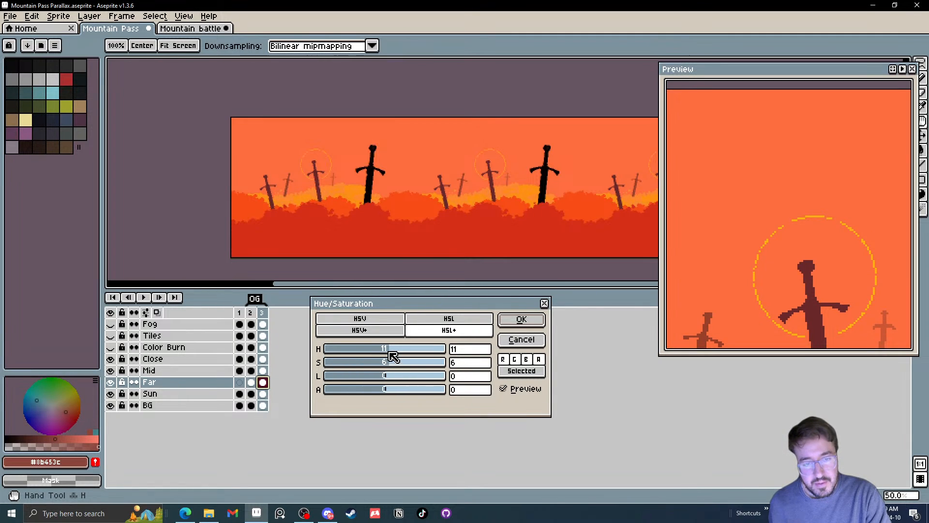
pyautogui.moveTo(393, 356); pyautogui.dragTo(391, 379)
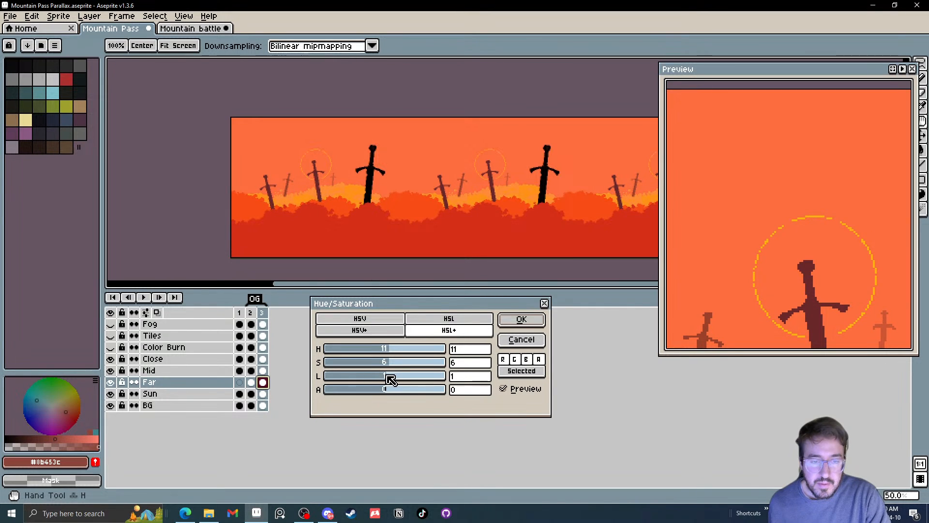
pyautogui.click(459, 378)
pyautogui.write('0')
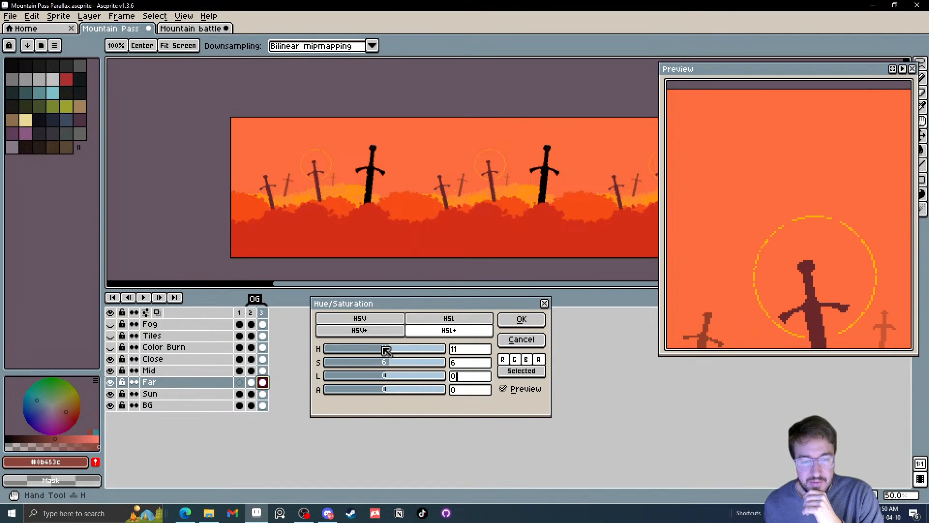
# Try hue values of -11, -20, -8 and 14 in the Far cel's Hue/Saturation adjustment
pyautogui.scroll(-6, 388, 350)
pyautogui.scroll(-10, 390, 355)
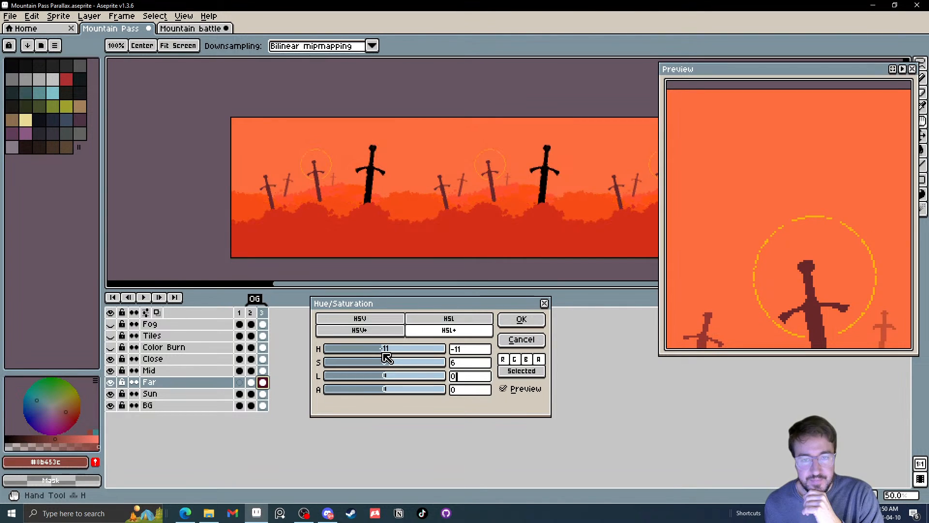
pyautogui.scroll(-3, 387, 357)
pyautogui.scroll(-6, 385, 358)
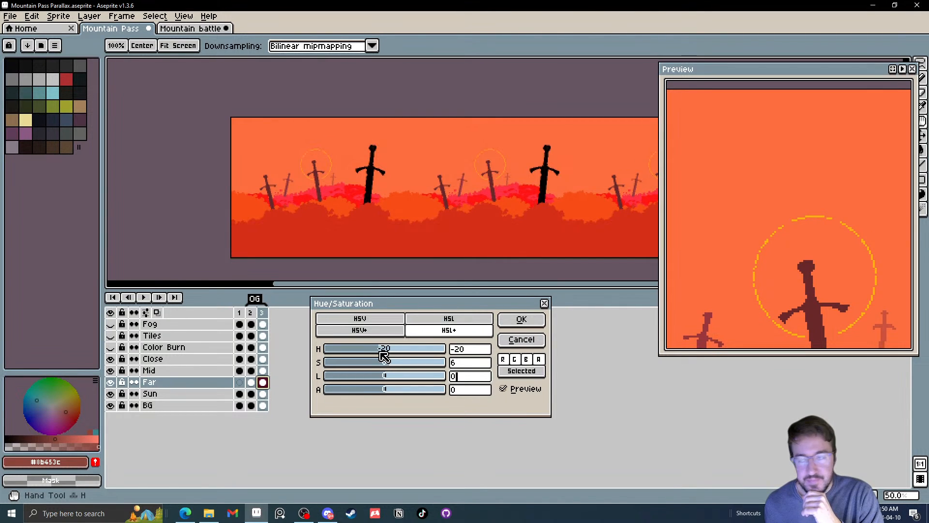
pyautogui.scroll(18, 385, 356)
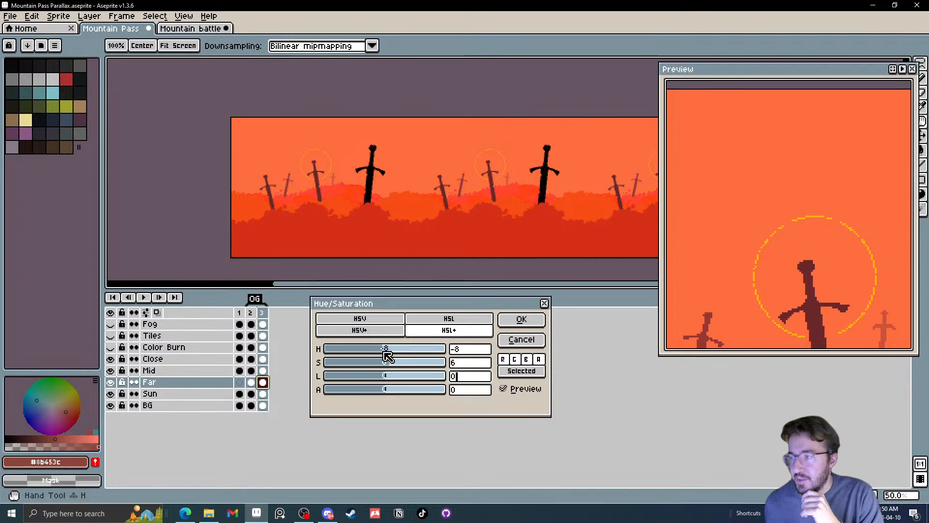
pyautogui.scroll(16, 389, 357)
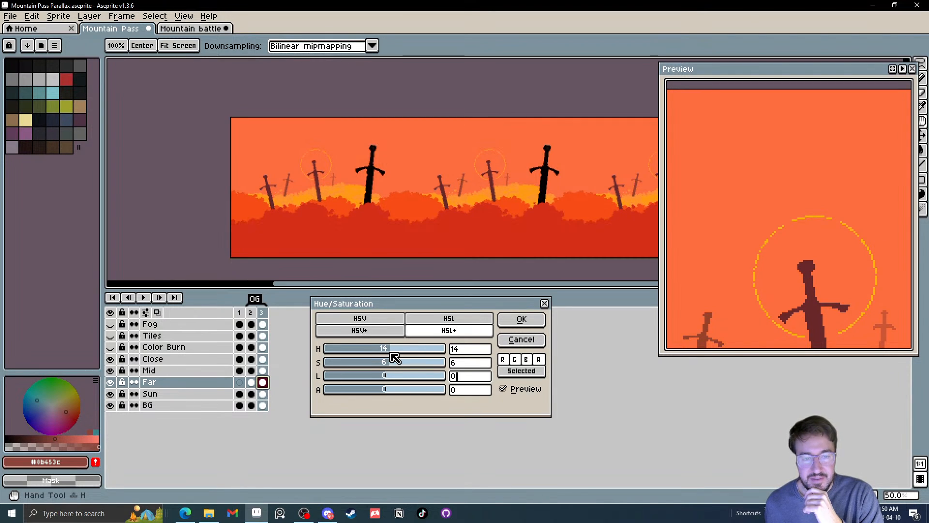
pyautogui.moveTo(394, 357)
pyautogui.mouseDown()
pyautogui.moveTo(447, 354)
pyautogui.moveTo(395, 355)
pyautogui.mouseUp()
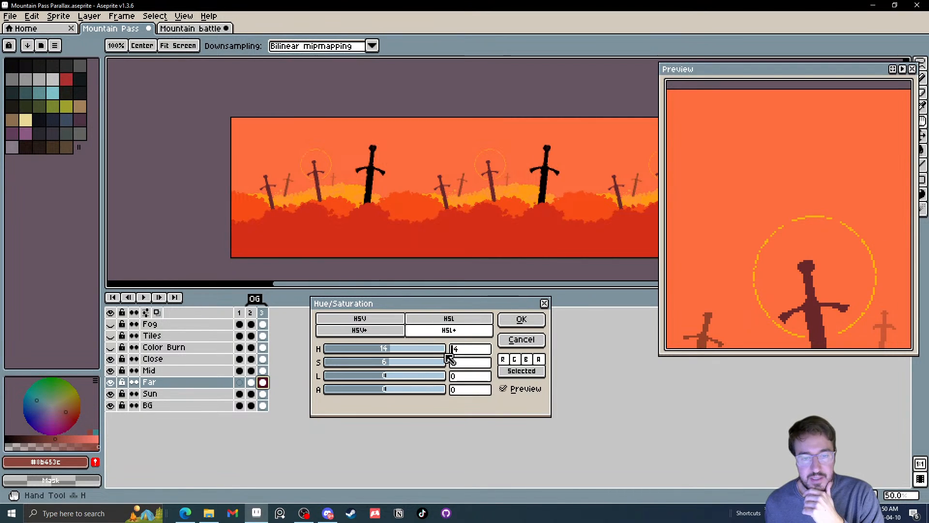
# Try hues 11 and 9 for the Far cel, set the hue to 10 and apply the adjustment
pyautogui.doubleClick(463, 355)
pyautogui.write('11')
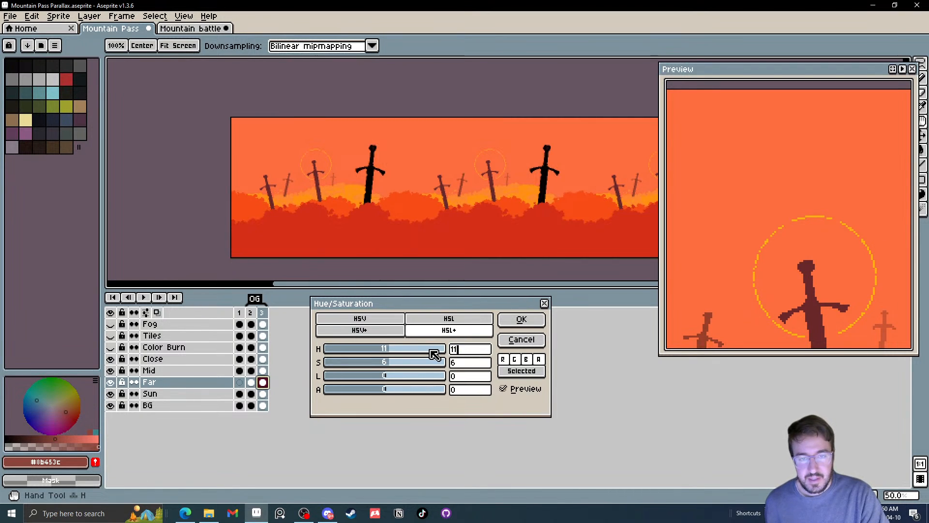
pyautogui.moveTo(459, 349); pyautogui.dragTo(431, 350)
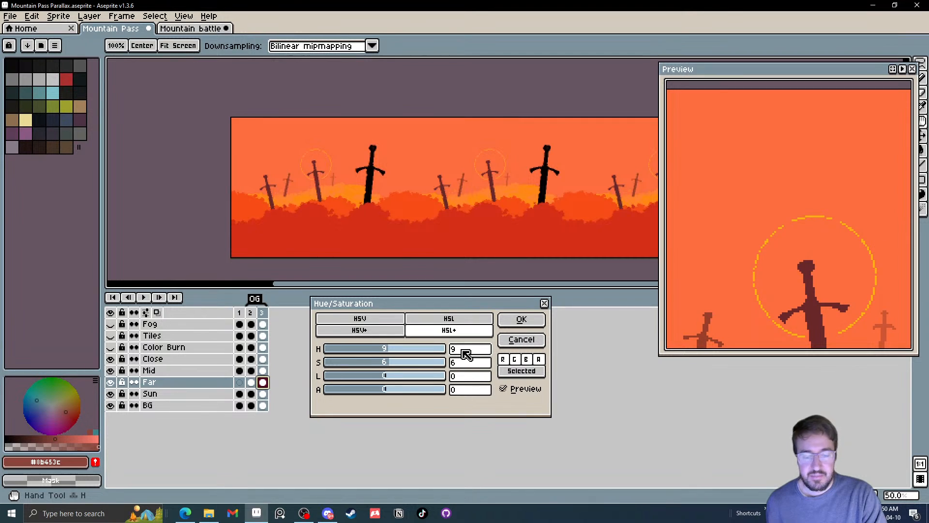
pyautogui.write('10')
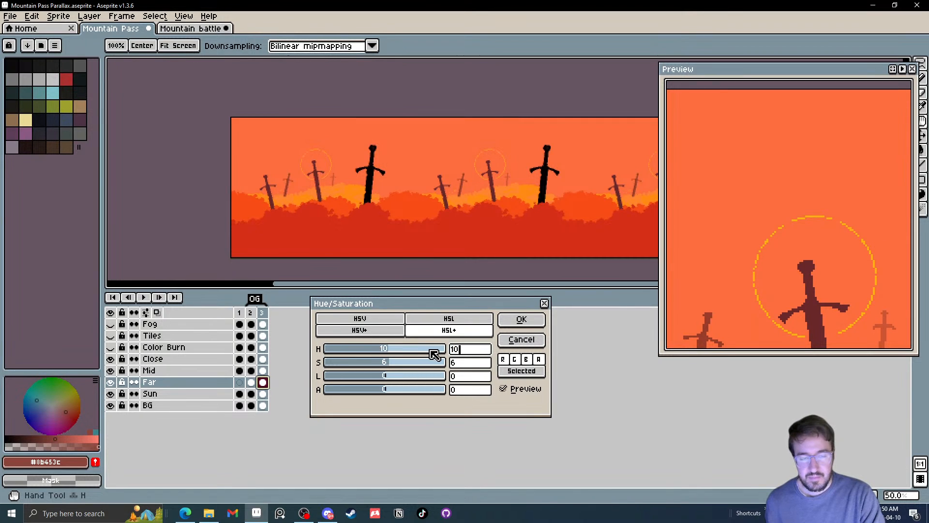
pyautogui.click(521, 318)
# Examine the recoloured frame 3 up close and compare it with frame 2
pyautogui.press('v')
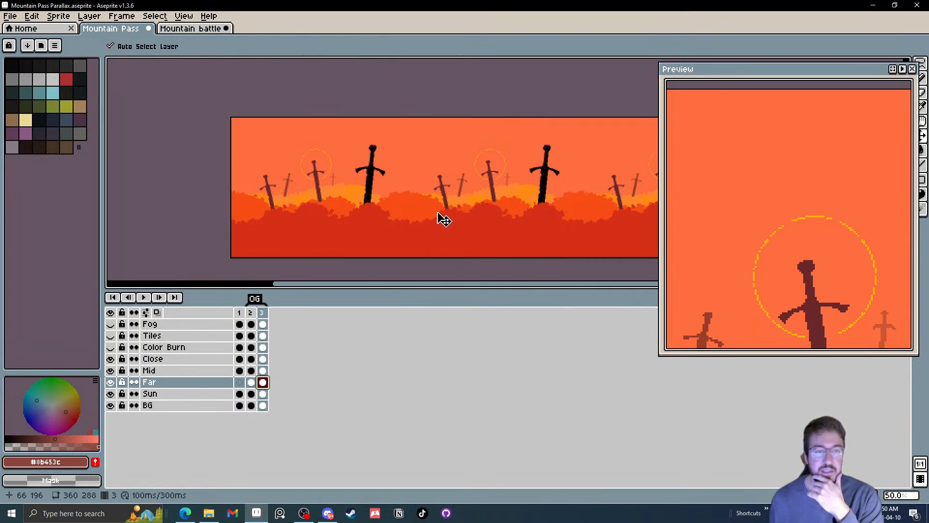
pyautogui.scroll(2, 333, 146)
pyautogui.scroll(1, 328, 141)
pyautogui.moveTo(380, 267); pyautogui.dragTo(284, 66)
pyautogui.moveTo(351, 235); pyautogui.dragTo(354, 117)
pyautogui.scroll(-2, 360, 124)
pyautogui.scroll(-2, 328, 193)
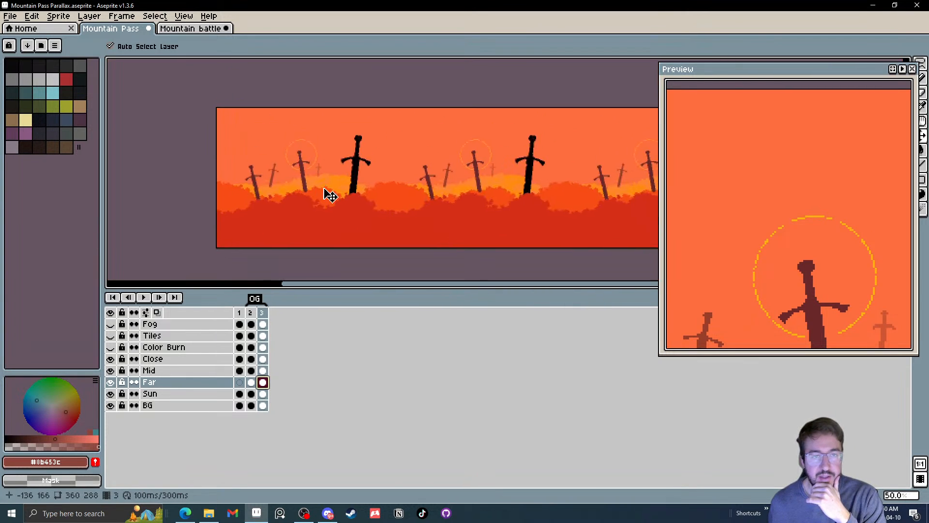
pyautogui.click(251, 313)
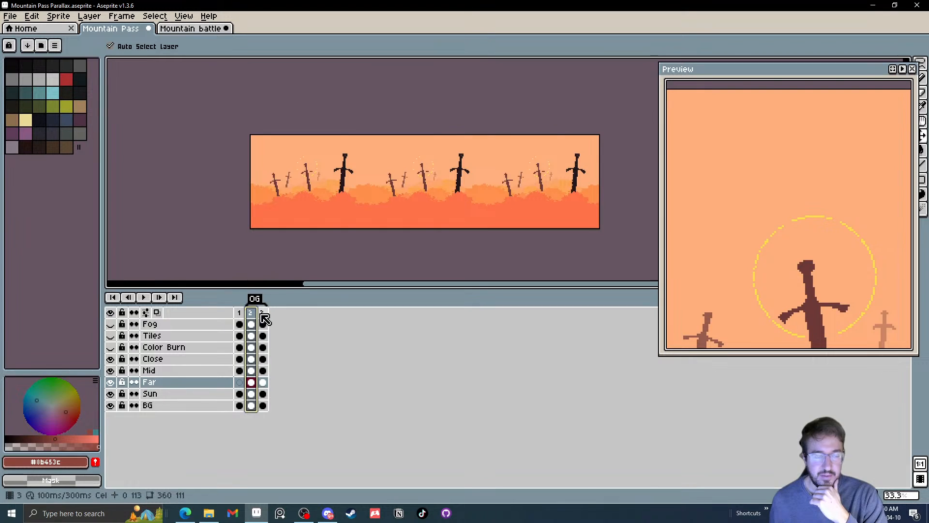
pyautogui.click(262, 313)
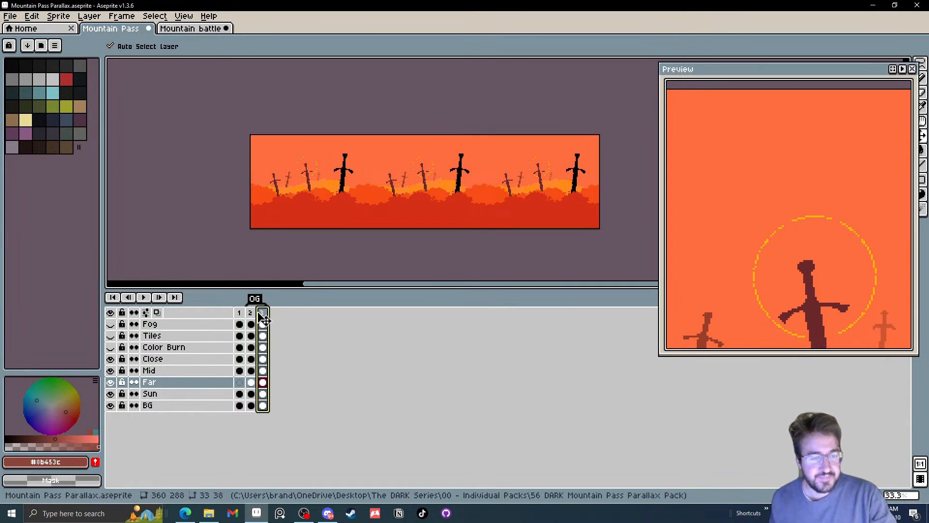
# Add a frame 4 as a copy of frame 3 and set the OG tag to end at frame 2
pyautogui.rightClick(265, 312)
pyautogui.click(305, 334)
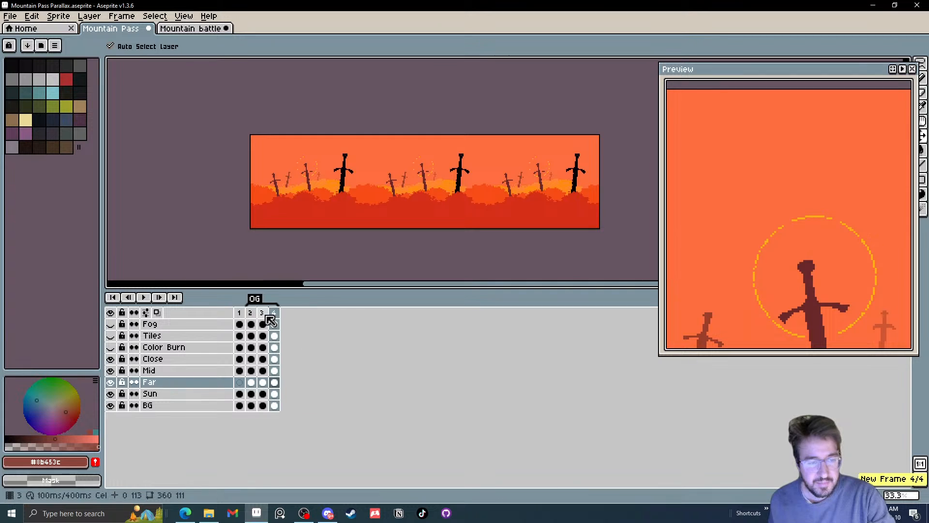
pyautogui.click(276, 318)
pyautogui.doubleClick(269, 301)
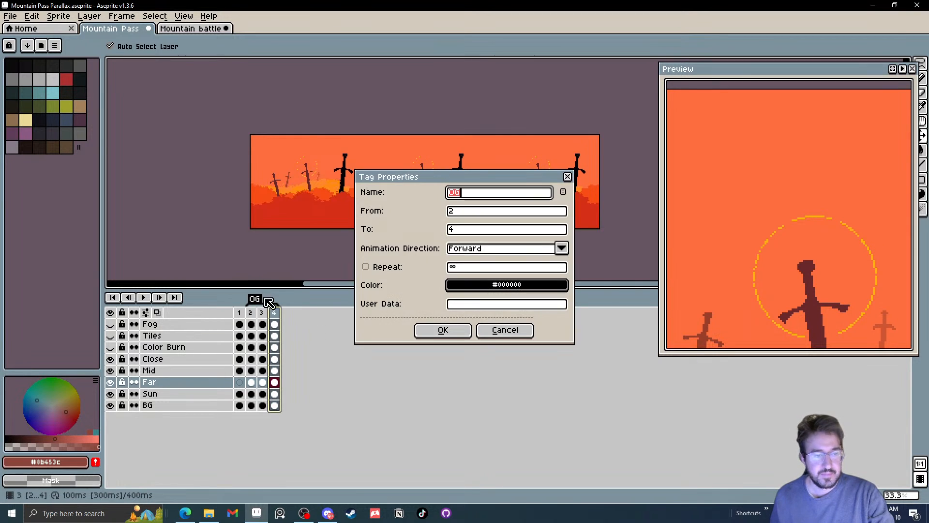
pyautogui.click(479, 233)
pyautogui.click(467, 331)
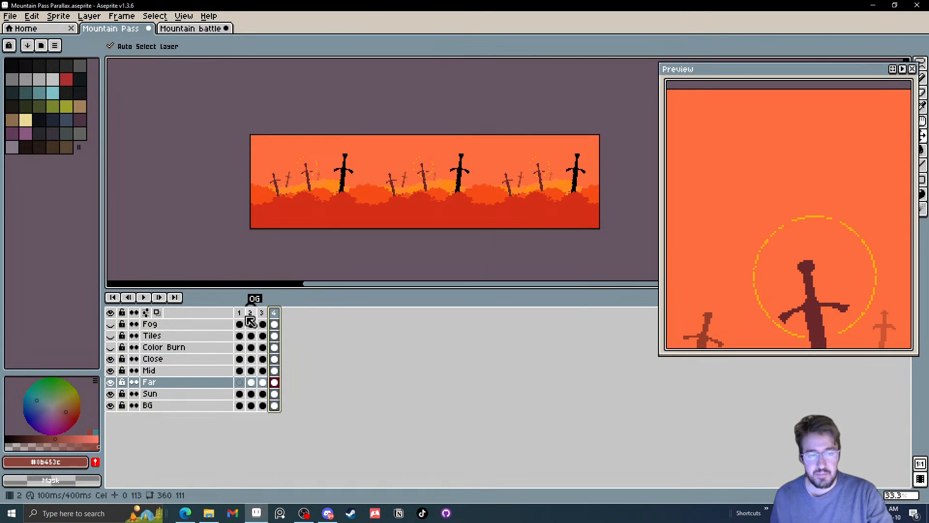
# Create a tag named Red covering only frame 3
pyautogui.click(262, 313)
pyautogui.rightClick(263, 313)
pyautogui.click(297, 356)
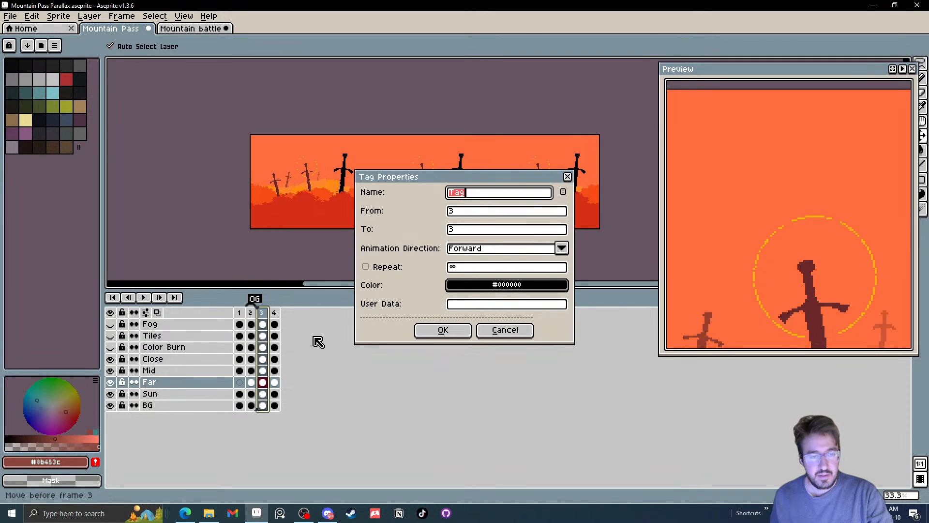
pyautogui.press('Return')
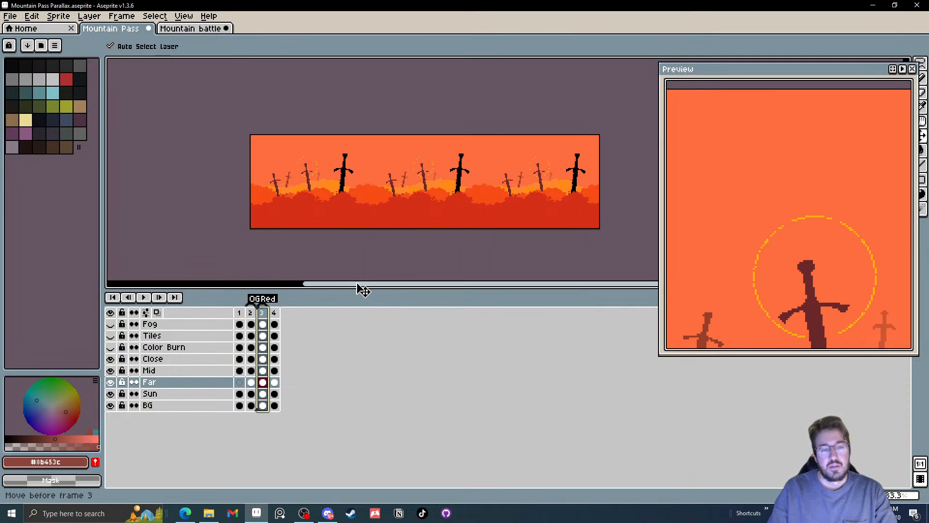
# Make frame 4 active and choose the dark plum palette colour #4d3244
pyautogui.click(274, 314)
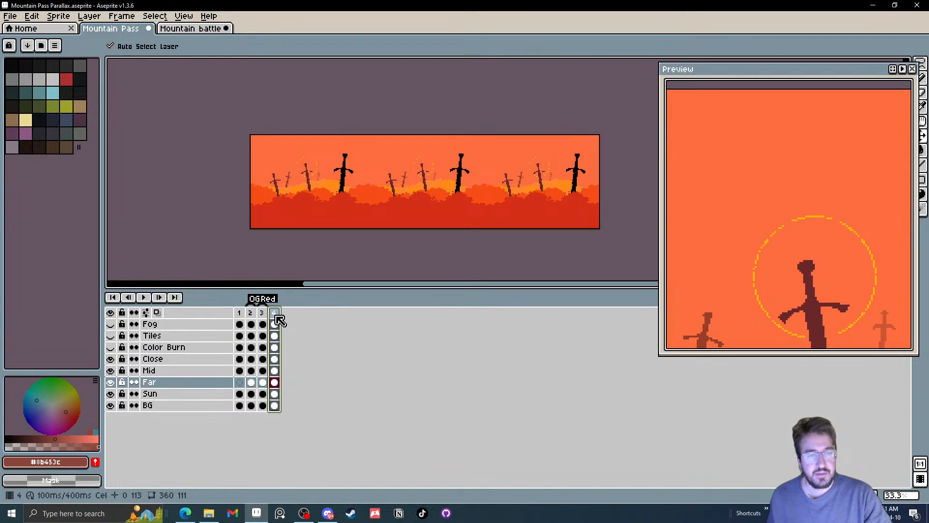
pyautogui.scroll(2, 406, 234)
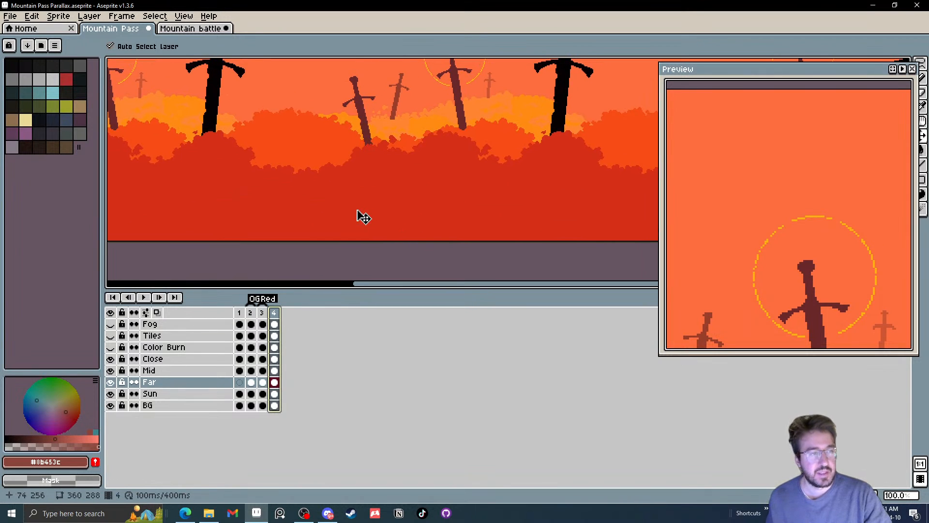
pyautogui.scroll(-2, 361, 214)
pyautogui.moveTo(230, 154); pyautogui.dragTo(232, 167)
pyautogui.click(80, 121)
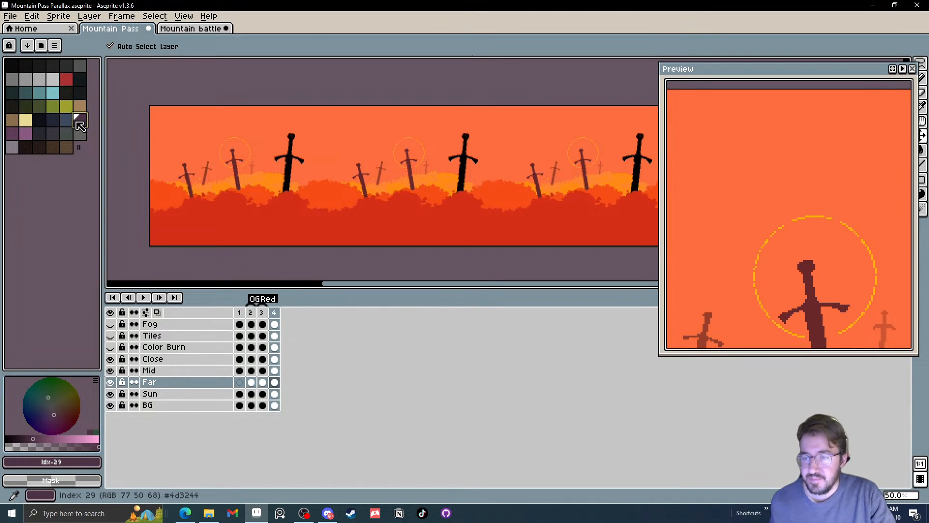
# Switch to File Explorer and open the victorian para sprite from the Parallax folder of 41 DARK - Victorian Parallax City
pyautogui.click(213, 513)
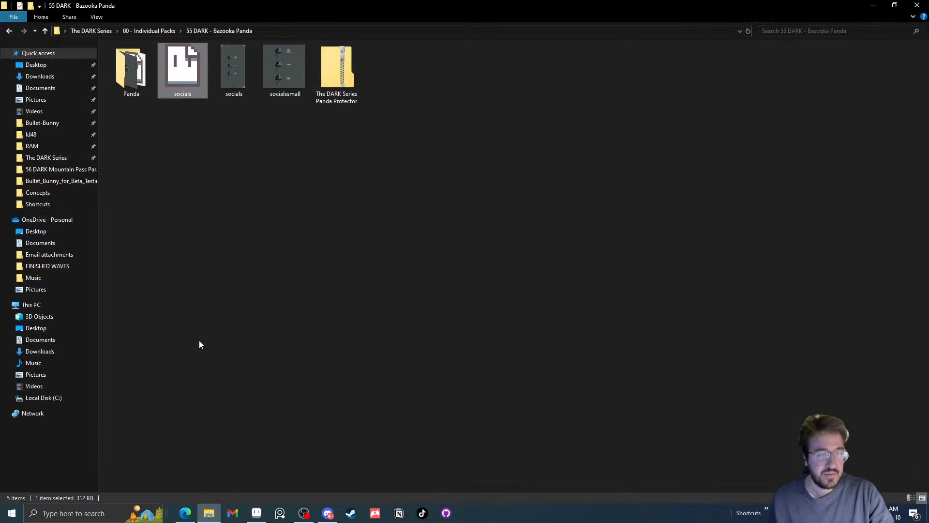
pyautogui.click(153, 36)
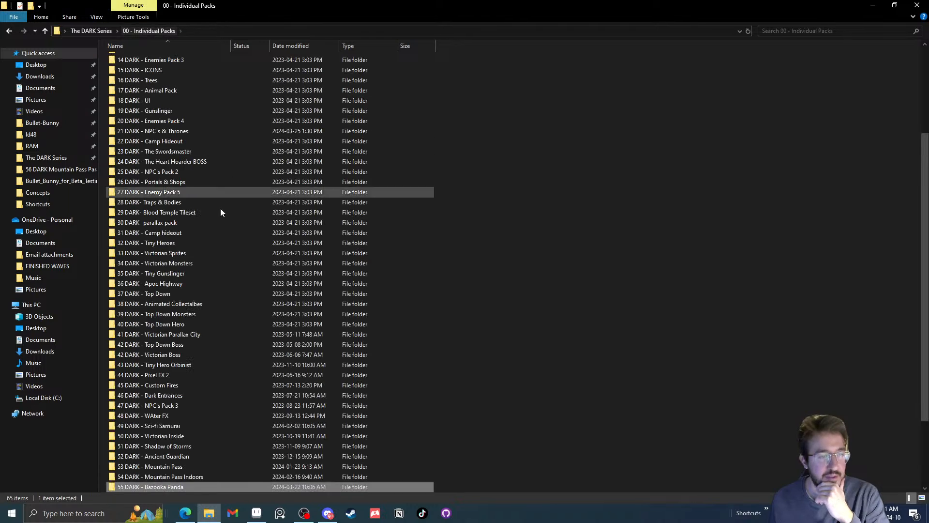
pyautogui.doubleClick(200, 334)
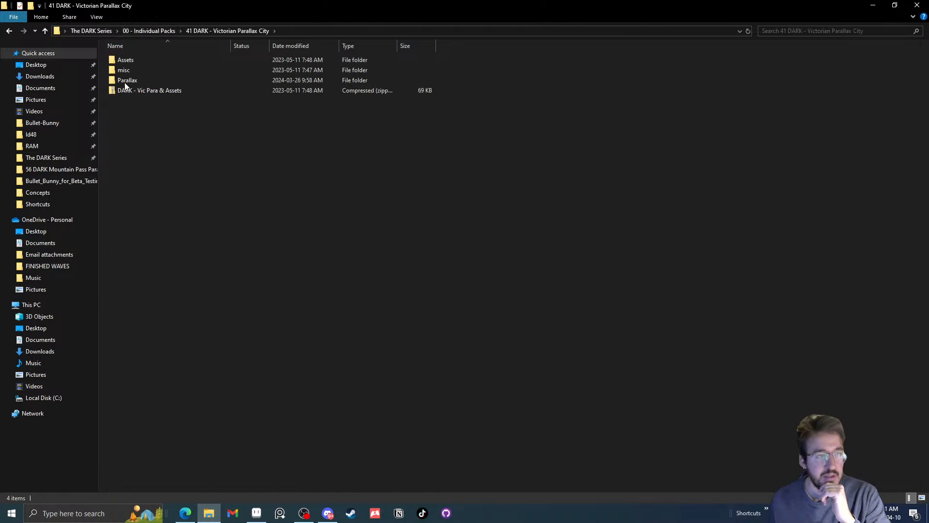
pyautogui.doubleClick(142, 81)
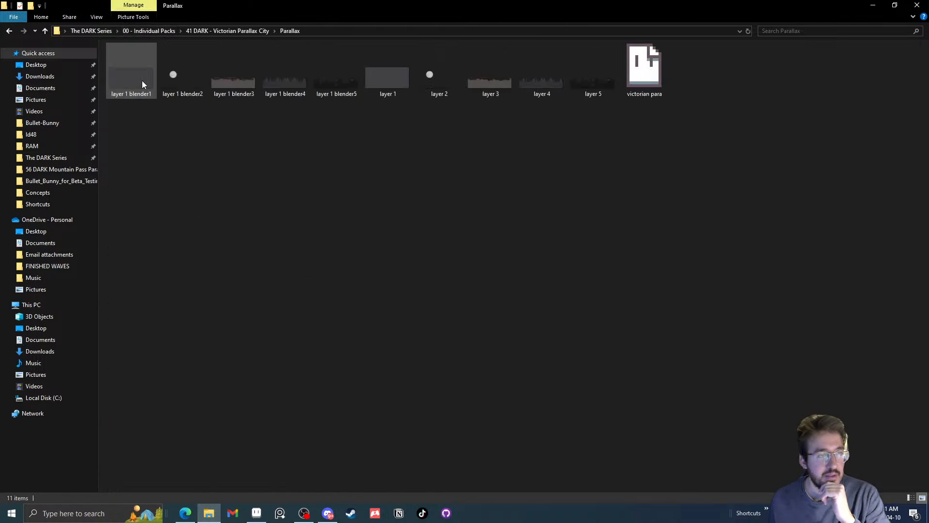
pyautogui.doubleClick(634, 73)
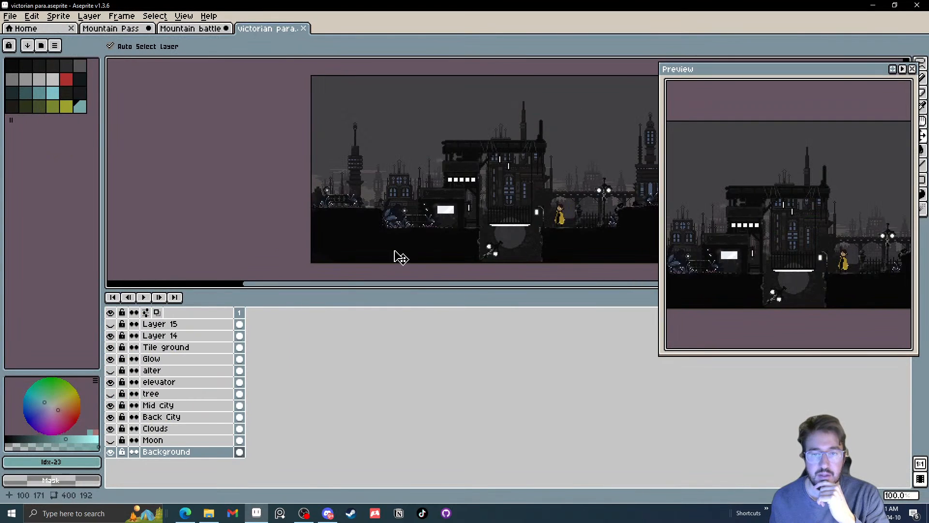
# Hide Layer 14, Tile ground, Glow and elevator in the Victorian sprite to examine its parallax background colours
pyautogui.click(112, 336)
pyautogui.click(111, 347)
pyautogui.click(112, 359)
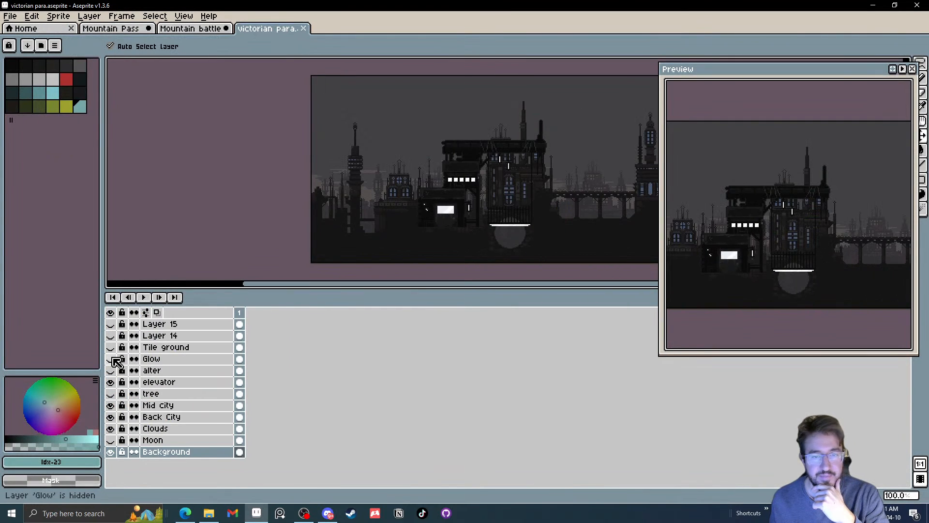
pyautogui.click(111, 381)
pyautogui.moveTo(518, 243); pyautogui.dragTo(463, 276)
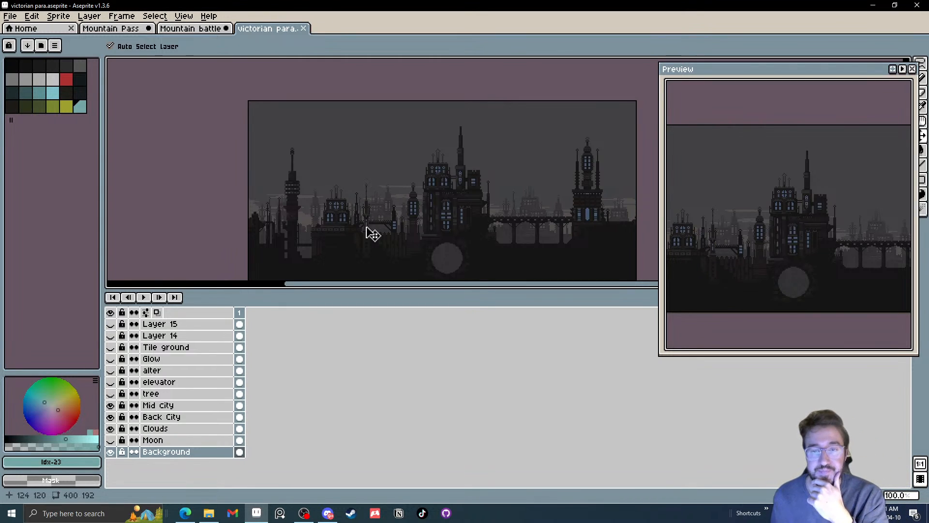
# Check the Mountain battle sprite's colours, close the Victorian sprite and return to the Mountain Pass sprite
pyautogui.click(191, 29)
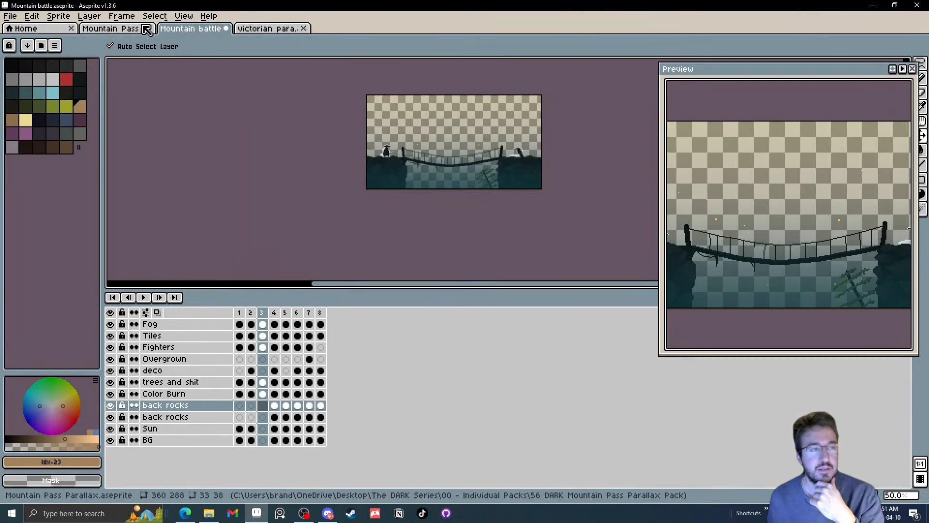
pyautogui.click(267, 30)
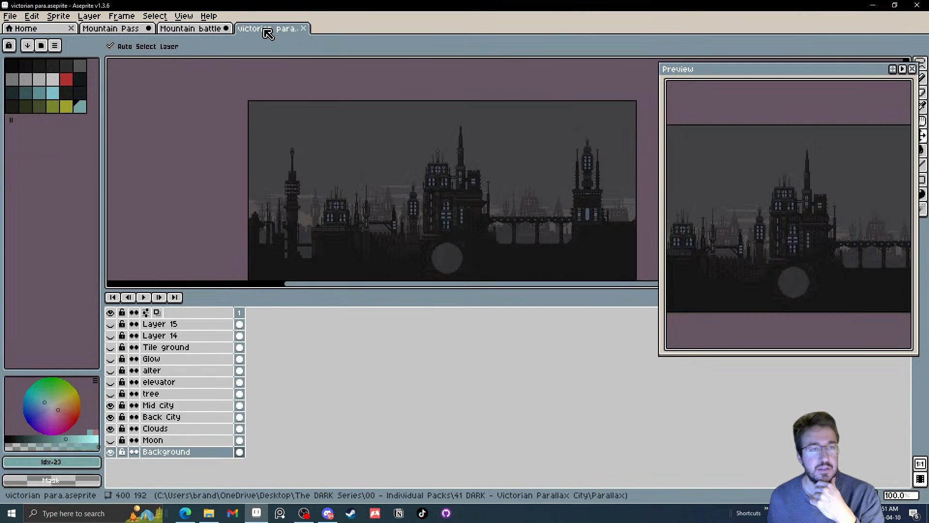
pyautogui.click(303, 28)
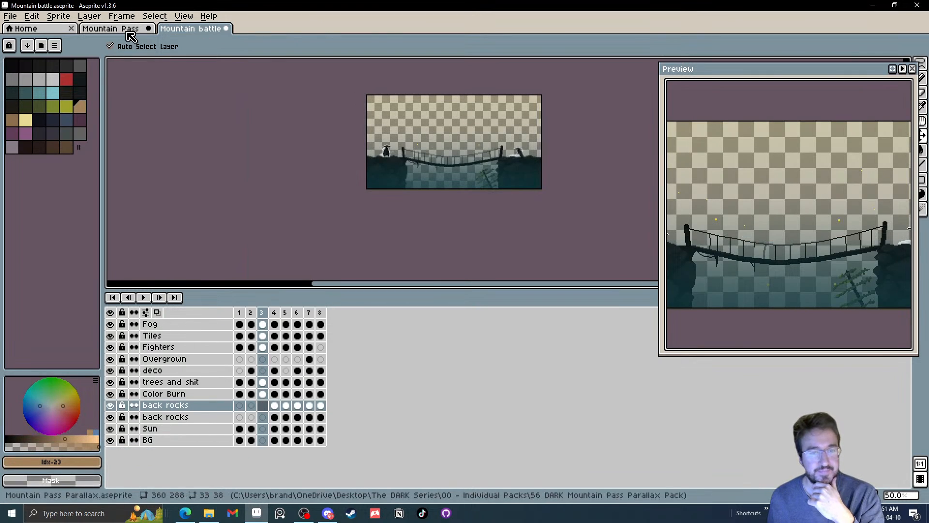
pyautogui.click(131, 30)
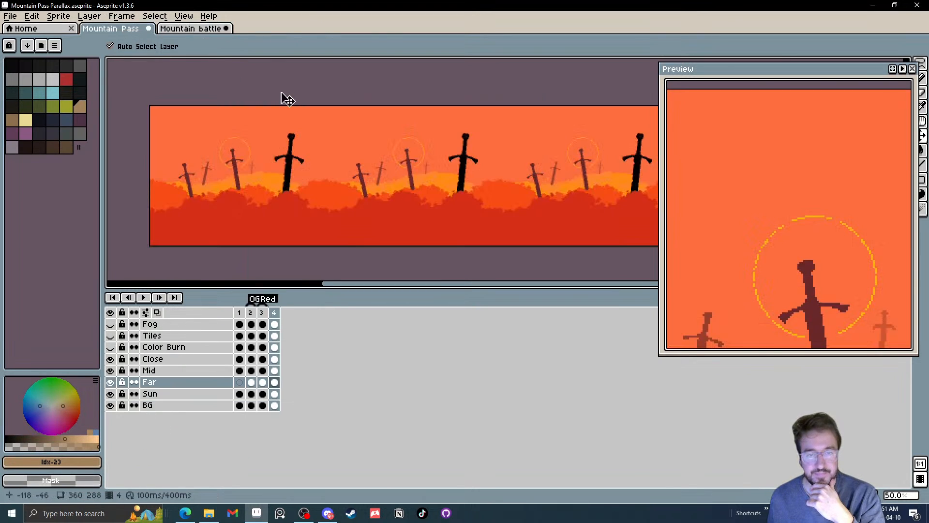
# Try palette colour 33 on frame 4's BG cel, undo that fill, and fill the sky with purple #8b5982 instead
pyautogui.click(273, 406)
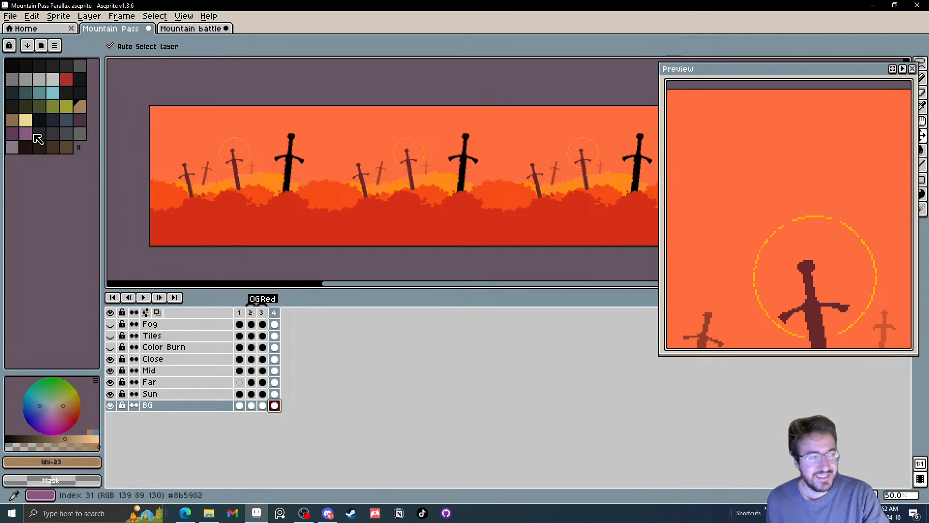
pyautogui.click(48, 134)
pyautogui.press('g')
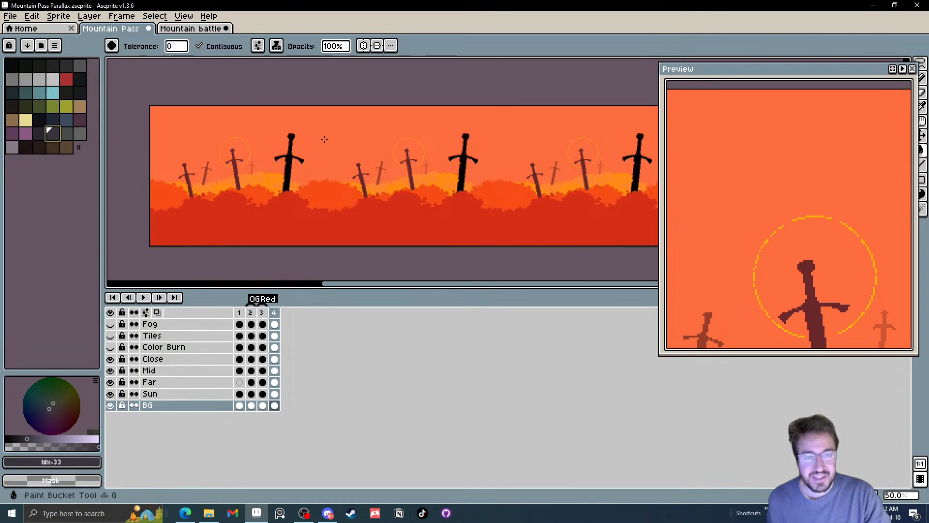
pyautogui.click(325, 139)
pyautogui.hotkey('ctrl', 'z')
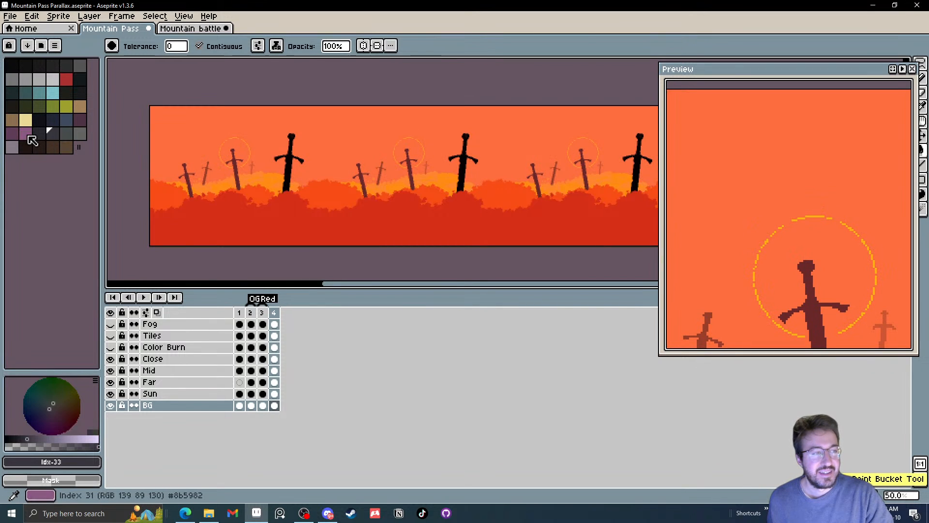
pyautogui.click(29, 137)
pyautogui.click(322, 143)
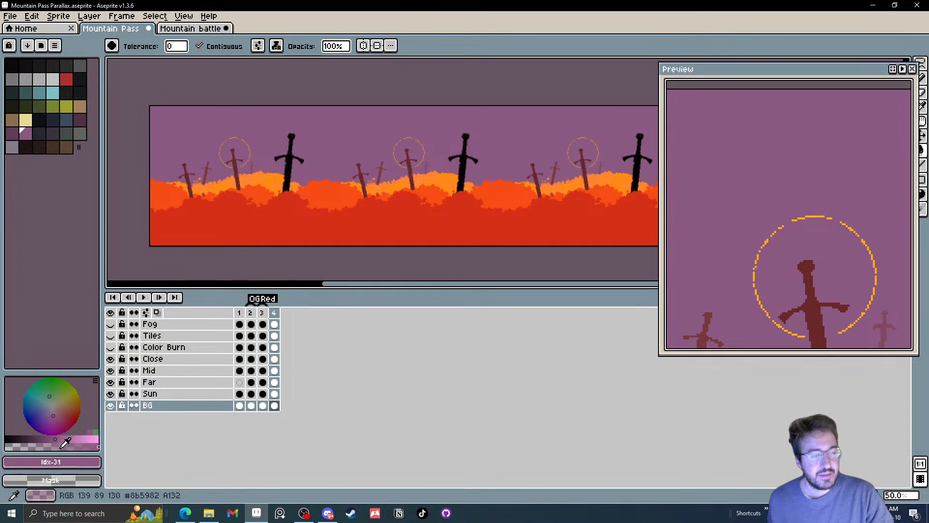
# Fill frame 4's sky with the lighter pinkish purple #bf91b3 and hide the Sun layer
pyautogui.click(75, 439)
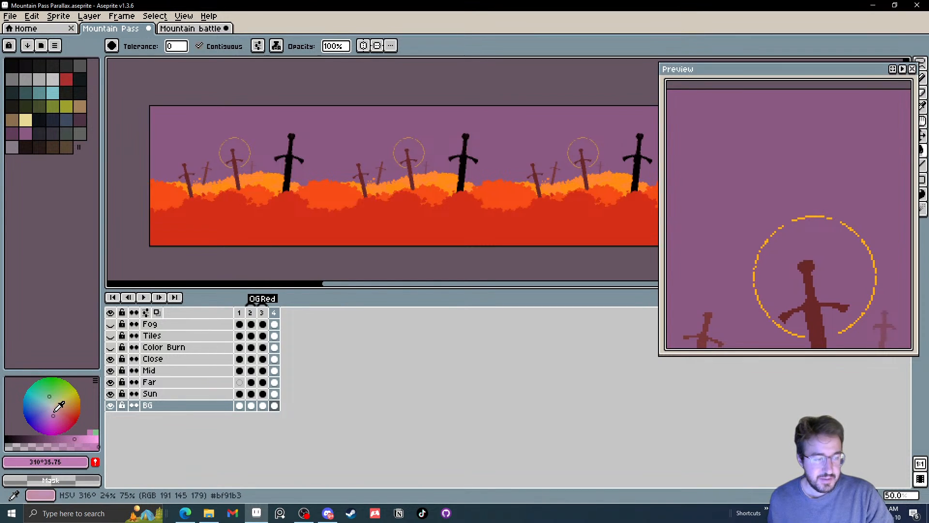
pyautogui.click(324, 129)
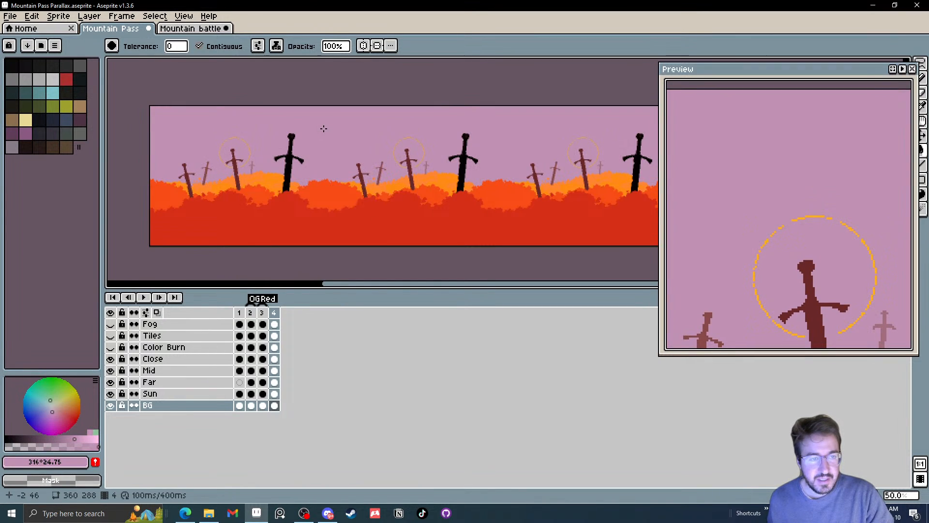
pyautogui.click(110, 393)
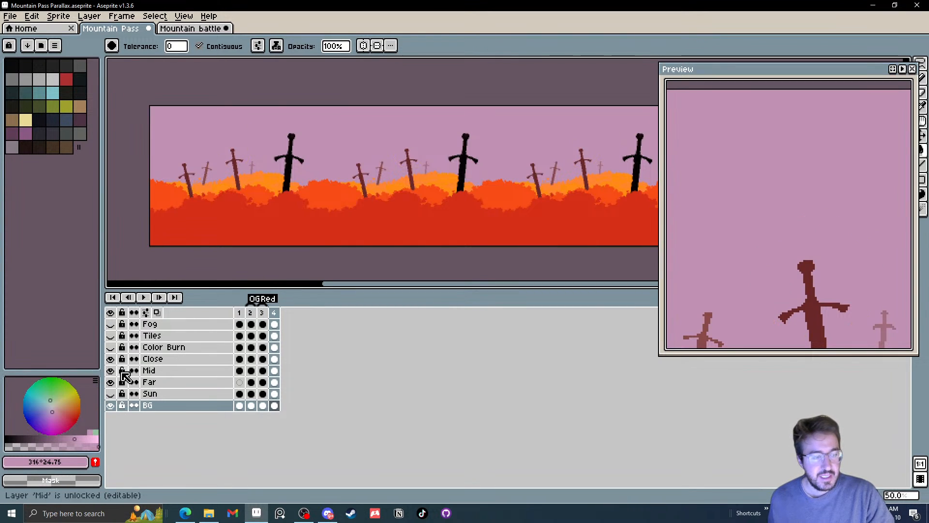
# Try palette colour 30 on frame 4's Far hills and undo the fill
pyautogui.click(10, 137)
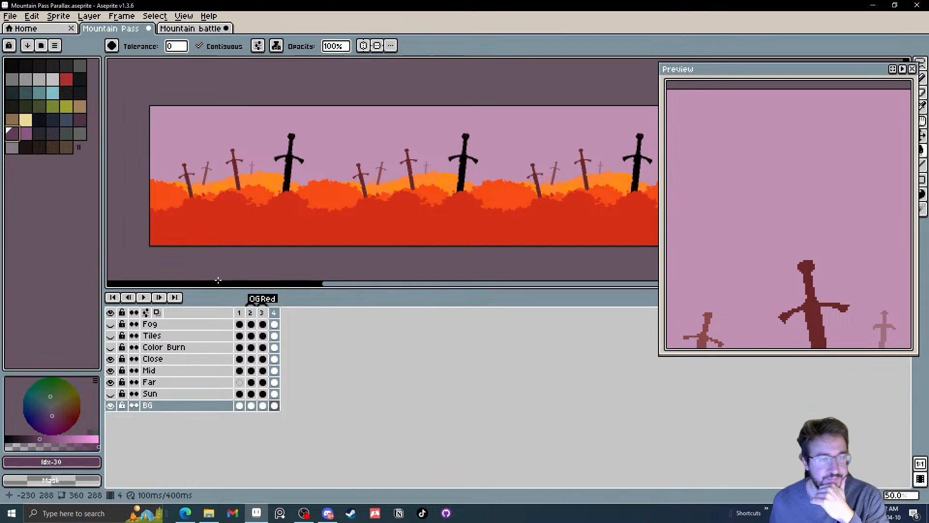
pyautogui.click(274, 394)
pyautogui.click(273, 383)
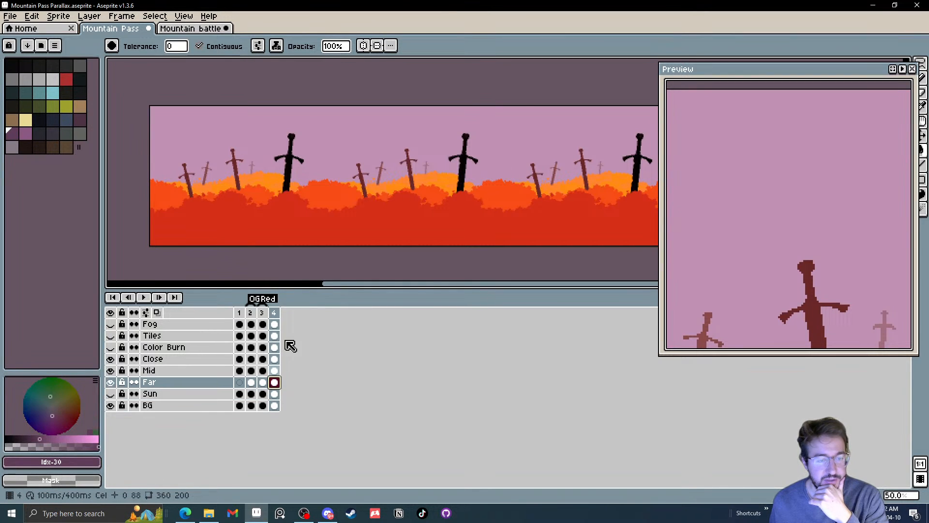
pyautogui.scroll(1, 313, 181)
pyautogui.click(193, 175)
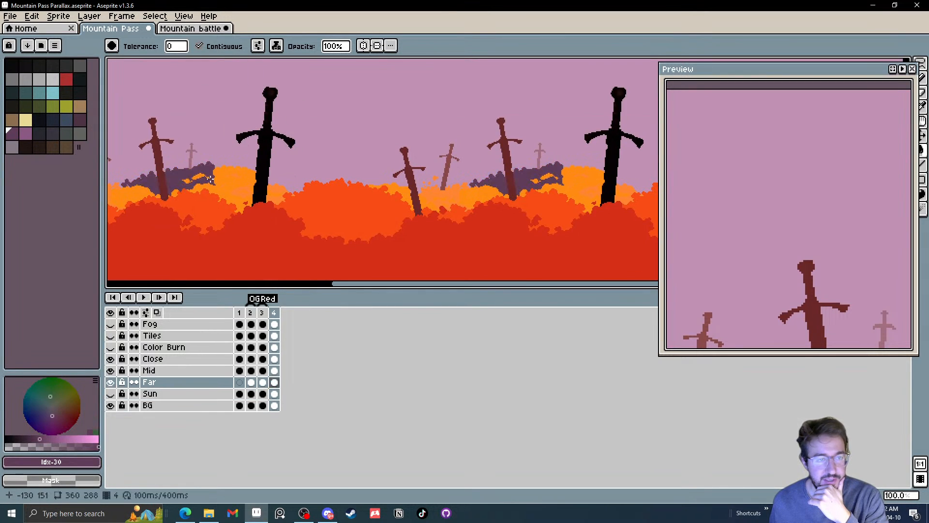
pyautogui.moveTo(214, 177); pyautogui.dragTo(248, 184)
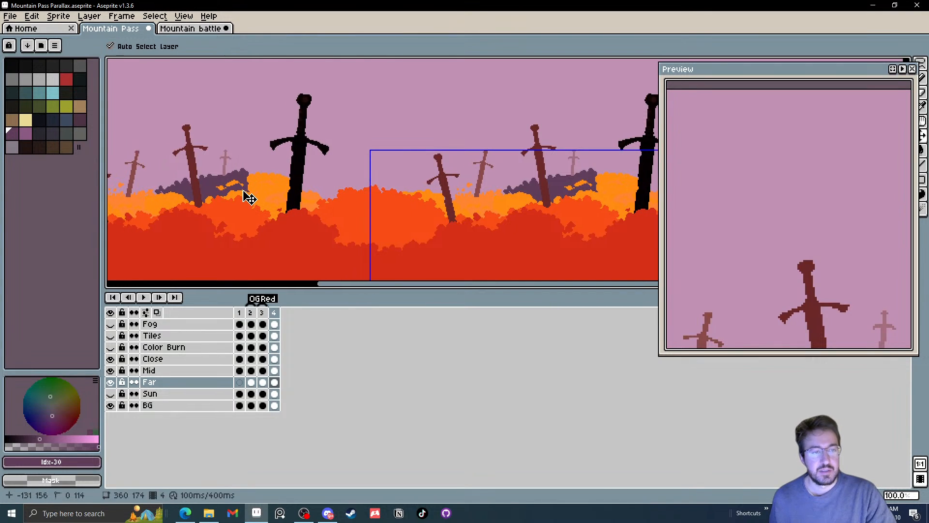
pyautogui.hotkey('ctrl', 'z')
pyautogui.scroll(-1, 244, 189)
pyautogui.scroll(1, 243, 190)
pyautogui.moveTo(243, 191); pyautogui.dragTo(272, 203)
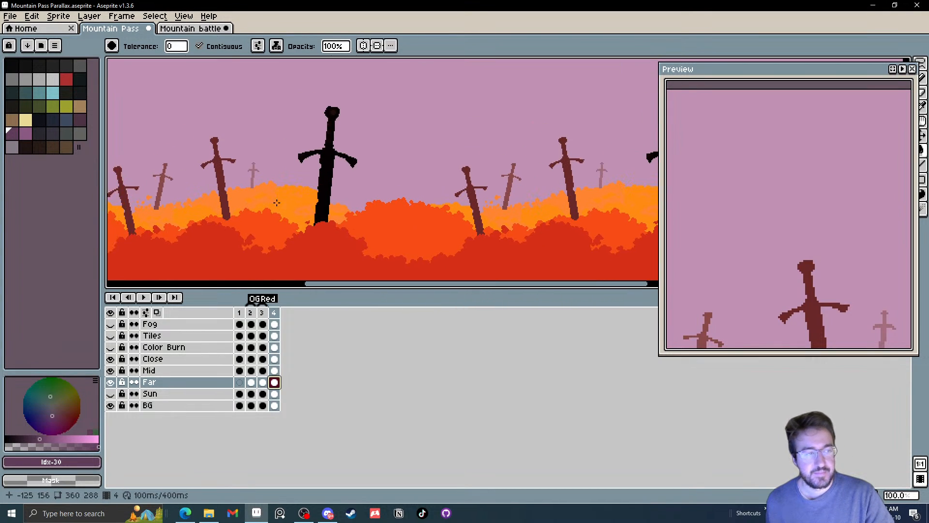
# Refill the sky on frame 4's BG cel with palette colour 31
pyautogui.click(27, 134)
pyautogui.click(273, 406)
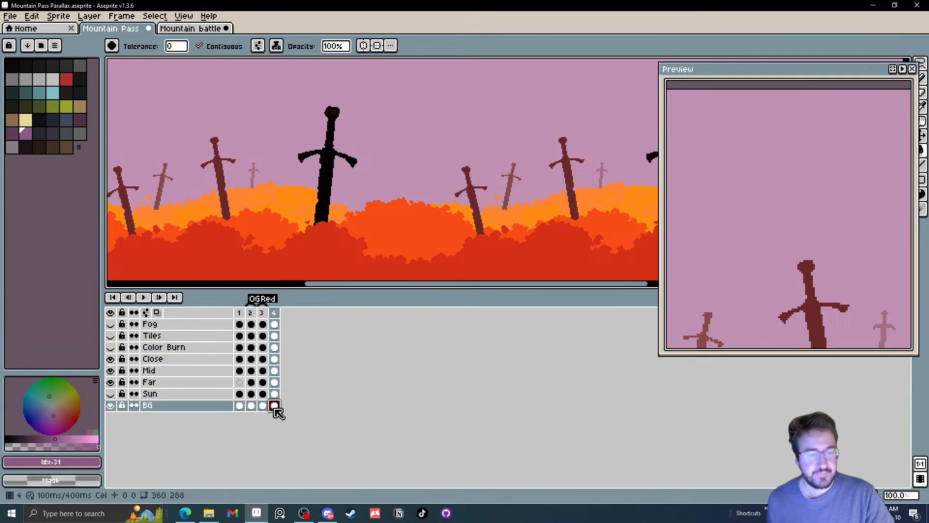
pyautogui.click(465, 133)
pyautogui.scroll(-1, 448, 135)
pyautogui.scroll(1, 442, 145)
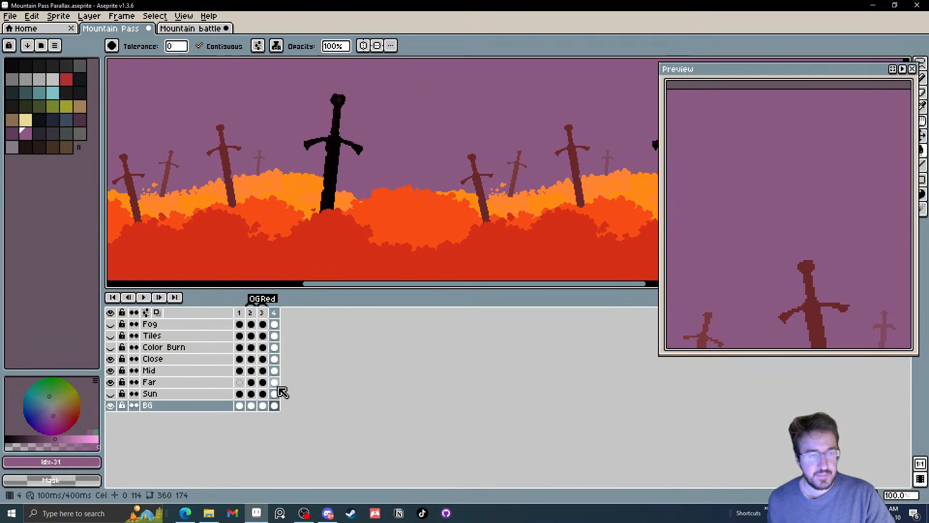
pyautogui.scroll(-1, 368, 210)
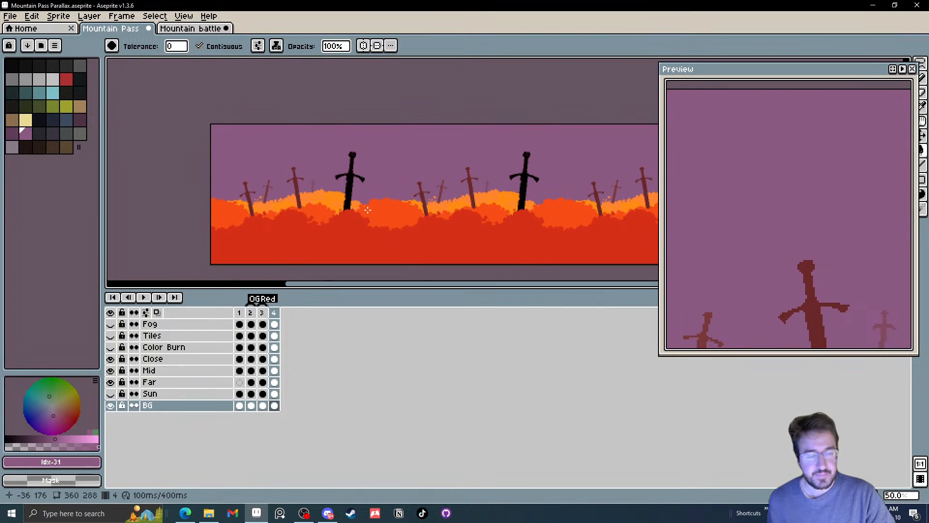
# Select frame 4's Far cel, run the Color Shading script and move its window over the preview
pyautogui.click(275, 393)
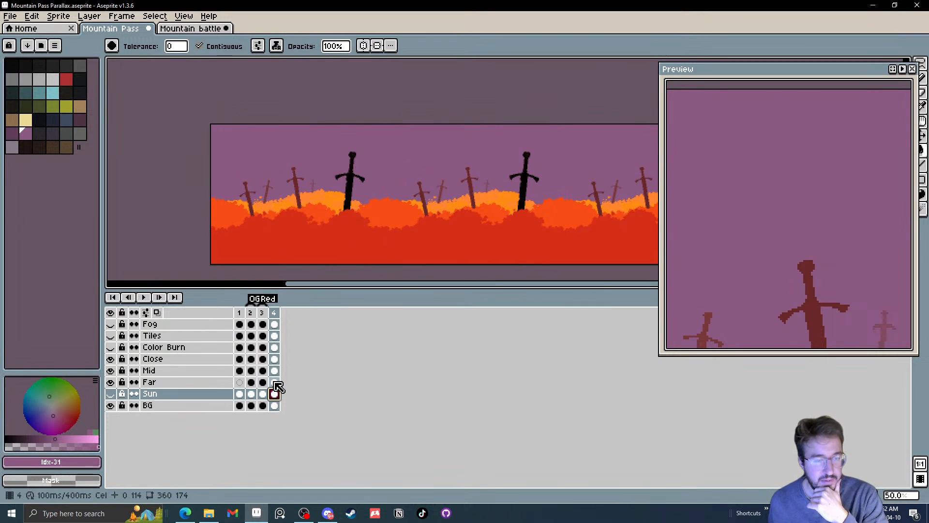
pyautogui.click(274, 382)
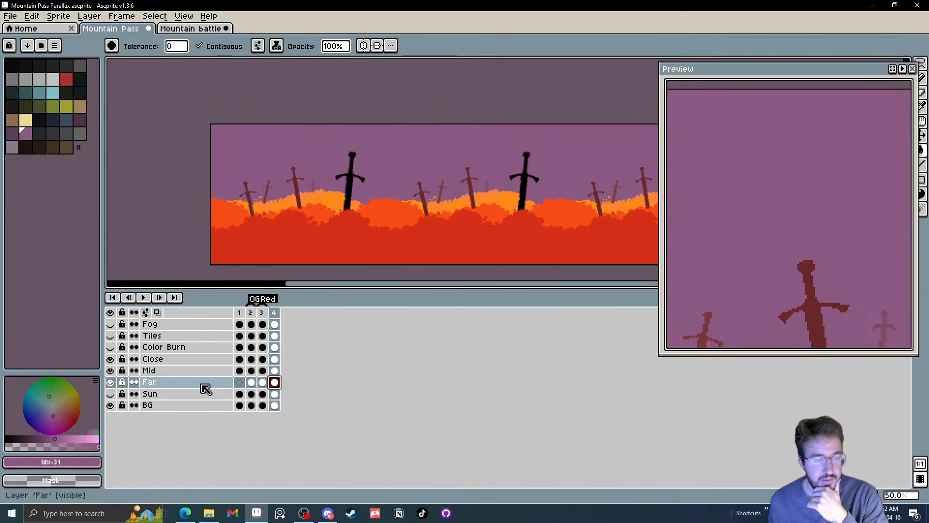
pyautogui.click(17, 19)
pyautogui.moveTo(57, 154)
pyautogui.click(145, 168)
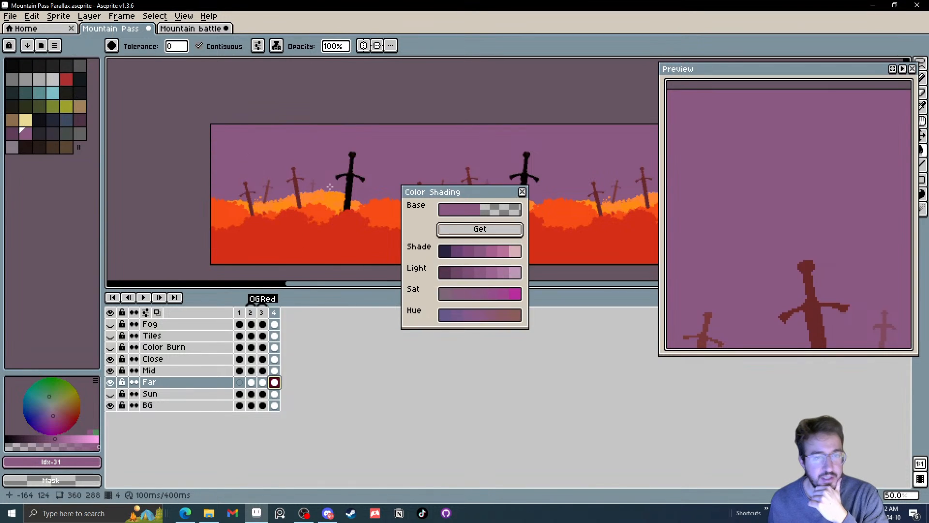
pyautogui.moveTo(456, 194); pyautogui.dragTo(747, 194)
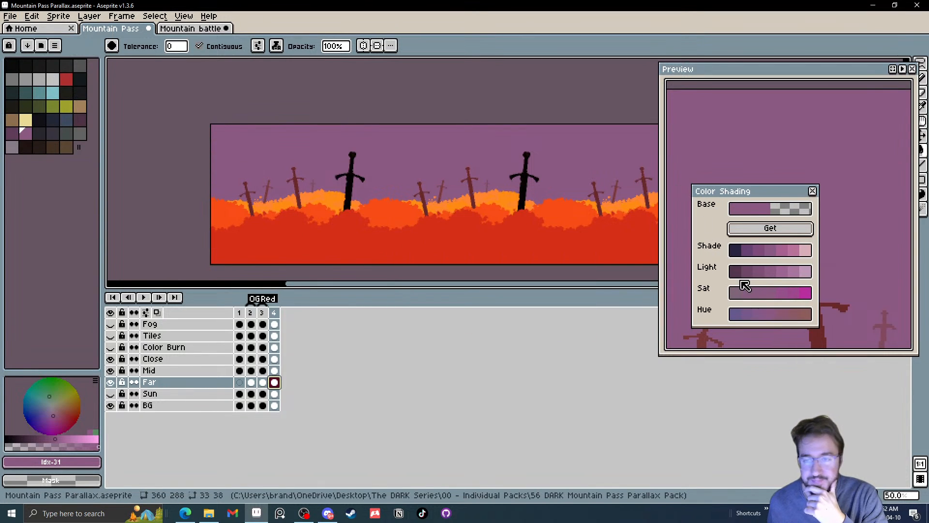
# Try the Color Shading tones #7d5075 and #7e4a7b on the Far hills and undo the fills
pyautogui.click(758, 274)
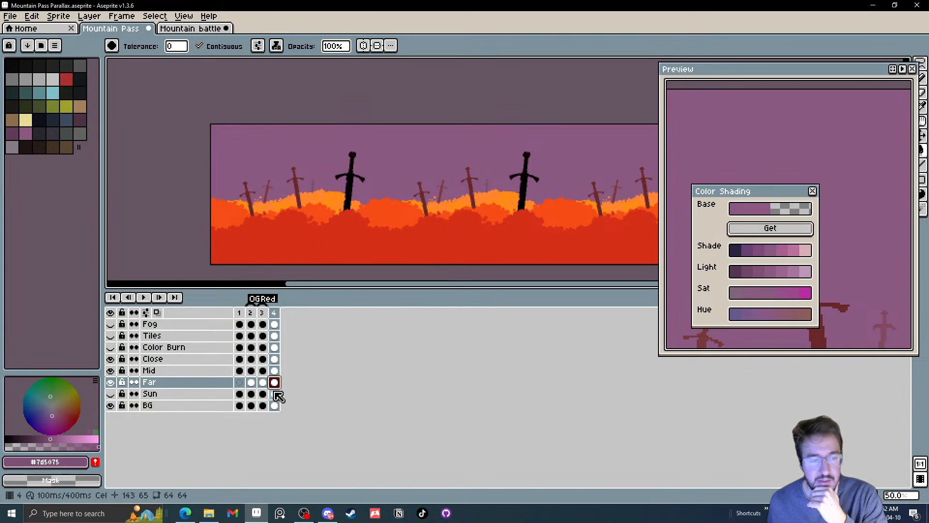
pyautogui.scroll(1, 376, 202)
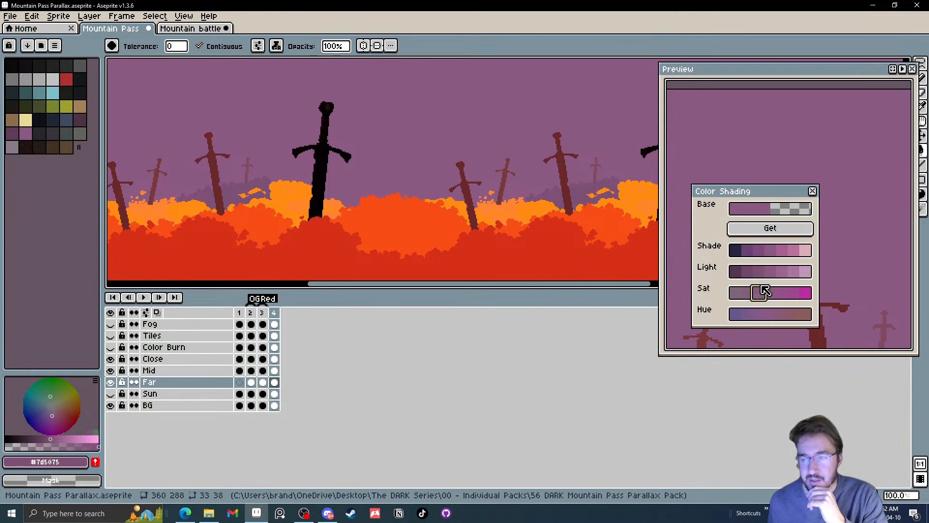
pyautogui.click(760, 251)
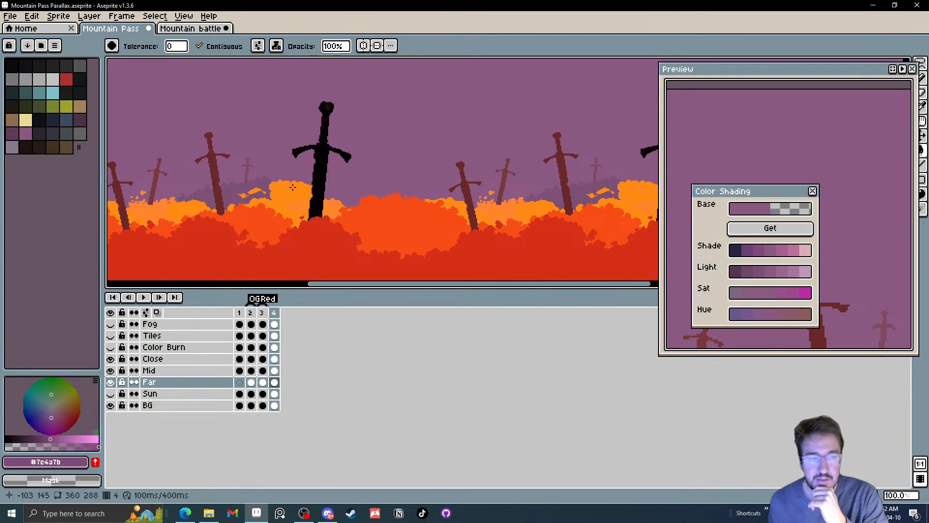
pyautogui.scroll(2, 292, 187)
pyautogui.press('v')
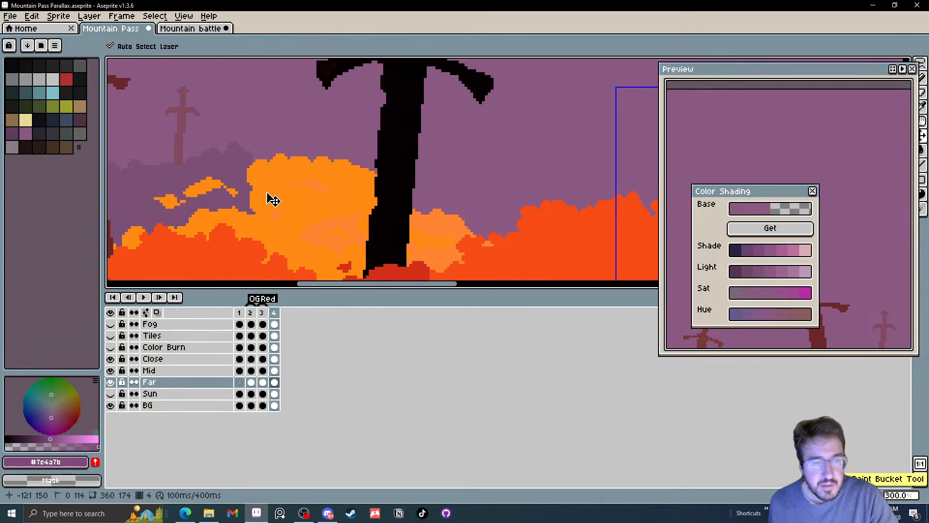
pyautogui.press('g')
pyautogui.scroll(-3, 273, 198)
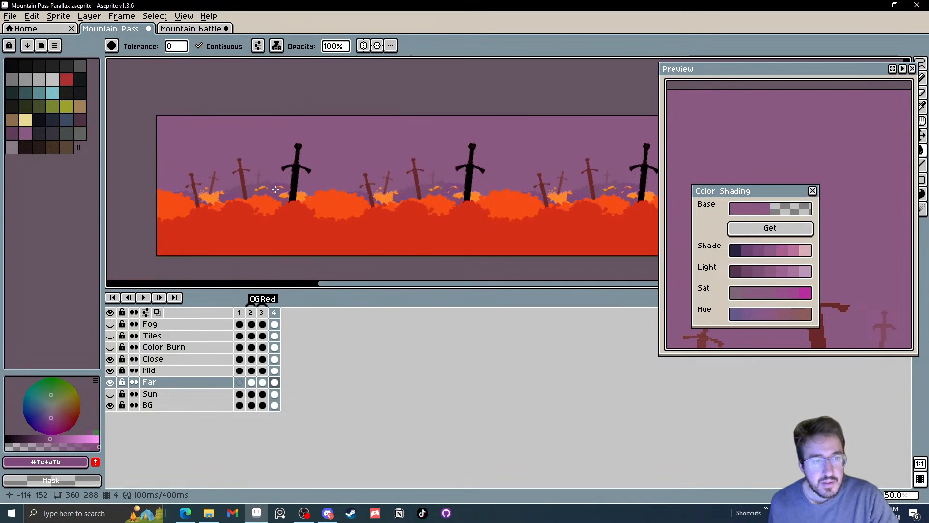
pyautogui.scroll(1, 275, 190)
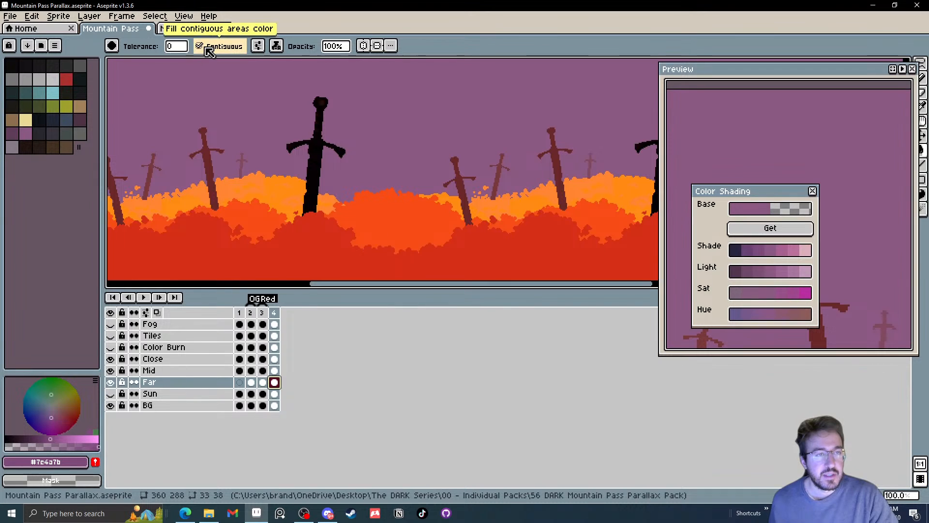
# Turn off contiguous filling and fill the lighter orange tone of frame 4's Far hills with #7d5075
pyautogui.click(209, 48)
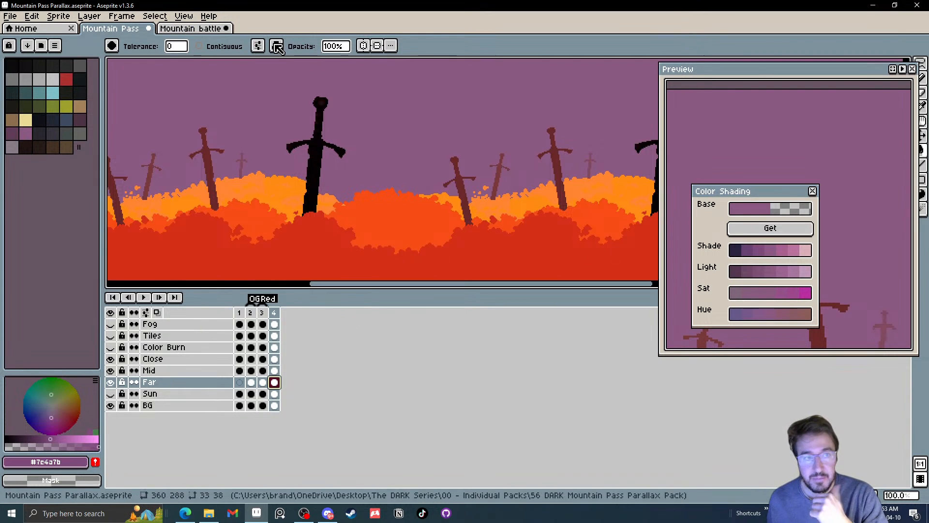
pyautogui.moveTo(247, 172); pyautogui.dragTo(272, 170)
pyautogui.scroll(1, 273, 170)
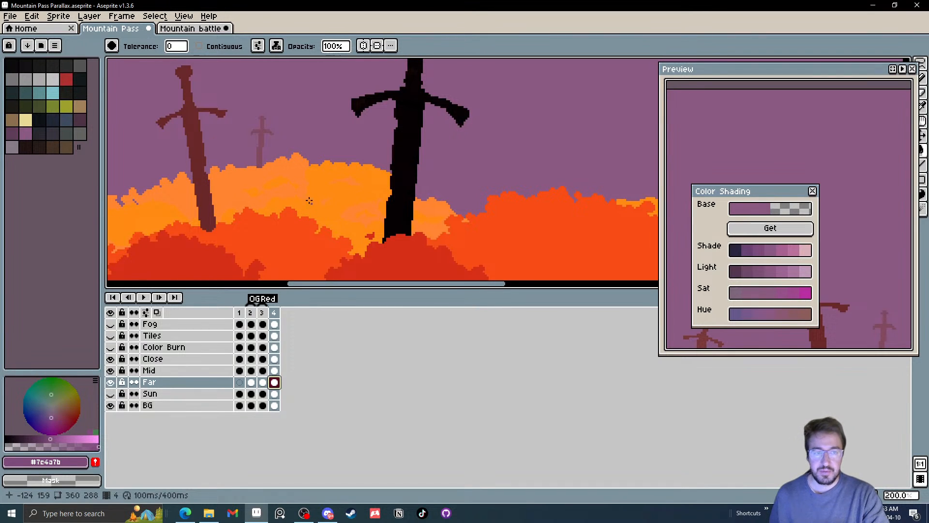
pyautogui.click(759, 270)
pyautogui.scroll(-1, 239, 174)
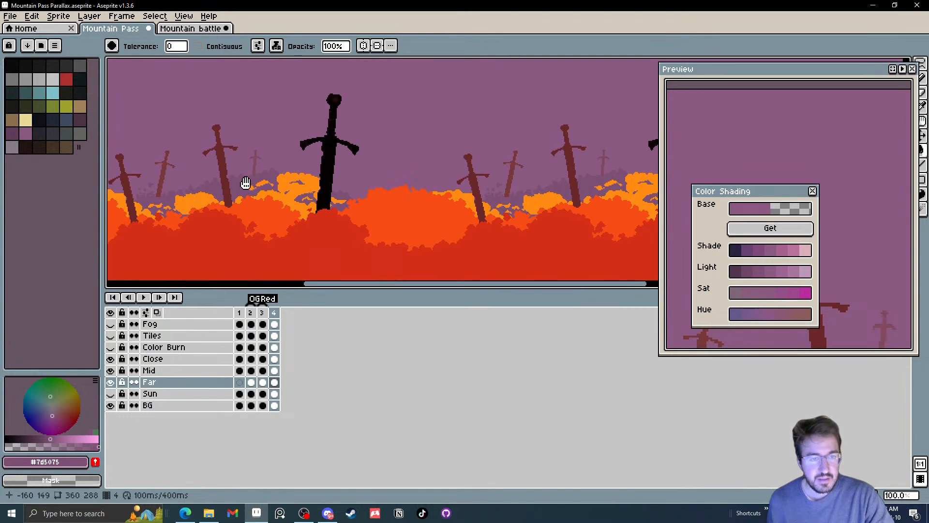
# Try #7e4a7b on the Far hills' remaining orange, undo that fill, and recolour their muted purple tone with it instead
pyautogui.click(752, 251)
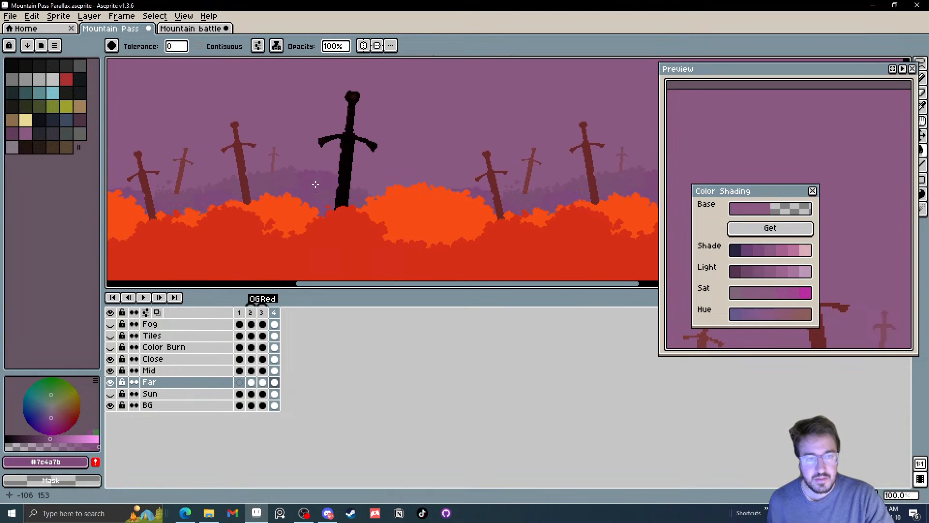
pyautogui.scroll(-1, 320, 185)
pyautogui.scroll(-1, 317, 184)
pyautogui.scroll(2, 290, 179)
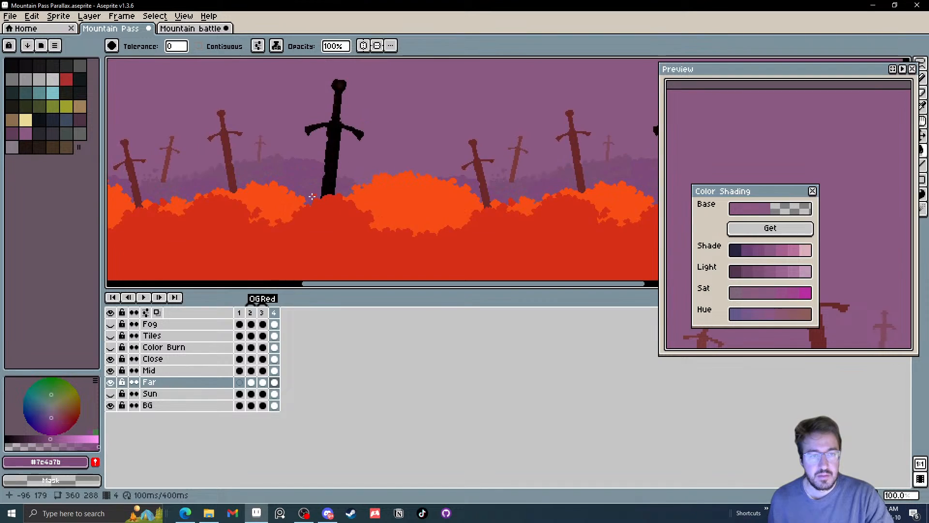
pyautogui.moveTo(289, 176); pyautogui.dragTo(310, 175)
pyautogui.hotkey('ctrl', 'z')
pyautogui.hotkey('ctrl', 'z')
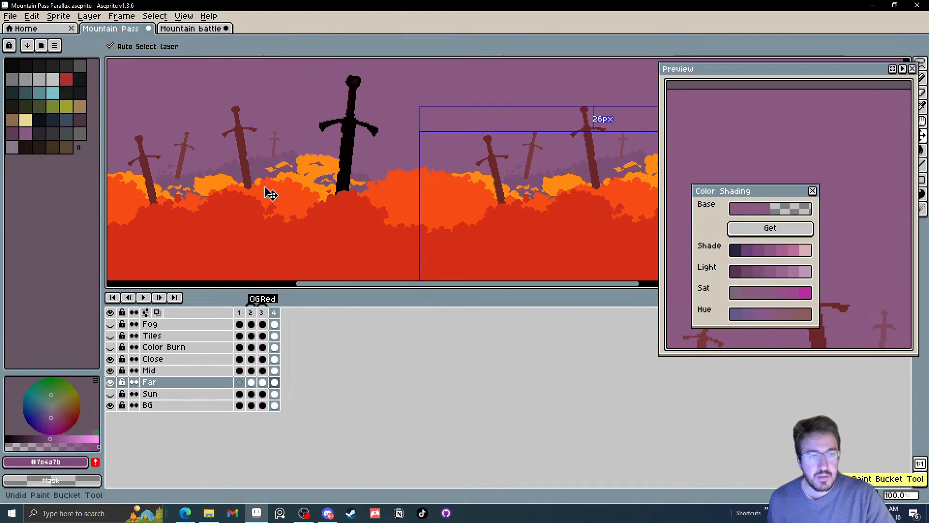
pyautogui.scroll(1, 268, 173)
pyautogui.click(253, 154)
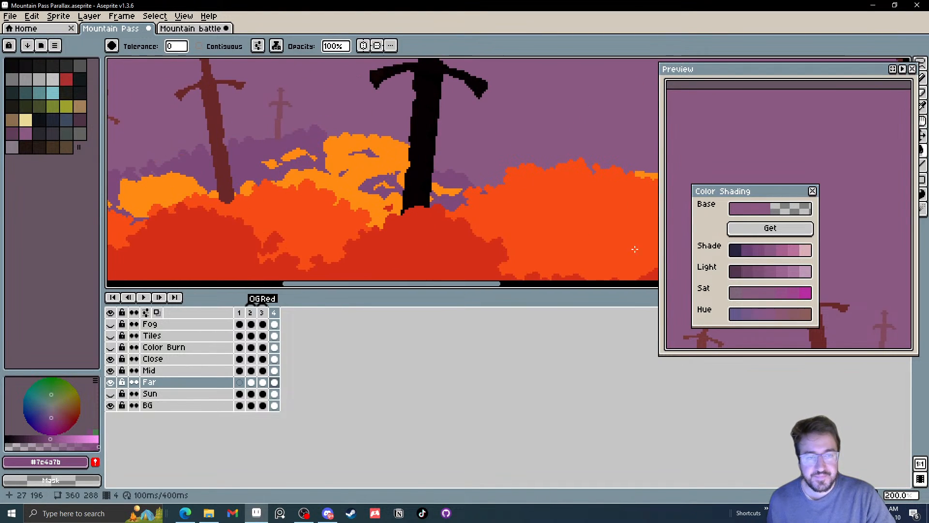
# Fill the remaining orange tone of frame 4's Far hills with the darker shade #684174
pyautogui.click(750, 250)
pyautogui.click(328, 181)
pyautogui.scroll(-3, 374, 195)
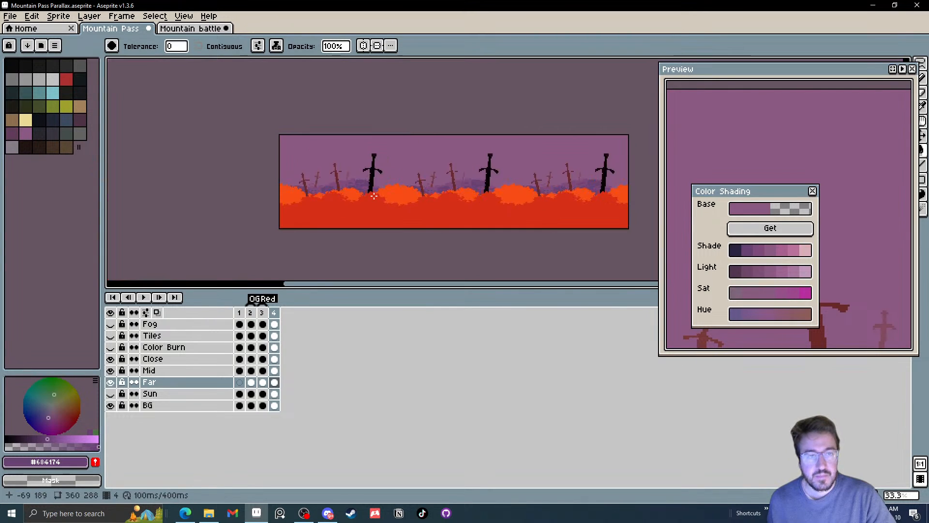
# Try the less saturated purple #895c80 on the two tones of the Far hills and undo the fills
pyautogui.scroll(3, 373, 195)
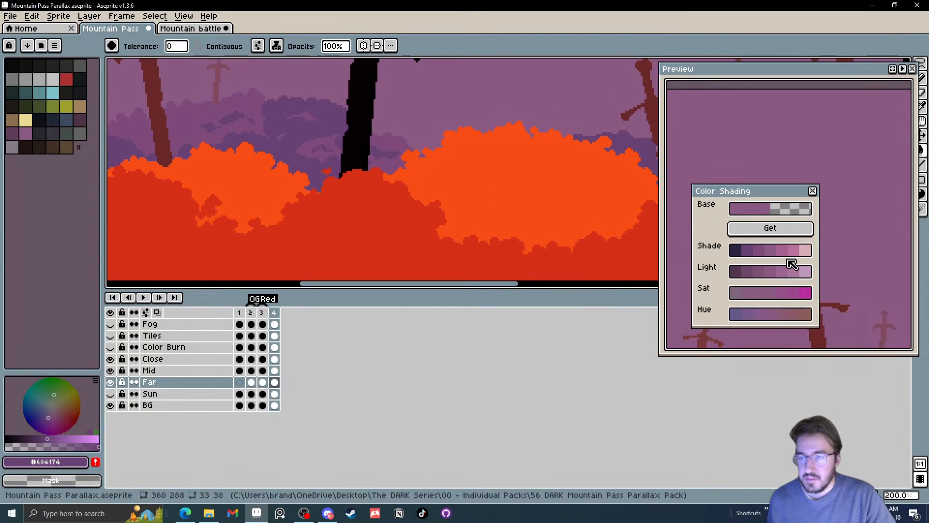
pyautogui.click(759, 292)
pyautogui.click(308, 123)
pyautogui.hotkey('ctrl', 'z')
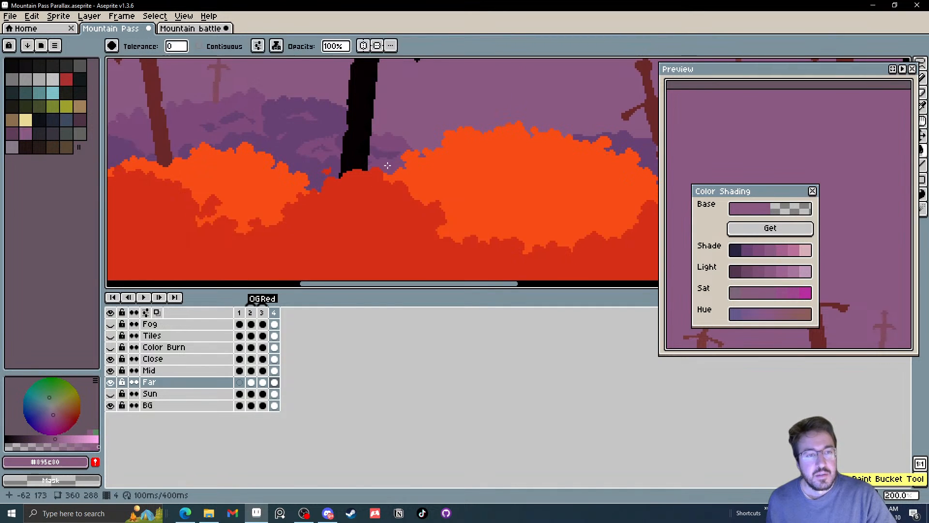
pyautogui.click(192, 113)
pyautogui.moveTo(218, 120); pyautogui.dragTo(288, 162)
pyautogui.hotkey('ctrl', 'z')
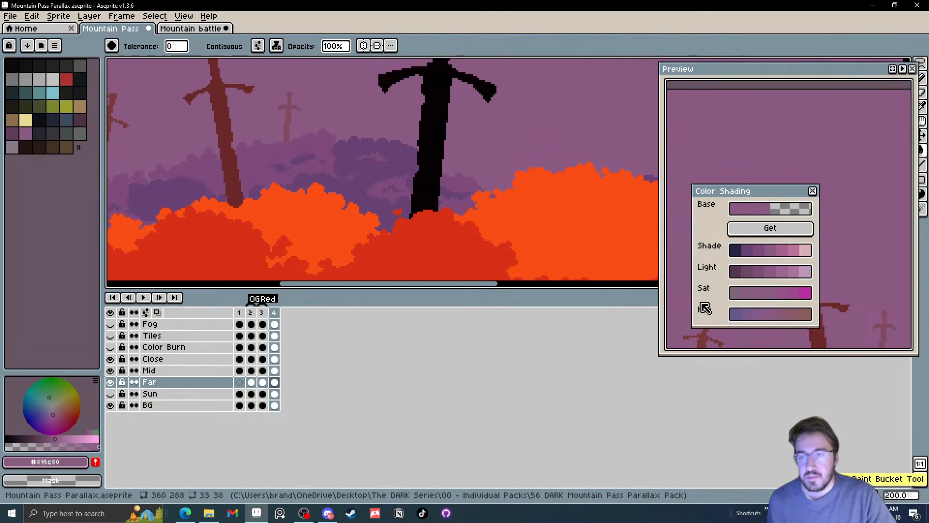
# Recolour the darker tone of frame 4's Far hills with the bluish purple #76598b from the hue shades
pyautogui.click(747, 315)
pyautogui.click(362, 170)
pyautogui.scroll(-2, 367, 179)
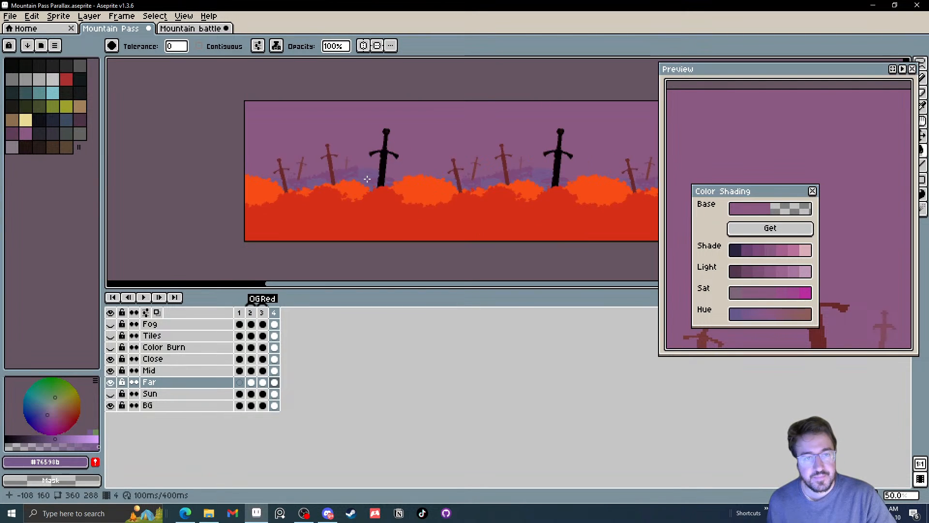
pyautogui.scroll(1, 367, 180)
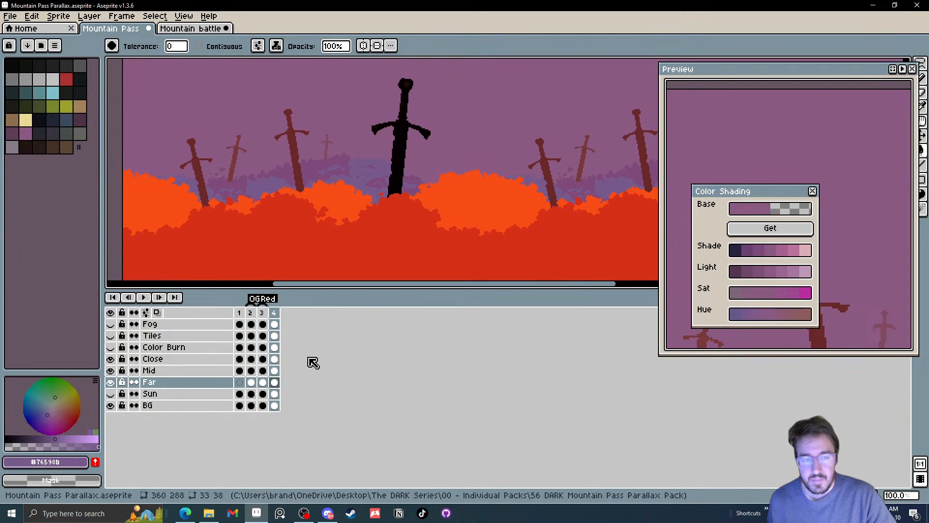
# Fill the orange bushes of frame 4's Mid layer with the darker light shade #6f4768
pyautogui.click(274, 371)
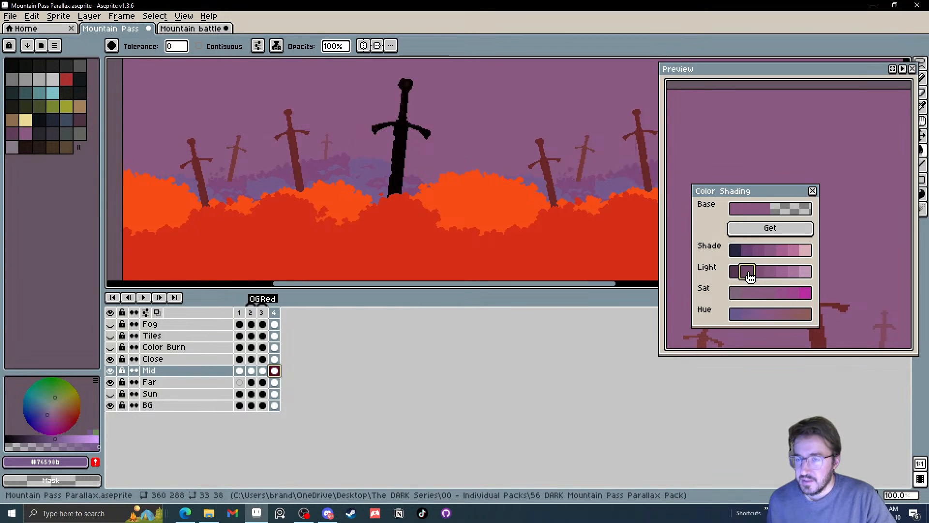
pyautogui.click(749, 274)
pyautogui.click(332, 202)
pyautogui.scroll(-2, 404, 210)
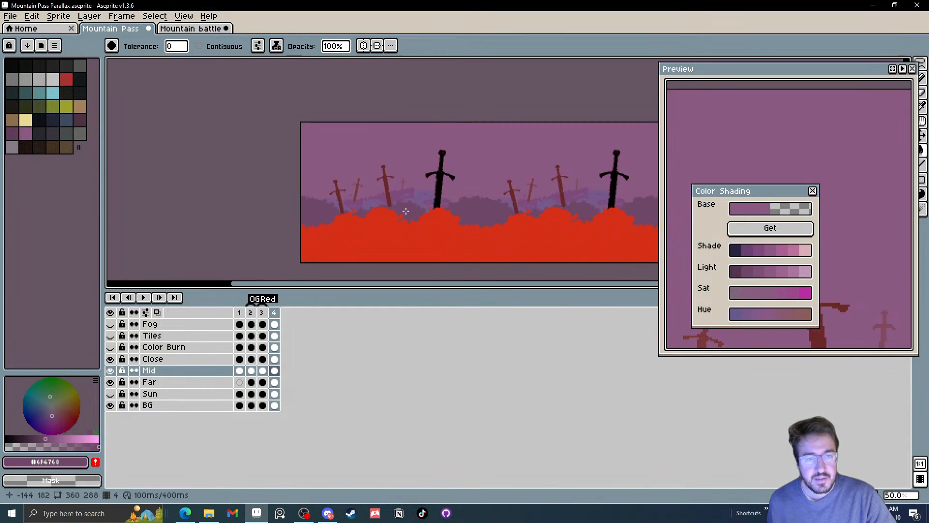
pyautogui.scroll(1, 406, 211)
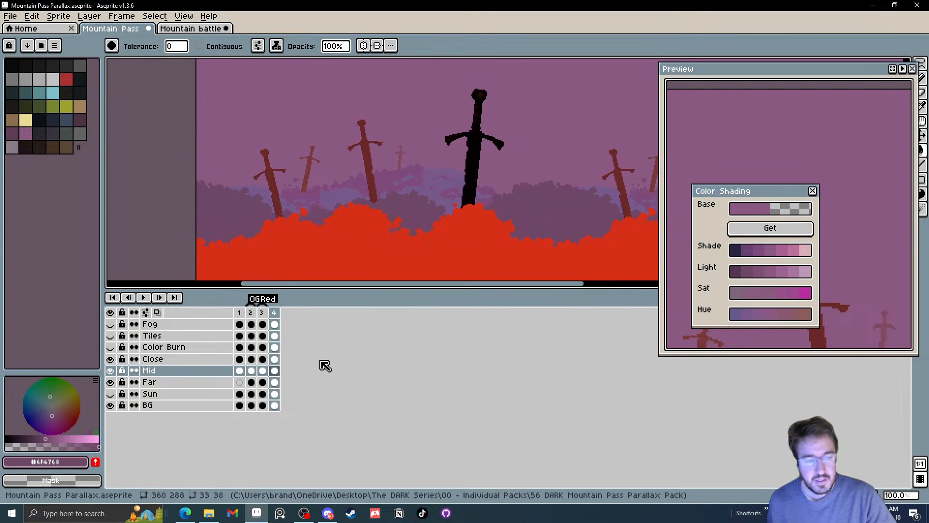
# Fill the red foreground bushes of frame 4's Close layer with the darkest light shade #53354e
pyautogui.click(274, 359)
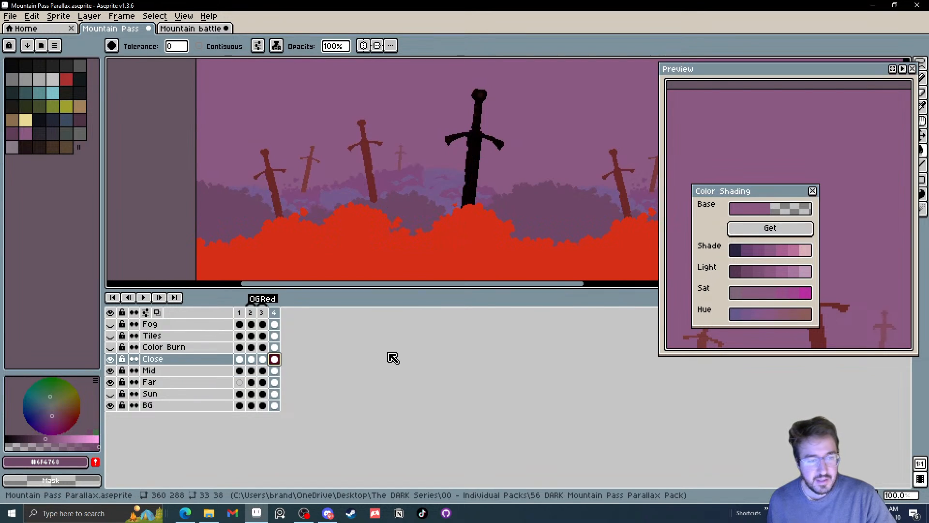
pyautogui.click(736, 272)
pyautogui.click(529, 258)
pyautogui.scroll(-2, 523, 258)
pyautogui.moveTo(516, 259); pyautogui.dragTo(366, 237)
pyautogui.scroll(1, 367, 237)
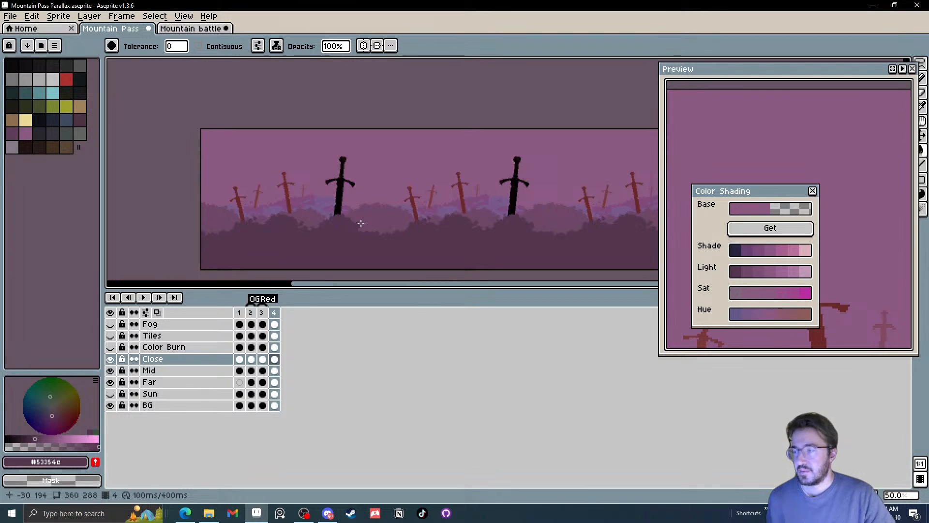
pyautogui.scroll(1, 363, 222)
pyautogui.moveTo(337, 207); pyautogui.dragTo(395, 208)
pyautogui.scroll(-1, 393, 200)
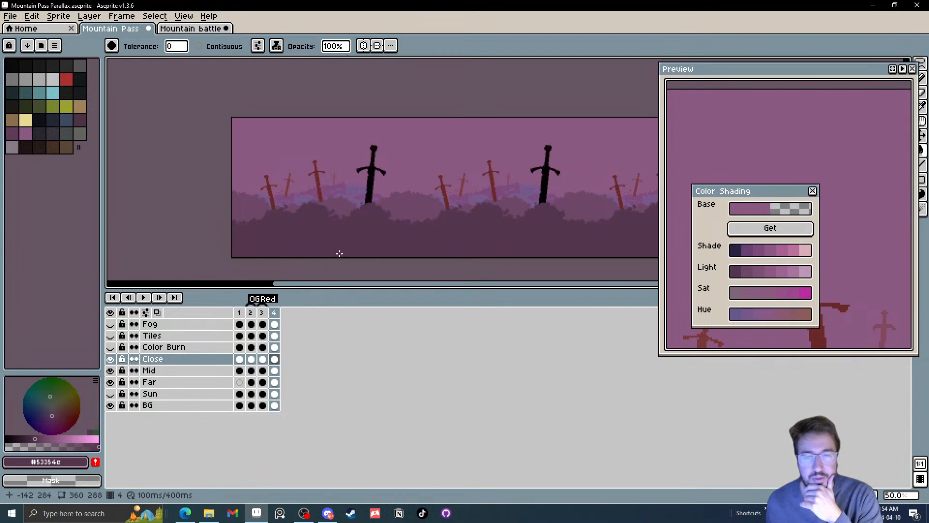
# Try the near-black blue #0b0e1d on the Close layer's large sword and undo the fill
pyautogui.click(733, 251)
pyautogui.click(748, 228)
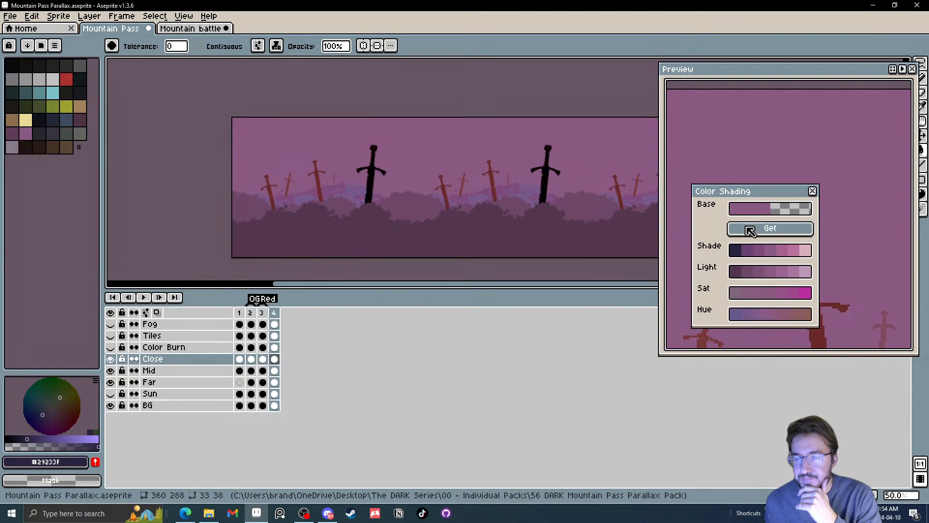
pyautogui.click(736, 253)
pyautogui.scroll(1, 561, 175)
pyautogui.click(535, 177)
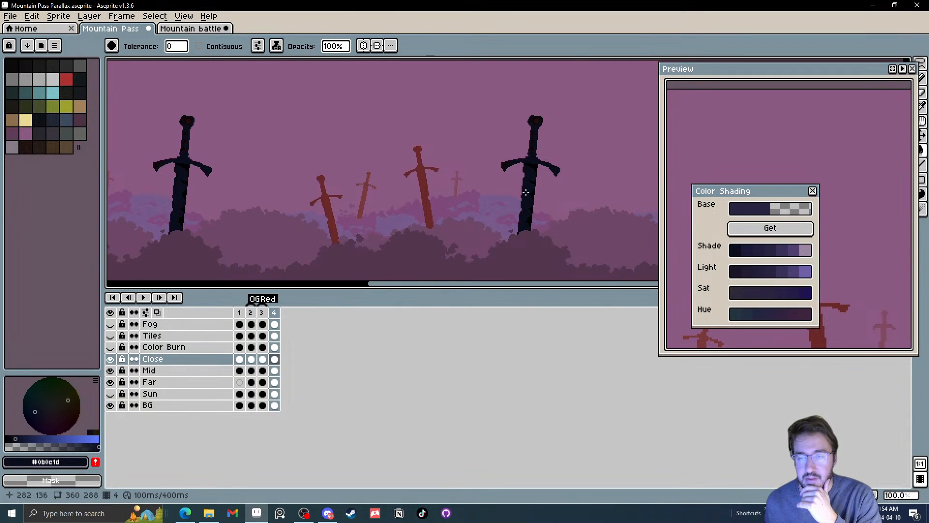
pyautogui.scroll(2, 526, 192)
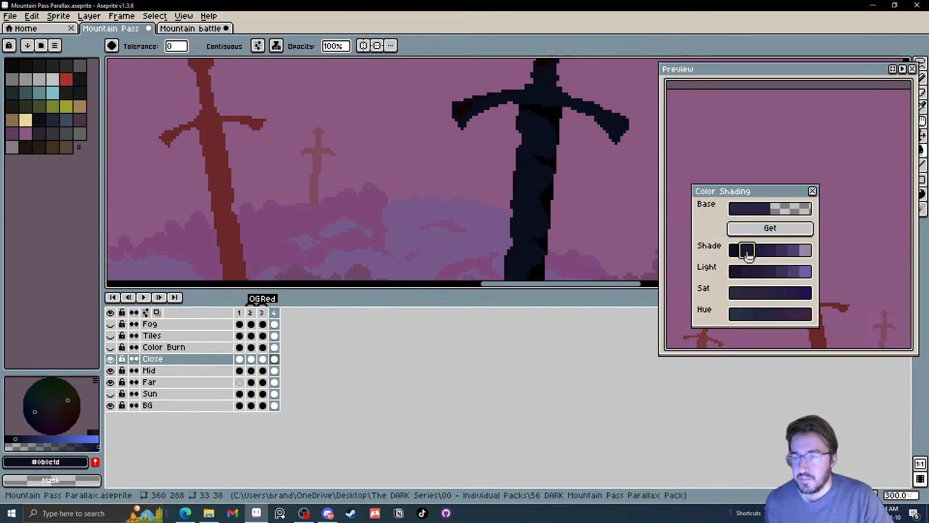
pyautogui.click(770, 229)
pyautogui.hotkey('ctrl', 'z')
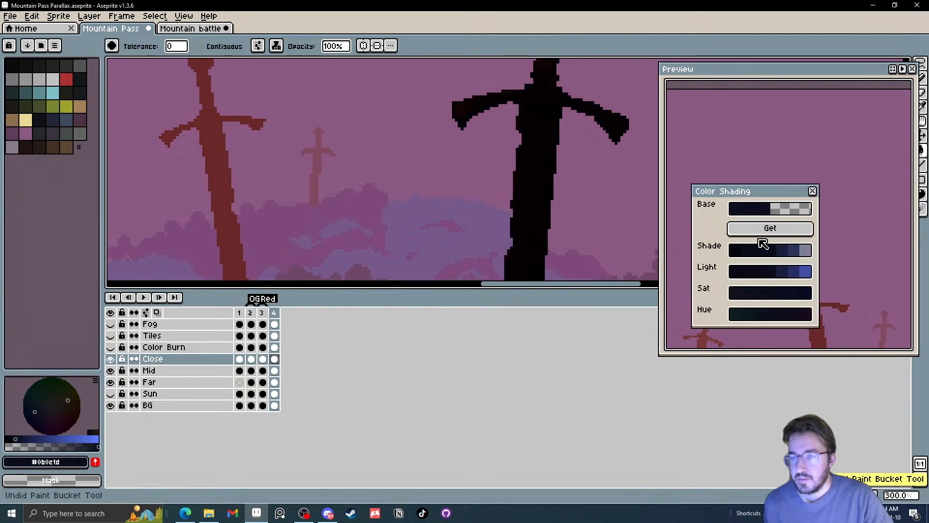
pyautogui.scroll(-2, 563, 201)
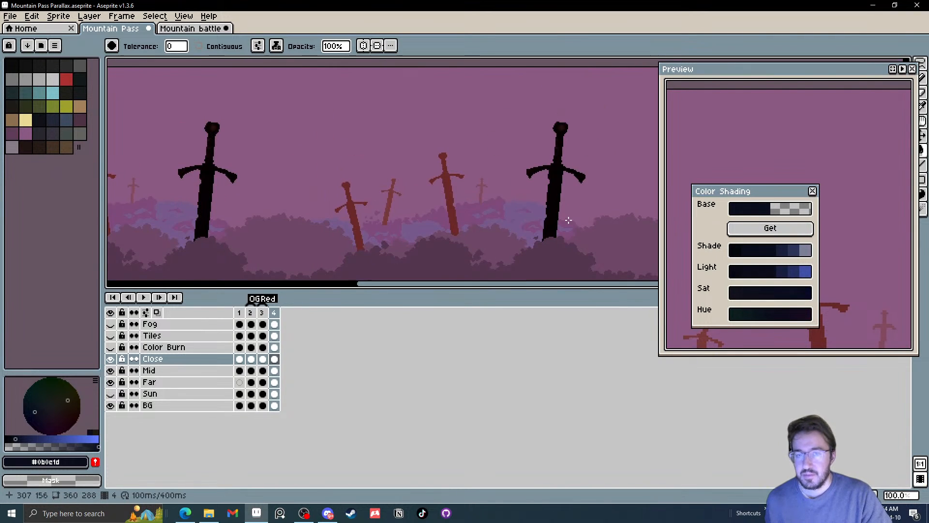
# Sample the foreground bush colour, take its darkest shade #191526, and fill the main black tone of the Close swords with it
pyautogui.moveTo(518, 224); pyautogui.dragTo(501, 185)
pyautogui.press('i')
pyautogui.click(435, 226)
pyautogui.click(791, 229)
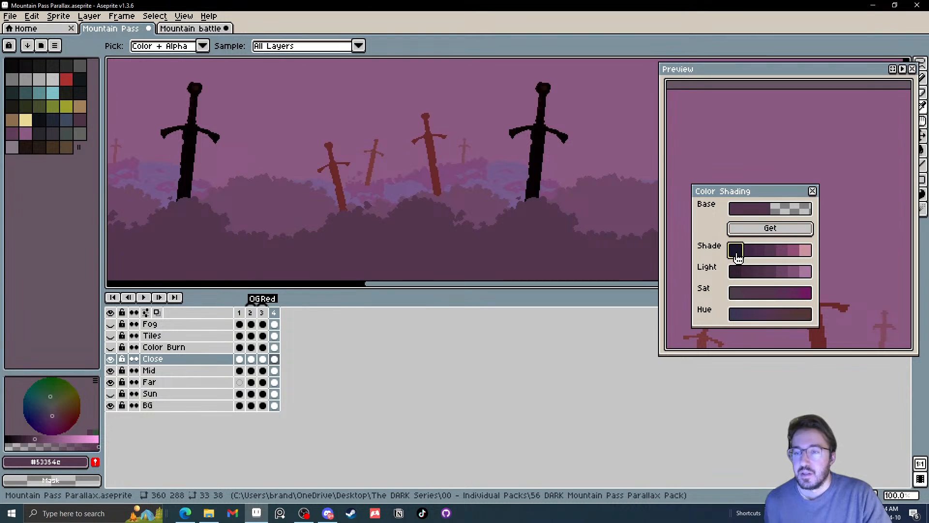
pyautogui.click(736, 251)
pyautogui.click(767, 231)
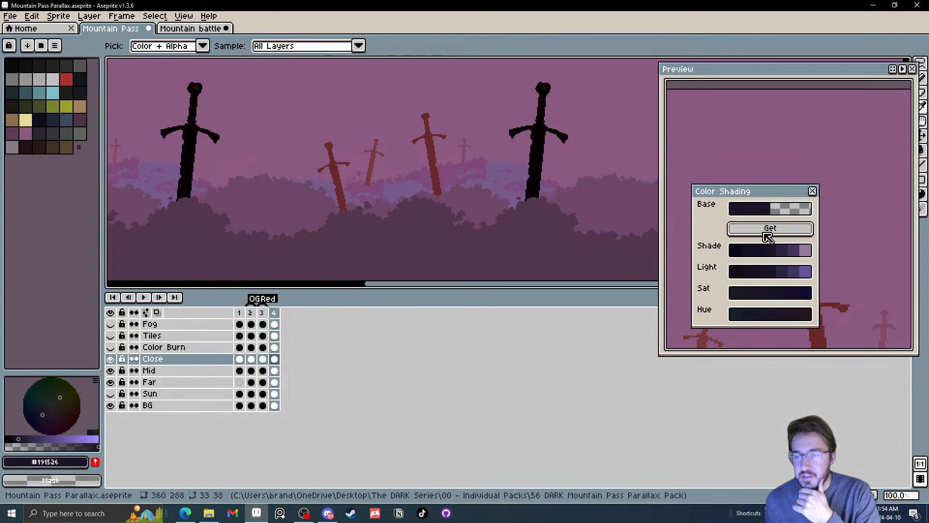
pyautogui.scroll(1, 536, 157)
pyautogui.press('g')
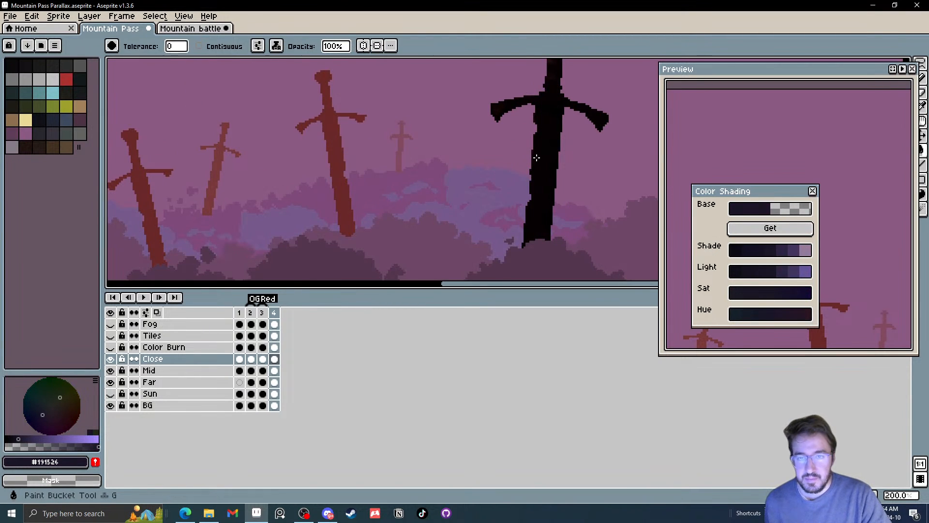
pyautogui.click(536, 157)
pyautogui.scroll(-1, 536, 157)
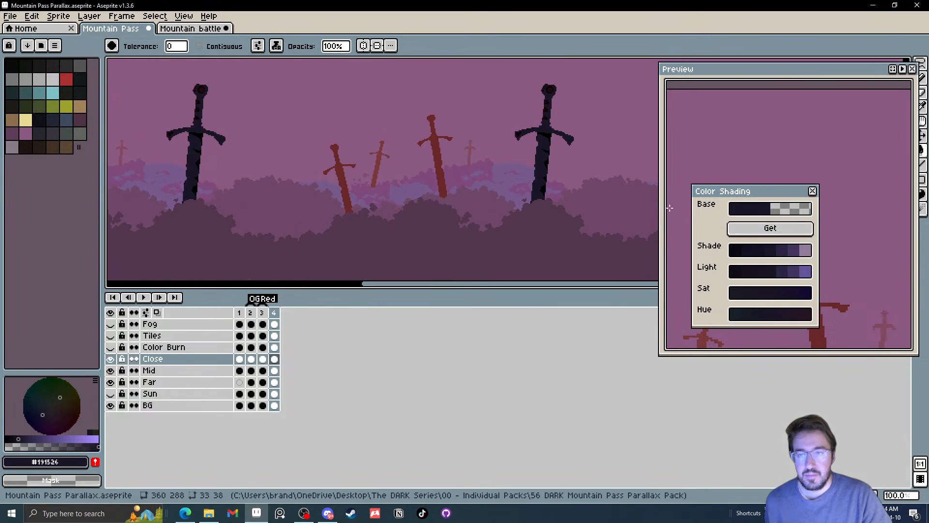
# Fill the remaining black shadow tone on the Close swords' blades with the slightly darker #14111e
pyautogui.click(743, 270)
pyautogui.scroll(3, 585, 155)
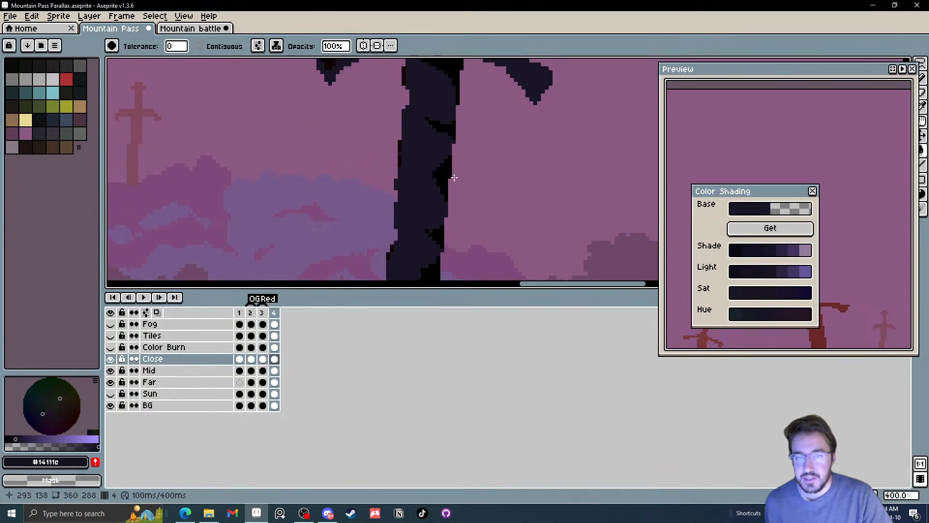
pyautogui.click(454, 178)
pyautogui.moveTo(454, 177); pyautogui.dragTo(462, 240)
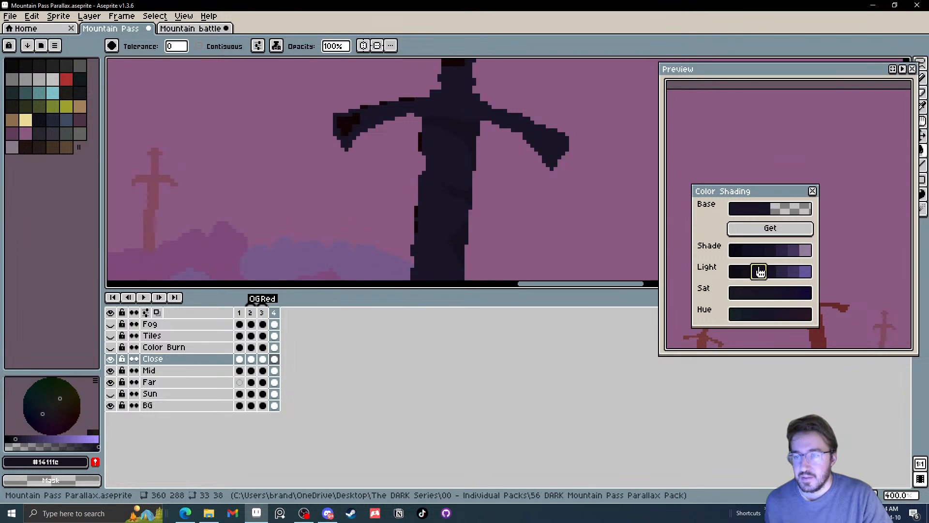
# Recolour the dark highlight tone on the Close swords' crossguard and grip with the lighter shade #2c2443
pyautogui.click(782, 249)
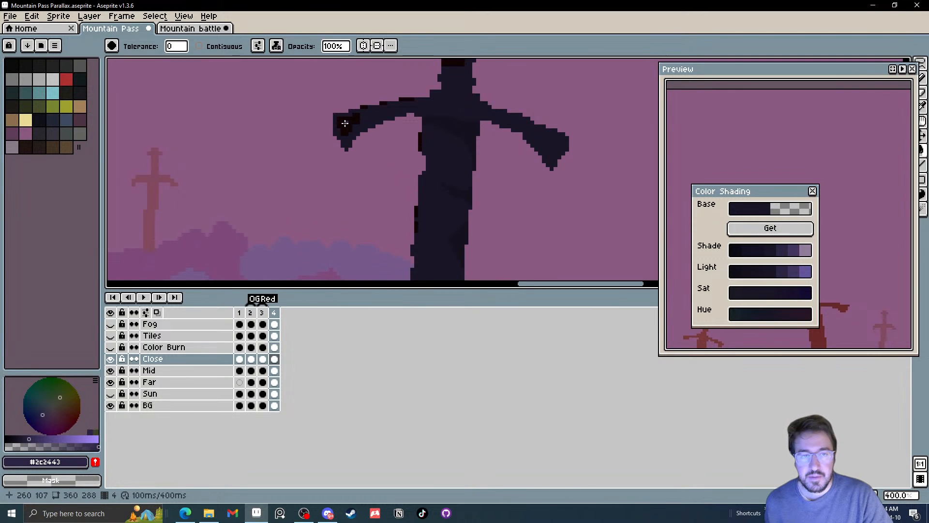
pyautogui.click(345, 123)
pyautogui.moveTo(357, 124); pyautogui.dragTo(379, 249)
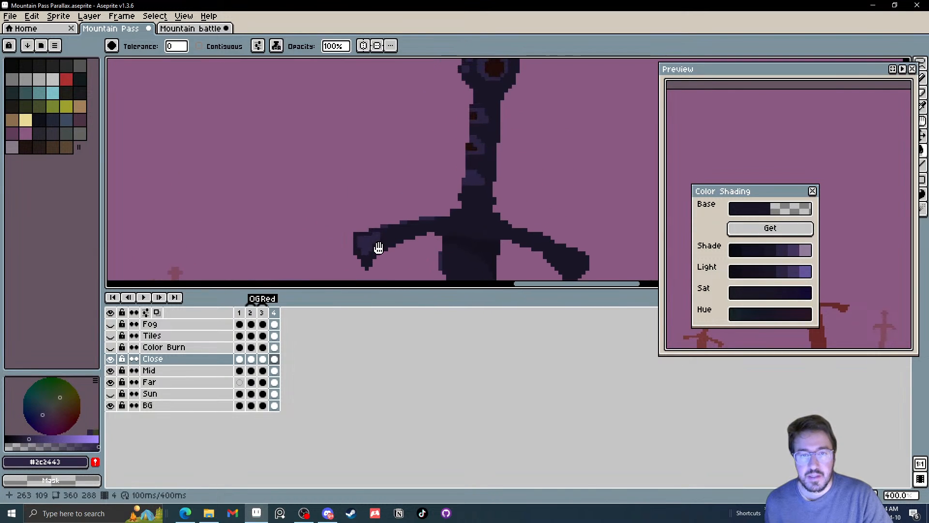
# Recolour the dark red spots on the Close swords' grip and pommel with #43345c
pyautogui.click(793, 250)
pyautogui.click(473, 115)
pyautogui.click(494, 68)
pyautogui.click(470, 147)
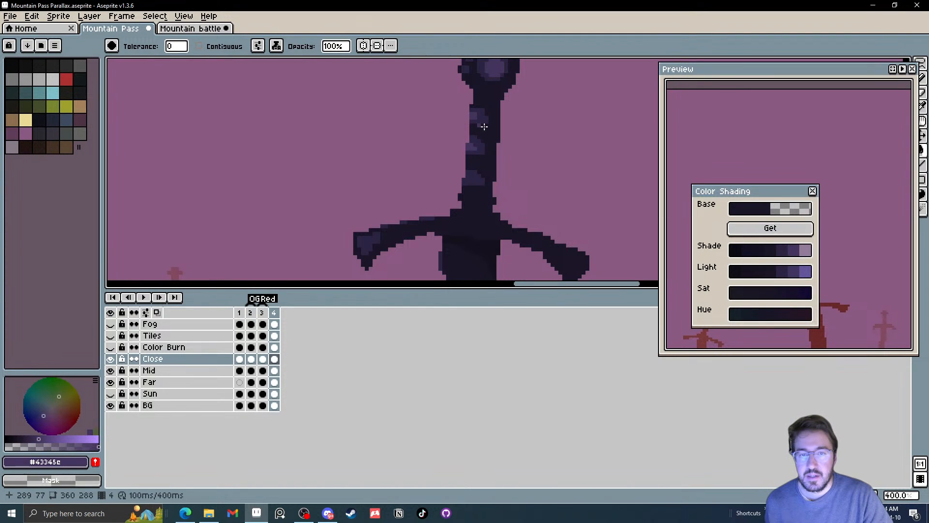
# Recolour the red swords of frame 4's Mid layer with the same purple #43345c
pyautogui.scroll(-4, 508, 147)
pyautogui.scroll(1, 531, 157)
pyautogui.moveTo(524, 157); pyautogui.dragTo(624, 141)
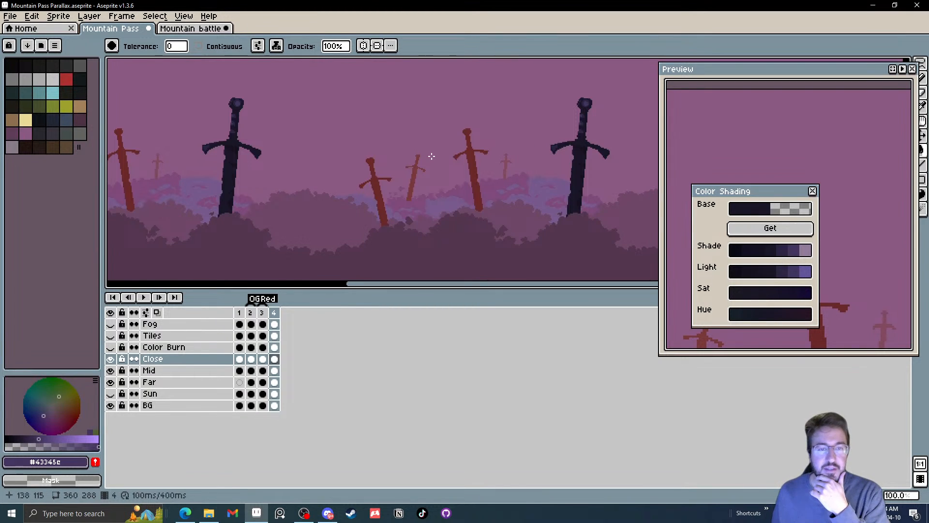
pyautogui.click(275, 370)
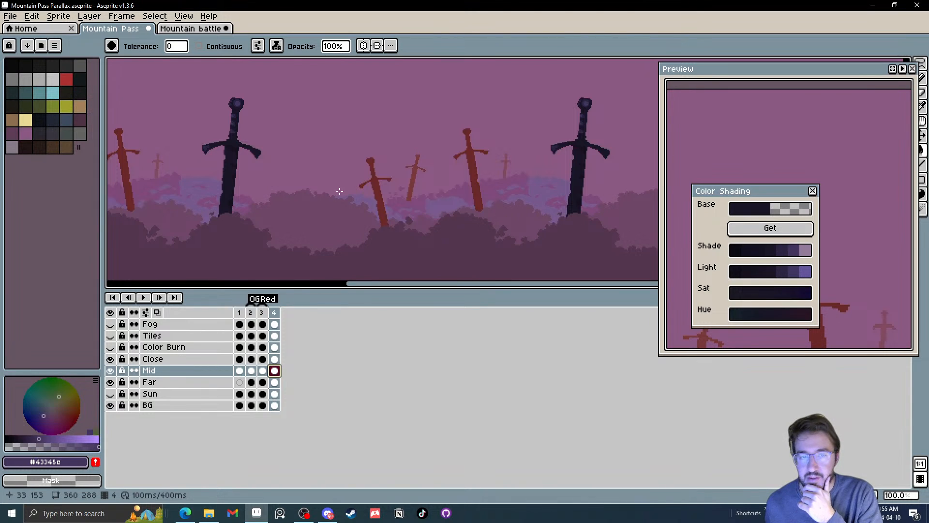
pyautogui.scroll(-1, 396, 195)
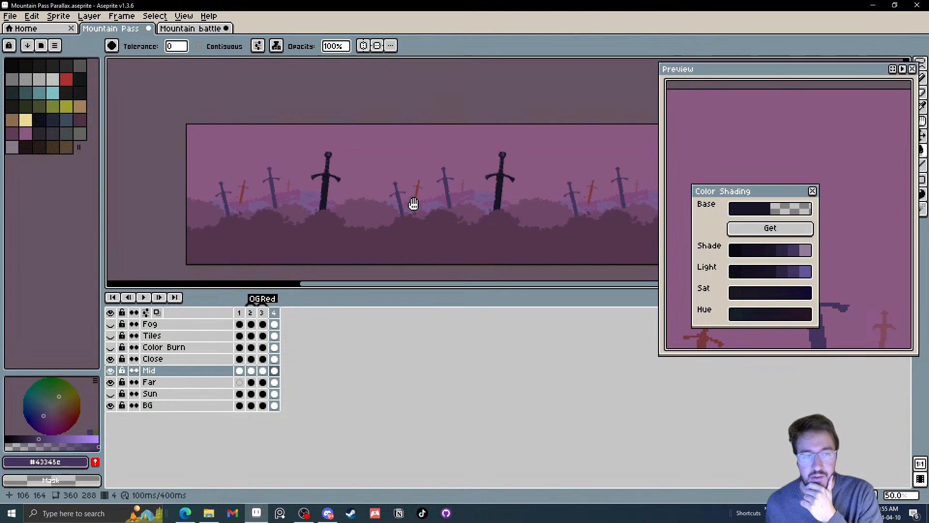
# Try the pale purple #927b99 on the BG layer and on the Far layer's reddish sword, undoing both fills
pyautogui.click(274, 394)
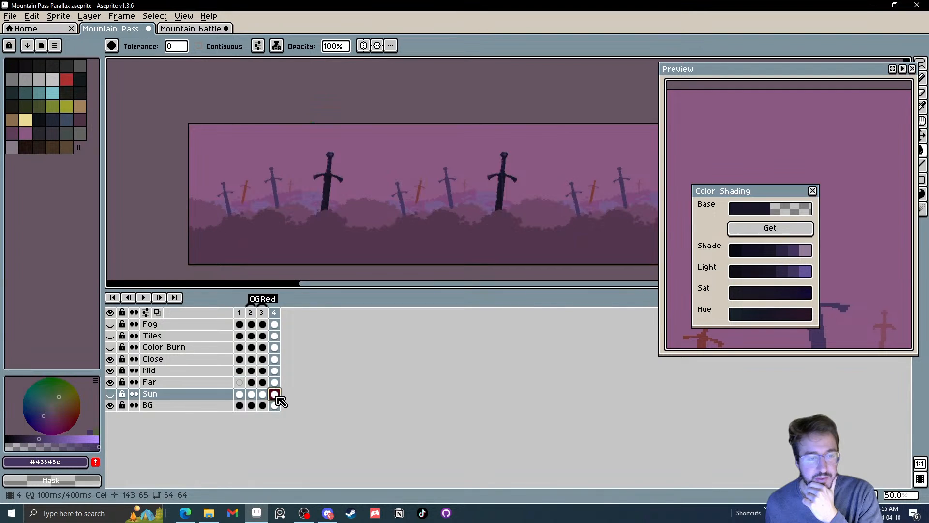
pyautogui.scroll(2, 259, 185)
pyautogui.moveTo(258, 185); pyautogui.dragTo(310, 242)
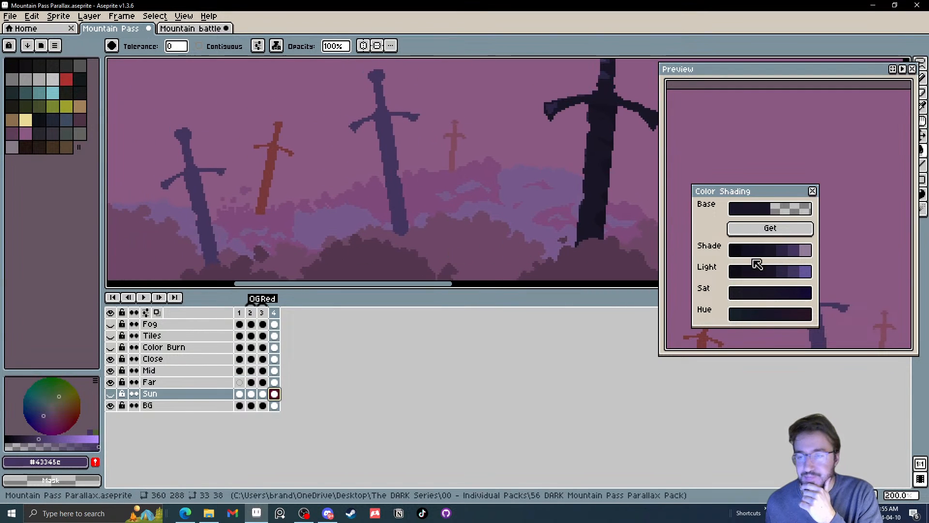
pyautogui.click(799, 255)
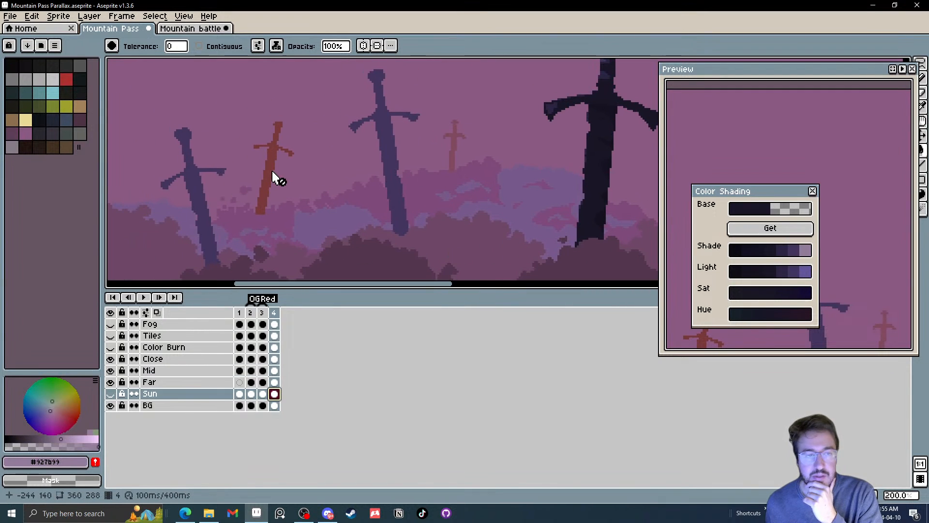
pyautogui.click(159, 406)
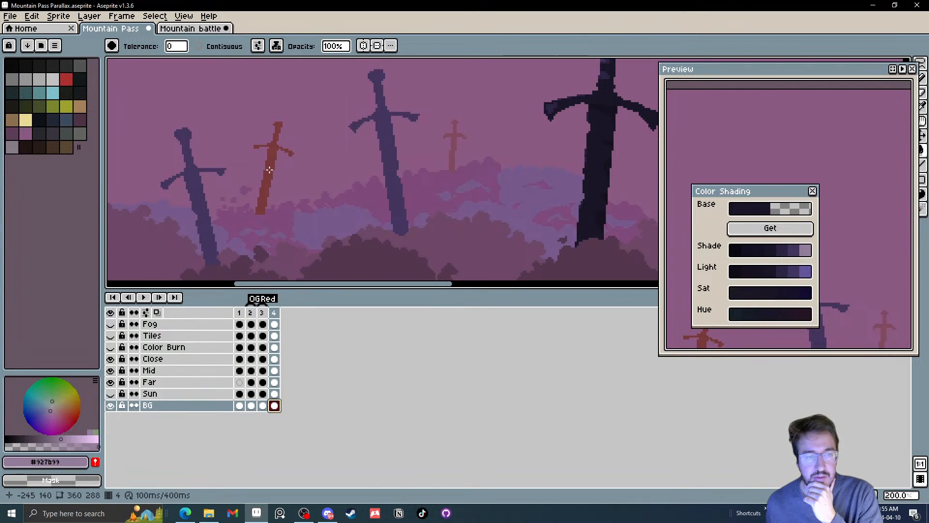
pyautogui.click(271, 186)
pyautogui.hotkey('ctrl', 'z')
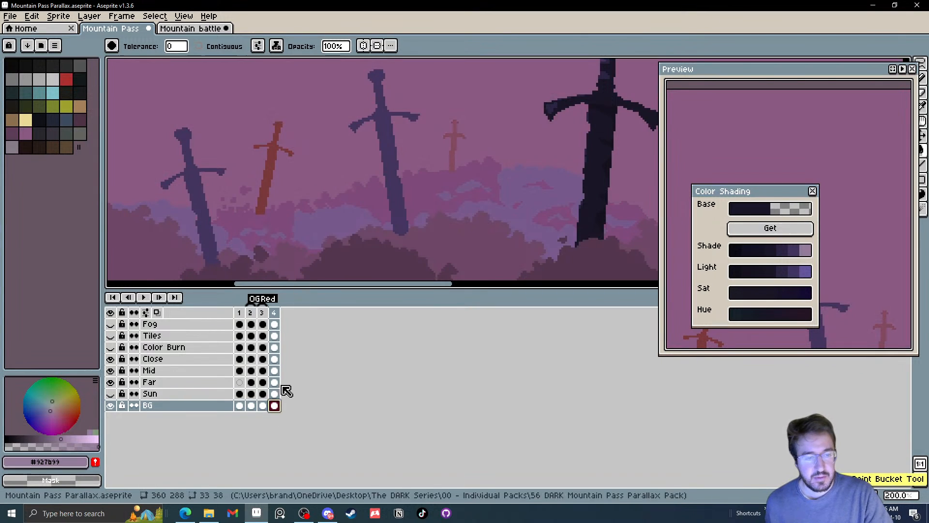
pyautogui.click(275, 382)
pyautogui.click(265, 187)
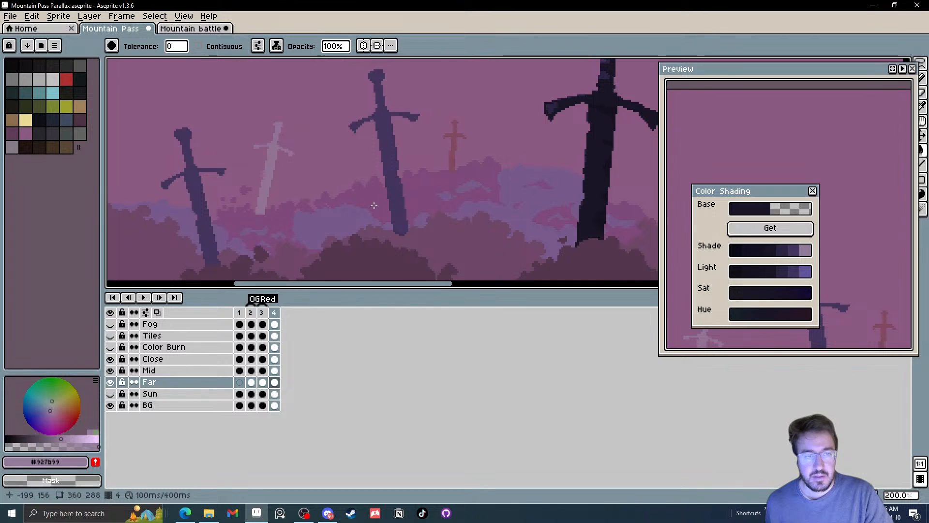
pyautogui.hotkey('ctrl', 'z')
# Recolour both reddish sword tones of frame 4's Far layer with the dark purple #3f3560
pyautogui.click(758, 271)
pyautogui.click(268, 174)
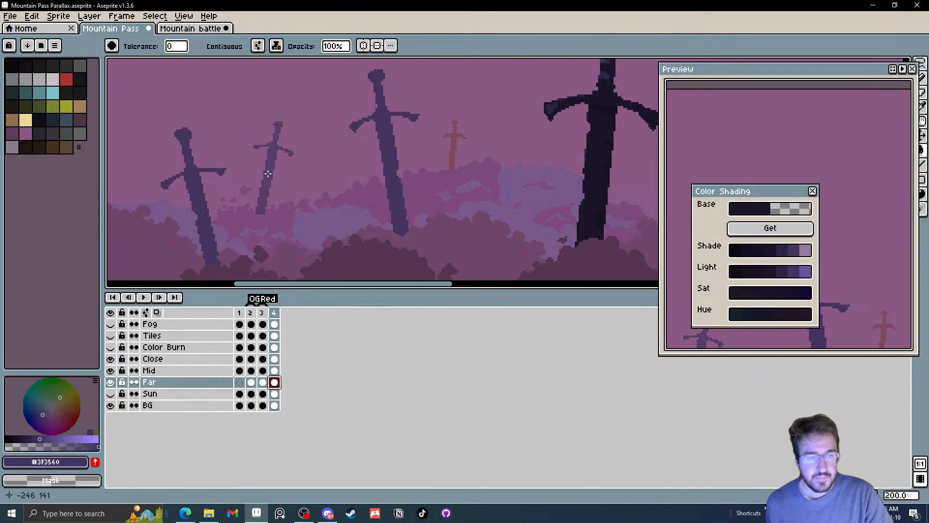
pyautogui.scroll(-2, 308, 184)
pyautogui.scroll(1, 330, 175)
pyautogui.scroll(2, 330, 175)
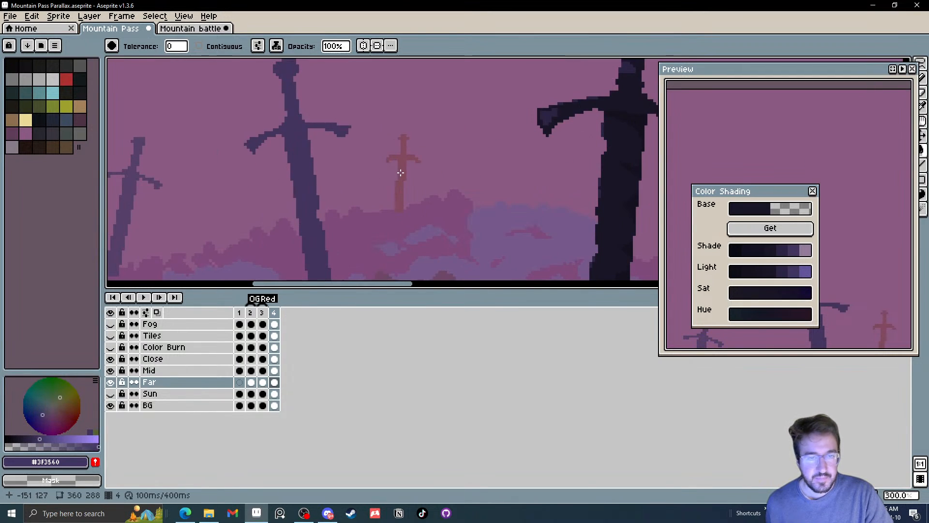
pyautogui.scroll(-3, 401, 173)
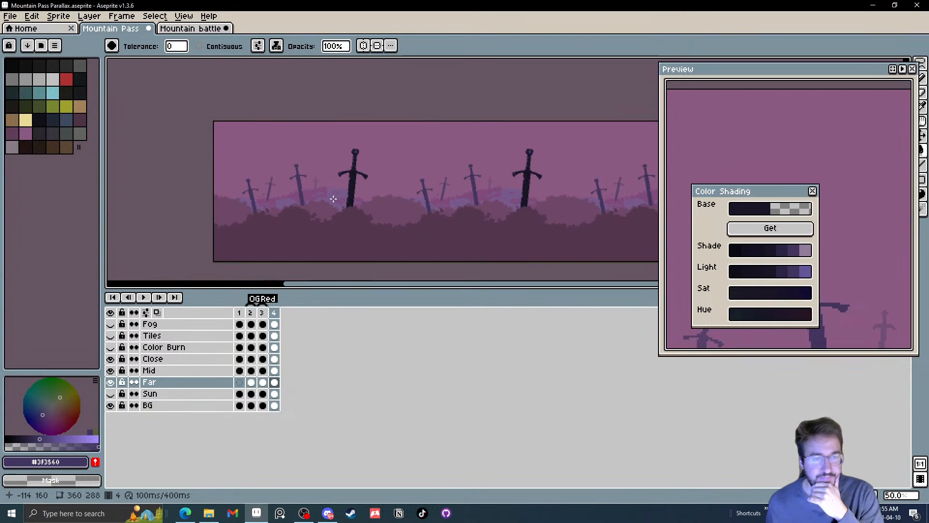
# Compare frame 2's colours with frame 4's and select frame 4's Close layer
pyautogui.click(250, 313)
pyautogui.click(274, 314)
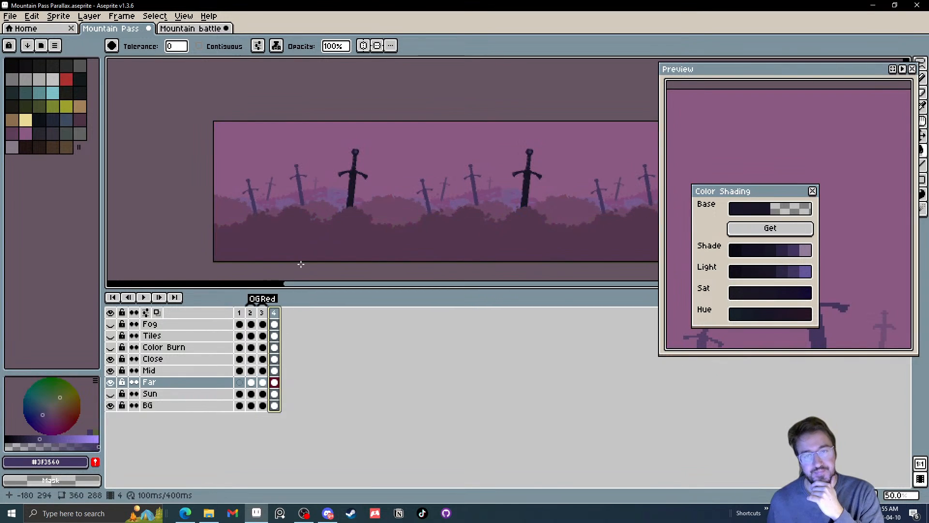
pyautogui.click(276, 359)
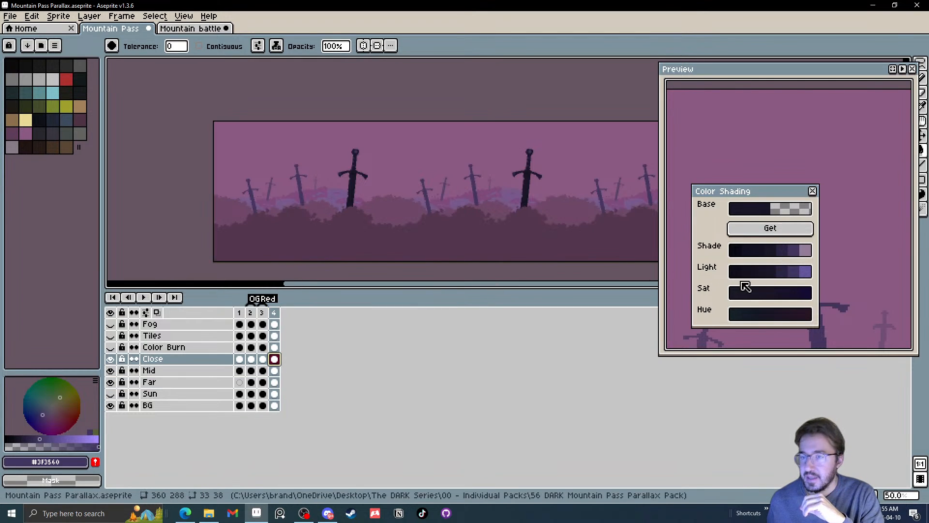
pyautogui.moveTo(455, 242); pyautogui.dragTo(457, 253)
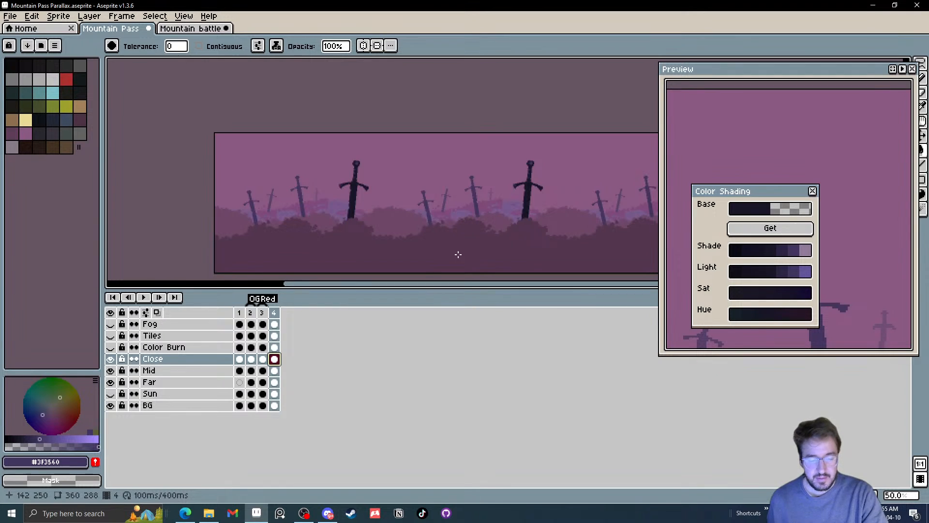
# Recolour frame 4's Close bushes with palette colour Idx-29 and its Mid bushes with Idx-30
pyautogui.click(77, 122)
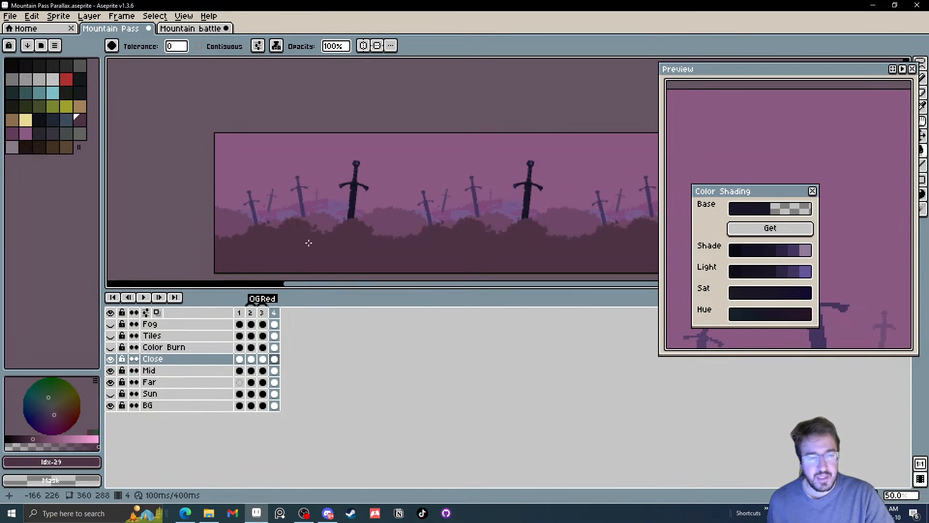
pyautogui.click(13, 133)
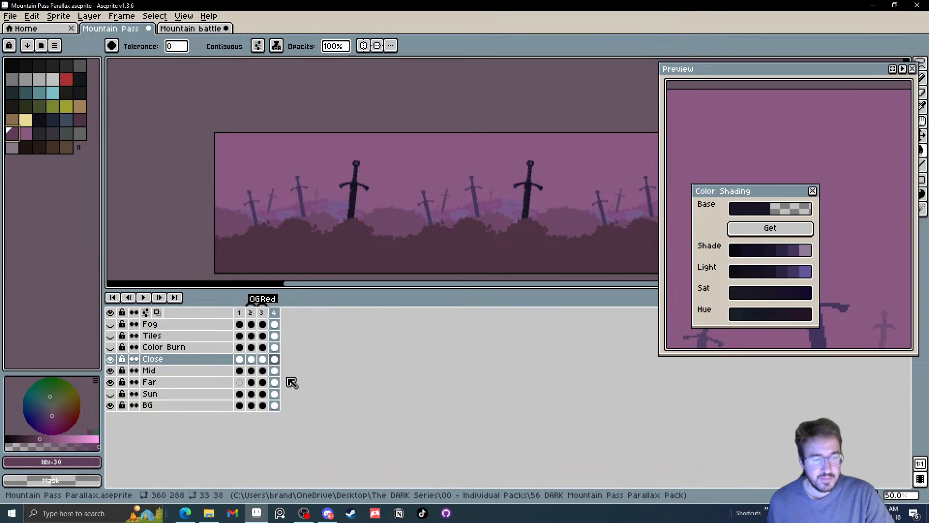
pyautogui.click(274, 370)
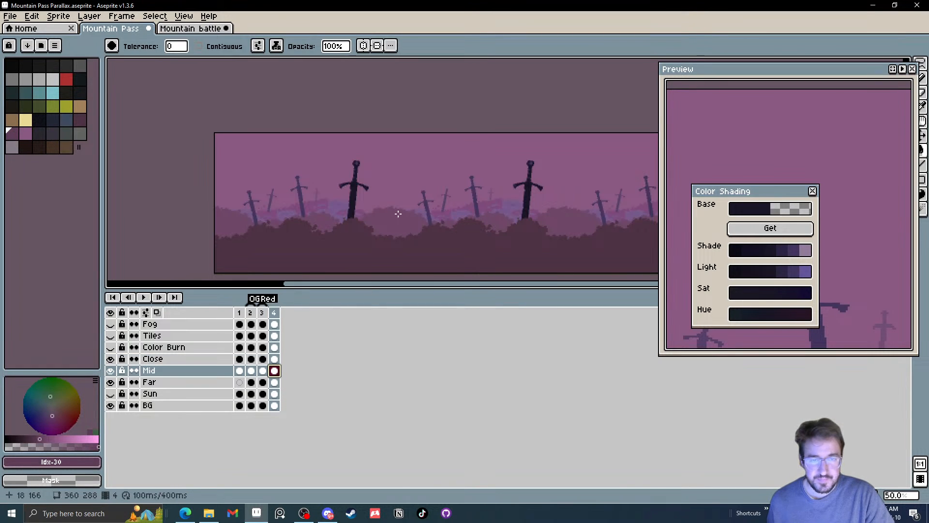
pyautogui.scroll(2, 392, 234)
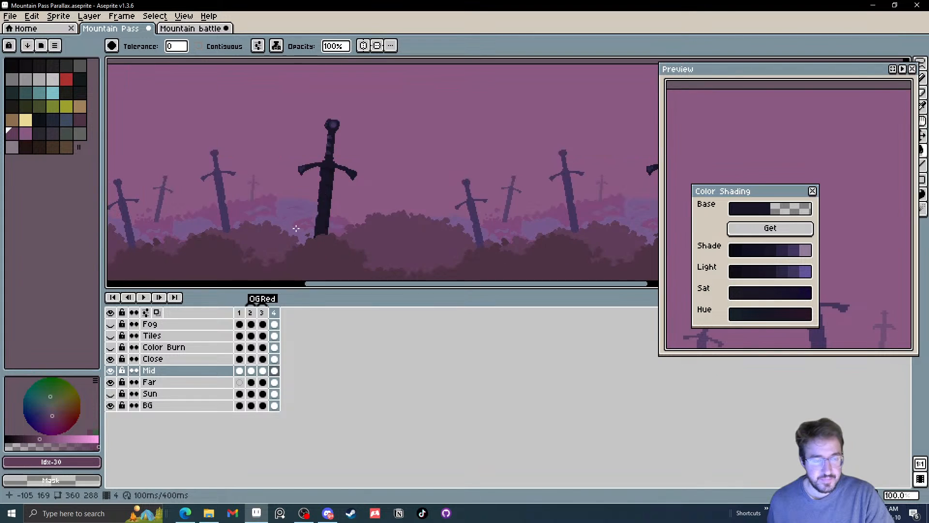
# Fill the bluish bushes of frame 4's Far layer with #6f4768, a darker shade derived from palette colour Idx-31
pyautogui.click(275, 382)
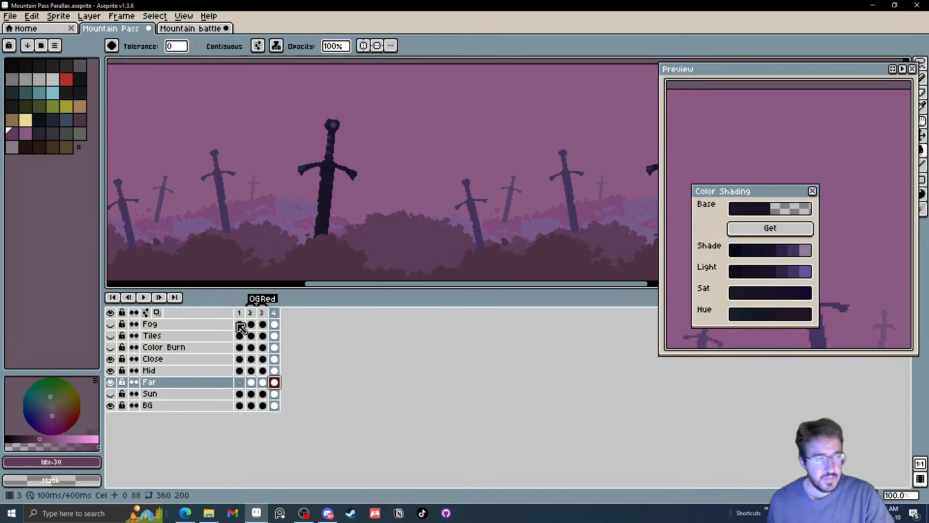
pyautogui.click(28, 133)
pyautogui.scroll(1, 225, 217)
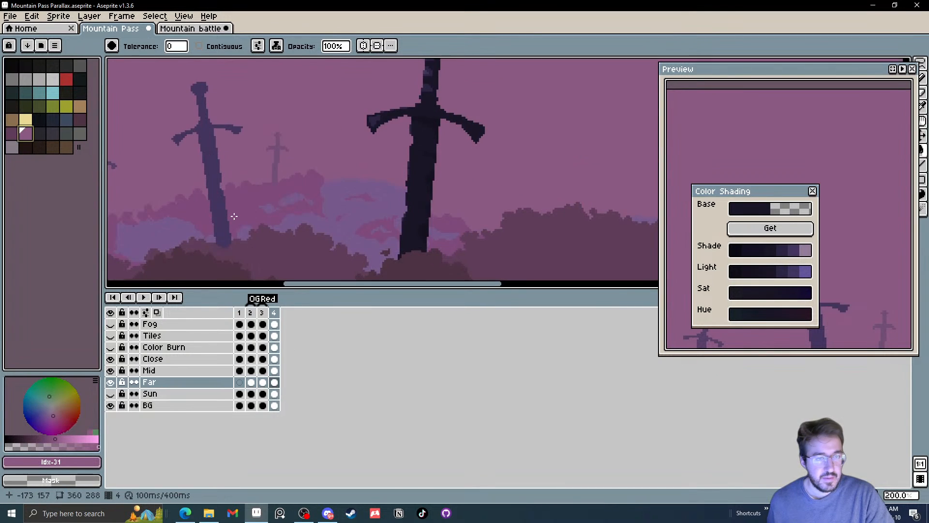
pyautogui.click(281, 221)
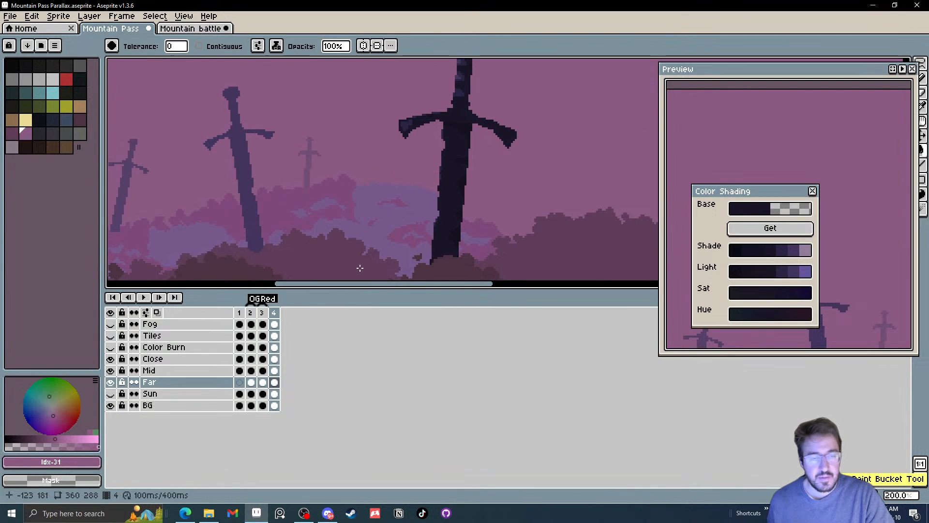
pyautogui.click(793, 230)
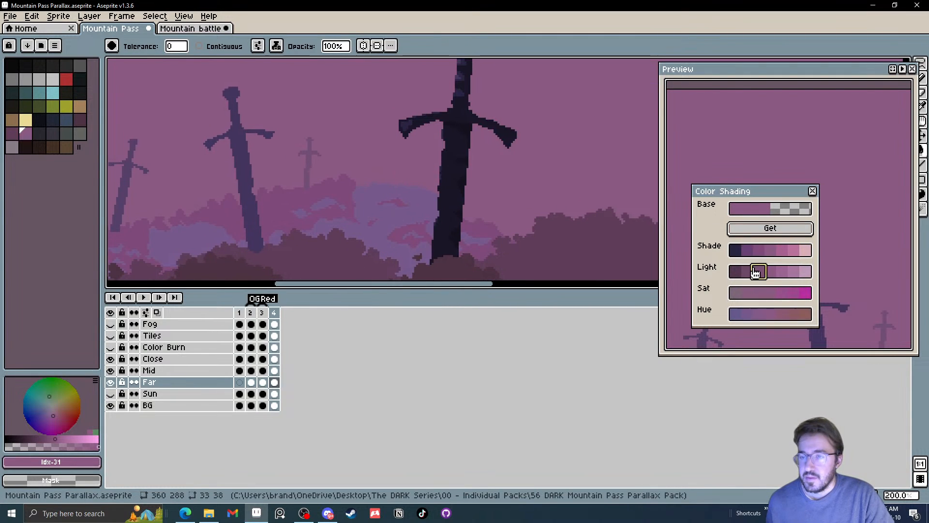
pyautogui.click(756, 273)
pyautogui.click(384, 219)
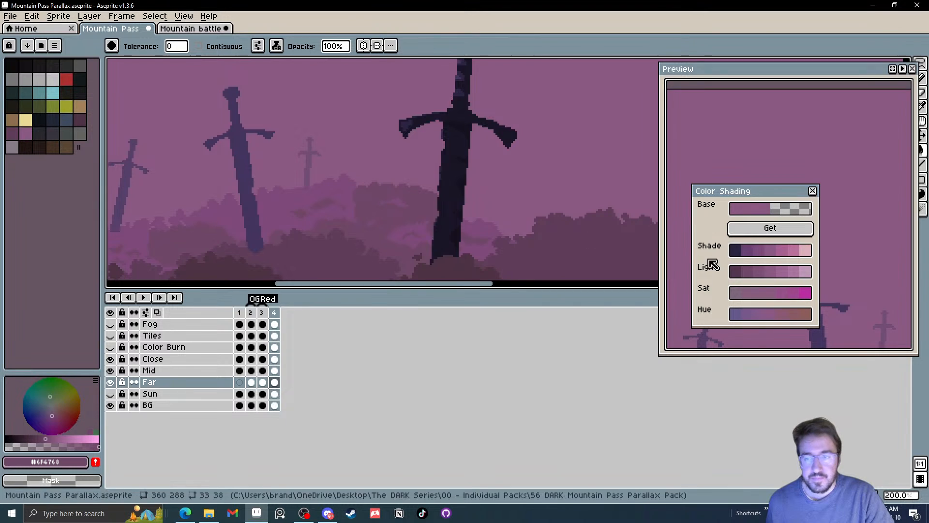
# Recolour the remaining pink bushes of frame 4's Far layer with #7d5075 and save the sprite
pyautogui.click(740, 277)
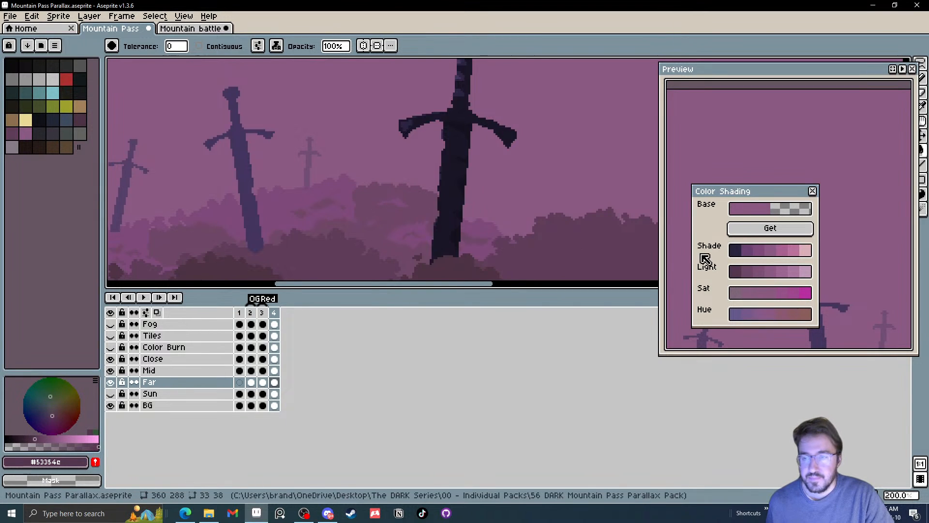
pyautogui.click(762, 272)
pyautogui.scroll(-3, 342, 193)
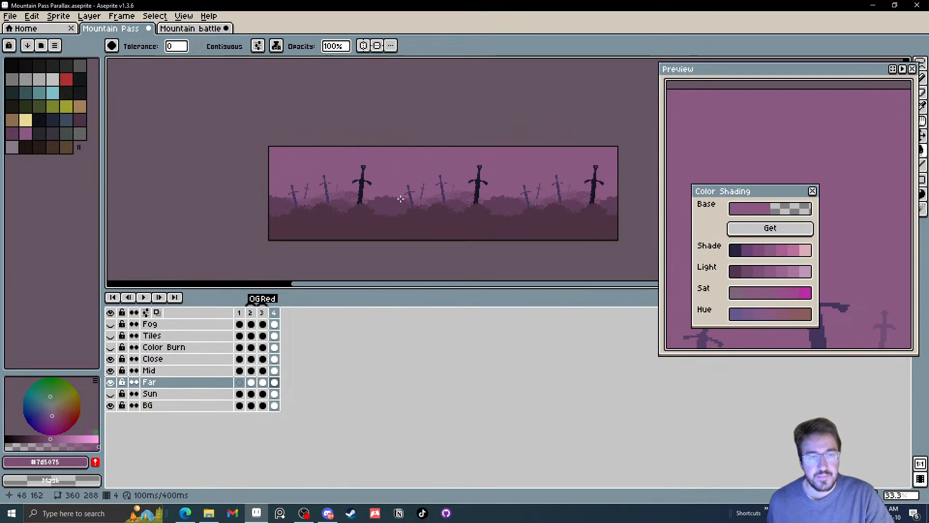
pyautogui.scroll(1, 403, 209)
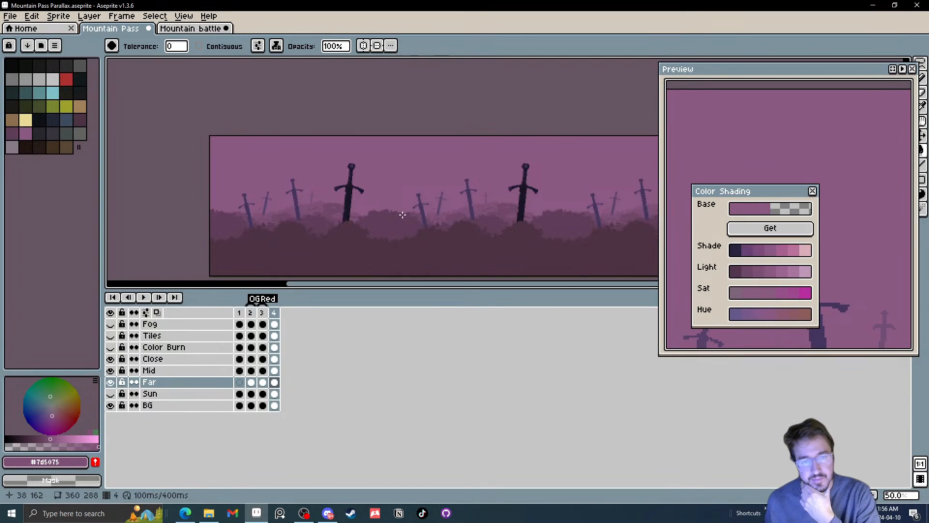
pyautogui.moveTo(403, 215); pyautogui.dragTo(372, 217)
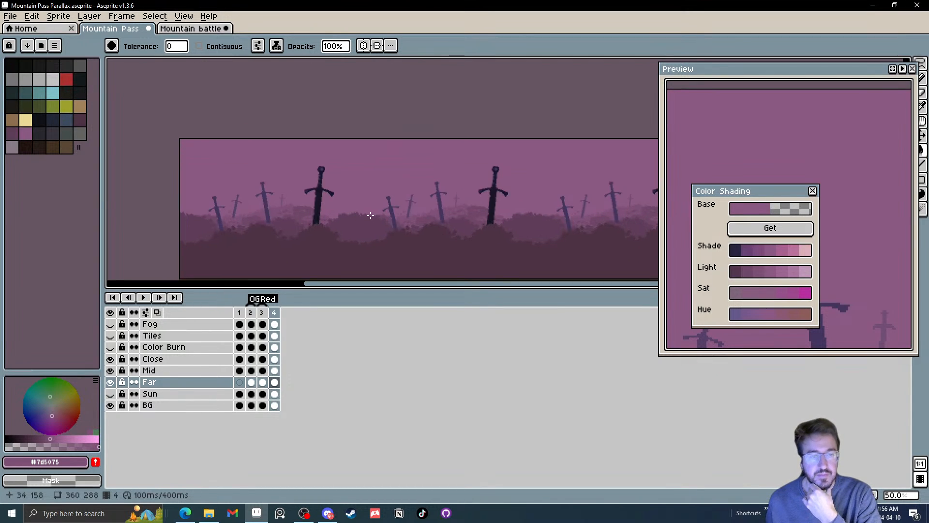
pyautogui.click(9, 16)
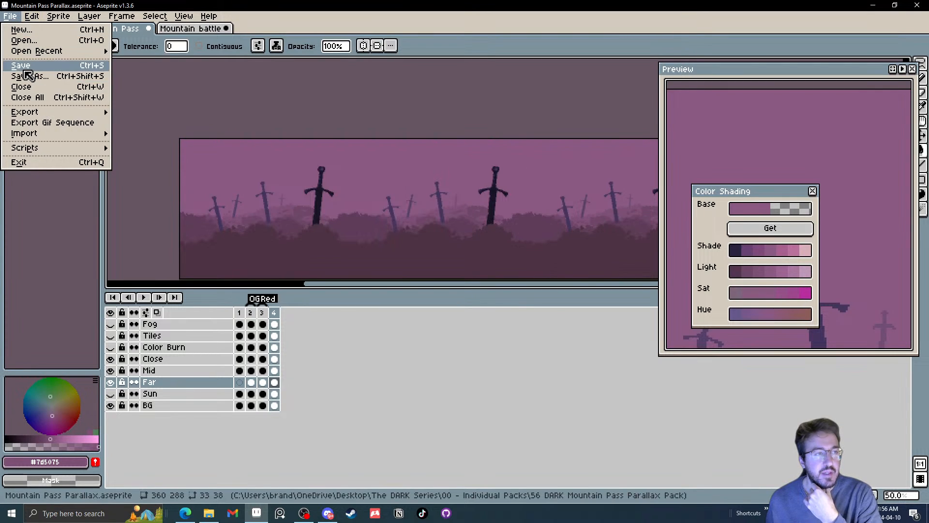
pyautogui.click(25, 67)
# Compare frame 3 with frame 4 and make the Color Burn and Fog layers visible on frame 4
pyautogui.click(266, 313)
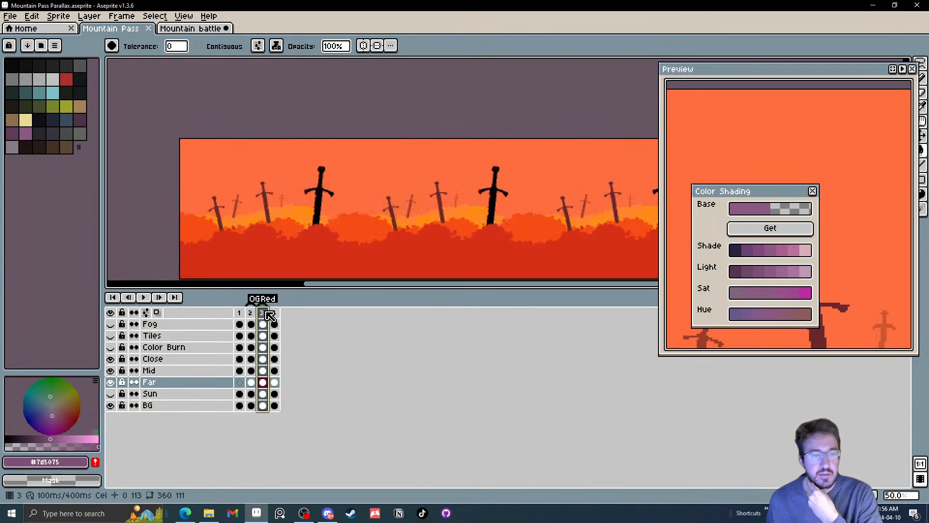
pyautogui.moveTo(269, 315); pyautogui.dragTo(280, 317)
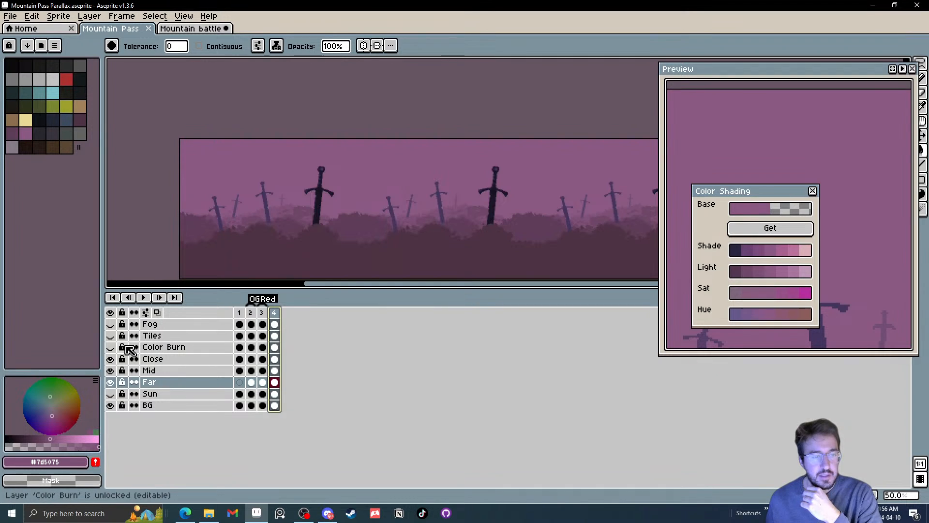
pyautogui.click(111, 347)
pyautogui.click(111, 347)
pyautogui.click(111, 347)
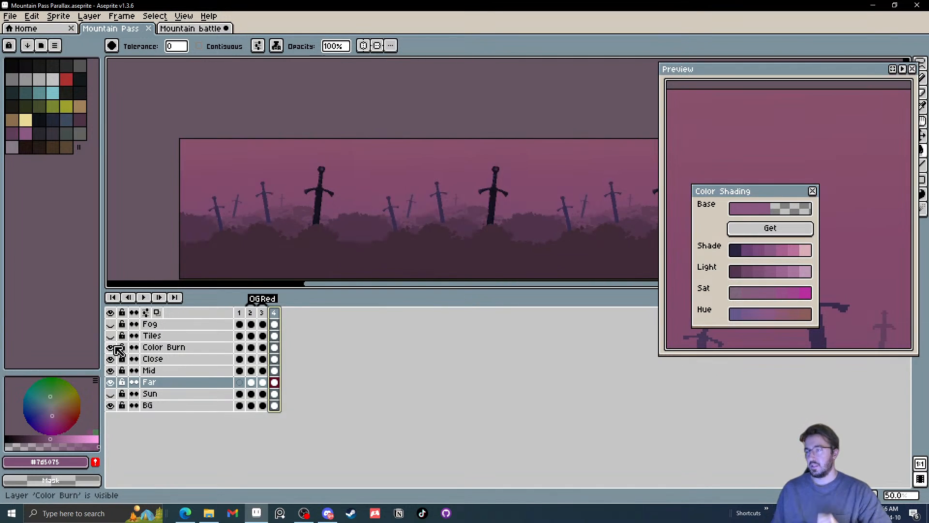
pyautogui.click(116, 348)
pyautogui.click(116, 347)
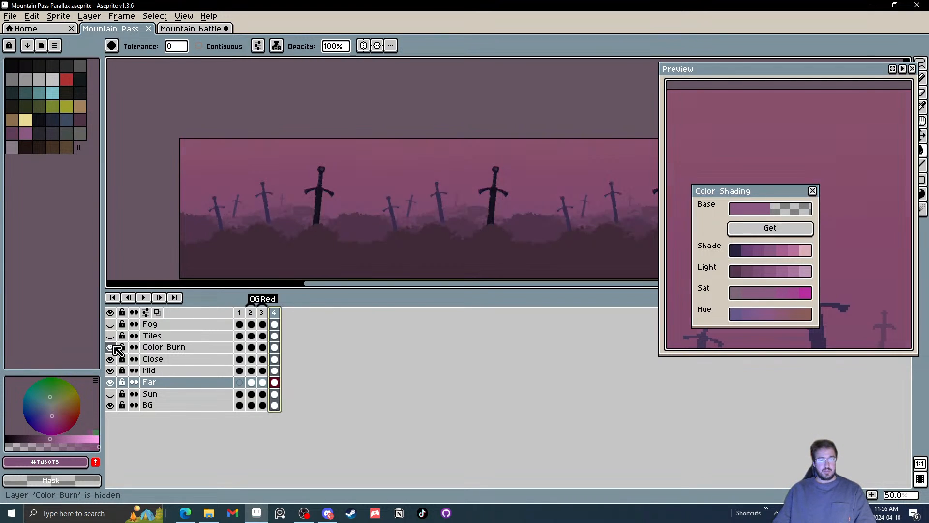
pyautogui.click(115, 348)
pyautogui.click(115, 348)
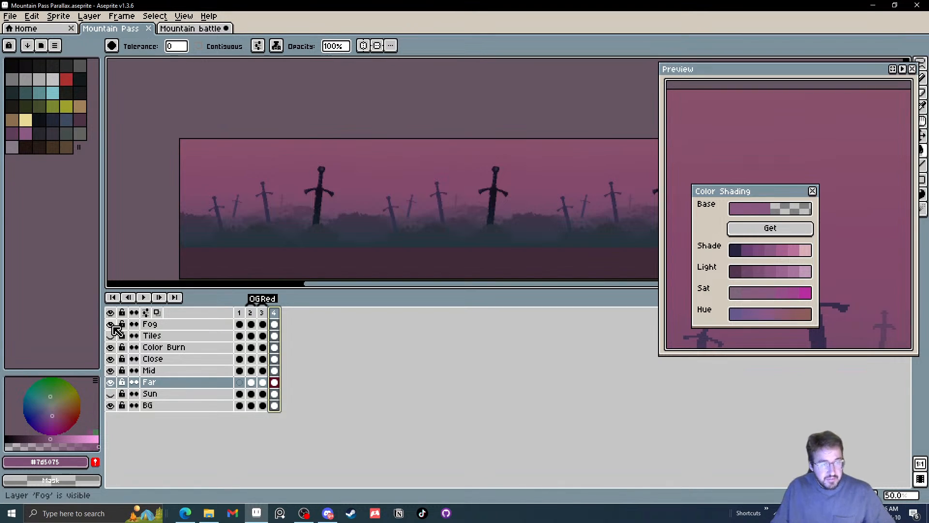
# Select the whole canvas on frame 4's Fog layer and stretch the fog to 291 px high
pyautogui.click(274, 323)
pyautogui.moveTo(328, 196); pyautogui.dragTo(334, 174)
pyautogui.scroll(-1, 334, 174)
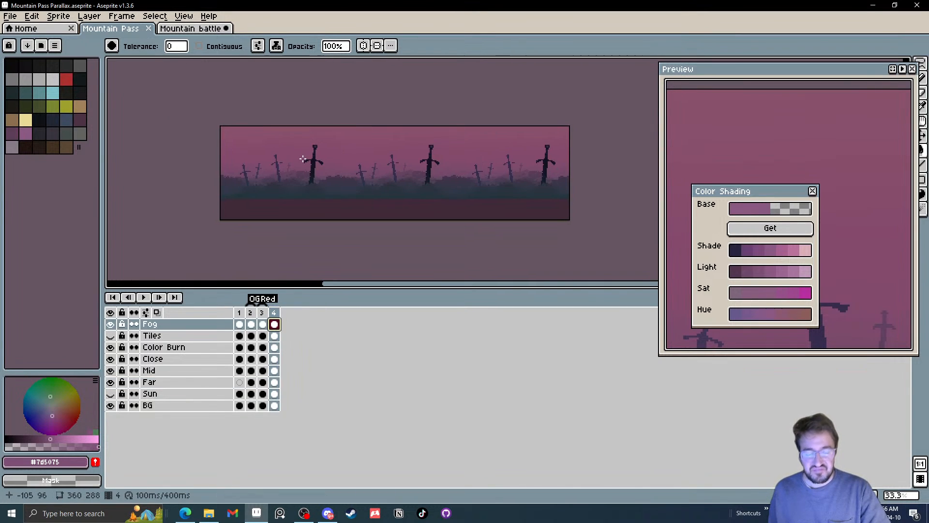
pyautogui.press('m')
pyautogui.hotkey('ctrl', 'a')
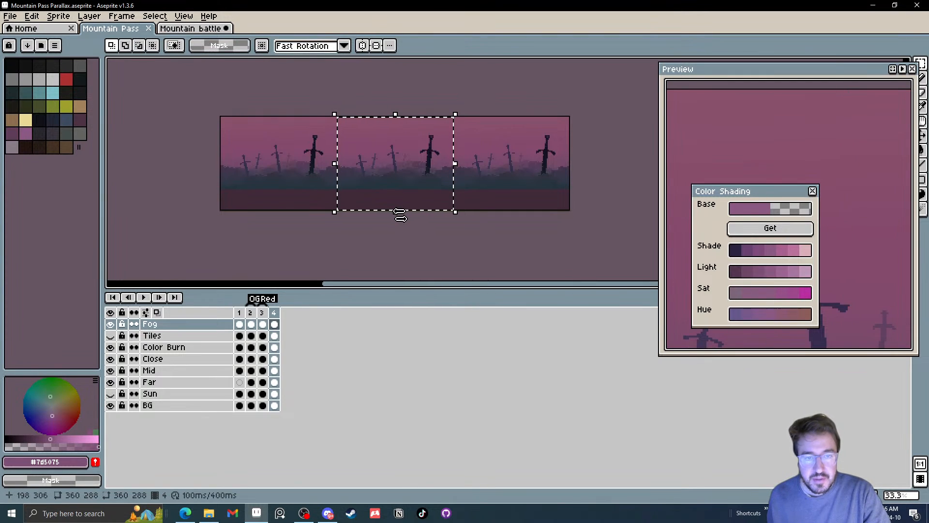
pyautogui.moveTo(399, 212)
pyautogui.mouseDown()
pyautogui.moveTo(405, 236)
pyautogui.moveTo(394, 249)
pyautogui.moveTo(411, 214)
pyautogui.mouseUp()
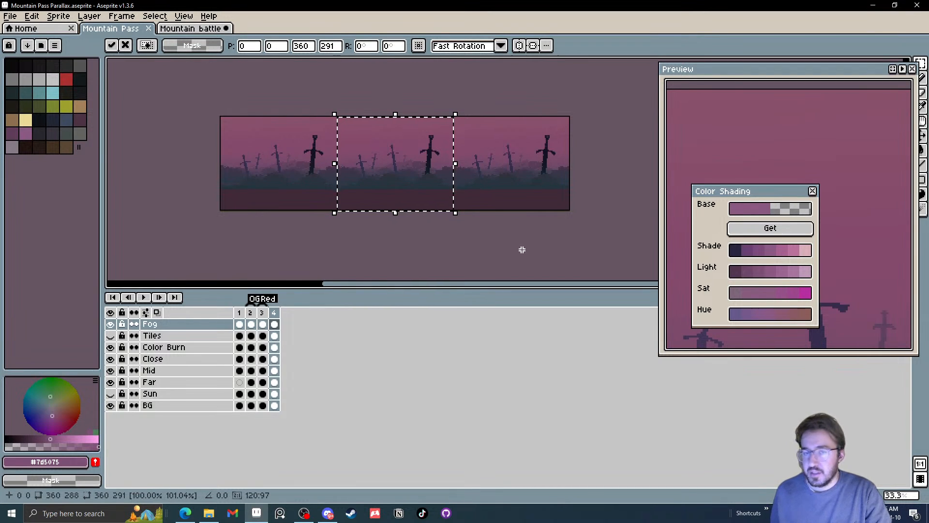
pyautogui.click(502, 223)
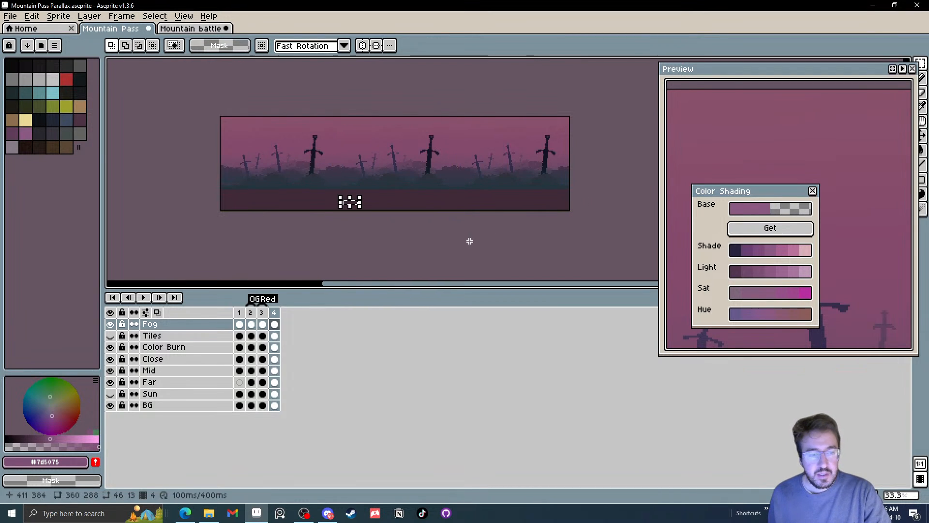
pyautogui.hotkey('ctrl', 't')
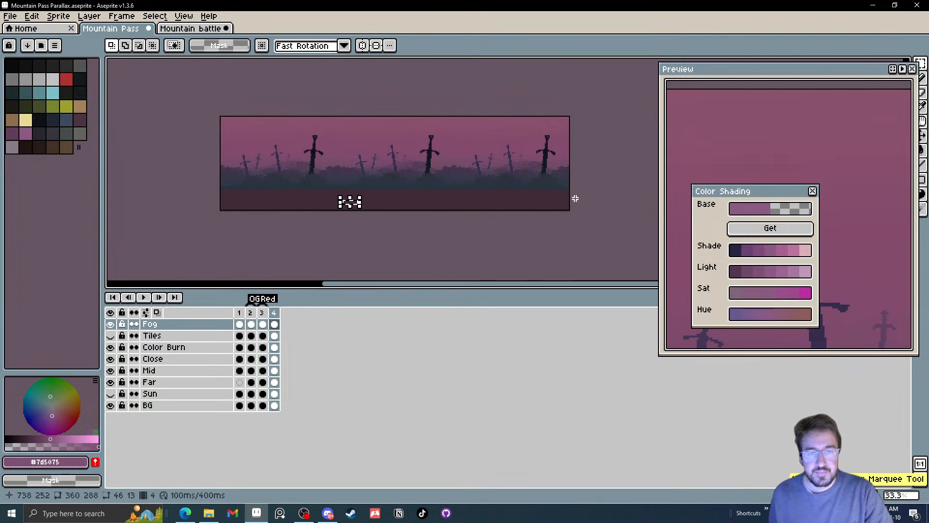
# Select a 360 × 274 px area of frame 4's fog and move it 62 px down
pyautogui.moveTo(586, 204); pyautogui.dragTo(250, 81)
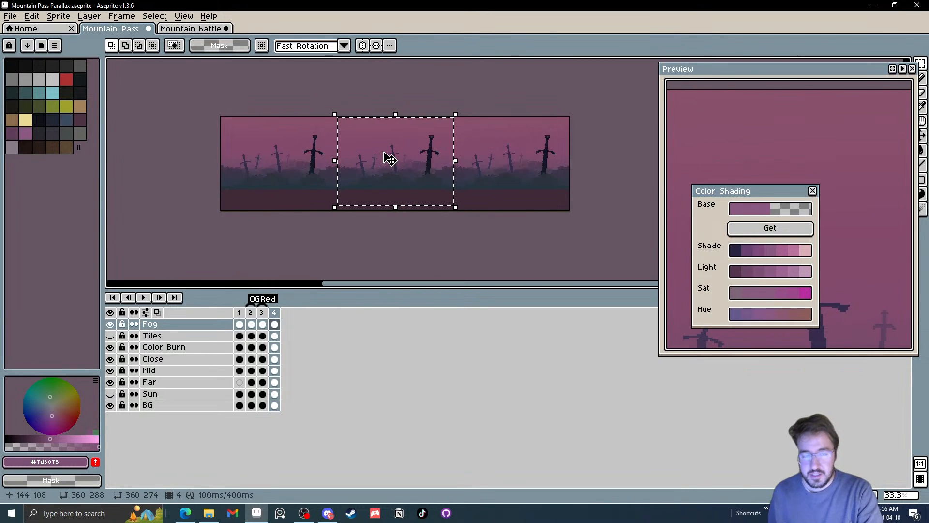
pyautogui.press('Down')
pyautogui.press('Down')
pyautogui.press('Down')
pyautogui.press('Down')
pyautogui.press('Down')
pyautogui.press('Down')
pyautogui.press('Down')
pyautogui.press('Down')
pyautogui.press('Down')
pyautogui.press('Down')
pyautogui.press('Down')
pyautogui.press('Down')
pyautogui.press('Down')
pyautogui.press('Down')
pyautogui.press('Down')
pyautogui.press('Down')
pyautogui.press('Down')
pyautogui.press('Down')
pyautogui.press('Down')
pyautogui.press('Down')
pyautogui.press('Down')
pyautogui.press('Down')
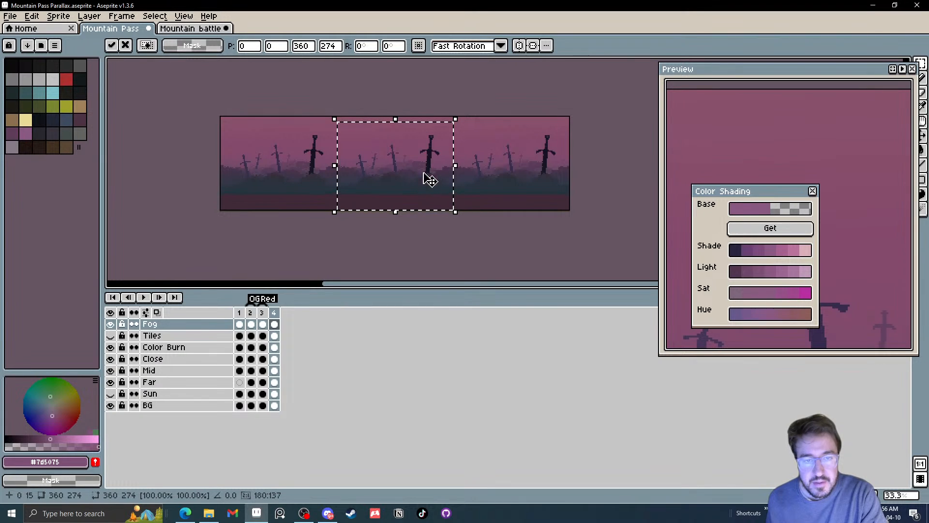
pyautogui.scroll(2, 399, 210)
pyautogui.press('Down')
pyautogui.press('Down')
pyautogui.press('Down')
pyautogui.press('Down')
pyautogui.press('Down')
pyautogui.press('Down')
pyautogui.press('Down')
pyautogui.press('Down')
pyautogui.press('Down')
pyautogui.press('Down')
pyautogui.press('Down')
pyautogui.press('Down')
pyautogui.press('Down')
pyautogui.press('Down')
pyautogui.press('Down')
pyautogui.press('Down')
pyautogui.press('Down')
pyautogui.press('Down')
pyautogui.press('Down')
pyautogui.press('Down')
pyautogui.press('Down')
pyautogui.press('Down')
pyautogui.press('Down')
pyautogui.press('Down')
pyautogui.press('Down')
pyautogui.press('Down')
pyautogui.press('Down')
pyautogui.press('Down')
pyautogui.press('Down')
pyautogui.press('Down')
pyautogui.press('Down')
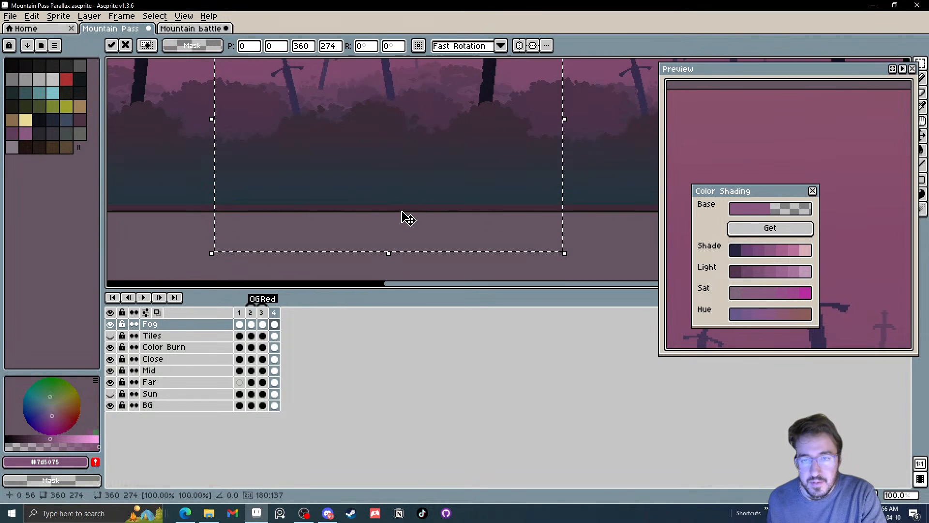
pyautogui.press('Down')
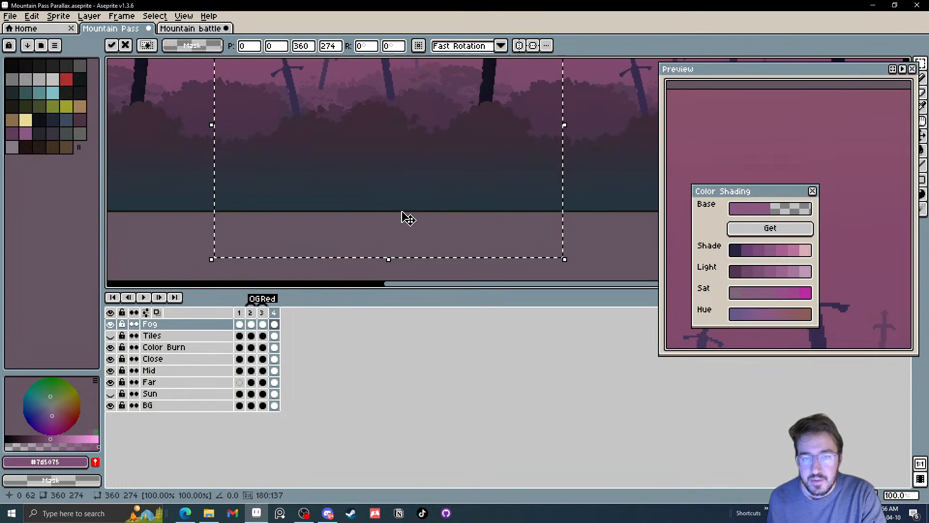
pyautogui.scroll(-1, 403, 216)
pyautogui.click(485, 224)
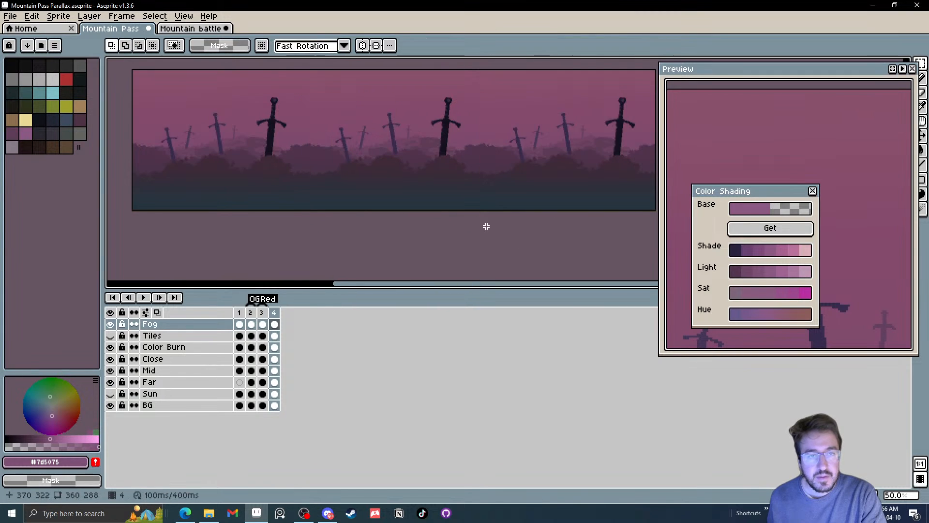
# Select the full 360 × 288 px canvas on frame 4's Fog layer, move the fog 56 px up and deselect it
pyautogui.scroll(-1, 454, 229)
pyautogui.moveTo(452, 229); pyautogui.dragTo(459, 227)
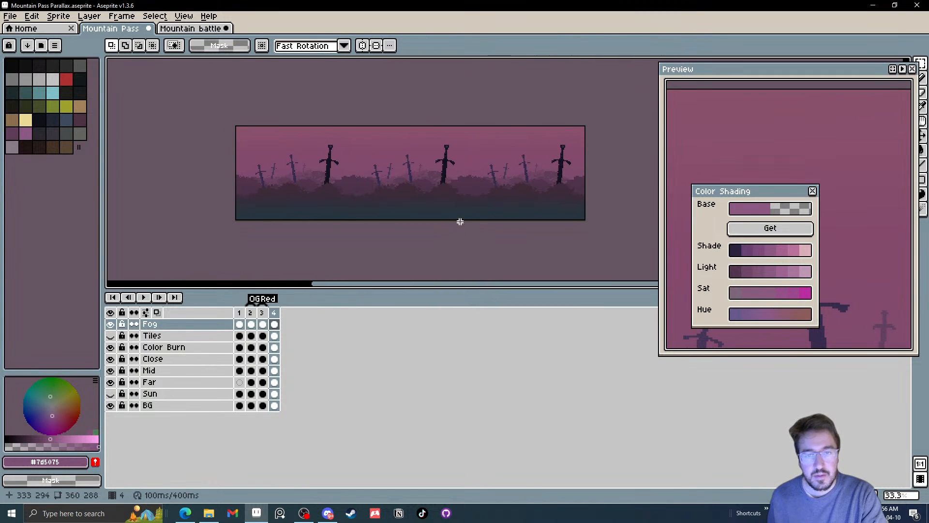
pyautogui.moveTo(607, 240); pyautogui.dragTo(211, 105)
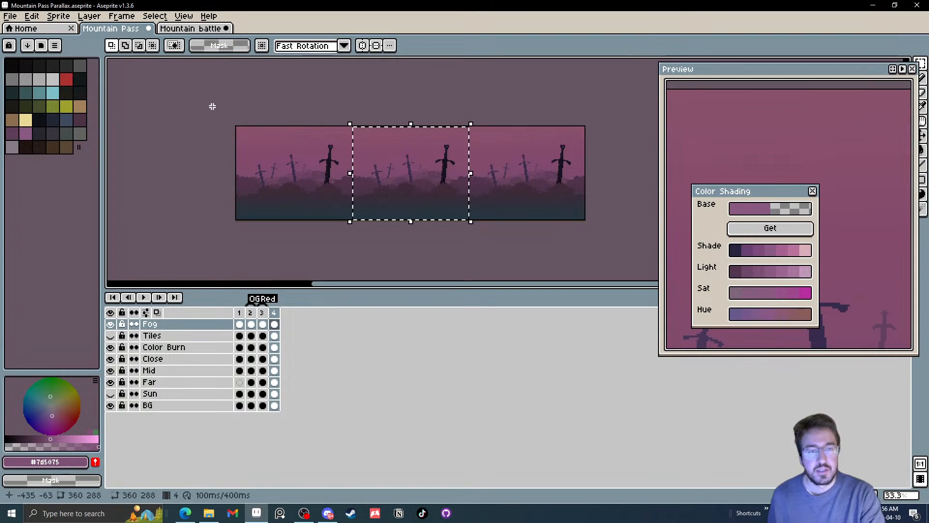
pyautogui.press('Up')
pyautogui.press('Up')
pyautogui.press('Up')
pyautogui.press('Up')
pyautogui.press('Up')
pyautogui.press('Up')
pyautogui.press('Up')
pyautogui.press('Up')
pyautogui.press('Up')
pyautogui.press('Up')
pyautogui.press('Up')
pyautogui.press('Up')
pyautogui.press('Up')
pyautogui.press('Up')
pyautogui.press('Up')
pyautogui.press('Up')
pyautogui.press('Up')
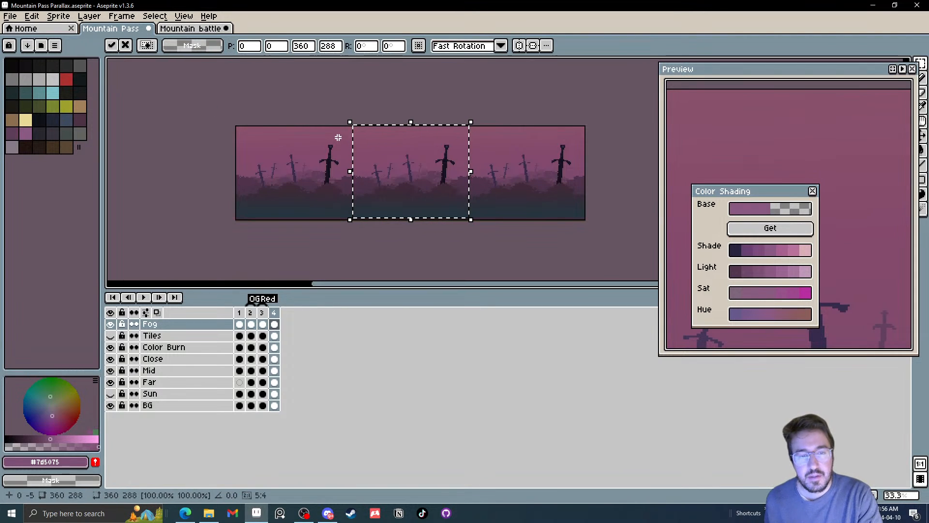
pyautogui.press('Up')
pyautogui.press('Up')
pyautogui.press('Up')
pyautogui.press('Up')
pyautogui.press('Up')
pyautogui.press('Up')
pyautogui.press('Up')
pyautogui.press('Up')
pyautogui.press('Up')
pyautogui.press('Up')
pyautogui.press('Up')
pyautogui.press('Up')
pyautogui.press('Up')
pyautogui.press('Up')
pyautogui.press('Up')
pyautogui.press('Up')
pyautogui.press('Up')
pyautogui.press('Up')
pyautogui.press('Up')
pyautogui.press('Up')
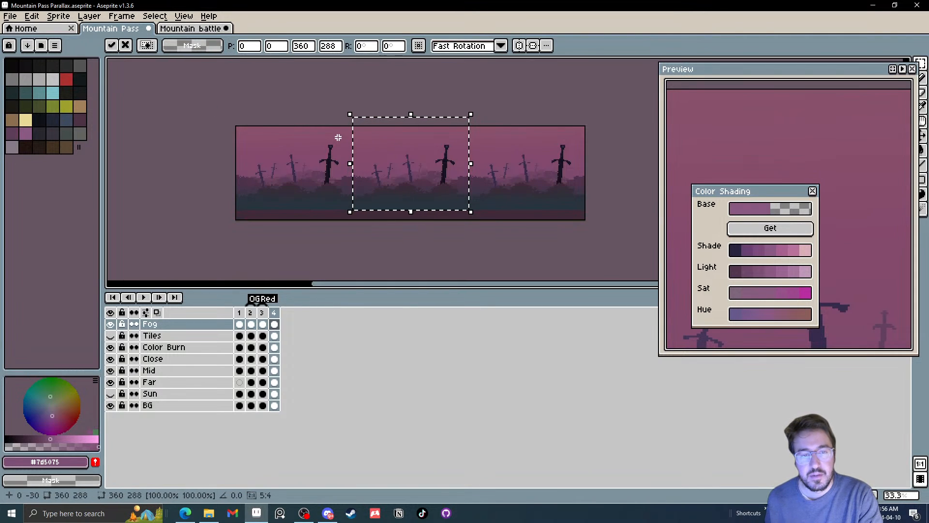
pyautogui.press('Up')
pyautogui.press('Up')
pyautogui.press('Up')
pyautogui.press('Up')
pyautogui.press('Up')
pyautogui.press('Up')
pyautogui.press('Up')
pyautogui.press('Up')
pyautogui.press('Up')
pyautogui.press('Up')
pyautogui.press('Up')
pyautogui.press('Up')
pyautogui.press('Up')
pyautogui.press('Up')
pyautogui.press('Up')
pyautogui.press('Up')
pyautogui.press('Up')
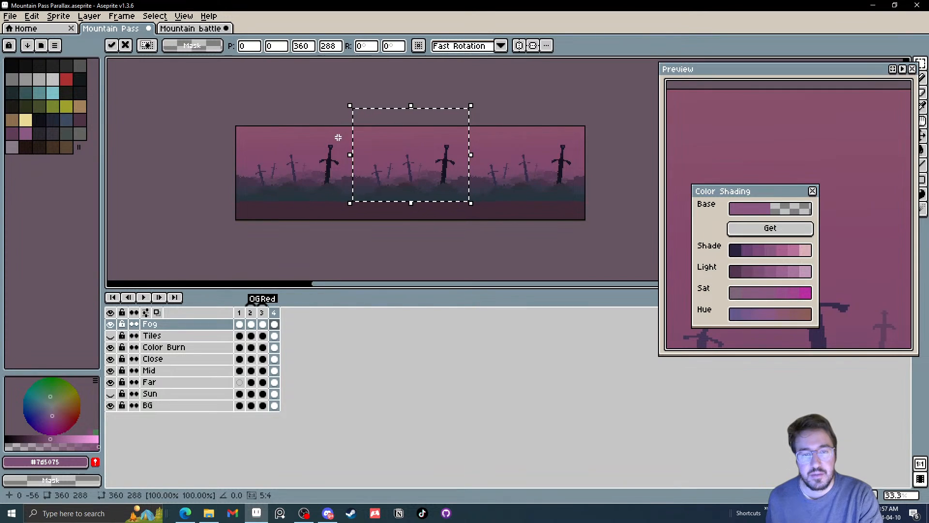
pyautogui.hotkey('ctrl', 'd')
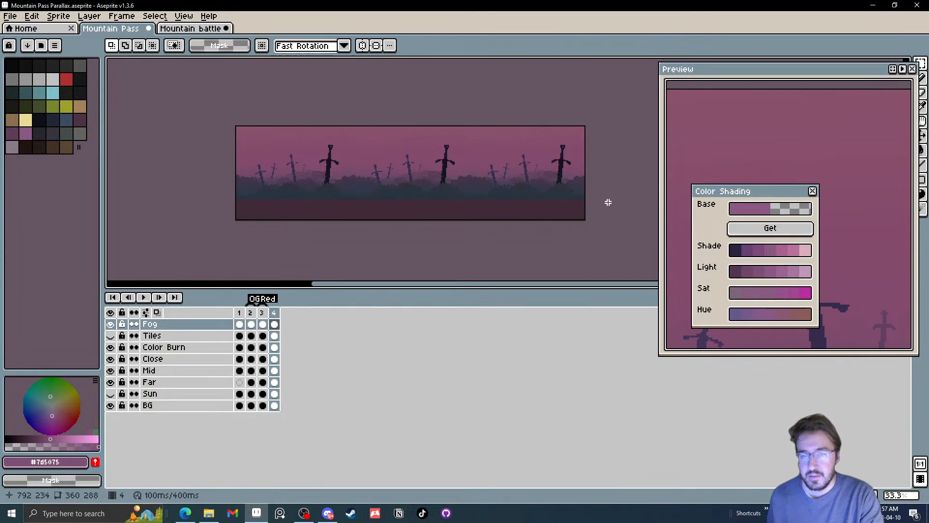
# Sample #24353f from the bottom edge of frame 4's fog and set the Paint Bucket ink to Copy Alpha + Color
pyautogui.scroll(3, 386, 210)
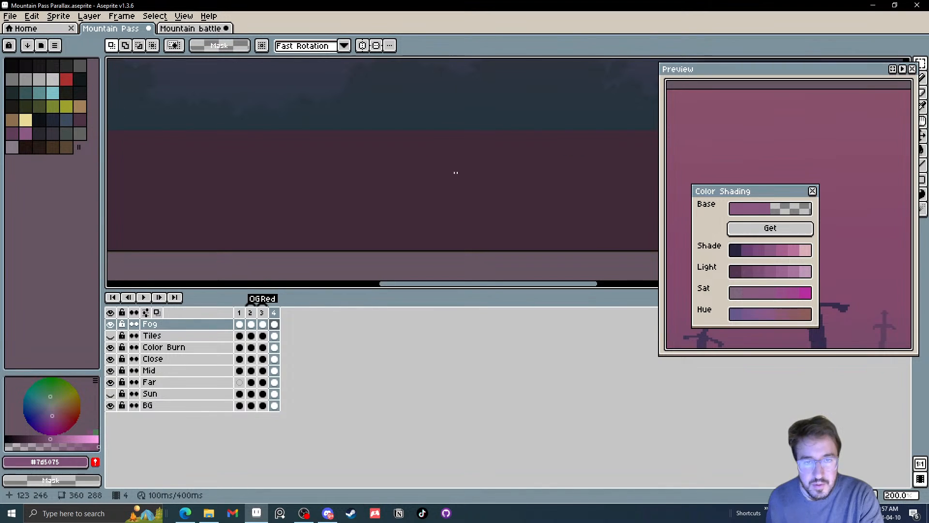
pyautogui.scroll(1, 434, 127)
pyautogui.press('i')
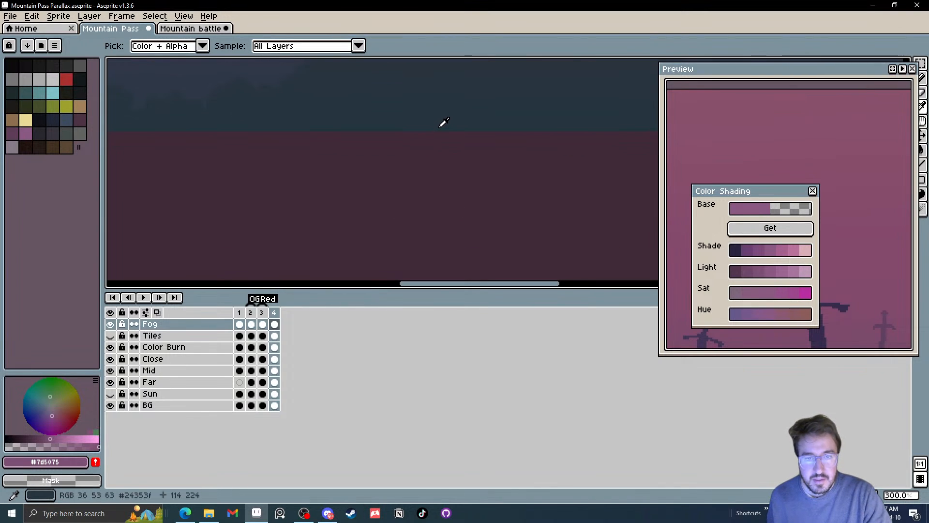
pyautogui.click(440, 124)
pyautogui.press('g')
pyautogui.scroll(-1, 401, 182)
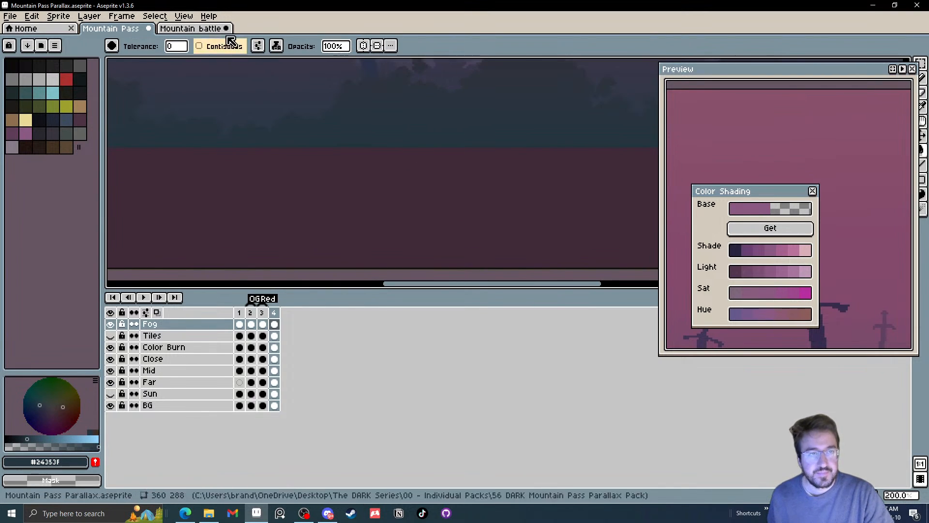
pyautogui.click(276, 45)
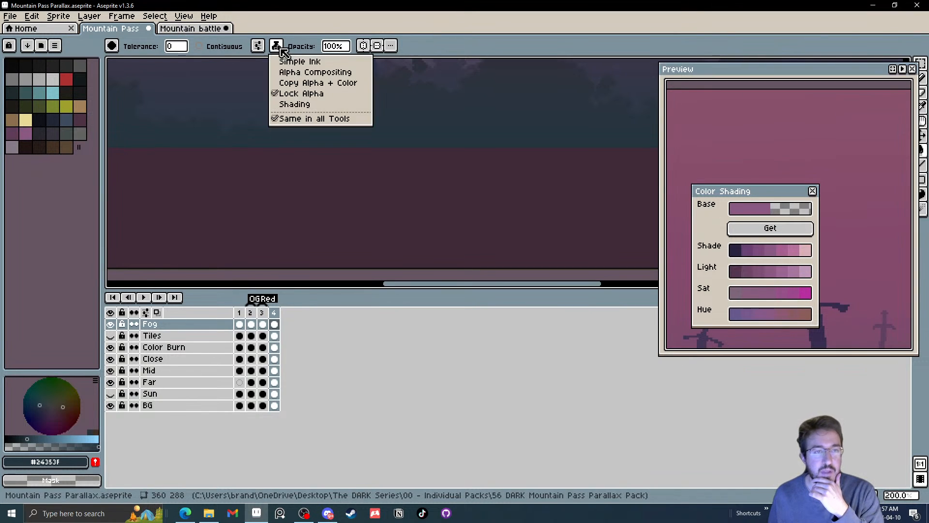
pyautogui.click(290, 82)
# Try a non-contiguous fill of frame 4's empty fog areas, undo it and restrict the Paint Bucket to contiguous areas
pyautogui.scroll(-2, 344, 195)
pyautogui.scroll(-1, 344, 195)
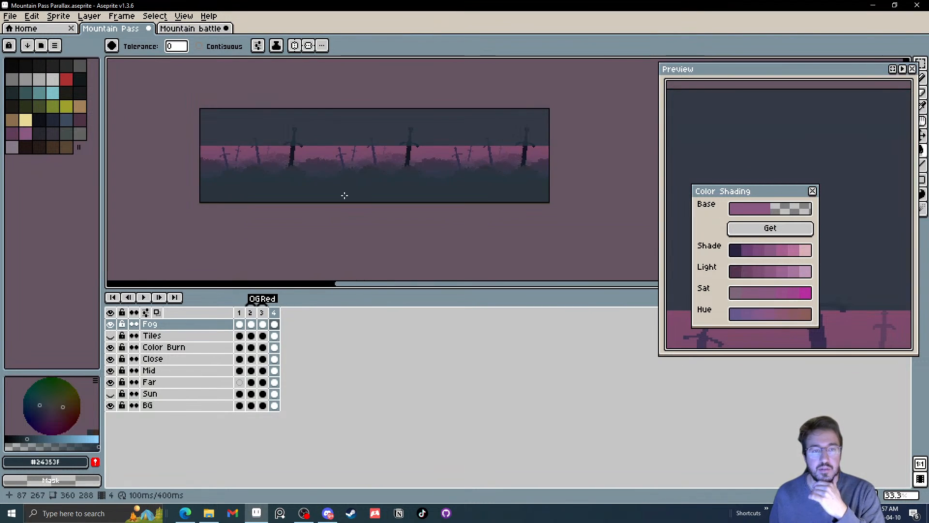
pyautogui.scroll(1, 344, 195)
pyautogui.click(222, 84)
pyautogui.click(217, 48)
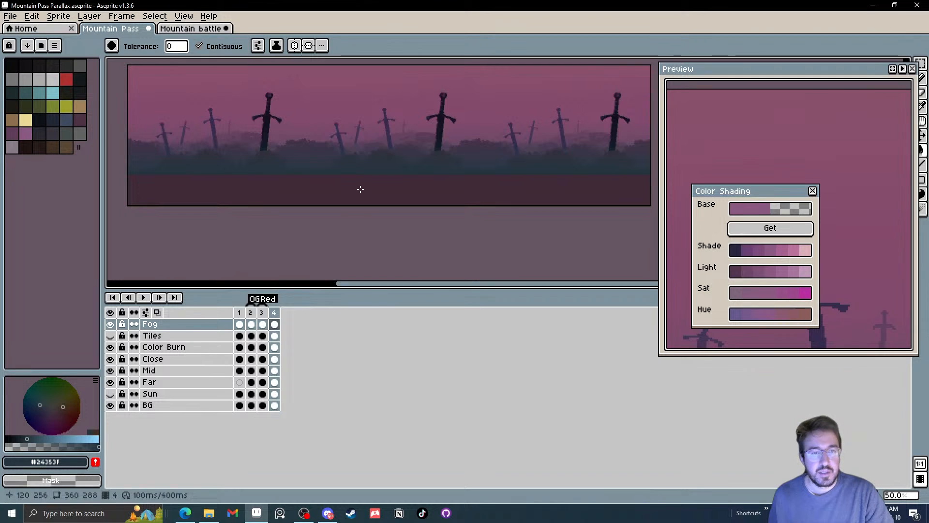
# Try filling the empty strip beneath frame 4's fog with #24353f
pyautogui.scroll(-1, 442, 237)
pyautogui.scroll(1, 415, 212)
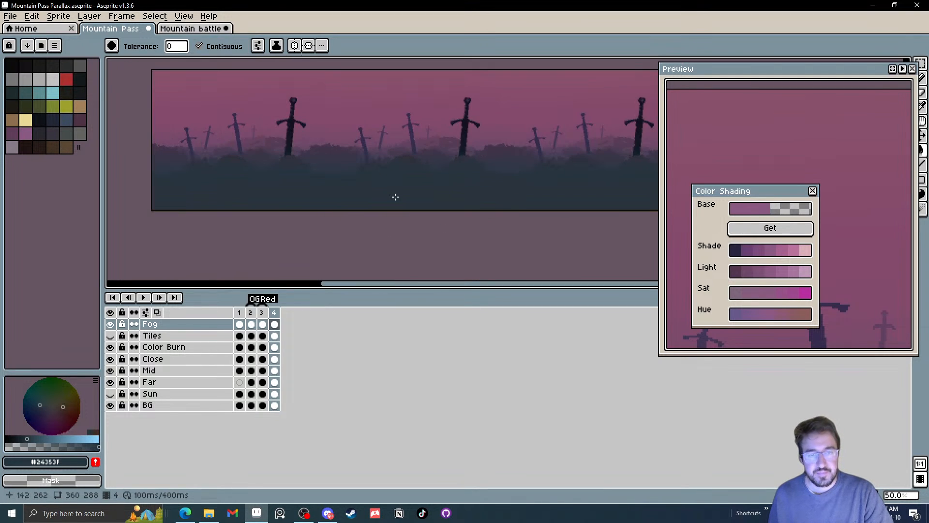
pyautogui.scroll(-1, 395, 196)
pyautogui.click(396, 197)
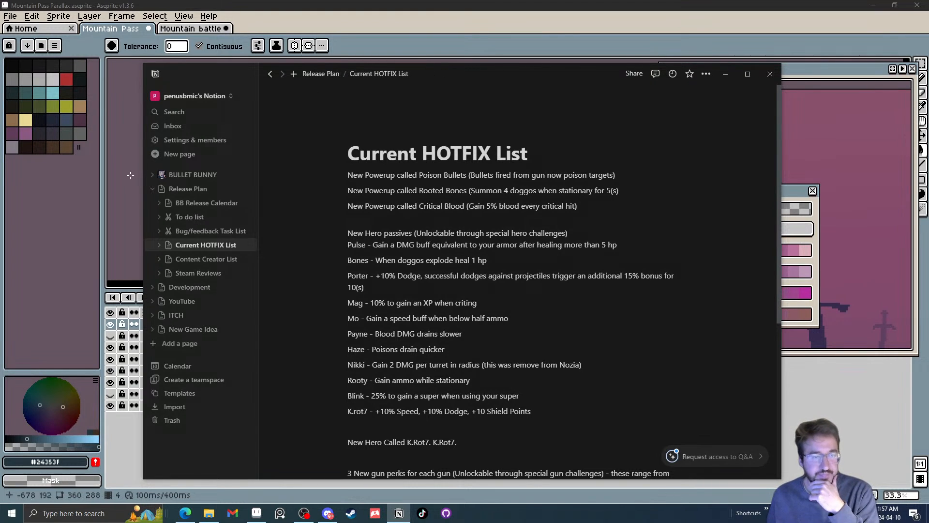
# Look through the Development section in Notion, examine the Hero Passives/2nd Spells board and close the window
pyautogui.click(150, 189)
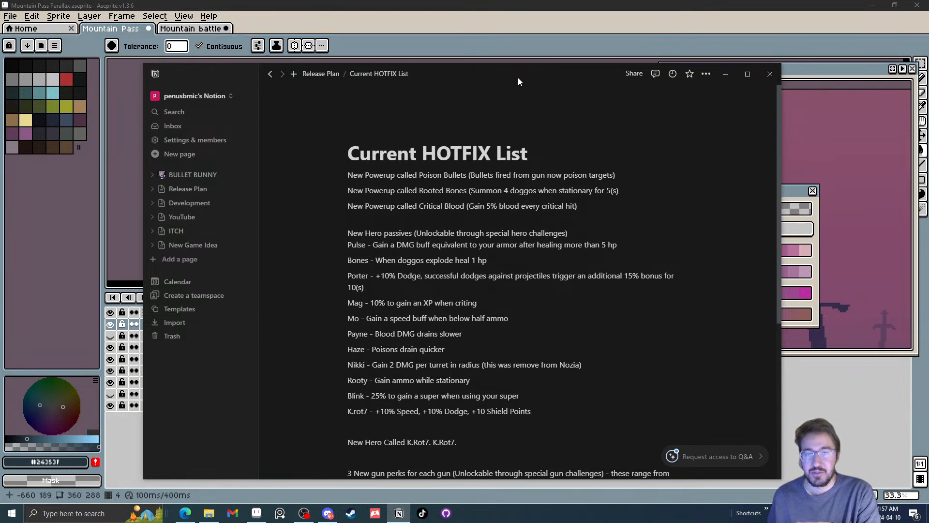
pyautogui.moveTo(517, 78); pyautogui.dragTo(928, 154)
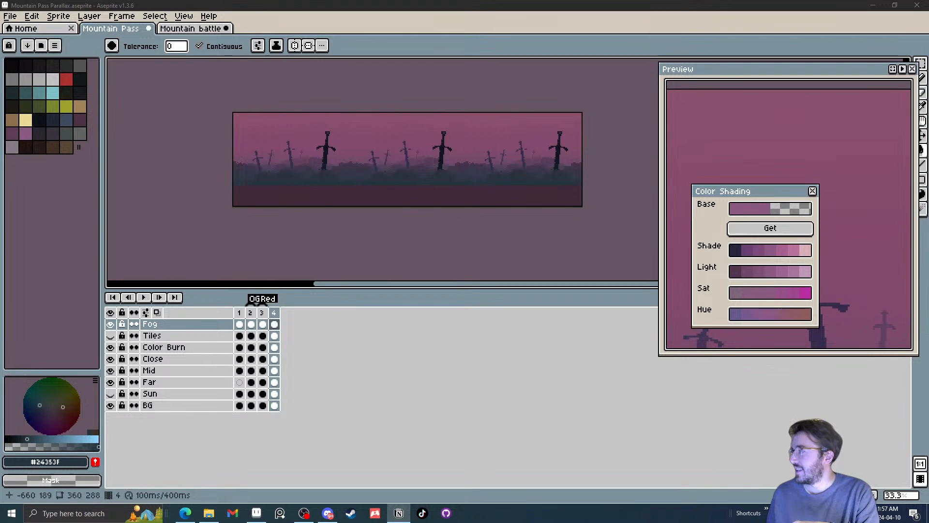
pyautogui.moveTo(928, 154); pyautogui.dragTo(584, 81)
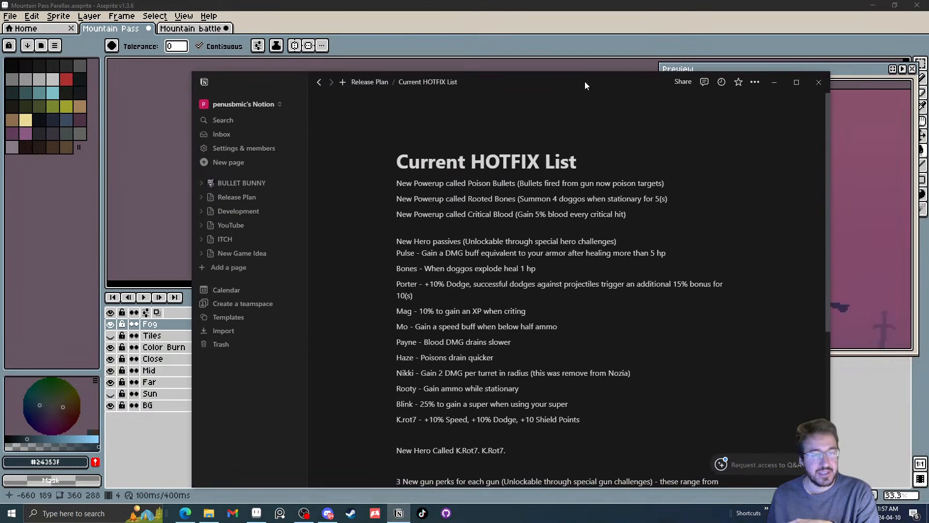
pyautogui.click(201, 211)
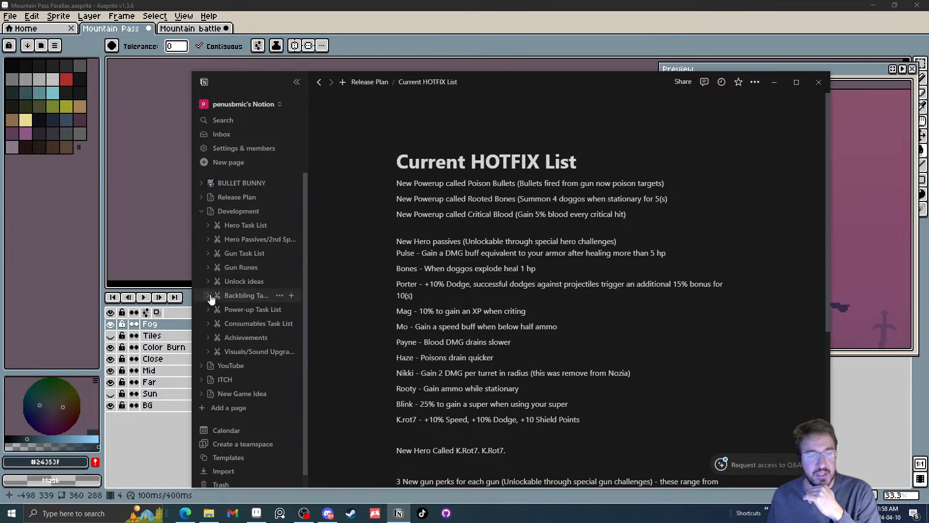
pyautogui.click(224, 245)
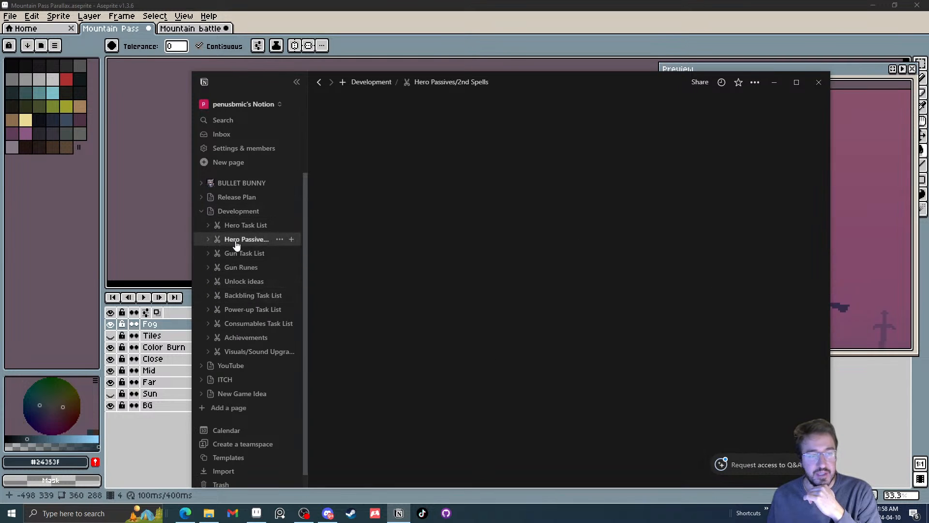
pyautogui.scroll(-5, 676, 259)
pyautogui.scroll(5, 676, 259)
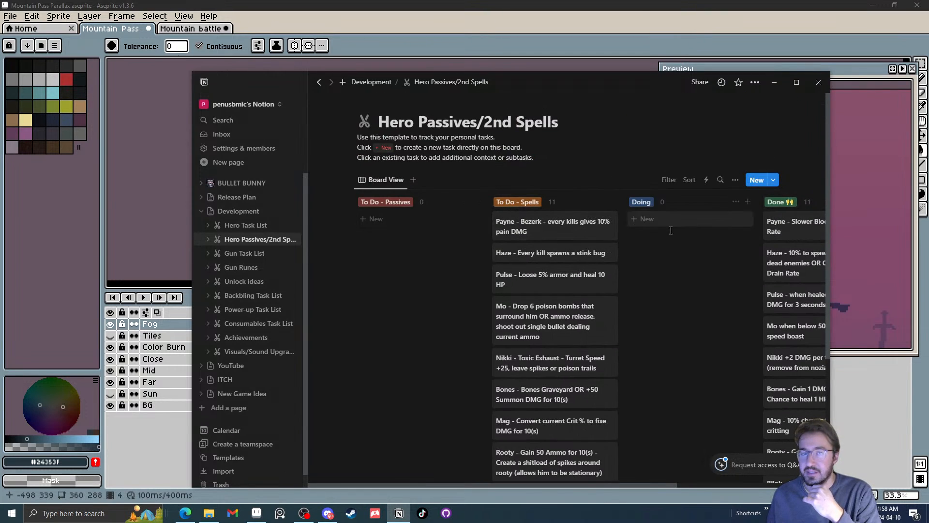
pyautogui.click(819, 81)
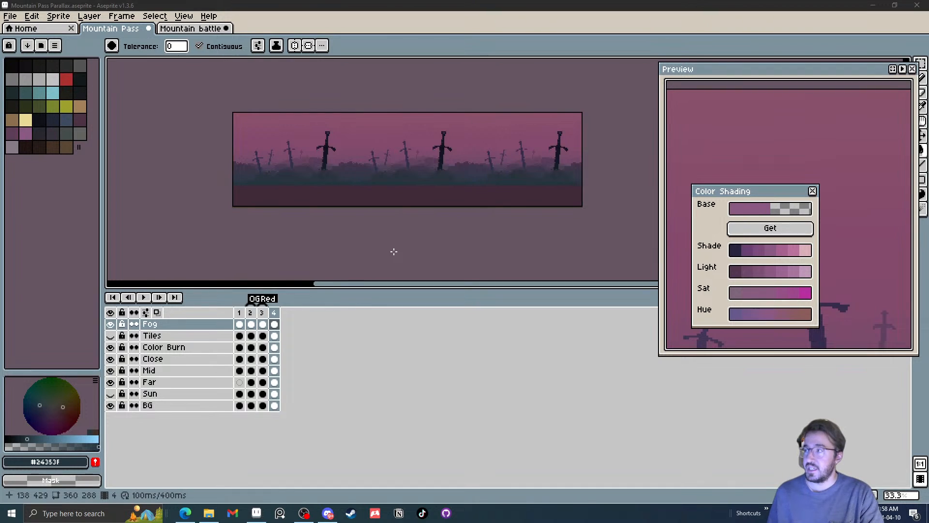
# Try the Fog layer at 100% opacity and return it to 85%
pyautogui.moveTo(393, 251); pyautogui.dragTo(417, 261)
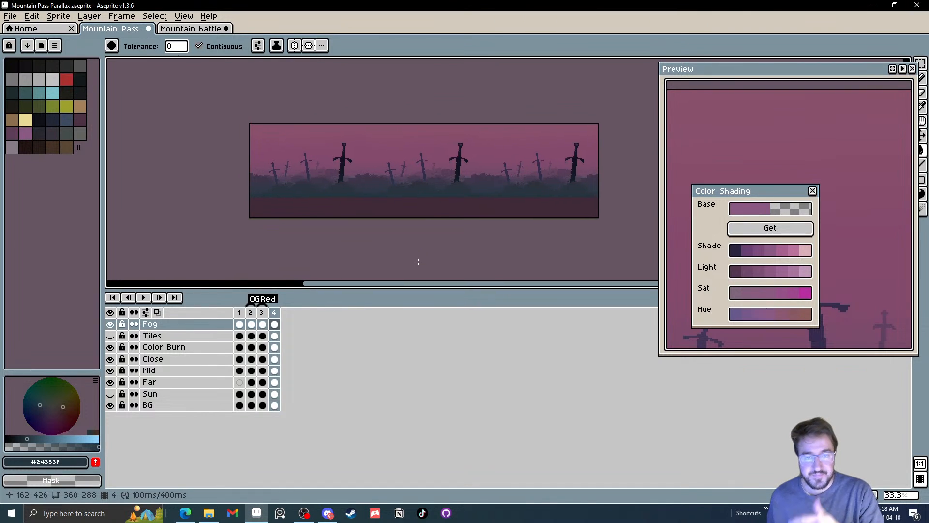
pyautogui.click(276, 324)
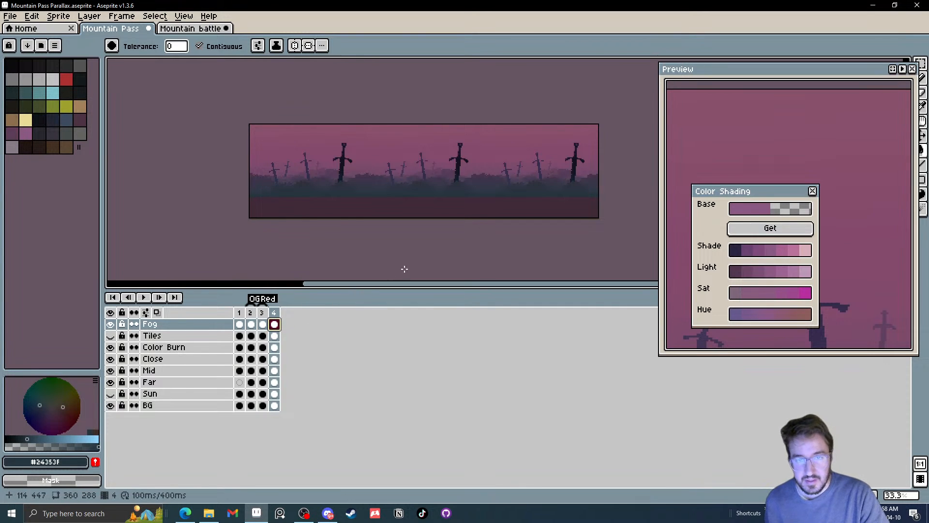
pyautogui.scroll(1, 404, 213)
pyautogui.moveTo(407, 210); pyautogui.dragTo(374, 205)
pyautogui.scroll(-1, 376, 205)
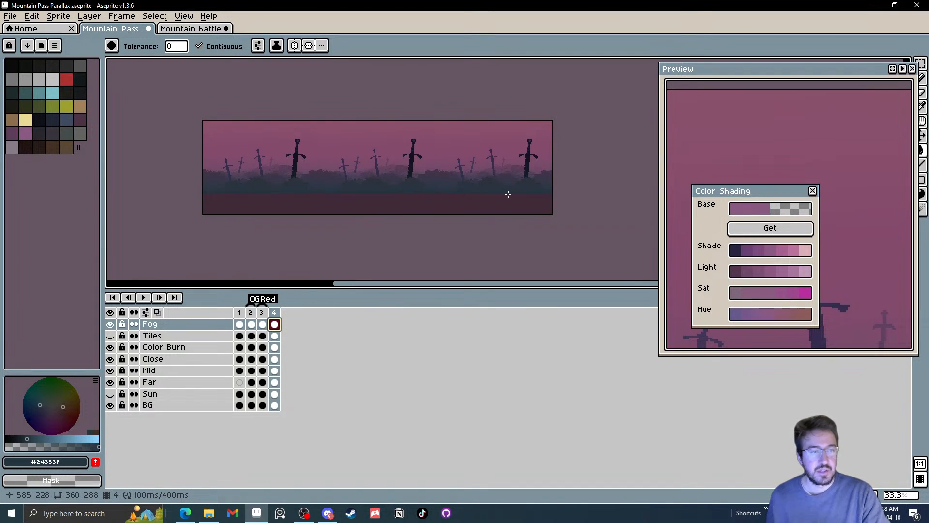
pyautogui.doubleClick(175, 324)
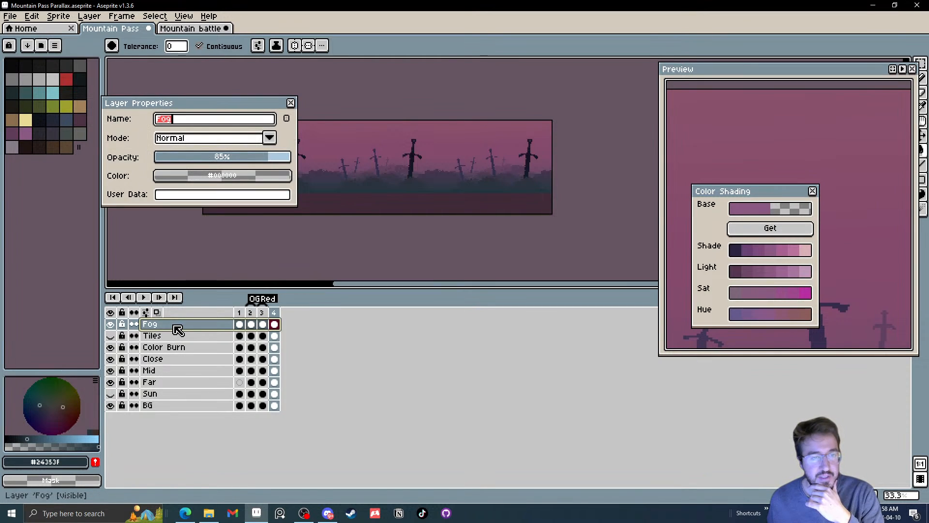
pyautogui.moveTo(279, 158); pyautogui.dragTo(306, 155)
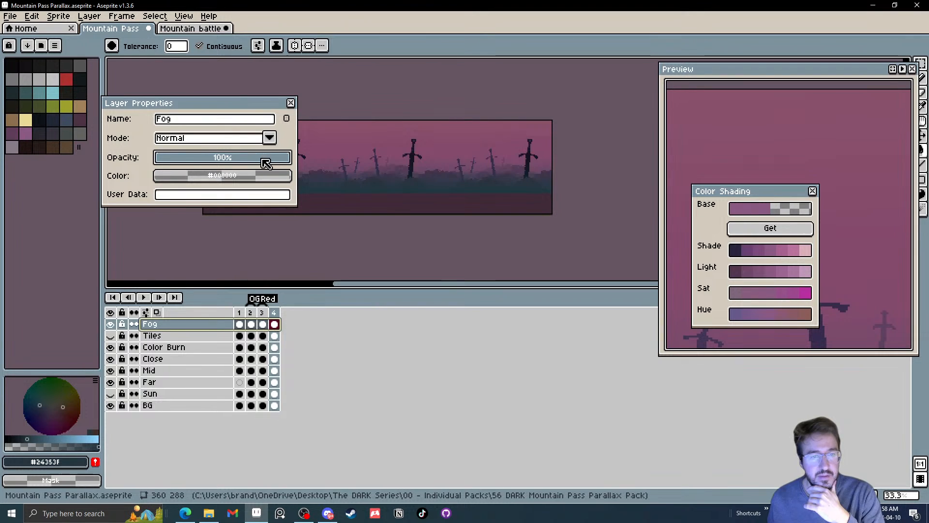
pyautogui.moveTo(266, 163); pyautogui.dragTo(267, 165)
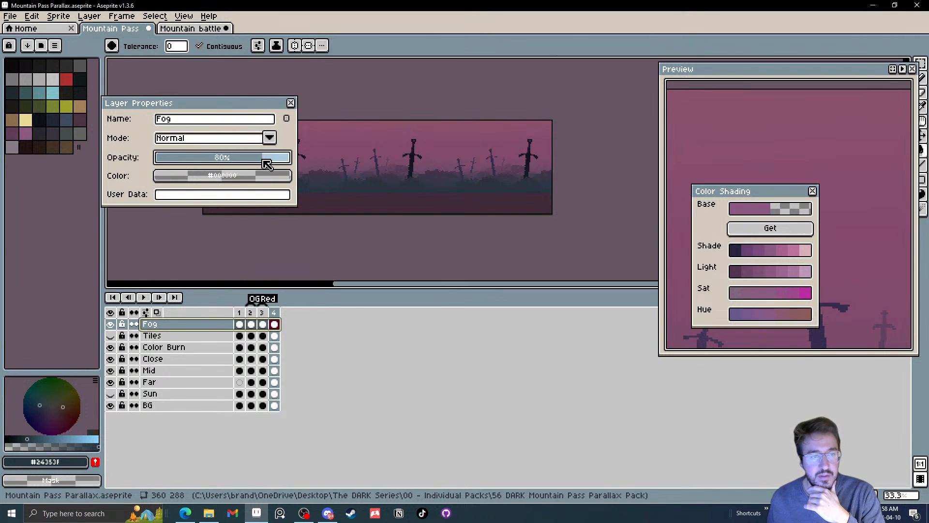
pyautogui.click(290, 102)
pyautogui.click(277, 324)
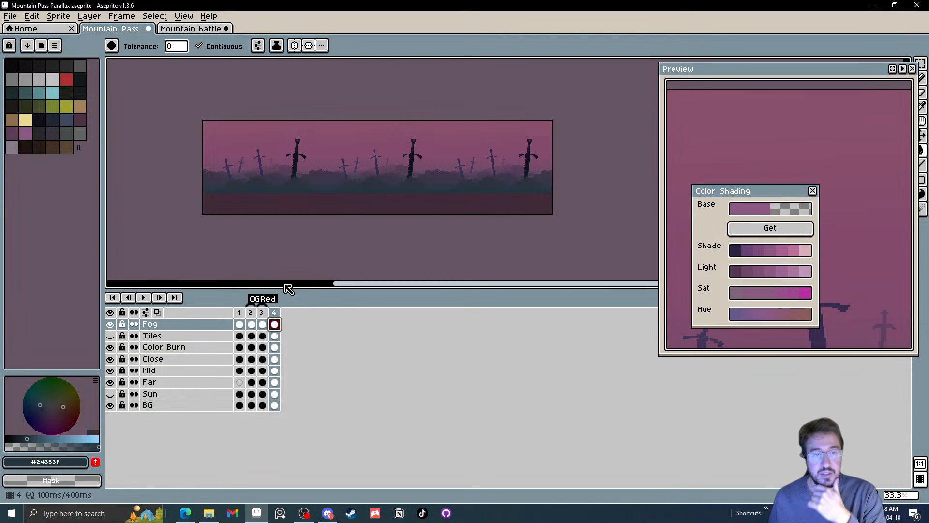
pyautogui.scroll(2, 278, 189)
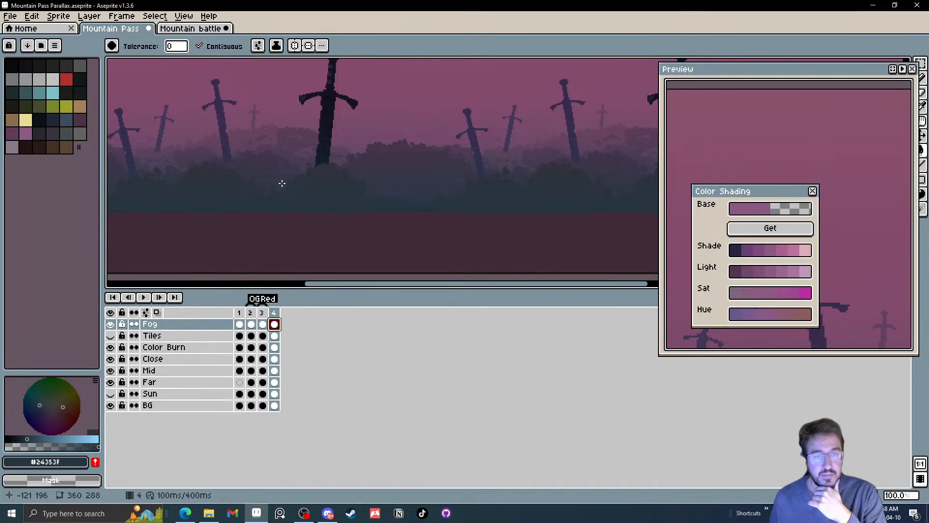
pyautogui.scroll(-2, 282, 183)
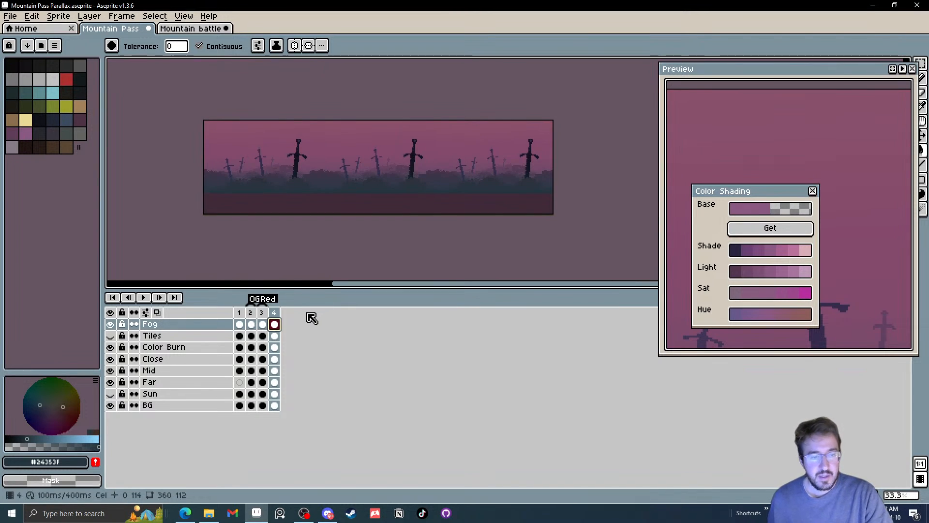
pyautogui.click(9, 16)
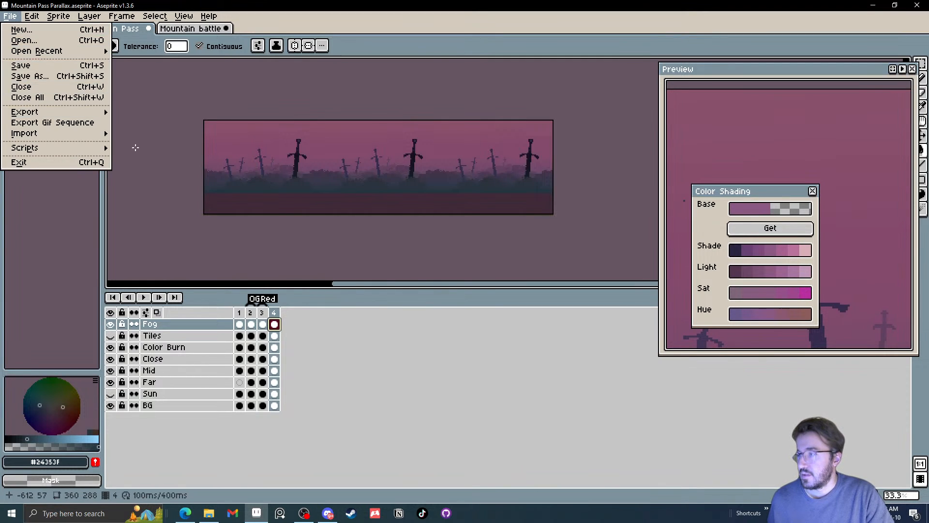
pyautogui.click(292, 234)
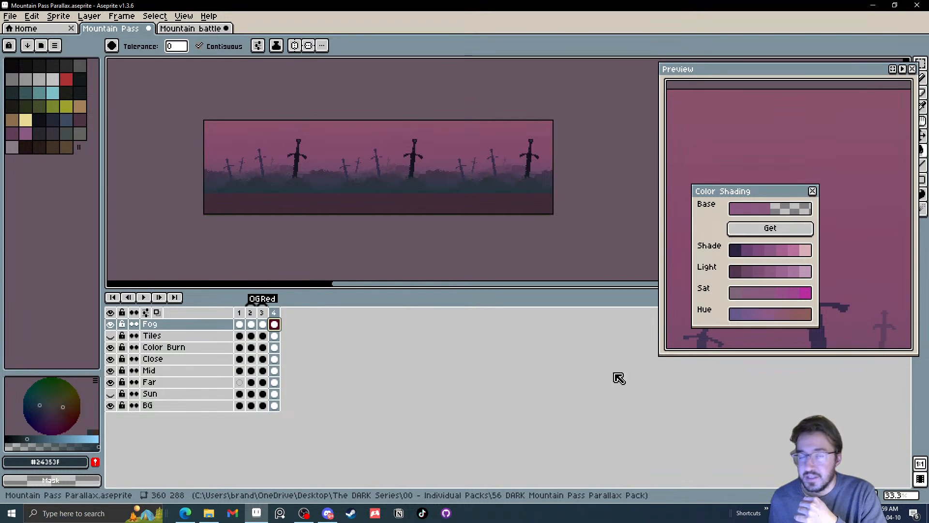
# Delete the Fog cel on frame 4 and compare the frame with frame 3
pyautogui.rightClick(274, 325)
pyautogui.click(290, 350)
pyautogui.click(261, 328)
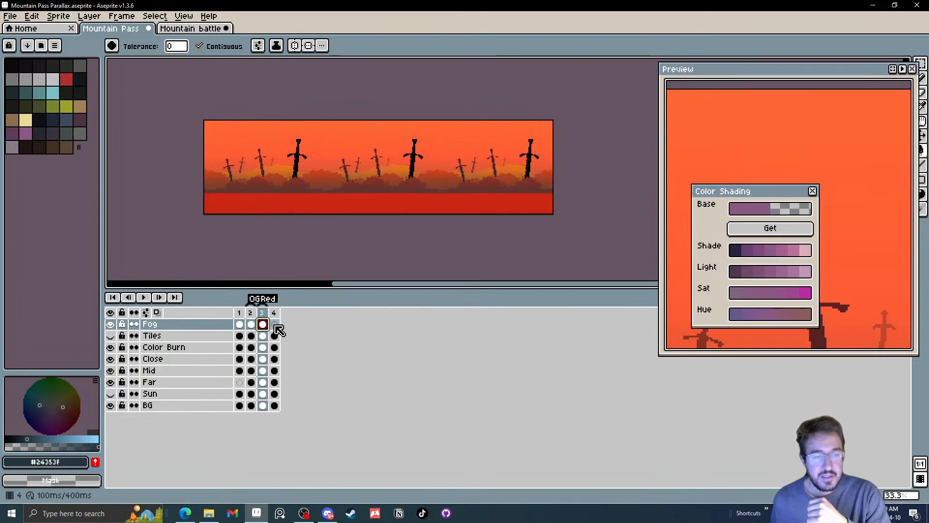
pyautogui.click(274, 325)
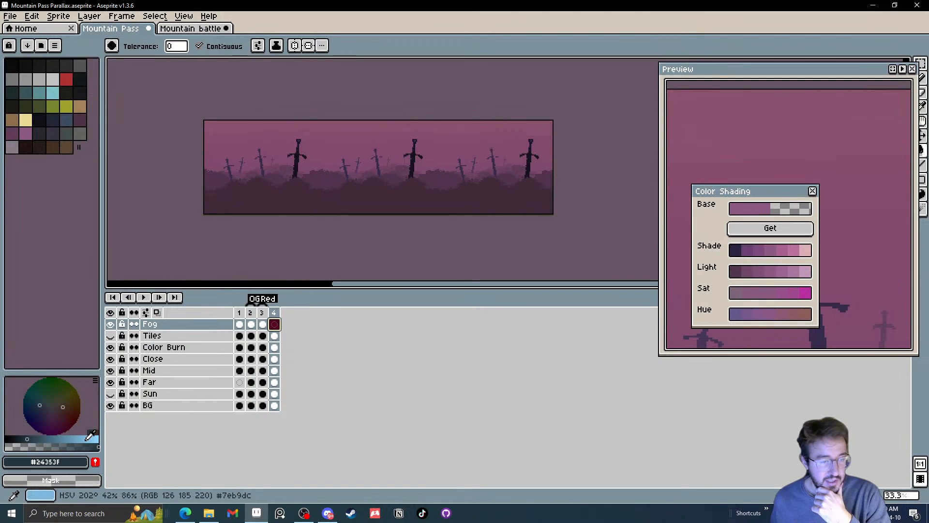
# Set the foreground to dark blue HSV 202, 42, 29 and the background to light blue HSV 202, 42, 87
pyautogui.click(84, 434)
pyautogui.click(30, 435)
pyautogui.click(32, 439)
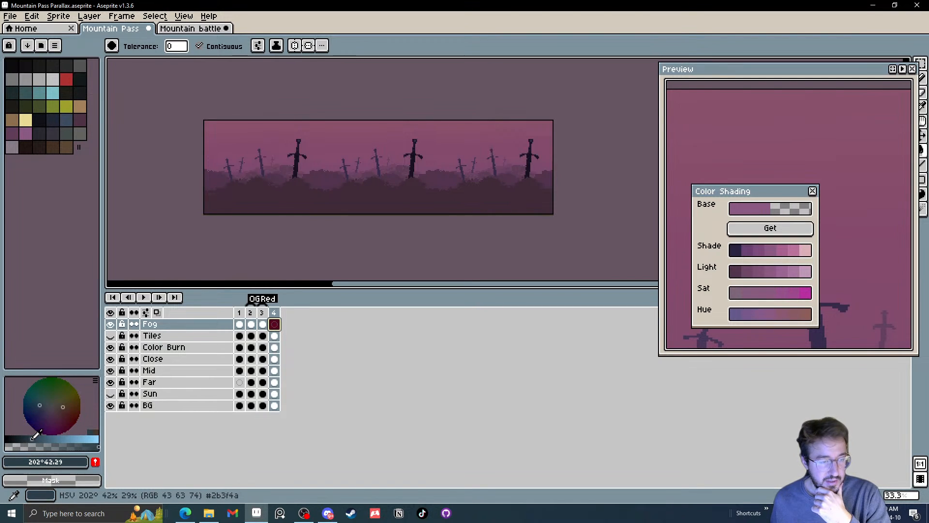
pyautogui.rightClick(86, 439)
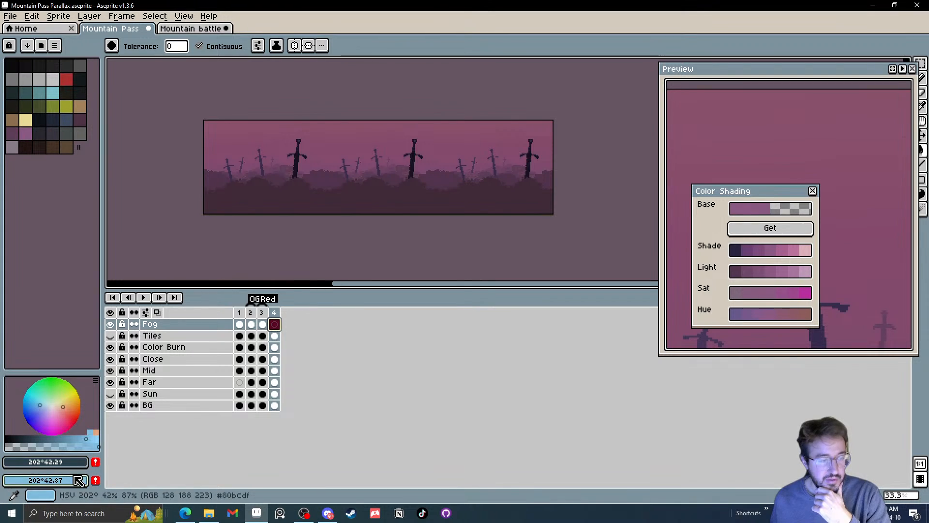
# Fill frame 4's Fog layer with an undithered linear gradient from dark blue at the base to light blue at the top
pyautogui.moveTo(869, 71); pyautogui.dragTo(847, 65)
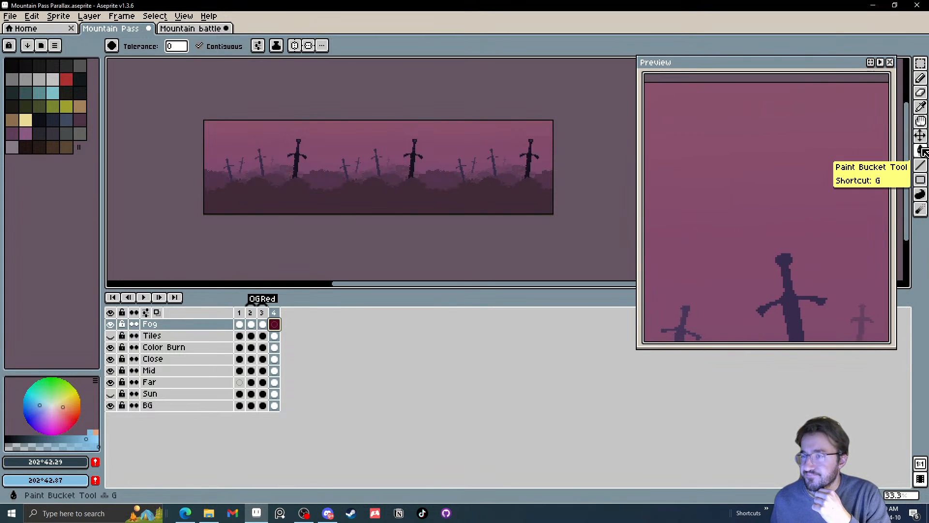
pyautogui.hotkey('shift', 'g')
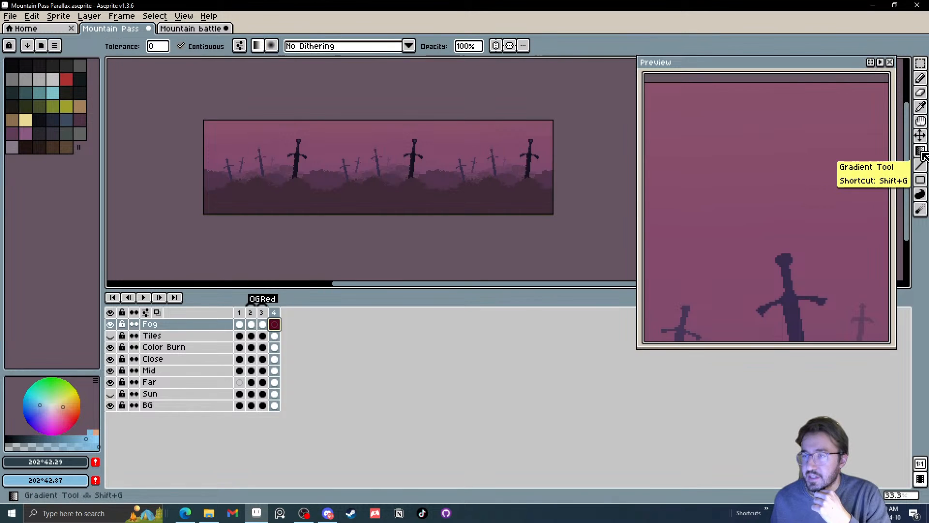
pyautogui.moveTo(358, 175); pyautogui.dragTo(406, 71)
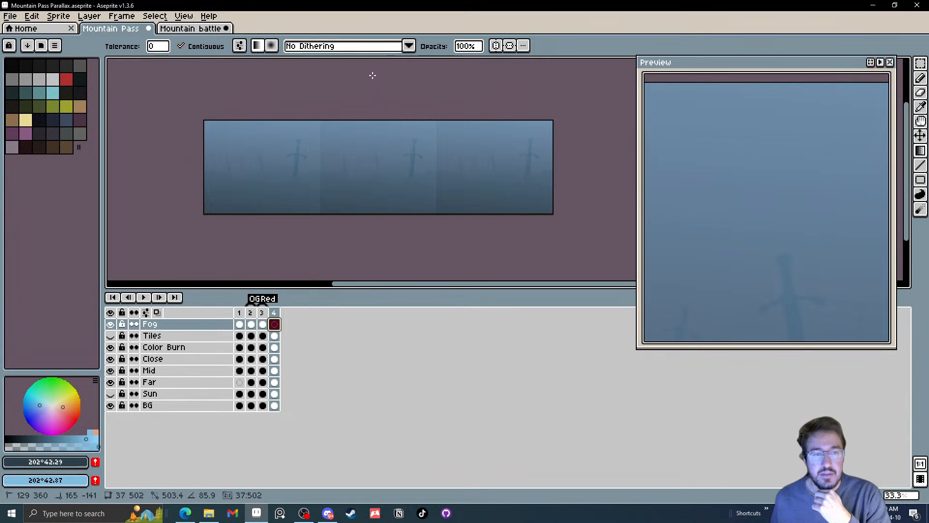
pyautogui.moveTo(372, 76); pyautogui.dragTo(360, 76)
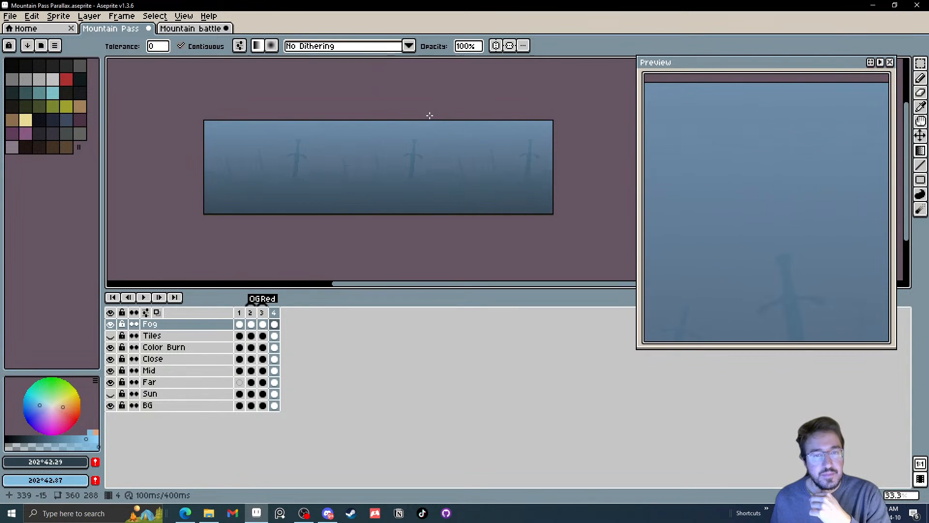
pyautogui.click(276, 326)
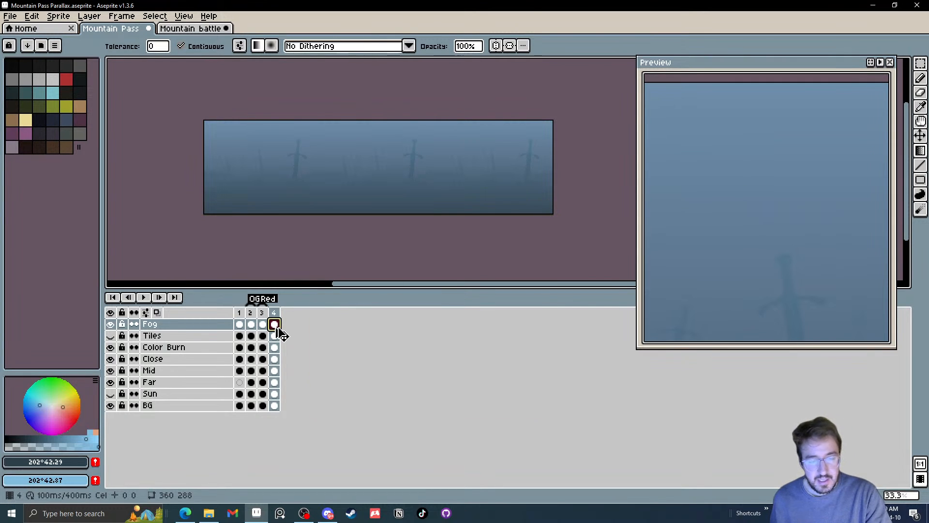
pyautogui.hotkey('ctrl', 'u')
pyautogui.moveTo(352, 395); pyautogui.dragTo(376, 392)
pyautogui.click(522, 339)
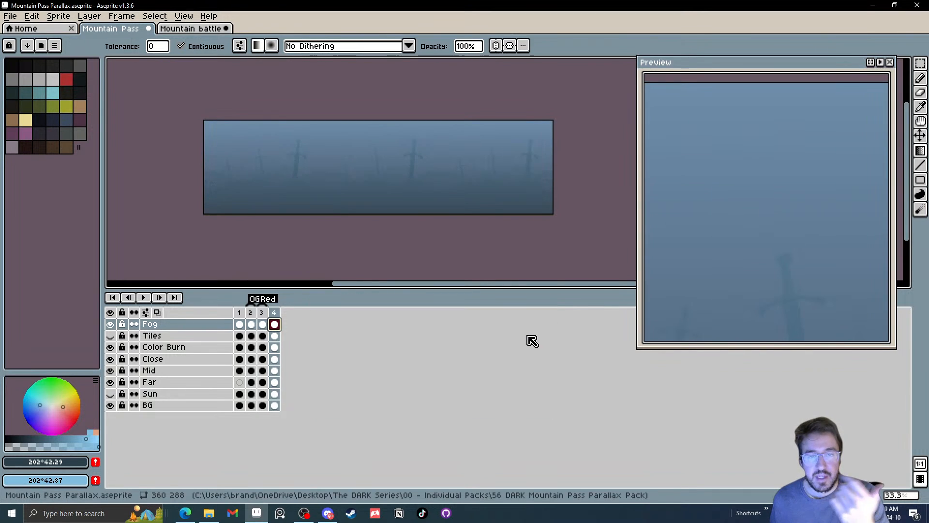
# Delete frame 4's gradient Fog cel and replace it with a copy of frame 3's Fog cel
pyautogui.rightClick(274, 324)
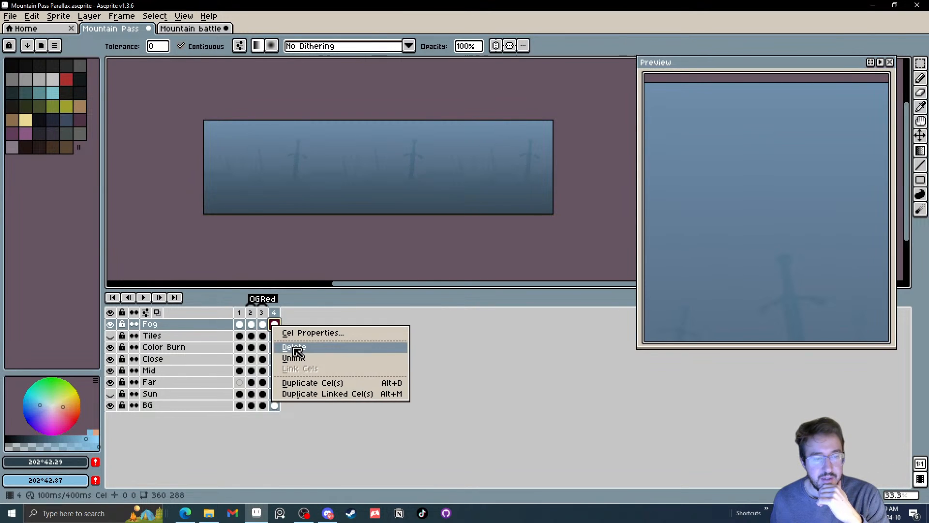
pyautogui.click(292, 347)
pyautogui.click(265, 324)
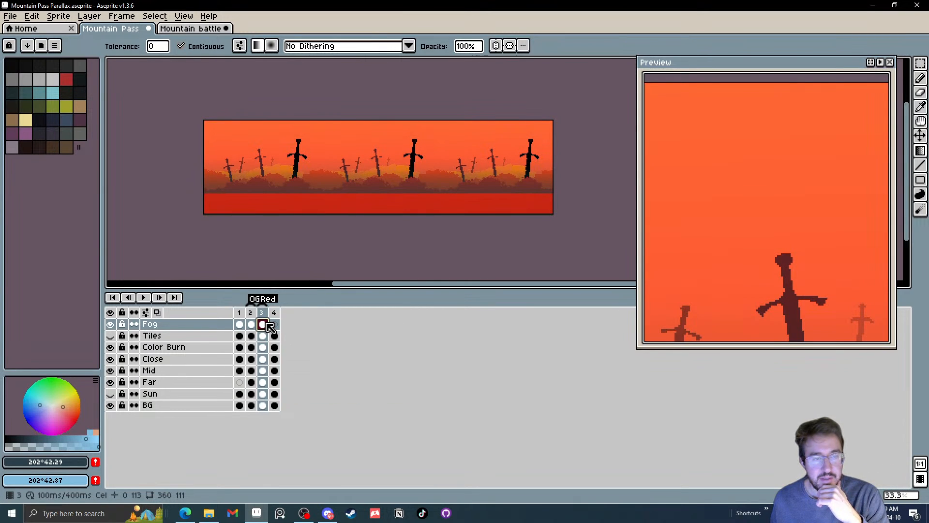
pyautogui.click(241, 325)
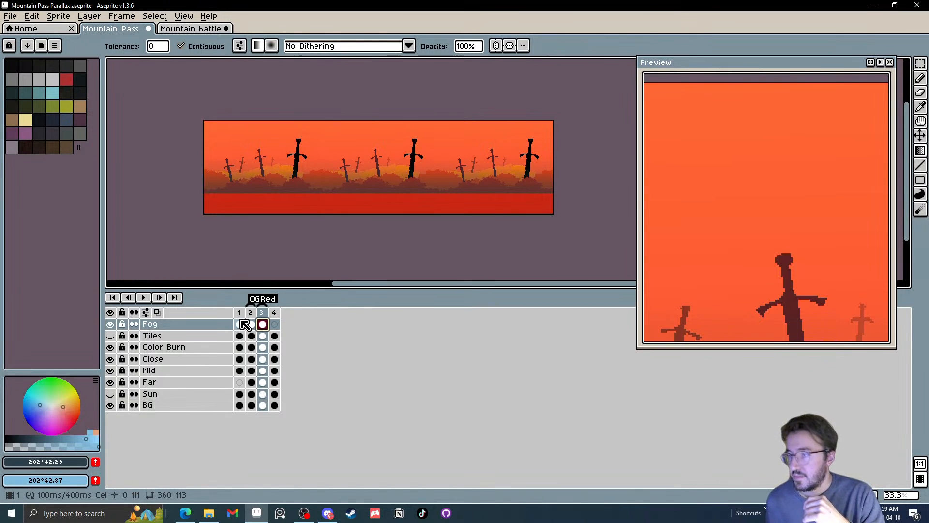
pyautogui.click(264, 324)
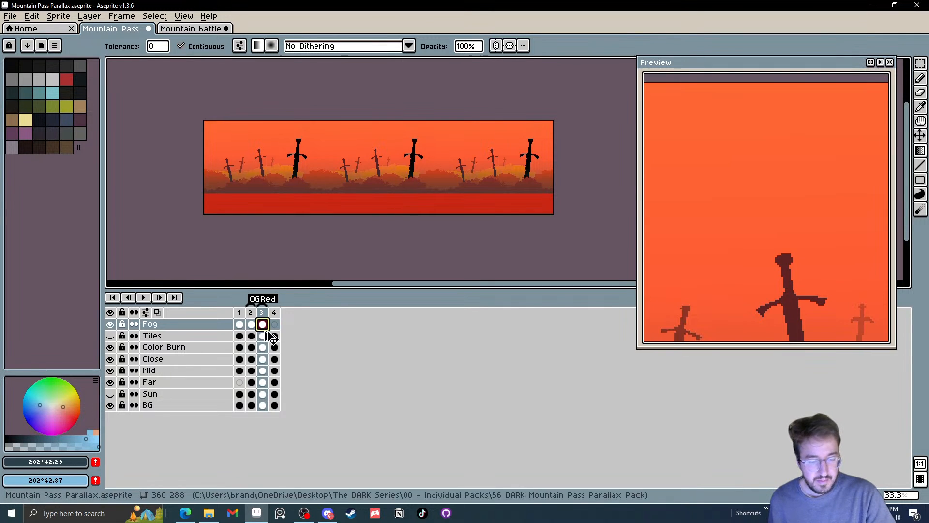
pyautogui.click(274, 324)
pyautogui.moveTo(291, 234); pyautogui.dragTo(294, 237)
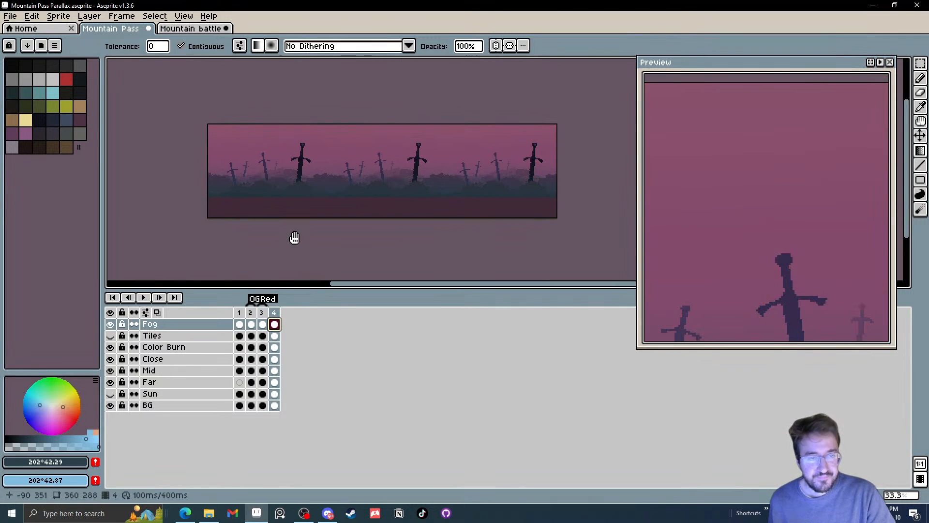
# Select the whole canvas on frame 4's Fog layer and move the fog down 64 pixels
pyautogui.press('m')
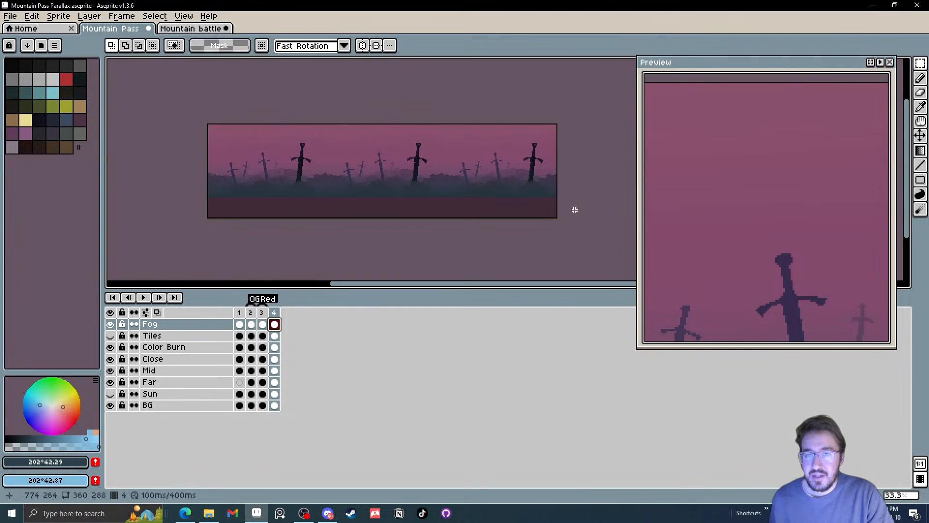
pyautogui.hotkey('ctrl', 'a')
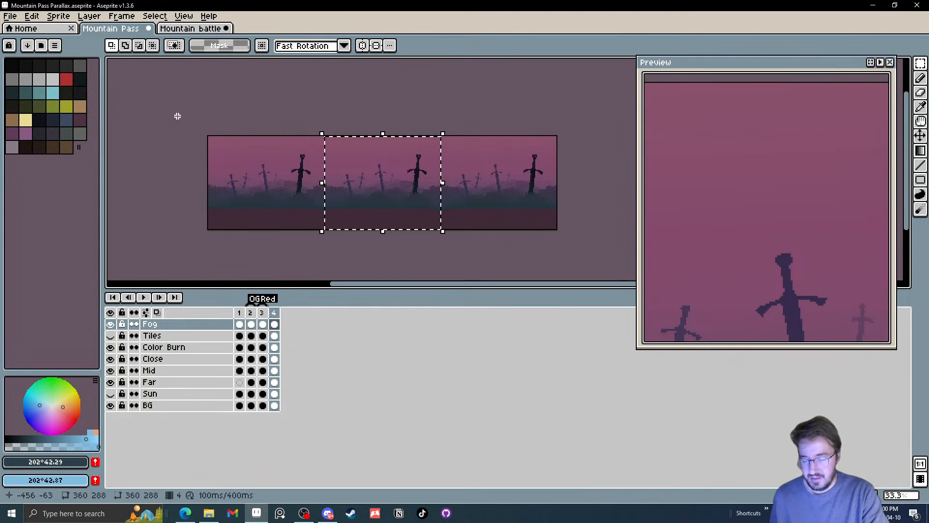
pyautogui.hotkey('ctrl', 't')
pyautogui.moveTo(379, 230); pyautogui.dragTo(385, 239)
pyautogui.press('Down')
pyautogui.press('Down')
pyautogui.press('Down')
pyautogui.press('Down')
pyautogui.press('Down')
pyautogui.press('Down')
pyautogui.press('Down')
pyautogui.press('Down')
pyautogui.press('Down')
pyautogui.press('Down')
pyautogui.press('Down')
pyautogui.press('Down')
pyautogui.press('Down')
pyautogui.press('Down')
pyautogui.press('Down')
pyautogui.press('Down')
pyautogui.press('Down')
pyautogui.press('Down')
pyautogui.press('Down')
pyautogui.press('Down')
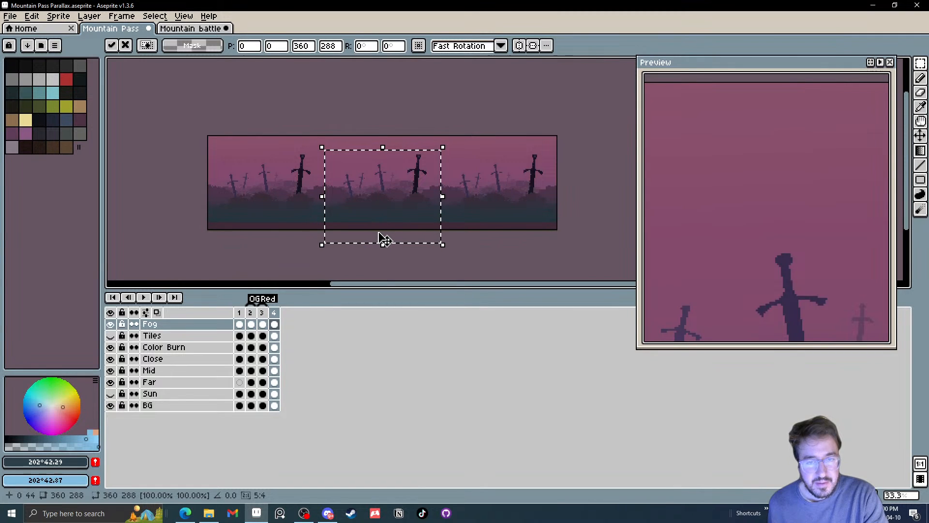
pyautogui.press('Down')
pyautogui.press('Down')
pyautogui.press('Down')
pyautogui.press('Down')
pyautogui.press('Down')
pyautogui.press('Down')
pyautogui.press('Down')
pyautogui.press('Down')
pyautogui.press('Down')
pyautogui.press('Down')
pyautogui.press('Down')
pyautogui.press('Down')
pyautogui.press('Down')
pyautogui.press('Down')
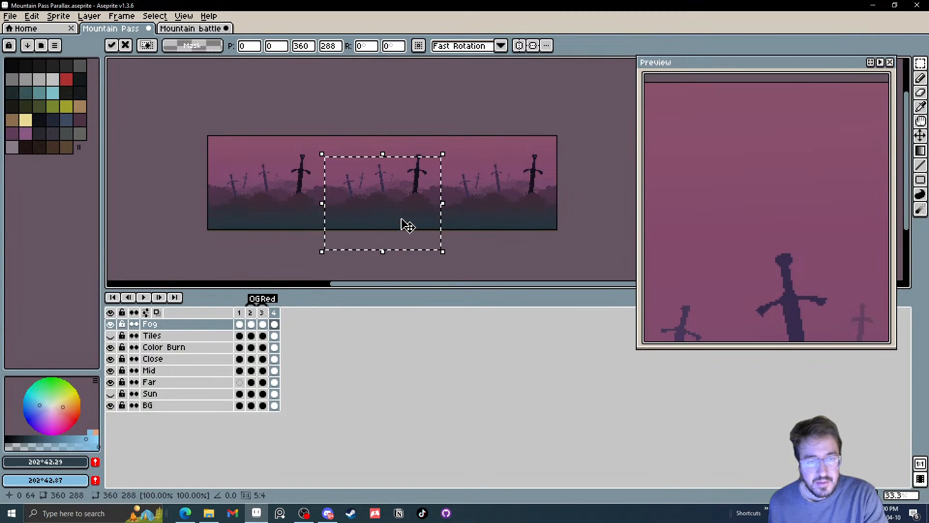
pyautogui.scroll(2, 404, 222)
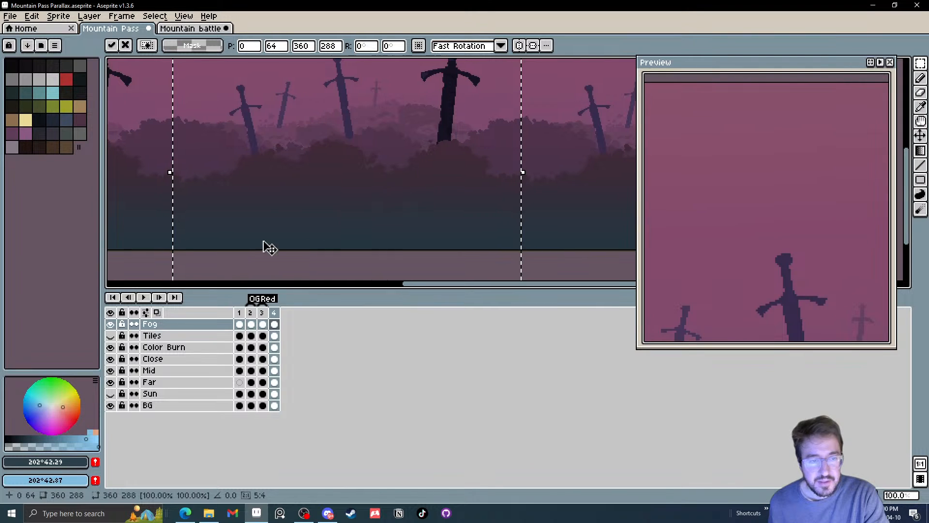
# Isolate the Fog layer to inspect its gradient along the base, clear the selection, and make all layers visible
pyautogui.click(112, 313)
pyautogui.click(112, 313)
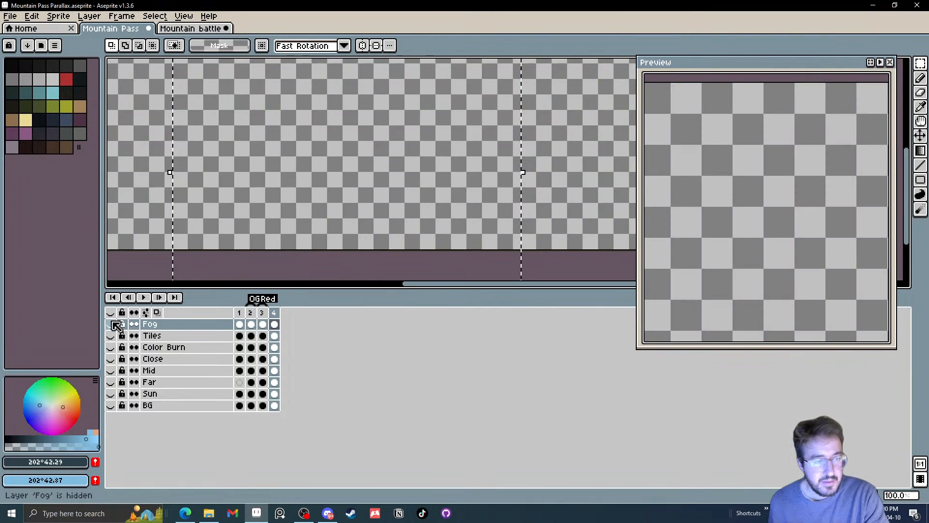
pyautogui.click(110, 324)
pyautogui.scroll(-2, 249, 221)
pyautogui.scroll(1, 209, 221)
pyautogui.moveTo(208, 220); pyautogui.dragTo(251, 208)
pyautogui.hotkey('ctrl', 'd')
pyautogui.scroll(4, 304, 208)
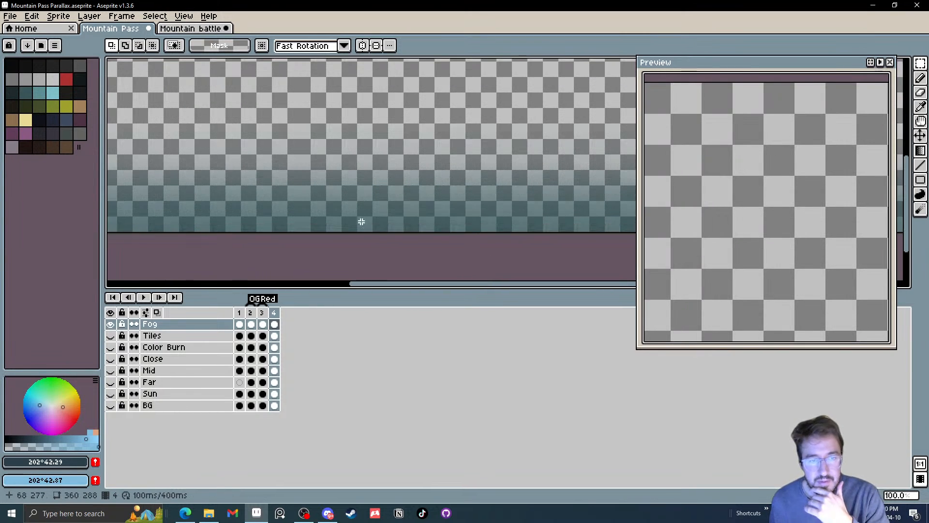
pyautogui.scroll(-4, 399, 225)
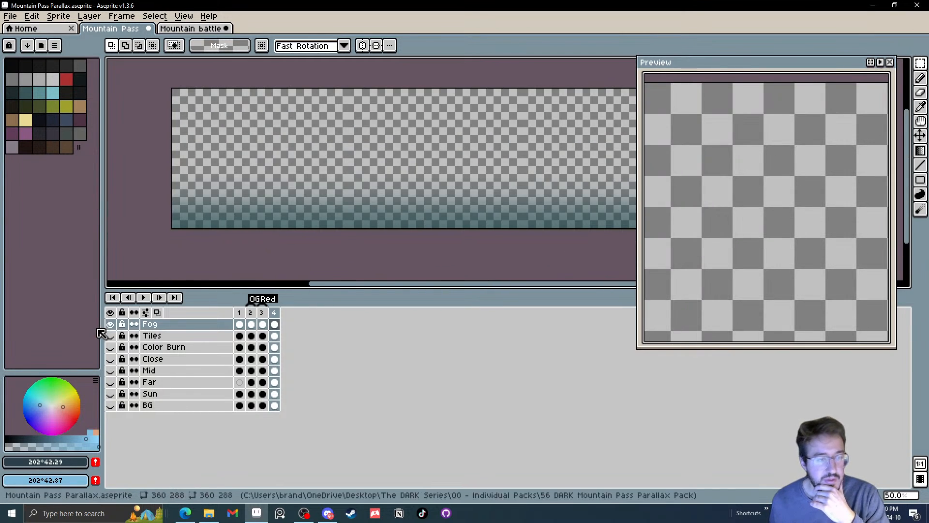
pyautogui.click(110, 313)
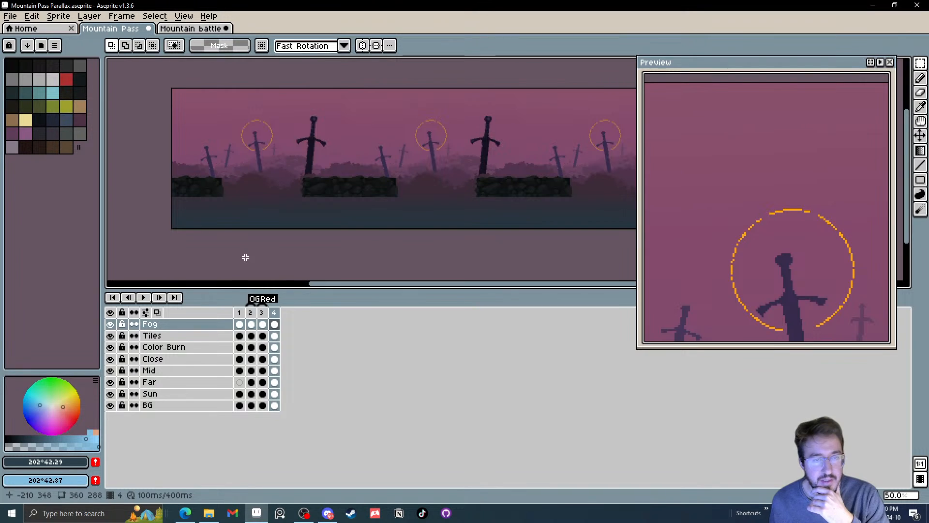
# Check the Tiles layer by toggling its visibility, and make its frame 4 cel active for marquee selection
pyautogui.moveTo(371, 237); pyautogui.dragTo(327, 247)
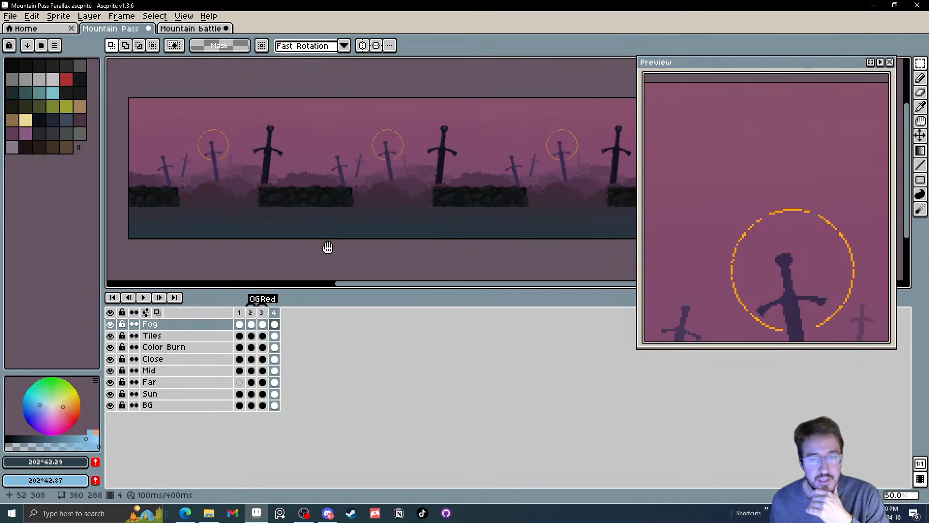
pyautogui.click(111, 336)
pyautogui.click(110, 335)
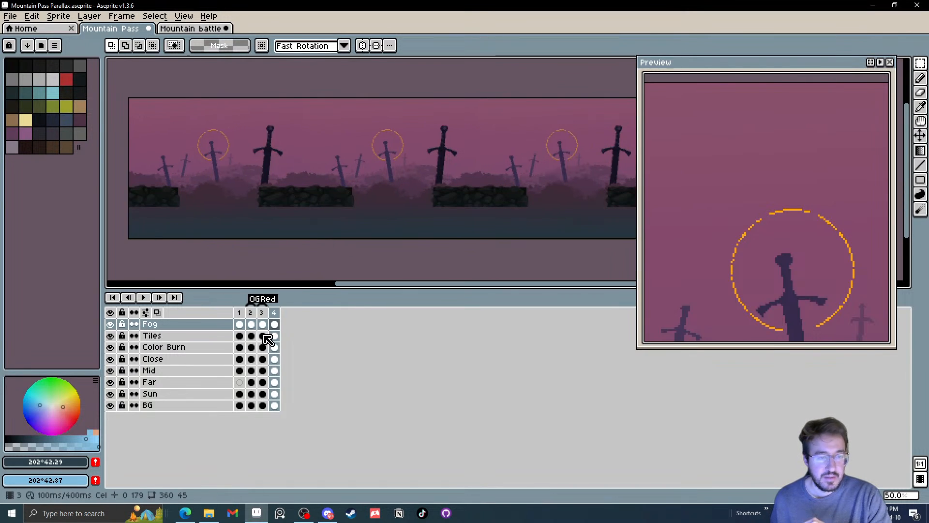
pyautogui.click(274, 335)
pyautogui.moveTo(326, 239); pyautogui.dragTo(325, 240)
pyautogui.press('m')
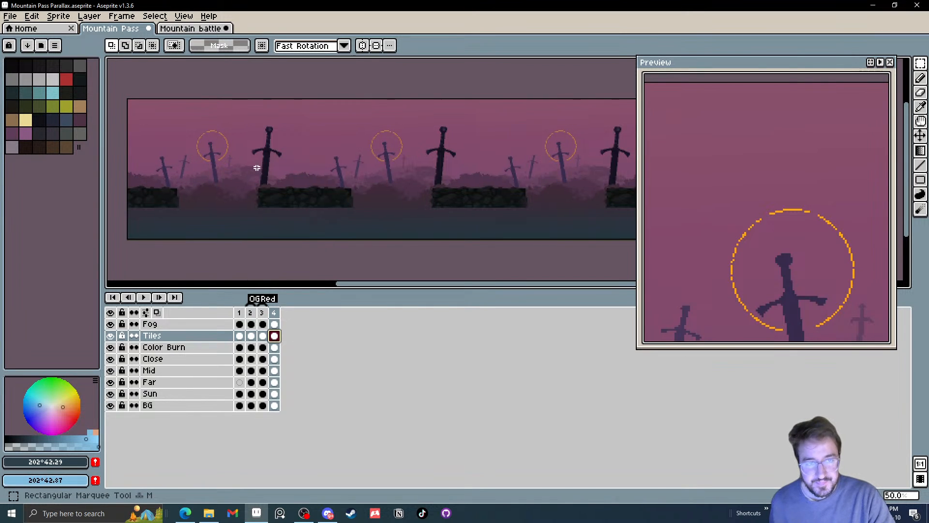
# Try to lower a marquee-selected part of frame 4's stone tiles, and undo the move
pyautogui.moveTo(221, 148); pyautogui.dragTo(376, 231)
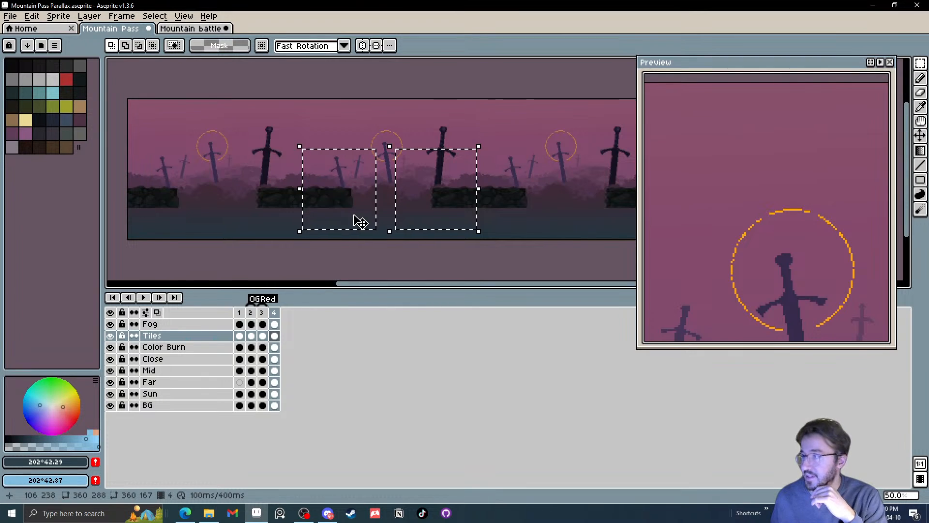
pyautogui.click(527, 228)
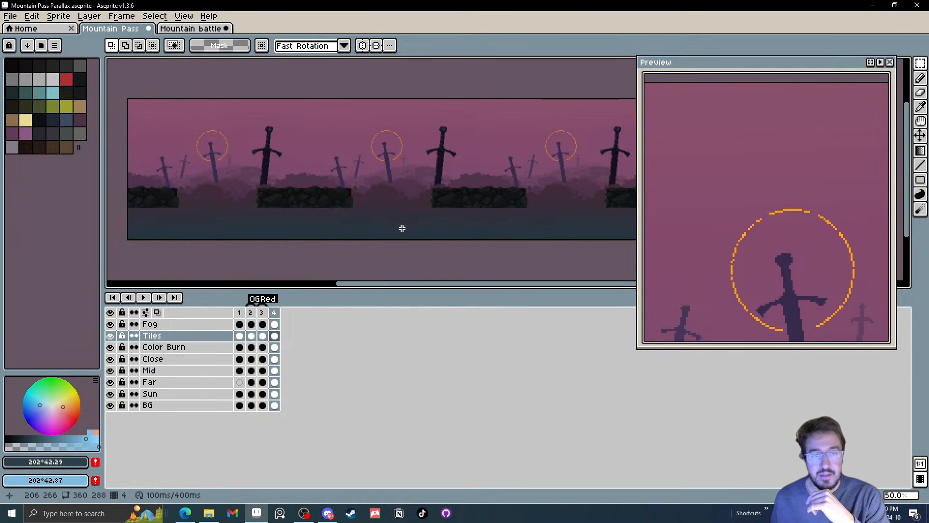
pyautogui.moveTo(402, 228); pyautogui.dragTo(302, 162)
pyautogui.click(302, 155)
pyautogui.click(431, 140)
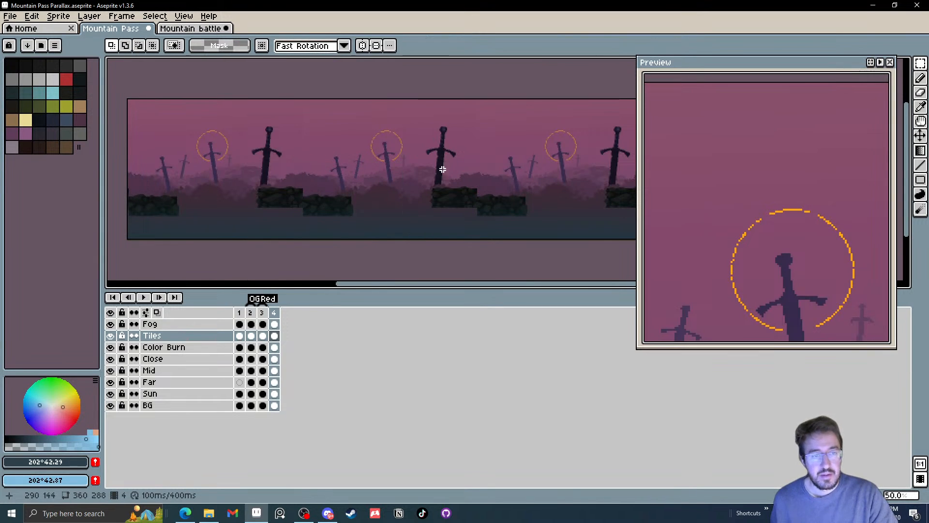
pyautogui.hotkey('ctrl', 'z')
pyautogui.hotkey('ctrl', 'z')
# Select a full-width 360 × 258 area of frame 4's Tiles layer and move the stone tiles down 40 pixels
pyautogui.moveTo(435, 241); pyautogui.dragTo(227, 110)
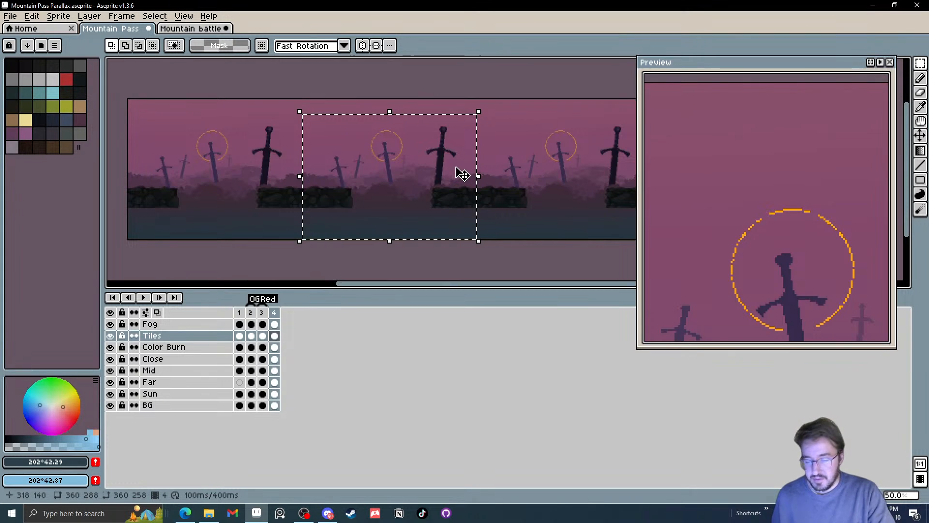
pyautogui.click(449, 187)
pyautogui.press('Down')
pyautogui.press('Down')
pyautogui.press('Down')
pyautogui.press('Down')
pyautogui.press('Down')
pyautogui.press('Down')
pyautogui.press('Down')
pyautogui.press('Down')
pyautogui.press('Down')
pyautogui.press('Down')
pyautogui.press('Down')
pyautogui.press('Down')
pyautogui.press('Down')
pyautogui.press('Down')
pyautogui.press('Down')
pyautogui.press('Down')
pyautogui.press('Down')
pyautogui.press('Down')
pyautogui.press('Down')
pyautogui.press('Down')
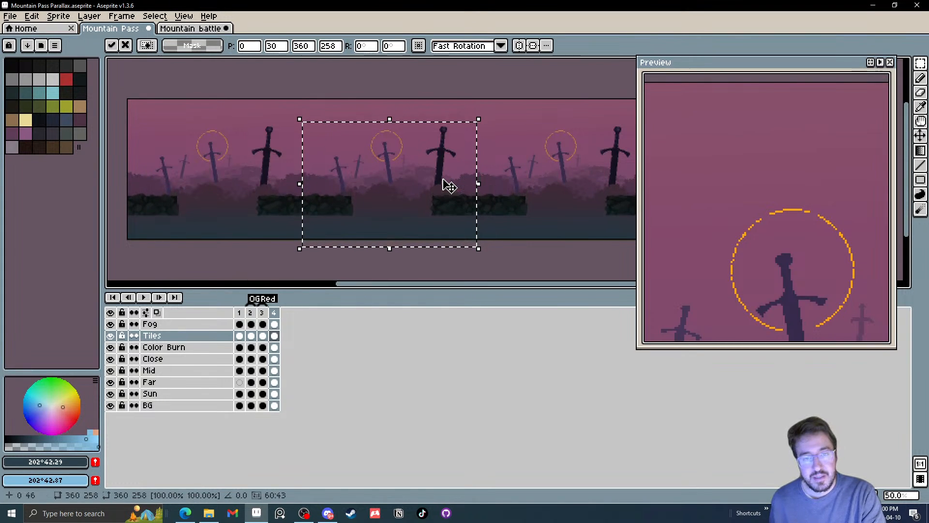
pyautogui.press('Down')
pyautogui.press('Down')
pyautogui.press('Down')
pyautogui.press('Down')
pyautogui.press('Down')
pyautogui.press('Down')
pyautogui.press('Down')
pyautogui.press('Down')
pyautogui.press('Down')
pyautogui.press('Down')
pyautogui.press('Down')
pyautogui.press('Down')
pyautogui.press('Down')
pyautogui.press('Down')
pyautogui.press('Down')
pyautogui.press('Down')
pyautogui.press('Down')
pyautogui.press('Down')
pyautogui.press('Down')
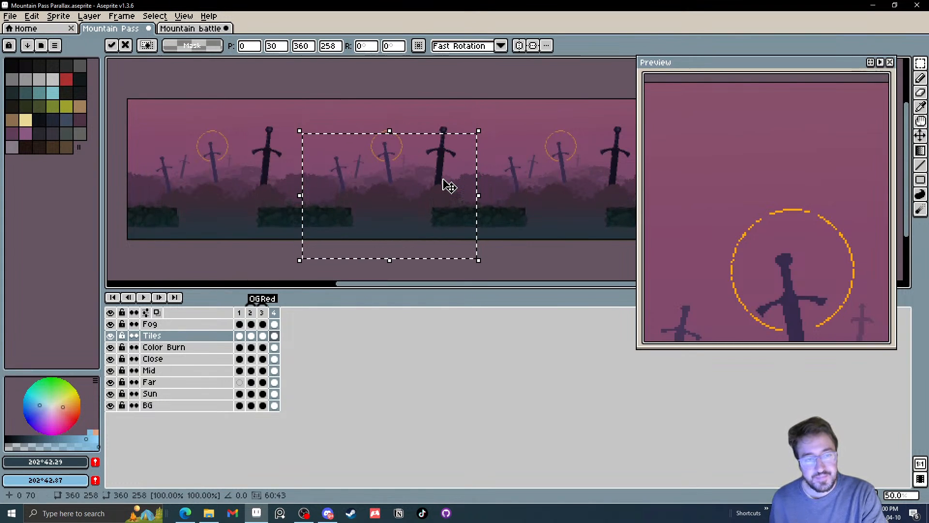
pyautogui.click(522, 257)
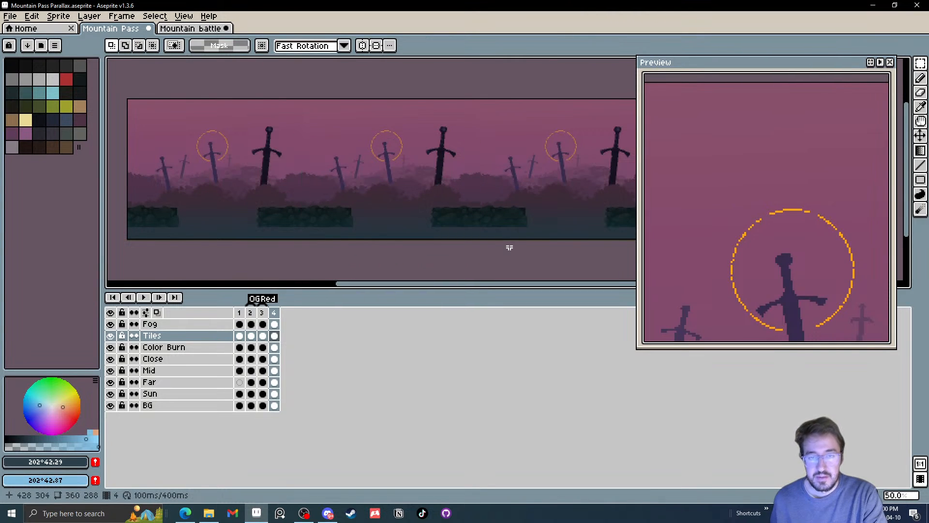
# Save the changes to Mountain Pass Parallax.aseprite
pyautogui.scroll(-1, 509, 247)
pyautogui.moveTo(509, 247); pyautogui.dragTo(443, 227)
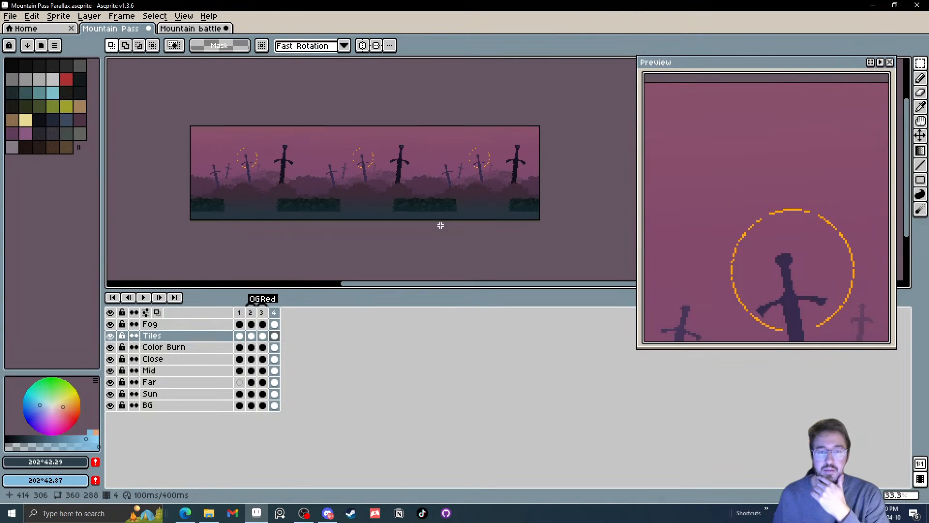
pyautogui.click(10, 16)
pyautogui.click(22, 62)
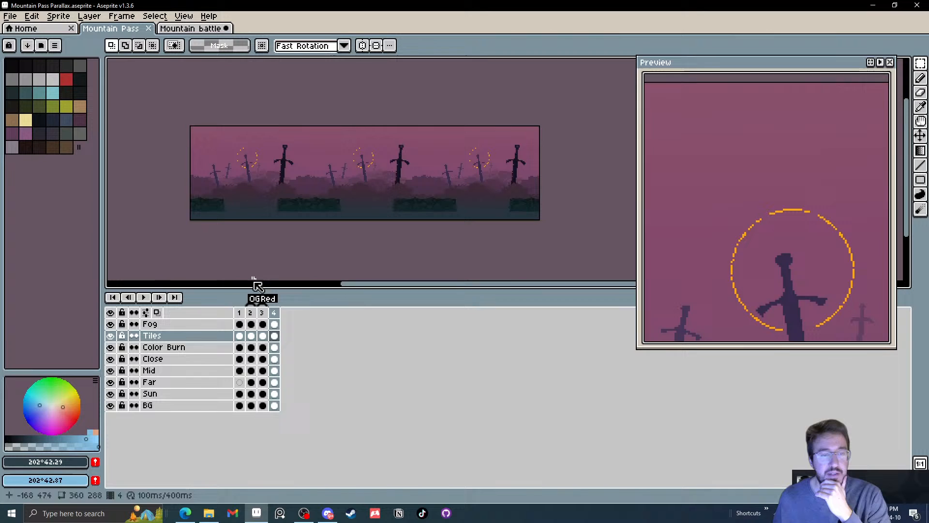
# Select frame 4 in the timeline and open its frame commands
pyautogui.click(276, 314)
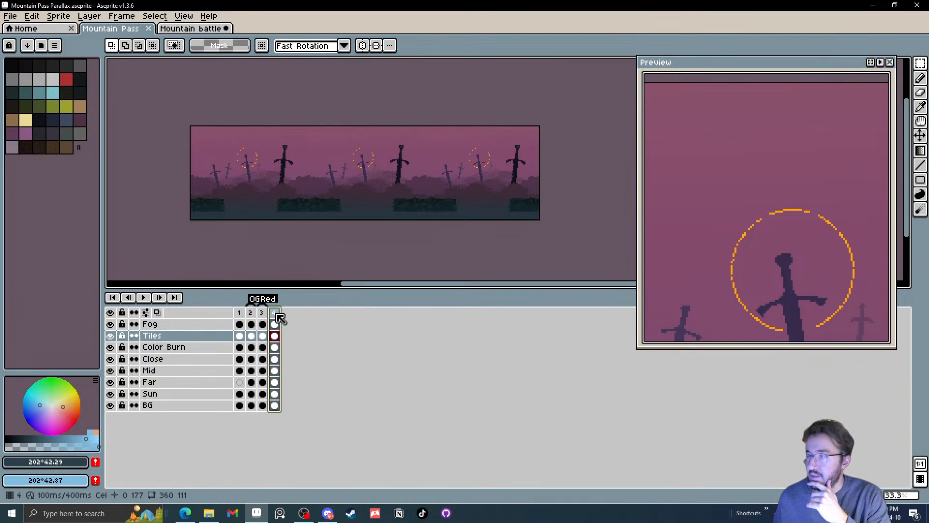
pyautogui.rightClick(277, 315)
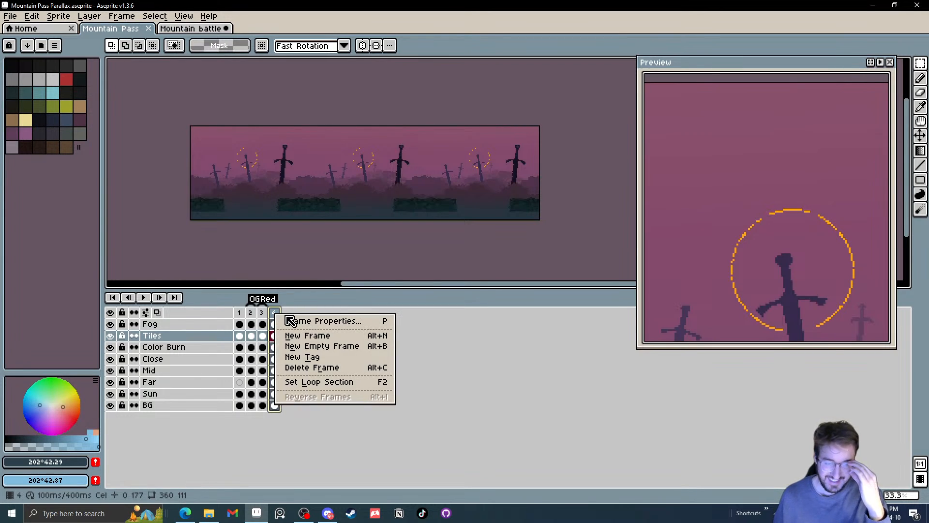
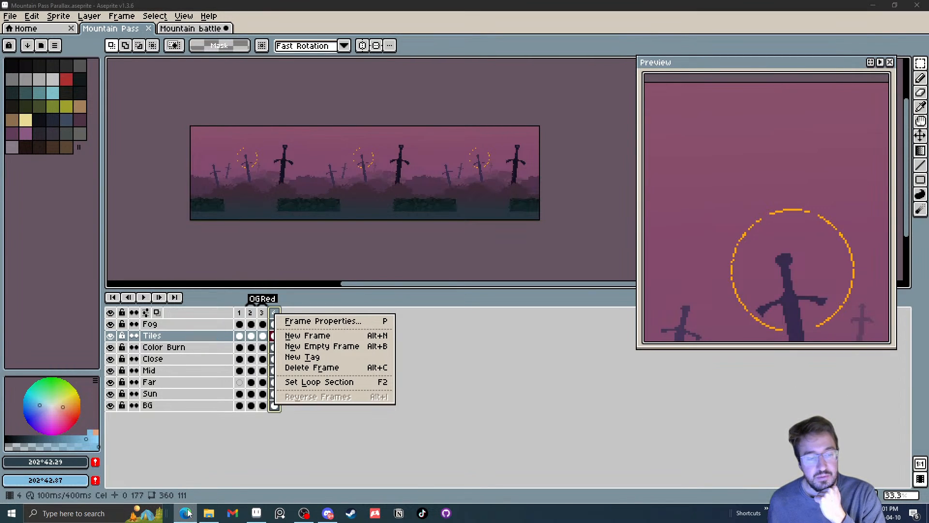
# Switch to File Explorer and open the 51 DARK - Shadow of Storms folder among the individual packs
pyautogui.click(209, 509)
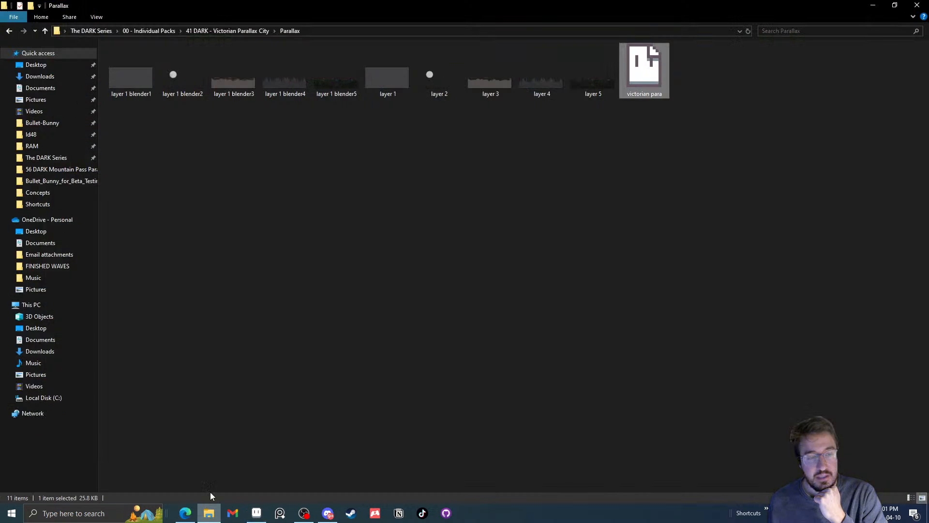
pyautogui.click(9, 30)
pyautogui.click(10, 31)
pyautogui.scroll(-7, 152, 222)
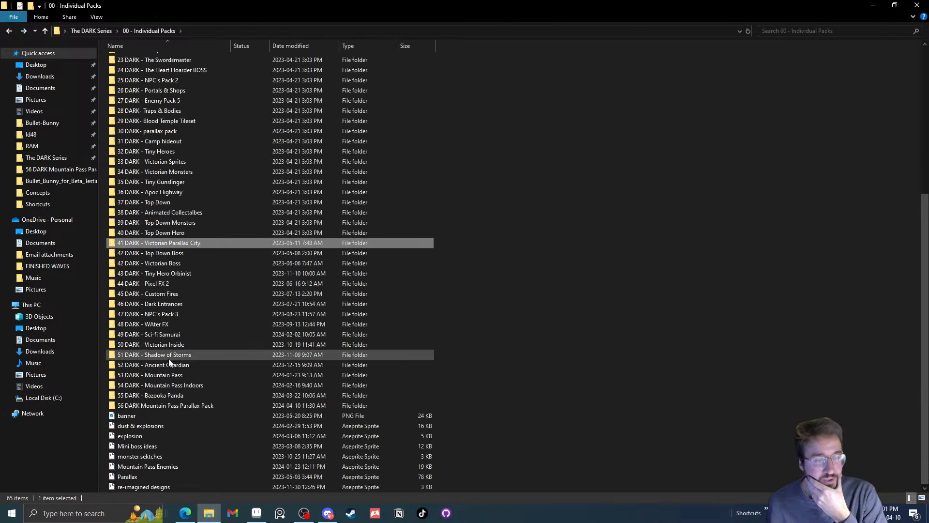
pyautogui.doubleClick(169, 355)
pyautogui.click(341, 79)
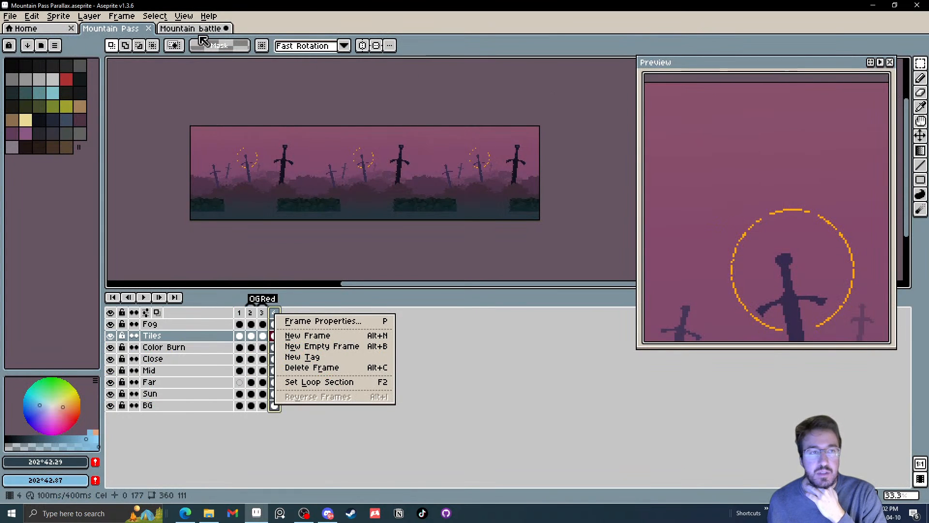
# Open the social 2 sprite from the Shadow of Storms folder and play its animation
pyautogui.click(177, 33)
pyautogui.click(210, 28)
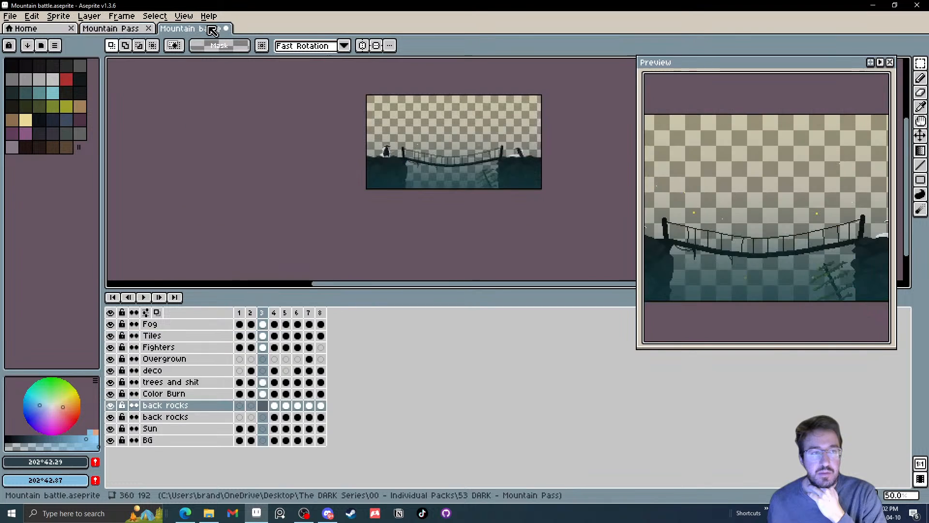
pyautogui.click(151, 30)
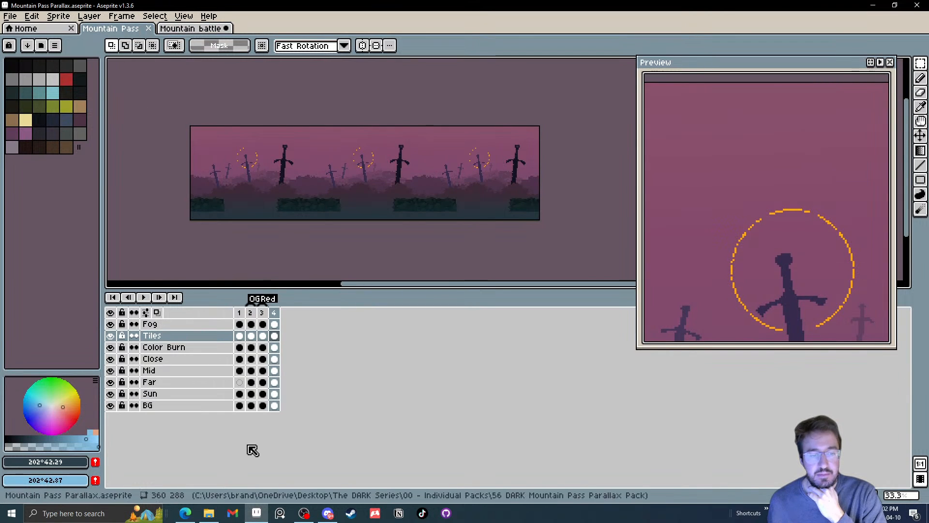
pyautogui.click(209, 513)
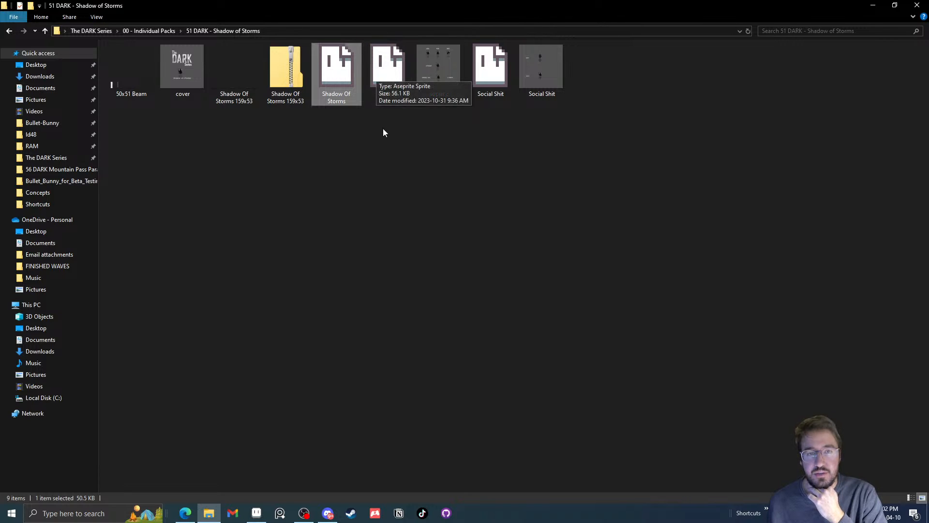
pyautogui.doubleClick(400, 74)
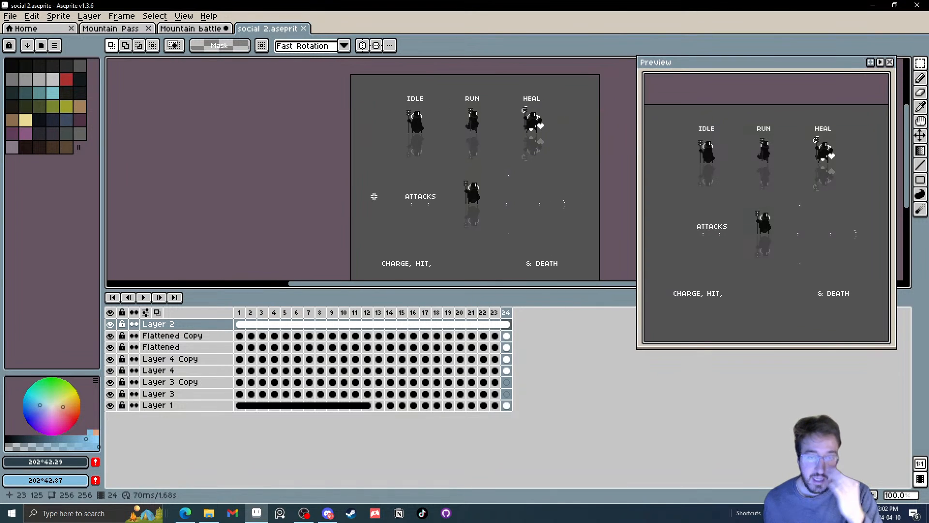
pyautogui.click(143, 297)
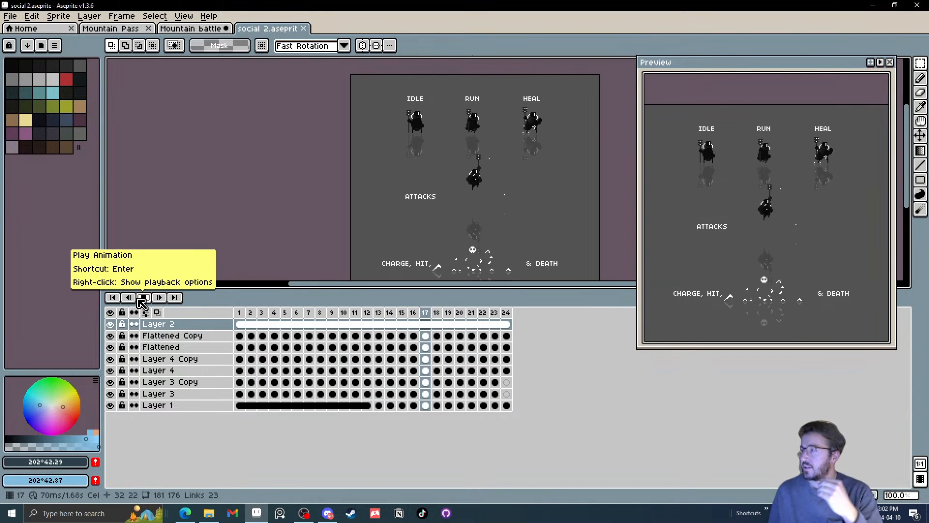
pyautogui.click(145, 300)
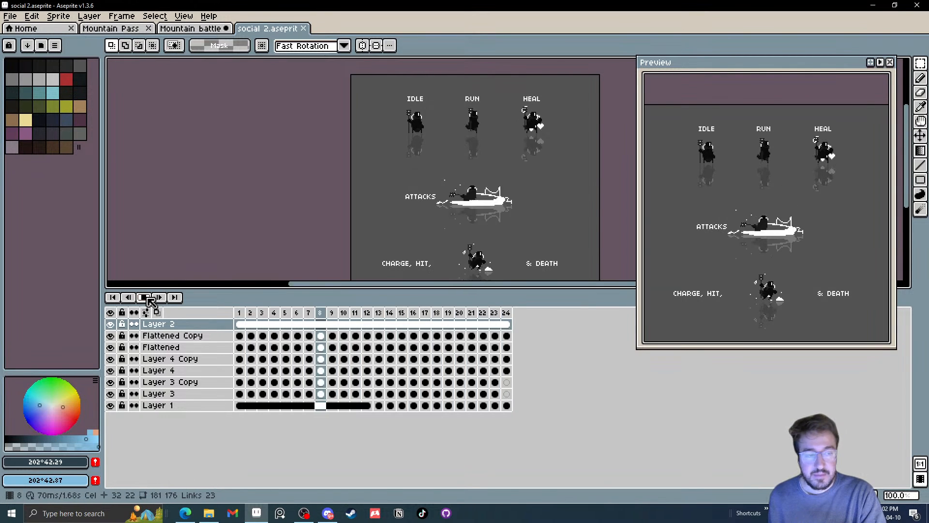
# Stop the playback and hide Layer 2, Layer 4, Layer 4 Copy, Layer 3 and Layer 3 Copy
pyautogui.click(112, 324)
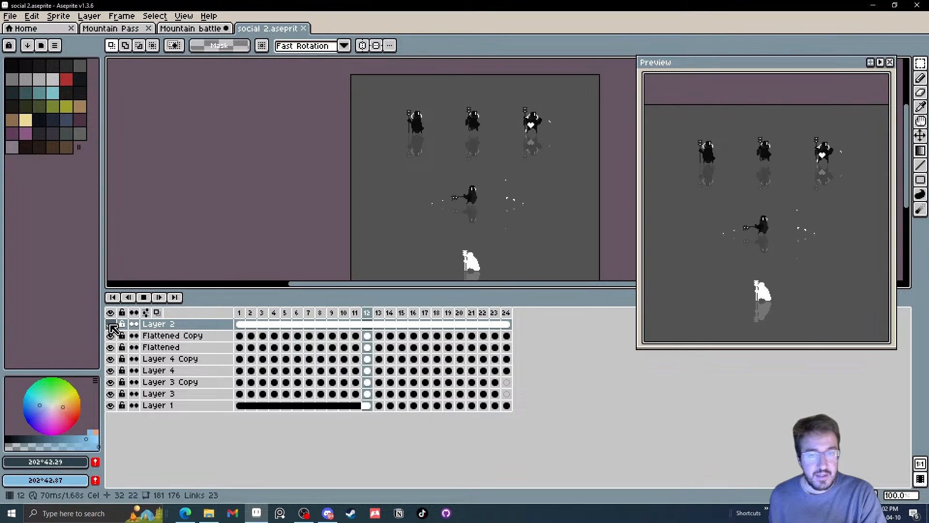
pyautogui.click(112, 324)
pyautogui.click(111, 325)
pyautogui.click(112, 336)
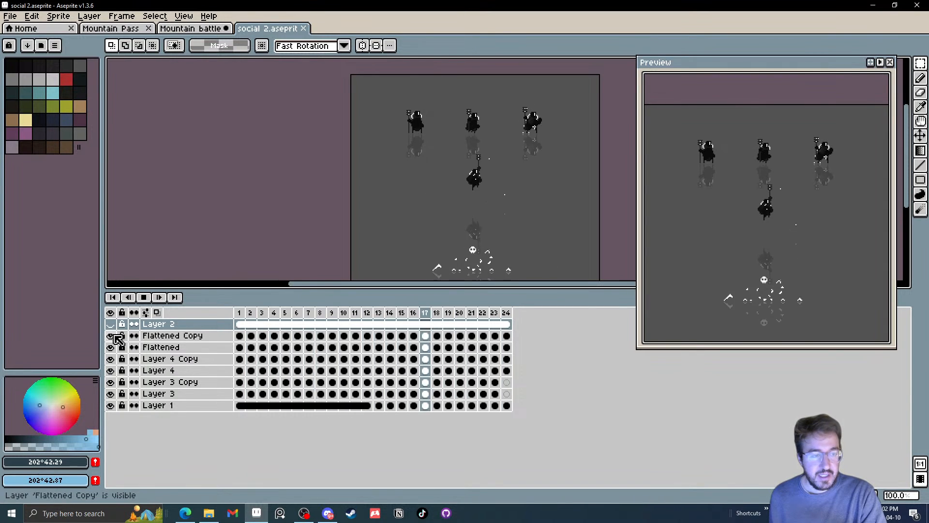
pyautogui.click(113, 335)
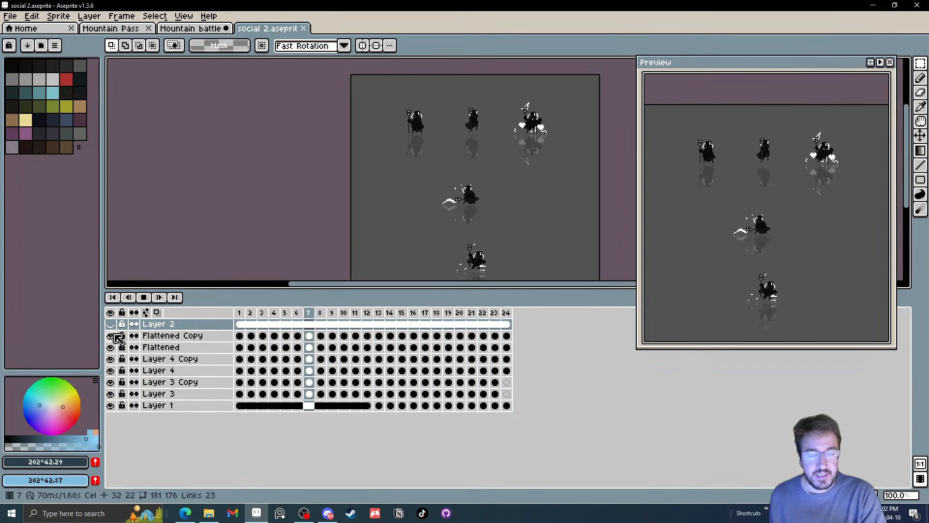
pyautogui.click(144, 297)
pyautogui.click(111, 372)
pyautogui.click(111, 382)
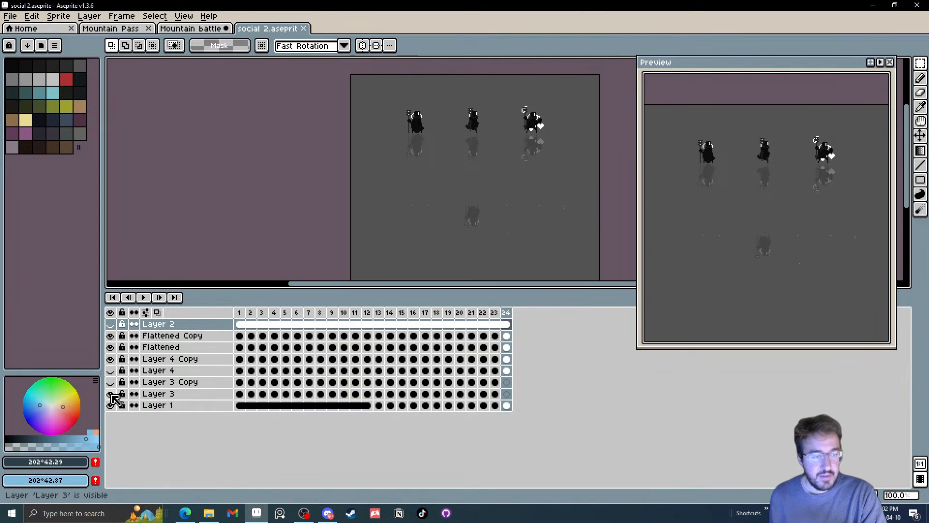
pyautogui.click(111, 393)
pyautogui.click(111, 359)
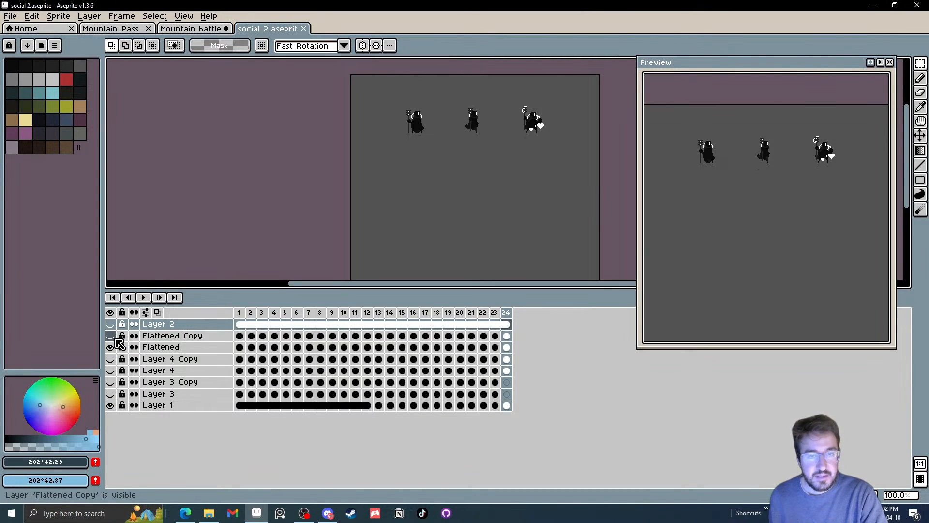
# Compare the Flattened and Flattened Copy layers by turning their visibility off and on
pyautogui.click(111, 347)
pyautogui.click(113, 348)
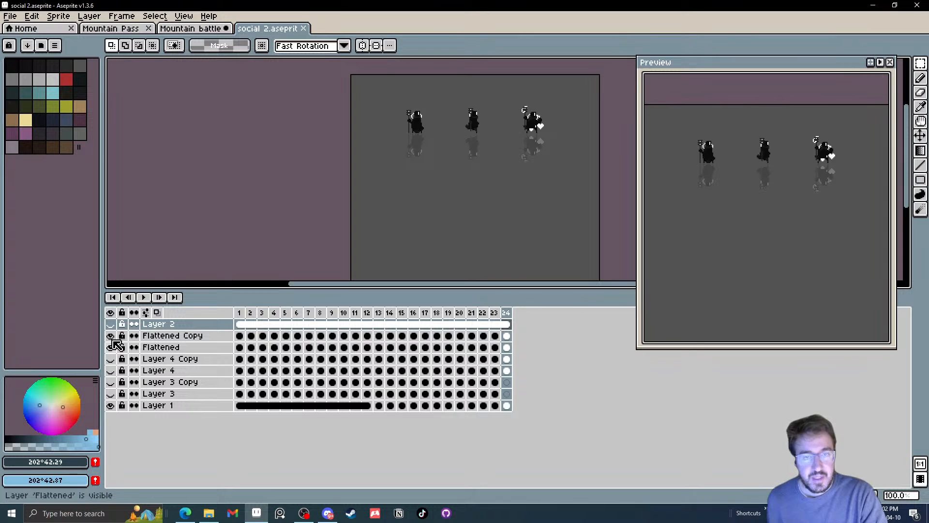
pyautogui.click(110, 348)
pyautogui.click(110, 348)
pyautogui.click(109, 347)
pyautogui.click(111, 347)
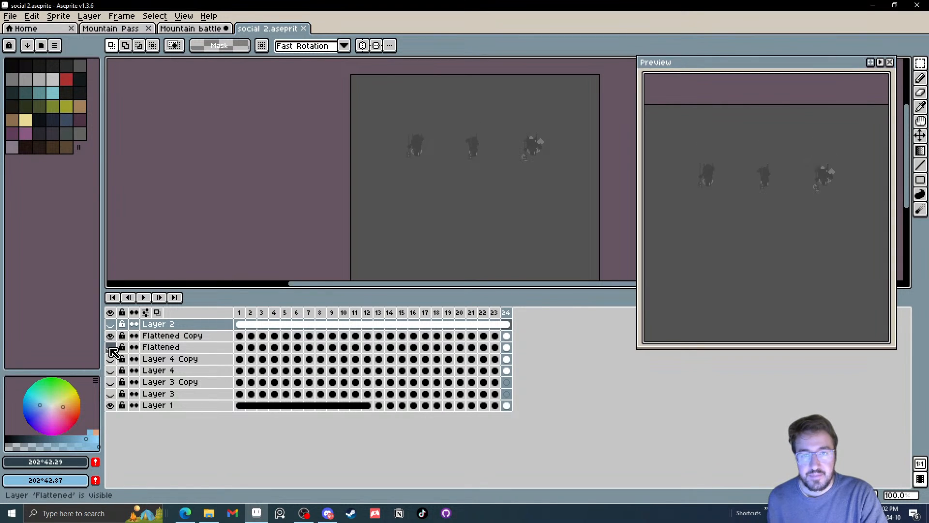
pyautogui.click(110, 338)
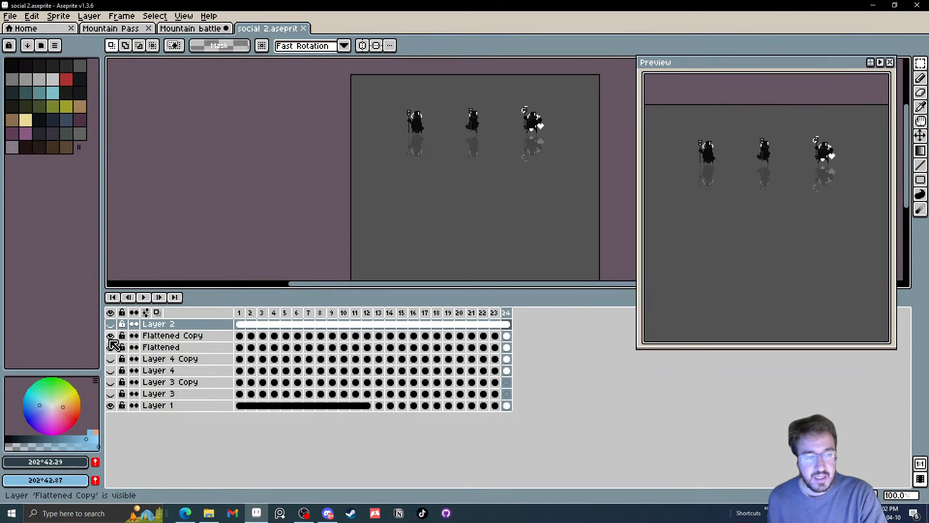
pyautogui.click(110, 336)
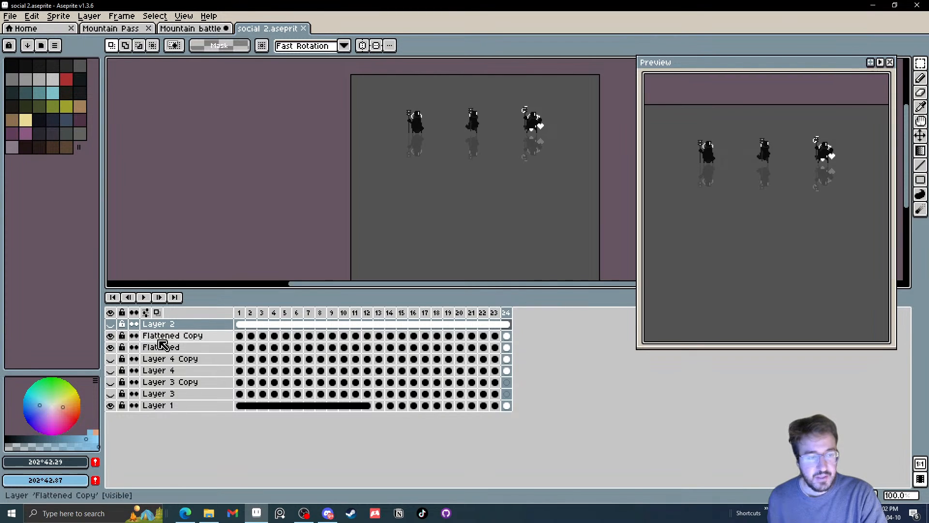
# Delete the Flattened Copy layer and duplicate the Flattened layer to replace it
pyautogui.click(166, 337)
pyautogui.press('Delete')
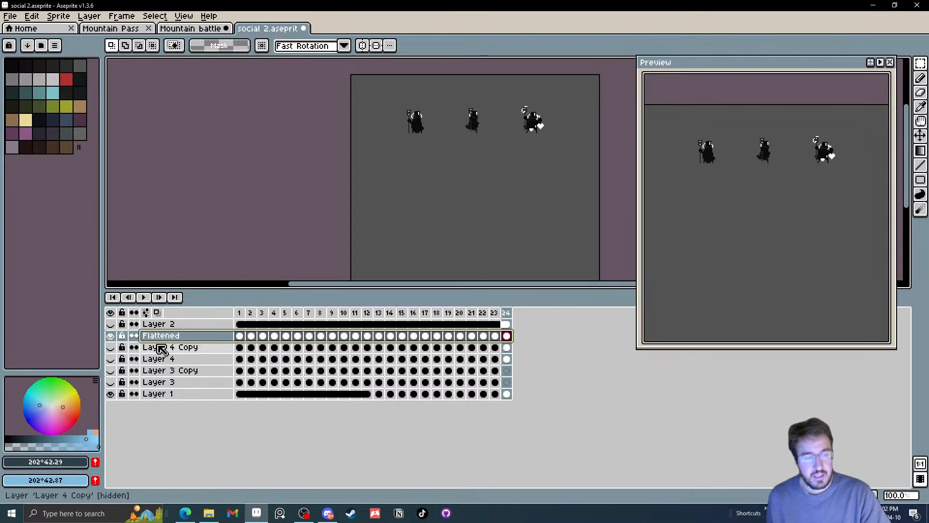
pyautogui.click(163, 340)
pyautogui.hotkey('ctrl', 'c')
pyautogui.hotkey('ctrl', 'v')
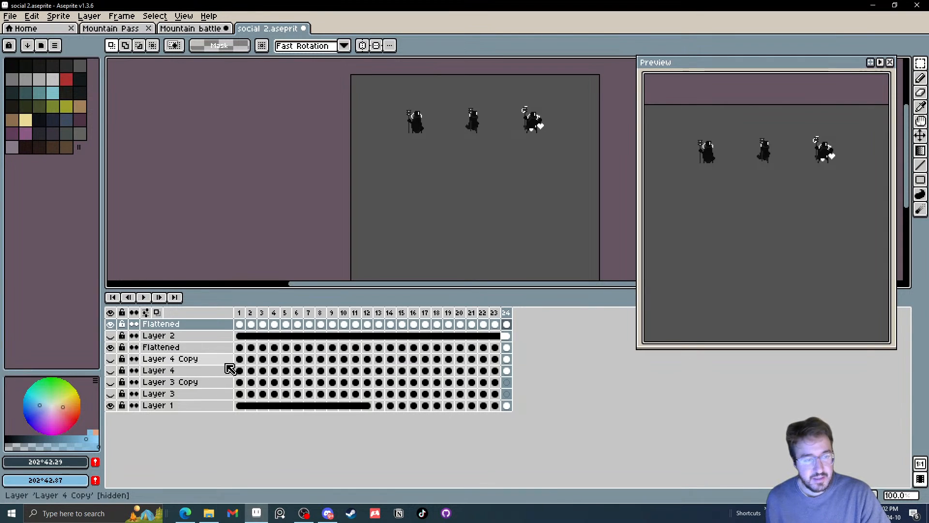
pyautogui.hotkey('ctrl', 'z')
pyautogui.rightClick(165, 337)
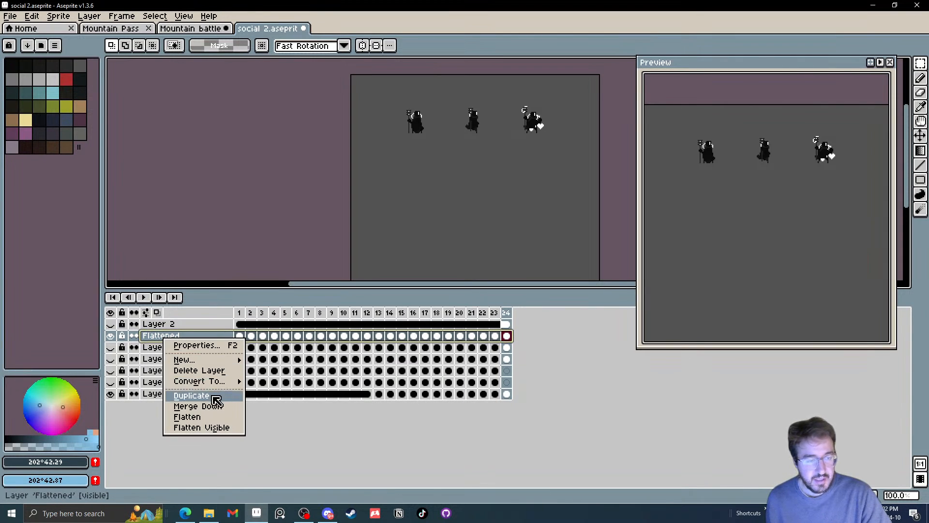
pyautogui.click(203, 395)
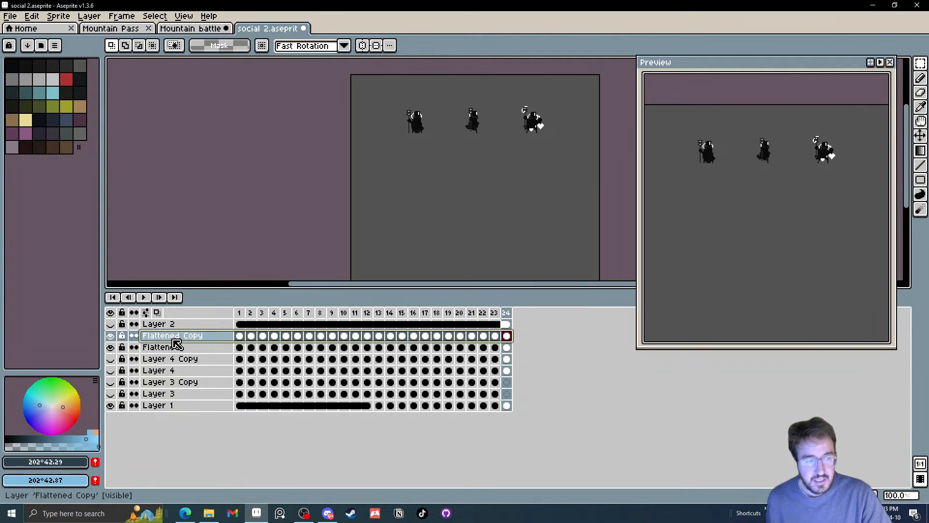
# Set the duplicated Flattened Copy layer's opacity to 21% and flip its artwork vertically
pyautogui.click(144, 338)
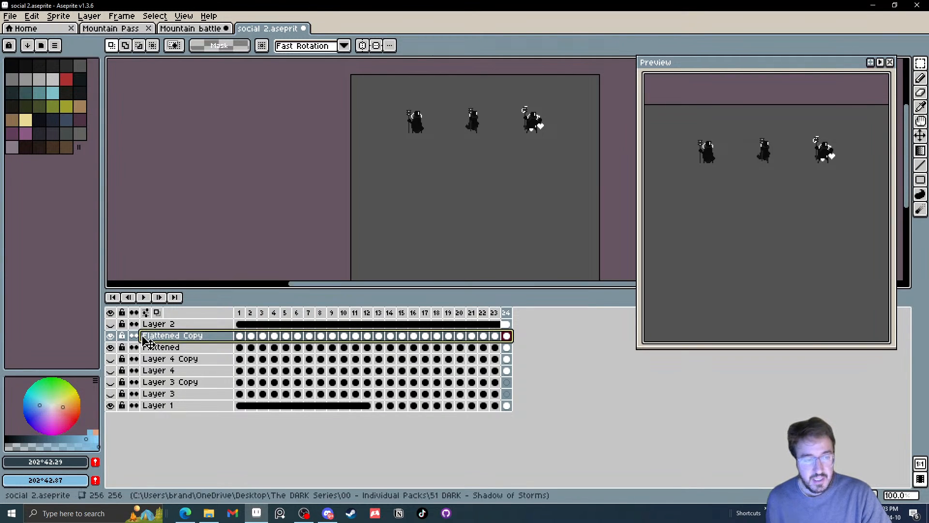
pyautogui.doubleClick(147, 339)
pyautogui.click(203, 156)
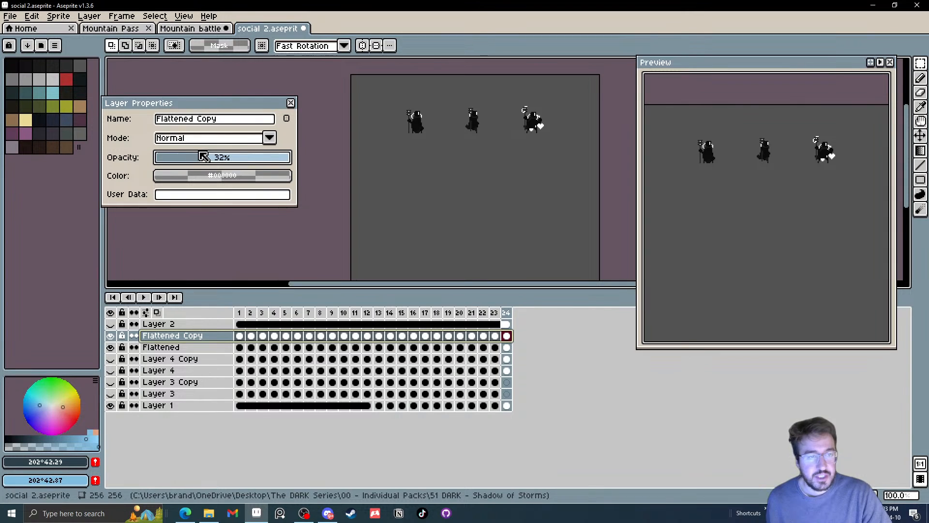
pyautogui.click(292, 105)
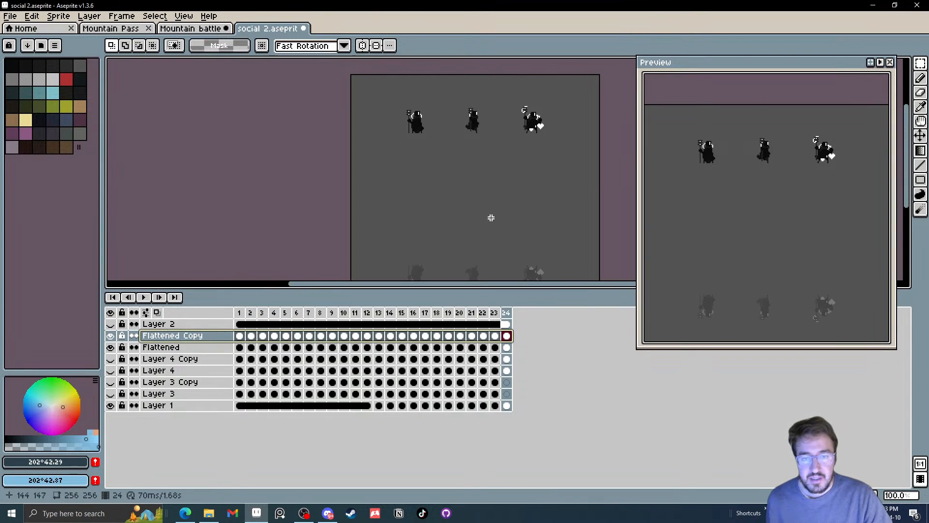
# Move the flipped copy up so the faded figures sit directly beneath the three characters as reflections
pyautogui.moveTo(491, 220); pyautogui.dragTo(489, 160)
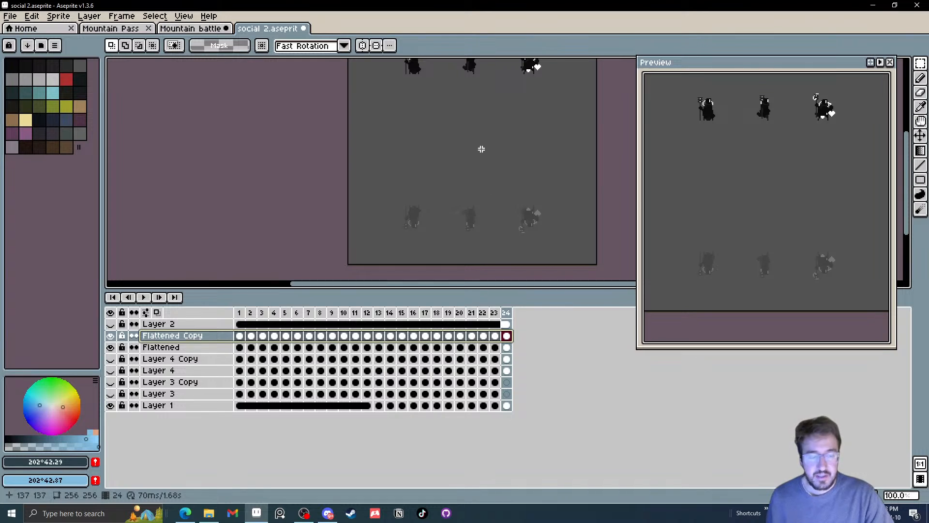
pyautogui.press('v')
pyautogui.moveTo(535, 222); pyautogui.dragTo(536, 201)
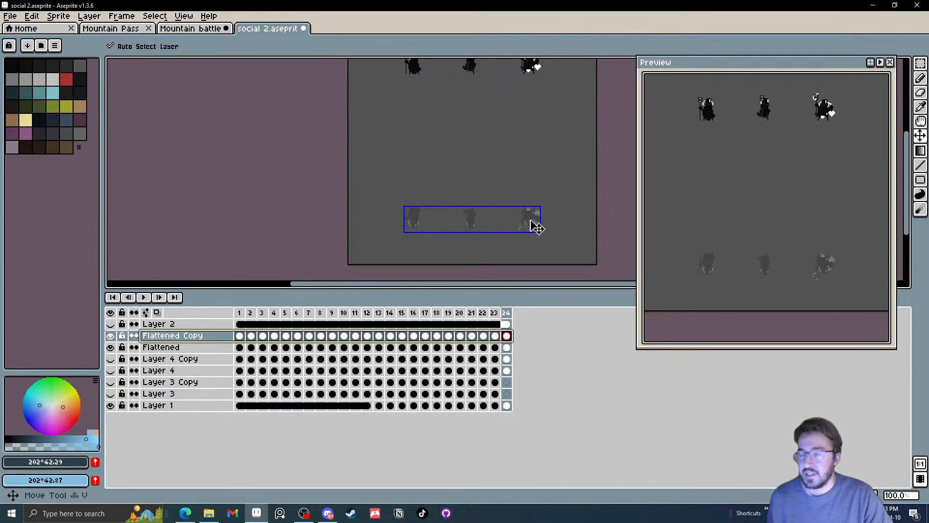
pyautogui.moveTo(533, 224); pyautogui.dragTo(536, 96)
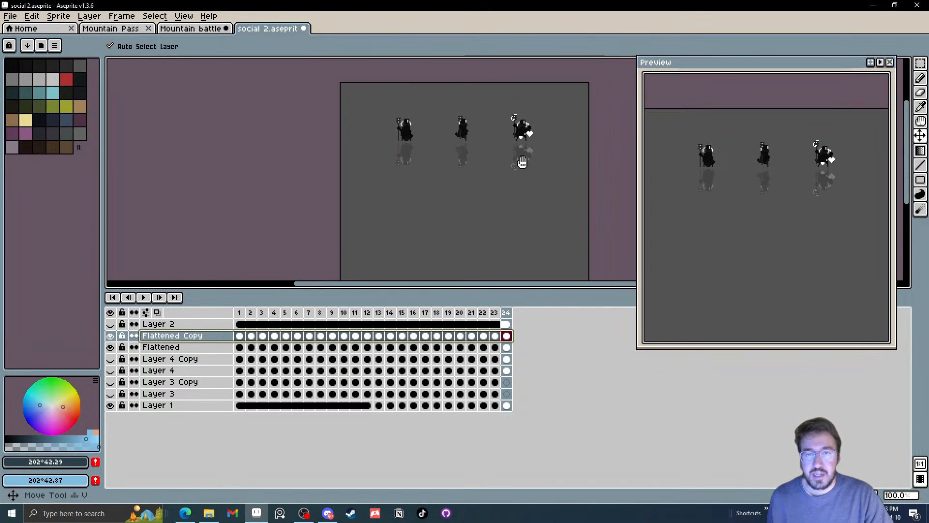
pyautogui.scroll(4, 521, 159)
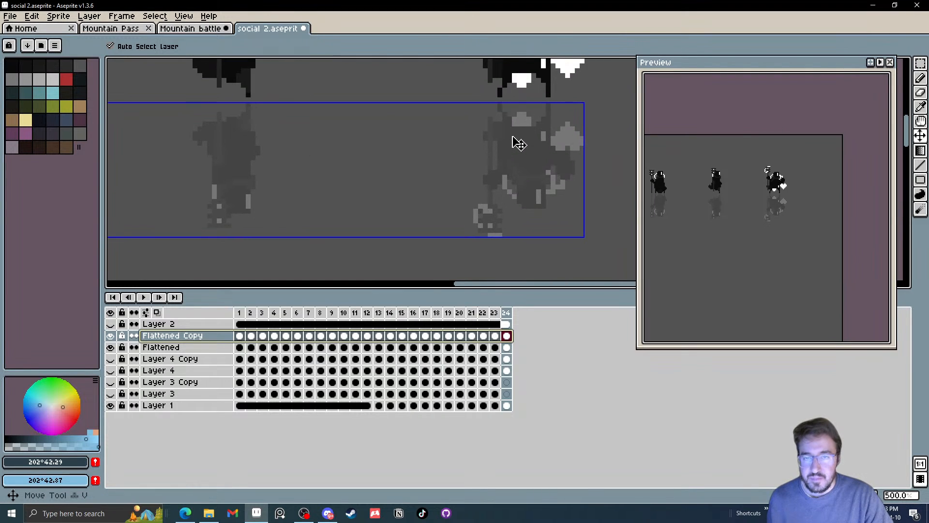
pyautogui.scroll(-3, 517, 141)
pyautogui.scroll(2, 379, 161)
pyautogui.scroll(-2, 379, 161)
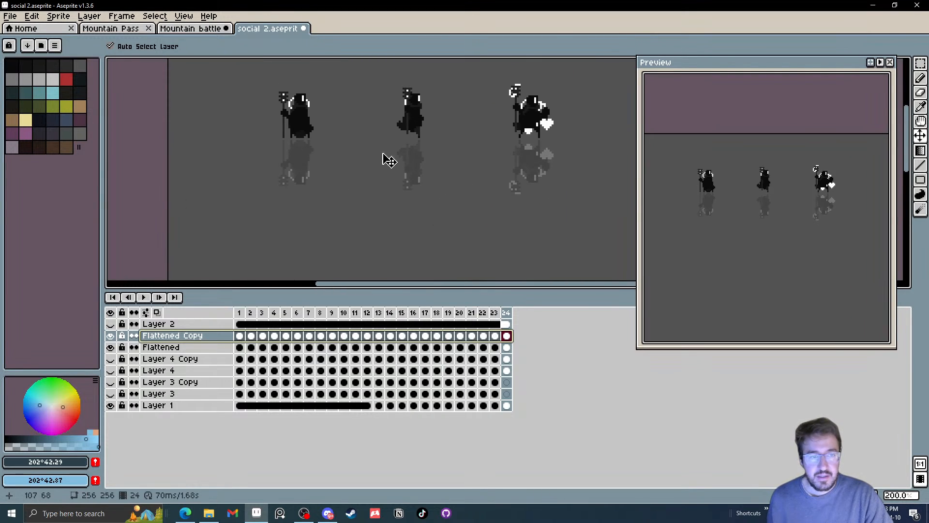
# Play the animation from frame 1 to check the characters with their reflections
pyautogui.click(241, 313)
pyautogui.press('Return')
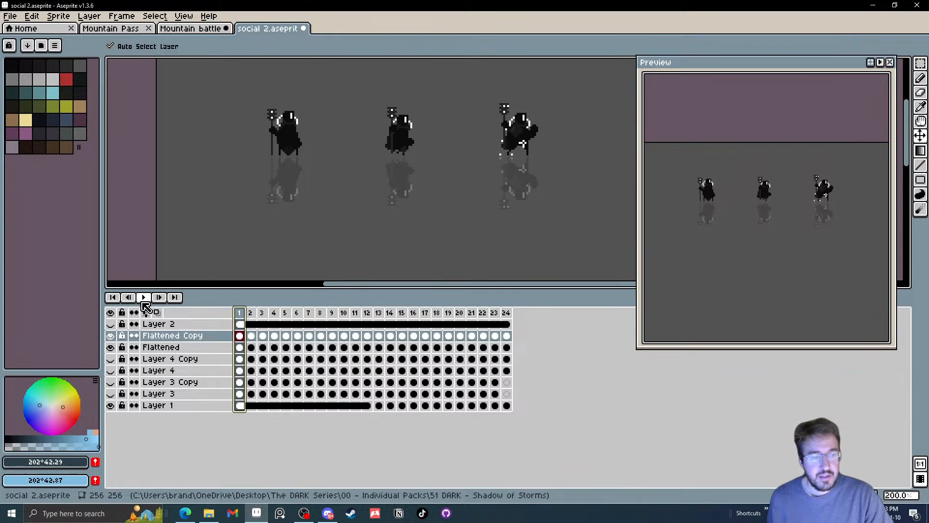
pyautogui.scroll(-1, 264, 207)
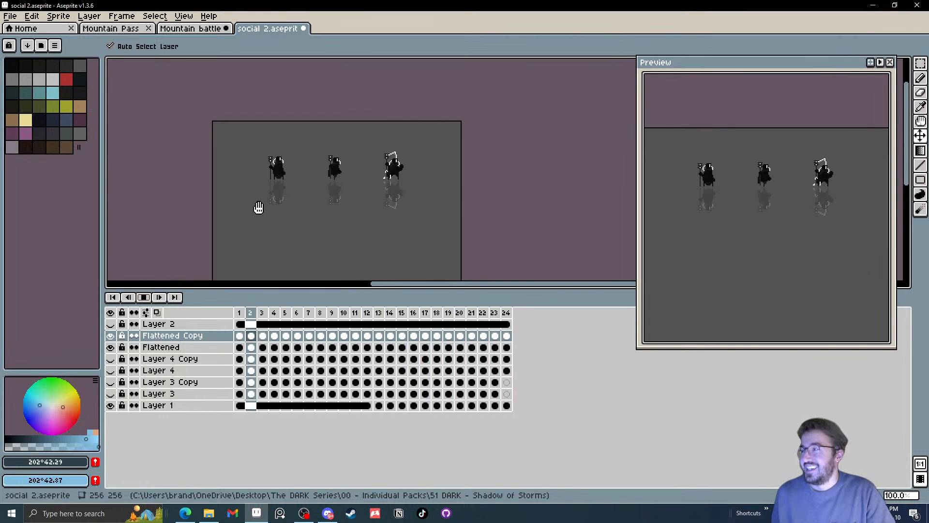
# Close social 2.aseprite without saving its changes and return to the Mountain Pass Parallax sprite
pyautogui.click(305, 29)
pyautogui.click(477, 279)
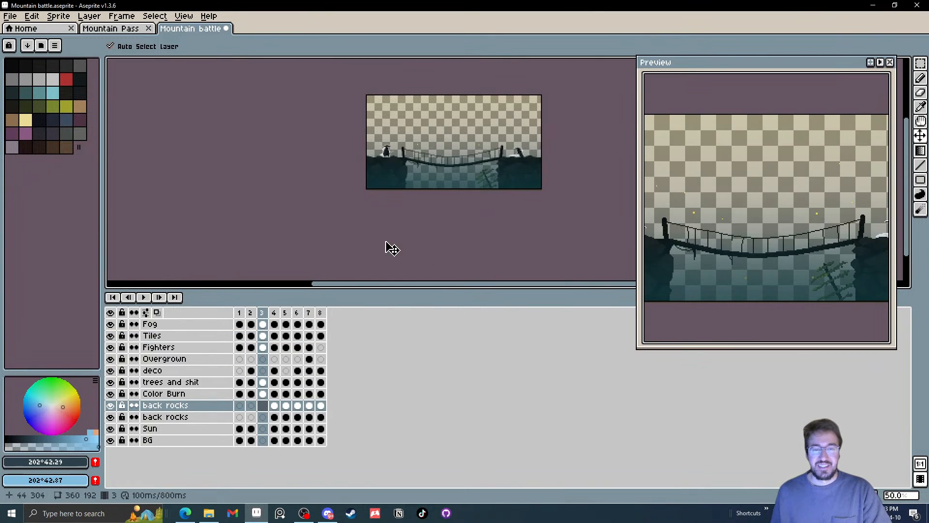
pyautogui.click(116, 30)
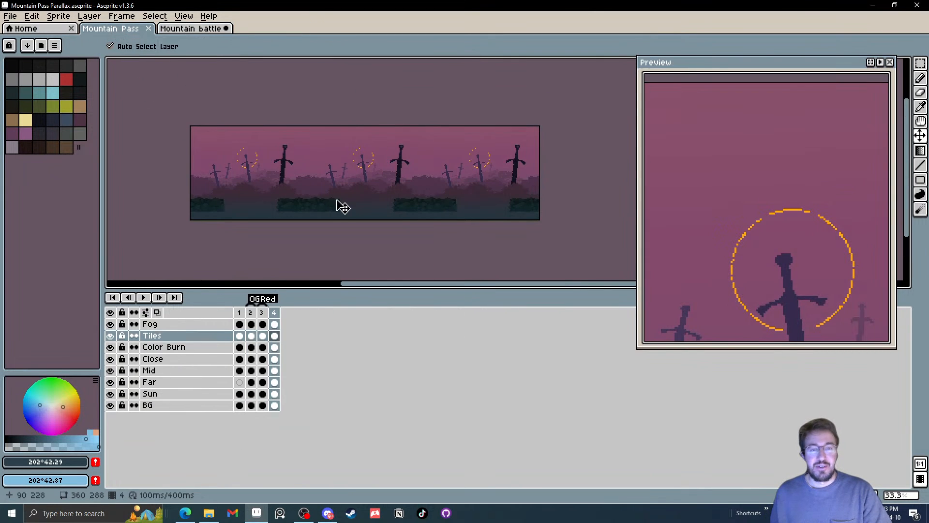
pyautogui.moveTo(341, 216); pyautogui.dragTo(407, 216)
pyautogui.scroll(1, 406, 216)
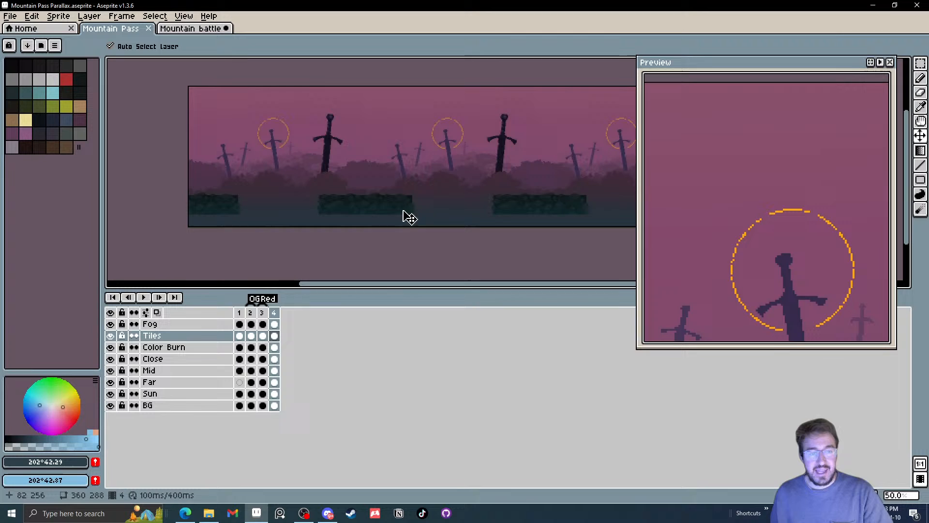
# Save the sprite and tag frame 4 as Purple
pyautogui.click(8, 17)
pyautogui.click(29, 65)
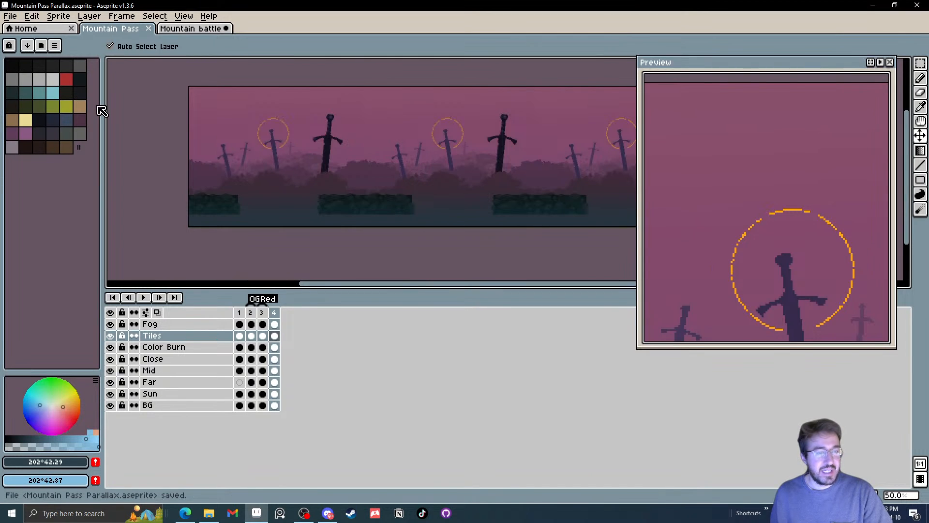
pyautogui.rightClick(275, 312)
pyautogui.click(329, 354)
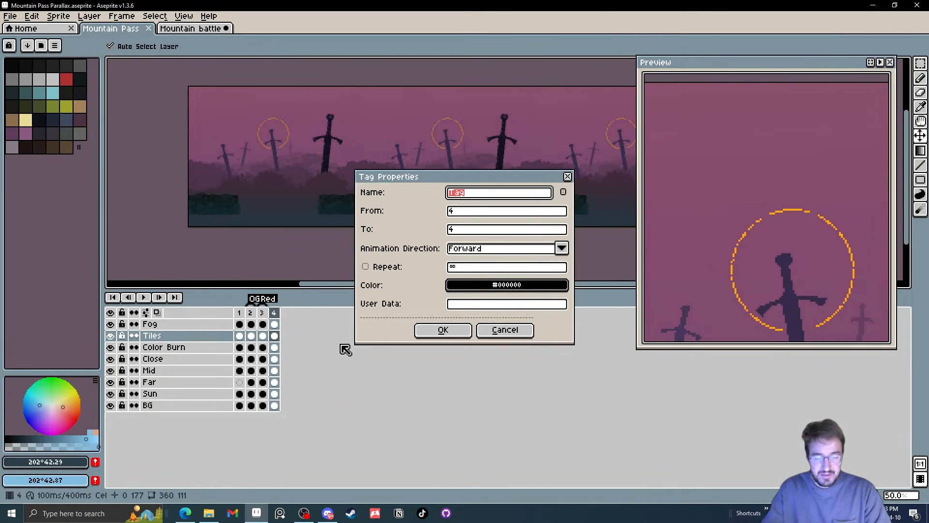
pyautogui.write('O')
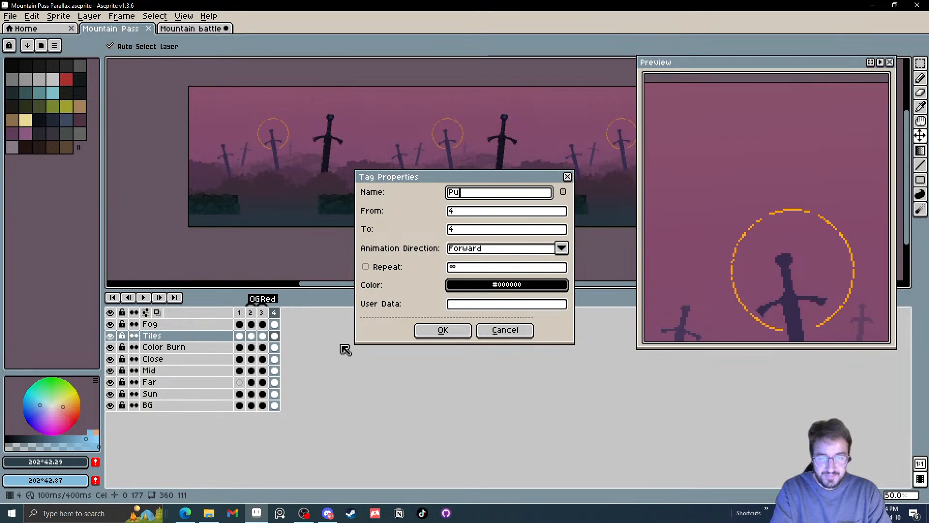
pyautogui.write('urple')
pyautogui.press('Return')
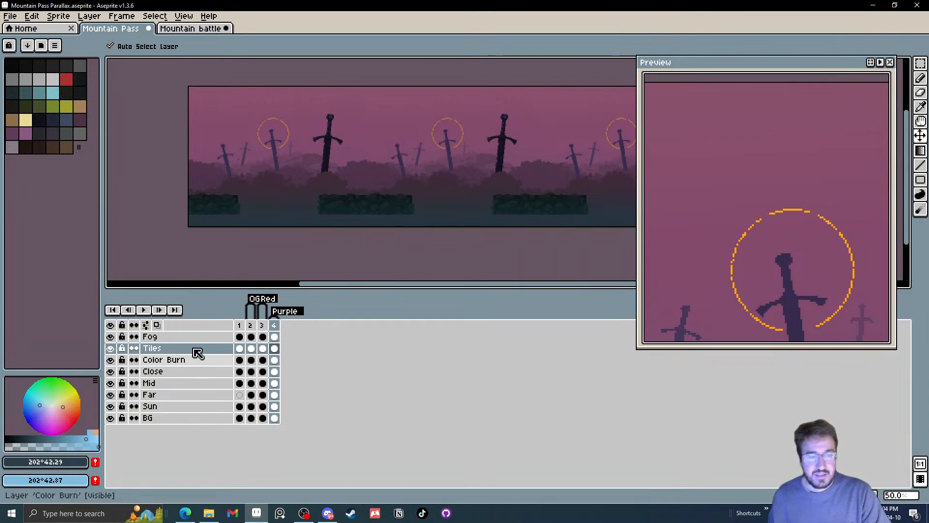
# Hide the Tiles layer and compare the colour variants in frames 2 to 4 with the fog off and on
pyautogui.click(248, 326)
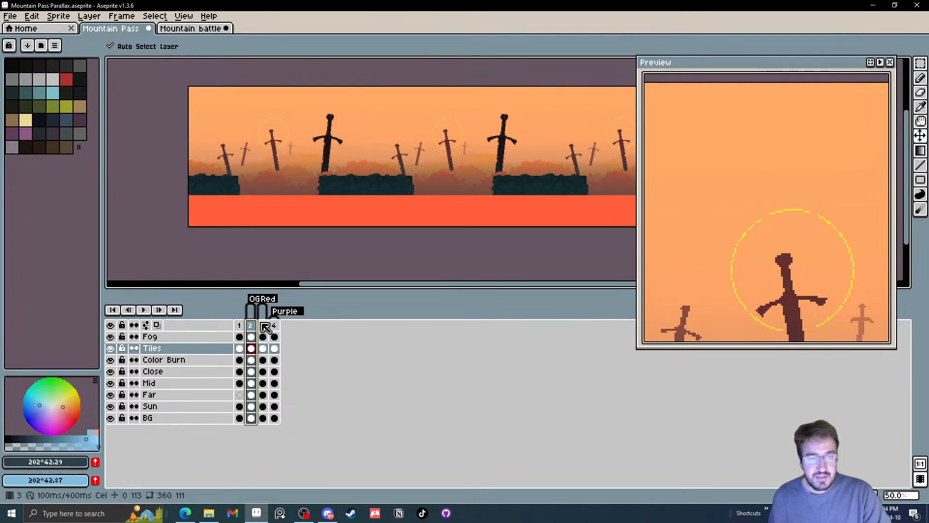
pyautogui.click(264, 325)
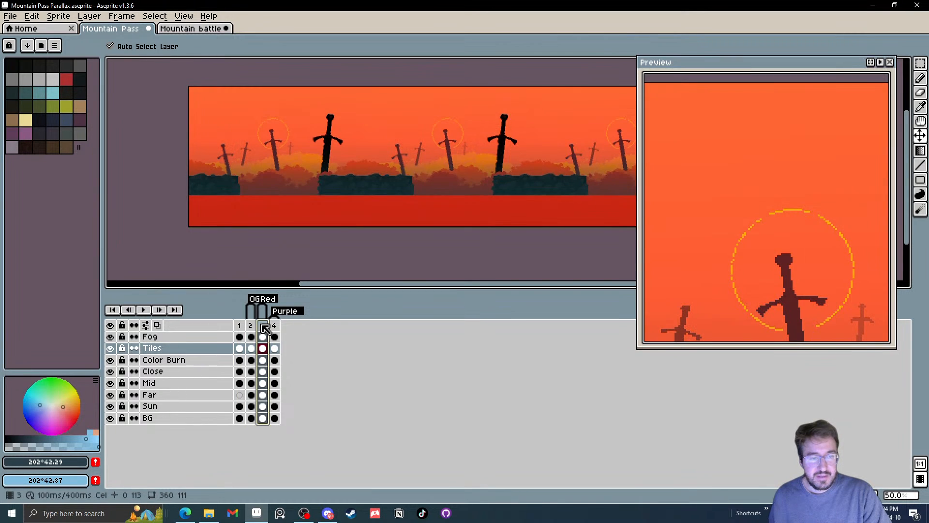
pyautogui.click(111, 337)
pyautogui.click(111, 348)
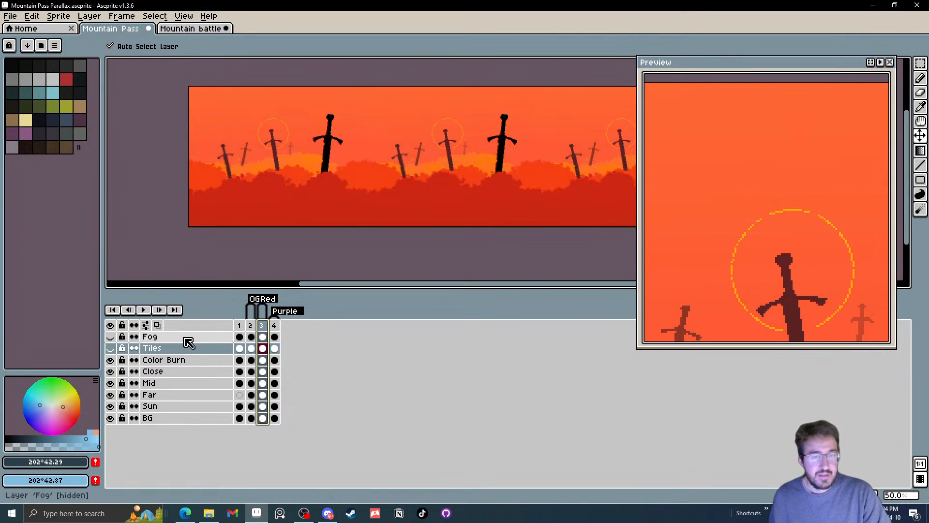
pyautogui.click(275, 325)
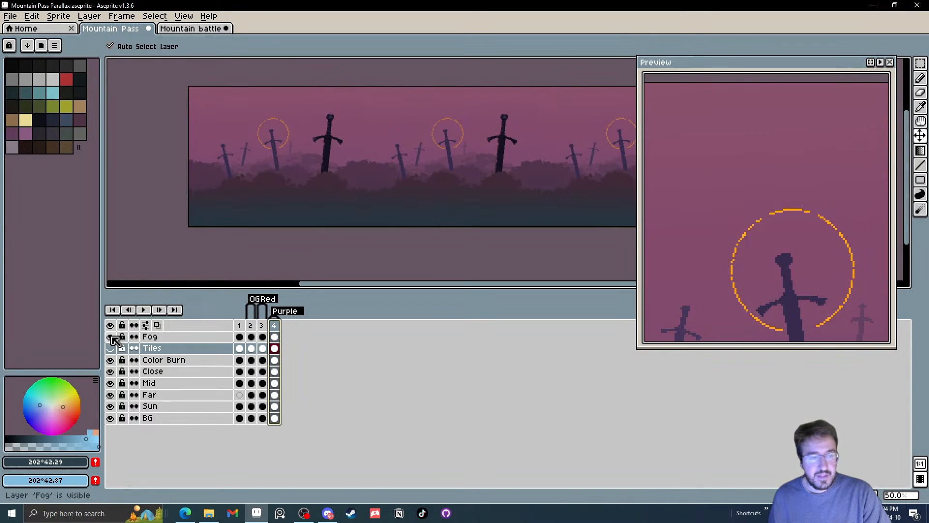
# Move the Tiles layer above the Fog layer and save the sprite
pyautogui.click(196, 349)
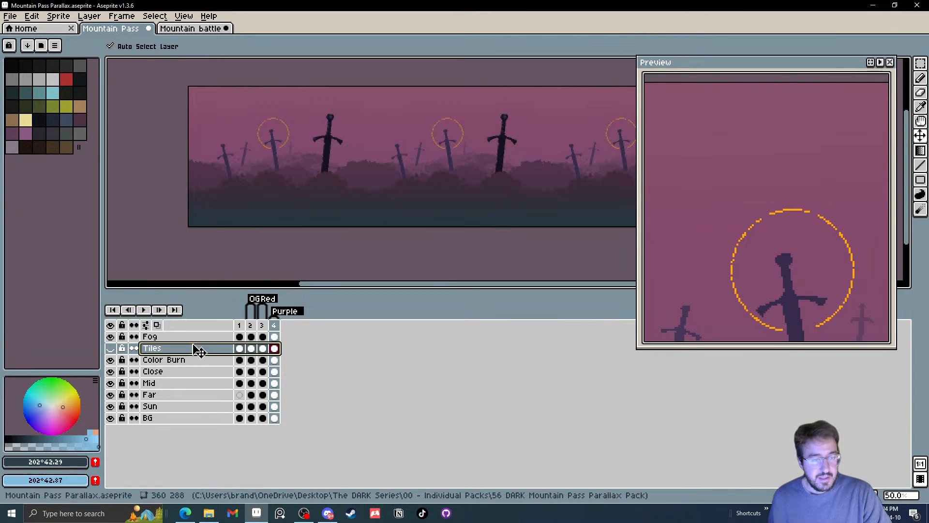
pyautogui.moveTo(197, 349); pyautogui.dragTo(198, 336)
pyautogui.click(157, 349)
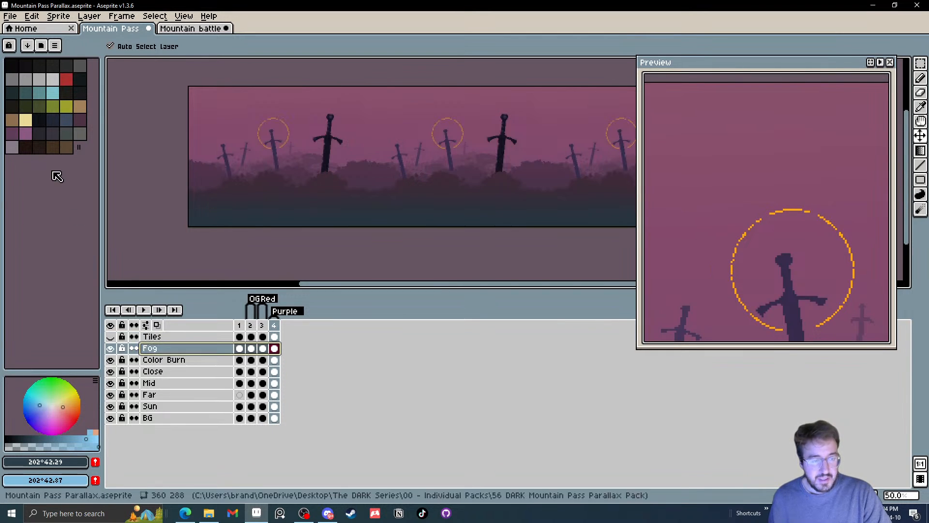
pyautogui.click(10, 16)
pyautogui.click(19, 67)
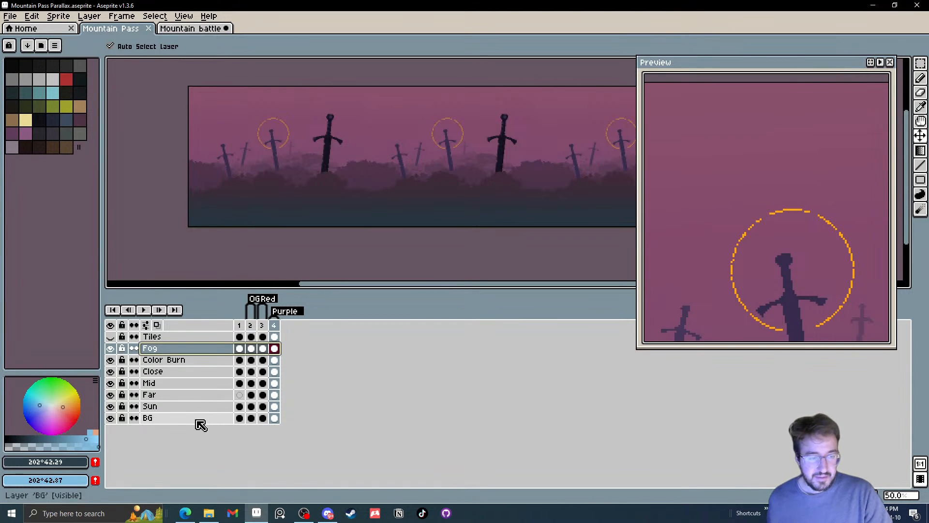
# Flatten all layers from BG up to Fog into one layer, leaving Tiles separate
pyautogui.moveTo(197, 421); pyautogui.dragTo(197, 350)
pyautogui.rightClick(197, 347)
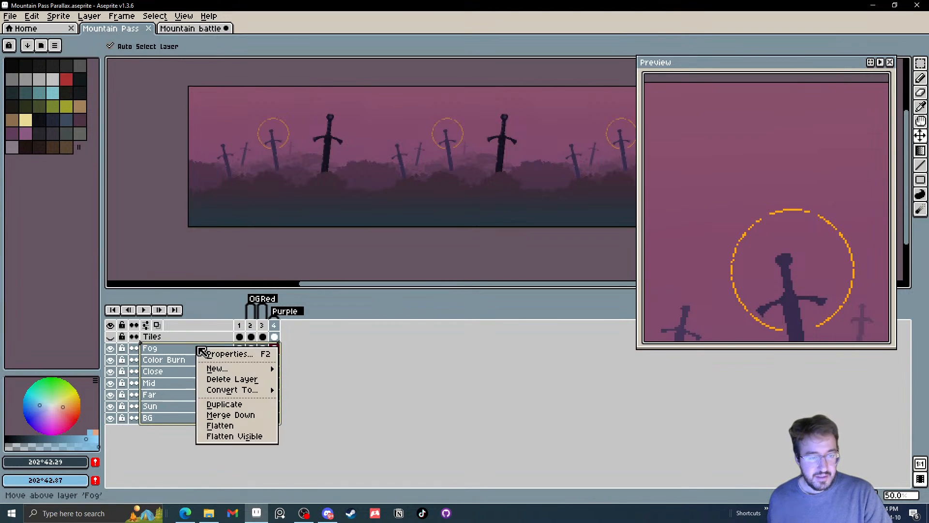
pyautogui.click(228, 427)
pyautogui.scroll(-1, 262, 278)
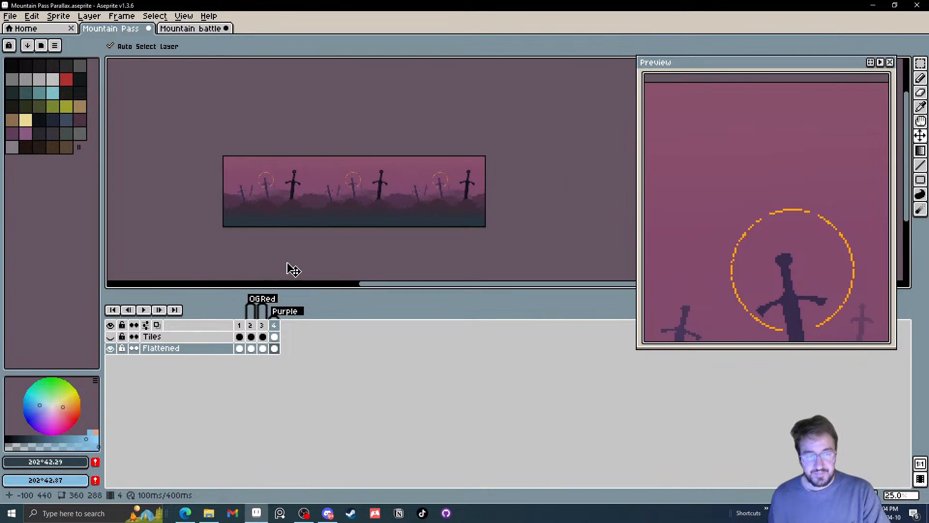
# Copy the flattened purple artwork of frame 4 and paste it into the upper back rocks layer at frame 3 of Mountain battle
pyautogui.click(177, 348)
pyautogui.press('m')
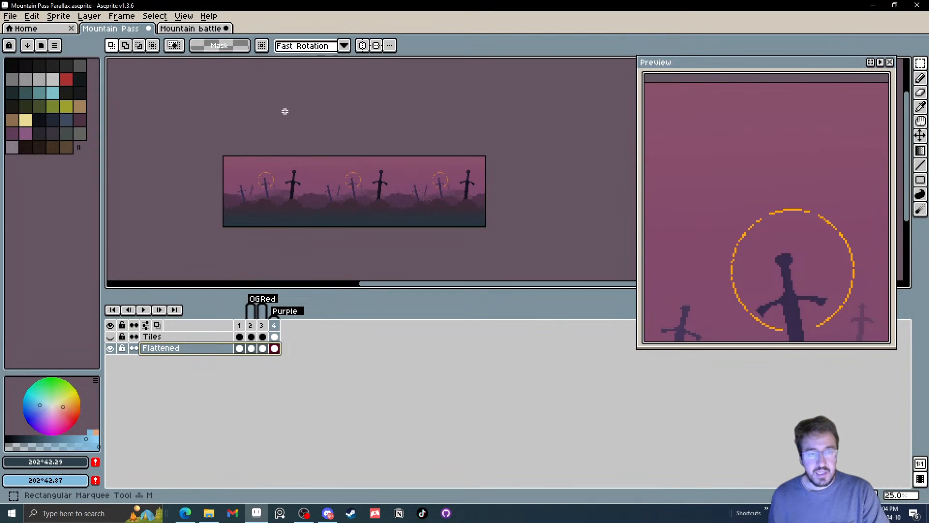
pyautogui.hotkey('ctrl', 'a')
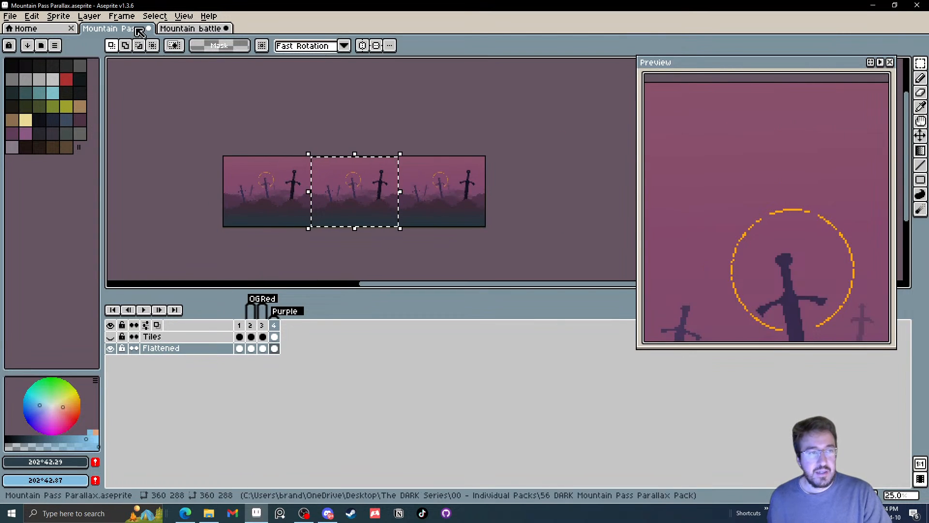
pyautogui.click(190, 28)
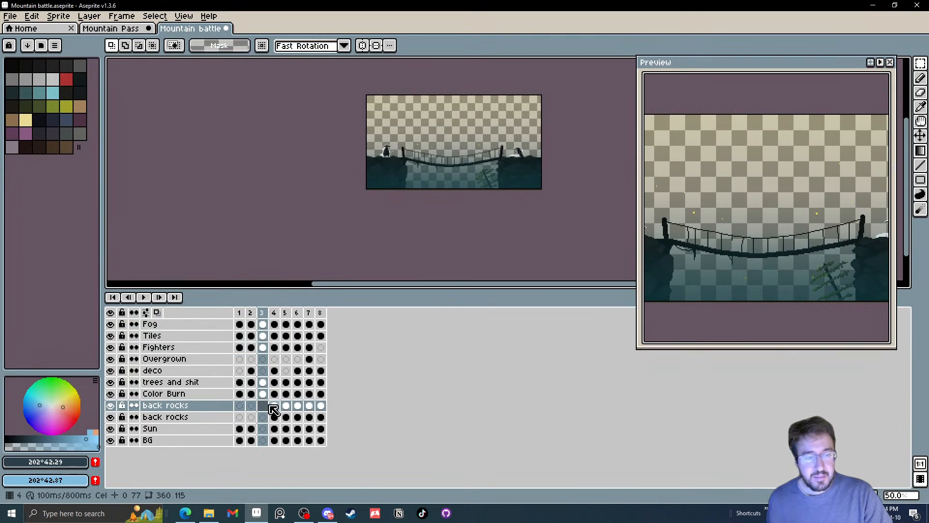
pyautogui.hotkey('ctrl', 'v')
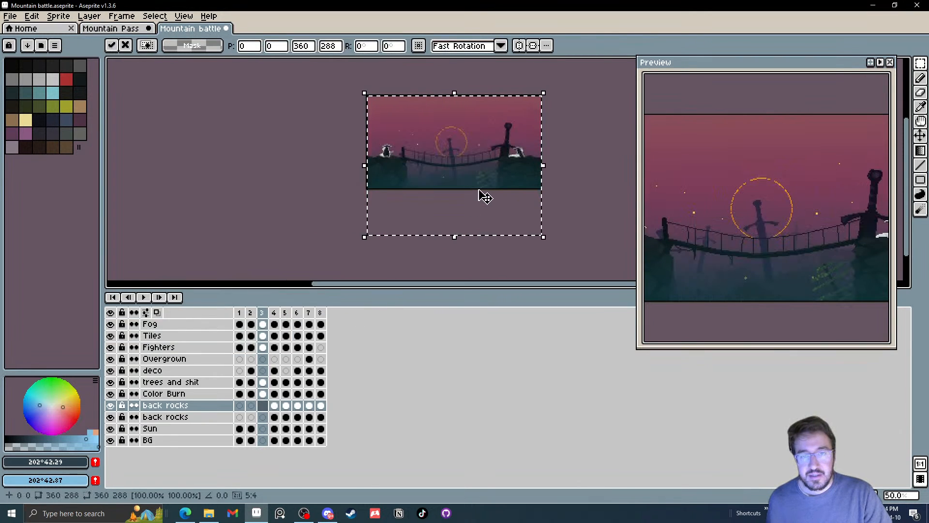
# Shift the pasted purple background up 35 pixels behind the bridge and apply the move
pyautogui.scroll(1, 482, 191)
pyautogui.moveTo(450, 177); pyautogui.dragTo(440, 221)
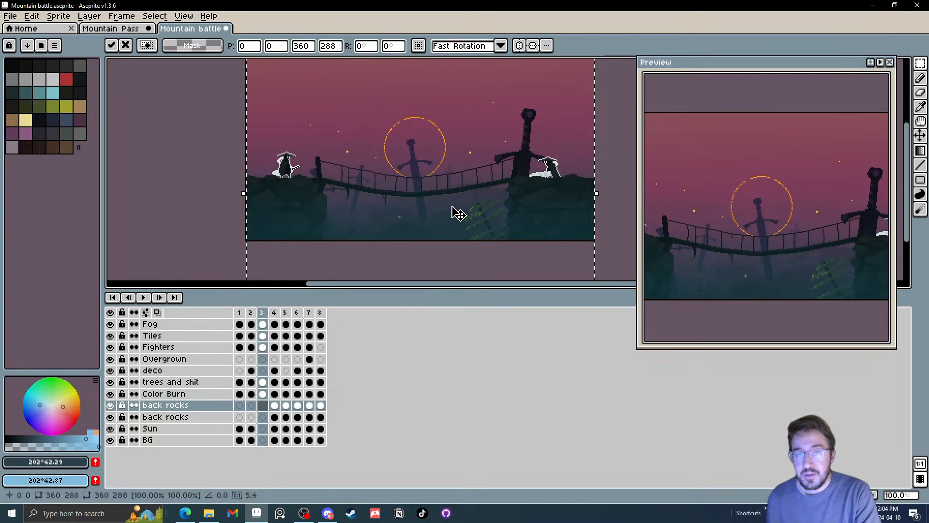
pyautogui.press('Up')
pyautogui.press('Up')
pyautogui.press('Up')
pyautogui.press('Up')
pyautogui.press('Up')
pyautogui.press('Up')
pyautogui.press('Up')
pyautogui.press('Up')
pyautogui.press('Up')
pyautogui.press('Up')
pyautogui.press('Up')
pyautogui.press('Up')
pyautogui.press('Up')
pyautogui.press('Up')
pyautogui.press('Up')
pyautogui.press('Up')
pyautogui.press('Up')
pyautogui.press('Up')
pyautogui.press('Up')
pyautogui.press('Up')
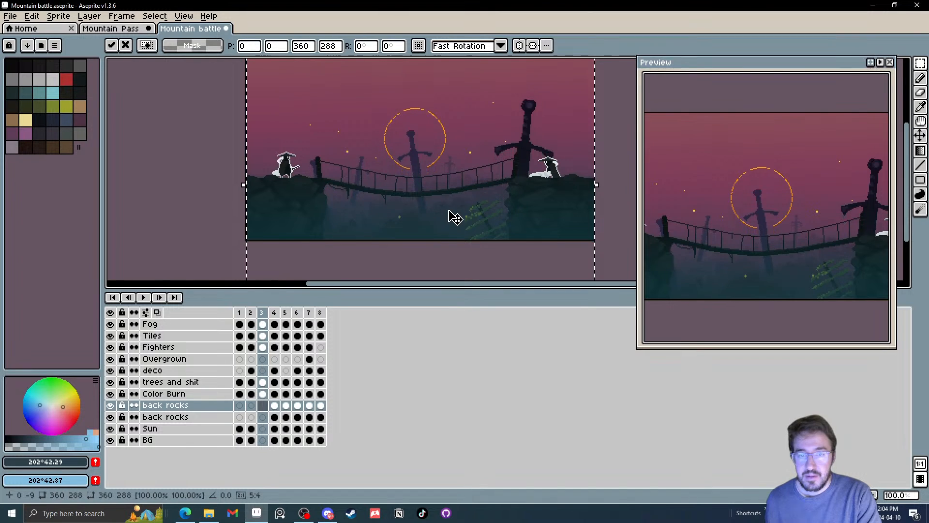
pyautogui.press('Up')
pyautogui.press('Up')
pyautogui.press('Up')
pyautogui.press('Up')
pyautogui.press('Up')
pyautogui.press('Up')
pyautogui.press('Up')
pyautogui.press('Up')
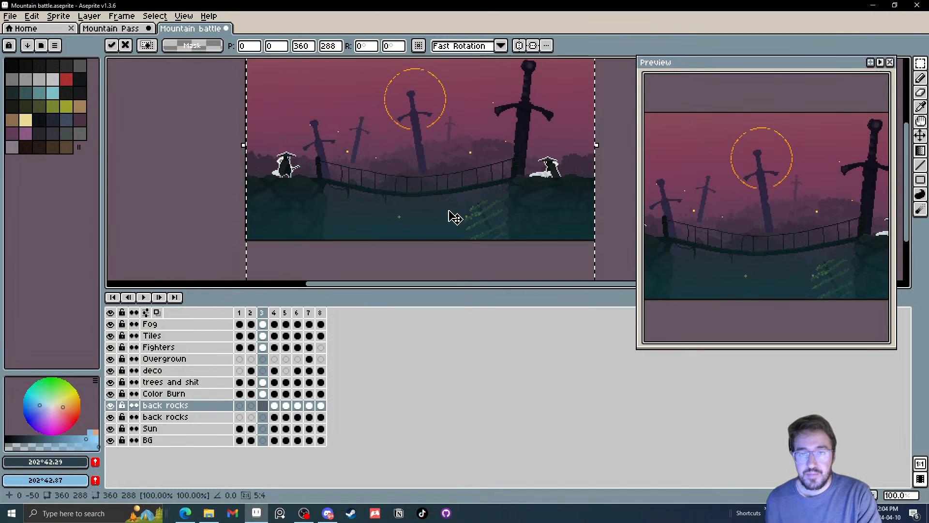
pyautogui.press('Up')
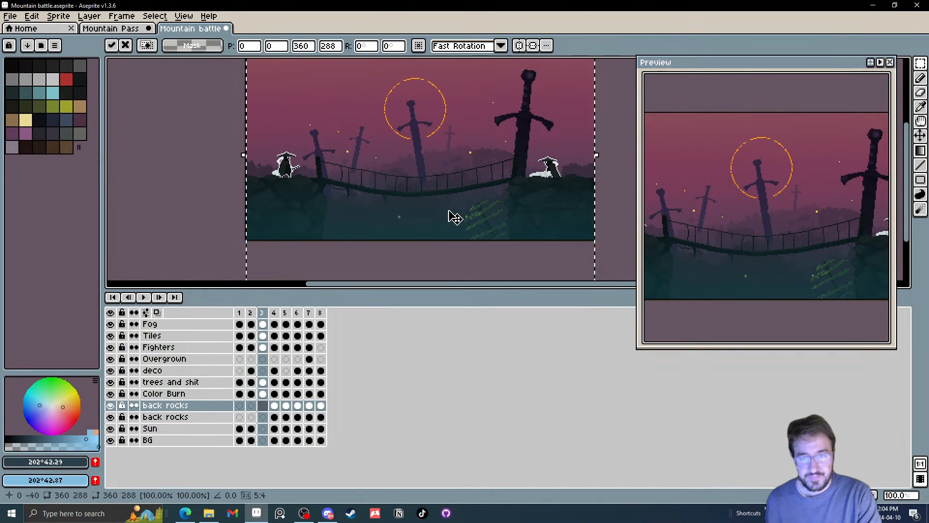
pyautogui.press('Down')
pyautogui.press('Down')
pyautogui.press('Down')
pyautogui.press('Down')
pyautogui.press('Down')
pyautogui.press('Down')
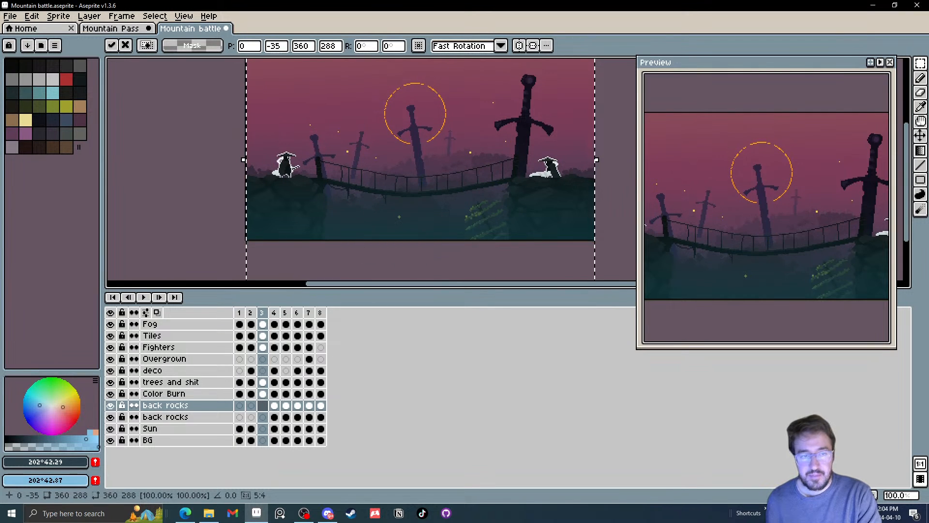
pyautogui.press('Return')
pyautogui.scroll(-1, 176, 201)
pyautogui.moveTo(183, 201); pyautogui.dragTo(252, 191)
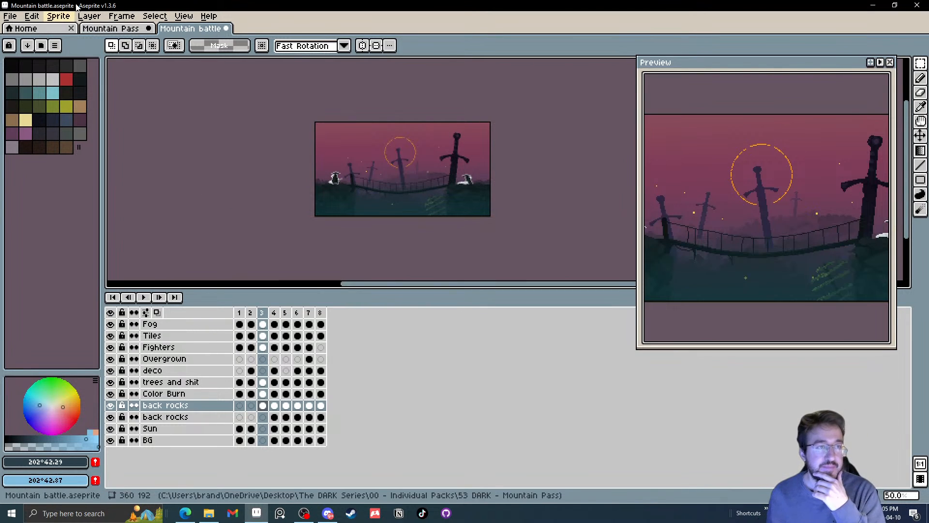
# Return to the Mountain Pass Parallax sprite and undo the selection and the layer flattening
pyautogui.click(110, 29)
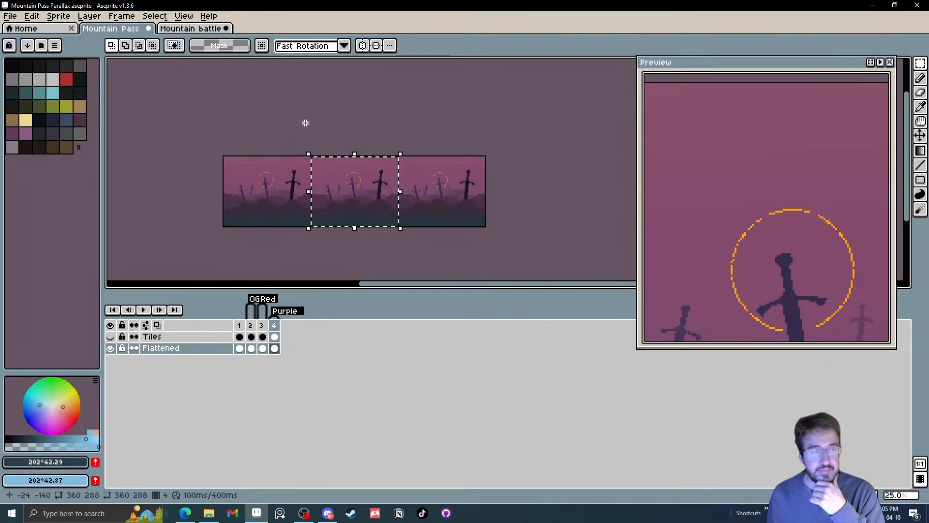
pyautogui.hotkey('ctrl', 'z')
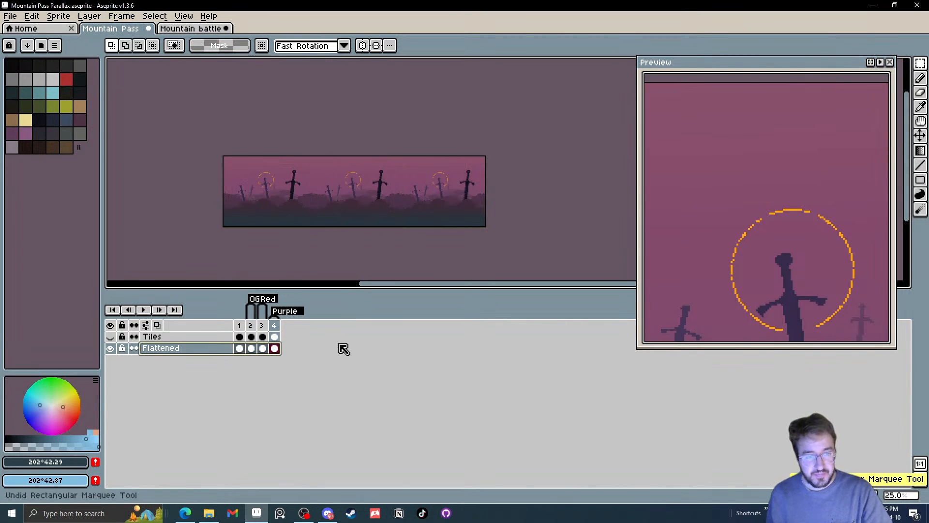
pyautogui.hotkey('ctrl', 'z')
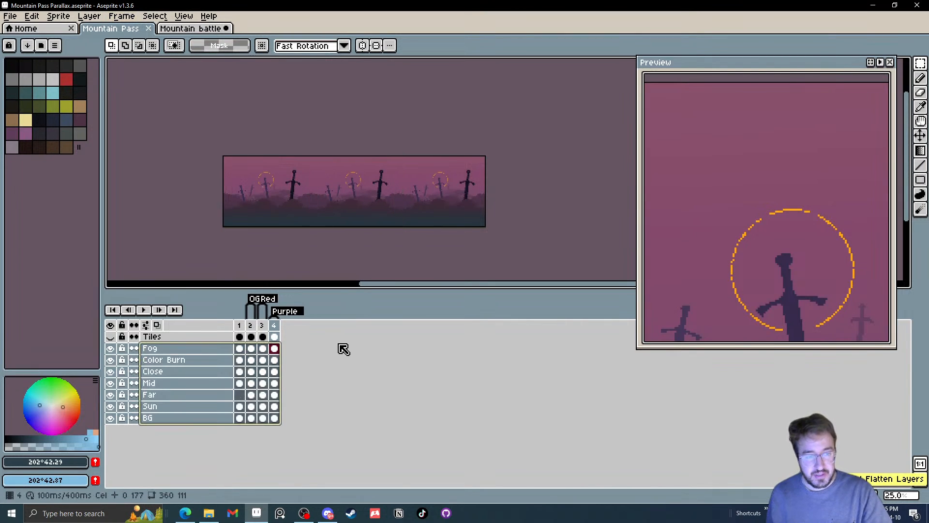
# Hide the Fog layer and view the Red and OG variants without fog
pyautogui.click(263, 325)
pyautogui.click(110, 348)
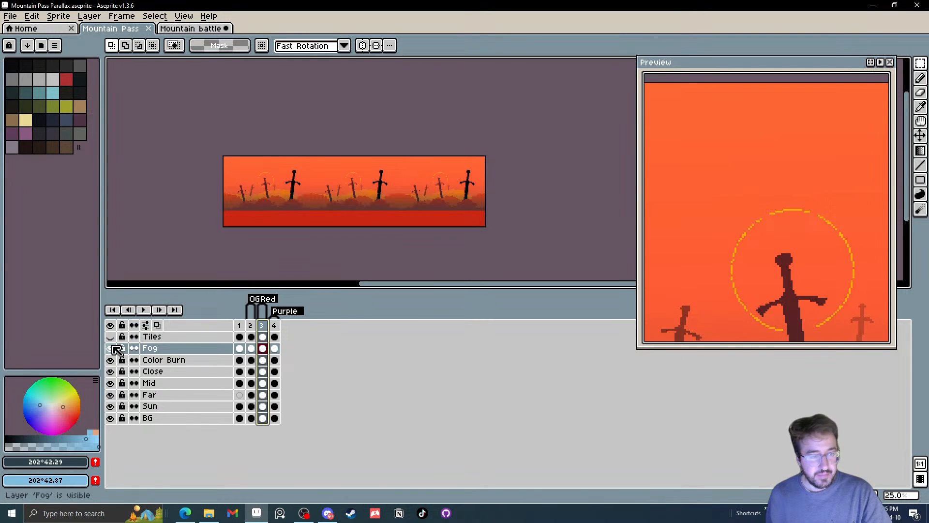
pyautogui.hscroll(-1, 230, 233)
pyautogui.click(251, 326)
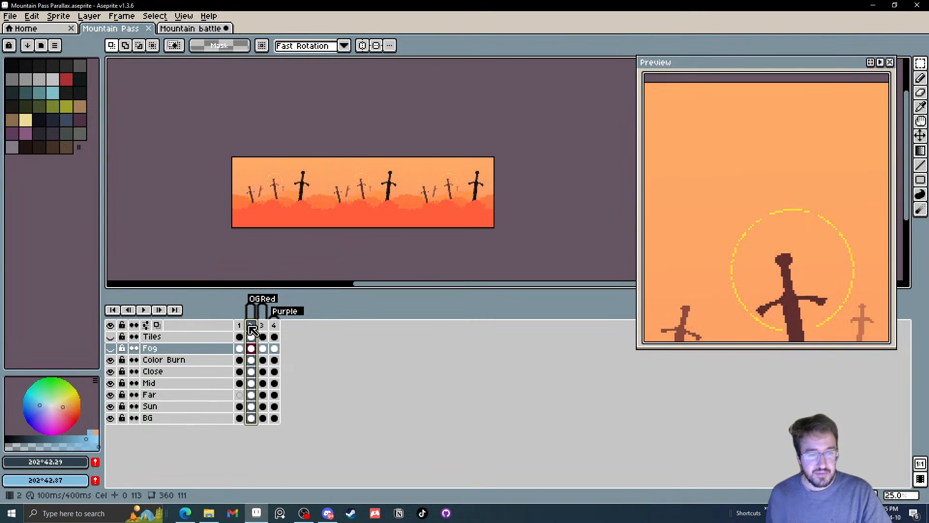
# Delete frame 3 containing the Red variant and leave the OG tag's properties as they are
pyautogui.click(266, 325)
pyautogui.scroll(3, 326, 228)
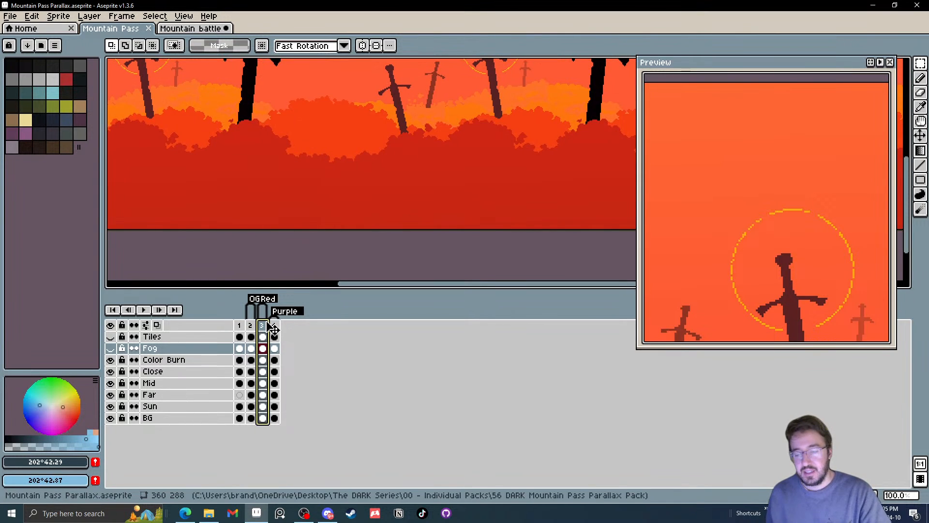
pyautogui.press('Delete')
pyautogui.doubleClick(253, 298)
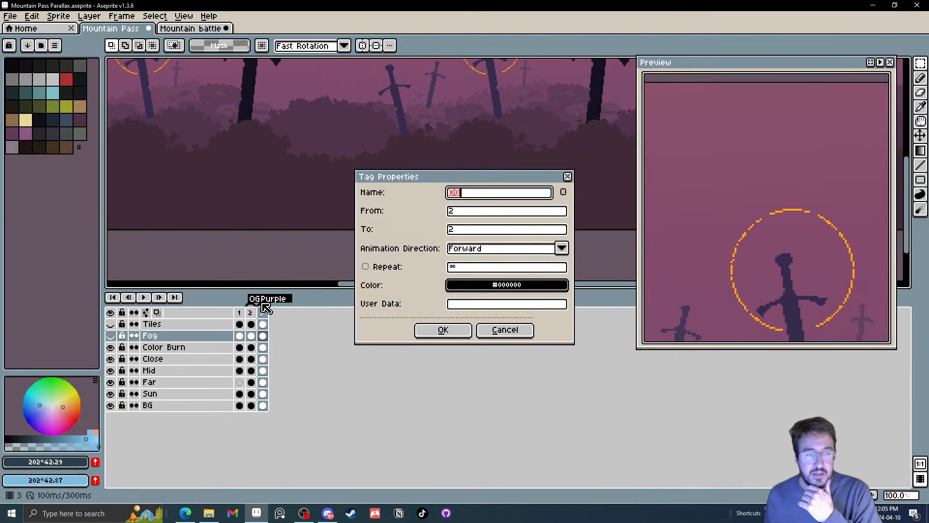
pyautogui.click(509, 339)
# Compare the OG and Purple variants with the original mountain scene in frame 1
pyautogui.click(252, 313)
pyautogui.scroll(-2, 303, 239)
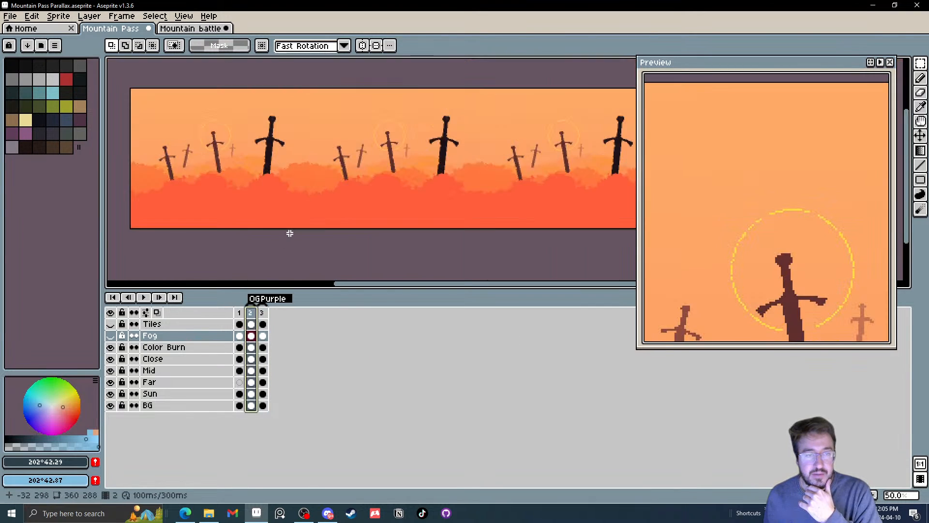
pyautogui.moveTo(302, 239); pyautogui.dragTo(307, 250)
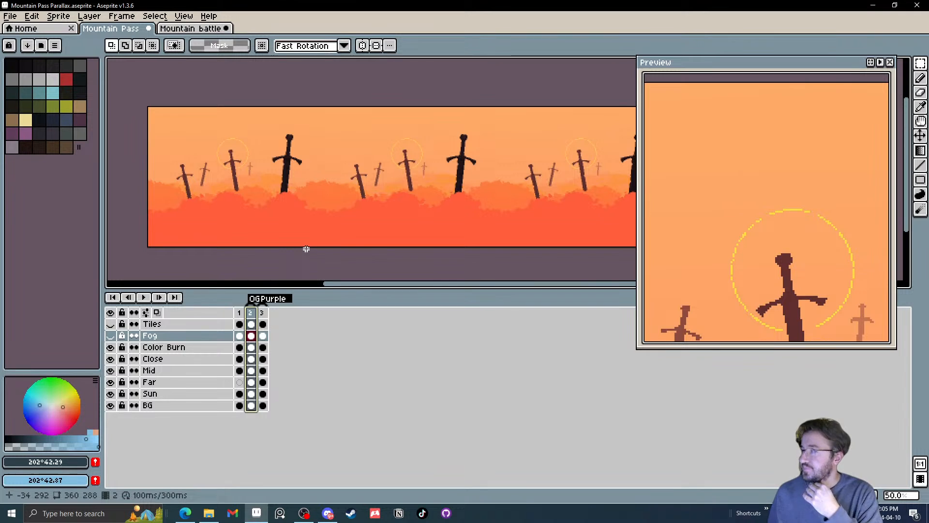
pyautogui.click(263, 315)
pyautogui.click(251, 316)
pyautogui.click(242, 317)
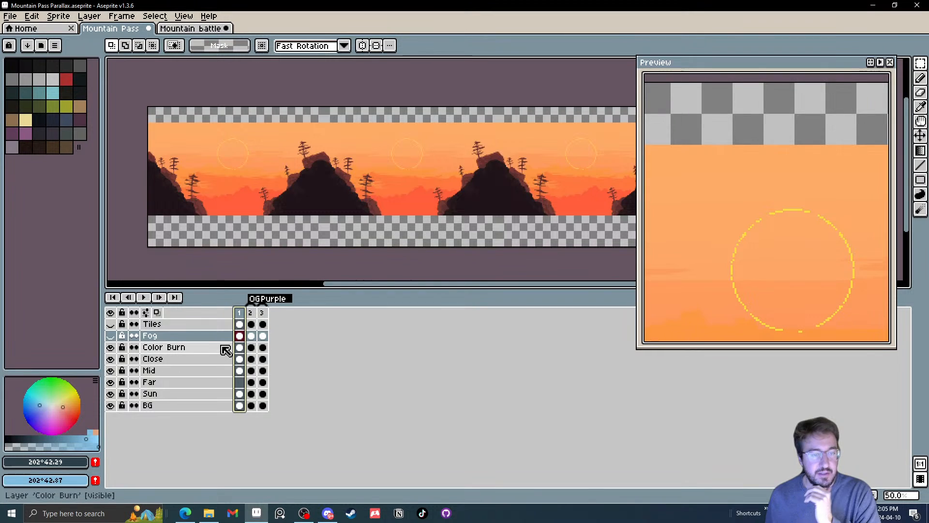
# Hide and show the Color Burn, Close, Mid, Far, Sun and BG layers one at a time to examine the mountain scene in frame 1
pyautogui.click(113, 347)
pyautogui.click(113, 348)
pyautogui.click(111, 370)
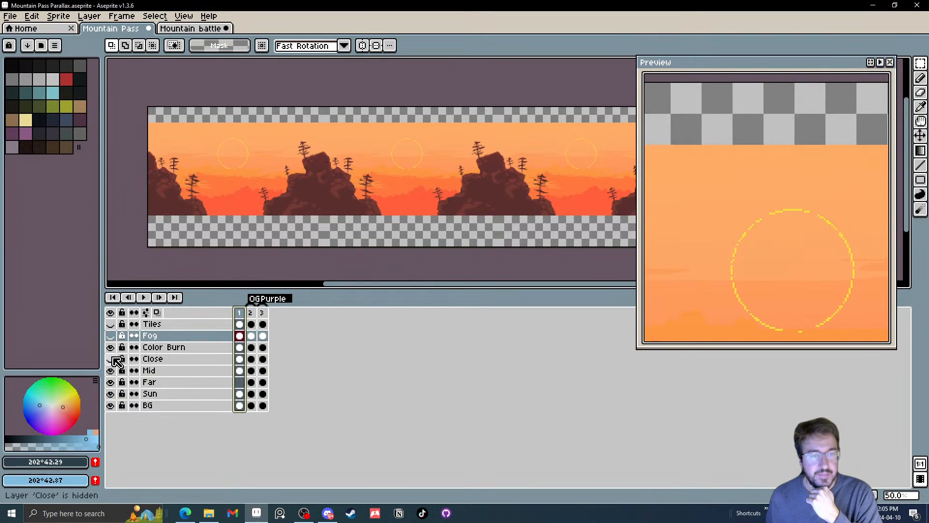
pyautogui.click(111, 370)
pyautogui.click(111, 370)
pyautogui.click(111, 370)
pyautogui.click(112, 370)
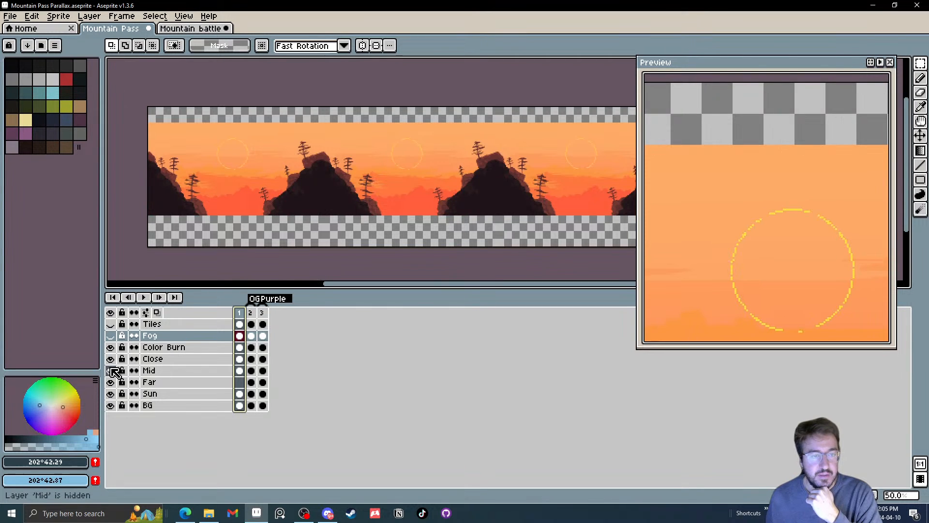
pyautogui.click(110, 391)
pyautogui.click(111, 391)
pyautogui.click(111, 392)
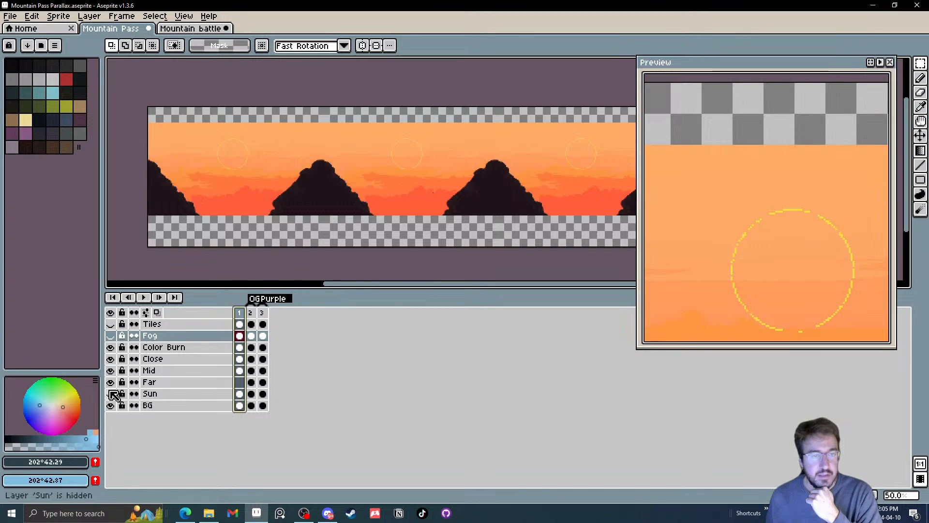
pyautogui.click(111, 391)
pyautogui.click(111, 406)
pyautogui.click(110, 406)
pyautogui.click(111, 406)
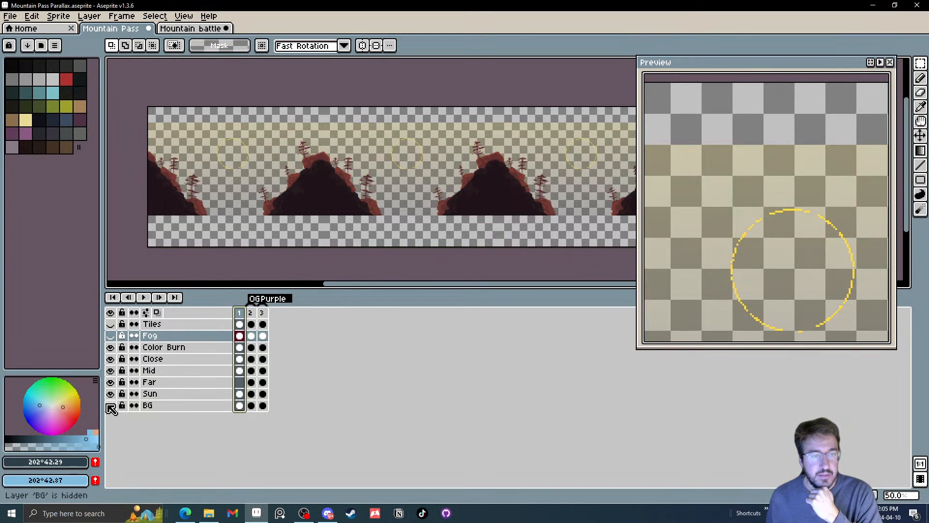
pyautogui.click(111, 406)
pyautogui.click(111, 406)
pyautogui.click(111, 406)
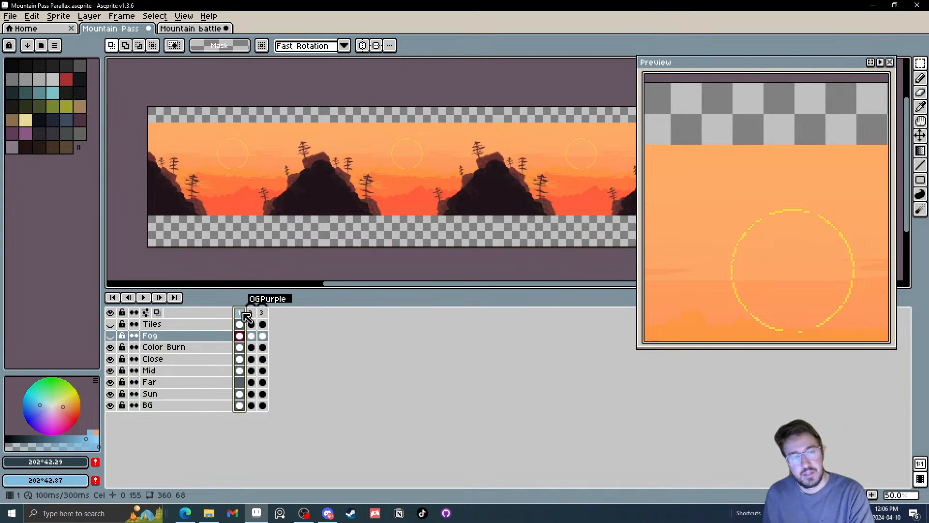
# Delete frame 1 containing the original mountain scene and save the Mountain Pass Parallax sprite
pyautogui.press('Delete')
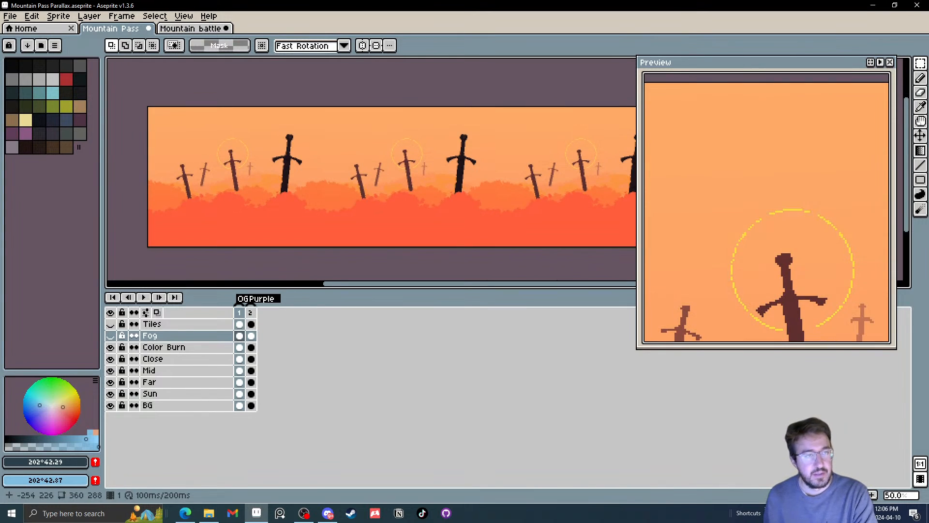
pyautogui.click(12, 18)
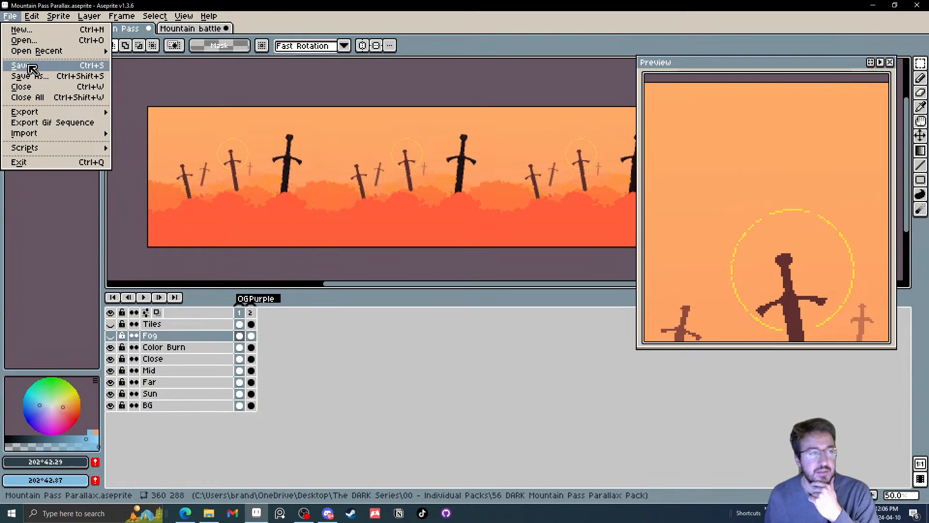
pyautogui.click(31, 66)
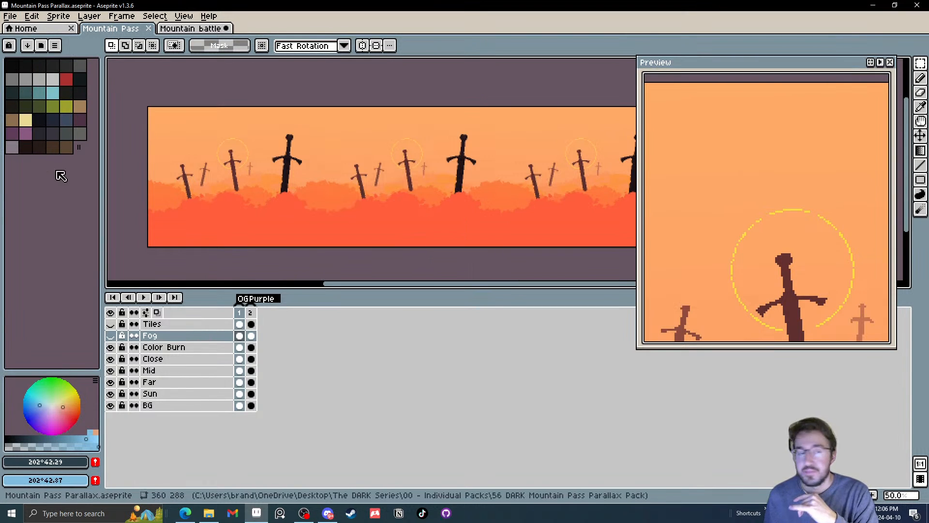
# In the Mountain battle sprite, compare the torii gate scene in frame 2 with the bridge scene in frame 3
pyautogui.click(176, 29)
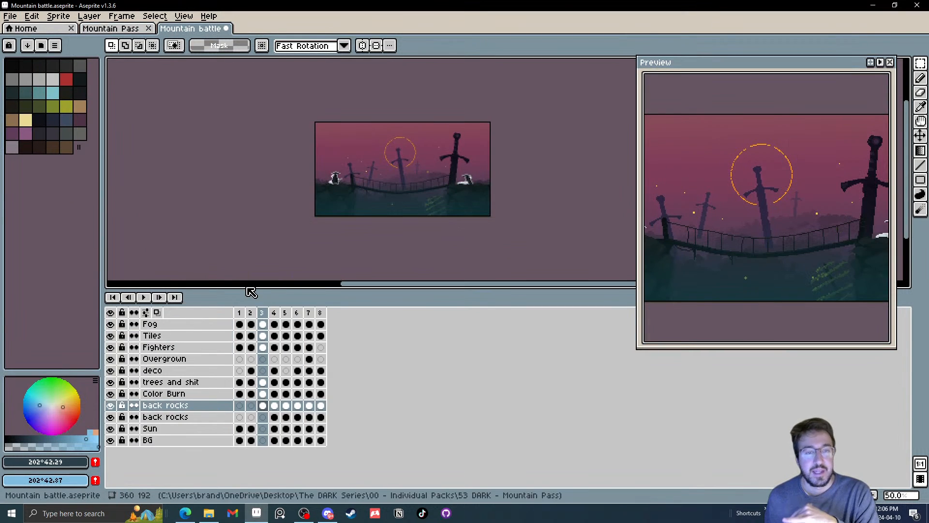
pyautogui.click(251, 312)
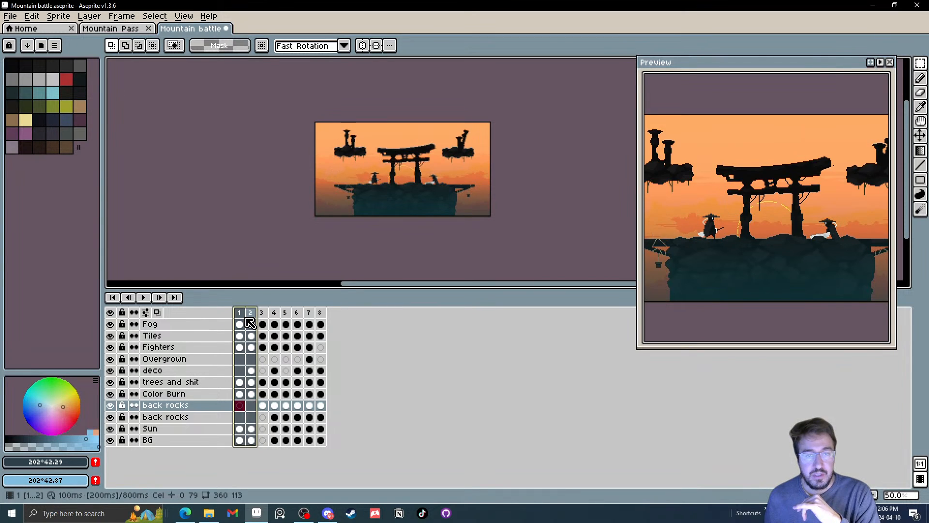
pyautogui.keyDown('shift'); pyautogui.click(262, 314); pyautogui.keyUp('shift')
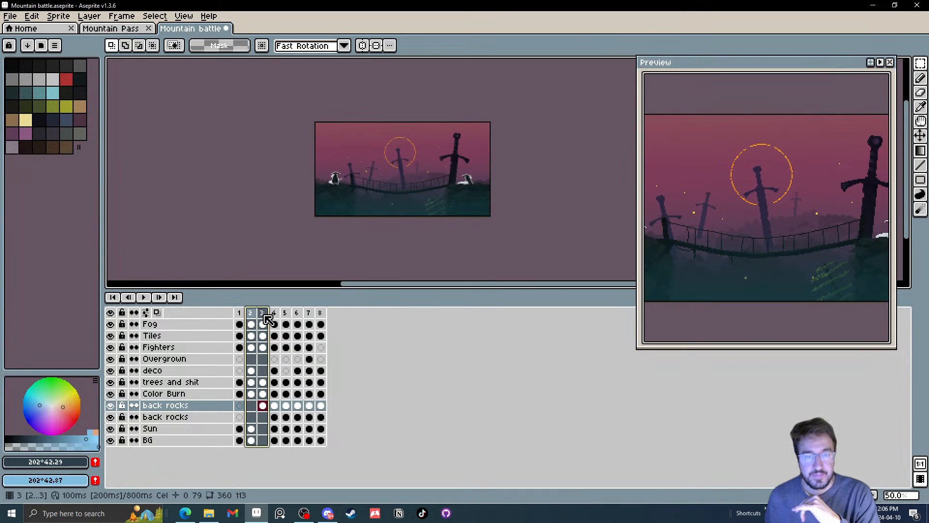
pyautogui.keyDown('shift'); pyautogui.click(274, 315); pyautogui.keyUp('shift')
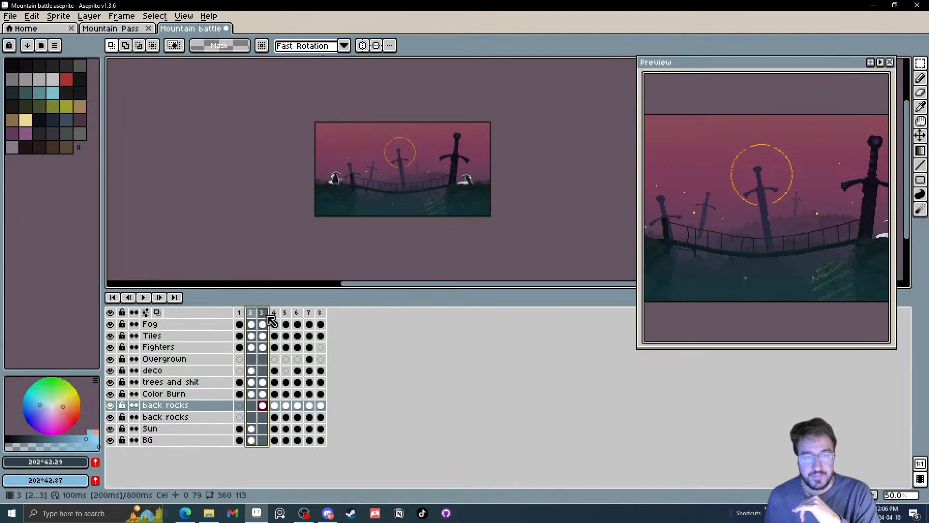
pyautogui.click(266, 315)
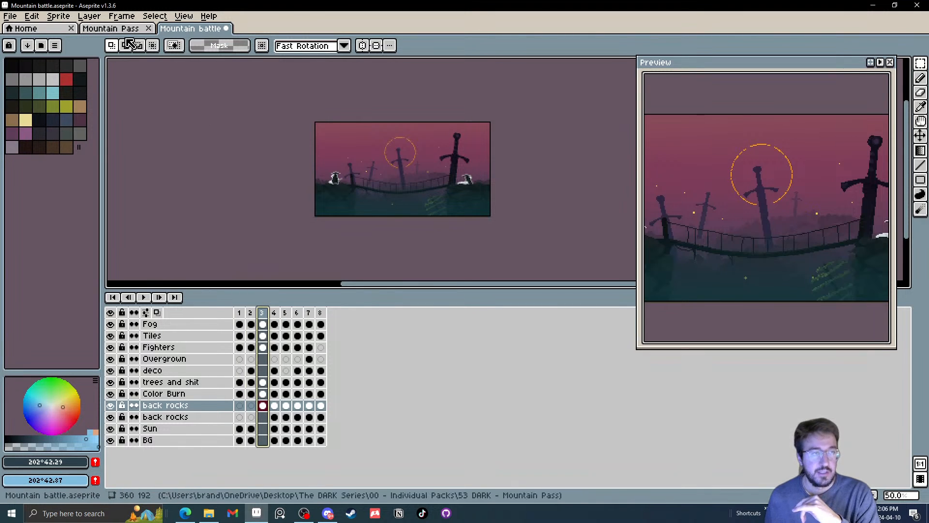
# Return to the Mountain Pass Parallax sprite and add a new frame 3 that copies the Purple variant
pyautogui.click(130, 30)
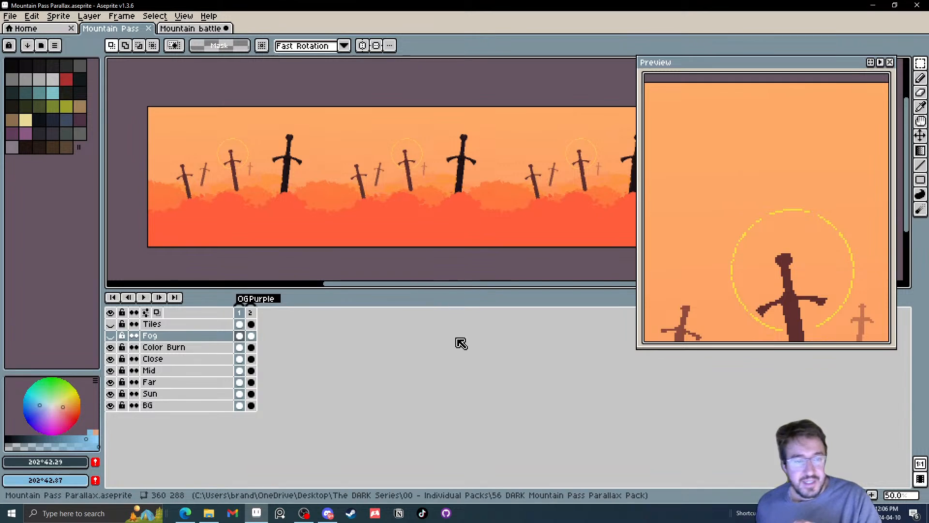
pyautogui.click(250, 313)
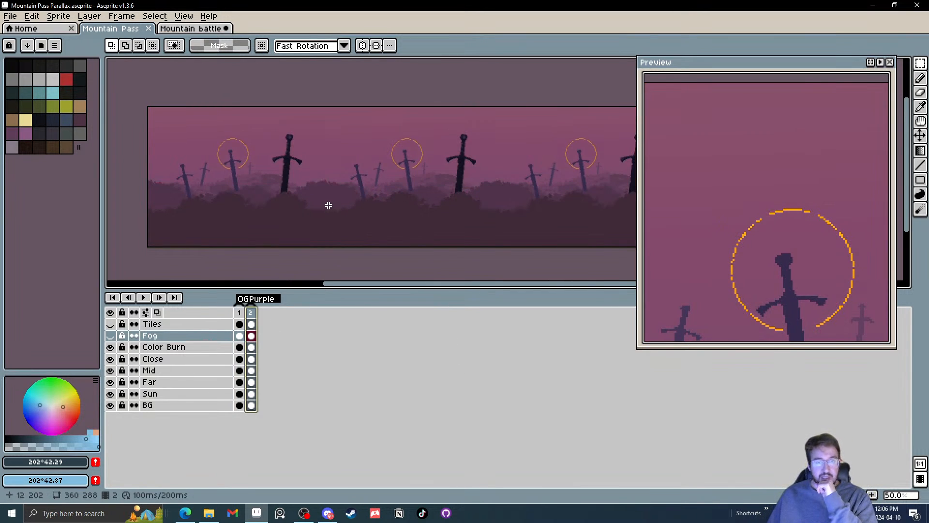
pyautogui.click(243, 313)
pyautogui.click(251, 314)
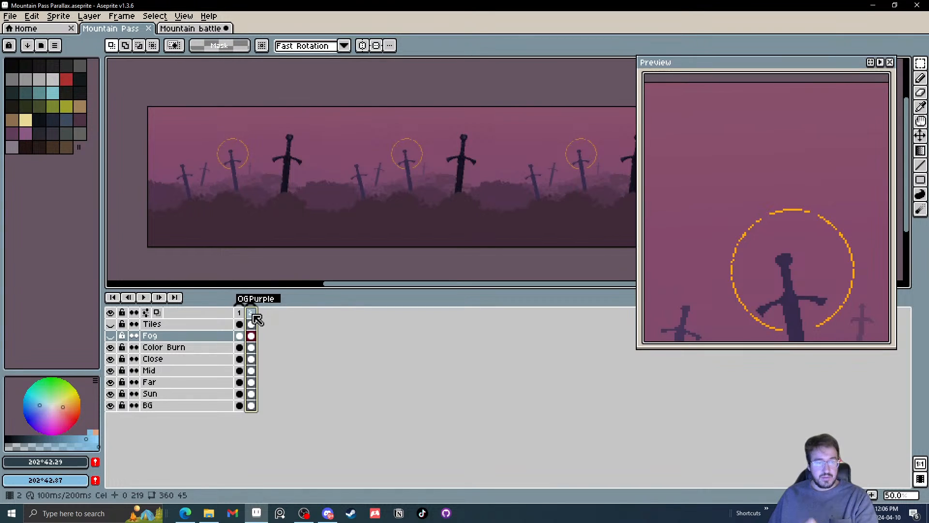
pyautogui.rightClick(254, 315)
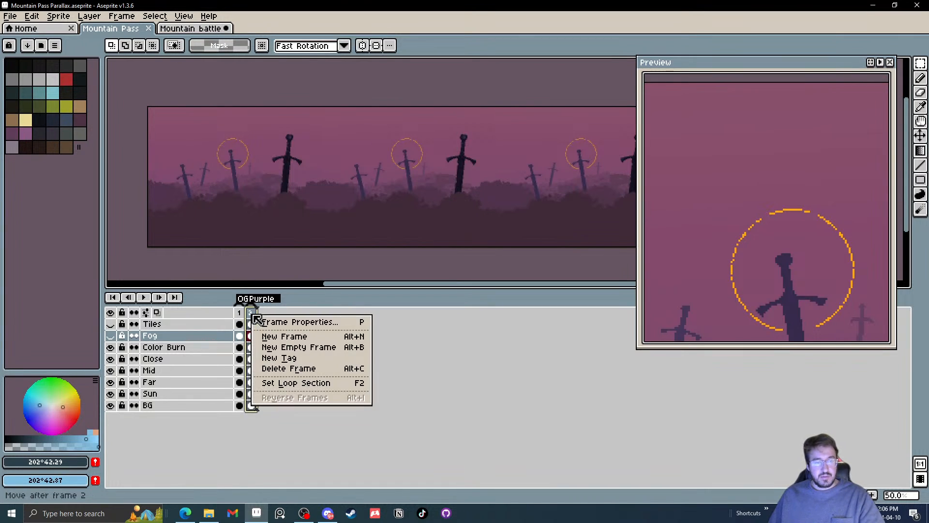
pyautogui.click(272, 334)
pyautogui.click(262, 313)
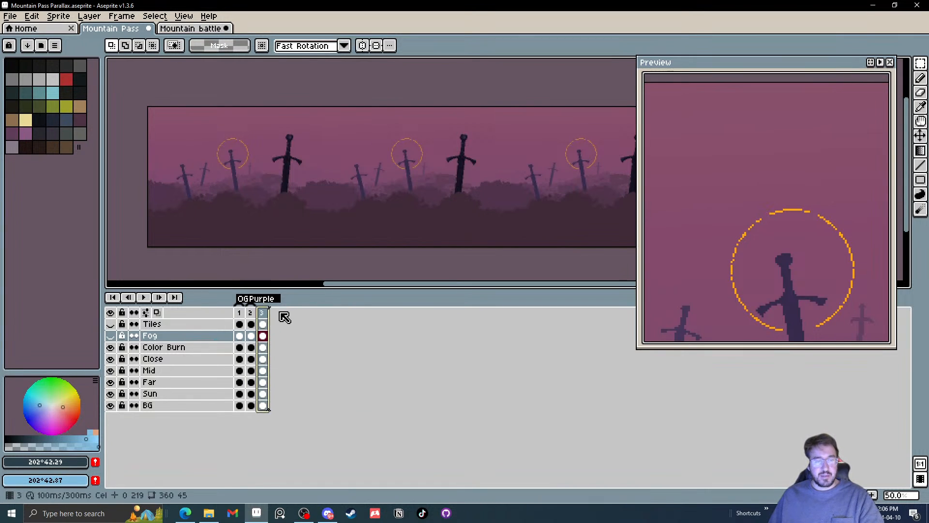
# Compare the OG and Purple variants with the copied scene in frame 3
pyautogui.click(239, 313)
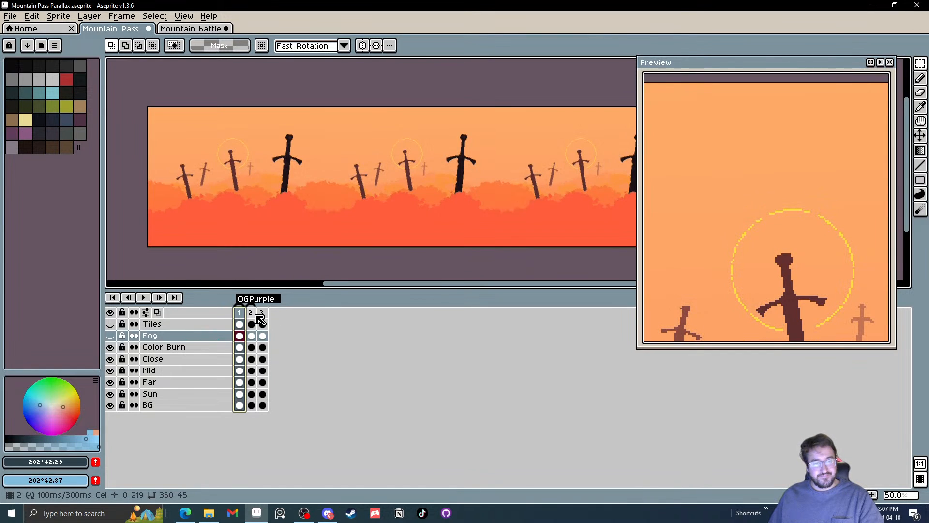
pyautogui.click(251, 313)
pyautogui.click(264, 313)
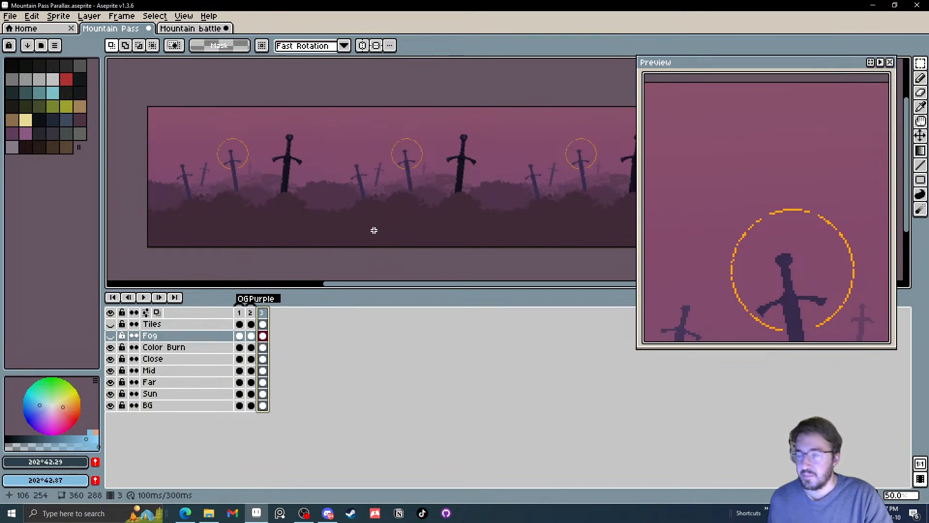
pyautogui.moveTo(239, 313); pyautogui.dragTo(250, 314)
pyautogui.click(267, 317)
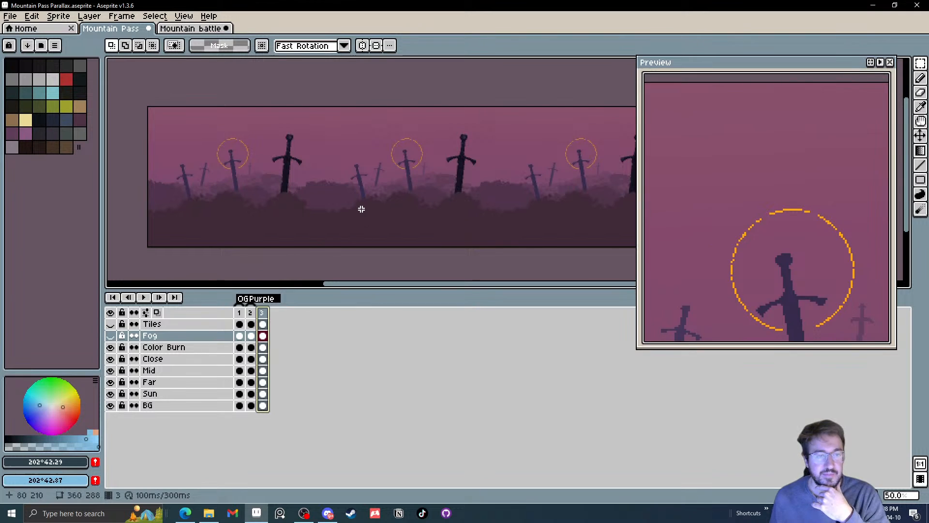
pyautogui.moveTo(361, 207); pyautogui.dragTo(334, 217)
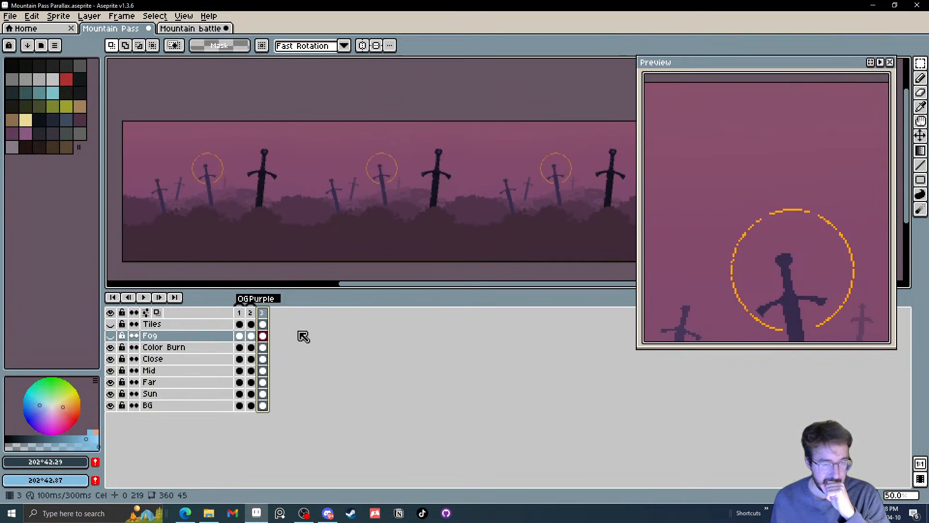
# Fill the sky on the BG layer in frame 3 with the yellow-green palette colour index 22
pyautogui.click(263, 405)
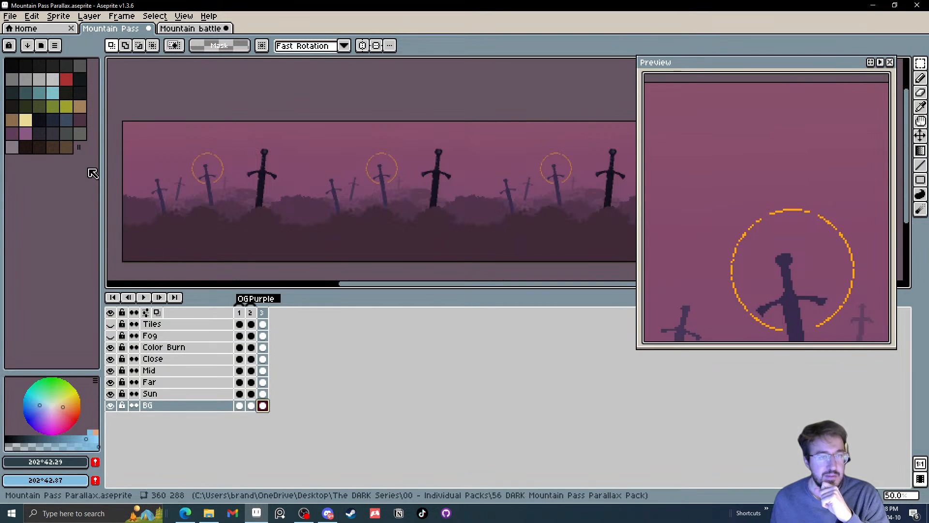
pyautogui.click(68, 107)
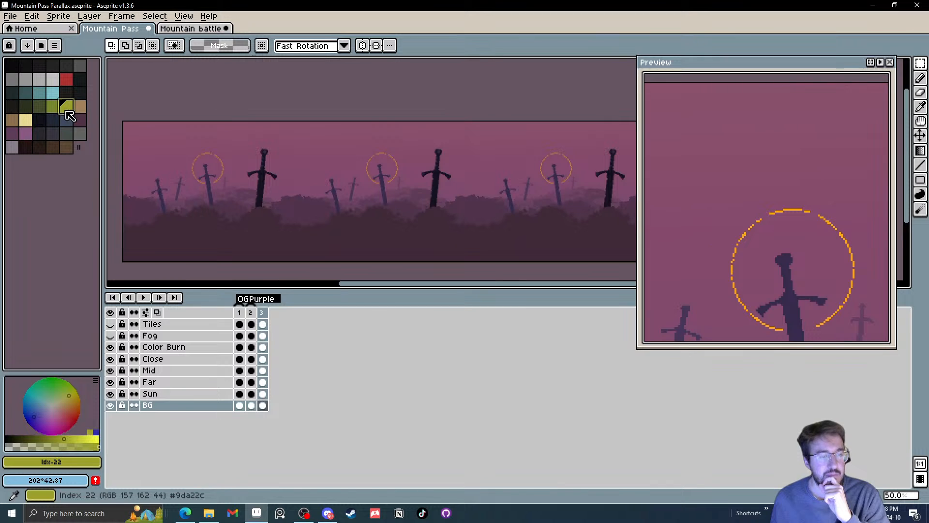
pyautogui.press('g')
pyautogui.click(317, 160)
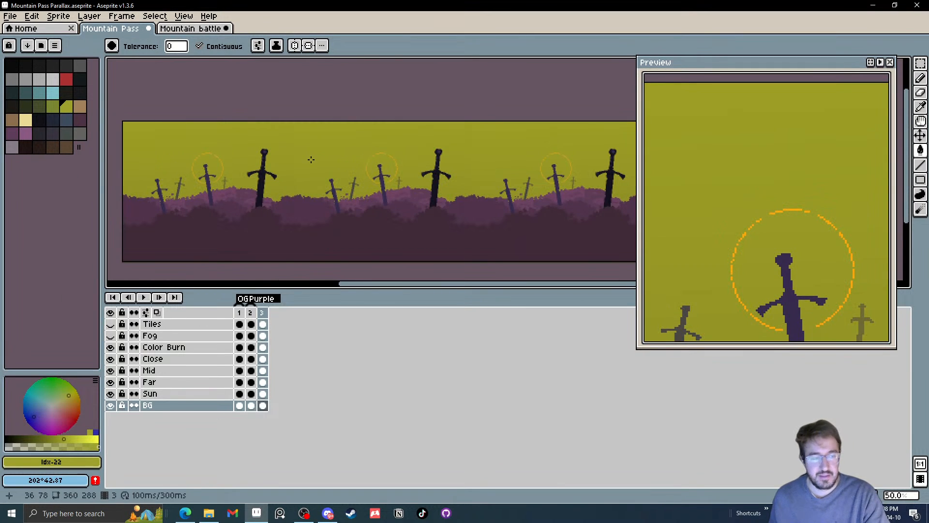
# Turn off contiguous filling and recolour the Far layer's distant bushes in frame 3 with green palette colour index 21
pyautogui.press('[')
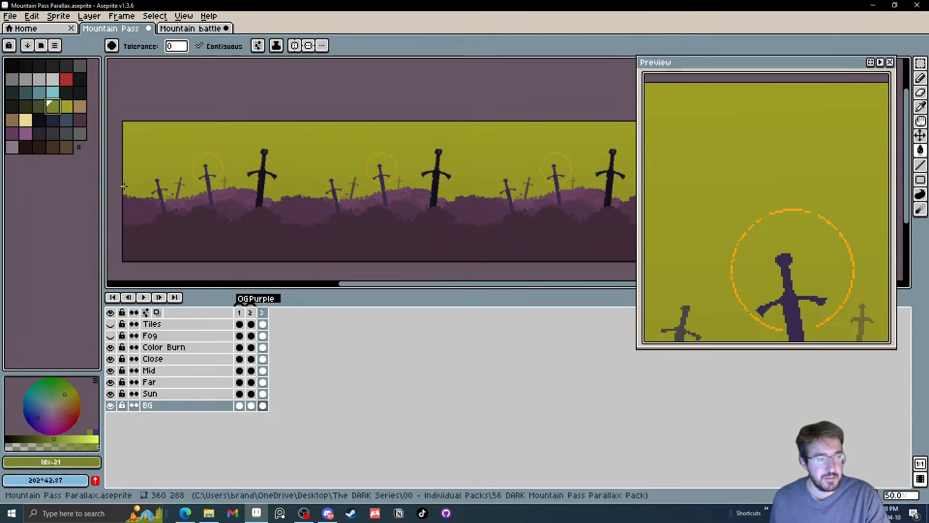
pyautogui.click(263, 382)
pyautogui.press('2')
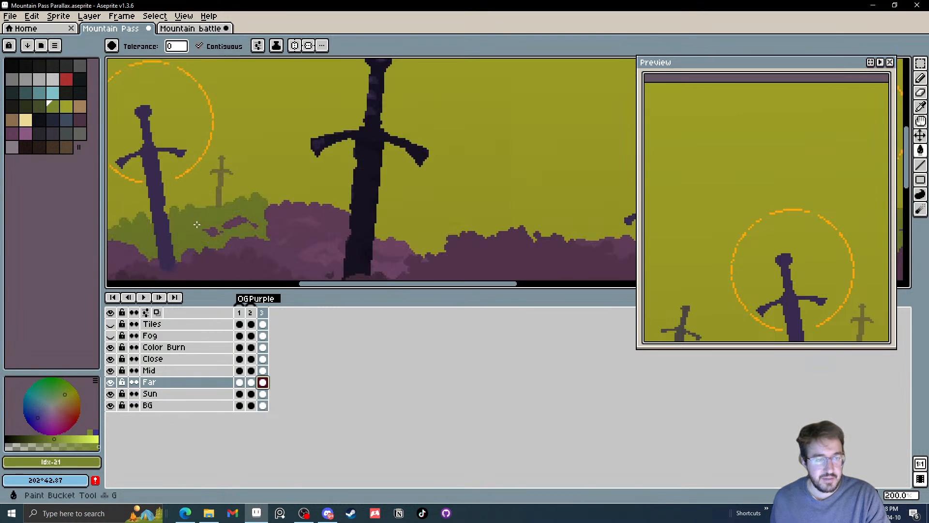
pyautogui.scroll(-2, 215, 215)
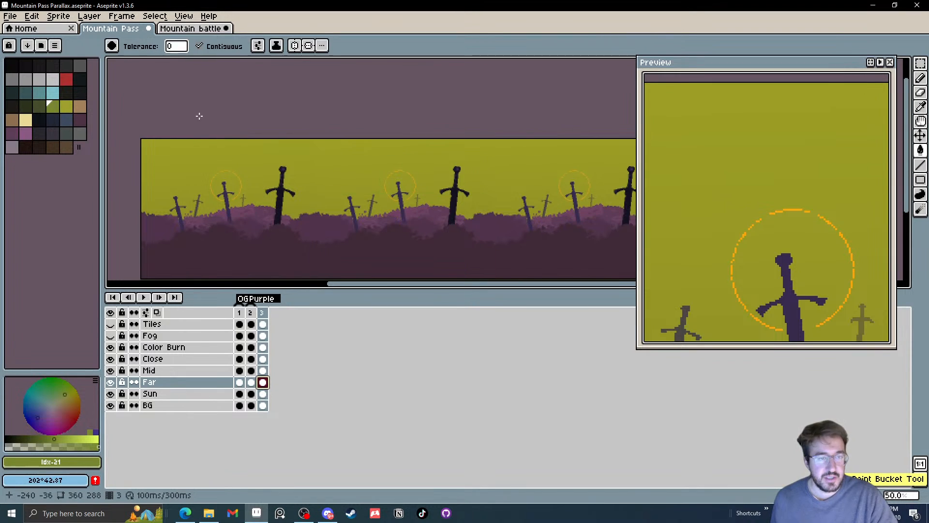
pyautogui.click(200, 46)
pyautogui.press('2')
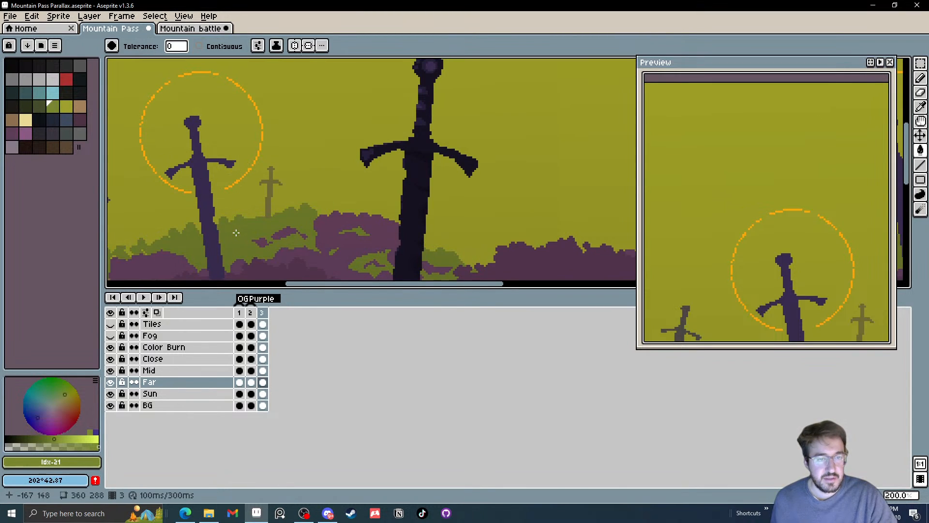
pyautogui.scroll(-1, 236, 208)
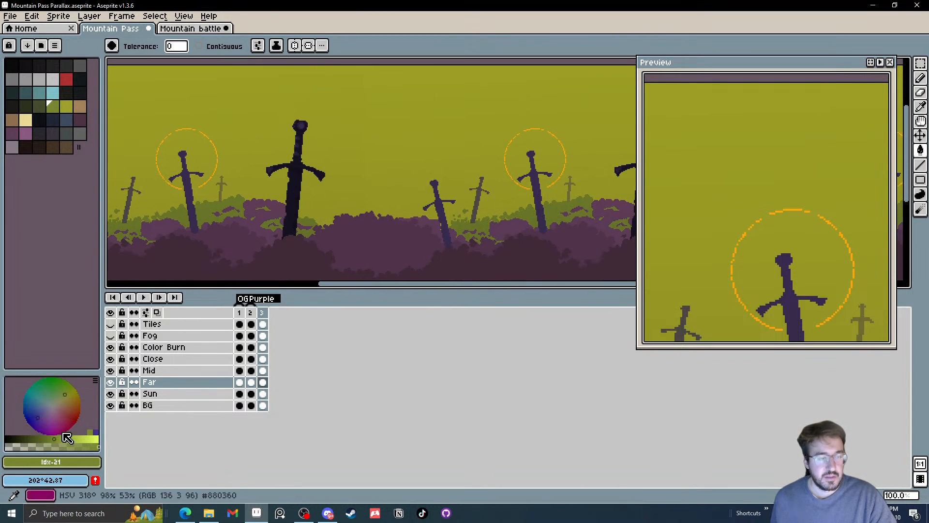
# Mix an olive colour of HSV 63°, 60%, 57% and fill the remaining purple bushes on the Far layer with it
pyautogui.click(76, 394)
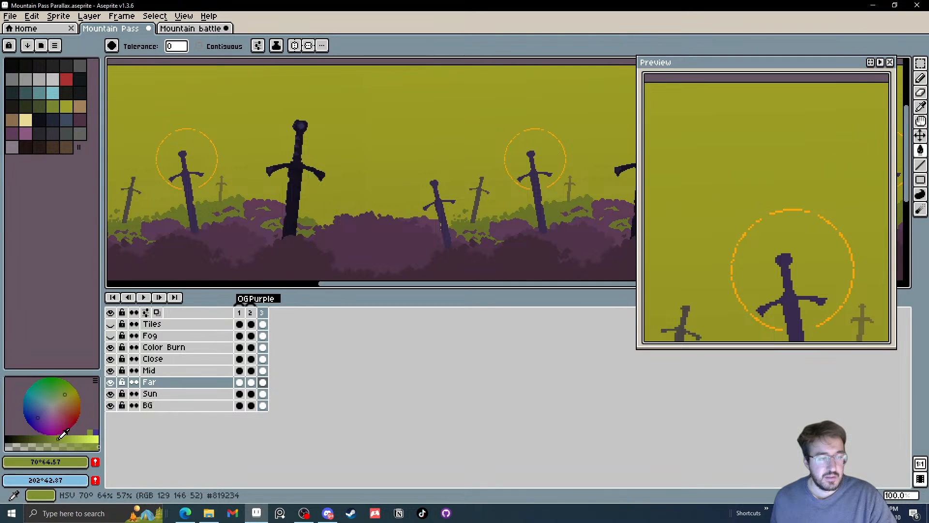
pyautogui.click(66, 397)
pyautogui.click(249, 220)
pyautogui.scroll(-1, 250, 220)
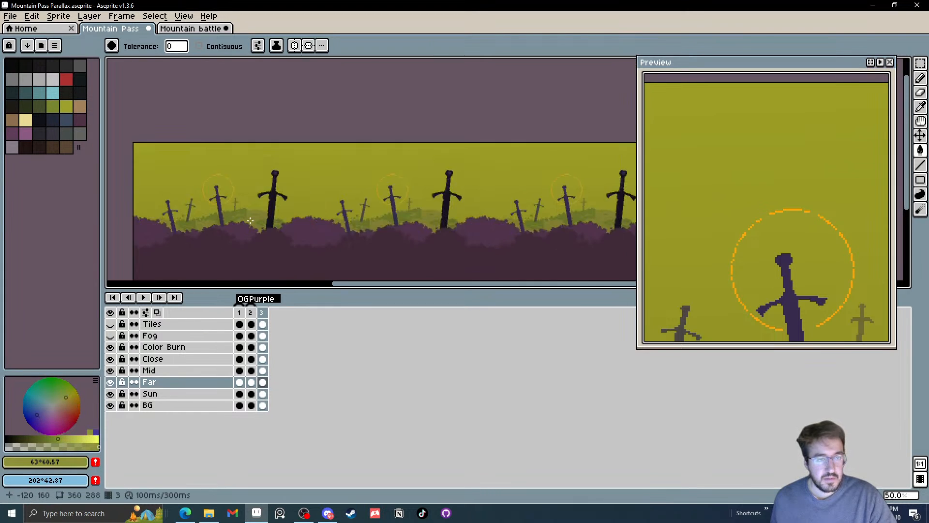
pyautogui.scroll(1, 250, 220)
# Recolour the purple bushes on the Mid layer in frame 3 with dark green palette colour index 20
pyautogui.click(263, 372)
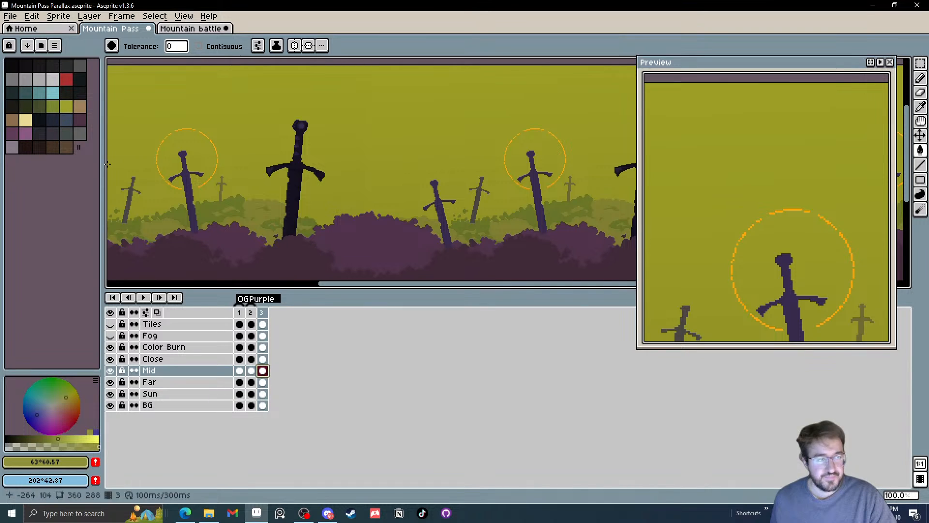
pyautogui.click(40, 106)
pyautogui.moveTo(206, 230); pyautogui.dragTo(227, 208)
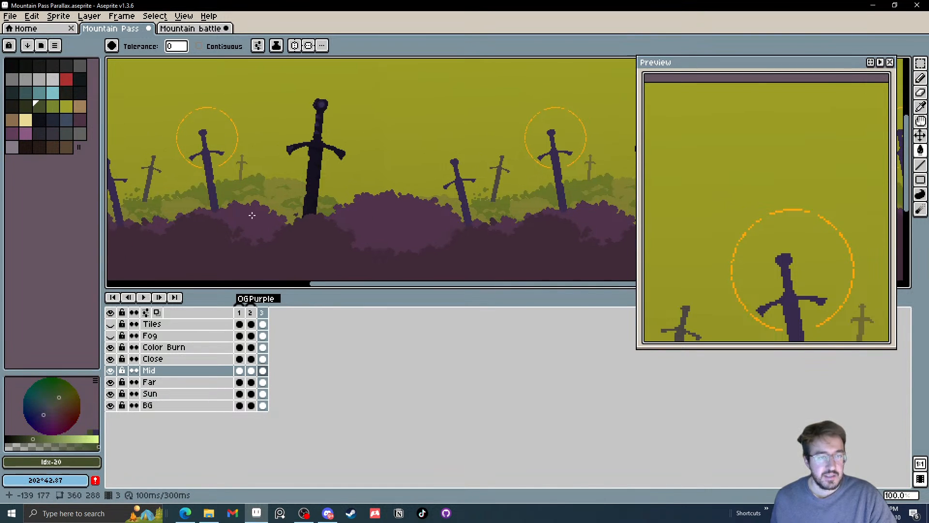
# Recolour the foreground bushes on the Close layer in frame 3 with the darker green palette colour index 19
pyautogui.click(26, 106)
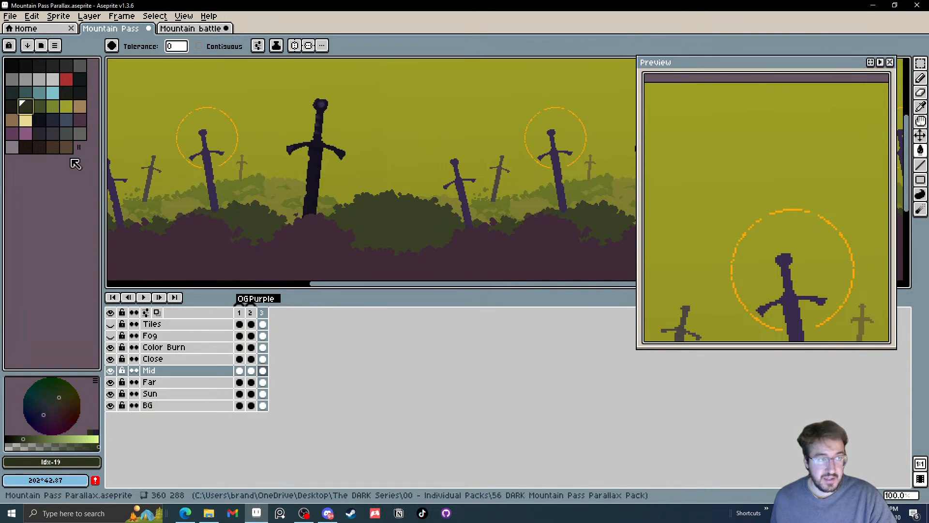
pyautogui.click(262, 359)
pyautogui.scroll(-1, 211, 264)
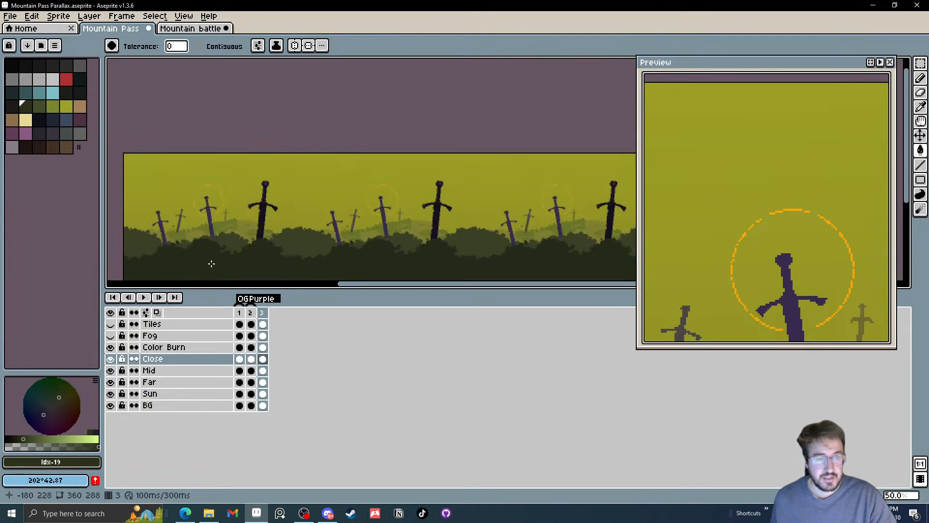
pyautogui.scroll(1, 208, 263)
pyautogui.moveTo(208, 263); pyautogui.dragTo(255, 240)
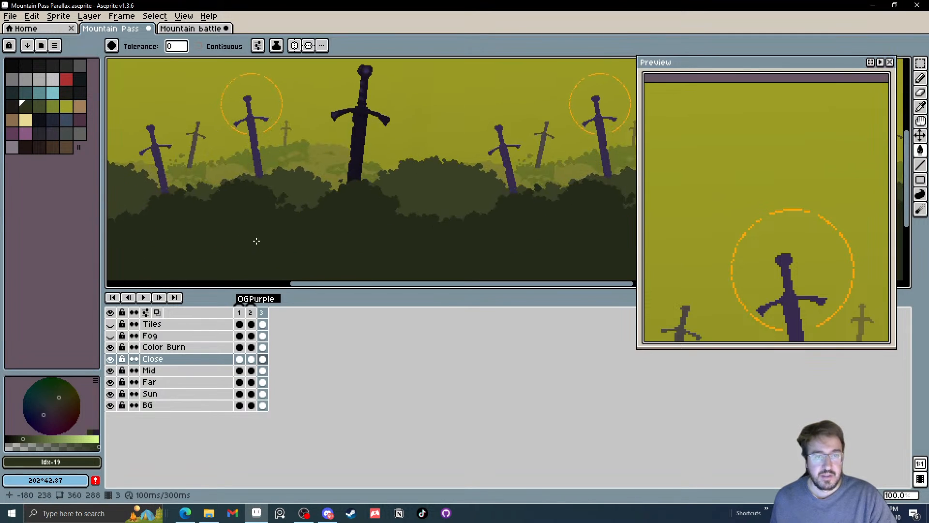
pyautogui.scroll(-1, 257, 240)
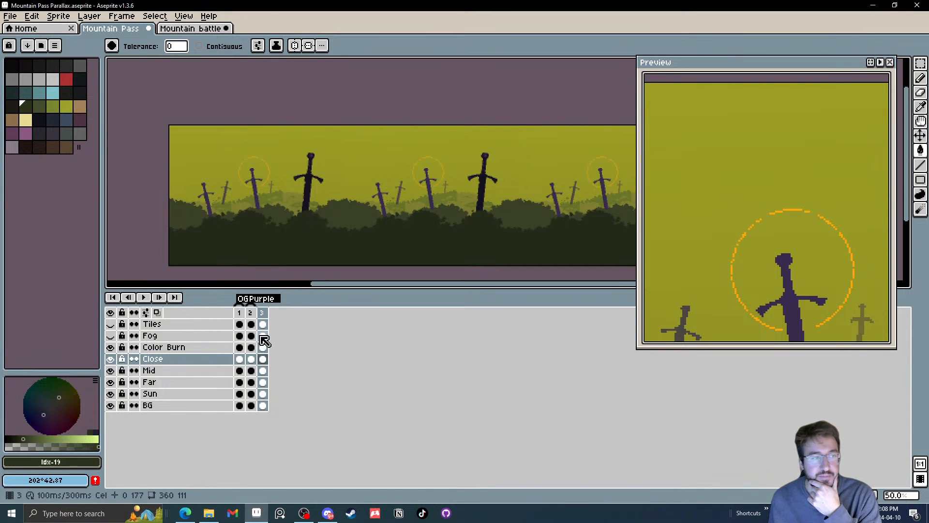
# Fill the main body of the large foreground sword on the Close layer with near-black palette colour index 18
pyautogui.click(12, 105)
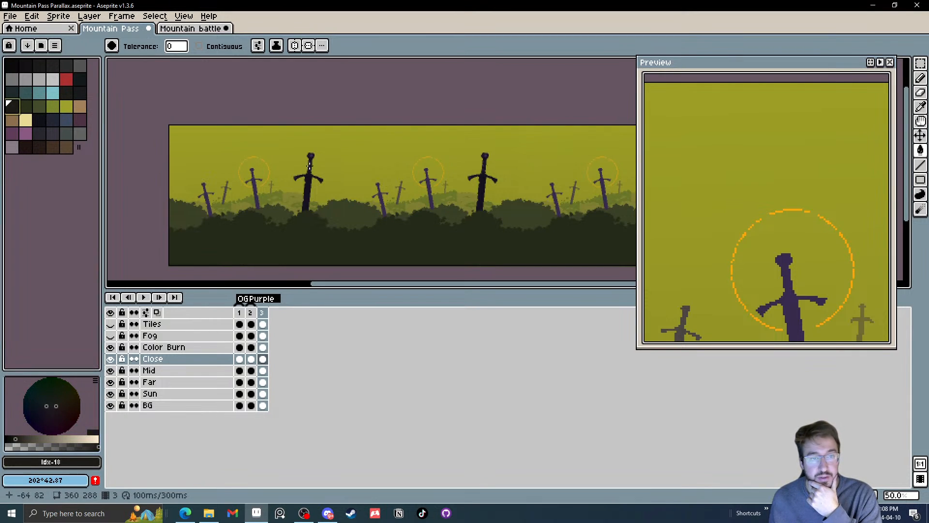
pyautogui.scroll(2, 313, 187)
pyautogui.scroll(1, 314, 187)
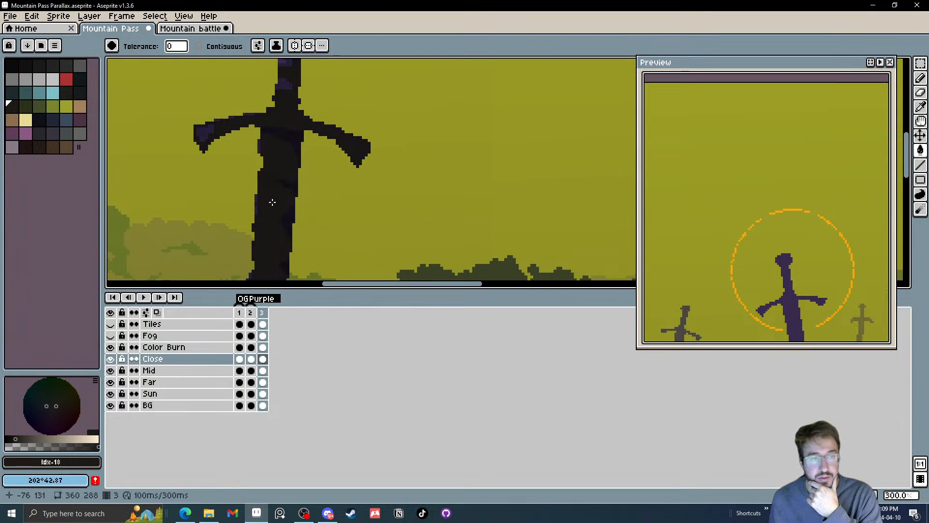
pyautogui.scroll(-3, 271, 201)
pyautogui.scroll(3, 264, 201)
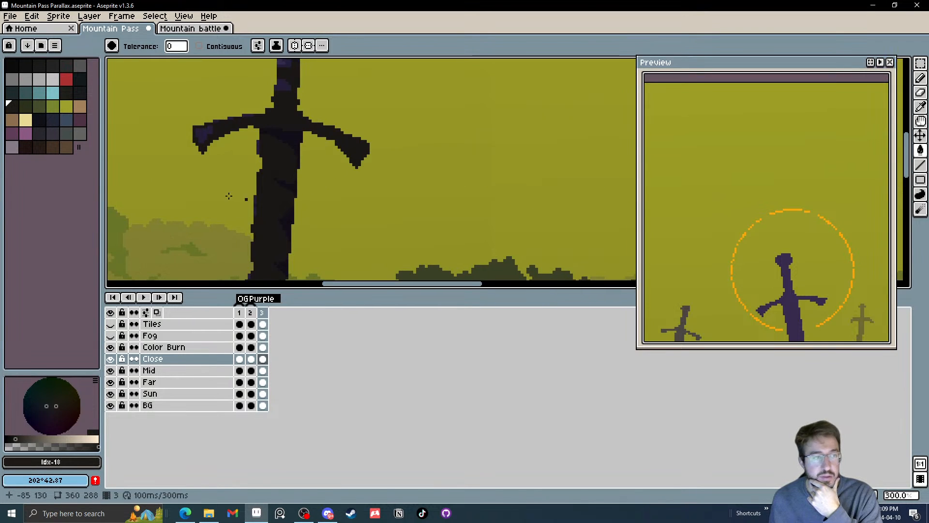
# Recolour the foreground sword's shadows with HSV 36°, 17%, 6% and its purple highlights with HSV 36°, 17%, 15% and 36°, 17%, 18%
pyautogui.click(10, 439)
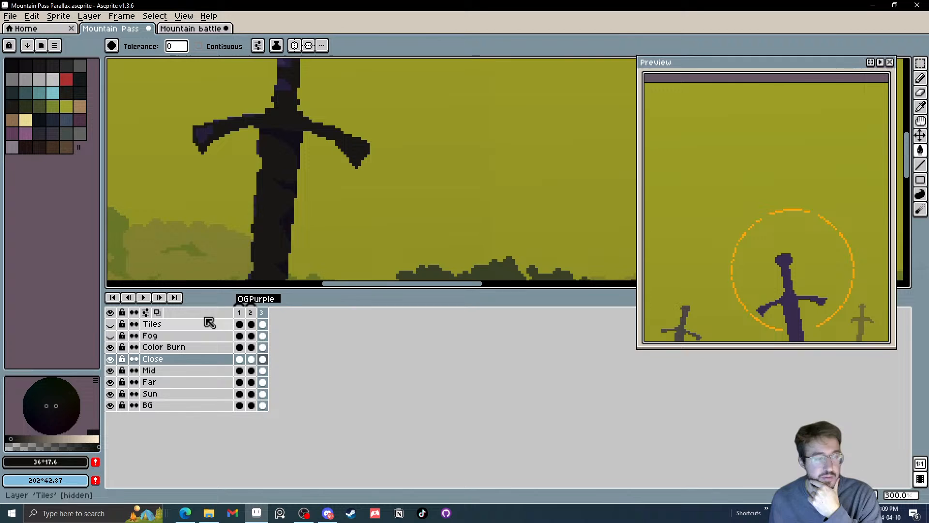
pyautogui.click(19, 439)
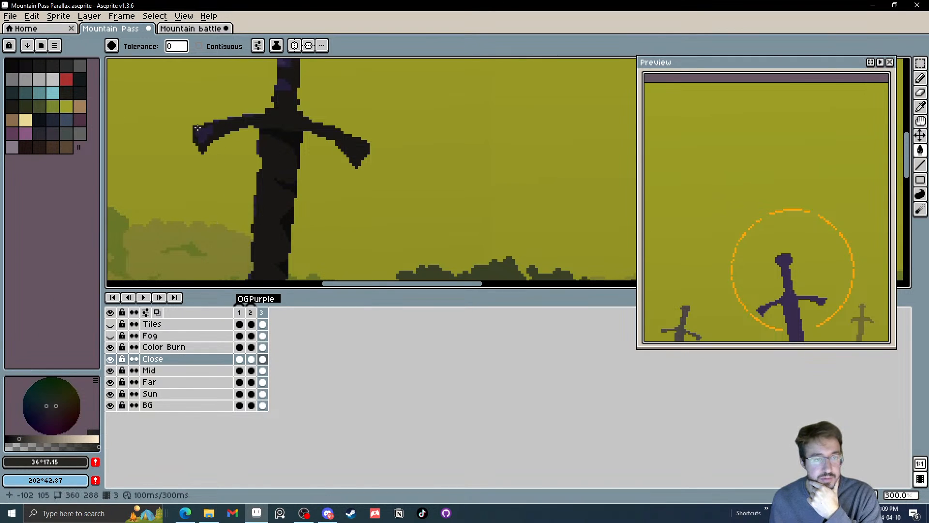
pyautogui.click(197, 128)
pyautogui.scroll(3, 198, 128)
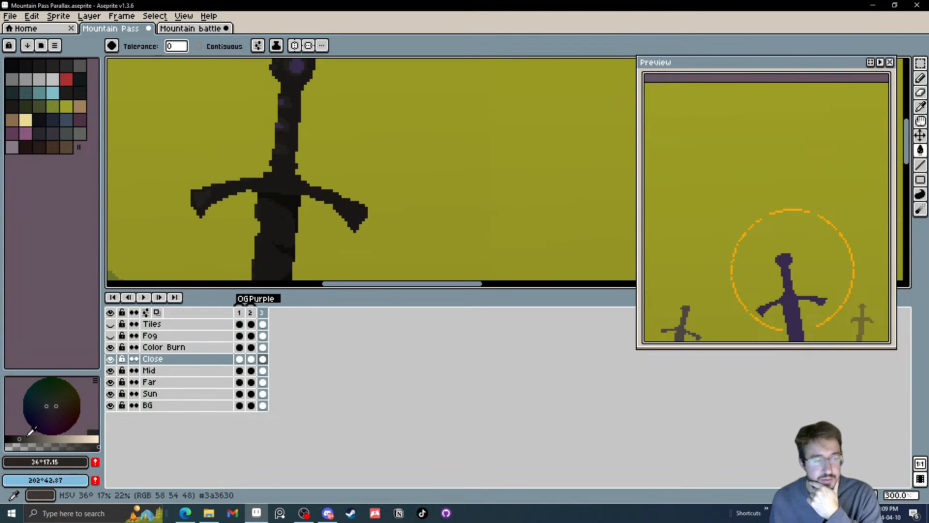
pyautogui.click(22, 439)
pyautogui.scroll(1, 277, 126)
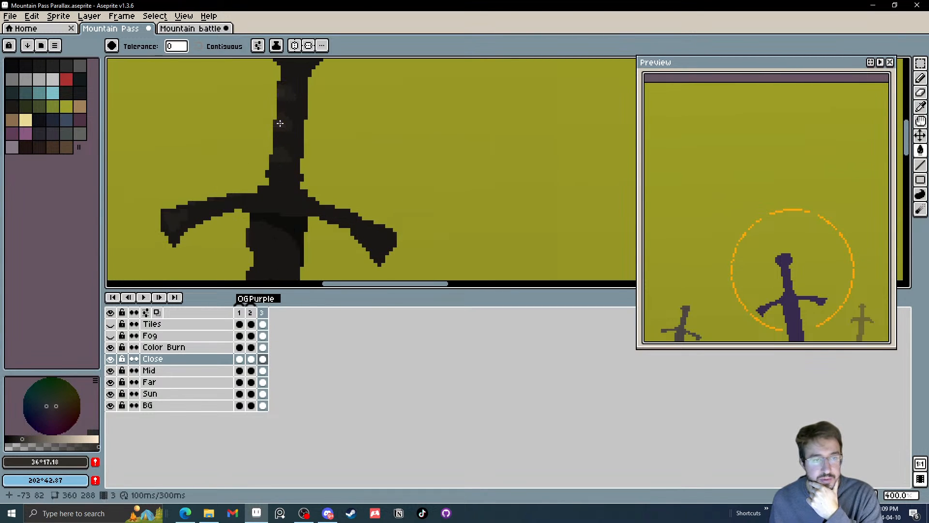
pyautogui.scroll(-3, 280, 123)
pyautogui.scroll(-1, 271, 159)
pyautogui.scroll(1, 265, 180)
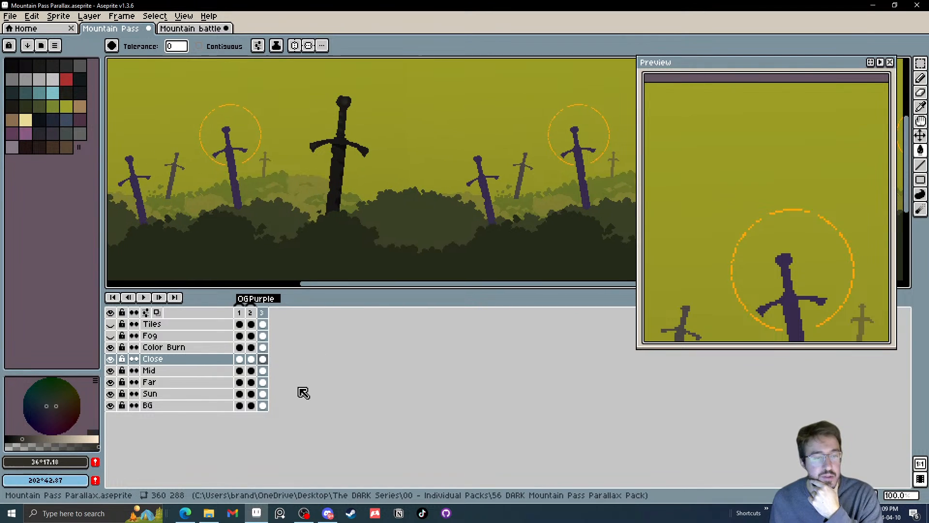
# Recolour the purple swords on the Mid layer in frame 3 with a dark brown of HSV 36°, 17%, 25%
pyautogui.click(262, 370)
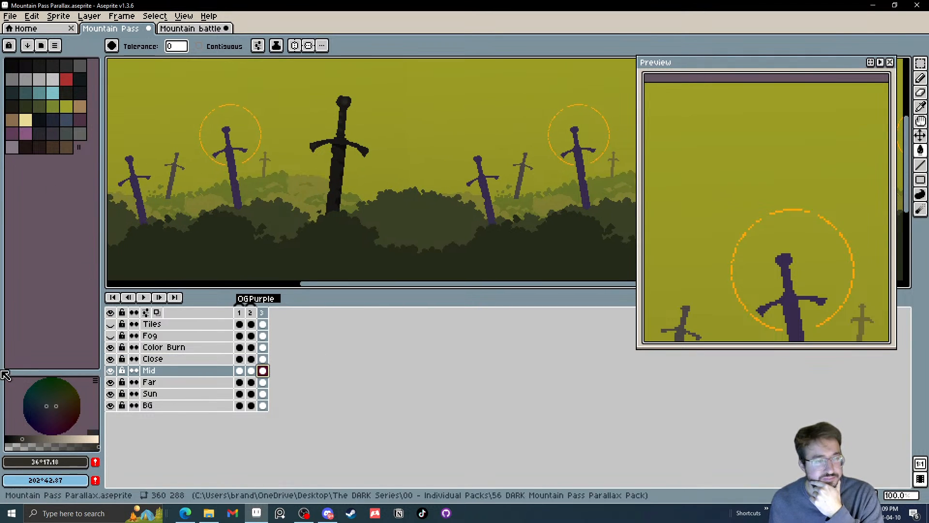
pyautogui.click(28, 438)
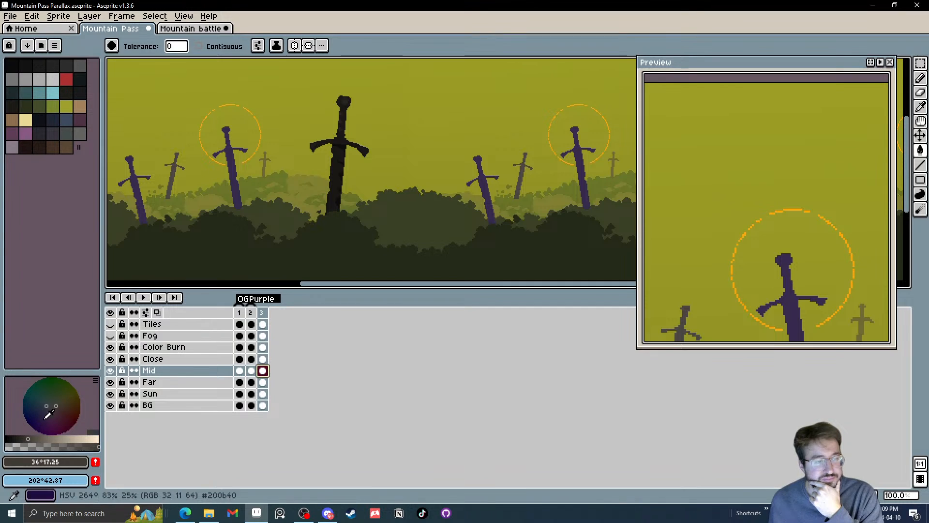
pyautogui.click(236, 192)
pyautogui.moveTo(236, 191); pyautogui.dragTo(245, 195)
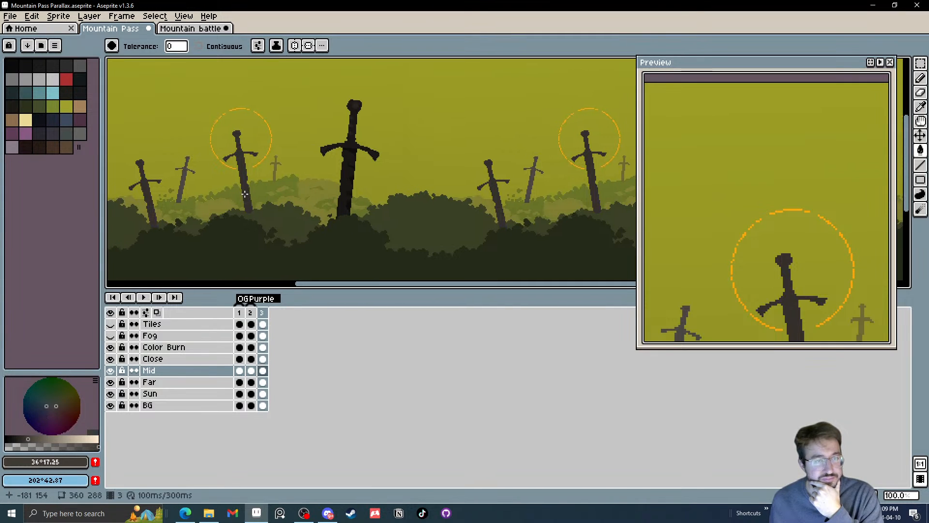
# Recolour the larger distant sword on the Far layer in frame 3, trying HSV 36°, 17%, 34% before settling on HSV 129°, 20%, 34%
pyautogui.click(263, 382)
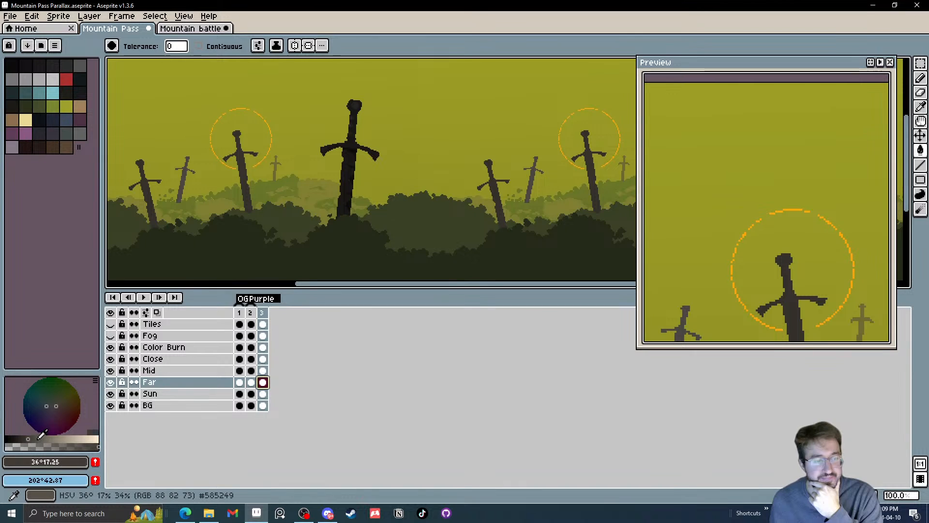
pyautogui.click(36, 439)
pyautogui.scroll(2, 179, 163)
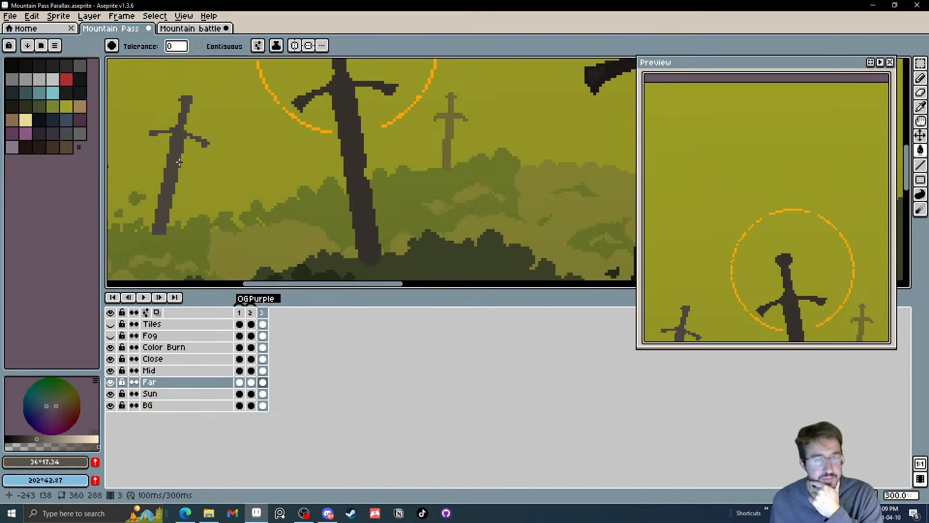
pyautogui.scroll(-2, 179, 162)
pyautogui.scroll(1, 179, 162)
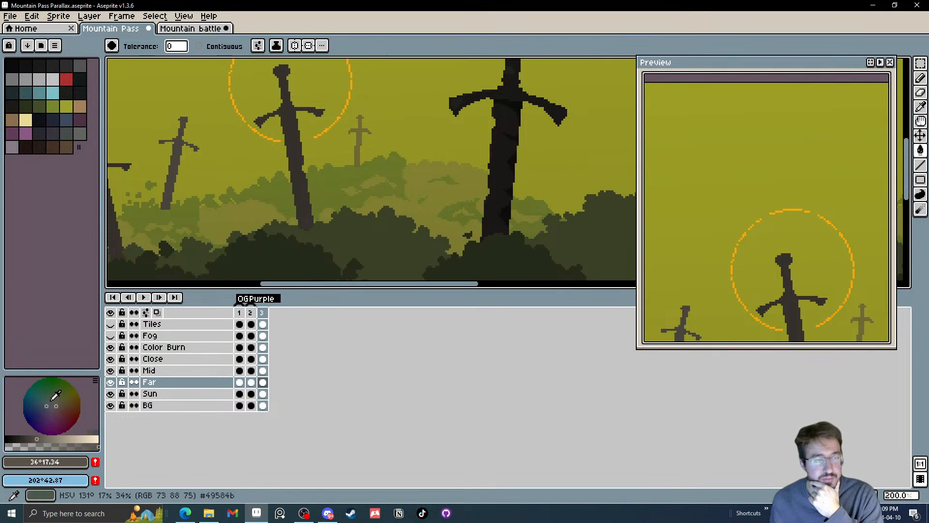
pyautogui.moveTo(52, 402); pyautogui.dragTo(53, 398)
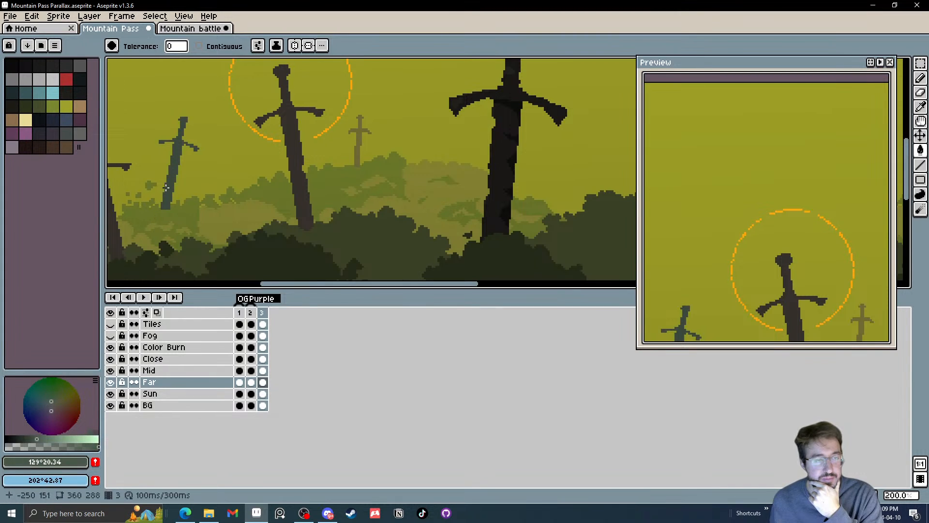
pyautogui.click(55, 399)
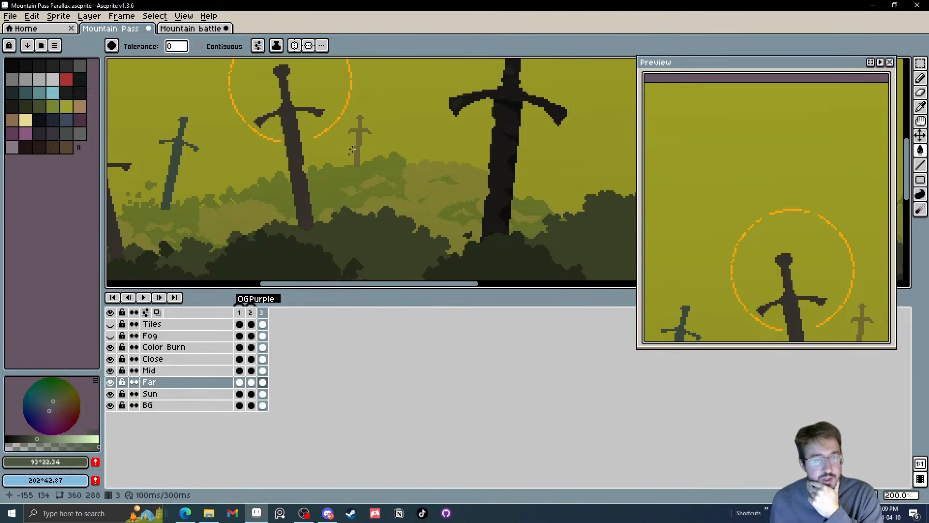
pyautogui.click(363, 132)
pyautogui.hotkey('ctrl', 'z')
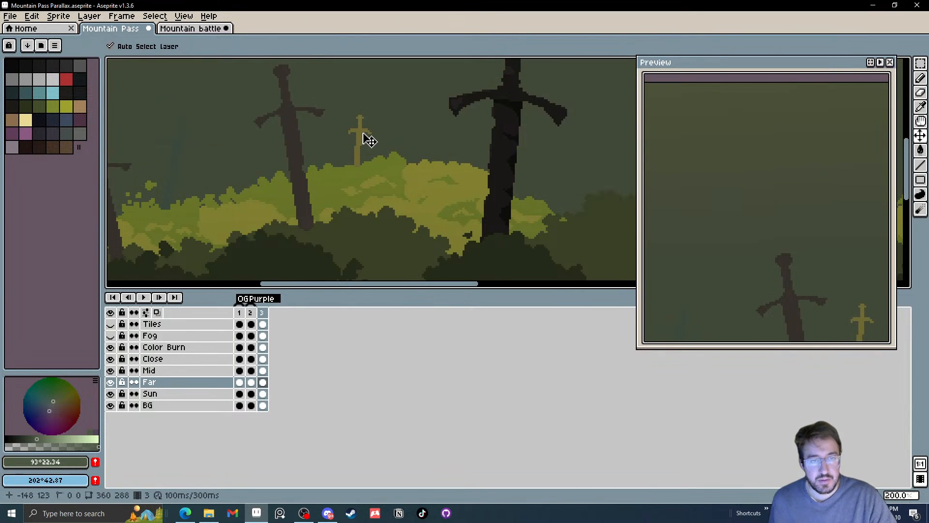
pyautogui.hotkey('ctrl', 'z')
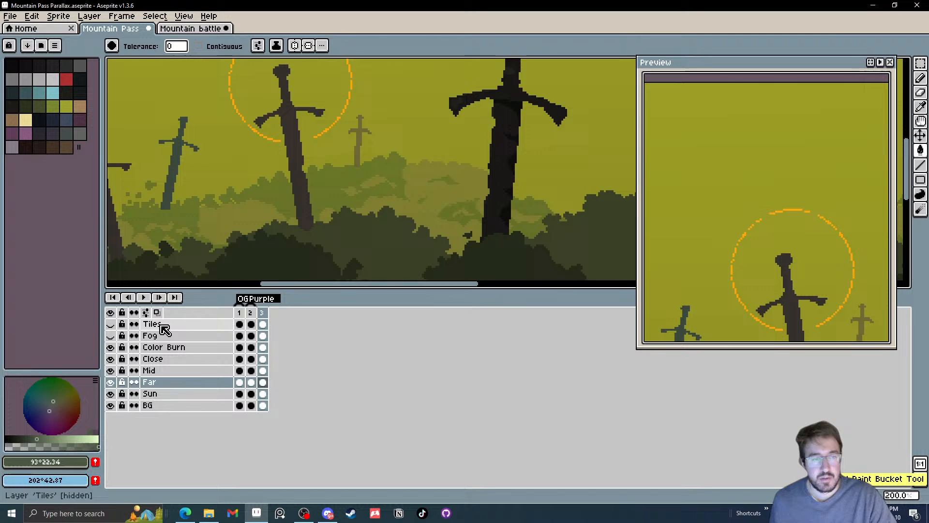
# Fill the smallest distant sword on the Far layer with a grey-green of HSV 93°, 22%, 46%
pyautogui.click(48, 439)
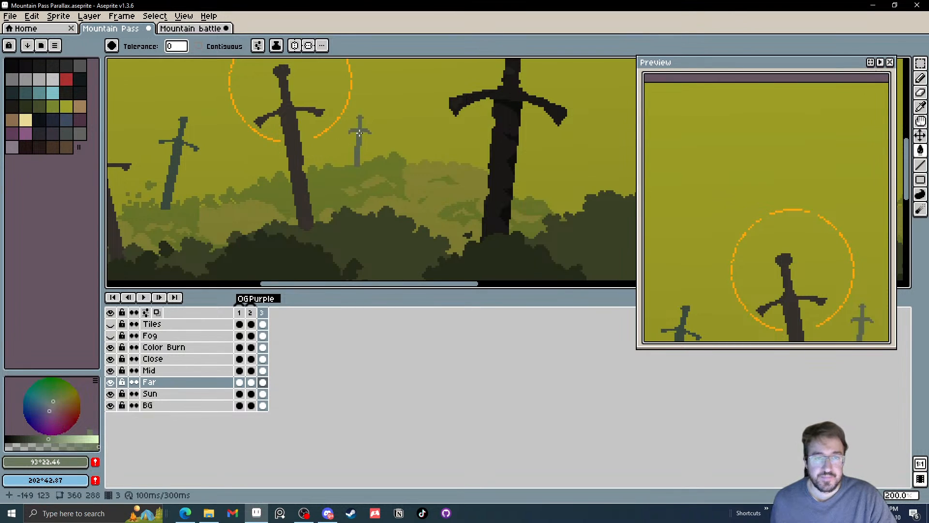
pyautogui.scroll(-2, 359, 132)
pyautogui.scroll(1, 424, 160)
pyautogui.moveTo(396, 176); pyautogui.dragTo(402, 194)
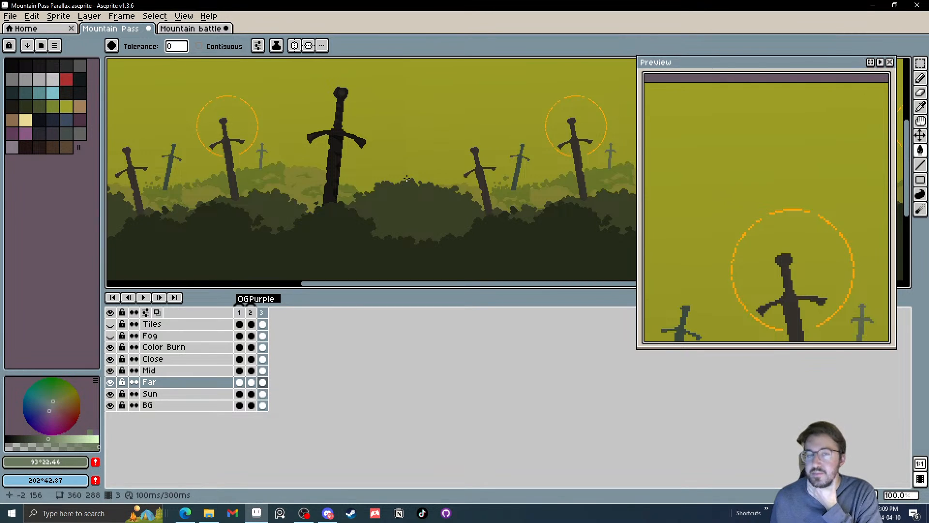
pyautogui.scroll(-1, 406, 179)
pyautogui.scroll(1, 408, 164)
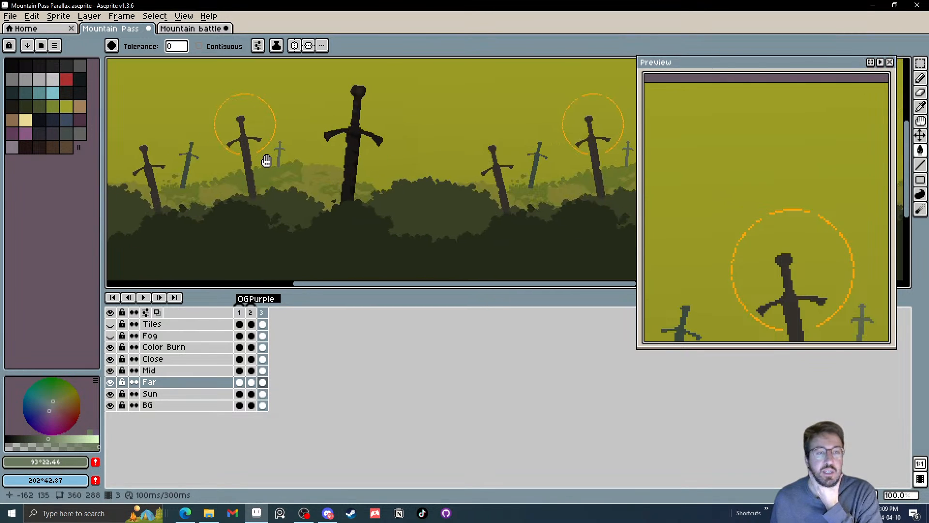
# Recolour the smallest distant sword on the Far layer with a cooler green of HSV 138°, 21%, 52%
pyautogui.scroll(1, 237, 172)
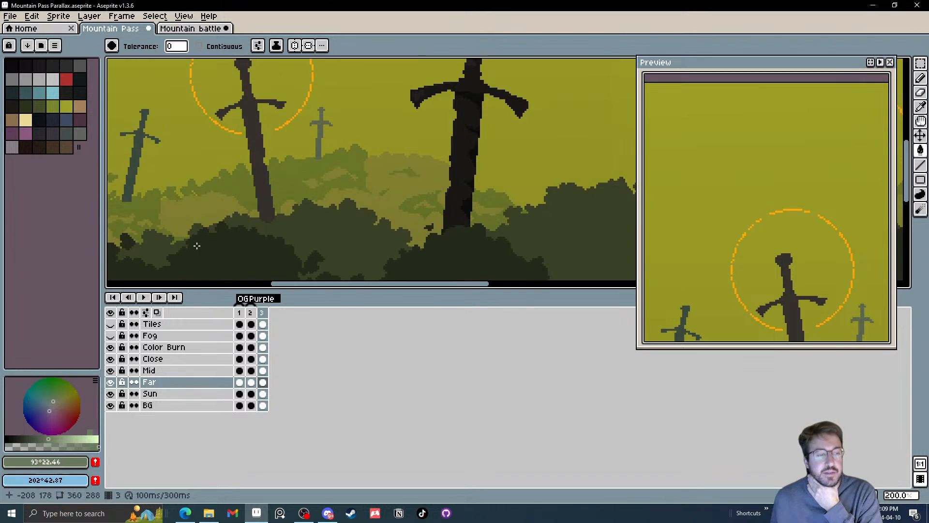
pyautogui.click(50, 401)
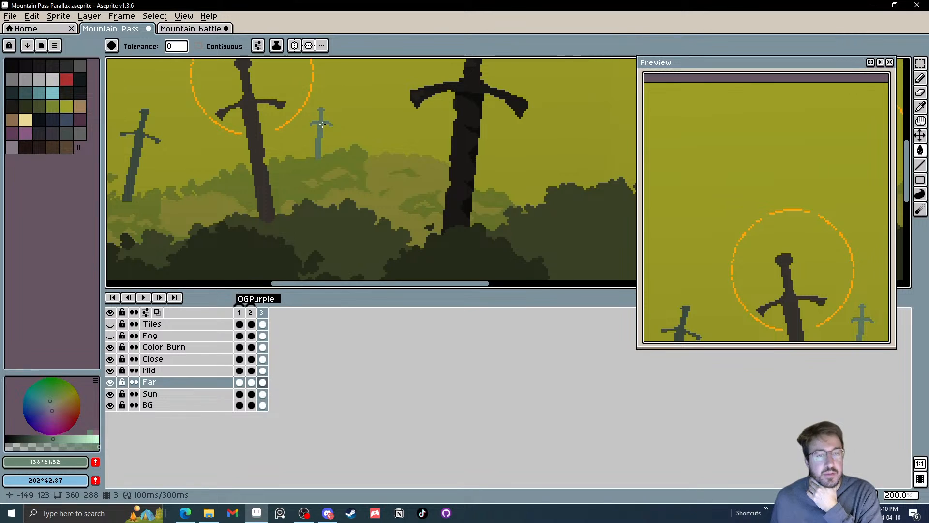
pyautogui.scroll(-1, 289, 184)
pyautogui.moveTo(290, 160); pyautogui.dragTo(308, 189)
pyautogui.scroll(-1, 313, 177)
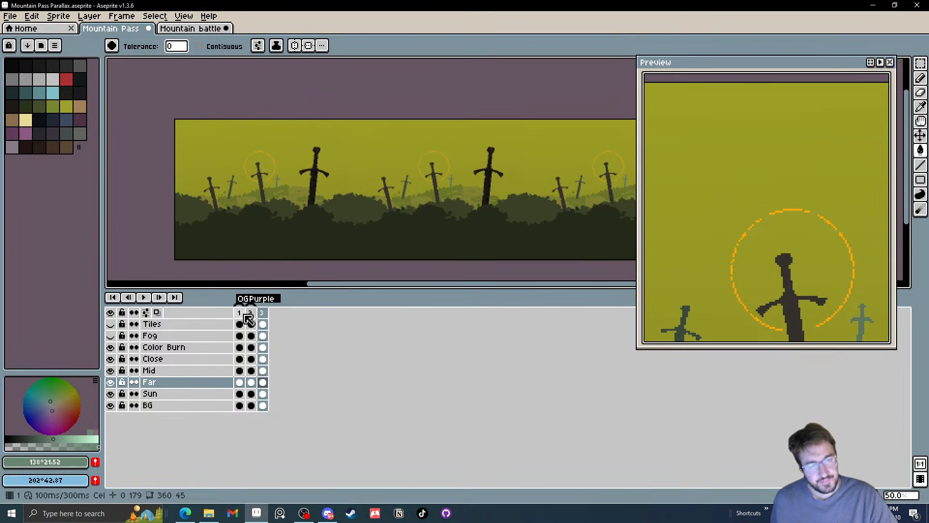
# Add a tag named Green to frame 3
pyautogui.moveTo(239, 312); pyautogui.dragTo(262, 315)
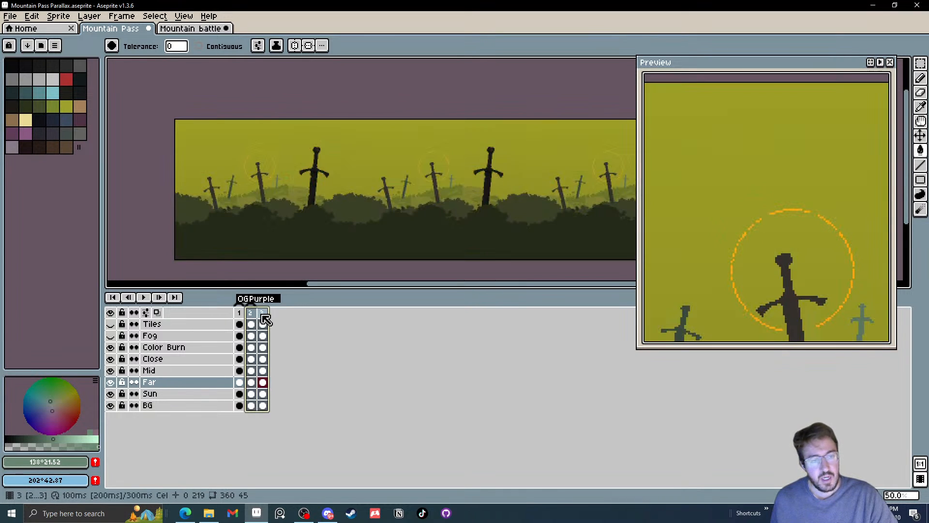
pyautogui.click(262, 315)
pyautogui.rightClick(266, 319)
pyautogui.click(303, 359)
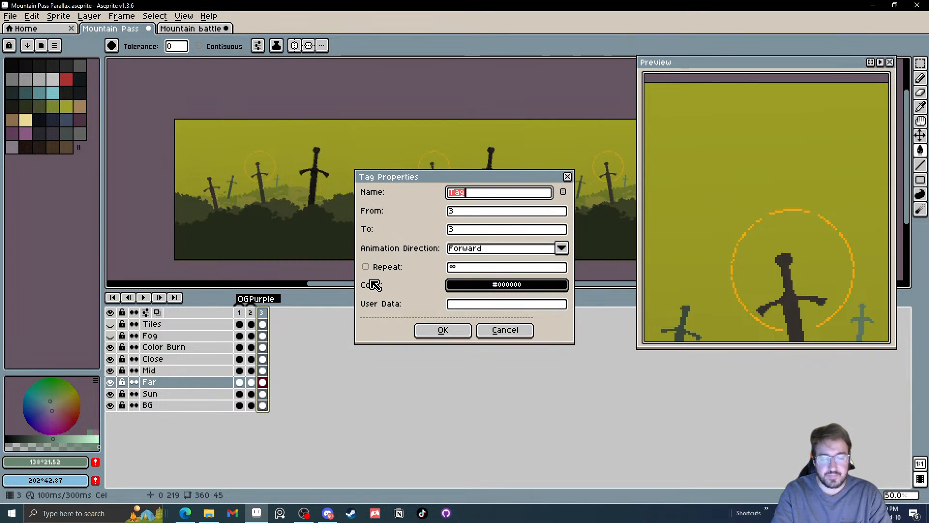
pyautogui.write('Green')
pyautogui.press('Return')
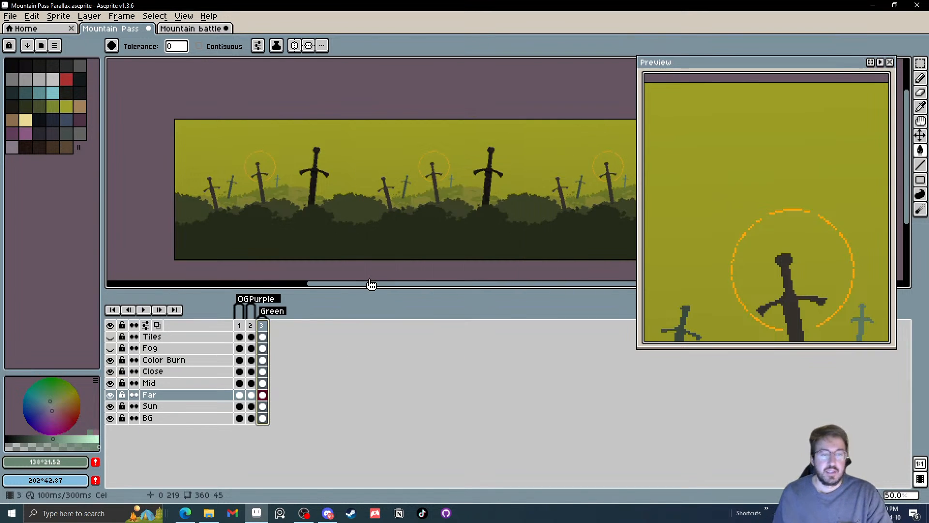
# Duplicate the Green frame as frame 4 and compare it with the Purple frame
pyautogui.hotkey('alt', 'n')
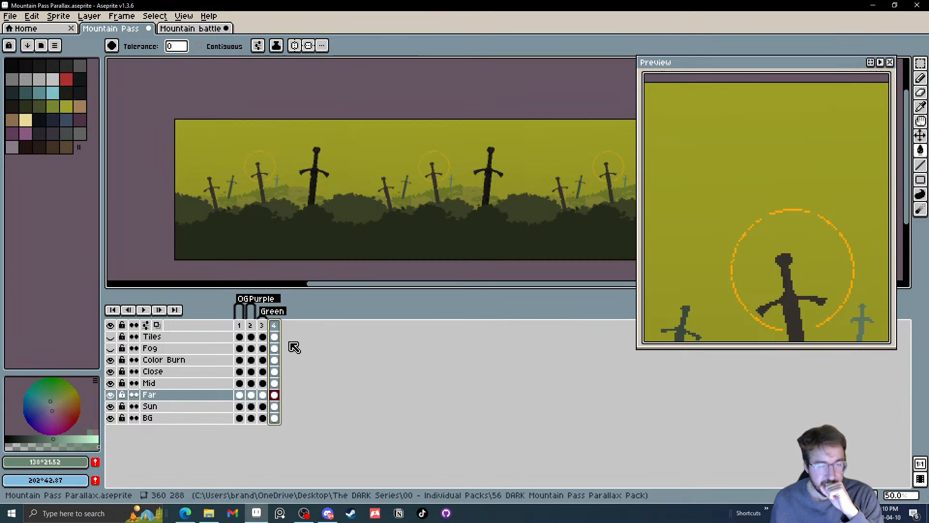
pyautogui.click(251, 326)
pyautogui.click(273, 326)
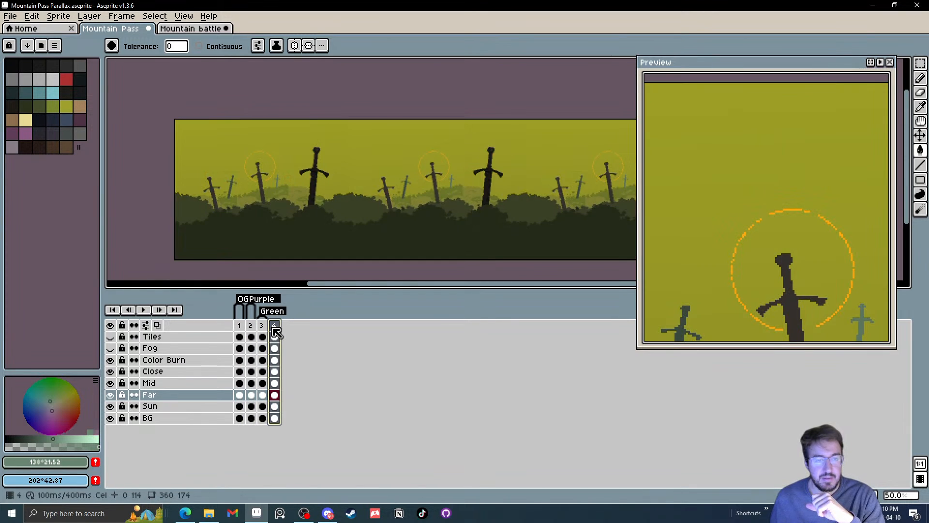
# Try yellow-green sky fills of HSV 73°, 68%, 73% and 65°, 74%, 73% on the BG layer of frame 4
pyautogui.click(58, 389)
pyautogui.moveTo(57, 391); pyautogui.dragTo(65, 393)
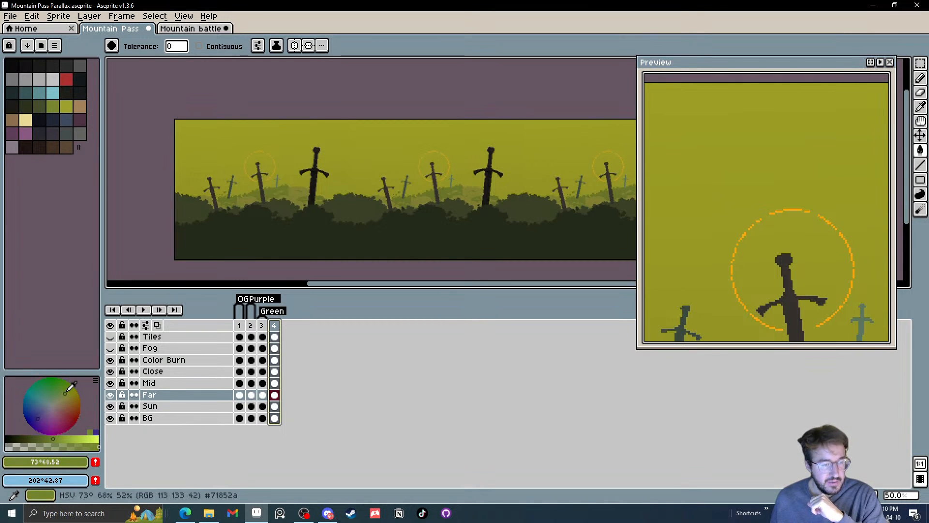
pyautogui.click(74, 438)
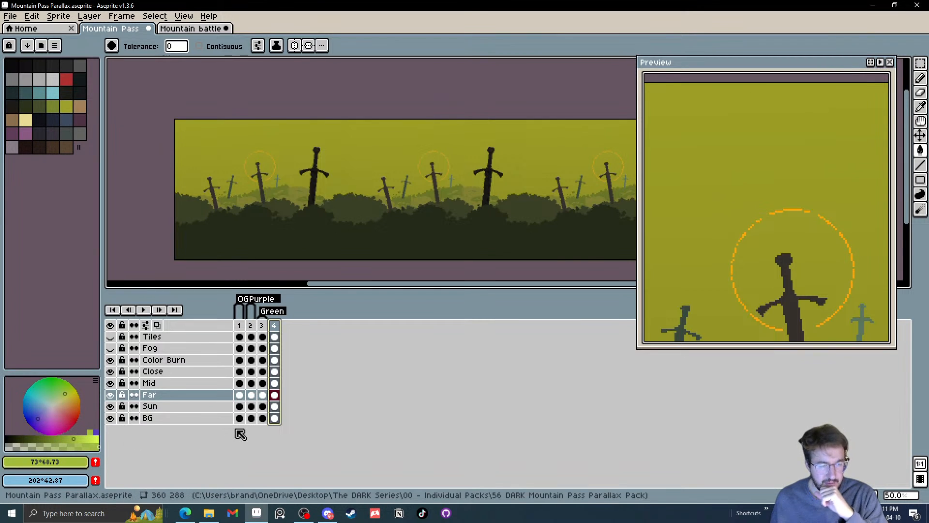
pyautogui.click(273, 418)
pyautogui.press('g')
pyautogui.click(374, 154)
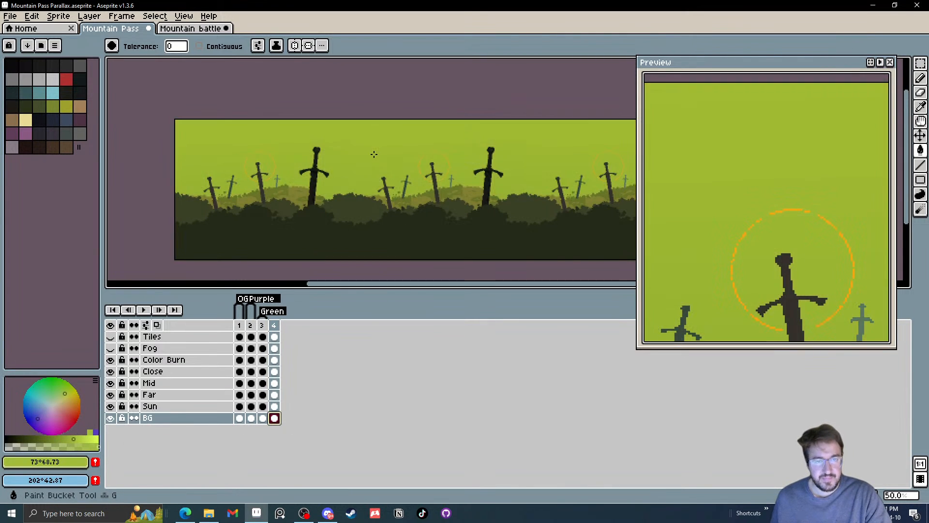
pyautogui.click(68, 394)
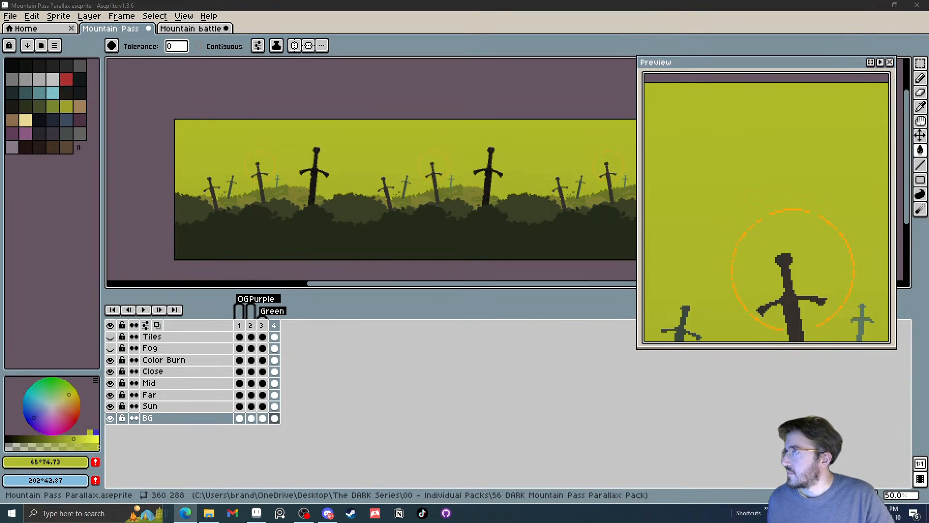
# Create a transparent 2400 × 1600 RGBA sprite and paste the copied five-stripe colour palette into it
pyautogui.click(15, 18)
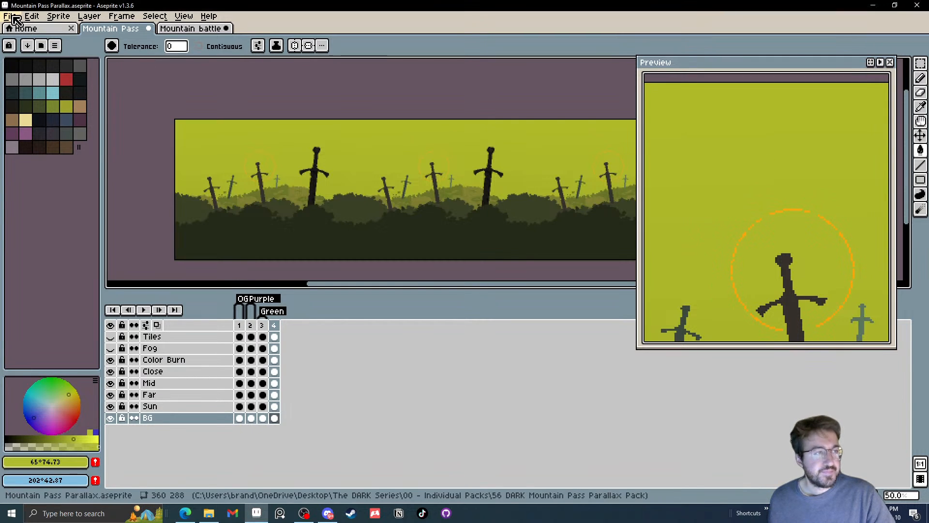
pyautogui.click(15, 19)
pyautogui.click(20, 38)
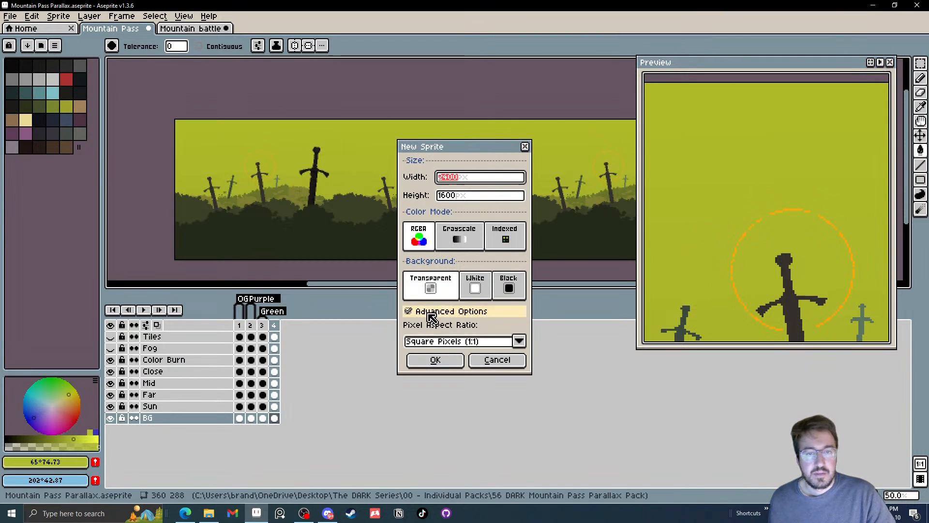
pyautogui.click(435, 360)
pyautogui.hotkey('ctrl', 'v')
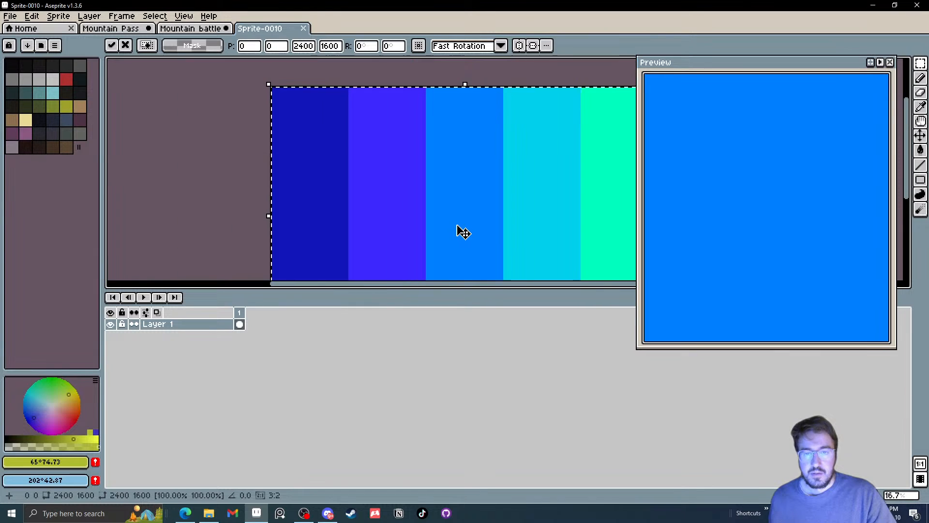
pyautogui.scroll(-2, 464, 233)
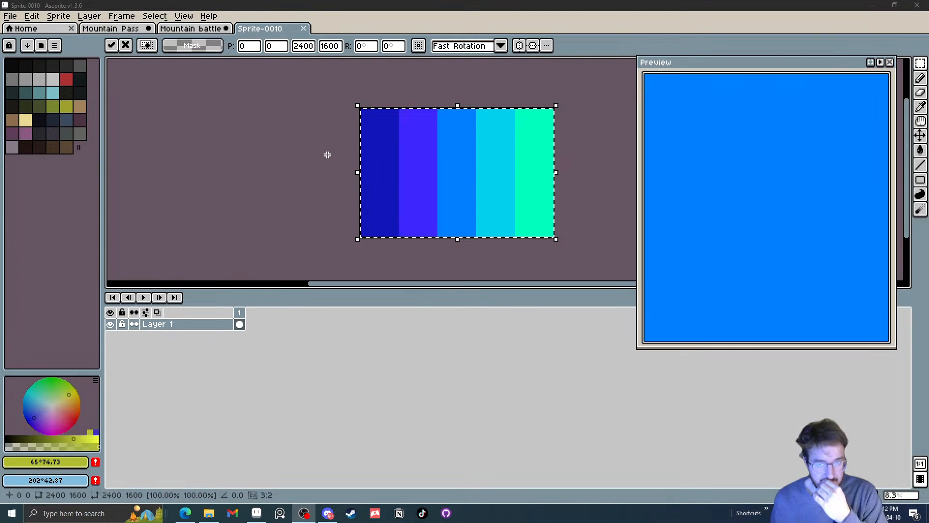
pyautogui.click(317, 207)
# Lower the saturation of the pasted palette stripes by 19
pyautogui.hotkey('ctrl', 'u')
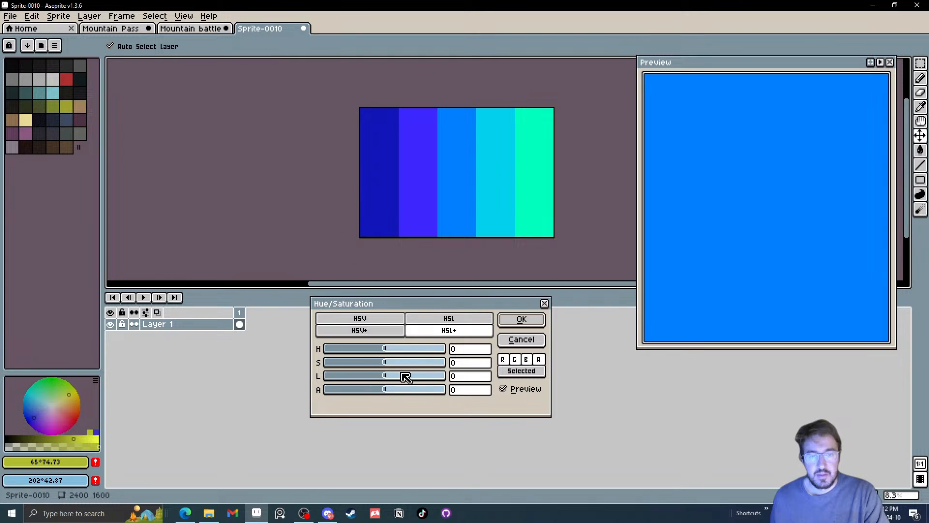
pyautogui.moveTo(384, 363); pyautogui.dragTo(381, 366)
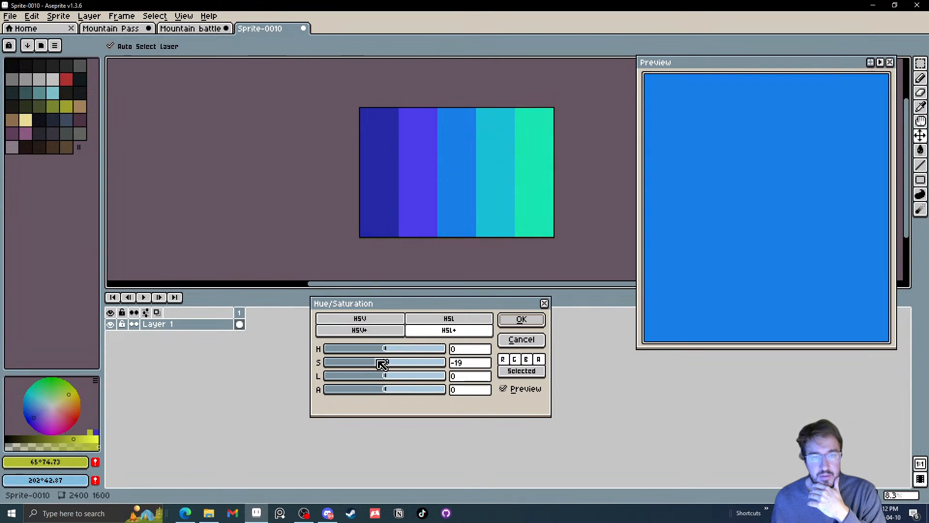
pyautogui.click(523, 319)
# Fill the sky on the BG layer of frame 4 in Mountain Pass with the palette's green #18e6b3
pyautogui.press('i')
pyautogui.click(539, 186)
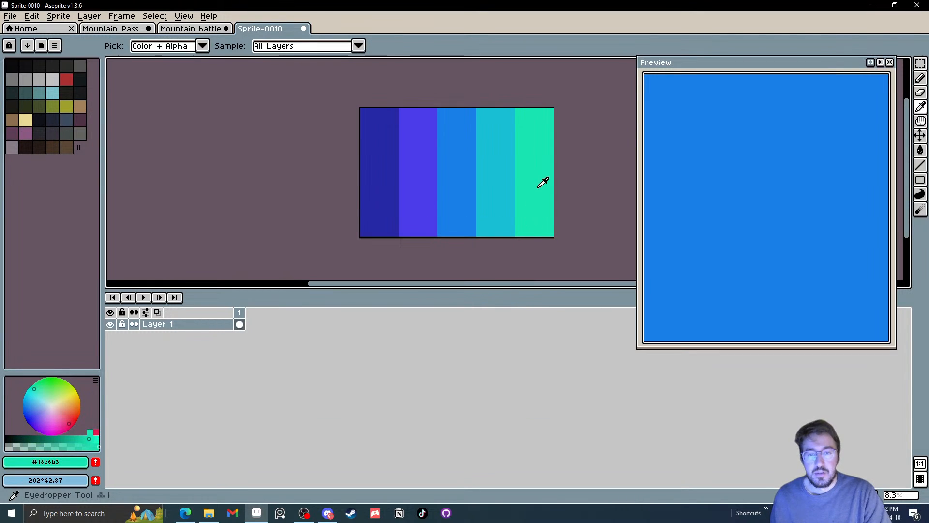
pyautogui.click(191, 28)
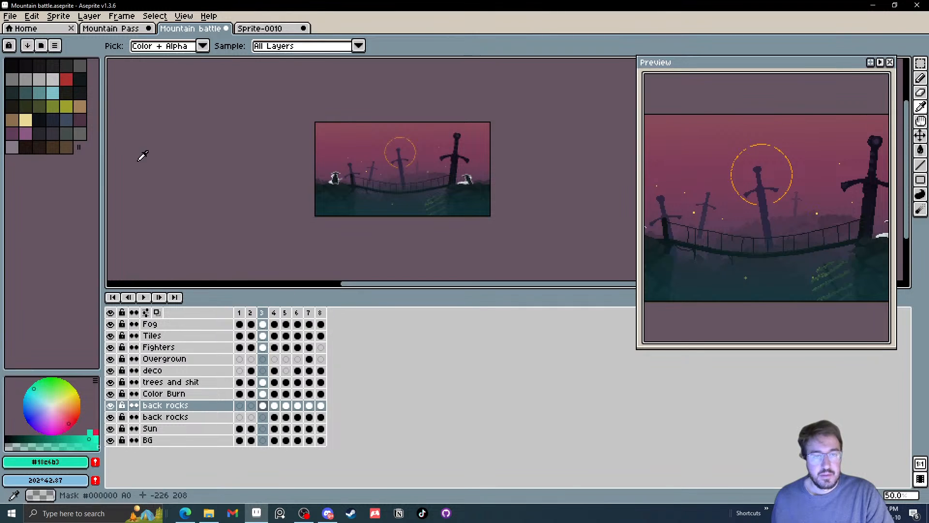
pyautogui.click(117, 28)
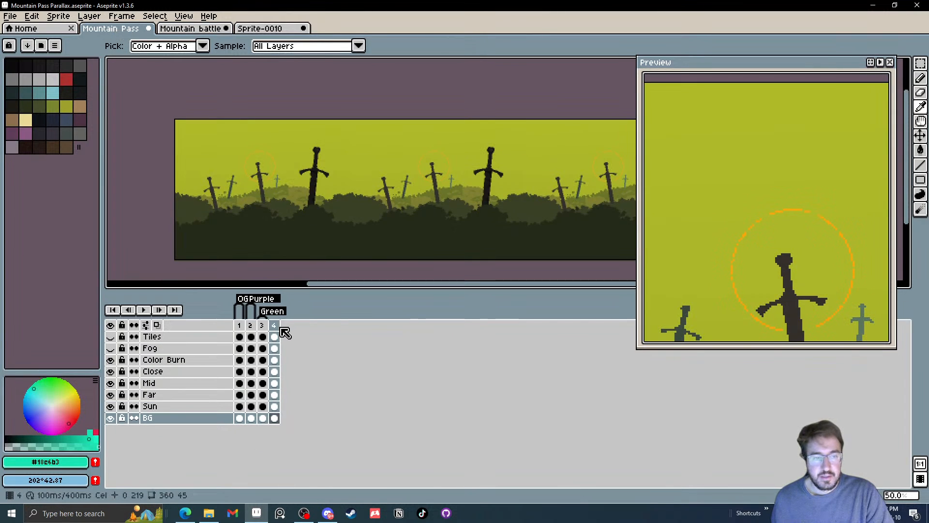
pyautogui.press('g')
pyautogui.click(362, 130)
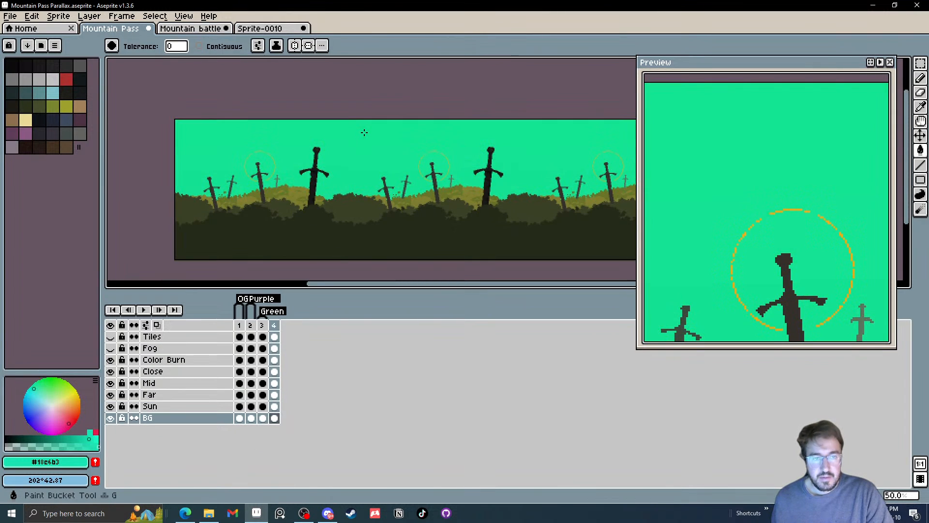
# Duplicate frame 4 as frame 5 and fill the darker foliage of its Far hills with the palette's cyan #18bfd5
pyautogui.click(259, 29)
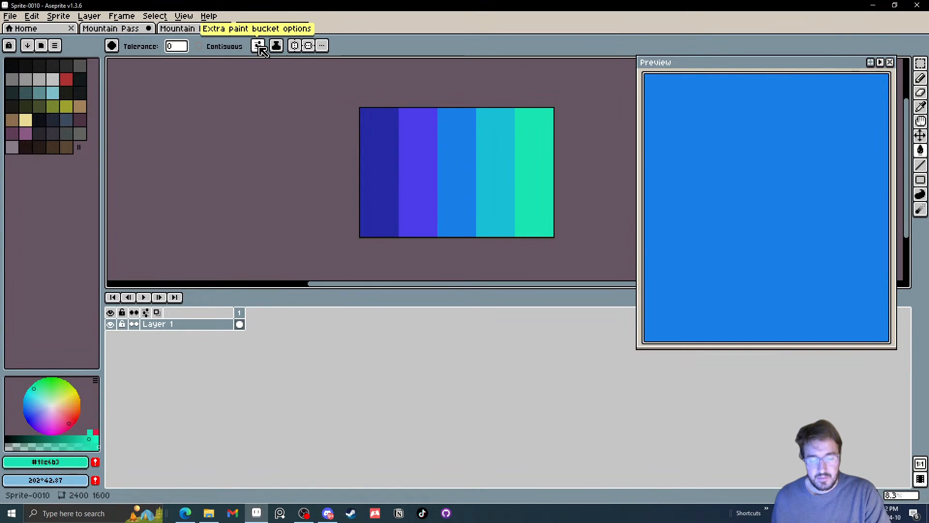
pyautogui.press('i')
pyautogui.click(498, 141)
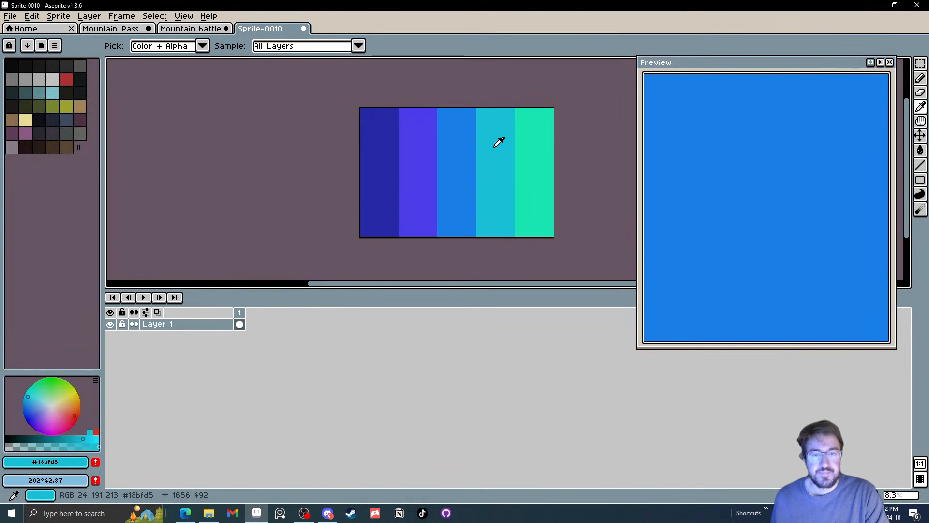
pyautogui.click(93, 29)
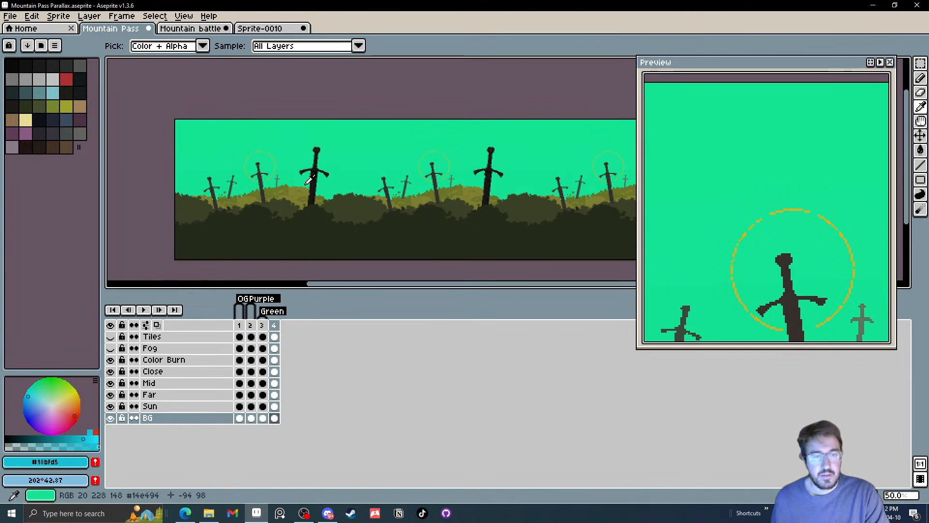
pyautogui.click(278, 395)
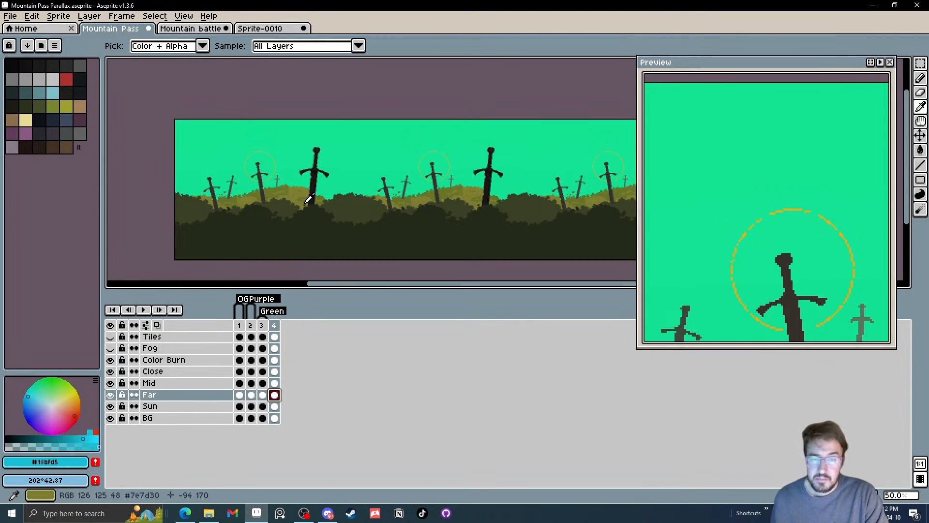
pyautogui.scroll(2, 291, 208)
pyautogui.scroll(-1, 211, 157)
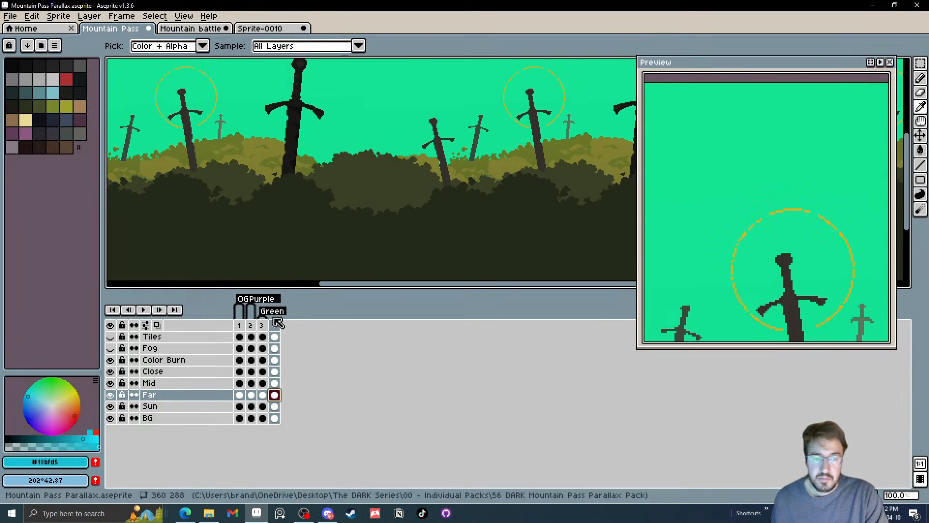
pyautogui.rightClick(278, 323)
pyautogui.click(306, 349)
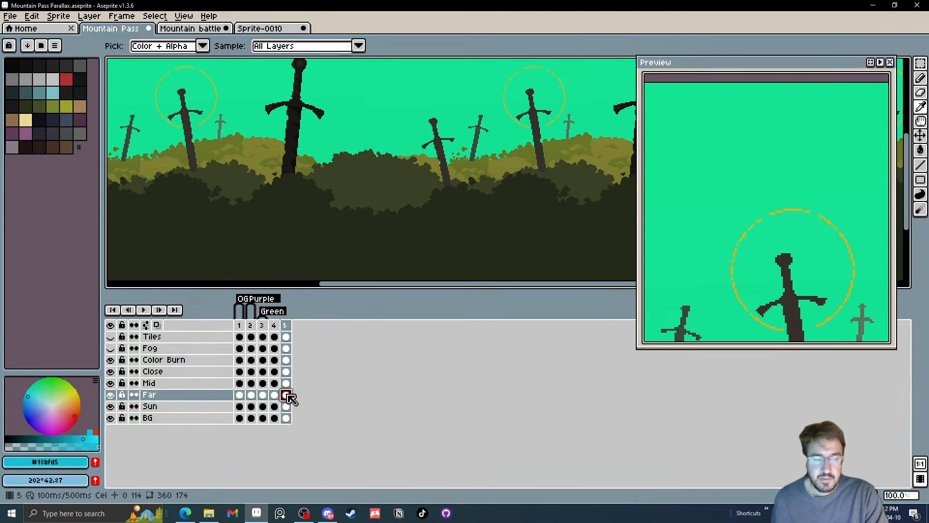
pyautogui.press('g')
pyautogui.click(250, 182)
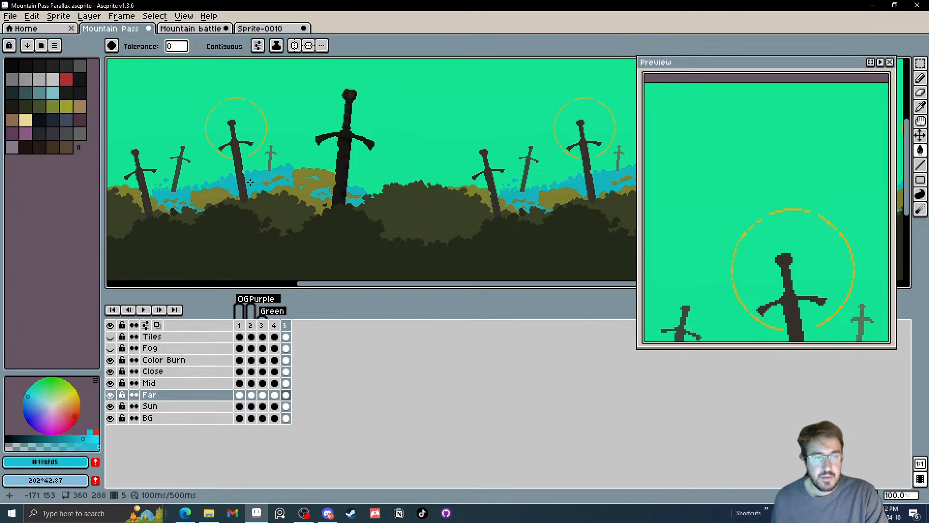
# Try the palette's blue #187fe7 on the remaining olive foliage of frame 5's Far hills, and undo the Far layer fills
pyautogui.click(258, 28)
pyautogui.press('i')
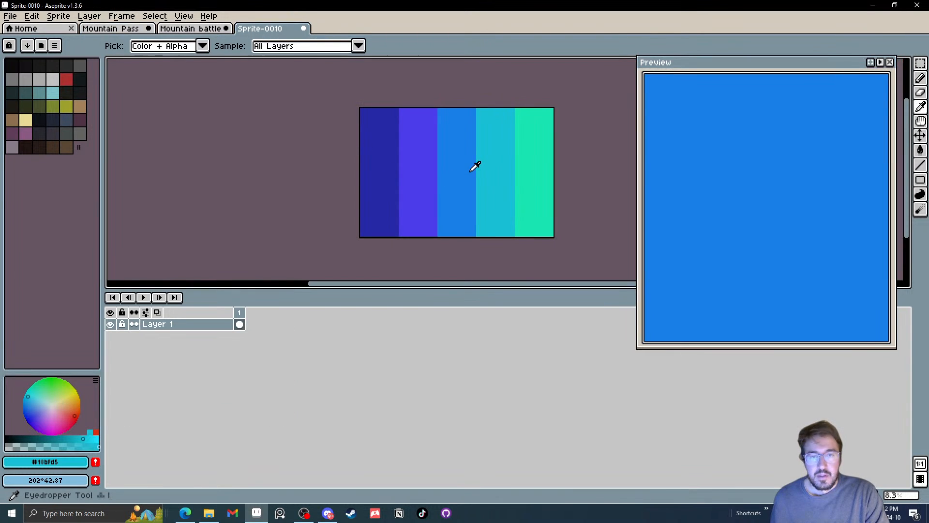
pyautogui.click(472, 166)
pyautogui.click(110, 28)
pyautogui.press('g')
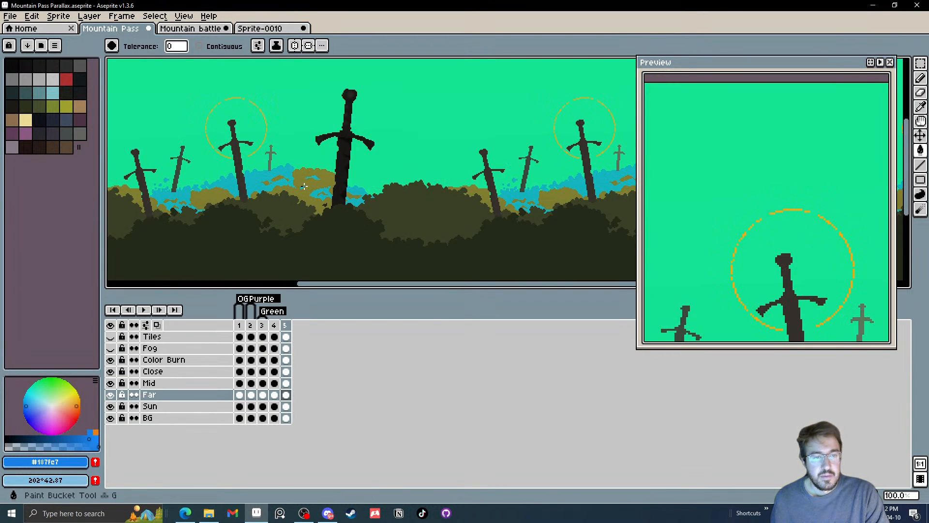
pyautogui.click(290, 181)
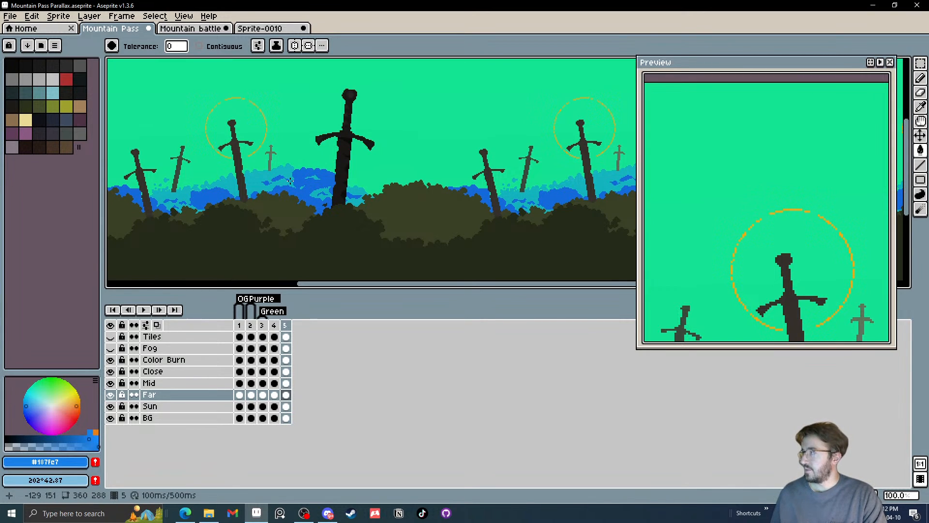
pyautogui.scroll(-1, 318, 185)
pyautogui.scroll(1, 318, 186)
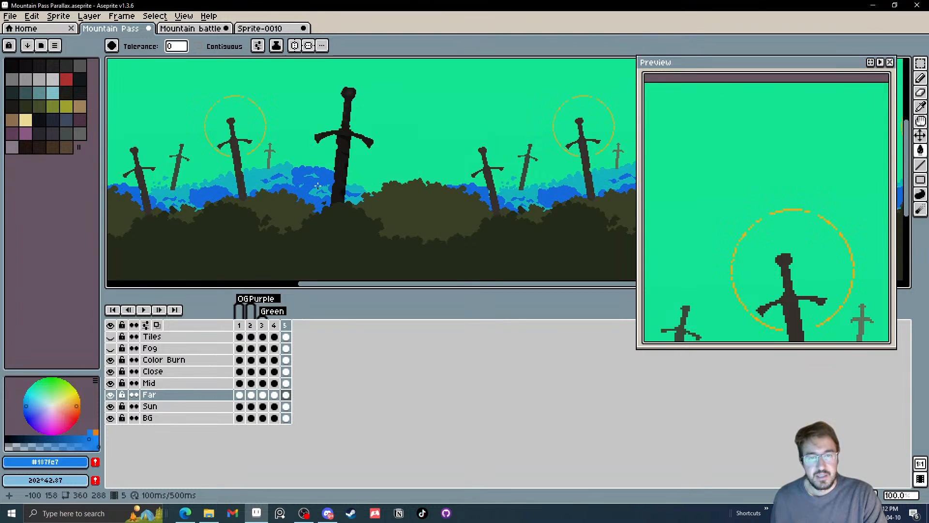
pyautogui.hotkey('ctrl', 'z')
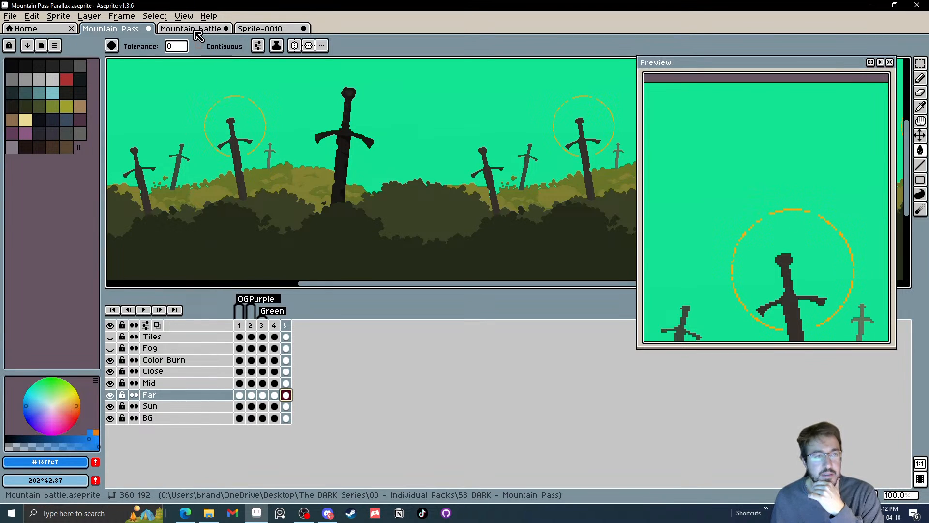
# Fill the foreground bushes on the Close layer of frame 5 with the palette's dark blue #2629a6
pyautogui.click(259, 30)
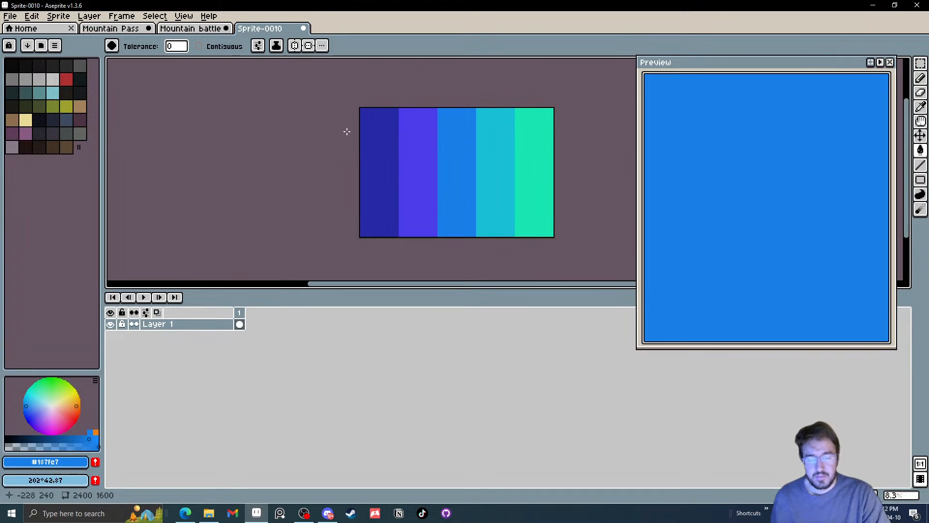
pyautogui.press('i')
pyautogui.click(388, 168)
pyautogui.click(121, 29)
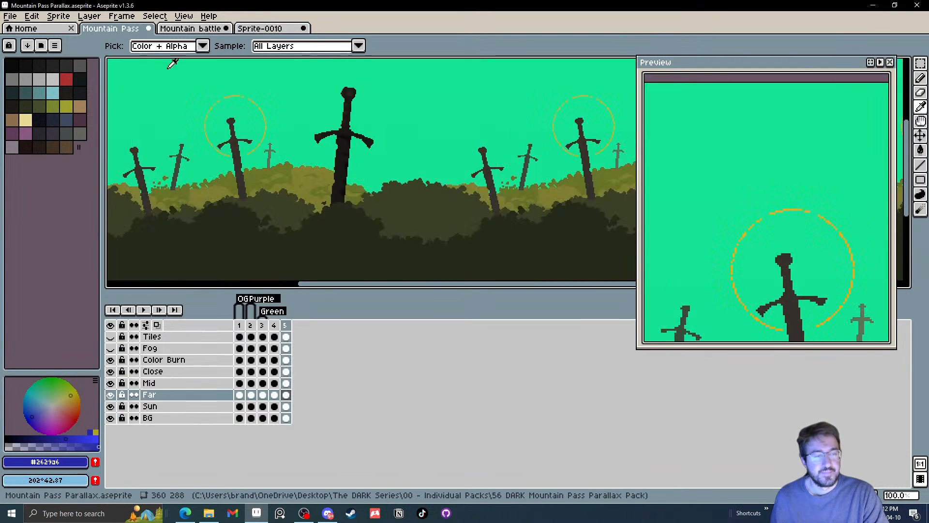
pyautogui.click(286, 371)
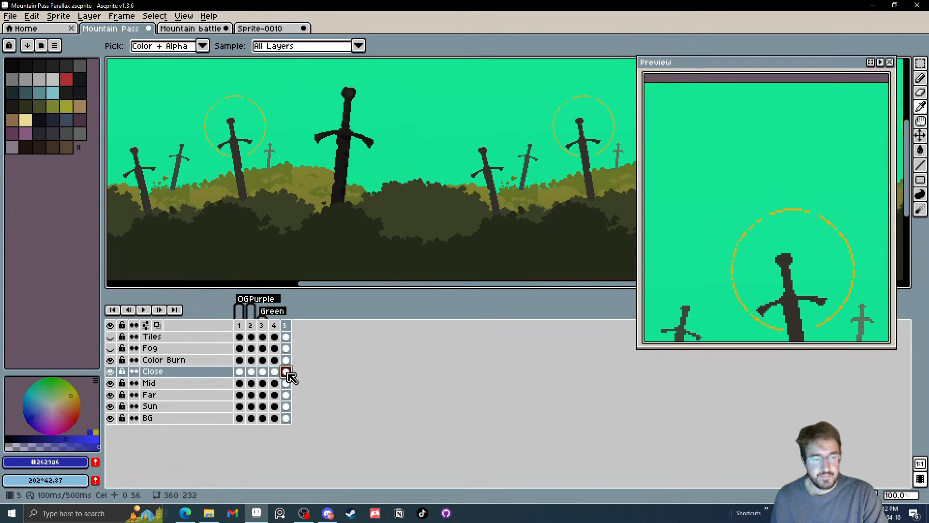
pyautogui.press('g')
pyautogui.click(324, 248)
pyautogui.scroll(-3, 324, 248)
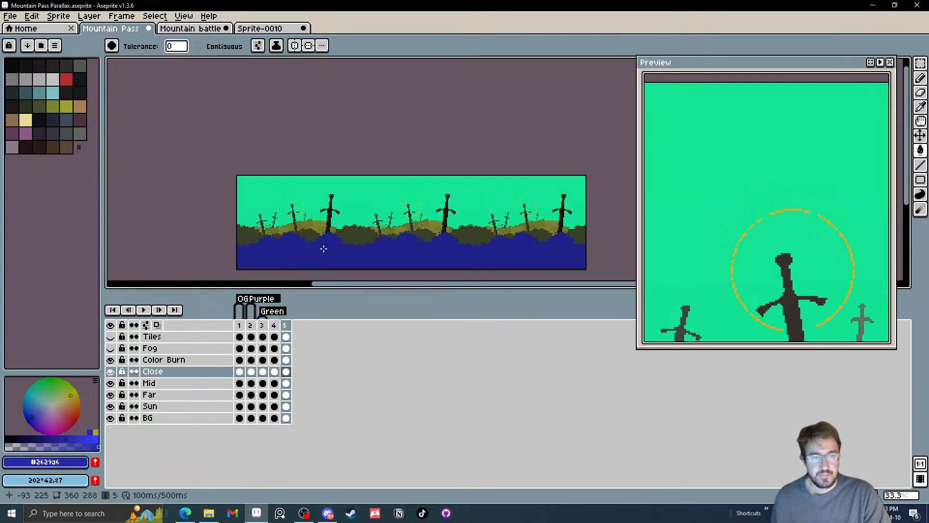
pyautogui.scroll(1, 324, 248)
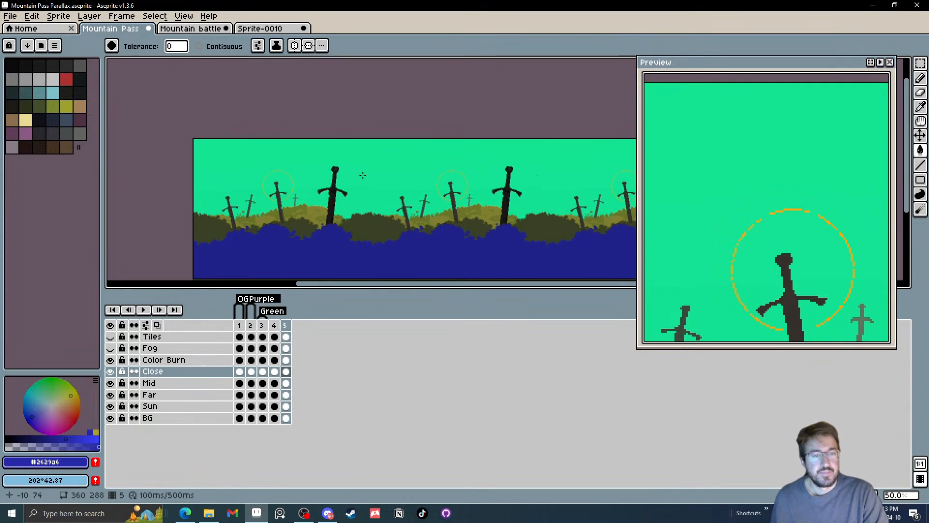
# Compare frame 5 with the earlier colour variants, and delete it to return to frame 4
pyautogui.press('v')
pyautogui.click(250, 325)
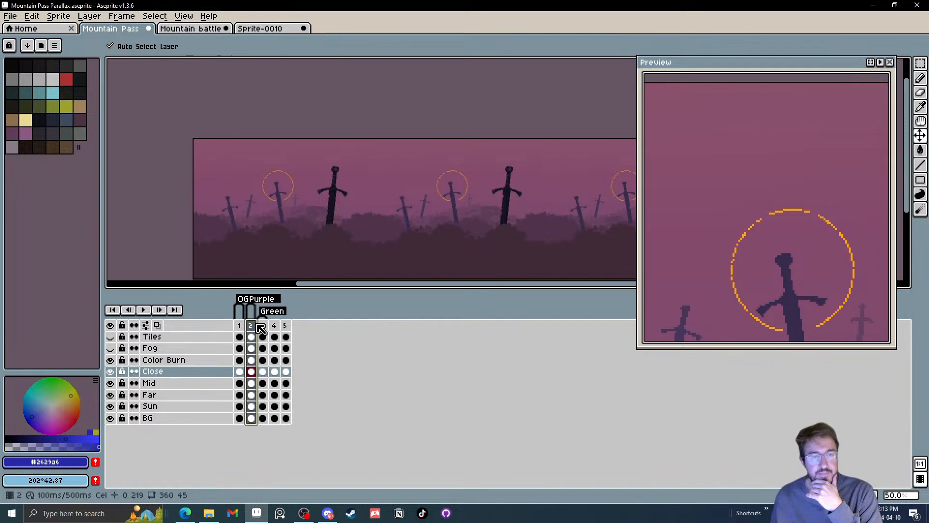
pyautogui.moveTo(250, 325); pyautogui.dragTo(283, 333)
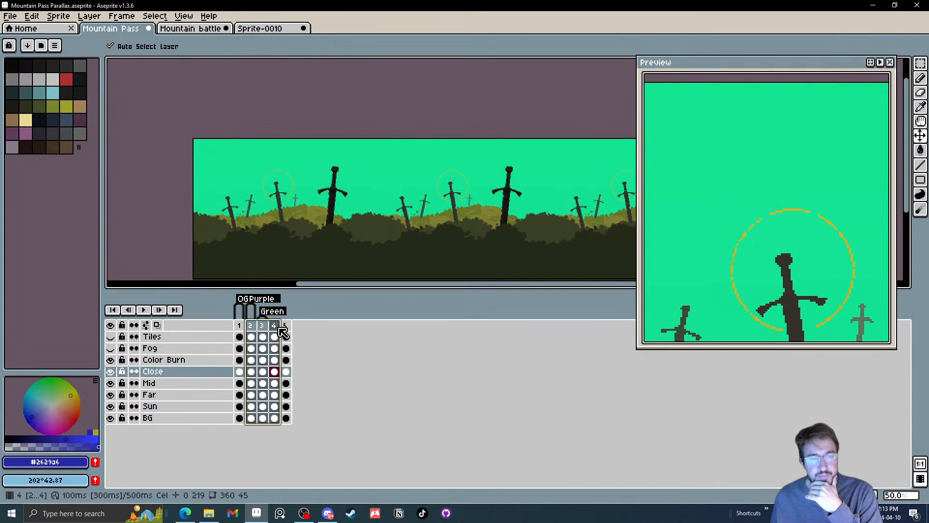
pyautogui.click(286, 329)
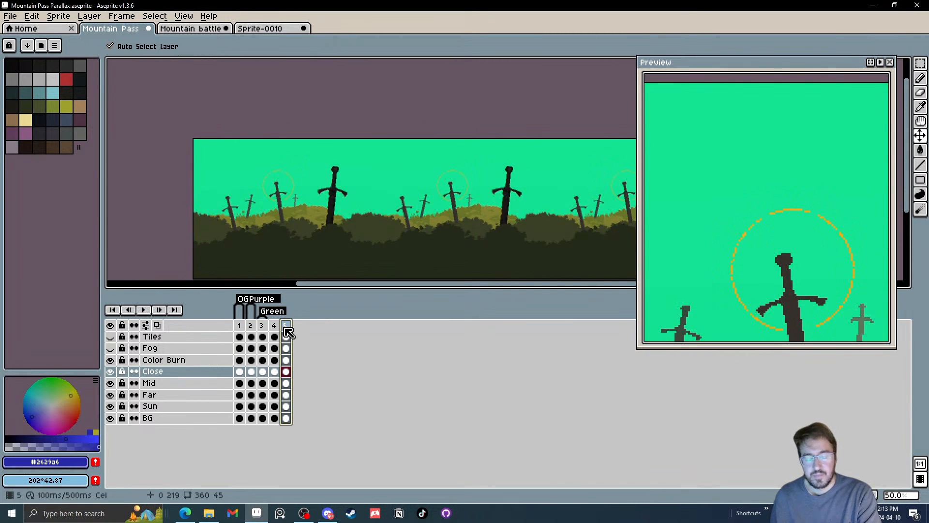
pyautogui.hotkey('alt', 'c')
pyautogui.click(274, 326)
pyautogui.press('g')
pyautogui.moveTo(309, 219); pyautogui.dragTo(305, 219)
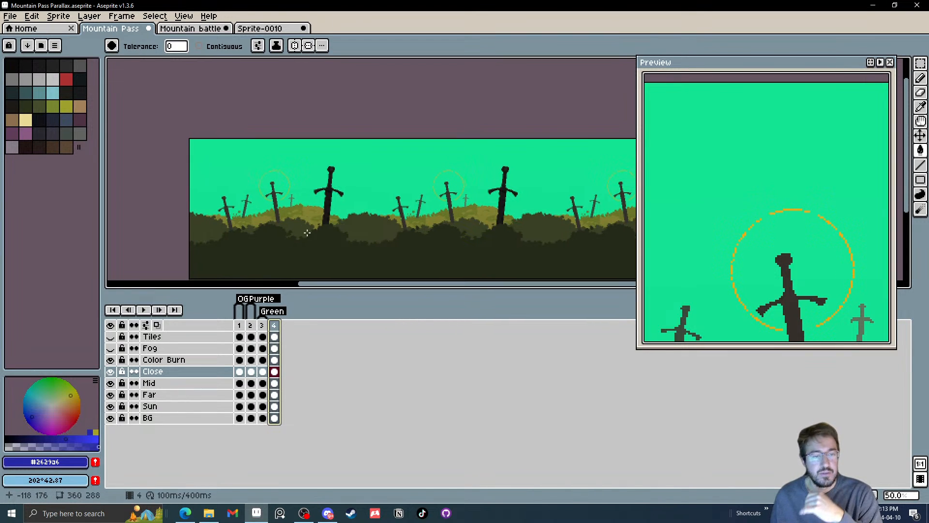
# Adjust frame 4's BG sky with Hue/Saturation, setting hue to 8, saturation to -6 and lightness to -1
pyautogui.click(275, 418)
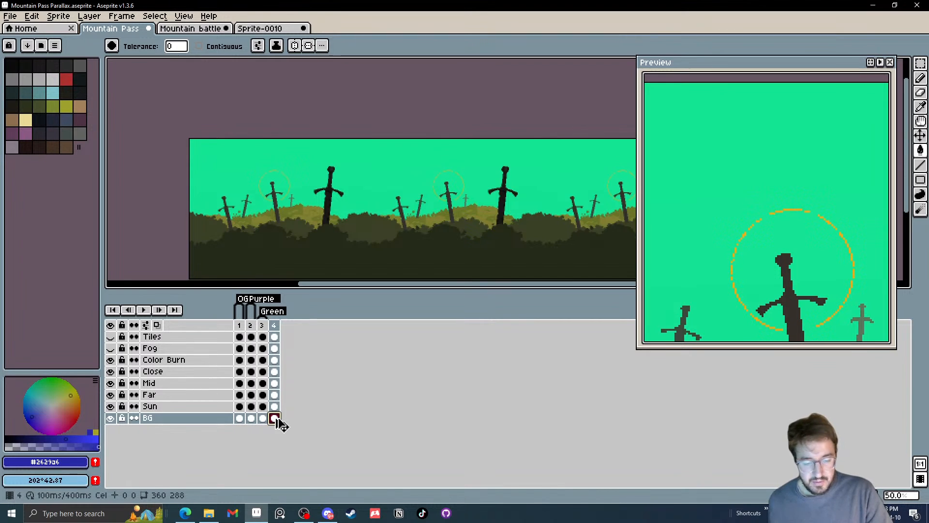
pyautogui.hotkey('ctrl', 'u')
pyautogui.moveTo(385, 351); pyautogui.dragTo(393, 354)
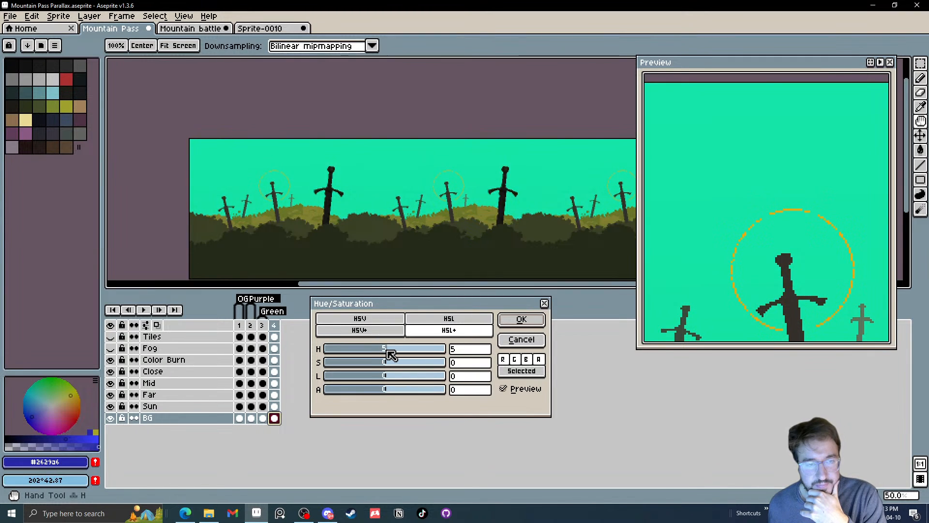
pyautogui.moveTo(388, 365)
pyautogui.mouseDown()
pyautogui.moveTo(386, 379)
pyautogui.moveTo(395, 355)
pyautogui.mouseUp()
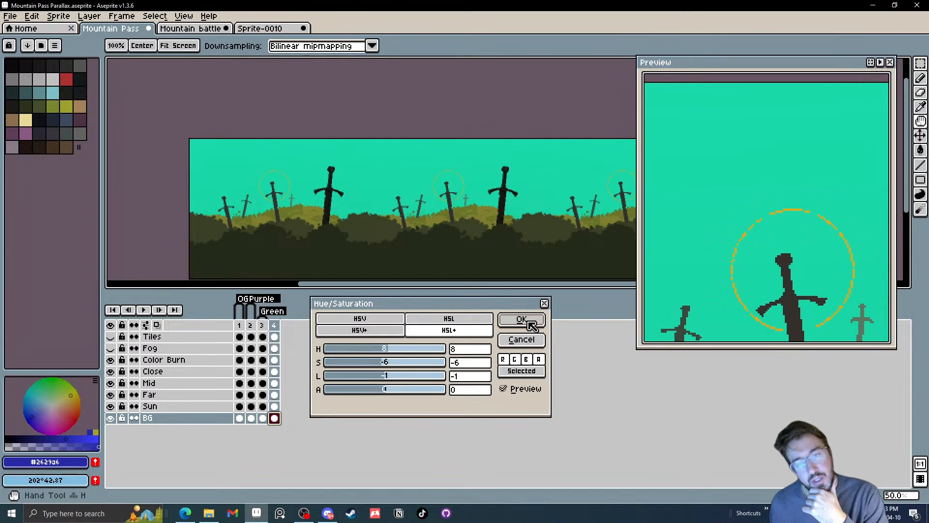
pyautogui.click(522, 320)
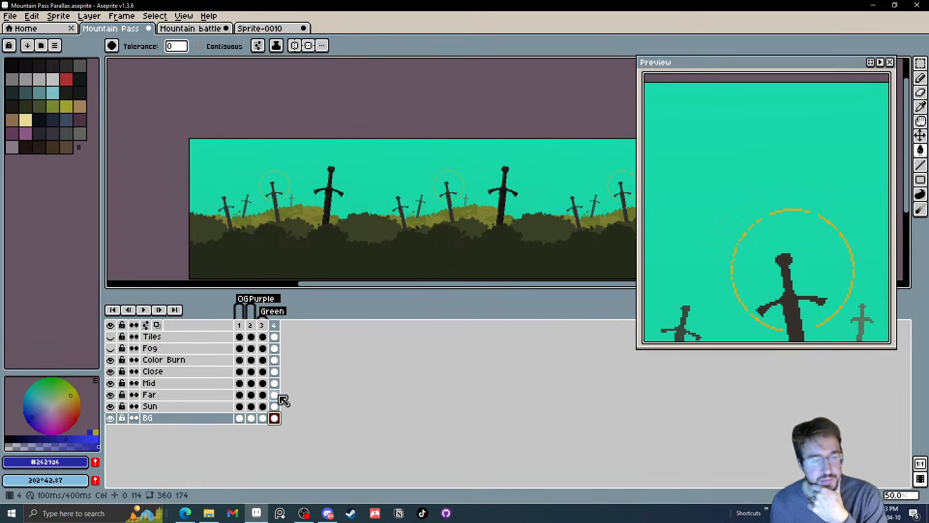
# Turn frame 4's Sun ring white with Hue/Saturation, using saturation -1 and lightness 75
pyautogui.click(275, 406)
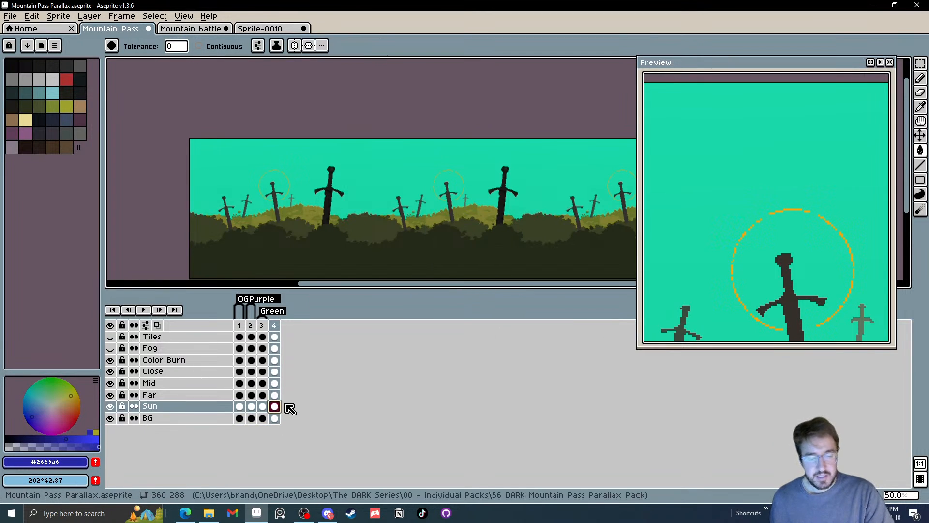
pyautogui.hotkey('ctrl', 'u')
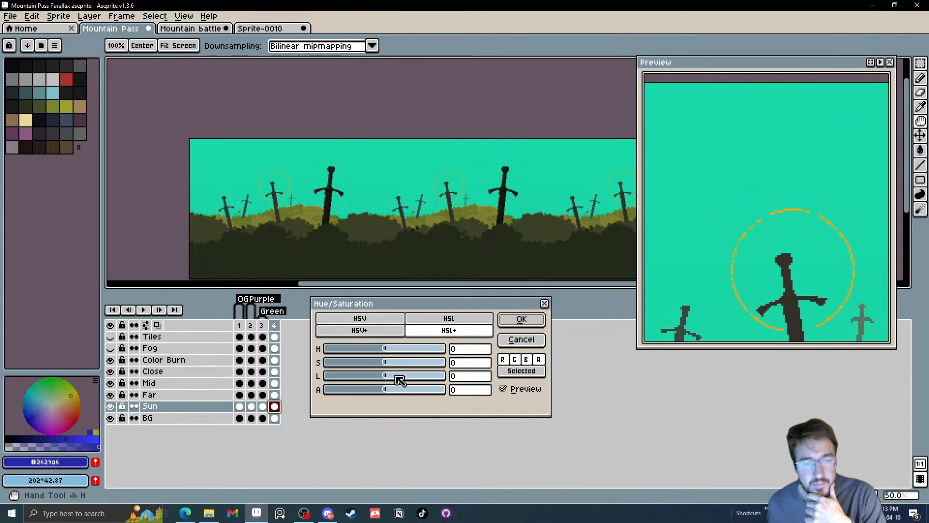
pyautogui.moveTo(401, 377); pyautogui.dragTo(431, 381)
pyautogui.moveTo(425, 362); pyautogui.dragTo(384, 362)
pyautogui.click(429, 374)
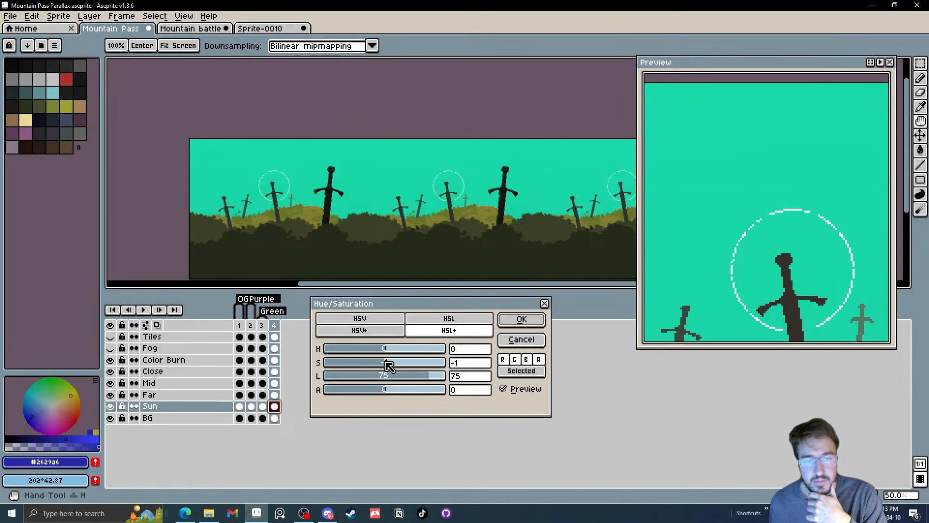
pyautogui.click(521, 320)
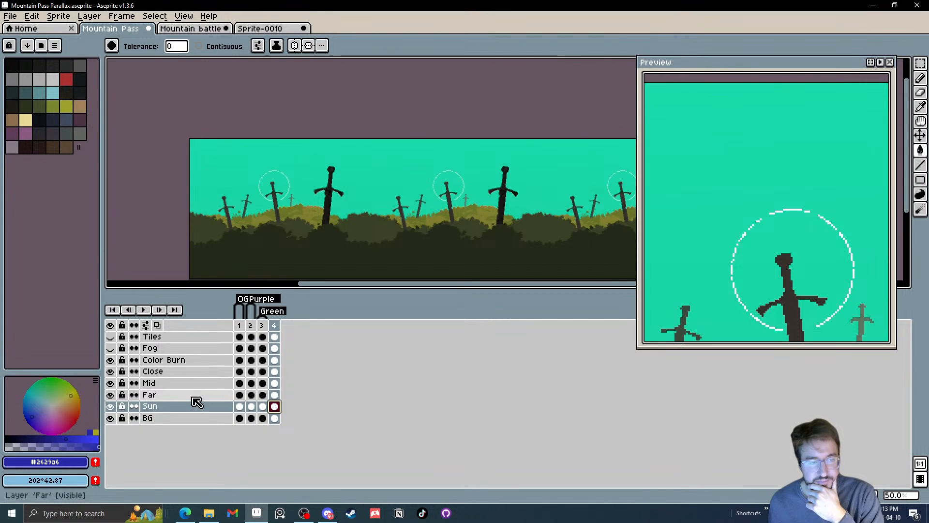
# Shift frame 4's Far hills to green with Hue/Saturation, using hue 59 and saturation -1
pyautogui.click(164, 395)
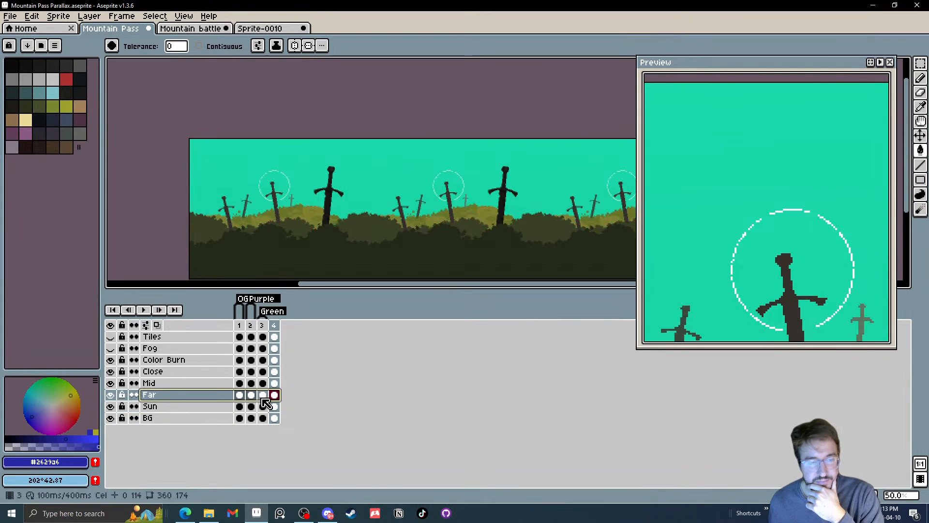
pyautogui.hotkey('ctrl', 'u')
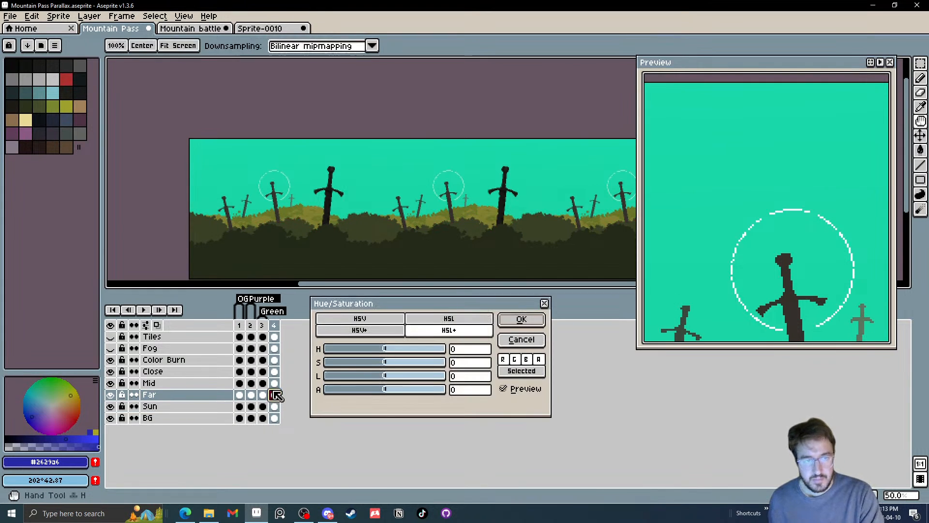
pyautogui.moveTo(386, 349); pyautogui.dragTo(383, 370)
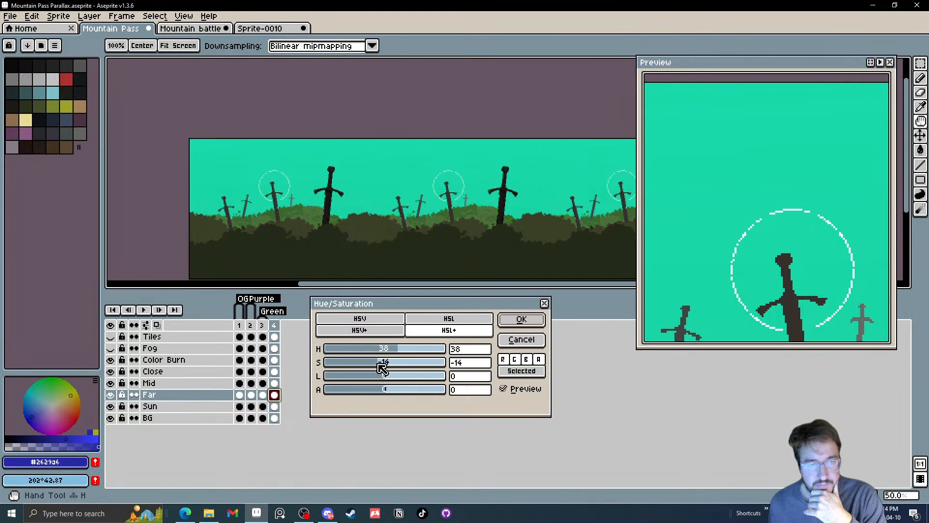
pyautogui.click(404, 353)
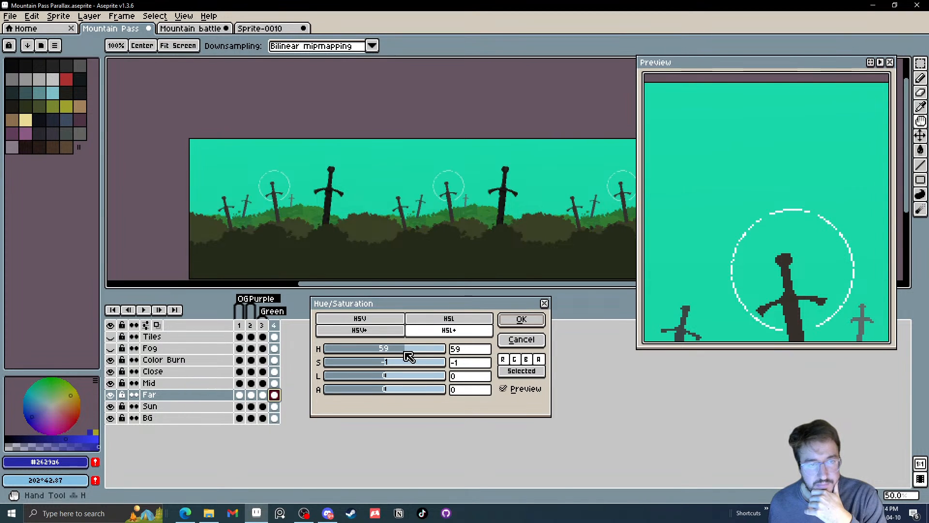
pyautogui.click(522, 320)
pyautogui.press('g')
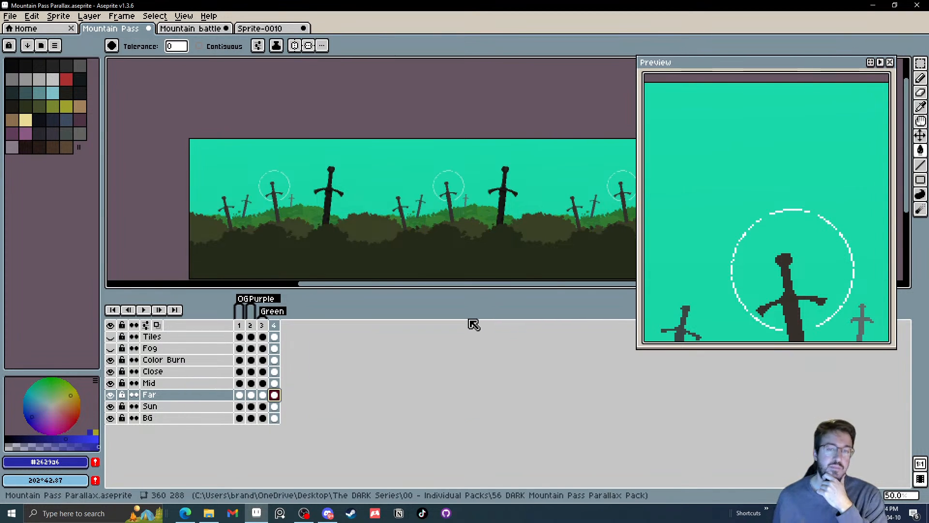
# Shift frame 4's Mid bushes to a richer green with hue 47, lightness 0 and raised saturation
pyautogui.click(275, 384)
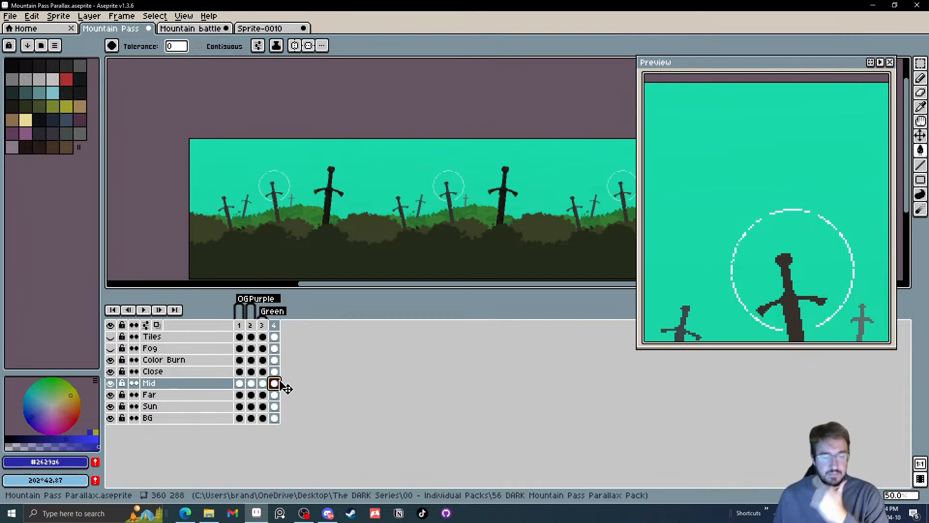
pyautogui.hotkey('ctrl', 'u')
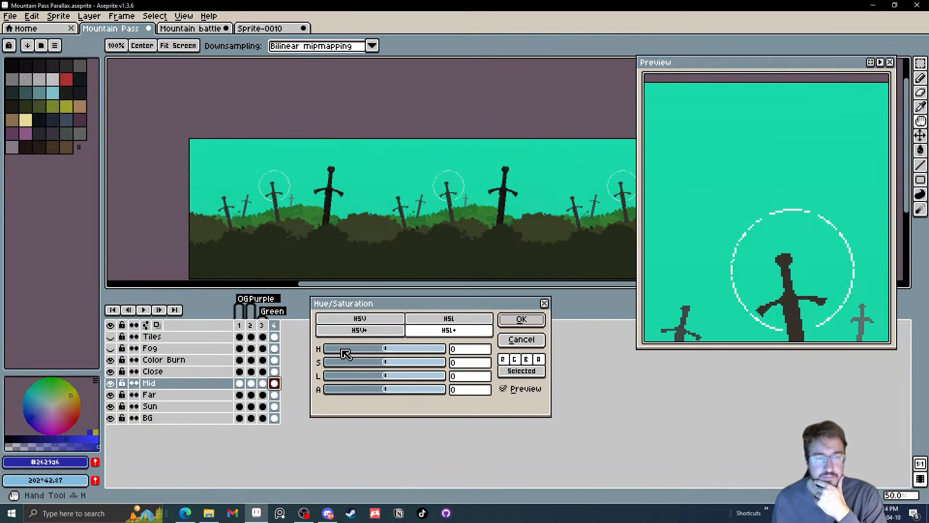
pyautogui.moveTo(387, 349); pyautogui.dragTo(385, 381)
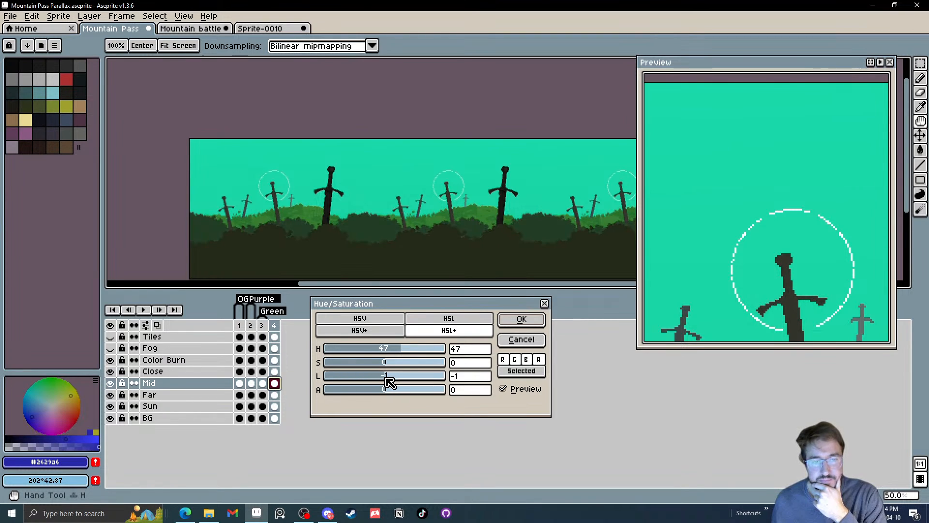
pyautogui.click(481, 379)
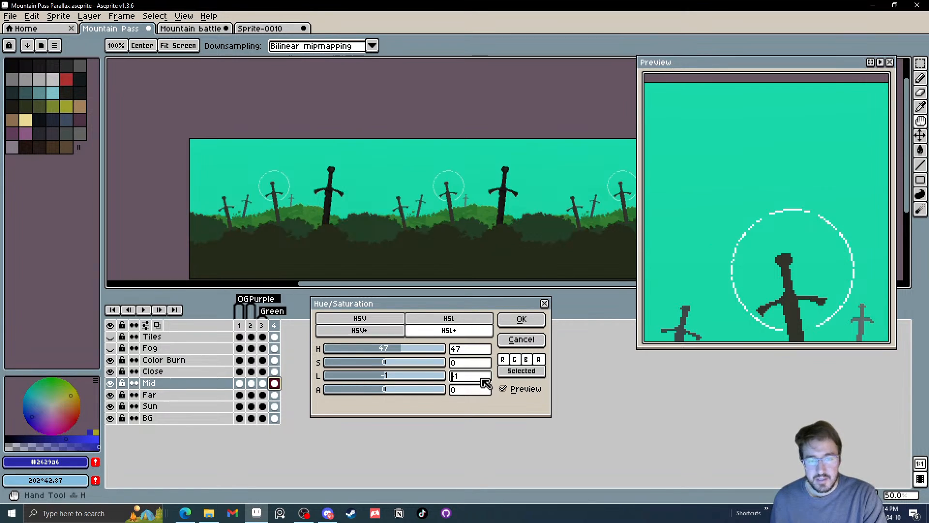
pyautogui.write('0')
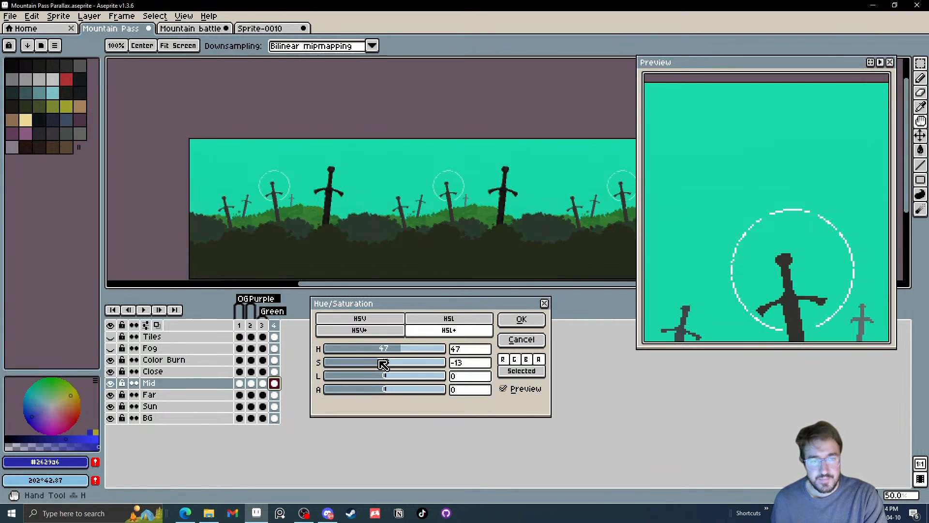
pyautogui.moveTo(384, 364); pyautogui.dragTo(399, 364)
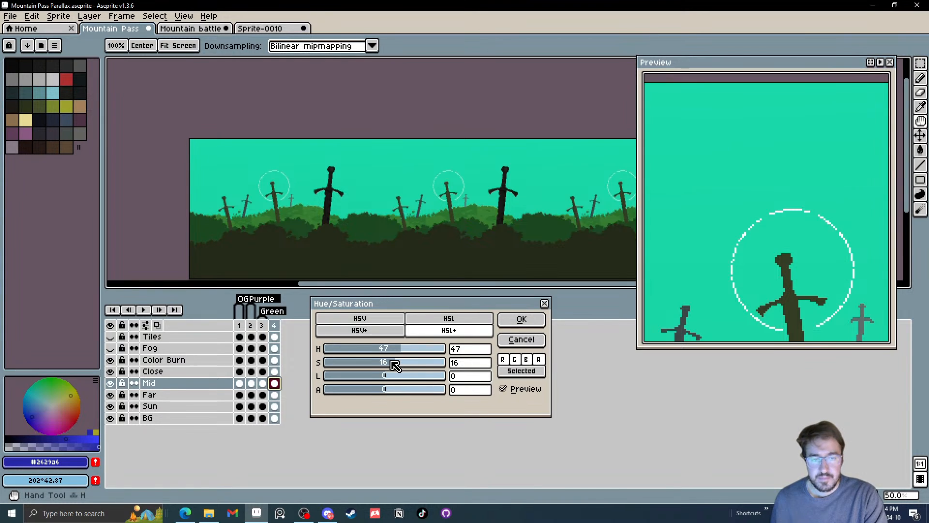
pyautogui.moveTo(396, 367); pyautogui.dragTo(400, 368)
pyautogui.click(503, 324)
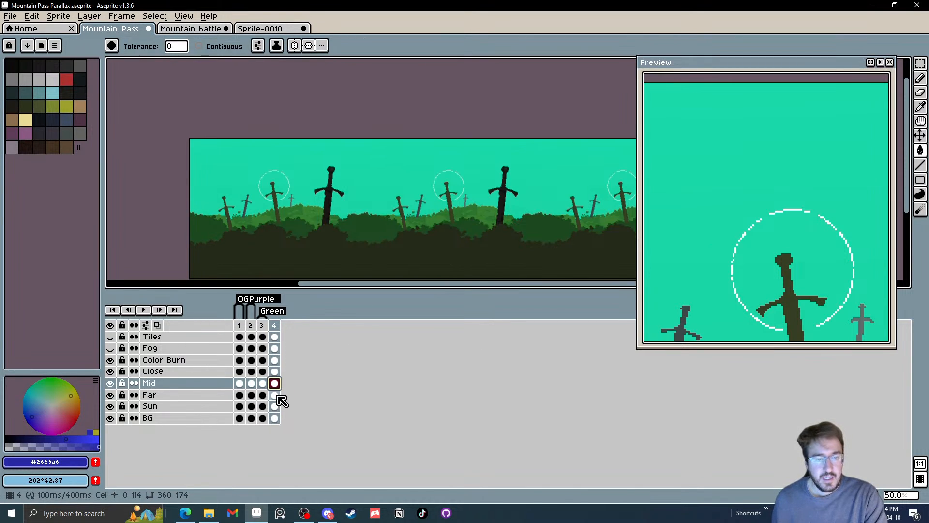
# Try several hue shifts on frame 4's Close layer and apply hue 77 for dark green-teal foreground bushes
pyautogui.click(278, 372)
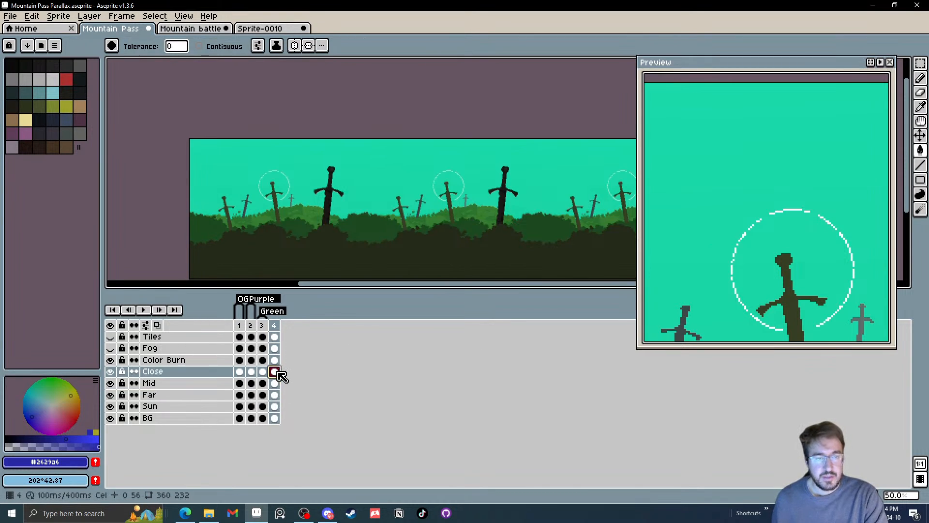
pyautogui.hotkey('ctrl', 'u')
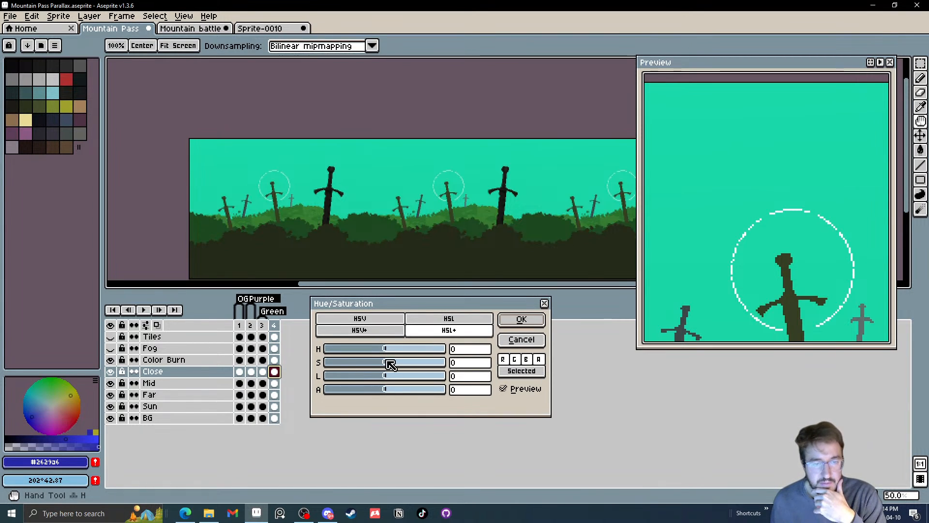
pyautogui.moveTo(389, 352); pyautogui.dragTo(341, 359)
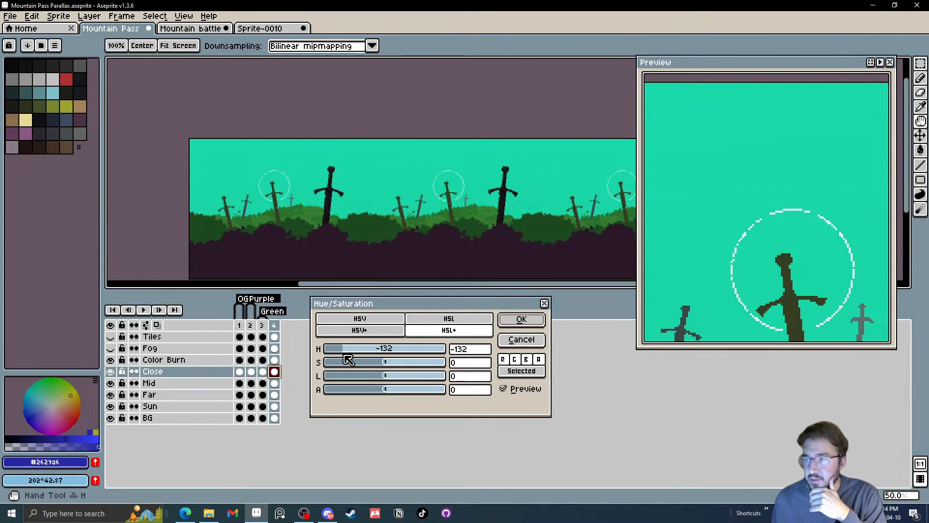
pyautogui.moveTo(351, 359)
pyautogui.mouseDown()
pyautogui.moveTo(340, 358)
pyautogui.moveTo(384, 353)
pyautogui.moveTo(362, 356)
pyautogui.mouseUp()
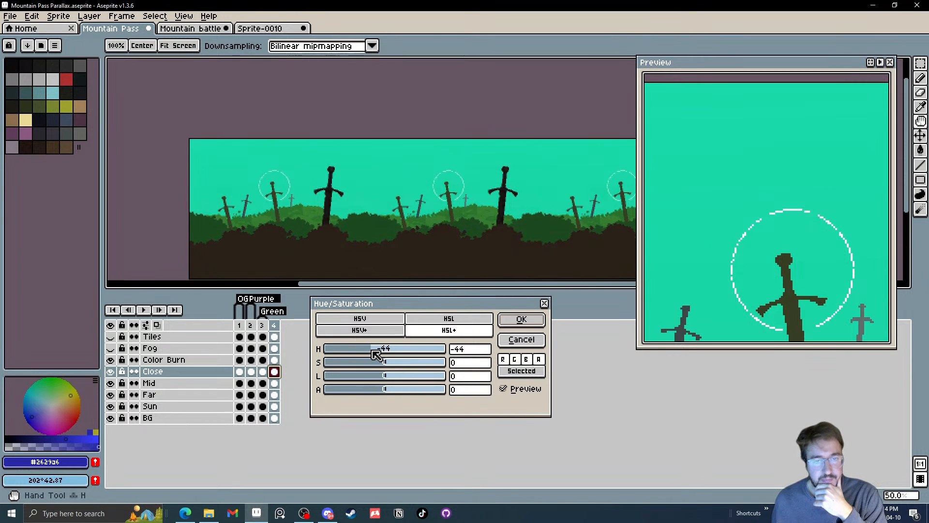
pyautogui.moveTo(376, 355); pyautogui.dragTo(422, 356)
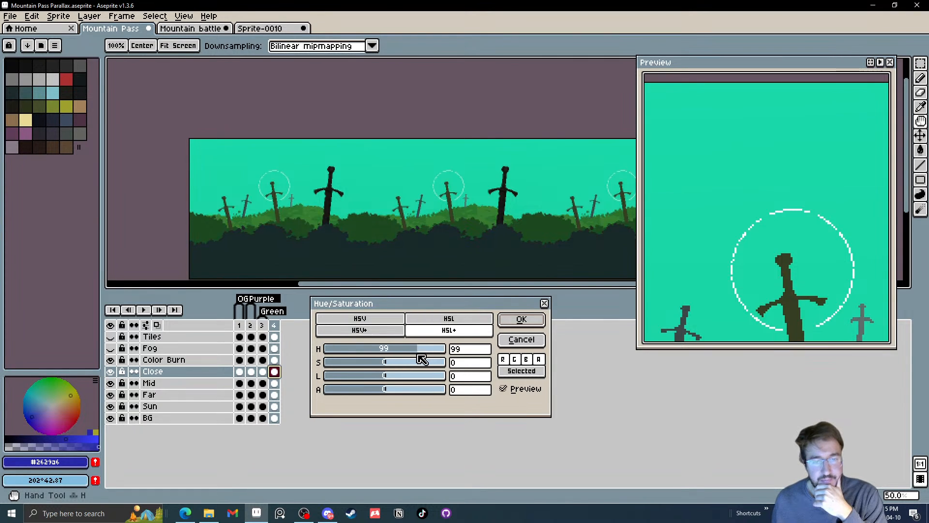
pyautogui.moveTo(417, 357)
pyautogui.mouseDown()
pyautogui.moveTo(432, 357)
pyautogui.moveTo(416, 355)
pyautogui.mouseUp()
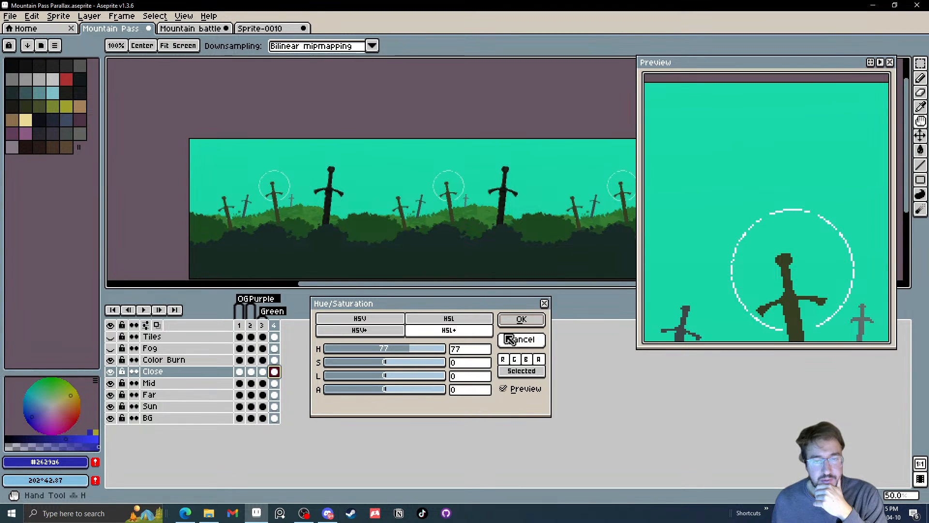
pyautogui.click(520, 320)
# Sample the foreground bush colour, shift it to dark navy HSV 218°, 50, 16, and fill the main body of the large sword
pyautogui.scroll(-1, 400, 212)
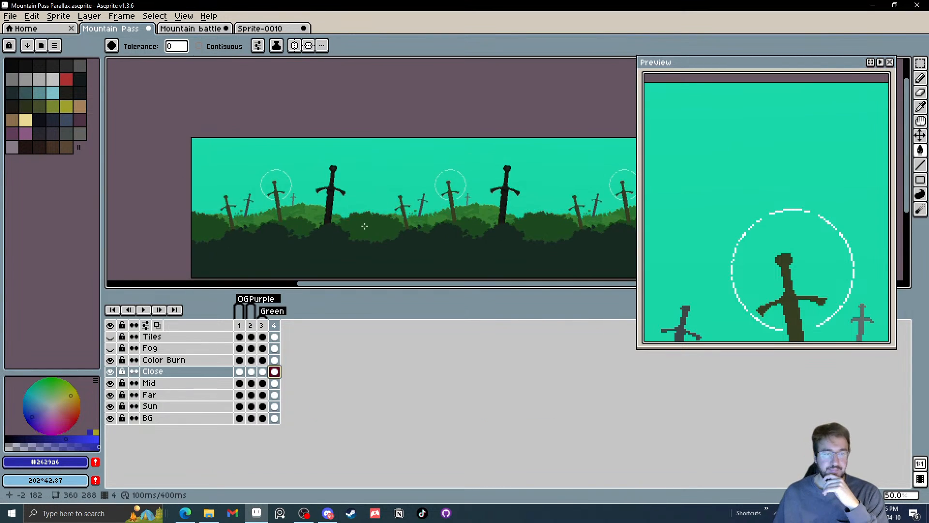
pyautogui.scroll(3, 365, 224)
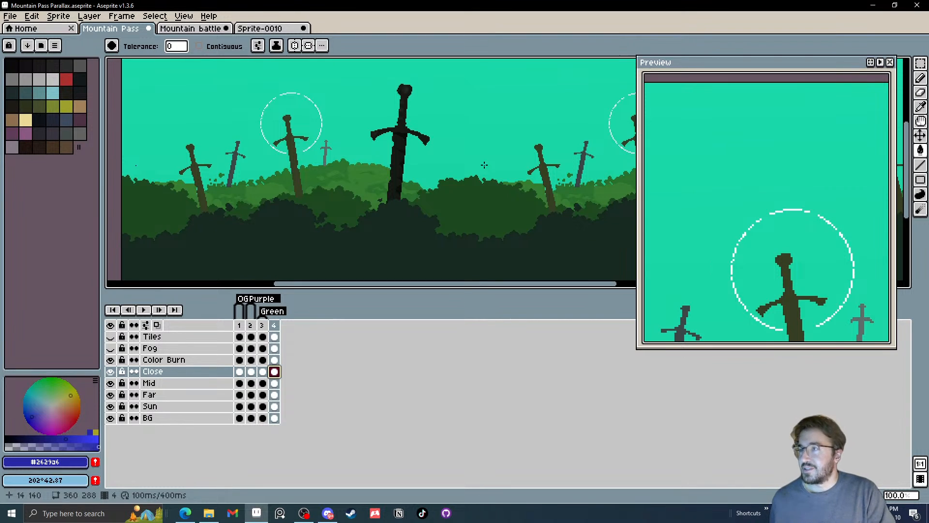
pyautogui.moveTo(492, 210); pyautogui.dragTo(516, 211)
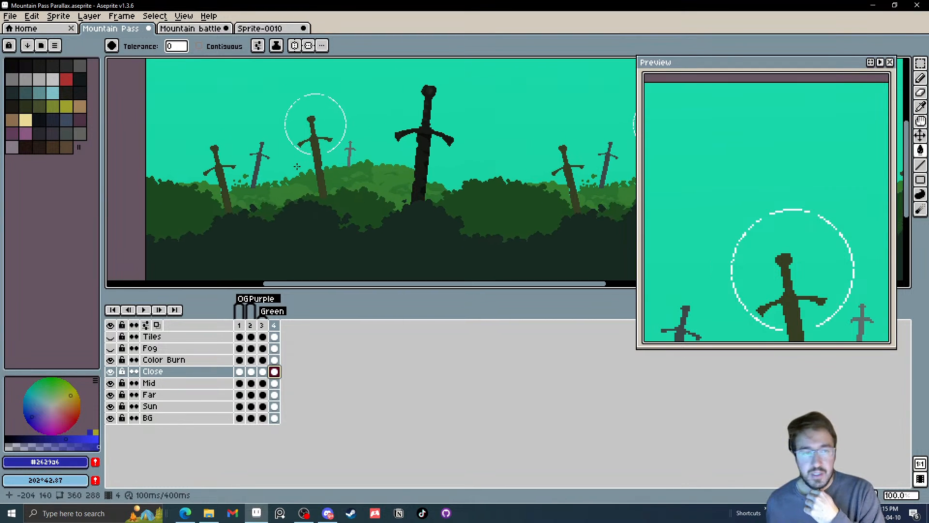
pyautogui.moveTo(327, 179)
pyautogui.mouseDown()
pyautogui.moveTo(328, 192)
pyautogui.moveTo(331, 182)
pyautogui.mouseUp()
pyautogui.press('i')
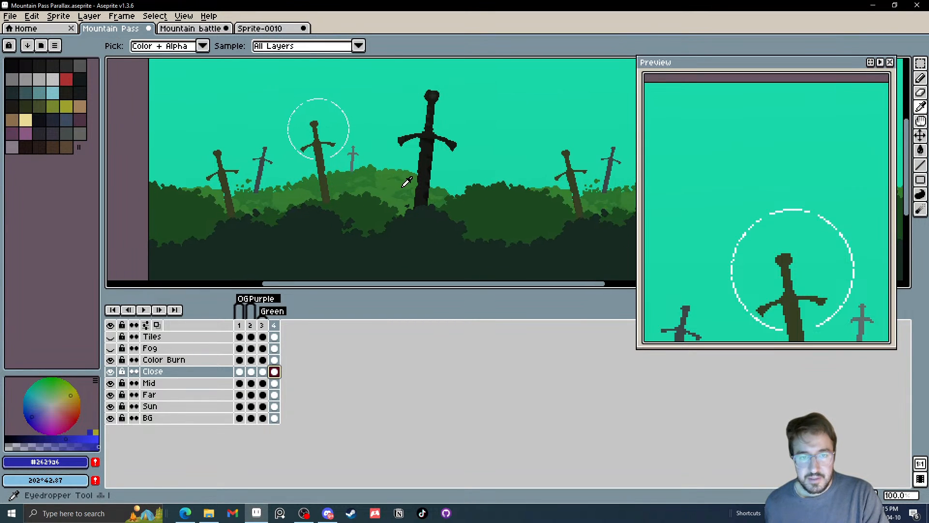
pyautogui.moveTo(412, 201); pyautogui.dragTo(392, 187)
pyautogui.click(393, 187)
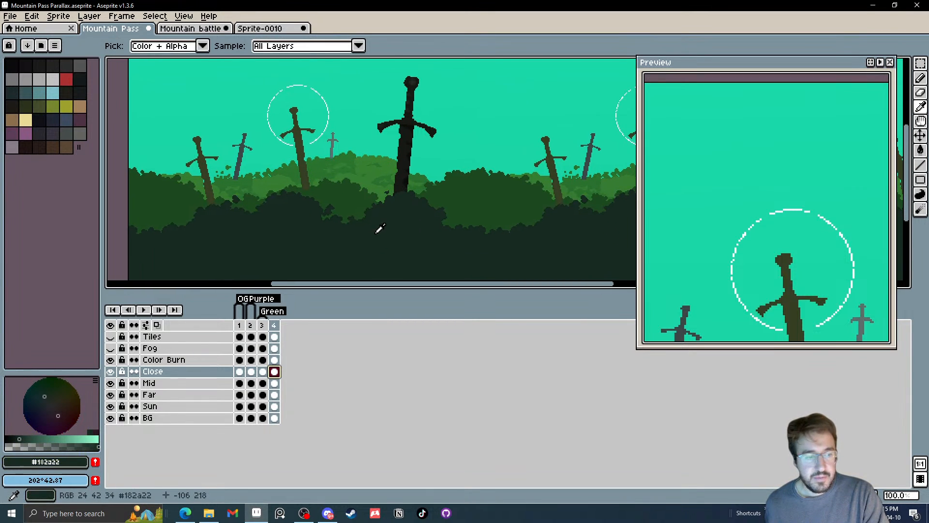
pyautogui.moveTo(56, 414); pyautogui.dragTo(37, 408)
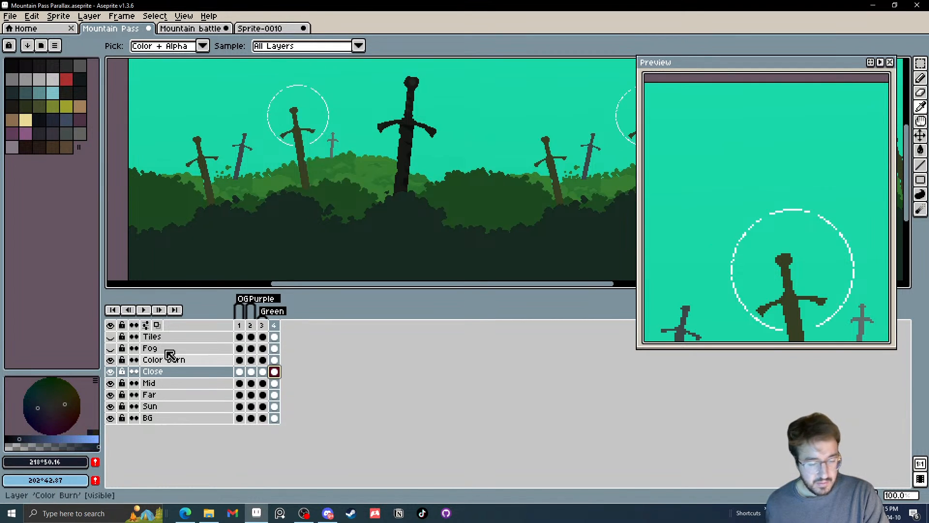
pyautogui.press('g')
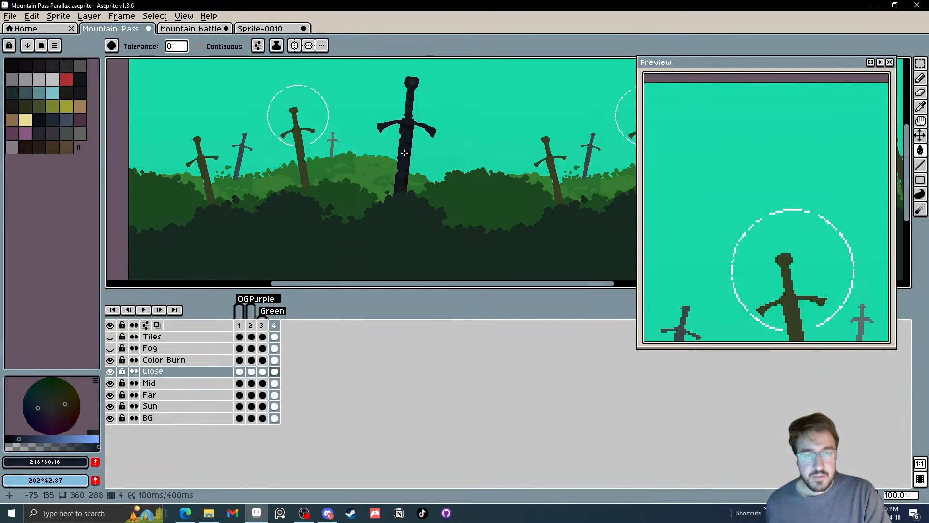
# Darken the navy to HSV 218°, 50, 10 and fill the dark shading patches on the large foreground sword's blade
pyautogui.scroll(3, 404, 153)
pyautogui.click(12, 438)
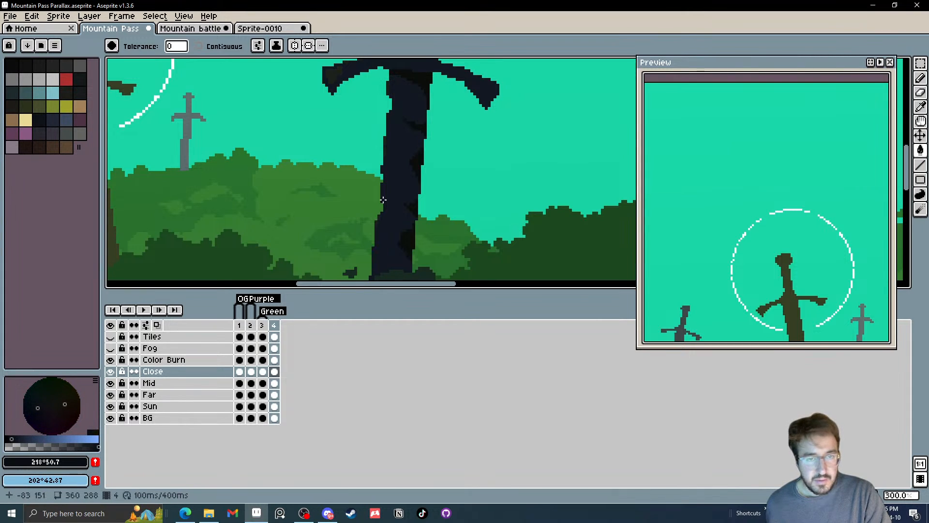
pyautogui.moveTo(406, 159); pyautogui.dragTo(377, 191)
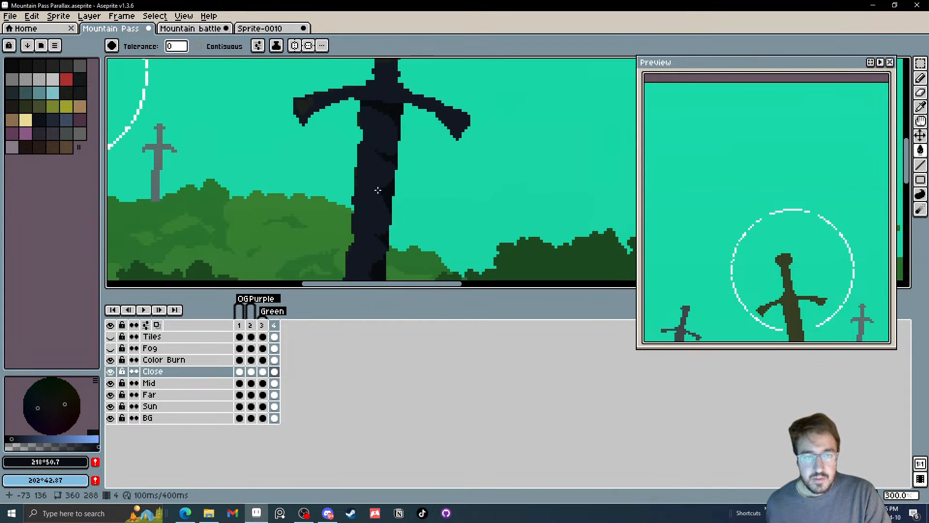
pyautogui.click(15, 438)
pyautogui.click(369, 191)
pyautogui.moveTo(369, 162); pyautogui.dragTo(363, 181)
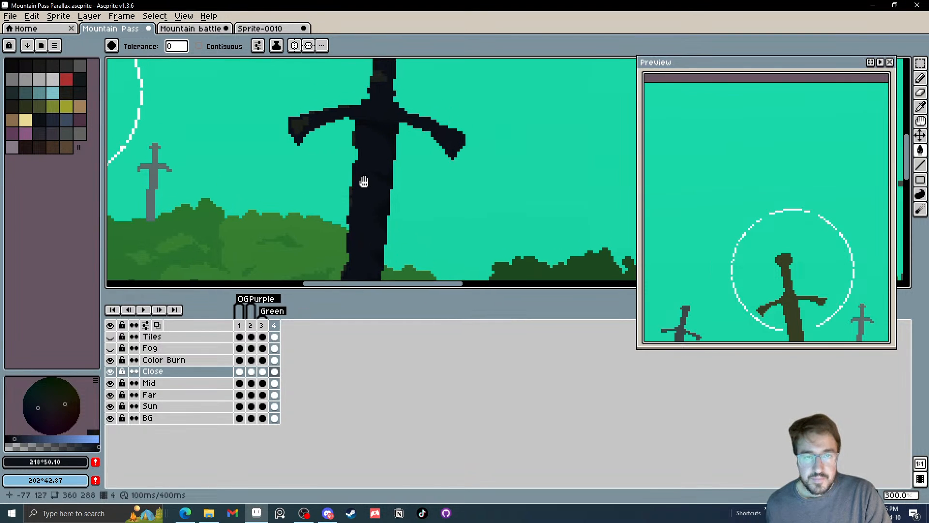
# Lighten the navy to HSV 218°, 50, 18 and fill the brownish highlight patches on the large sword's crossguard and grip
pyautogui.scroll(-3, 363, 181)
pyautogui.scroll(1, 370, 177)
pyautogui.scroll(3, 333, 170)
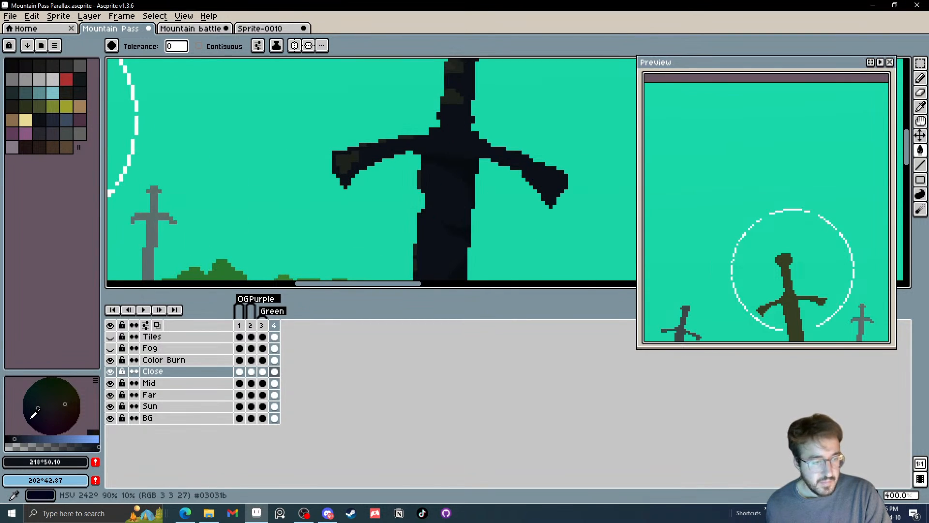
pyautogui.click(22, 437)
pyautogui.click(22, 438)
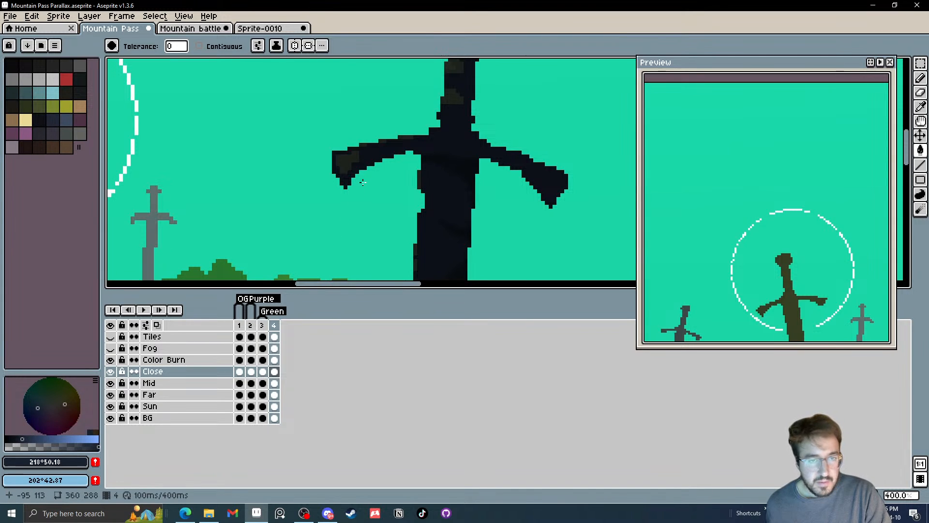
pyautogui.click(357, 149)
pyautogui.moveTo(357, 150); pyautogui.dragTo(280, 234)
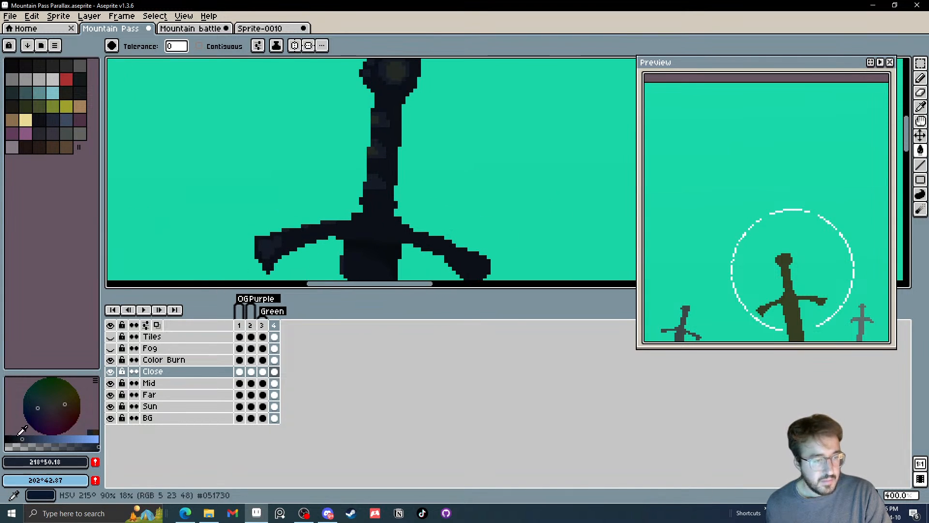
# Fill the remaining brown highlights on the large sword's grip and pommel with navy HSV 218°, 50, 22
pyautogui.click(26, 438)
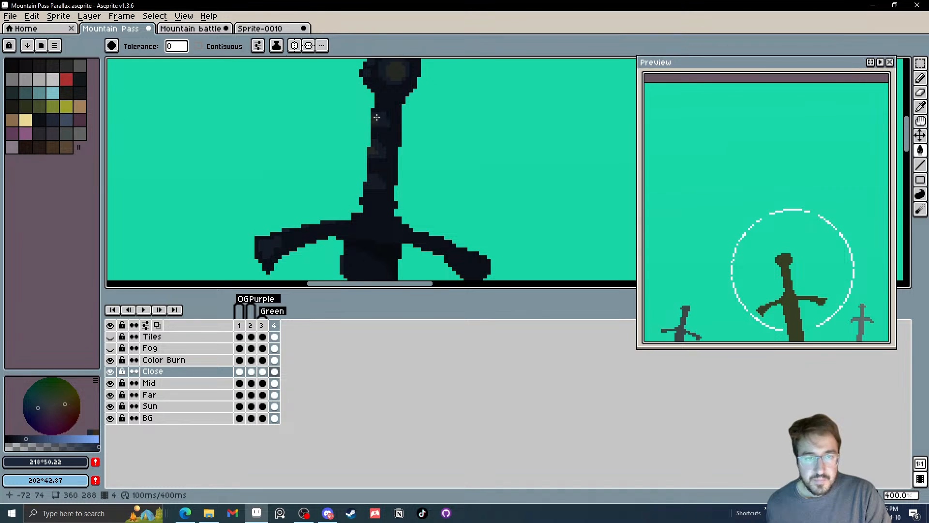
pyautogui.scroll(-1, 404, 131)
pyautogui.scroll(-1, 405, 136)
pyautogui.scroll(4, 406, 139)
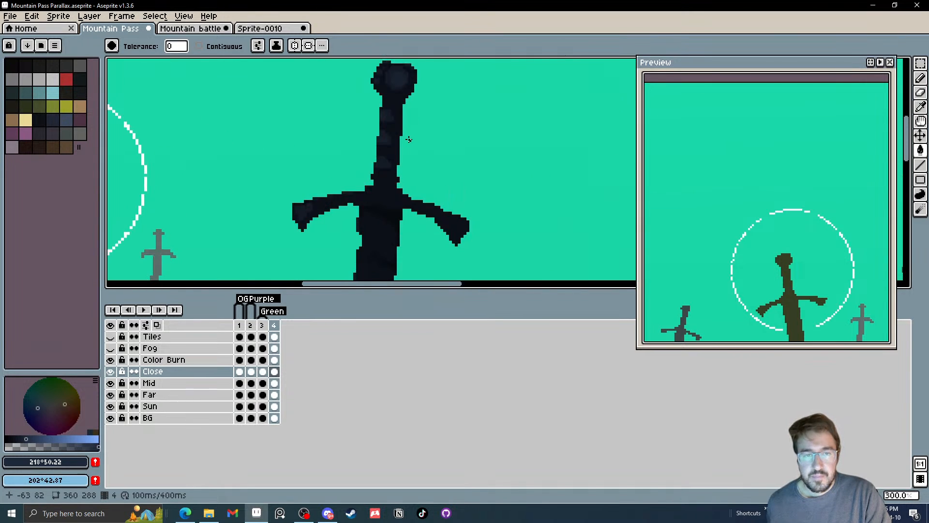
# Blend the large sword's hilt highlights using darker navy shades with HSV brightness 18 and 14
pyautogui.click(22, 438)
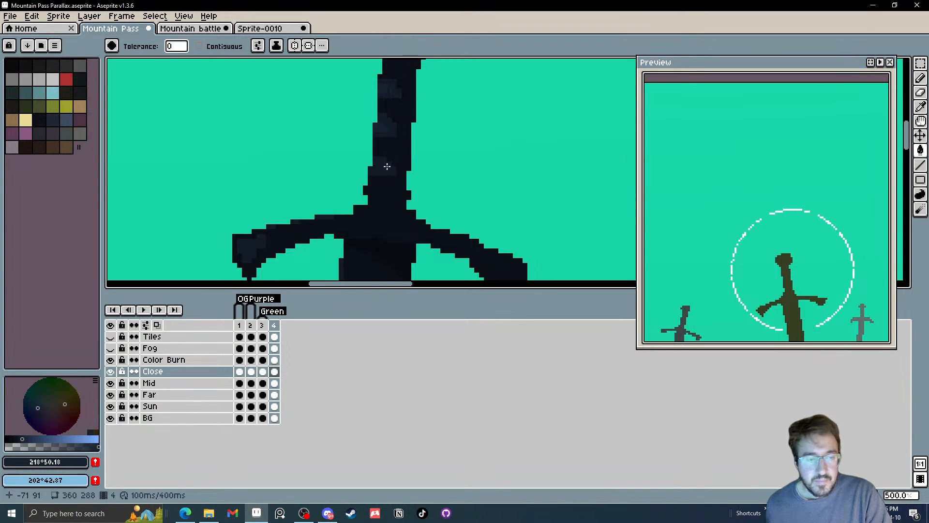
pyautogui.click(18, 439)
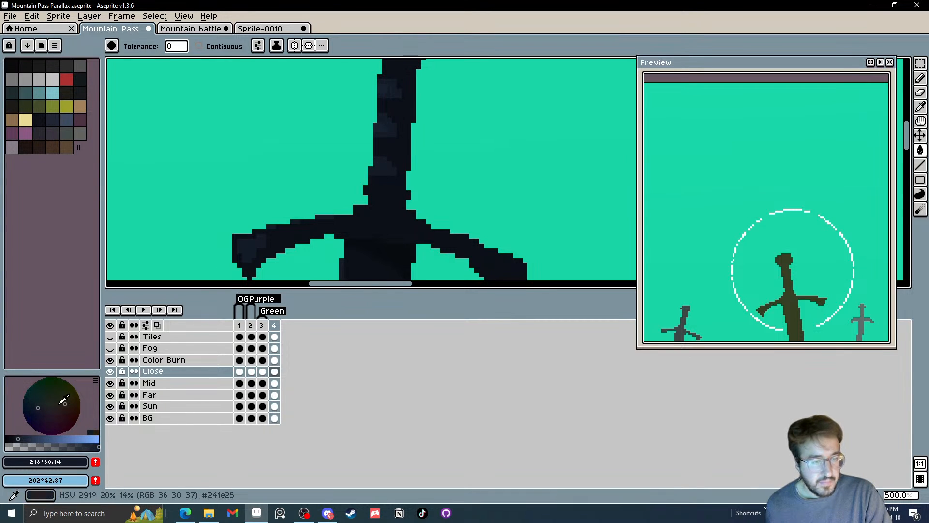
pyautogui.scroll(-1, 297, 219)
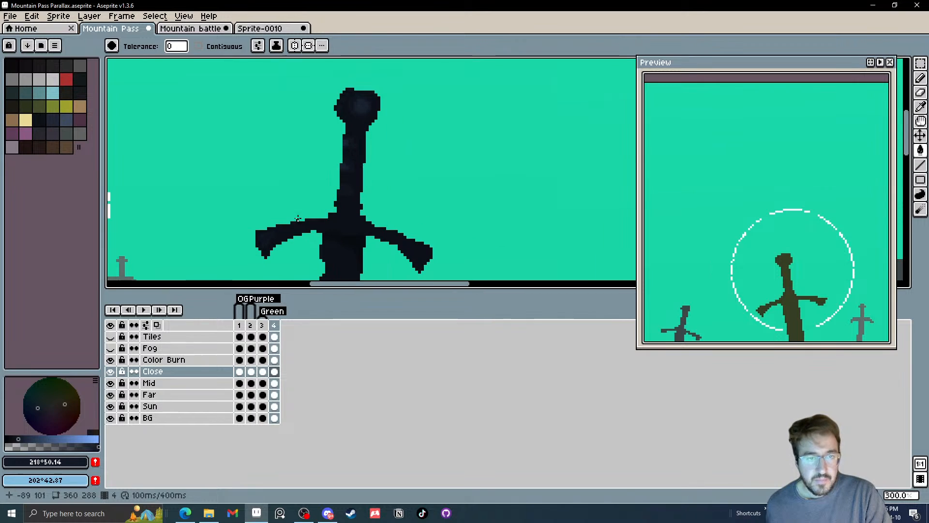
pyautogui.scroll(-2, 288, 214)
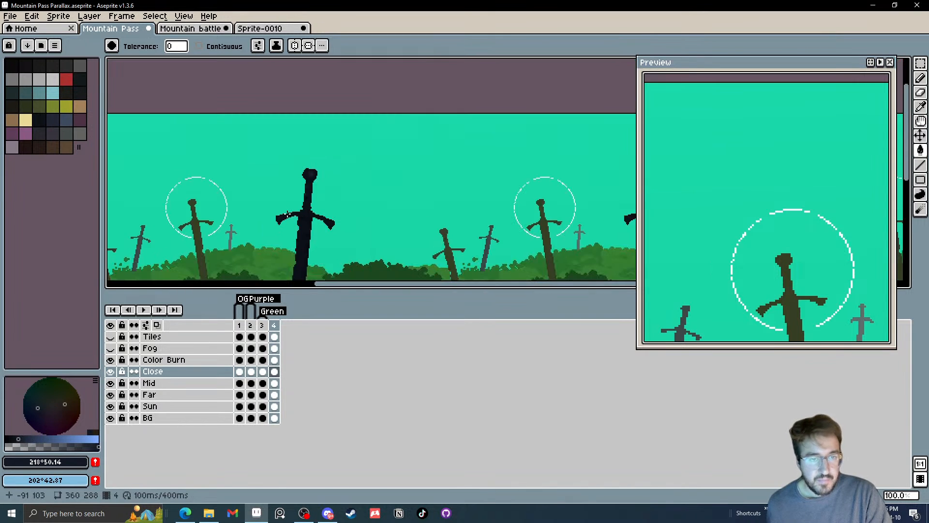
# Fill the brown swords on frame 4's Mid layer with navy HSV 218°, 50, 22
pyautogui.click(23, 438)
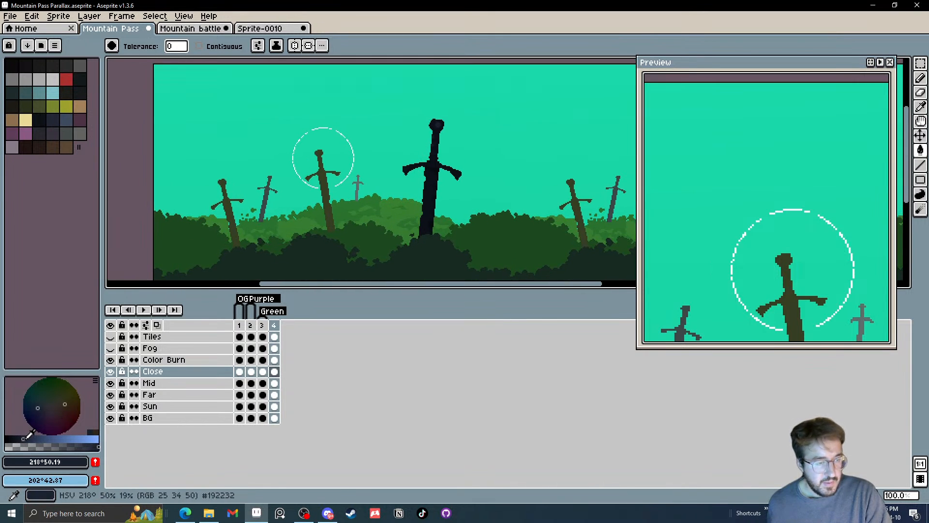
pyautogui.click(26, 438)
pyautogui.click(275, 382)
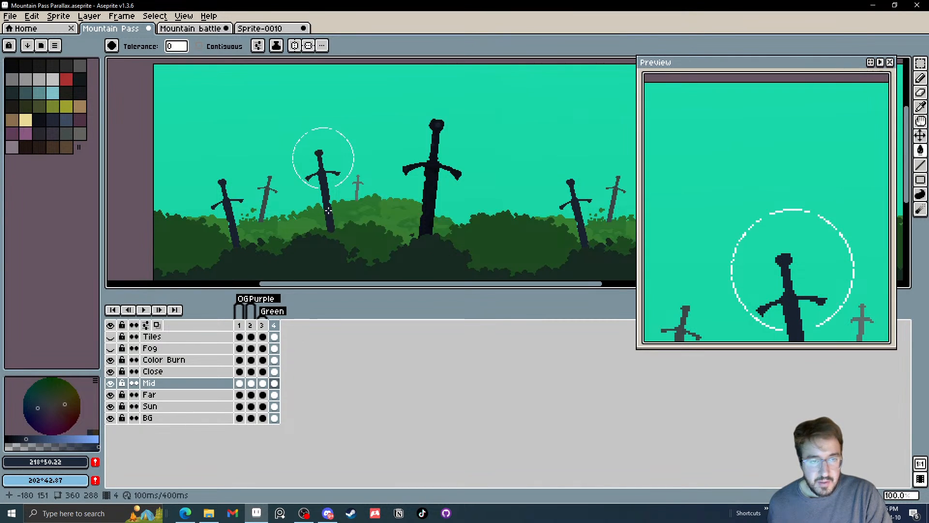
pyautogui.scroll(-1, 329, 210)
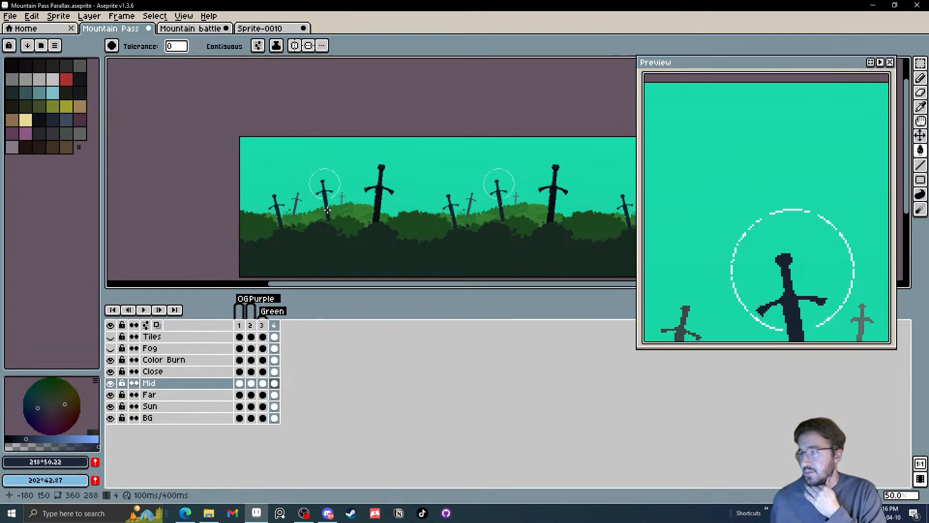
pyautogui.scroll(-1, 328, 212)
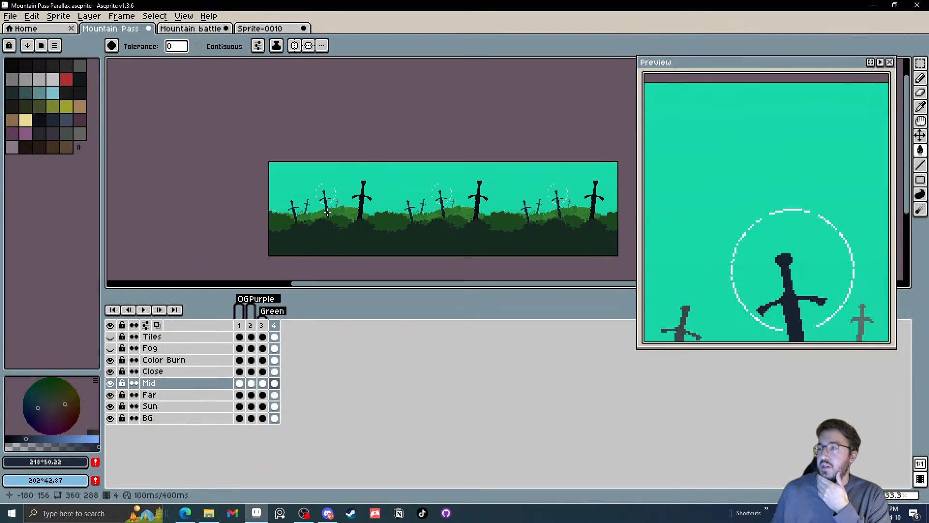
pyautogui.scroll(2, 328, 212)
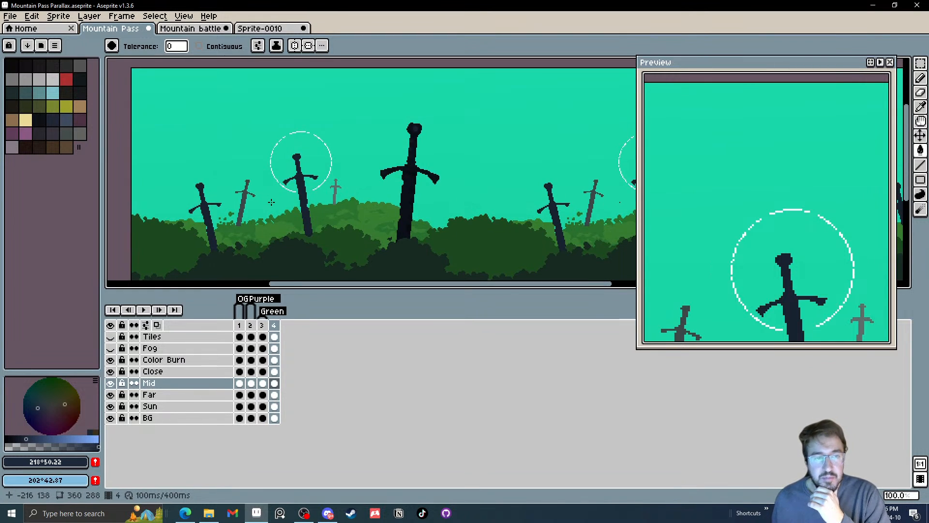
pyautogui.scroll(1, 297, 212)
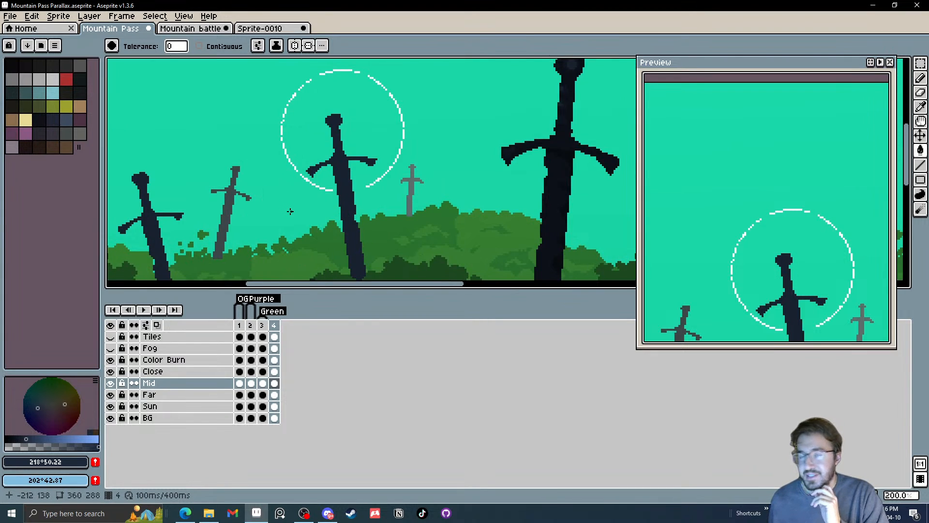
pyautogui.scroll(-1, 289, 211)
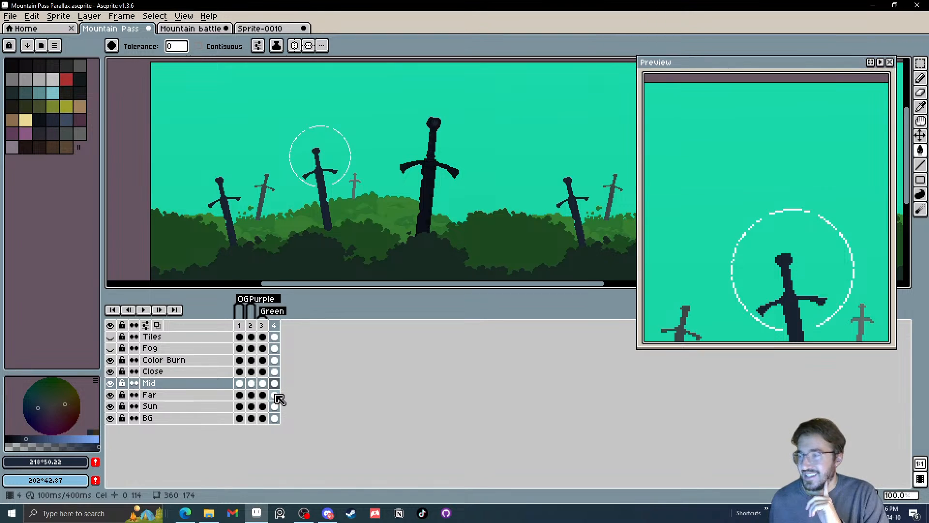
# Make frame 4's Far layer cel the active one for recolouring its swords
pyautogui.click(278, 372)
pyautogui.scroll(2, 284, 195)
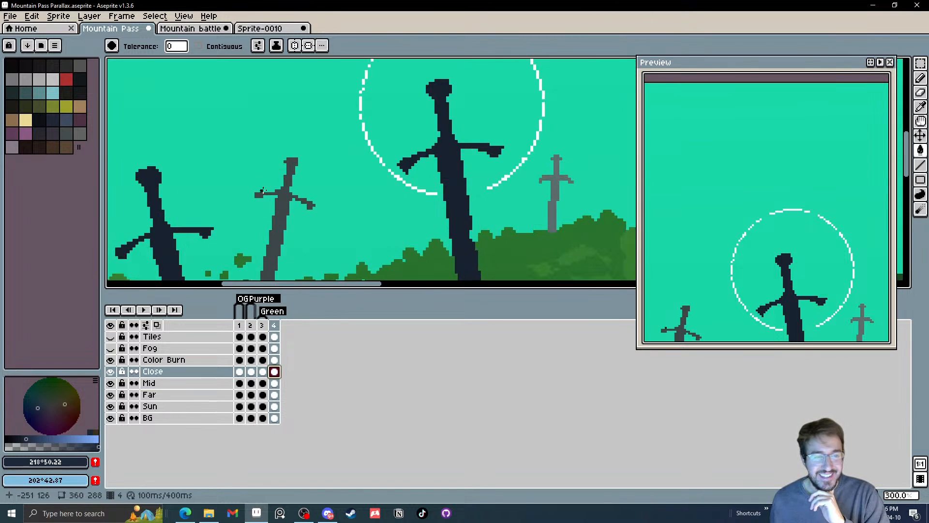
pyautogui.scroll(-3, 284, 195)
pyautogui.hotkey('ctrl', 'z')
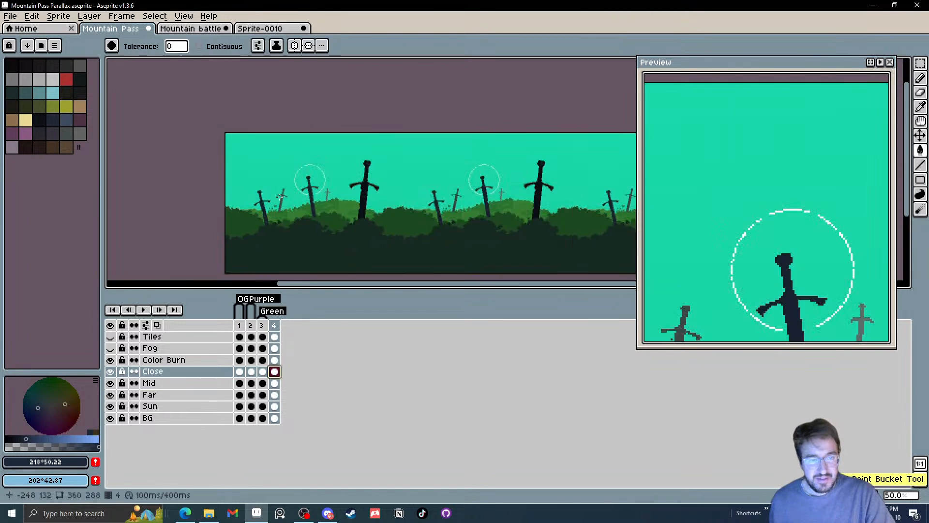
pyautogui.click(274, 383)
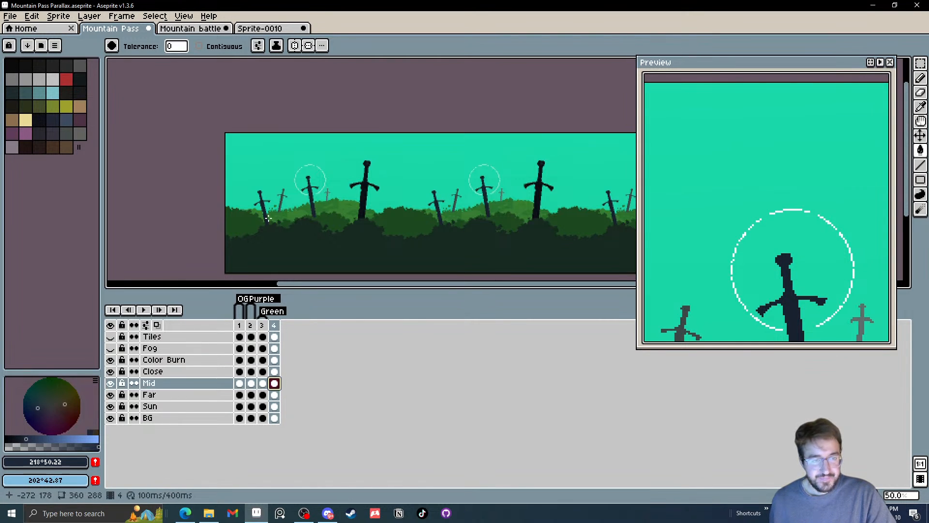
pyautogui.press('2')
pyautogui.click(275, 395)
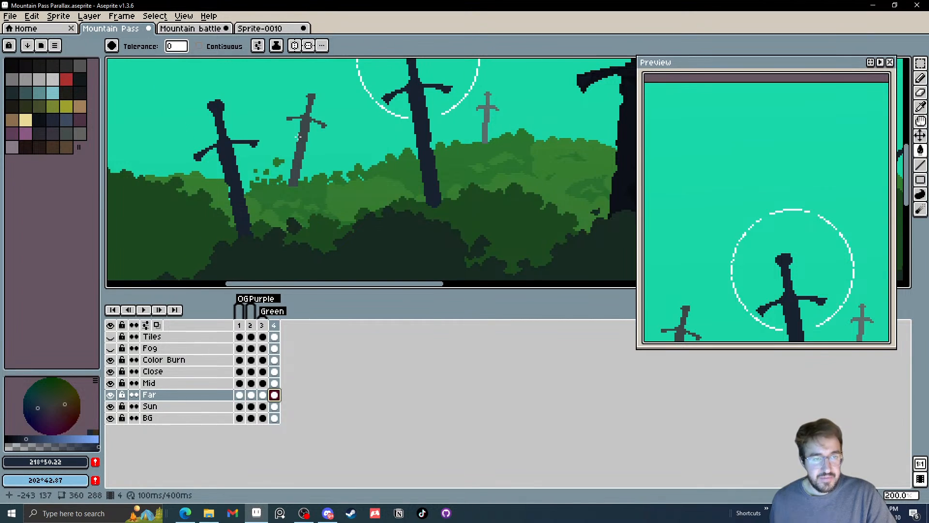
# Try filling the tilted grey sword on the Far layer with lighter navy HSV 218°, 50, 33
pyautogui.press('3')
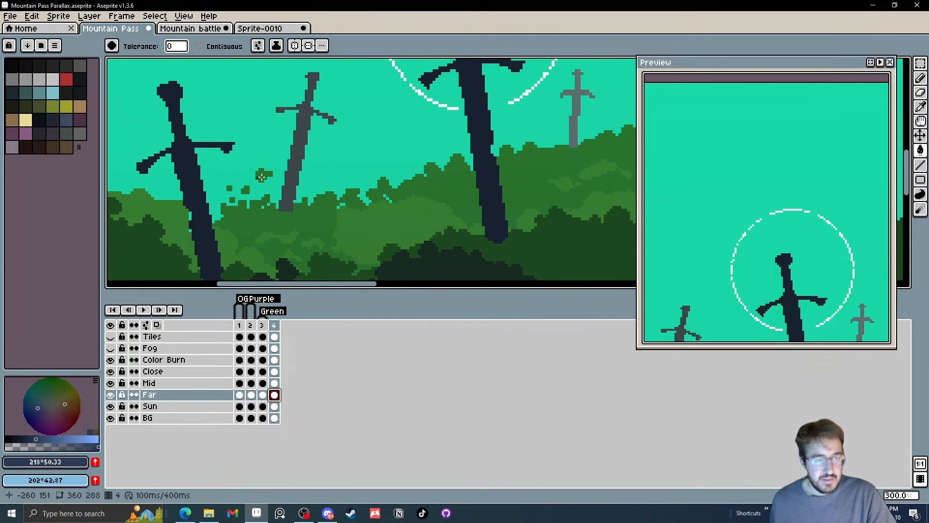
pyautogui.scroll(-3, 295, 166)
pyautogui.scroll(2, 305, 166)
pyautogui.scroll(-2, 305, 166)
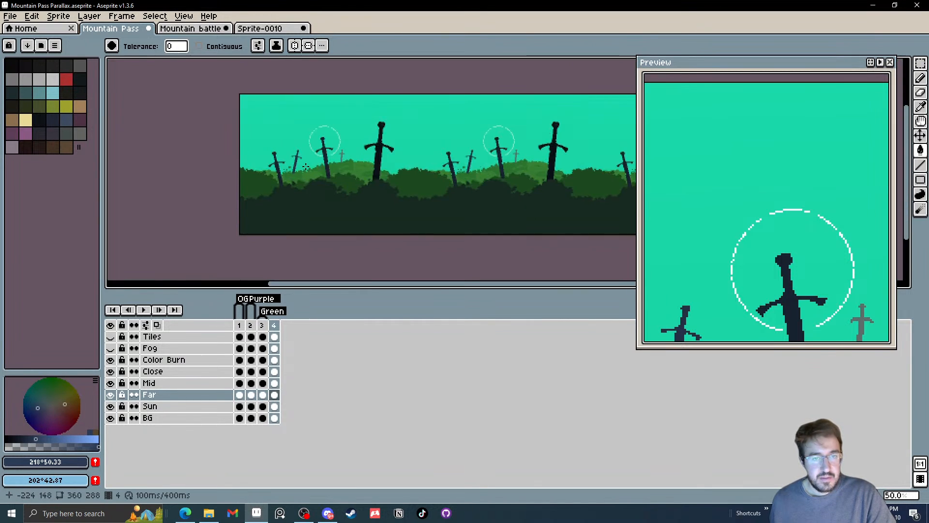
pyautogui.scroll(4, 339, 156)
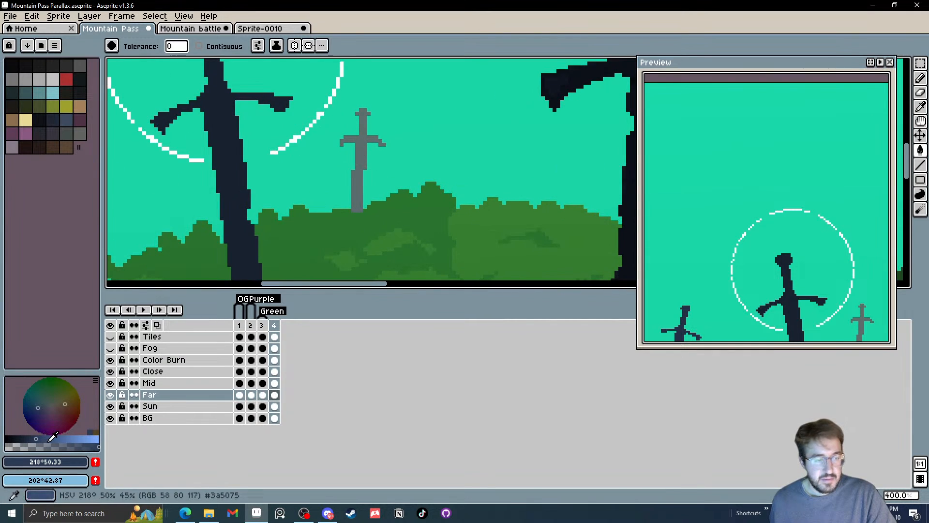
pyautogui.moveTo(170, 275); pyautogui.dragTo(371, 209)
pyautogui.scroll(-2, 371, 209)
# Sample the teal sky, darken it to HSV 164°, 87, 73, and fill the tilted Far-layer sword with it
pyautogui.press('i')
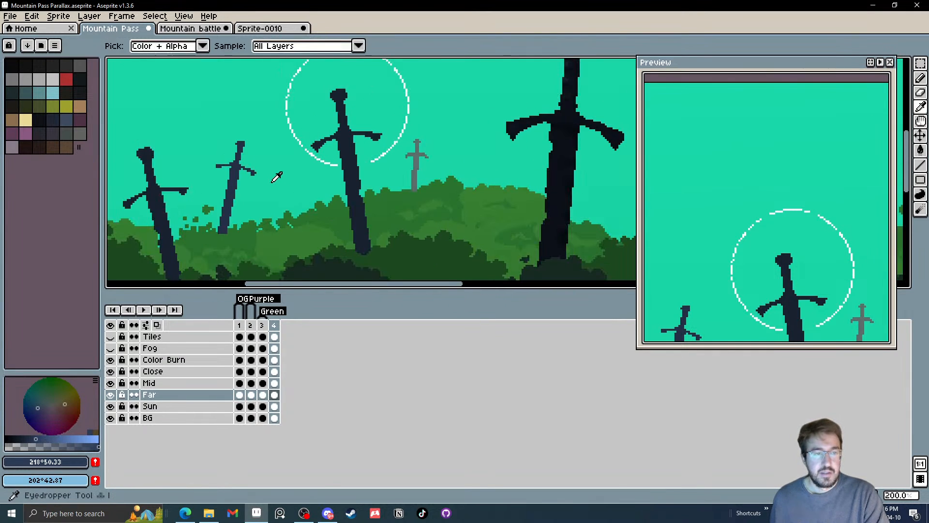
pyautogui.click(275, 179)
pyautogui.click(74, 439)
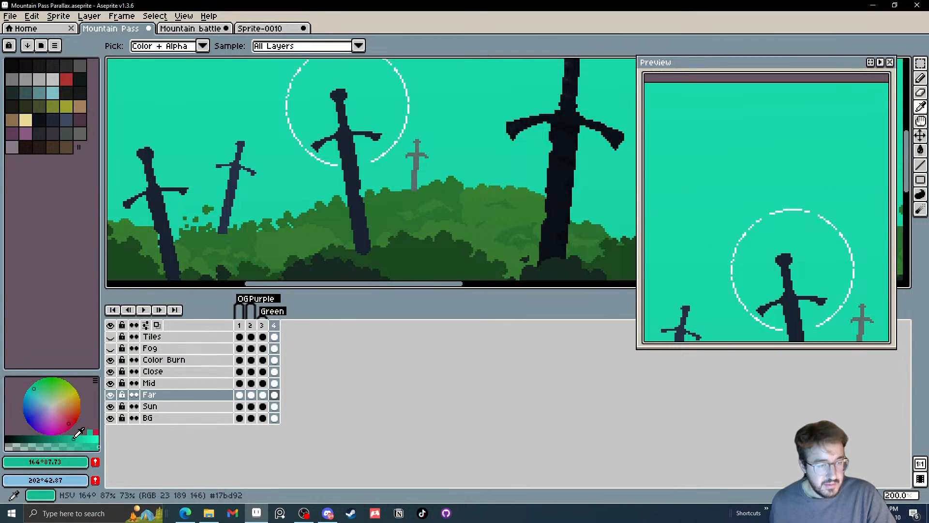
pyautogui.press('g')
pyautogui.click(225, 222)
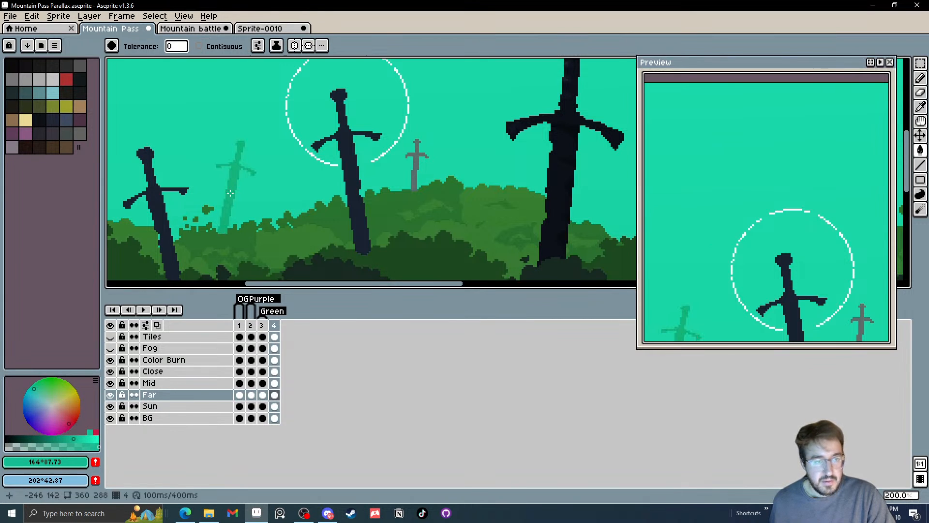
pyautogui.scroll(-2, 246, 191)
pyautogui.scroll(4, 249, 192)
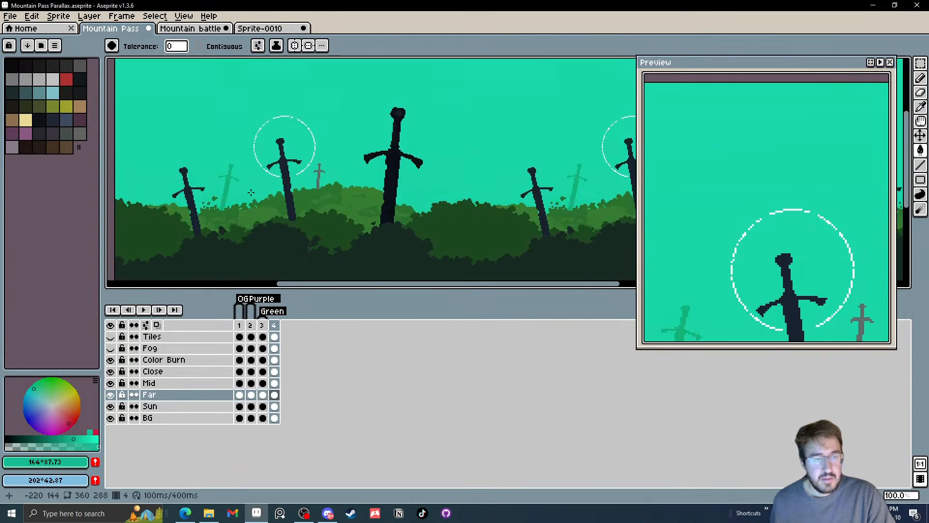
# Refill the tilted Far sword with teal HSV 164°, 87, 60 and fill the upright grey Far sword with HSV 164°, 87, 67
pyautogui.click(66, 435)
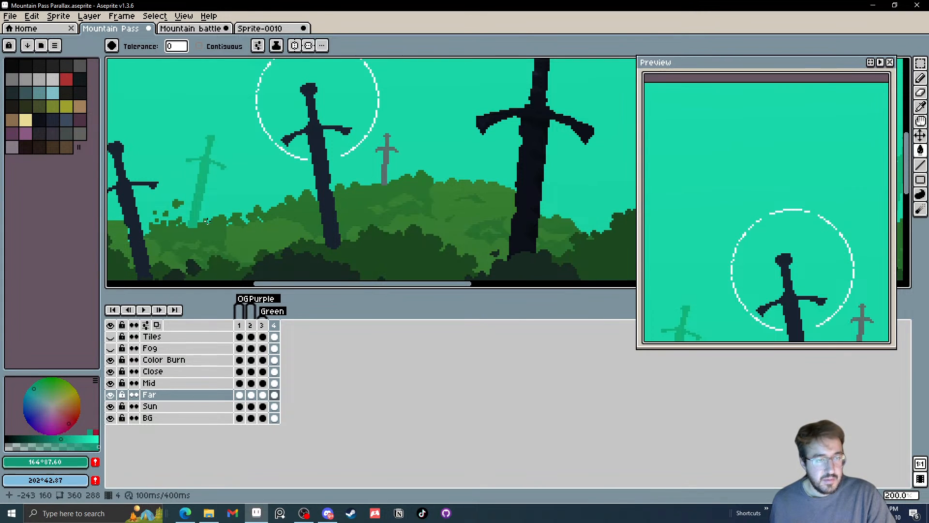
pyautogui.click(196, 203)
pyautogui.moveTo(196, 203); pyautogui.dragTo(202, 222)
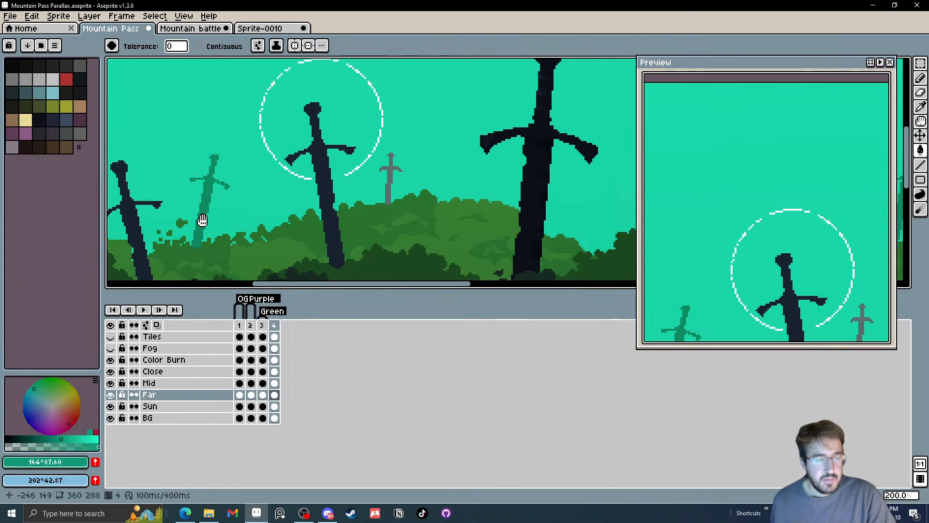
pyautogui.click(68, 439)
pyautogui.click(392, 177)
pyautogui.scroll(-3, 392, 179)
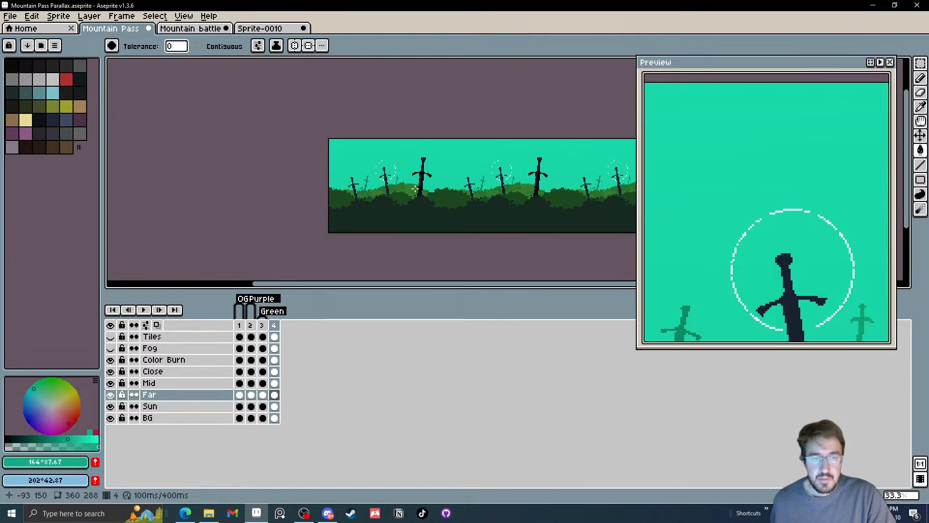
pyautogui.scroll(2, 359, 201)
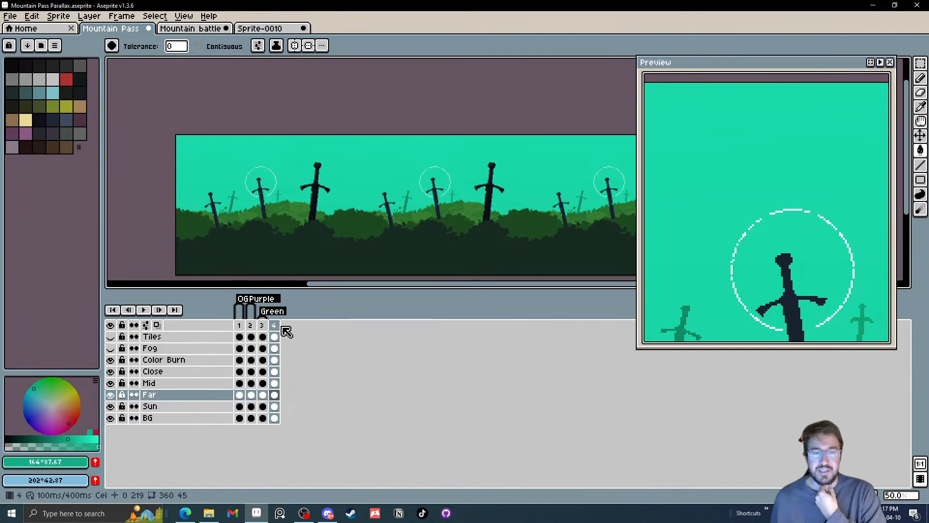
# Turn on the visibility of the Fog layer
pyautogui.click(111, 348)
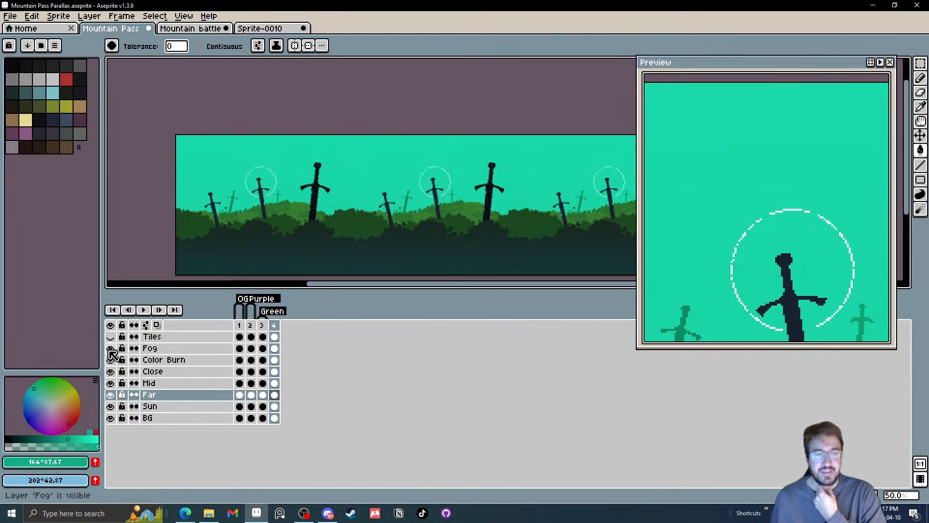
# Toggle the visibility of the Fog and Color Burn layers to compare frame 4 with and without them
pyautogui.click(109, 350)
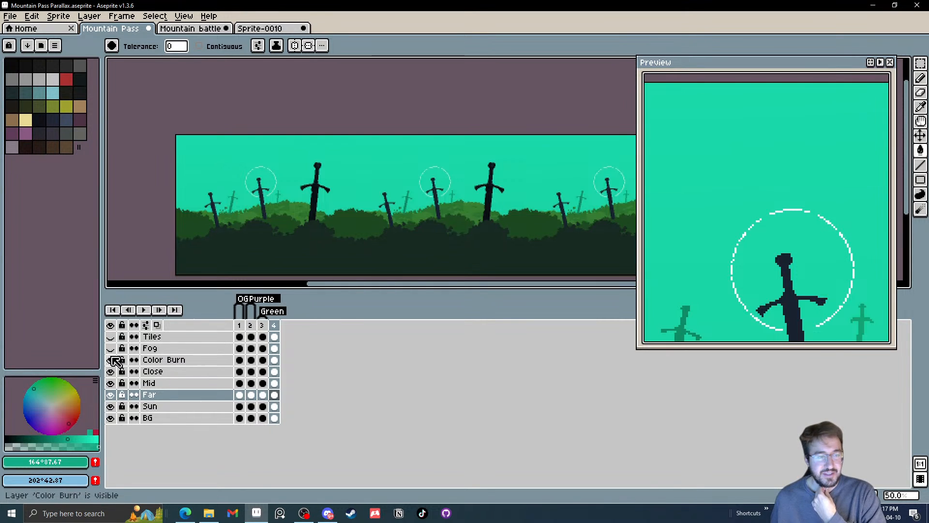
pyautogui.click(111, 361)
pyautogui.click(112, 361)
pyautogui.click(111, 360)
pyautogui.click(111, 360)
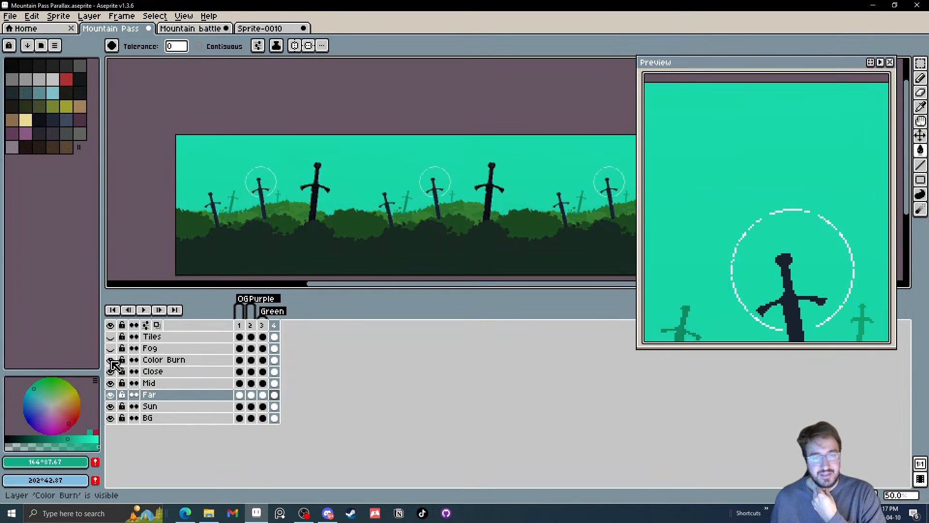
pyautogui.click(111, 349)
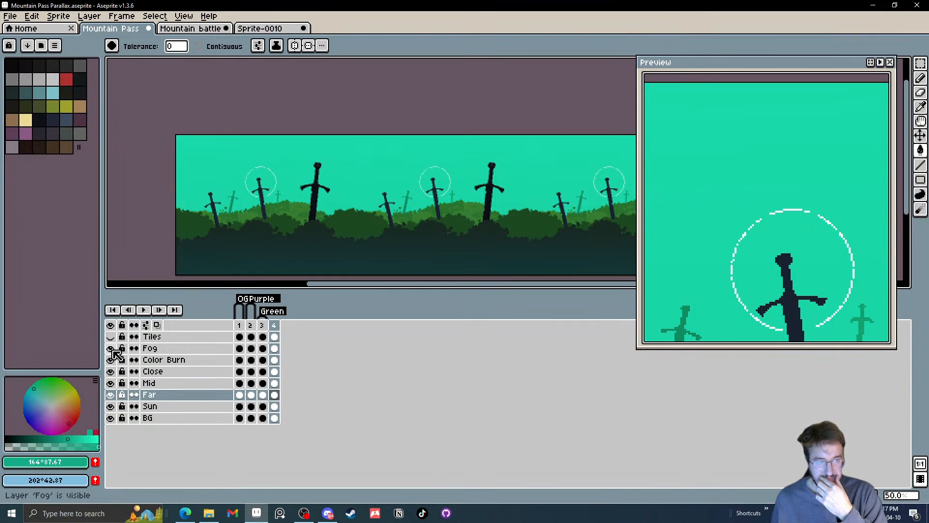
# Select the Fog cel in frame 4 and save the Mountain Pass Parallax file
pyautogui.click(274, 348)
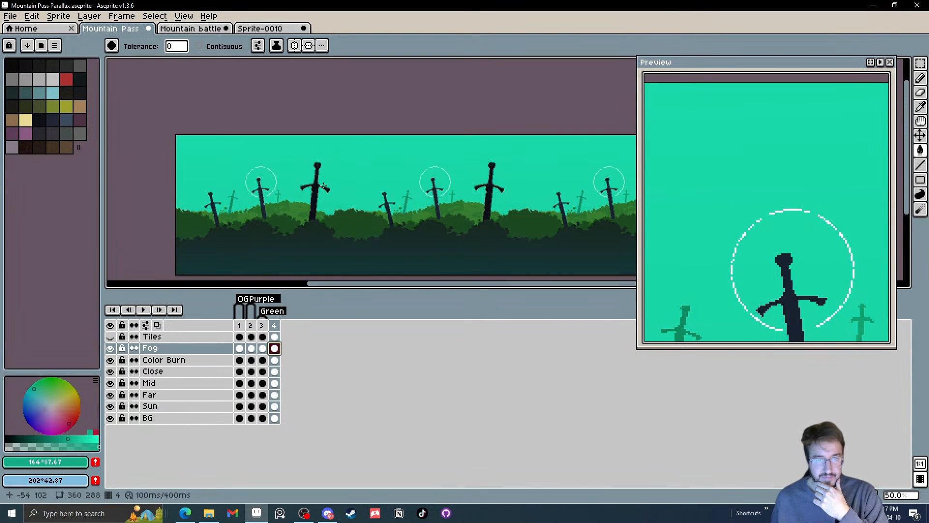
pyautogui.scroll(-1, 323, 187)
pyautogui.scroll(1, 315, 195)
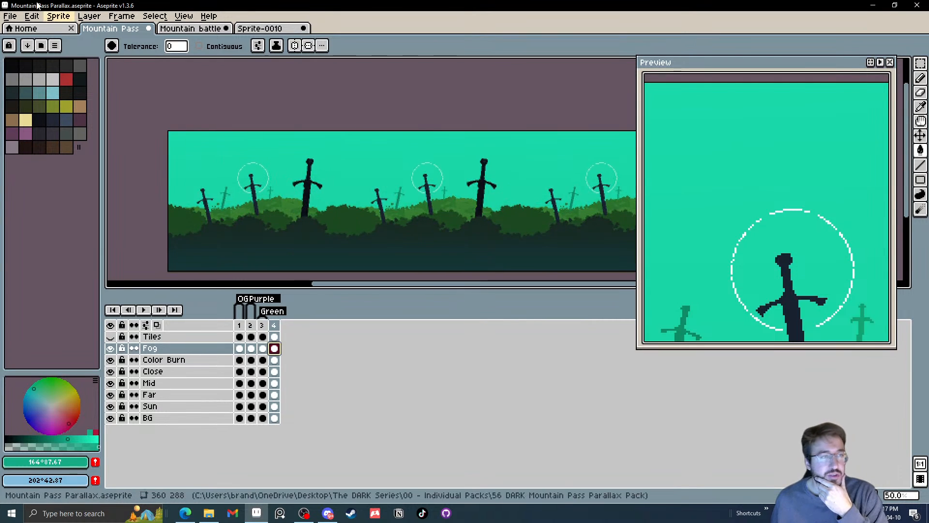
pyautogui.click(9, 16)
pyautogui.click(29, 68)
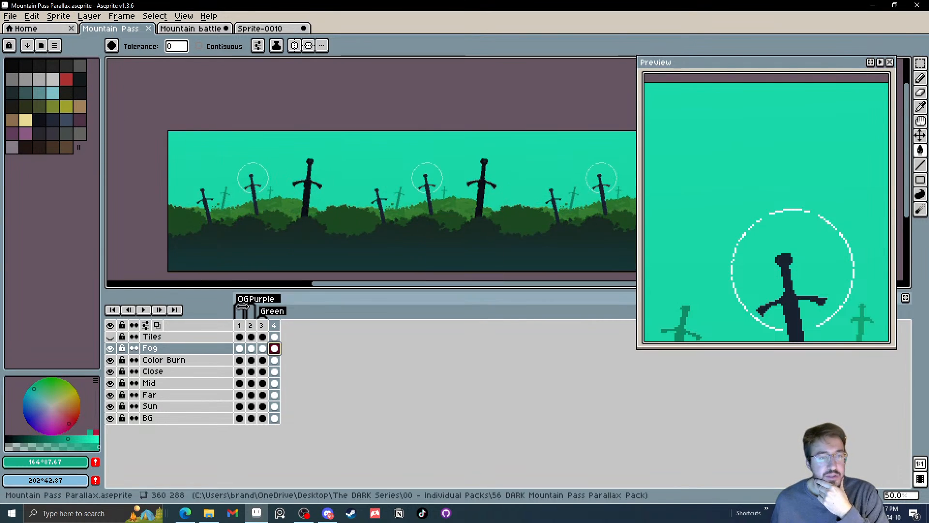
# Compare the Purple and Green tagged frames, ending on the Green frame, and save the file again
pyautogui.click(264, 325)
pyautogui.moveTo(269, 329)
pyautogui.mouseDown()
pyautogui.moveTo(244, 329)
pyautogui.moveTo(253, 330)
pyautogui.mouseUp()
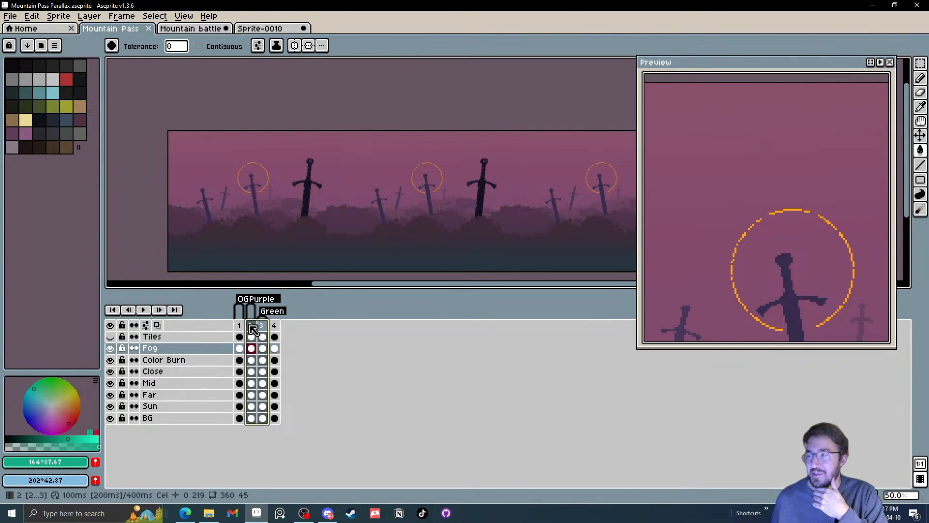
pyautogui.moveTo(253, 324)
pyautogui.mouseDown()
pyautogui.moveTo(276, 325)
pyautogui.moveTo(255, 328)
pyautogui.moveTo(266, 328)
pyautogui.mouseUp()
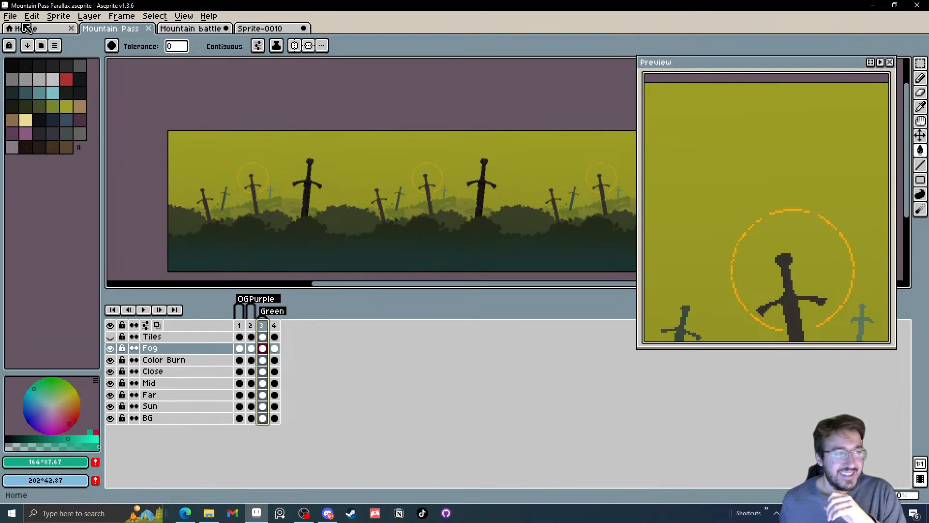
pyautogui.click(9, 16)
pyautogui.hotkey('ctrl', 's')
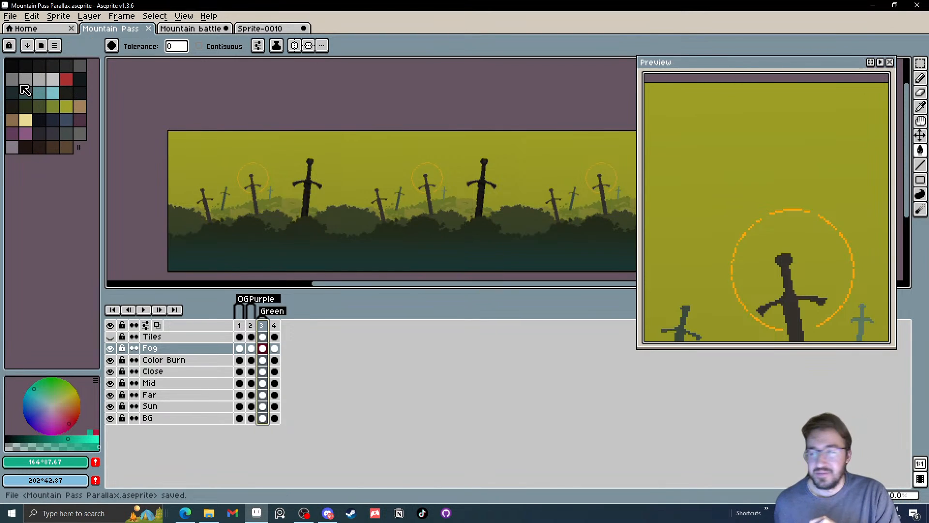
# Return to the teal-sky variant in frame 4 and save the sprite
pyautogui.click(274, 418)
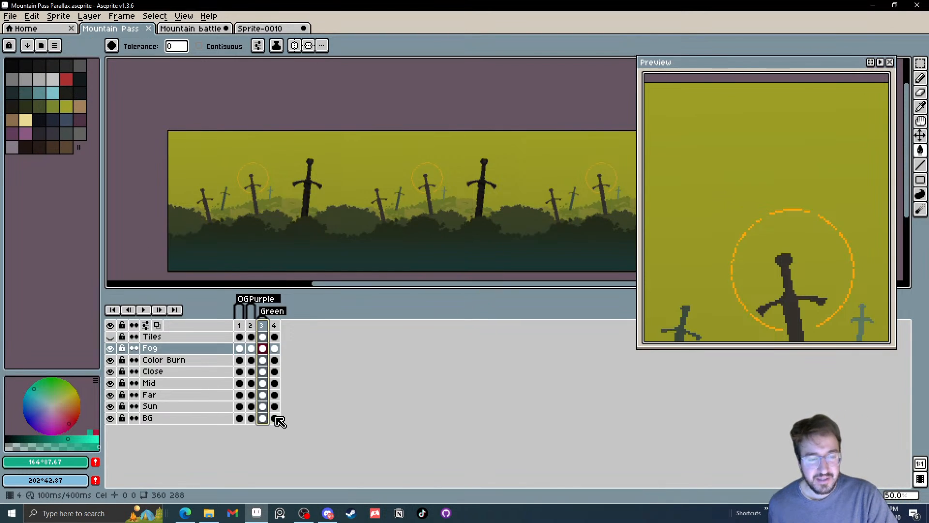
pyautogui.click(274, 325)
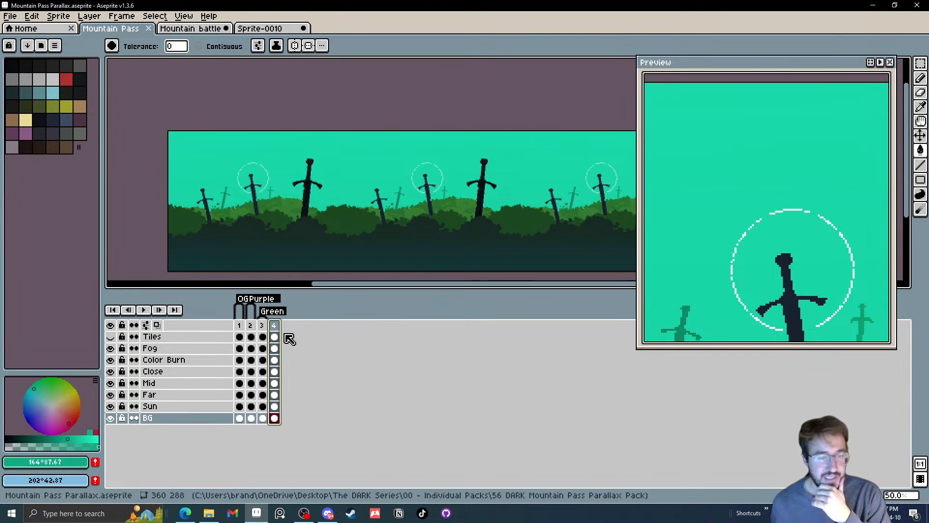
pyautogui.click(10, 16)
pyautogui.click(21, 65)
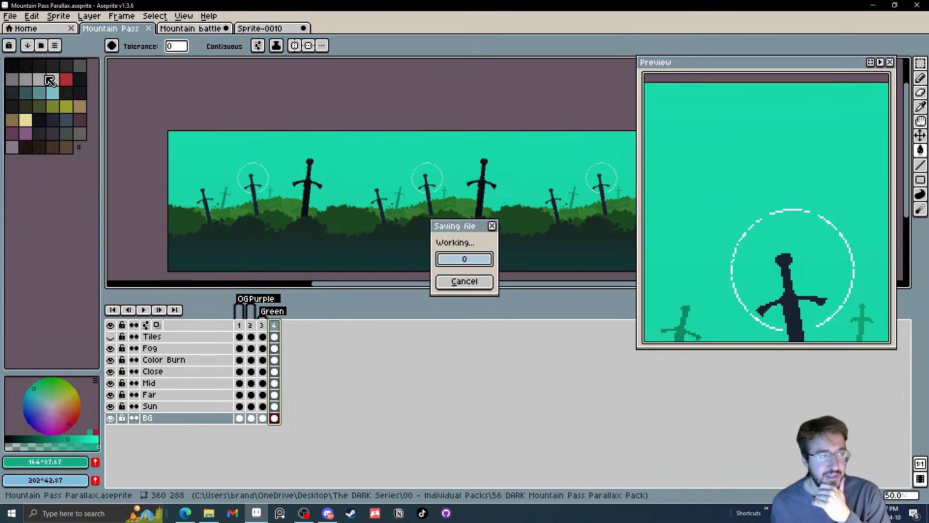
# Flatten the layers from Fog down to BG into a single layer
pyautogui.moveTo(201, 419); pyautogui.dragTo(192, 359)
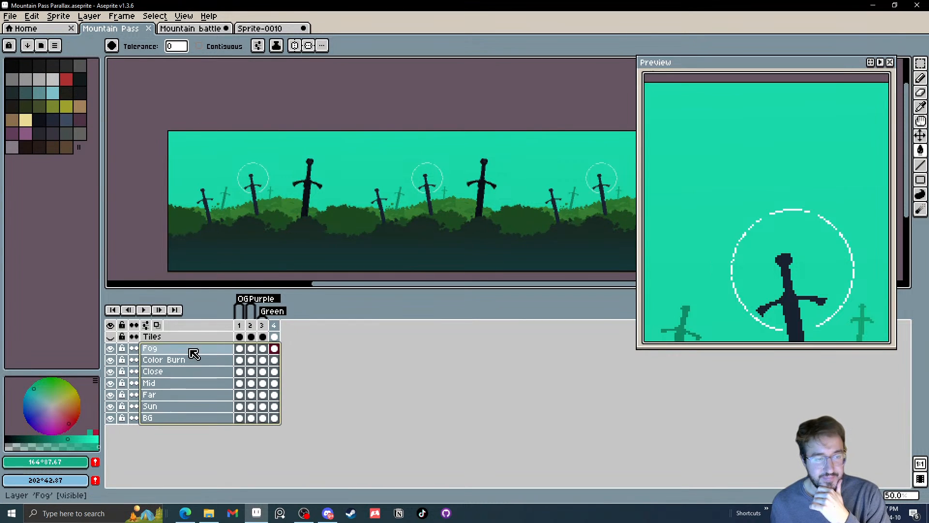
pyautogui.rightClick(193, 356)
pyautogui.click(239, 435)
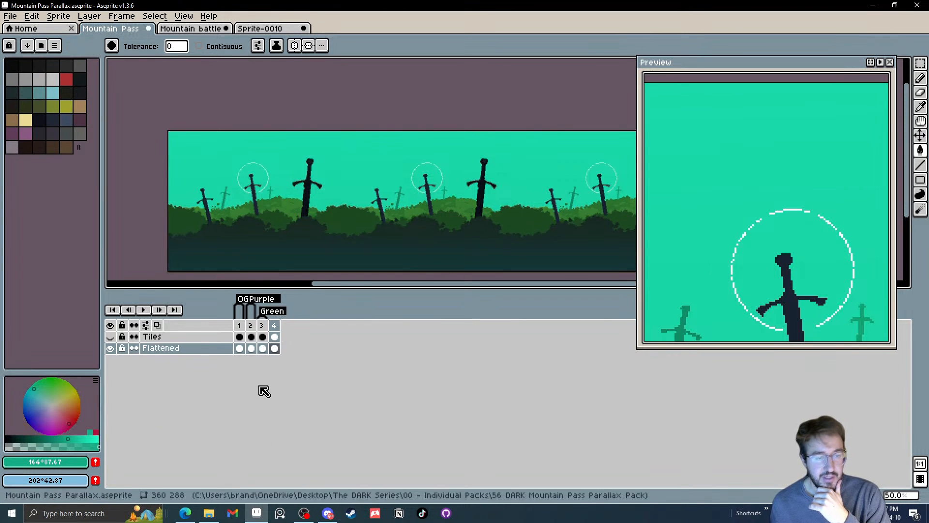
# Select and copy the flattened artwork of frame 4
pyautogui.click(274, 349)
pyautogui.scroll(-1, 325, 234)
pyautogui.press('m')
pyautogui.moveTo(256, 116); pyautogui.dragTo(526, 272)
# In the Mountain battle sprite, delete frame 4's cels on both back rocks layers, Sun and BG
pyautogui.click(190, 29)
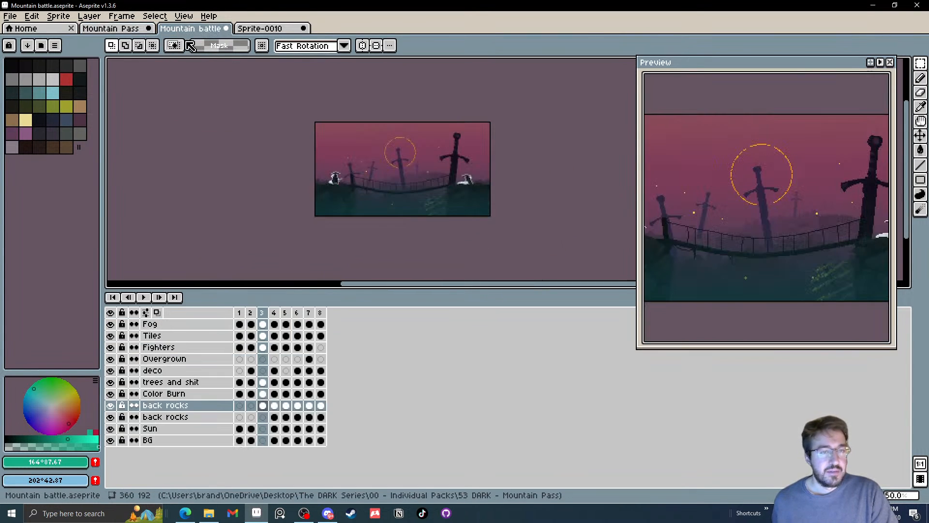
pyautogui.click(265, 409)
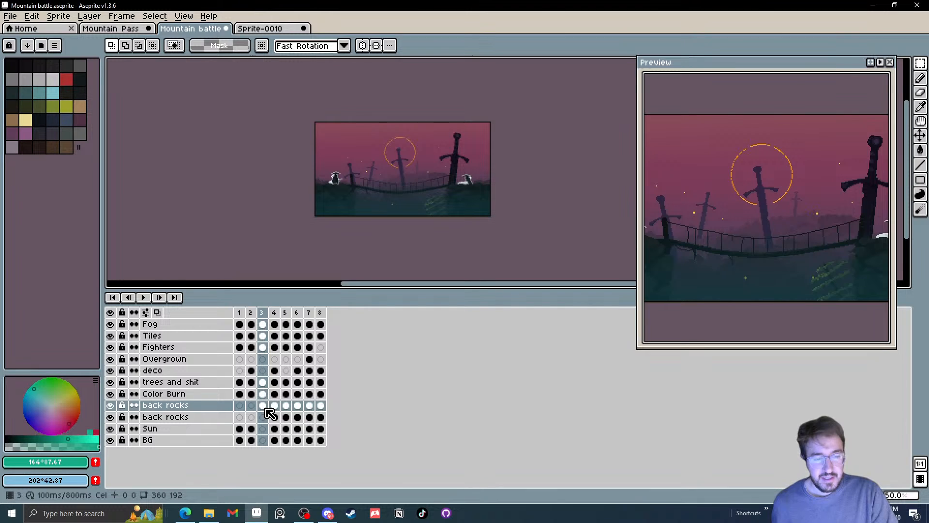
pyautogui.click(275, 406)
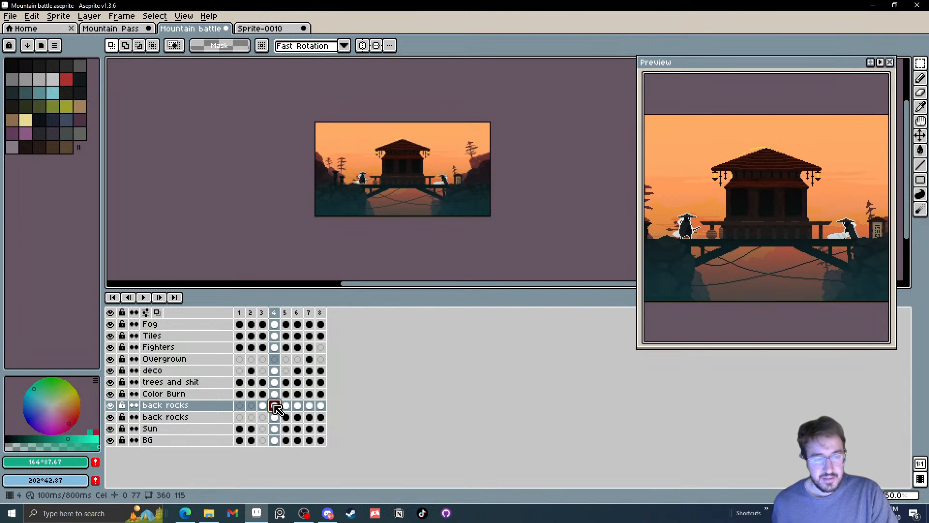
pyautogui.moveTo(274, 440); pyautogui.dragTo(277, 410)
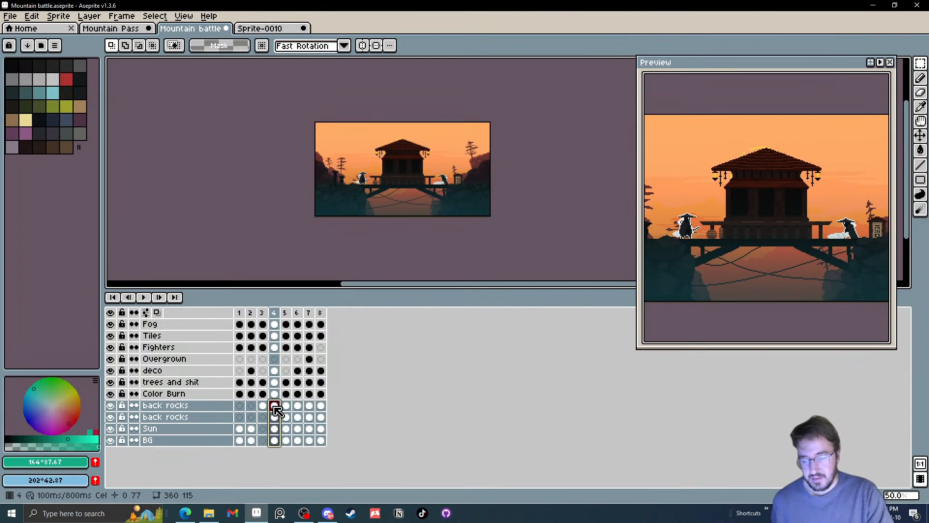
pyautogui.press('Delete')
# Try the copied background on frame 4's upper back rocks layer, offset to Y -48, and check it with Fog hidden and shown
pyautogui.click(280, 410)
pyautogui.hotkey('ctrl', 'v')
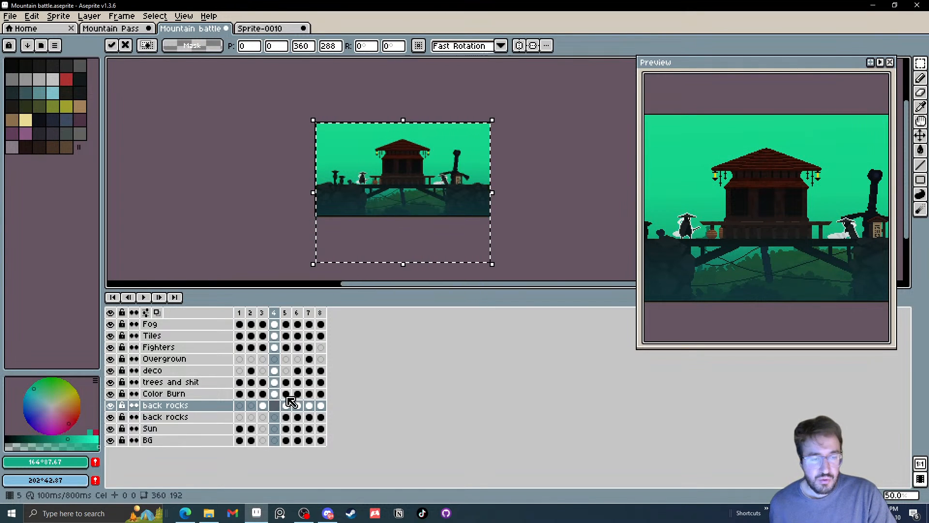
pyautogui.moveTo(486, 241); pyautogui.dragTo(486, 217)
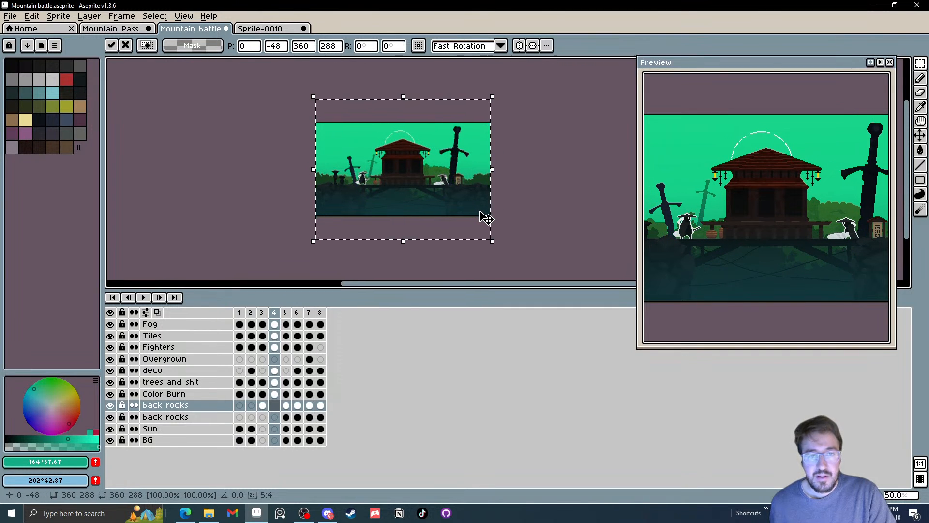
pyautogui.click(528, 181)
pyautogui.moveTo(489, 187); pyautogui.dragTo(477, 187)
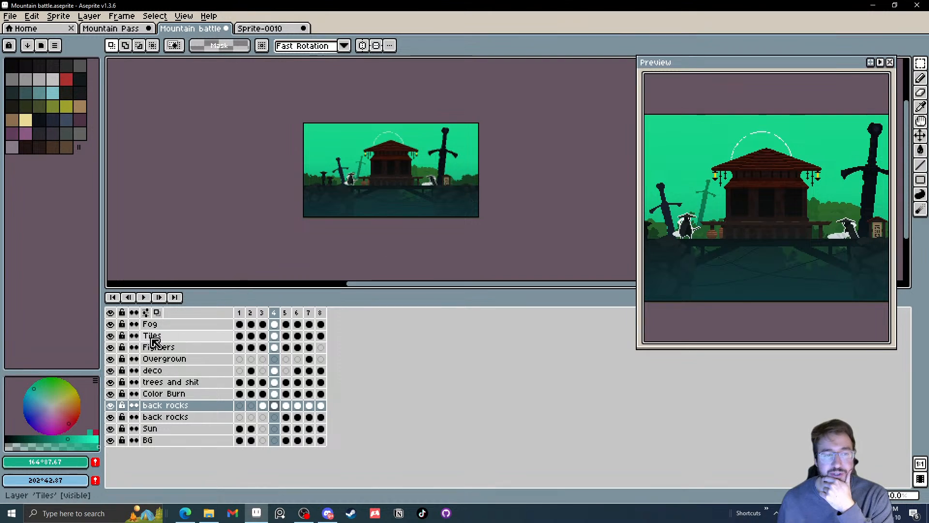
pyautogui.click(111, 324)
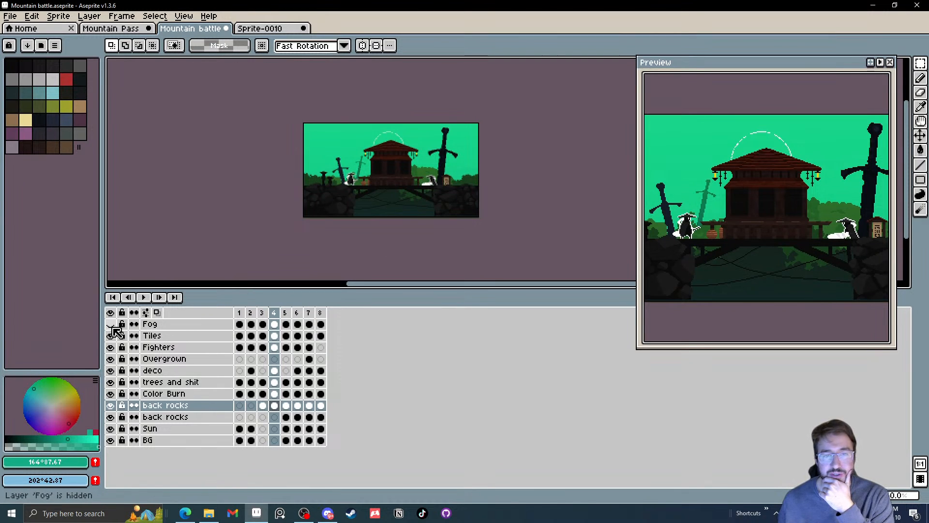
pyautogui.click(110, 324)
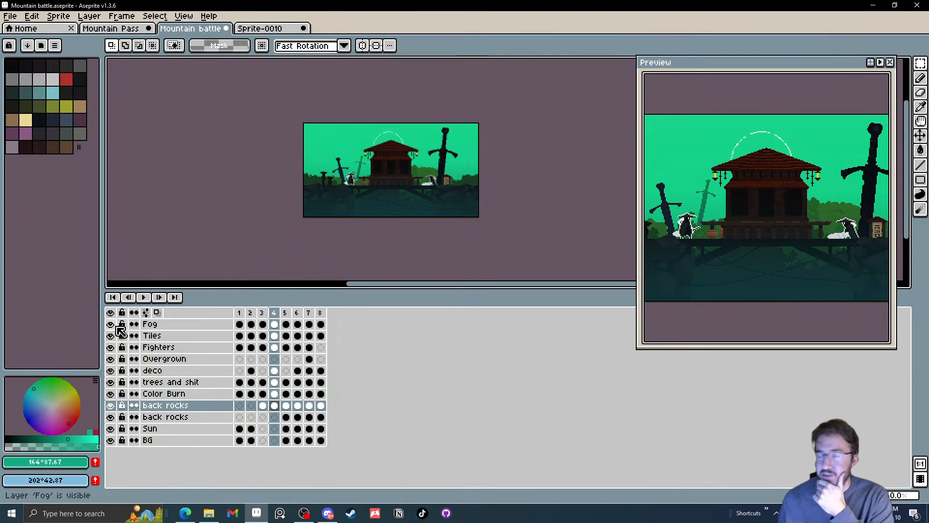
# Clear the pasted background from frame 4's upper back rocks layer and go back to frame 3
pyautogui.click(264, 404)
pyautogui.click(276, 407)
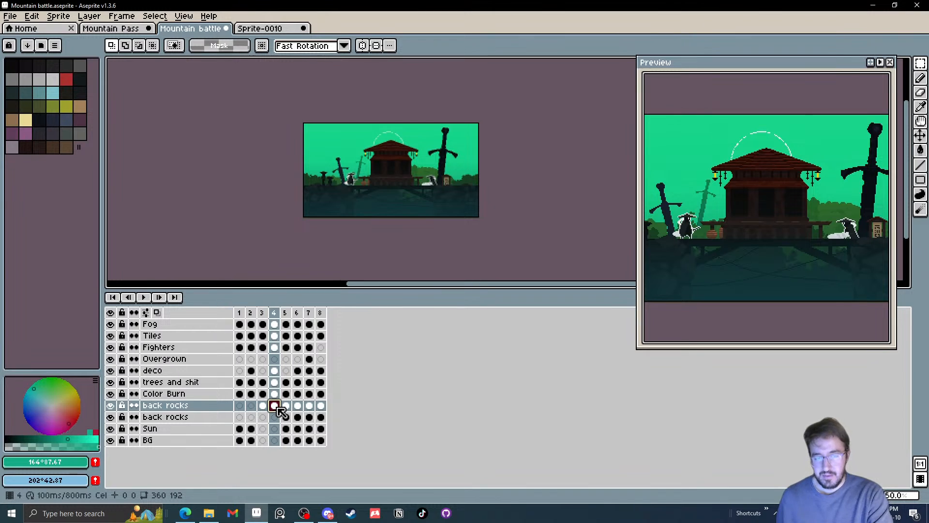
pyautogui.click(265, 406)
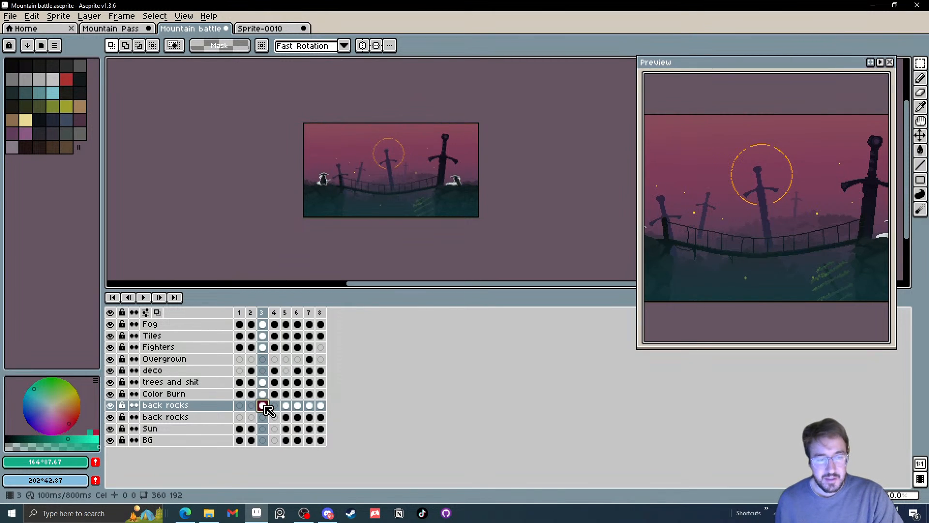
# Look through frames 2 to 6 of the battle sprite to find a scene suited to the new background
pyautogui.click(252, 405)
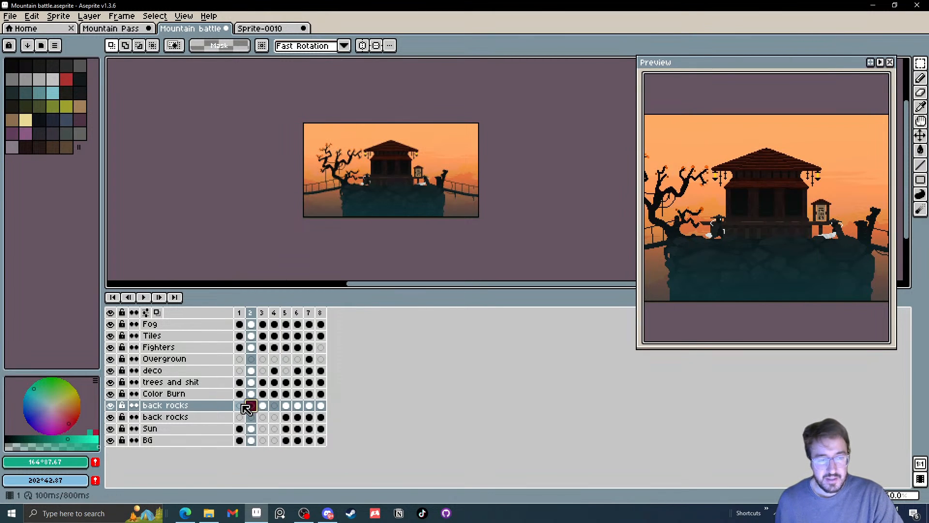
pyautogui.click(263, 407)
pyautogui.click(276, 407)
pyautogui.click(290, 406)
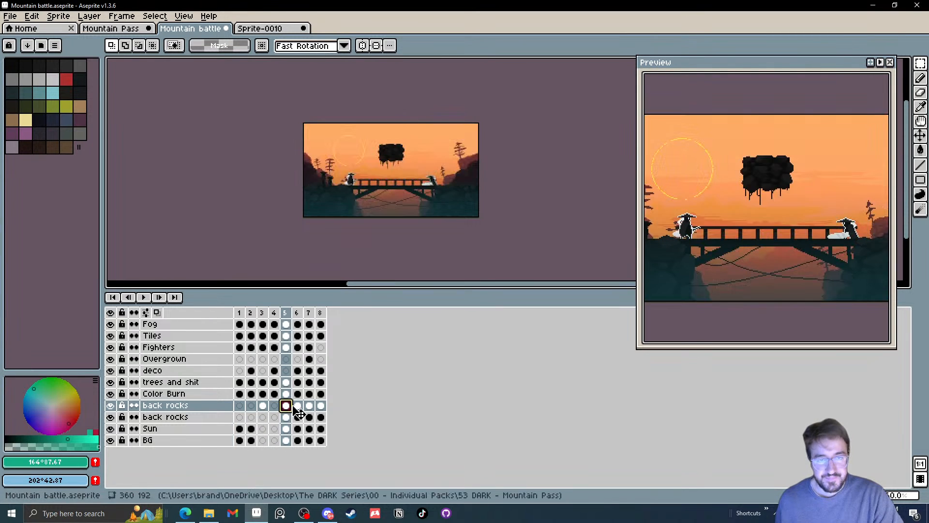
pyautogui.click(300, 407)
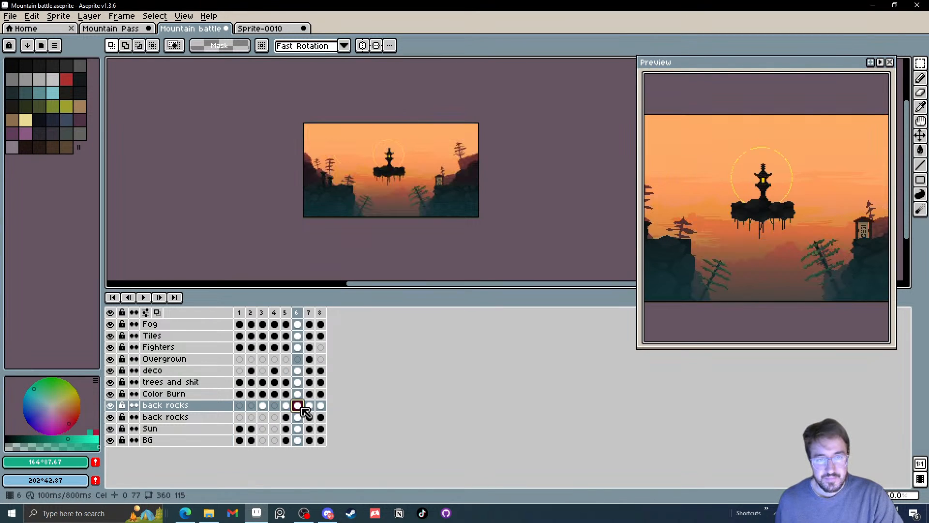
# Delete frame 6's cels on both back rocks layers, Sun and BG
pyautogui.keyDown('shift'); pyautogui.click(303, 439); pyautogui.keyUp('shift')
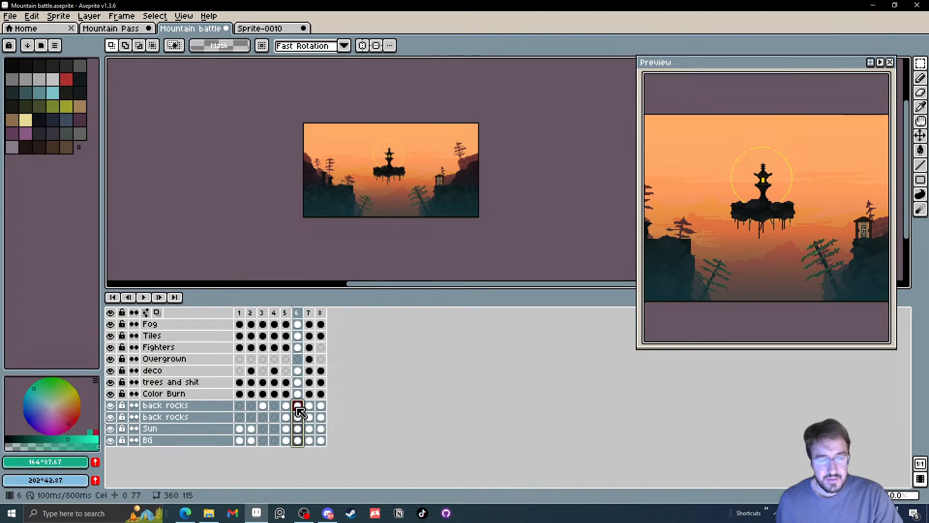
pyautogui.press('Delete')
pyautogui.click(298, 407)
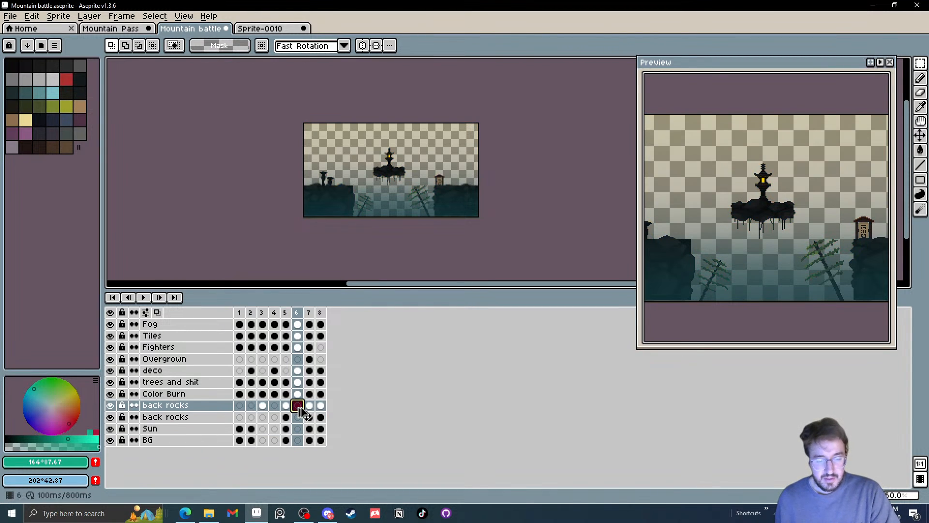
# Try placing the copied background on frame 6's upper back rocks layer at X 4, Y -56, and undo it
pyautogui.hotkey('ctrl', 'v')
pyautogui.moveTo(412, 250)
pyautogui.mouseDown()
pyautogui.moveTo(418, 230)
pyautogui.moveTo(419, 244)
pyautogui.mouseUp()
pyautogui.hotkey('ctrl', 'z')
pyautogui.hotkey('ctrl', 'z')
pyautogui.hotkey('ctrl', 'z')
pyautogui.hotkey('ctrl', 'z')
pyautogui.hotkey('ctrl', 'z')
pyautogui.hotkey('ctrl', 'z')
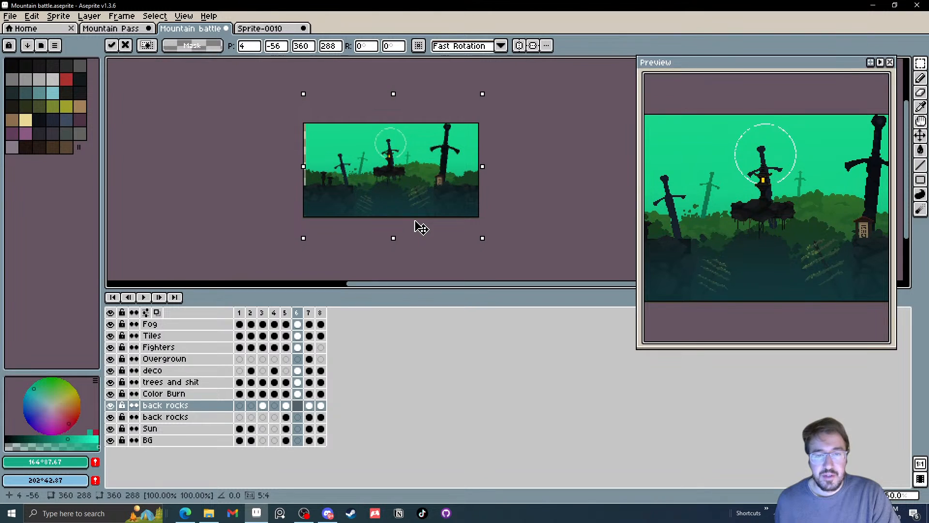
# Paste the copied background into frame 3's lower back rocks layer at Y -38, with the upper back rocks layer hidden
pyautogui.click(263, 406)
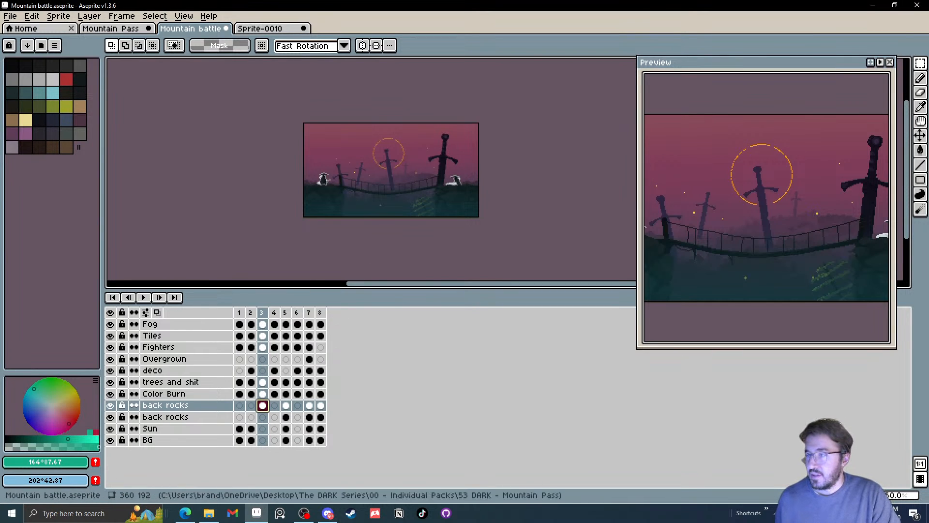
pyautogui.click(263, 417)
pyautogui.hotkey('ctrl', 't')
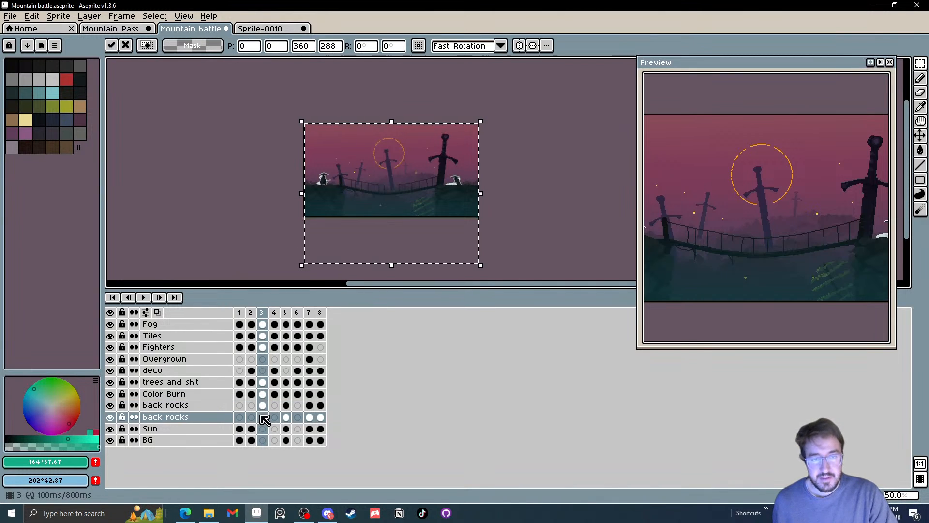
pyautogui.click(111, 405)
pyautogui.moveTo(382, 239); pyautogui.dragTo(386, 222)
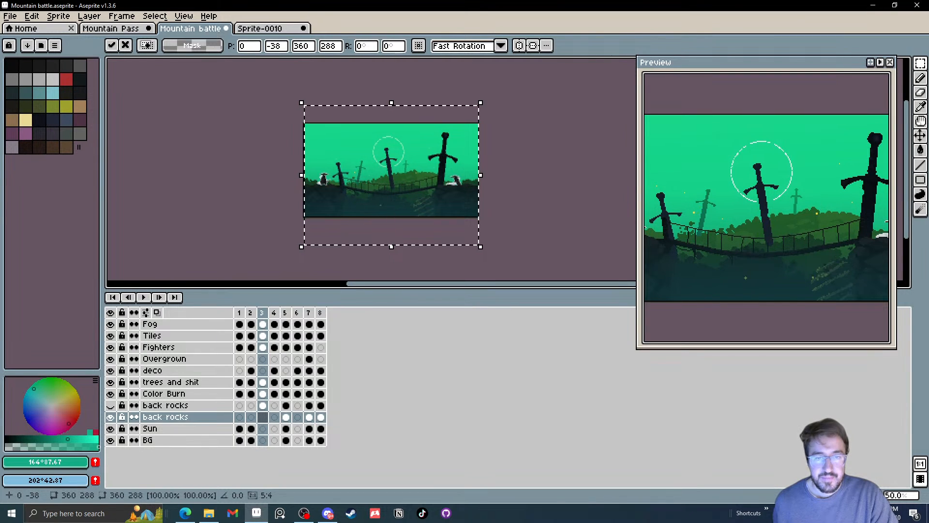
pyautogui.click(540, 194)
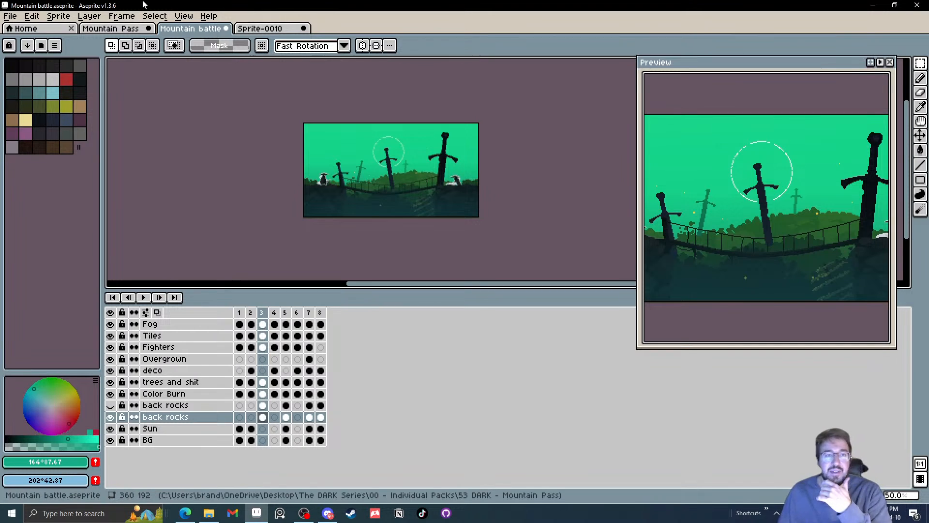
# Close the Sprite-0010 colour-stripe sprite without saving its changes
pyautogui.click(257, 30)
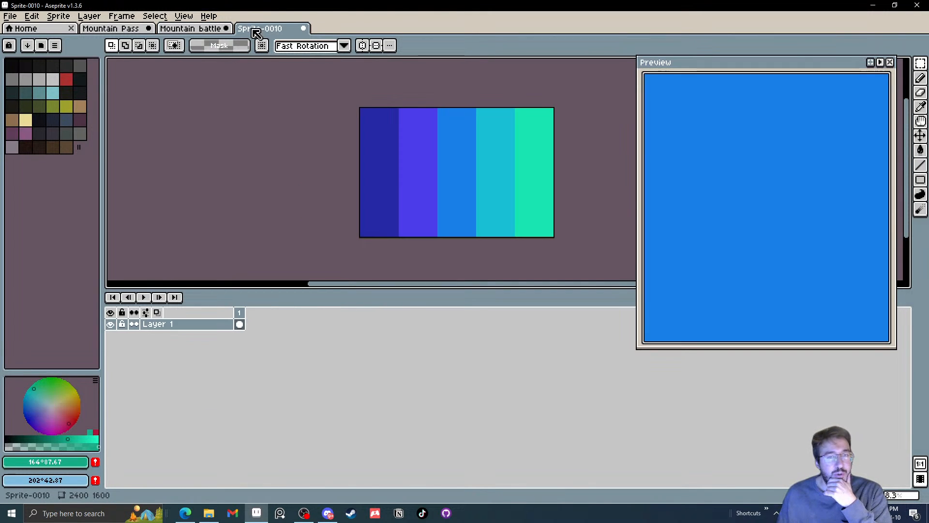
pyautogui.click(304, 29)
pyautogui.click(484, 285)
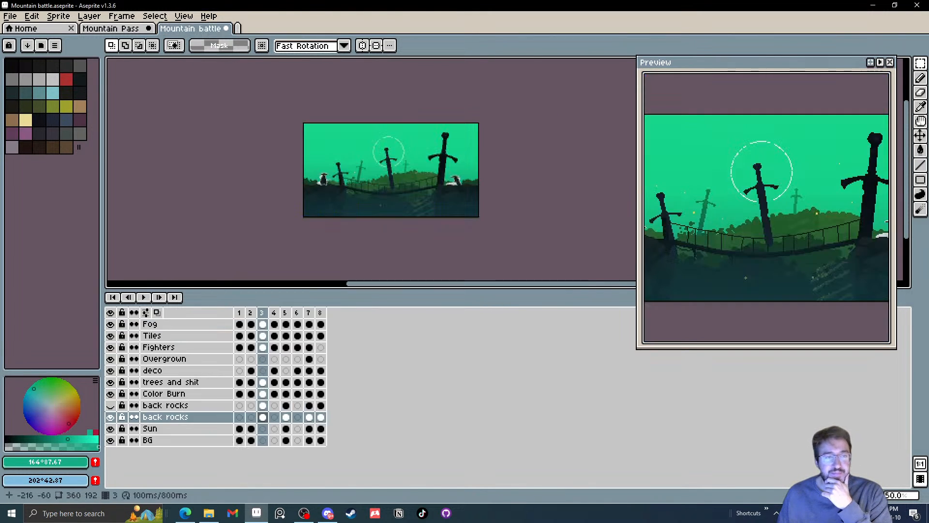
# Undo the layer flattening in the Mountain Pass sprite and display frame 3, the Green variant
pyautogui.click(111, 28)
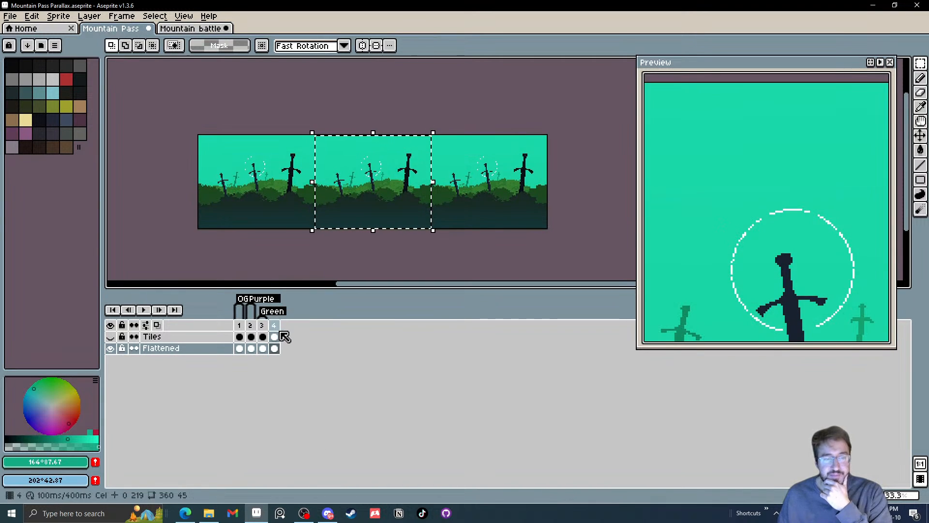
pyautogui.hotkey('ctrl', 'z')
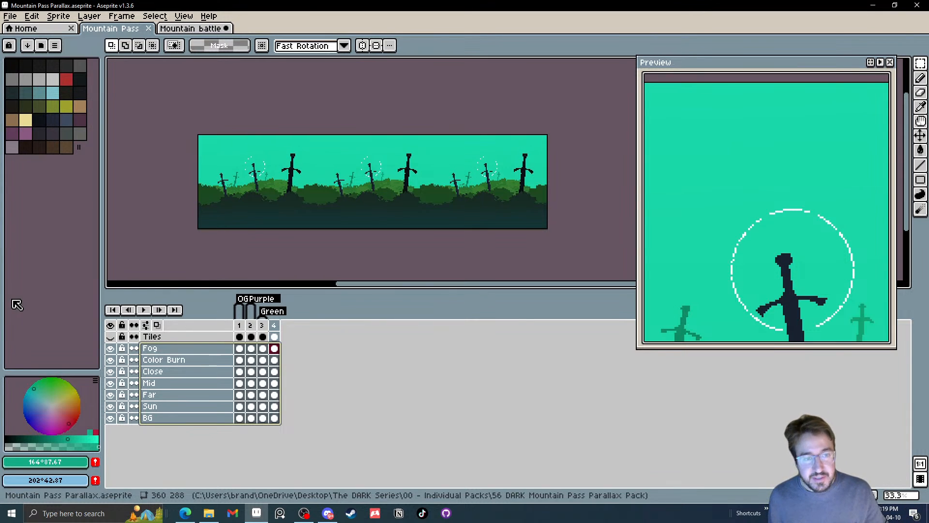
pyautogui.scroll(1, 370, 201)
pyautogui.moveTo(363, 200); pyautogui.dragTo(394, 218)
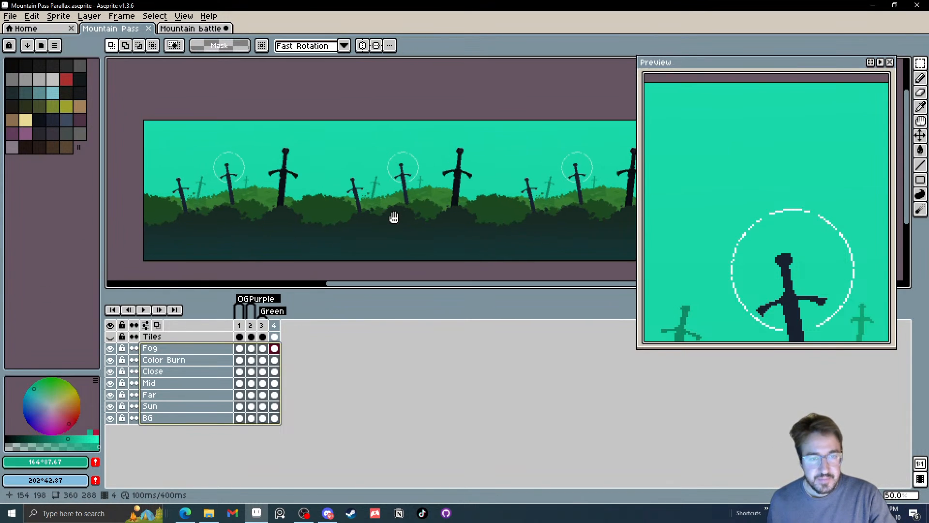
pyautogui.click(264, 326)
pyautogui.moveTo(265, 326)
pyautogui.mouseDown()
pyautogui.moveTo(242, 324)
pyautogui.moveTo(268, 326)
pyautogui.mouseUp()
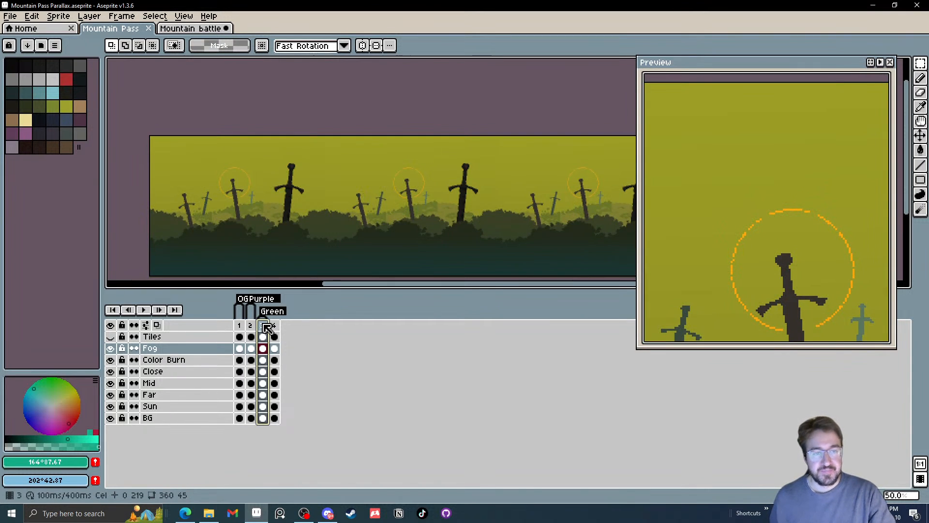
# Compare frame 3's two back rocks backgrounds in the Mountain battle sprite by toggling their visibility, leaving both layers hidden
pyautogui.click(199, 30)
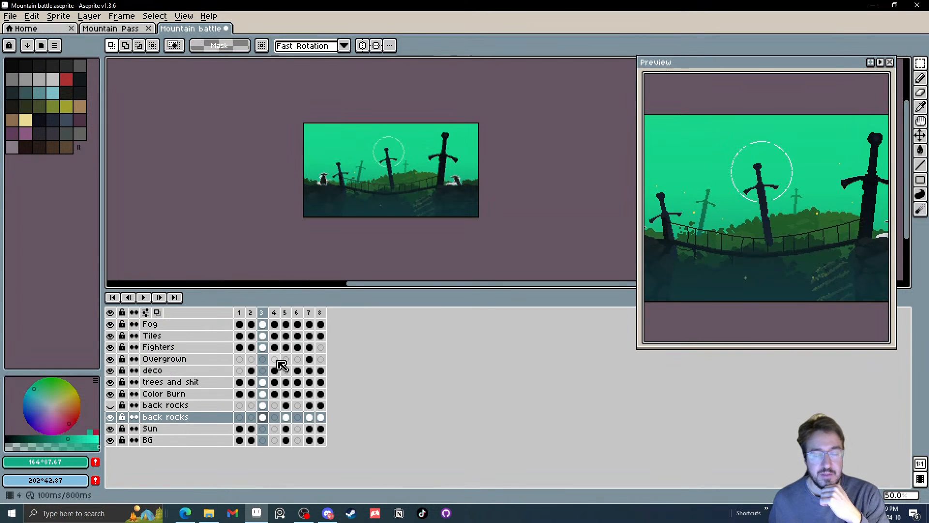
pyautogui.click(111, 406)
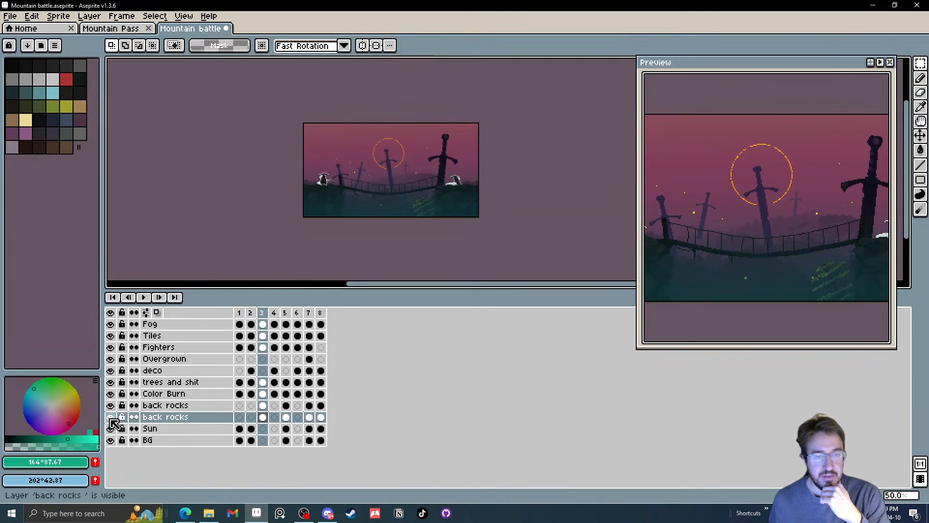
pyautogui.click(110, 405)
pyautogui.click(110, 405)
pyautogui.click(111, 406)
pyautogui.click(111, 405)
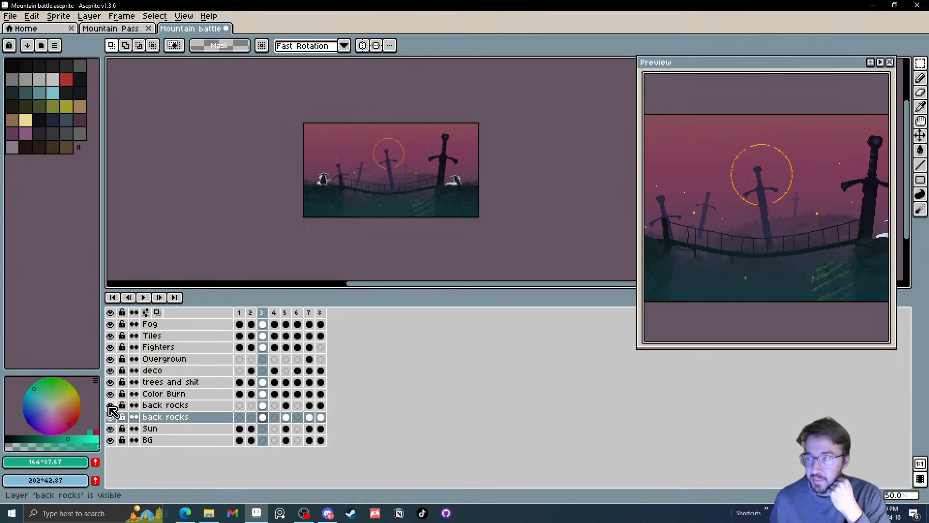
pyautogui.click(111, 405)
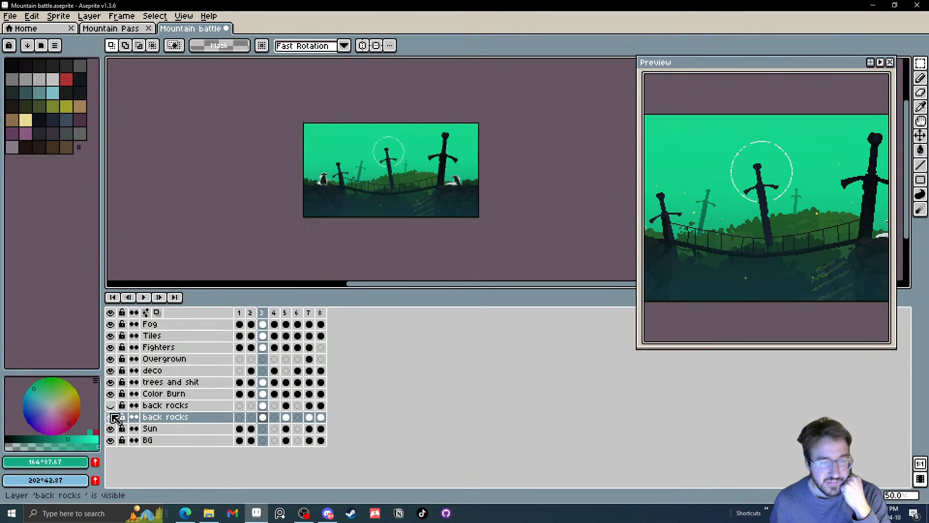
pyautogui.click(111, 417)
pyautogui.click(111, 406)
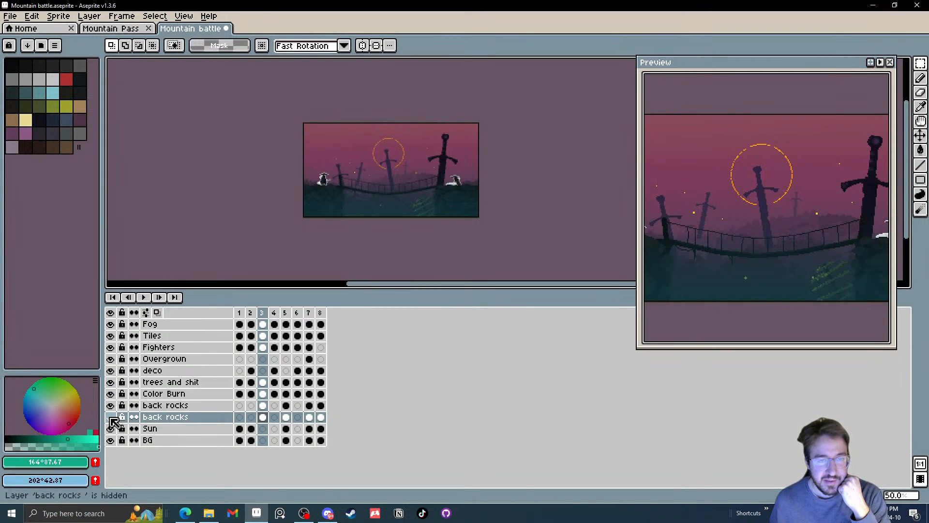
pyautogui.click(110, 406)
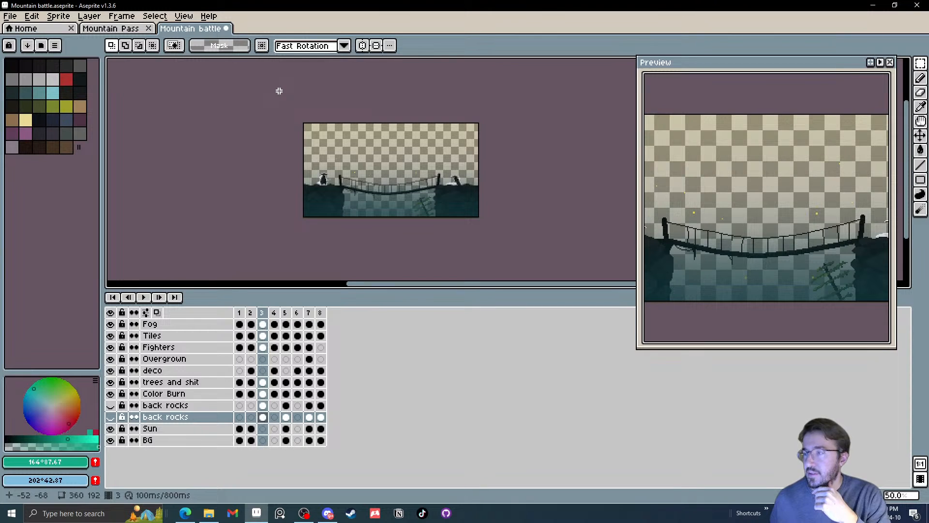
# Look through the colour variants in the Mountain Pass sprite's frames and return to frame 3, tagged Green
pyautogui.click(111, 30)
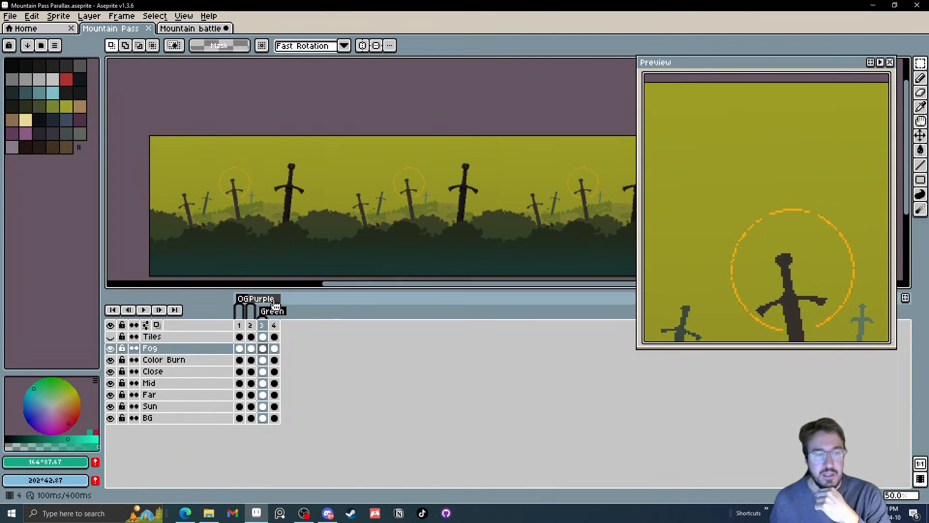
pyautogui.click(239, 326)
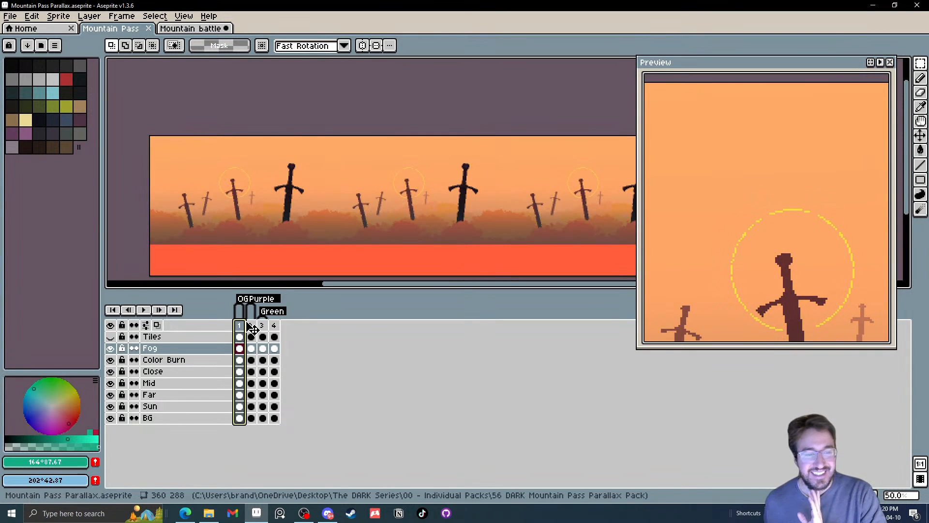
pyautogui.click(251, 326)
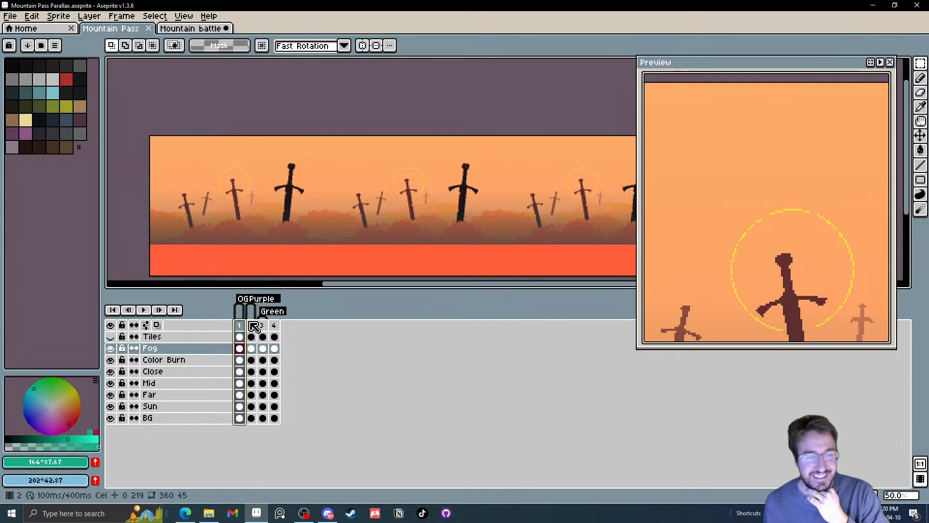
pyautogui.click(267, 326)
pyautogui.click(266, 326)
pyautogui.click(273, 326)
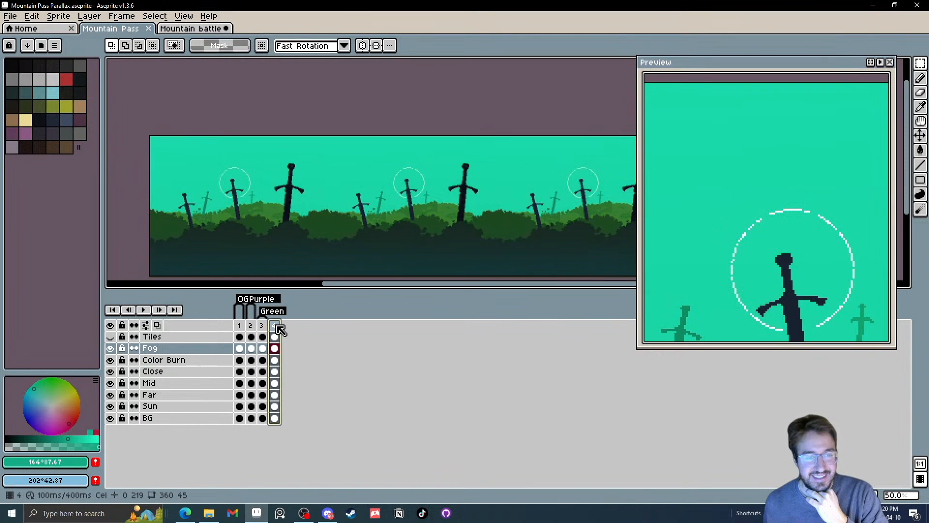
pyautogui.click(265, 327)
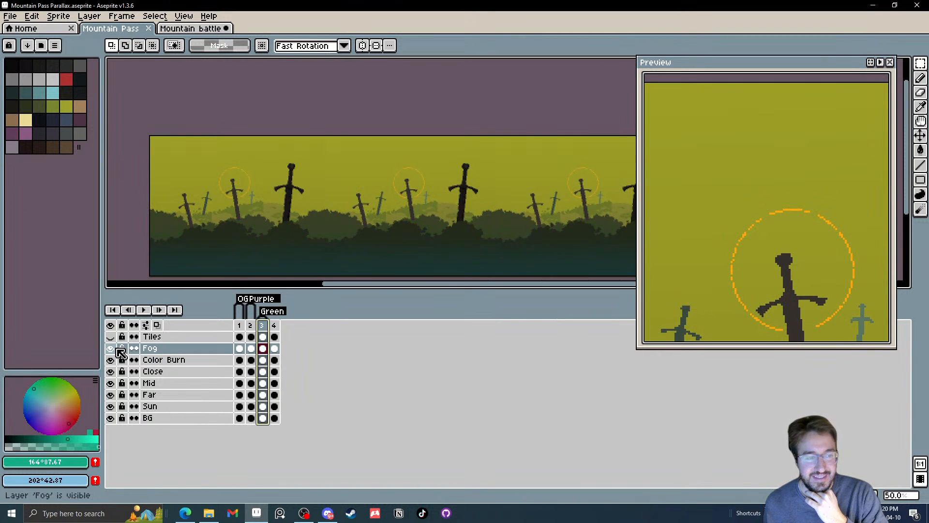
# Flatten the Mountain Pass layers from Fog down to BG into a single layer, leaving Tiles separate
pyautogui.moveTo(155, 360); pyautogui.dragTo(170, 367)
pyautogui.rightClick(169, 367)
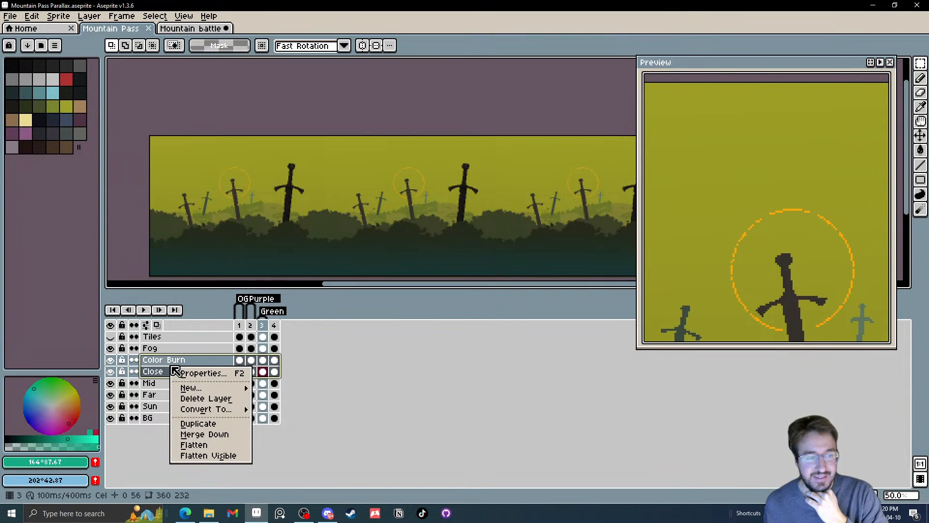
pyautogui.click(148, 417)
pyautogui.moveTo(159, 419); pyautogui.dragTo(169, 351)
pyautogui.rightClick(171, 354)
pyautogui.click(198, 428)
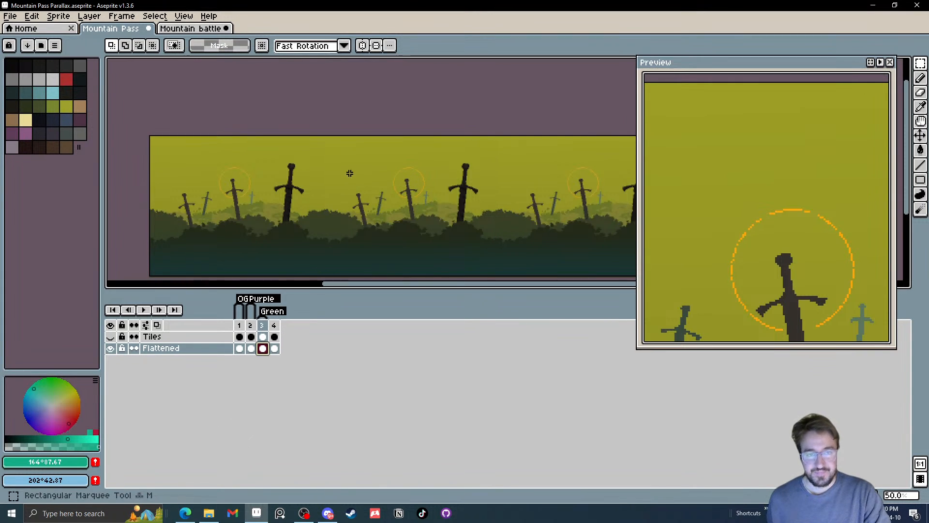
# Copy the full 360 × 288 Green background and paste it into frame 3 of the Mountain battle's Sun layer, shifted upward behind the bridge
pyautogui.moveTo(314, 77); pyautogui.dragTo(541, 247)
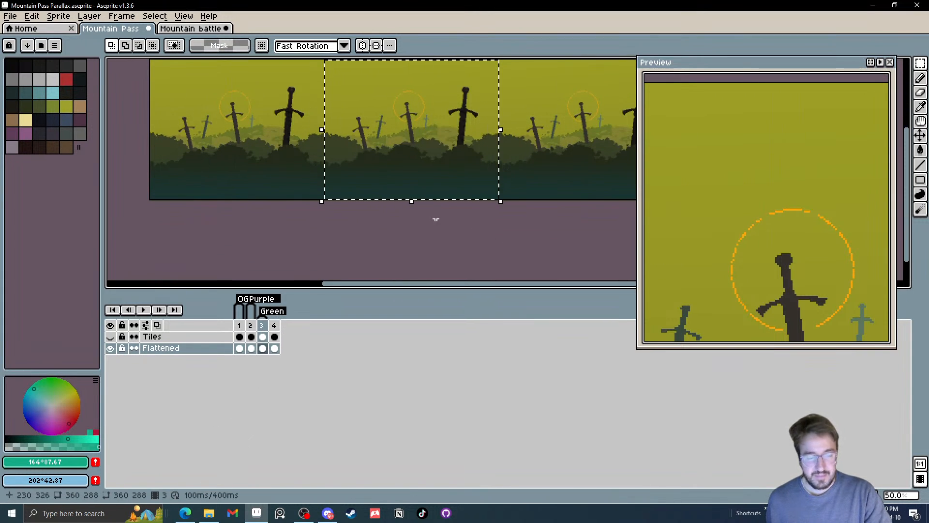
pyautogui.click(167, 30)
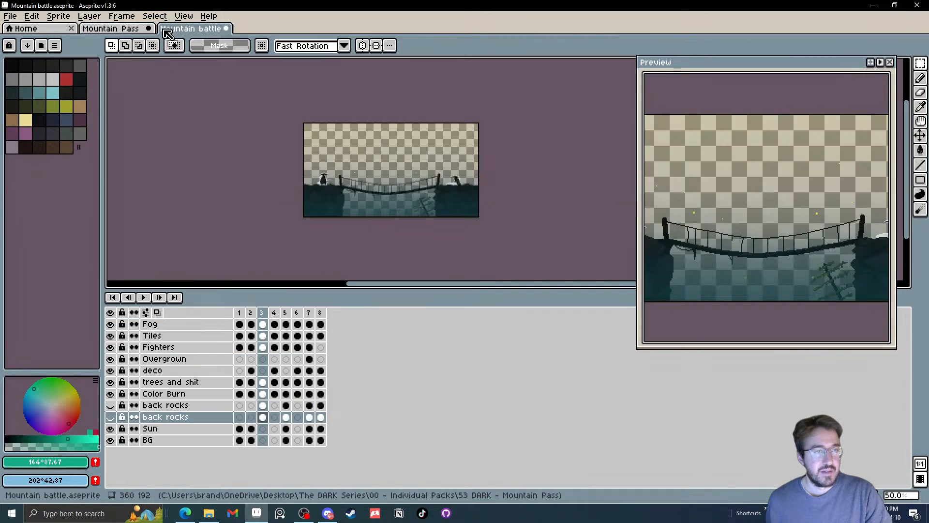
pyautogui.click(263, 428)
pyautogui.hotkey('ctrl', 'v')
pyautogui.moveTo(442, 242); pyautogui.dragTo(441, 219)
pyautogui.click(591, 187)
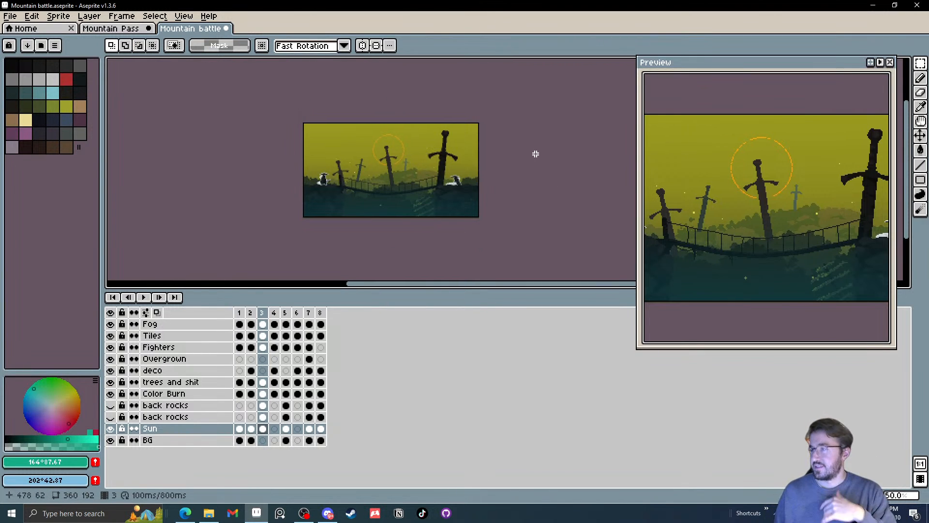
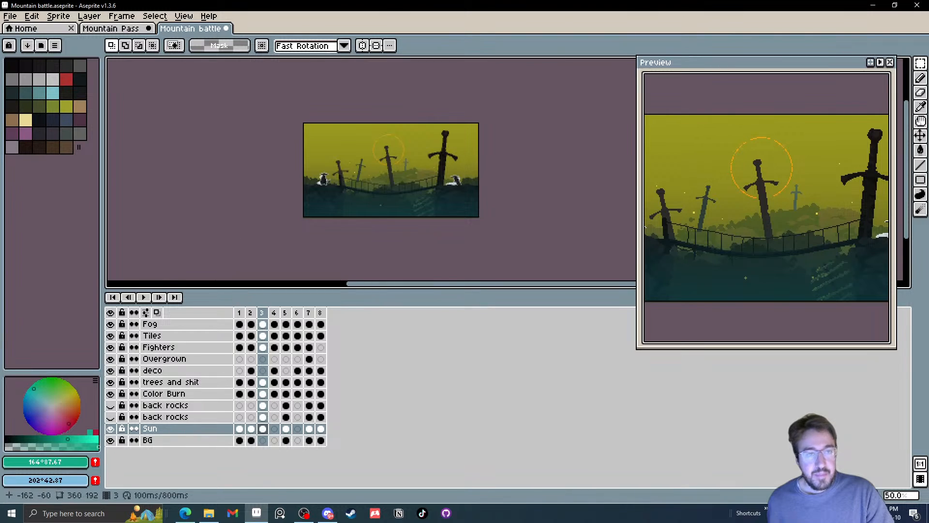
# Return to frame 1 (OG) of the Mountain Pass sprite and undo the flattening to restore its separate layers
pyautogui.click(110, 28)
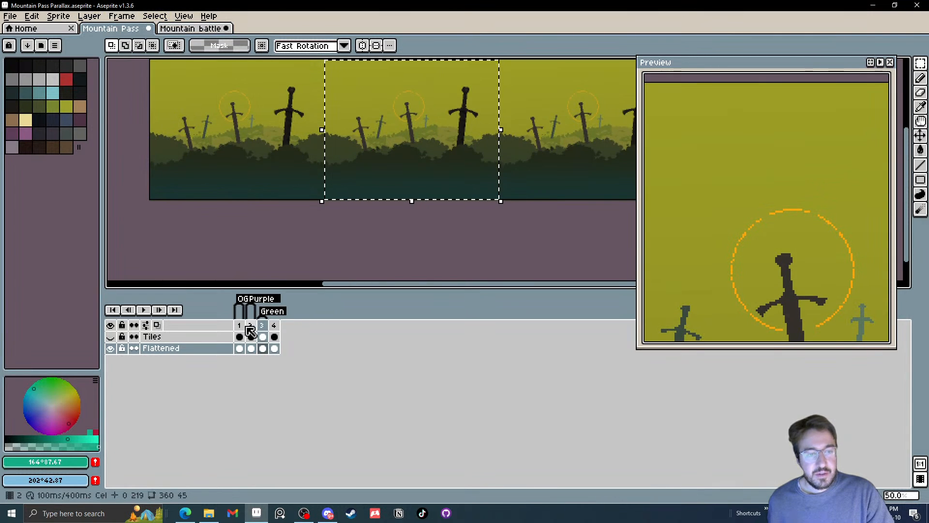
pyautogui.click(239, 348)
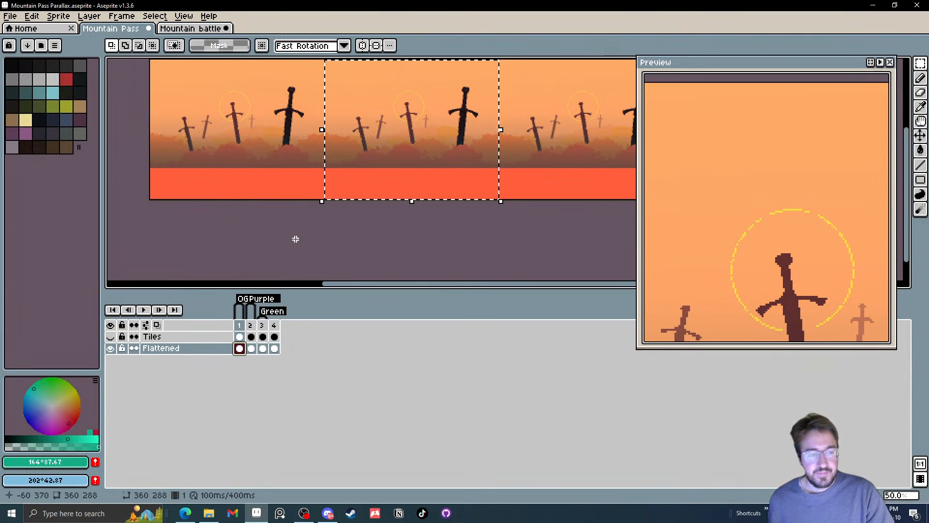
pyautogui.hotkey('ctrl', 'z')
pyautogui.hotkey('ctrl', 'z')
pyautogui.hotkey('ctrl', 'z')
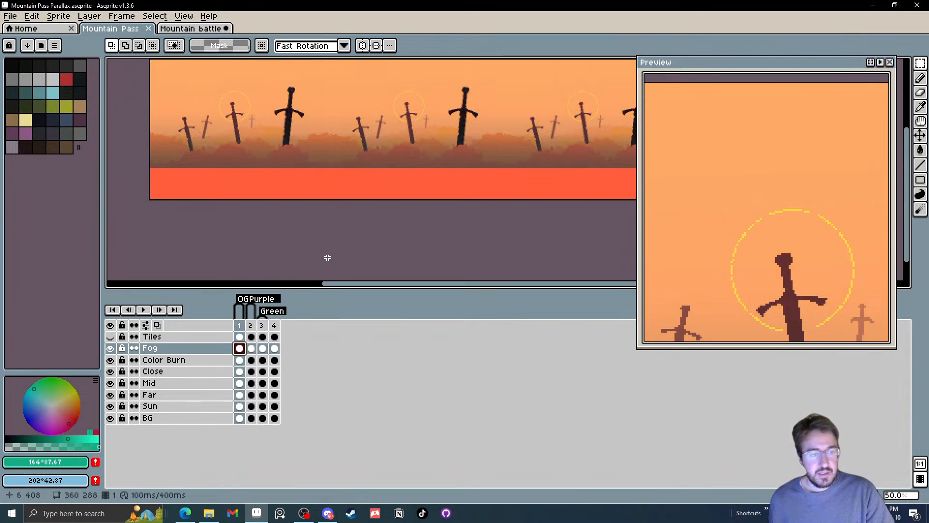
# Shift the whole Fog cel in frame 1 down 63 px so the fog reaches the canvas's lower edge, and save the sprite
pyautogui.moveTo(334, 251); pyautogui.dragTo(336, 263)
pyautogui.scroll(-1, 335, 263)
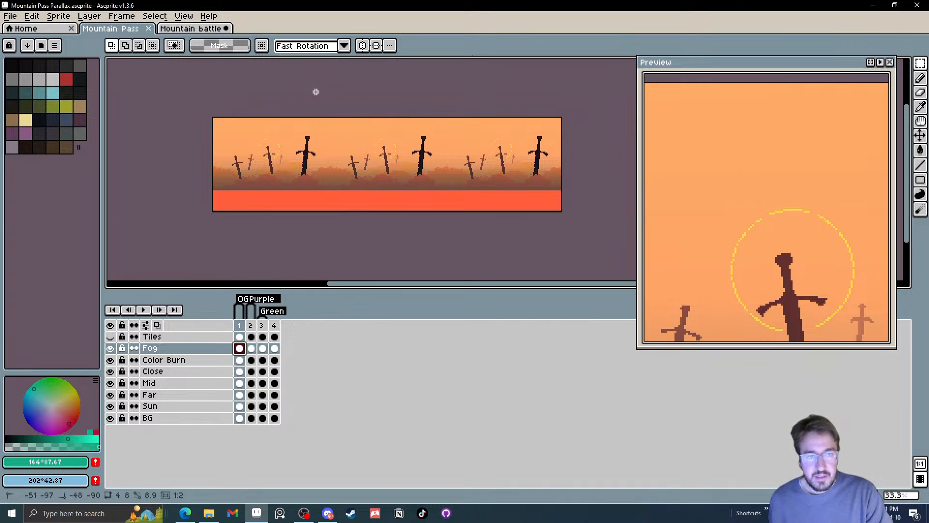
pyautogui.hotkey('ctrl', 'a')
pyautogui.moveTo(437, 206); pyautogui.dragTo(439, 219)
pyautogui.press('Down')
pyautogui.press('Down')
pyautogui.press('Down')
pyautogui.press('Down')
pyautogui.press('Down')
pyautogui.press('Down')
pyautogui.press('Down')
pyautogui.press('Down')
pyautogui.press('Down')
pyautogui.press('Down')
pyautogui.press('Down')
pyautogui.press('Down')
pyautogui.press('Down')
pyautogui.press('Down')
pyautogui.press('Down')
pyautogui.press('Down')
pyautogui.press('Down')
pyautogui.press('Down')
pyautogui.press('Down')
pyautogui.press('Down')
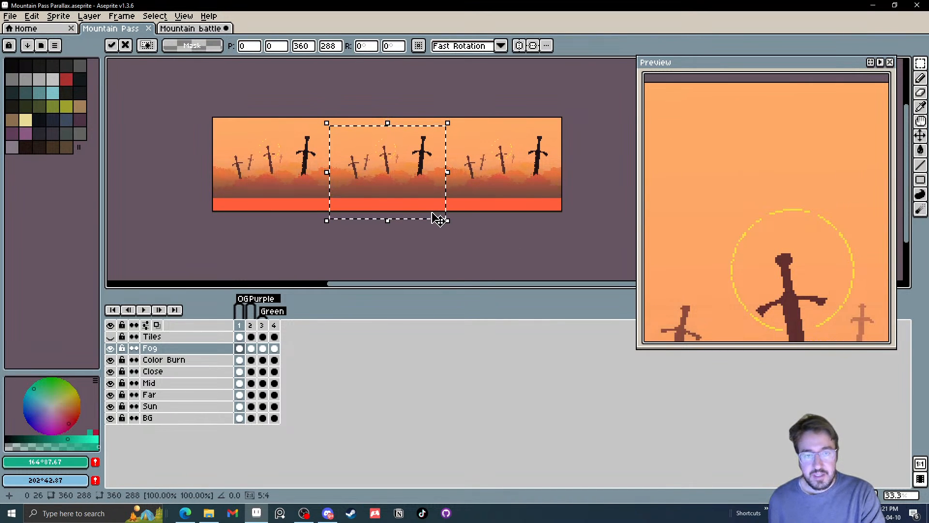
pyautogui.press('Down')
pyautogui.press('Down')
pyautogui.press('Down')
pyautogui.press('Down')
pyautogui.press('Down')
pyautogui.press('Down')
pyautogui.press('Down')
pyautogui.press('Down')
pyautogui.press('Down')
pyautogui.press('Down')
pyautogui.press('Down')
pyautogui.press('Down')
pyautogui.press('Down')
pyautogui.press('Down')
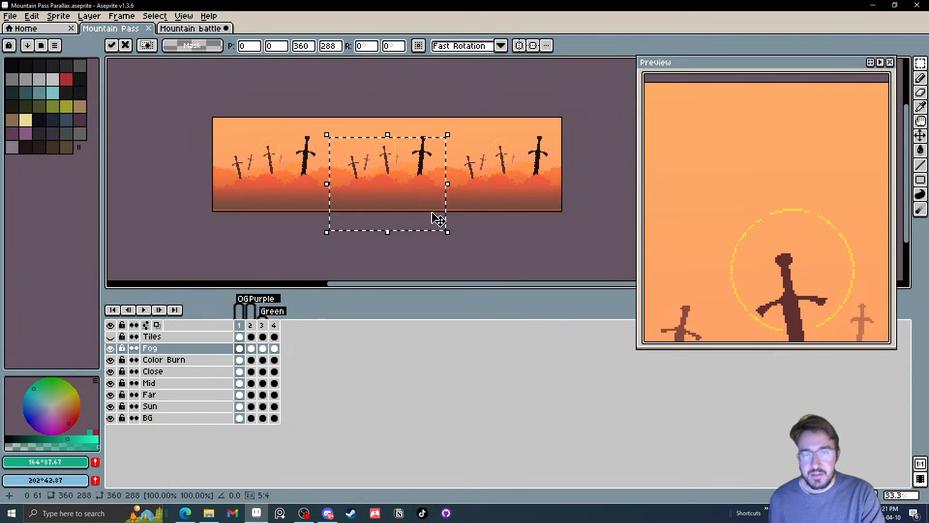
pyautogui.press('Down')
pyautogui.press('Down')
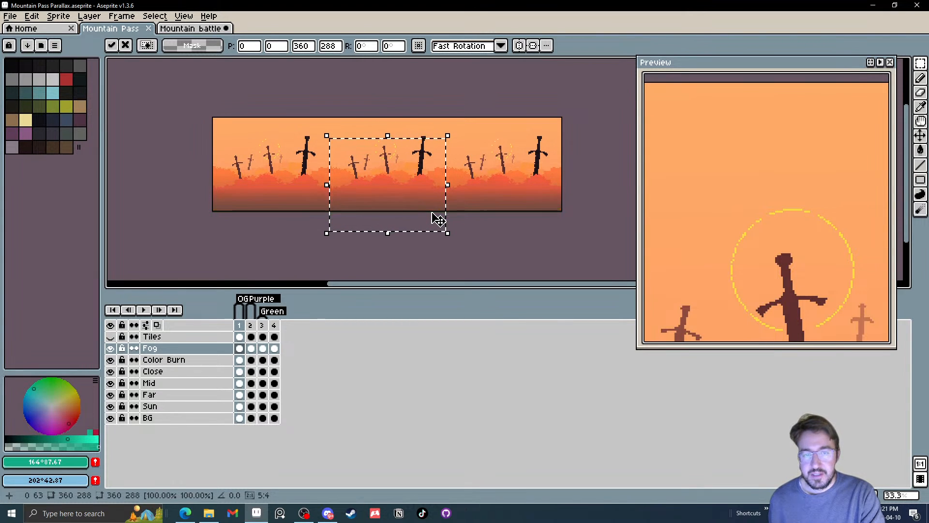
pyautogui.click(484, 216)
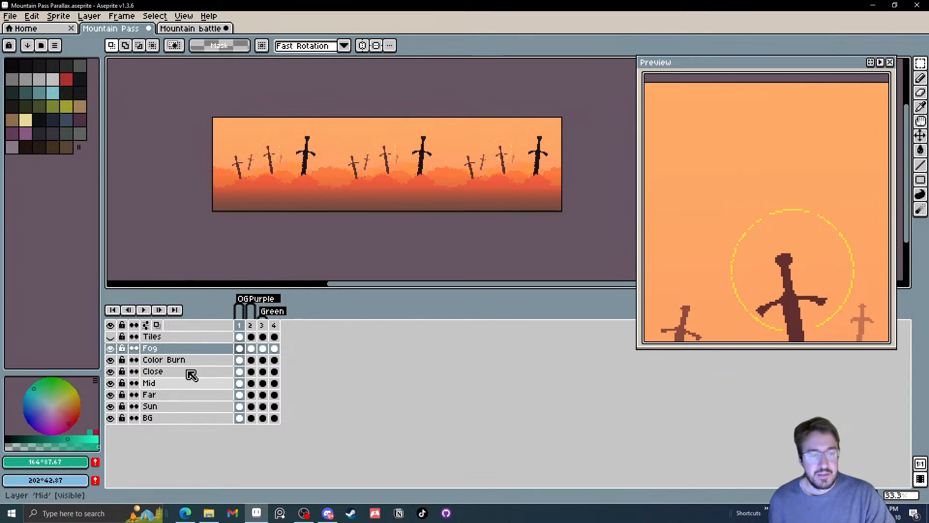
pyautogui.click(19, 19)
pyautogui.click(19, 60)
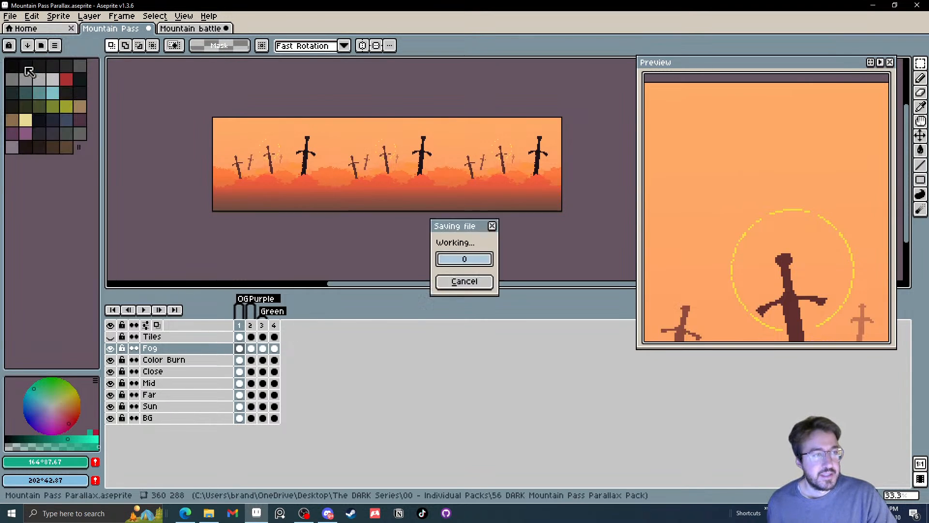
# Flatten the Mountain Pass layers from BG up to Fog into one layer, excluding Tiles
pyautogui.click(175, 382)
pyautogui.moveTo(164, 417); pyautogui.dragTo(173, 353)
pyautogui.rightClick(171, 353)
pyautogui.click(189, 444)
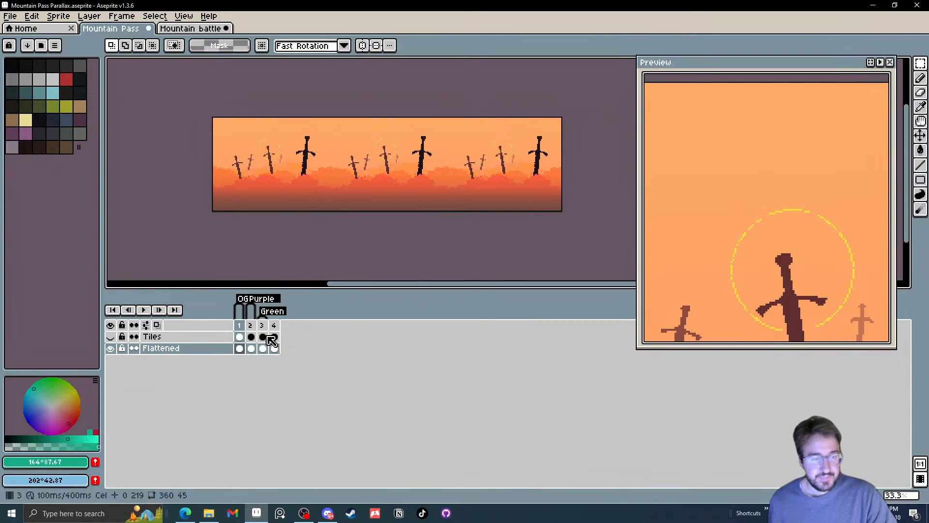
# Copy frame 1's 360 × 288 orange background into frame 3 of Mountain battle's BG layer, hide Sun, and shift the pasted image slightly upward
pyautogui.press('m')
pyautogui.moveTo(303, 99); pyautogui.dragTo(498, 244)
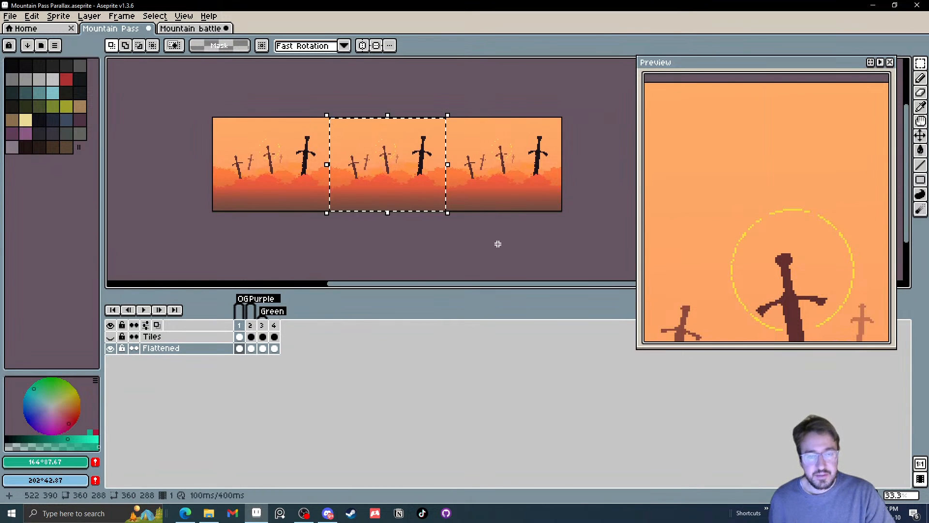
pyautogui.click(191, 28)
pyautogui.click(263, 440)
pyautogui.hotkey('ctrl', 'v')
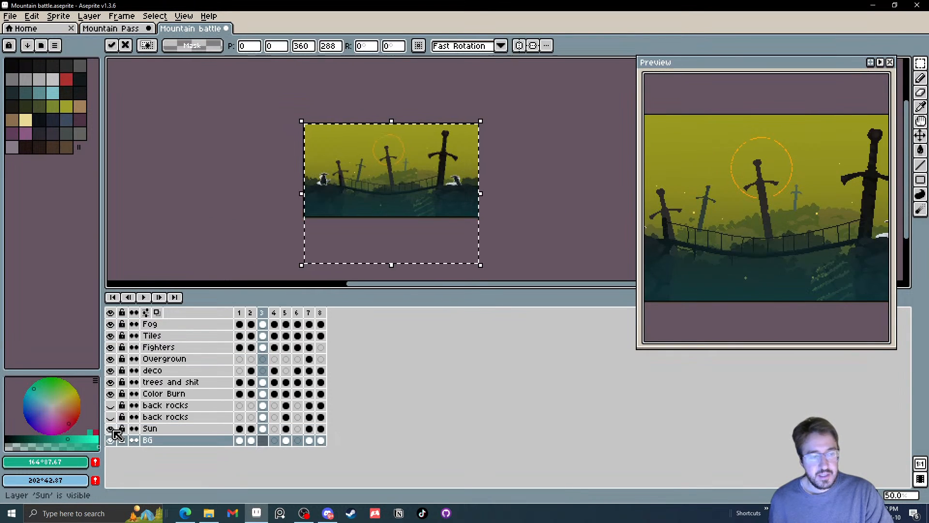
pyautogui.click(110, 428)
pyautogui.moveTo(431, 249)
pyautogui.mouseDown()
pyautogui.moveTo(430, 206)
pyautogui.moveTo(431, 237)
pyautogui.mouseUp()
pyautogui.click(561, 196)
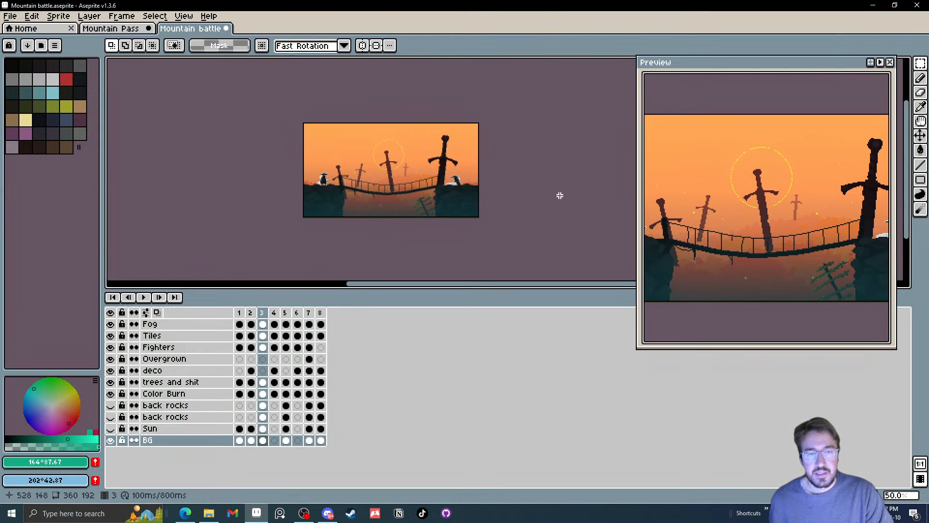
# Compare frame 3's background variants by showing the Sun layer and both back rocks layers one after another
pyautogui.click(112, 430)
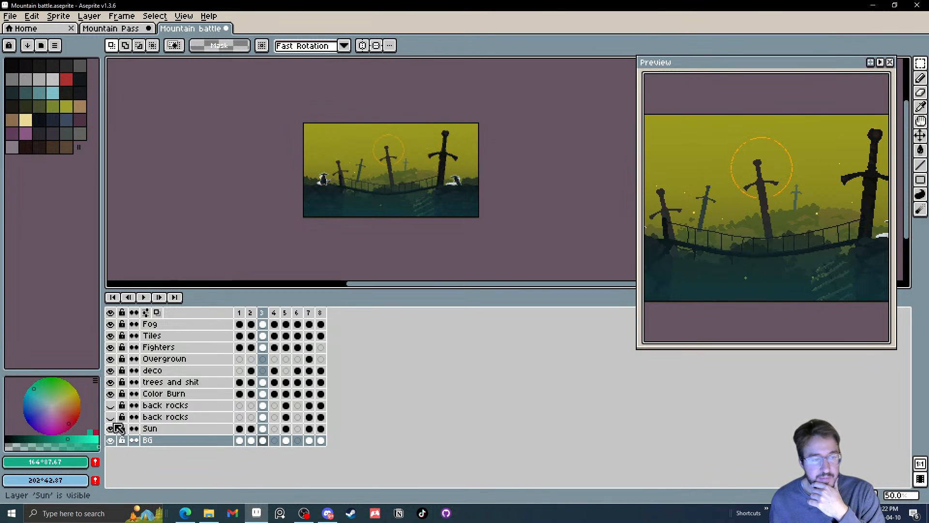
pyautogui.click(111, 417)
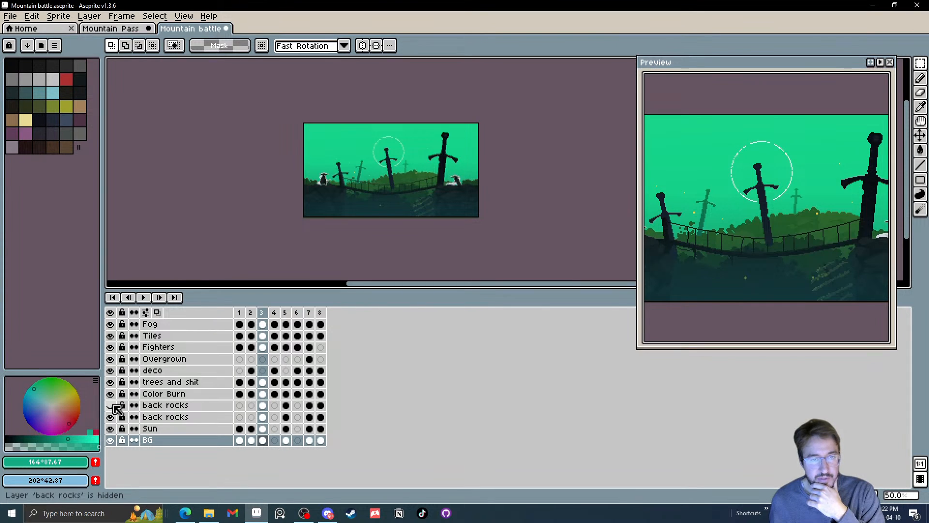
pyautogui.click(111, 406)
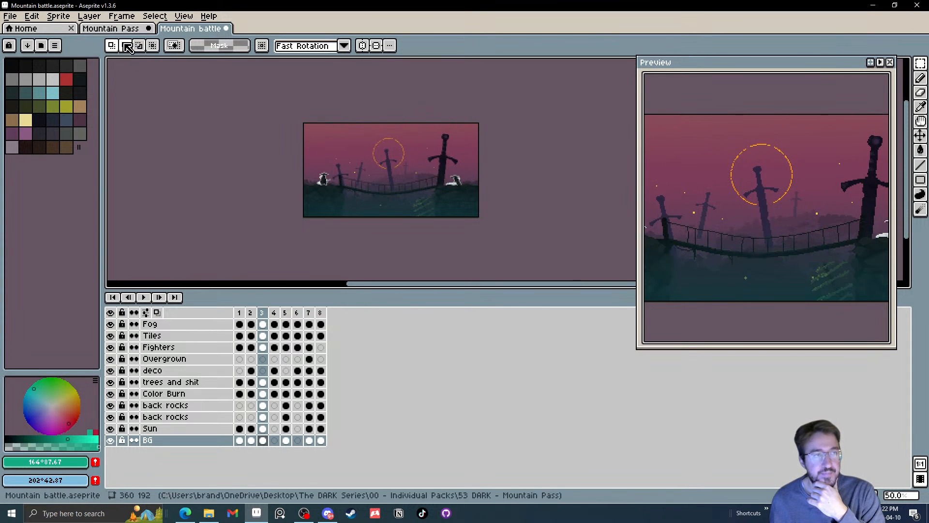
# Undo the latest flattening in the Mountain Pass sprite to restore the Fog to BG layers, and save the sprite
pyautogui.click(111, 29)
pyautogui.click(188, 238)
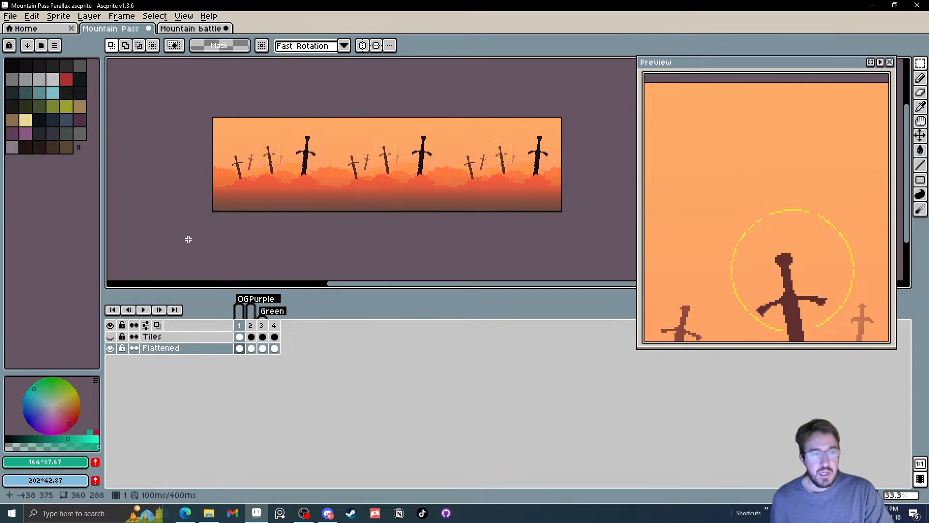
pyautogui.hotkey('ctrl', 'z')
pyautogui.hotkey('ctrl', 'z')
pyautogui.hotkey('ctrl', 'z')
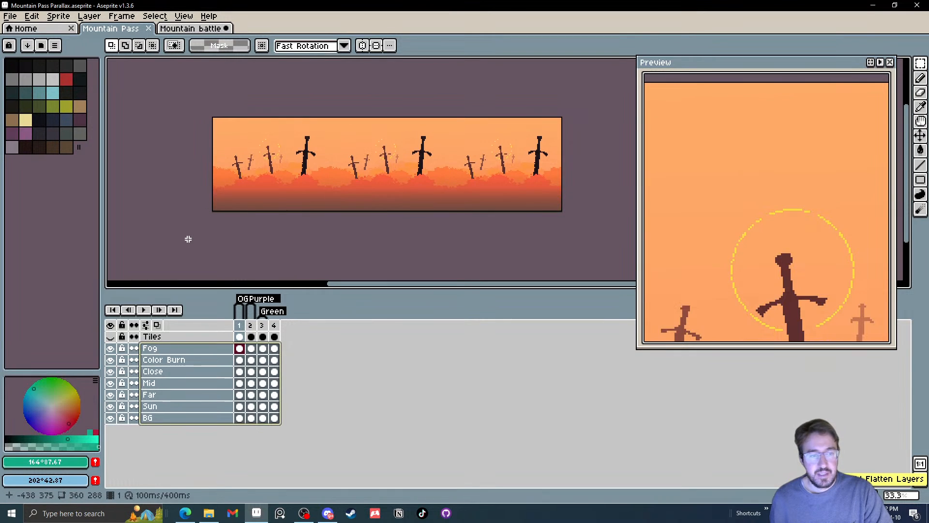
pyautogui.click(189, 239)
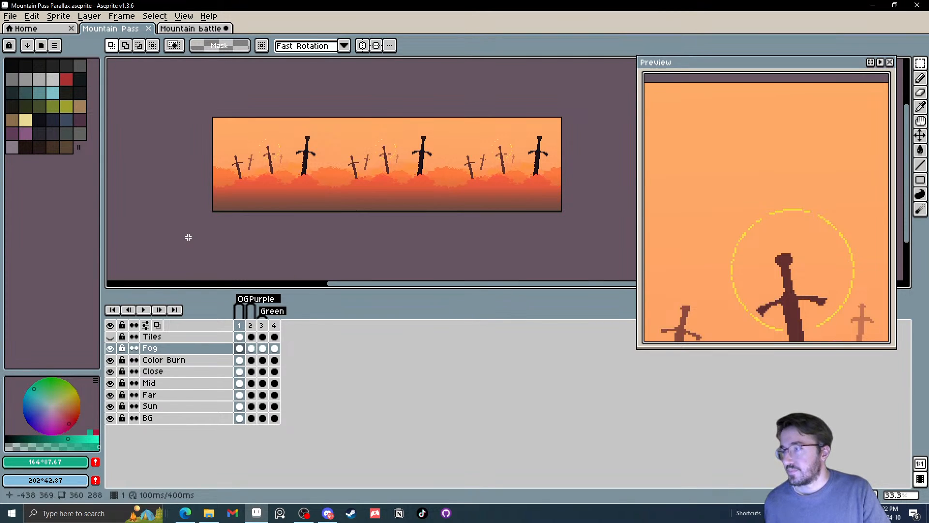
pyautogui.click(10, 16)
pyautogui.click(35, 72)
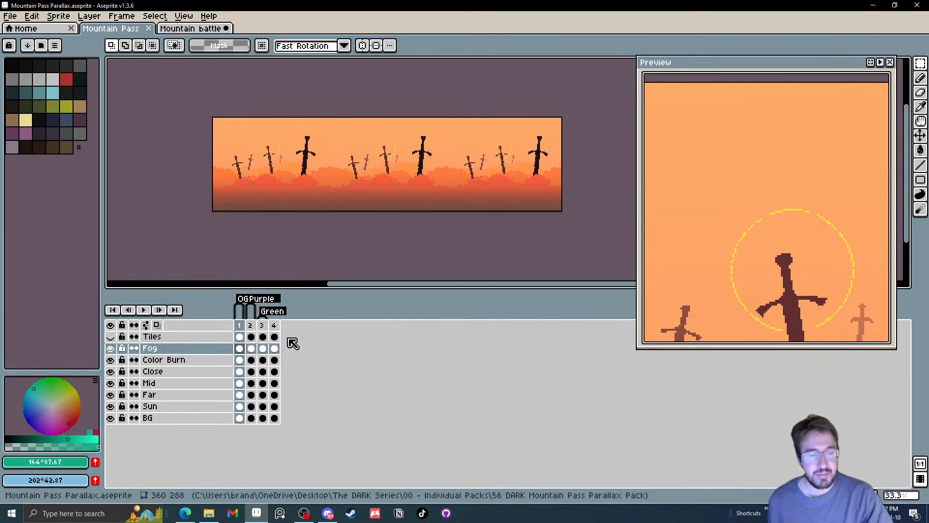
# Add a new layer directly above Fog and hide the Fog layer
pyautogui.rightClick(187, 352)
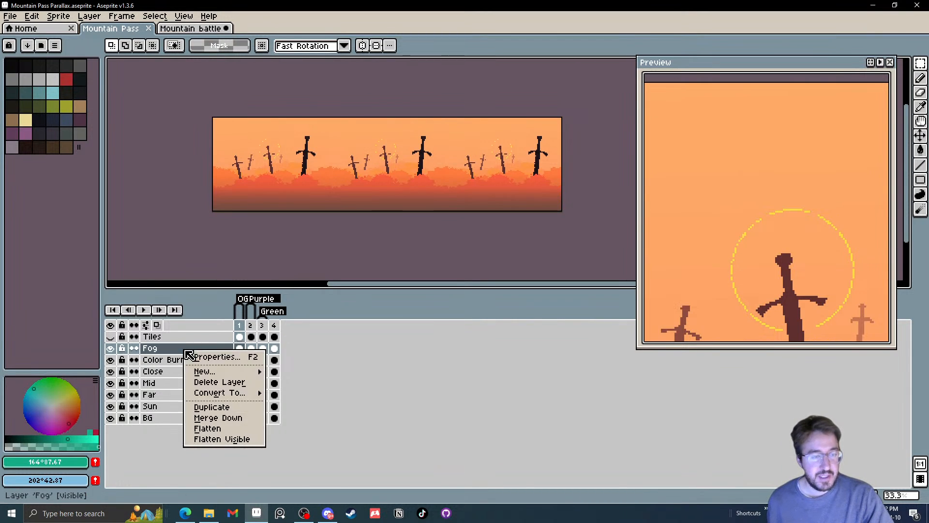
pyautogui.moveTo(206, 371)
pyautogui.click(297, 377)
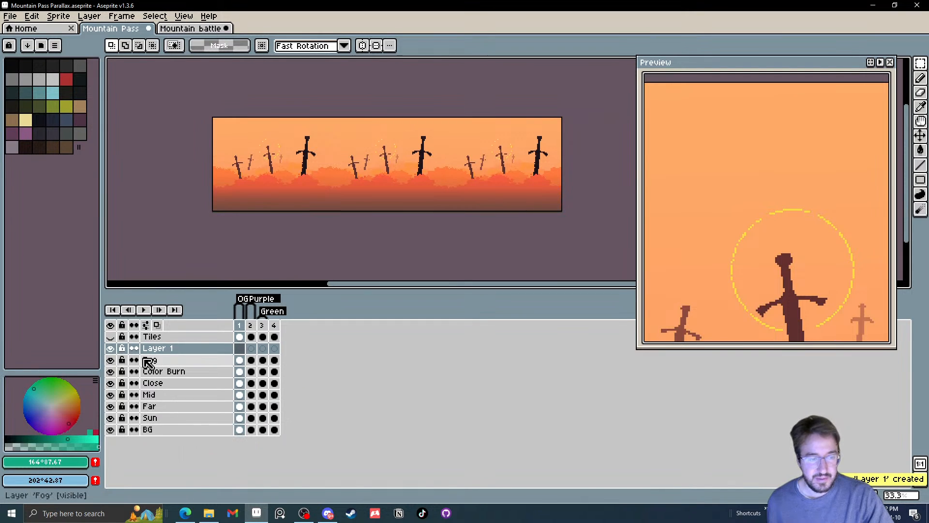
pyautogui.click(110, 360)
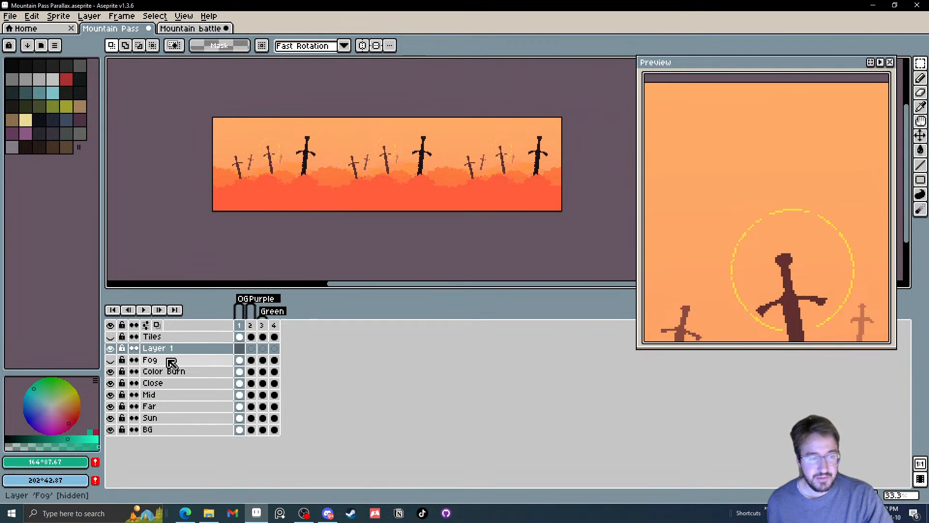
# Examine the teal, Green and Purple variants without fog, ending on the new layer's cel in frame 2
pyautogui.click(275, 360)
pyautogui.click(273, 349)
pyautogui.scroll(2, 349, 194)
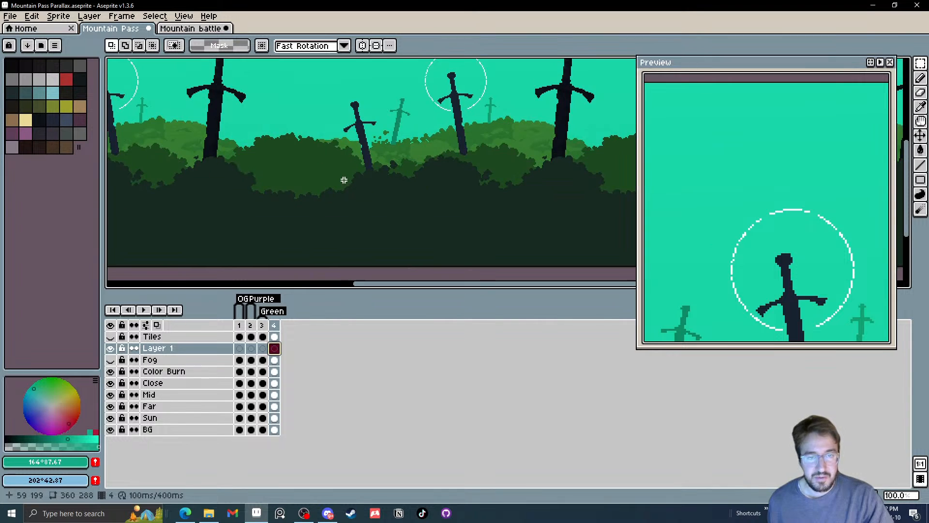
pyautogui.scroll(-1, 337, 201)
pyautogui.click(263, 350)
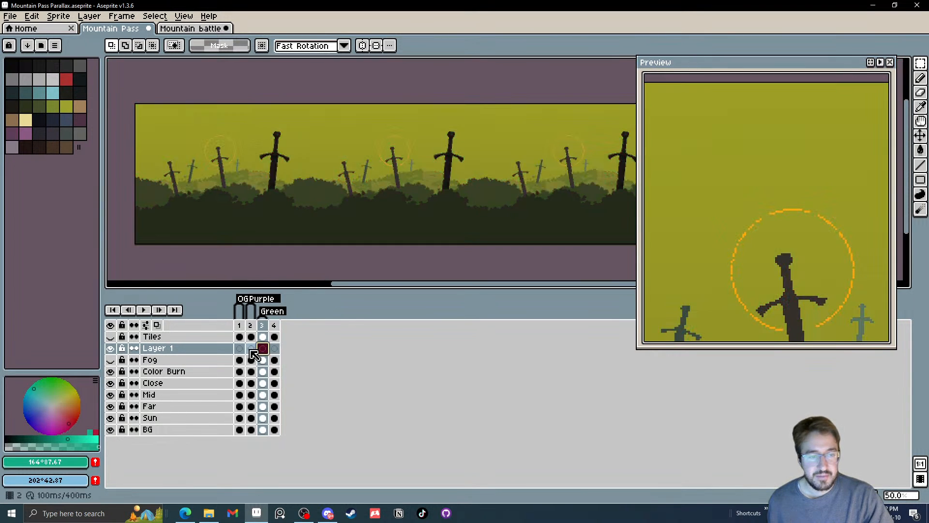
pyautogui.click(251, 351)
pyautogui.moveTo(336, 229); pyautogui.dragTo(350, 237)
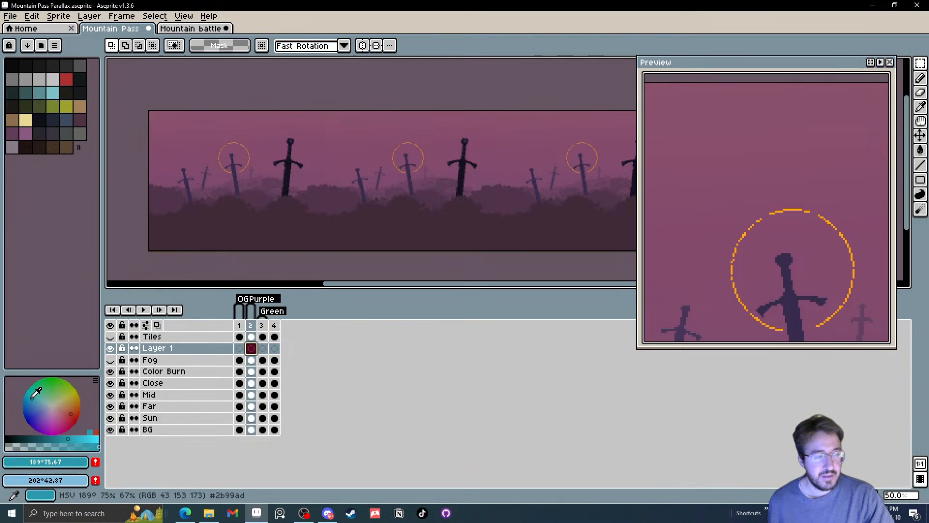
# Fill frame 2 of the new layer with a vertical gradient from dark blue (239°, 91, 33) below to dark green (166°, 73, 33) above
pyautogui.click(37, 409)
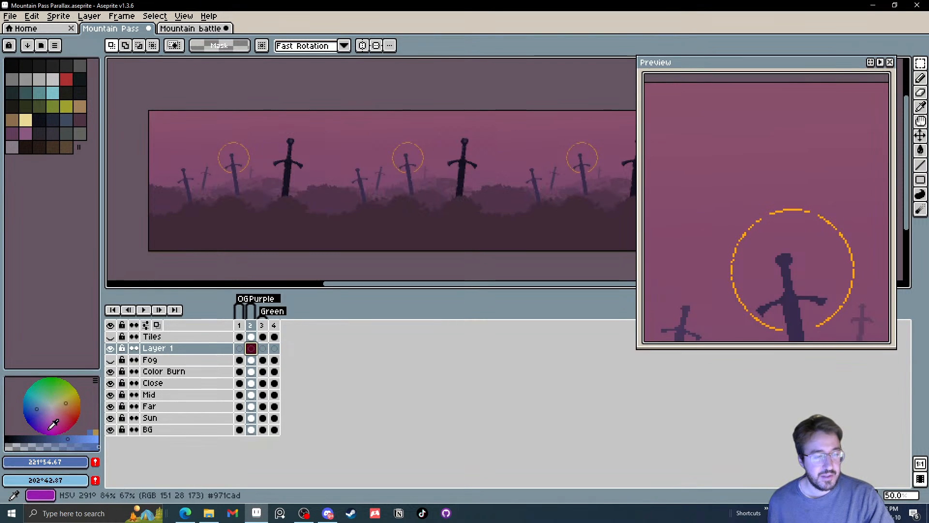
pyautogui.click(37, 402)
pyautogui.rightClick(52, 385)
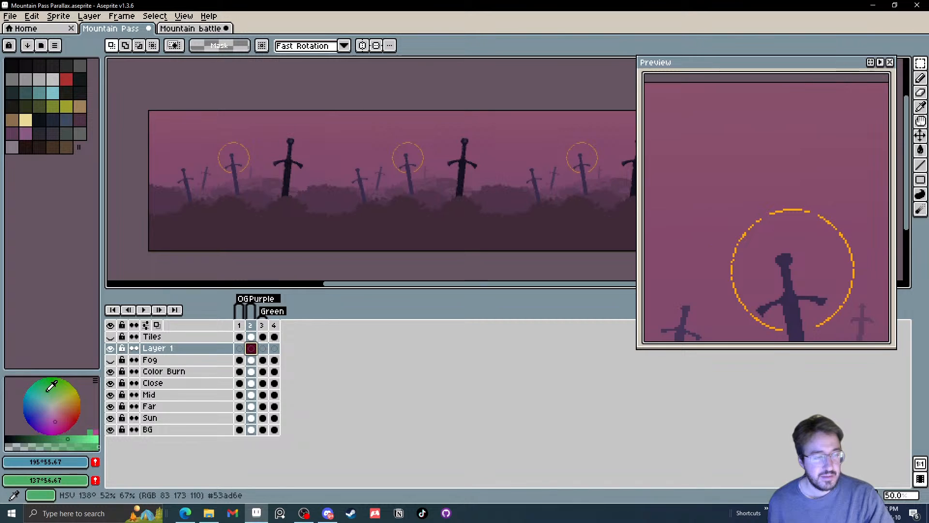
pyautogui.click(33, 412)
pyautogui.rightClick(41, 392)
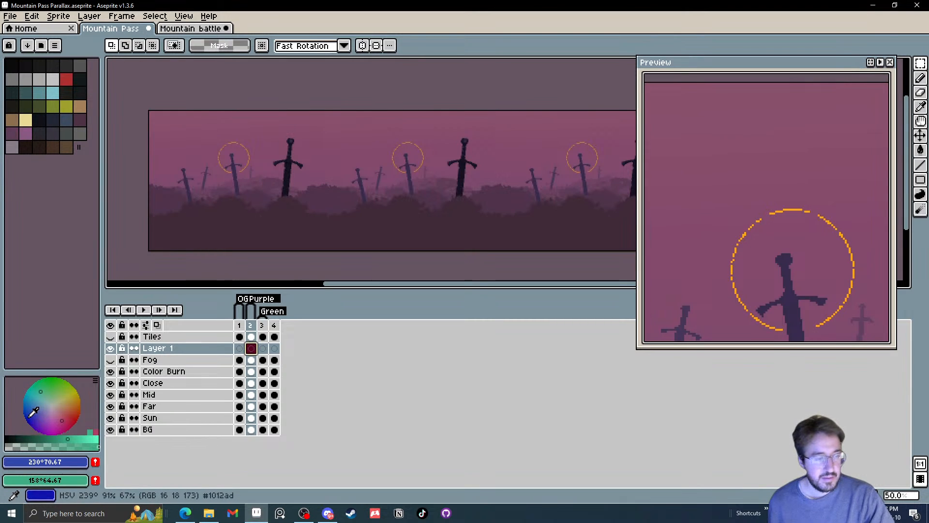
pyautogui.click(29, 419)
pyautogui.click(35, 437)
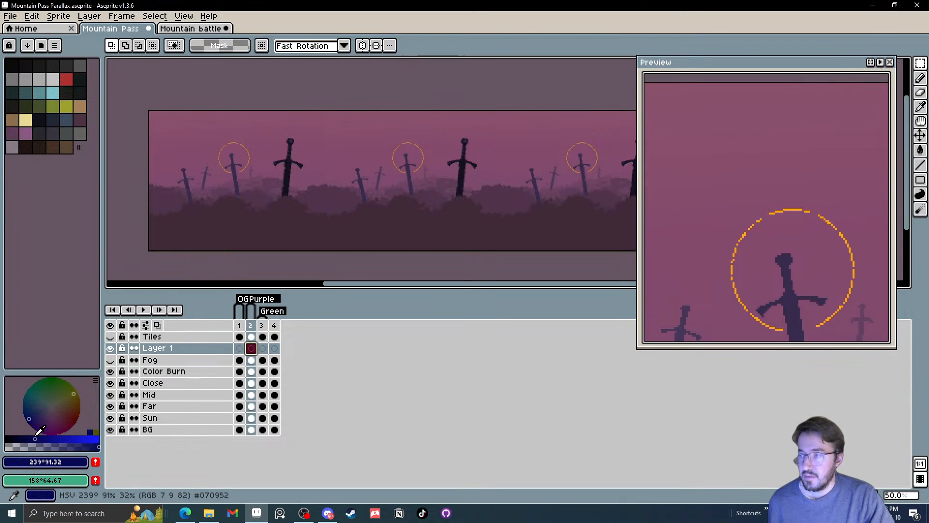
pyautogui.rightClick(39, 388)
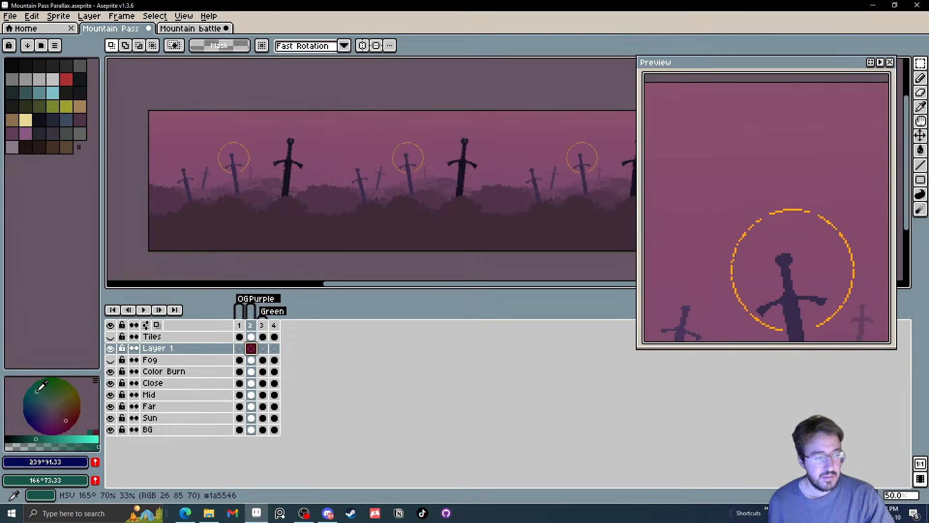
pyautogui.click(919, 153)
pyautogui.click(906, 151)
pyautogui.moveTo(467, 263); pyautogui.dragTo(465, 116)
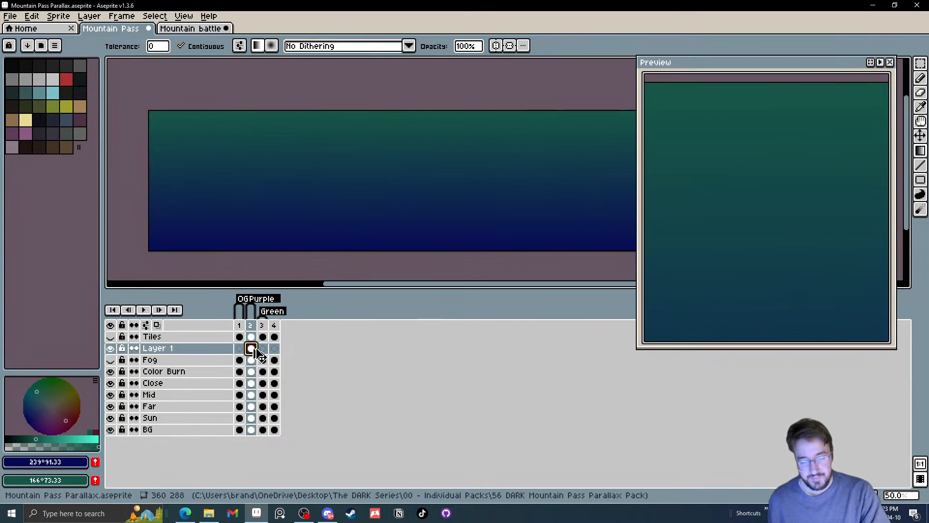
pyautogui.hotkey('ctrl', 'u')
pyautogui.moveTo(363, 387)
pyautogui.mouseDown()
pyautogui.moveTo(354, 395)
pyautogui.moveTo(367, 394)
pyautogui.mouseUp()
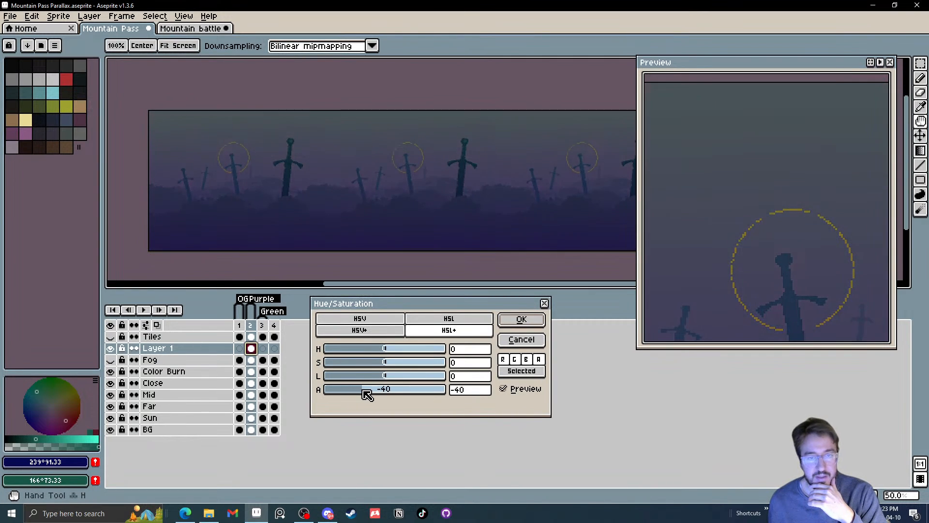
pyautogui.click(535, 342)
pyautogui.scroll(-1, 459, 247)
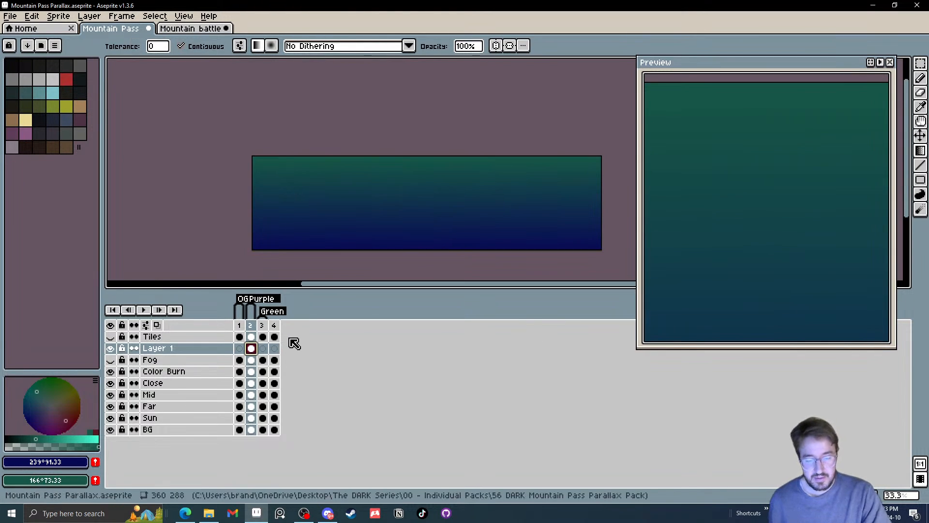
# Lower the alpha of the gradient in frame 2 of Layer 1 by 38 with Hue/Saturation
pyautogui.hotkey('ctrl', 'u')
pyautogui.click(357, 393)
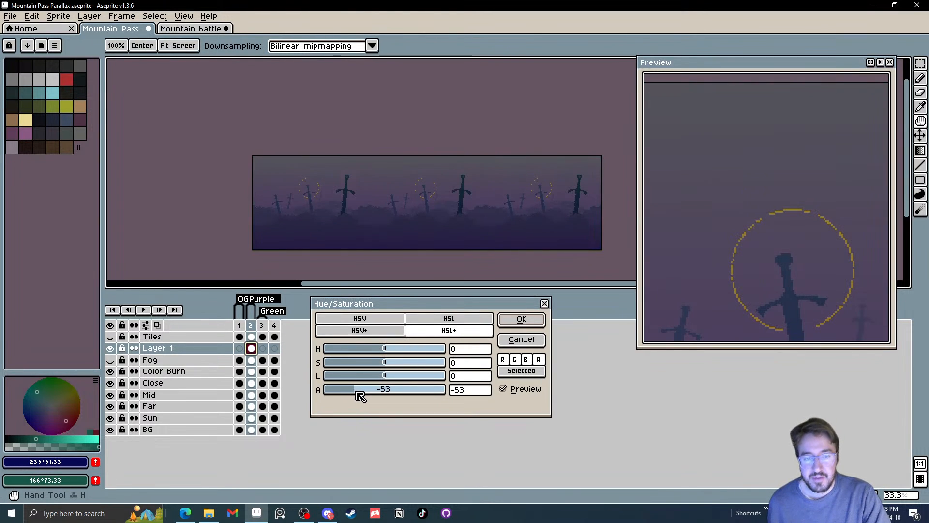
pyautogui.click(362, 394)
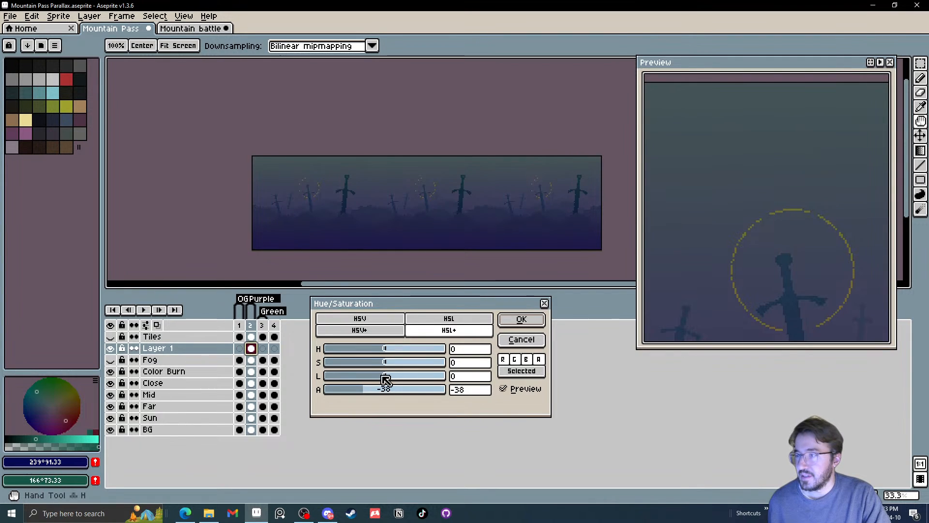
pyautogui.click(521, 320)
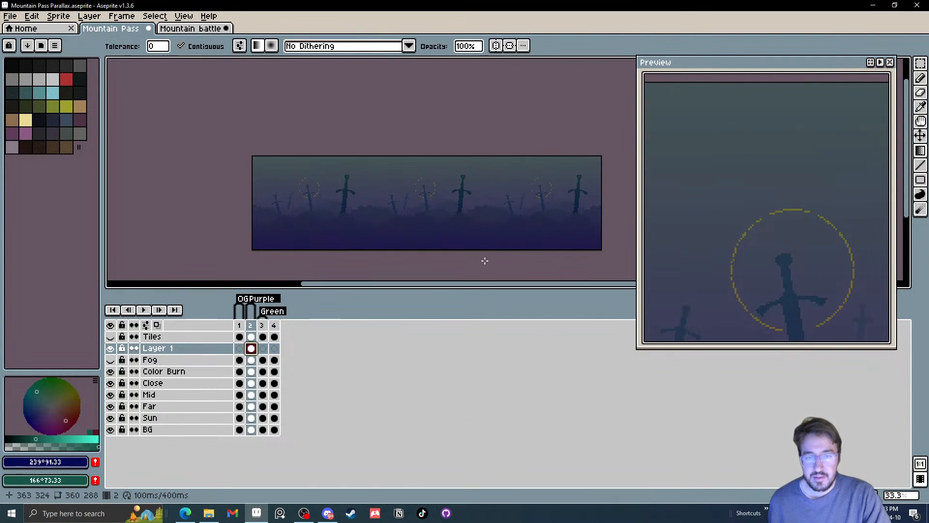
# Squash the gradient vertically to 360 × 149 px against the canvas's lower edge, and clear the selection
pyautogui.moveTo(485, 261); pyautogui.dragTo(443, 245)
pyautogui.press('m')
pyautogui.moveTo(320, 120); pyautogui.dragTo(457, 286)
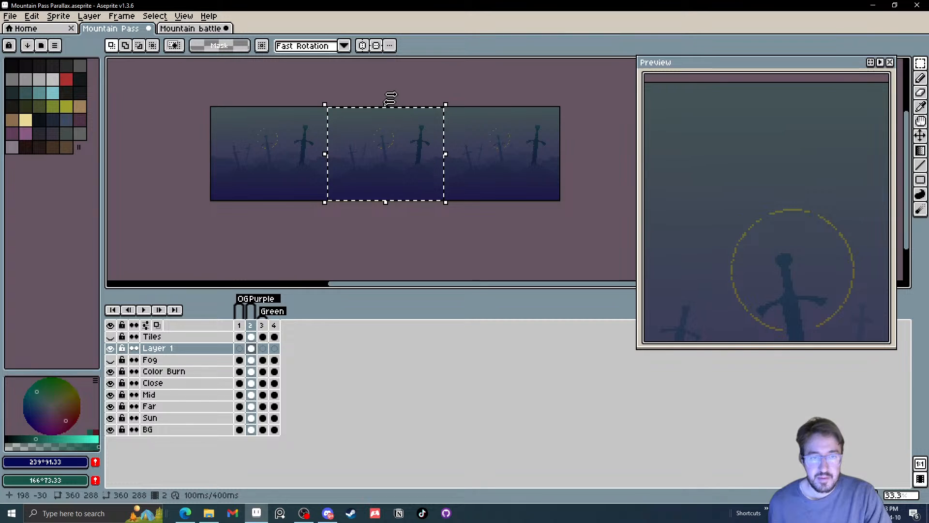
pyautogui.moveTo(391, 98); pyautogui.dragTo(404, 153)
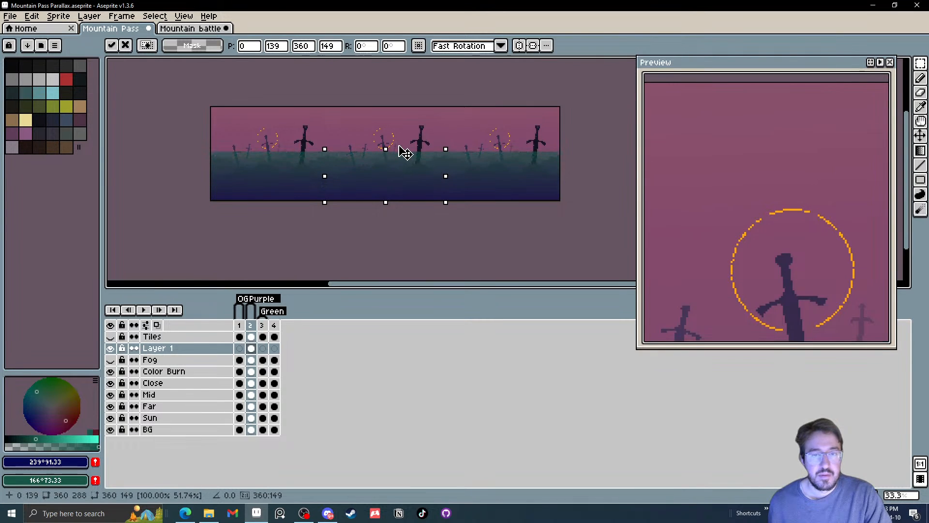
pyautogui.press('Return')
pyautogui.hotkey('ctrl', 'd')
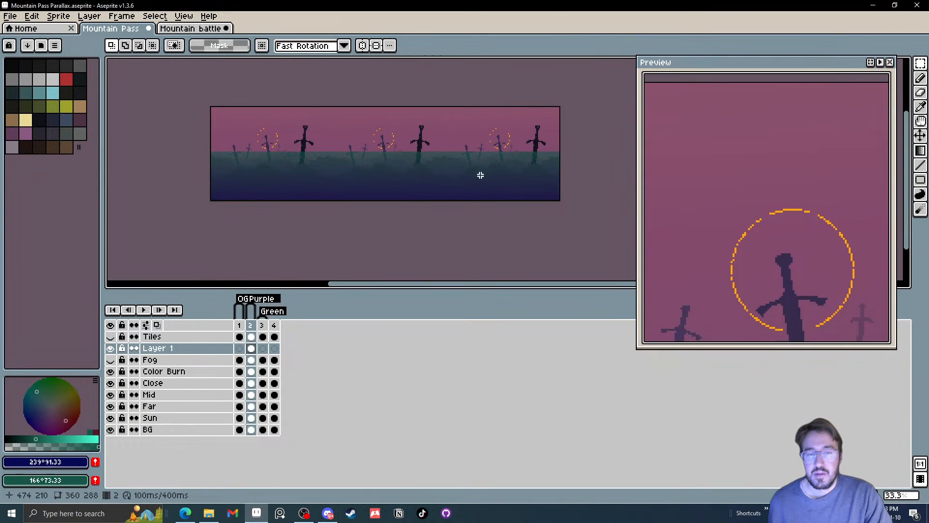
pyautogui.scroll(2, 481, 175)
pyautogui.scroll(-1, 326, 156)
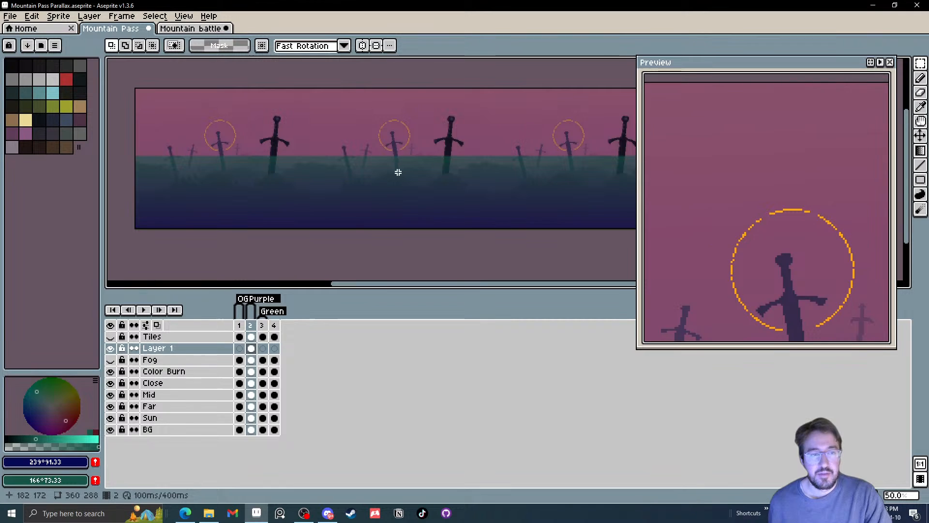
pyautogui.scroll(-1, 387, 194)
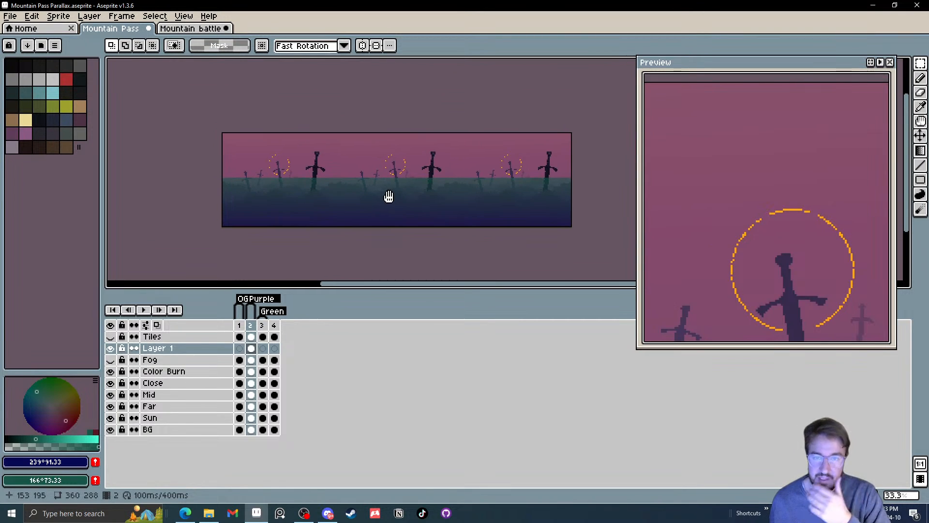
pyautogui.moveTo(389, 197); pyautogui.dragTo(388, 199)
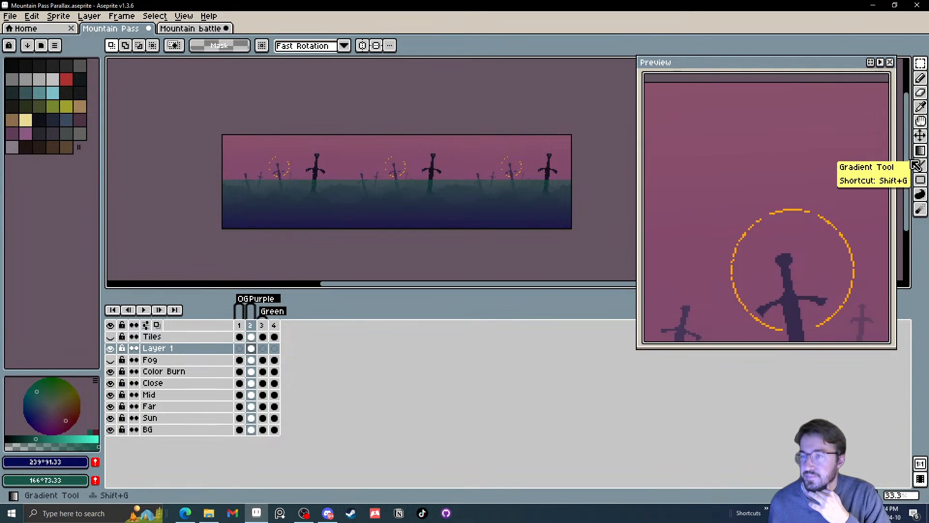
# Undo the squash and lower the gradient's alpha in two overlapping full-width bands, the top 103 px and a 133 px band starting slightly lower
pyautogui.moveTo(587, 204); pyautogui.dragTo(155, 107)
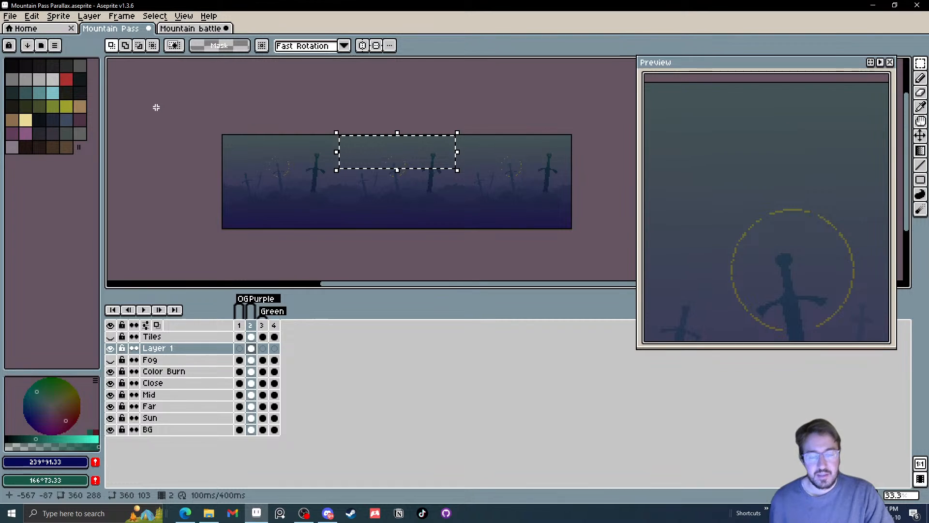
pyautogui.hotkey('ctrl', 'u')
pyautogui.moveTo(376, 389); pyautogui.dragTo(375, 395)
pyautogui.click(522, 319)
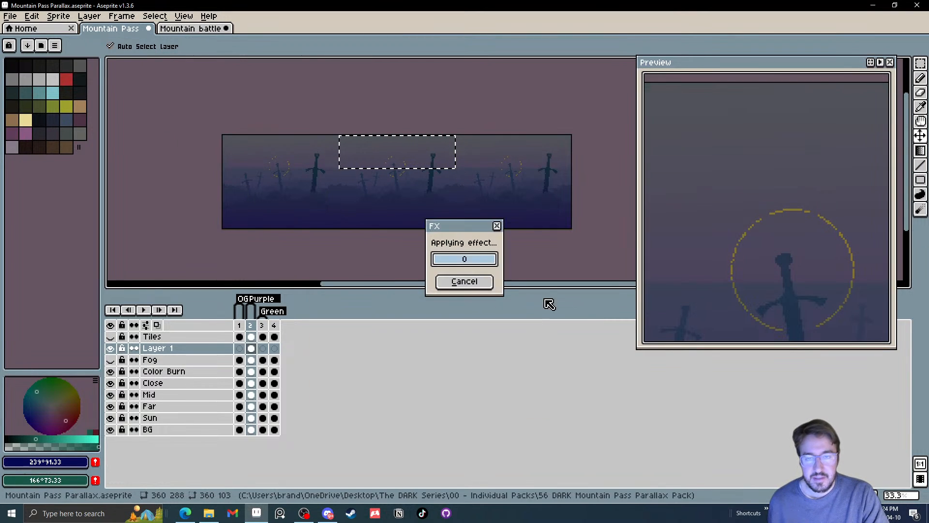
pyautogui.press('m')
pyautogui.hotkey('ctrl', 'u')
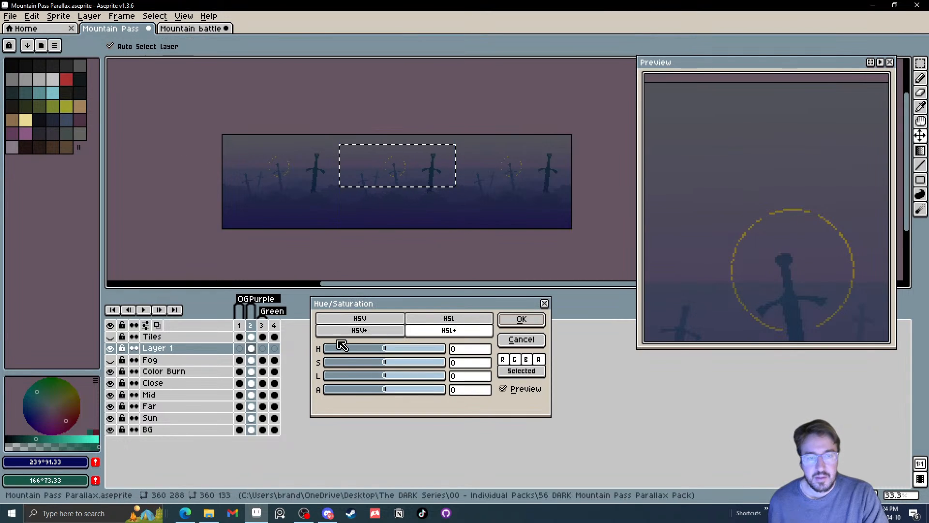
pyautogui.moveTo(378, 390); pyautogui.dragTo(383, 389)
pyautogui.click(521, 320)
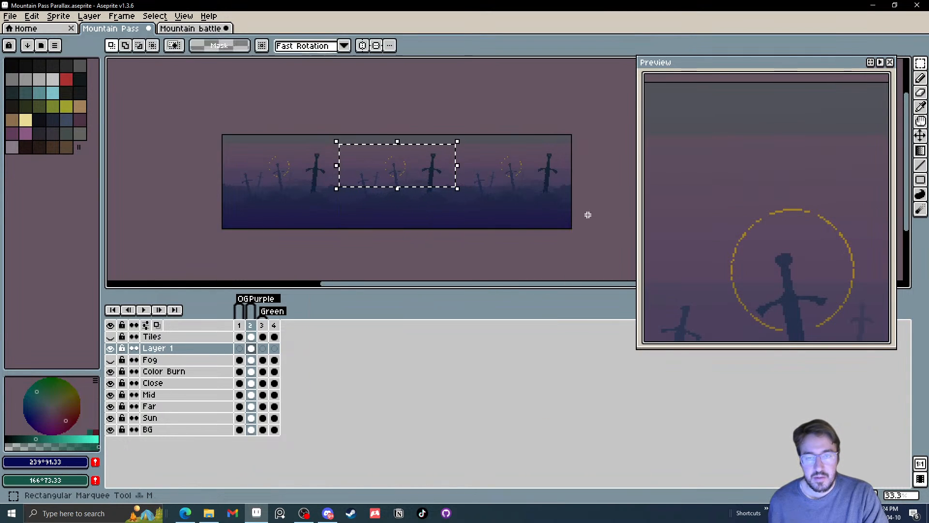
# Fade the gradient further in three growing full-width areas, lowering the alpha of the top 202 px, about 240 px, and 271 px by 65
pyautogui.hotkey('ctrl', 'u')
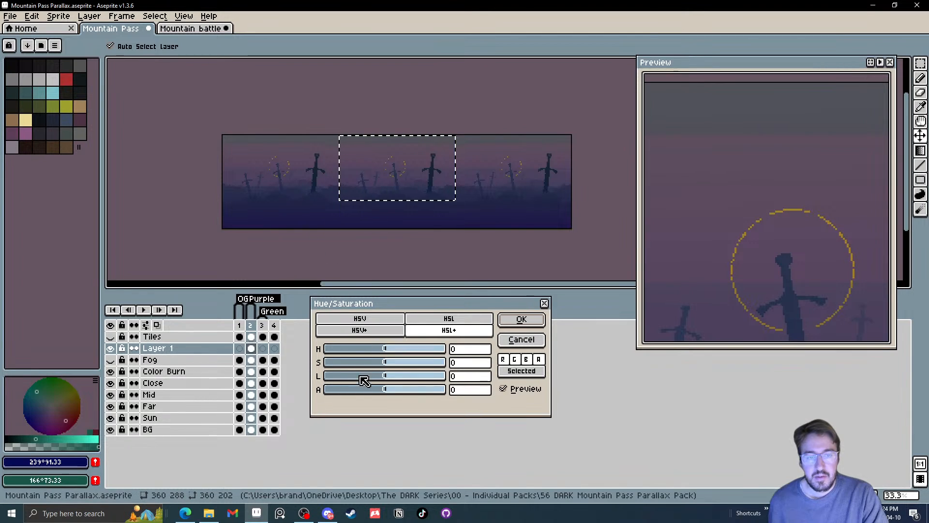
pyautogui.moveTo(383, 390)
pyautogui.mouseDown()
pyautogui.moveTo(360, 390)
pyautogui.moveTo(369, 389)
pyautogui.mouseUp()
pyautogui.click(522, 320)
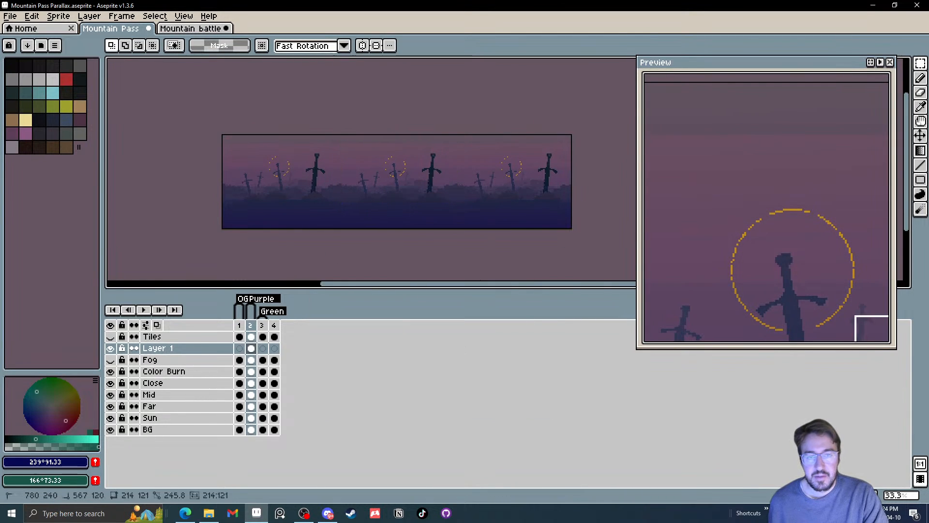
pyautogui.hotkey('ctrl', 'u')
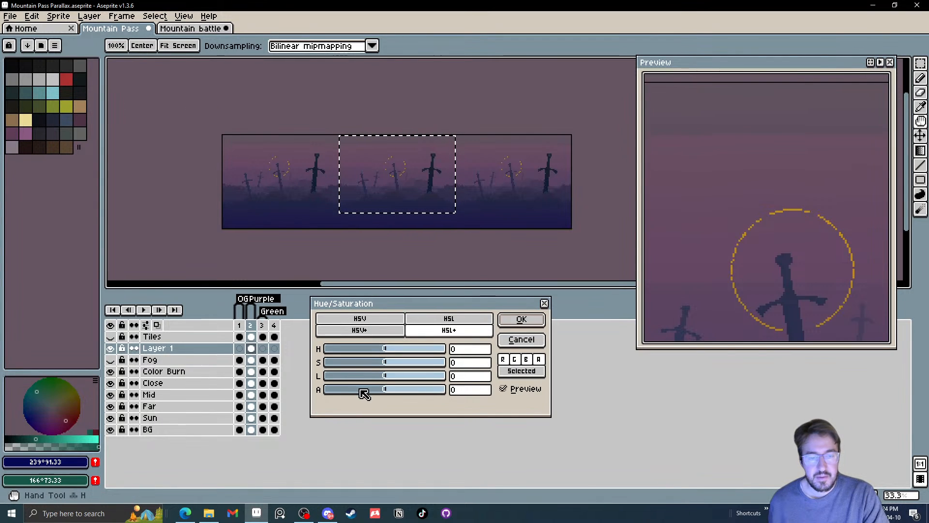
pyautogui.click(361, 390)
pyautogui.click(527, 322)
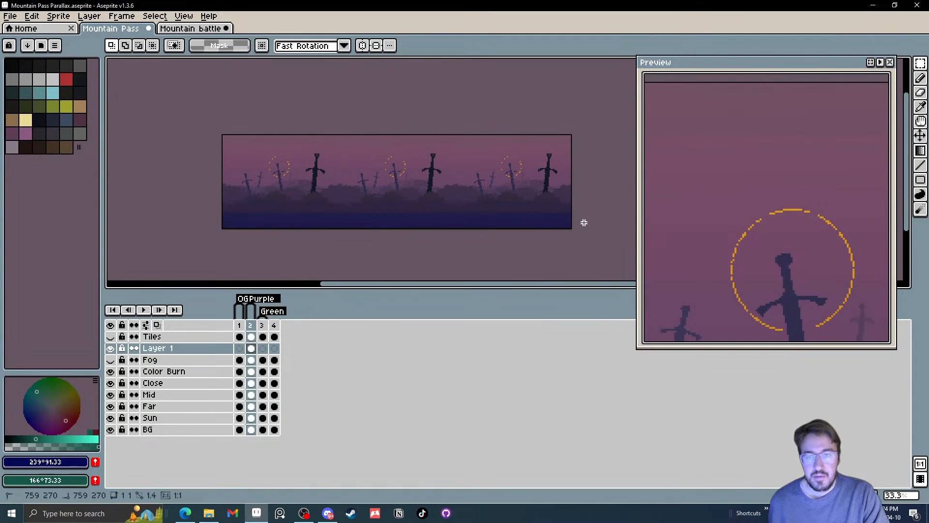
pyautogui.hotkey('ctrl', 'u')
pyautogui.moveTo(386, 389); pyautogui.dragTo(352, 389)
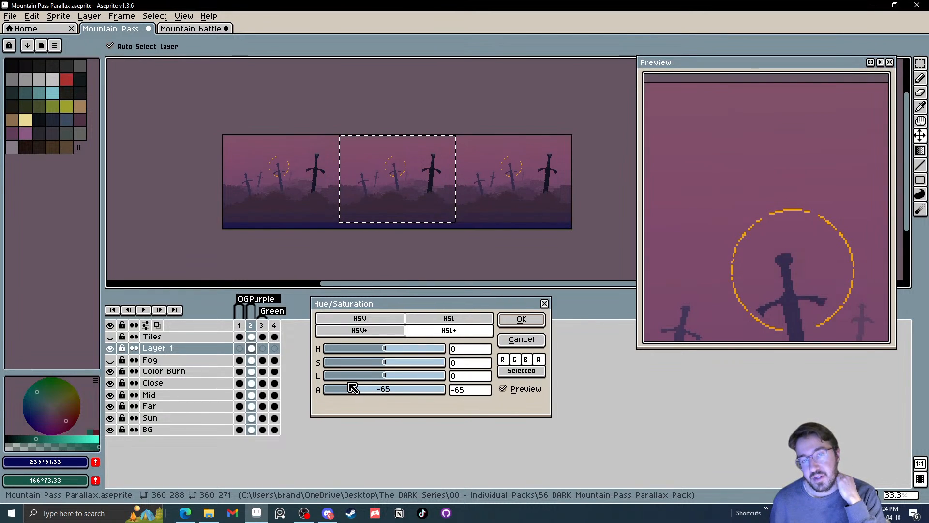
pyautogui.click(533, 319)
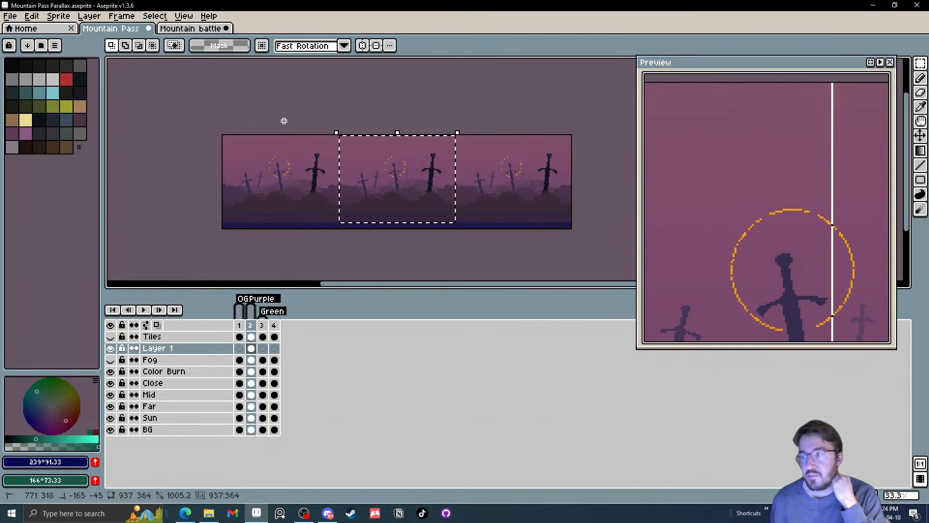
# Clear the selection and delete Layer 1 with its gradient
pyautogui.click(288, 148)
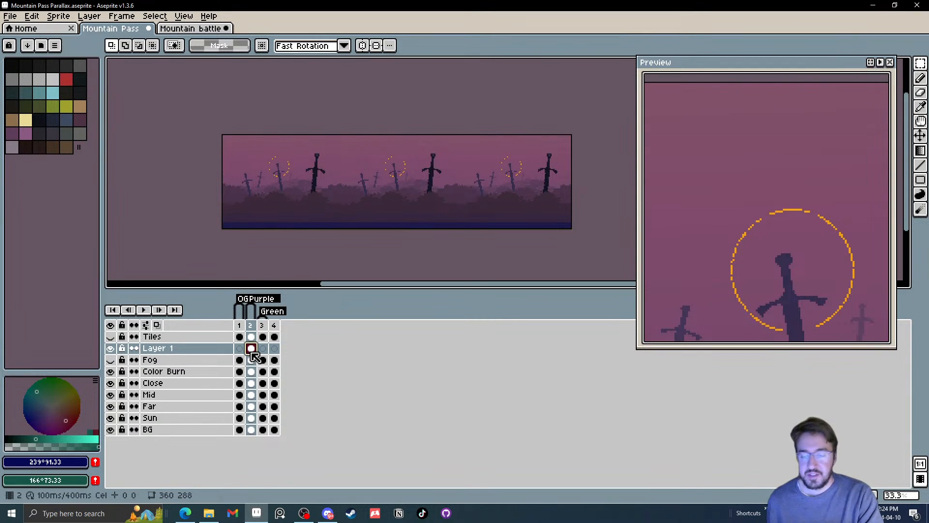
pyautogui.click(158, 356)
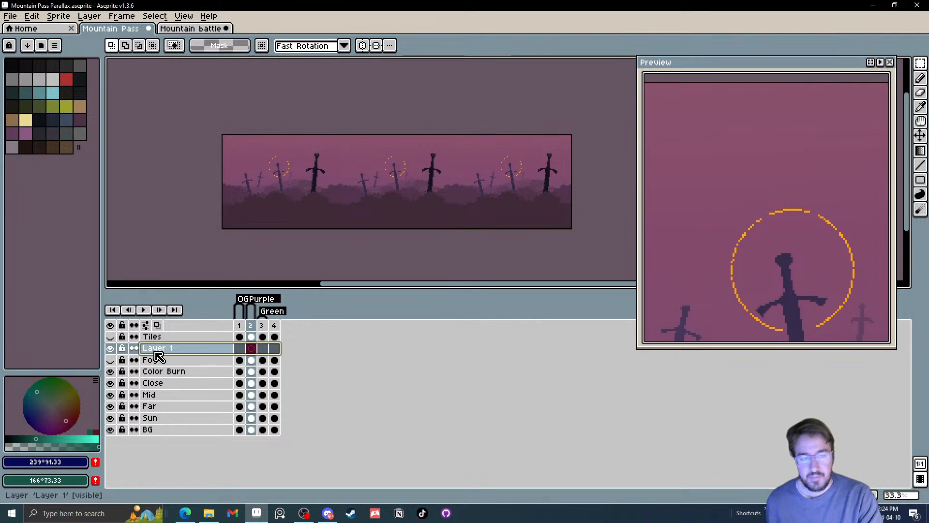
pyautogui.press('Delete')
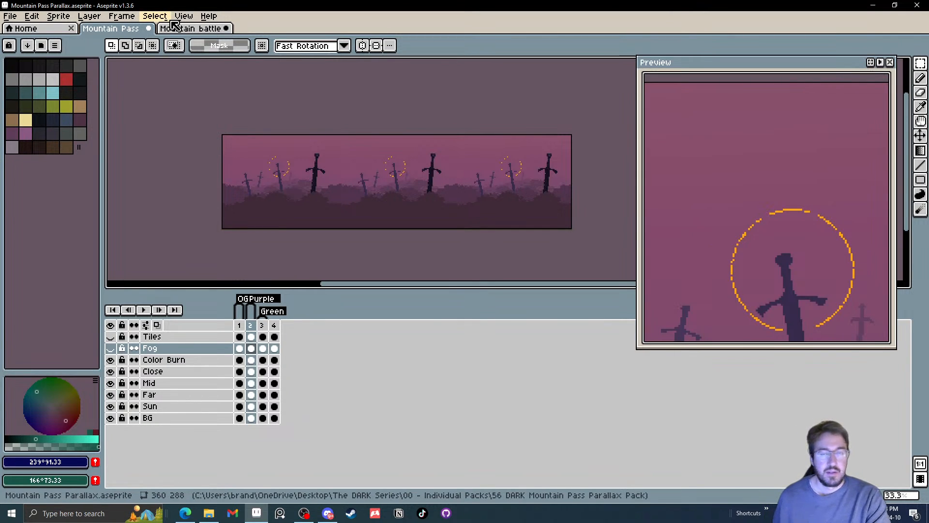
# Switch to the Mountain battle sprite and examine frame 3 closely, checking what the back rocks layer contributes to the scene
pyautogui.click(191, 29)
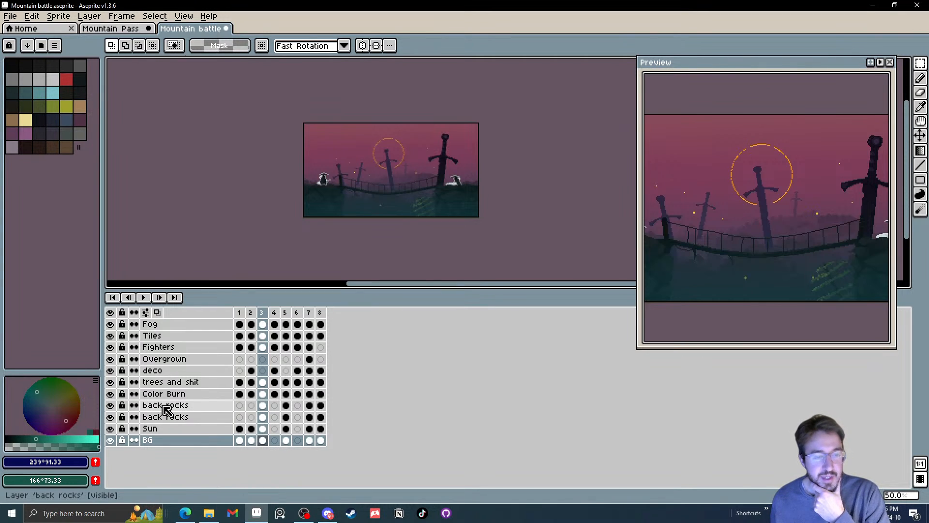
pyautogui.click(160, 407)
pyautogui.click(112, 407)
pyautogui.click(112, 407)
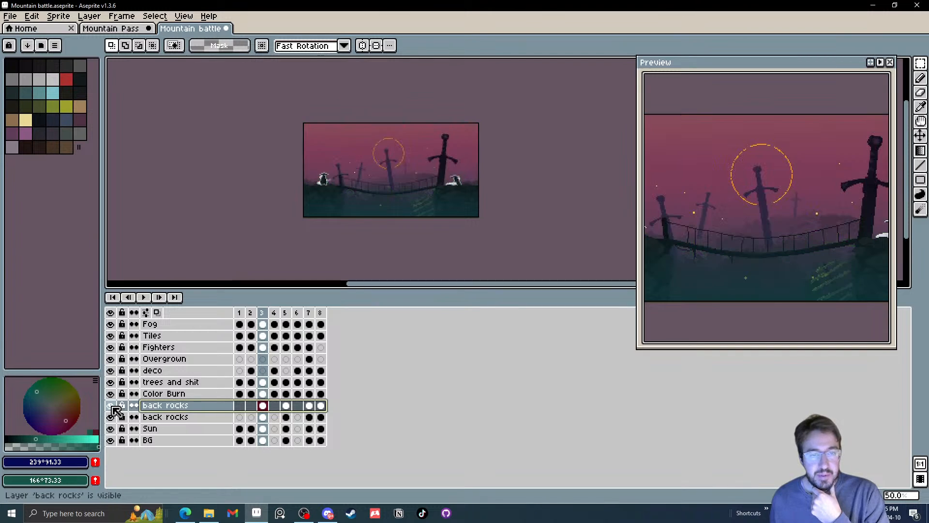
pyautogui.click(111, 417)
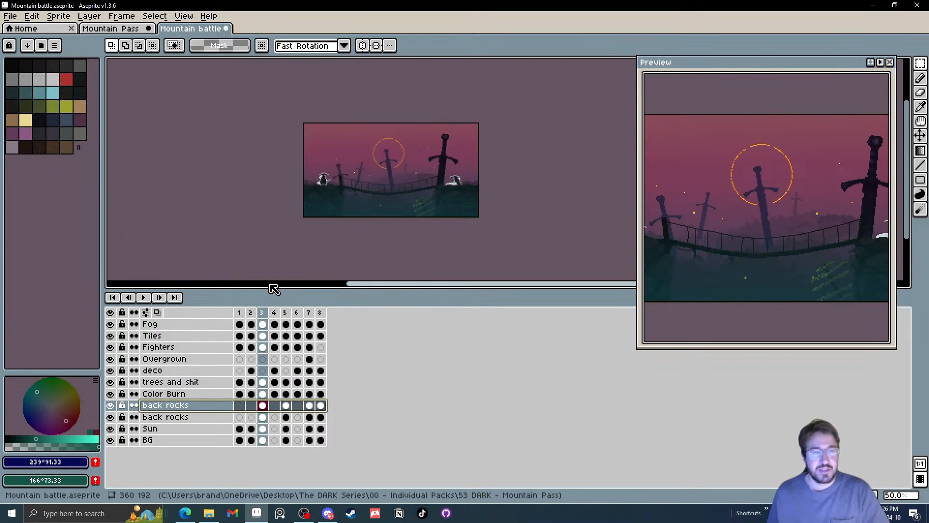
pyautogui.scroll(2, 377, 160)
pyautogui.moveTo(395, 174); pyautogui.dragTo(401, 180)
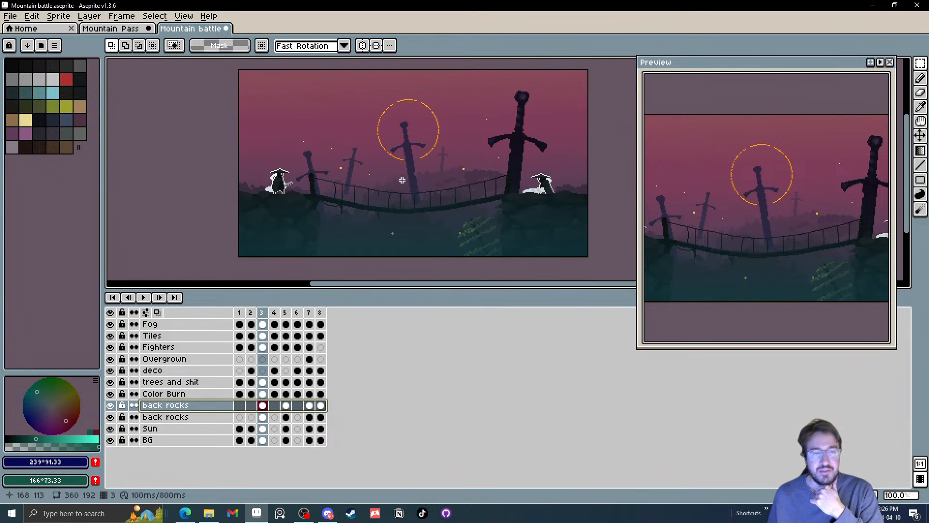